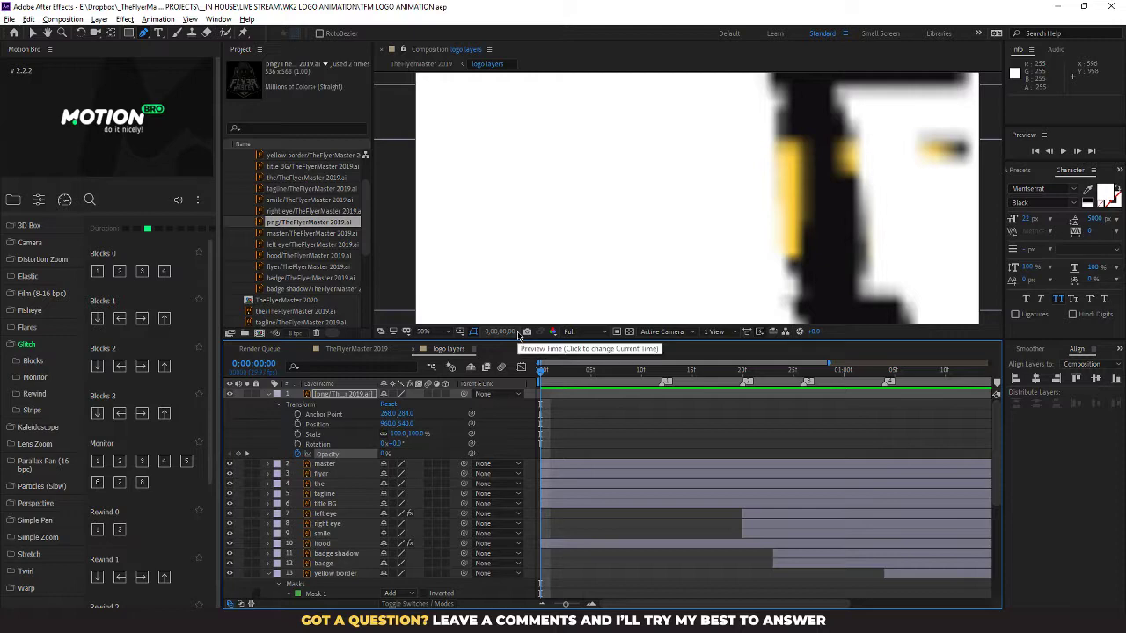
Step: Preview the logo layers composition, and watch the exported logo layers.mp4 in the video player before closing it
drag(606, 376, 973, 384)
key(space)
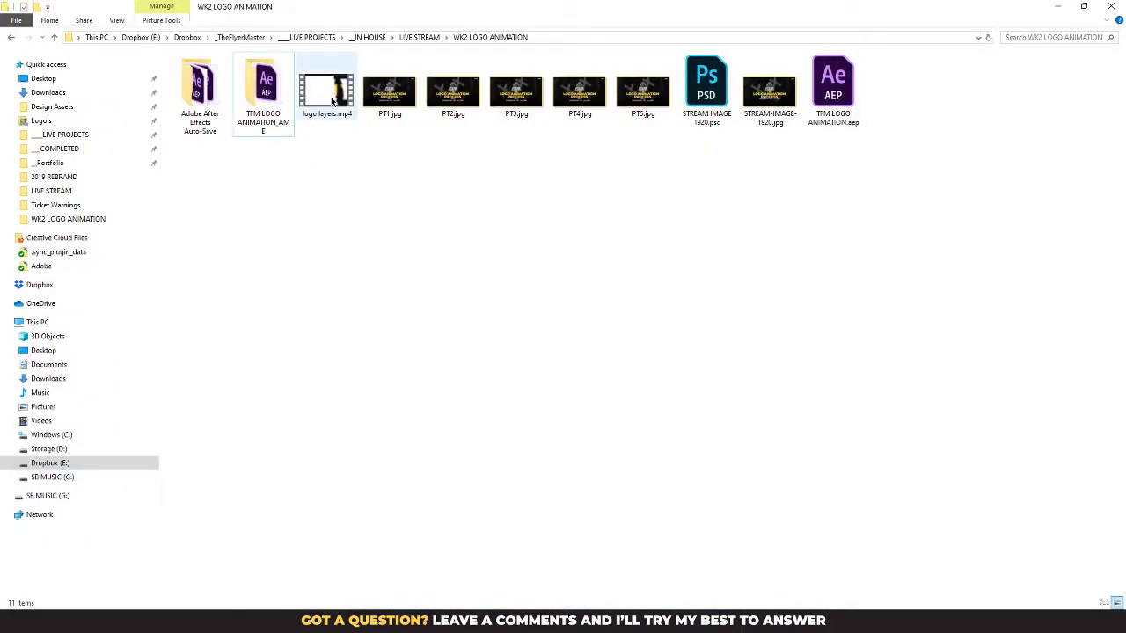
double_click(331, 101)
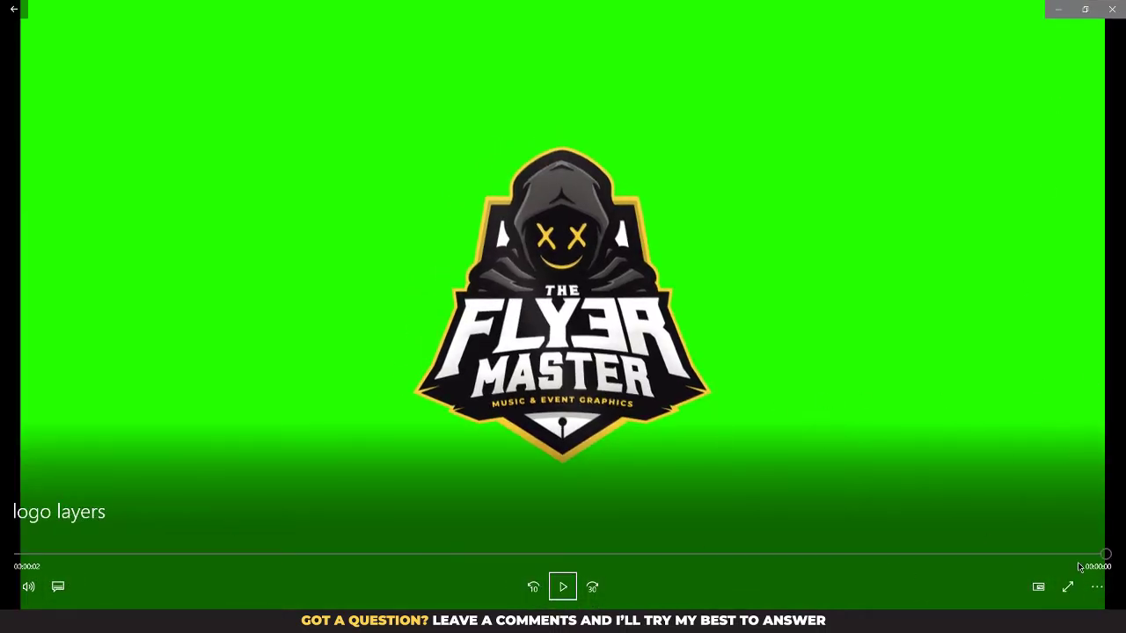
double_click(561, 255)
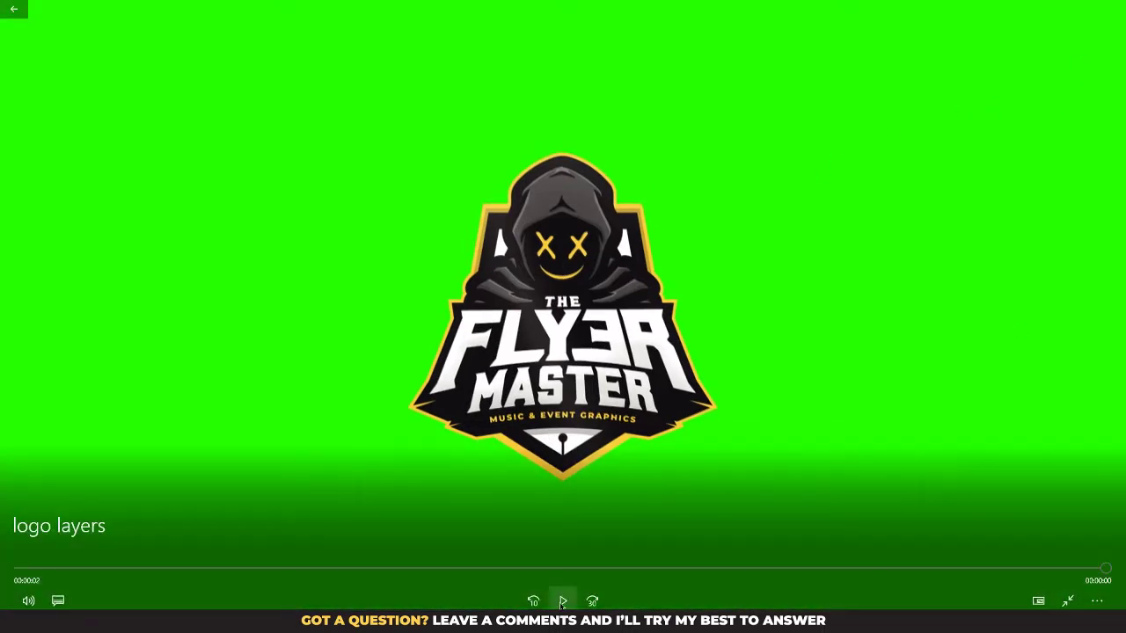
click(562, 601)
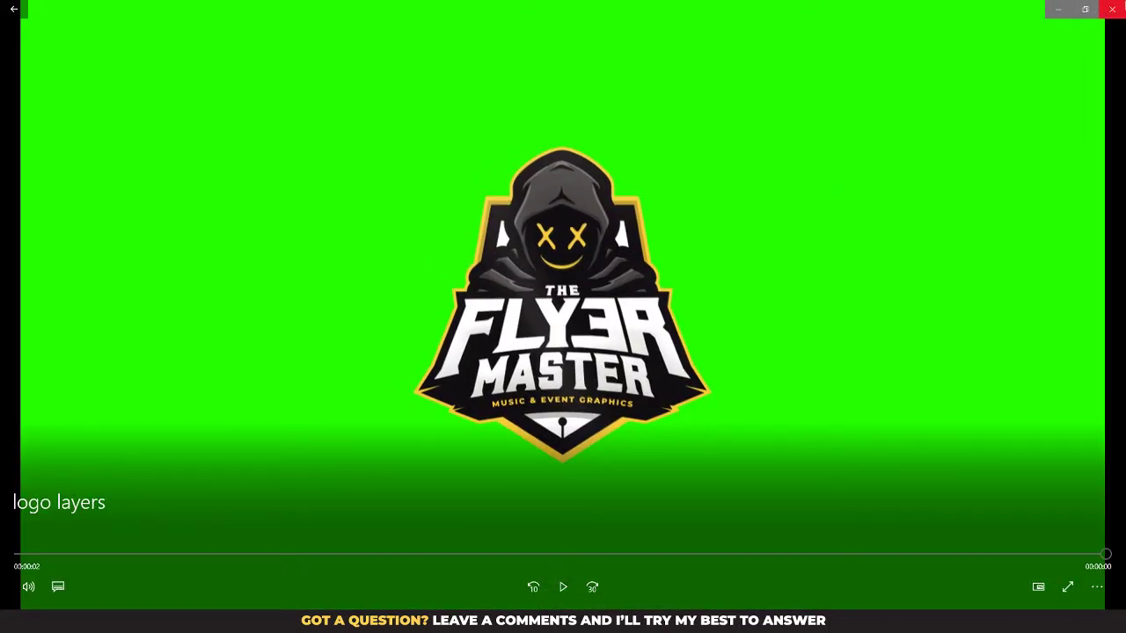
click(1115, 9)
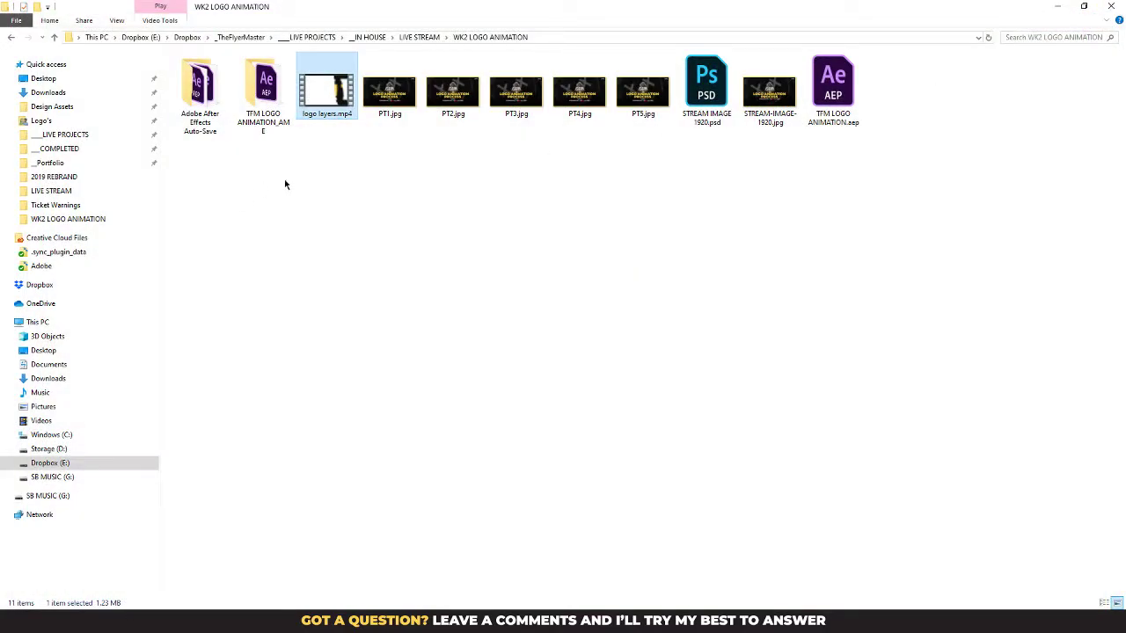
click(1060, 8)
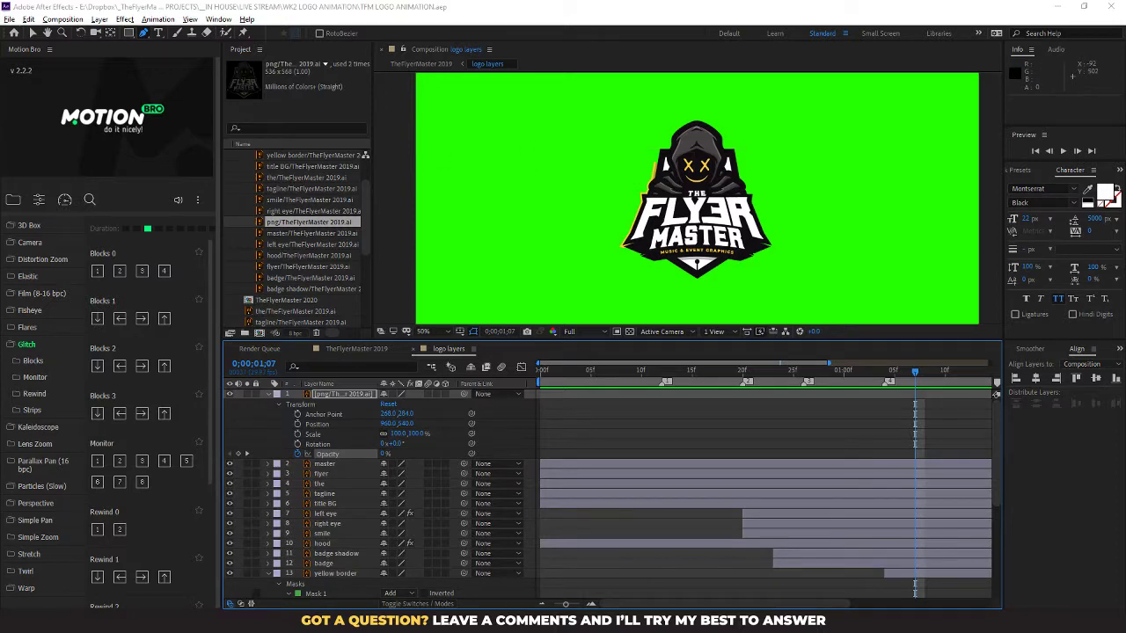
Step: Switch to File Explorer and open the videohive flash-fx-animation-pack folder inside Design Assets > Motion & Video
key(alt+Tab)
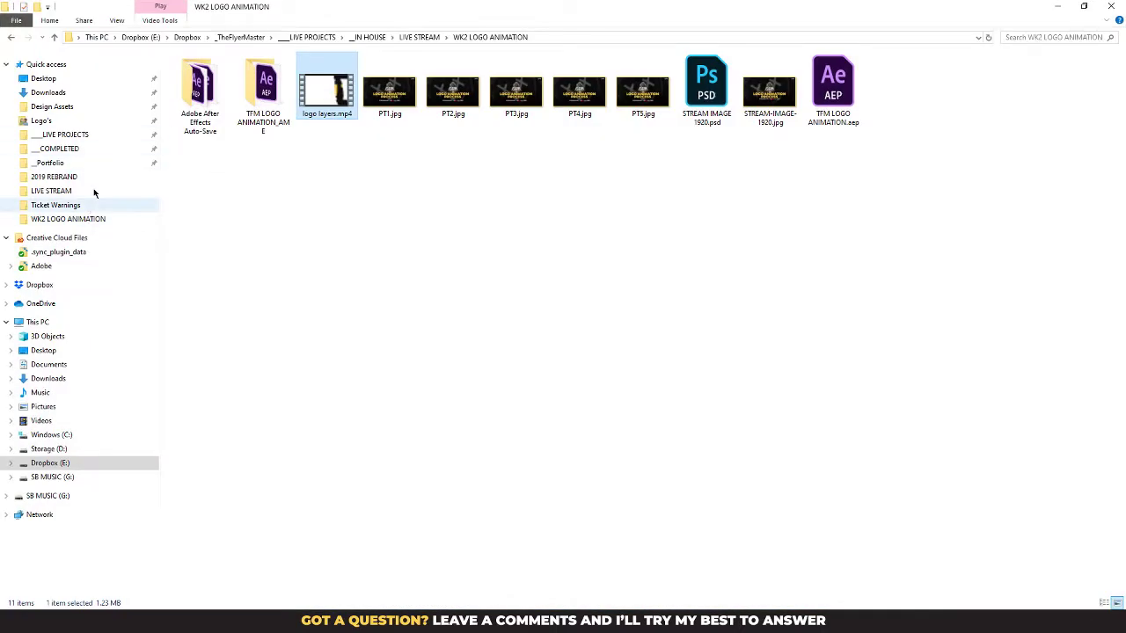
click(62, 109)
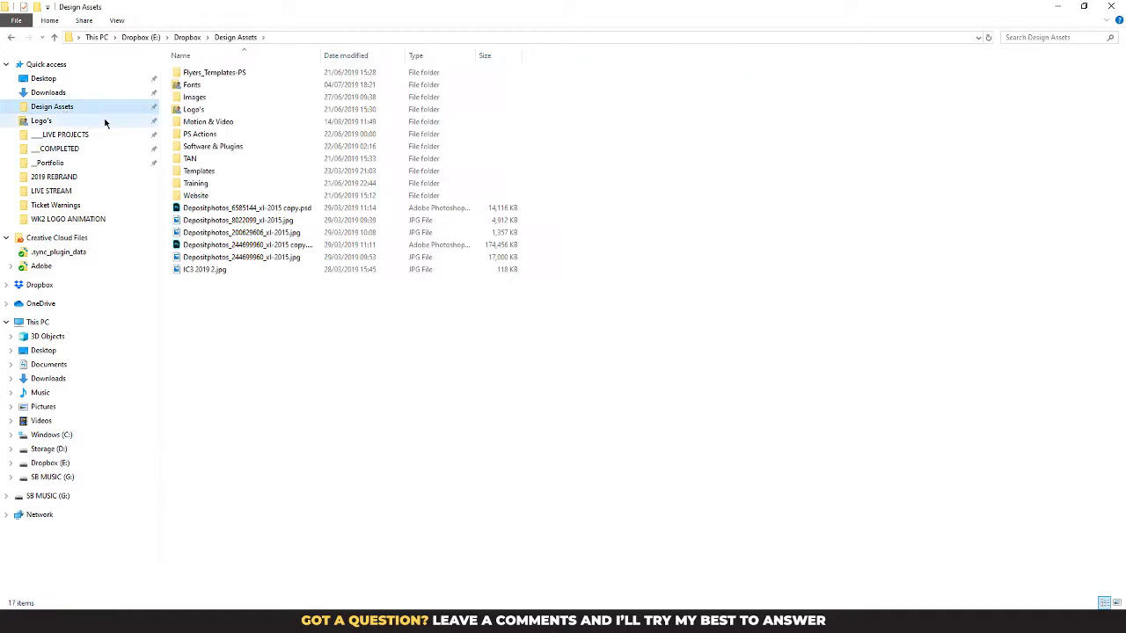
click(239, 124)
double_click(240, 128)
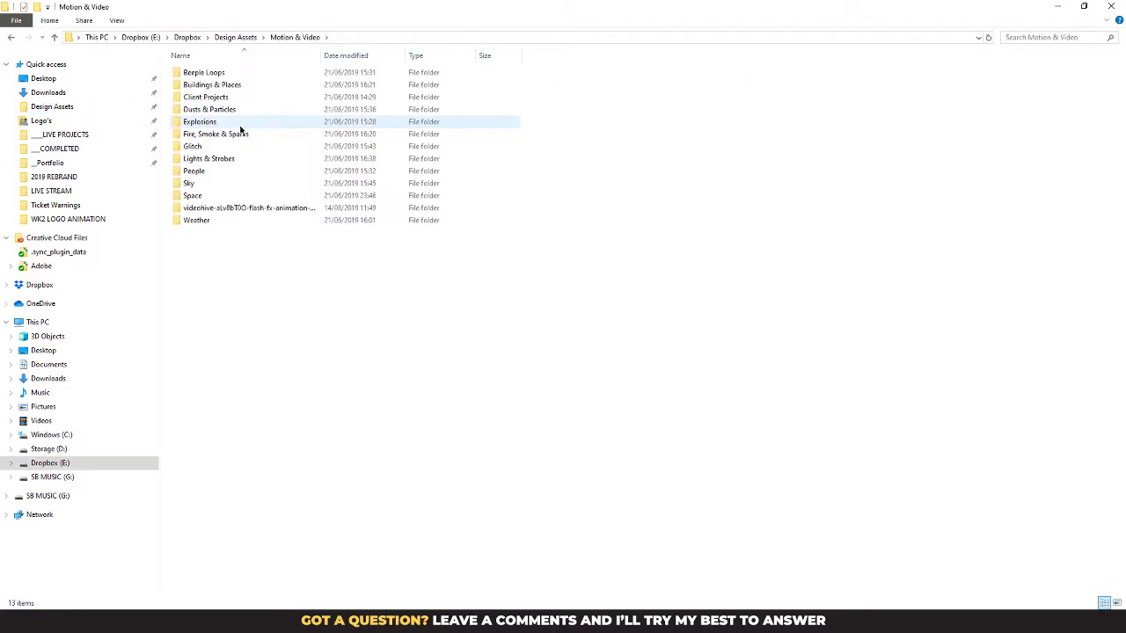
double_click(253, 208)
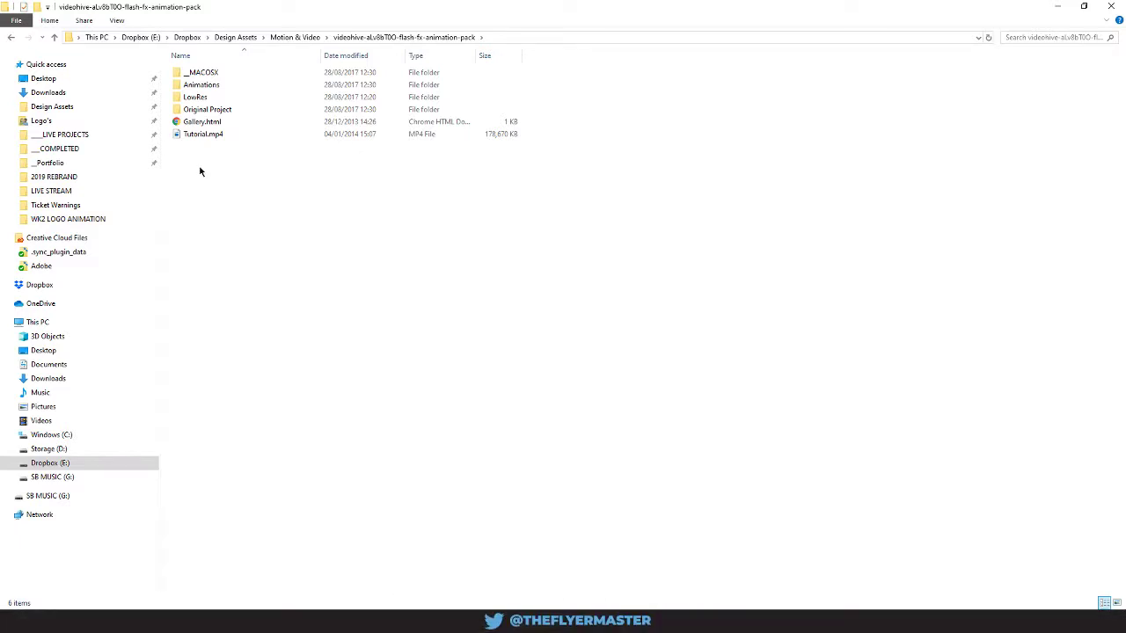
Step: Open the pack's Gallery.html in the browser, look through the Flash FX animation previews, and close the browser window
click(218, 123)
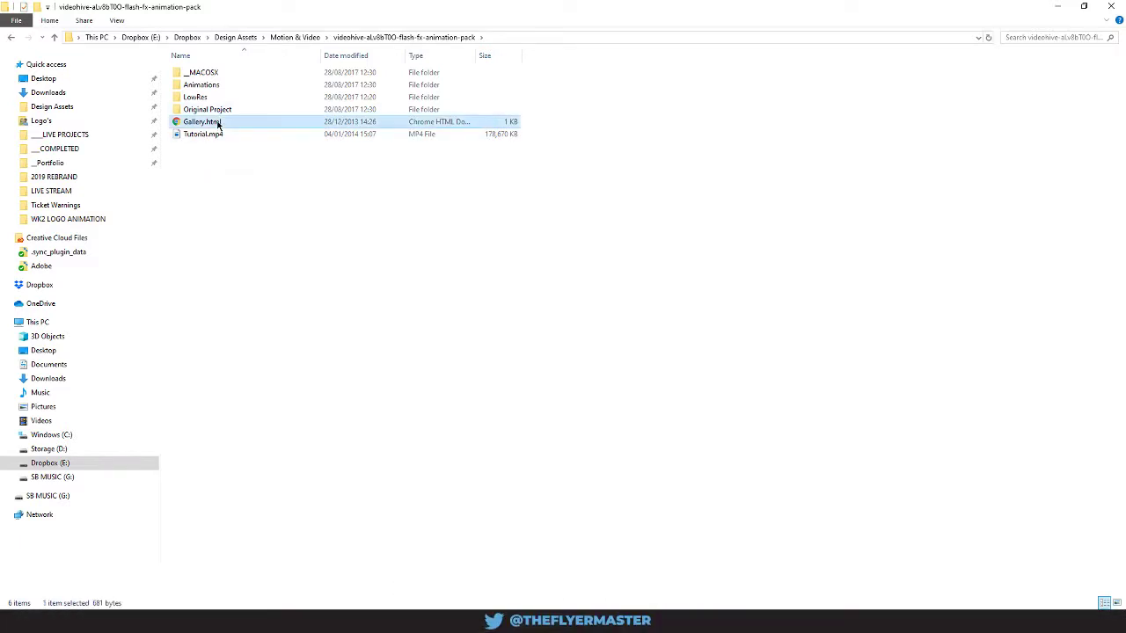
double_click(219, 123)
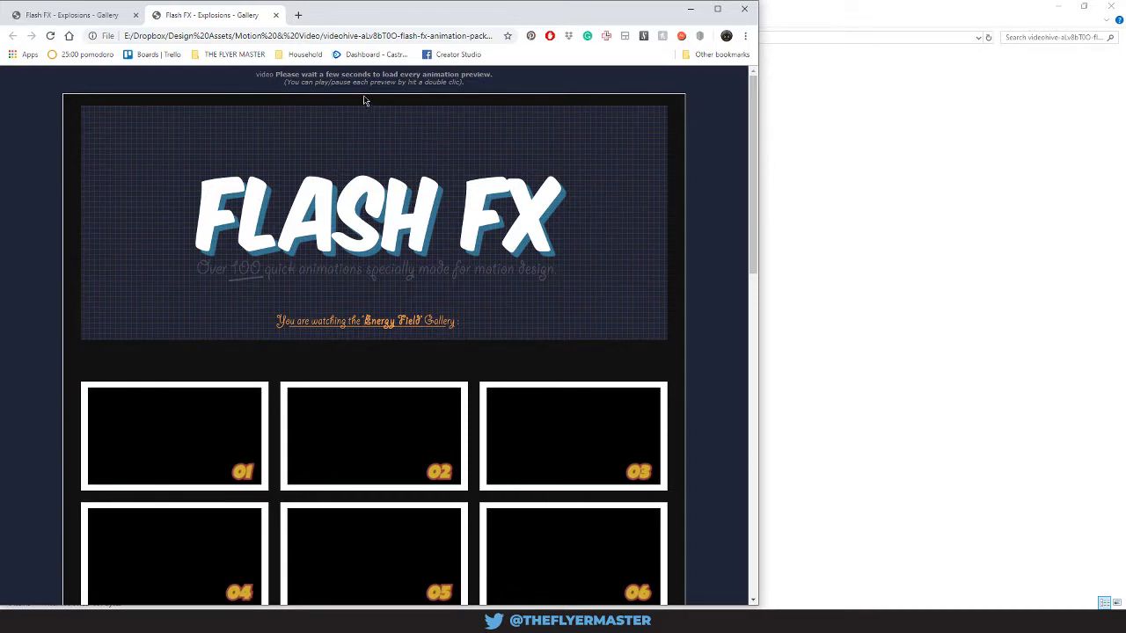
drag(321, 35, 351, 35)
scroll(302, 523, down, 5)
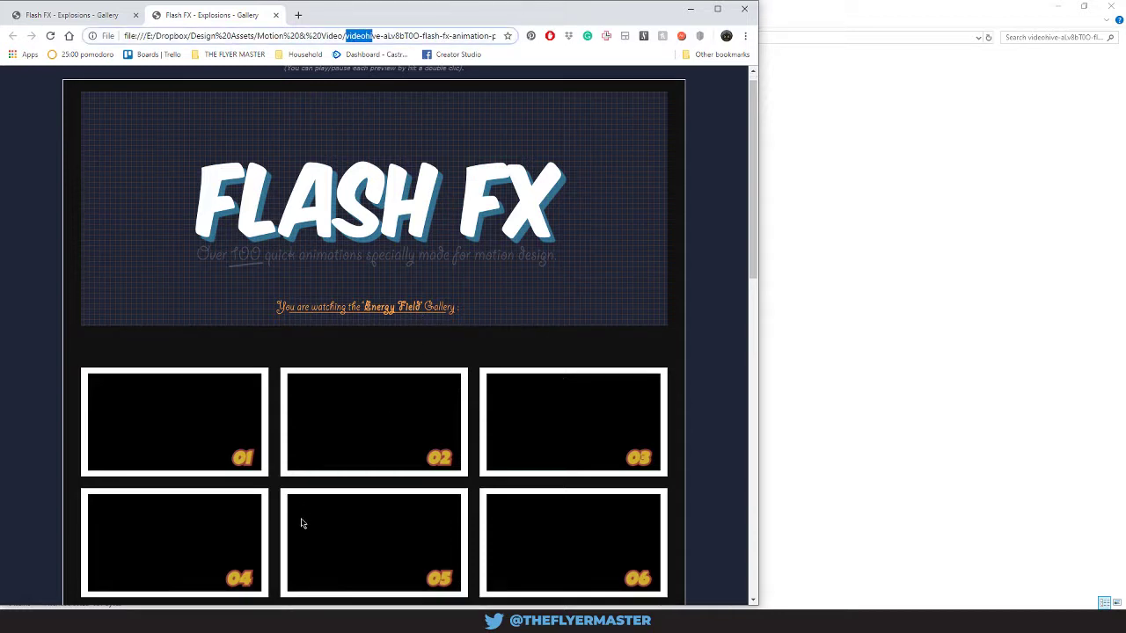
scroll(299, 510, down, 3)
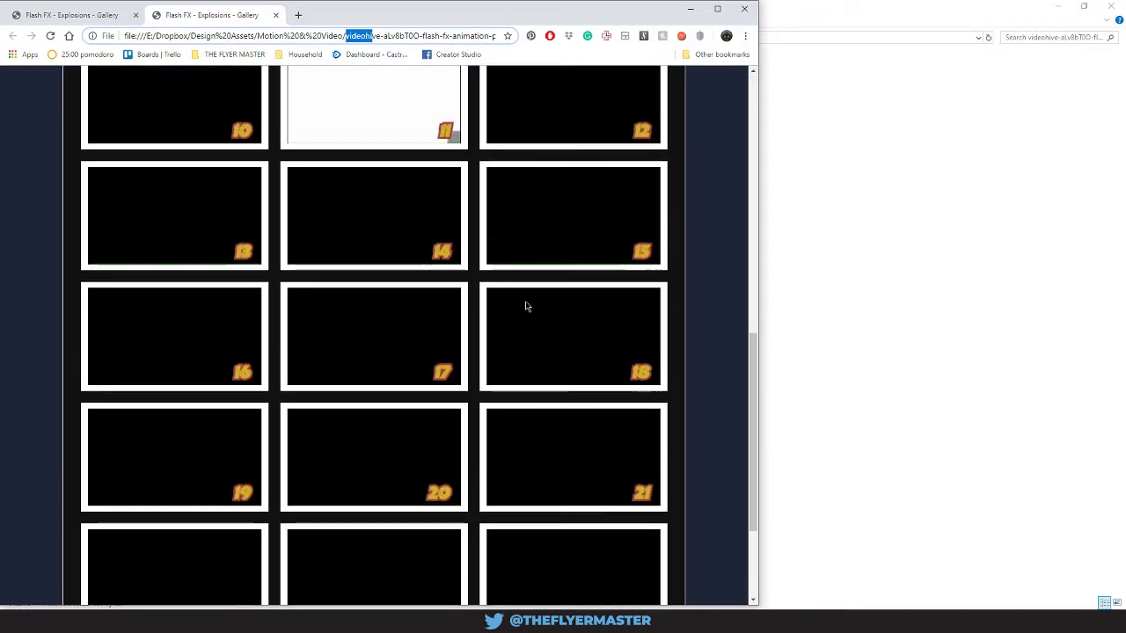
click(571, 220)
right_click(531, 218)
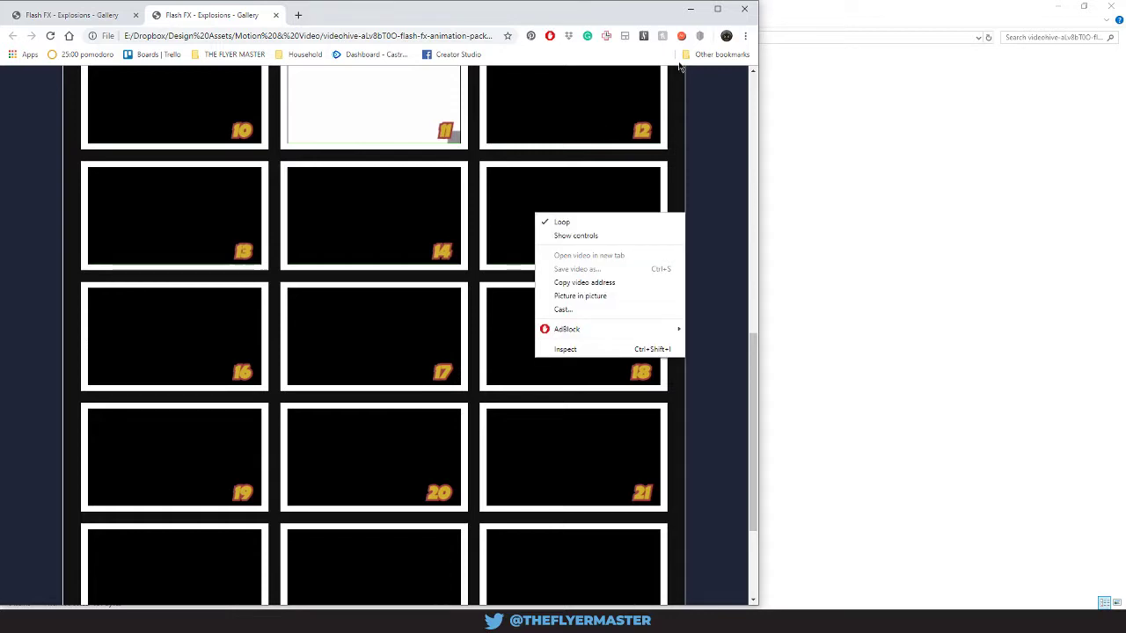
click(721, 194)
click(744, 8)
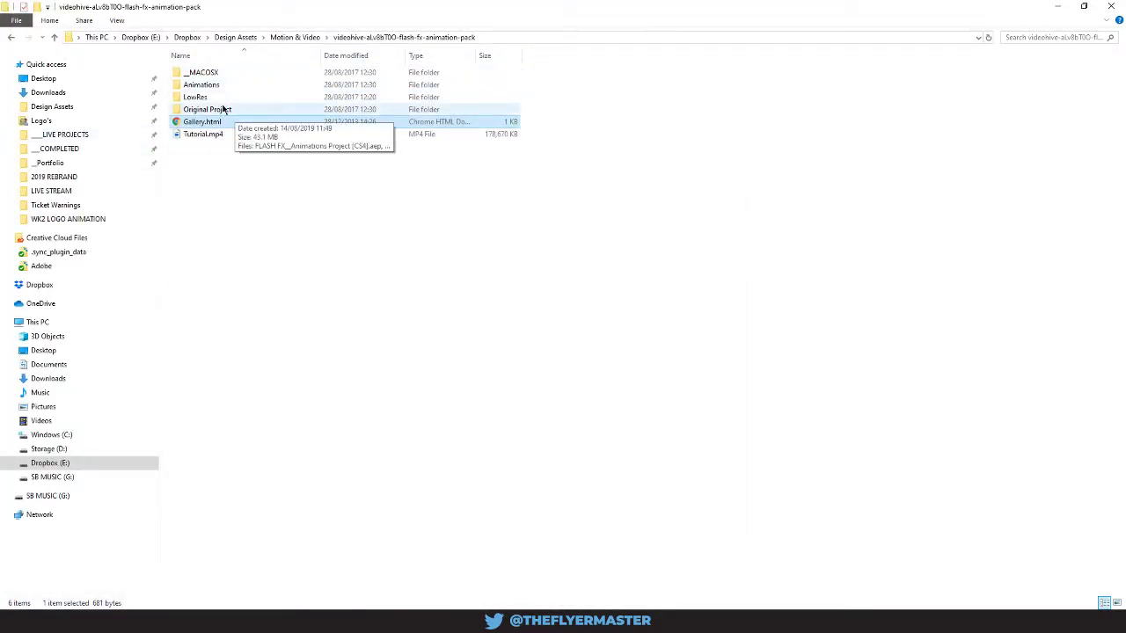
Step: Open the pack's Animations > Electric FX folder and try to play Electric FX 01.mov in the default video player
double_click(202, 85)
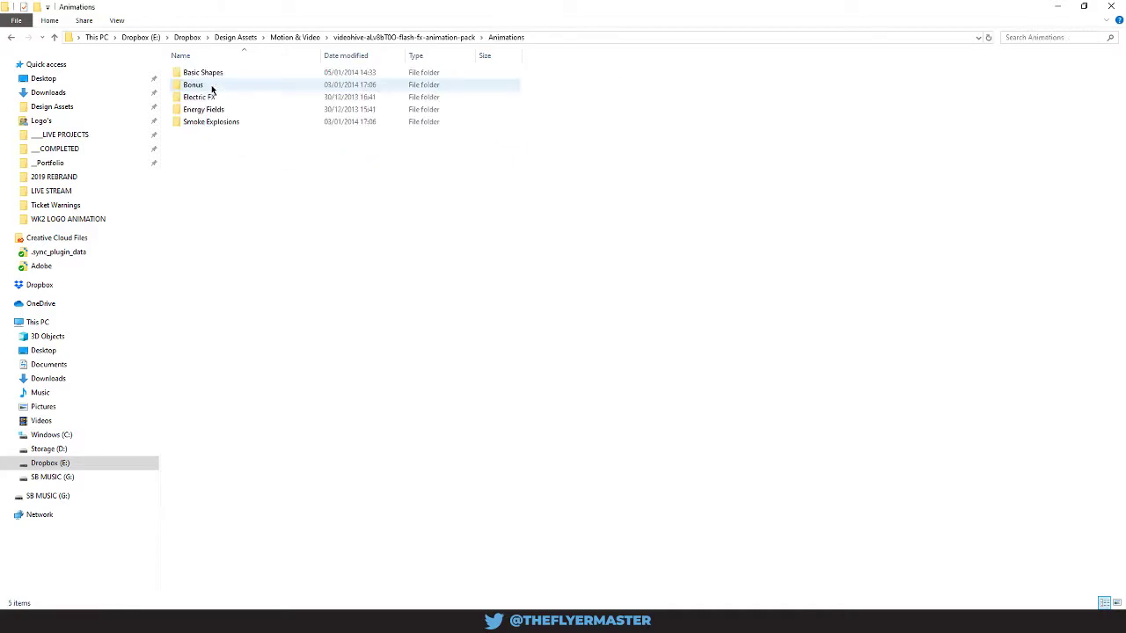
double_click(214, 99)
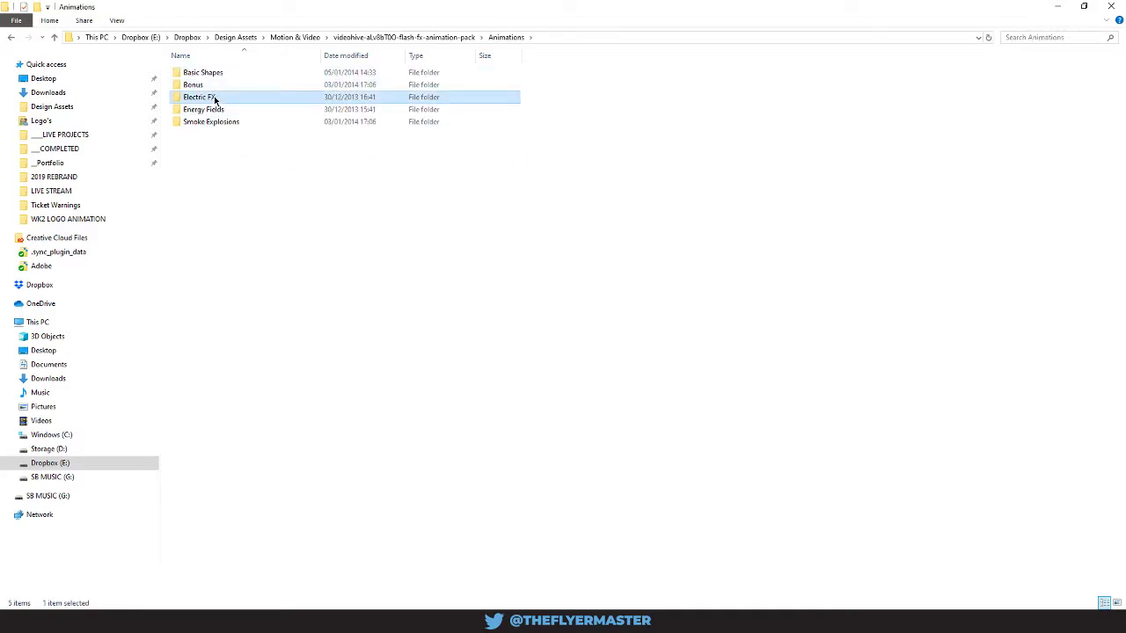
double_click(213, 90)
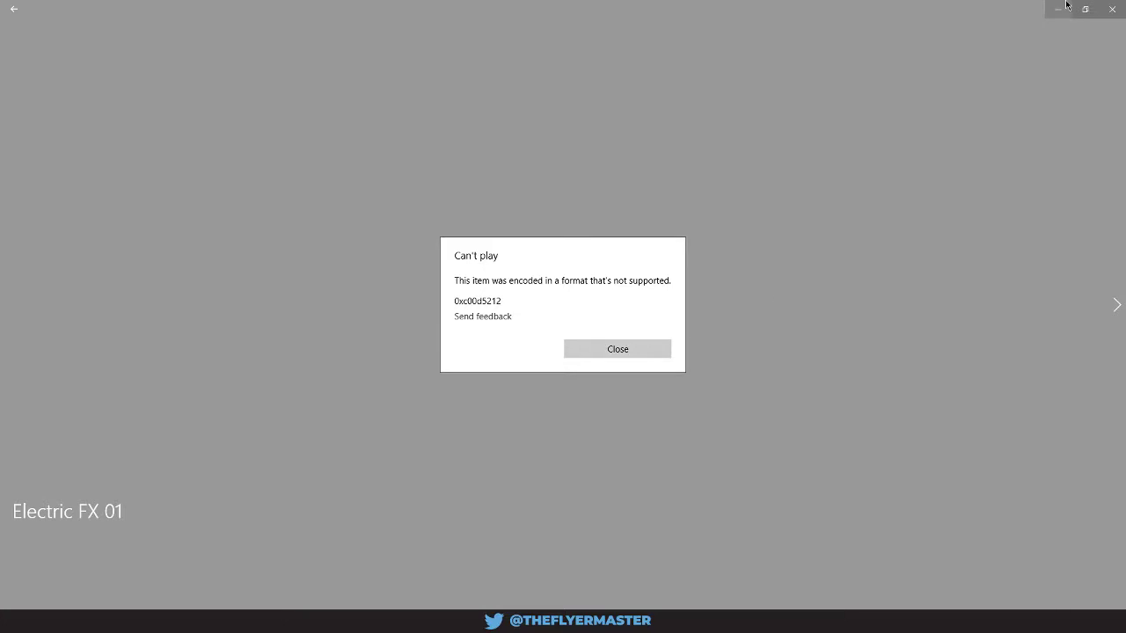
click(1112, 9)
Step: Open Electric FX 01.mov with QuickTime Player, restoring its file type associations, and minimise the player window
right_click(211, 97)
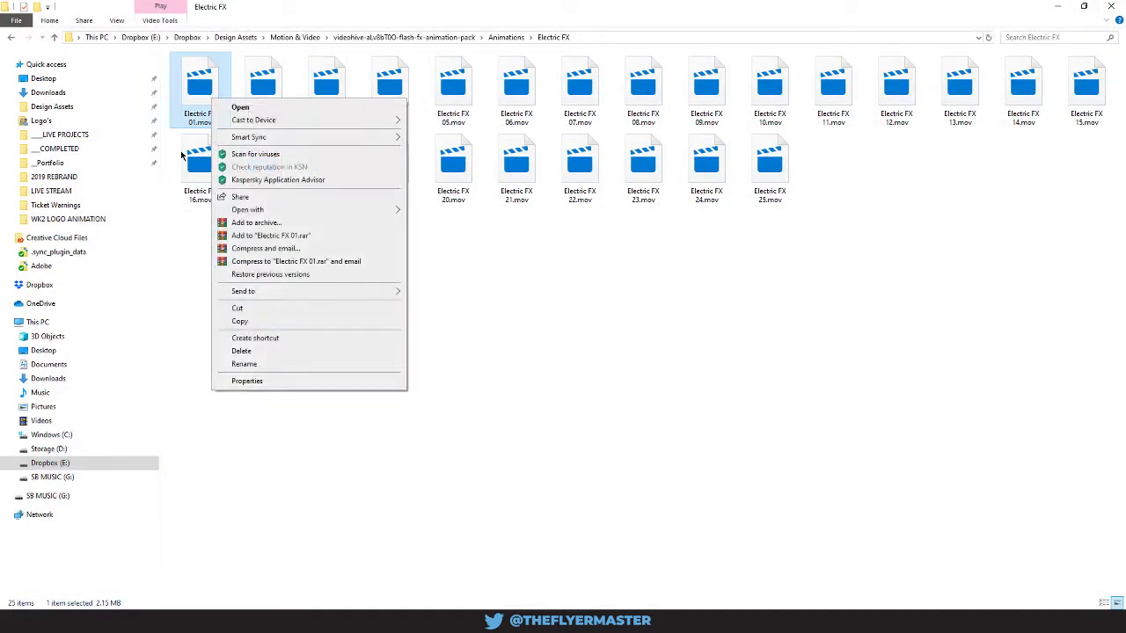
mouse_move(309, 213)
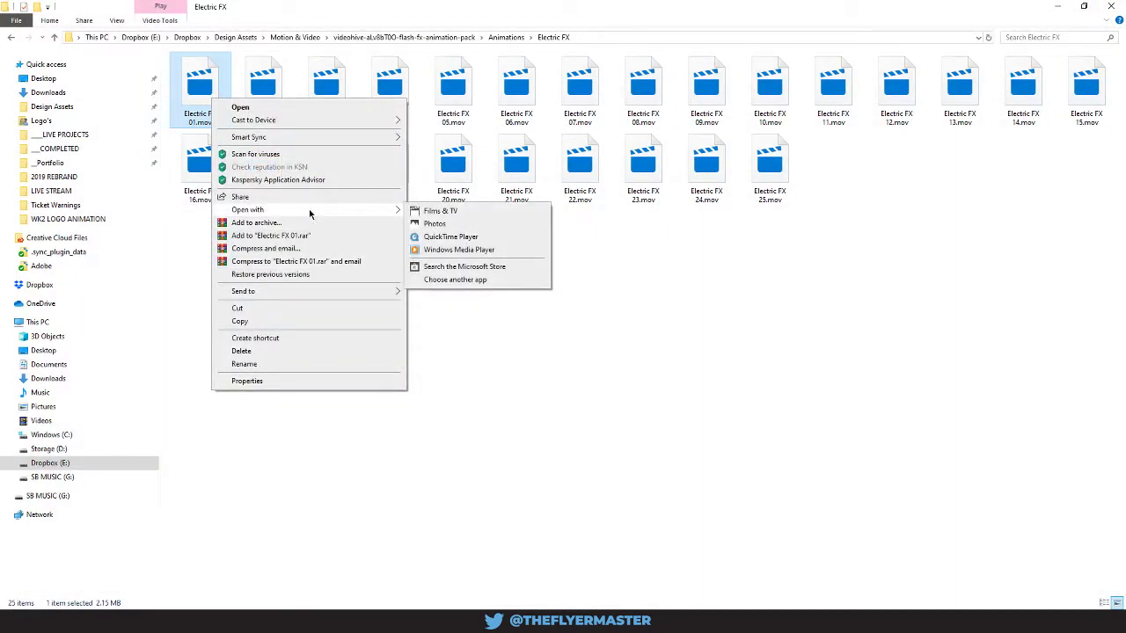
click(491, 236)
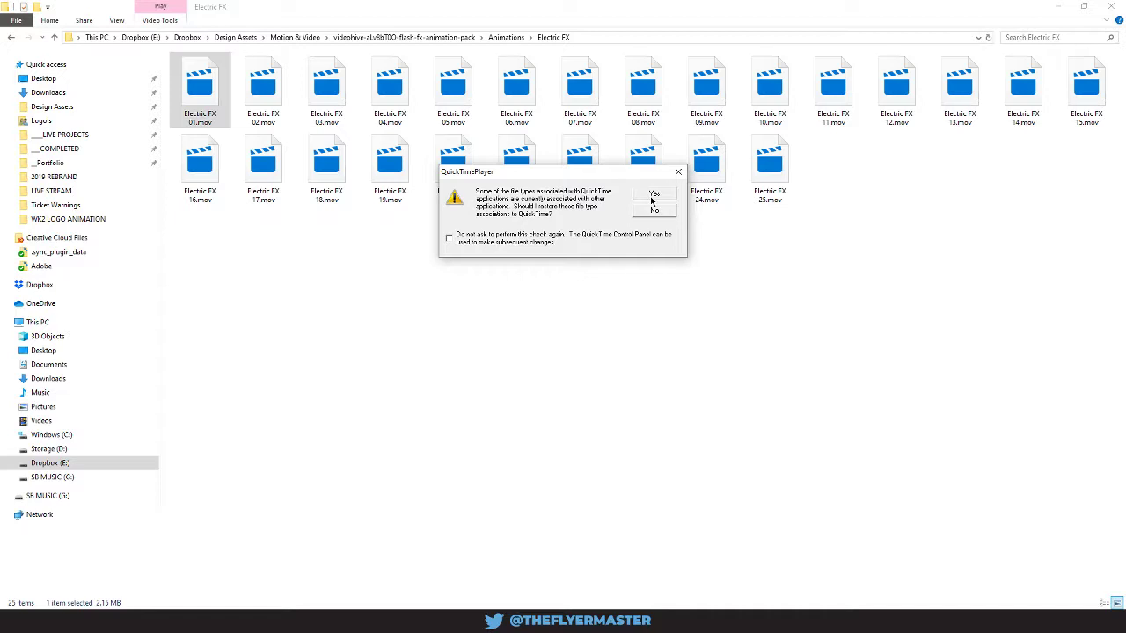
click(652, 199)
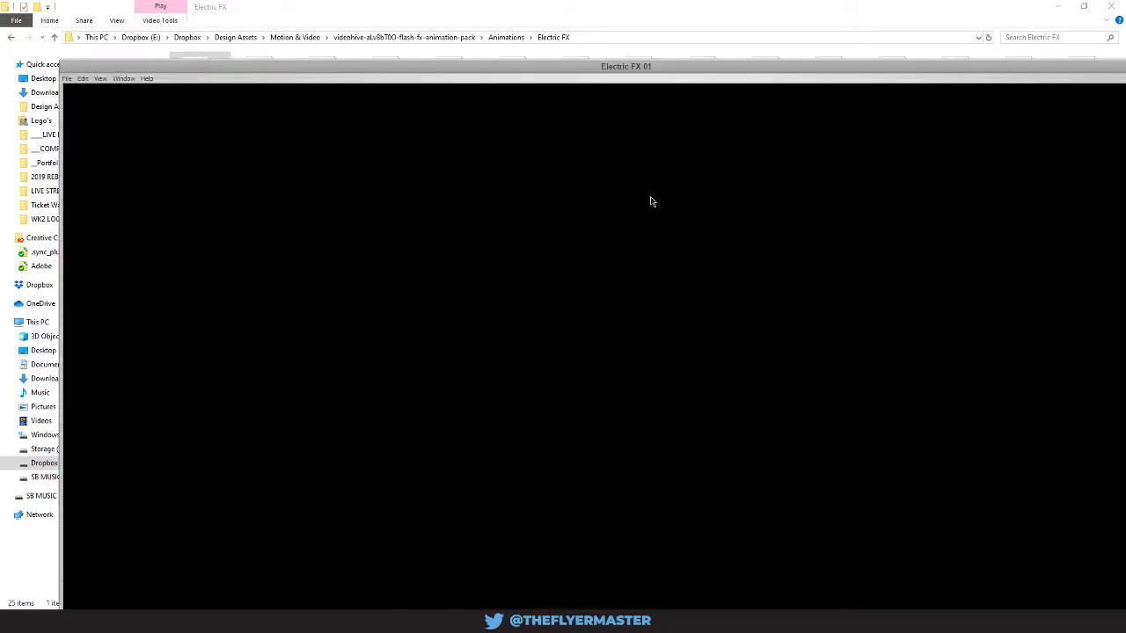
drag(1044, 70, 935, 2)
click(1067, 4)
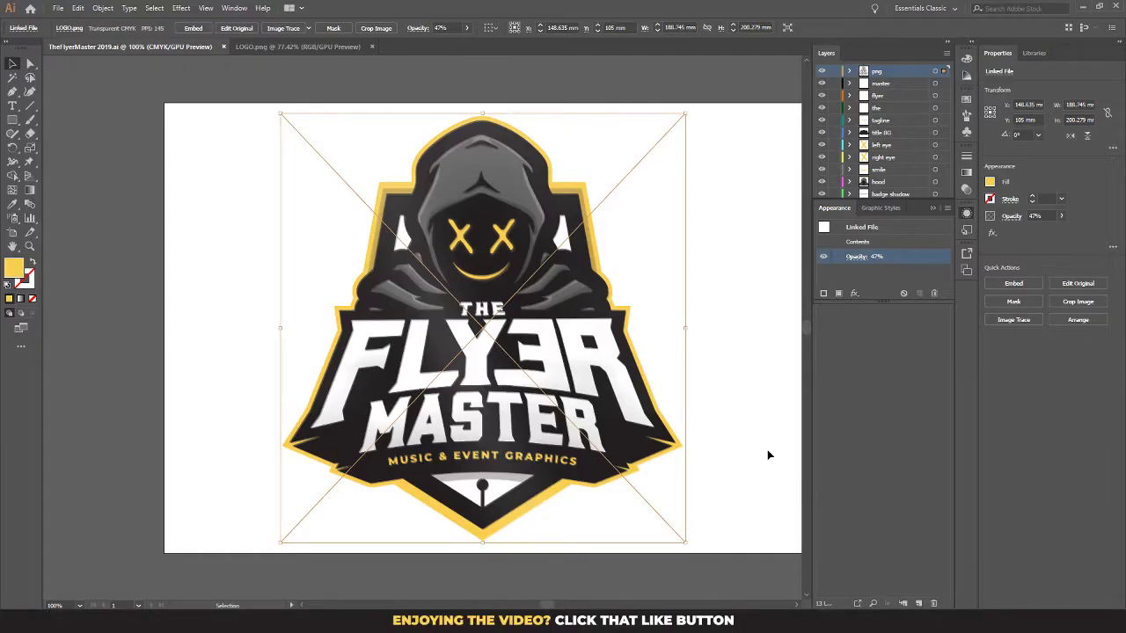
Step: Hide the png layer in the Illustrator file TheFlyerMaster 2019.ai
click(823, 71)
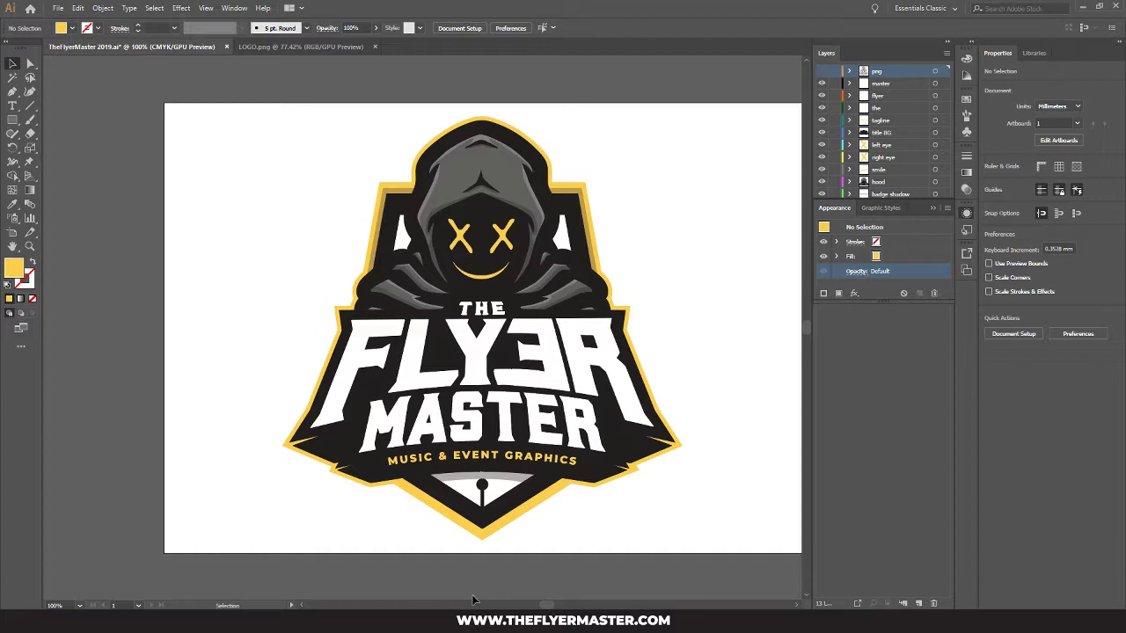
Step: Bring back the Electric FX 01 clip in QuickTime Player, play it, and minimise the player
mouse_move(475, 620)
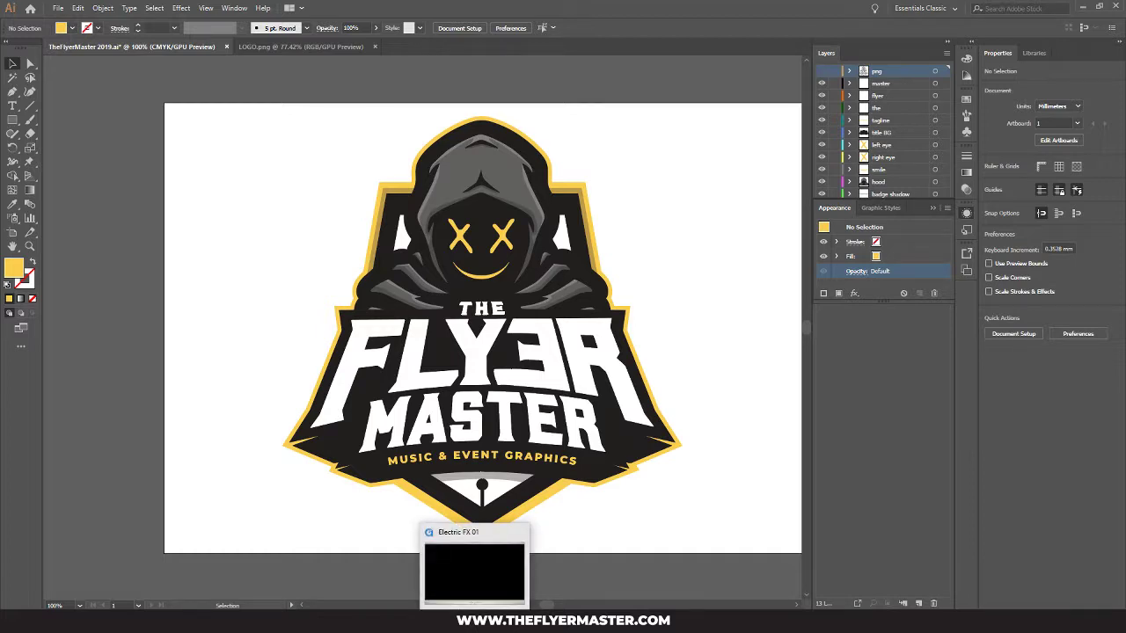
click(474, 571)
click(563, 591)
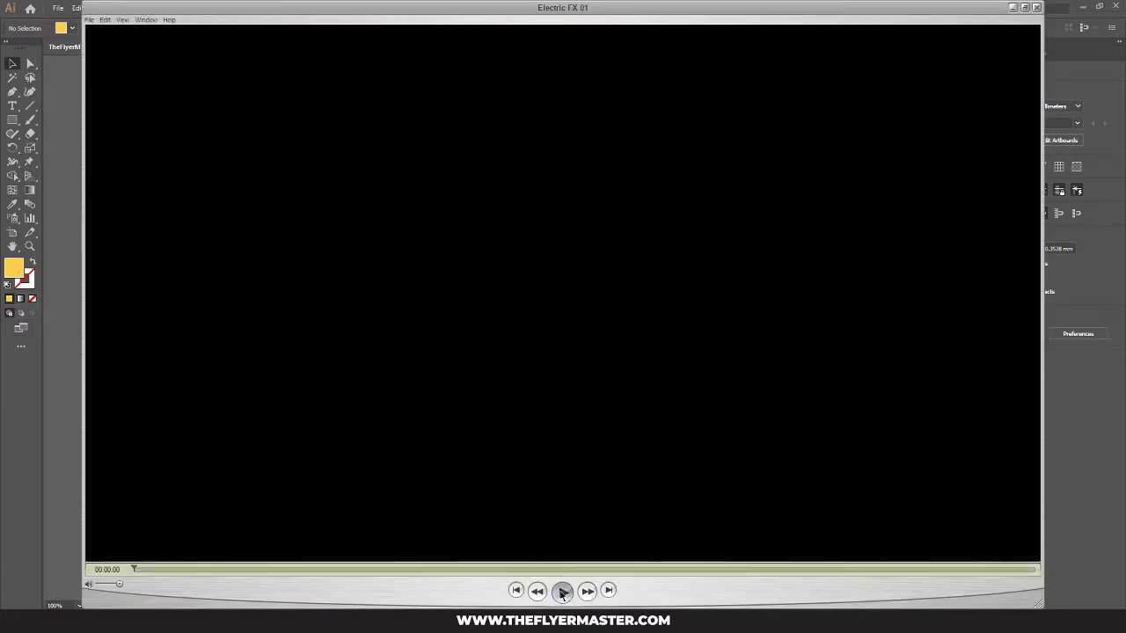
click(563, 591)
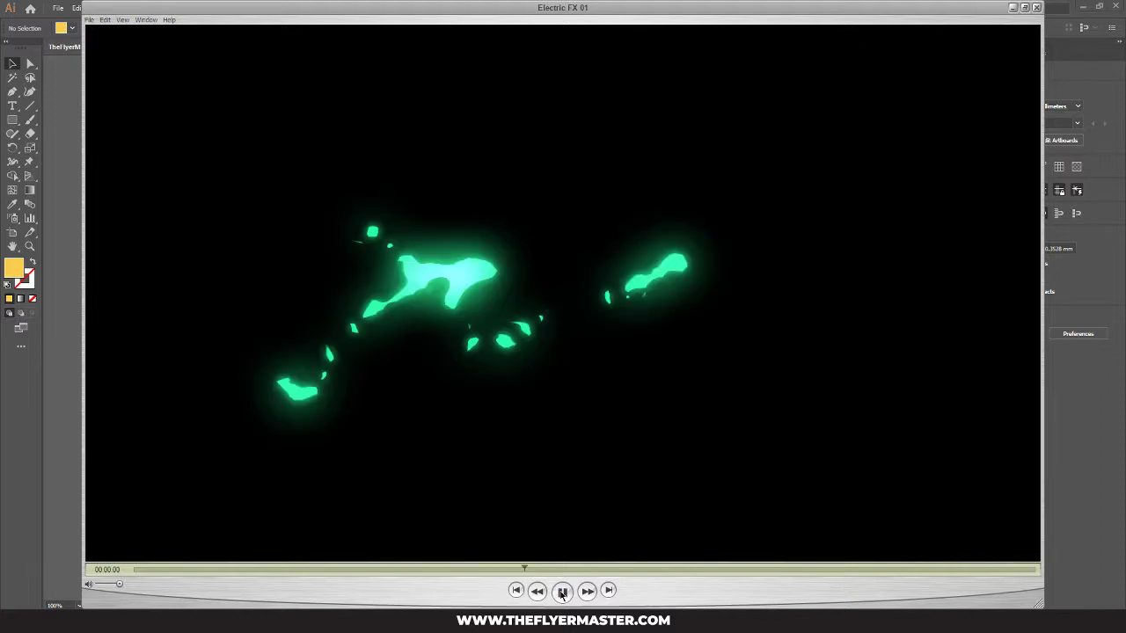
click(1012, 8)
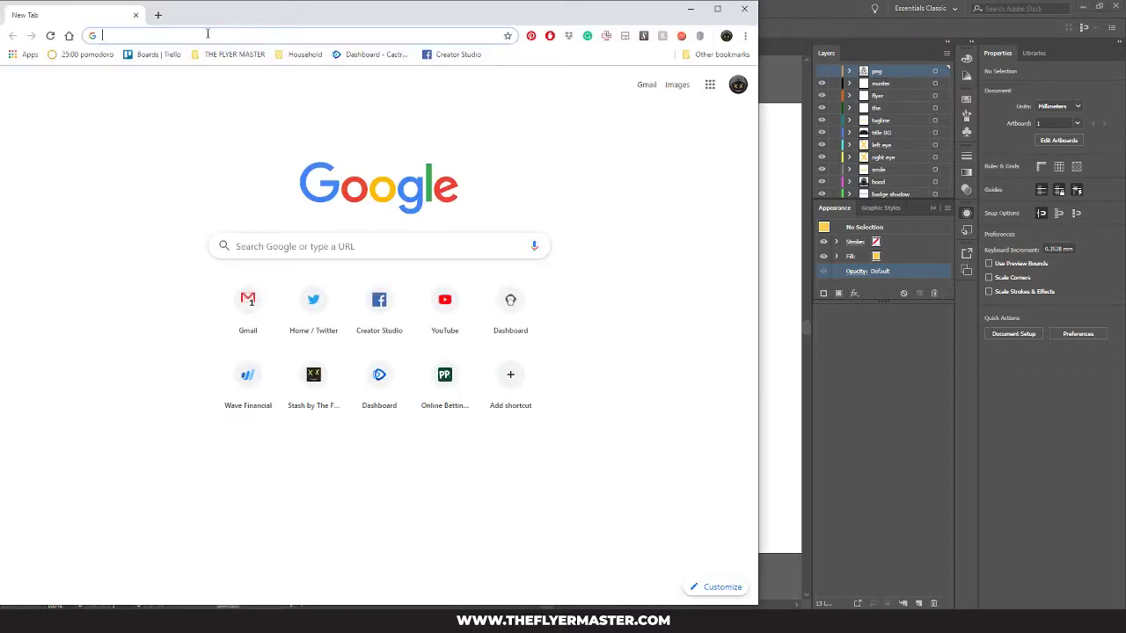
Step: Search Google in the browser for videohive, and refine the search to videohive flash fx
text(vi)
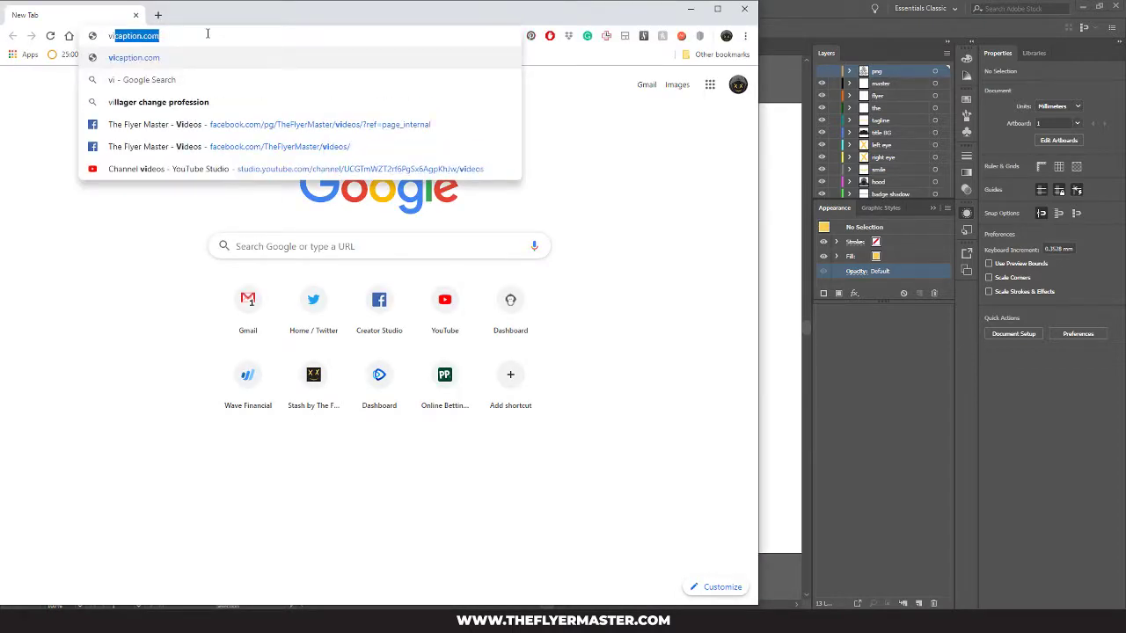
text(deohive)
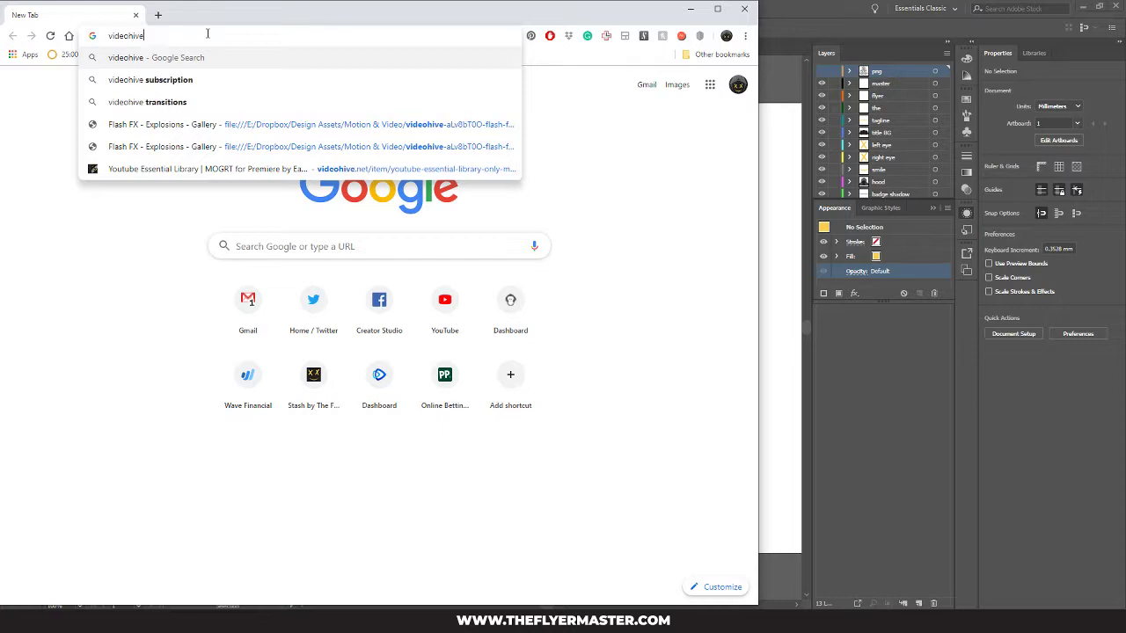
key(Return)
click(178, 90)
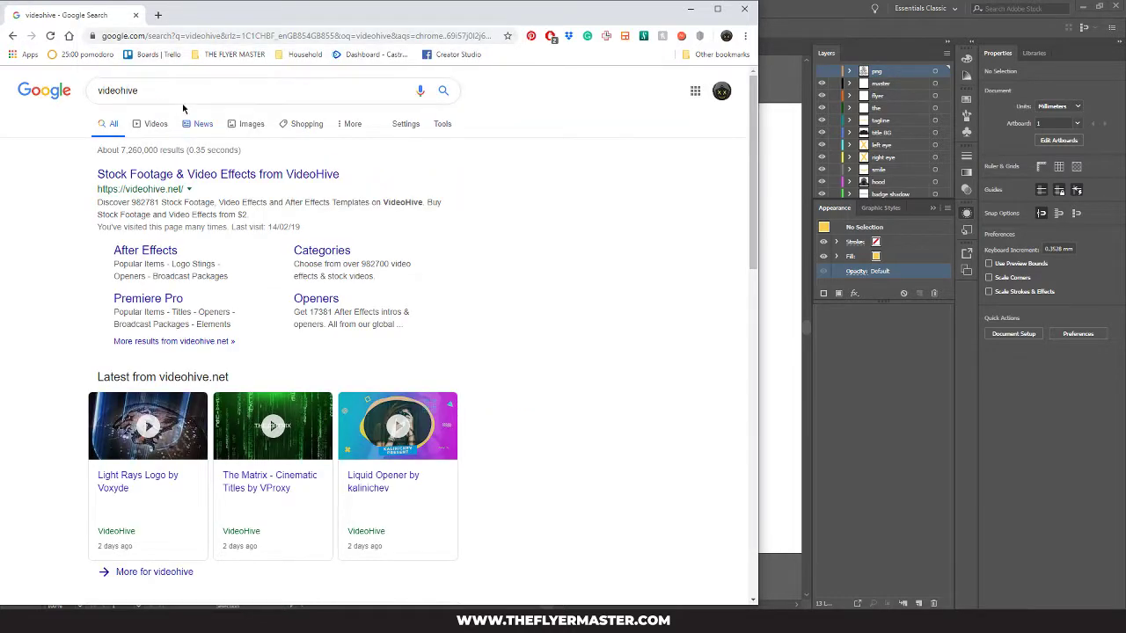
text(flash)
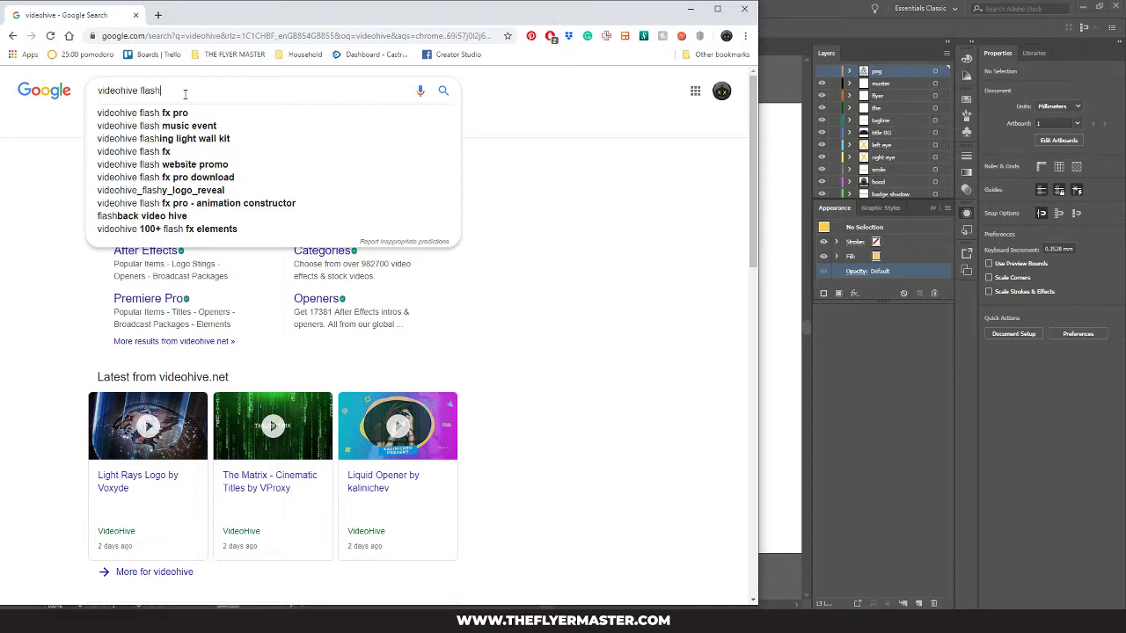
text(fx)
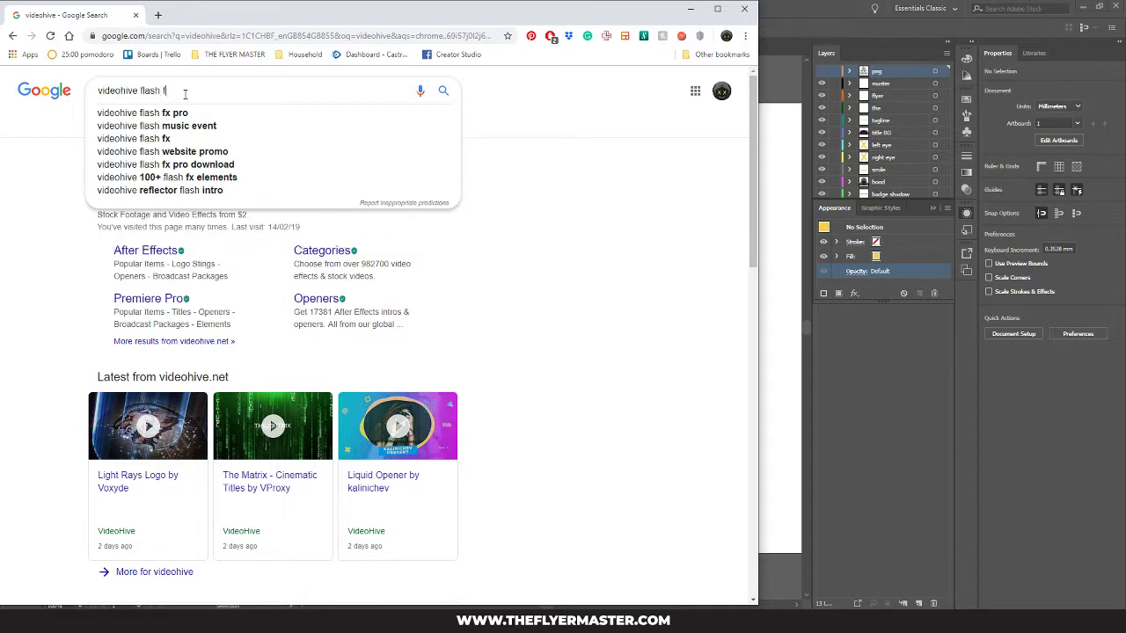
key(Return)
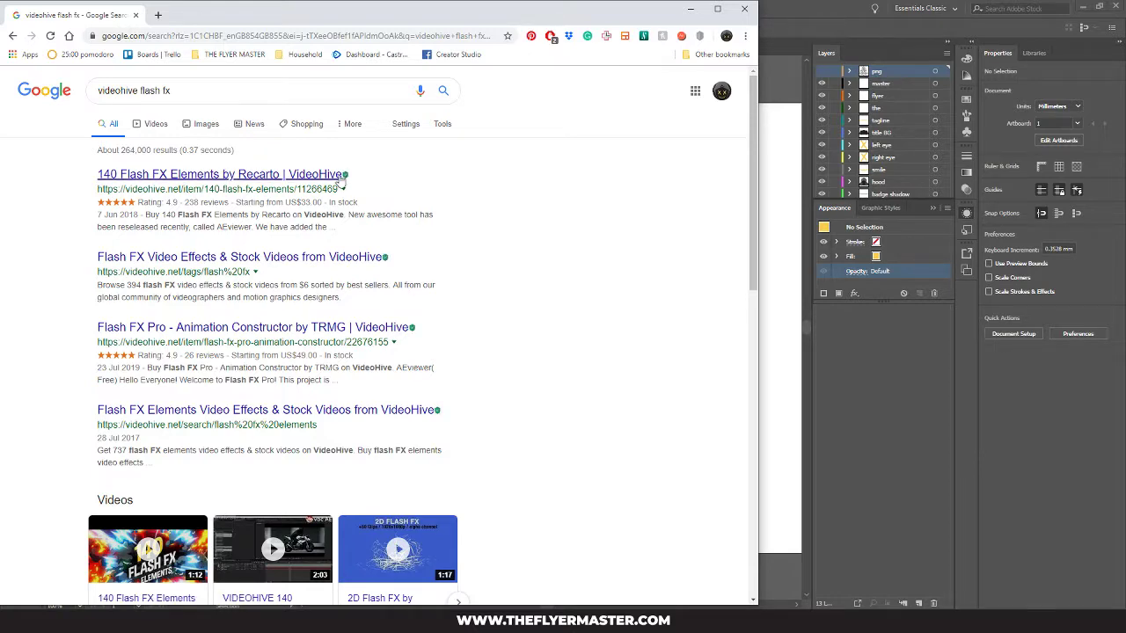
Step: Play the 140 Flash FX Elements V3 video from the search results, pause it, and minimise the browser
scroll(387, 211, down, 3)
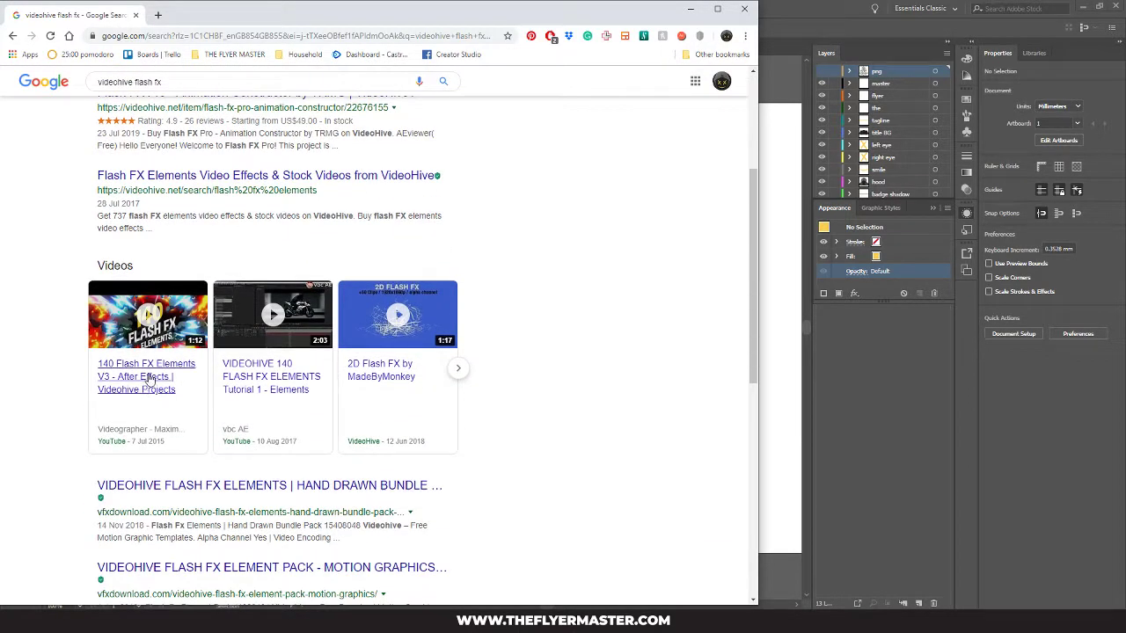
scroll(475, 321, up, 2)
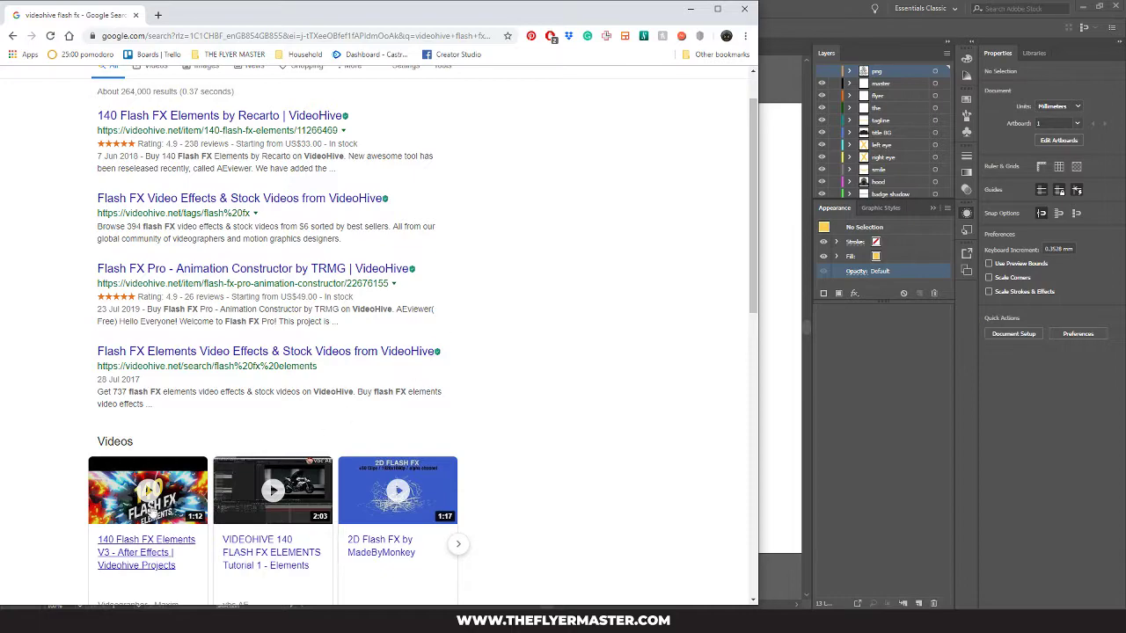
click(147, 491)
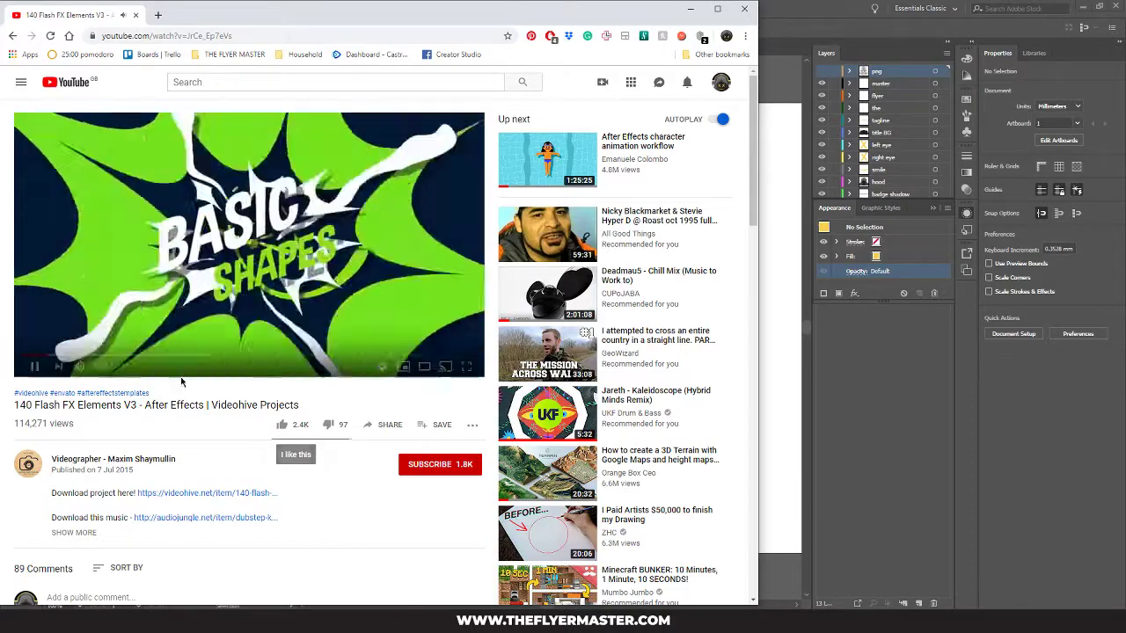
click(35, 366)
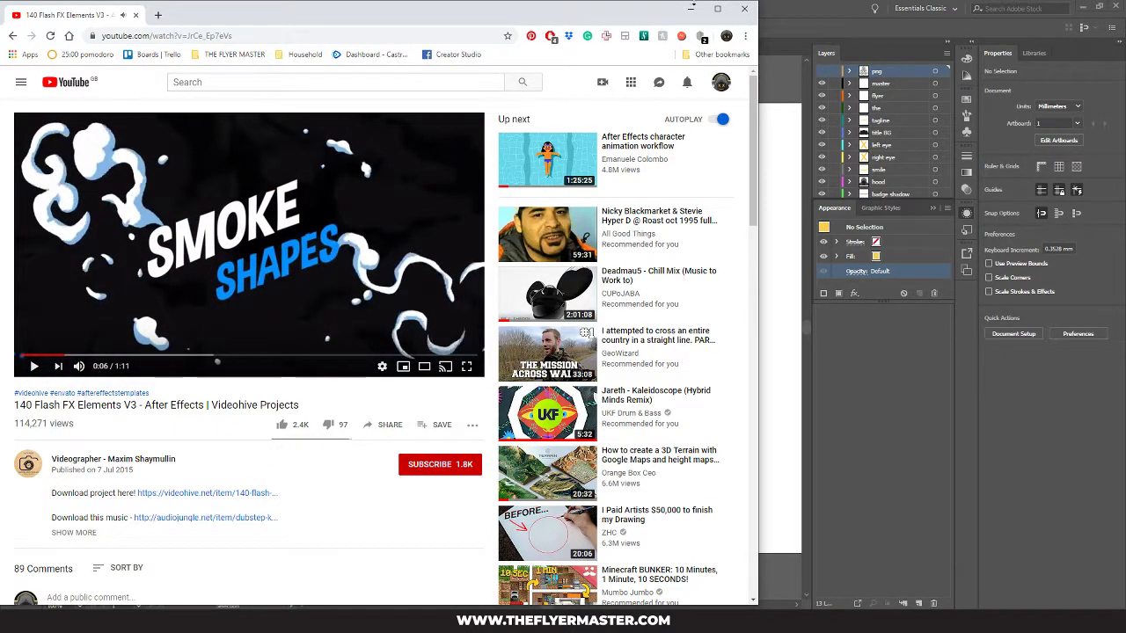
click(693, 7)
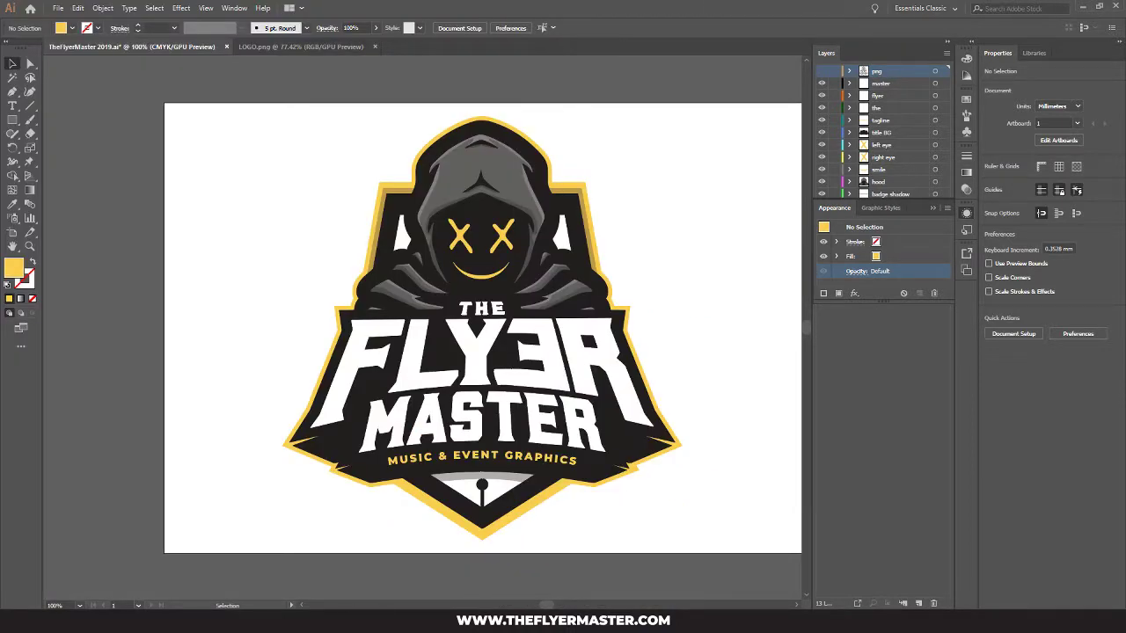
Step: Switch to After Effects, move the playhead to 0;00;01;04, and collapse the TheFlyerMaster 2019 Layers folder in the project
key(alt+Tab)
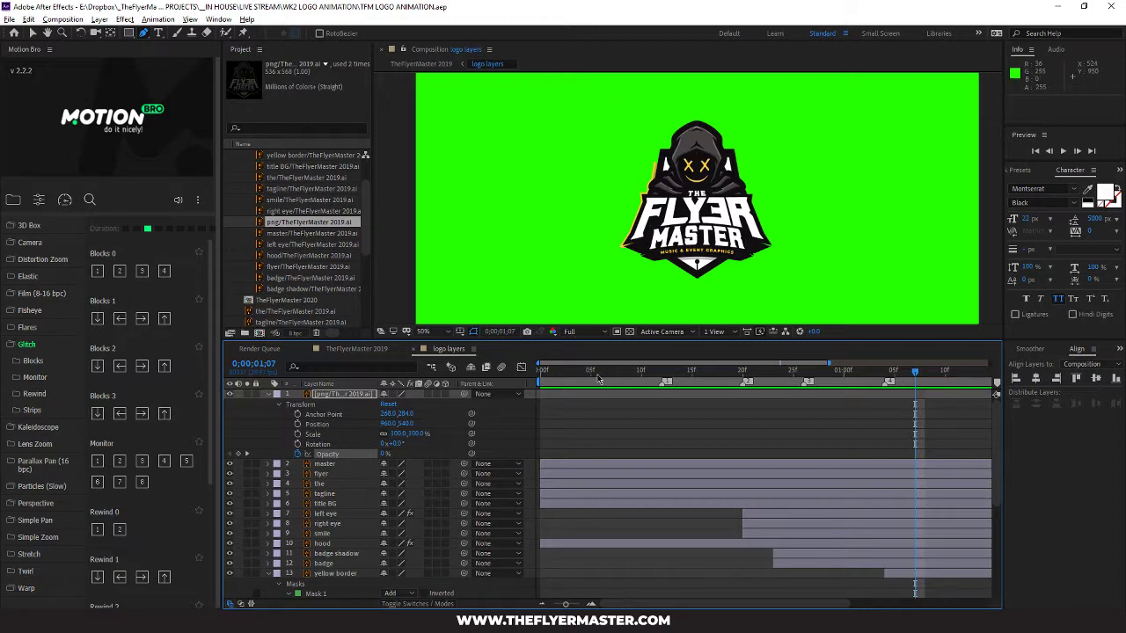
drag(916, 376, 885, 373)
scroll(370, 217, up, 2)
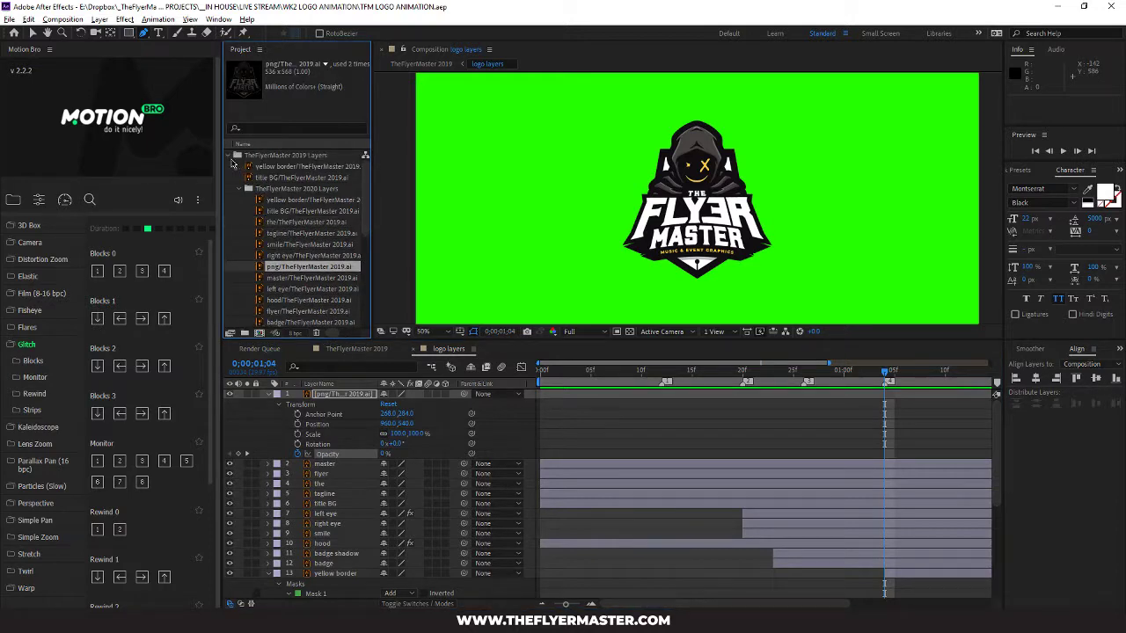
click(231, 156)
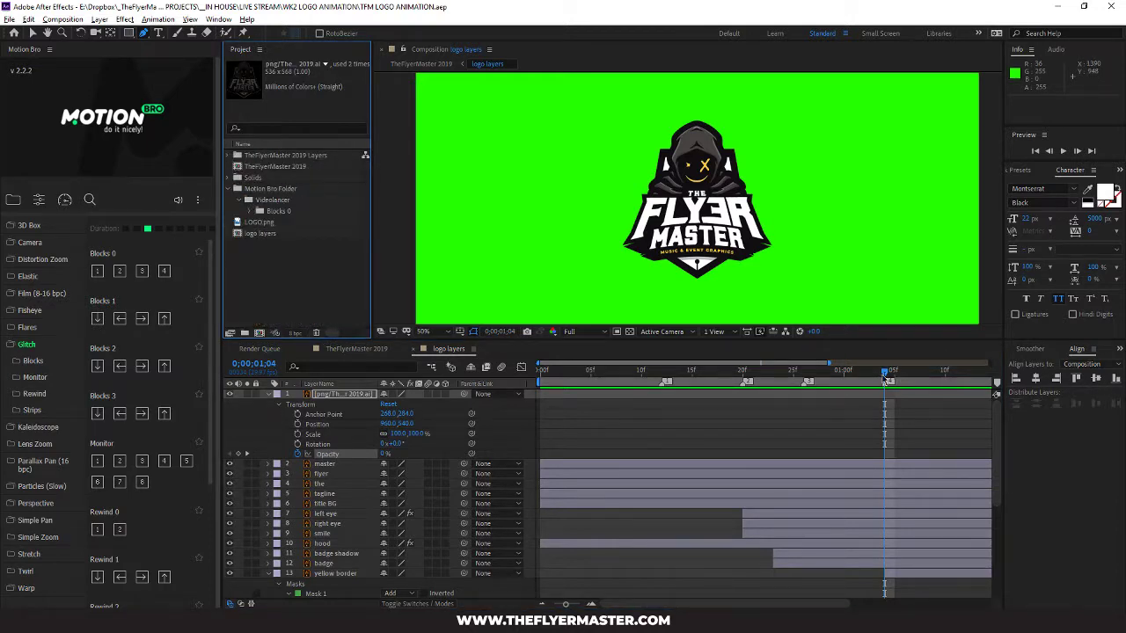
Step: Preview the logo layers composition from its first frame and leave the playhead at 0;00;00;11
key(Home)
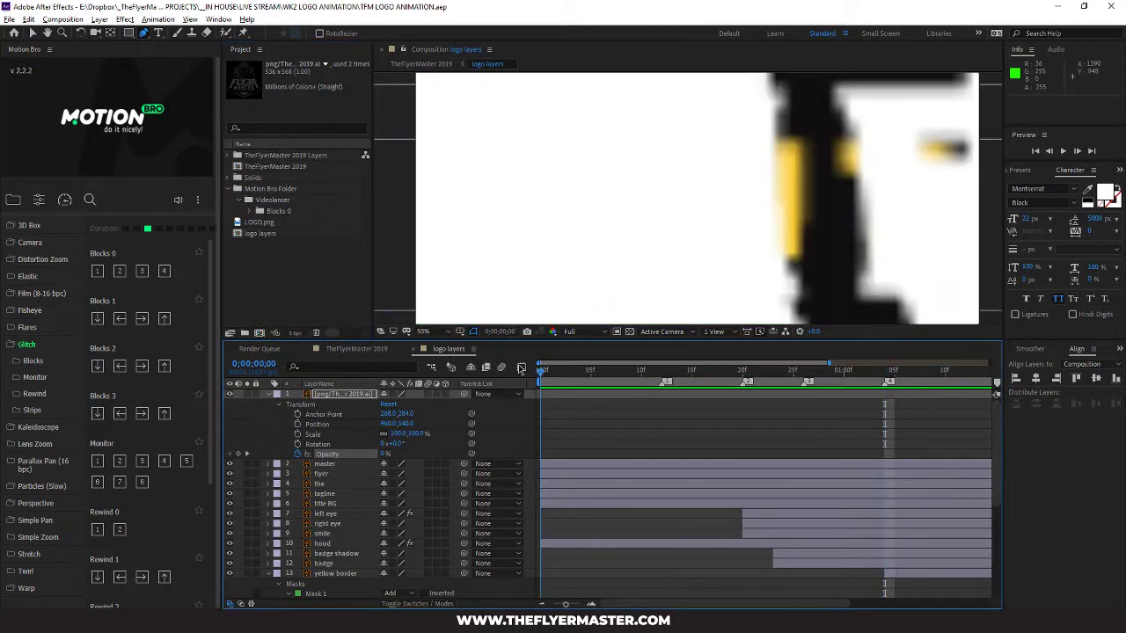
key(space)
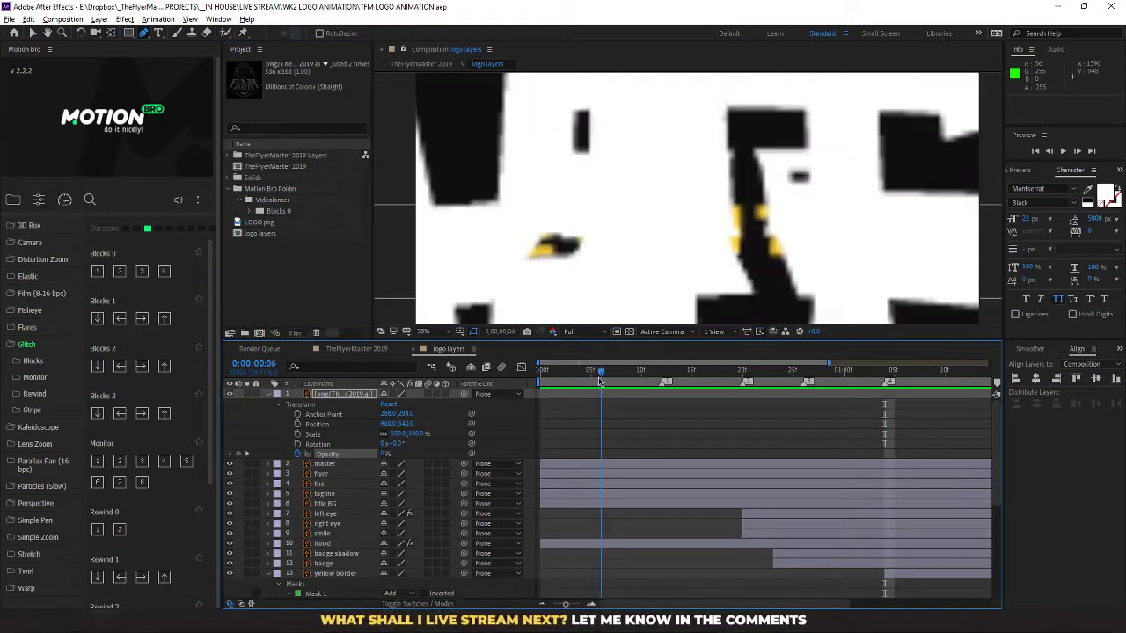
drag(657, 398, 646, 399)
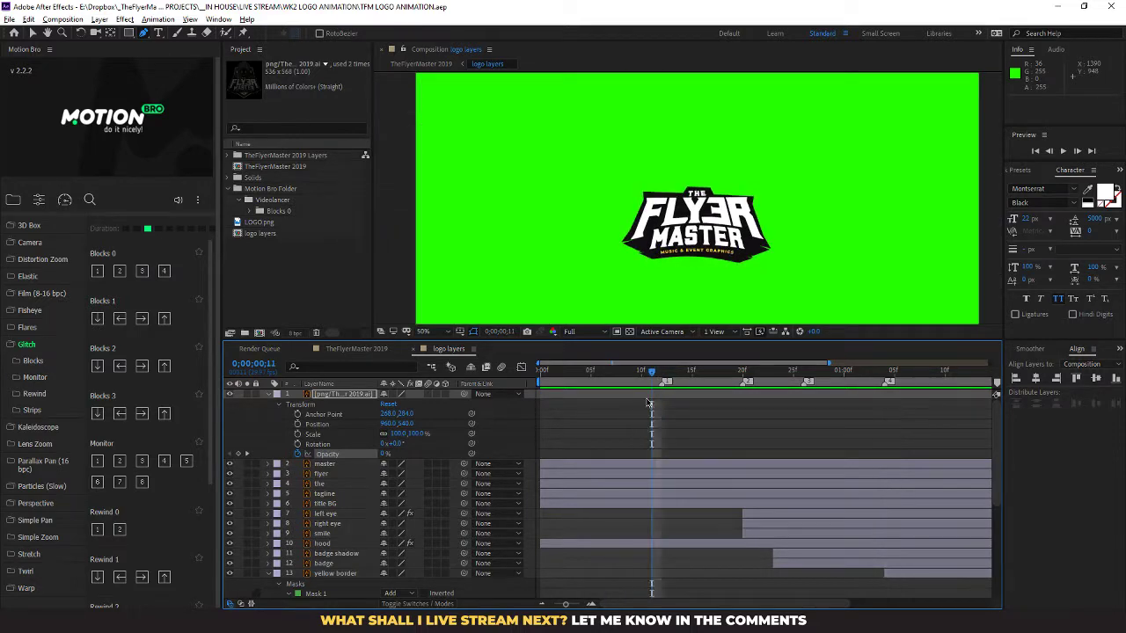
Step: Switch to File Explorer and open the Smoke Explosions folder inside the pack's Animations folder
key(alt+Tab)
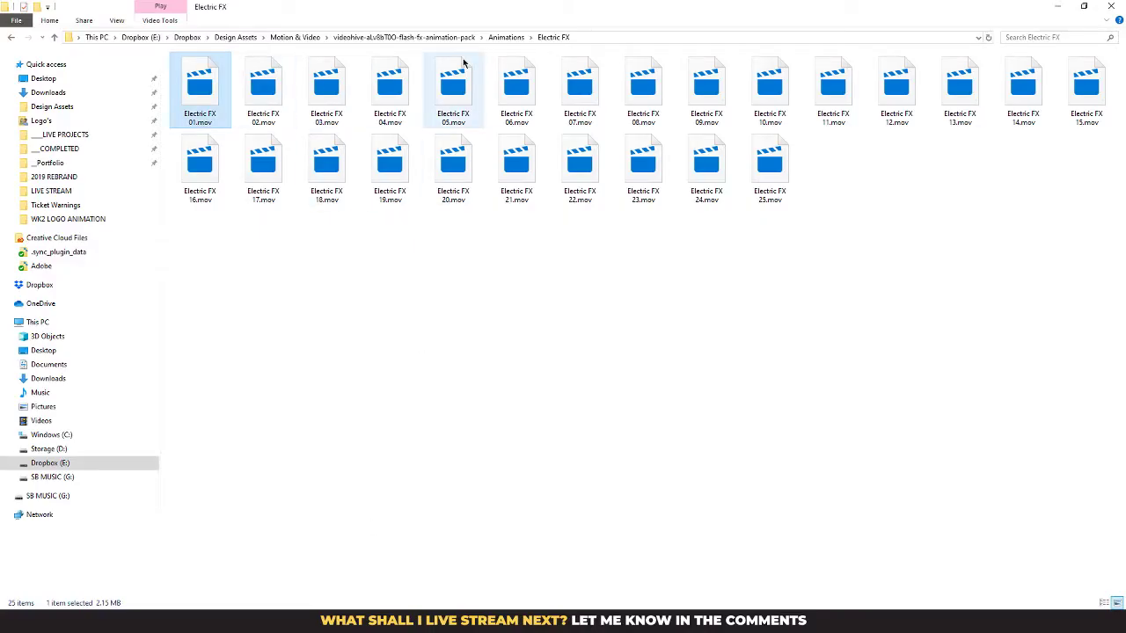
click(501, 38)
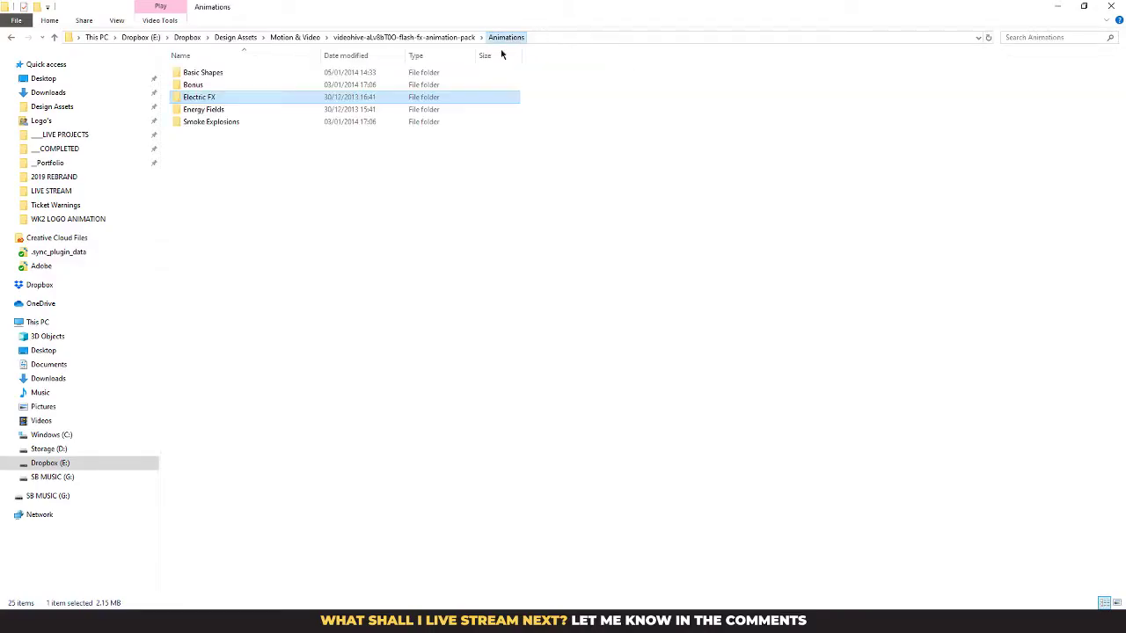
double_click(220, 124)
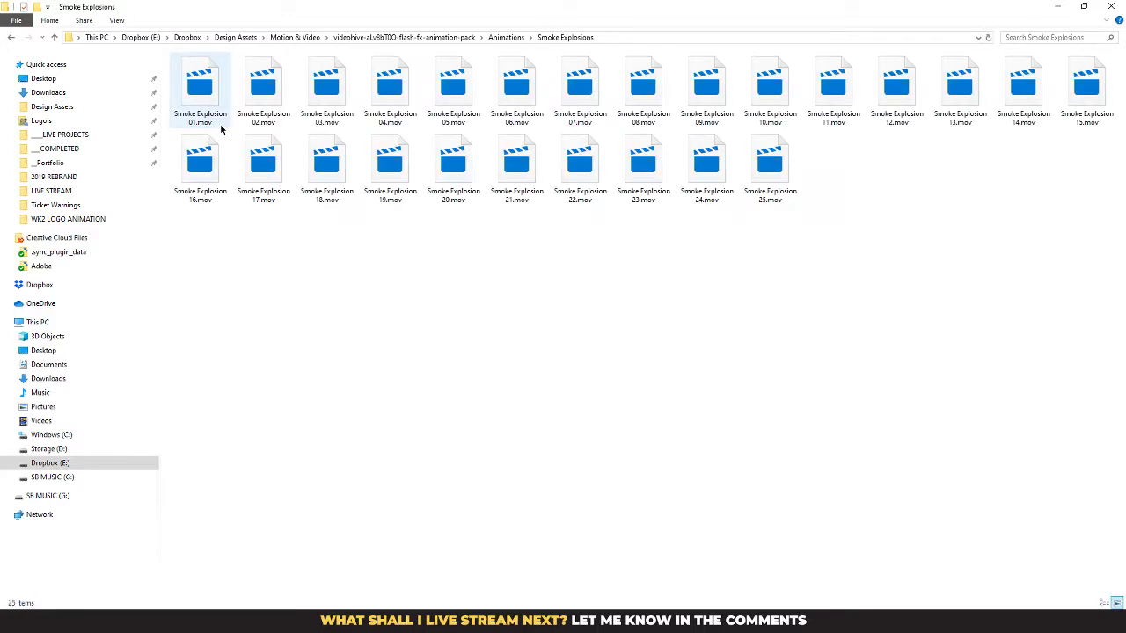
Step: Open Smoke Explosion 01.mov with QuickTime Player, play the clip, and close the player
right_click(220, 106)
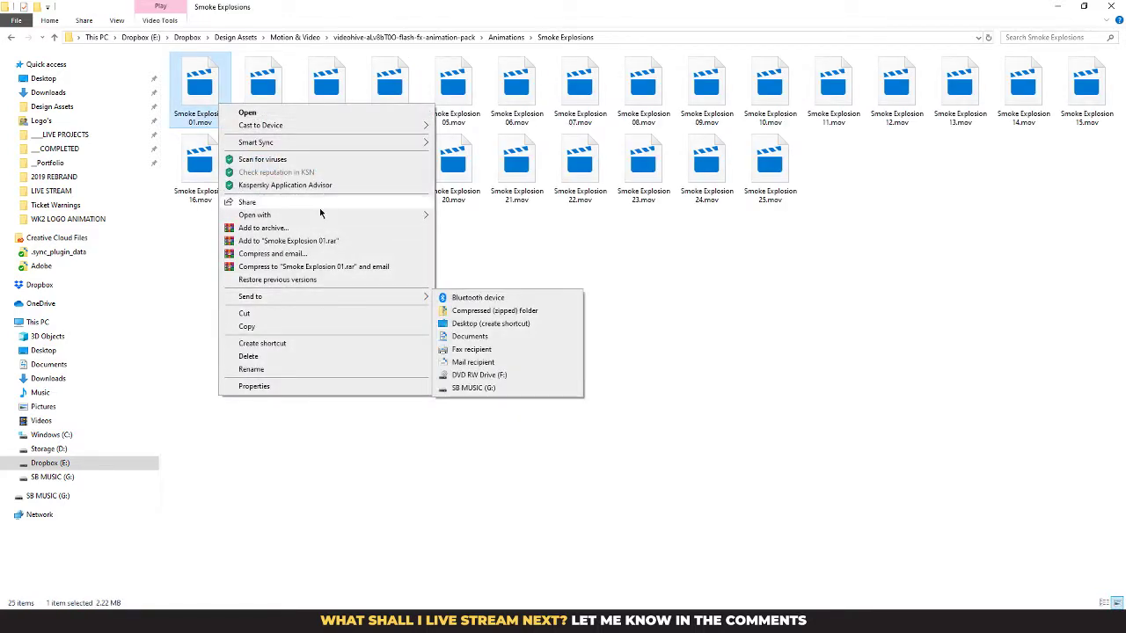
mouse_move(320, 215)
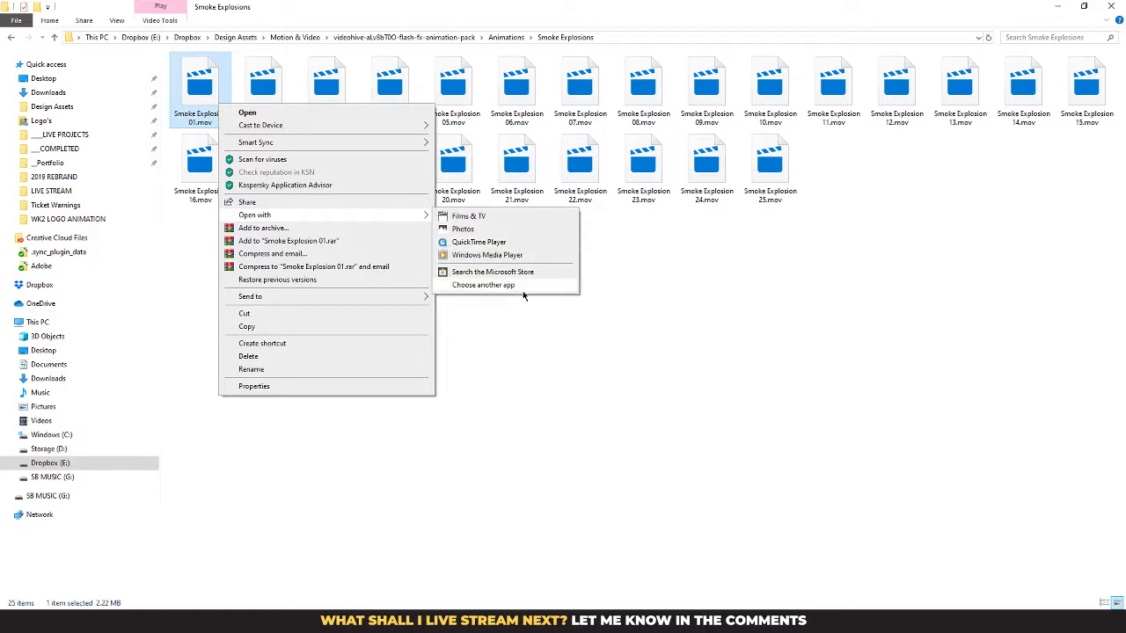
click(505, 247)
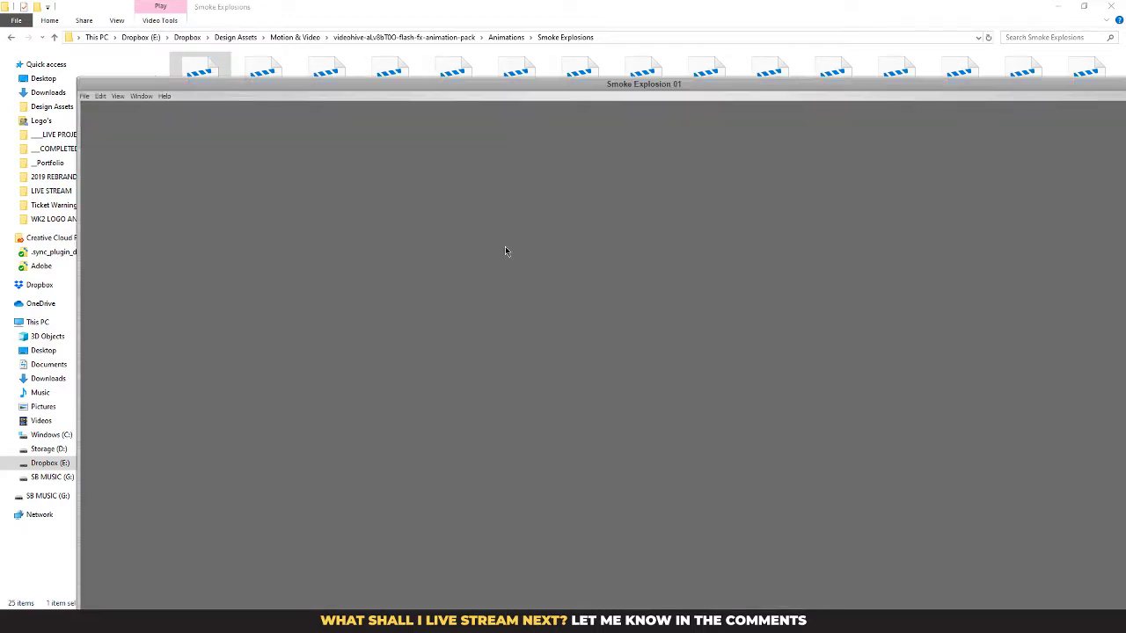
drag(678, 88, 605, 2)
click(1111, 22)
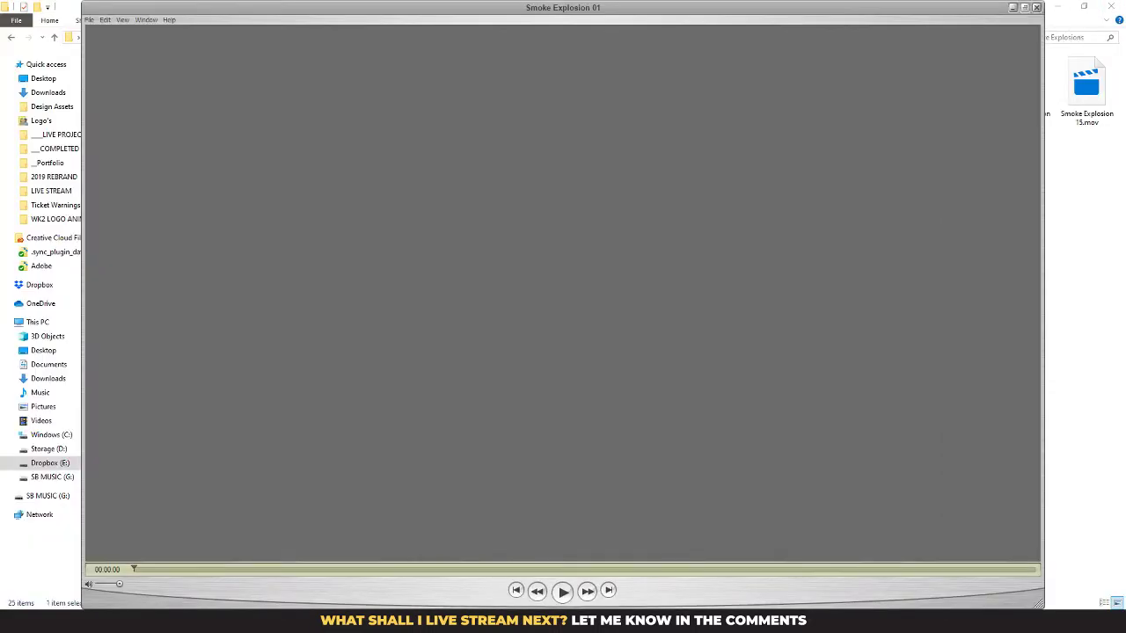
click(562, 591)
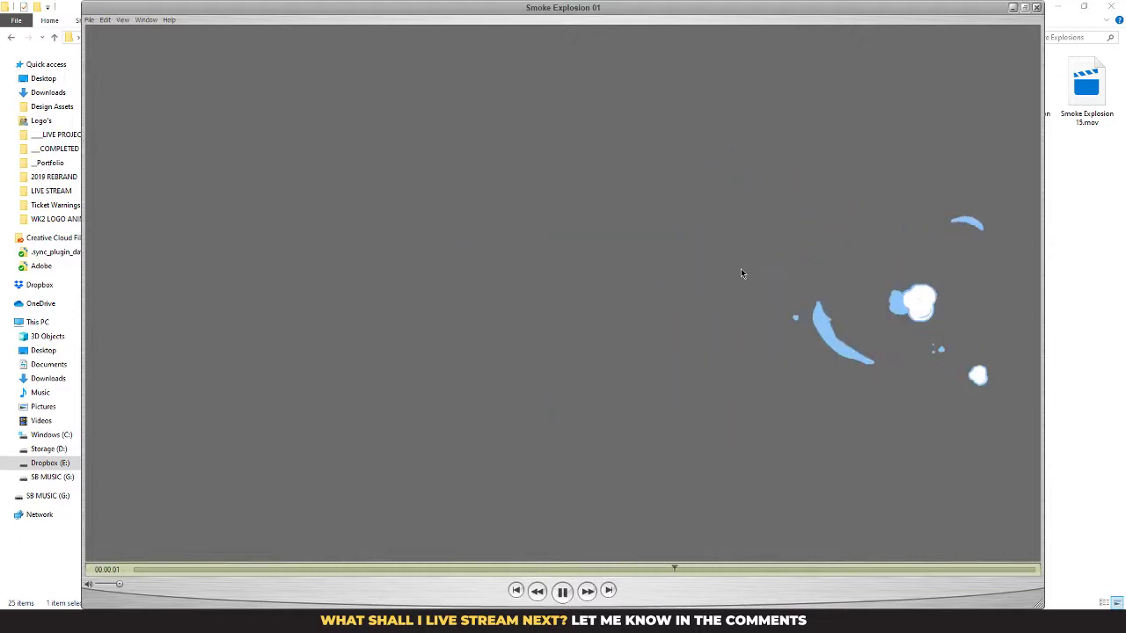
click(1035, 9)
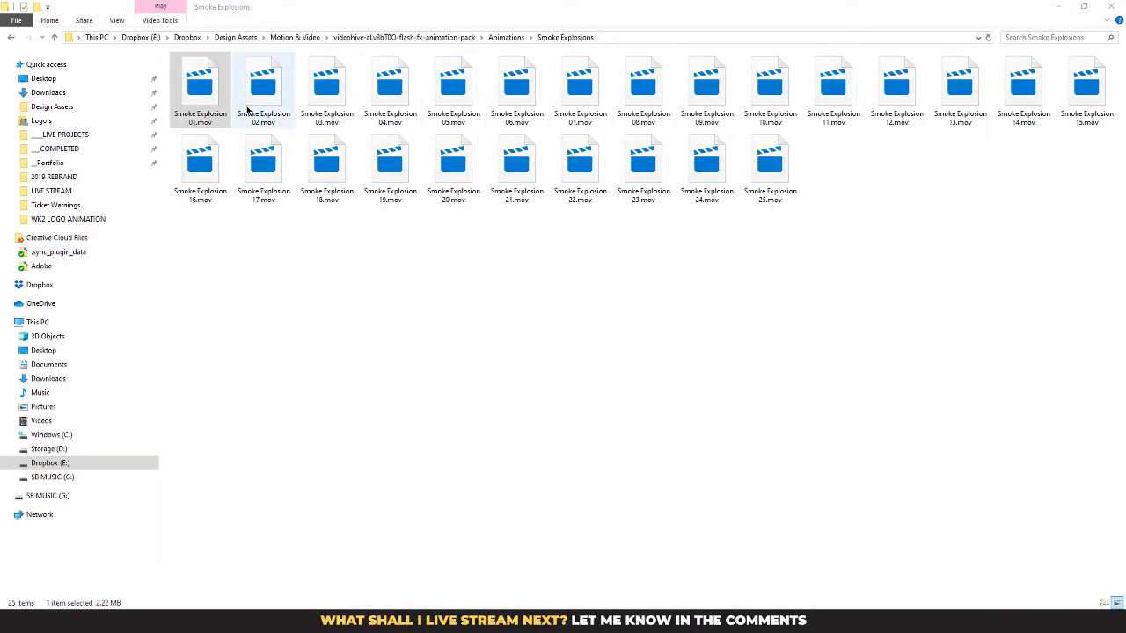
Step: Try to play Smoke Explosion 02.mov in the default video player, and close the player
double_click(256, 102)
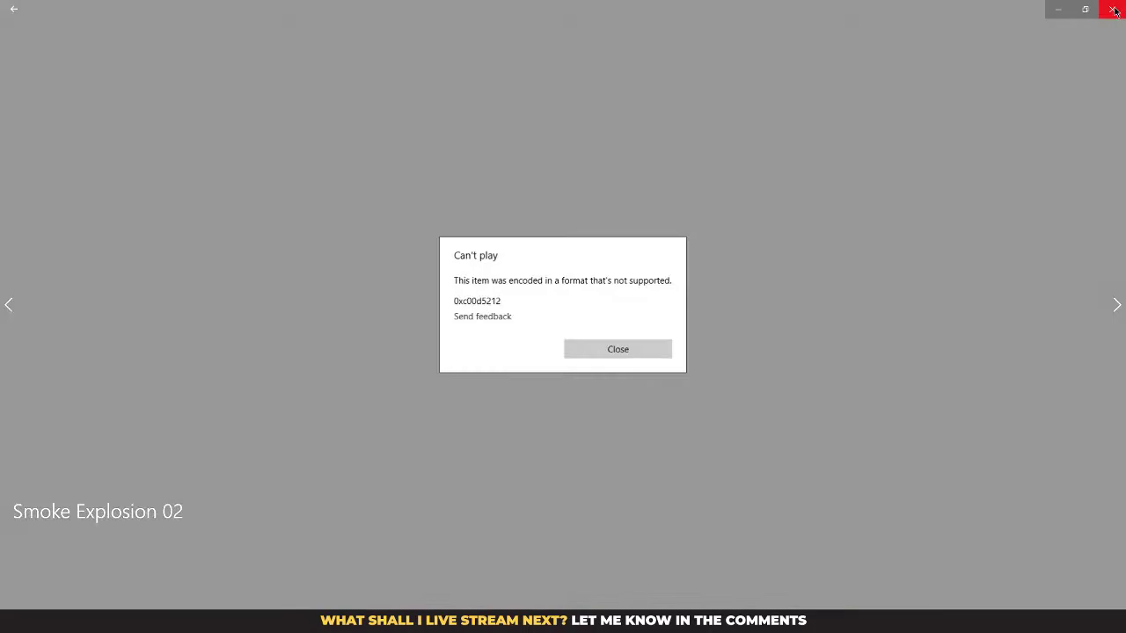
click(617, 349)
click(1114, 9)
right_click(247, 92)
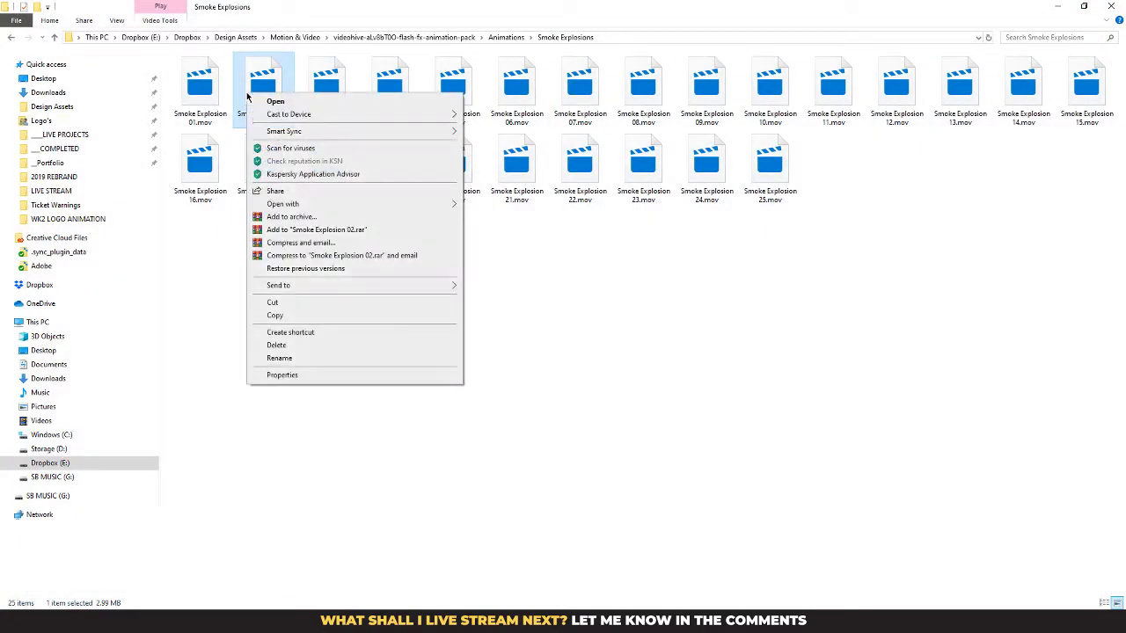
click(189, 262)
Step: Select all the smoke explosion clips, go up to the animation pack's main folder, and reopen its Animations folder
drag(189, 247, 1106, 61)
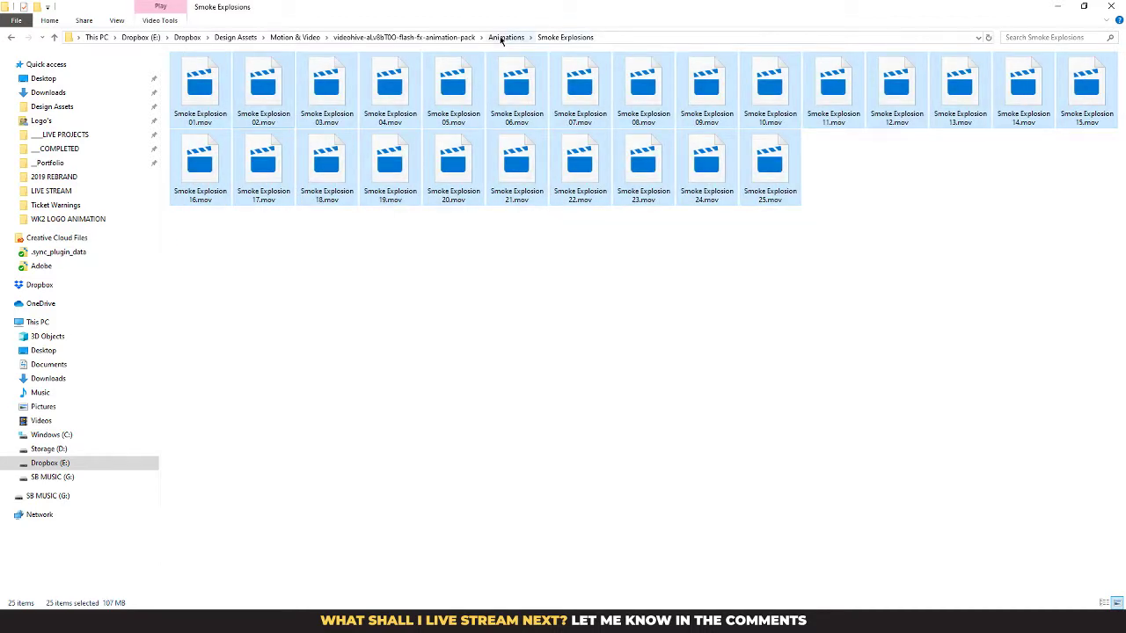
click(504, 38)
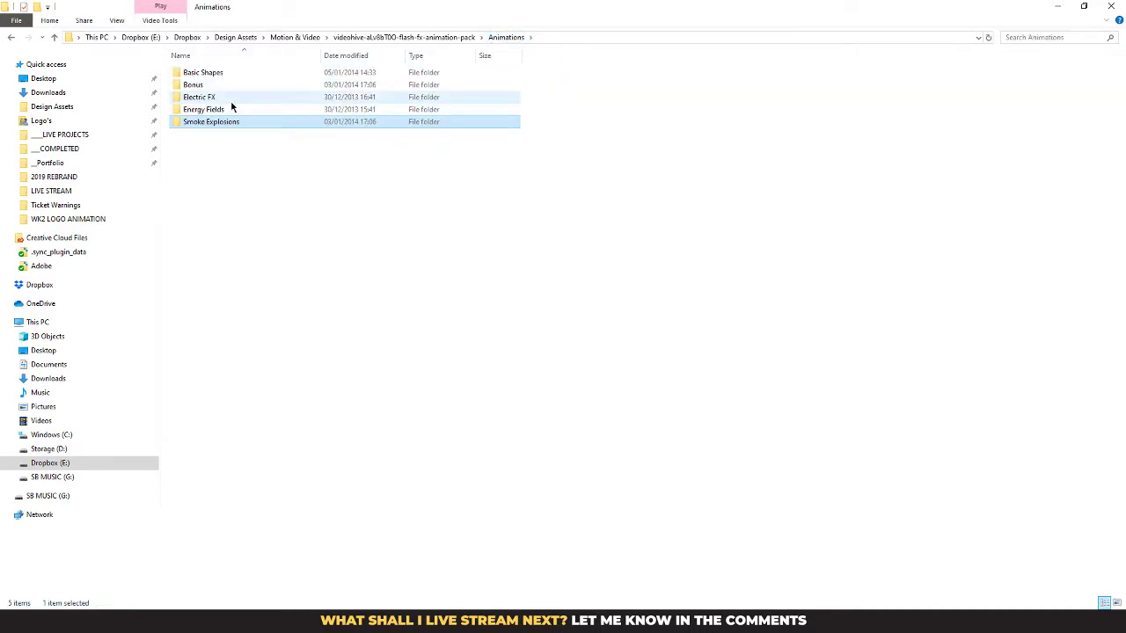
click(439, 38)
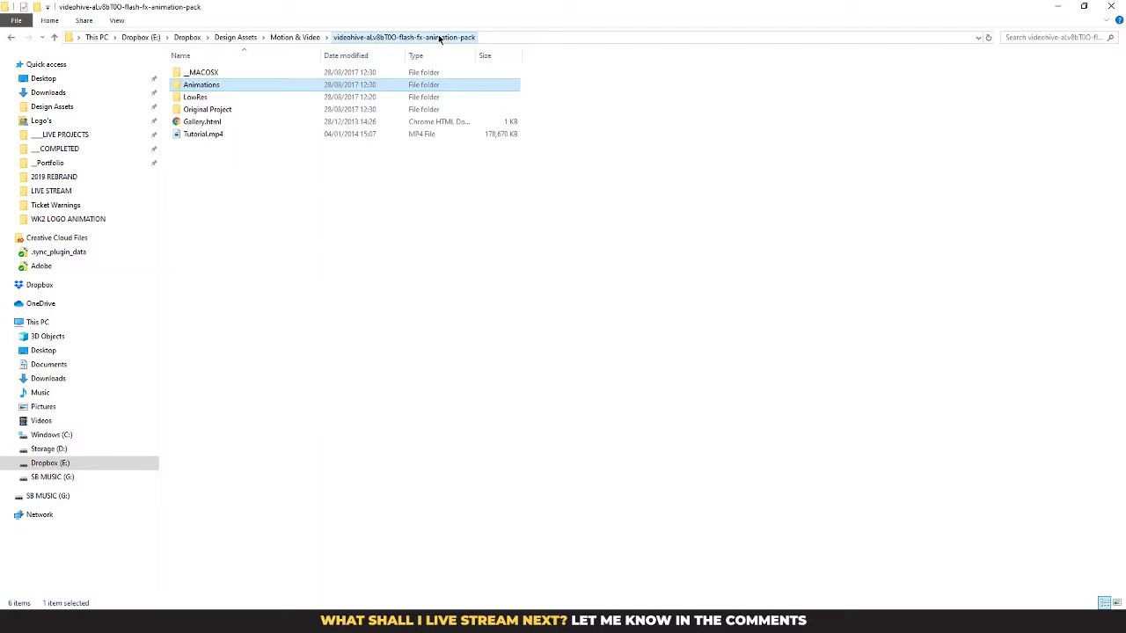
double_click(221, 89)
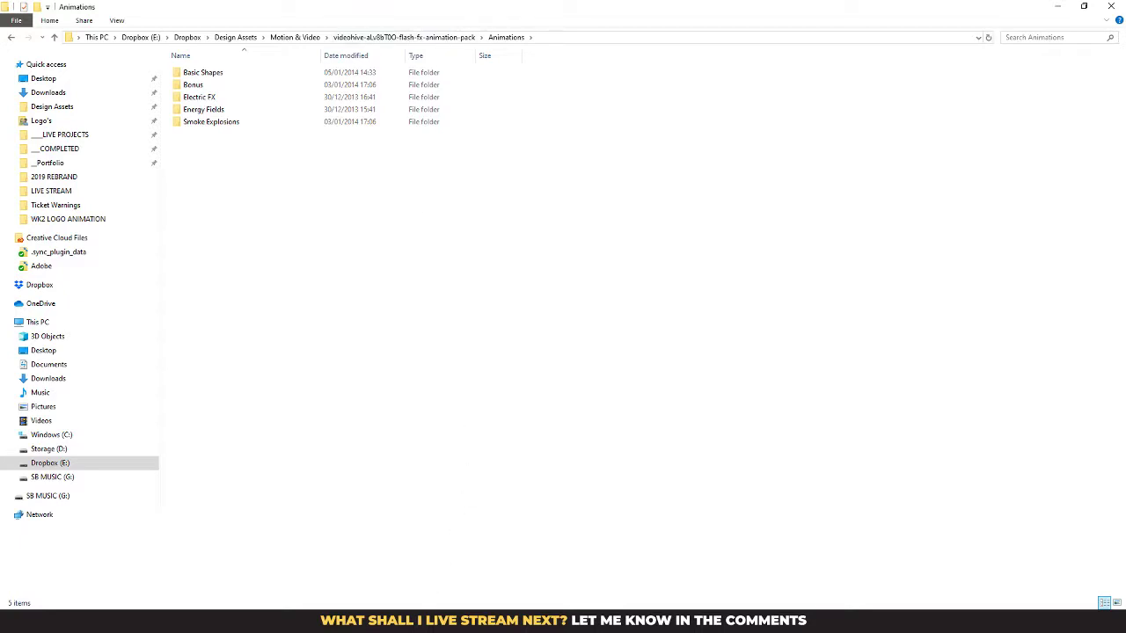
key(alt+Tab)
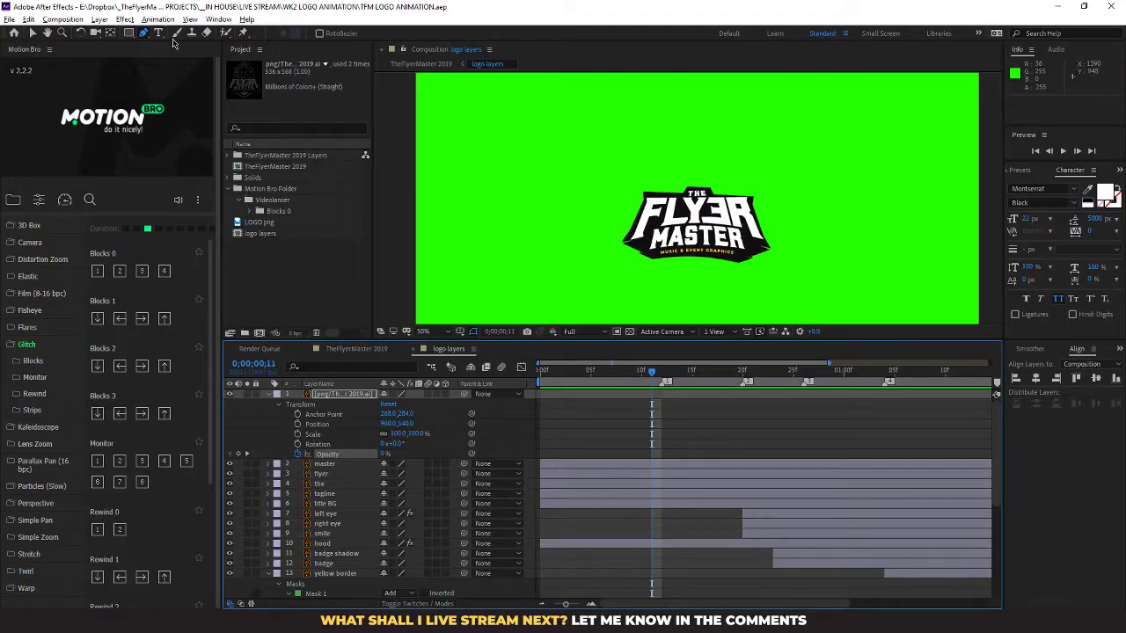
click(8, 20)
mouse_move(108, 188)
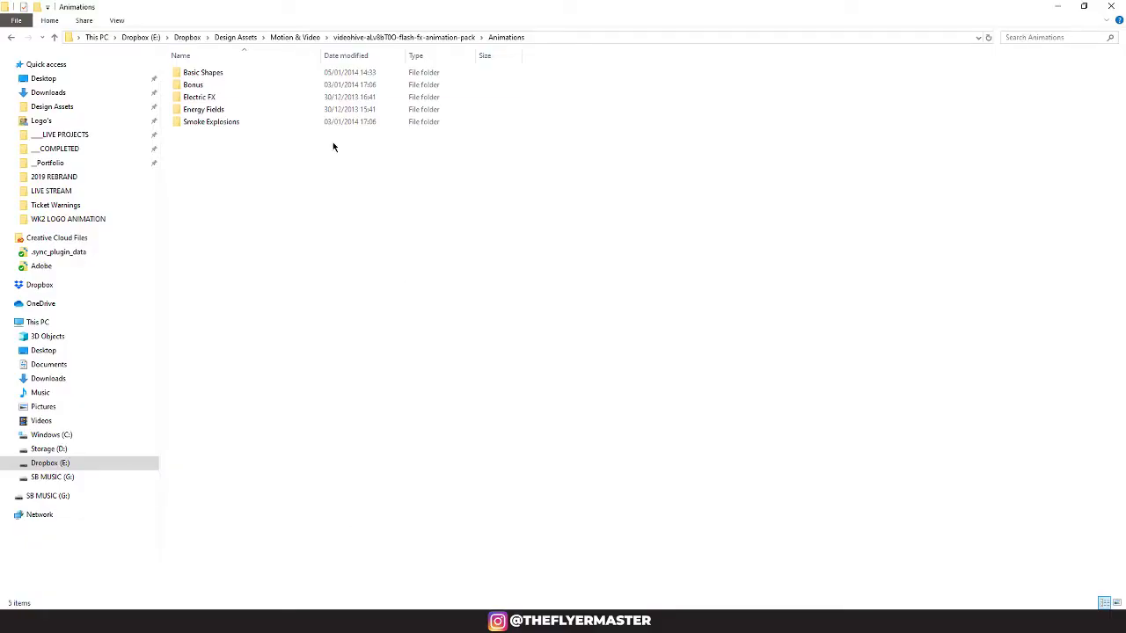
Step: Open Smoke Explosion 02.mov from the Smoke Explosions folder with QuickTime Player, making it the default app for .mov files
double_click(218, 121)
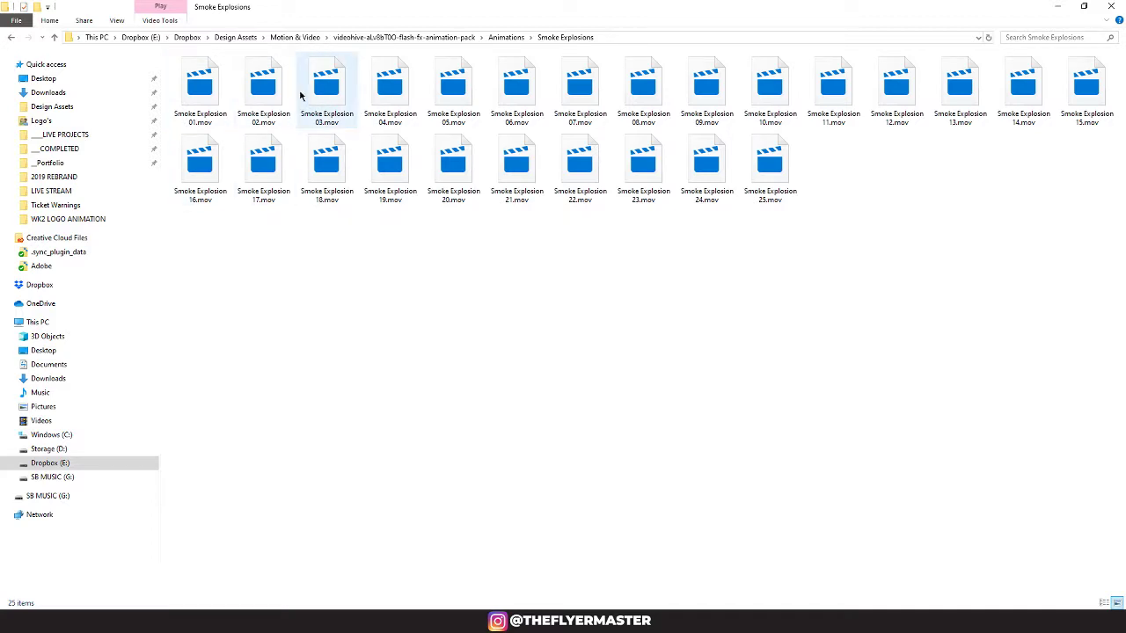
right_click(269, 95)
mouse_move(361, 210)
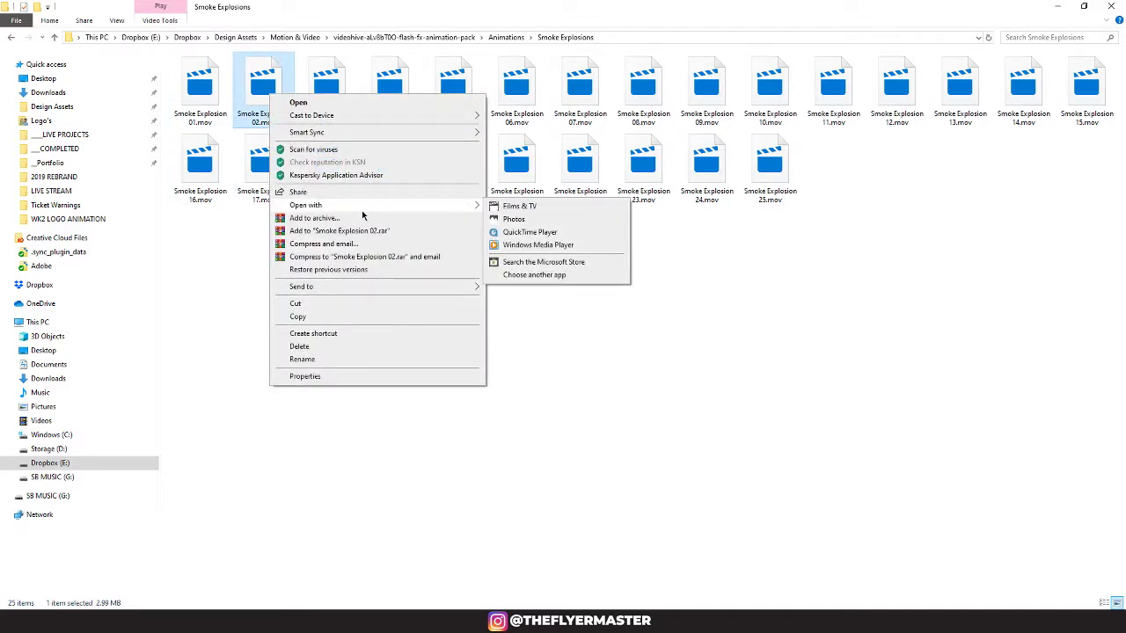
click(585, 275)
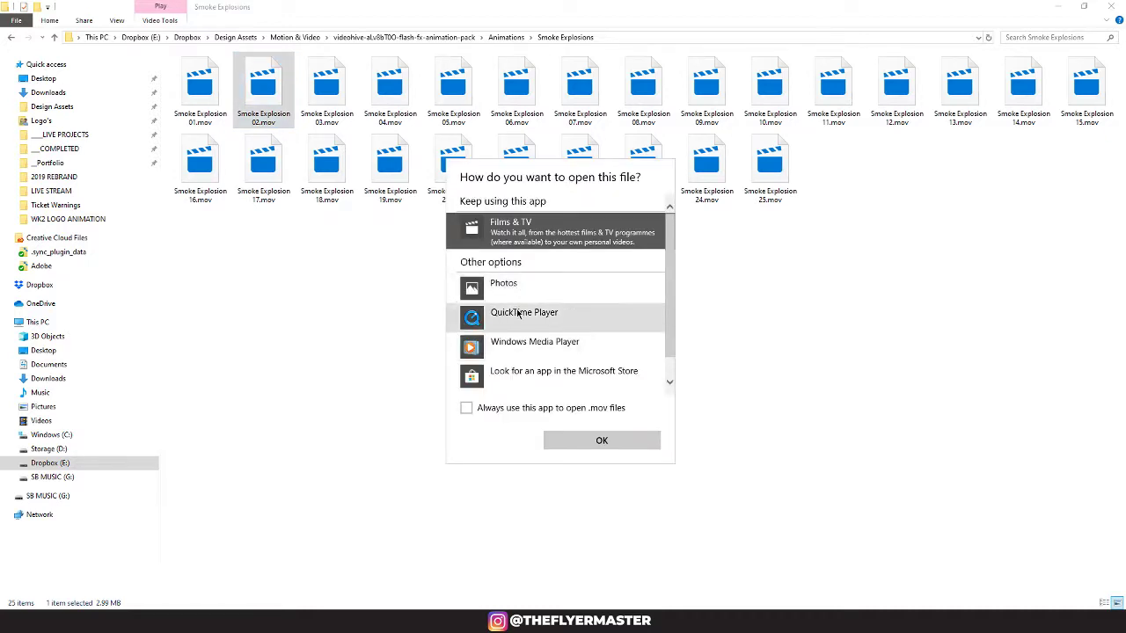
click(466, 409)
click(528, 314)
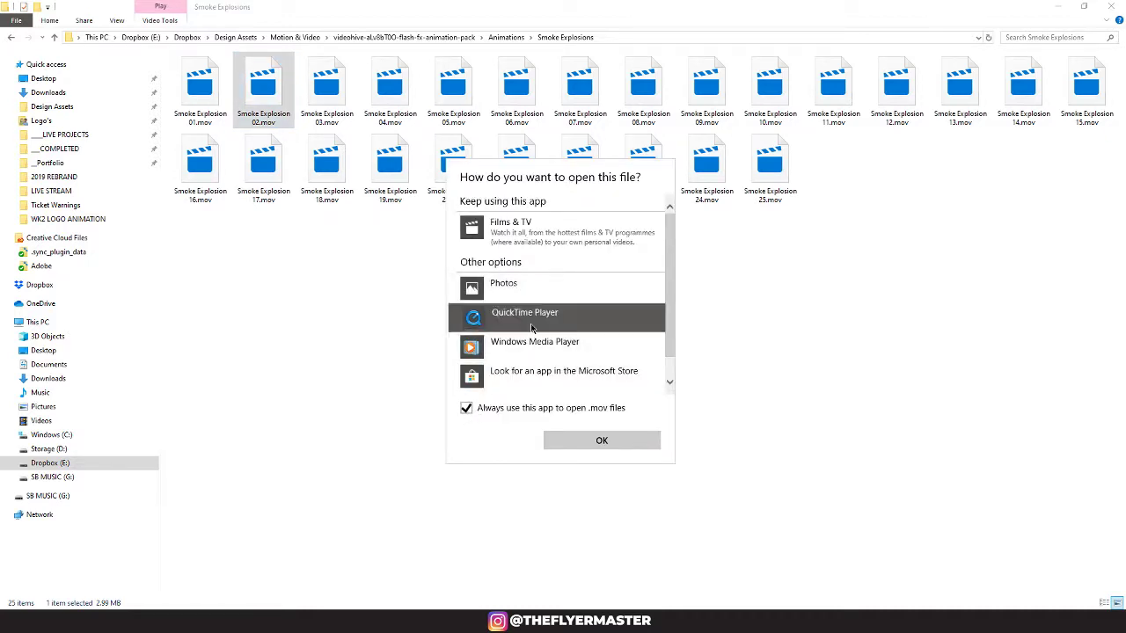
click(596, 442)
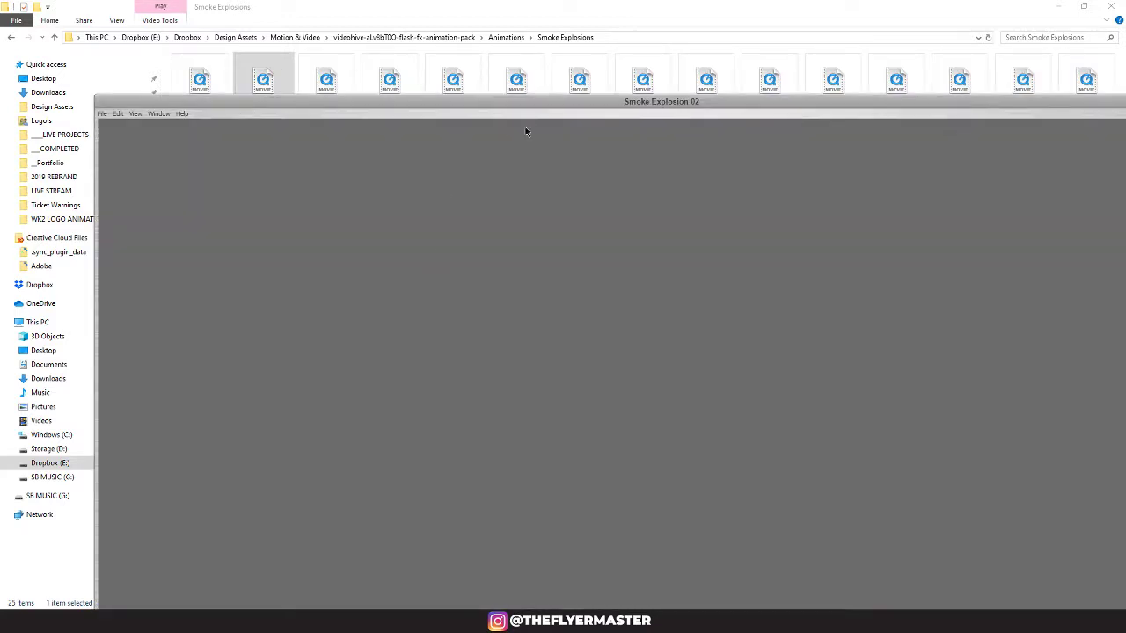
Step: Fit the QuickTime Player window on the screen and play the Smoke Explosion 02 clip
drag(552, 113, 451, 6)
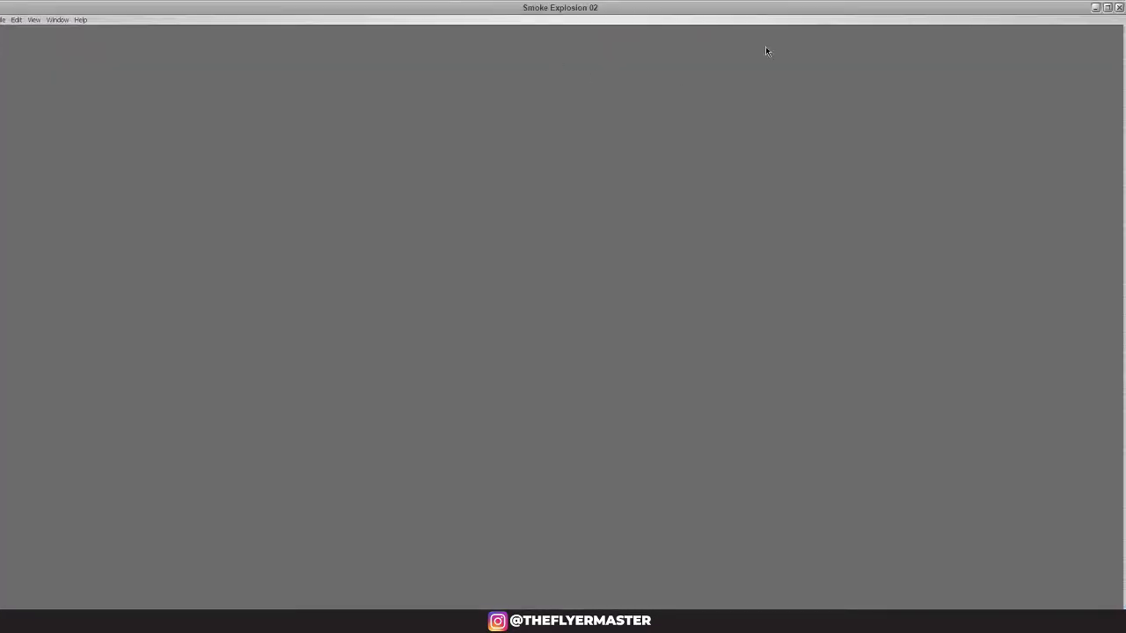
click(1110, 8)
click(562, 591)
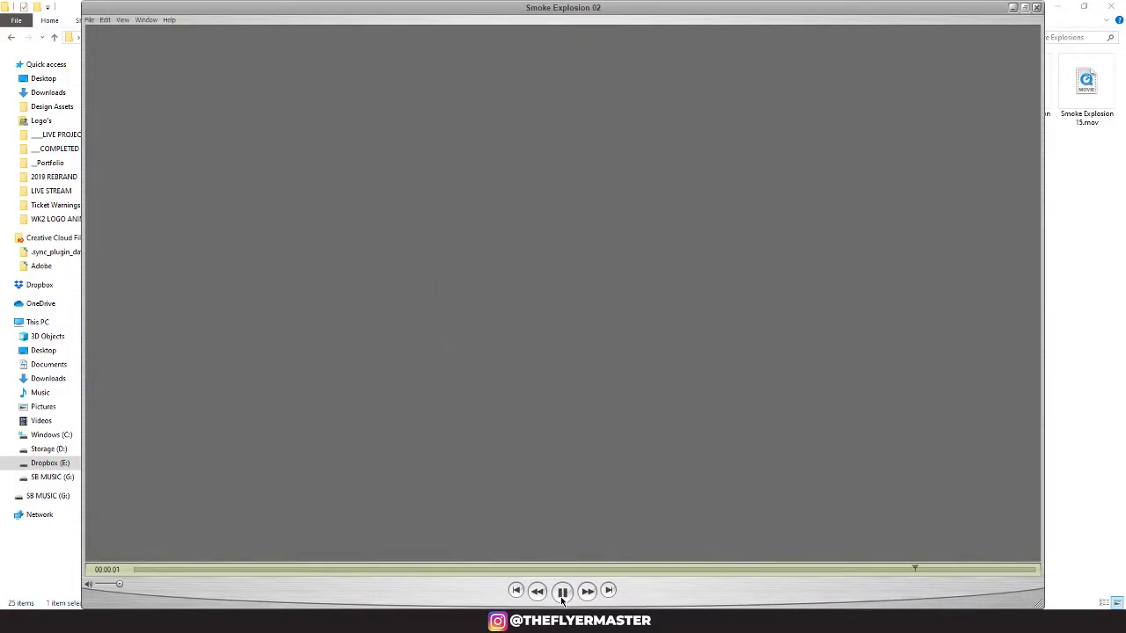
Step: Pause and resume the Smoke Explosion 02 clip, minimize its player, and open Smoke Explosion 03.mov
click(563, 592)
click(563, 592)
click(1013, 10)
double_click(312, 95)
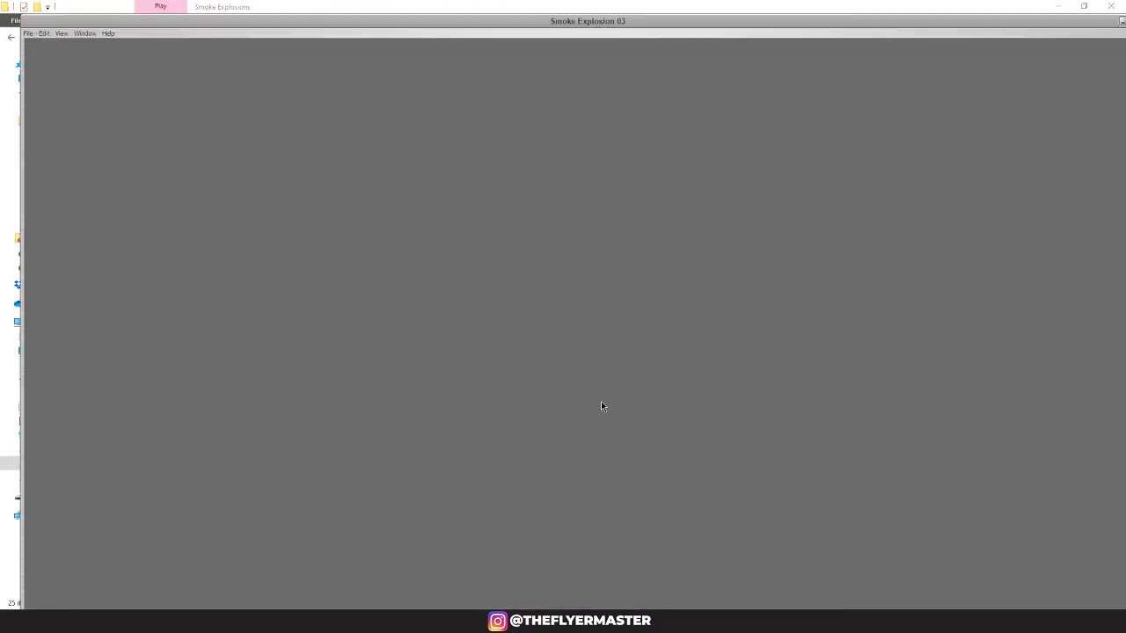
Step: Close the Smoke Explosions folder window and the smoke clip players, leaving only the Electric FX 01 player open
click(1109, 6)
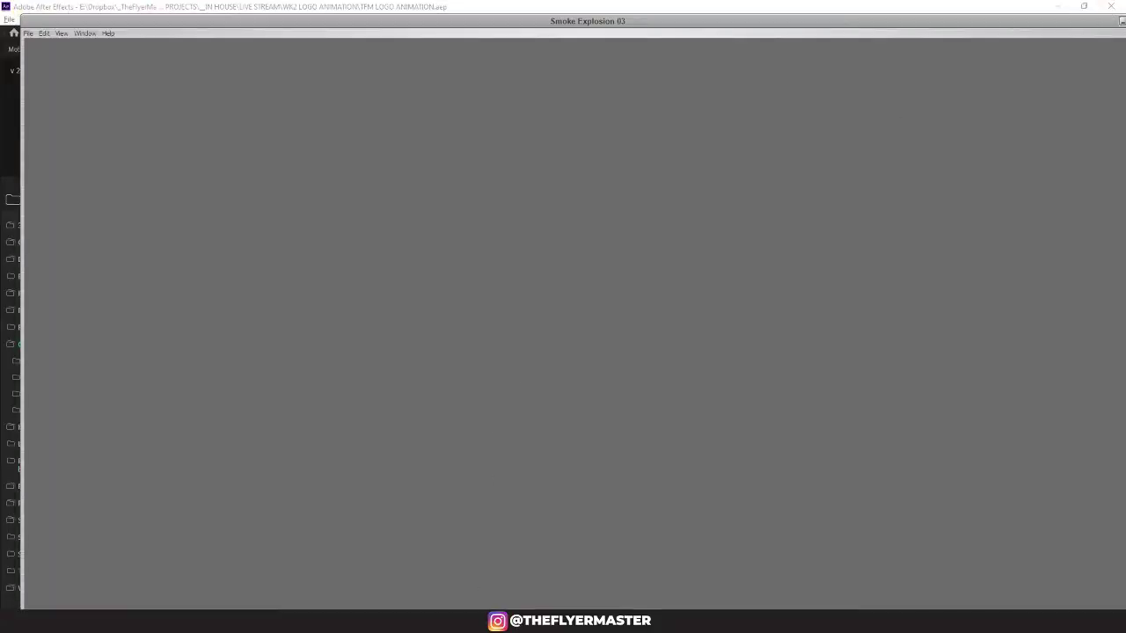
click(475, 621)
click(517, 532)
click(475, 621)
click(575, 533)
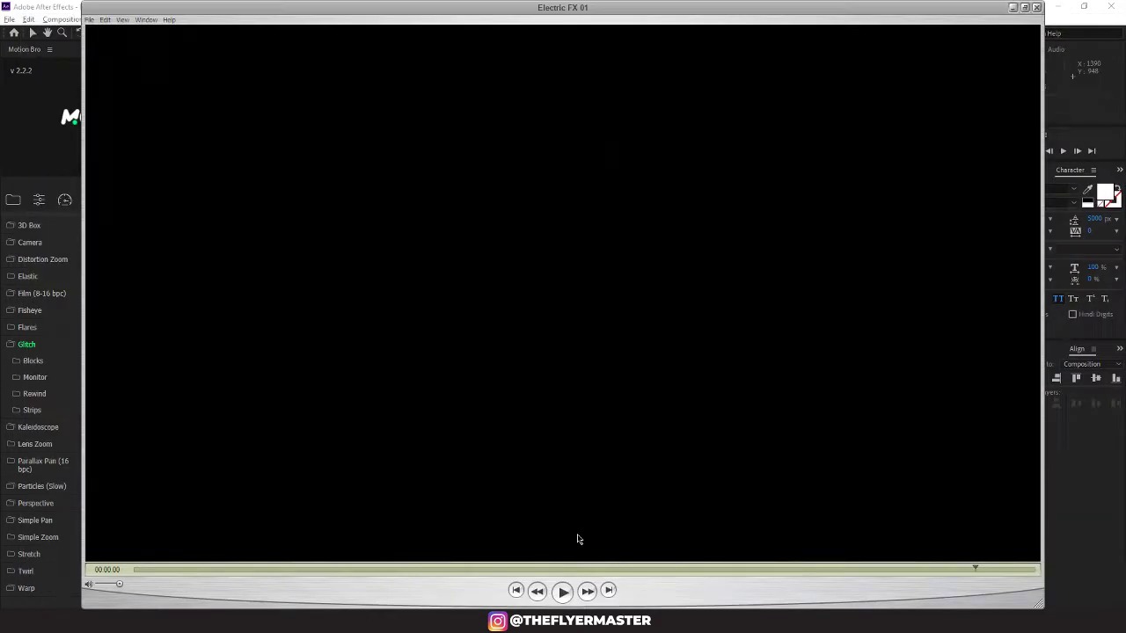
Step: Open a new File Explorer window and search the computer for bridge
key(super+e)
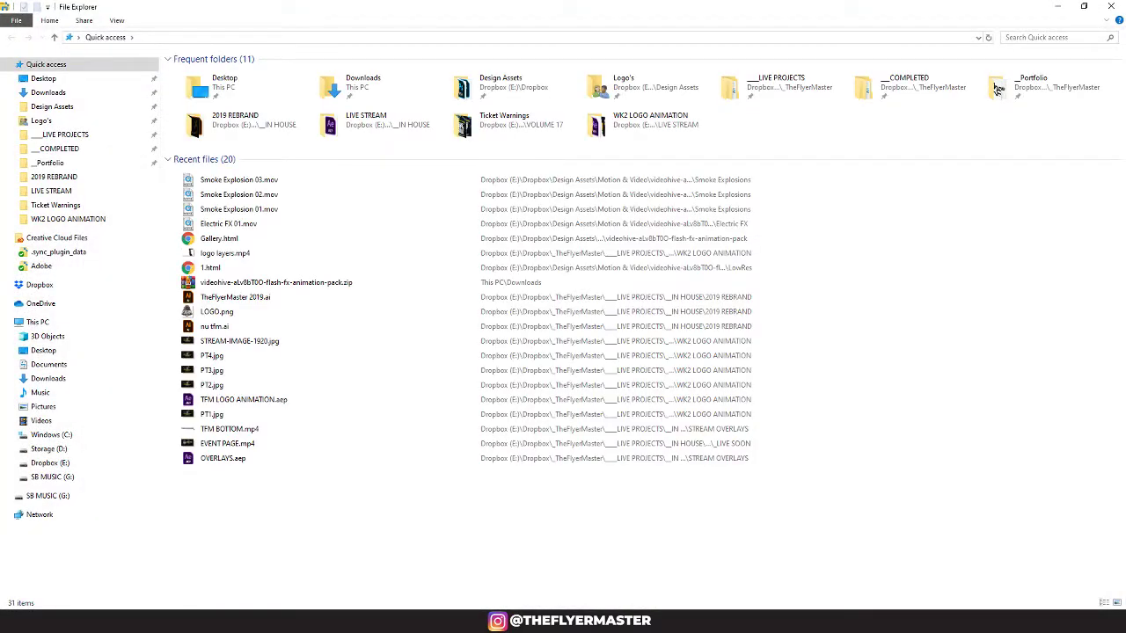
key(super)
text(brid)
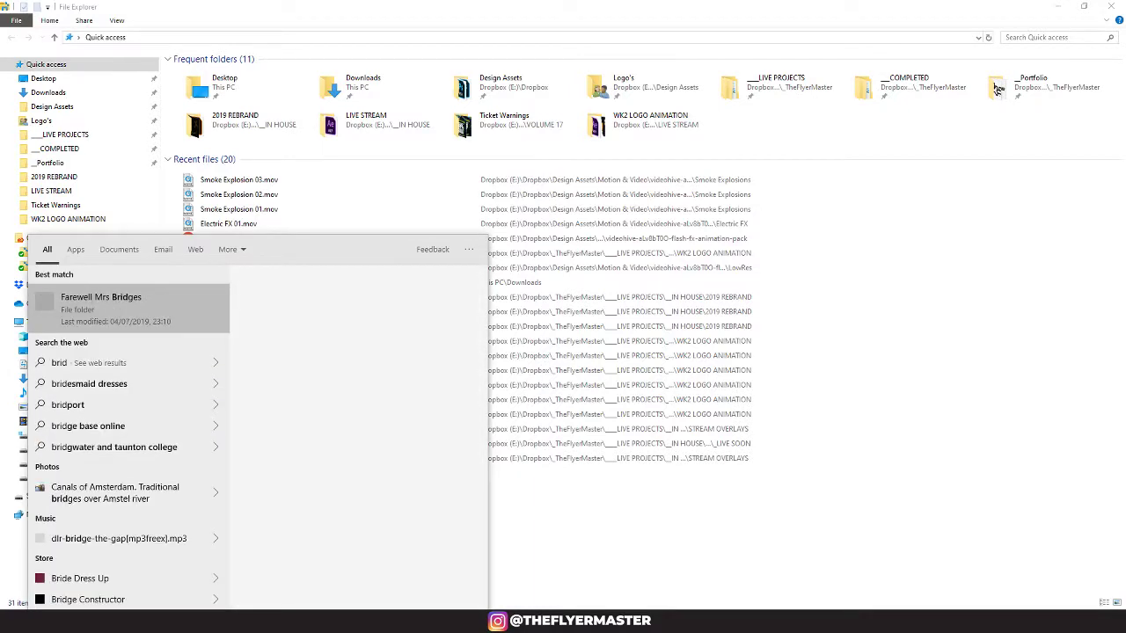
text(ge)
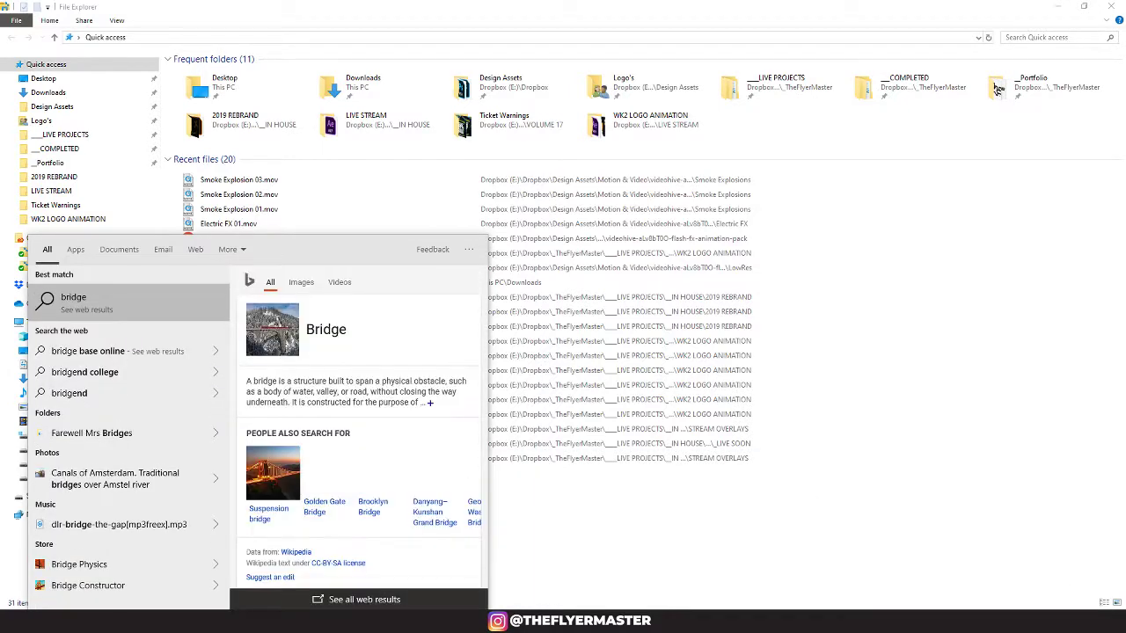
Step: Open the apps list in Adobe Creative Cloud and start installing Bridge
click(971, 624)
click(936, 552)
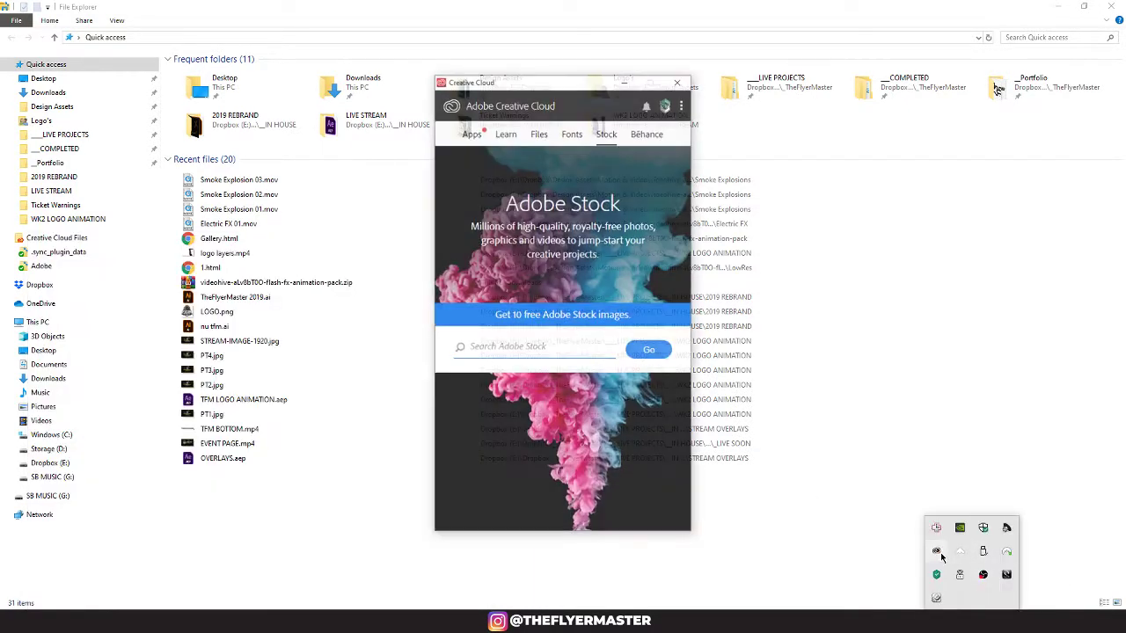
click(469, 136)
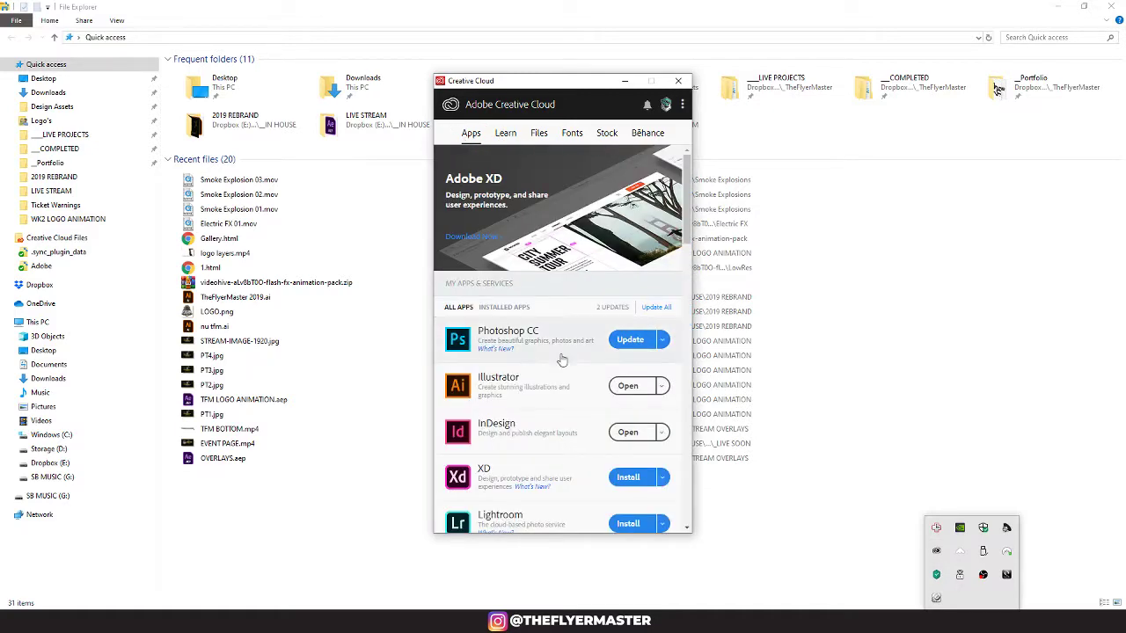
scroll(560, 364, down, 2)
scroll(588, 396, up, 1)
scroll(527, 480, down, 1)
scroll(528, 480, down, 3)
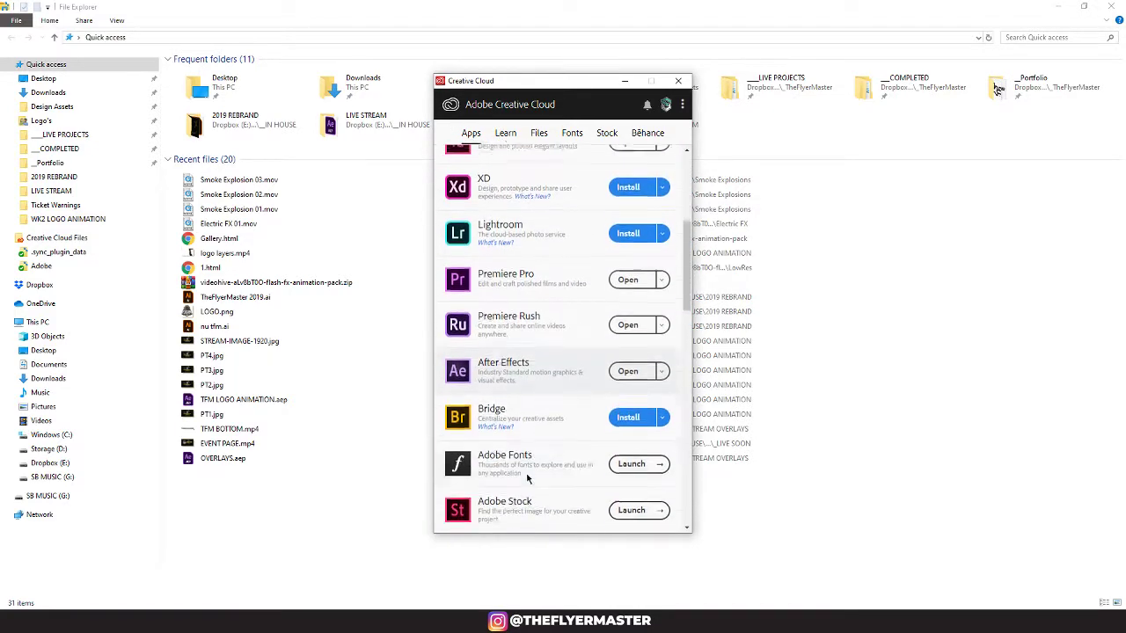
click(627, 416)
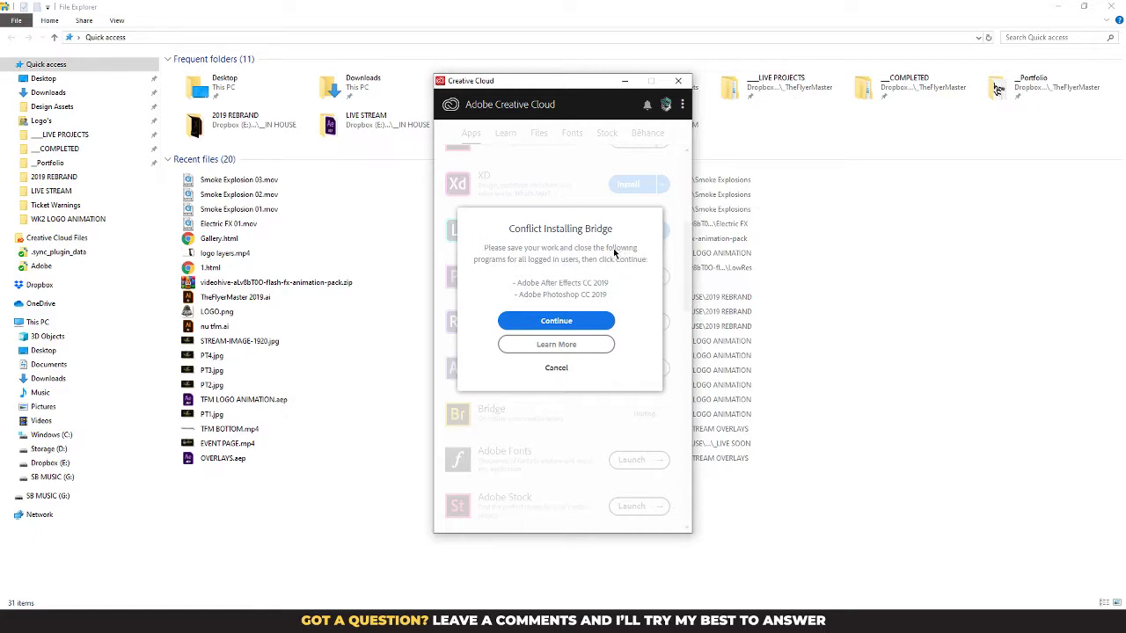
Step: Close After Effects, quit Illustrator saving TheFlyerMaster 2019.ai and clearing the clipboard, and close the Electric FX 01 player
key(alt+Tab)
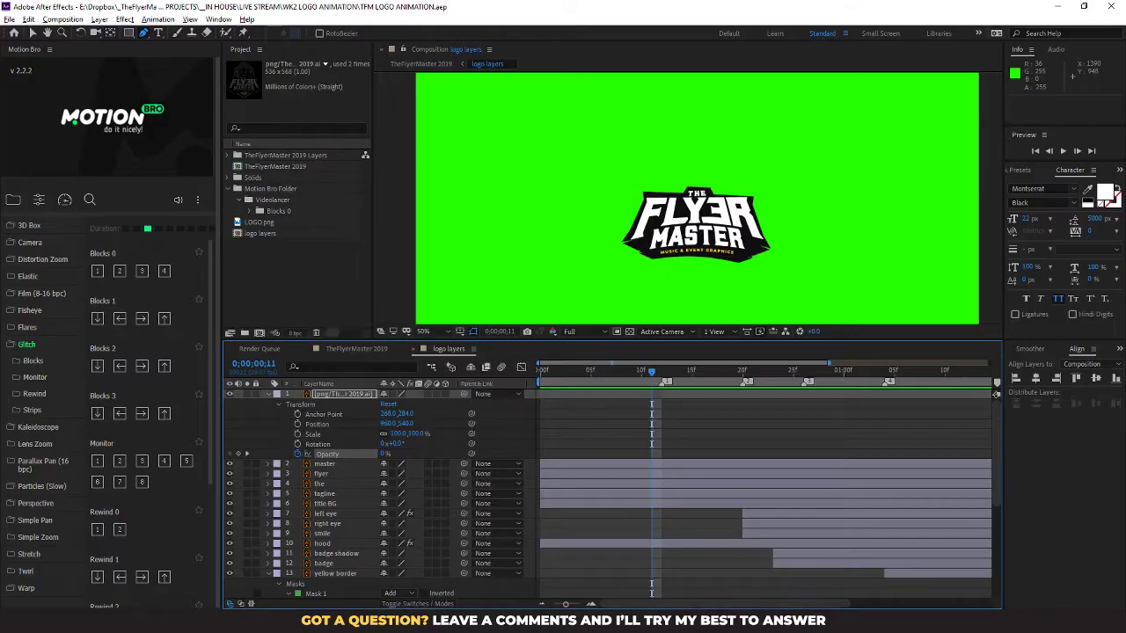
click(1110, 6)
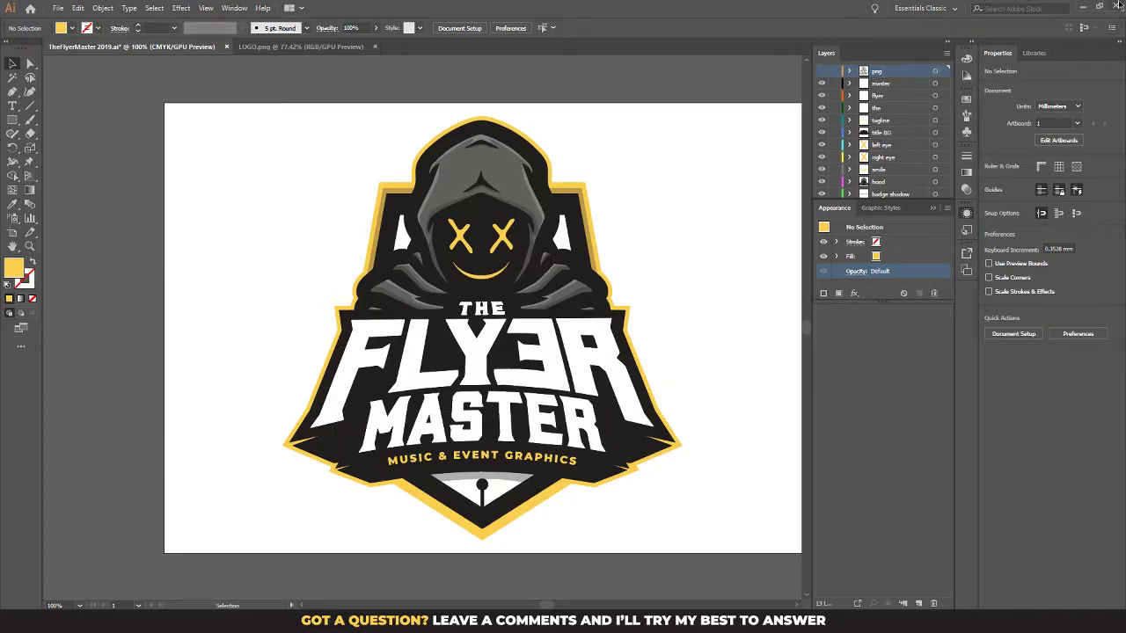
click(1118, 5)
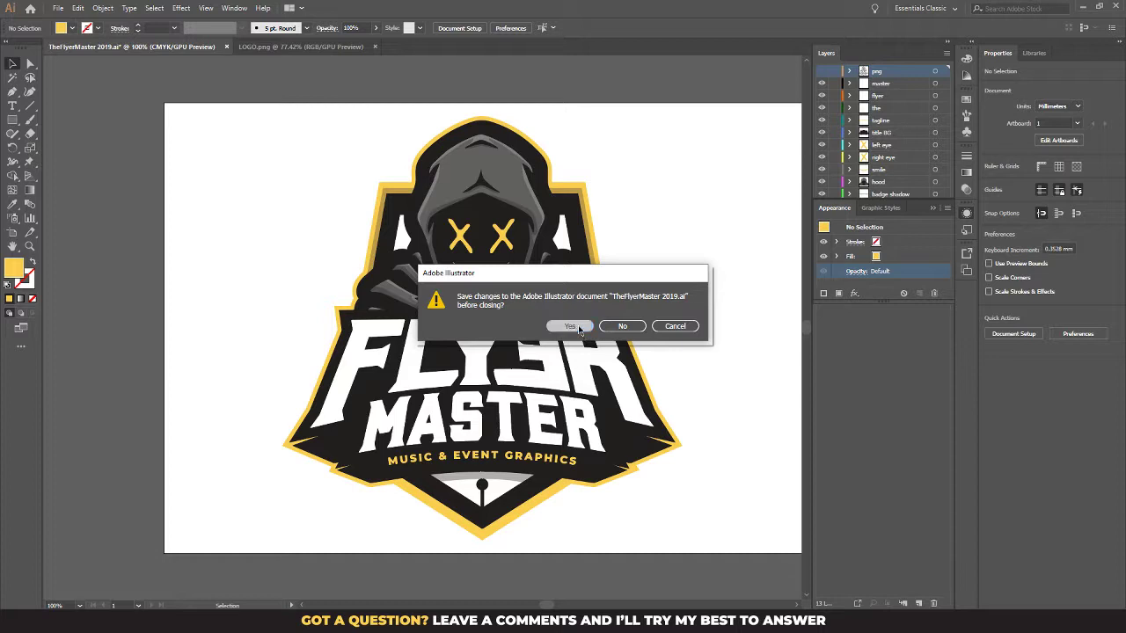
click(570, 327)
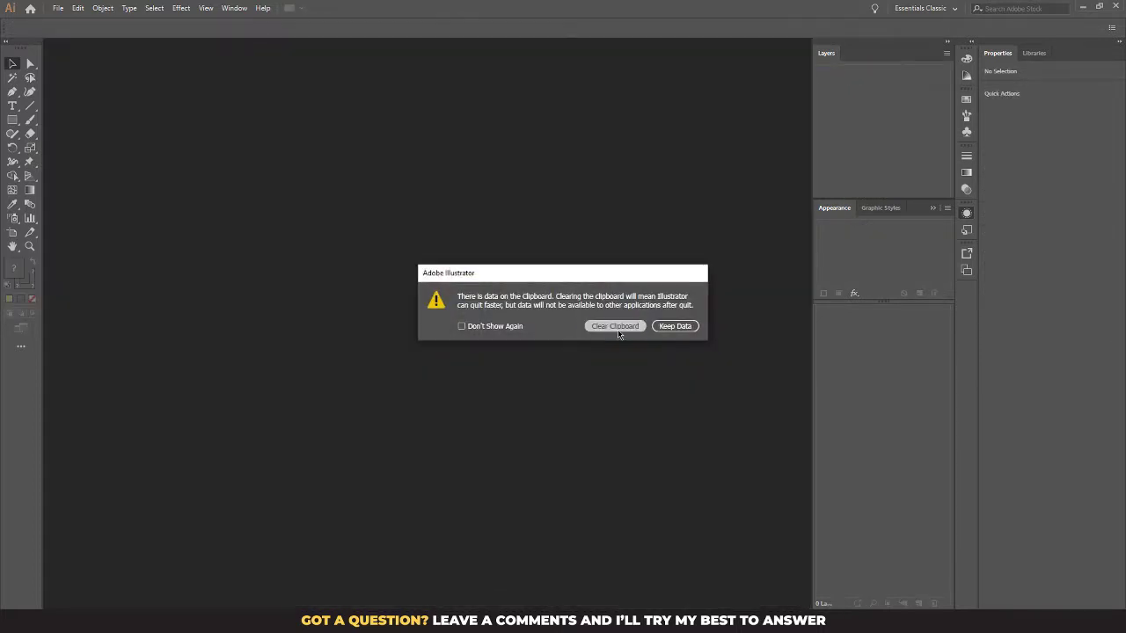
click(615, 326)
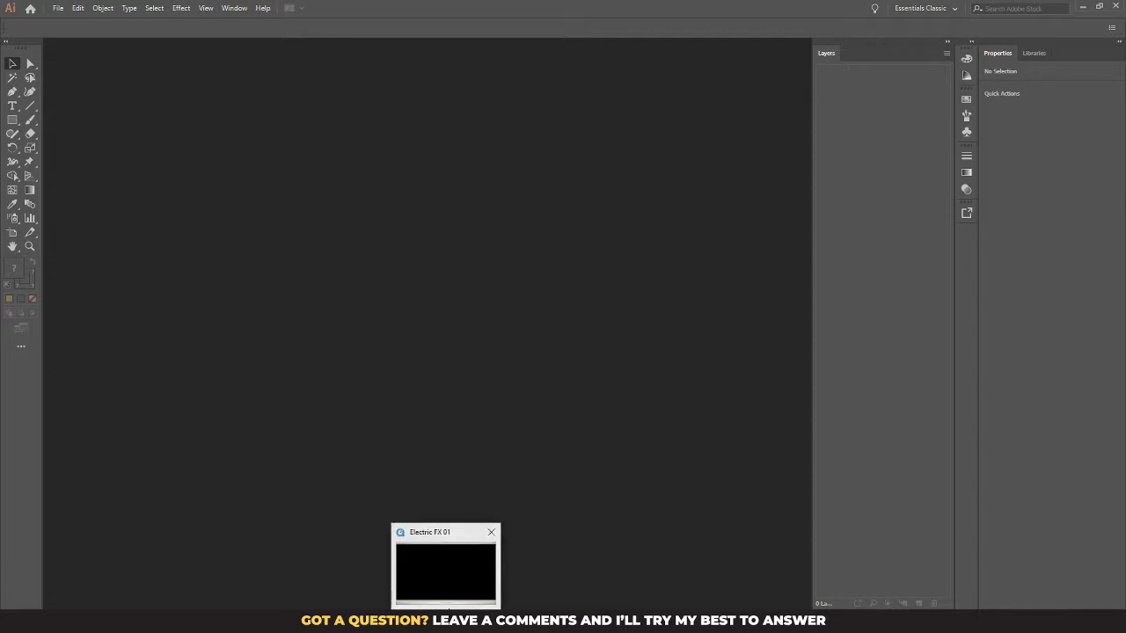
click(445, 621)
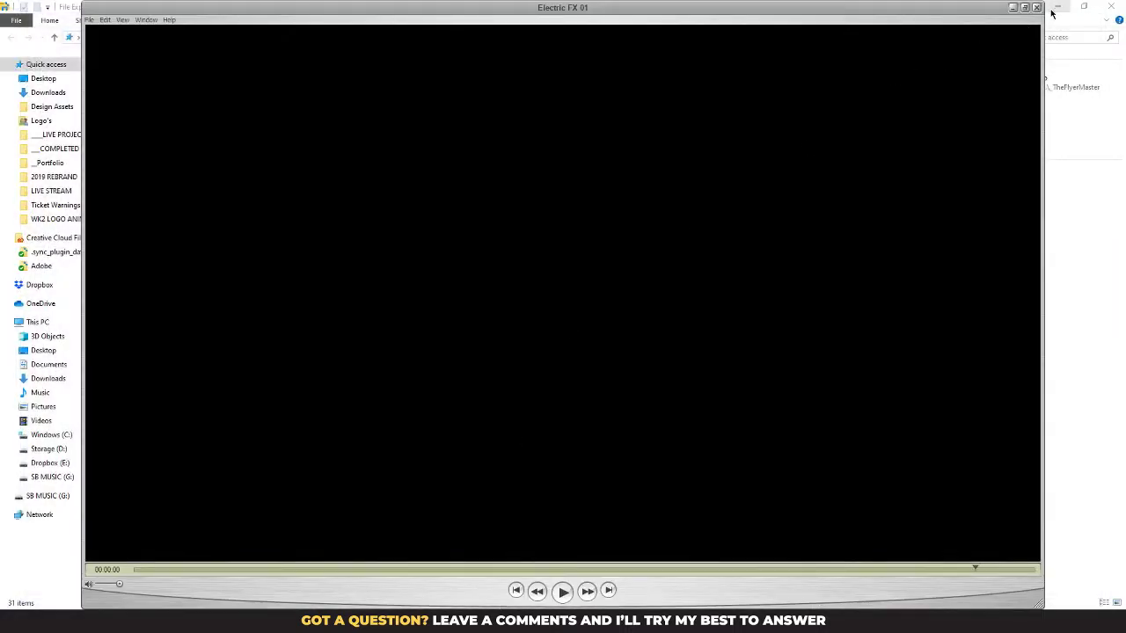
click(1036, 7)
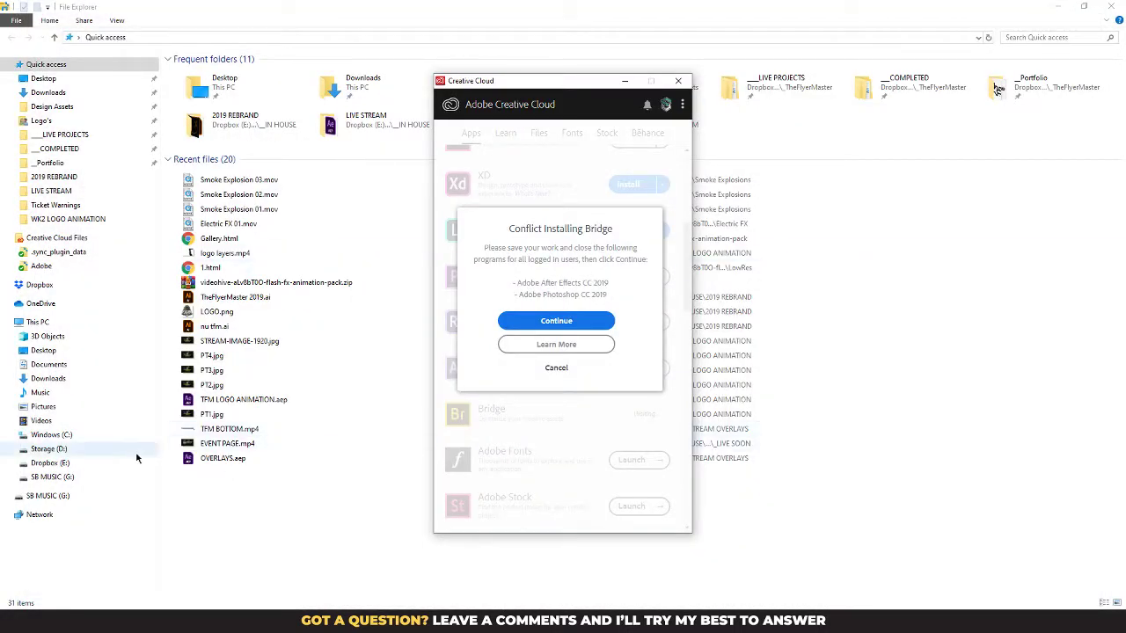
Step: Try to continue the Bridge installation past the program conflict
click(556, 321)
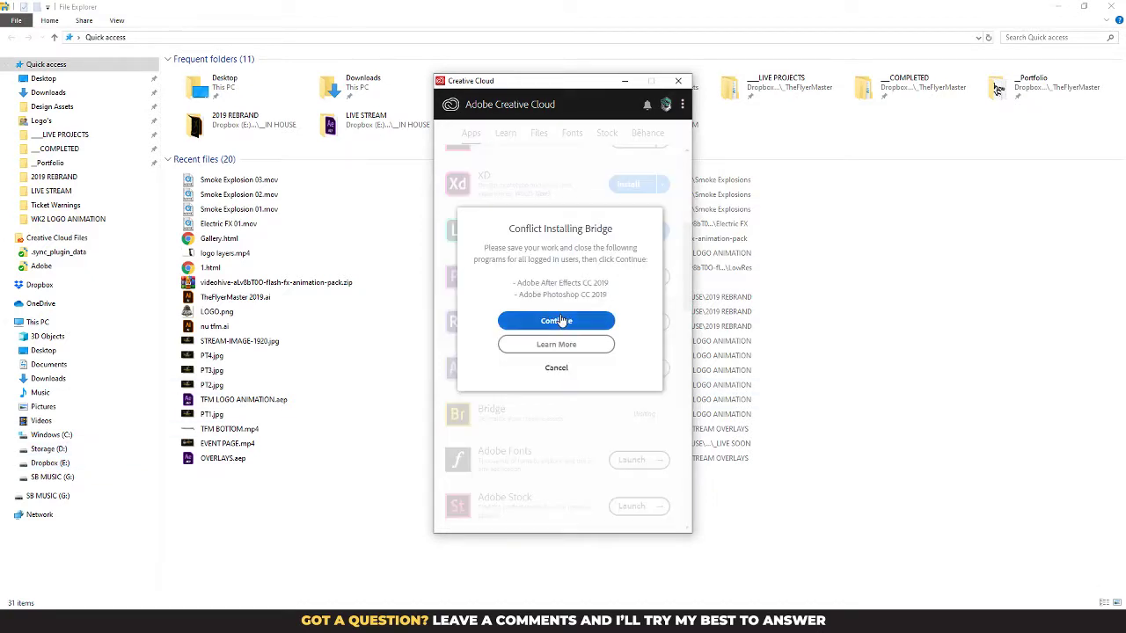
click(559, 320)
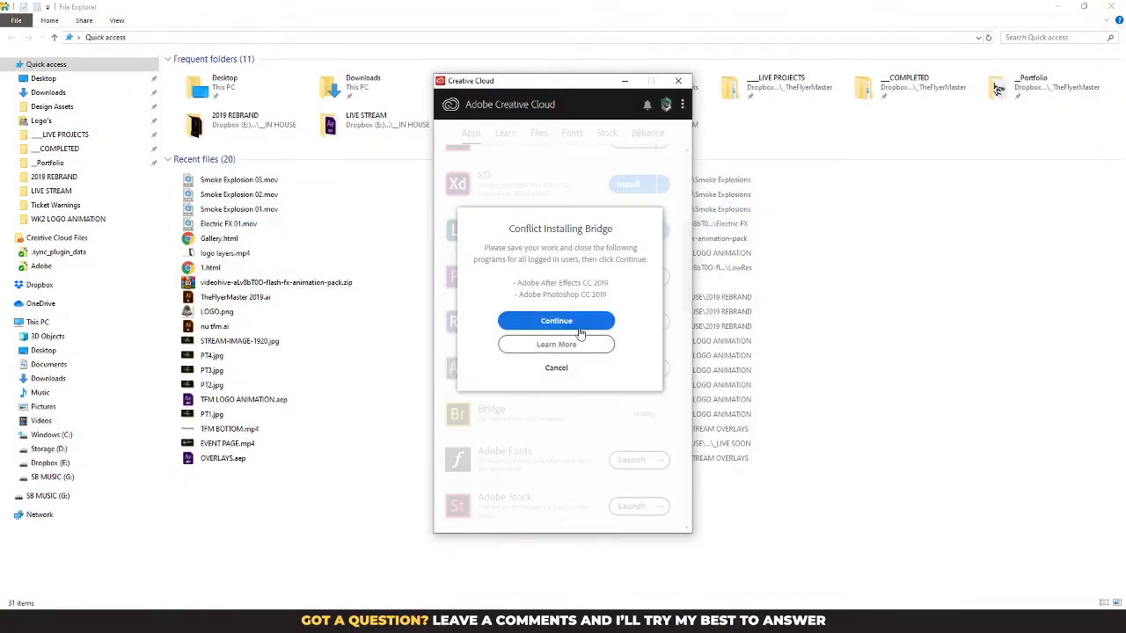
click(573, 332)
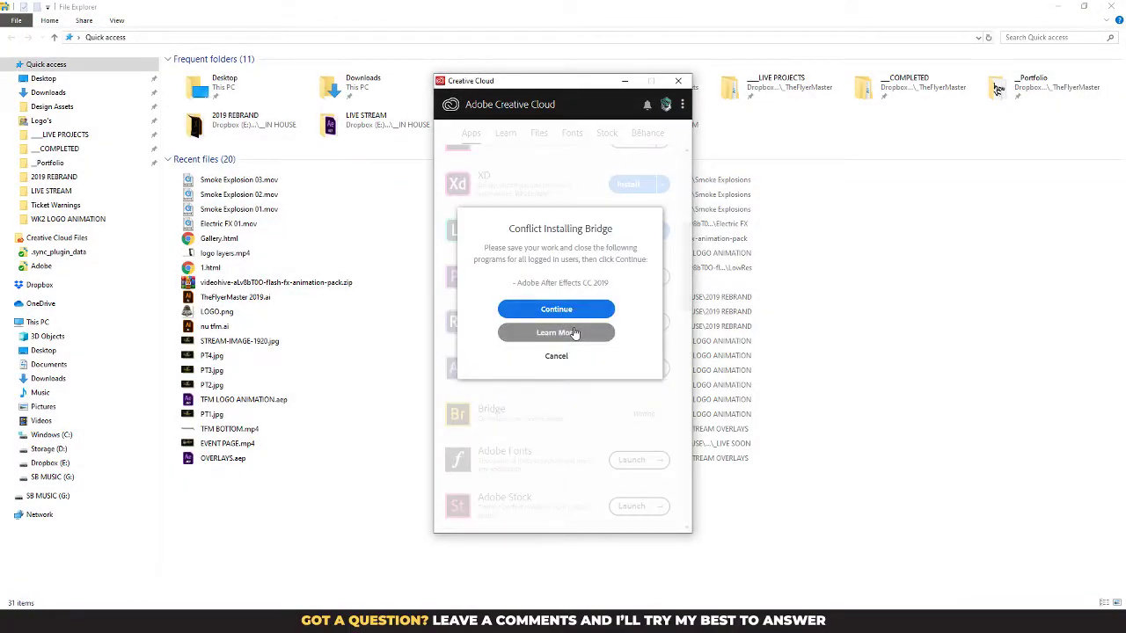
click(572, 311)
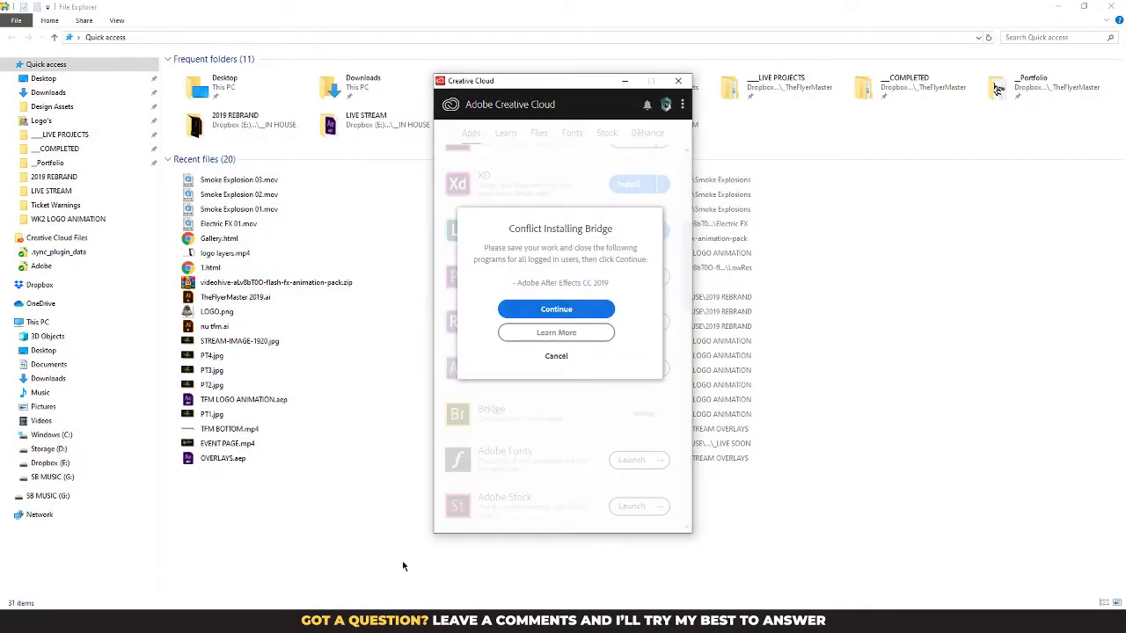
Step: Close Adobe Media Encoder and retry continuing the Bridge installation
key(alt+Tab)
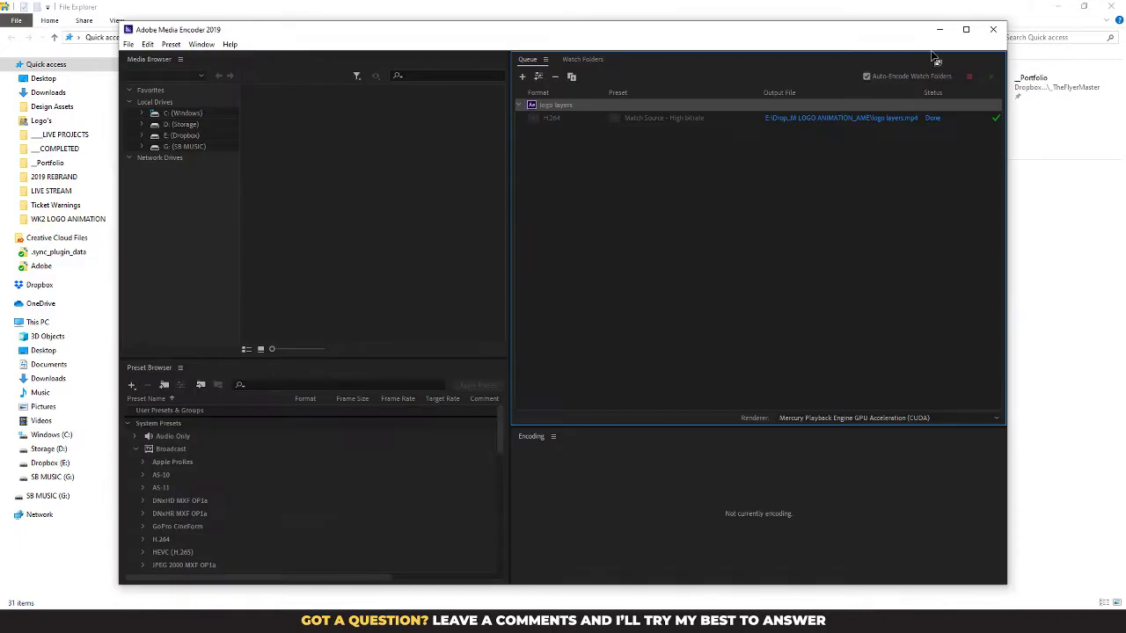
click(993, 29)
click(549, 314)
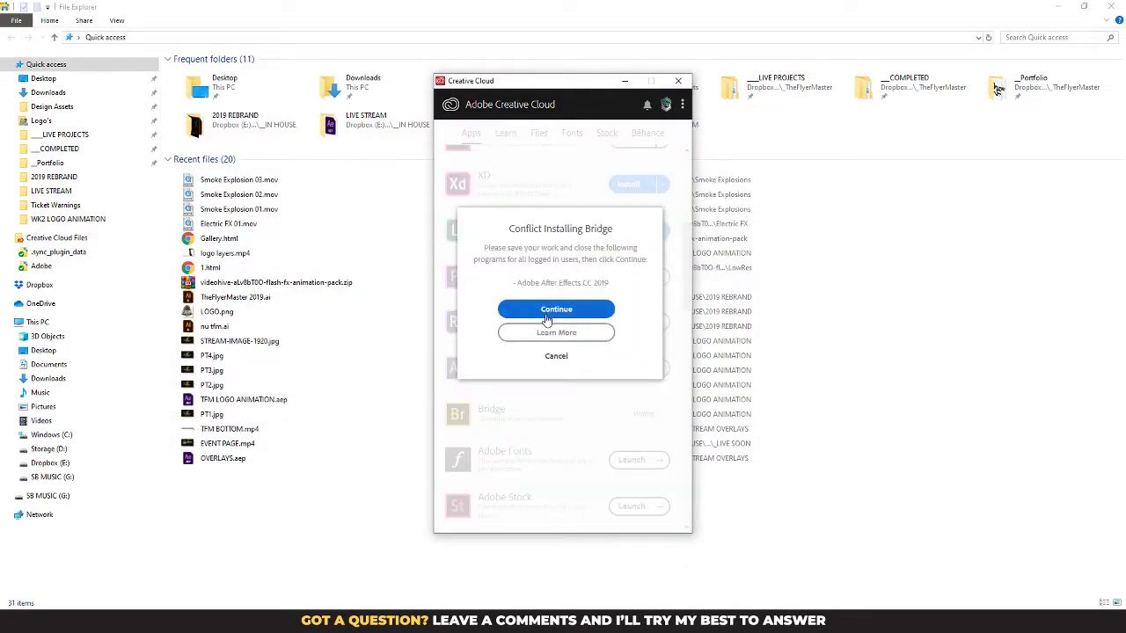
click(546, 314)
click(546, 314)
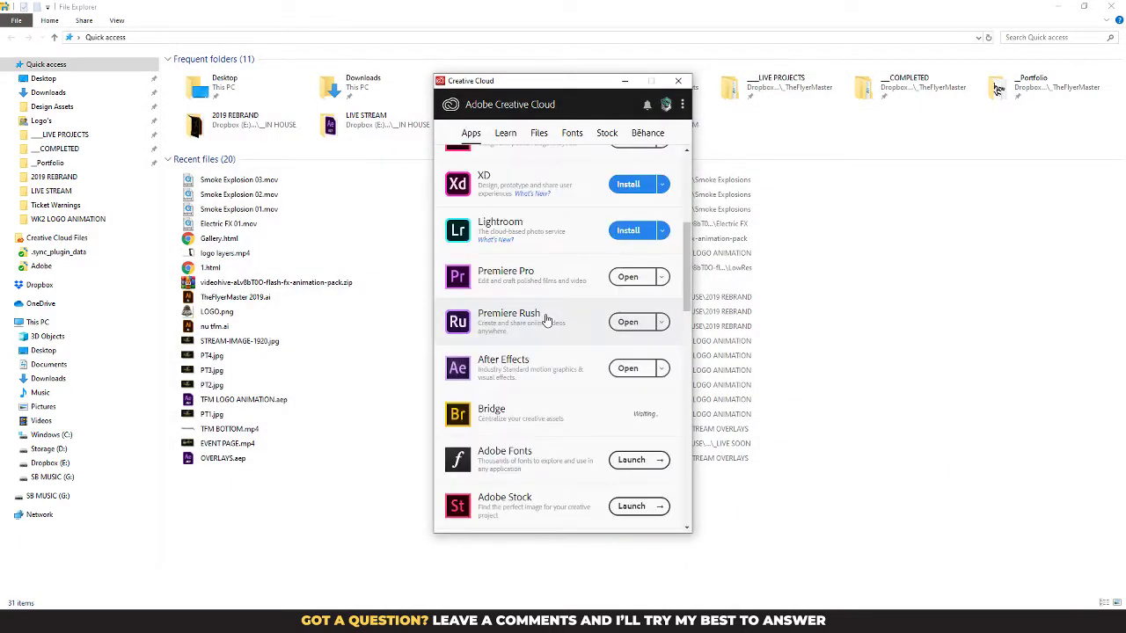
click(546, 314)
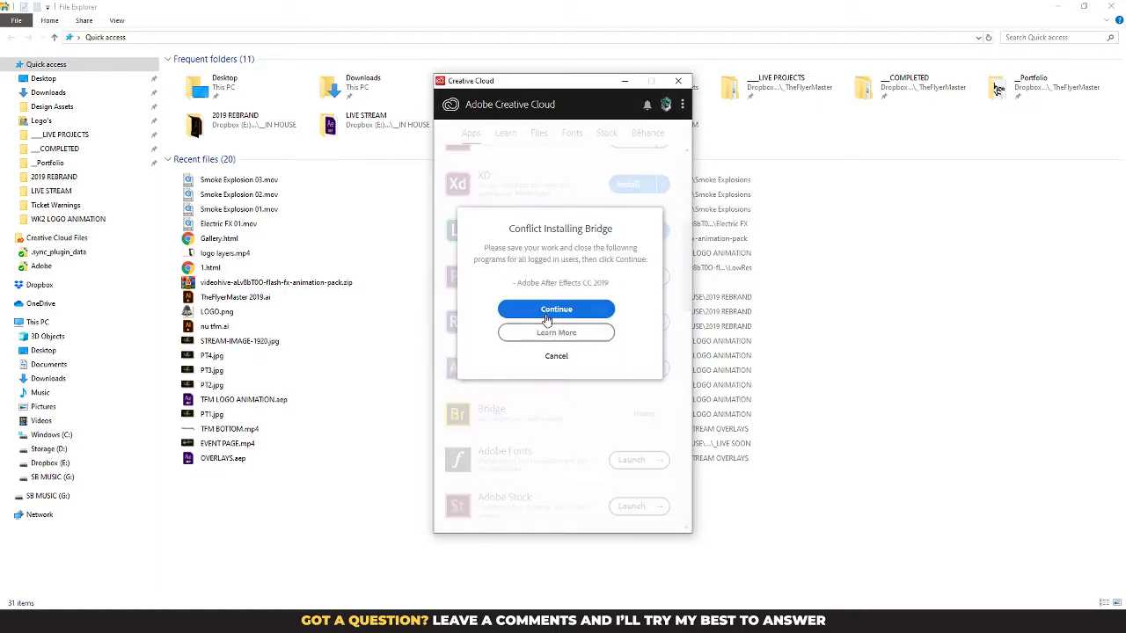
click(547, 314)
Step: Cancel the conflicting Bridge installation, start and cancel it once more, and close Creative Cloud
mouse_move(360, 623)
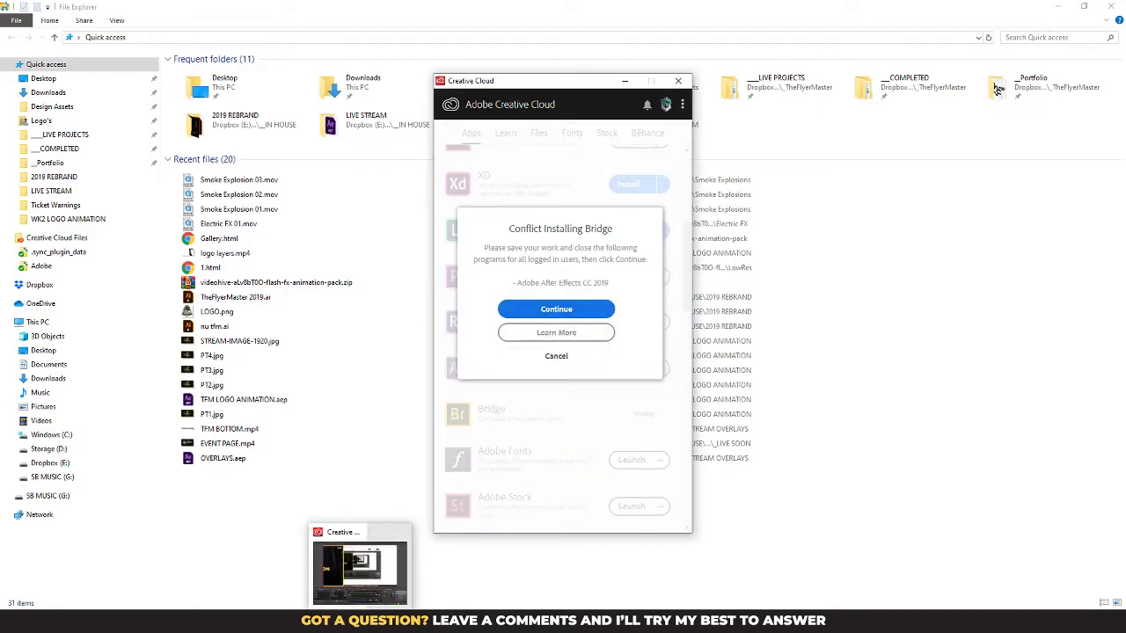
click(555, 355)
click(626, 420)
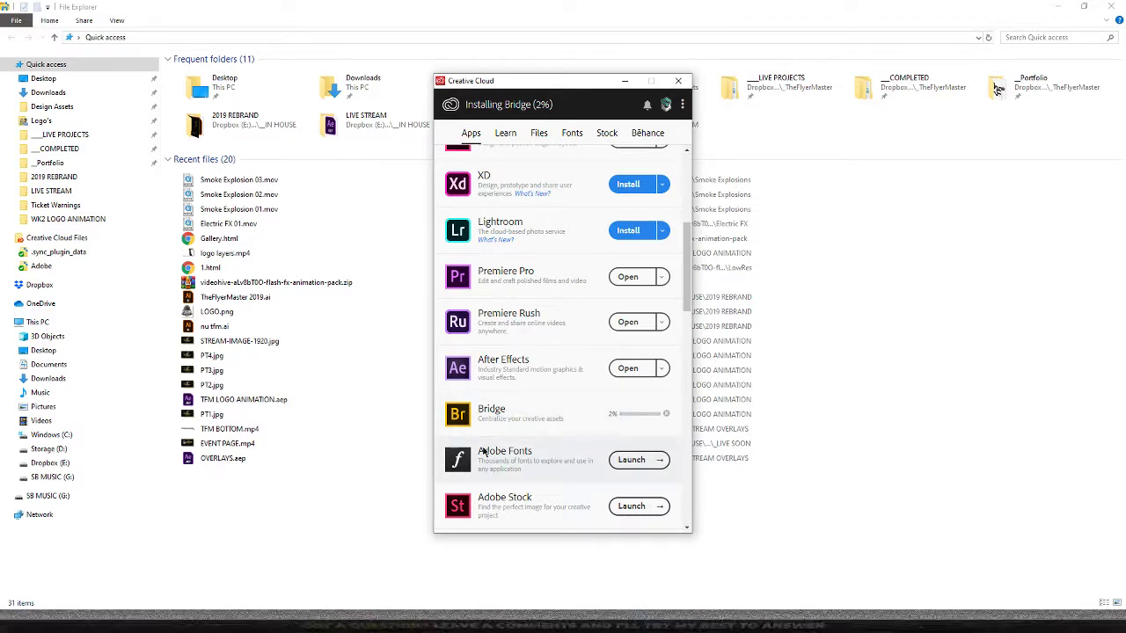
click(667, 416)
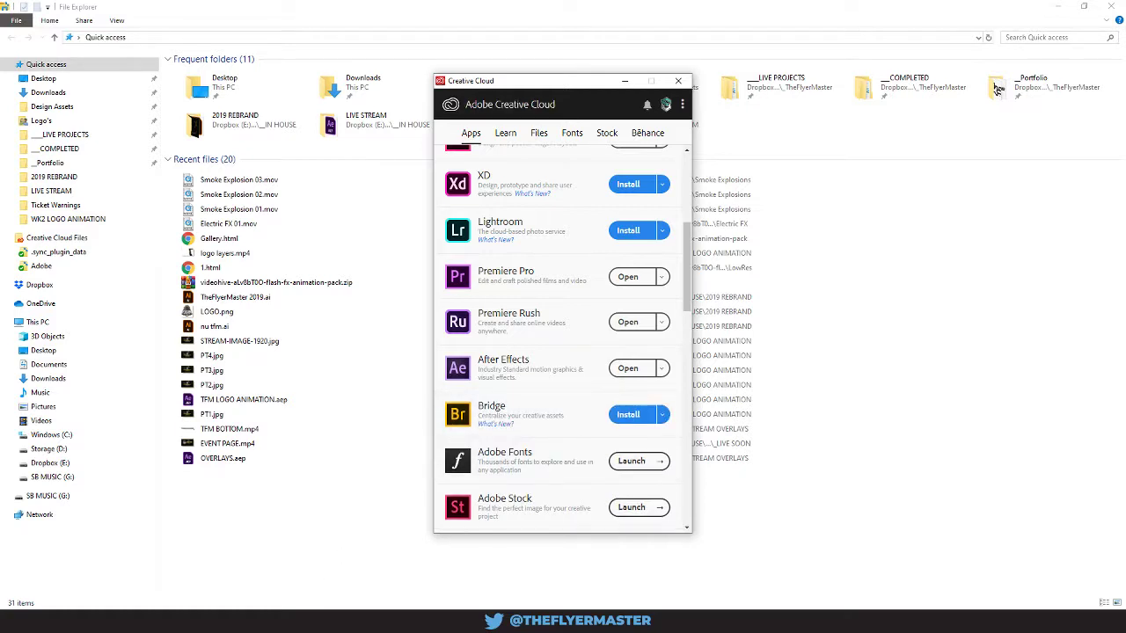
key(alt+F4)
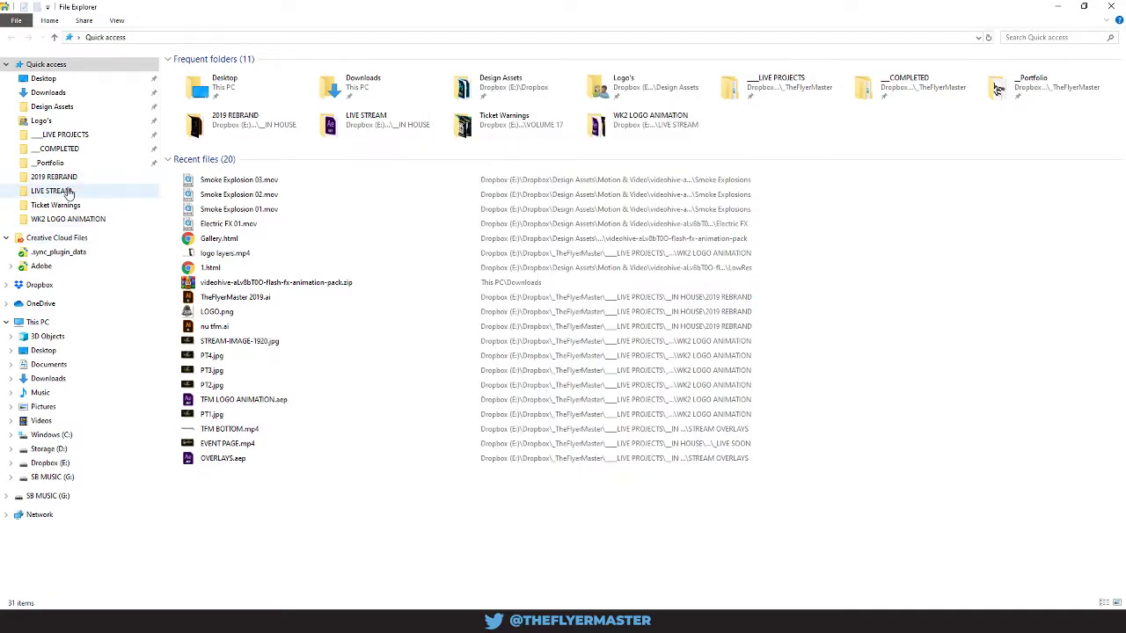
Step: Open the Design Assets folder, launch Adobe After Effects 2019 and reopen the recent TFM LOGO ANIMATION project
click(71, 107)
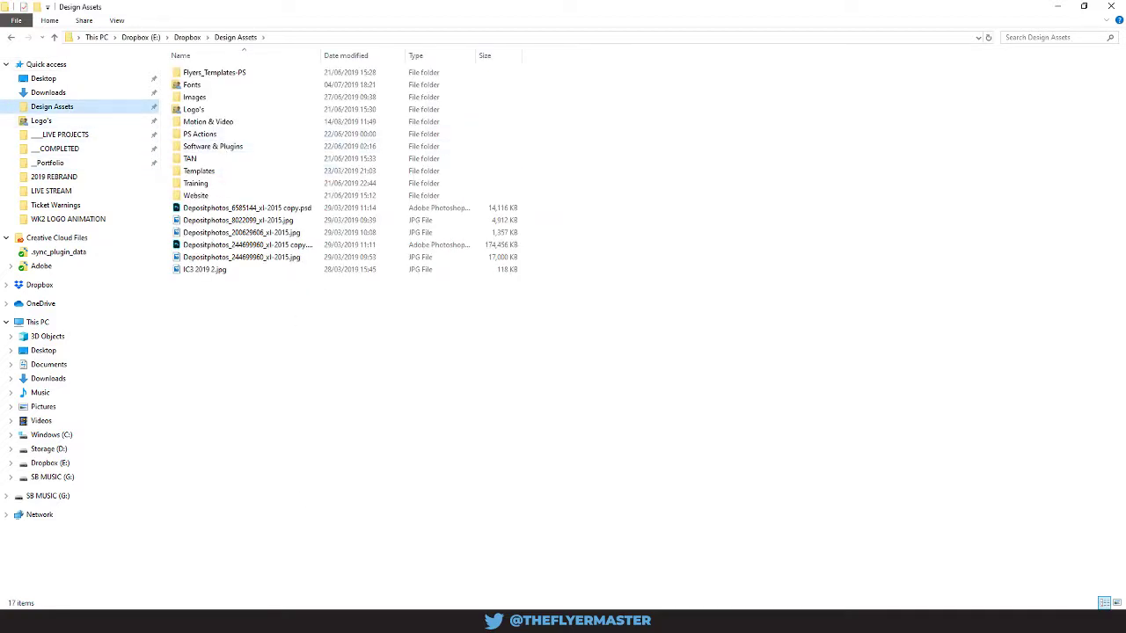
key(super)
text(after)
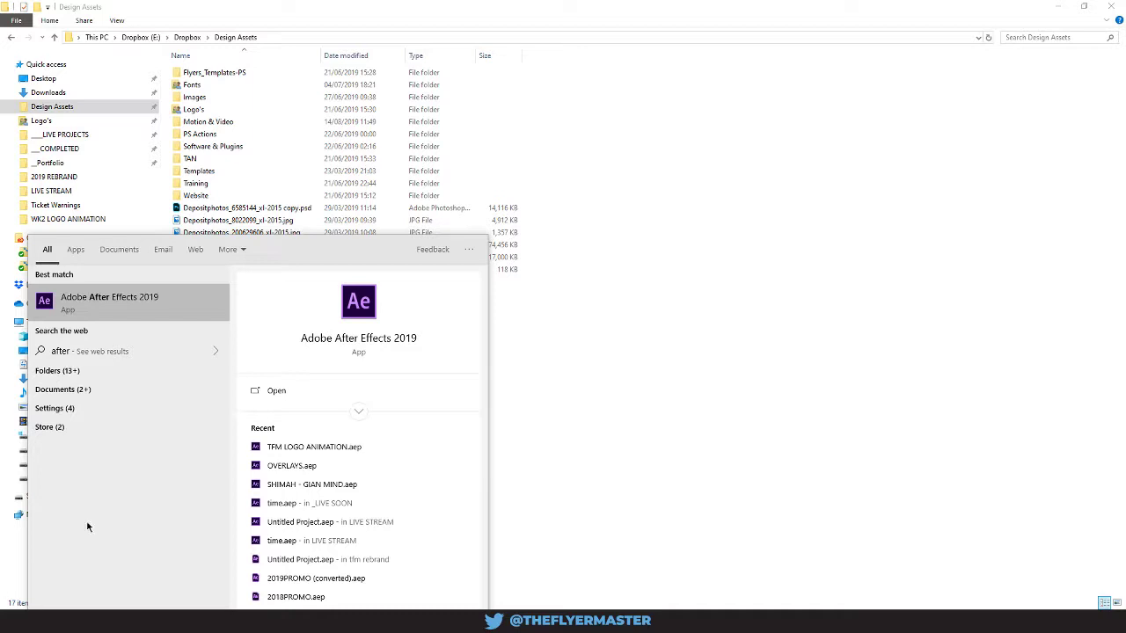
click(164, 313)
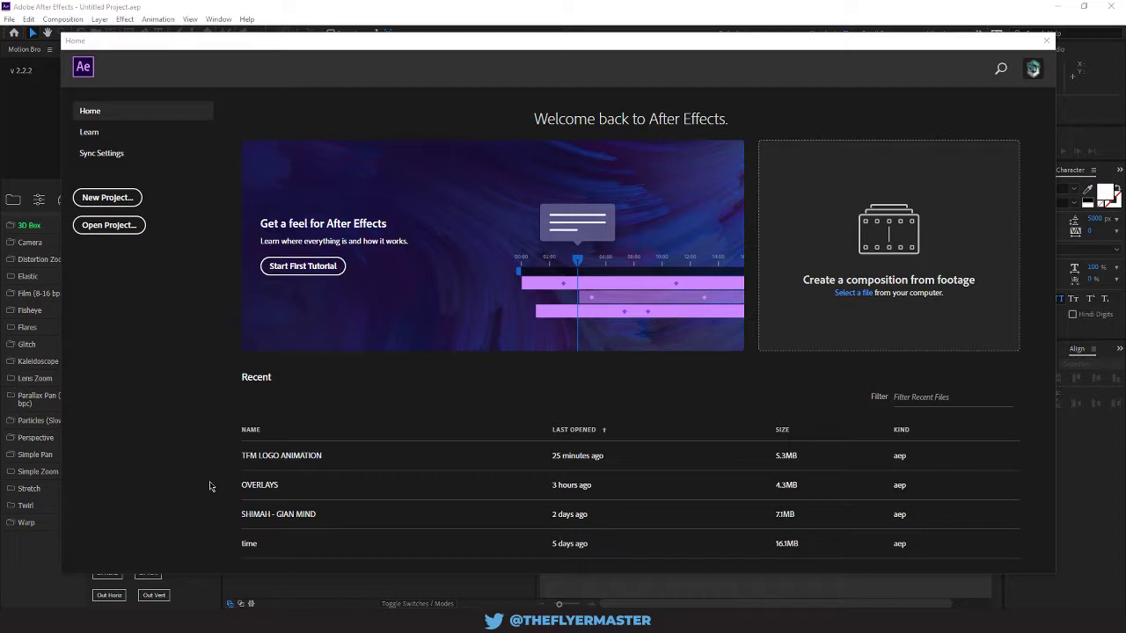
click(263, 457)
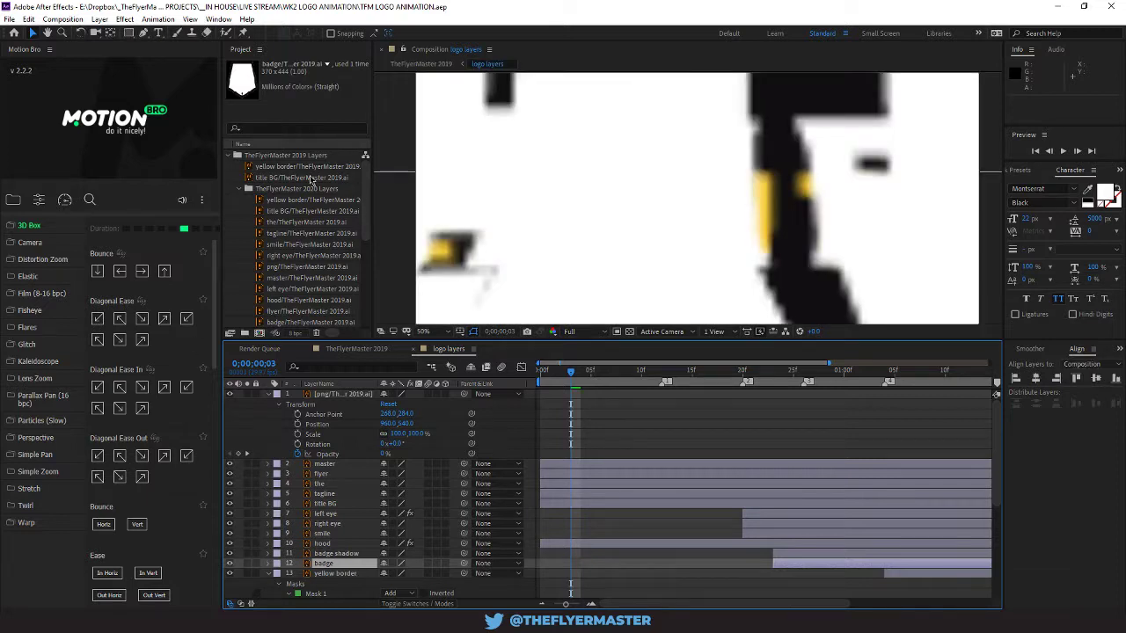
Step: Collapse the TheFlyerMaster 2019 Layers folder and create a new project folder named FX
click(235, 155)
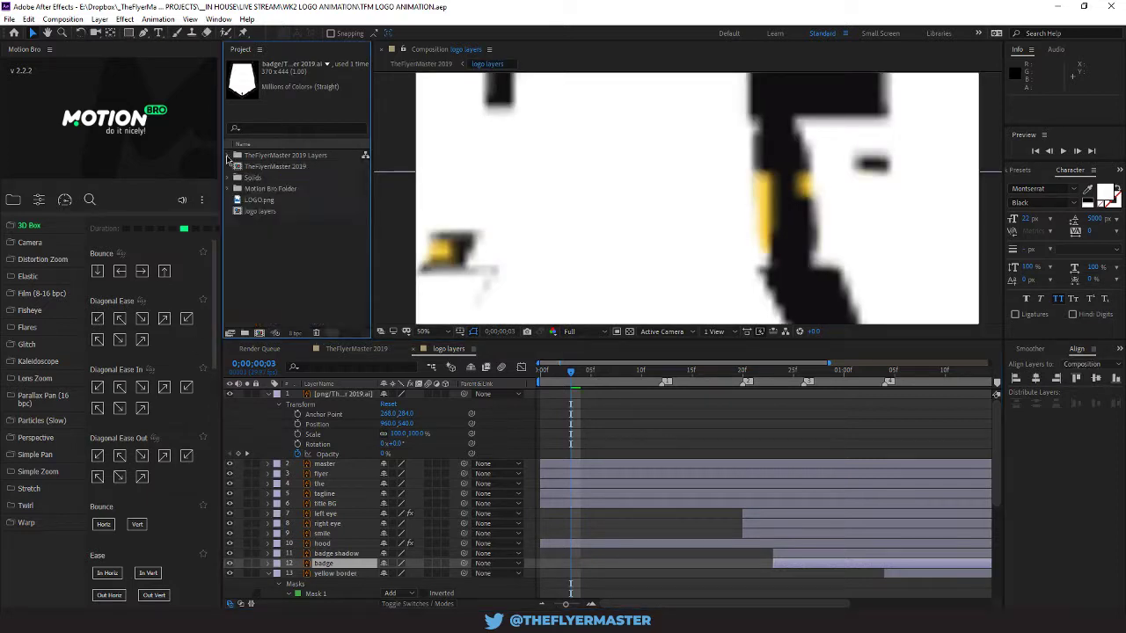
click(244, 333)
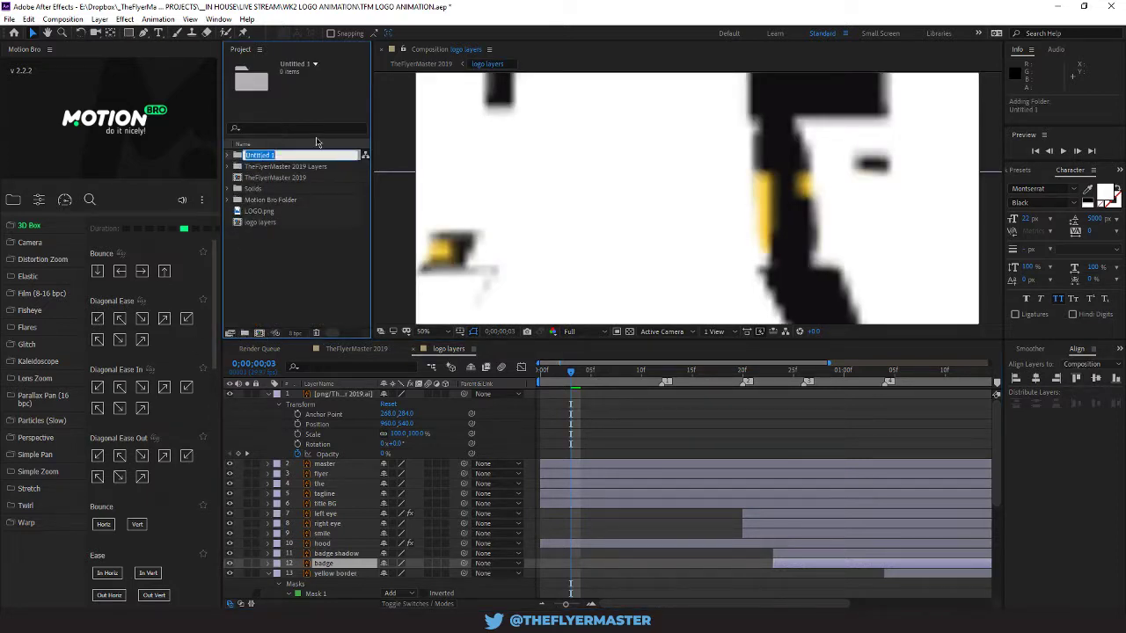
text(FX)
key(Return)
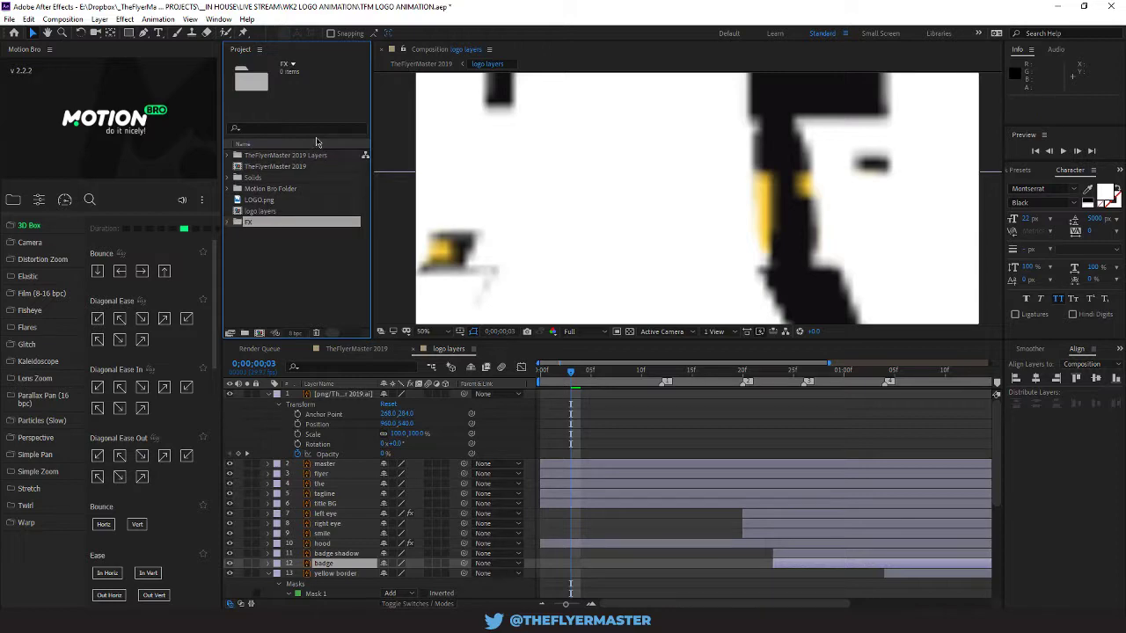
Step: Switch to File Explorer and open the SMOKE folder in the flash-fx-animation-pack's LowRes folder under Motion & Video
key(alt+Tab)
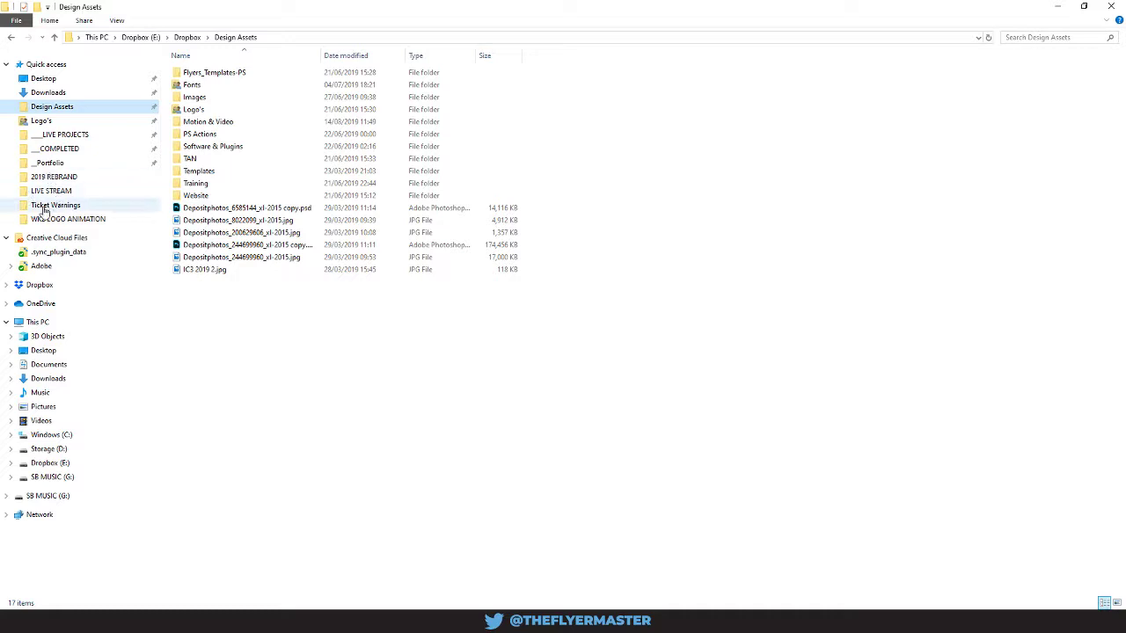
double_click(227, 124)
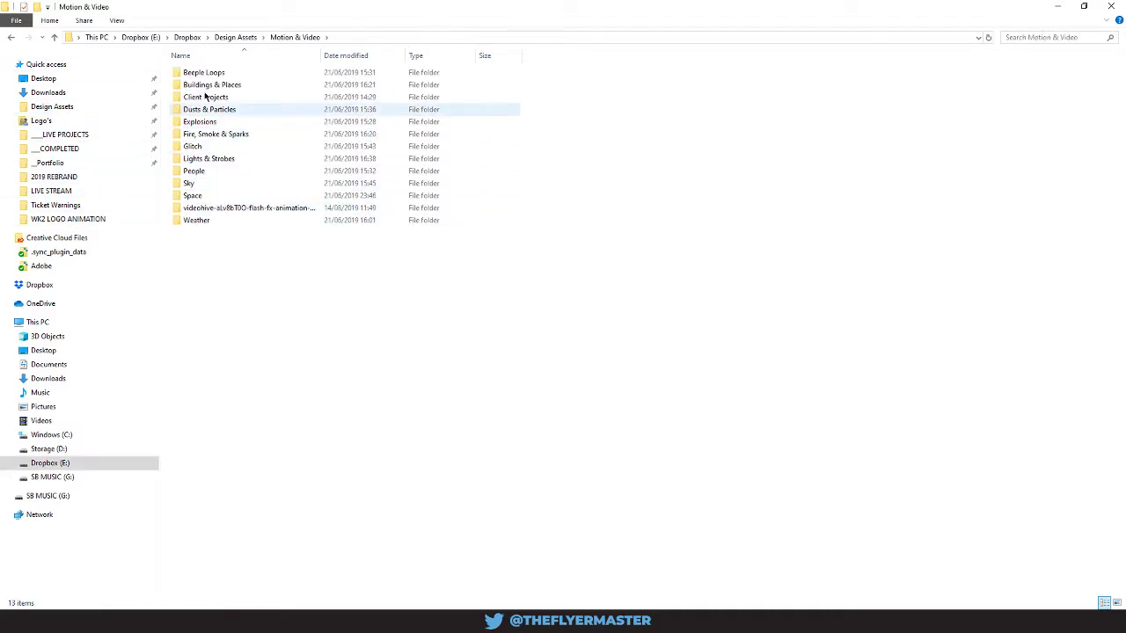
double_click(224, 208)
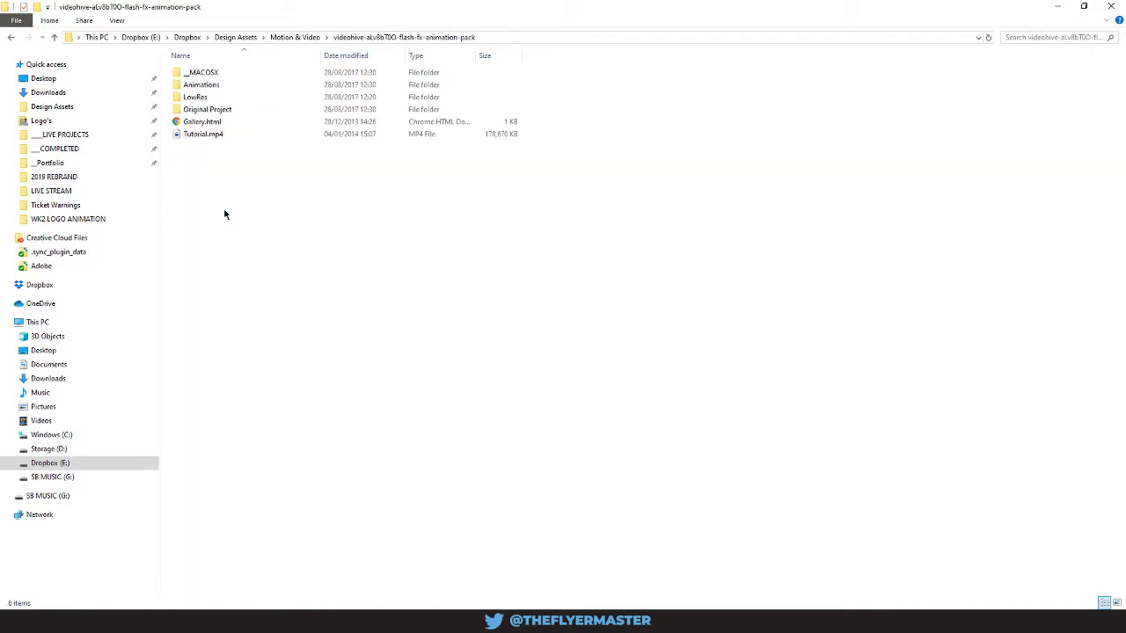
double_click(197, 96)
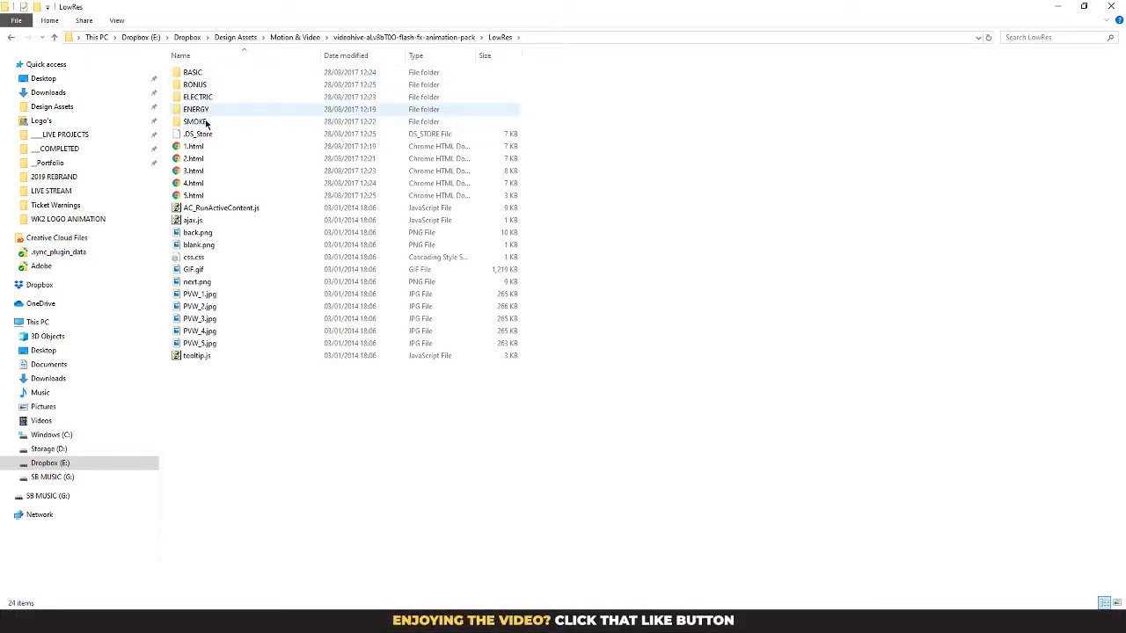
double_click(206, 121)
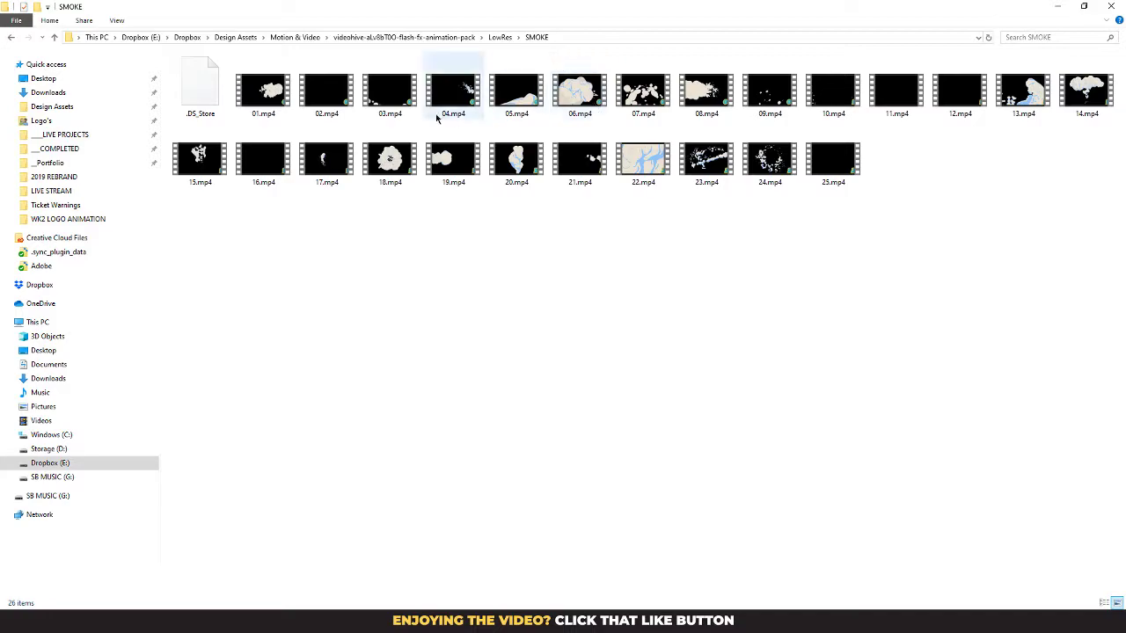
Step: Preview the low-resolution smoke clips 18.mp4, 16.mp4, 02.mp4 and 03.mp4, closing each one after watching it
double_click(393, 163)
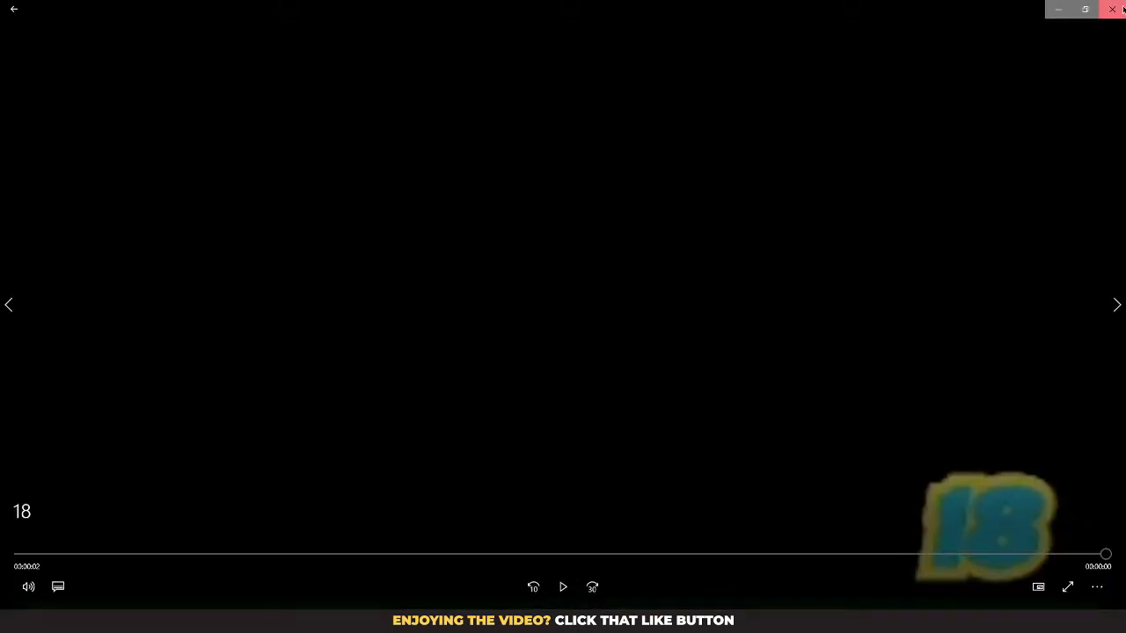
click(1112, 9)
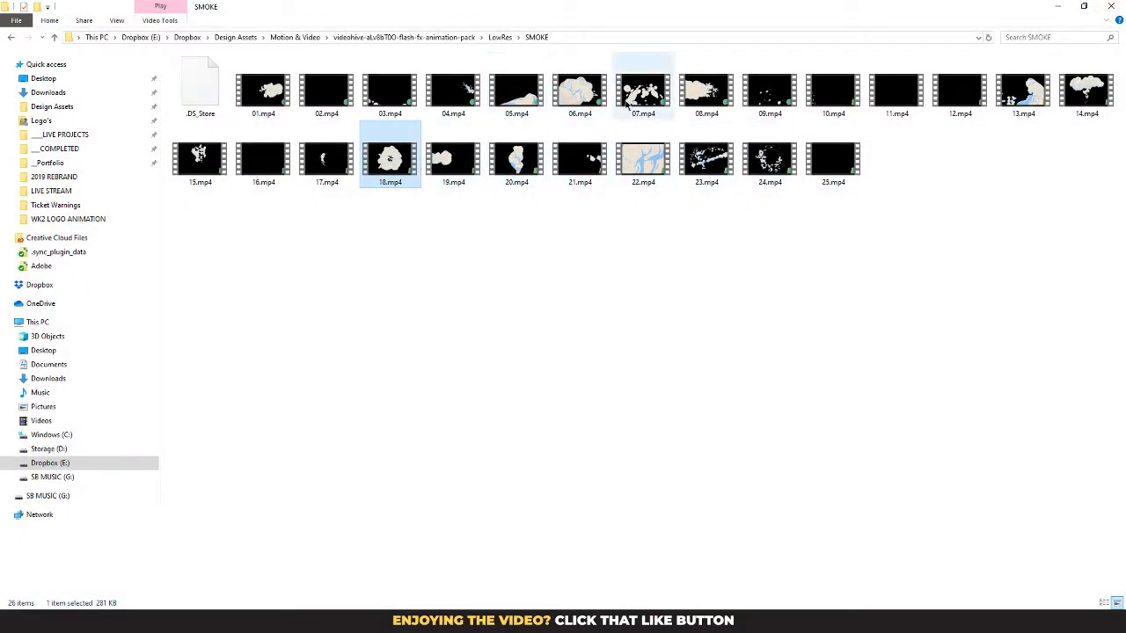
double_click(249, 172)
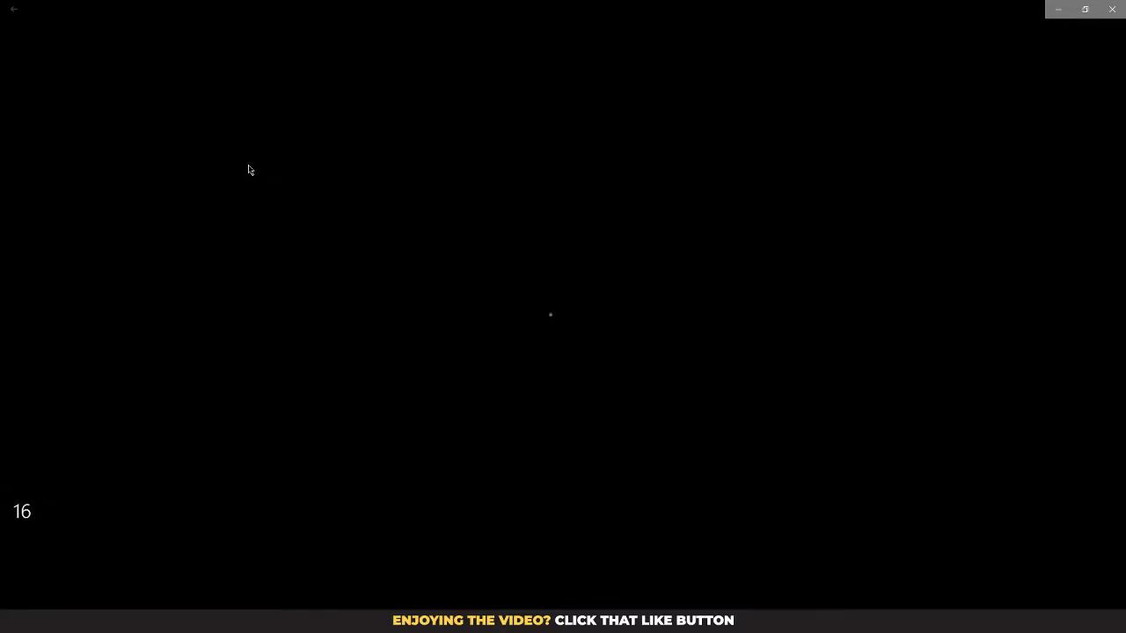
click(1110, 9)
double_click(319, 98)
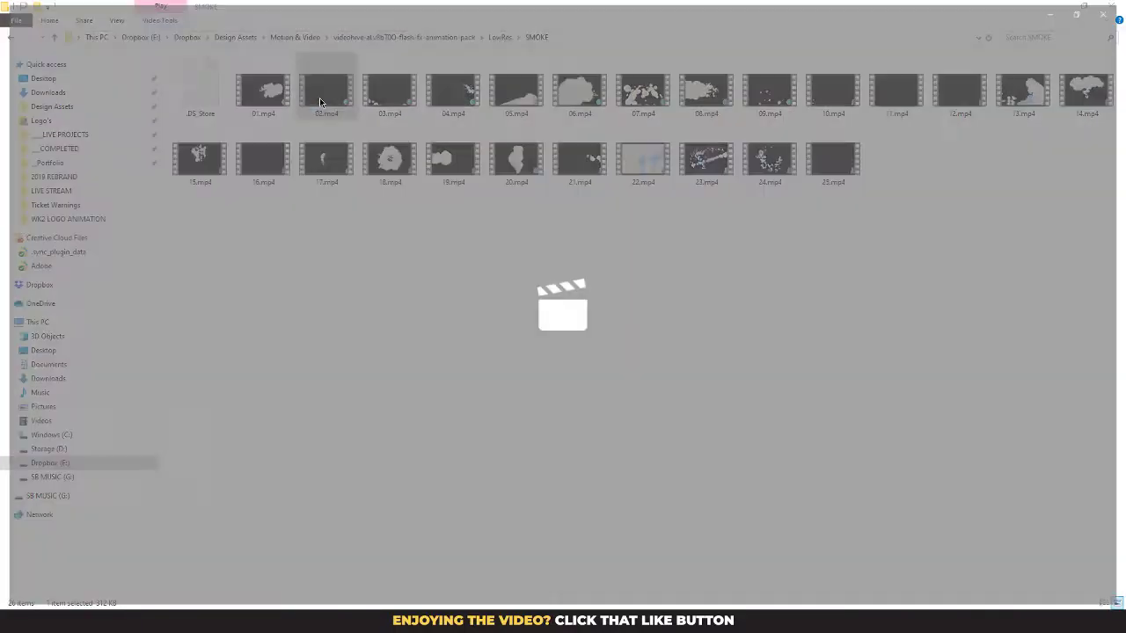
click(1113, 9)
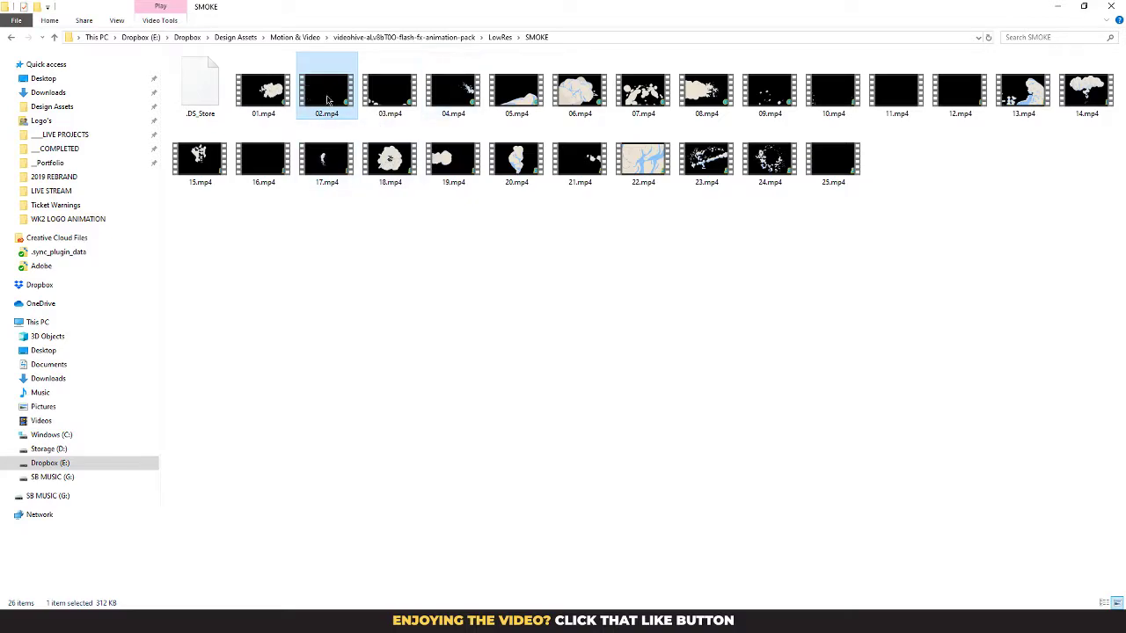
double_click(380, 95)
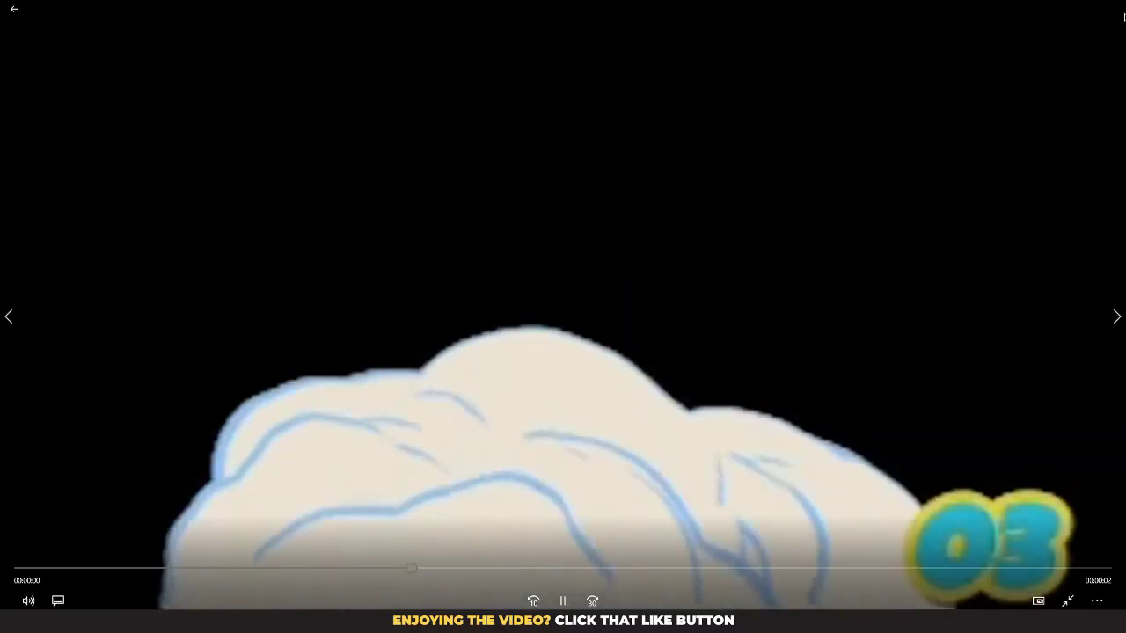
click(1111, 9)
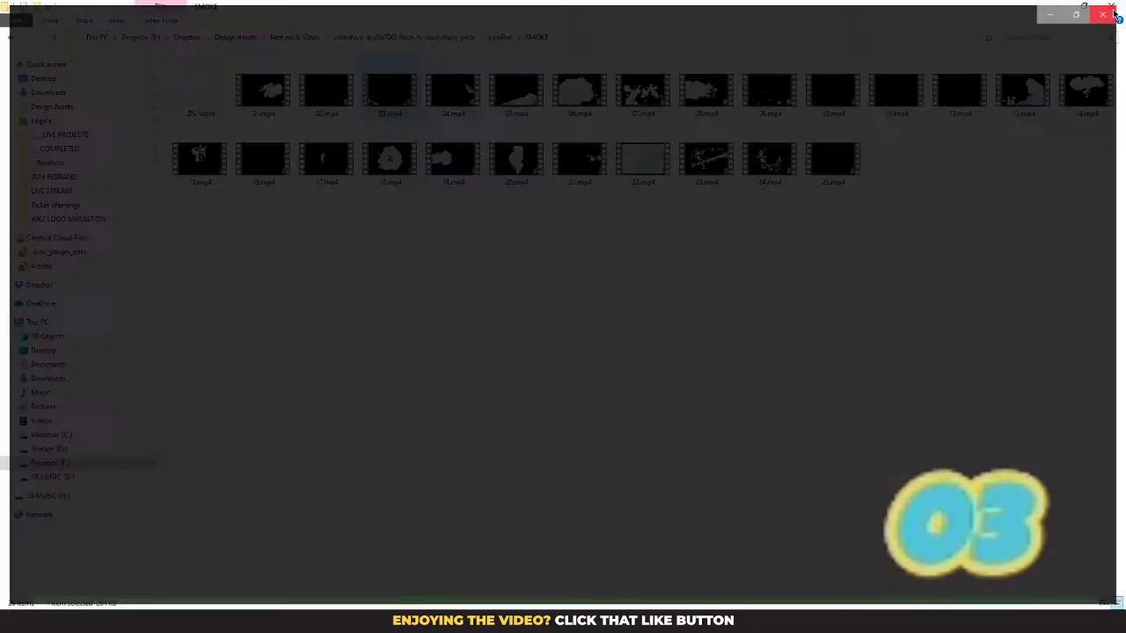
Step: Preview smoke clips 11.mp4 and 10.mp4, and watch 11.mp4 a second time
double_click(881, 98)
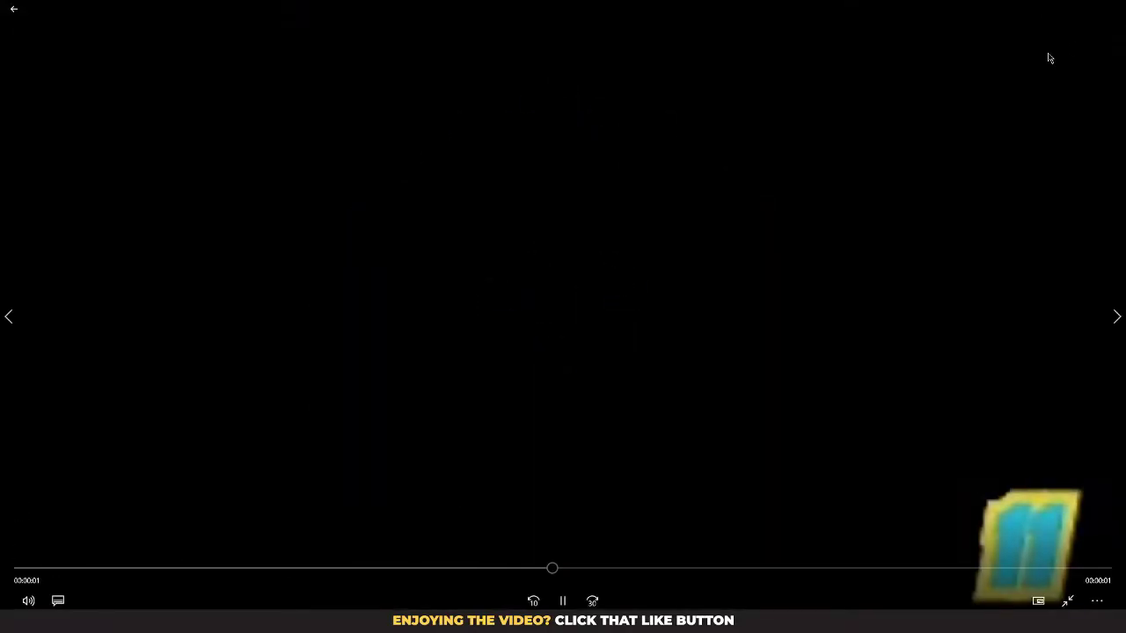
click(1110, 9)
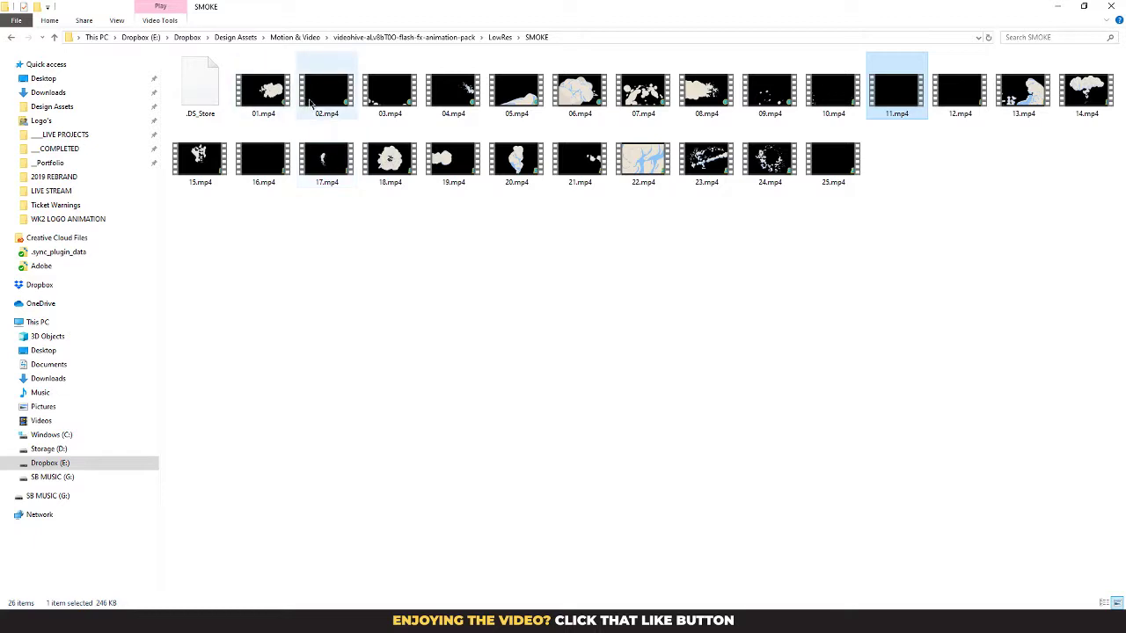
click(310, 103)
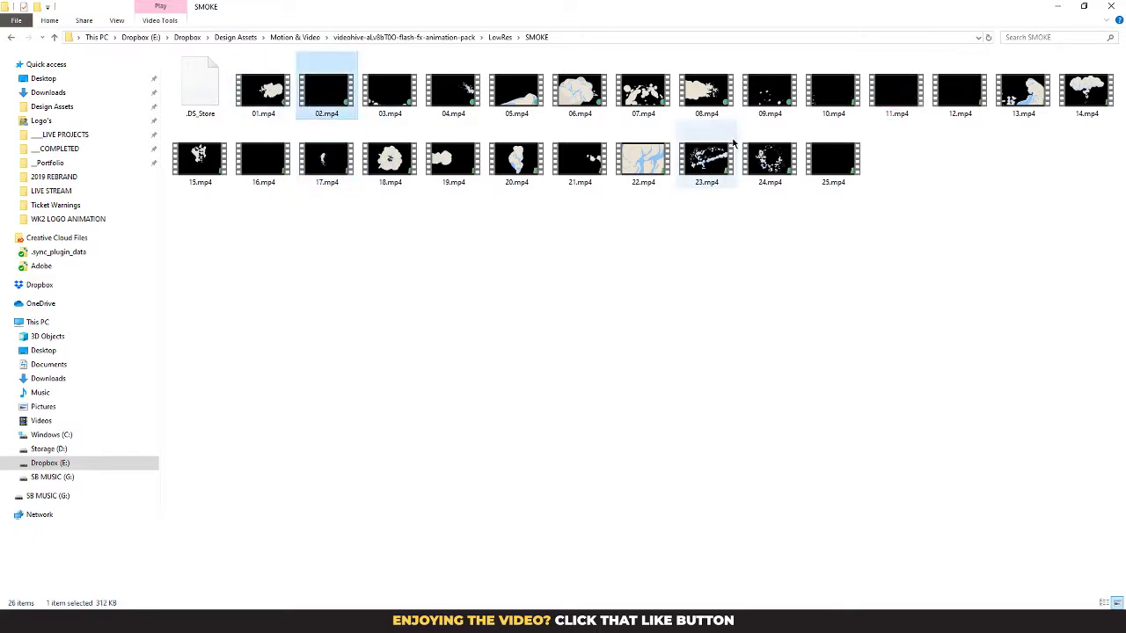
double_click(818, 90)
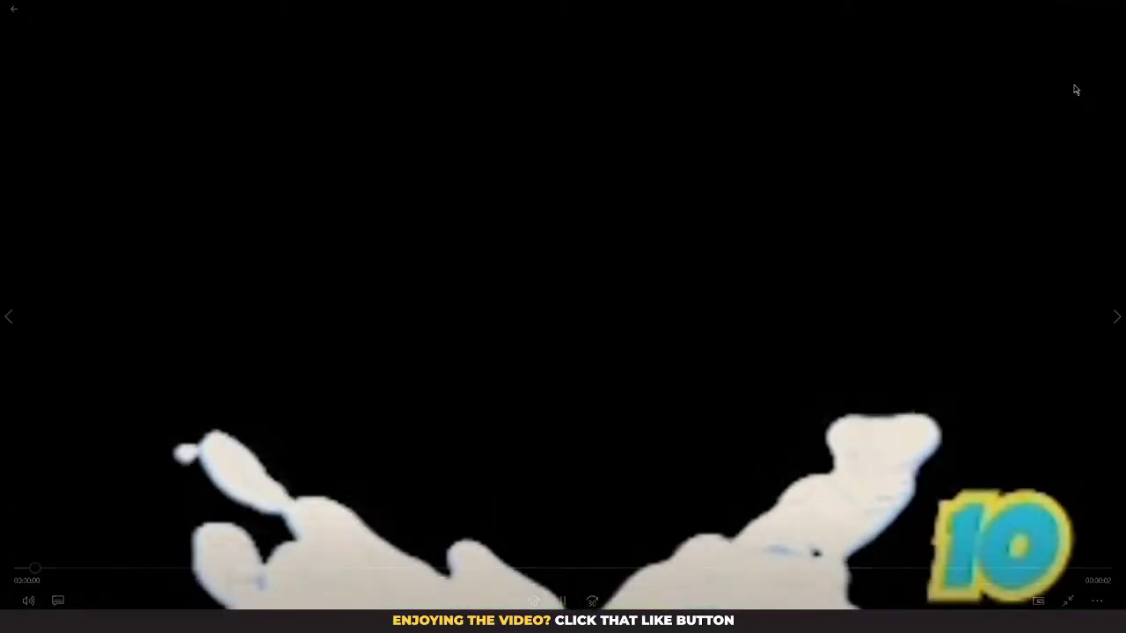
click(1109, 9)
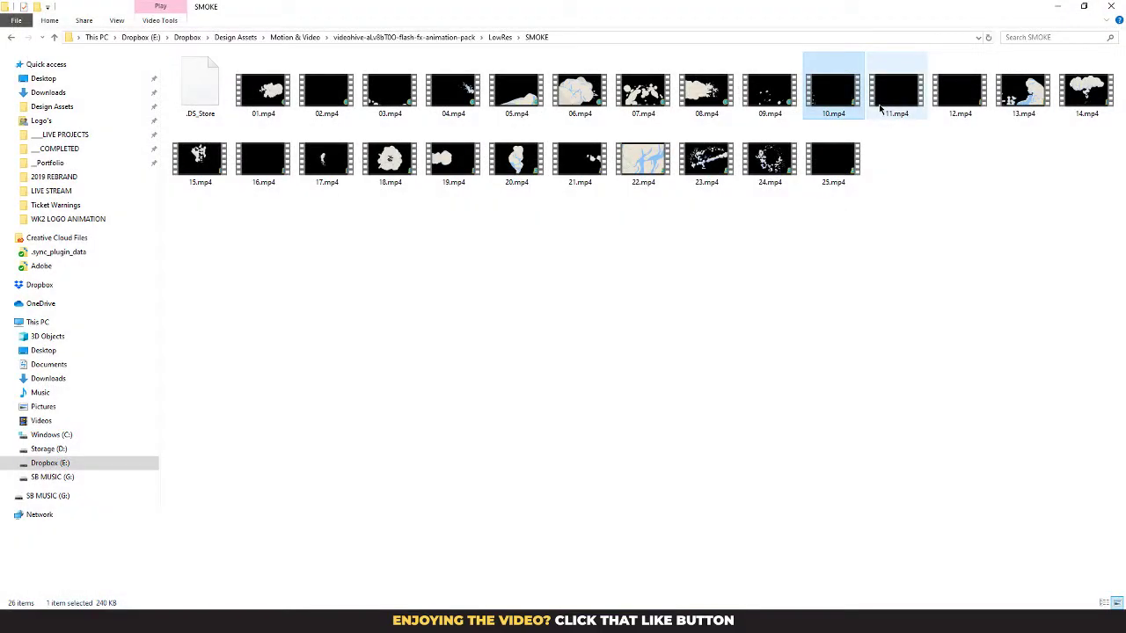
double_click(916, 88)
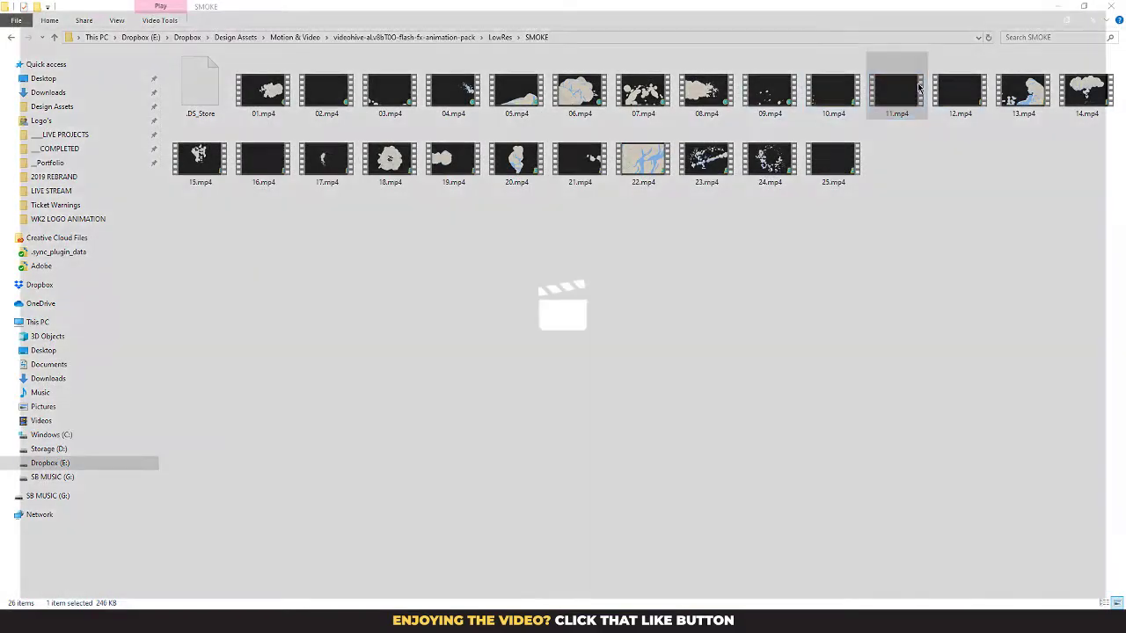
click(1115, 9)
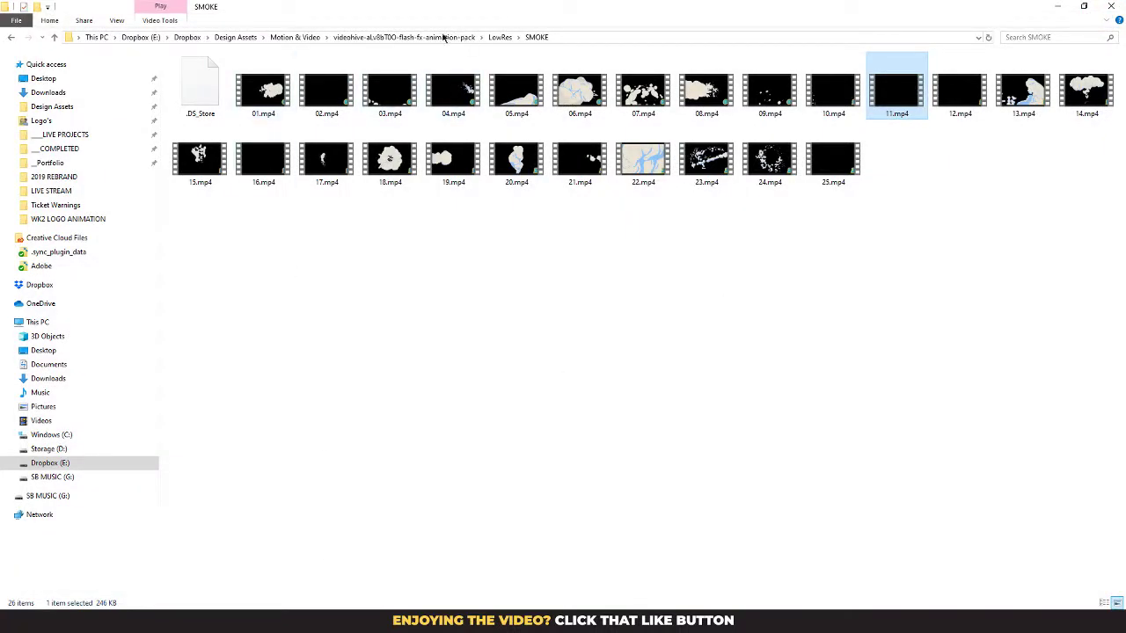
Step: Import Smoke Explosion 02, 11 and 18.mov from the pack's Animations > Smoke Explosions folder into the After Effects FX folder and expand it
click(444, 38)
double_click(198, 85)
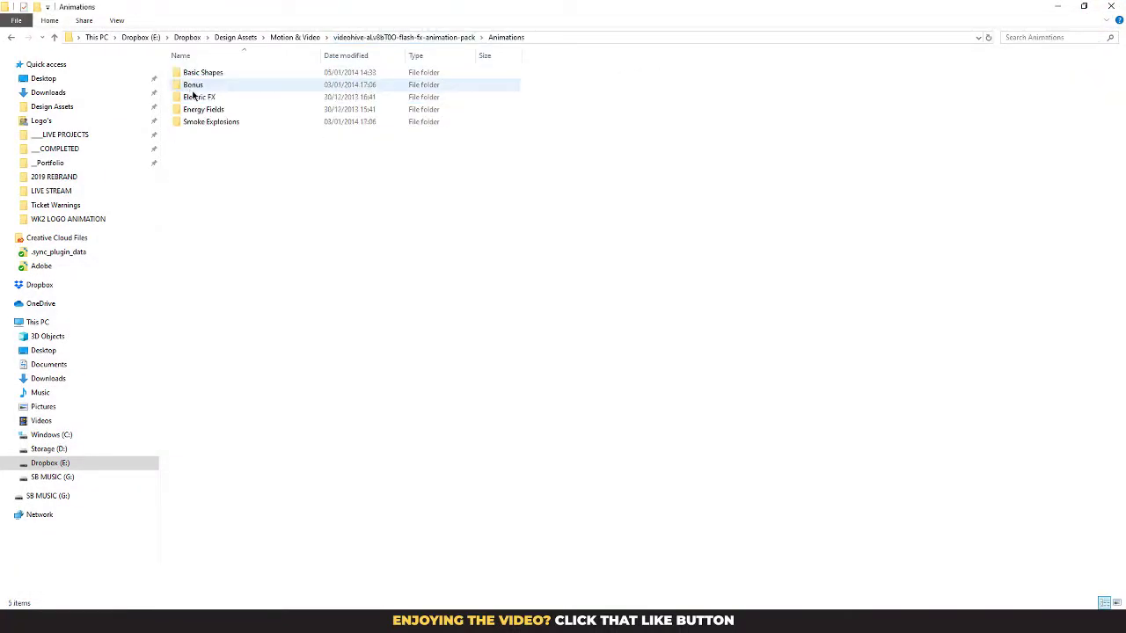
click(216, 123)
double_click(218, 125)
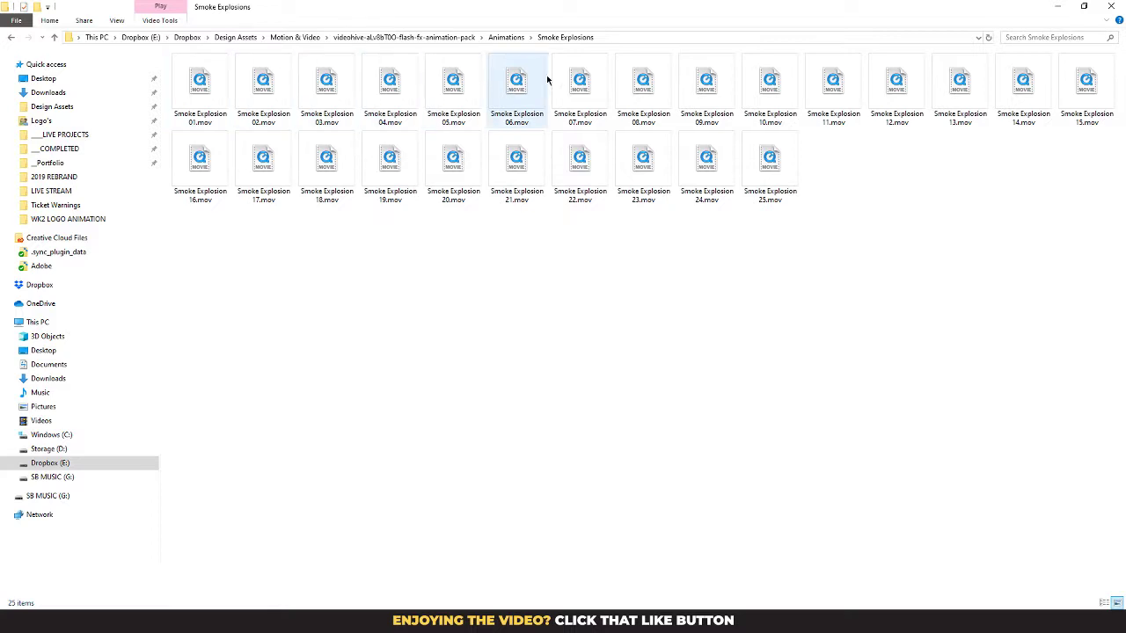
click(338, 167)
ctrl+click(840, 98)
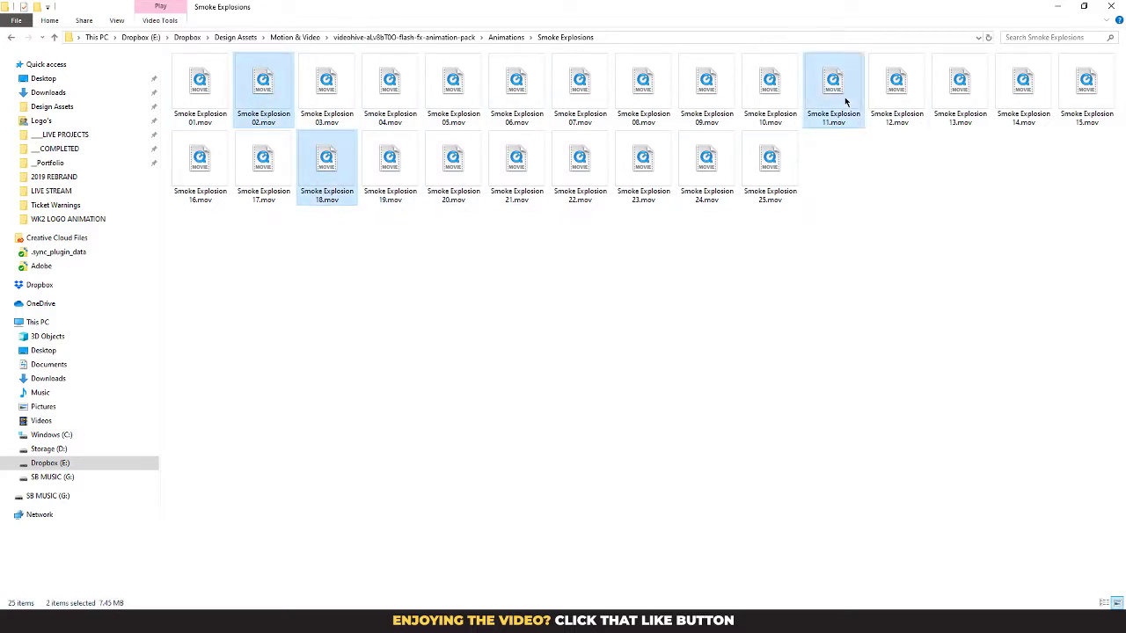
drag(840, 99, 259, 231)
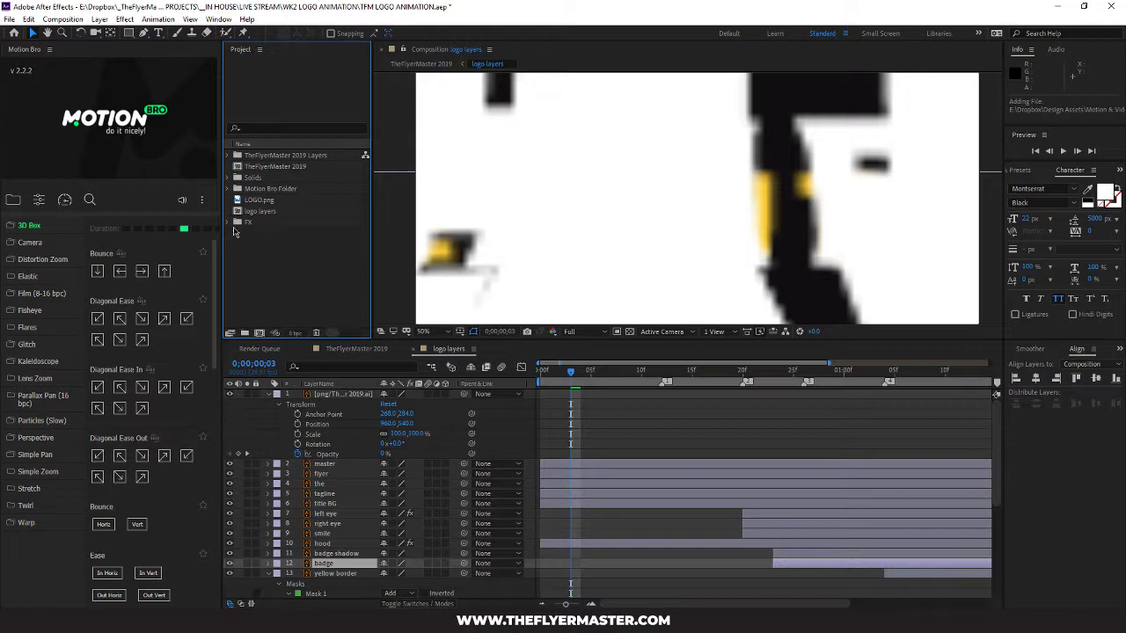
click(228, 224)
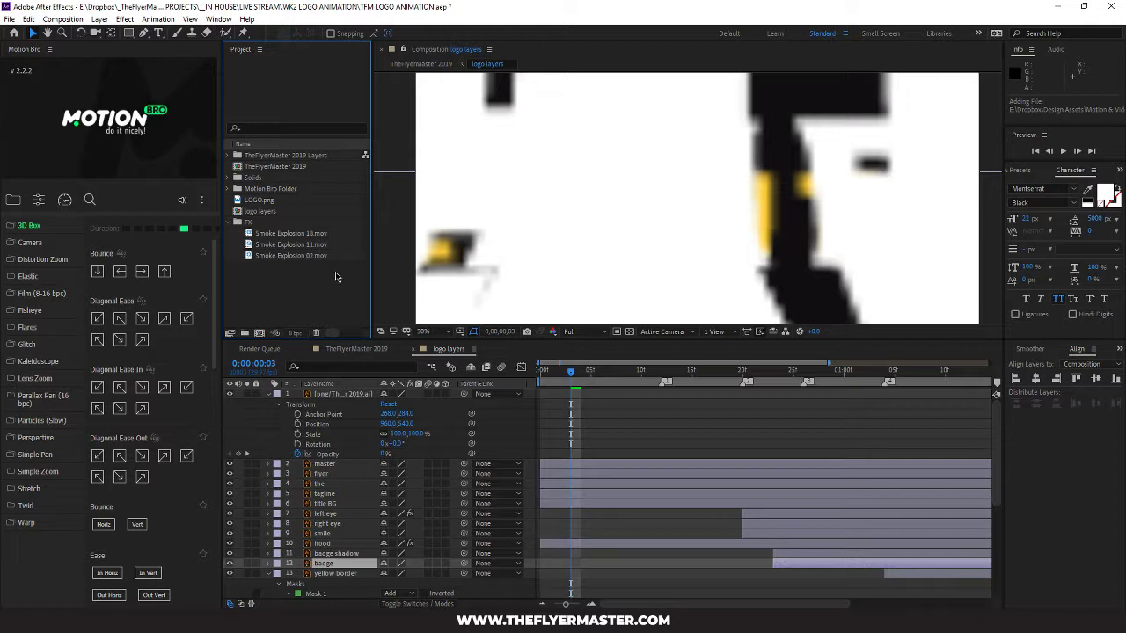
Step: With the preview at Half resolution and the time at 0;00;00;10, place Smoke Explosion 18.mov between the badge and yellow border layers
drag(576, 375, 640, 384)
click(581, 331)
click(589, 376)
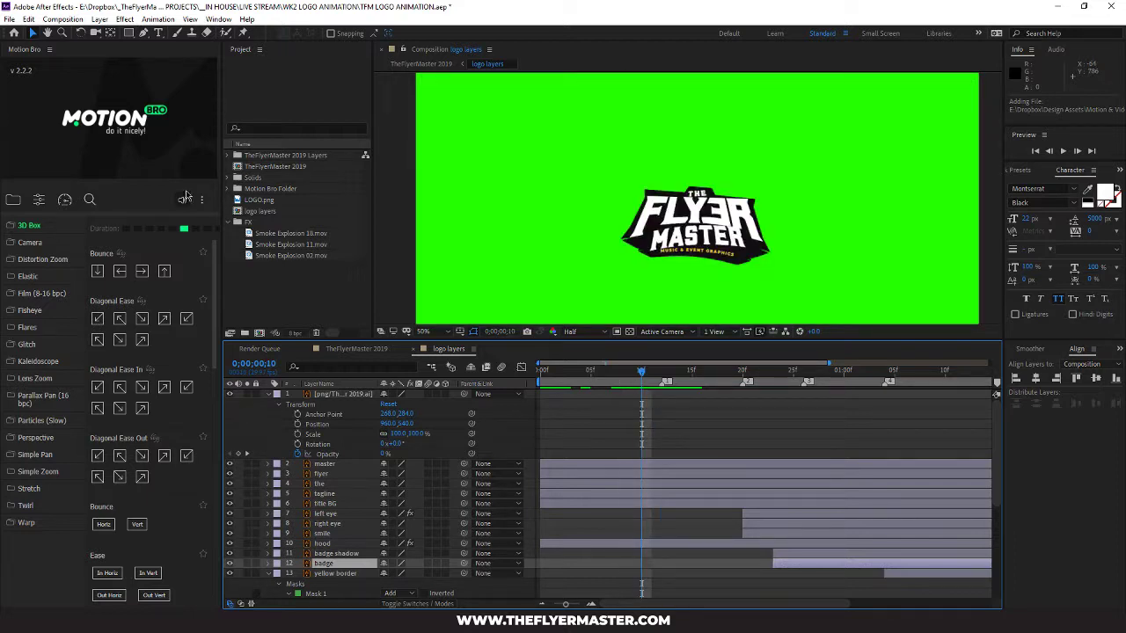
click(279, 234)
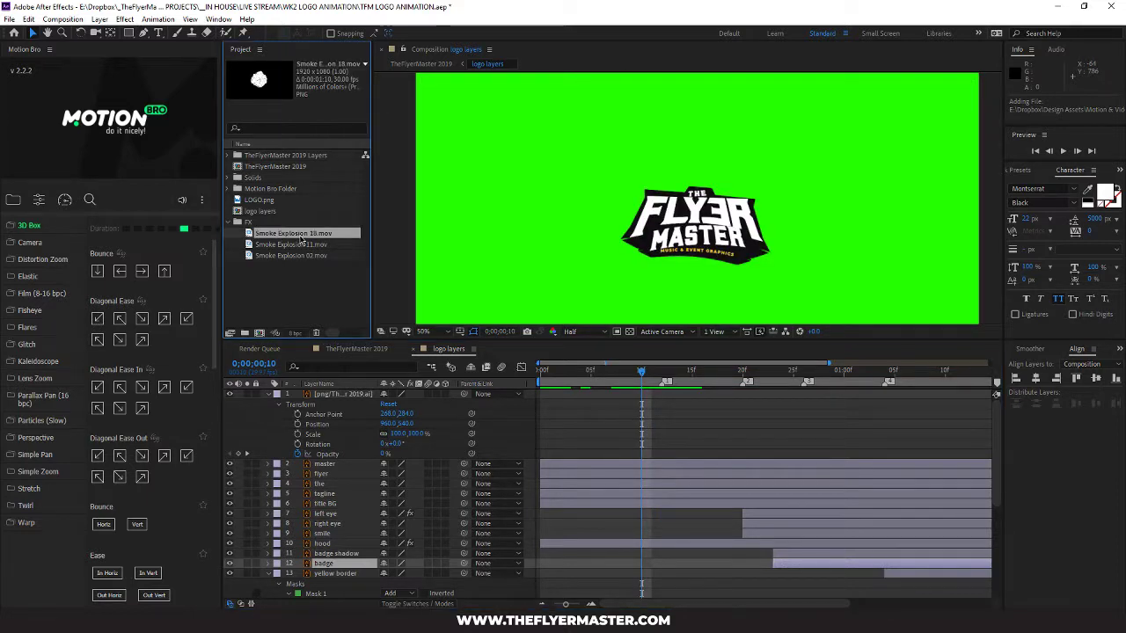
drag(301, 239, 406, 571)
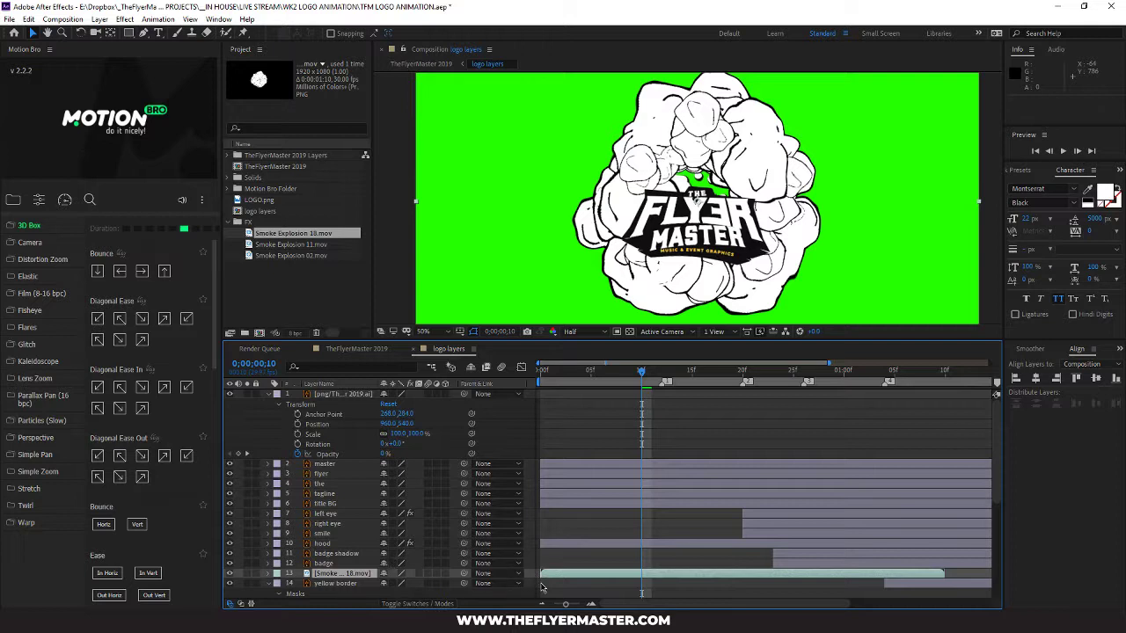
Step: Scale the smoke explosion layer to 44% at position 960, 627 and shift it to start at 0;00;00;10
click(269, 574)
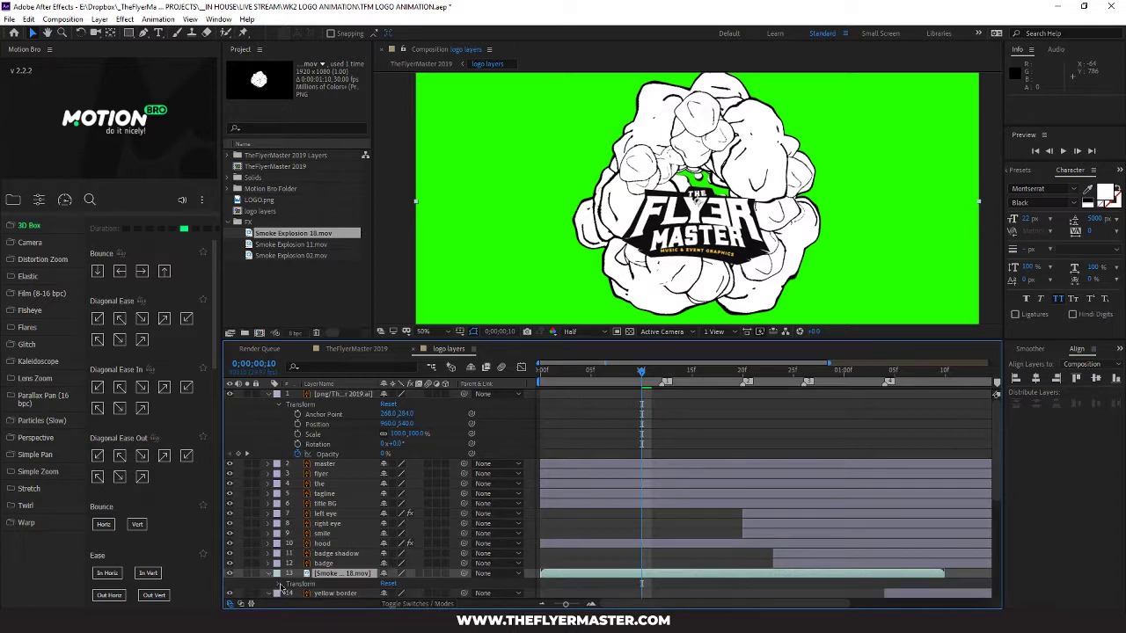
click(280, 584)
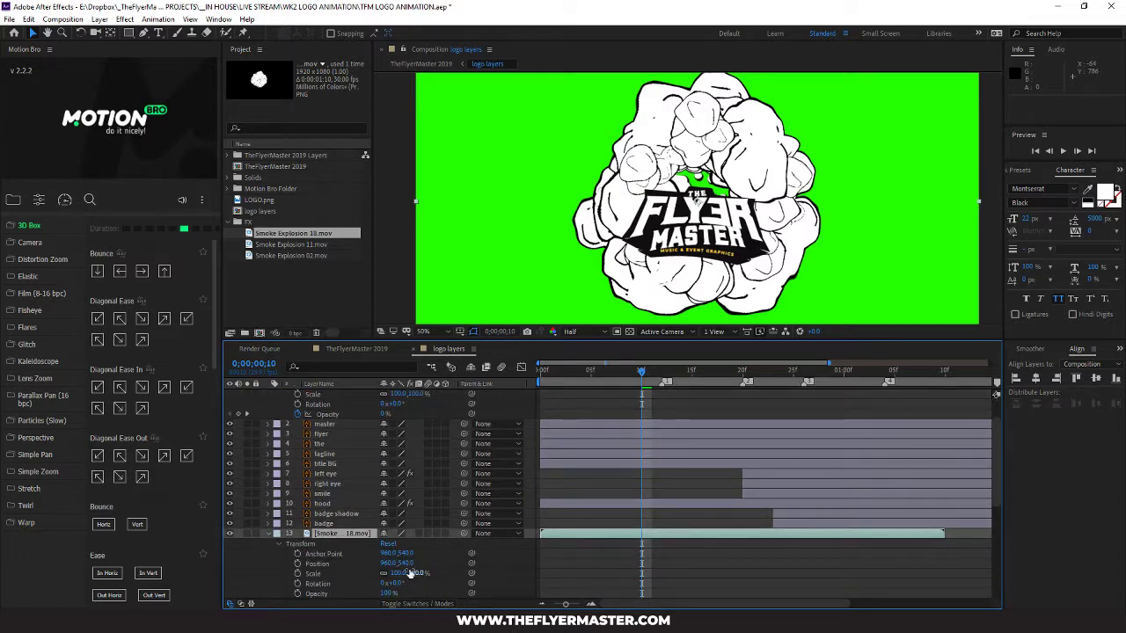
drag(408, 573, 482, 562)
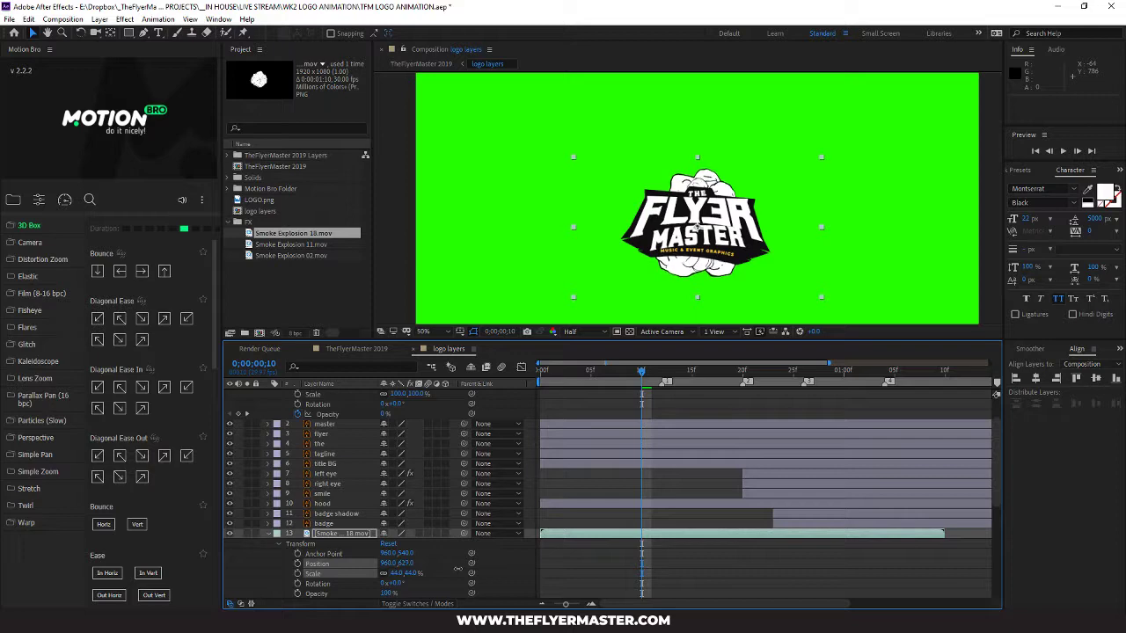
mouse_move(651, 378)
mouse_down()
mouse_move(602, 384)
mouse_move(744, 396)
mouse_move(641, 387)
mouse_up()
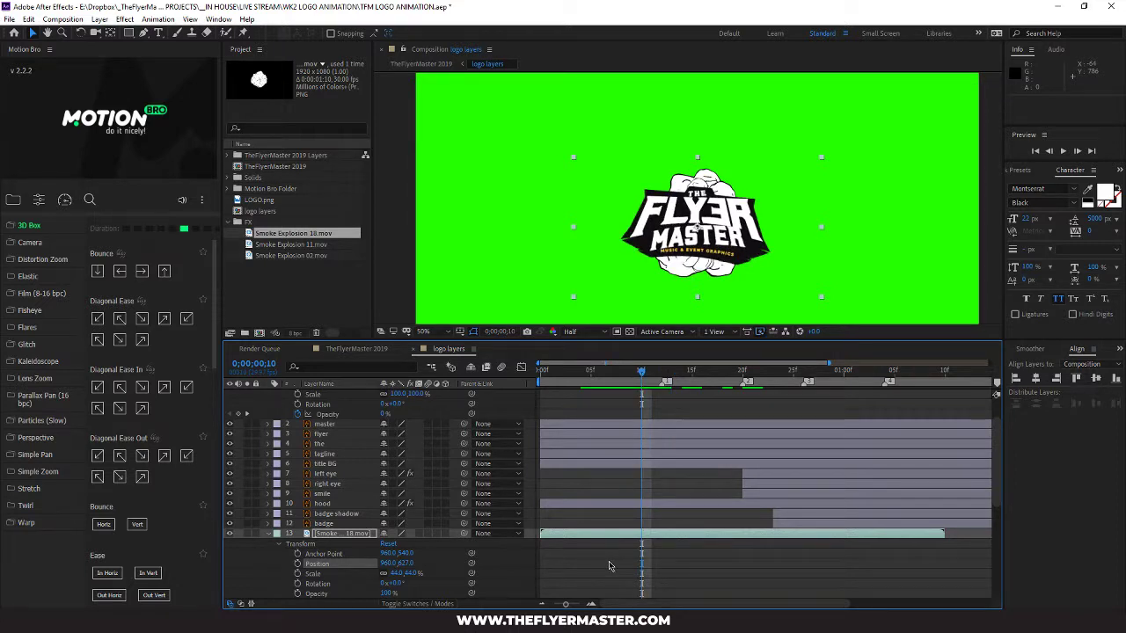
drag(569, 536, 675, 533)
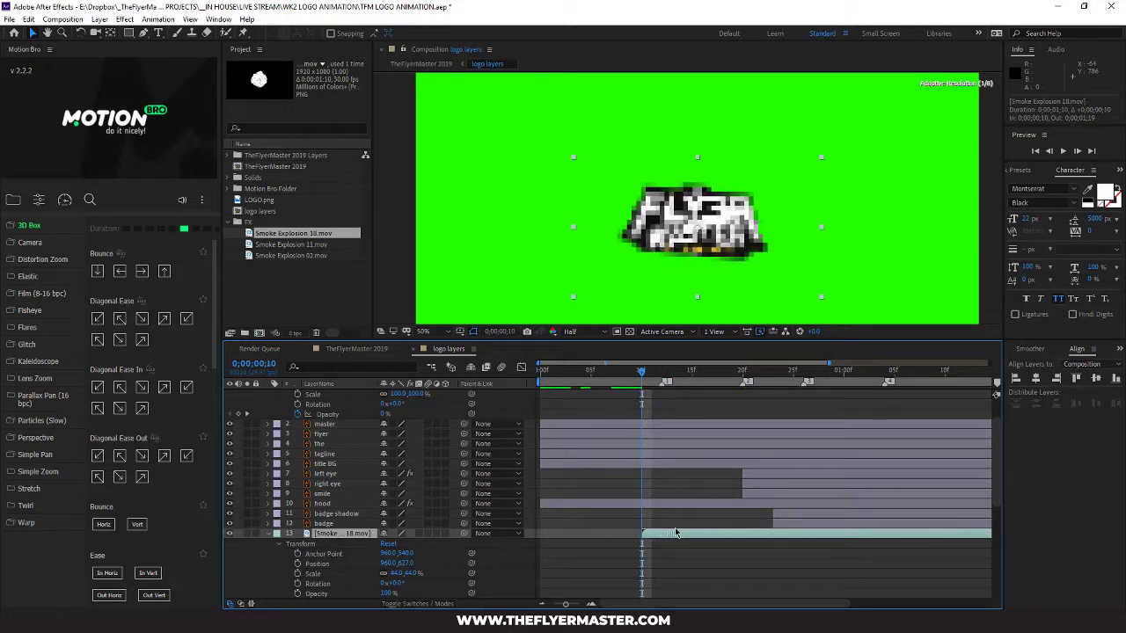
Step: Preview the smoke explosion, and move the Smoke Explosion 18.mov layer up between the title BG and left eye layers
mouse_move(645, 377)
mouse_down()
mouse_move(663, 377)
mouse_move(638, 375)
mouse_up()
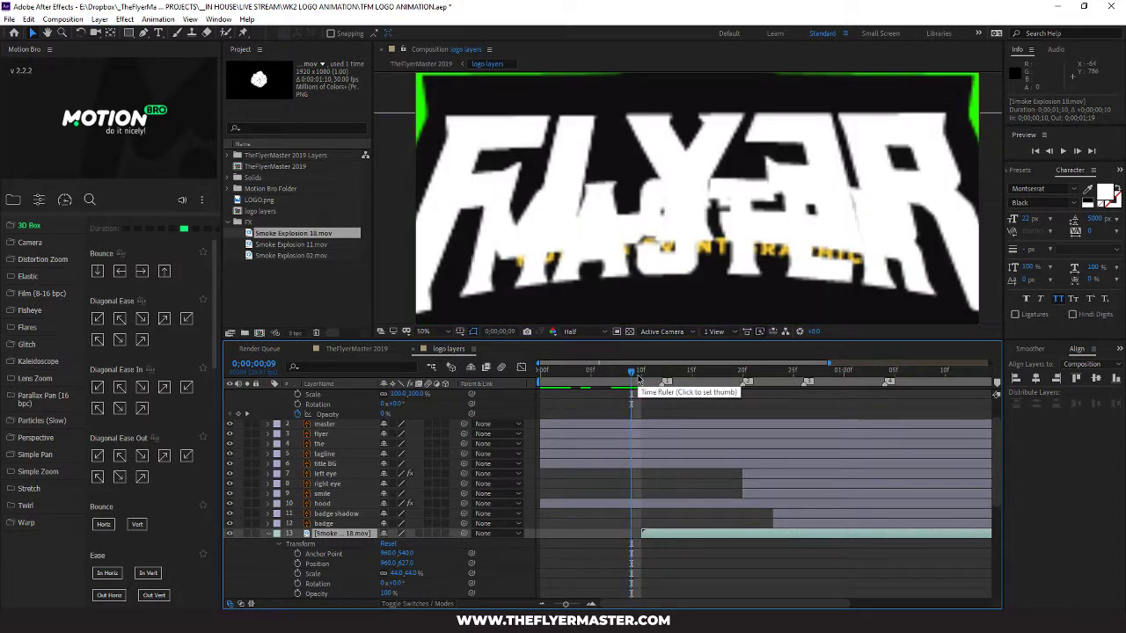
key(space)
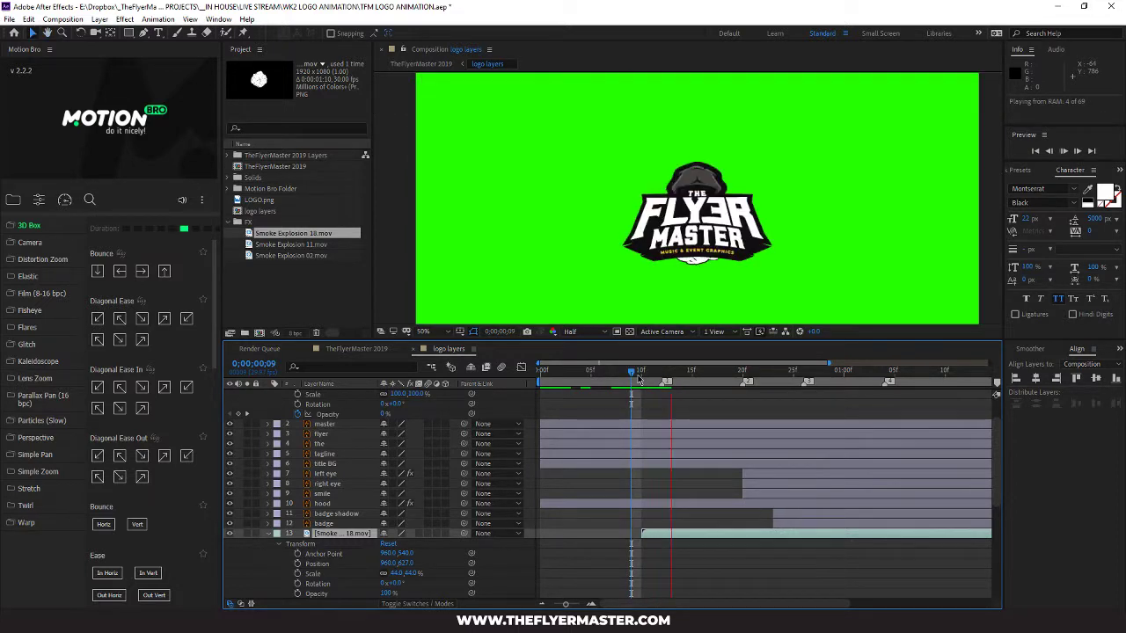
key(space)
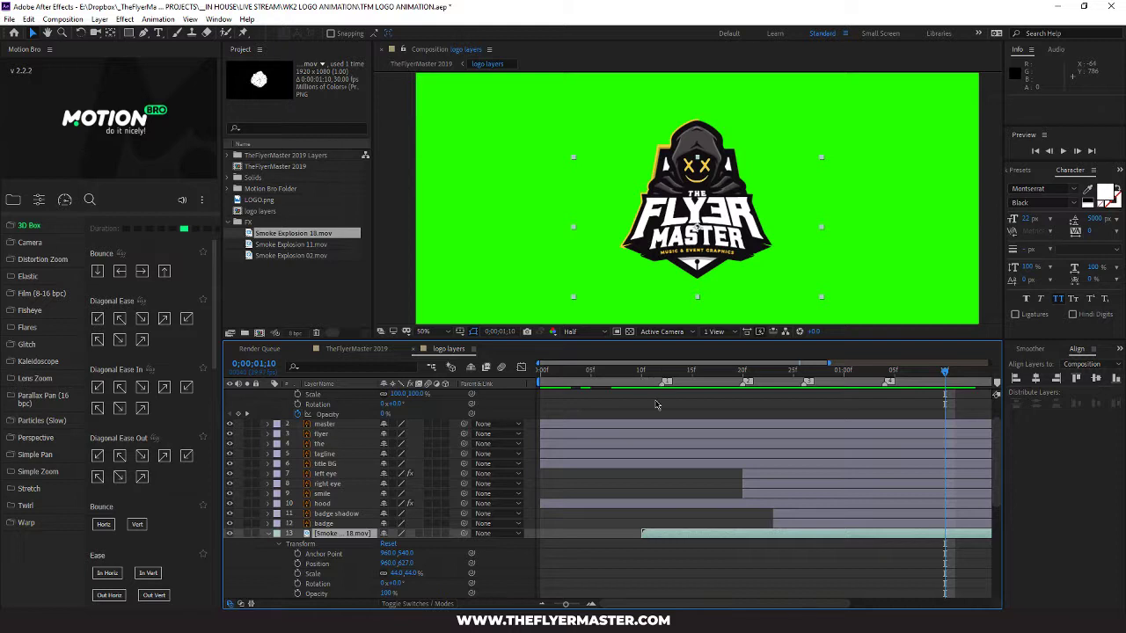
mouse_move(343, 536)
mouse_down()
mouse_move(332, 526)
mouse_move(345, 535)
mouse_move(374, 466)
mouse_move(347, 550)
mouse_up()
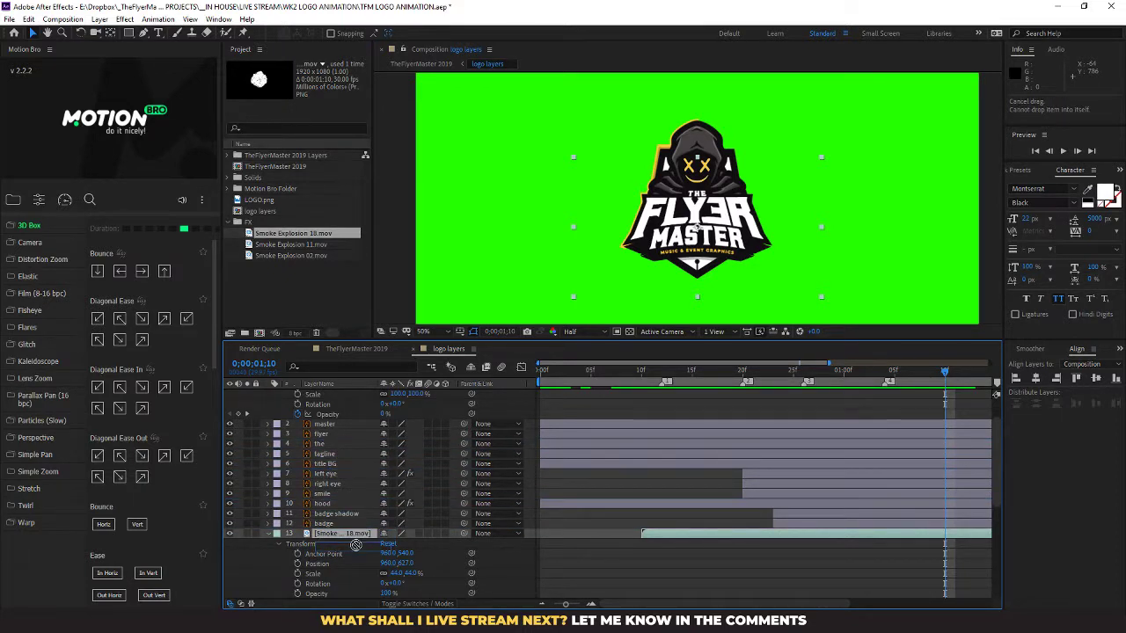
drag(355, 545, 370, 484)
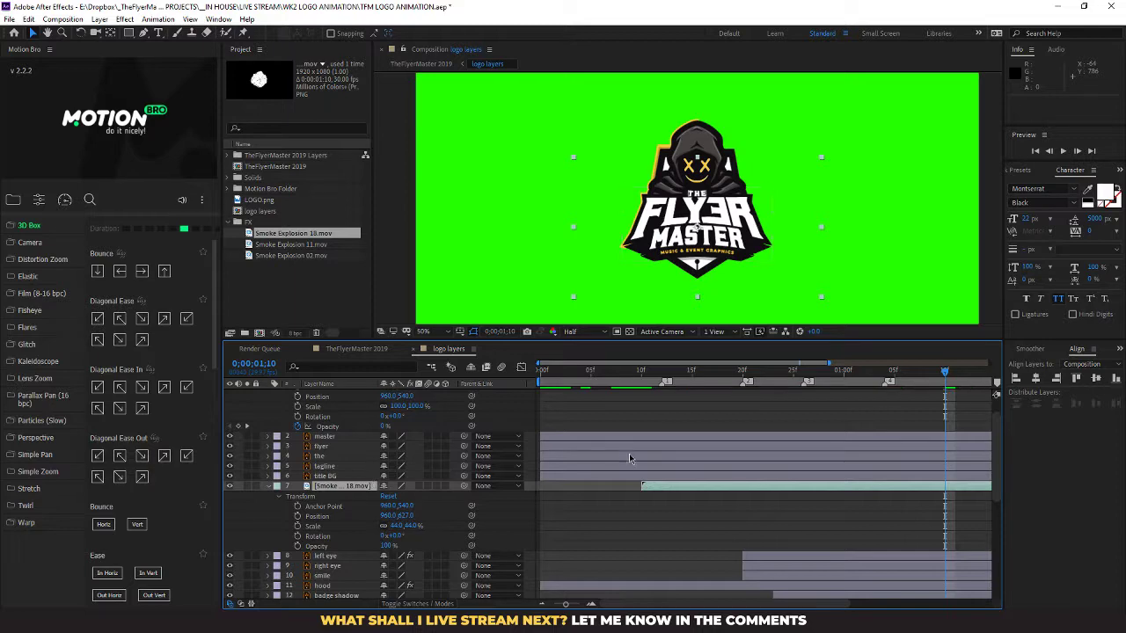
Step: Preview the new layer order and shift the Smoke Explosion 18.mov layer to start at 0;00;00;07
key(space)
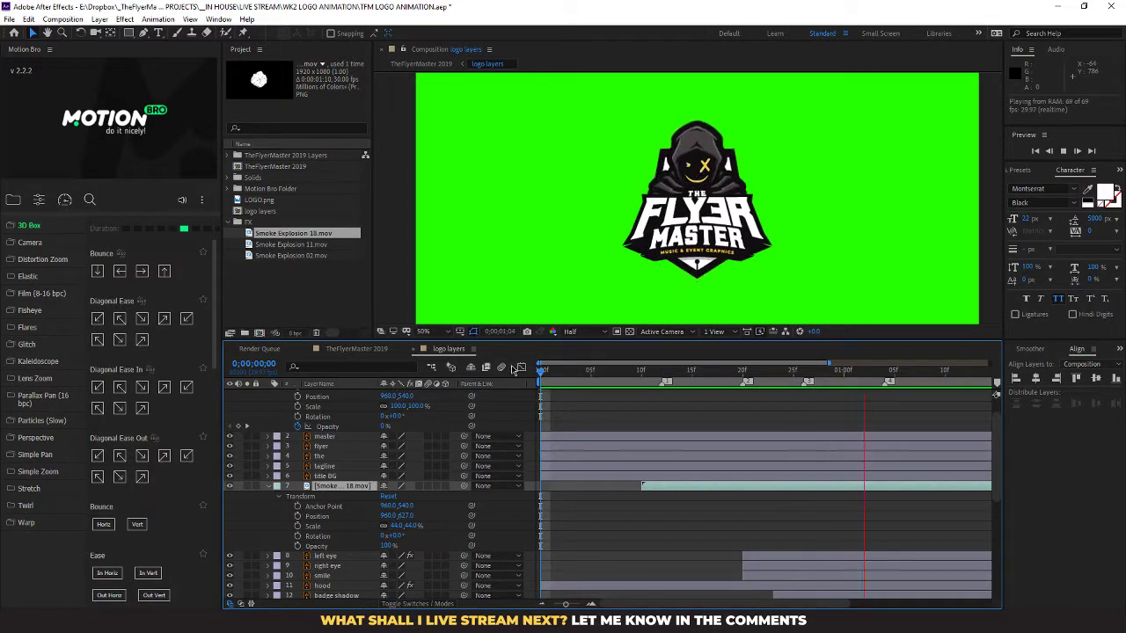
key(space)
drag(705, 493, 674, 493)
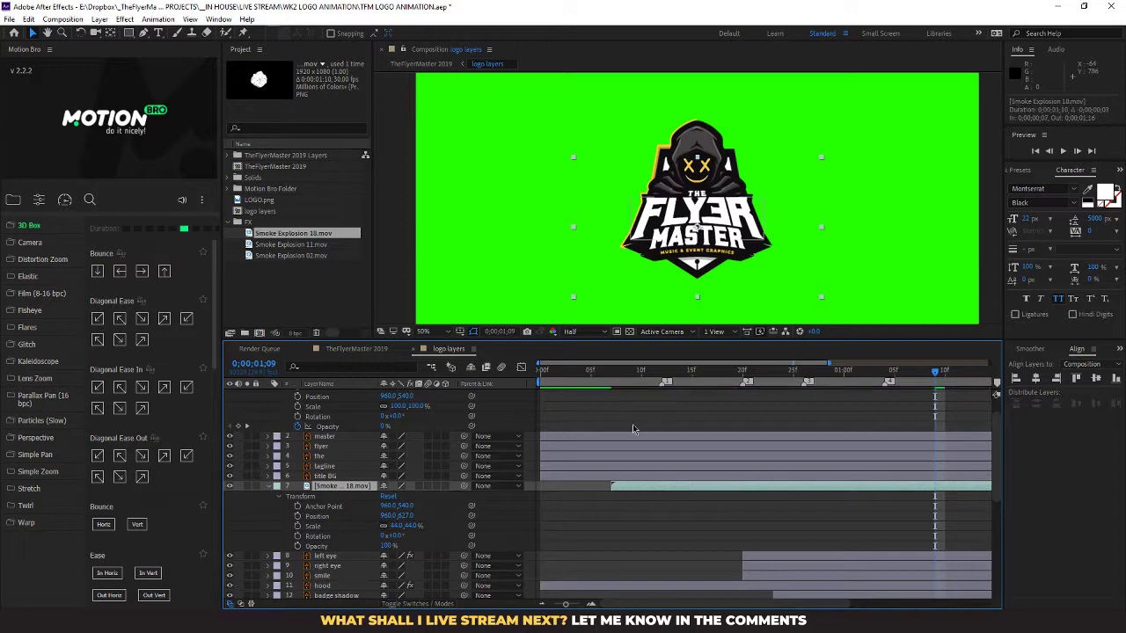
Step: Preview the retimed smoke from the beginning and scale the Smoke Explosion 18.mov layer to 36%
key(space)
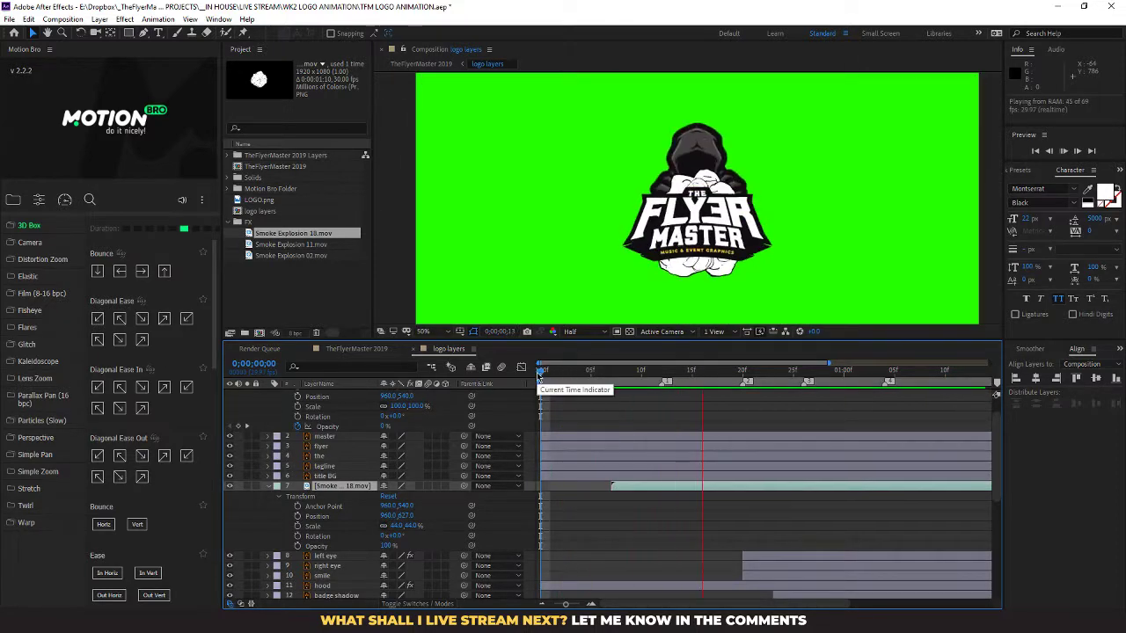
drag(540, 370, 570, 371)
key(space)
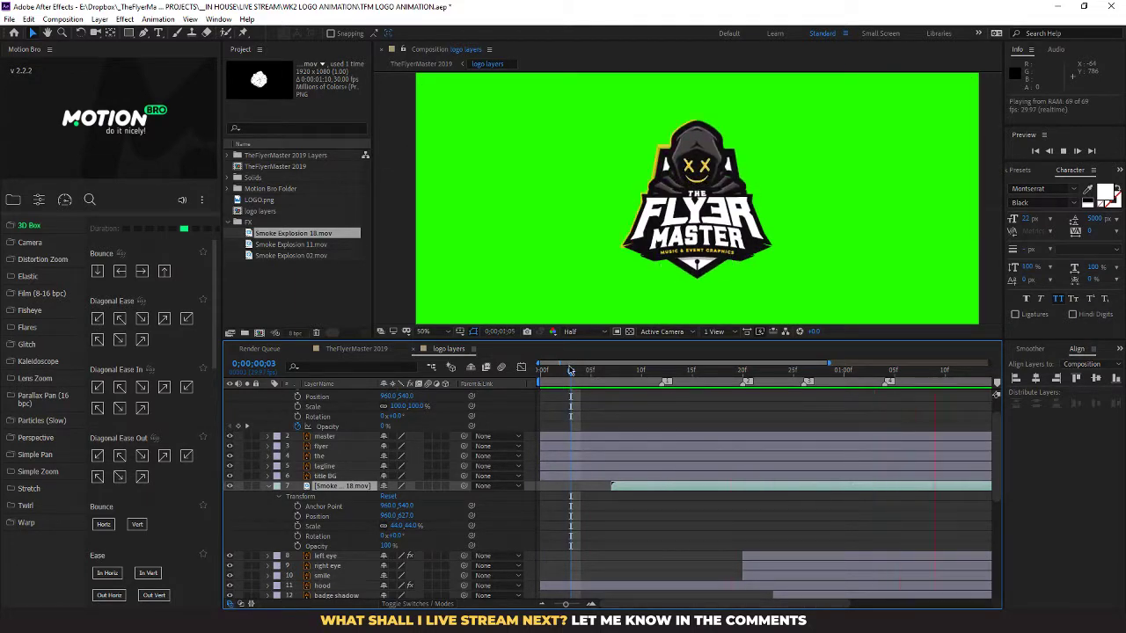
key(space)
drag(411, 526, 403, 526)
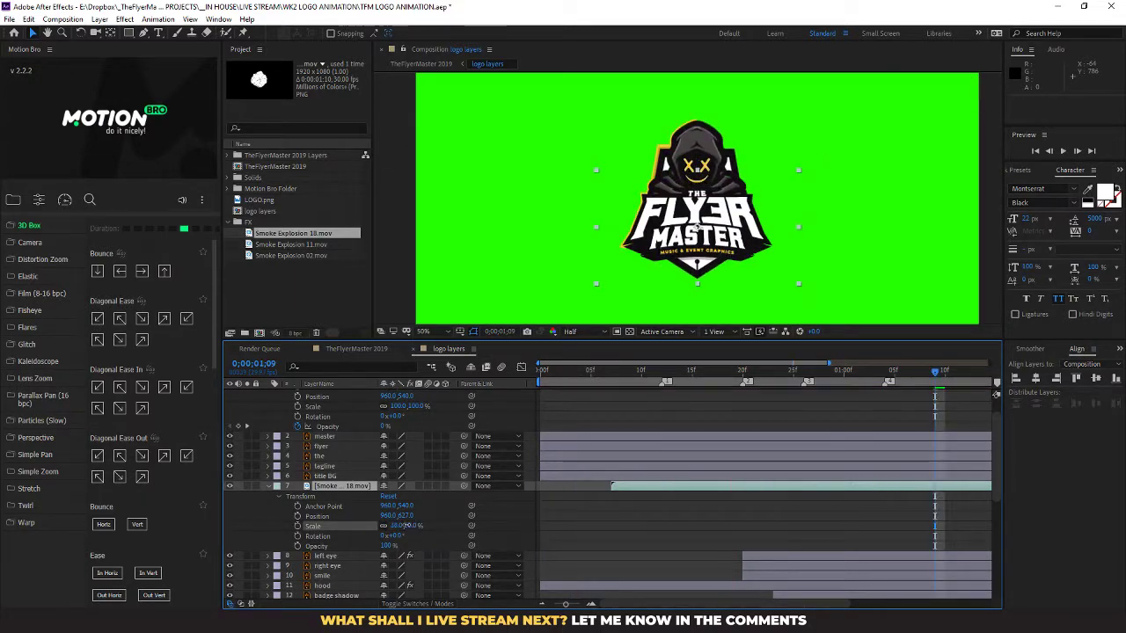
Step: Place Smoke Explosion 11.mov directly beneath the title BG layer and hide the Smoke Explosion 18.mov layer
drag(611, 380, 694, 390)
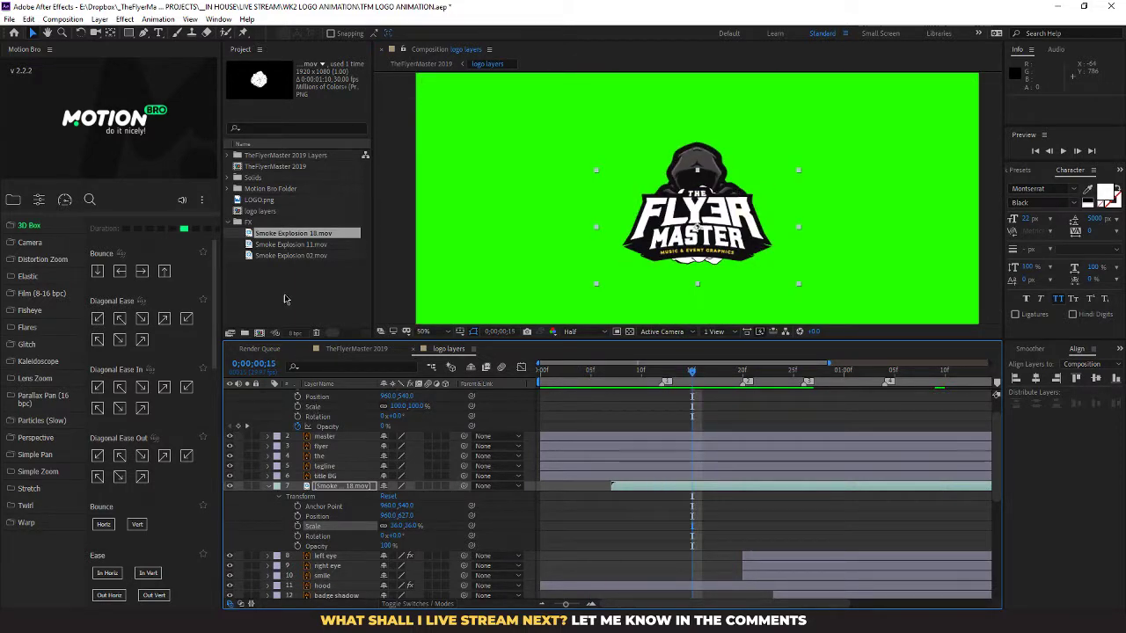
click(304, 245)
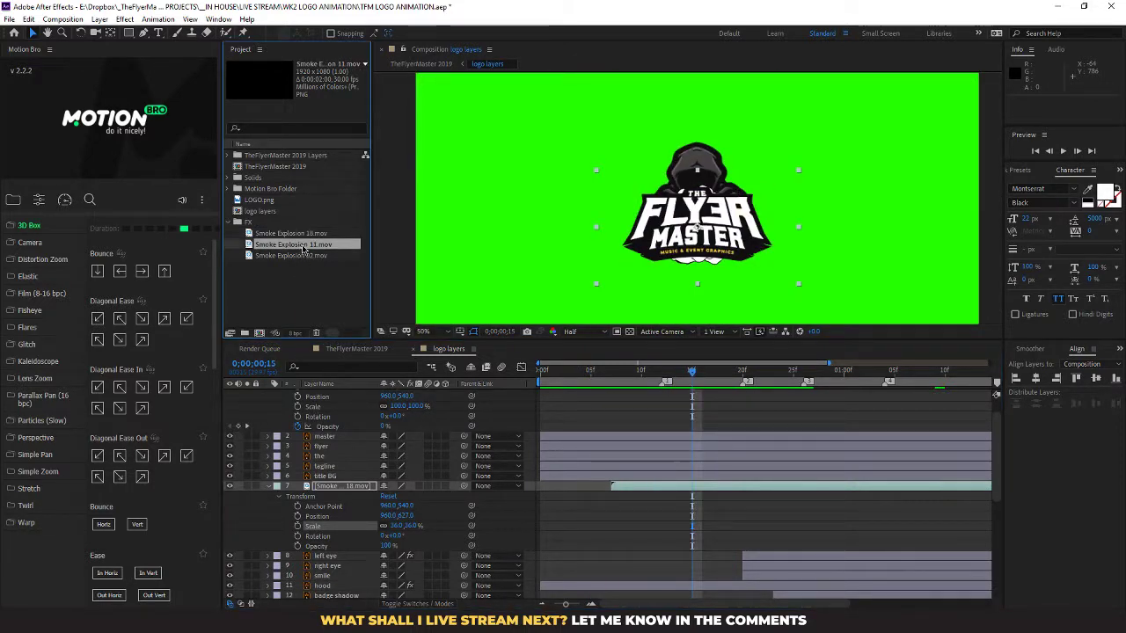
drag(299, 245, 389, 481)
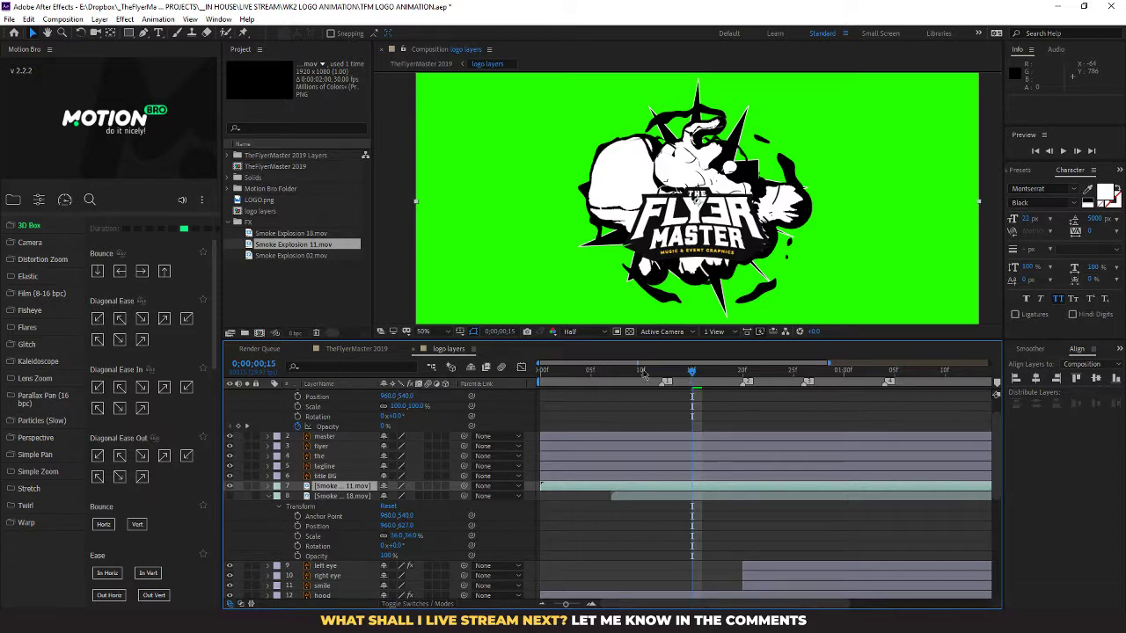
Step: At 0;00;00;10, set the Smoke Explosion 11.mov layer's position to 960, 619 and its scale to 58%
mouse_move(643, 373)
mouse_down()
mouse_move(630, 373)
mouse_move(682, 373)
mouse_move(643, 380)
mouse_up()
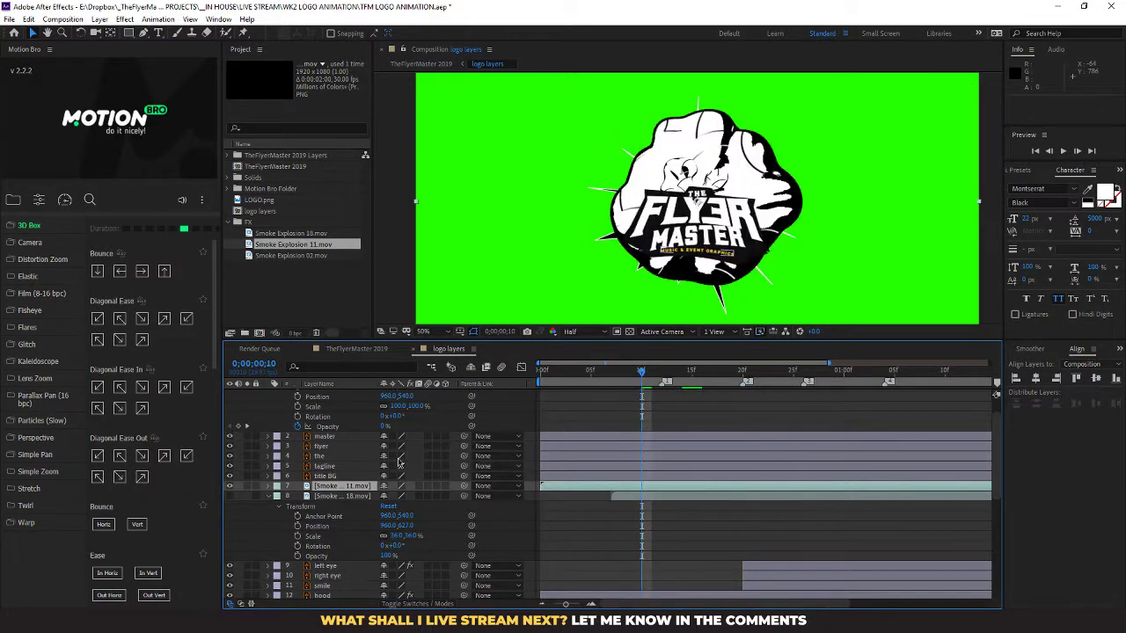
click(269, 486)
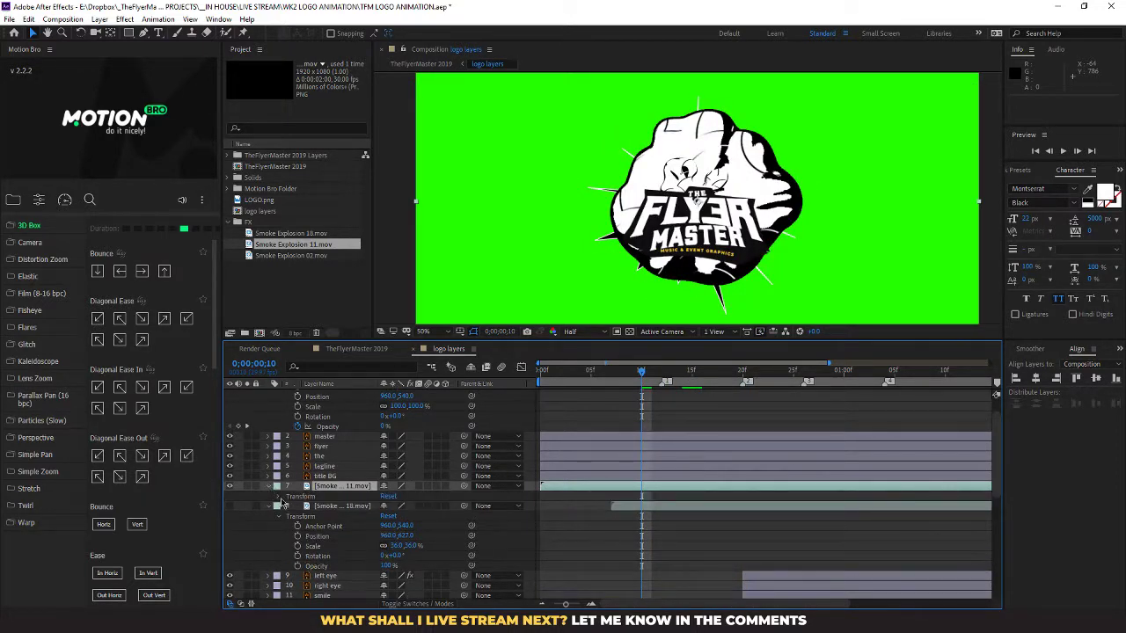
click(280, 497)
mouse_move(418, 527)
mouse_down()
mouse_move(367, 527)
mouse_move(459, 516)
mouse_move(420, 527)
mouse_up()
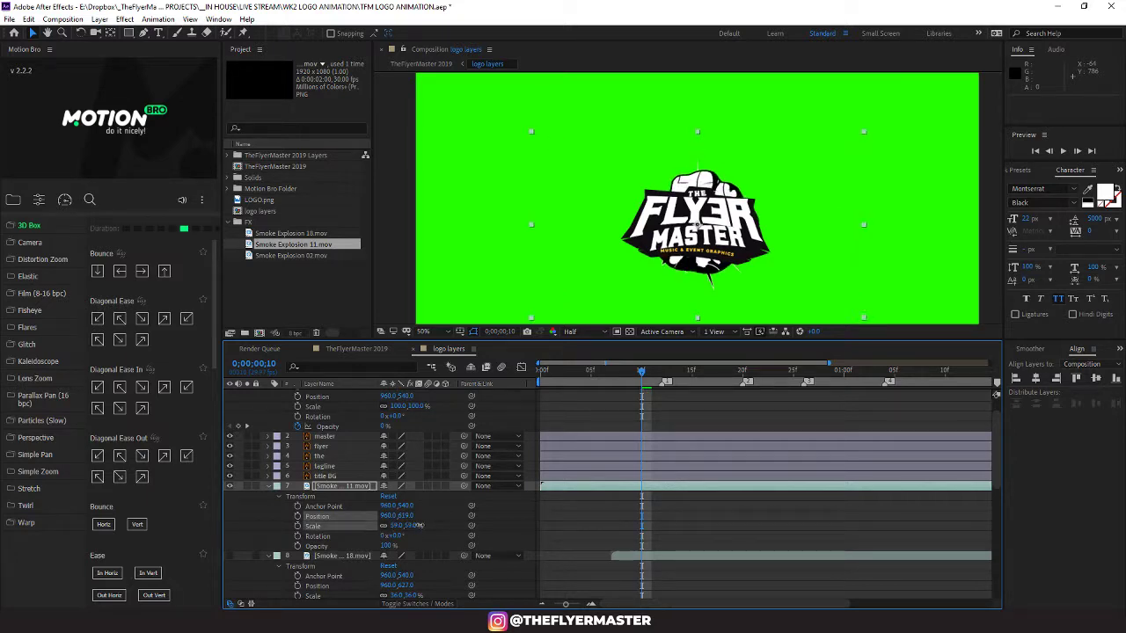
Step: Shift the Smoke Explosion 11.mov layer to start at 0;00;00;07, matching the hidden smoke layer
drag(637, 372, 556, 384)
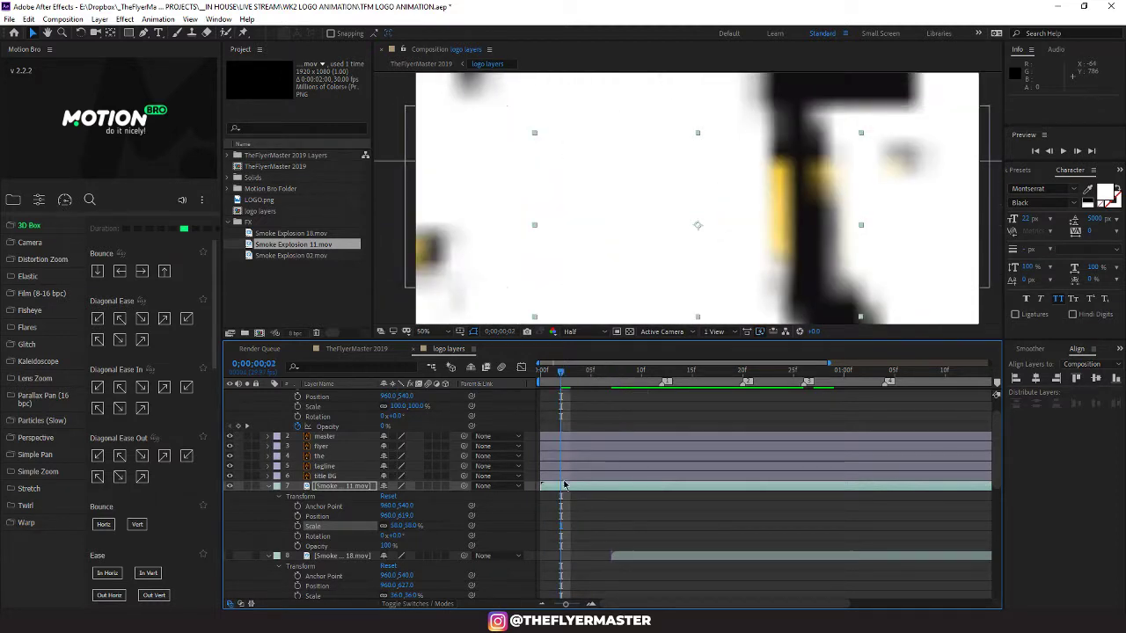
drag(572, 493, 646, 494)
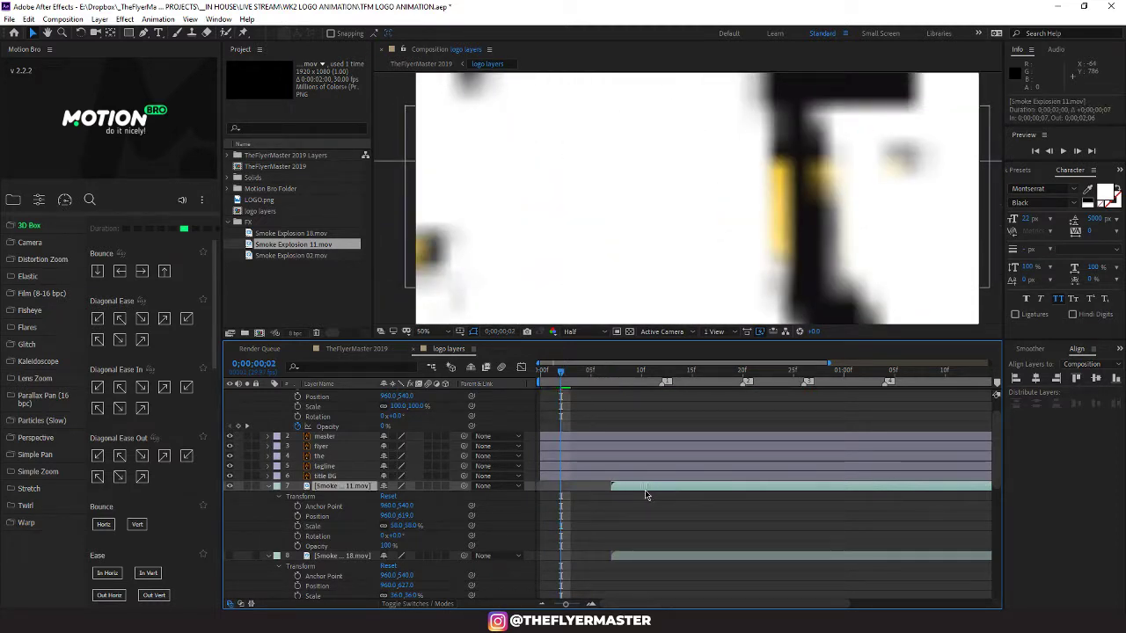
click(613, 371)
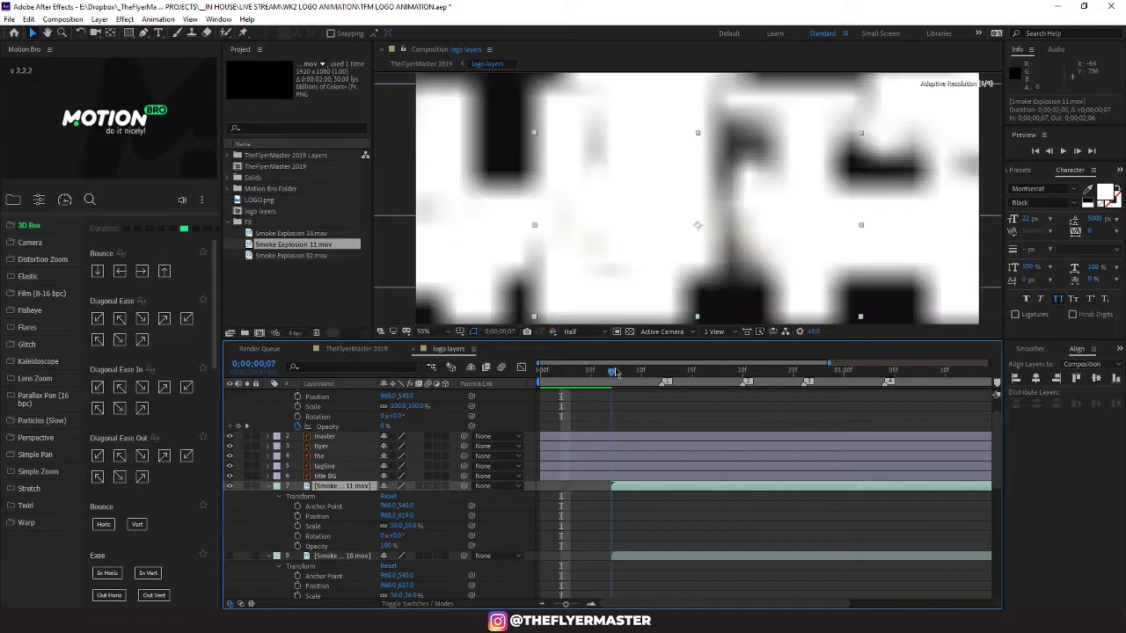
Step: Fit the whole composition duration in the timeline and play the animation from the start to check the new smoke explosion
drag(615, 371, 541, 391)
key(space)
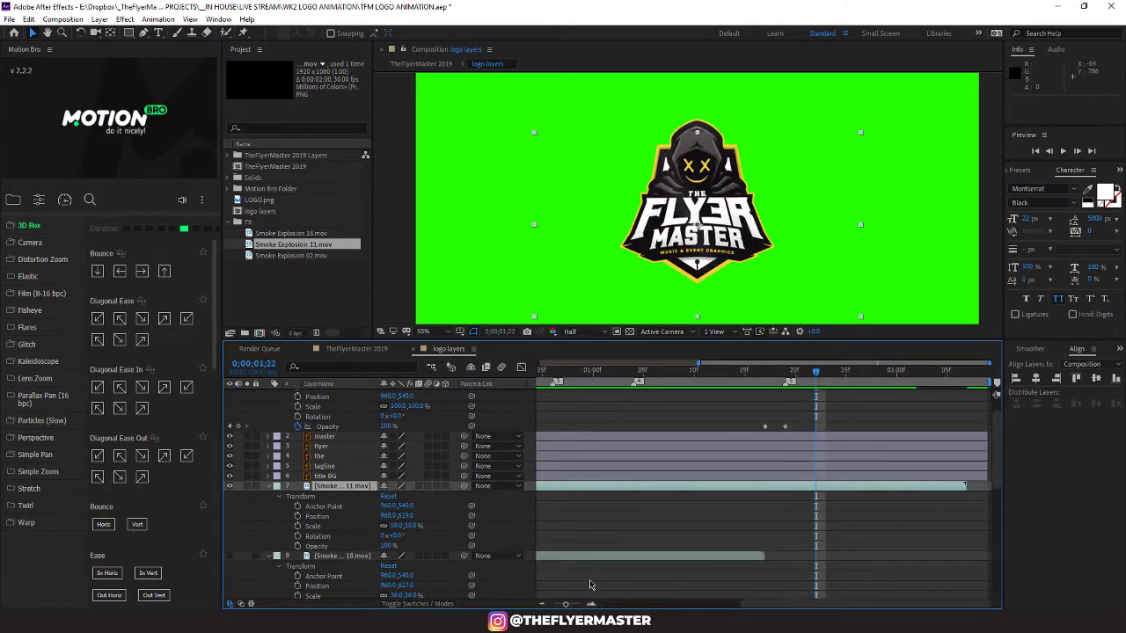
drag(565, 605, 528, 603)
drag(574, 377, 500, 372)
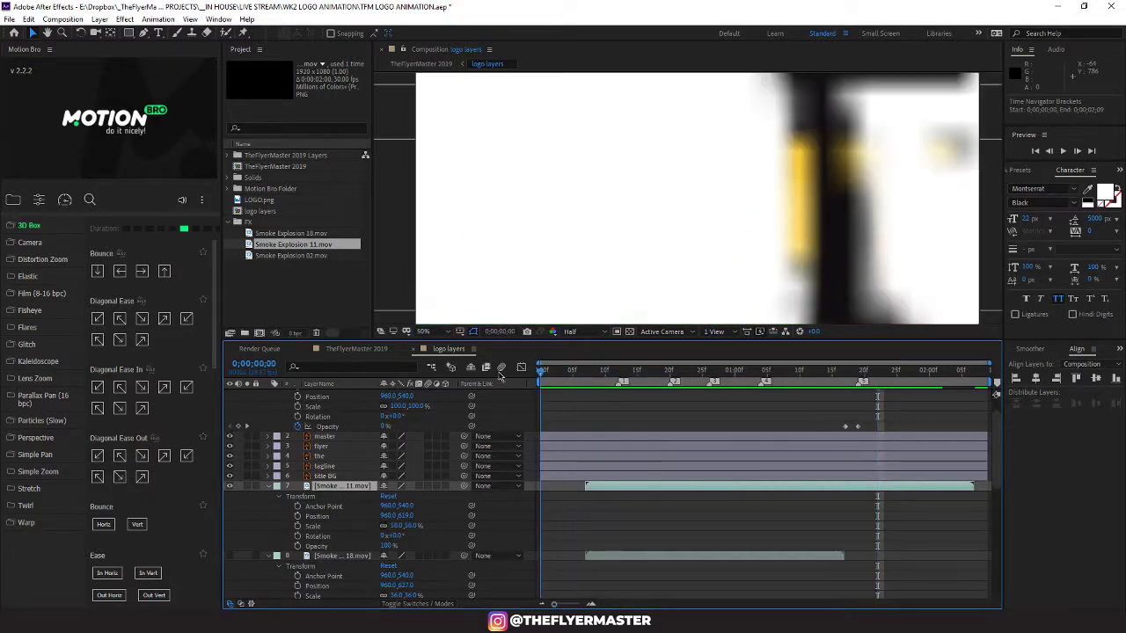
key(space)
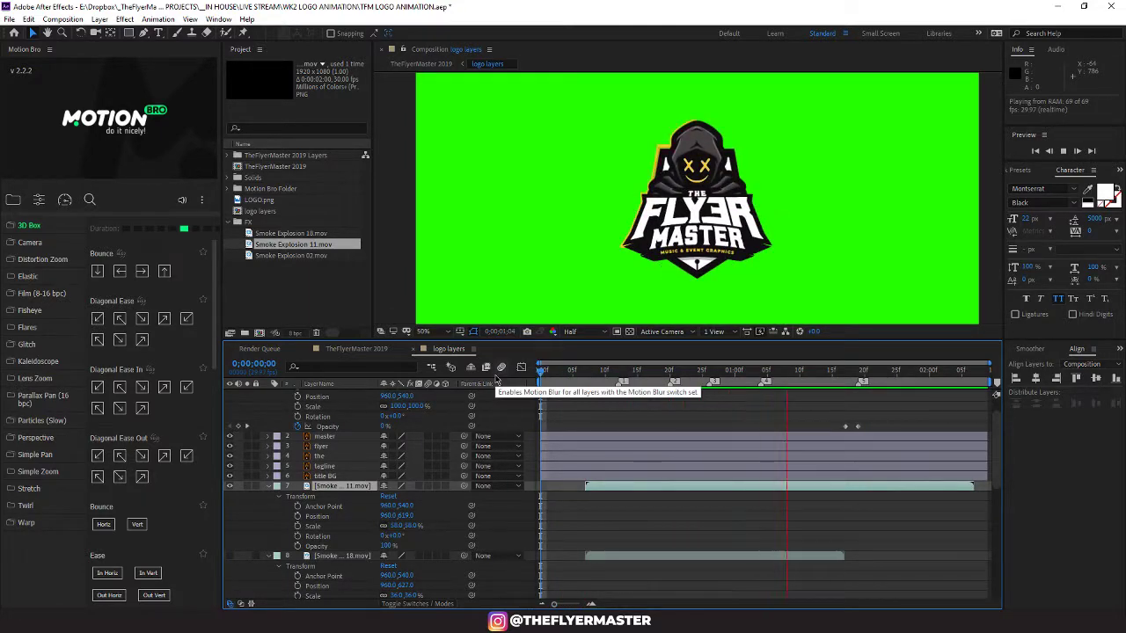
key(space)
key(space)
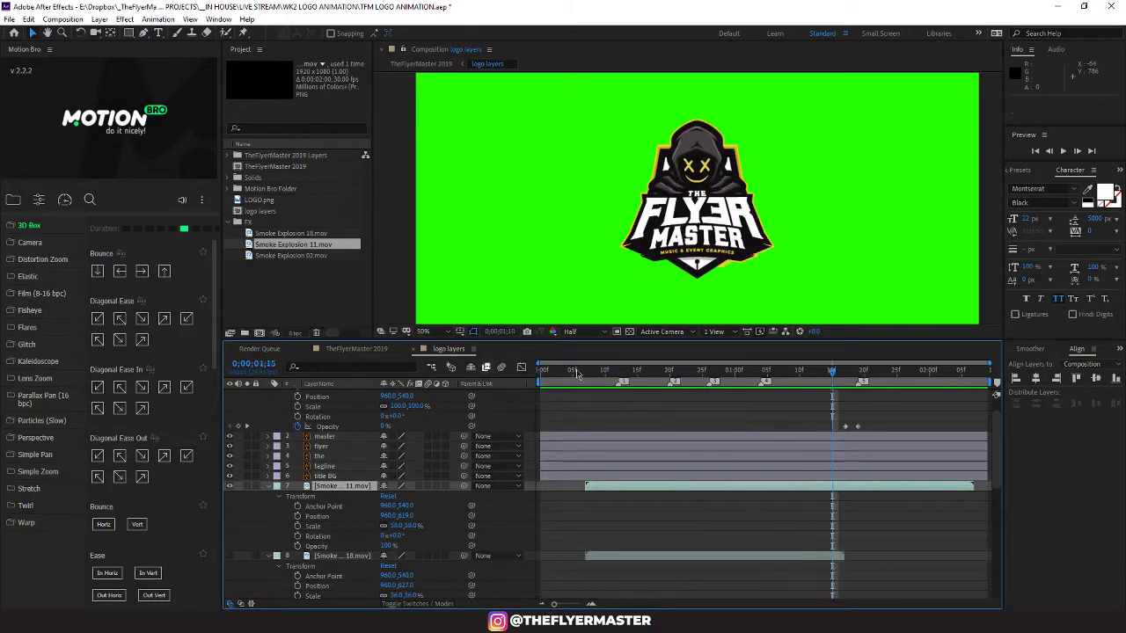
key(space)
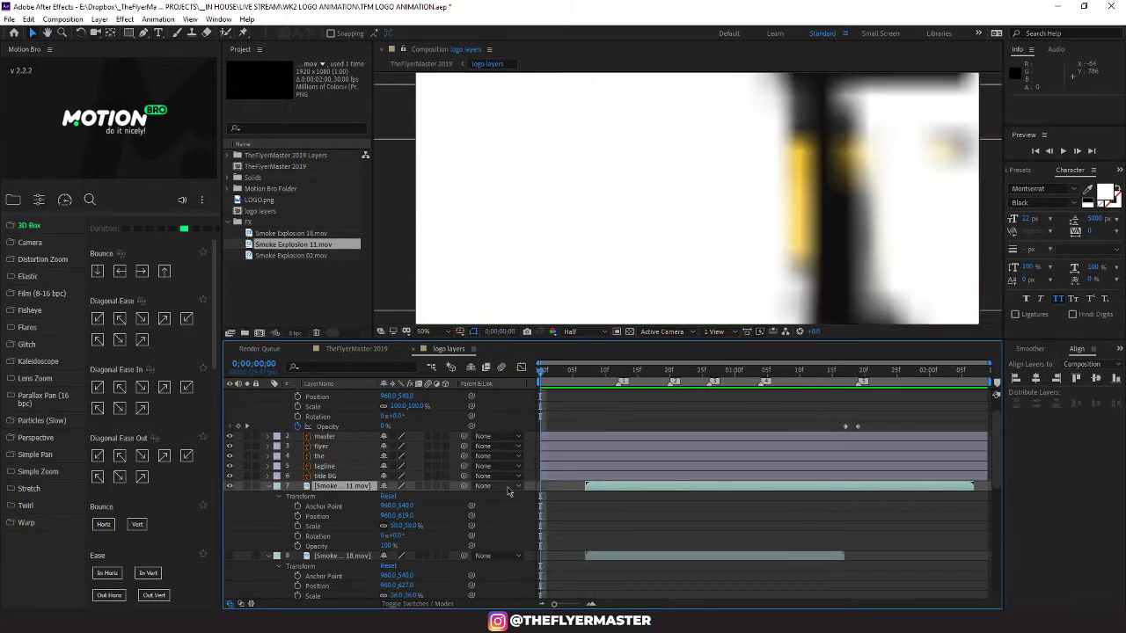
Step: Collapse the properties of the top logo layer and both smoke explosion layers
scroll(497, 506, up, 1)
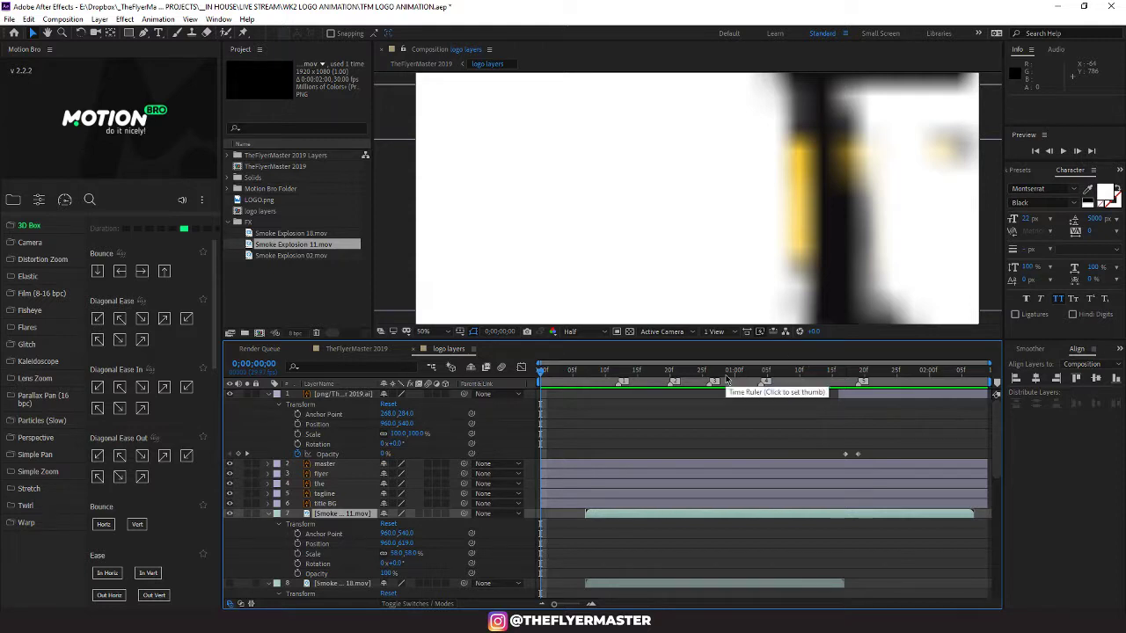
click(269, 396)
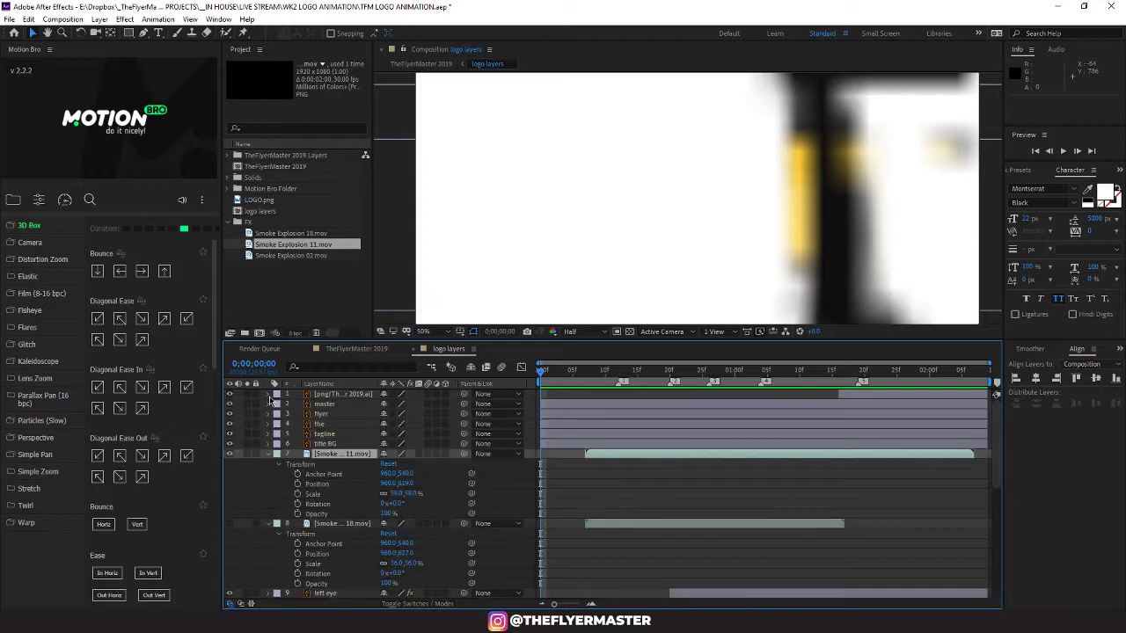
click(268, 454)
click(272, 466)
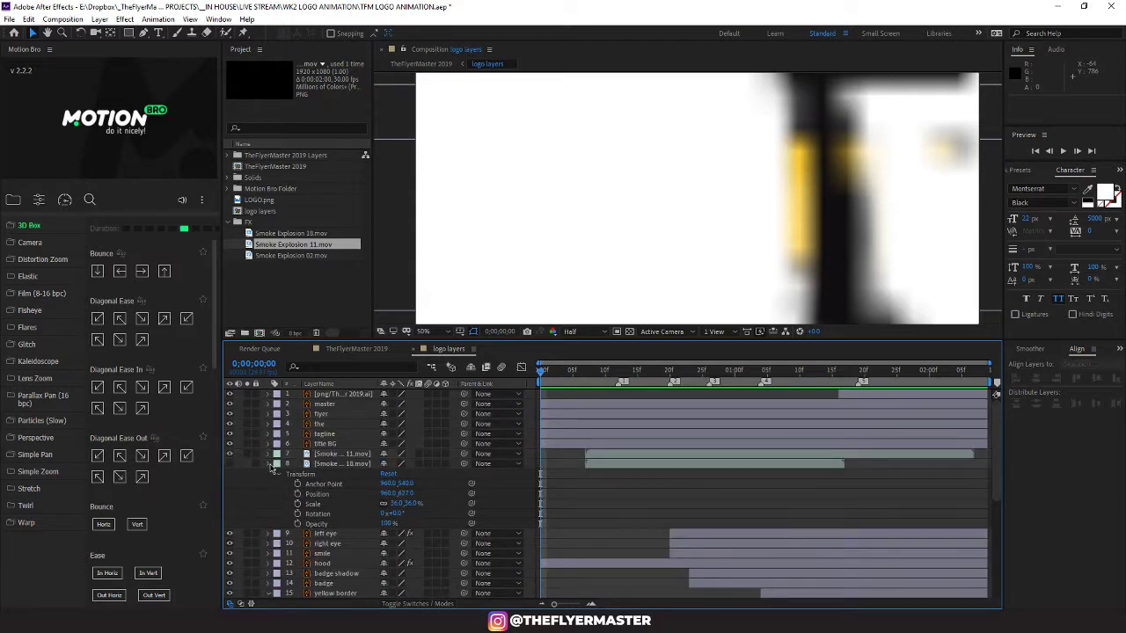
click(269, 464)
Step: At 0;00;00;00, create a 1920 x 1080 px solid in the near-black colour sampled from the logo artwork
mouse_move(544, 373)
mouse_down()
mouse_move(630, 384)
mouse_move(544, 387)
mouse_up()
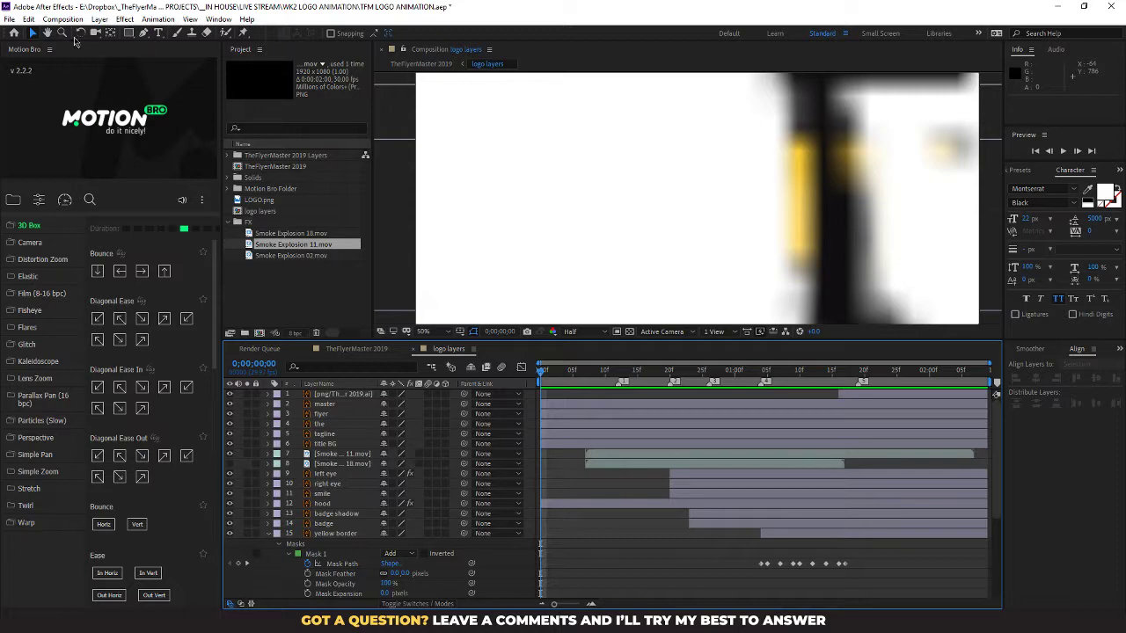
click(99, 19)
mouse_move(220, 31)
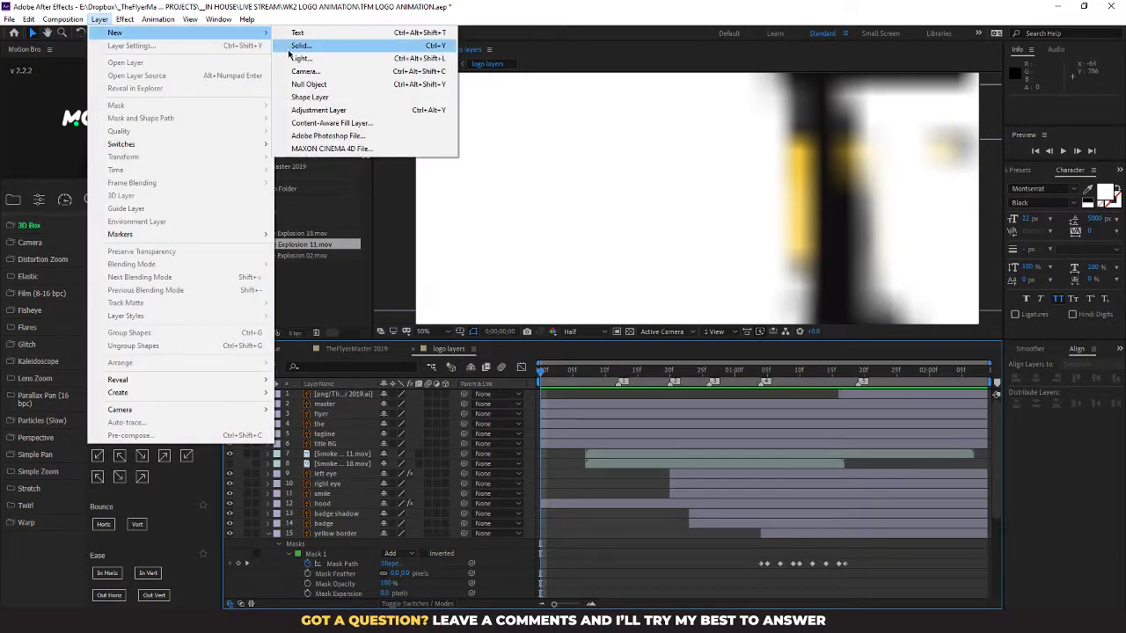
click(288, 50)
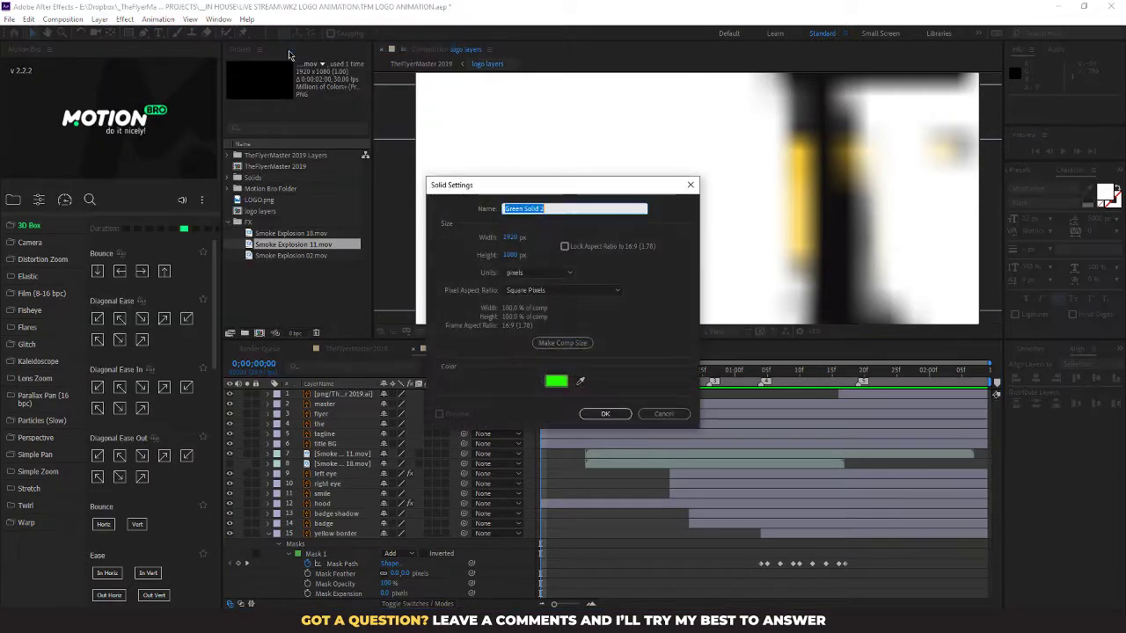
click(581, 382)
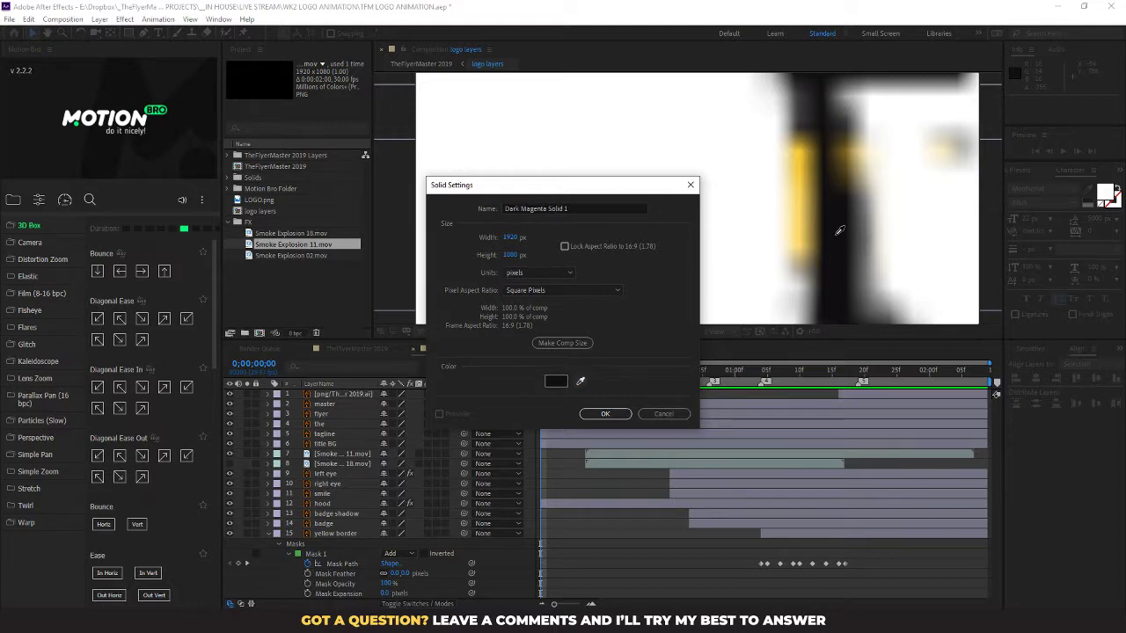
click(603, 416)
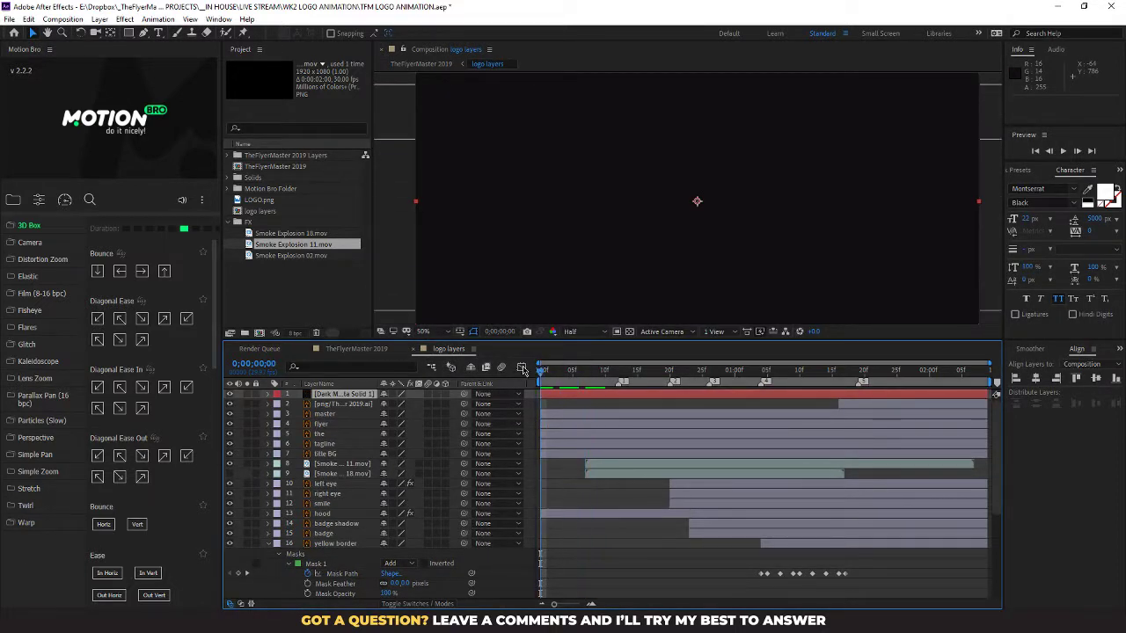
Step: Keyframe the dark solid's opacity from 100% at 0;00;00;00 to 0% at 0;00;00;05
click(268, 394)
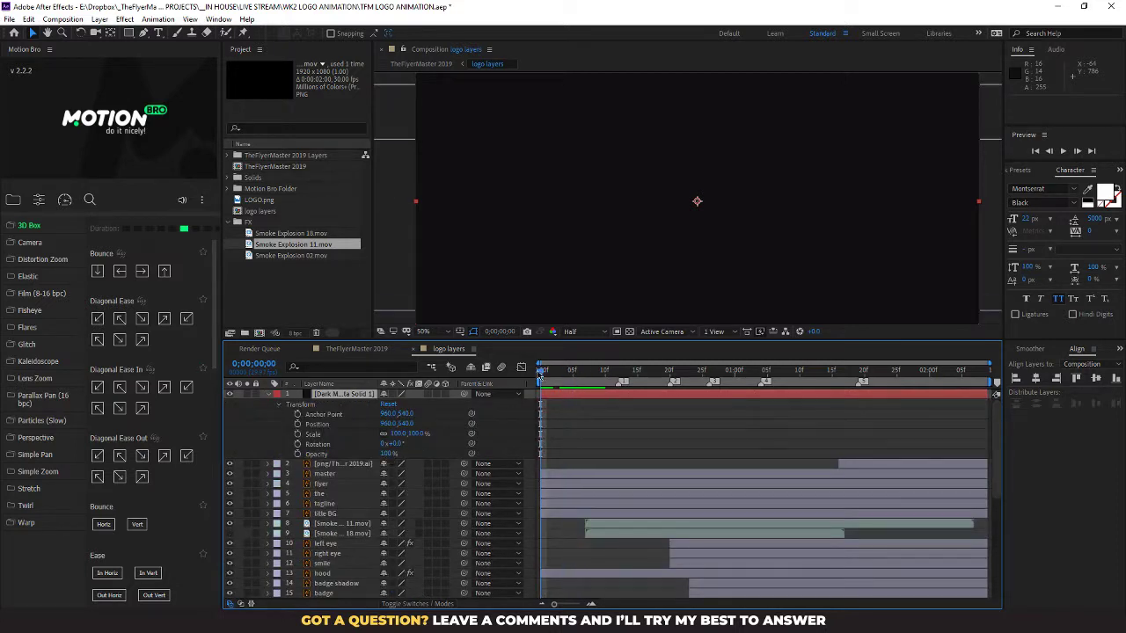
click(297, 454)
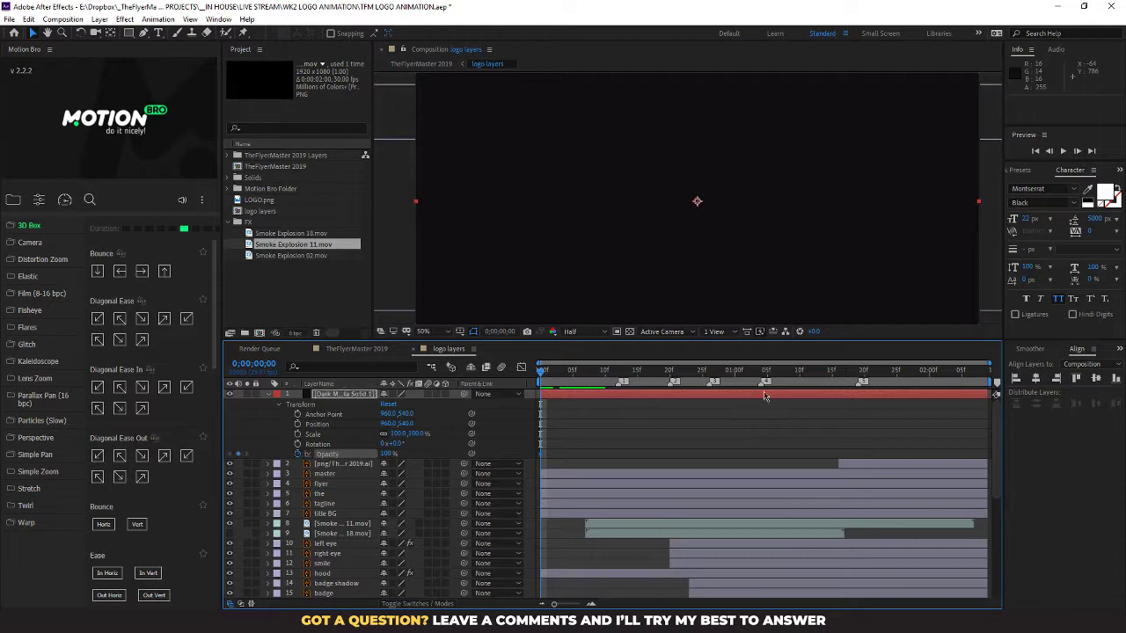
drag(541, 371, 575, 371)
drag(393, 454, 239, 454)
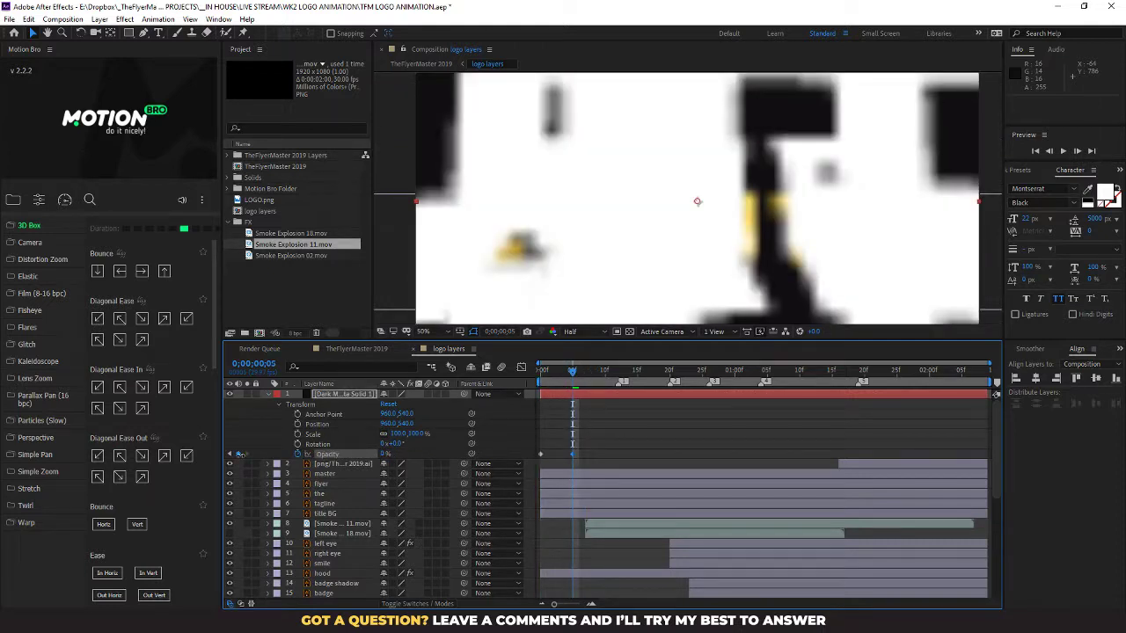
Step: Delay the dark solid's opacity keyframes to about 0;00;00;03 and 0;00;00;09, preview the animation, and collapse the layer's properties
mouse_move(574, 454)
mouse_down()
mouse_move(598, 454)
mouse_move(541, 454)
mouse_move(561, 456)
mouse_up()
key(space)
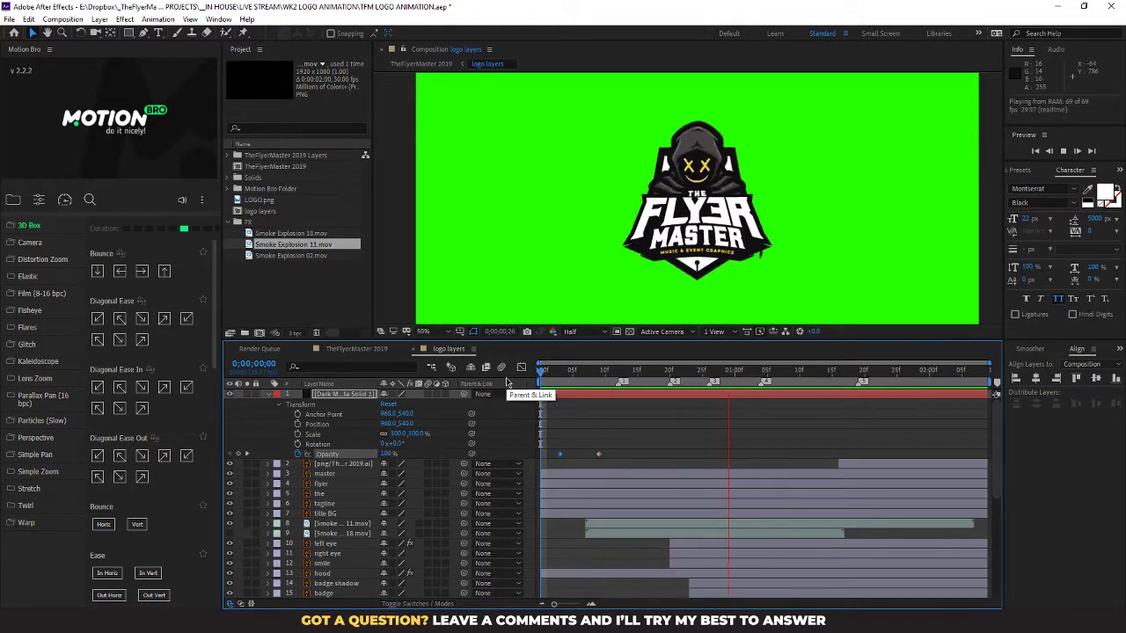
key(space)
key(space)
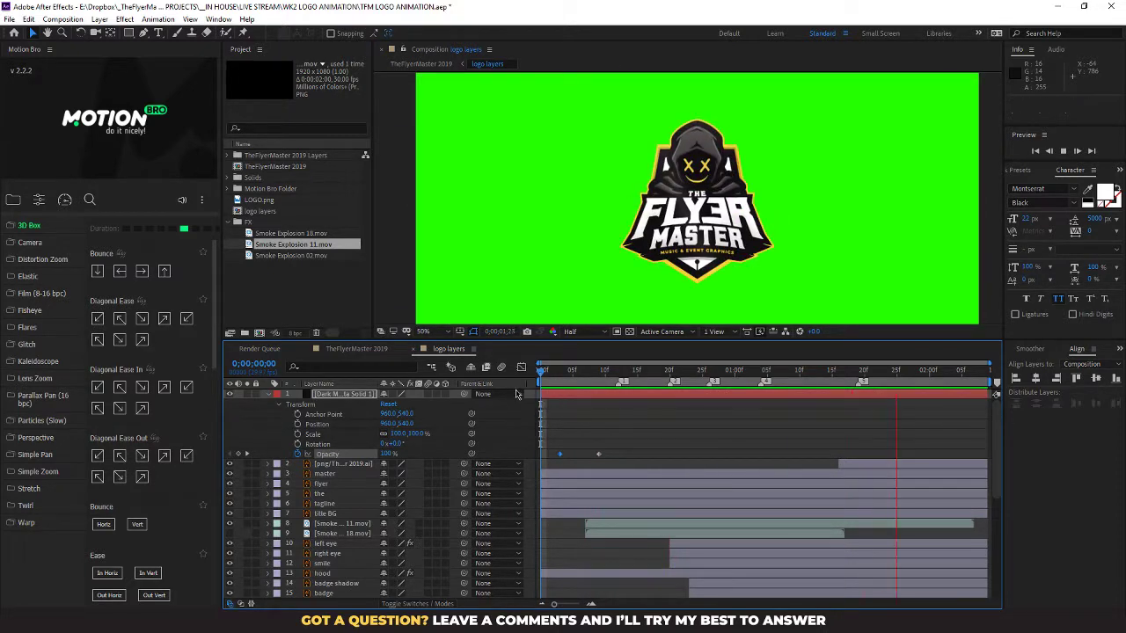
key(space)
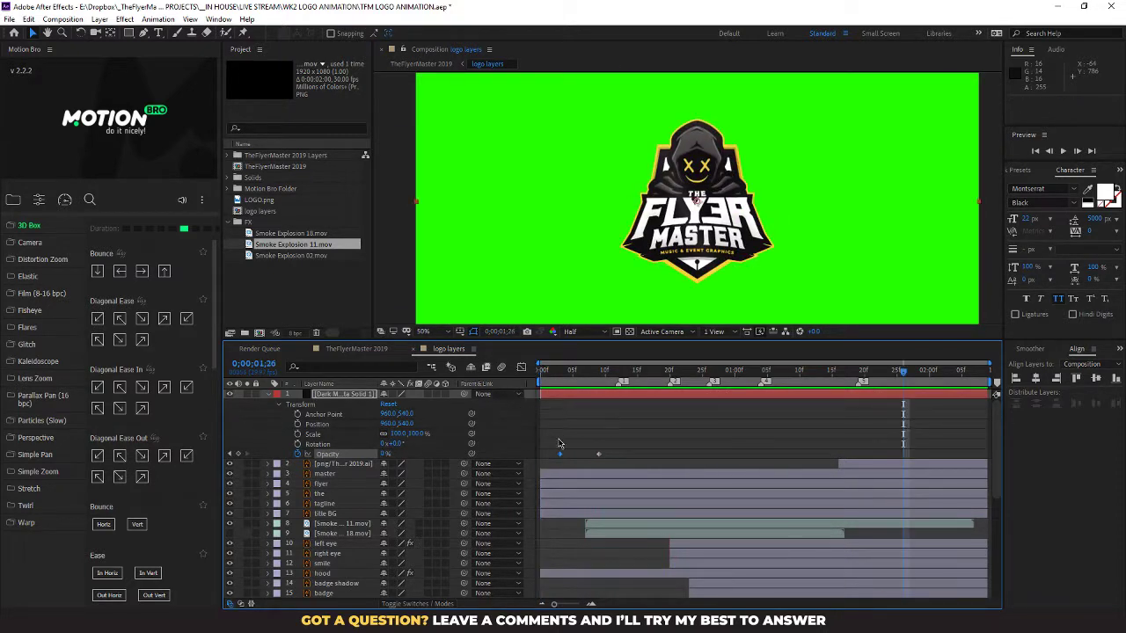
click(268, 394)
Step: Add Smoke Explosion 02.mov from the FX folder to the composition directly beneath the title BG layer
click(309, 234)
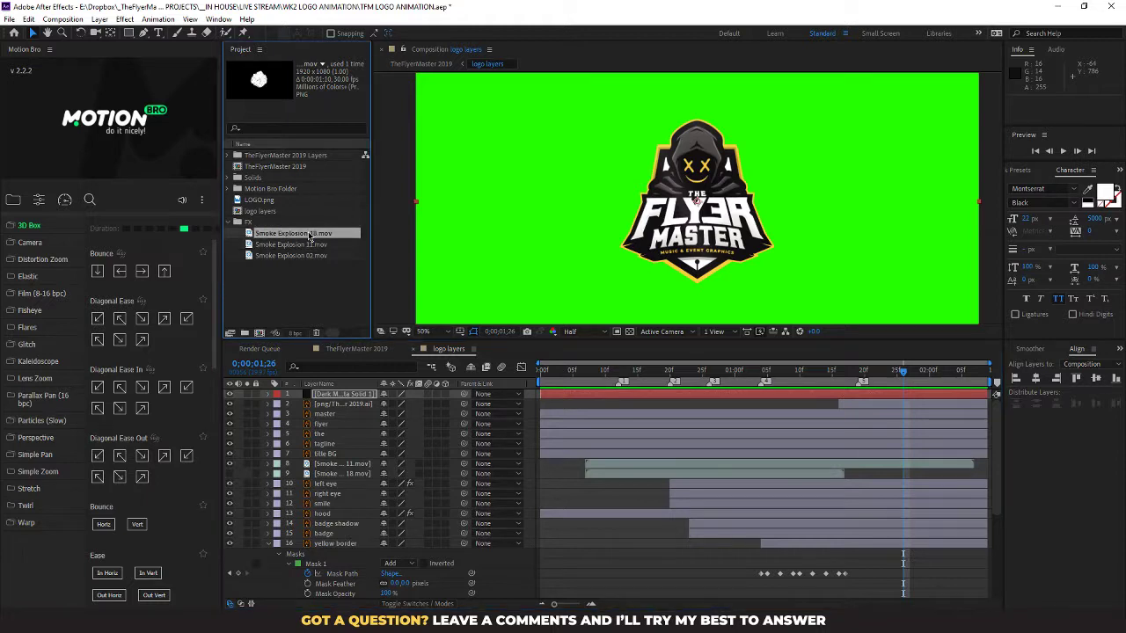
click(293, 256)
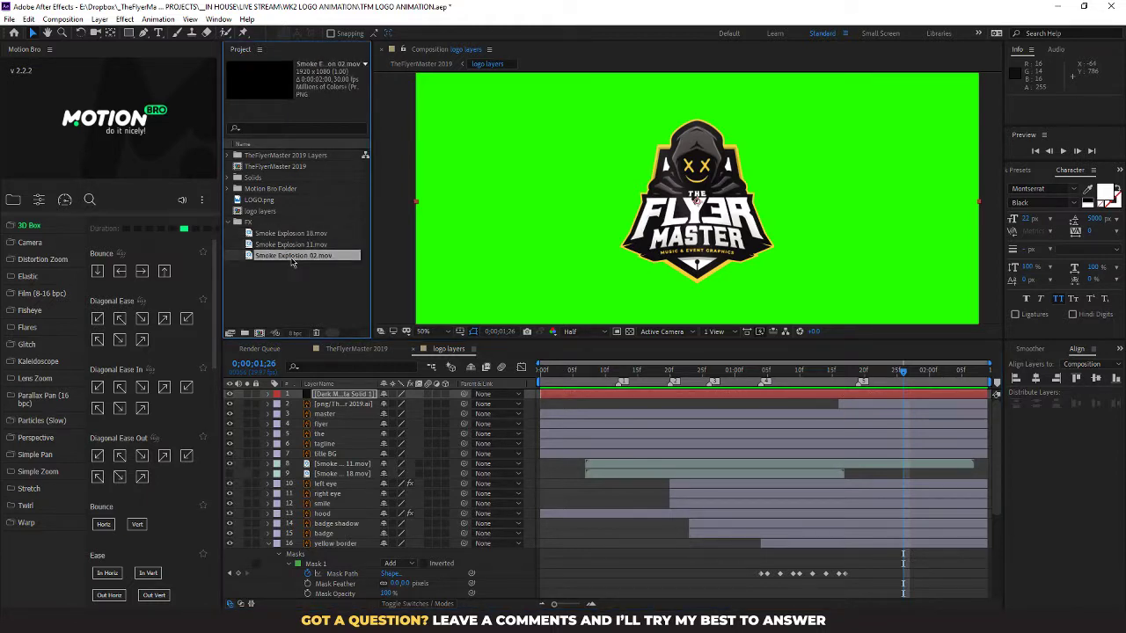
drag(293, 256, 352, 463)
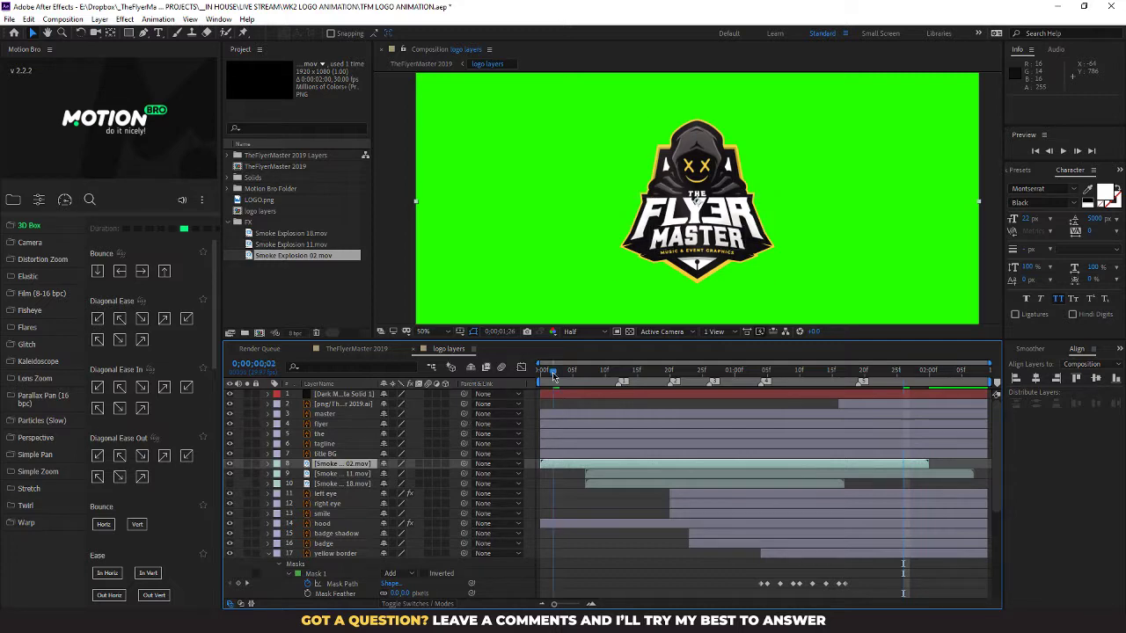
Step: Scale the Smoke Explosion 02 layer to 56% while viewing frame 0;00;00;25, and collapse its properties
drag(552, 372, 702, 360)
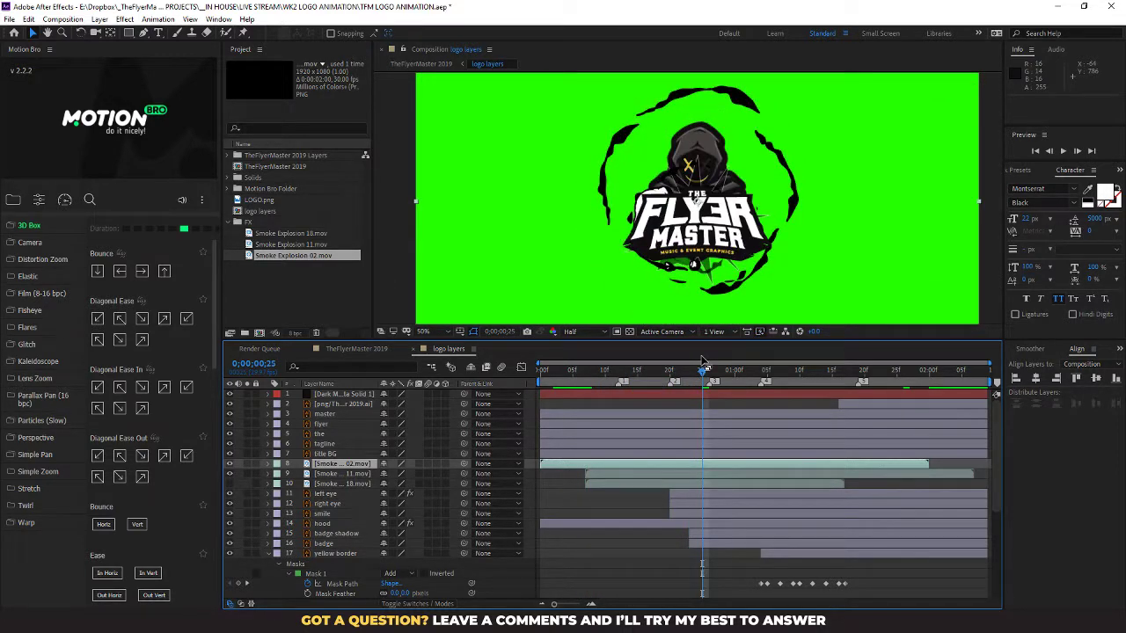
click(229, 483)
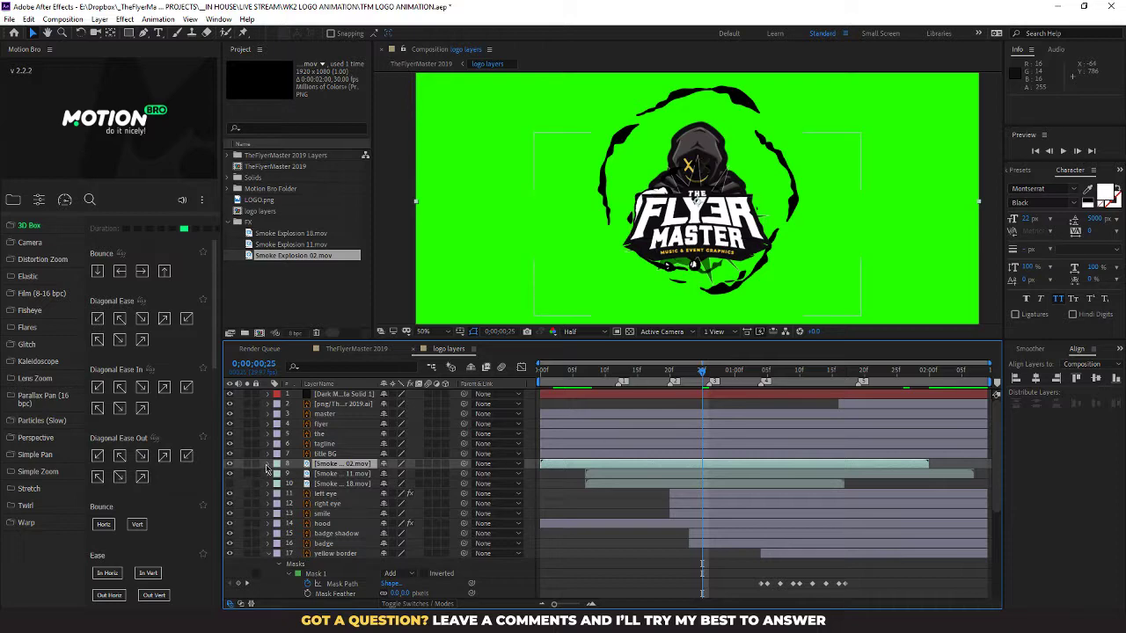
click(268, 463)
click(277, 475)
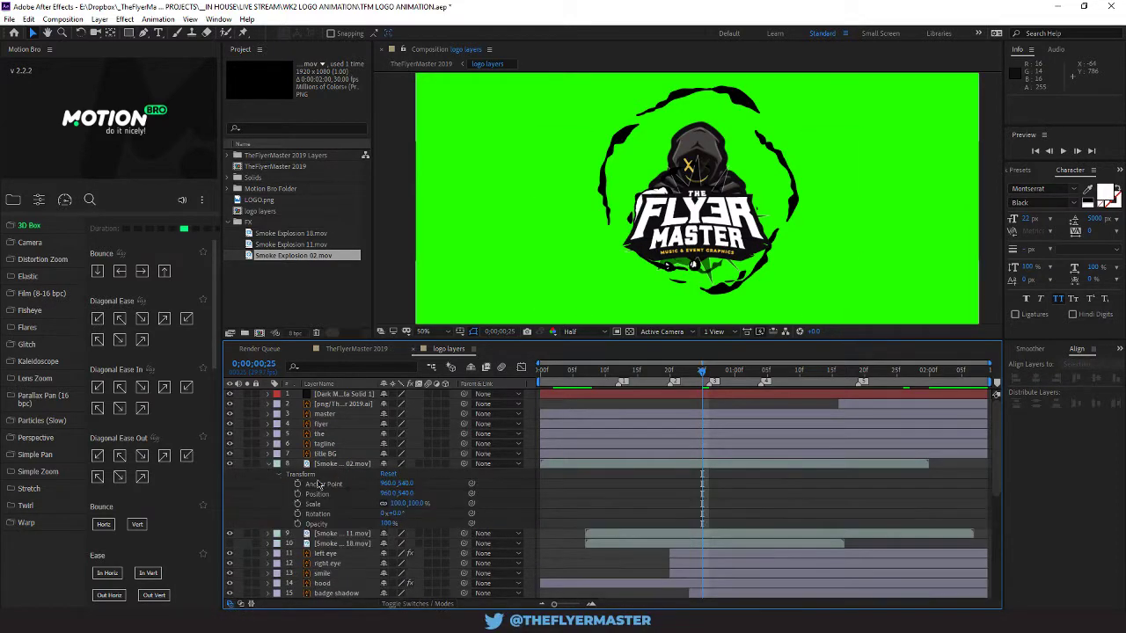
drag(414, 508, 387, 504)
click(607, 463)
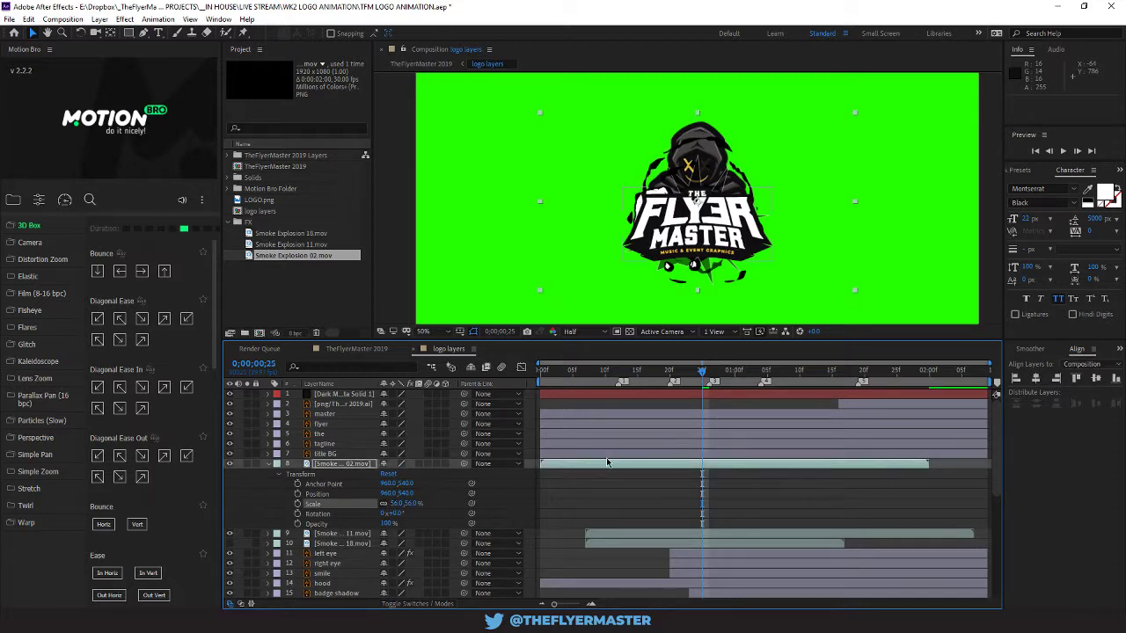
click(268, 467)
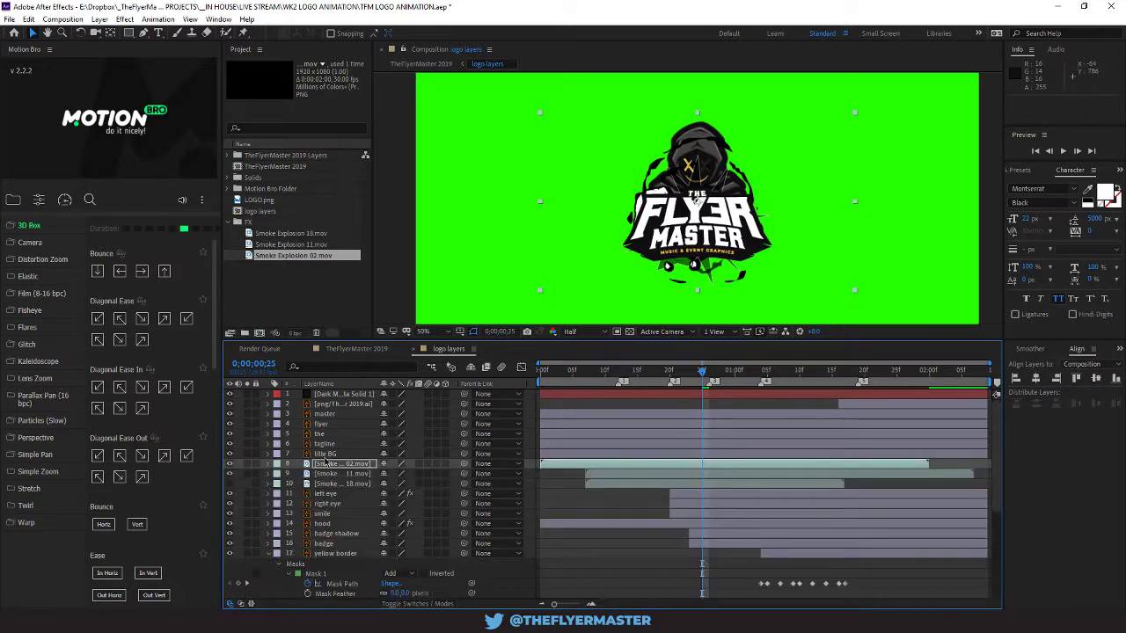
Step: Move the Smoke Explosion 02 layer between badge shadow and badge, and shift its start to 0;00;00;26
drag(327, 469, 350, 545)
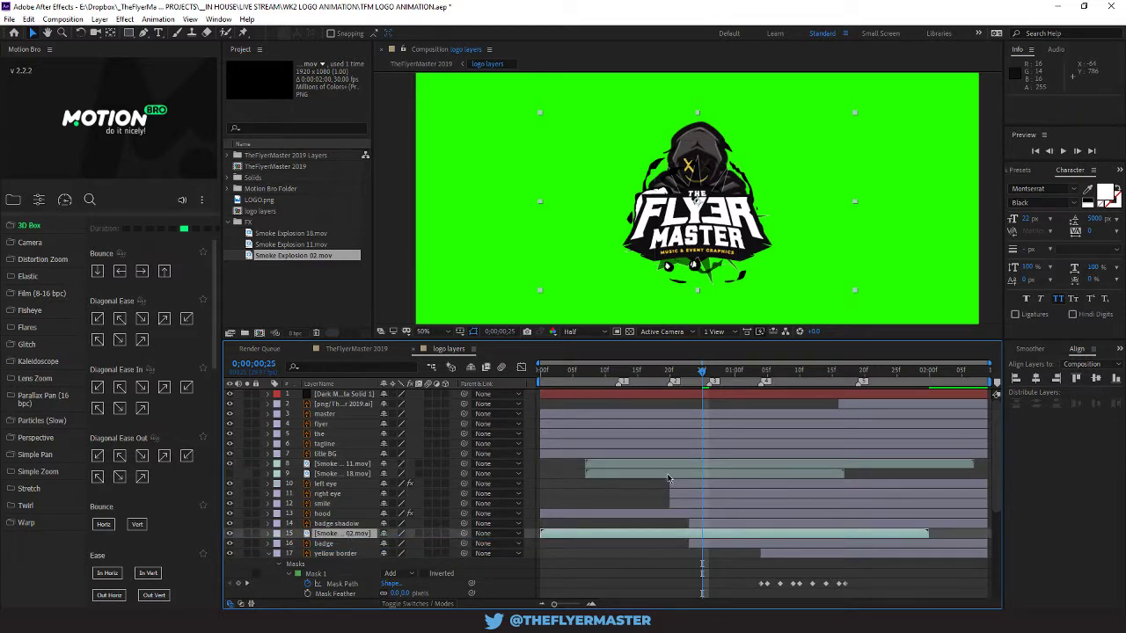
mouse_move(707, 374)
mouse_down()
mouse_move(743, 374)
mouse_move(722, 375)
mouse_up()
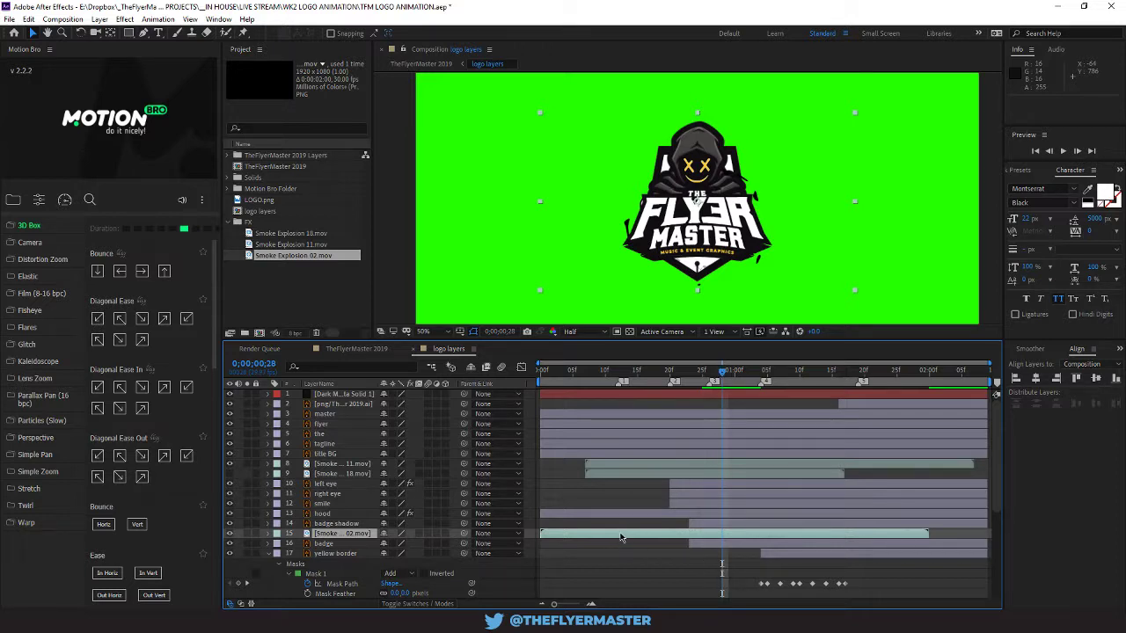
drag(621, 538, 790, 537)
click(710, 372)
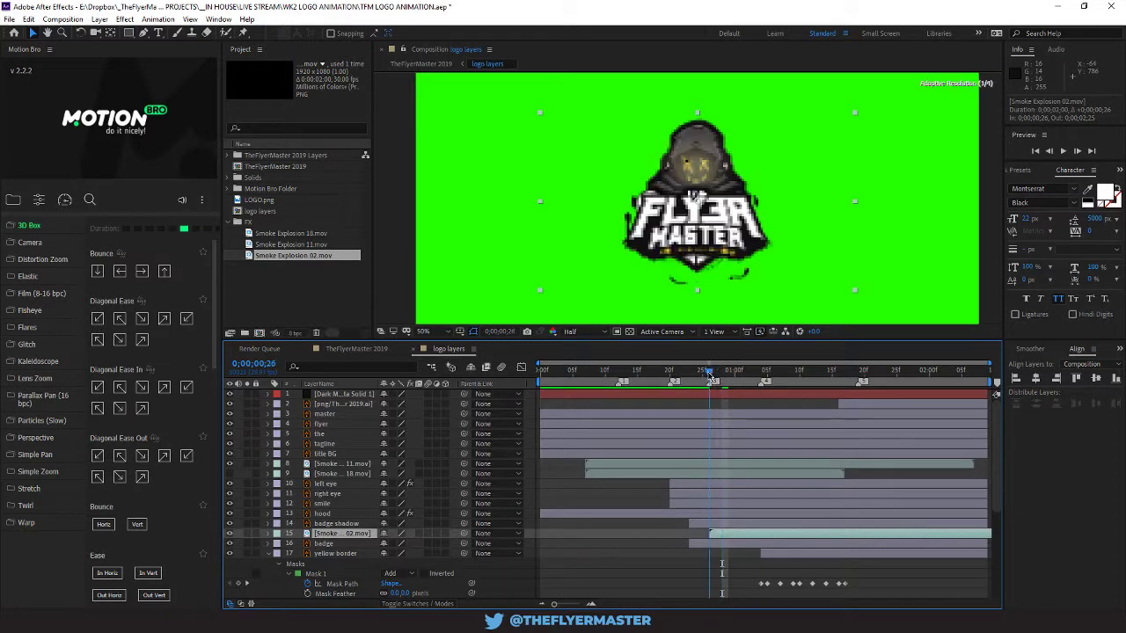
Step: Shift the Smoke Explosion 02 layer earlier so it starts at 0;00;00;11, checking it against the eyes and badge appearing
drag(709, 373, 585, 391)
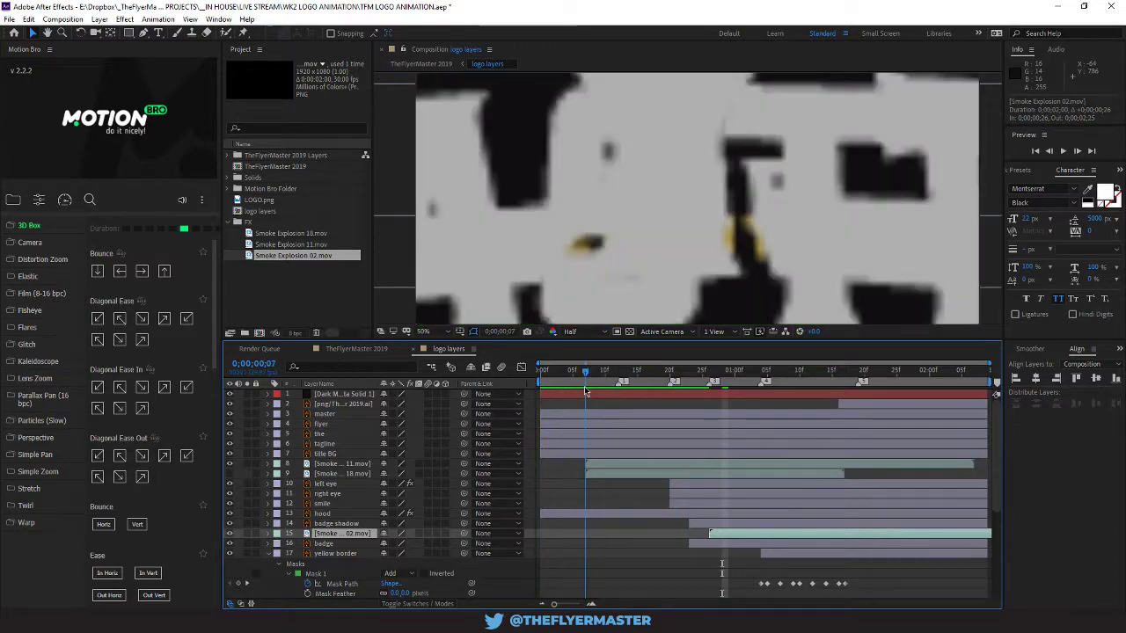
drag(586, 391, 674, 389)
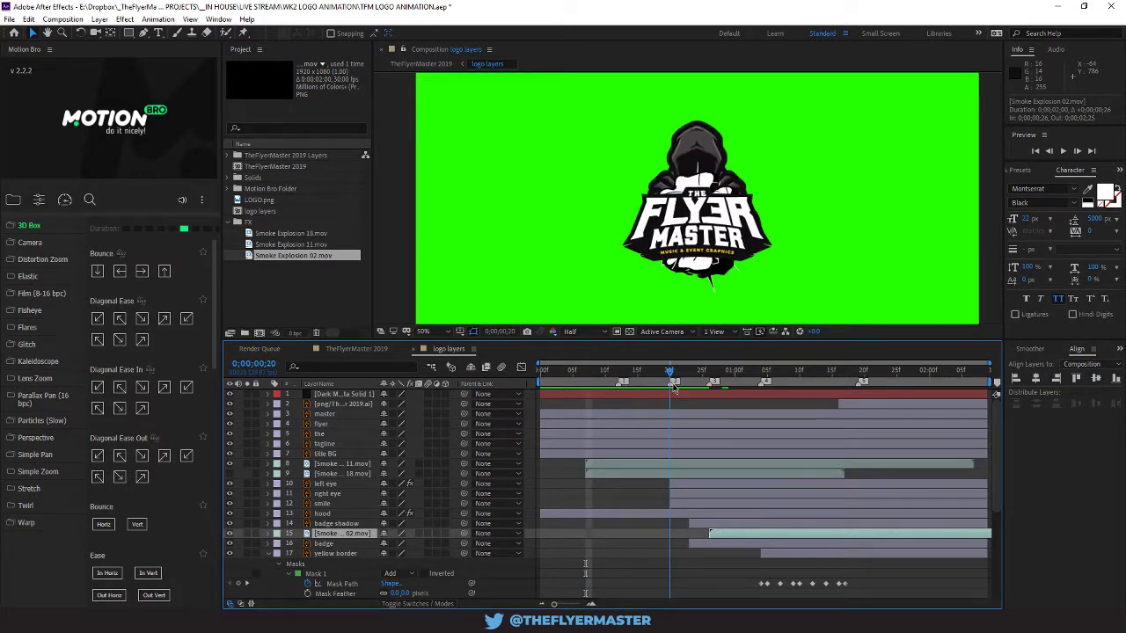
drag(729, 537, 678, 538)
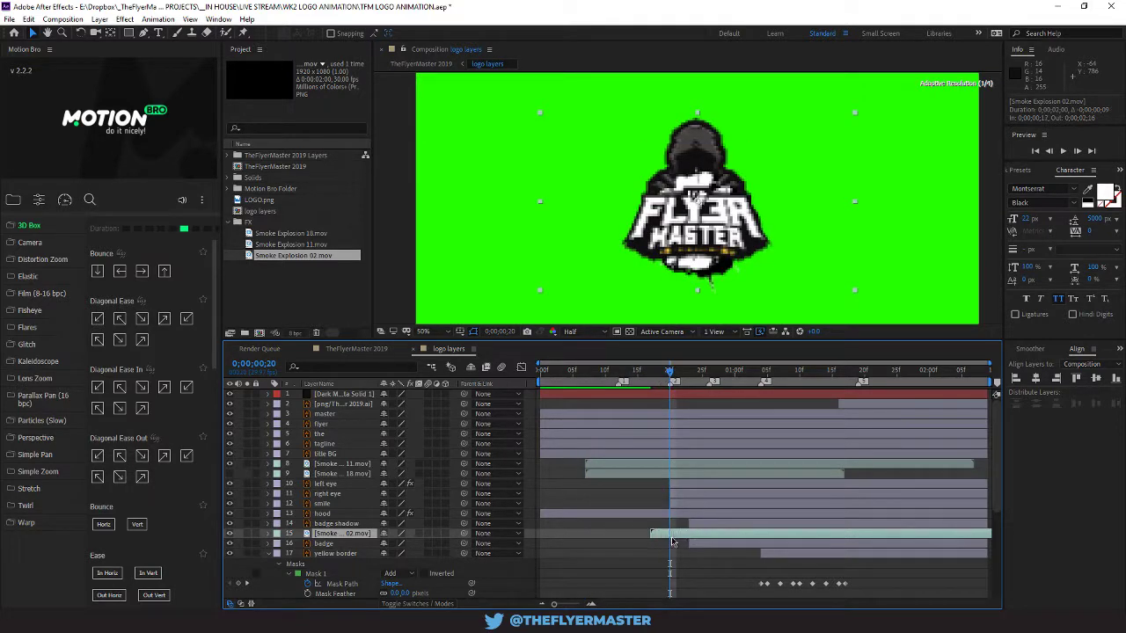
mouse_move(672, 376)
mouse_down()
mouse_move(655, 378)
mouse_move(689, 378)
mouse_up()
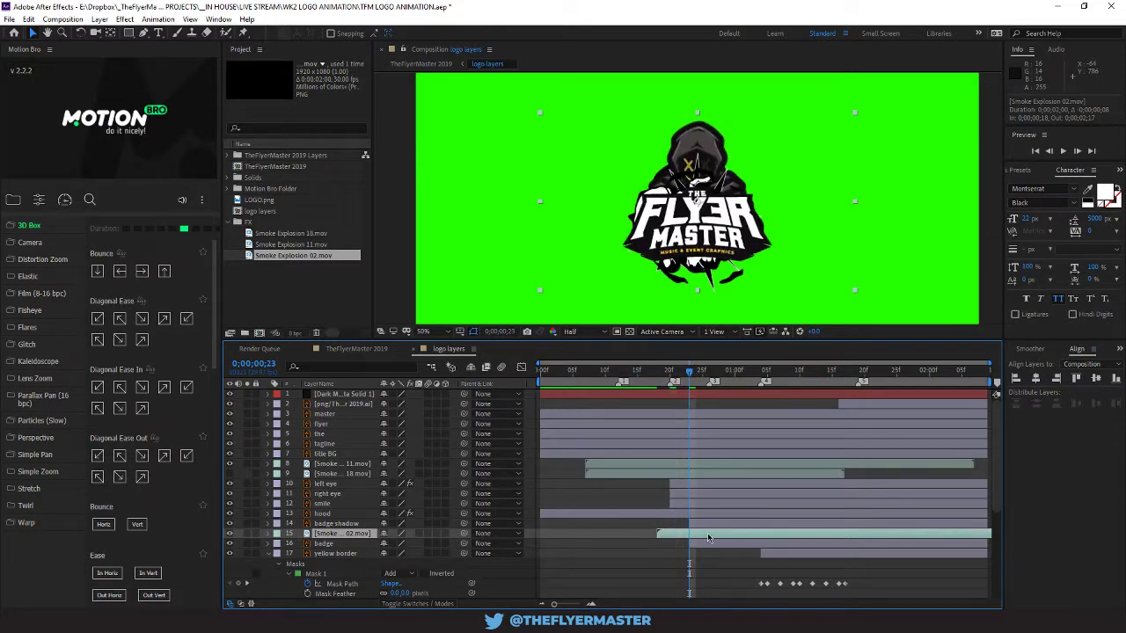
drag(708, 537, 663, 540)
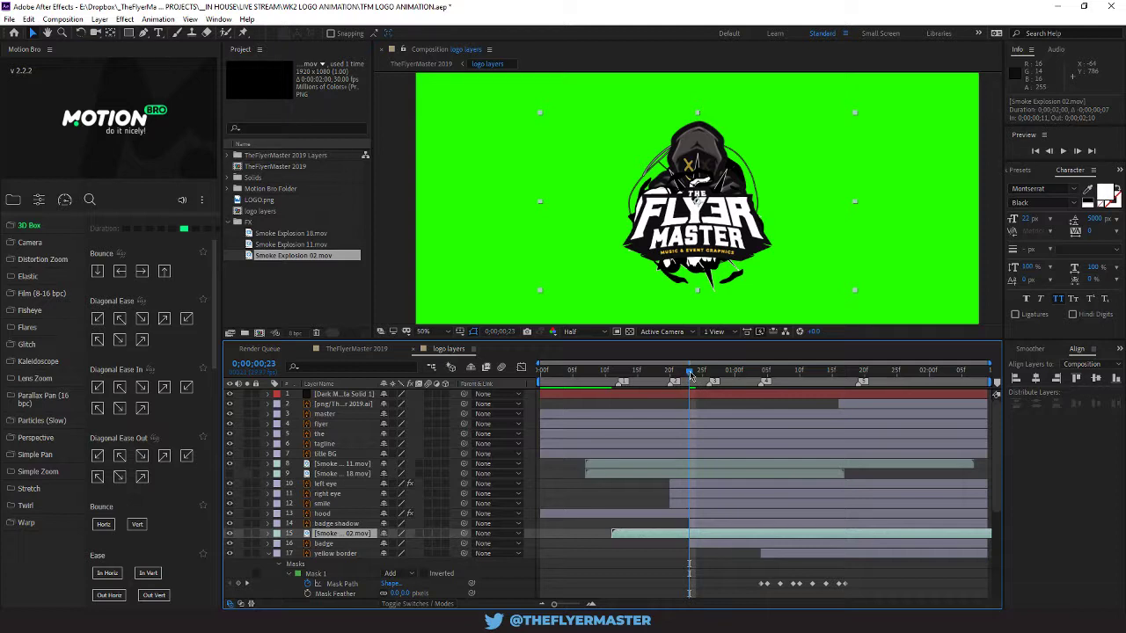
mouse_move(691, 376)
mouse_down()
mouse_move(715, 376)
mouse_move(672, 376)
mouse_up()
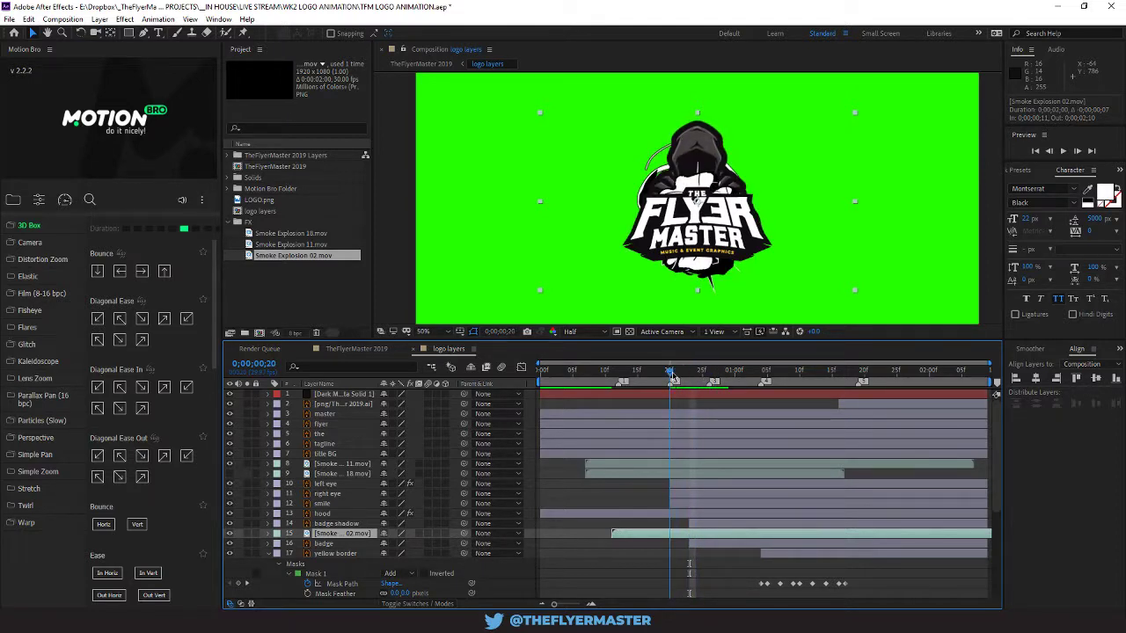
Step: Shift the Smoke Explosion 11 layer earlier to start at about 0;00;00;01 and play the animation from the beginning
click(680, 467)
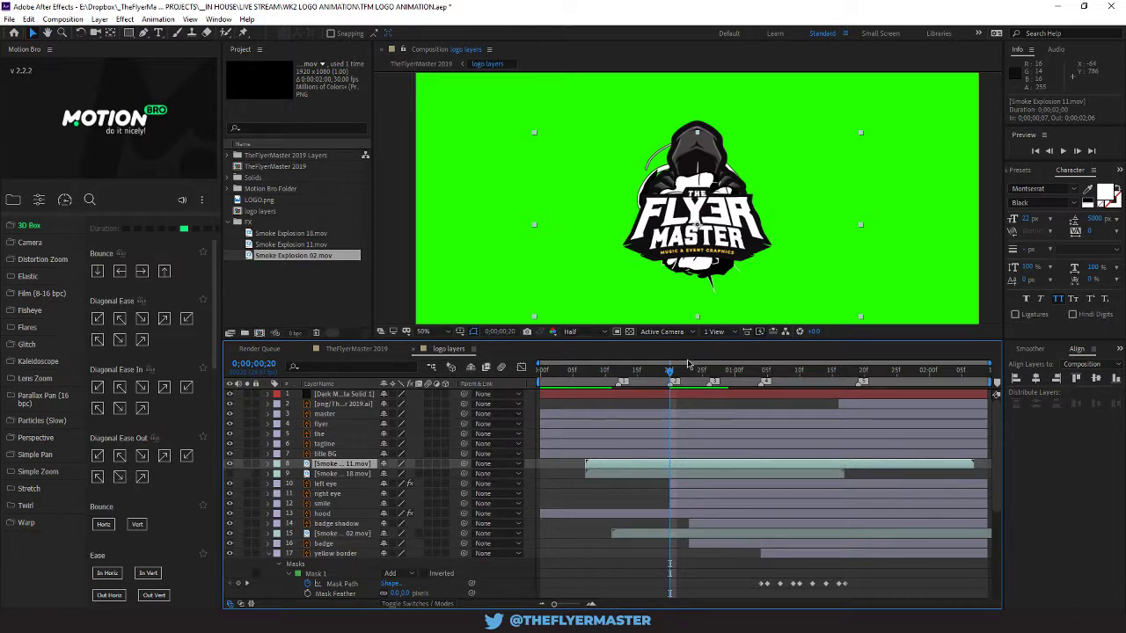
drag(680, 467, 643, 469)
drag(668, 381, 540, 370)
key(space)
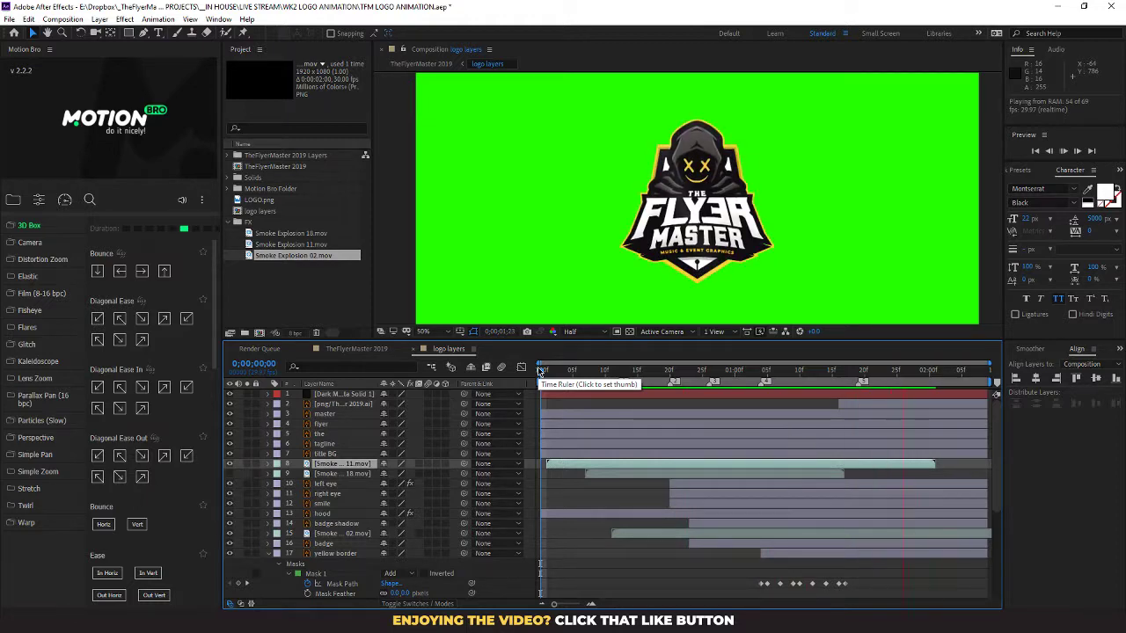
key(space)
Step: Scrub through the eye, badge and yellow border reveals to examine the smoke timing, and replay the animation from the start
drag(563, 380, 723, 410)
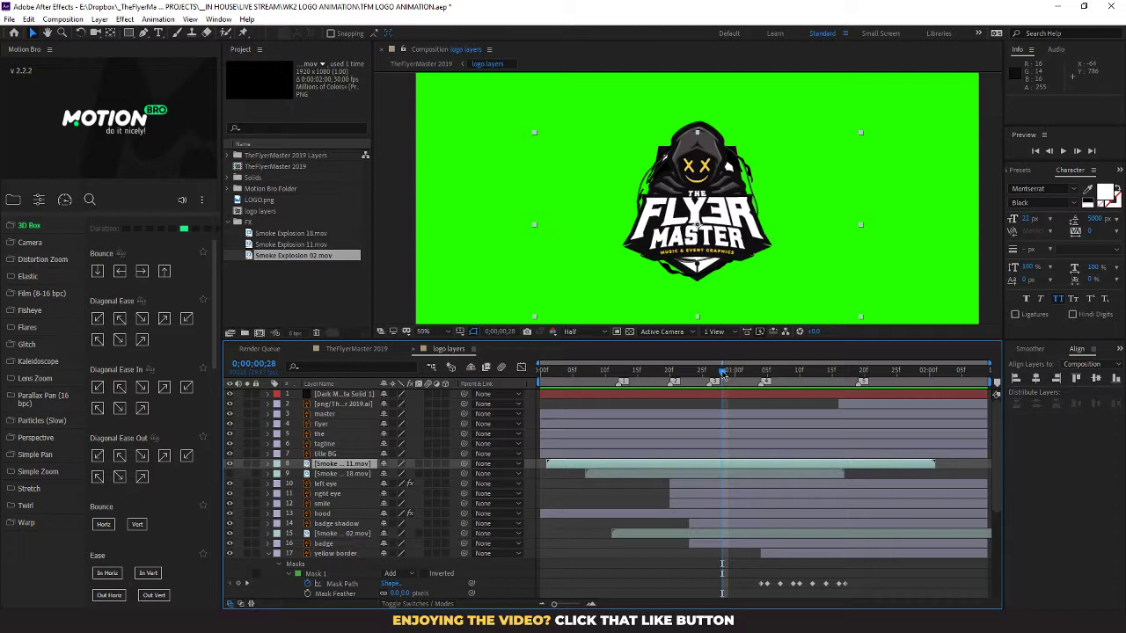
drag(723, 376, 703, 391)
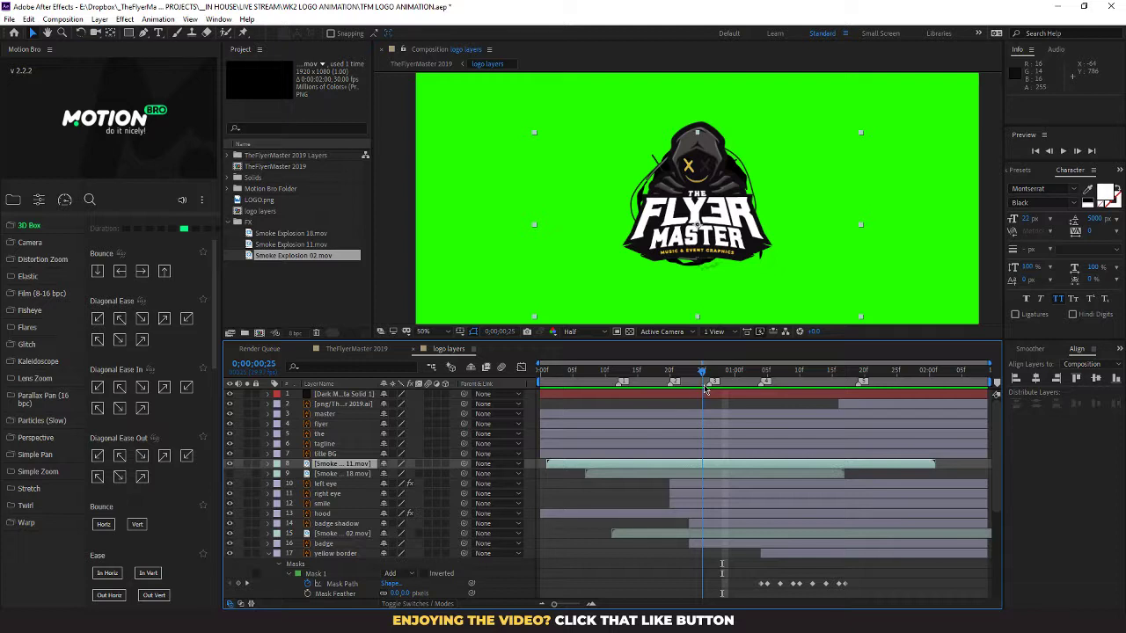
drag(704, 390, 788, 392)
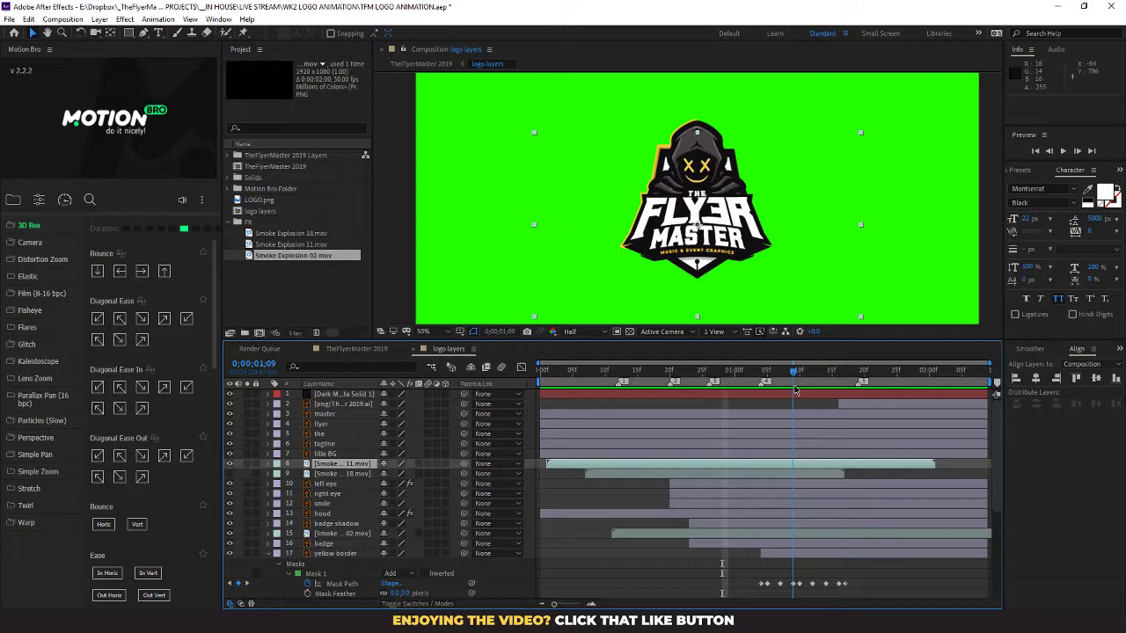
drag(794, 389, 702, 400)
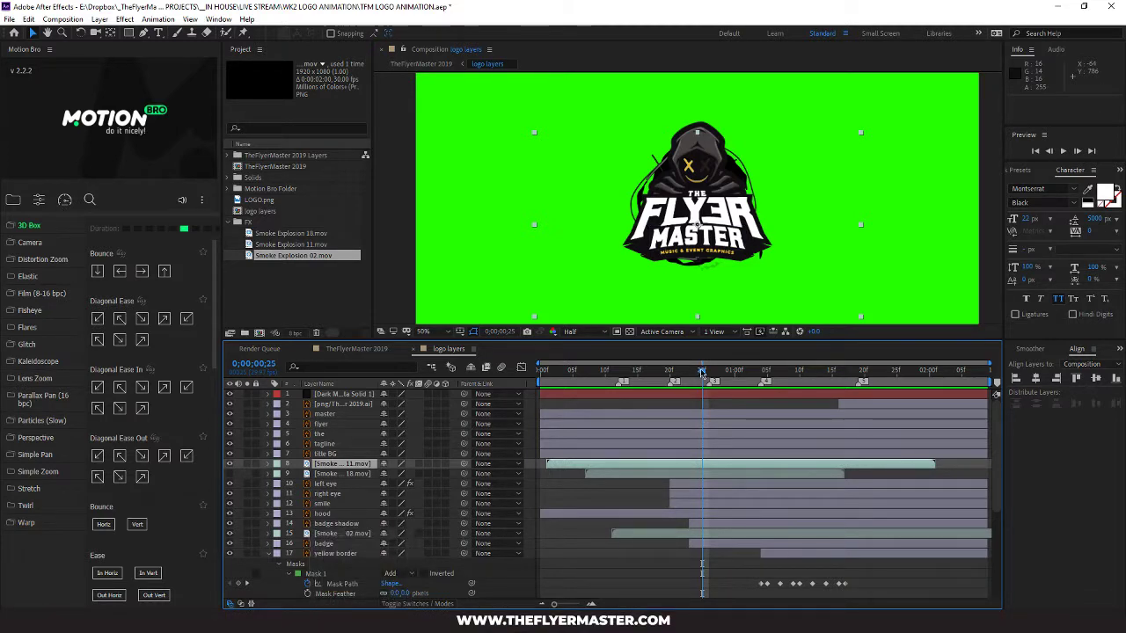
drag(702, 373, 676, 378)
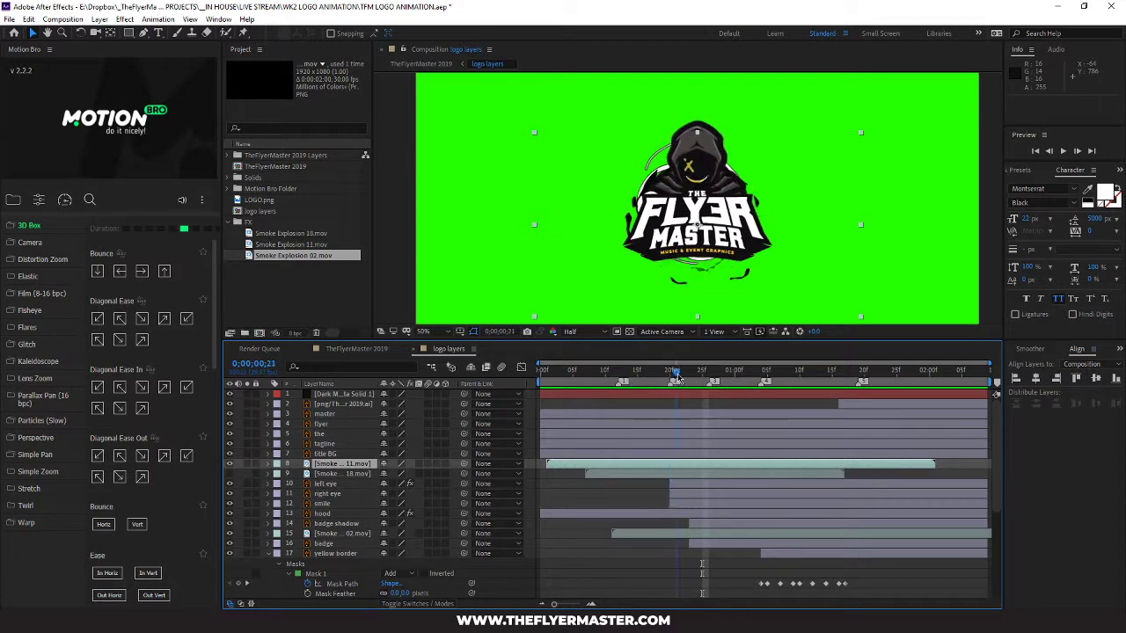
key(space)
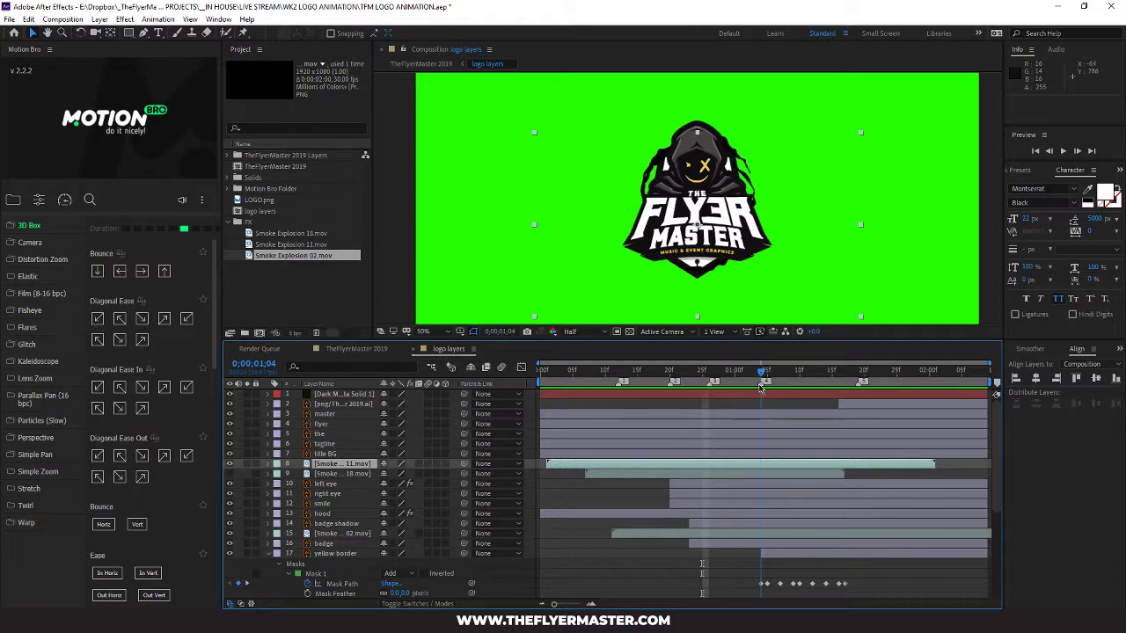
drag(761, 389, 713, 385)
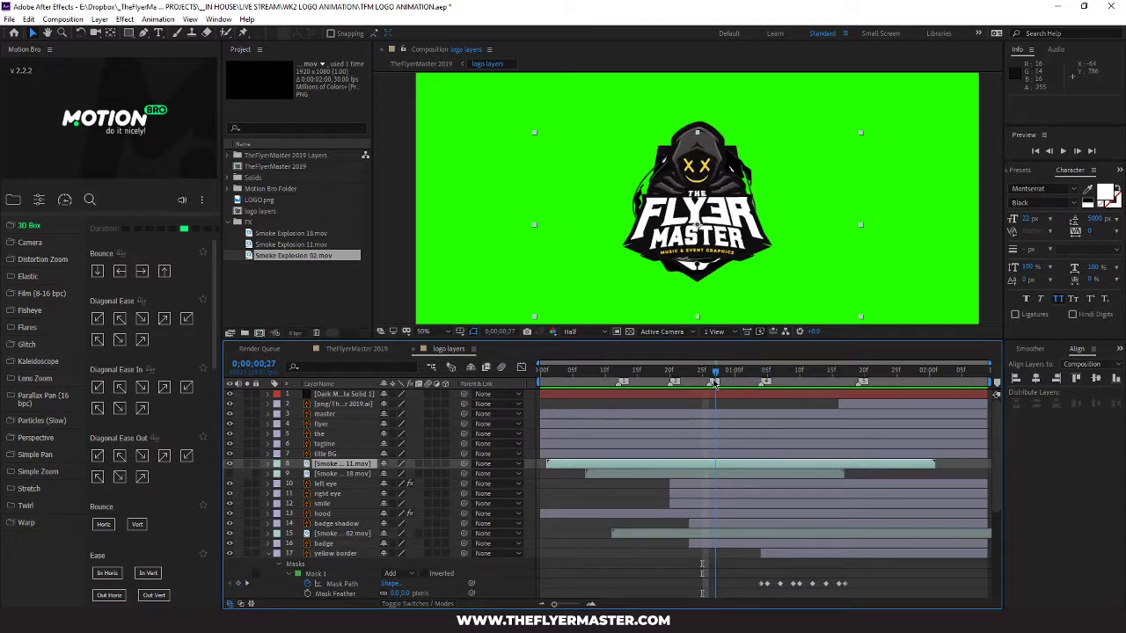
drag(720, 388, 543, 368)
key(space)
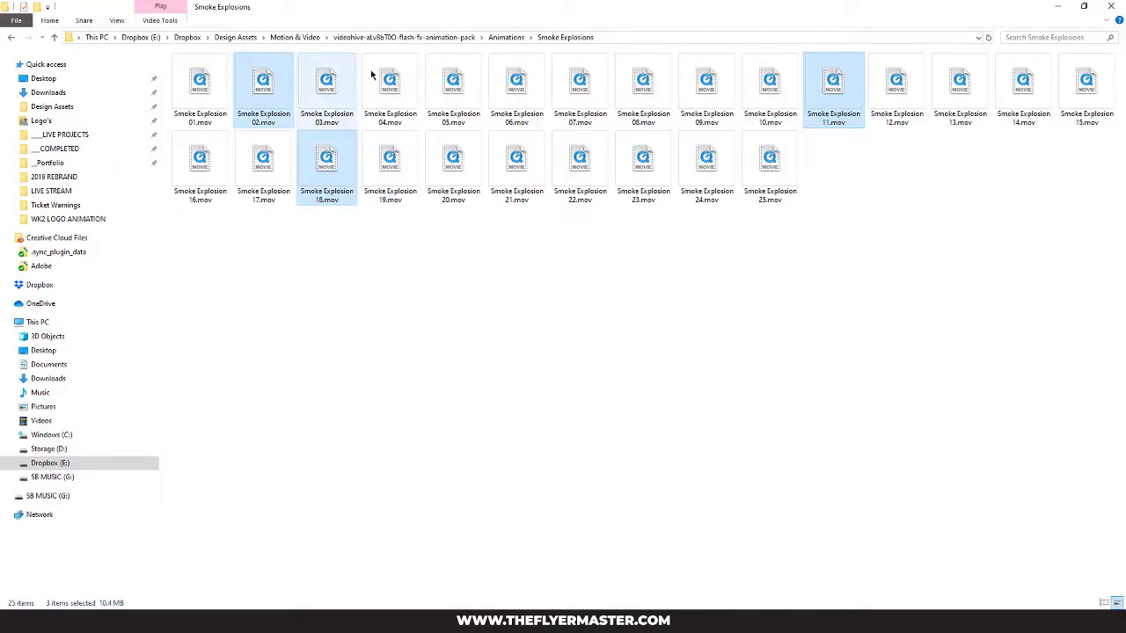
Step: Look through the flash-fx-animation-pack's LowRes folder and find the CS6 source project in the Original Project folder
click(404, 38)
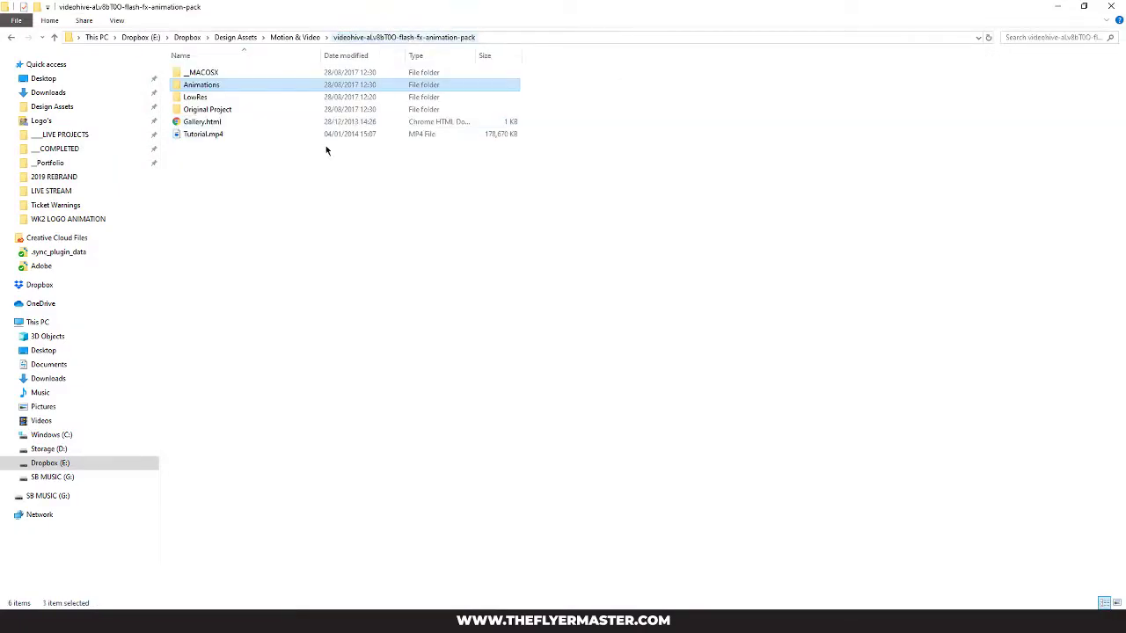
double_click(201, 98)
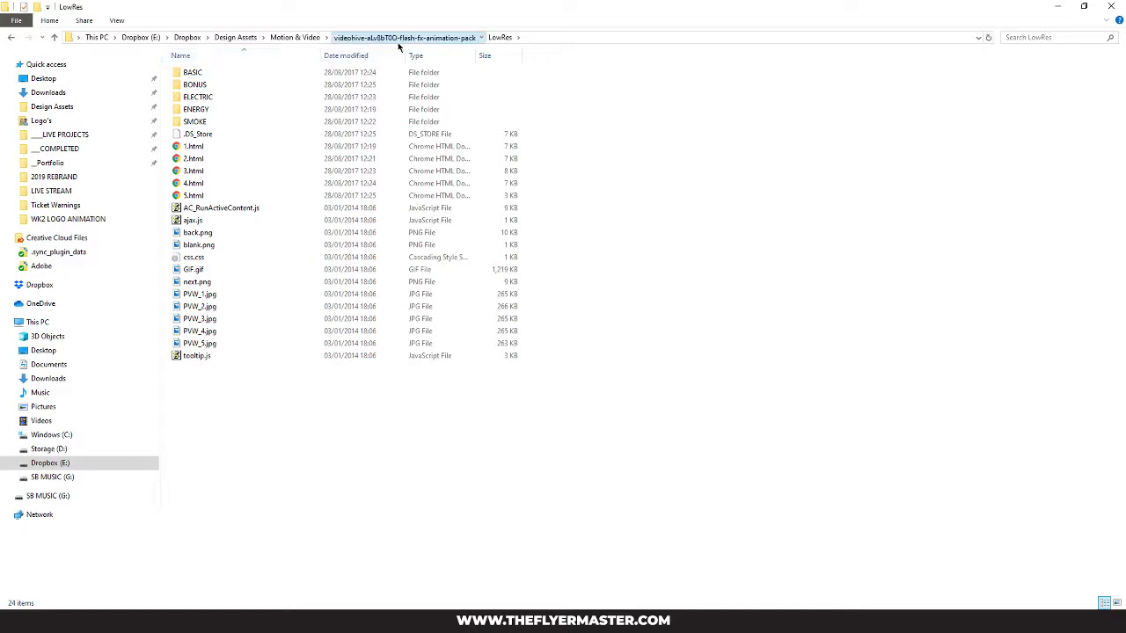
click(398, 39)
double_click(226, 110)
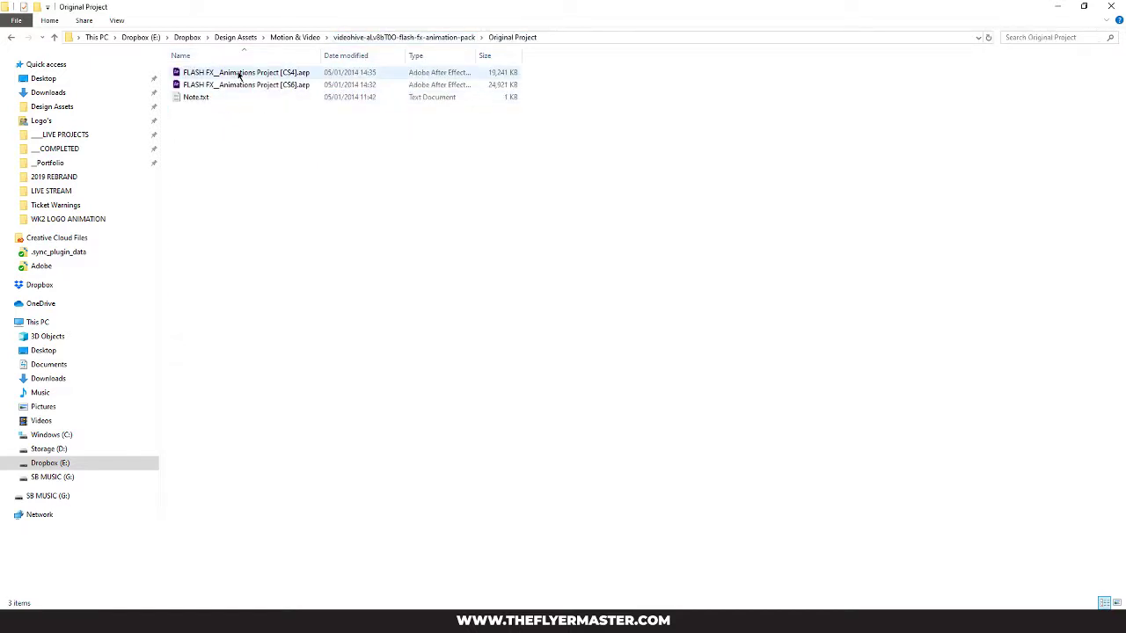
click(241, 88)
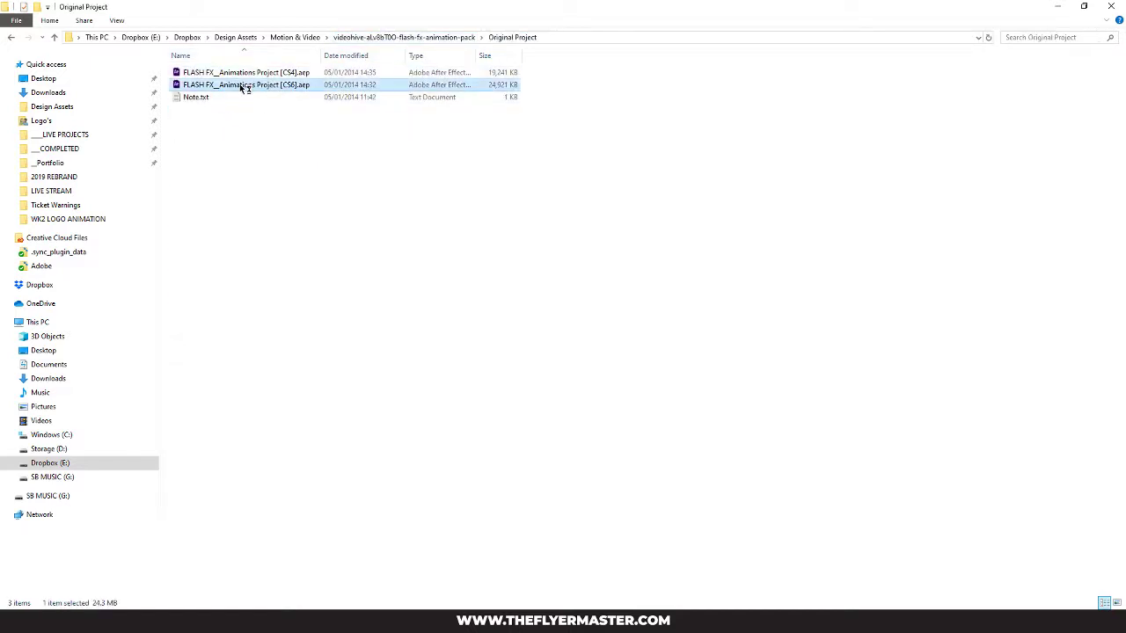
Step: Open FLASH FX__Animations Project [CS6].aep, saving the TFM LOGO ANIMATION project and accepting the version conversion and missing font and effect warnings
double_click(243, 88)
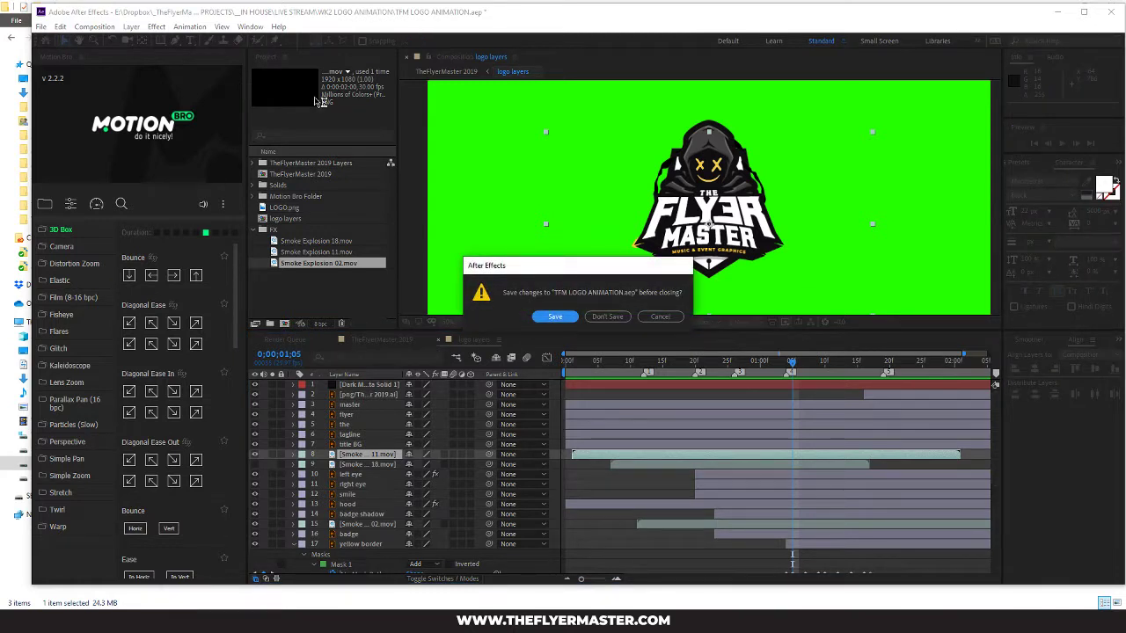
click(548, 314)
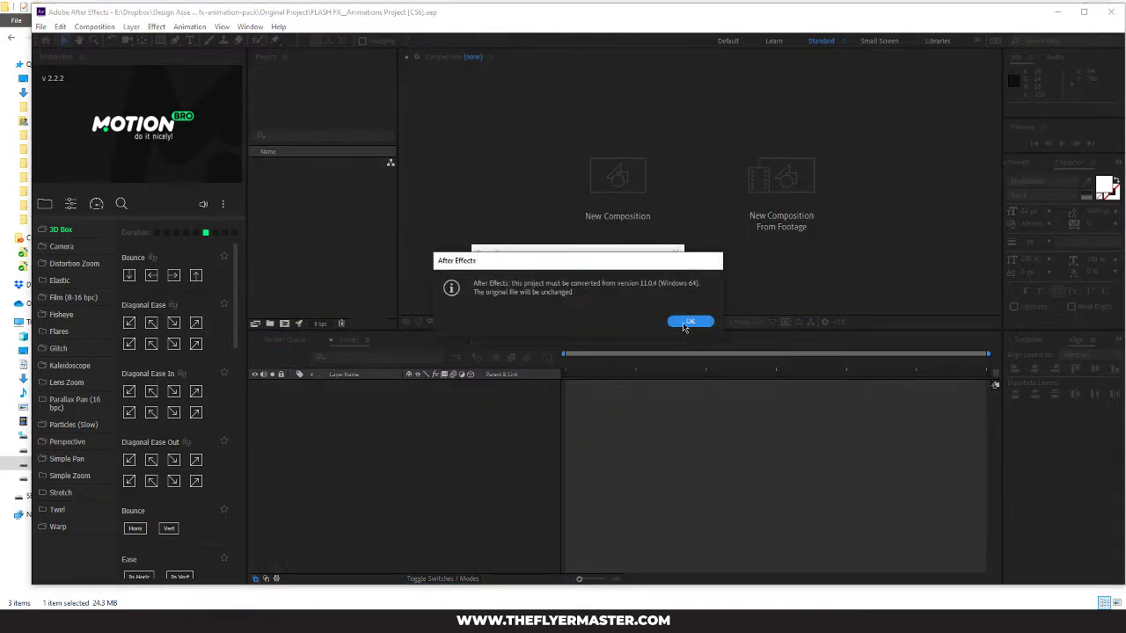
click(690, 322)
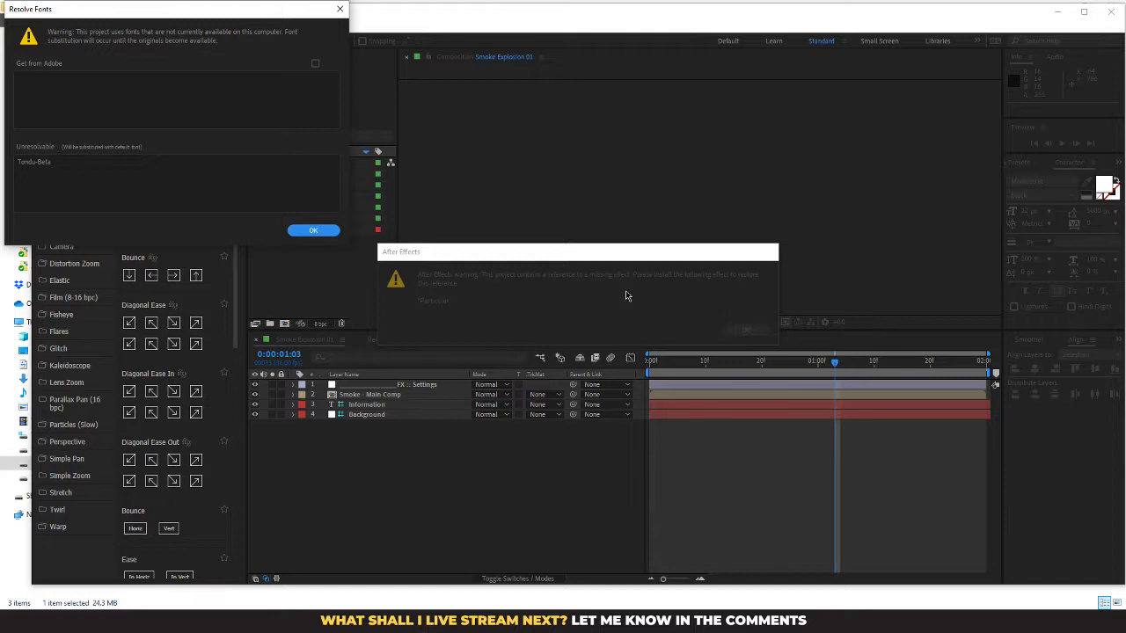
click(310, 231)
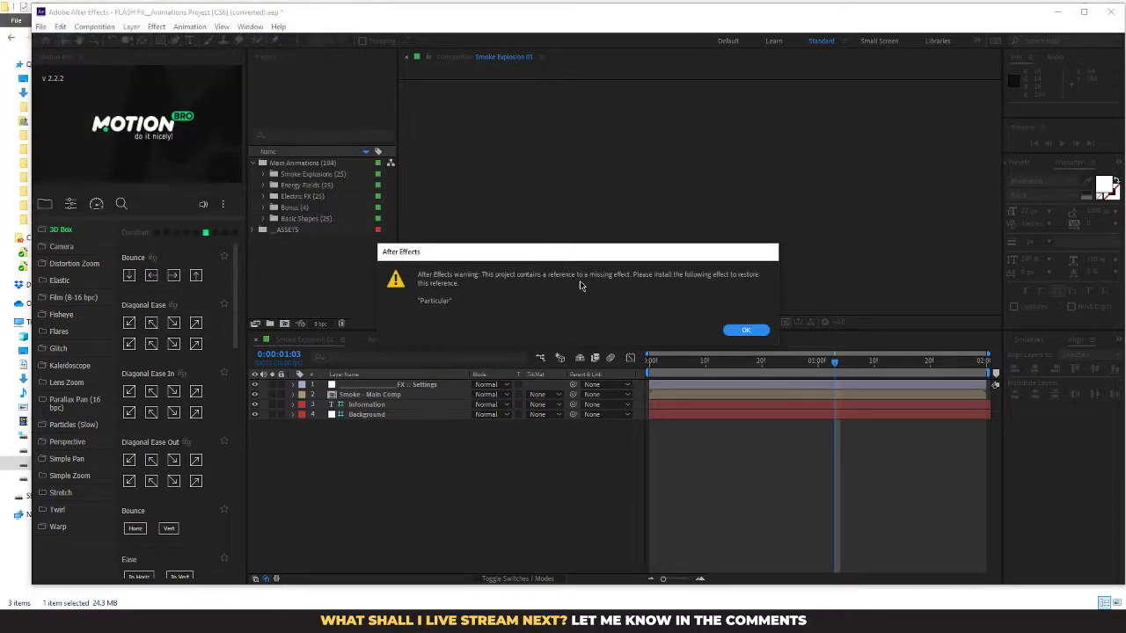
click(741, 330)
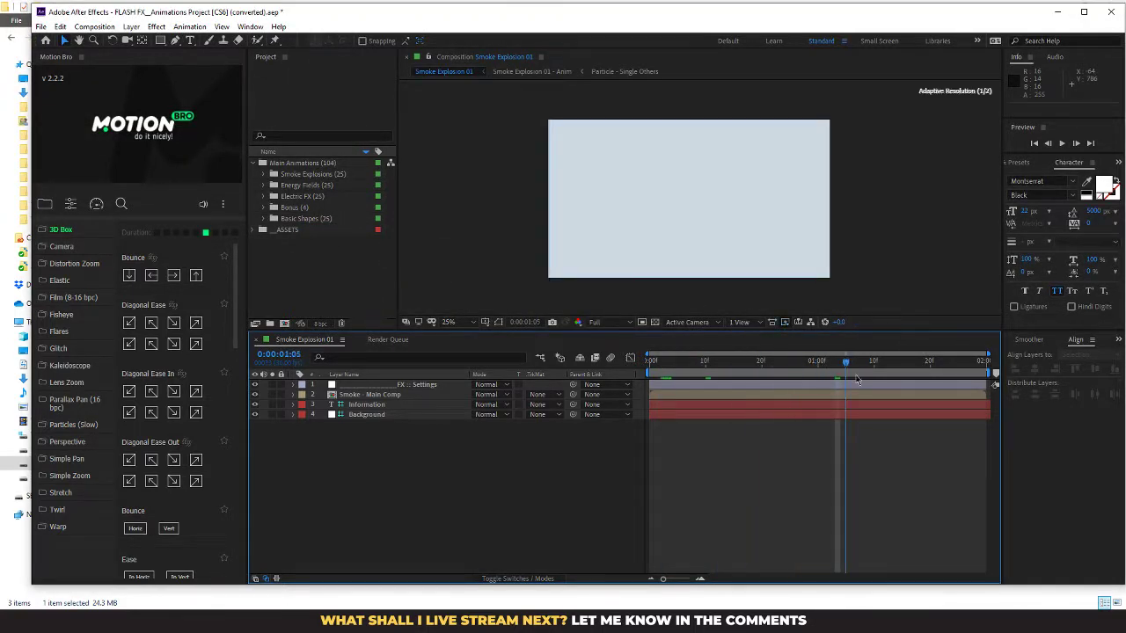
Step: Preview the Smoke Explosion 01 composition, and open and play Electric FX 24 from the Electric FX folder
key(space)
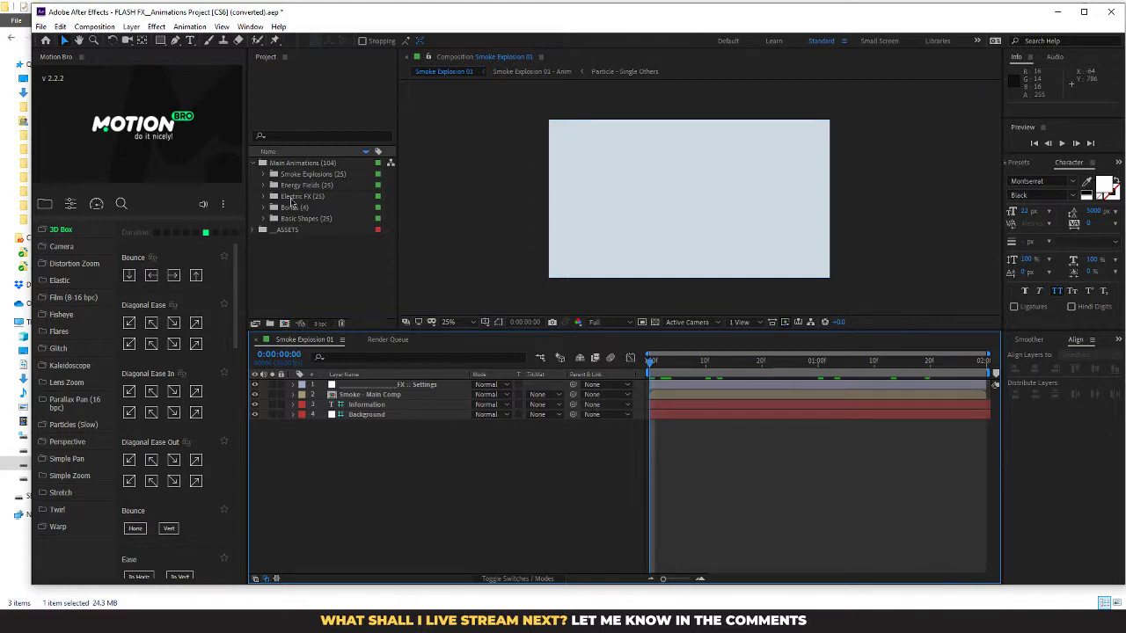
click(271, 197)
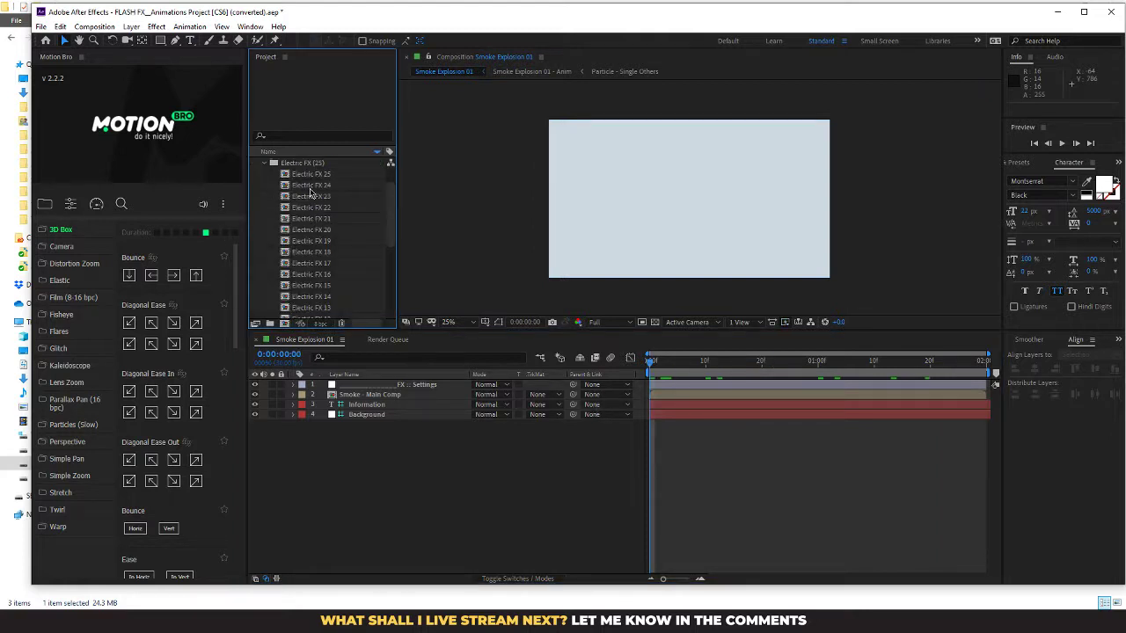
double_click(310, 185)
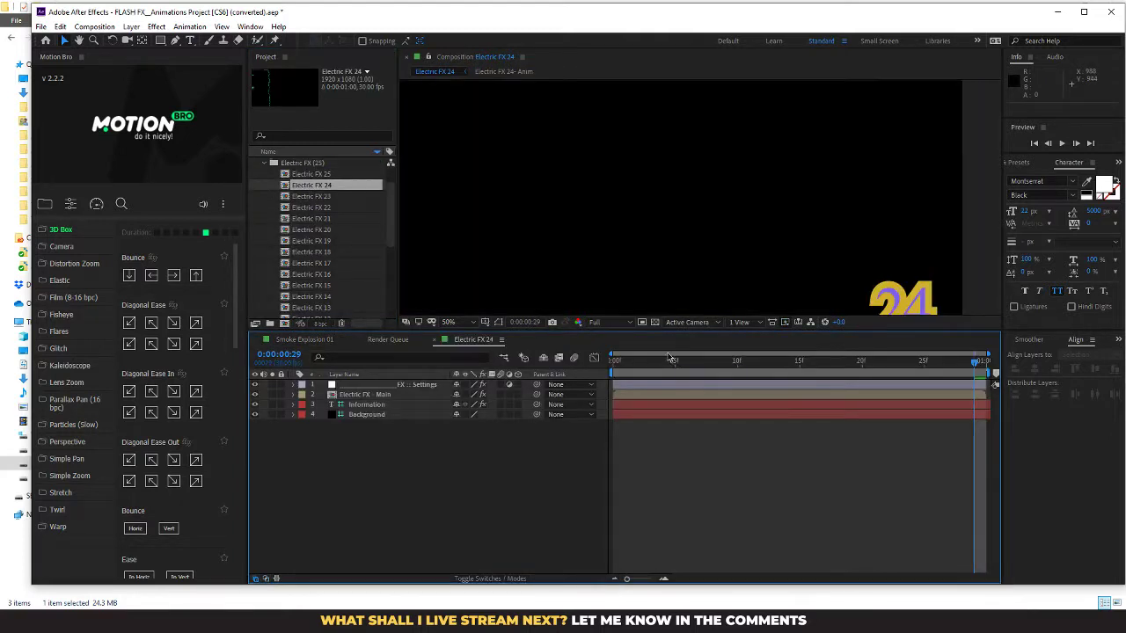
key(space)
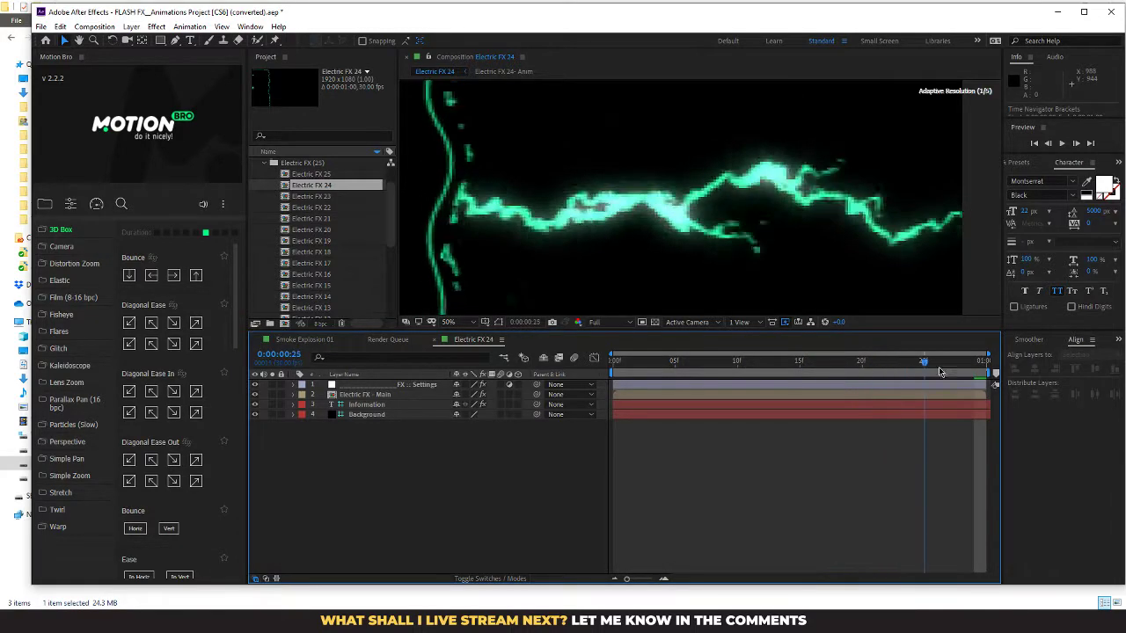
key(space)
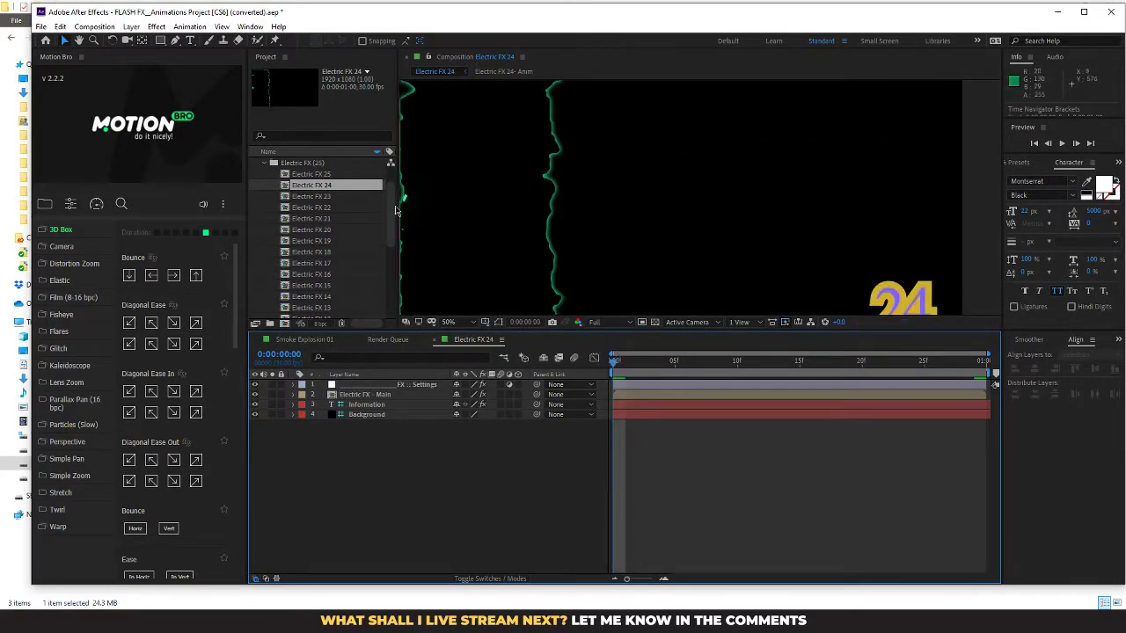
Step: Open the Electric FX - Main precomposition inside Electric FX 24 and examine its FX layer
click(294, 395)
double_click(365, 395)
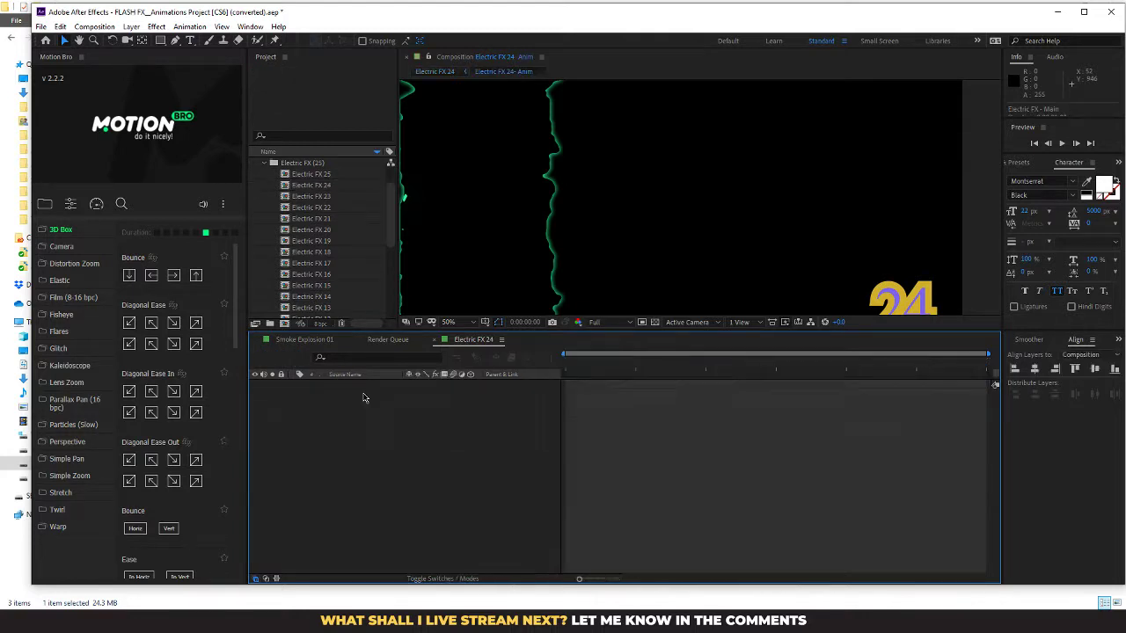
click(301, 385)
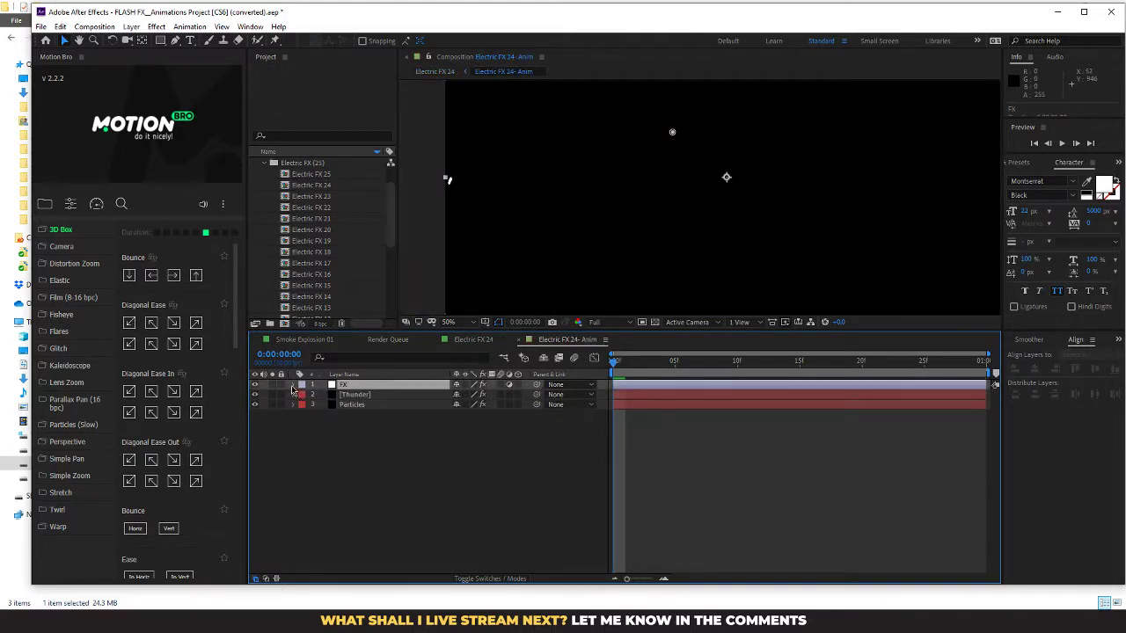
click(294, 385)
click(293, 385)
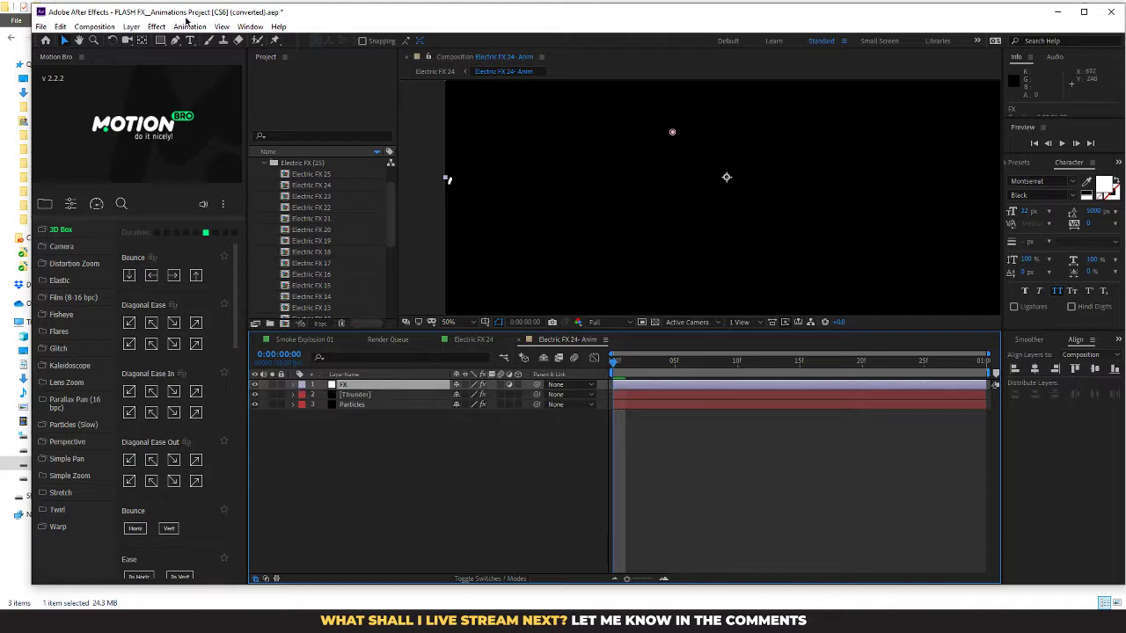
Step: Begin opening another project, closing the converted Flash FX project without saving it
click(41, 27)
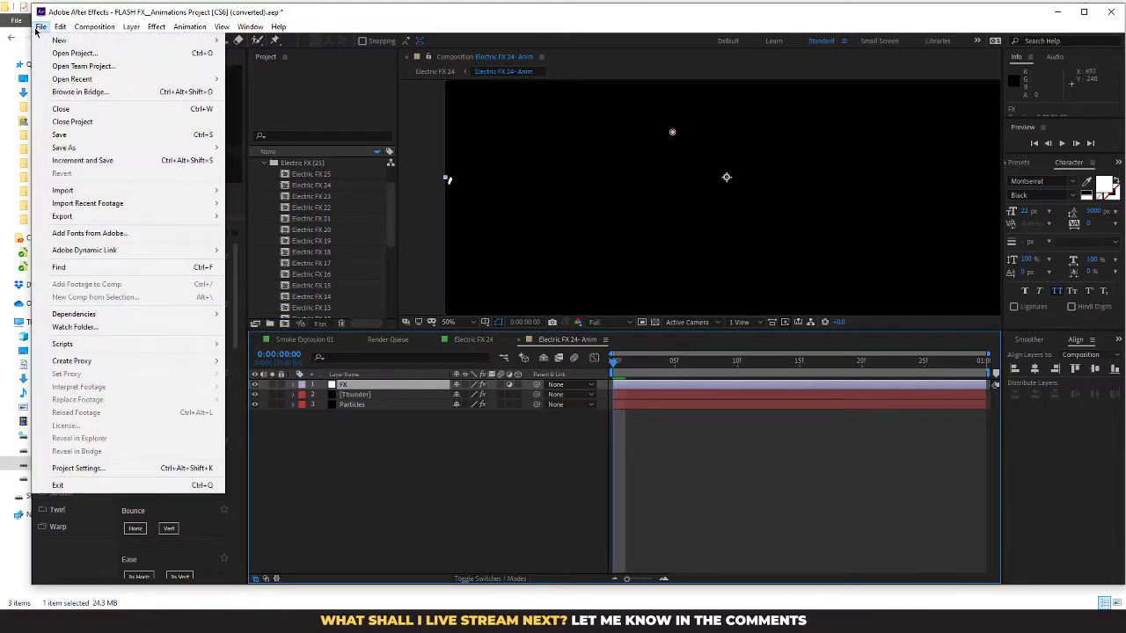
click(87, 54)
click(628, 319)
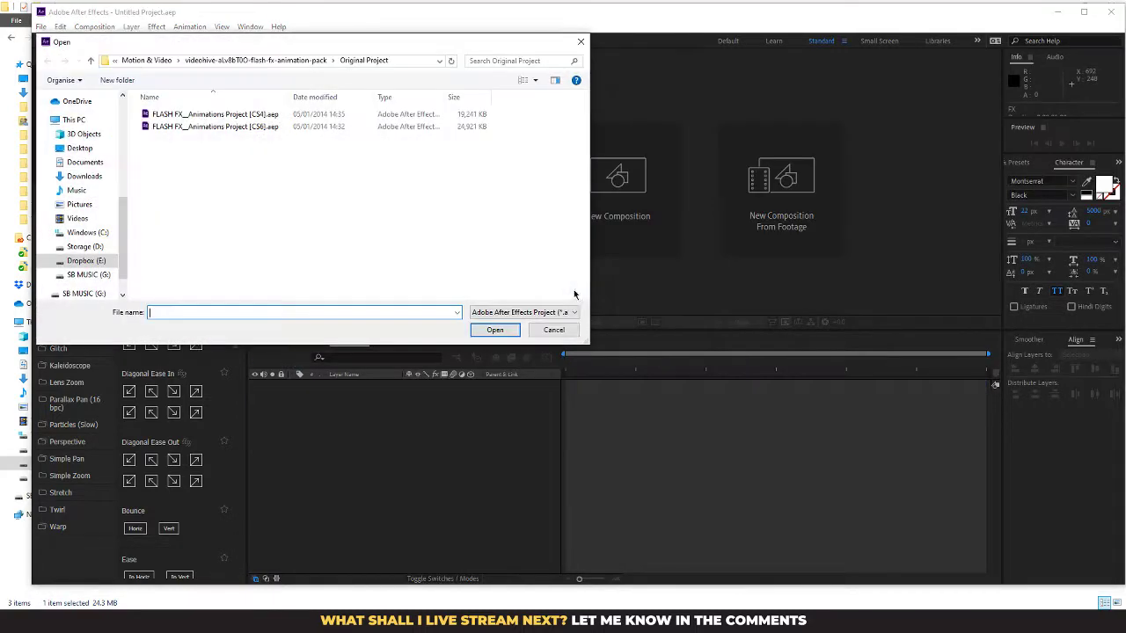
Step: Reopen TFM LOGO ANIMATION.aep from the WK2 LOGO ANIMATION folder under __IN HOUSE and LIVE STREAM
click(146, 60)
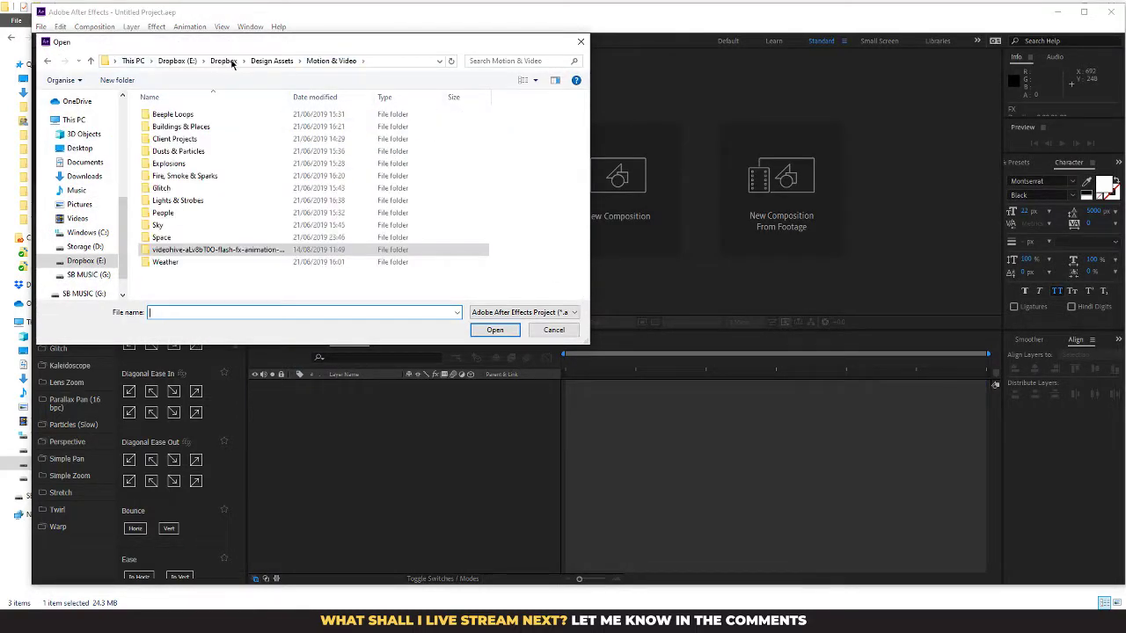
click(224, 61)
double_click(213, 133)
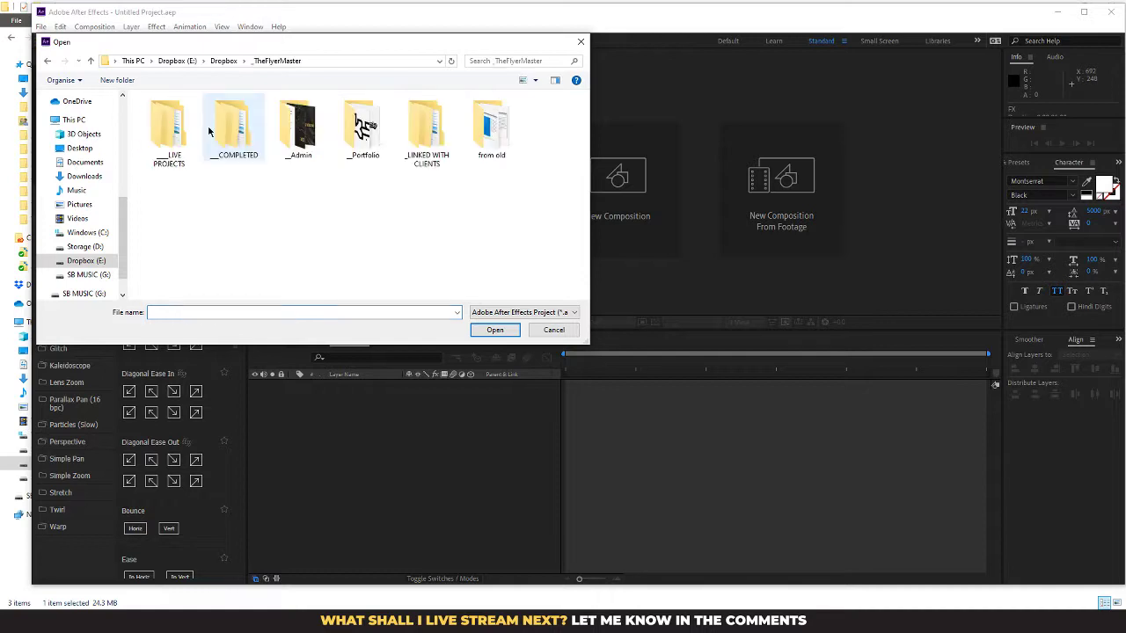
double_click(192, 130)
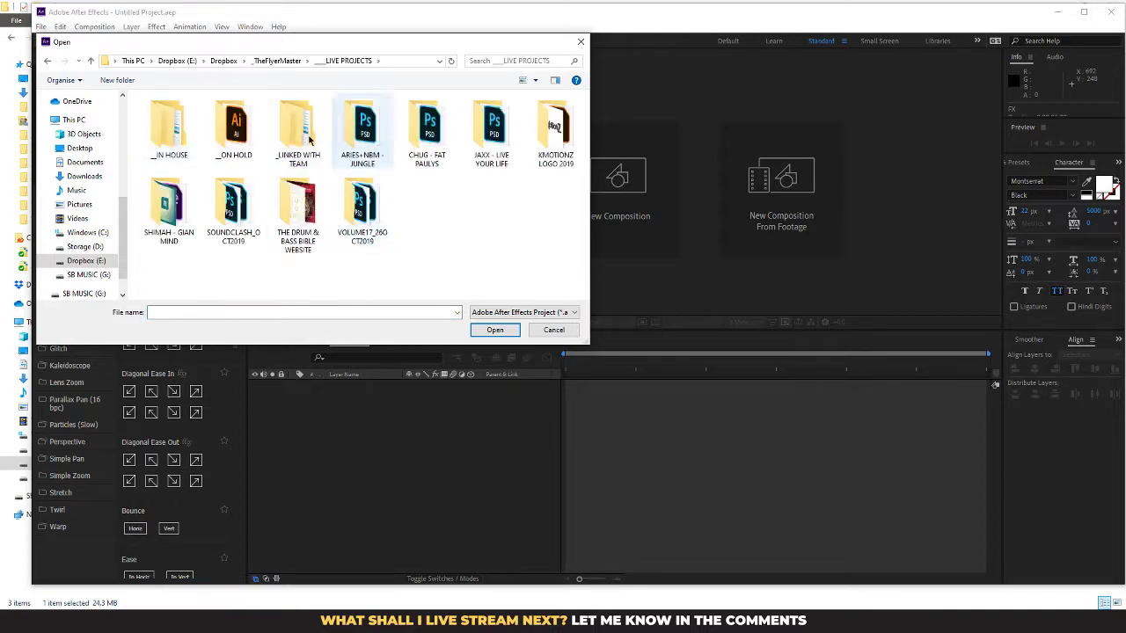
double_click(150, 148)
double_click(180, 151)
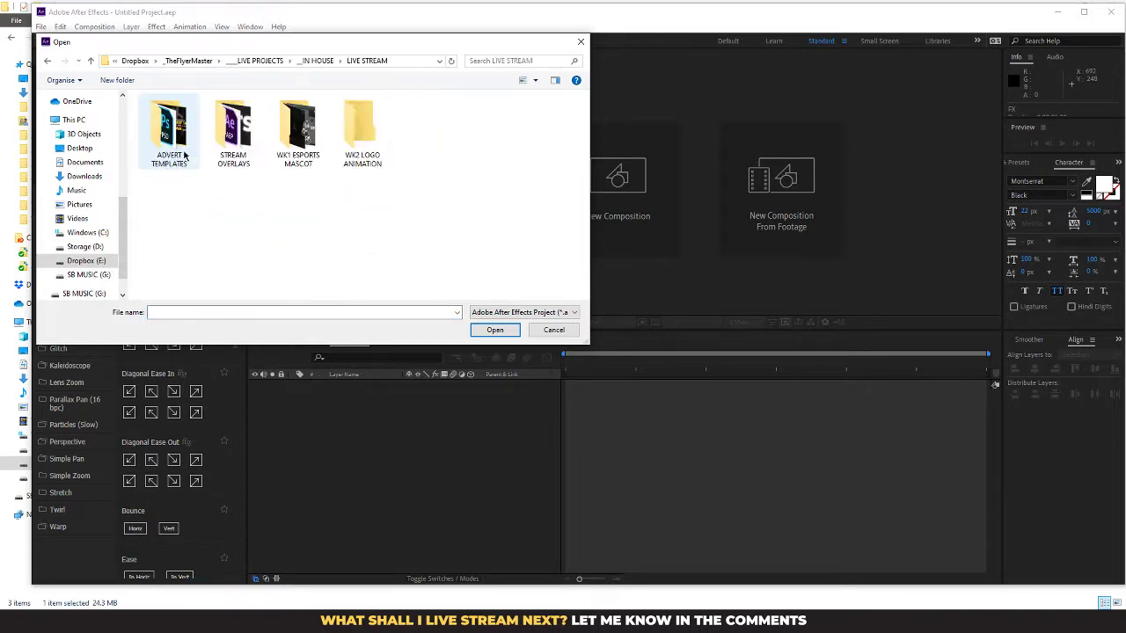
double_click(362, 130)
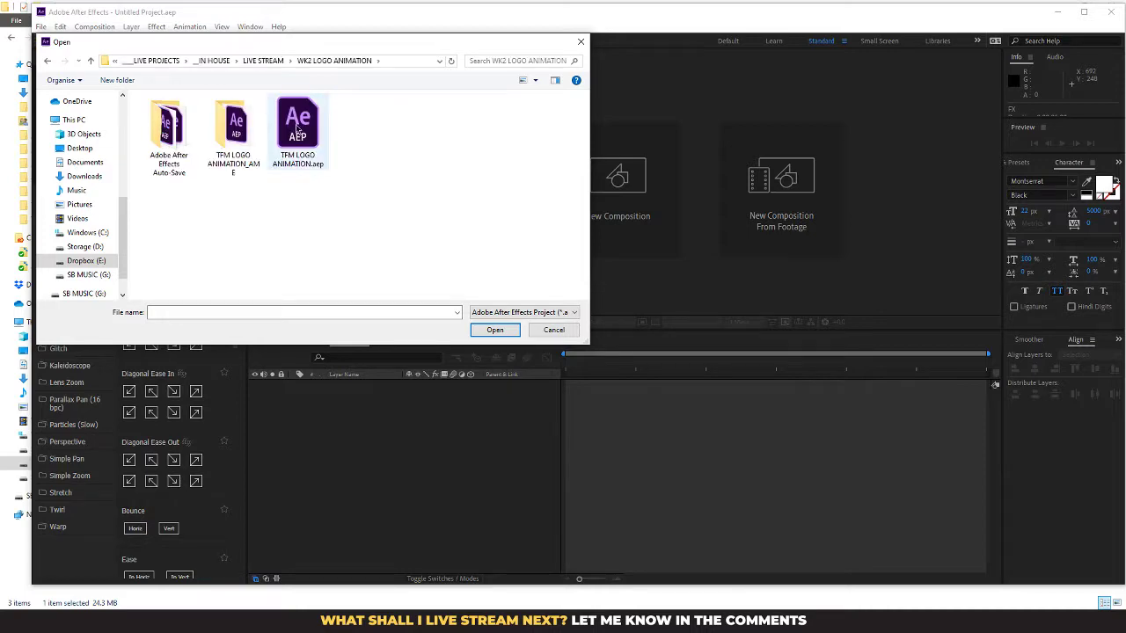
click(297, 130)
double_click(298, 130)
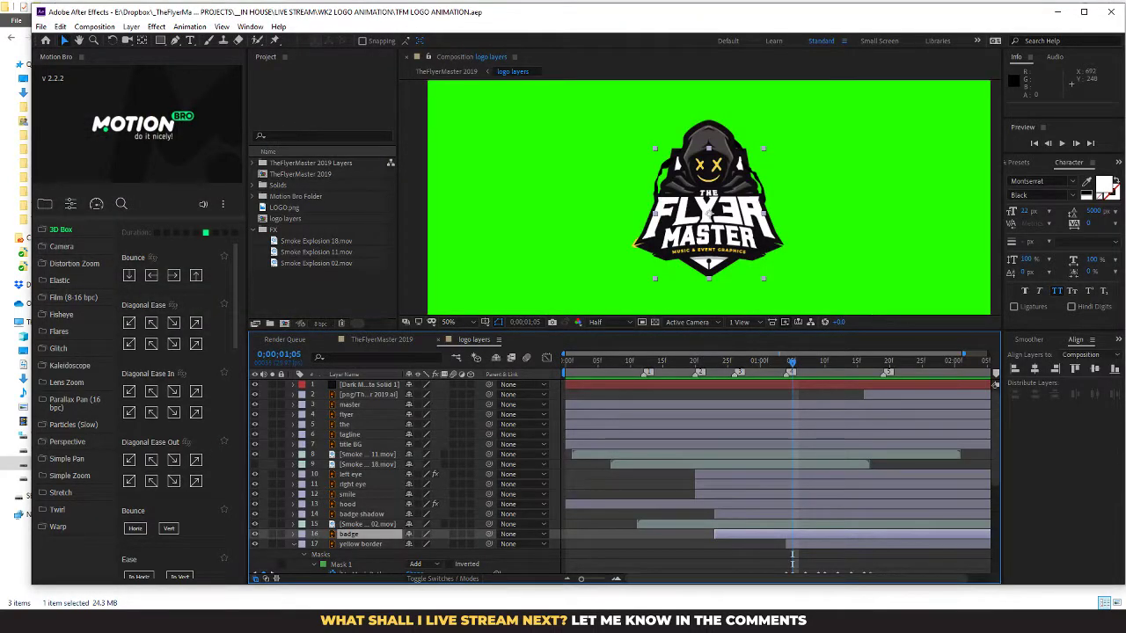
Step: Switch to File Explorer and open the ELECTRIC folder of low-resolution previews inside the animation pack's LowRes folder
key(alt+Tab)
click(425, 38)
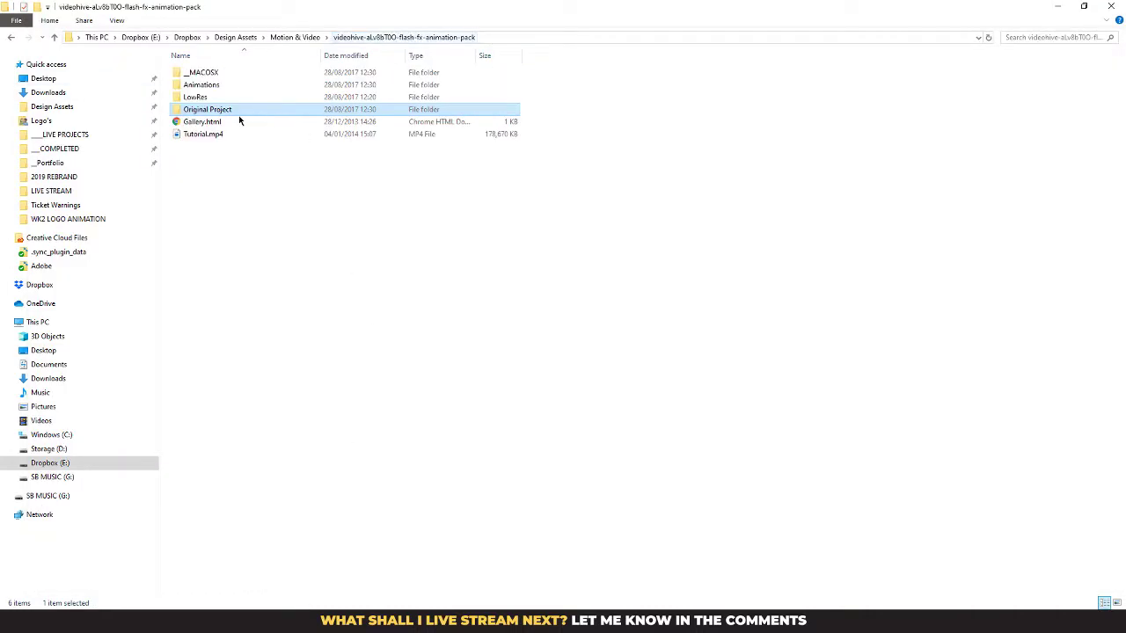
double_click(197, 96)
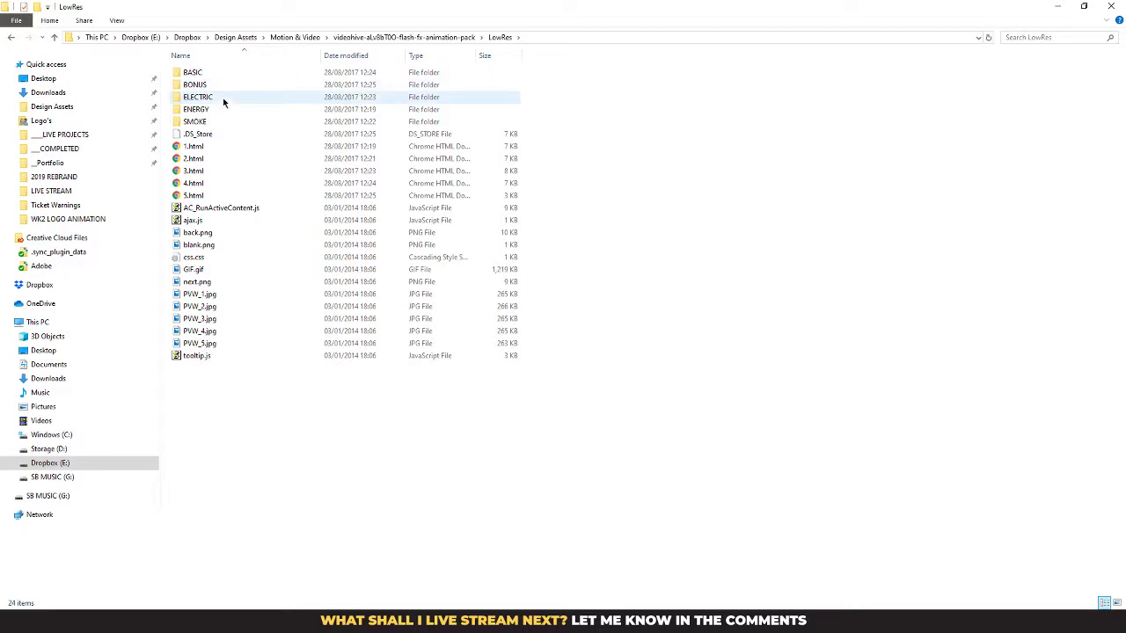
double_click(221, 99)
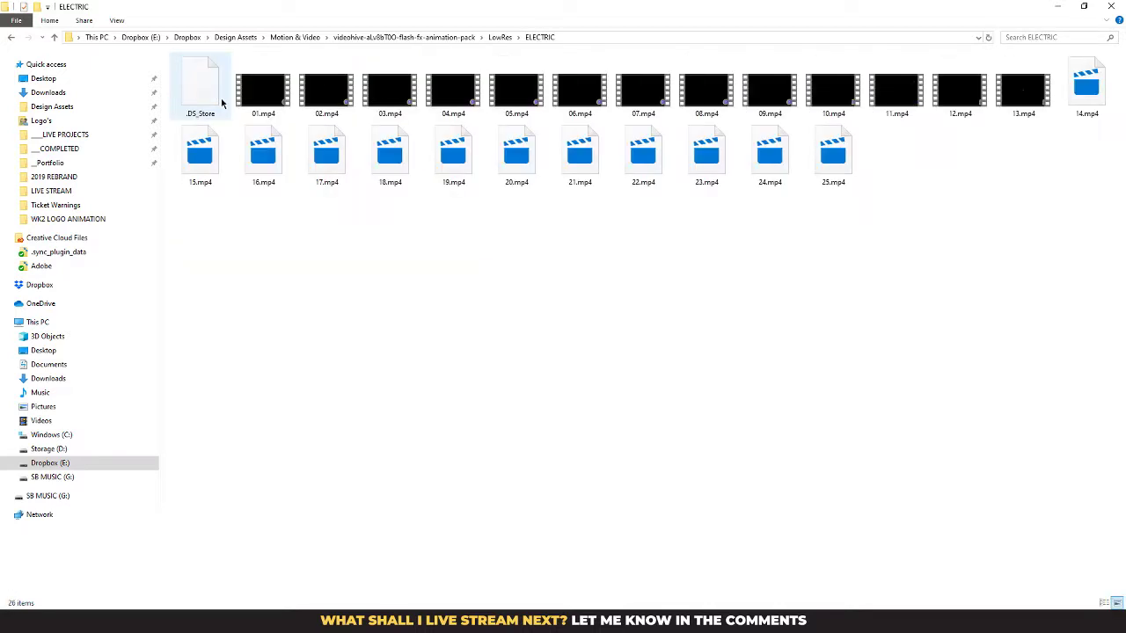
Step: Play the electric preview clips 01.mp4, 02.mp4 and 03.mp4 to compare the effects
double_click(253, 104)
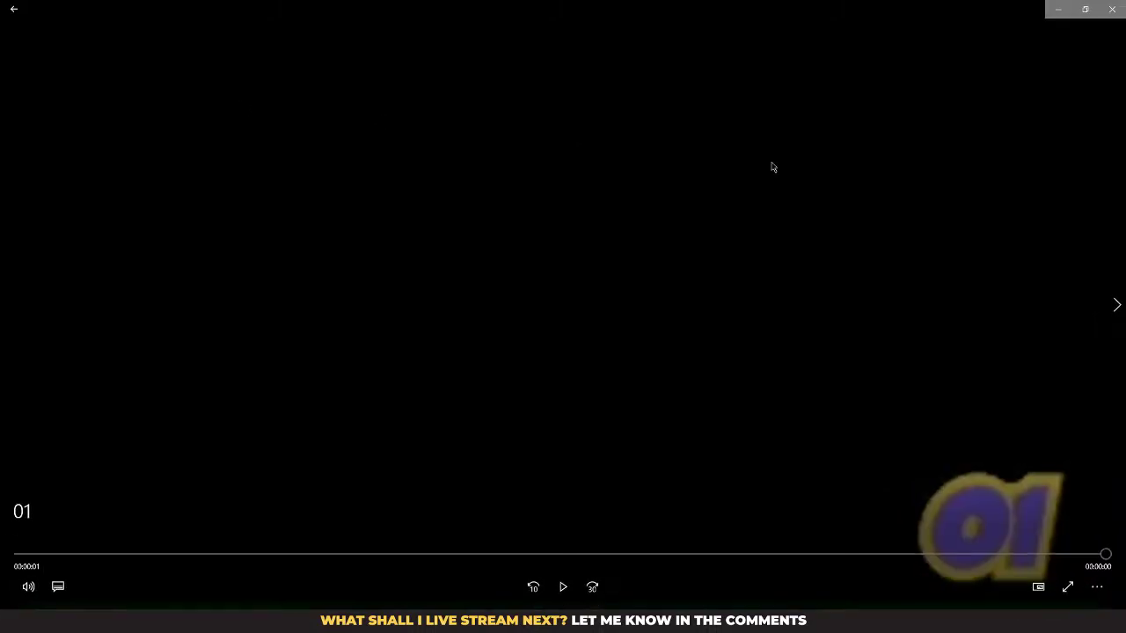
click(1112, 9)
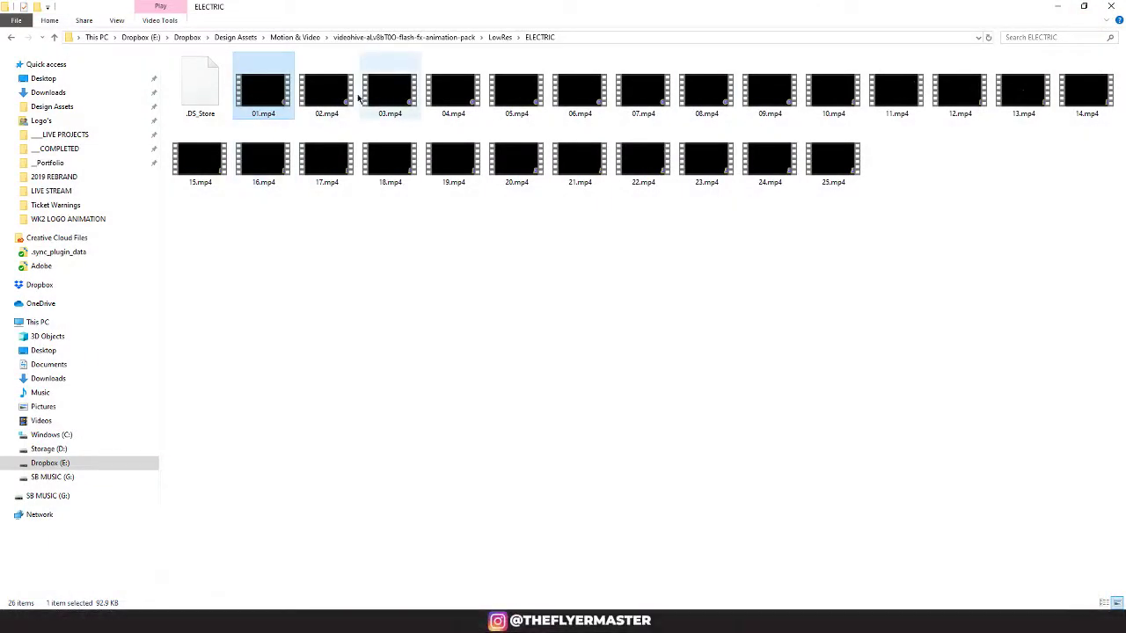
click(330, 99)
double_click(331, 98)
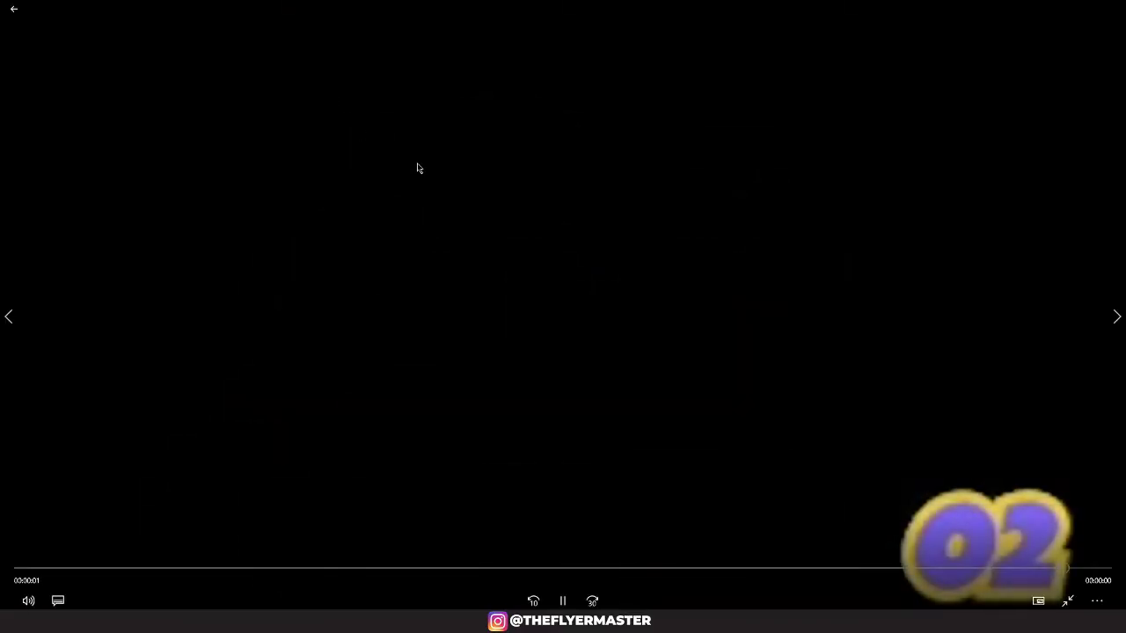
click(1112, 9)
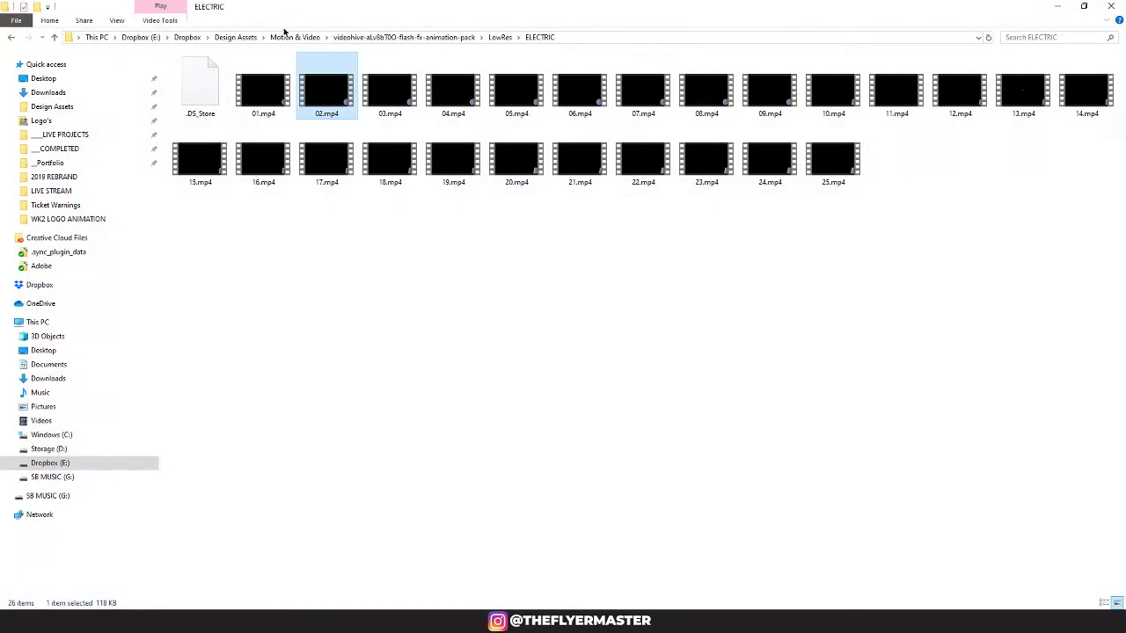
double_click(403, 106)
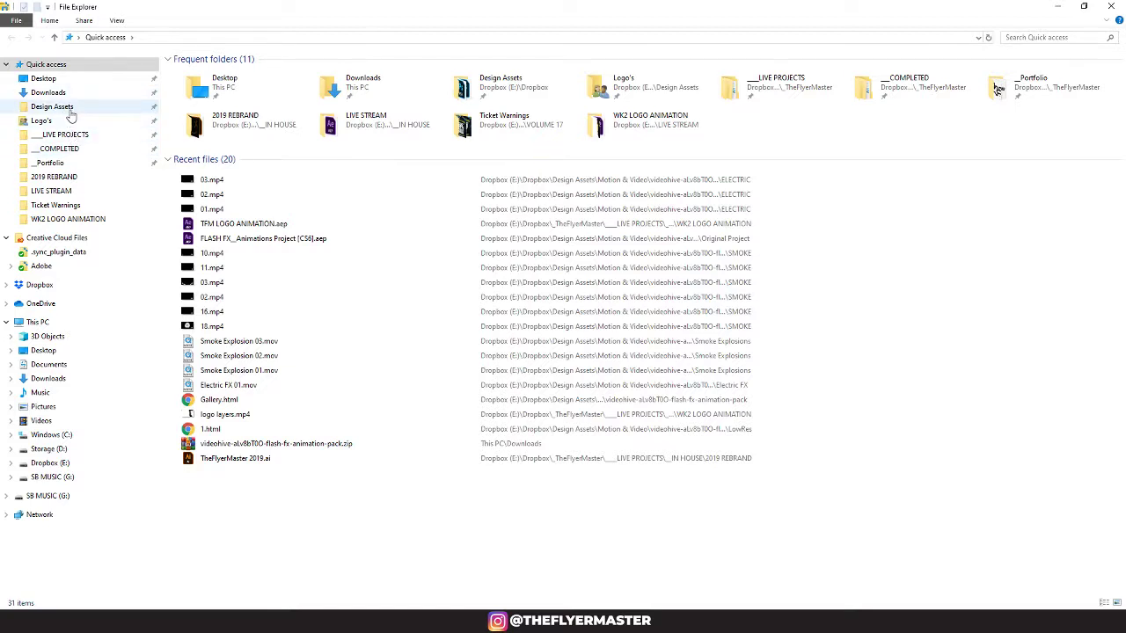
Step: Open the videohive flash-fx-animation-pack folder from Motion & Video in Design Assets
click(63, 107)
double_click(216, 122)
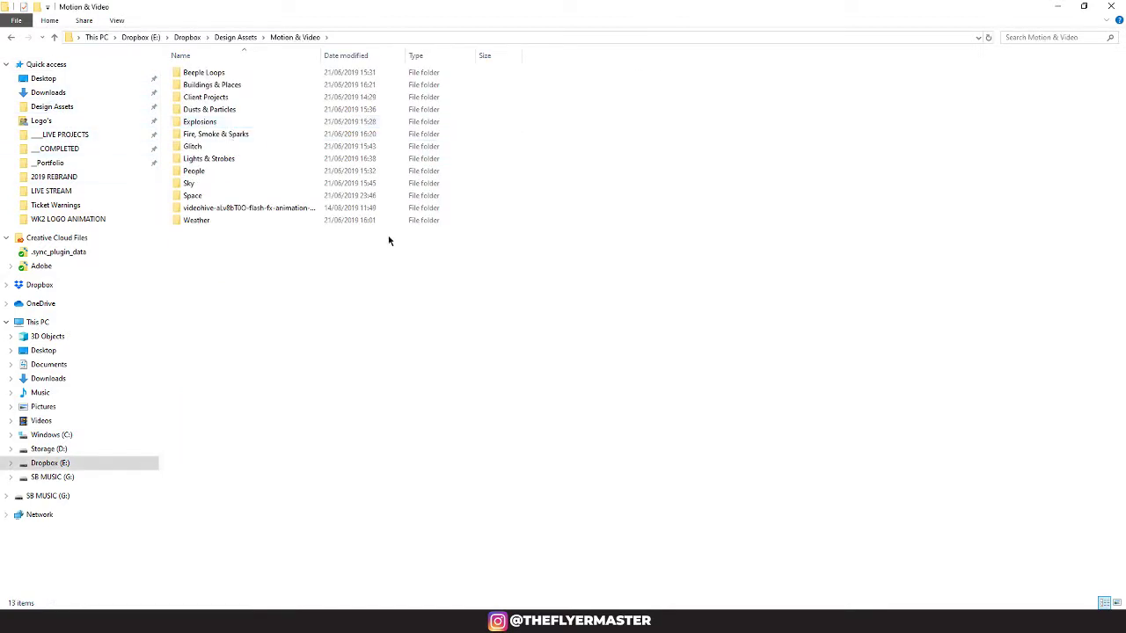
double_click(265, 209)
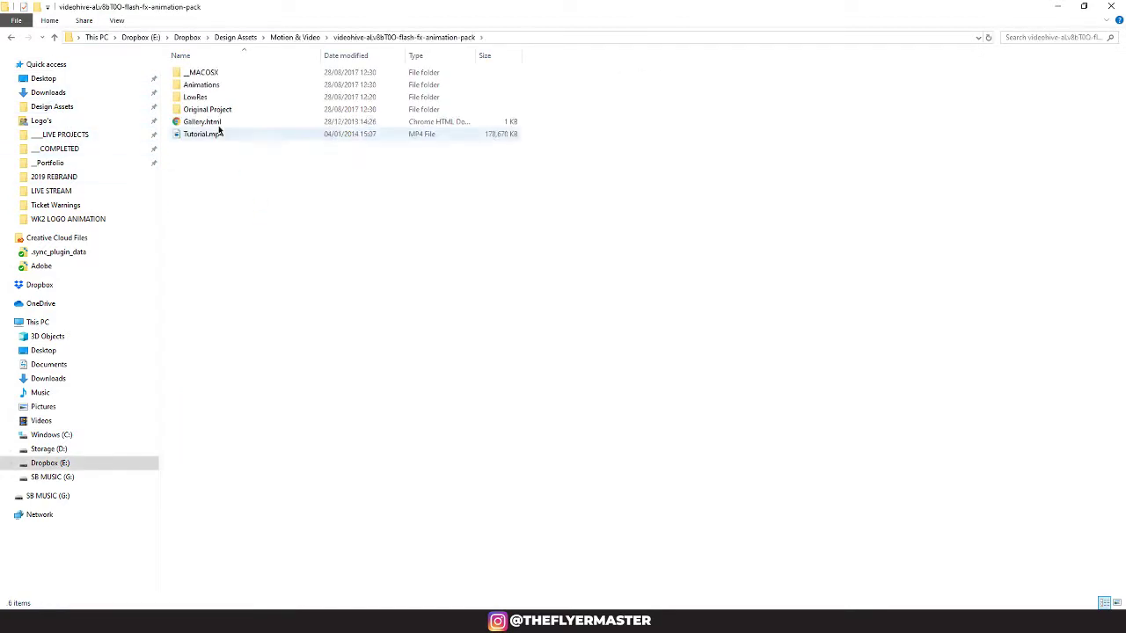
Step: Import all 25 clips from the pack's Animations > Electric FX folder into the After Effects project's FX folder
double_click(230, 87)
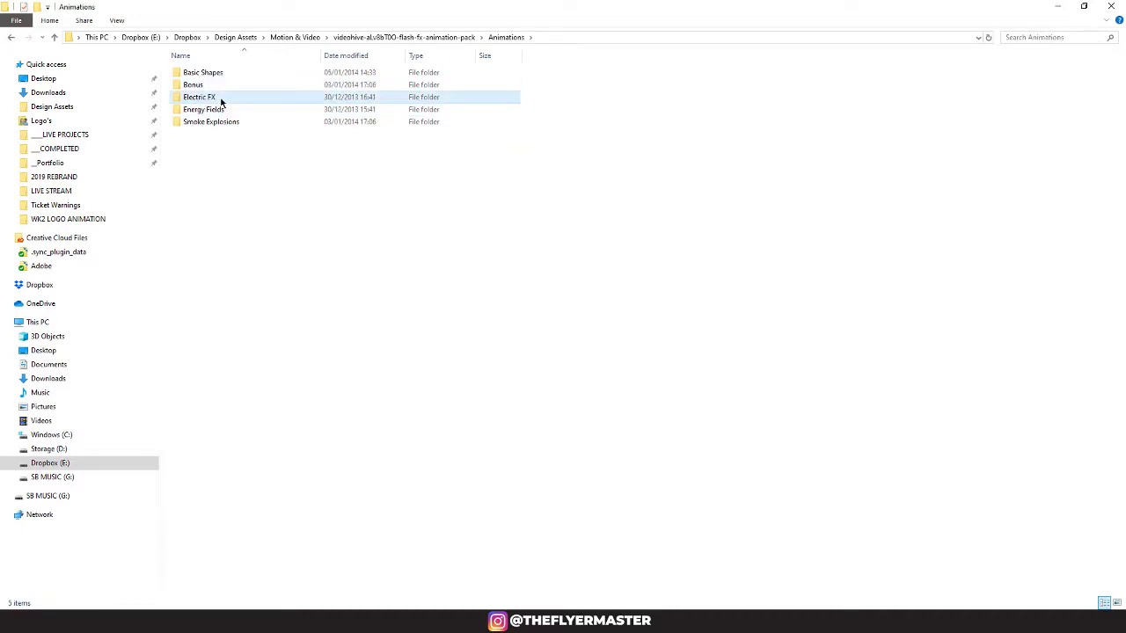
click(217, 98)
double_click(216, 98)
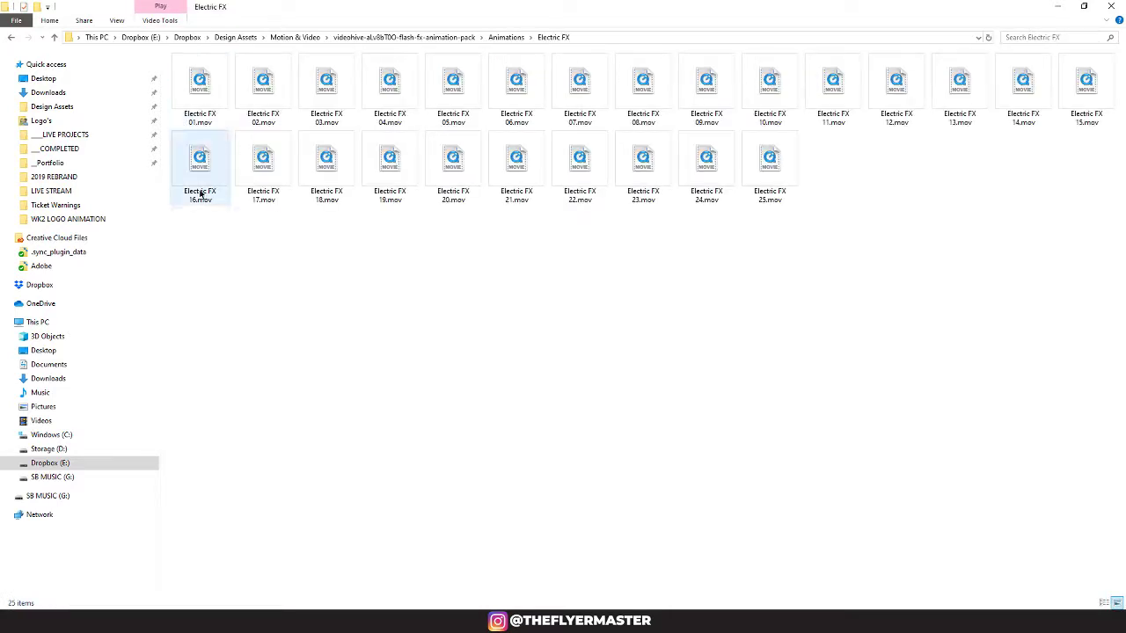
drag(214, 241, 274, 228)
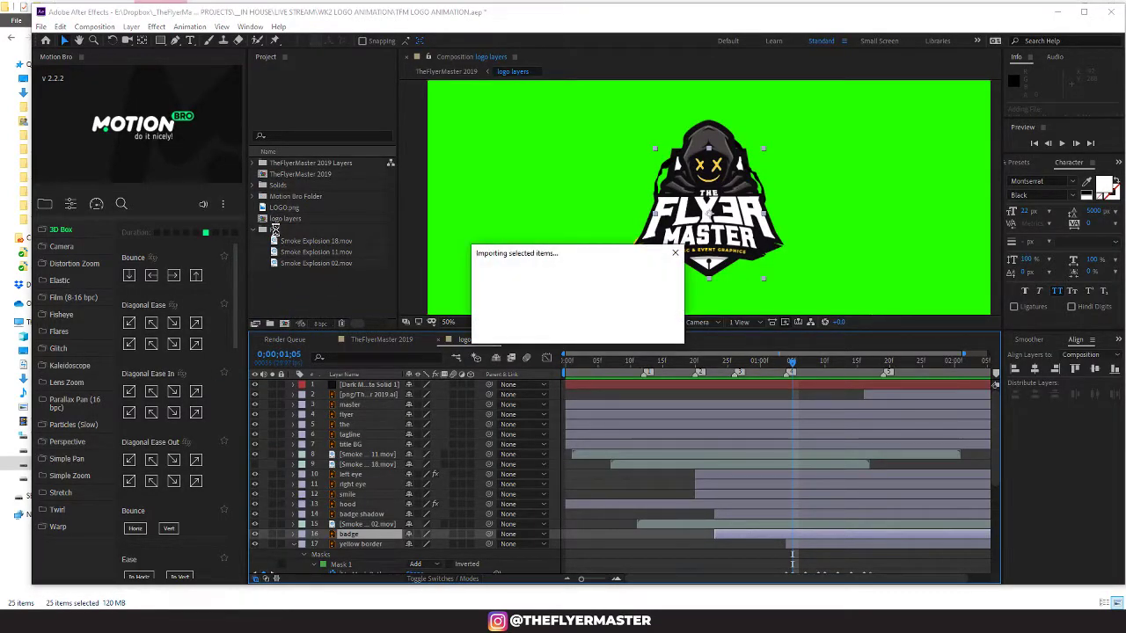
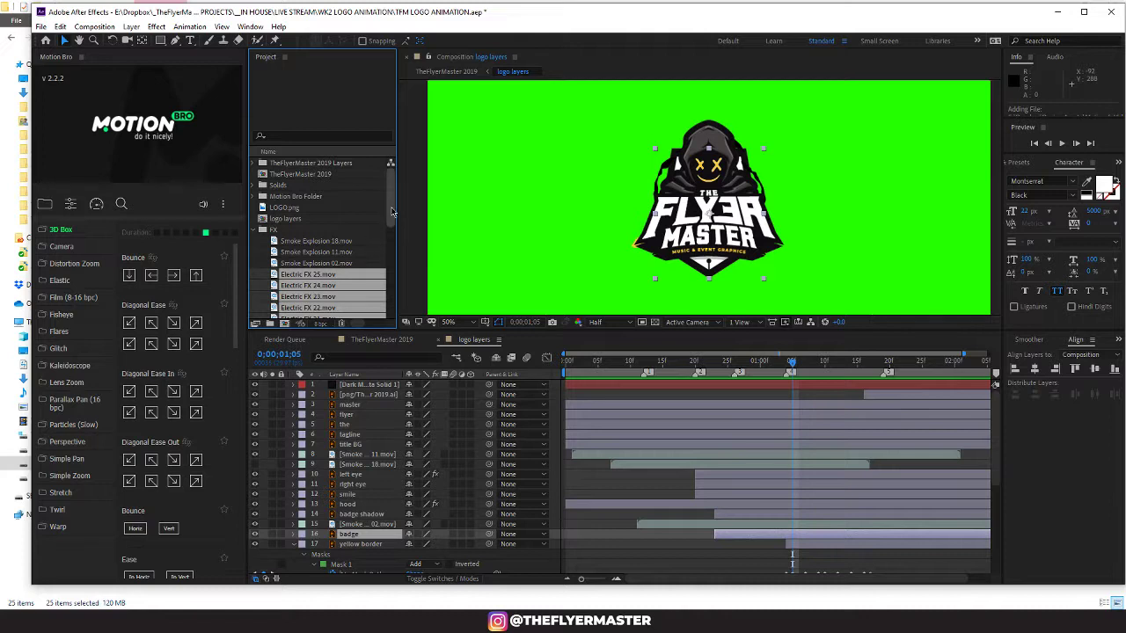
Step: Find Electric FX 01.mov among the imported clips and add it to the logo layers timeline directly above the yellow border layer
drag(390, 212, 390, 256)
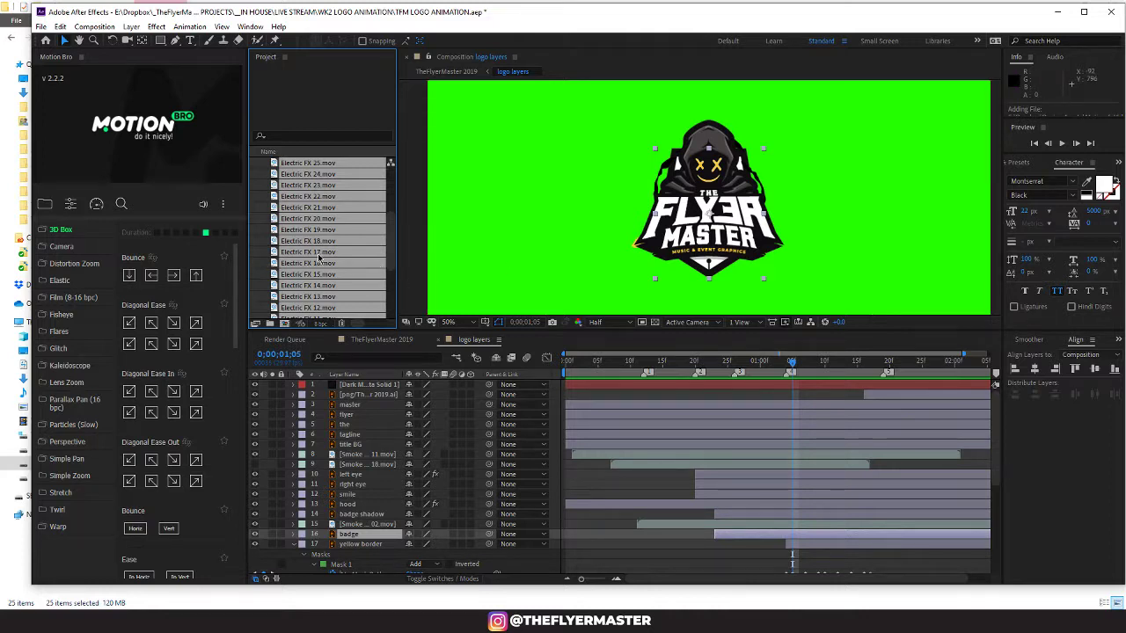
click(267, 191)
click(306, 185)
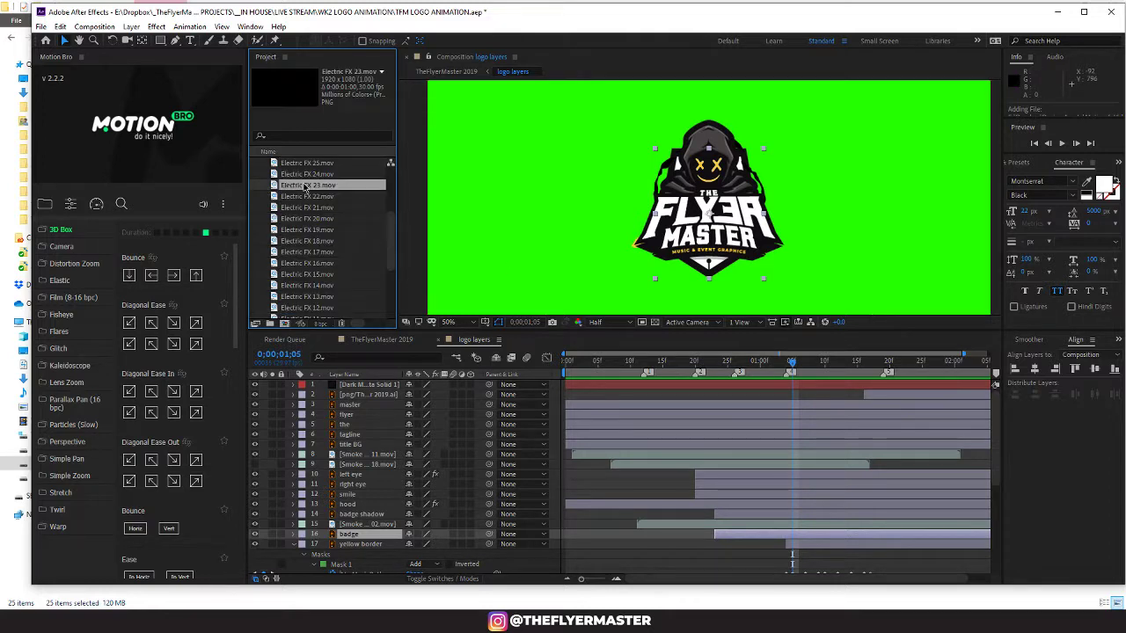
scroll(306, 188, up, 4)
scroll(308, 287, down, 6)
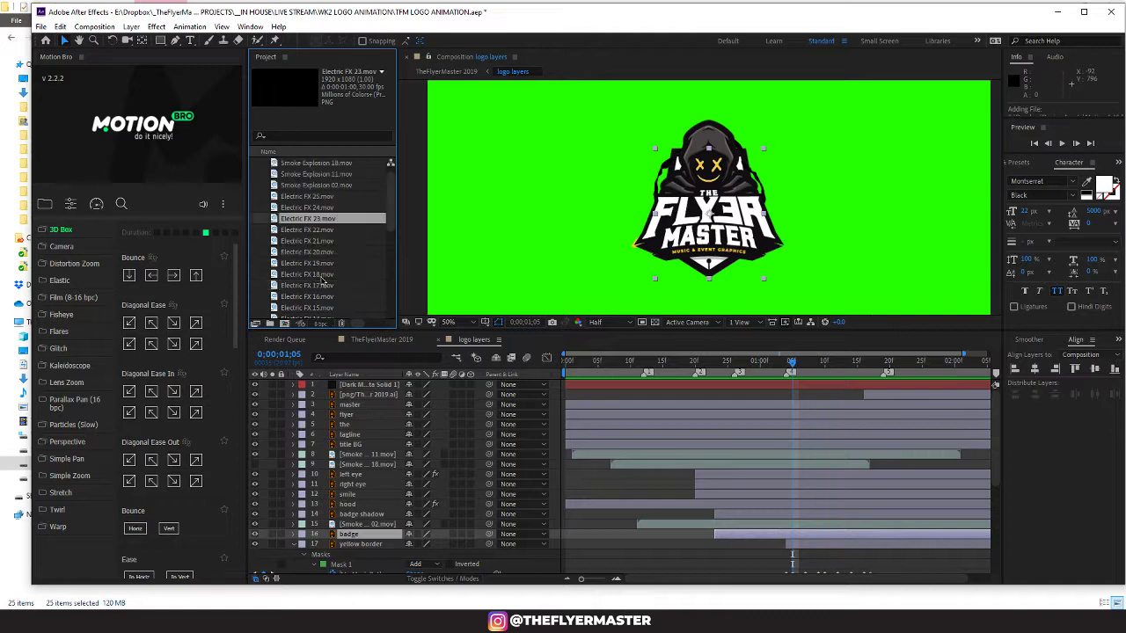
click(310, 309)
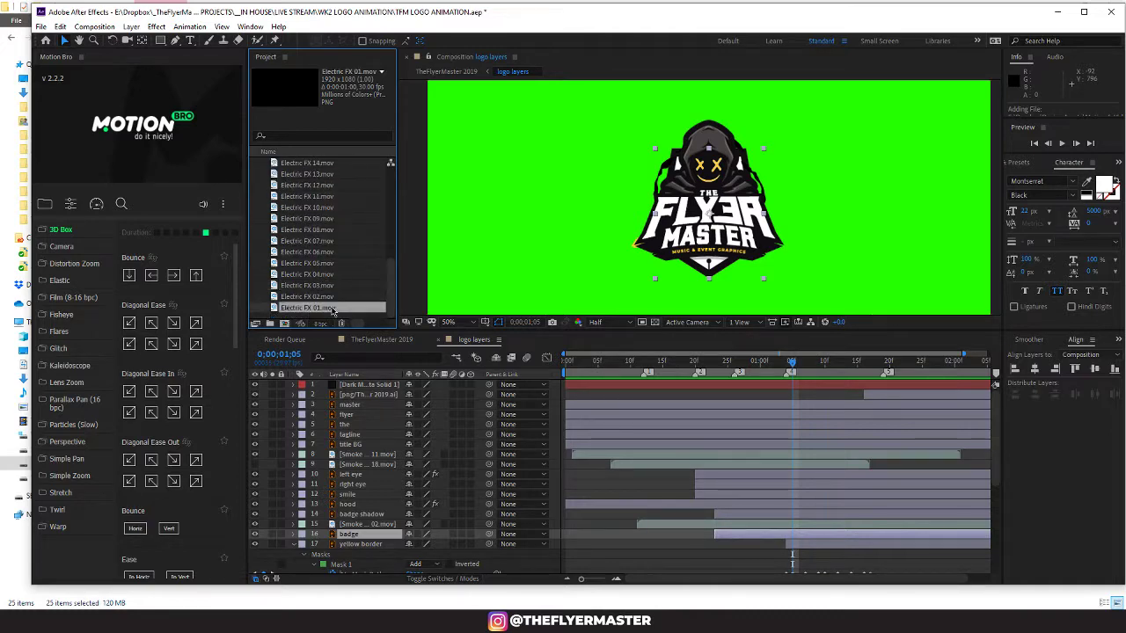
drag(332, 310, 380, 553)
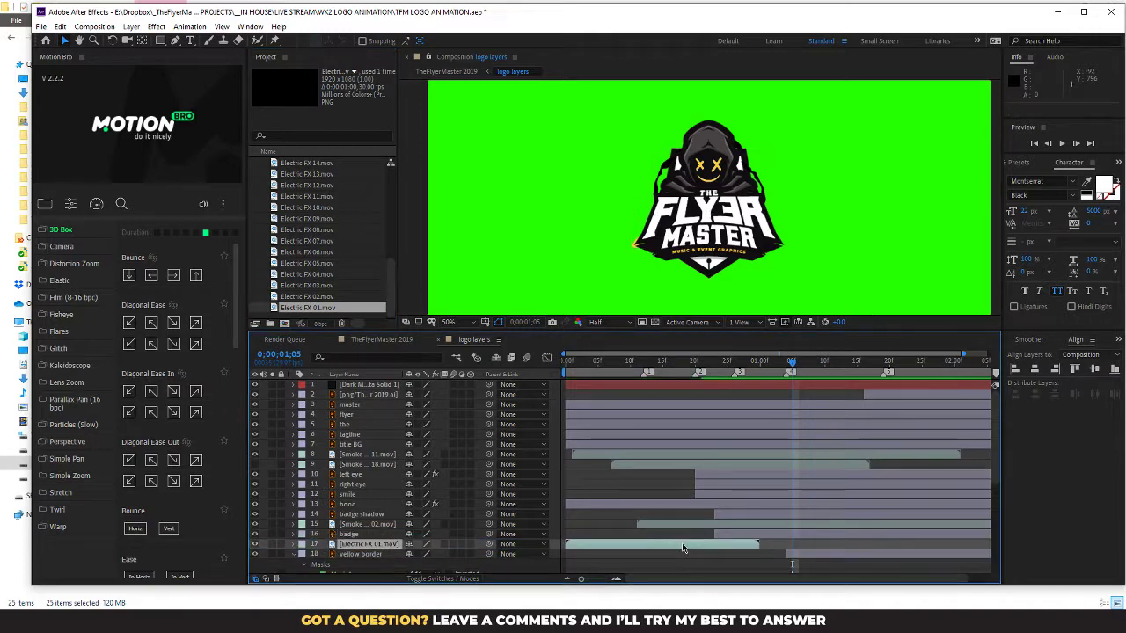
Step: Slide the Electric FX 01.mov layer to start just before the one-second mark and bring it to the front of the layer stack
drag(655, 552, 906, 549)
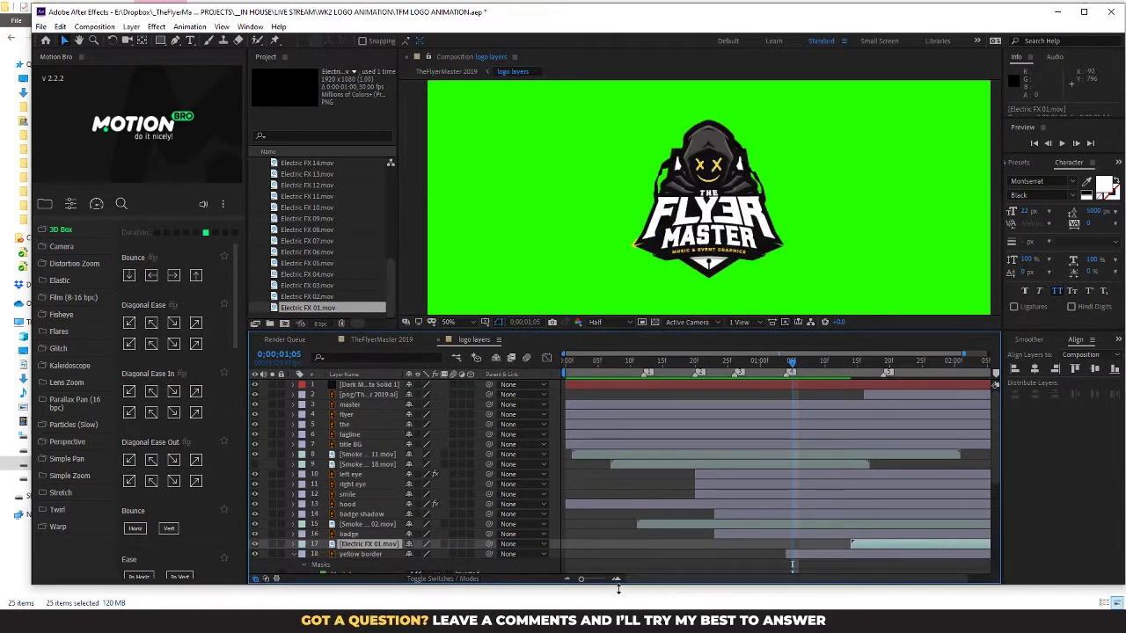
drag(581, 580, 580, 581)
drag(858, 546, 751, 547)
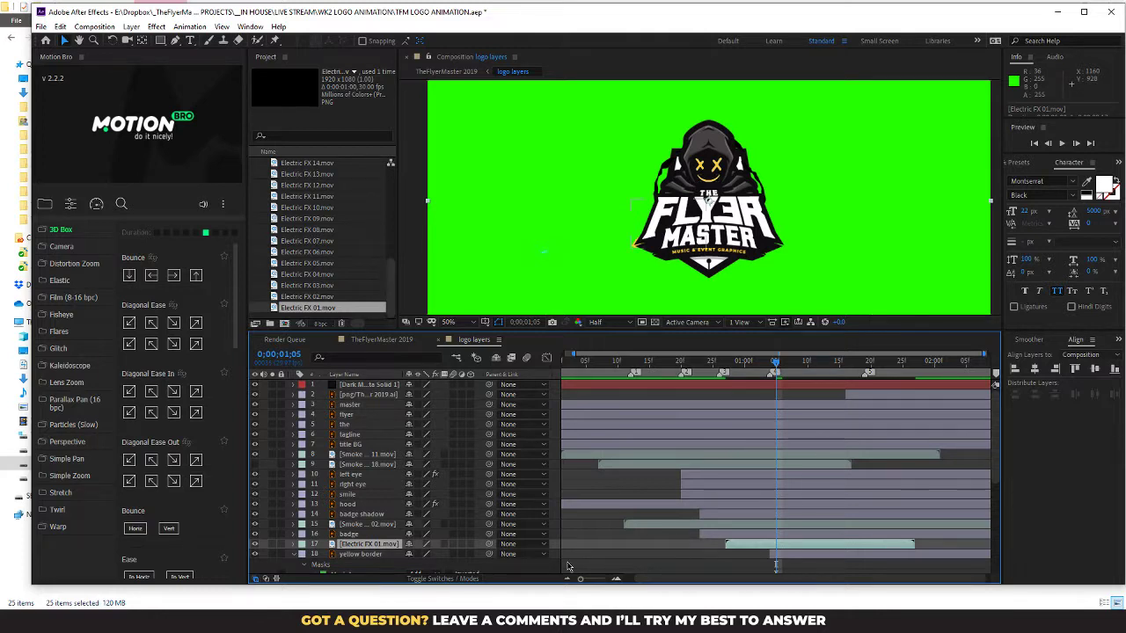
key(ctrl+shift+bracketright)
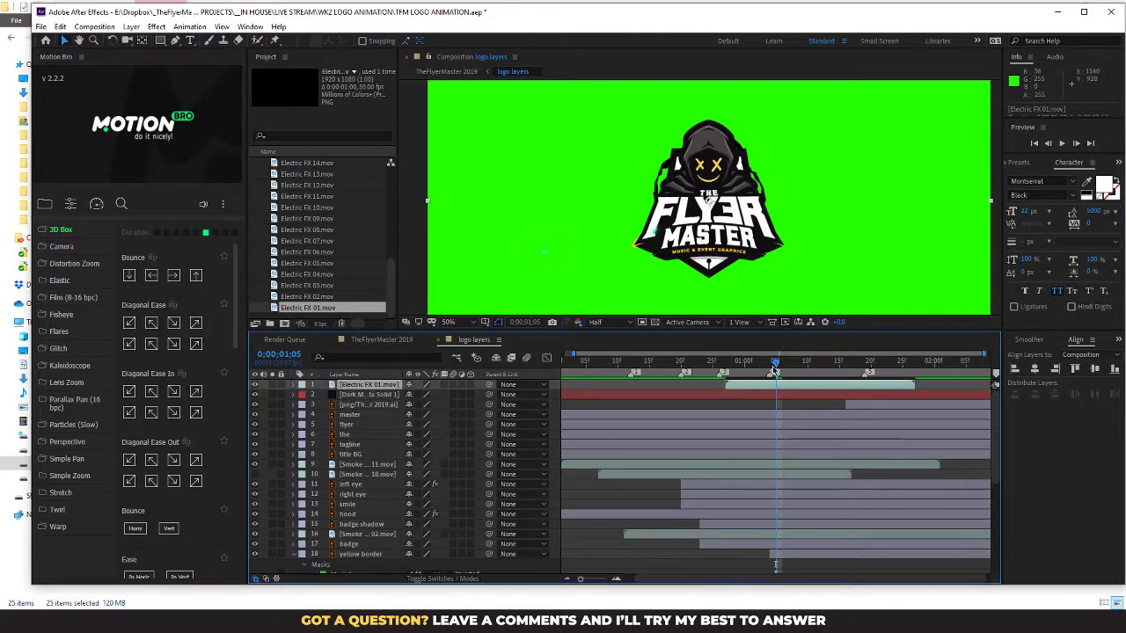
Step: At 0;00;01;10, apply Hue/Saturation to Electric FX 01.mov and set Master Hue to 256° for yellow lightning
drag(774, 370, 809, 369)
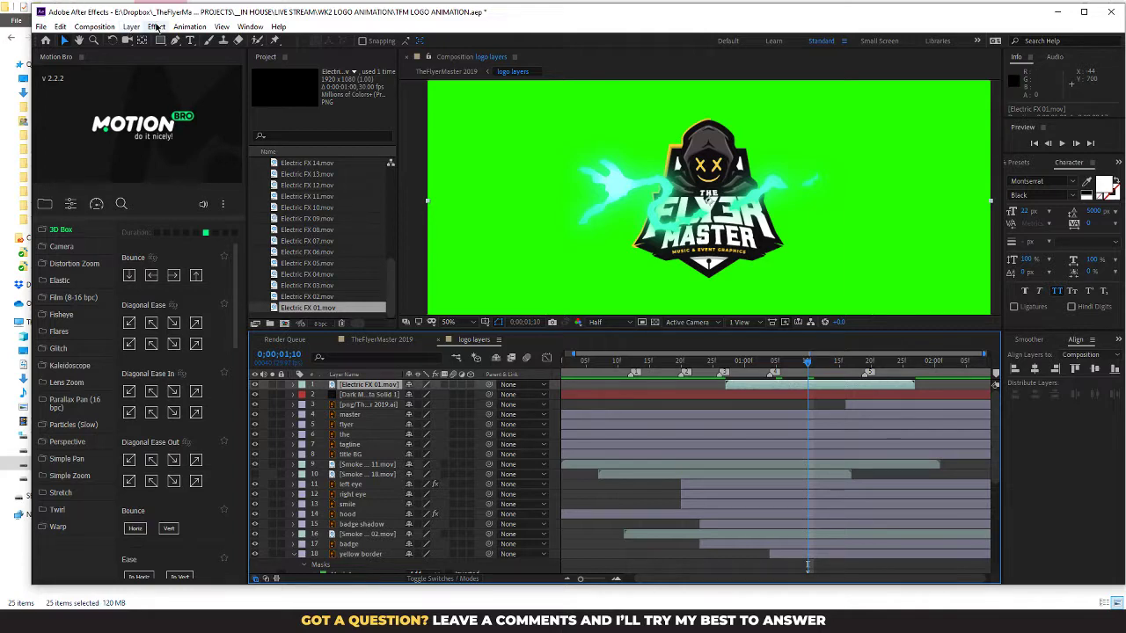
click(156, 27)
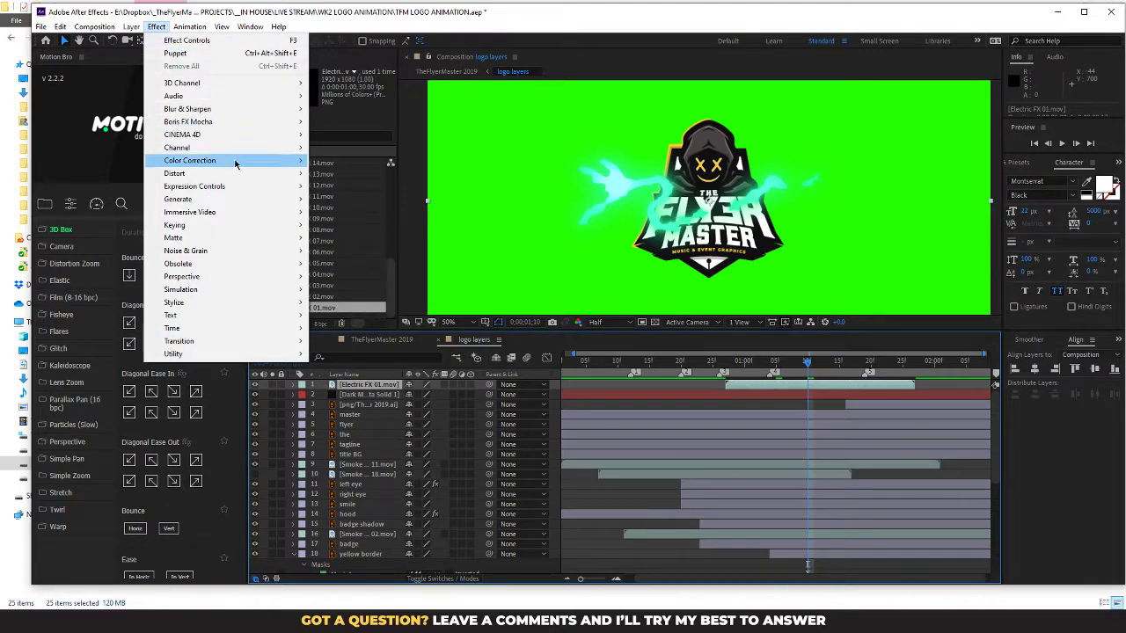
mouse_move(242, 163)
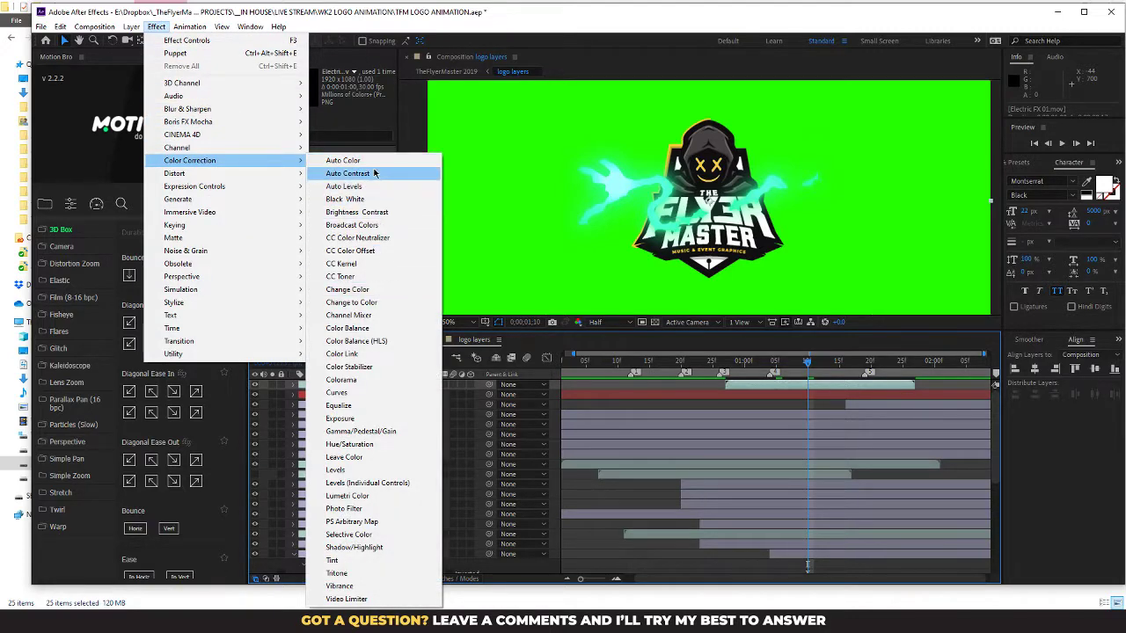
click(375, 445)
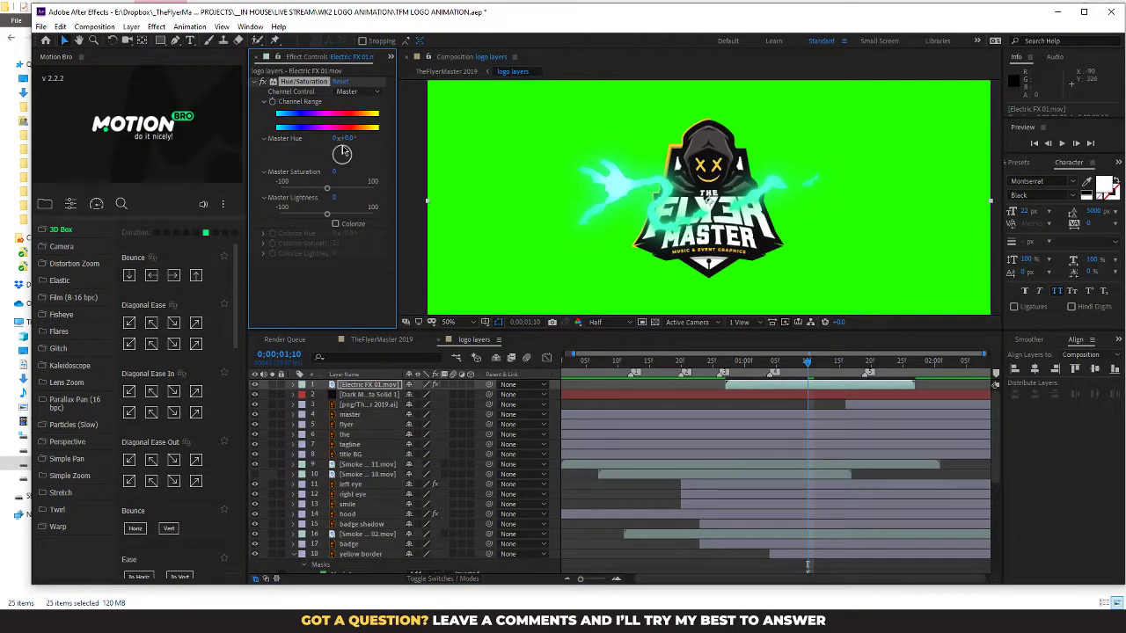
drag(342, 151, 306, 168)
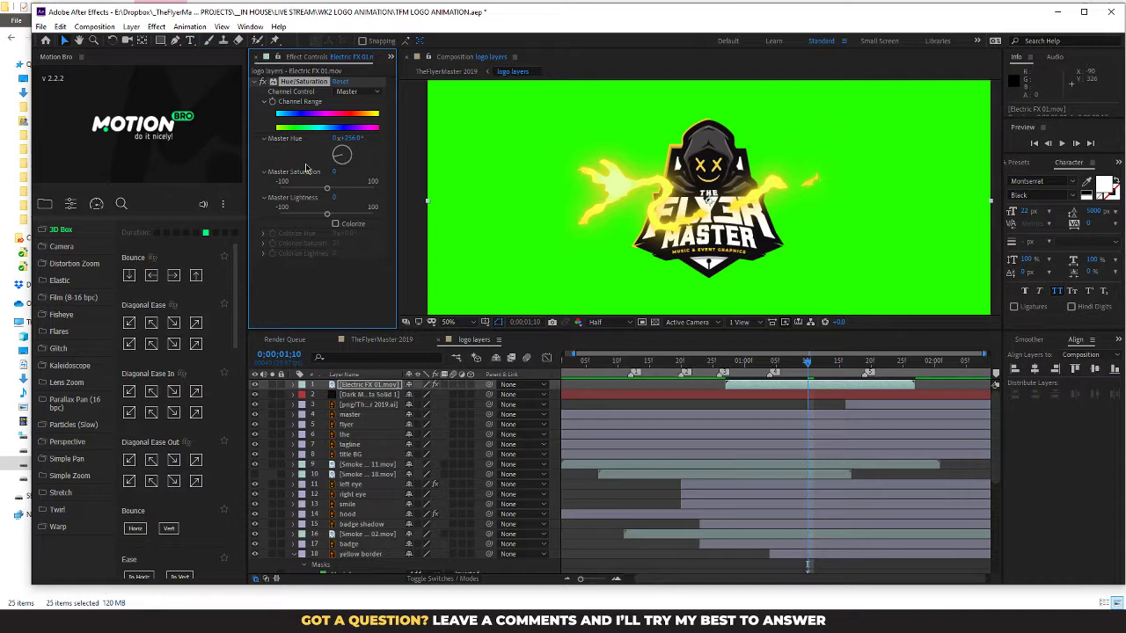
Step: Set the blending mode of the Electric FX 01.mov layer to Screen
click(369, 387)
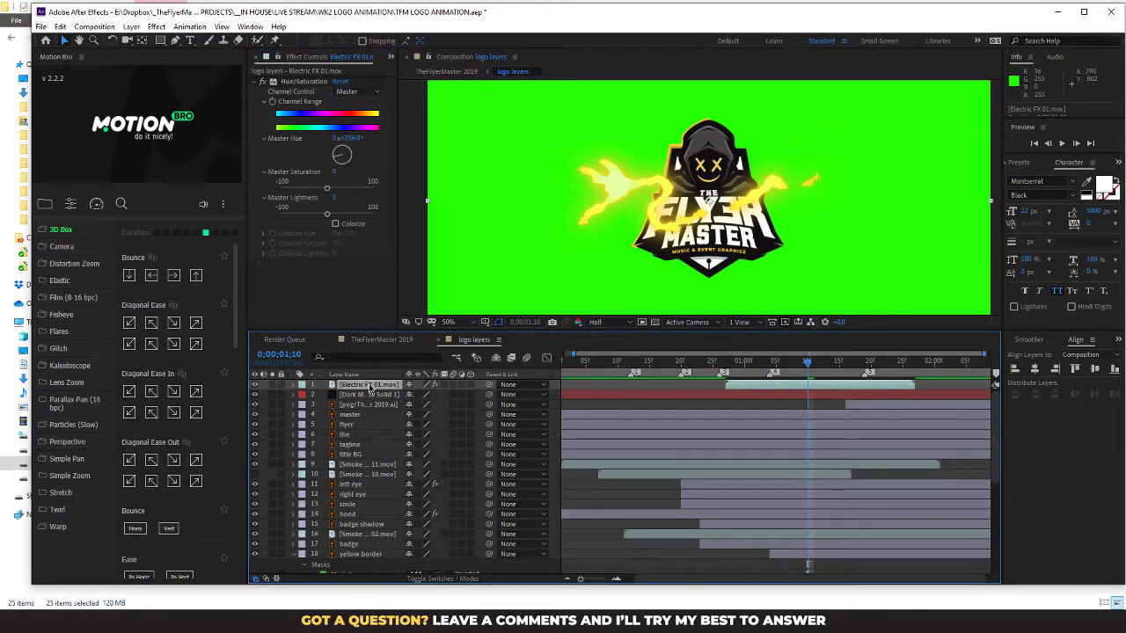
click(139, 25)
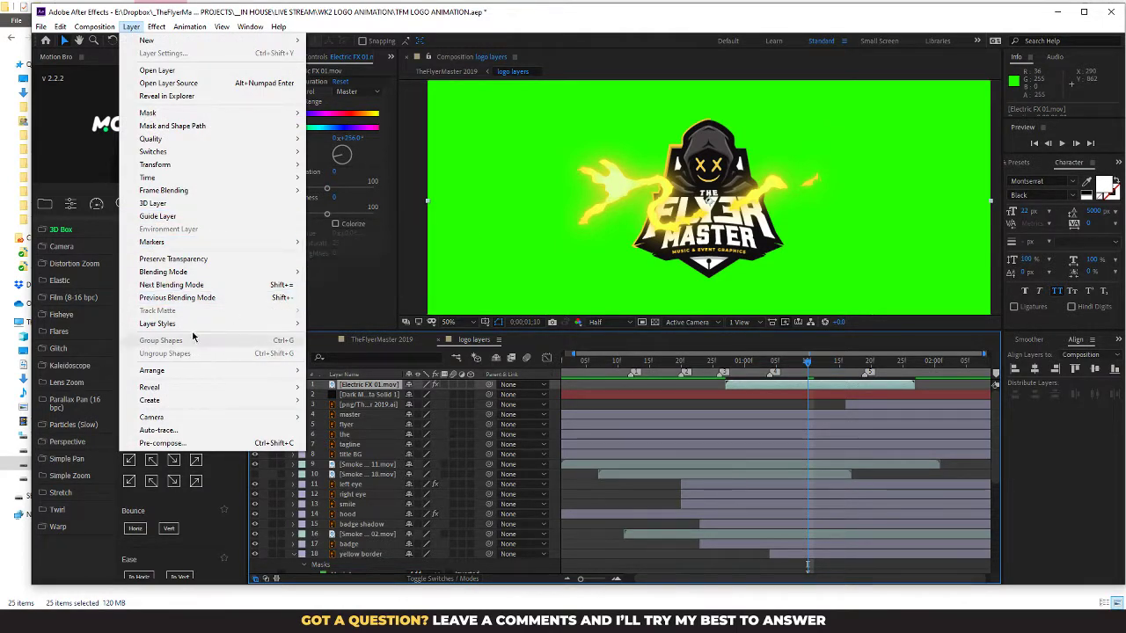
mouse_move(220, 271)
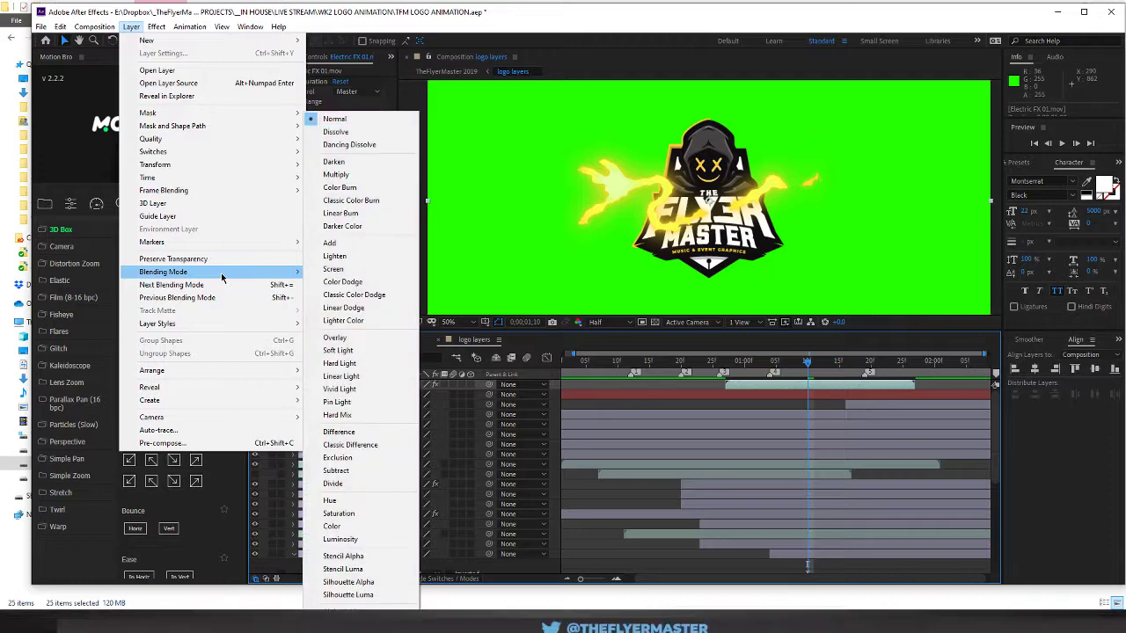
click(359, 272)
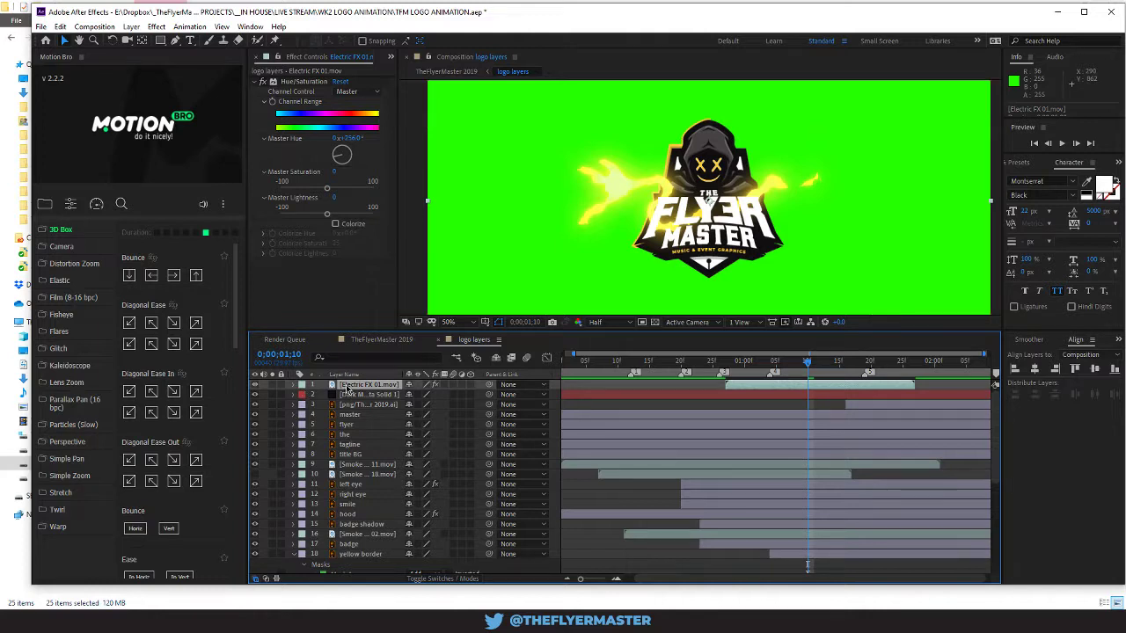
Step: Scale the Electric FX 01.mov layer to 21%, rotate it to 66° and position it beside the hood's right edge at 1098, 420
drag(348, 389, 381, 386)
click(293, 386)
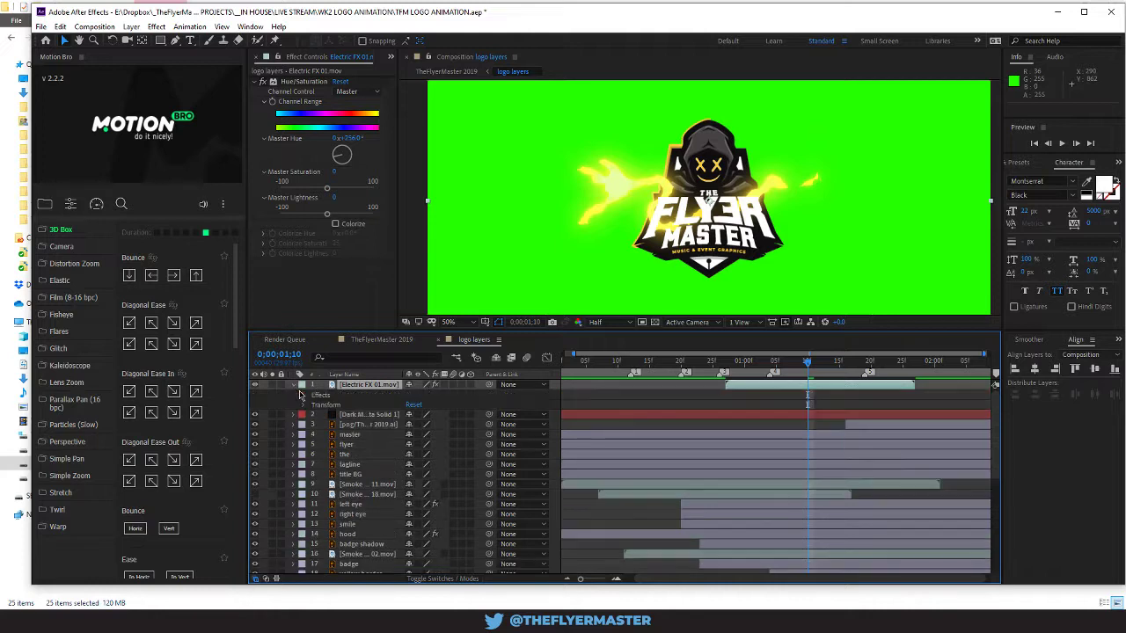
click(303, 395)
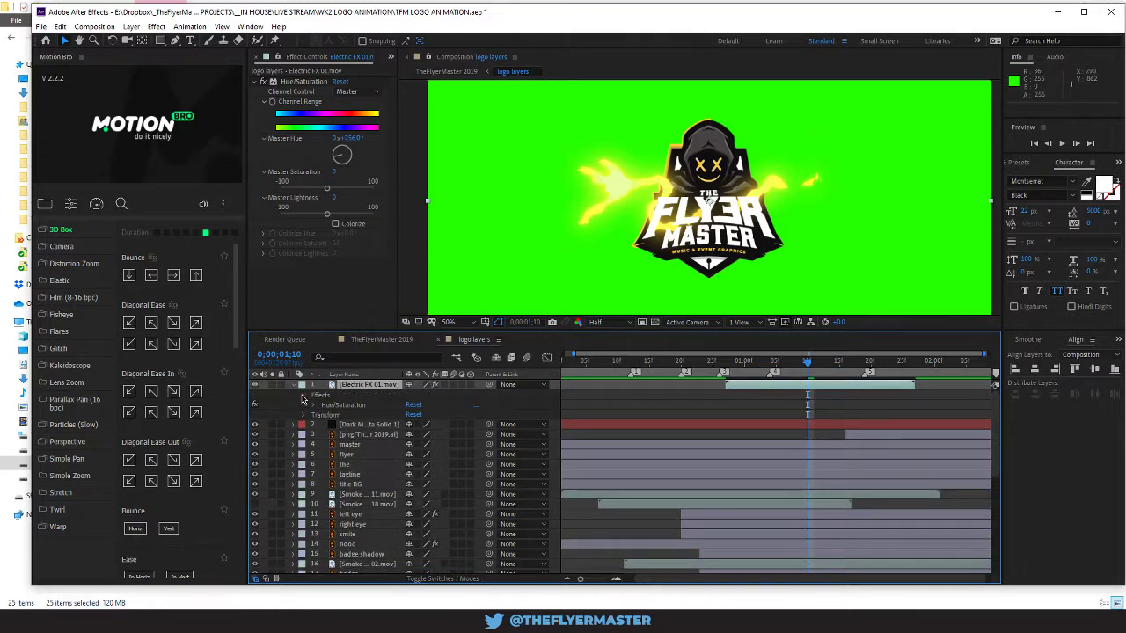
click(302, 396)
click(304, 405)
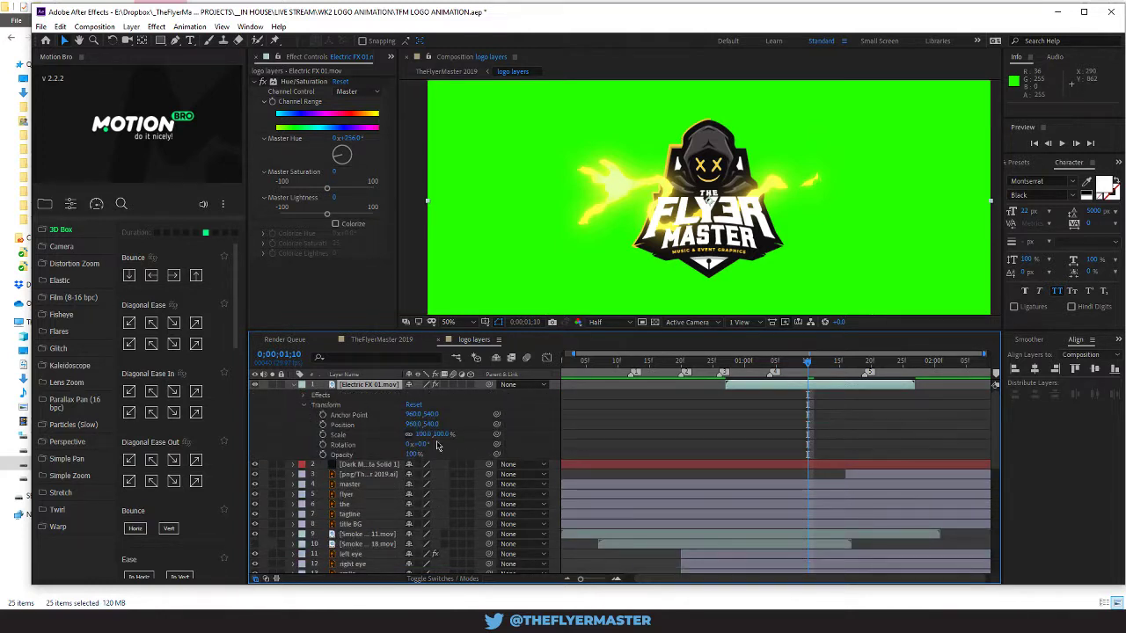
drag(433, 435, 397, 435)
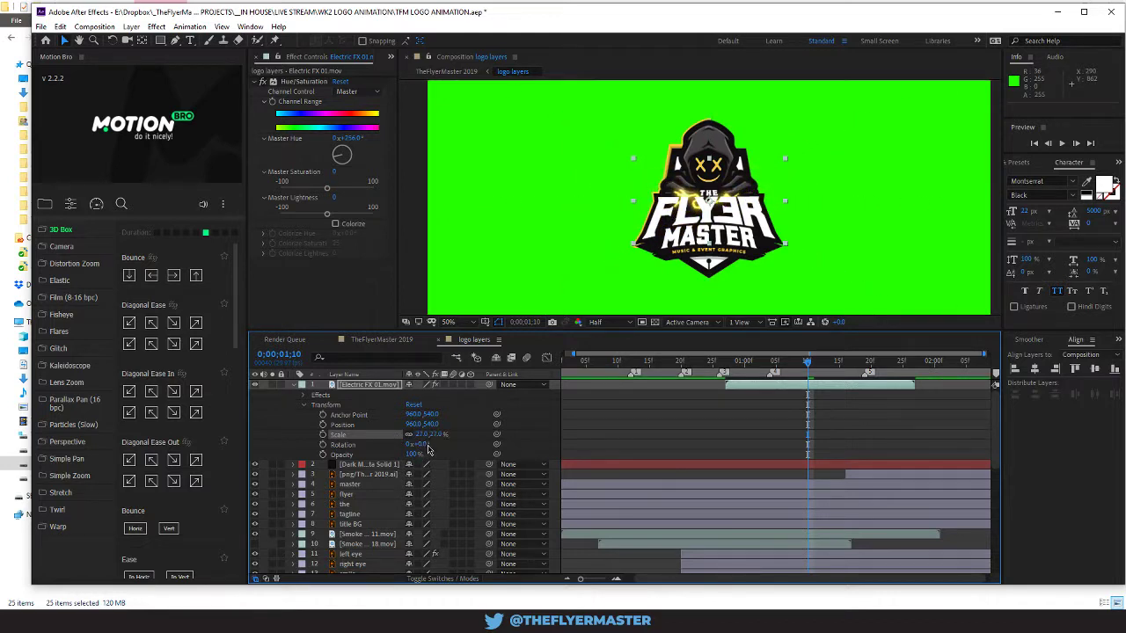
drag(422, 444, 437, 445)
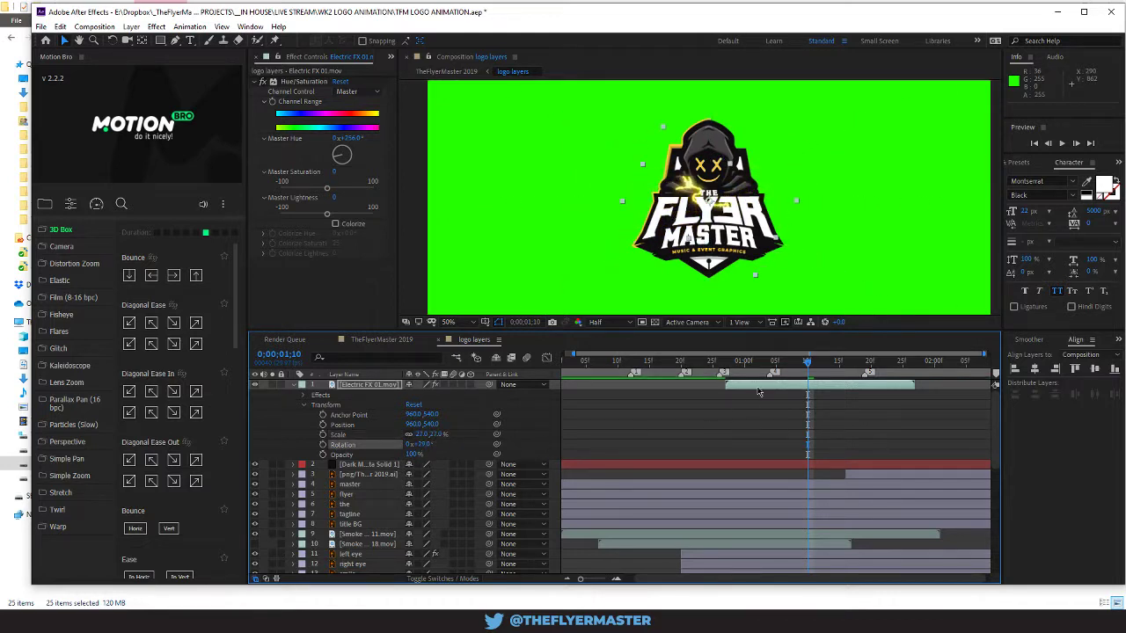
drag(811, 371, 833, 374)
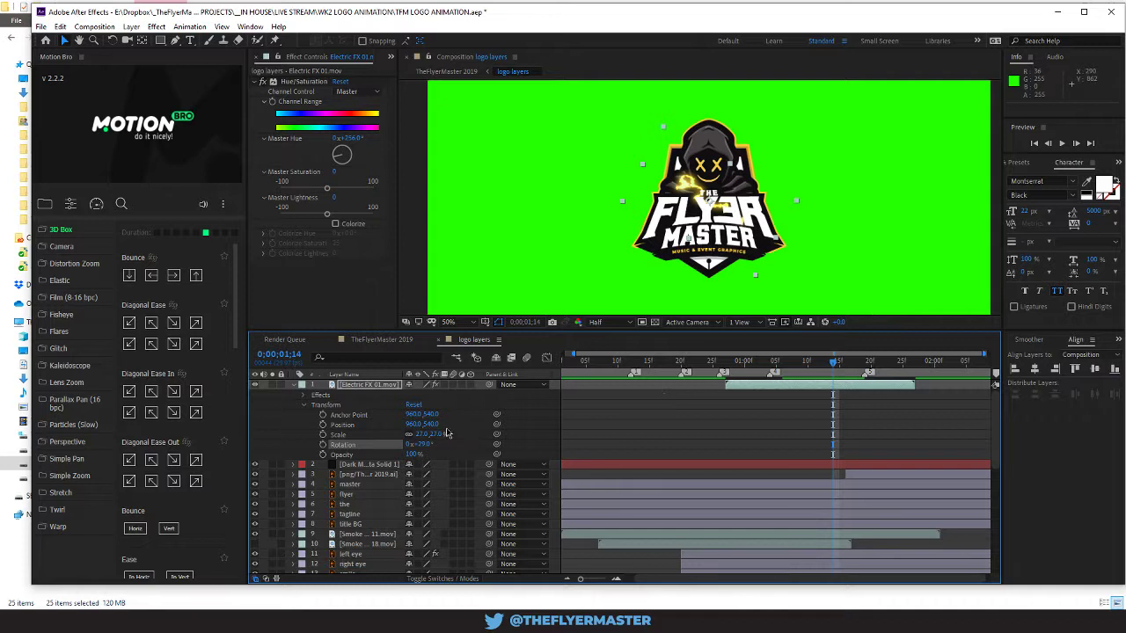
mouse_move(433, 434)
mouse_down()
mouse_move(433, 424)
mouse_move(431, 442)
mouse_move(452, 435)
mouse_move(425, 435)
mouse_up()
drag(700, 175, 742, 145)
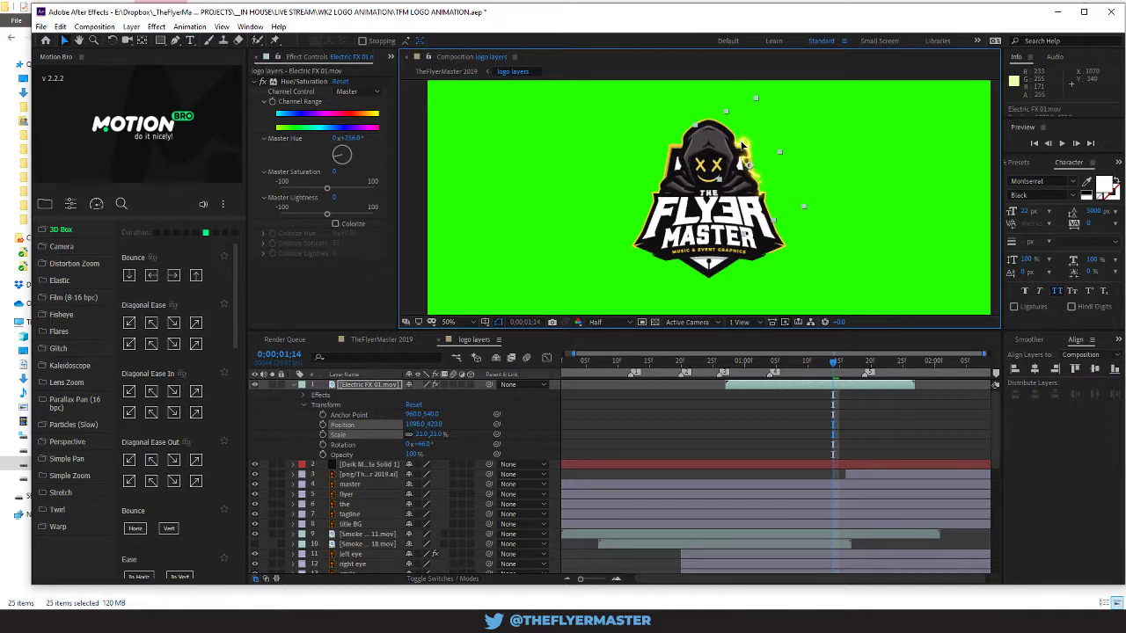
drag(834, 362, 862, 393)
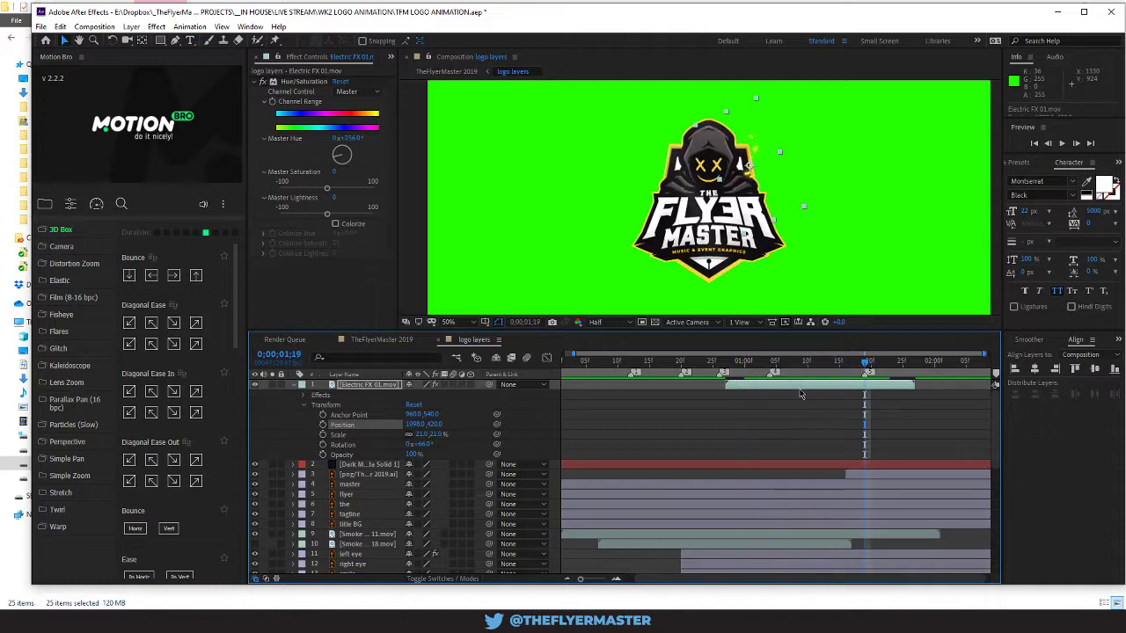
Step: Duplicate the electric layer and place the copy on the logo's left side; rotate the original to -79° and move it to 760, 534
key(ctrl+d)
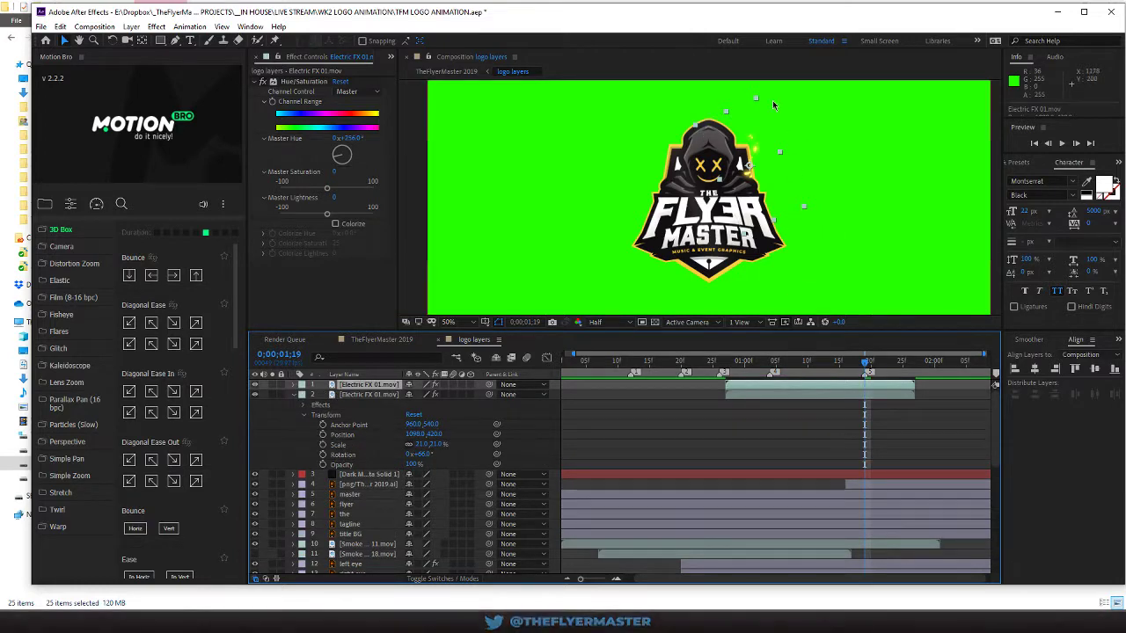
drag(765, 121, 674, 156)
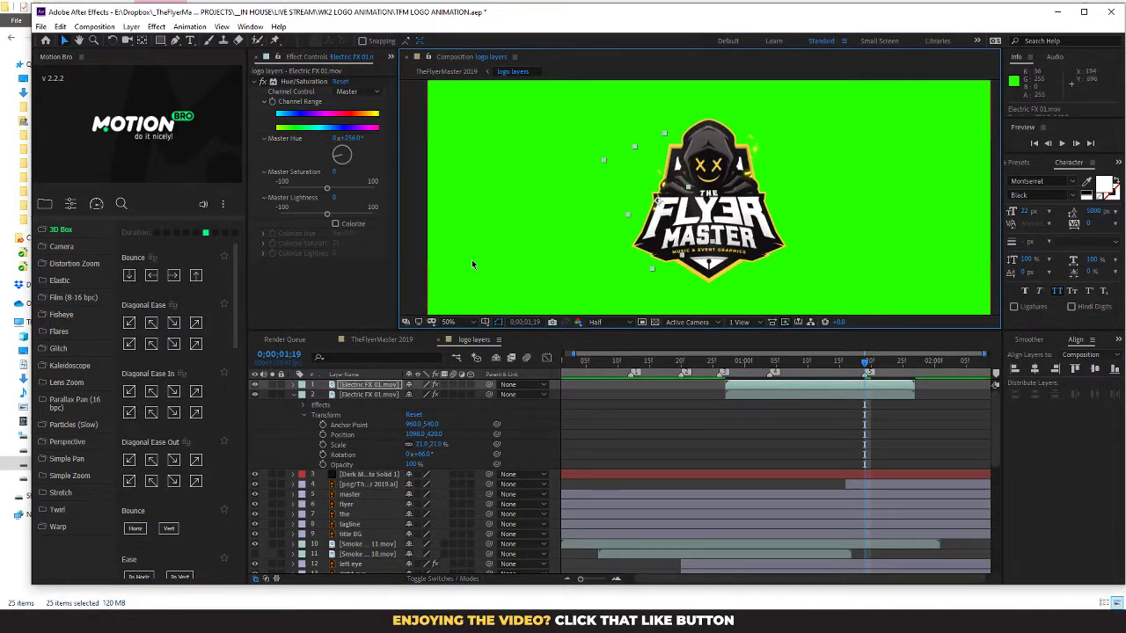
drag(410, 455, 368, 484)
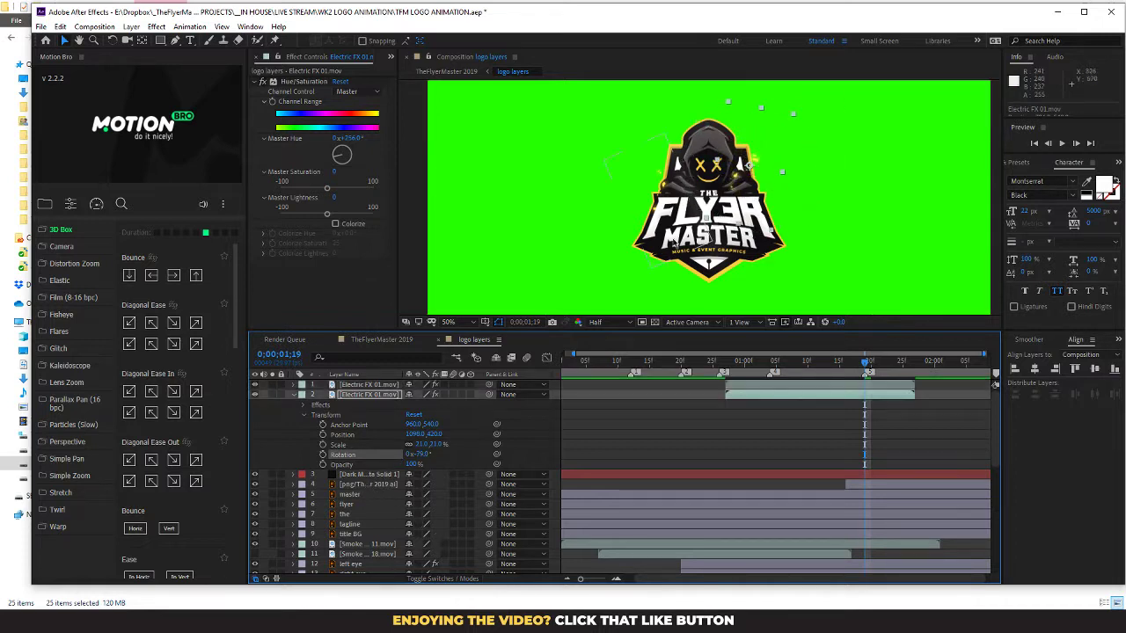
drag(759, 158, 666, 187)
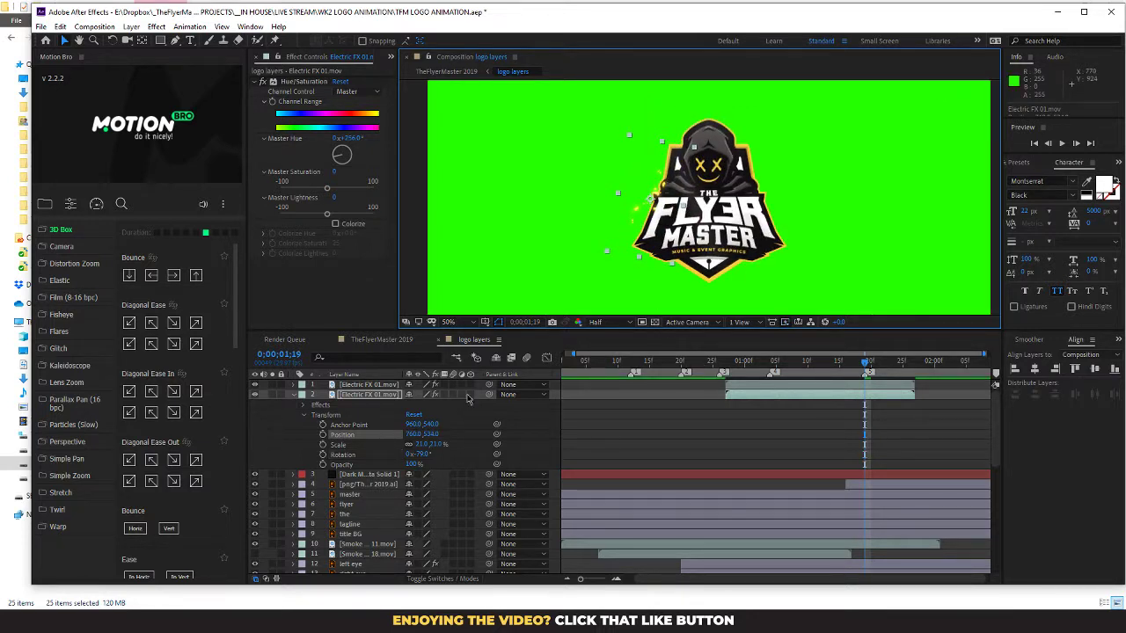
Step: Hide the top Electric FX 01.mov copy and leave the lower, rotated one switched on
click(255, 392)
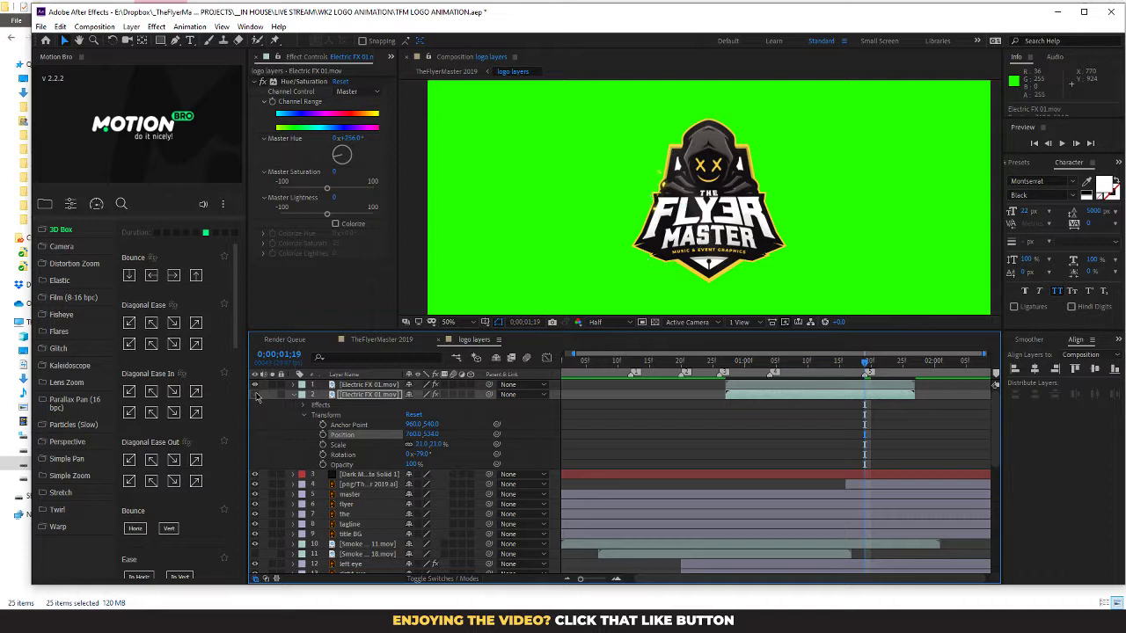
mouse_move(868, 366)
mouse_down()
mouse_move(777, 368)
mouse_move(866, 368)
mouse_up()
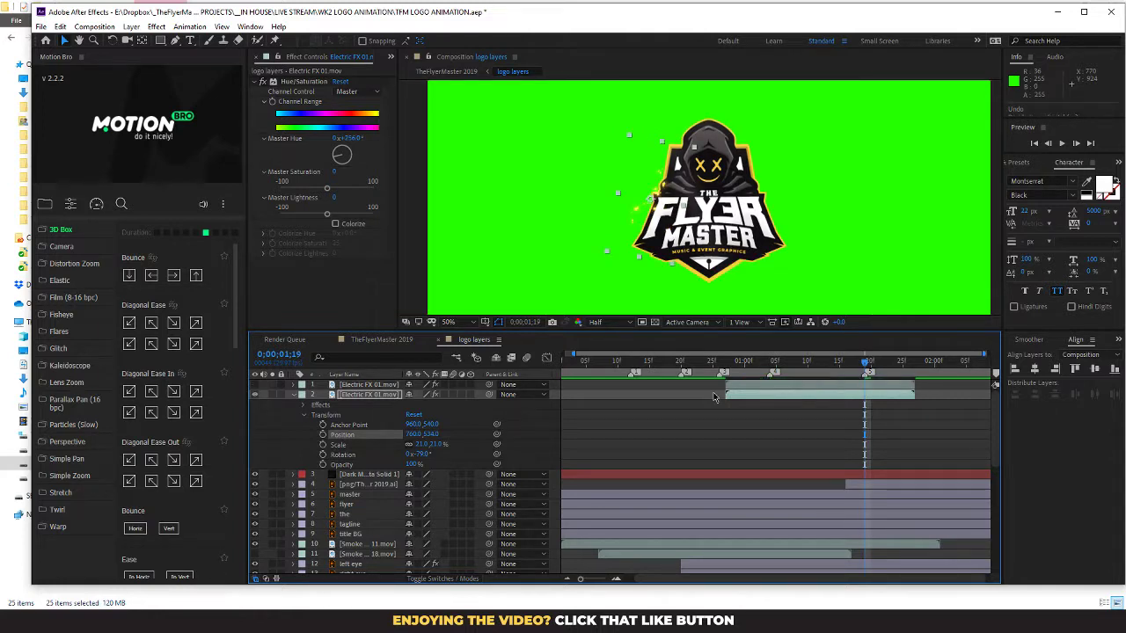
Step: Undo the hiding of the top Electric FX 01.mov copy and the last move of the lower one
key(ctrl+z)
key(ctrl+z)
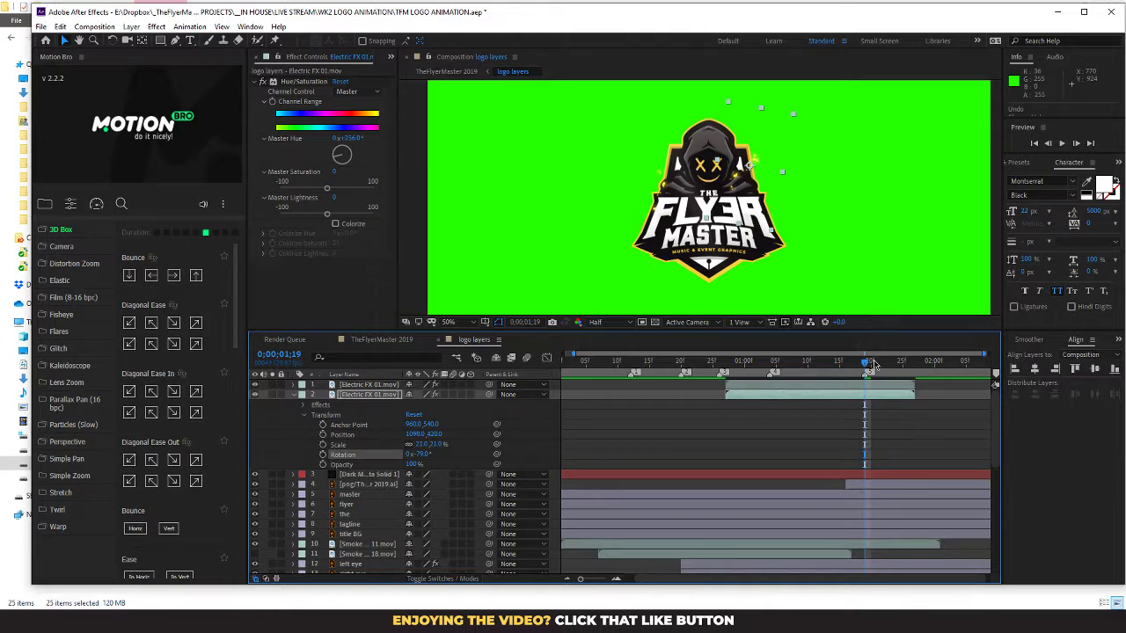
drag(874, 364, 838, 362)
click(614, 430)
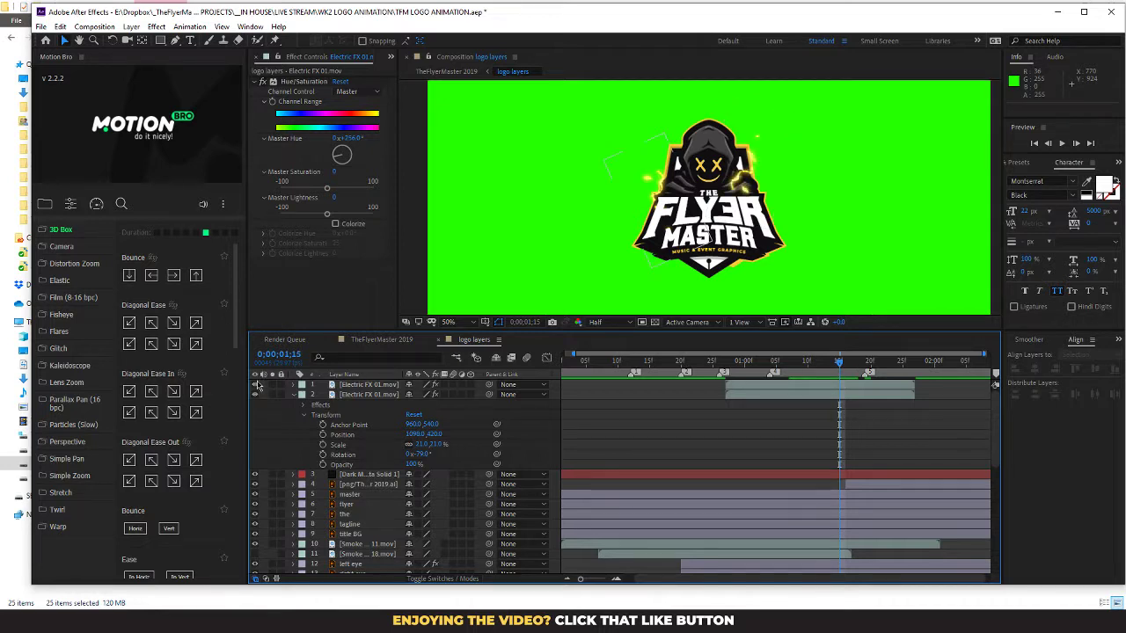
Step: Rotate the top Electric FX 01.mov layer to 103° and move it beside the logo's left edge at 760, 582
click(374, 386)
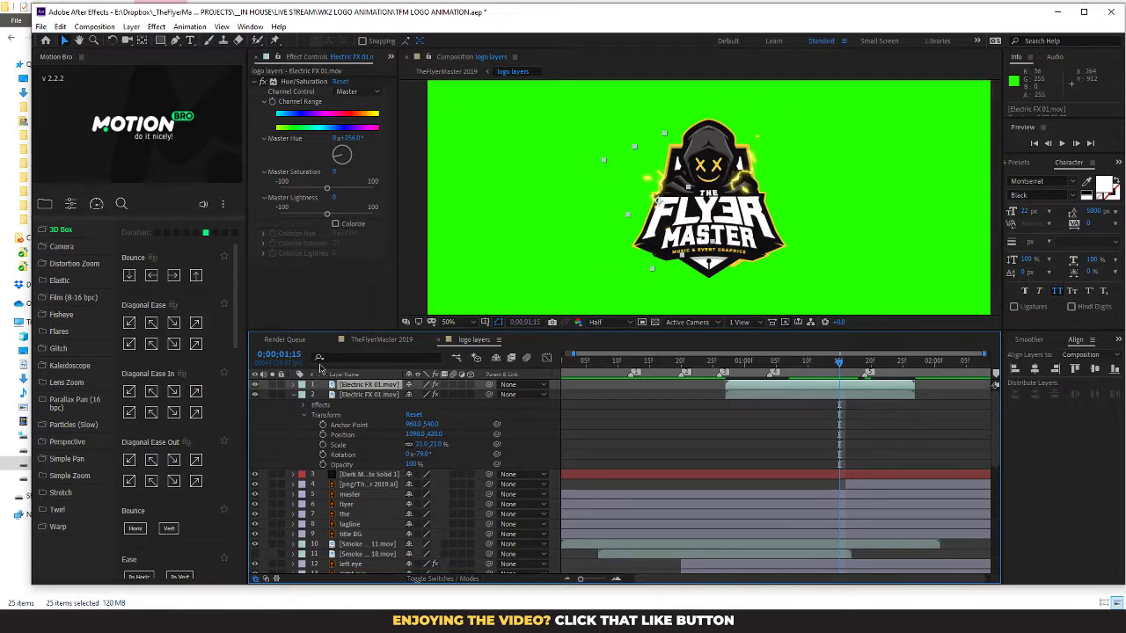
click(295, 386)
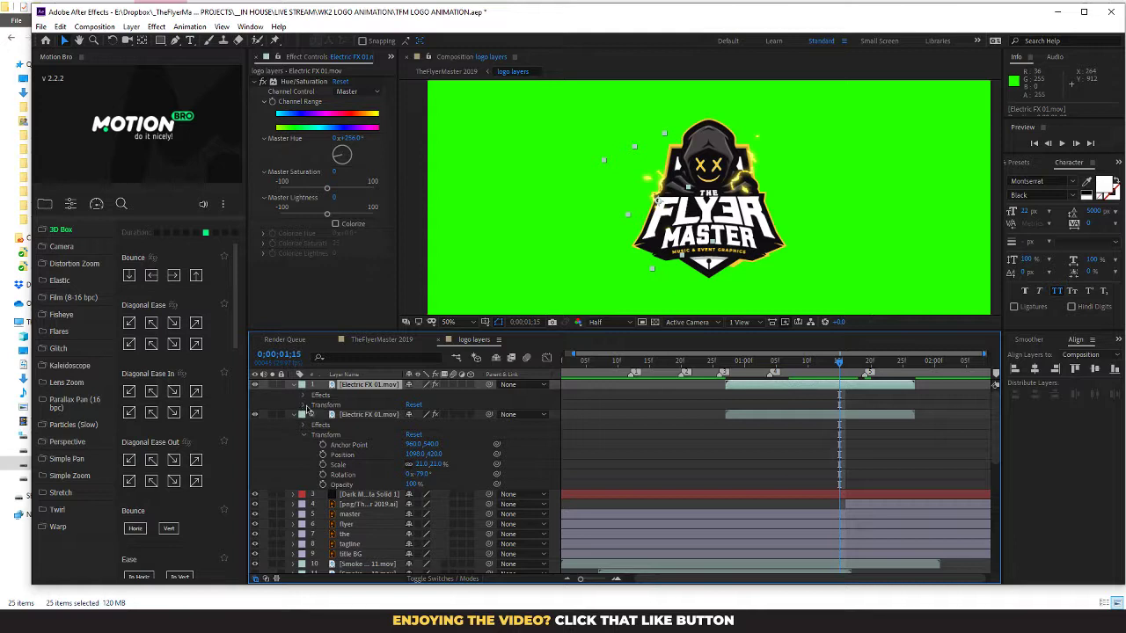
click(304, 406)
drag(424, 446, 446, 442)
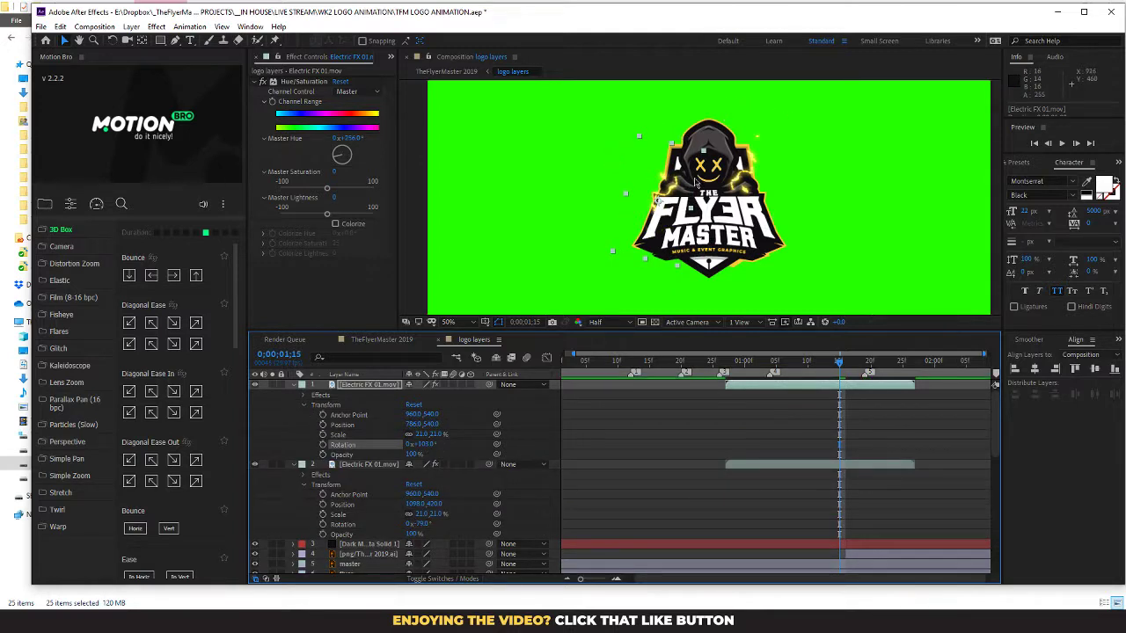
drag(688, 180, 680, 194)
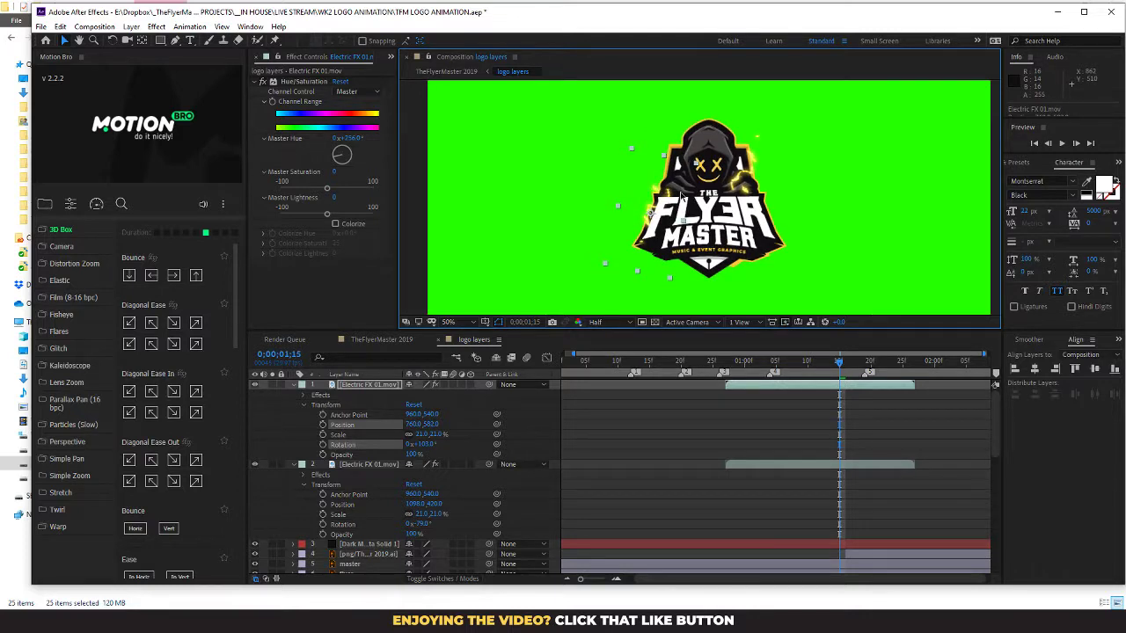
Step: Shift the top Electric FX 01.mov layer to start just before the lower copy and move it to the logo's lower-left corner at 704, 686
drag(809, 391, 776, 391)
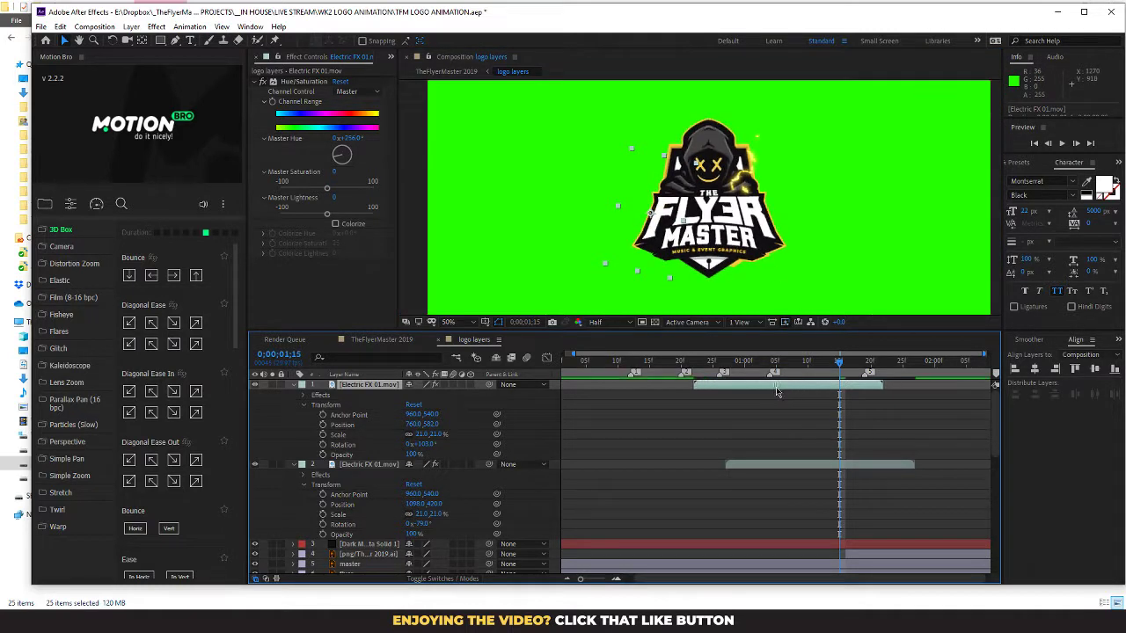
drag(844, 365, 803, 390)
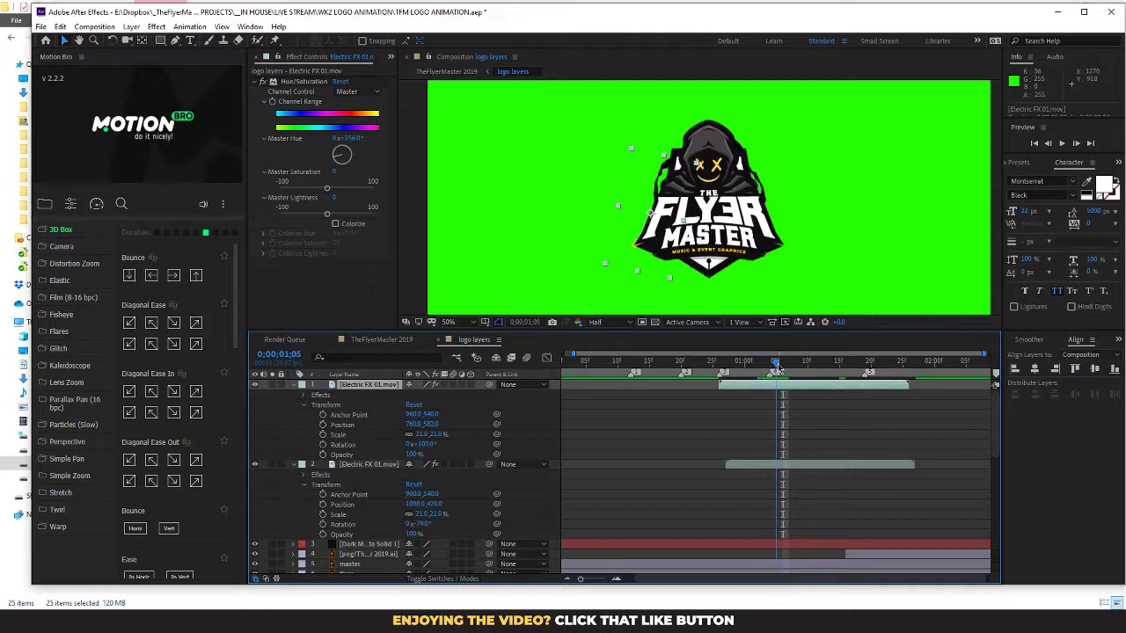
drag(785, 366, 758, 366)
drag(651, 213, 635, 245)
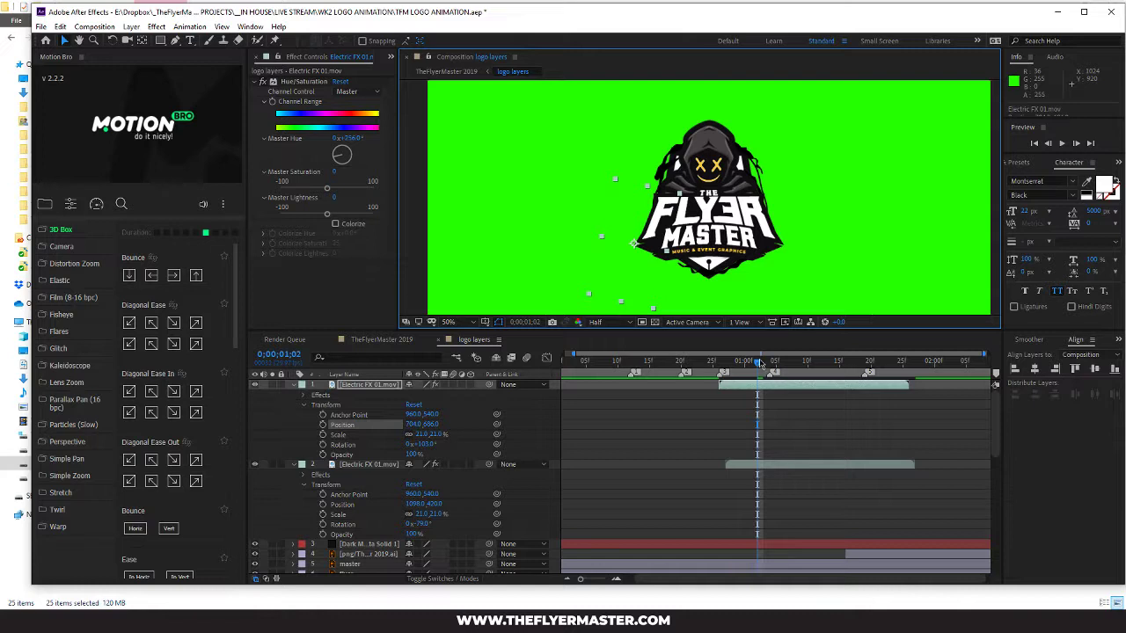
Step: Position the top electric layer at 696, 708 at 0;00;01;06 and start its Position keyframes there
drag(762, 364, 817, 368)
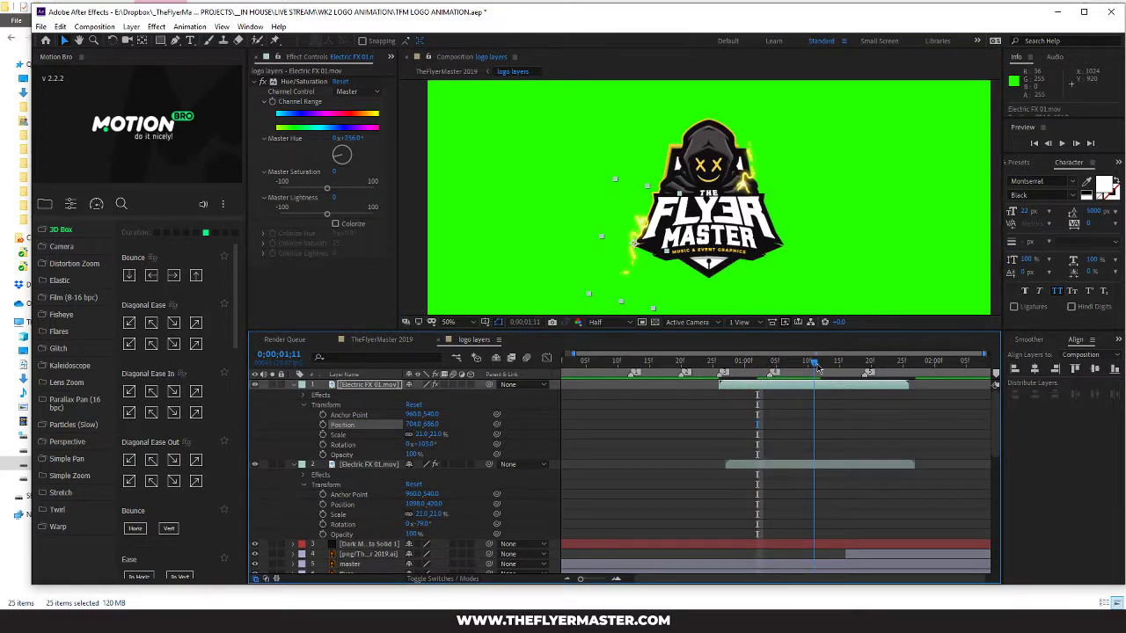
drag(642, 225, 655, 203)
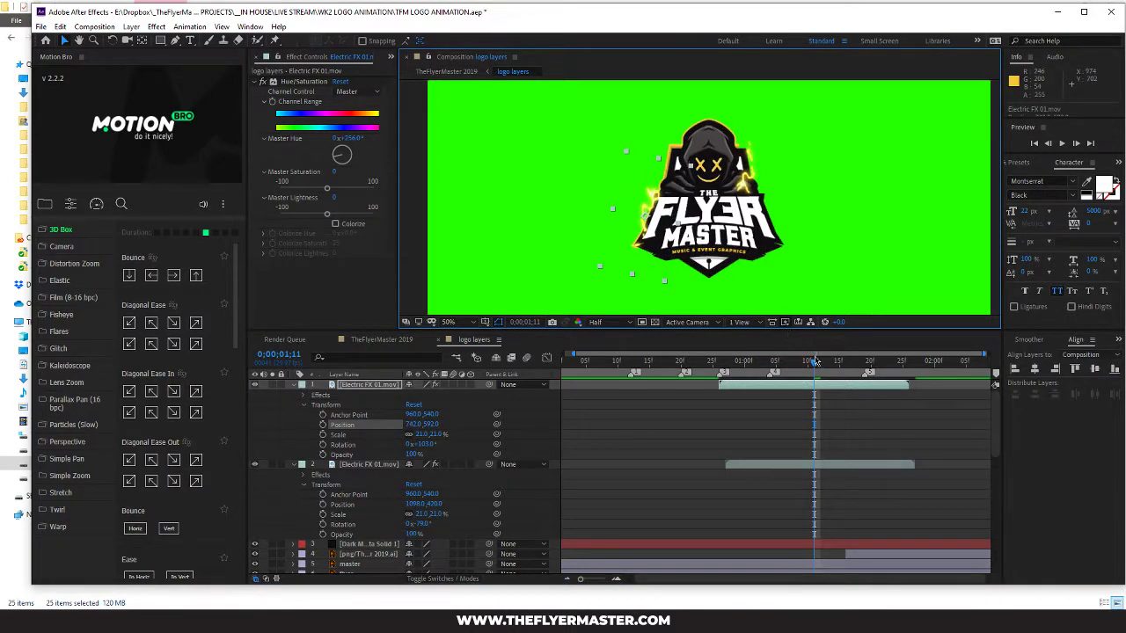
drag(816, 362, 782, 376)
drag(648, 209, 633, 248)
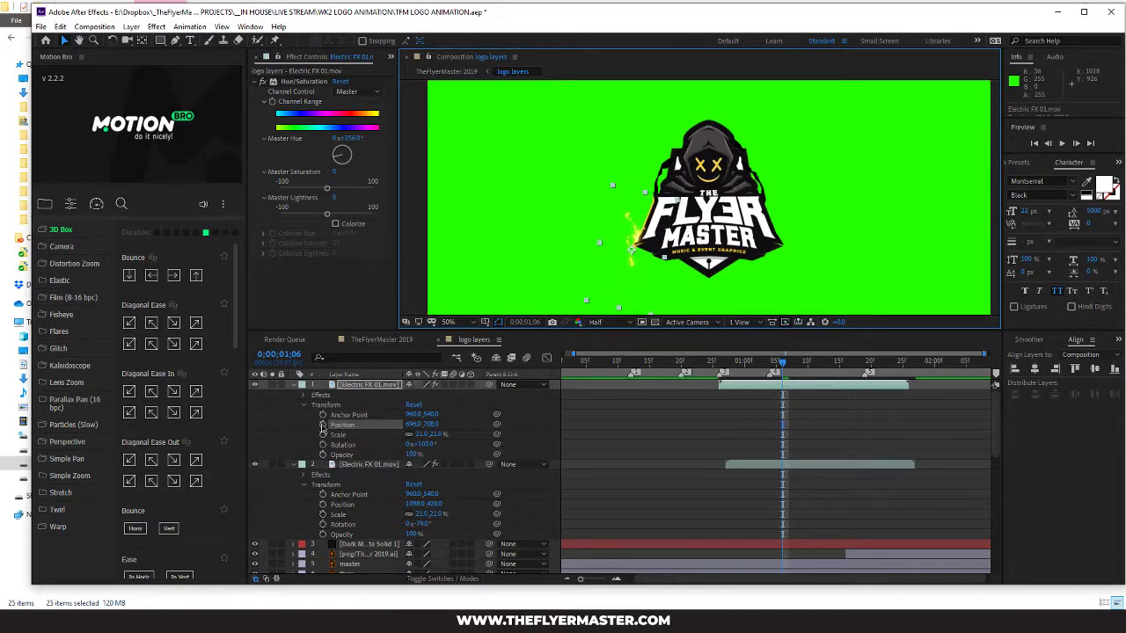
click(322, 425)
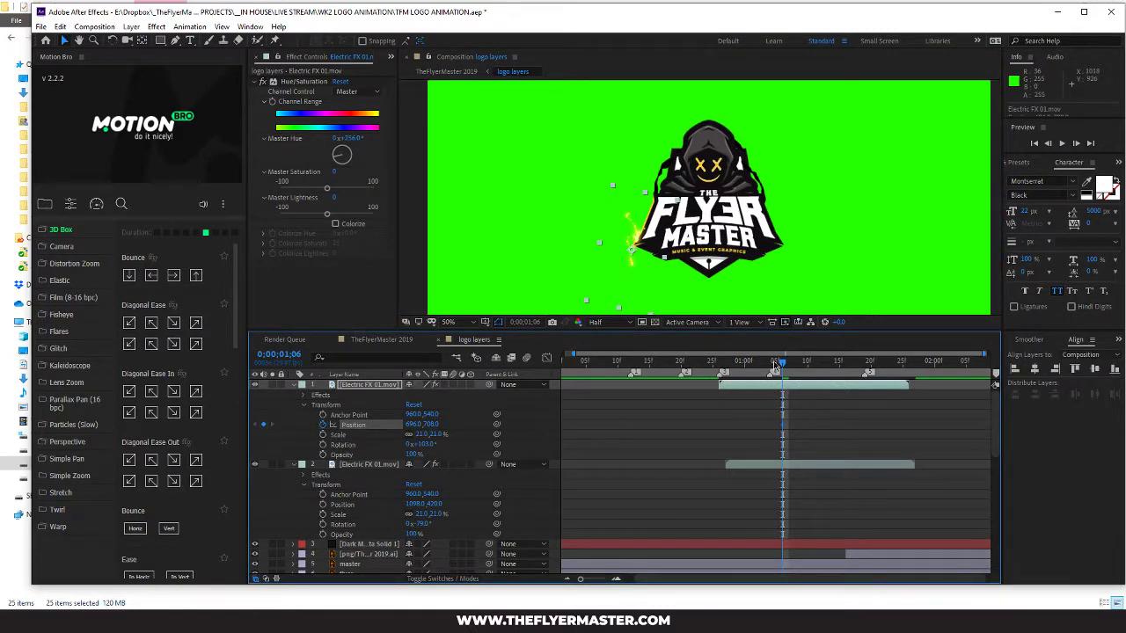
Step: Add a second Position keyframe at 824, 398 beside the hood's left edge and time it at 0;00;01;07
drag(781, 363, 832, 363)
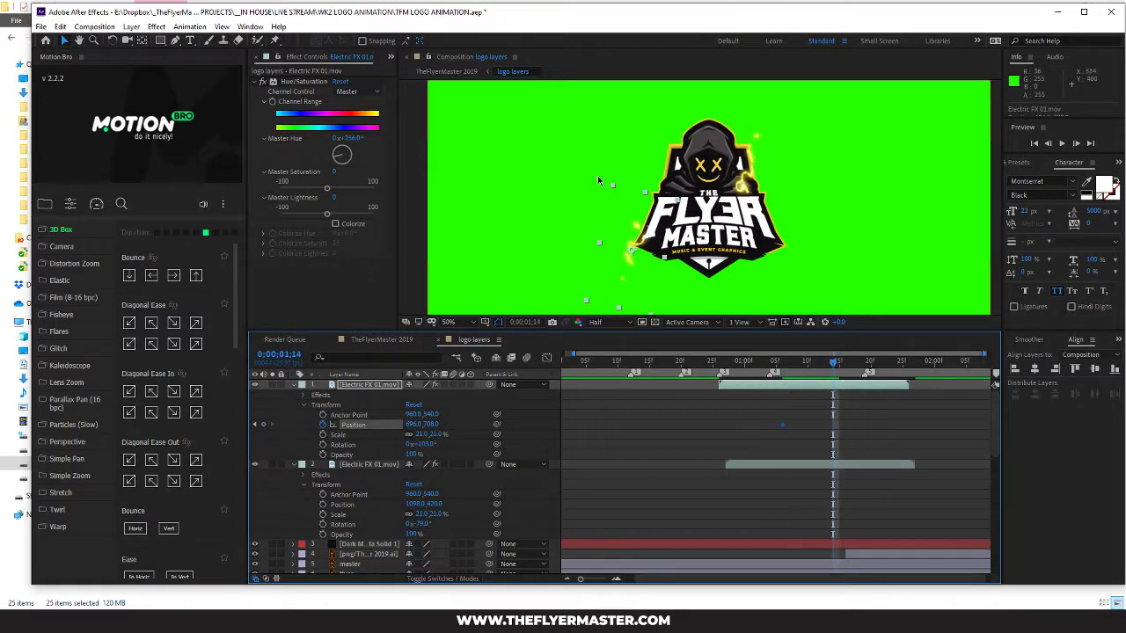
drag(722, 229, 679, 141)
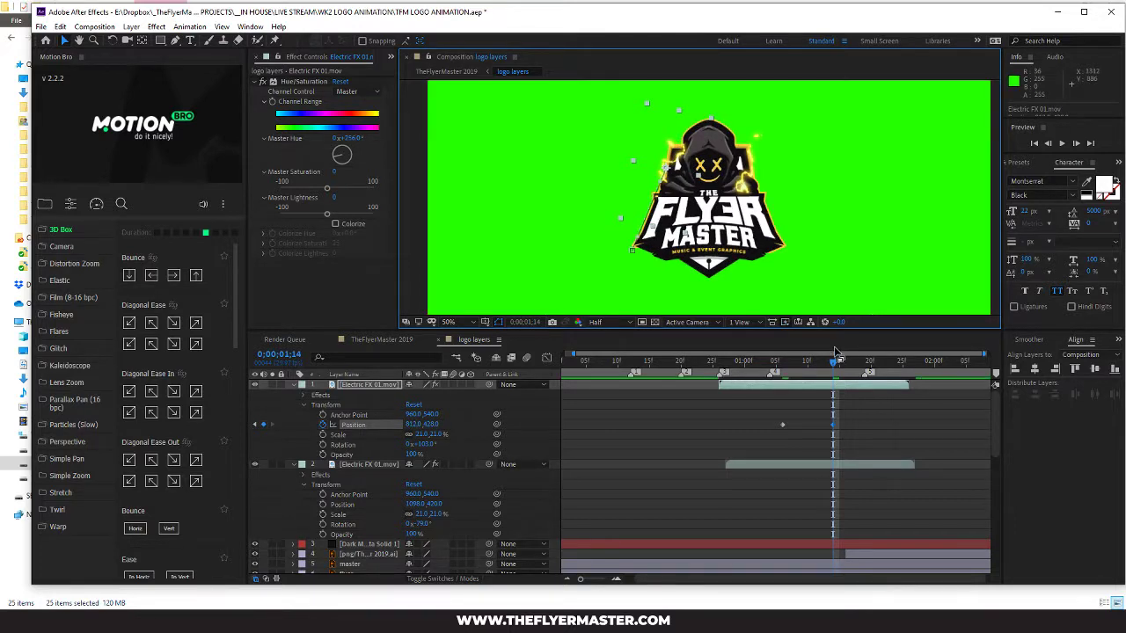
drag(833, 374, 785, 378)
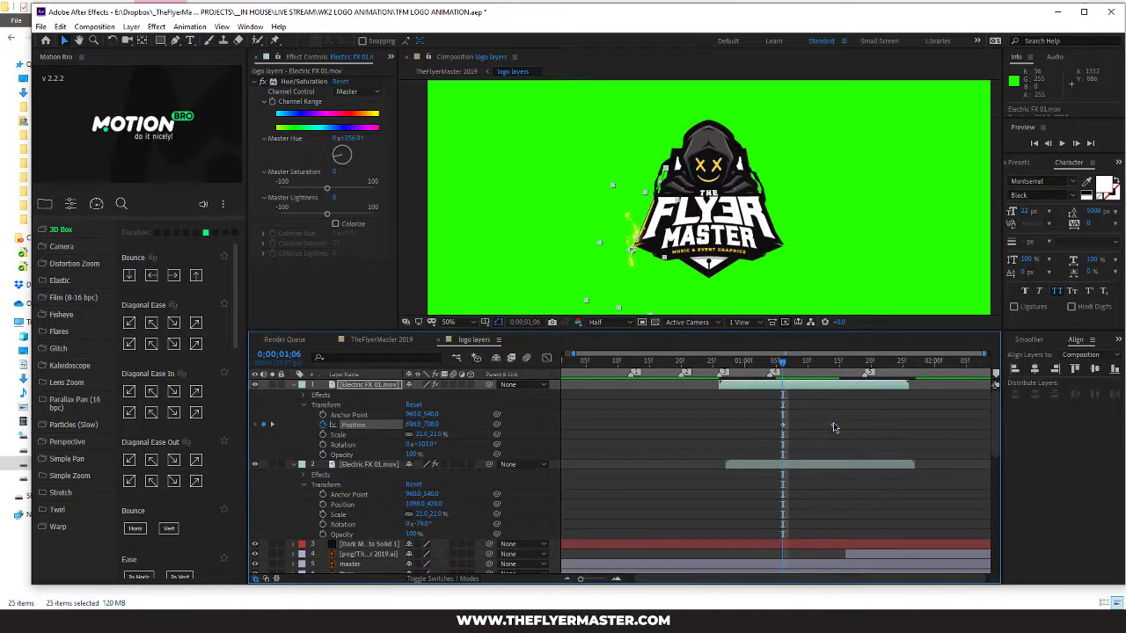
click(800, 425)
drag(785, 365, 805, 366)
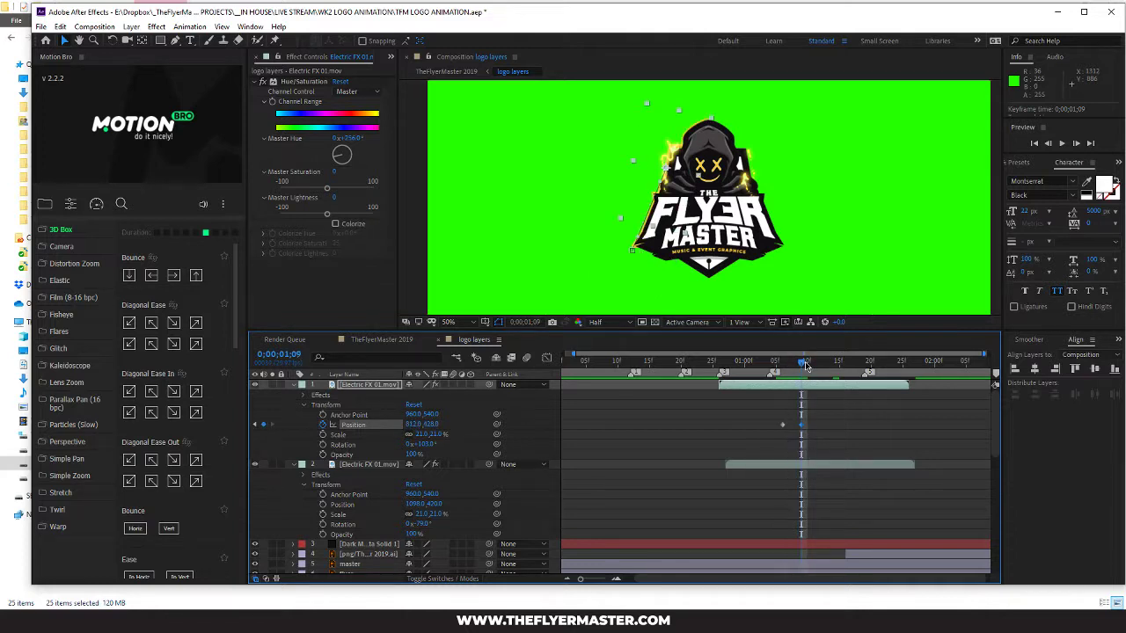
mouse_move(676, 157)
mouse_down()
mouse_move(711, 118)
mouse_move(677, 147)
mouse_up()
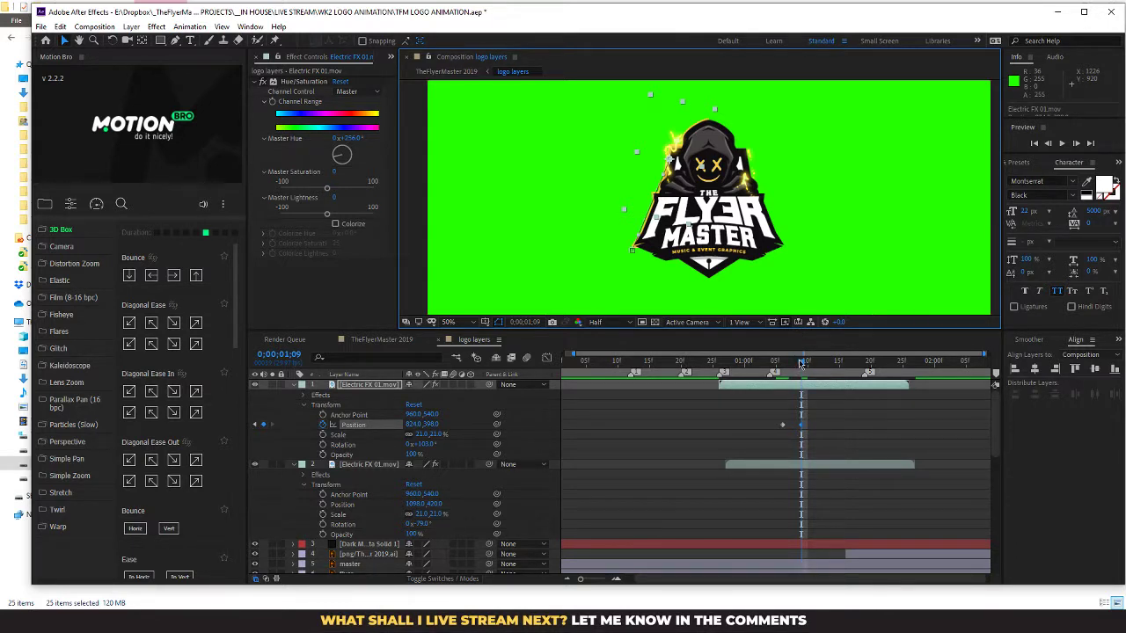
drag(801, 363, 790, 365)
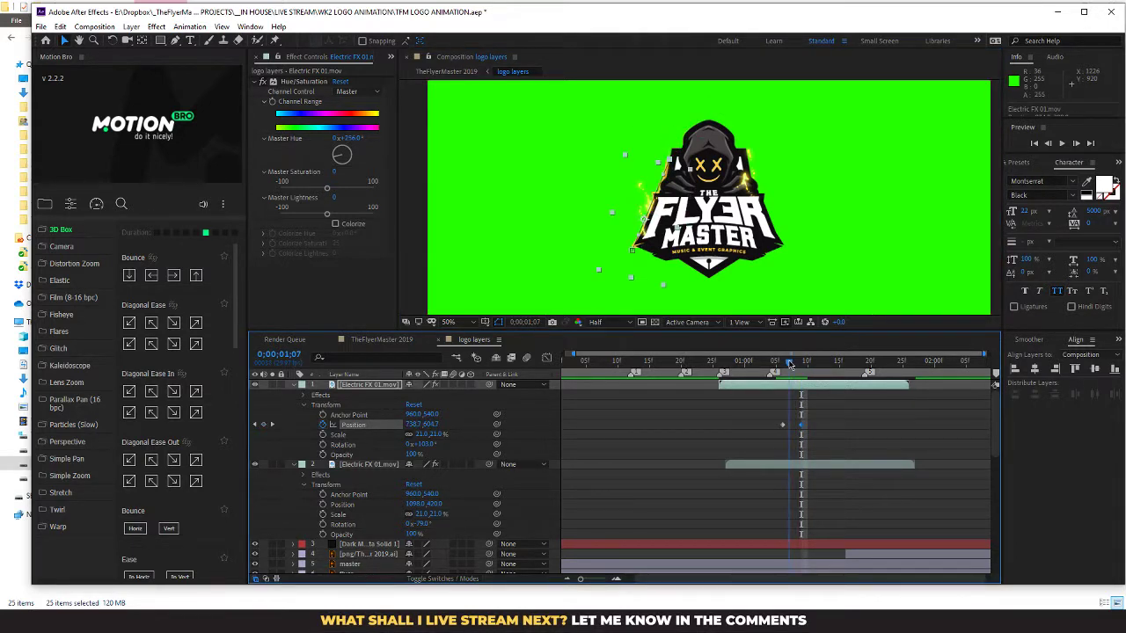
drag(796, 427, 789, 427)
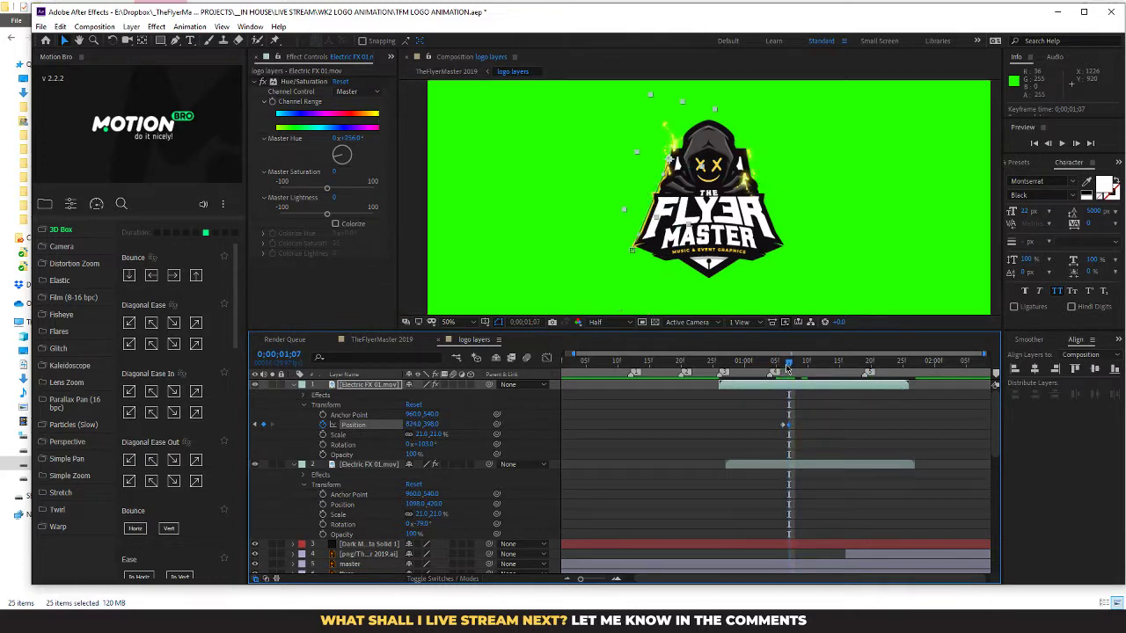
Step: At 0;00;01;09, keyframe the electric layer at 924, 286 on top of the hood, with Rotation going from 103° at 0;00;01;07 to 169°
drag(788, 365, 802, 366)
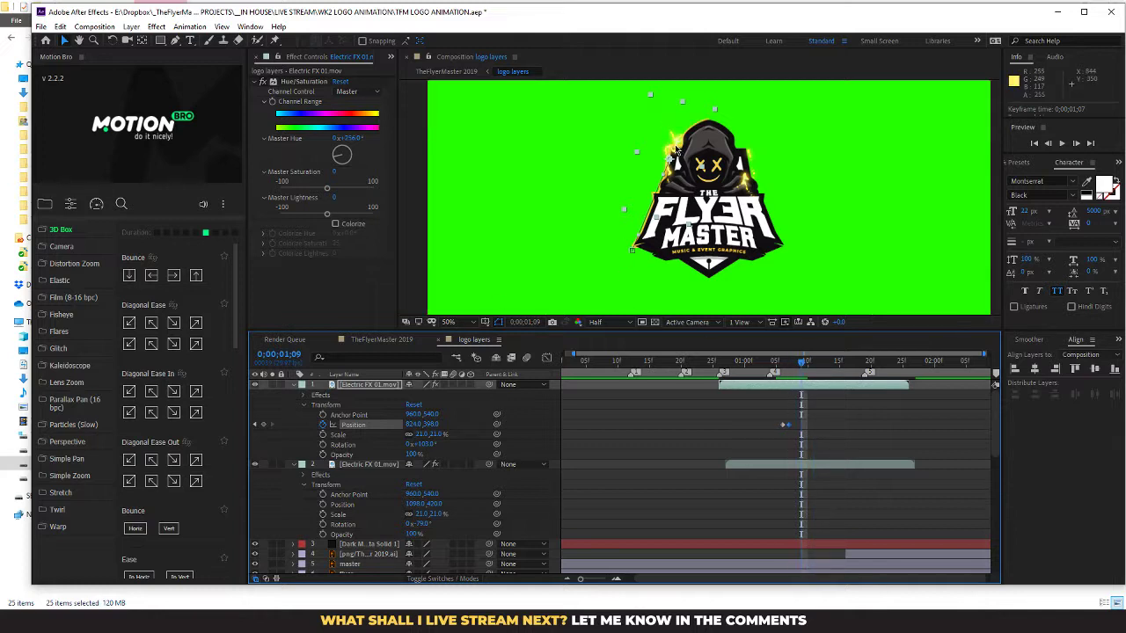
drag(677, 150, 712, 105)
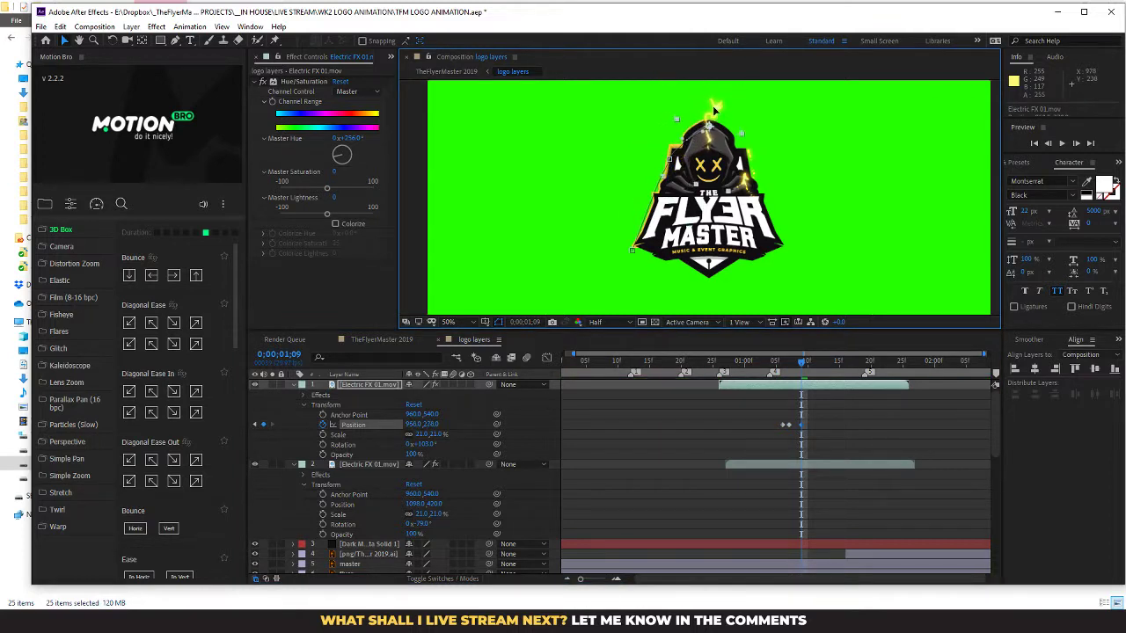
click(322, 445)
drag(799, 446, 789, 446)
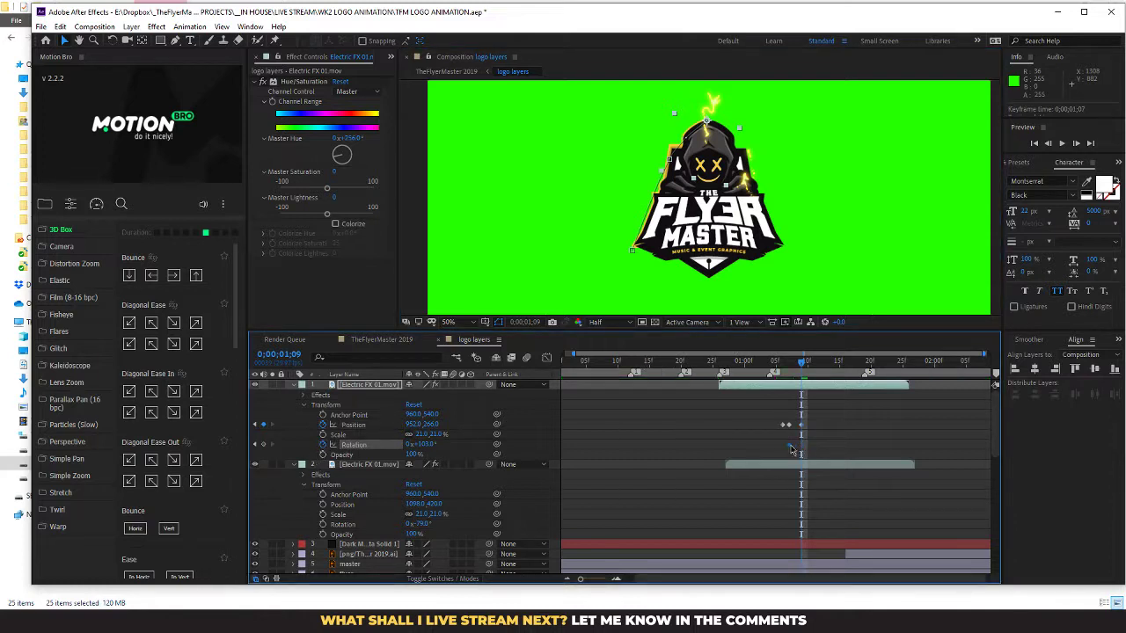
drag(430, 445, 469, 444)
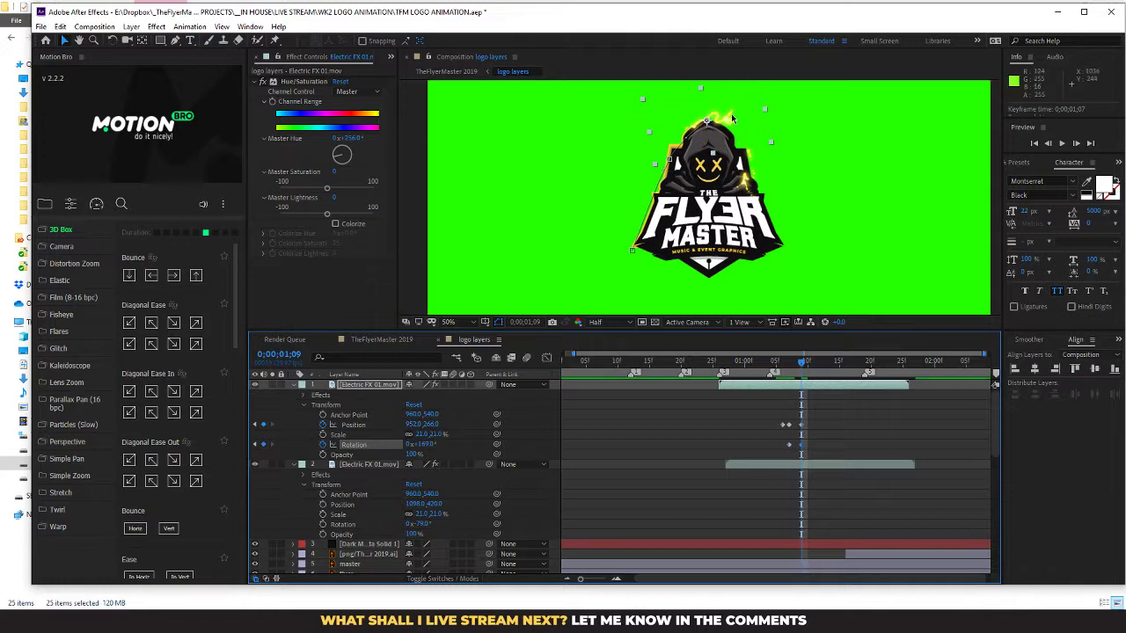
drag(722, 117, 715, 124)
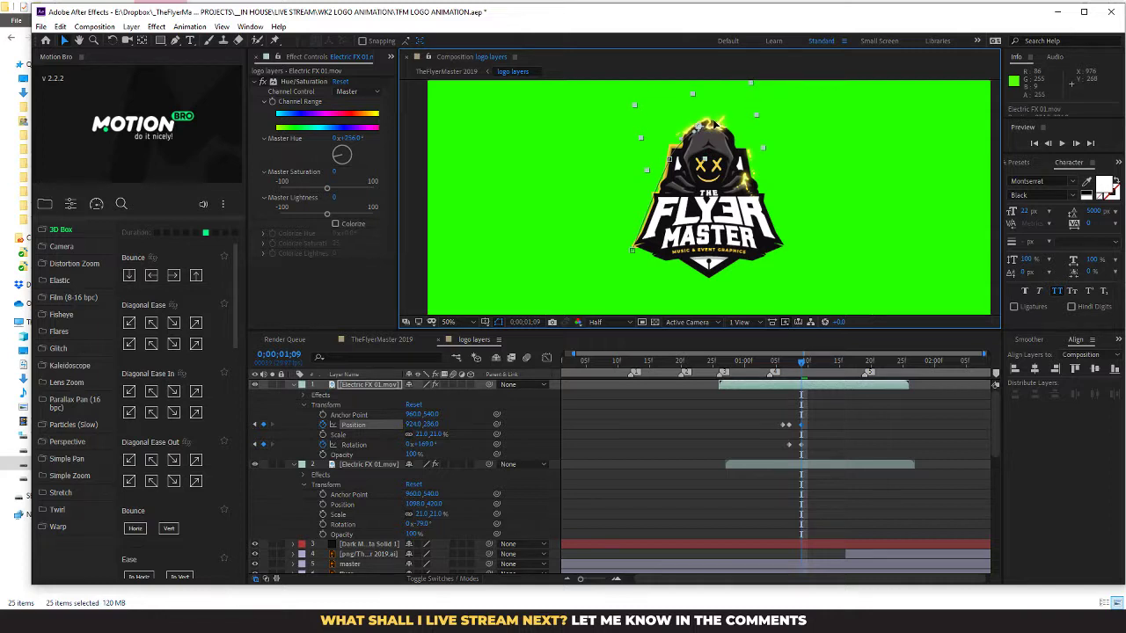
Step: Delete the lower Electric FX 01.mov layer that has no keyframes
mouse_move(800, 364)
mouse_down()
mouse_move(787, 366)
mouse_move(851, 371)
mouse_move(794, 371)
mouse_up()
click(379, 466)
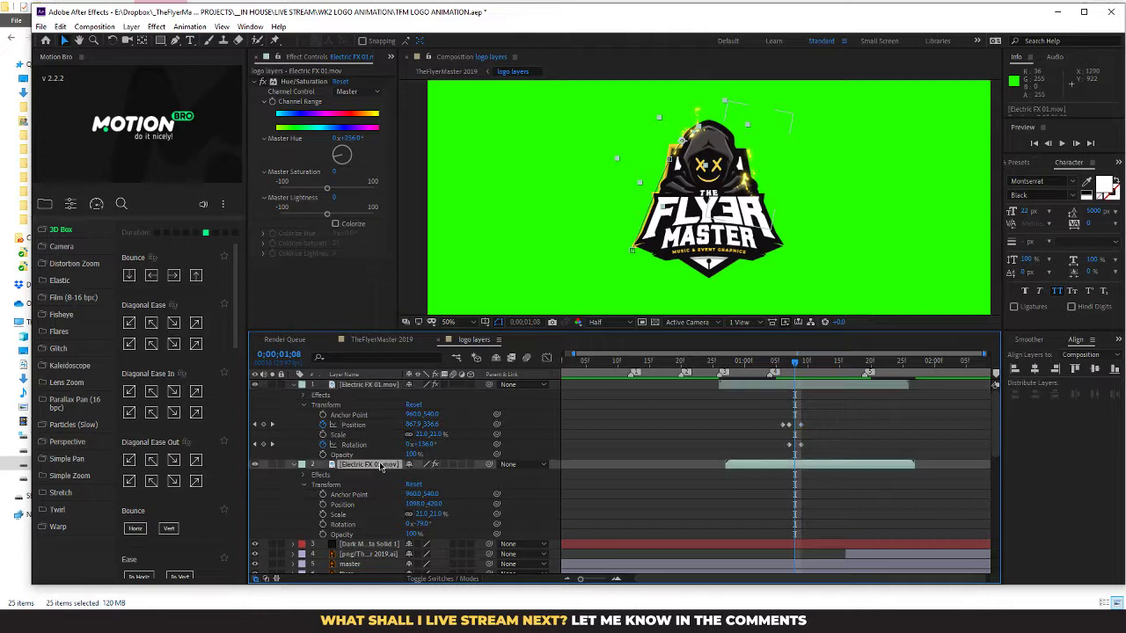
key(Delete)
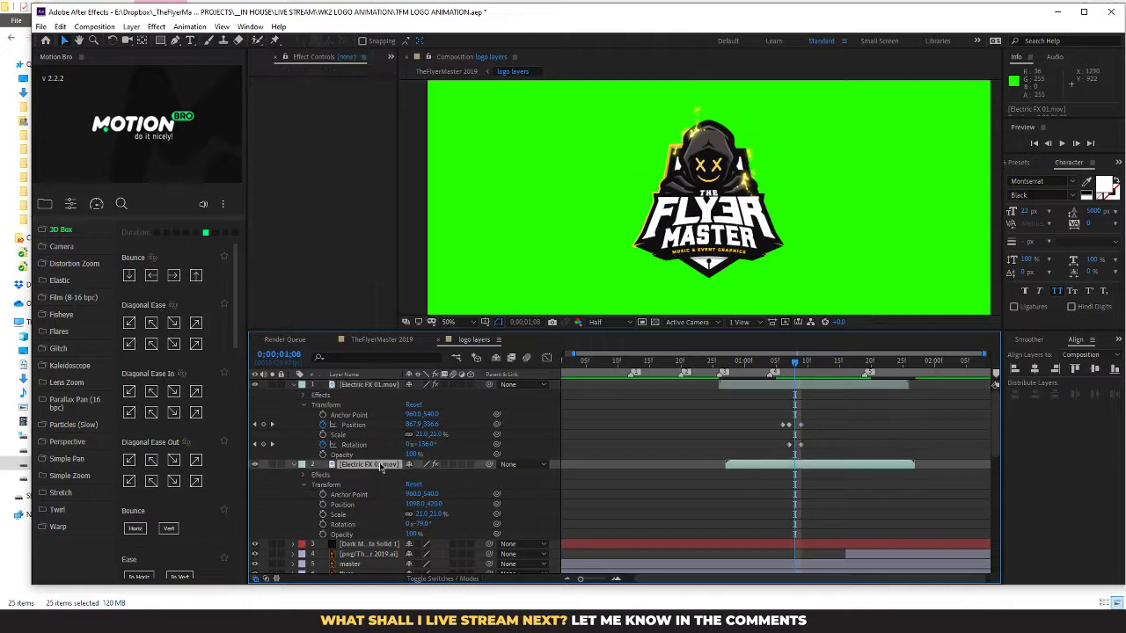
Step: At 0;00;01;11, keyframe the electric layer's Position at 1030, 300 on the hood's upper right and its Rotation at 225°
mouse_move(794, 367)
mouse_down()
mouse_move(748, 361)
mouse_move(814, 361)
mouse_up()
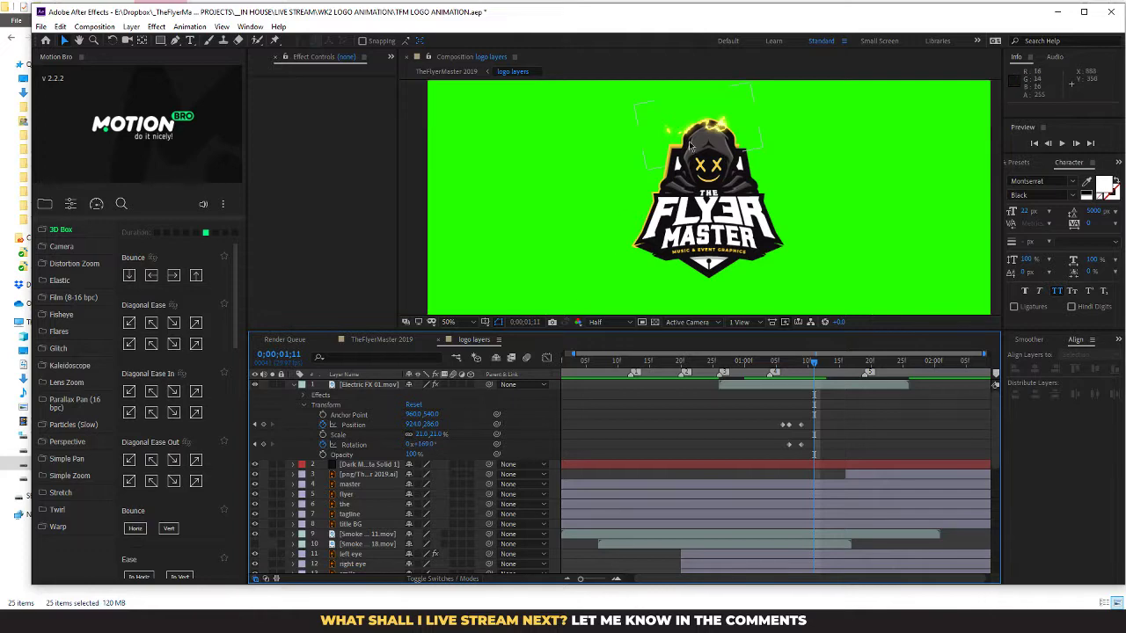
drag(719, 120, 750, 130)
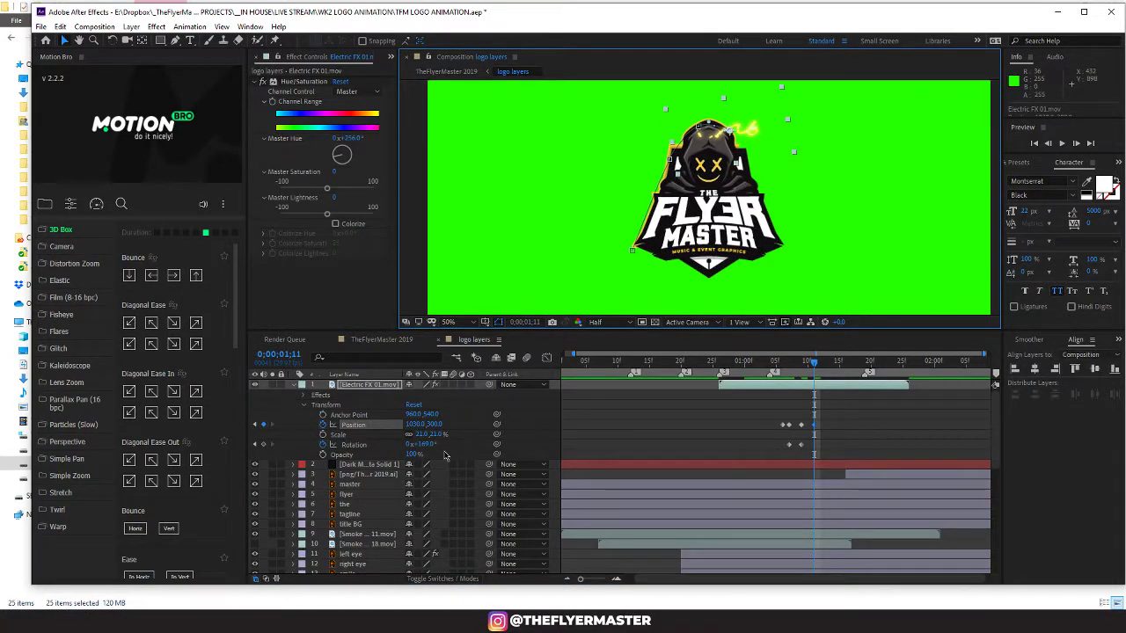
drag(428, 445, 454, 438)
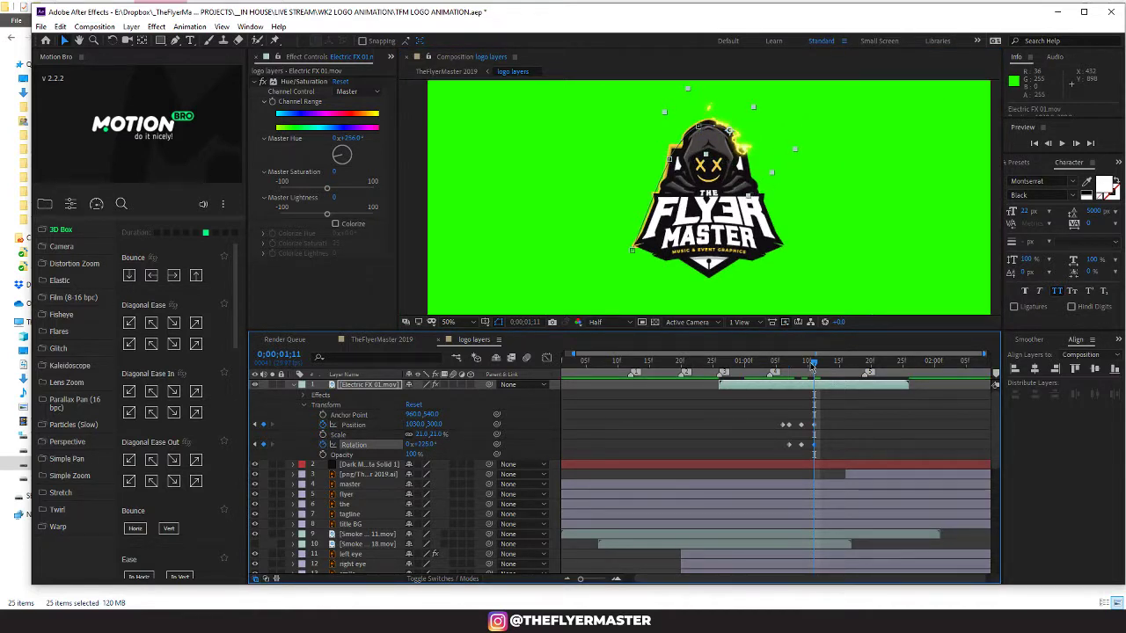
Step: Keyframe the electric layer down the logo's right edge: 1120, 476 with 249° rotation at 0;00;01;12 and 1164, 578 at 0;00;01;13
mouse_move(812, 366)
mouse_down()
mouse_move(791, 365)
mouse_move(827, 363)
mouse_move(797, 372)
mouse_move(819, 377)
mouse_up()
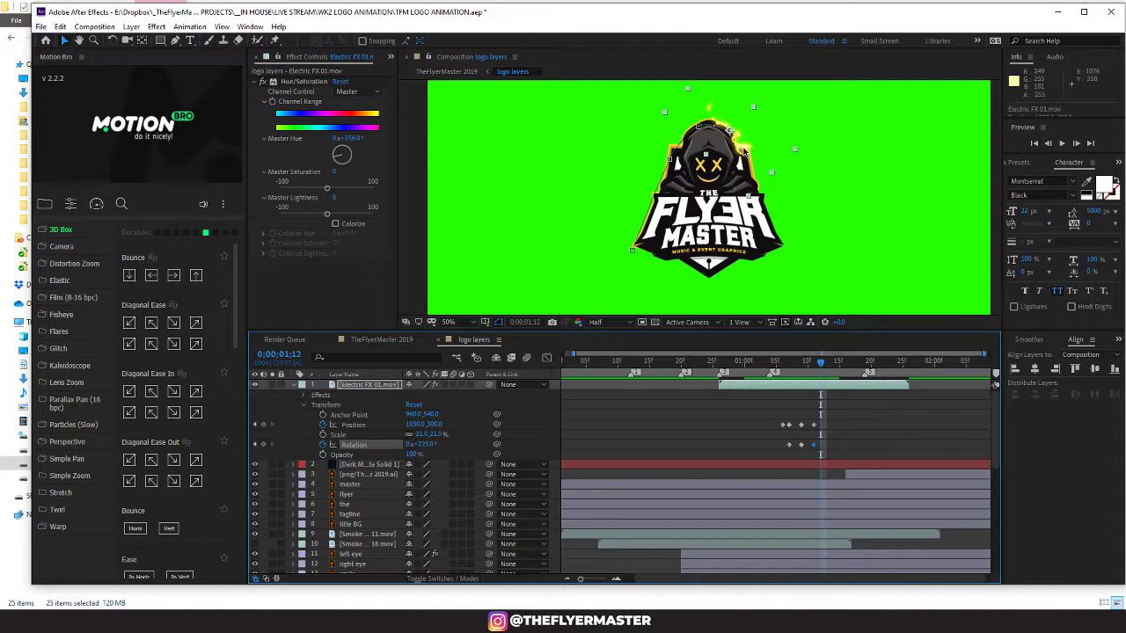
drag(744, 151, 771, 202)
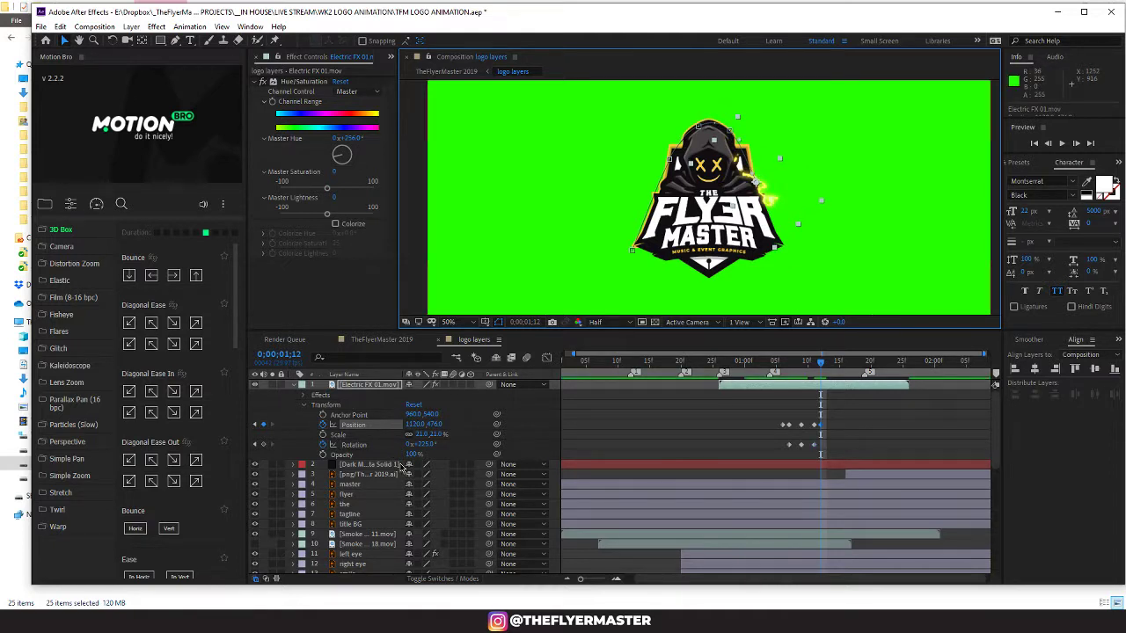
drag(431, 447, 442, 445)
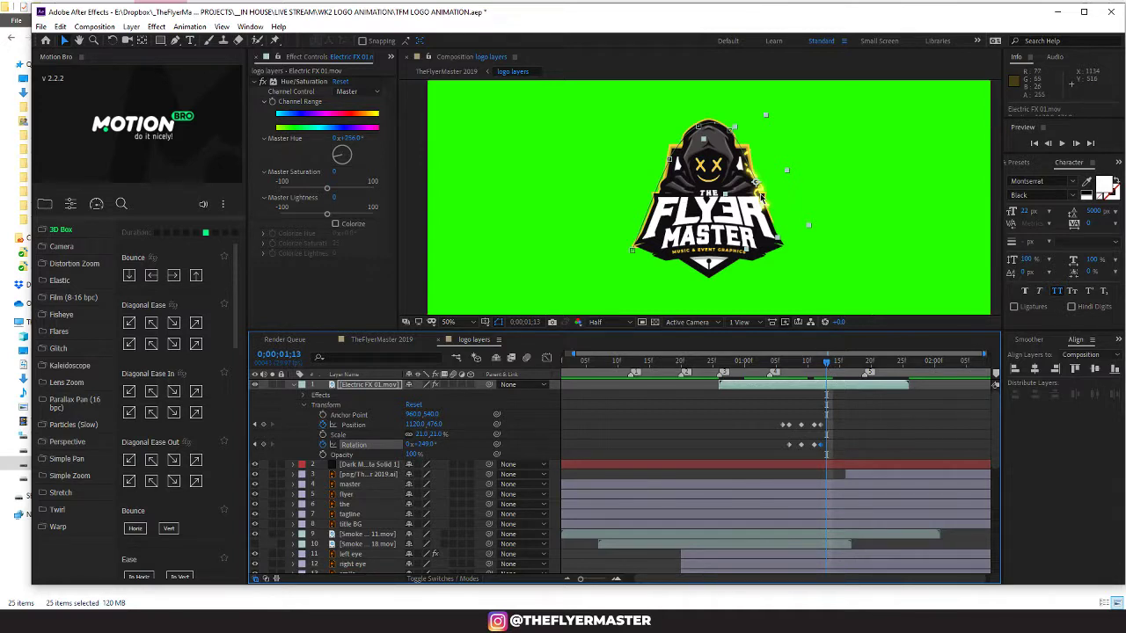
drag(760, 194, 779, 239)
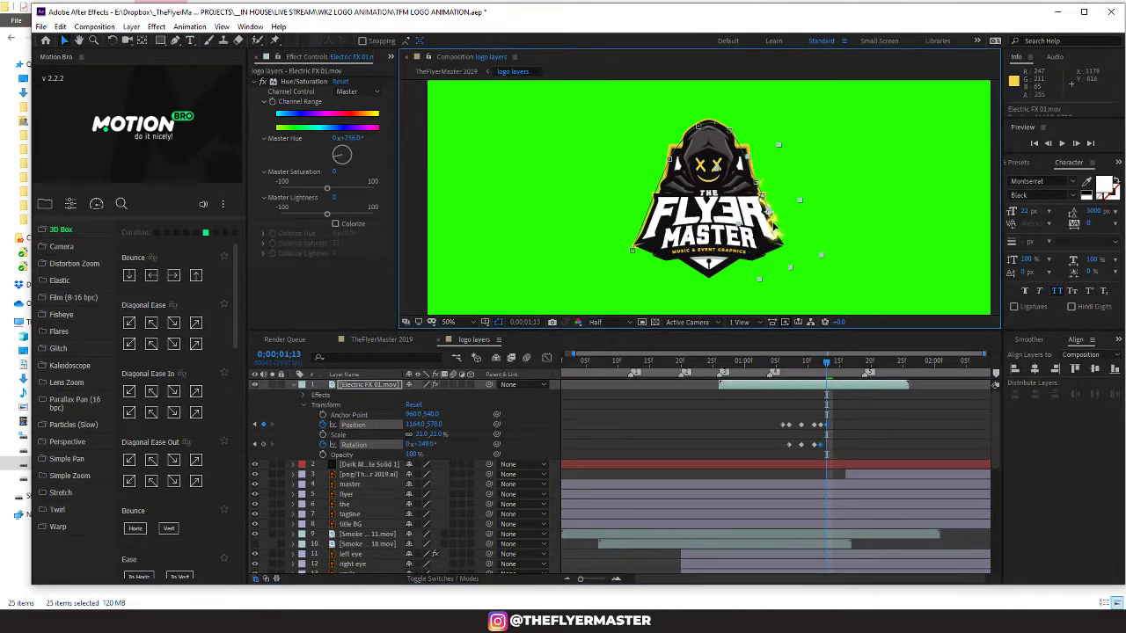
mouse_move(827, 363)
mouse_down()
mouse_move(812, 364)
mouse_move(847, 369)
mouse_move(837, 370)
mouse_up()
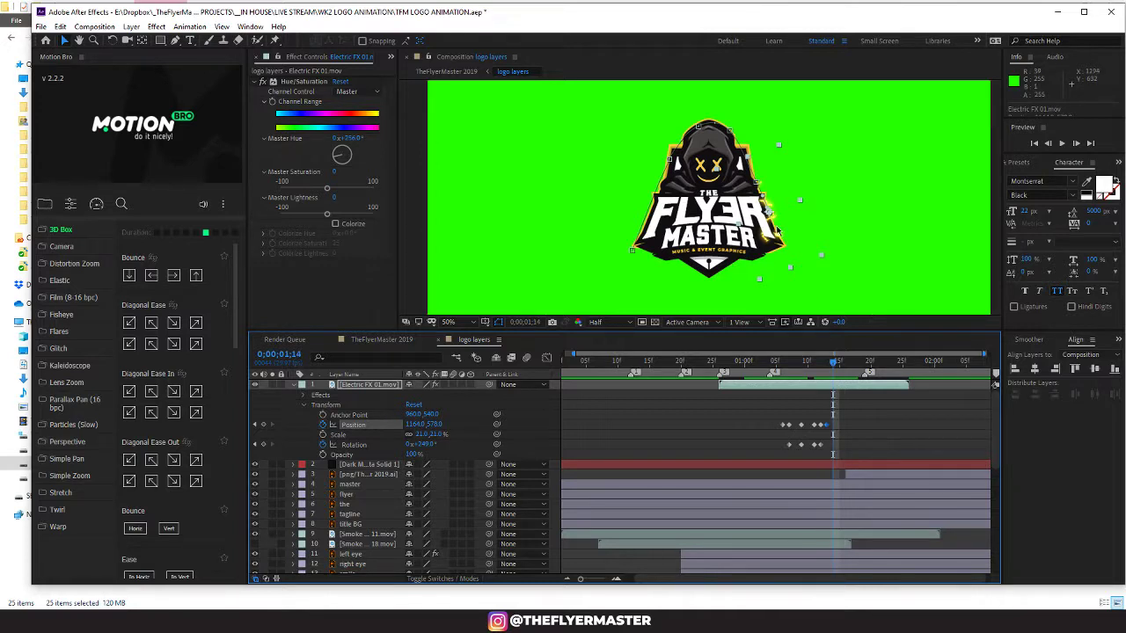
Step: Keyframe the electric layer around the logo's lower-right corner: 1212, 698 with 300° rotation at 0;00;01;14 and 1044, 754 at 0;00;01;15
drag(772, 216, 783, 250)
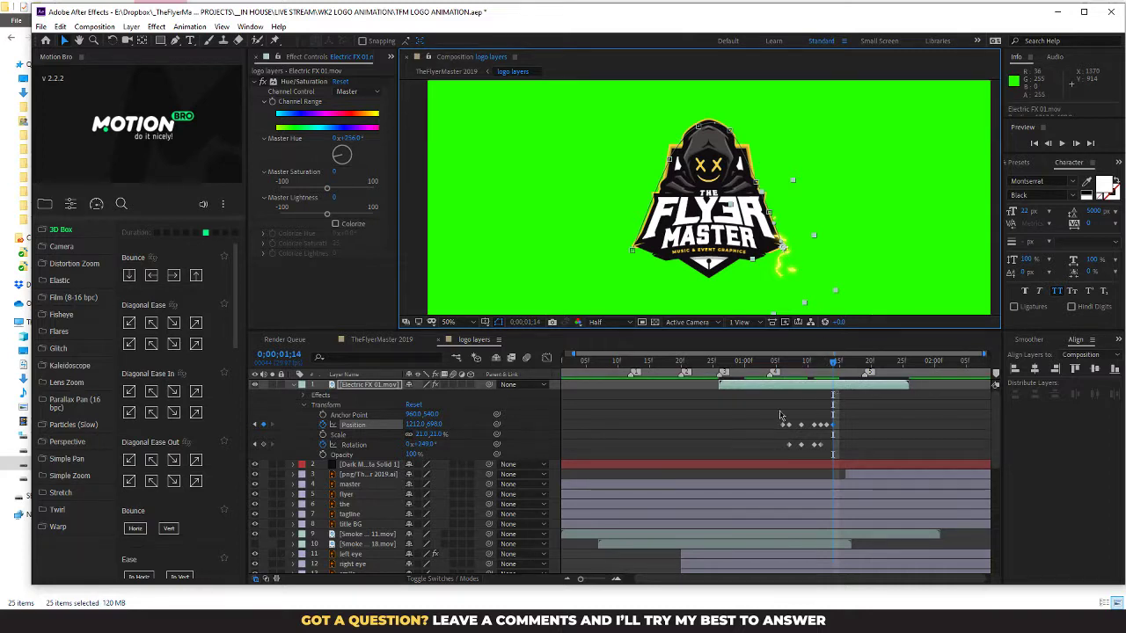
drag(426, 451, 456, 449)
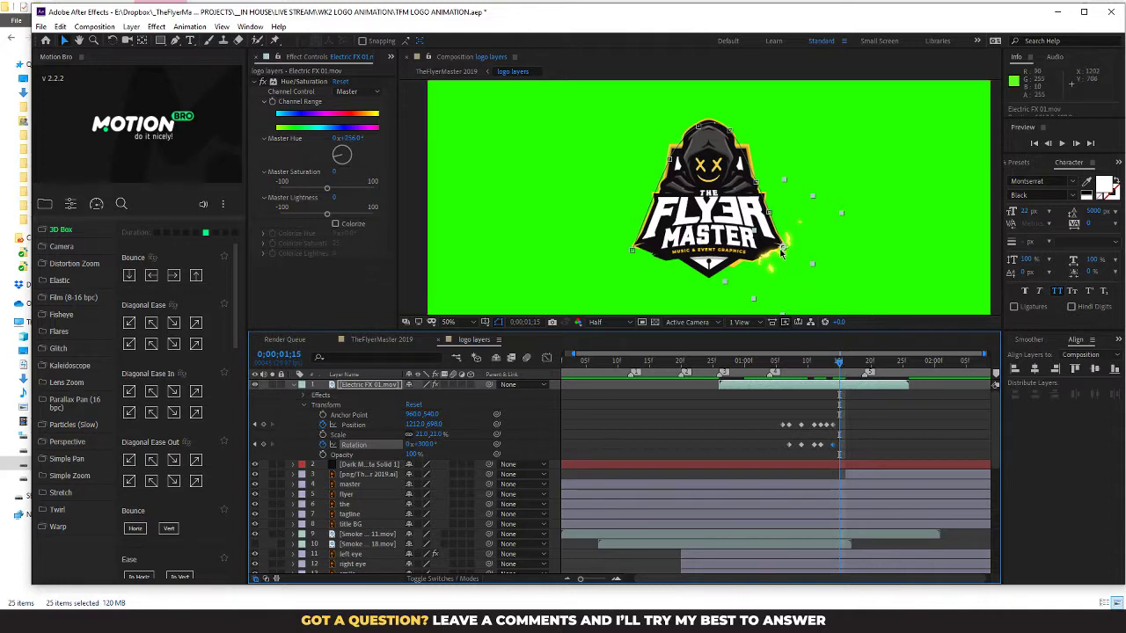
drag(781, 253, 731, 268)
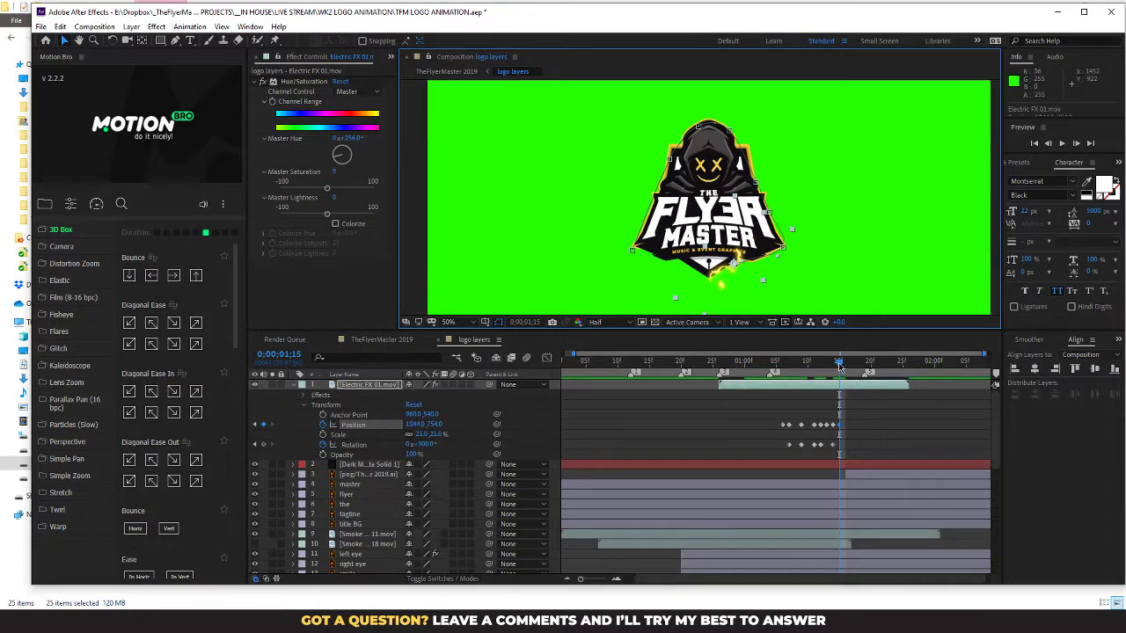
Step: At 0;00;01;16, keyframe the electric layer's Position at 936, 796 on the logo's bottom tip and its Rotation at 351°
mouse_move(839, 368)
mouse_down()
mouse_move(768, 376)
mouse_move(851, 385)
mouse_up()
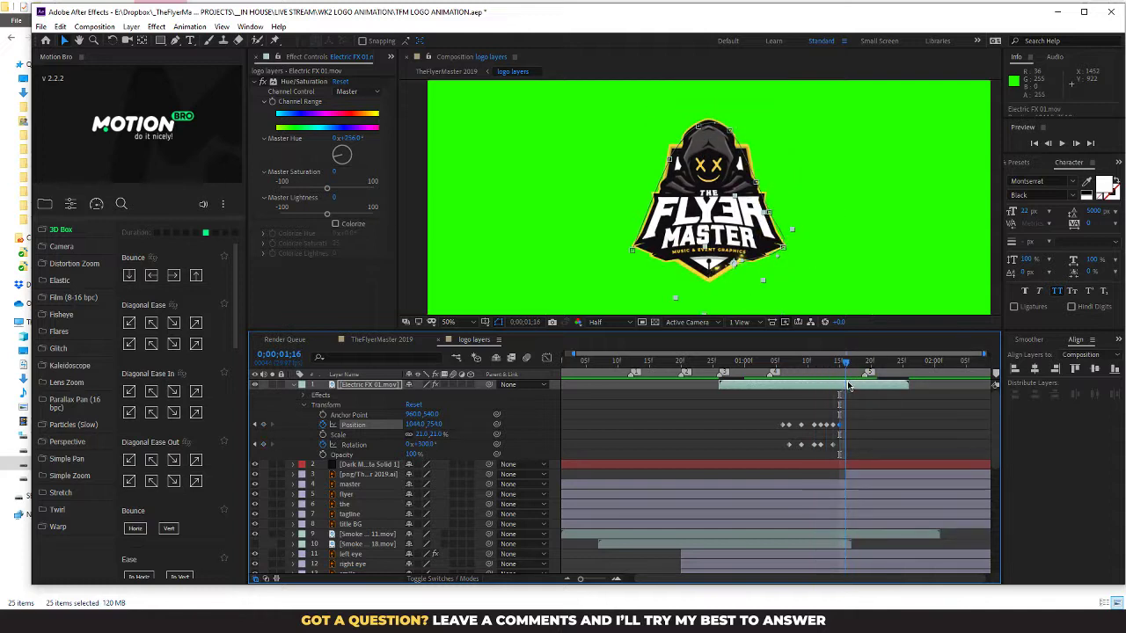
drag(850, 386, 840, 384)
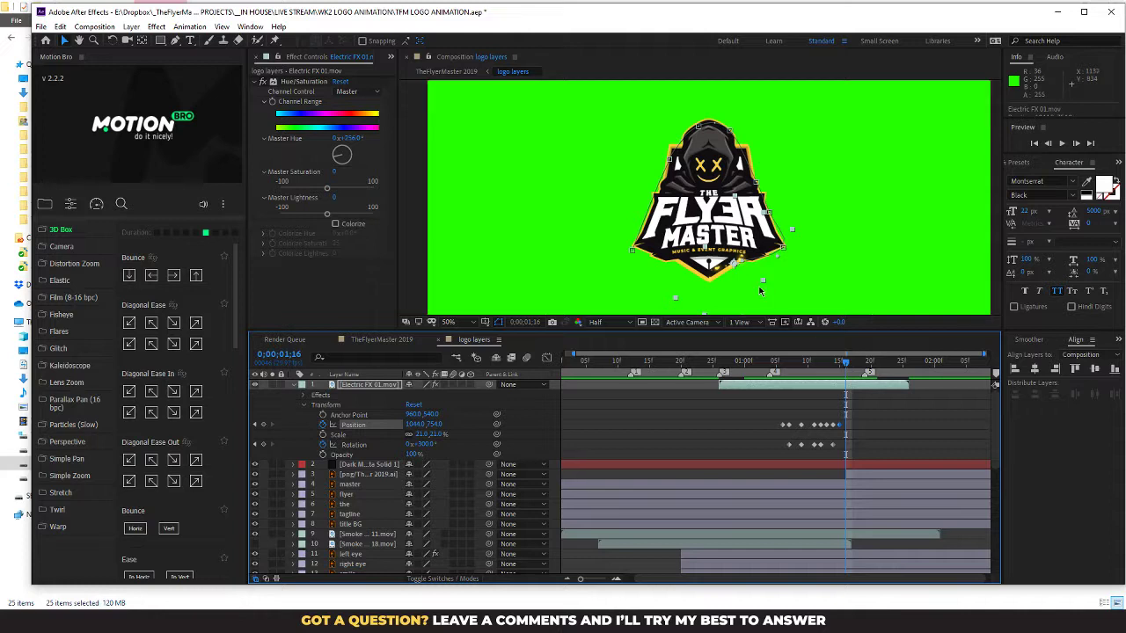
drag(732, 266, 698, 282)
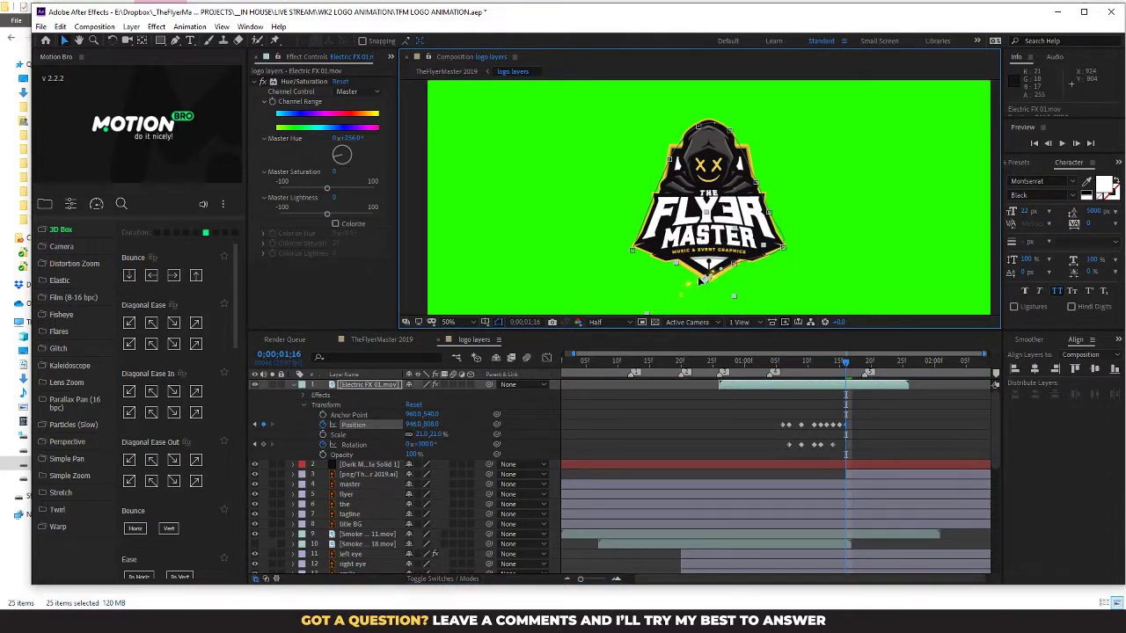
mouse_move(581, 580)
mouse_down()
mouse_move(610, 582)
mouse_move(596, 582)
mouse_up()
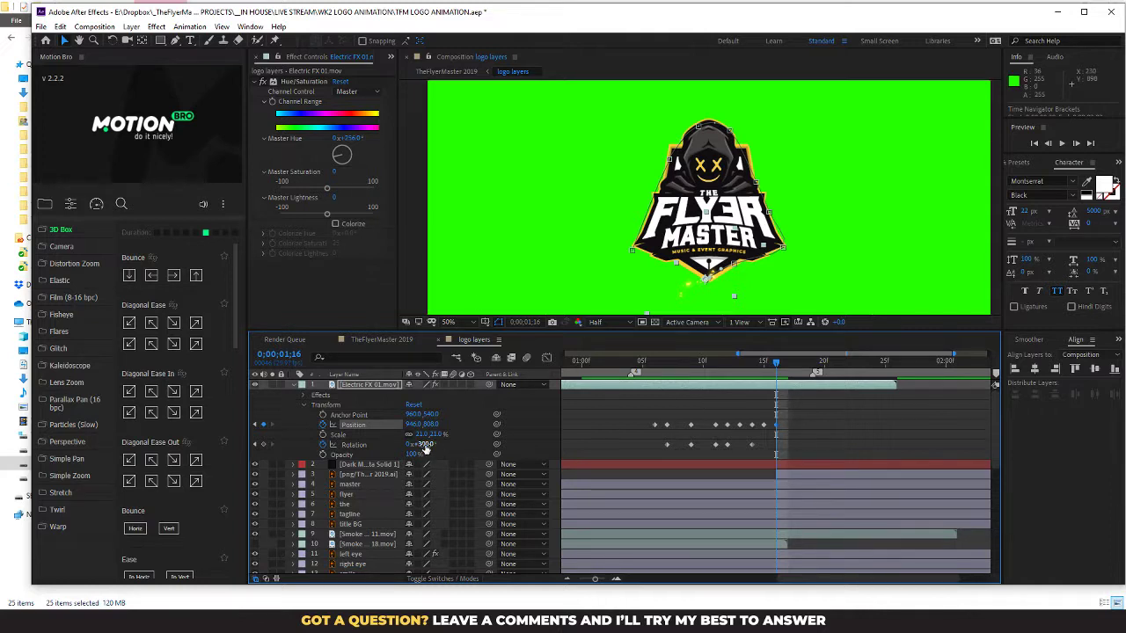
drag(426, 449, 432, 445)
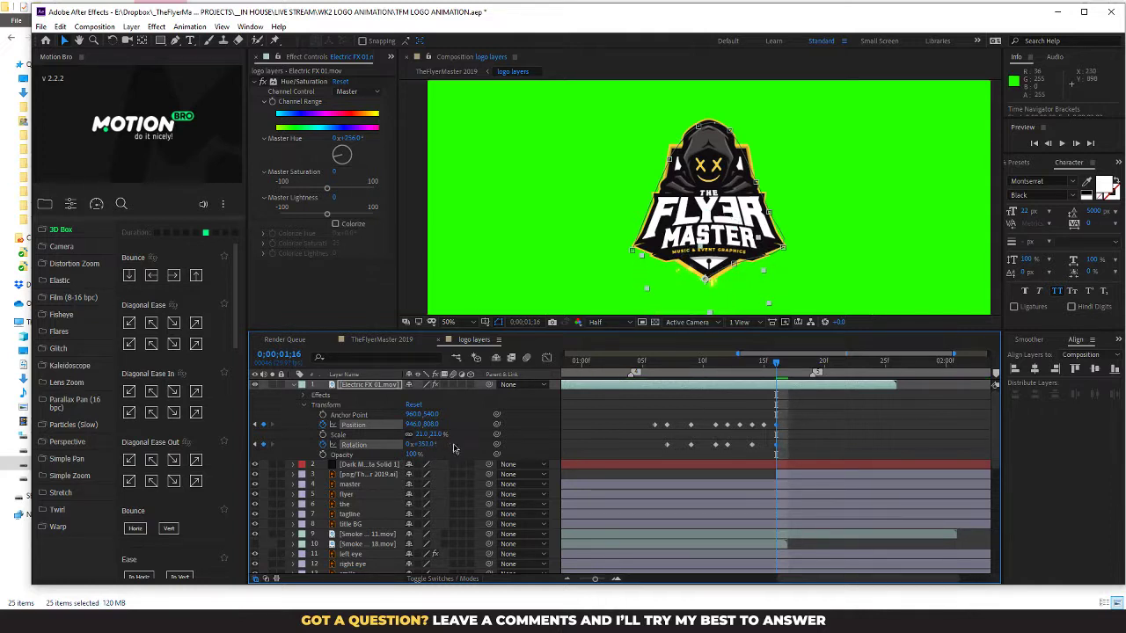
mouse_move(697, 277)
mouse_down()
mouse_move(651, 258)
mouse_move(701, 284)
mouse_up()
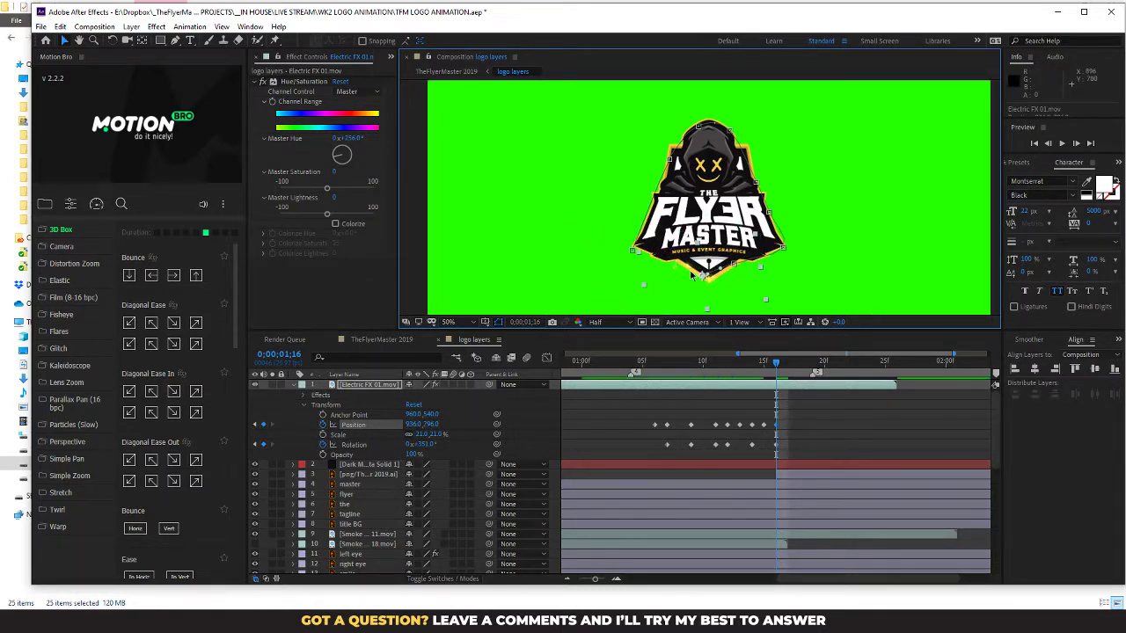
Step: Scrub and play back the electric effect's keyframed path around the logo from about 0;00;01;05
drag(779, 366, 660, 395)
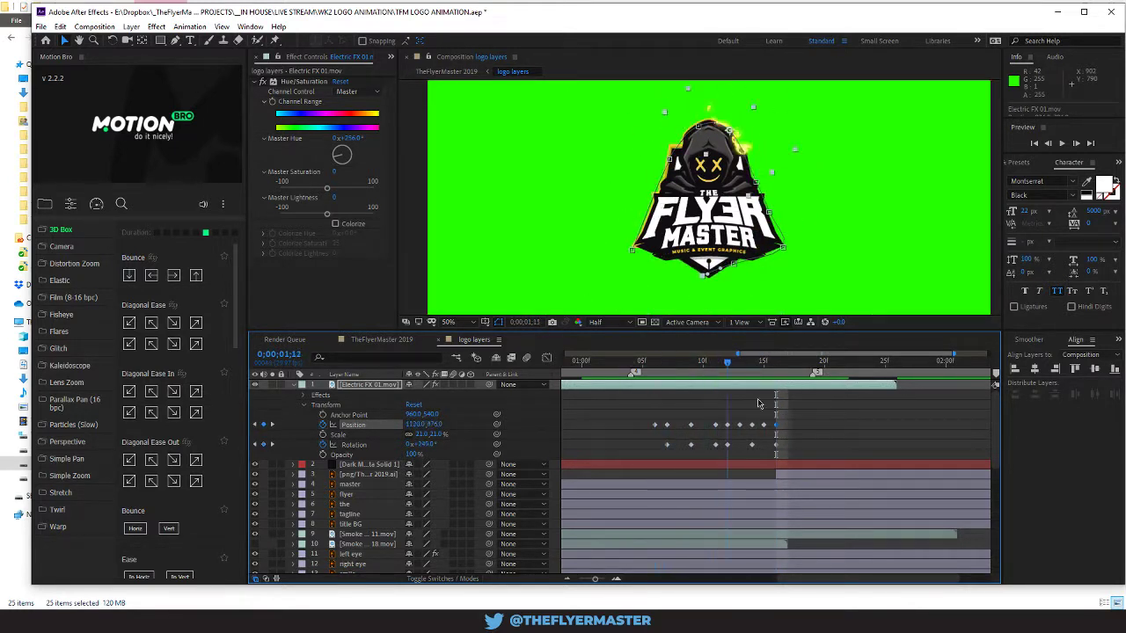
drag(812, 392, 649, 399)
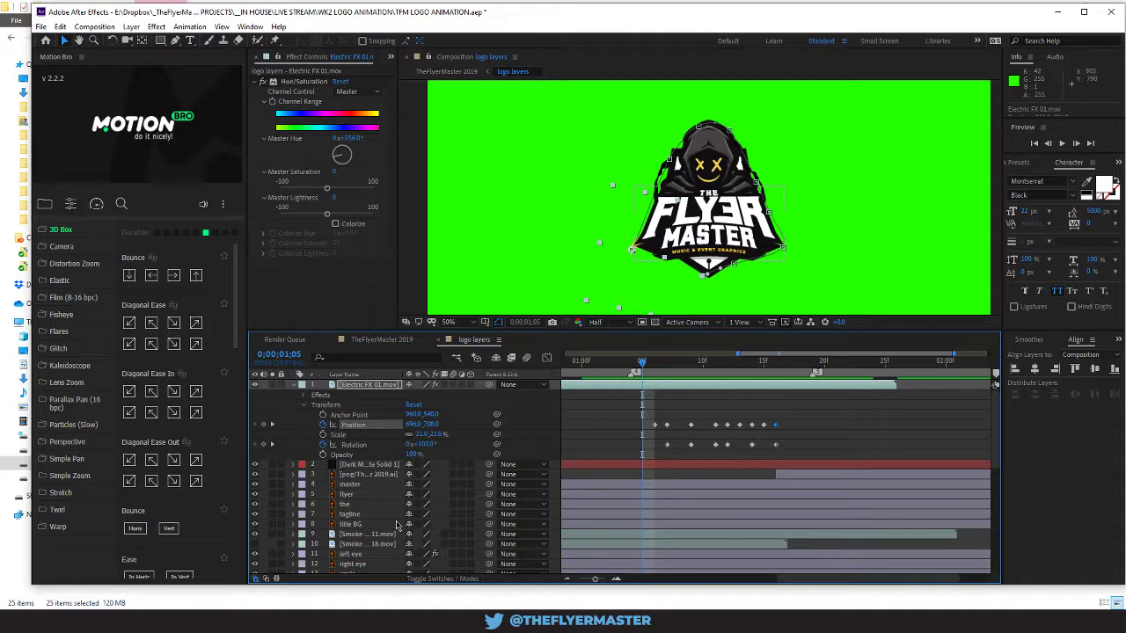
key(space)
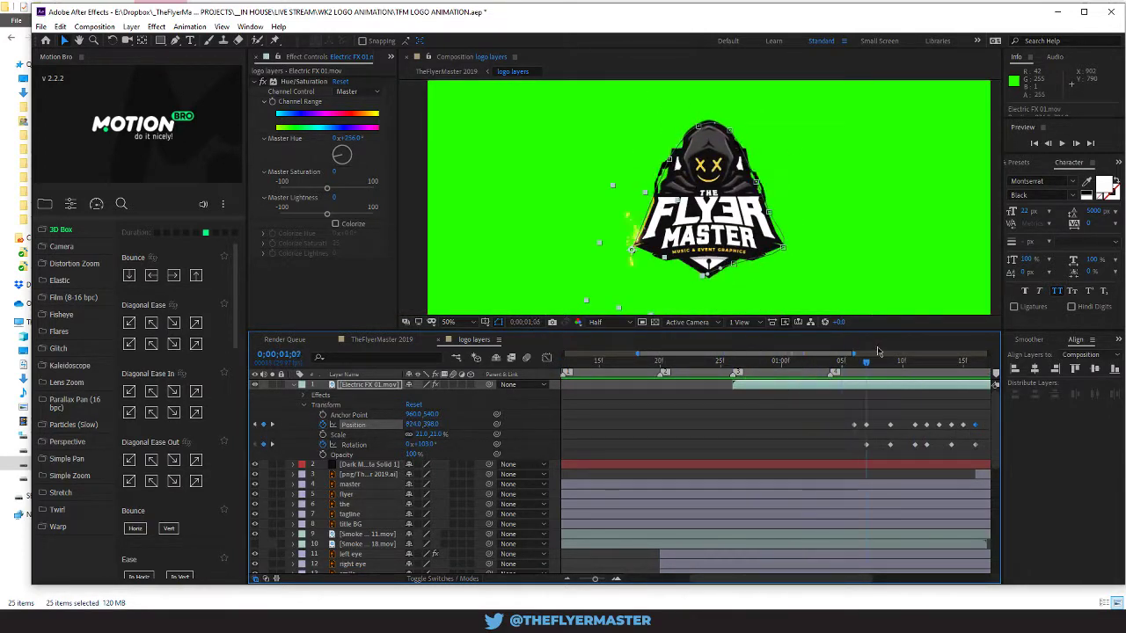
mouse_move(916, 342)
mouse_down()
mouse_move(883, 338)
mouse_move(923, 342)
mouse_up()
key(space)
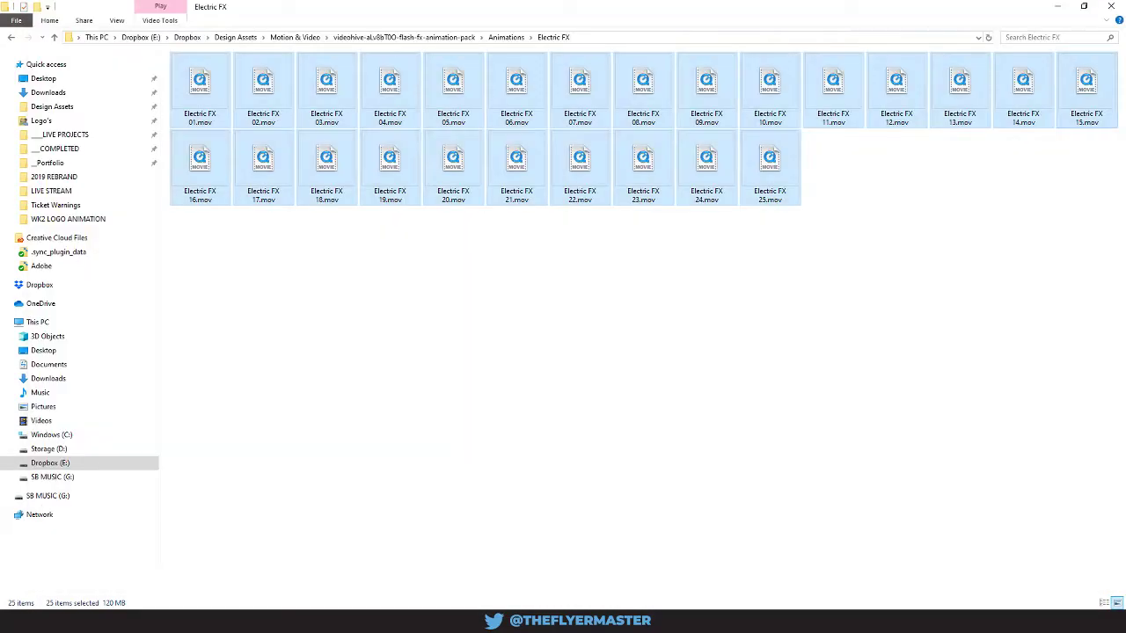
Step: Switch to File Explorer and open the BONUS preview folder inside LowRes of the flash-fx-animation-pack
click(508, 37)
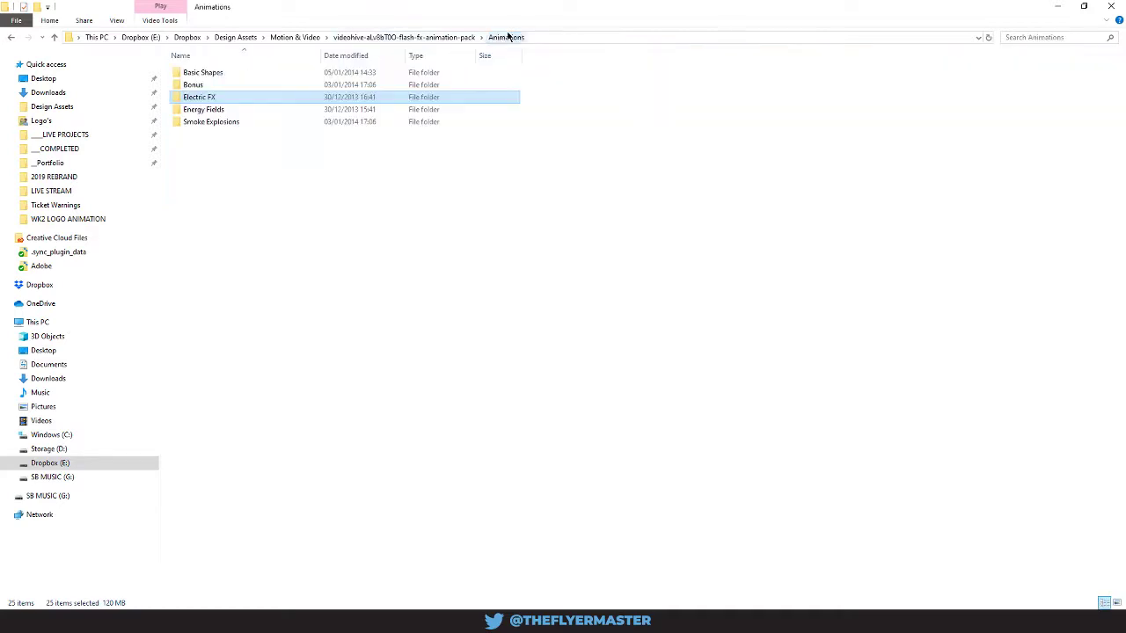
double_click(237, 86)
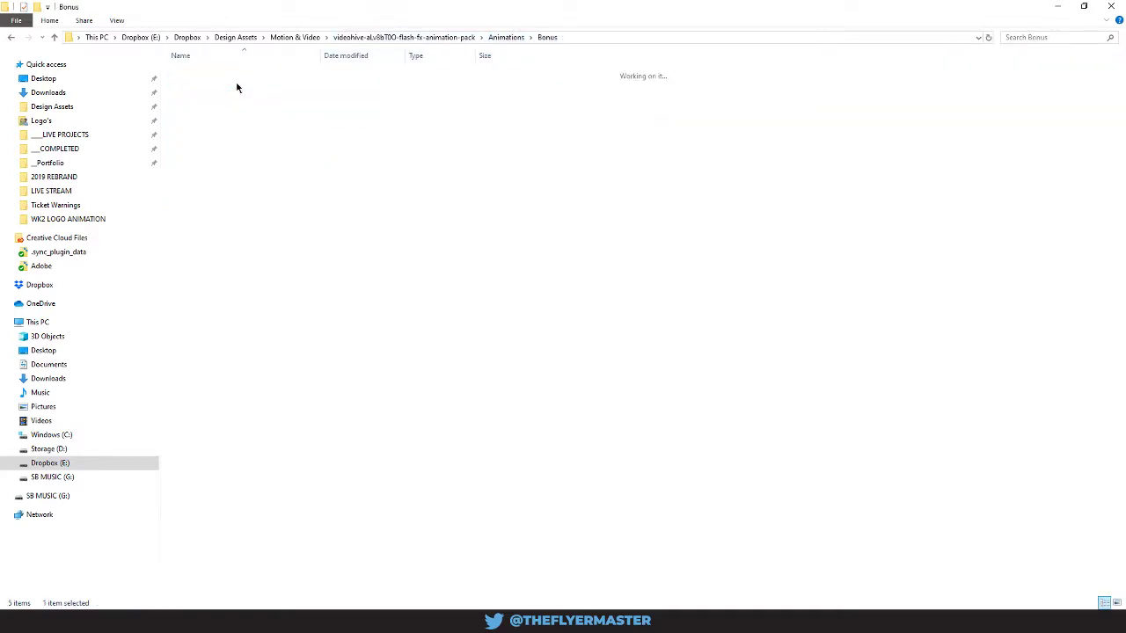
click(474, 37)
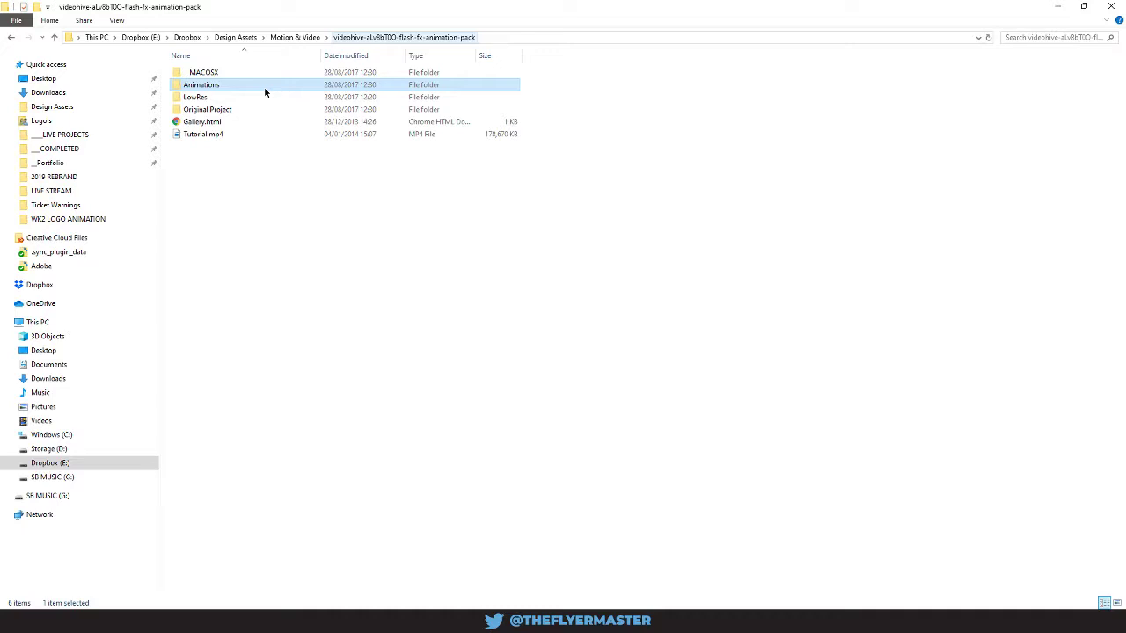
double_click(215, 96)
double_click(207, 85)
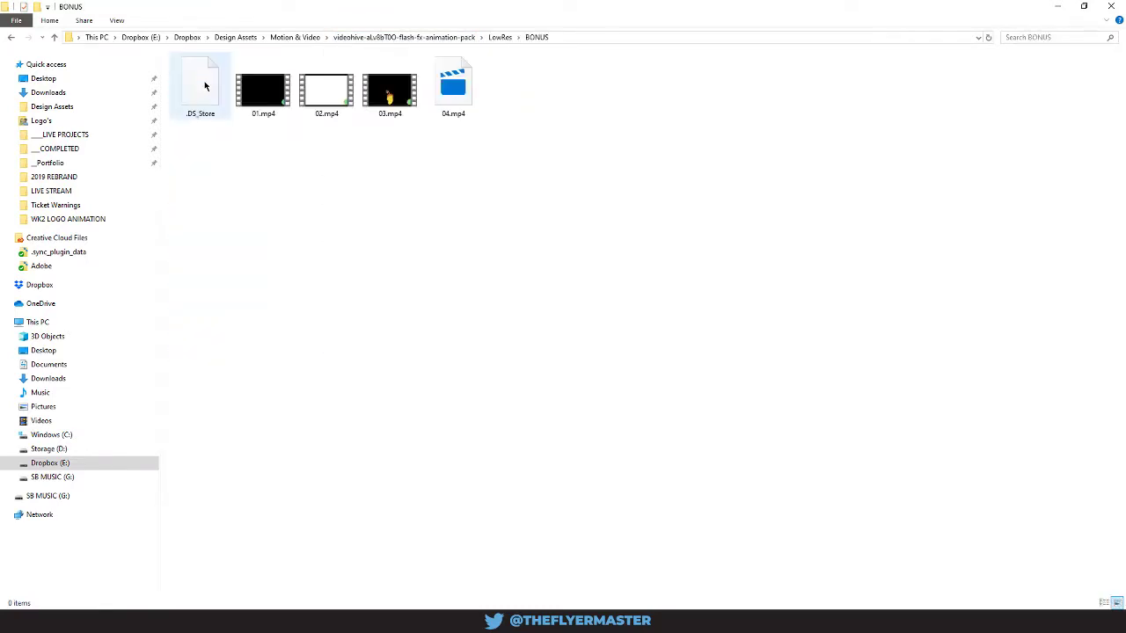
Step: Preview the bonus clips 01.mp4, 02.mp4, 03.mp4 and 04.mp4, closing the player after each one
click(260, 94)
double_click(260, 94)
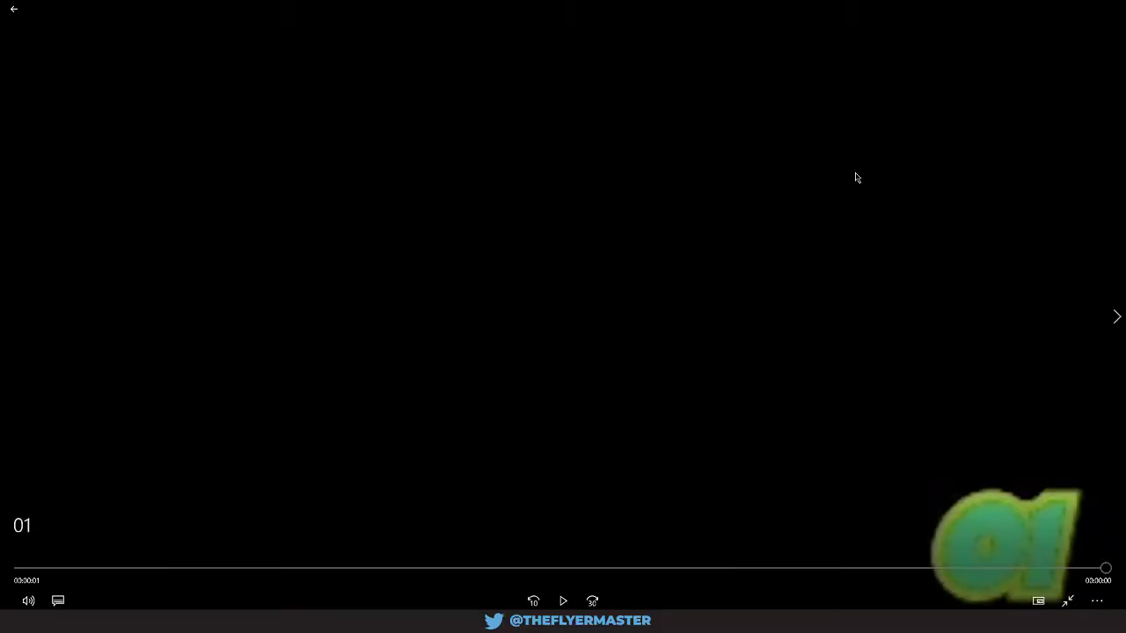
click(1109, 9)
double_click(327, 86)
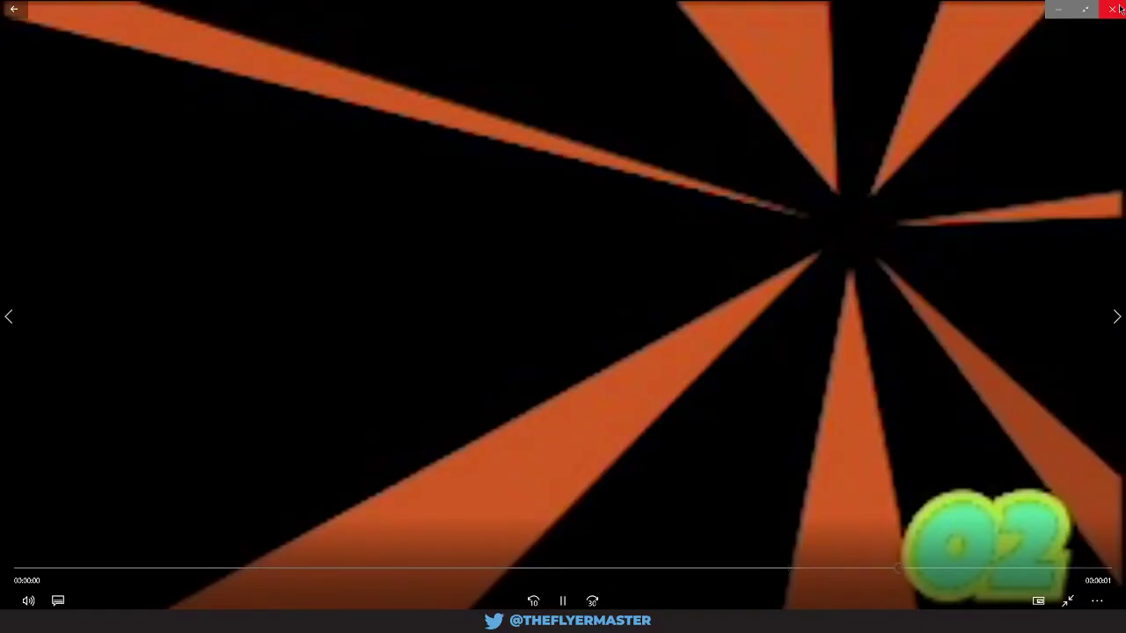
click(1114, 9)
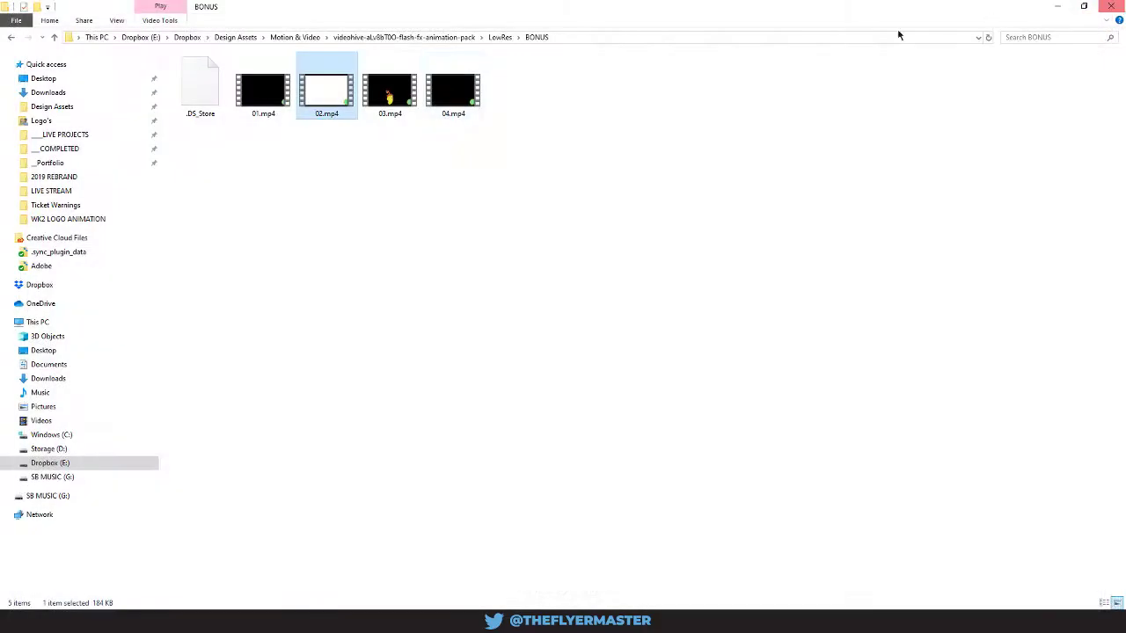
double_click(398, 104)
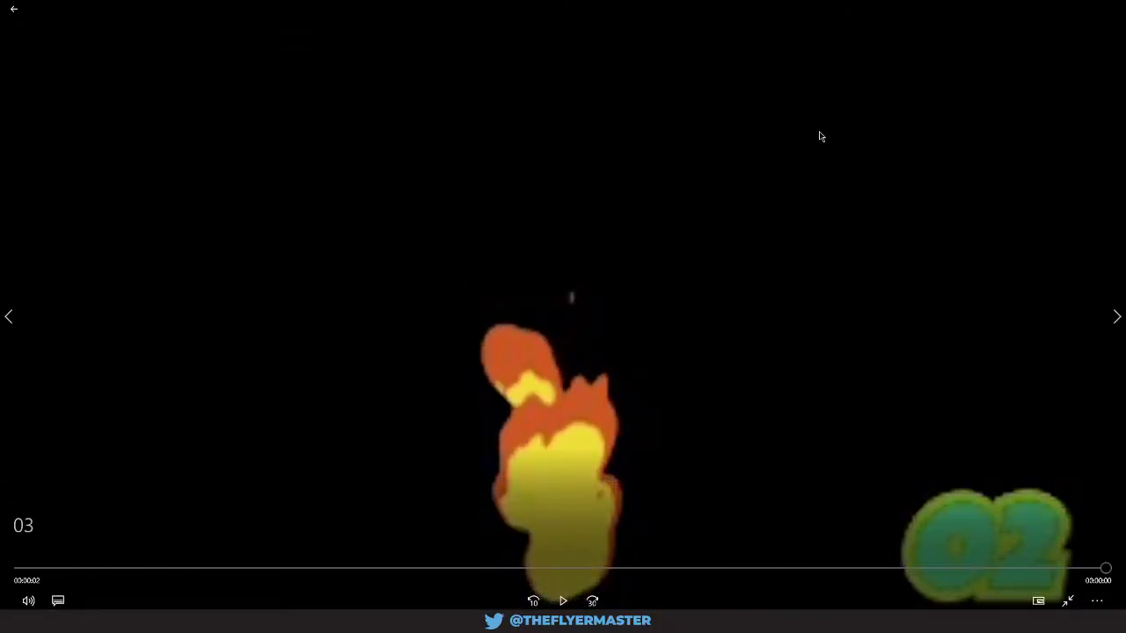
click(1113, 9)
double_click(479, 105)
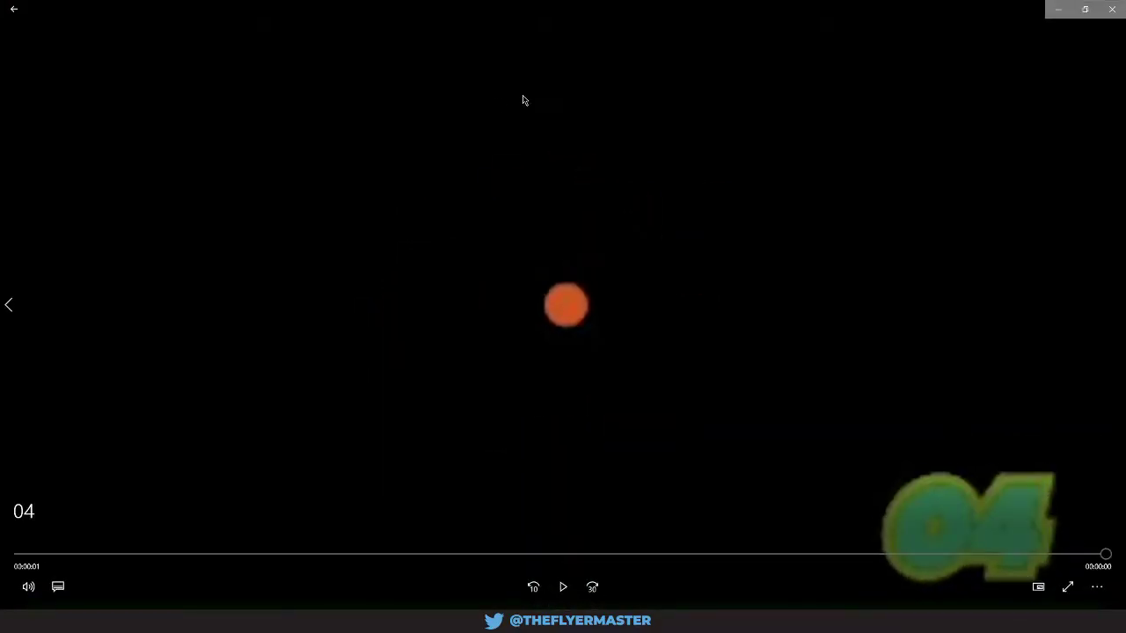
click(1110, 10)
double_click(453, 92)
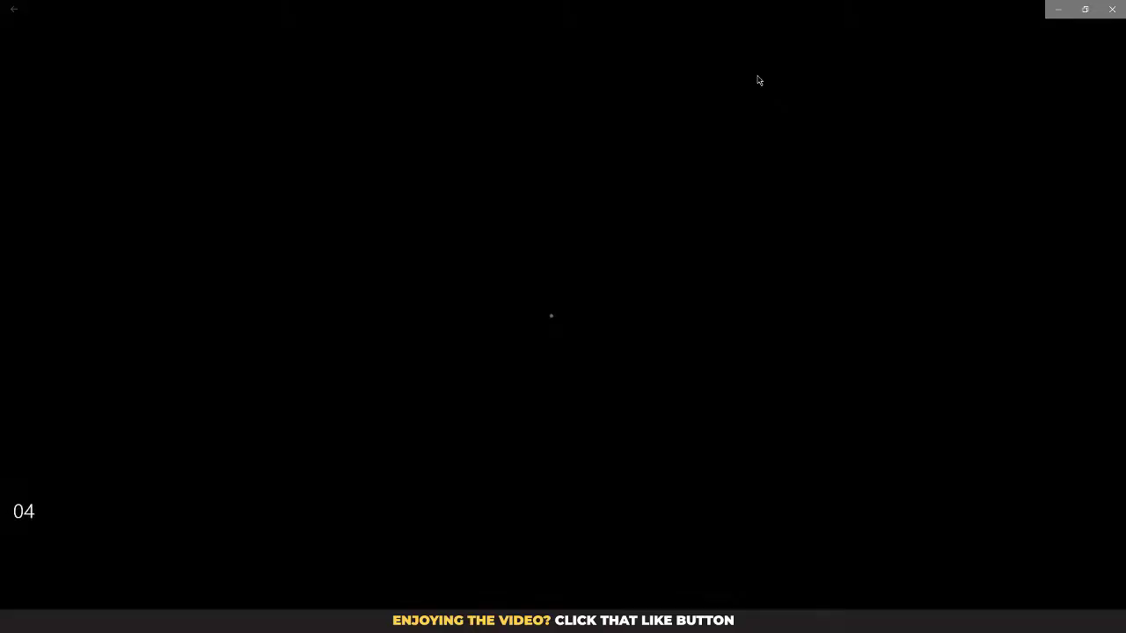
click(1115, 8)
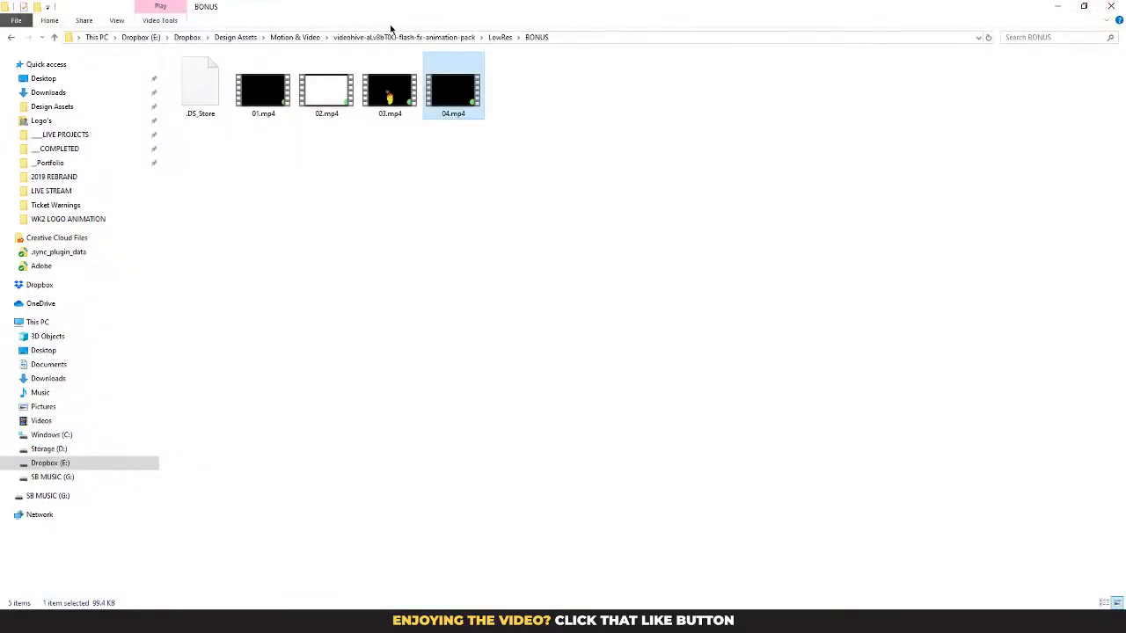
Step: Browse the ELECTRIC preview folder in LowRes, and open the ENERGY preview folder
click(494, 37)
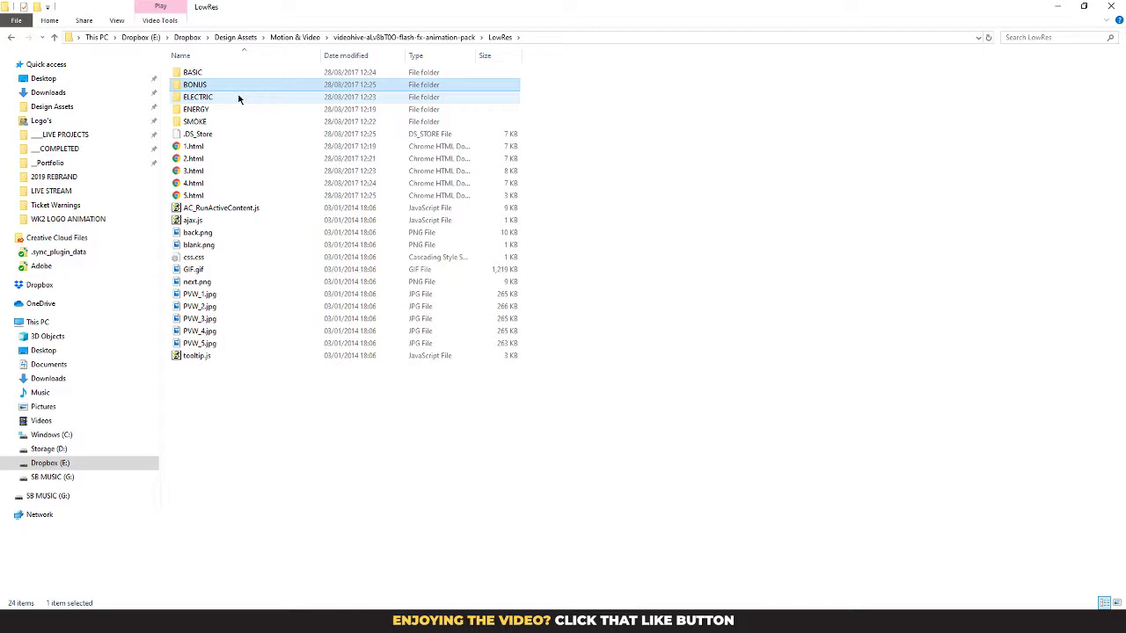
double_click(238, 96)
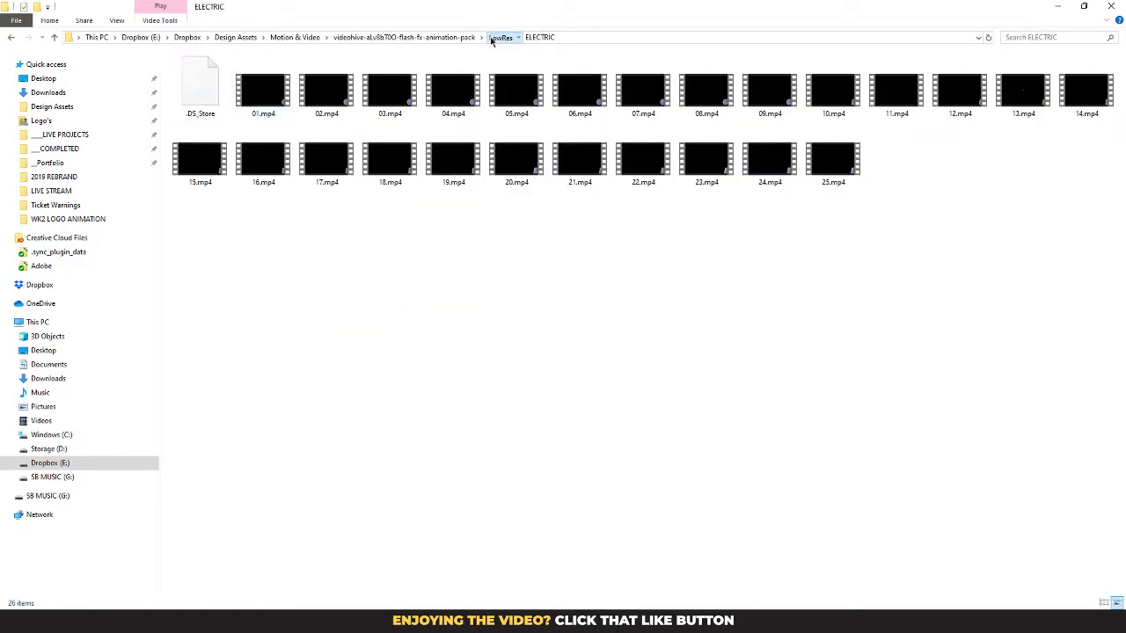
click(498, 38)
double_click(213, 108)
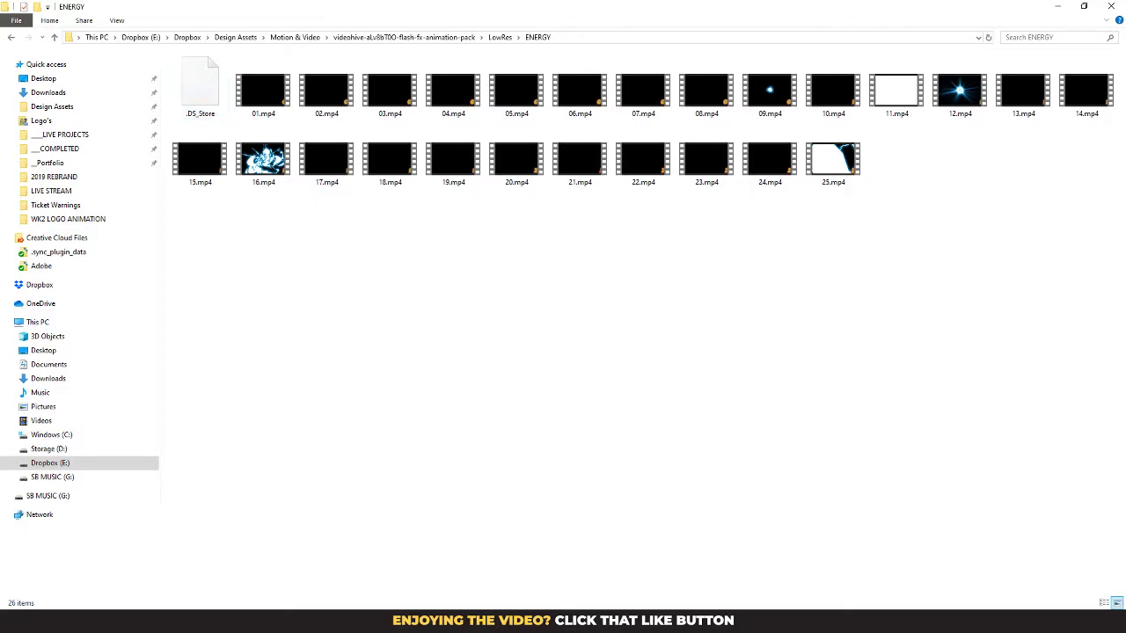
key(alt+Tab)
key(alt+Tab)
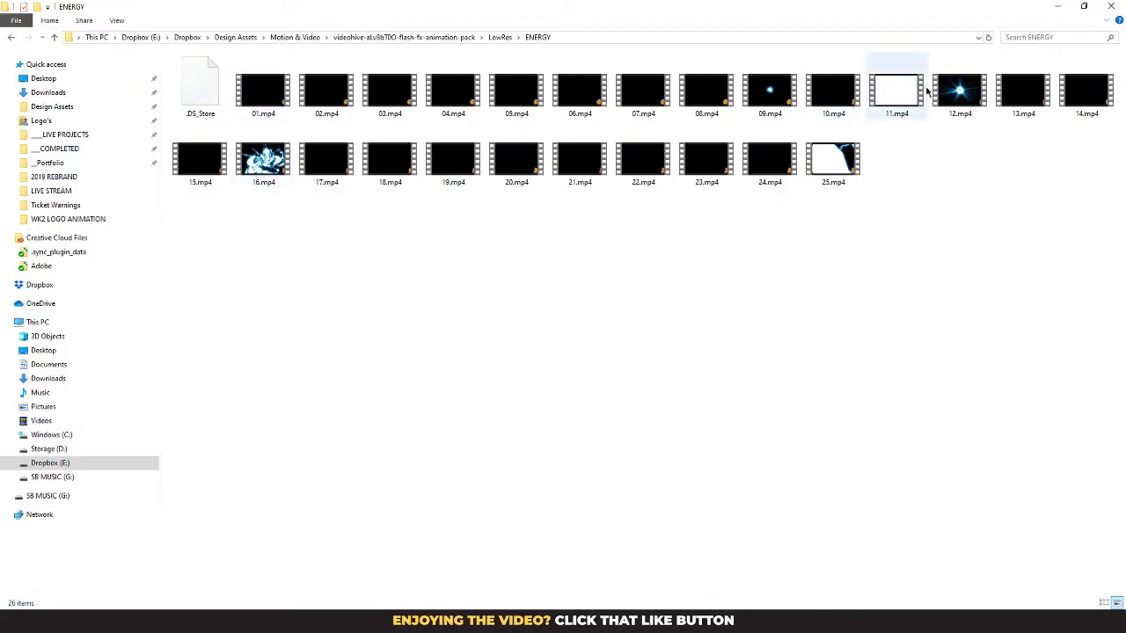
Step: Preview the energy clips 12.mp4 and 09.mp4, closing the player after each one
double_click(955, 91)
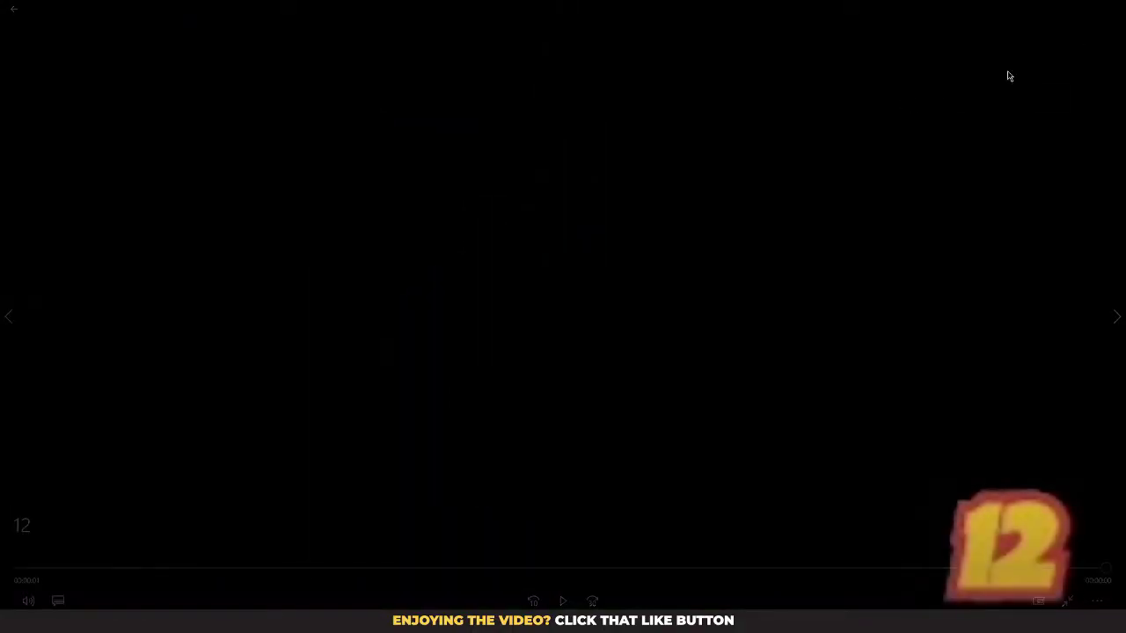
key(Escape)
click(1112, 8)
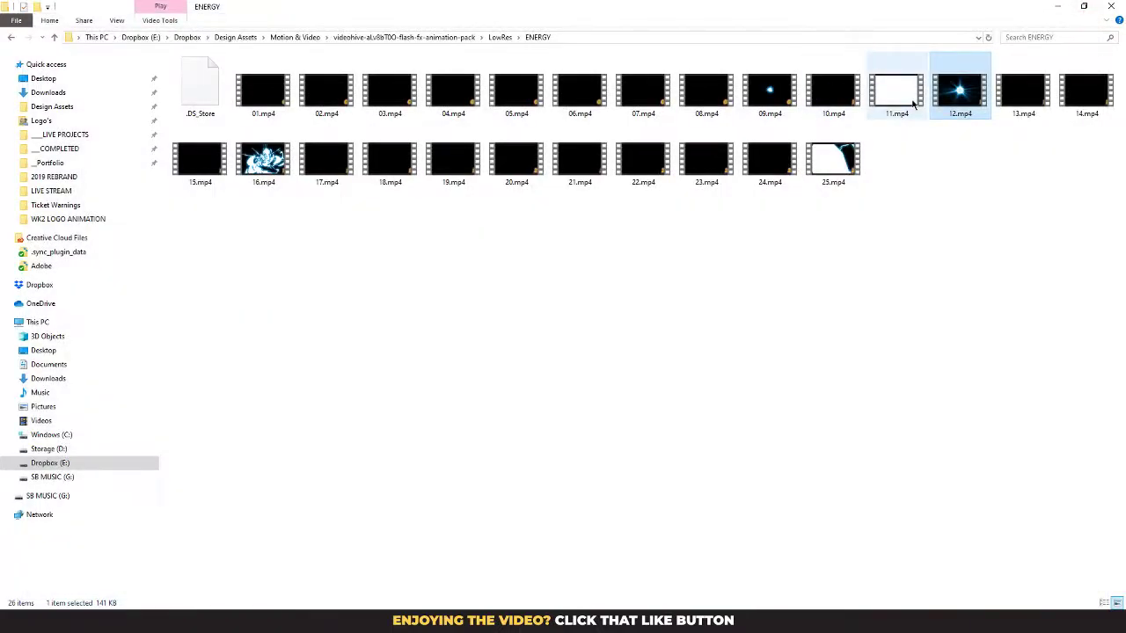
double_click(779, 88)
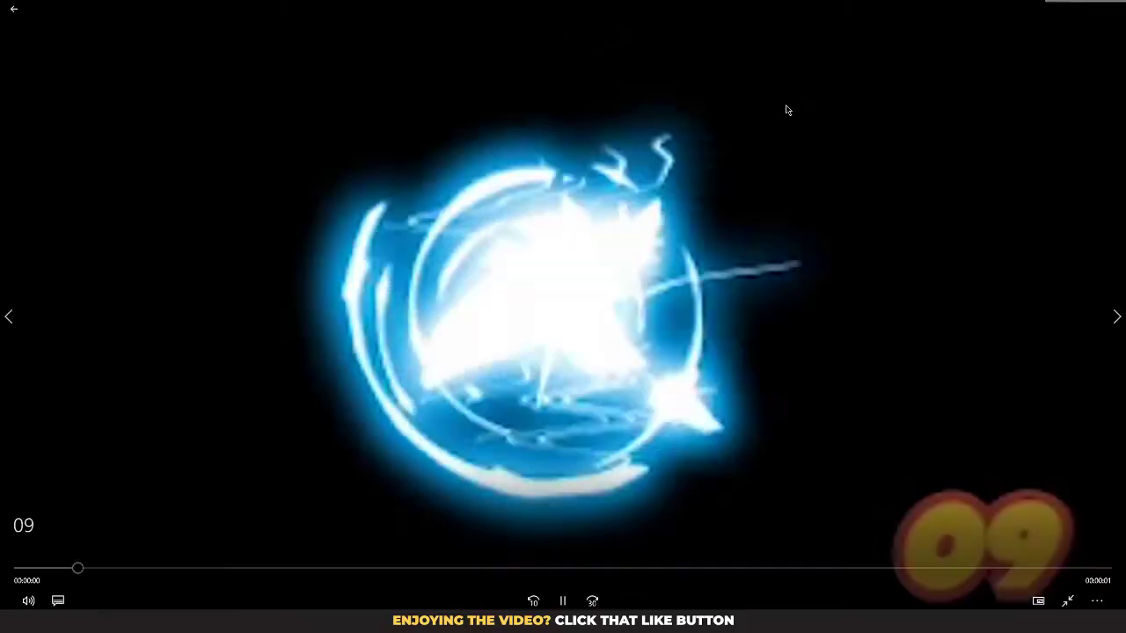
key(Escape)
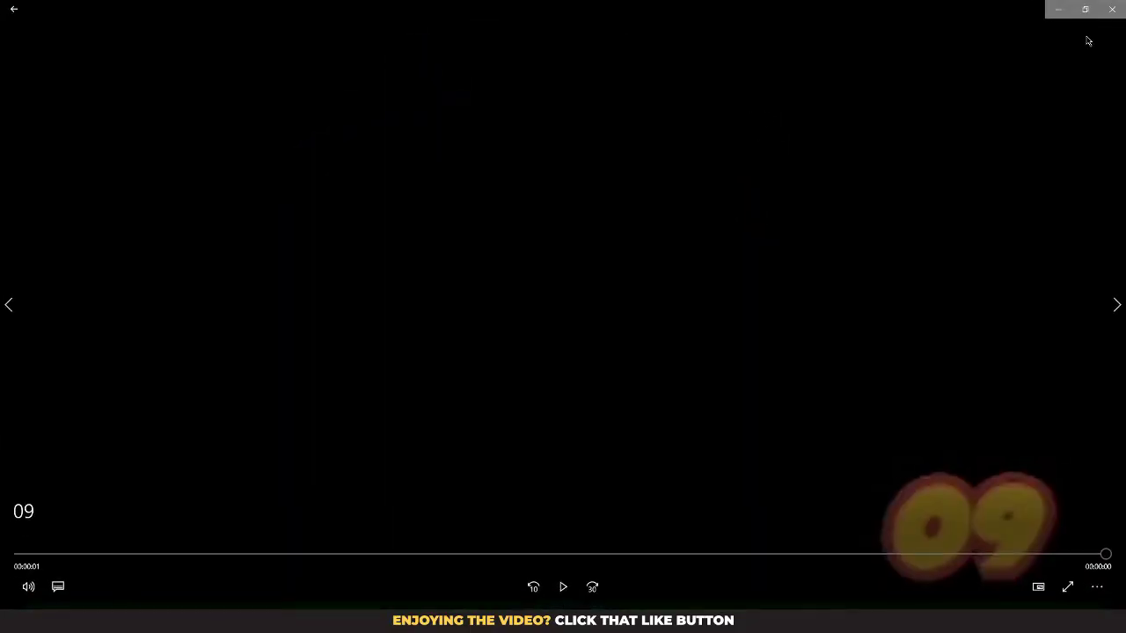
click(1113, 10)
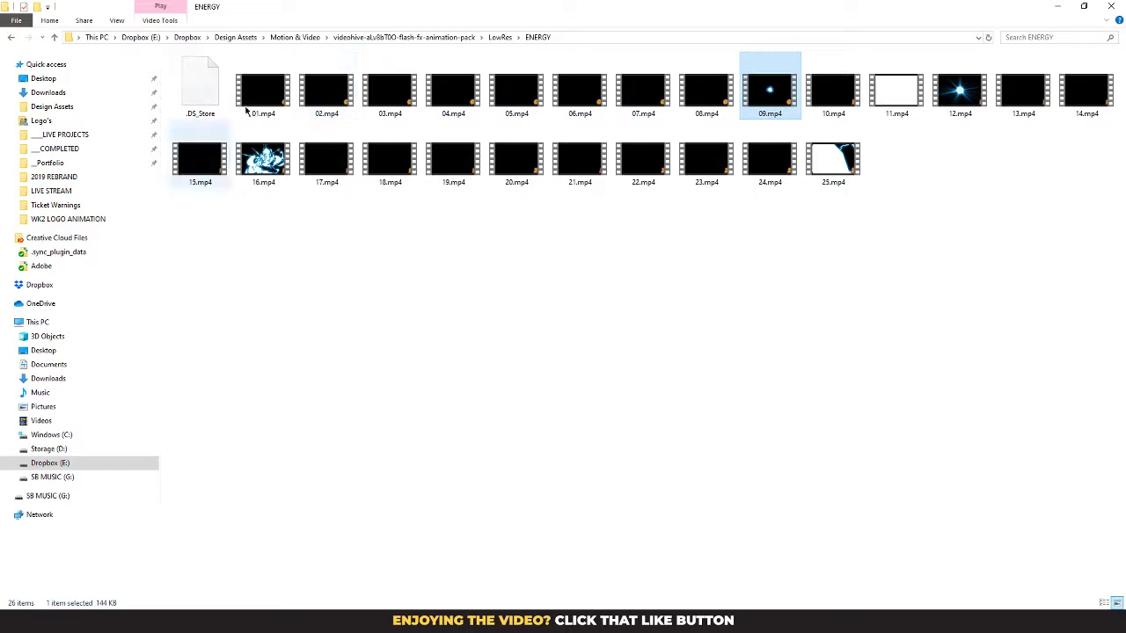
Step: Return to the flash-fx-animation-pack folder and open its Animations folder
click(439, 38)
click(206, 88)
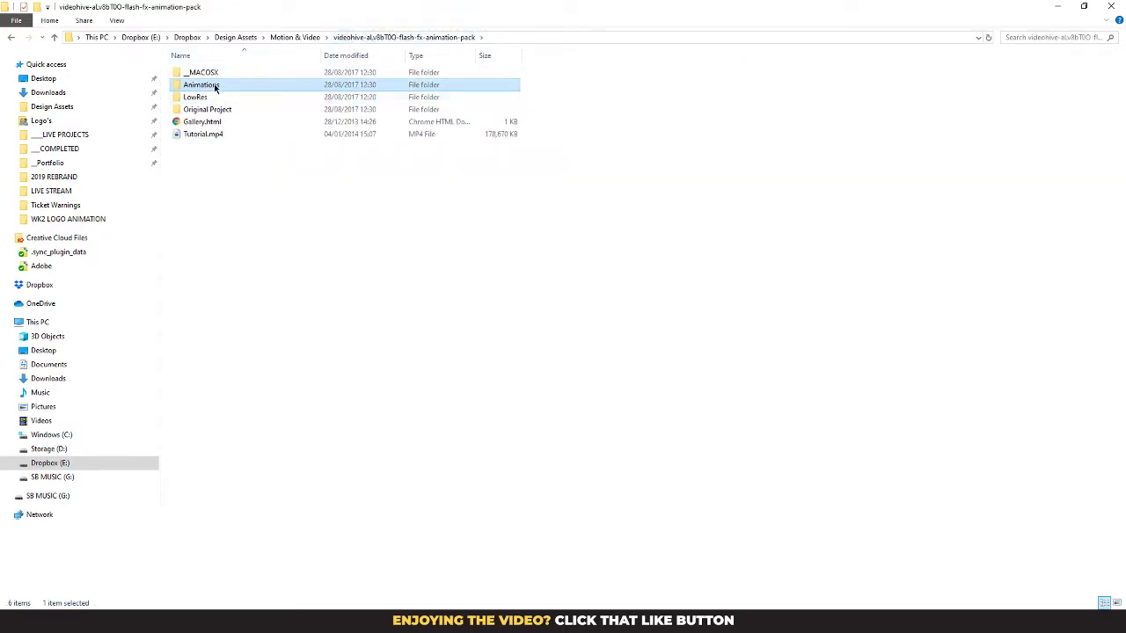
double_click(220, 88)
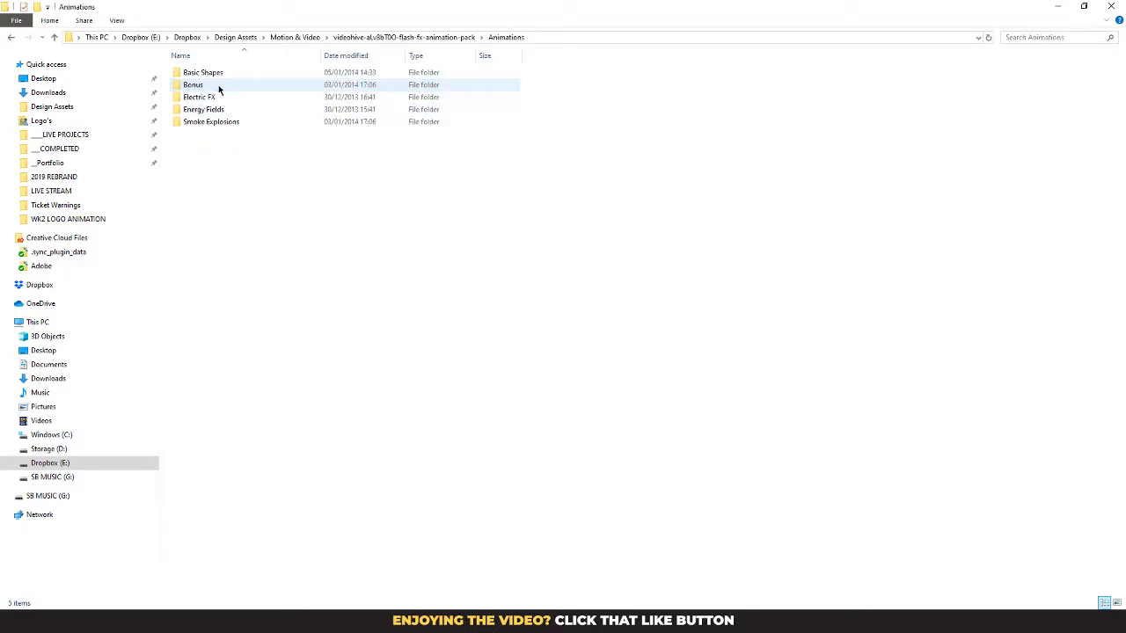
Step: Open the Energy Fields folder, select all of its clips, and switch to After Effects
double_click(213, 110)
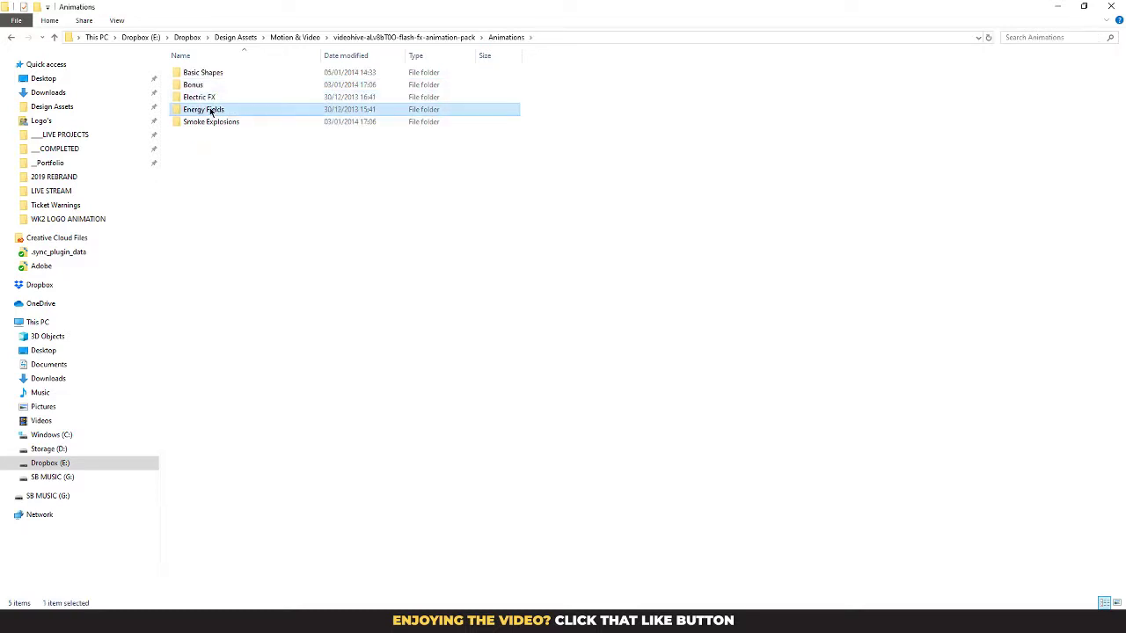
drag(1031, 90, 1087, 84)
click(412, 618)
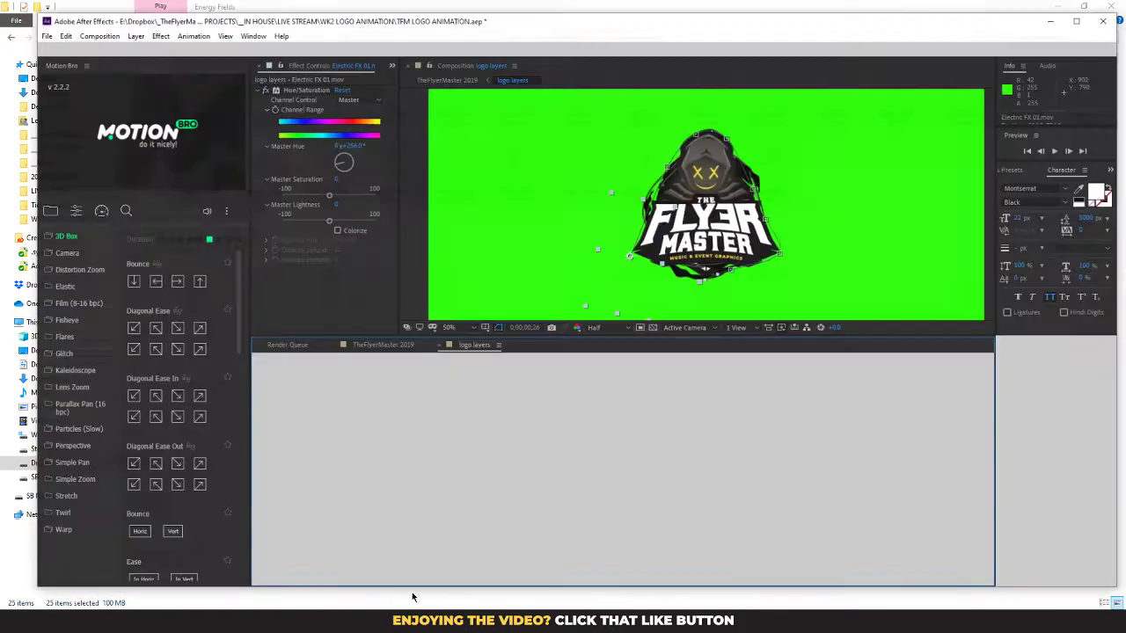
Step: Show the project's assets in a wider view and create a folder named Energy inside the FX folder
click(256, 58)
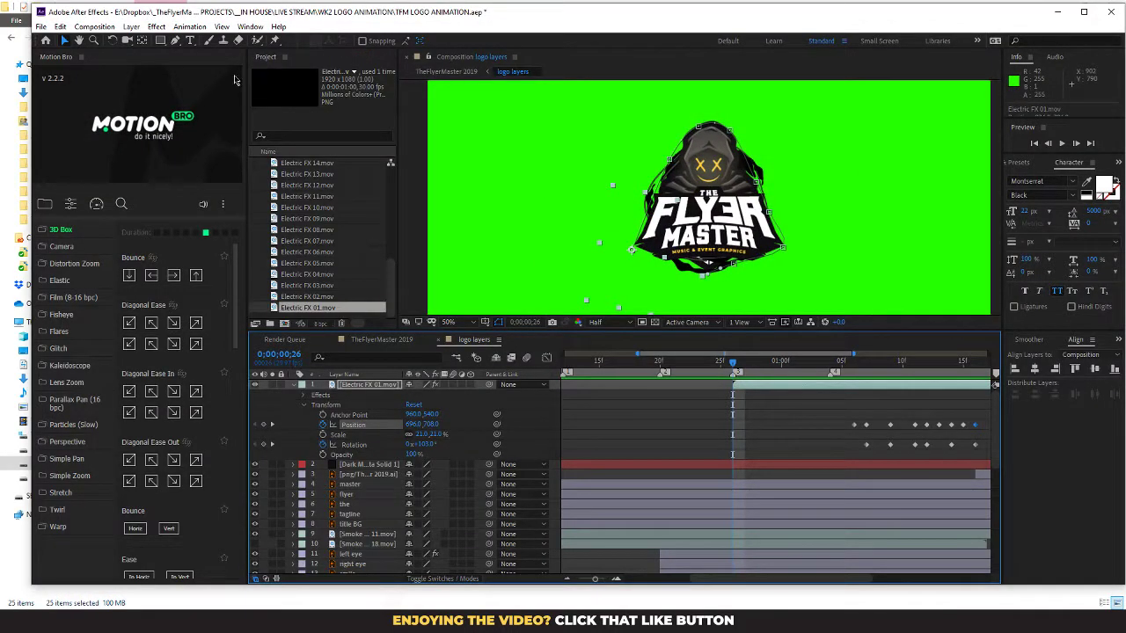
drag(246, 78, 146, 79)
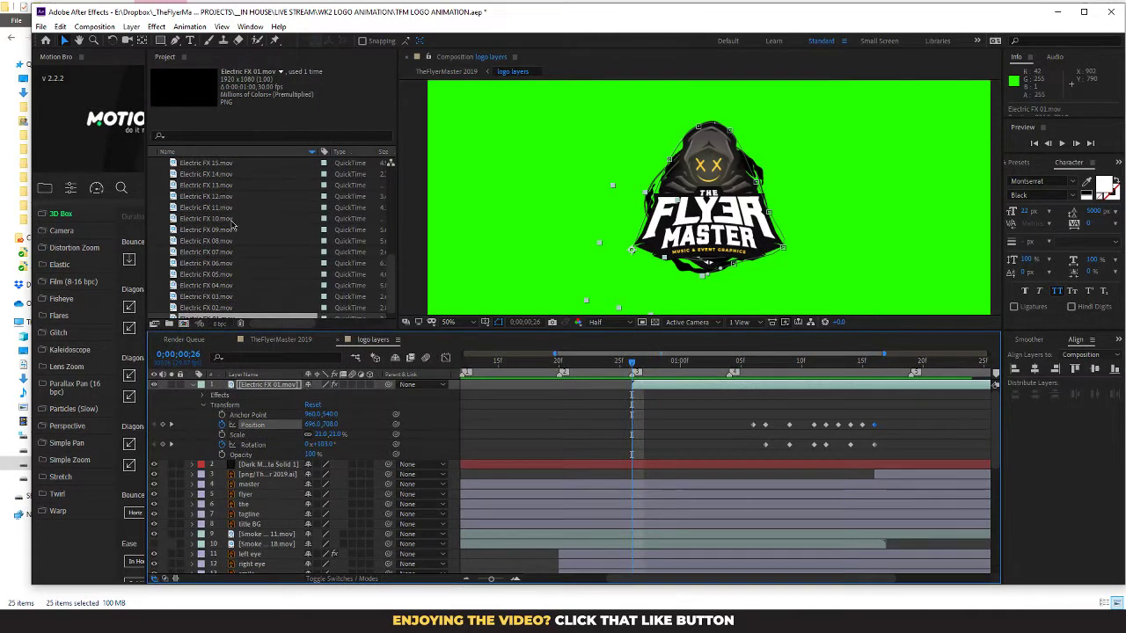
scroll(233, 227, up, 5)
click(175, 198)
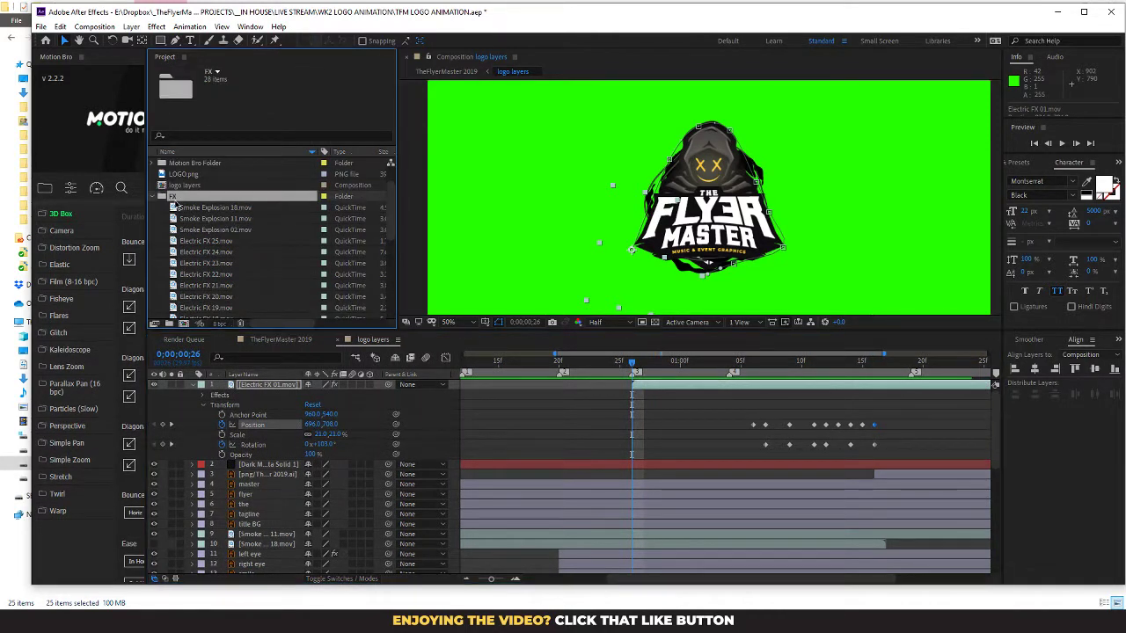
click(168, 323)
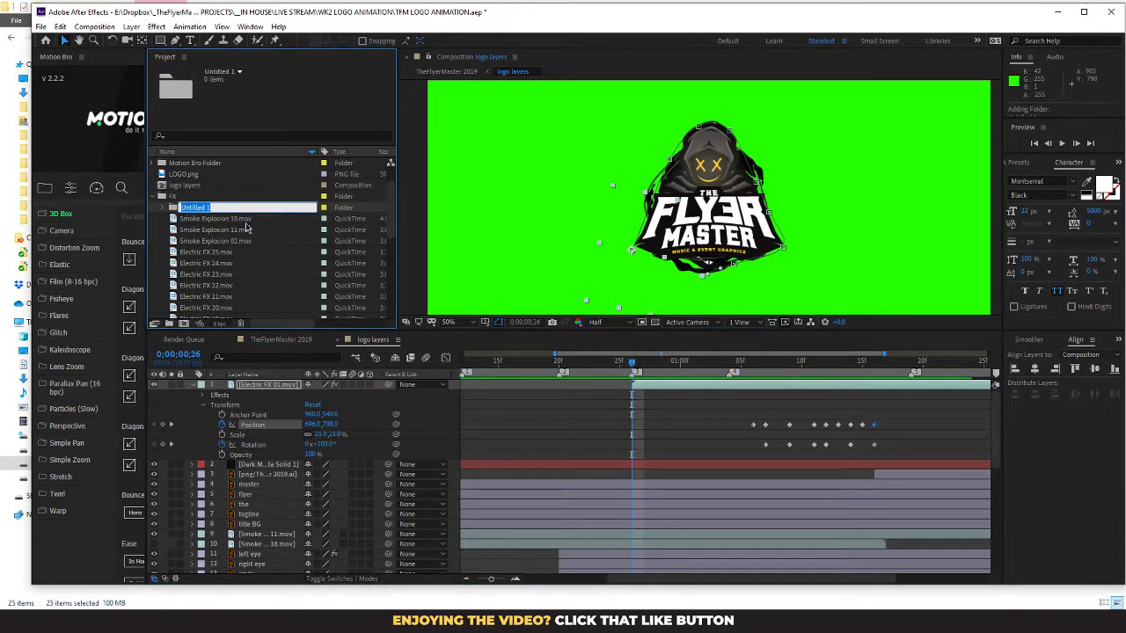
text(El)
text(ergy)
key(Return)
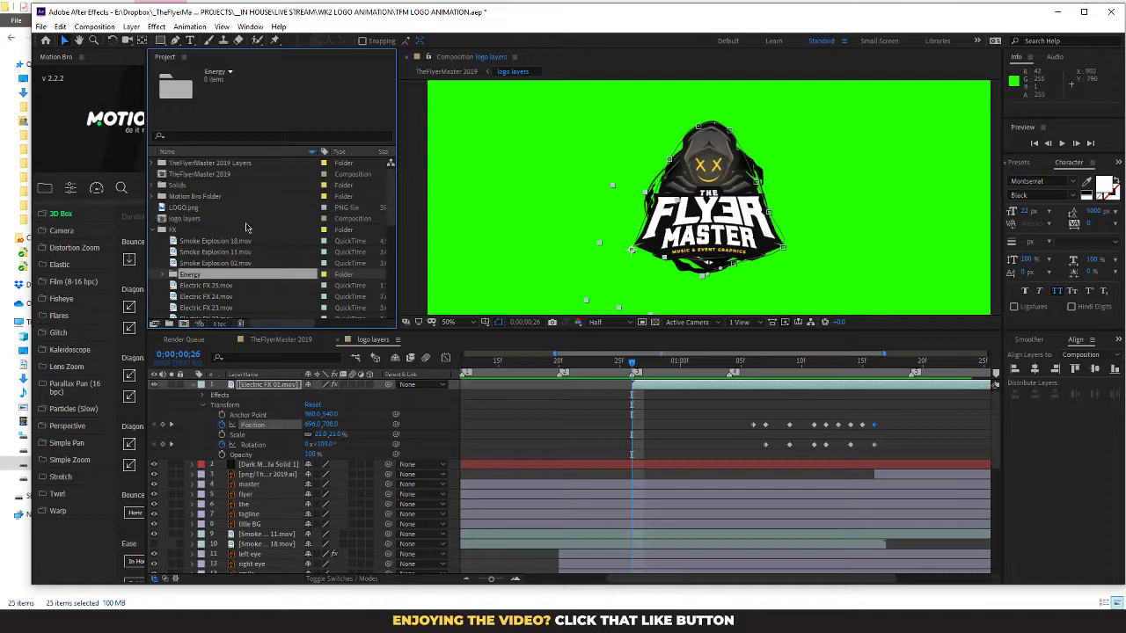
Step: Add another new folder inside the Energy folder
click(170, 323)
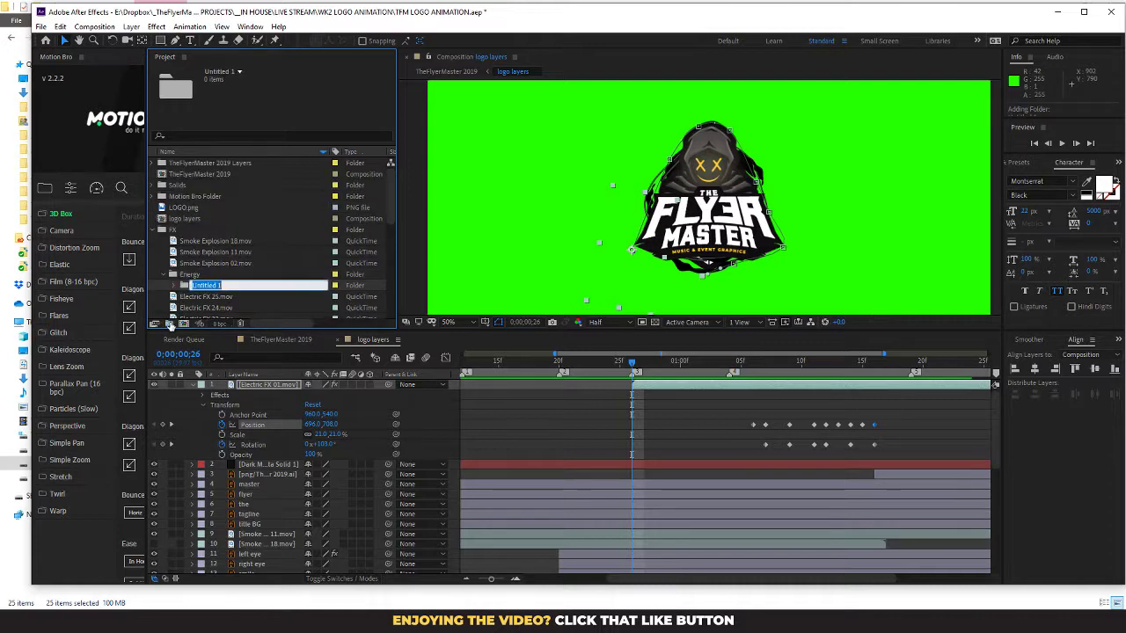
Step: Remove the untitled subfolder inside Energy and create a folder named smoke directly inside the FX folder
click(239, 325)
click(173, 232)
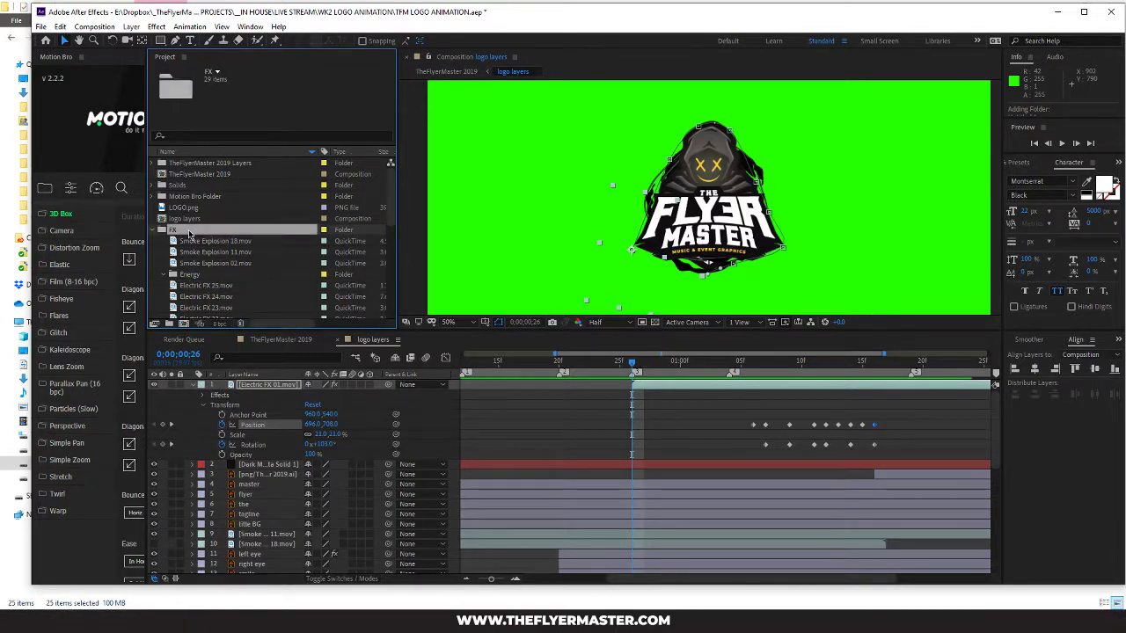
click(173, 323)
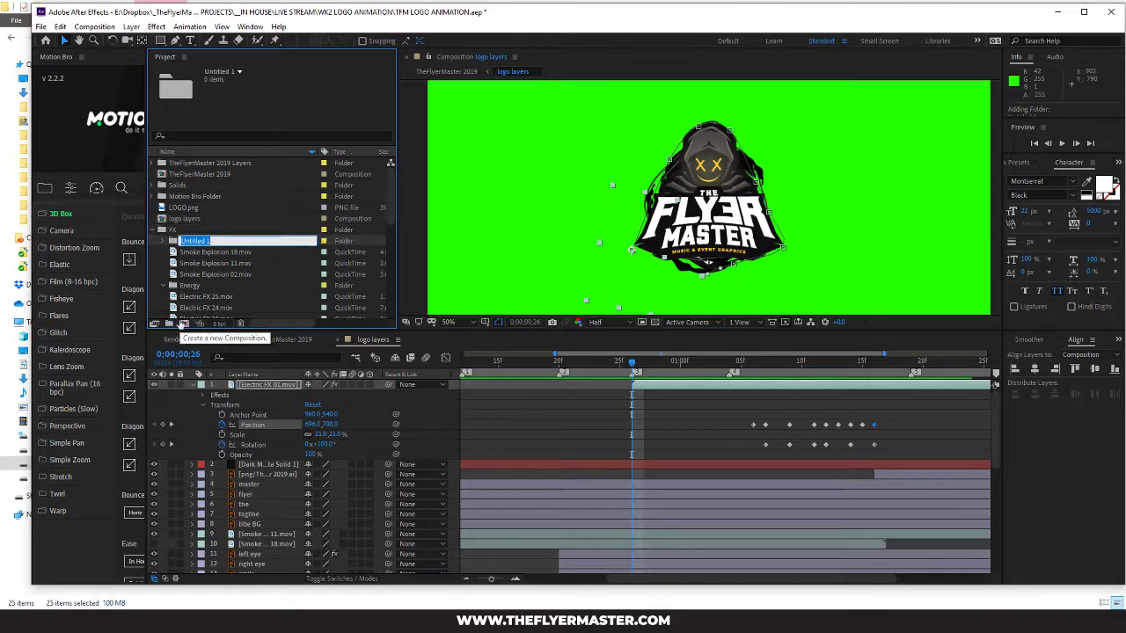
text(smoke)
key(Return)
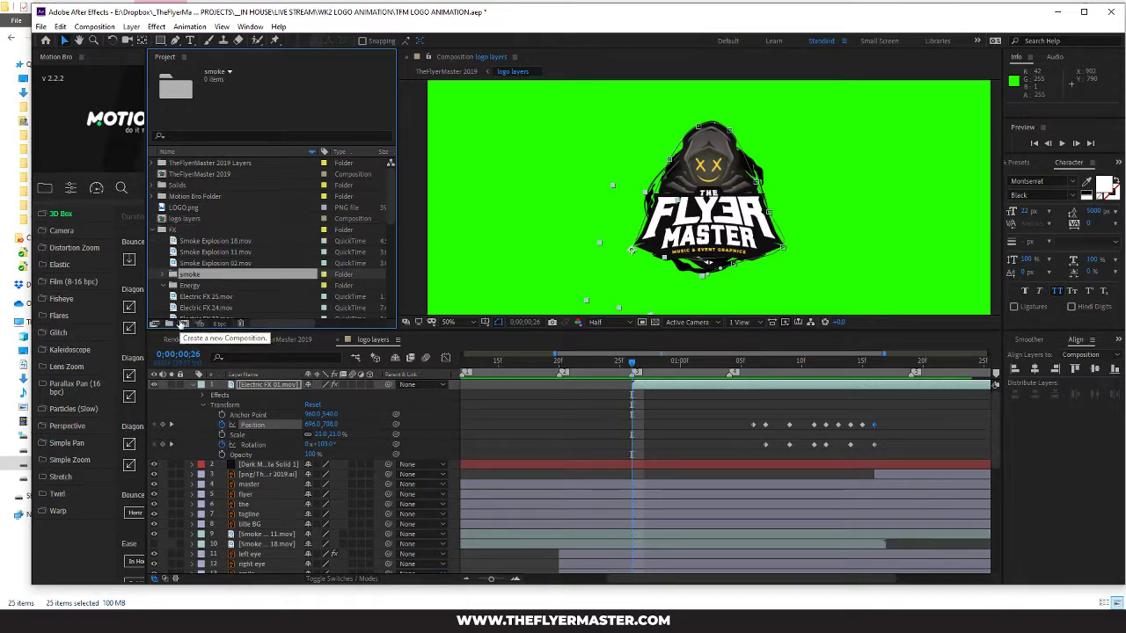
Step: Create a folder named Electric directly inside FX, deleting the untitled folder misplaced inside smoke
click(169, 324)
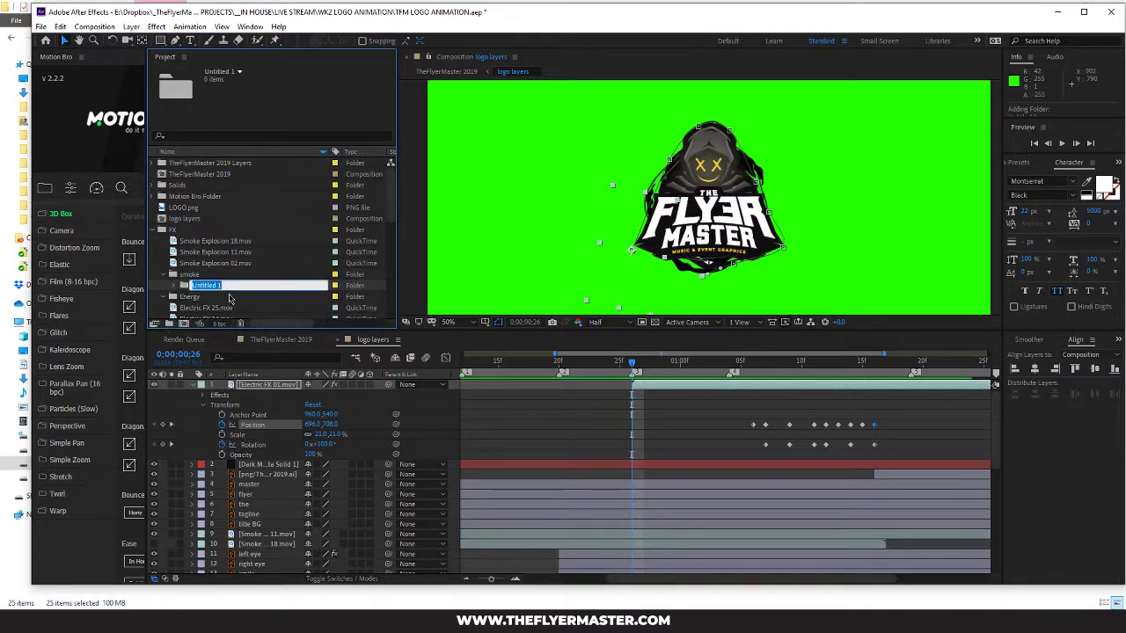
click(239, 324)
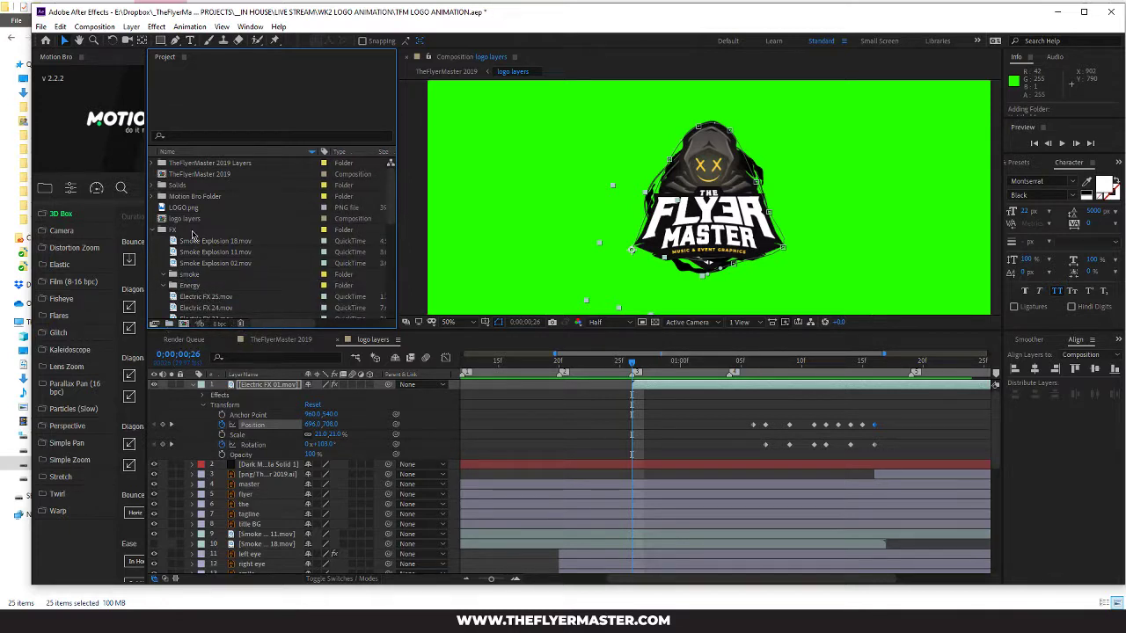
click(191, 230)
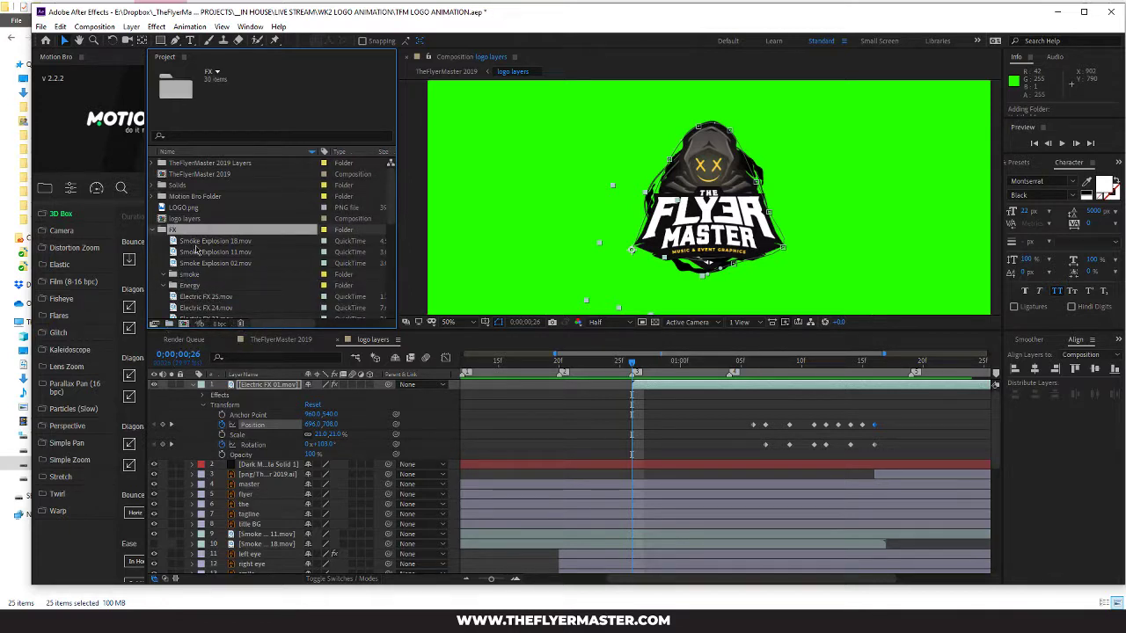
click(171, 324)
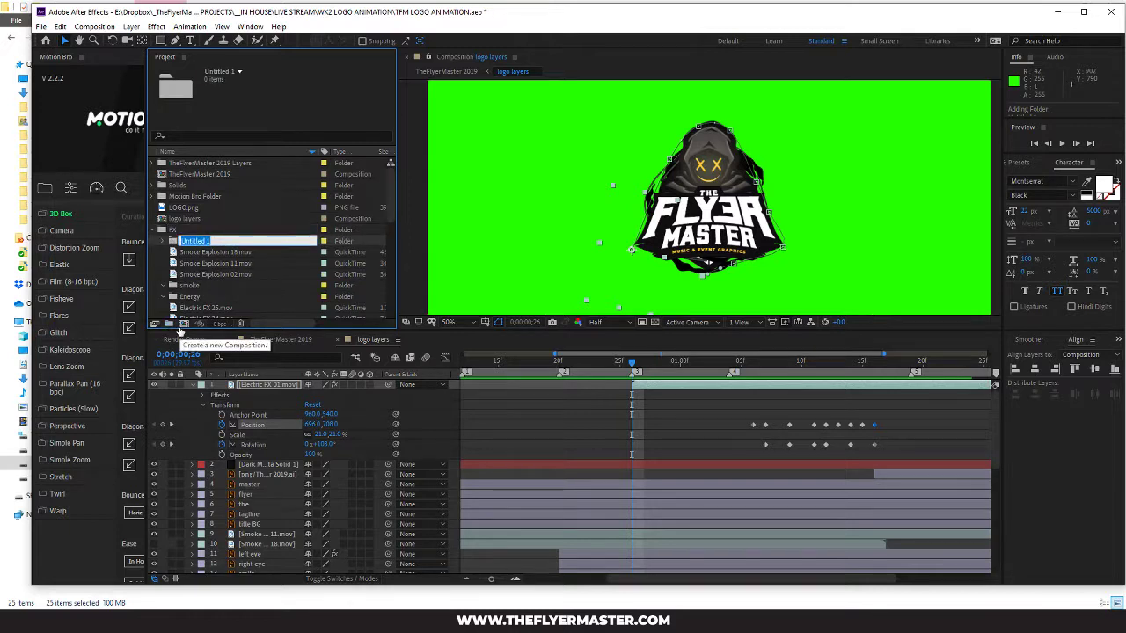
text(Electric)
key(Return)
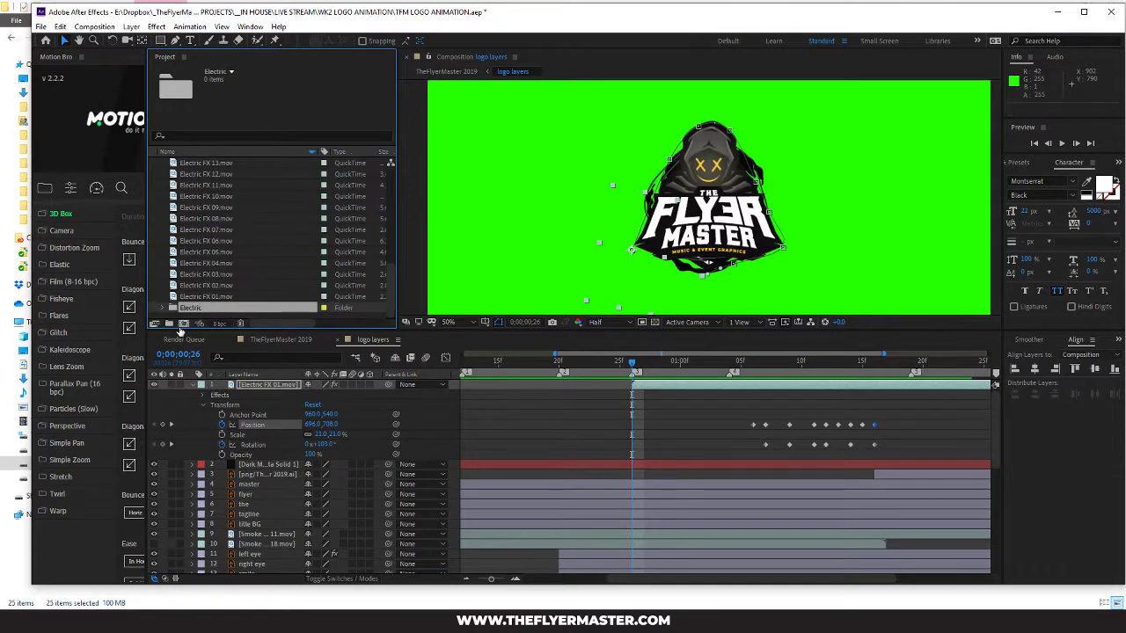
Step: Import the selected Energy Fields clips from the file explorer into the project's Energy folder
scroll(269, 247, up, 7)
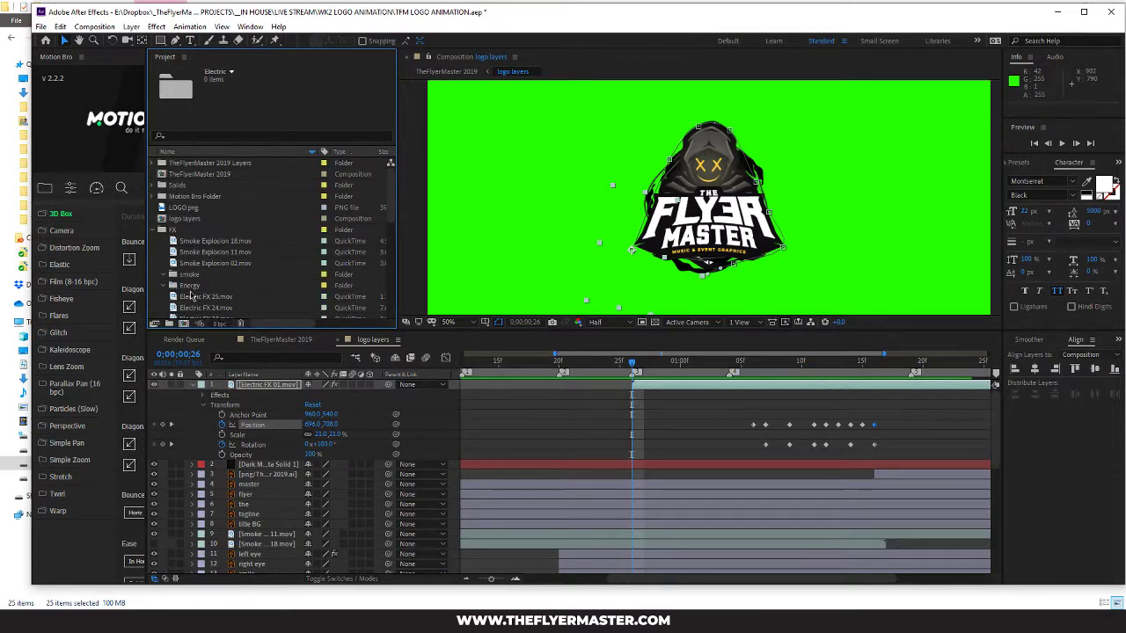
click(187, 290)
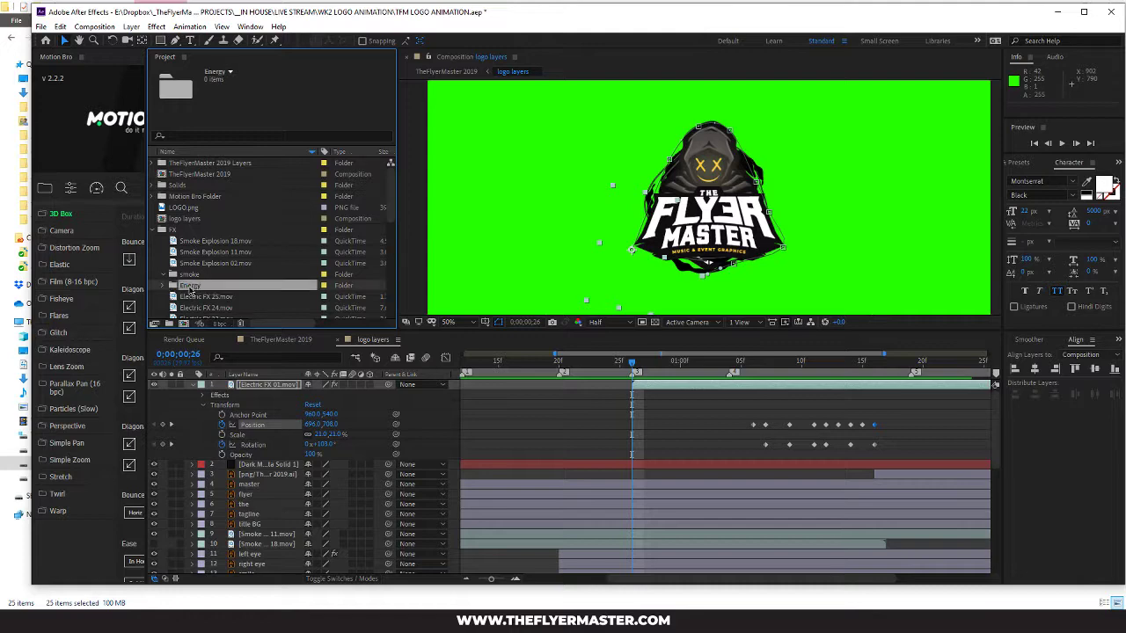
click(399, 616)
drag(389, 166, 192, 289)
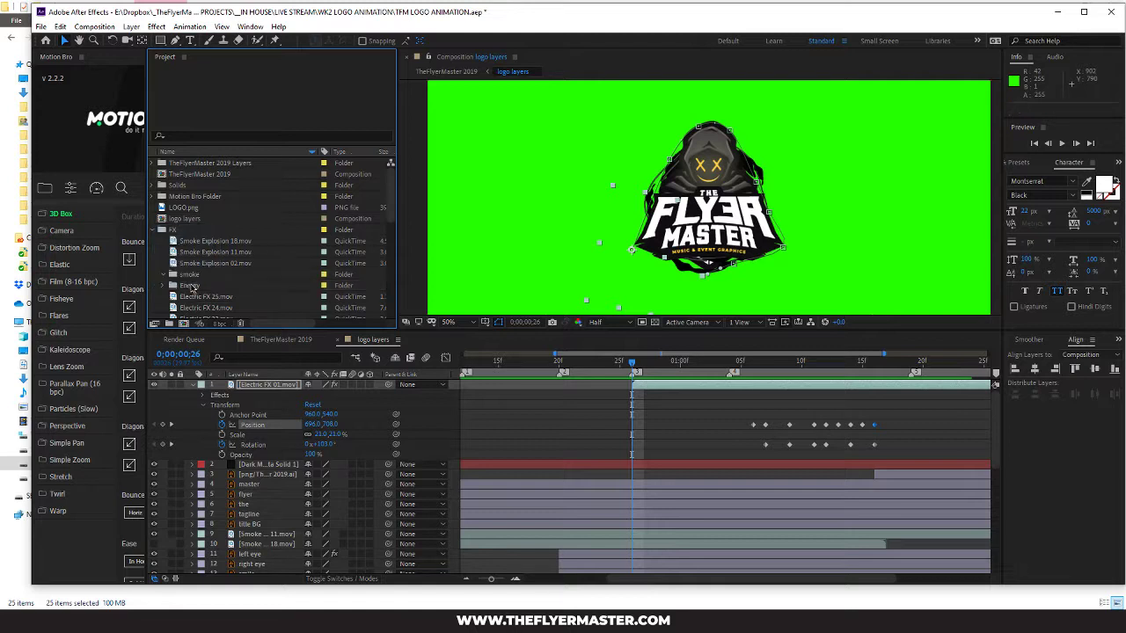
Step: Move the Smoke Explosion 18, 11 and 02 clips into the smoke folder and collapse the folder
click(211, 242)
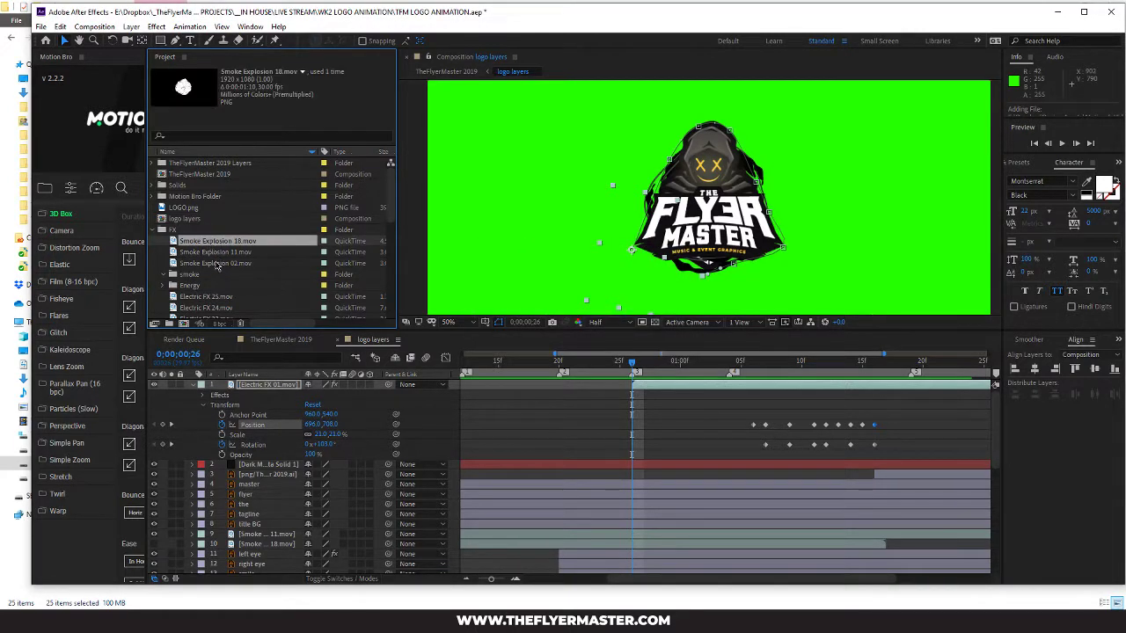
shift+click(215, 264)
drag(204, 263, 190, 275)
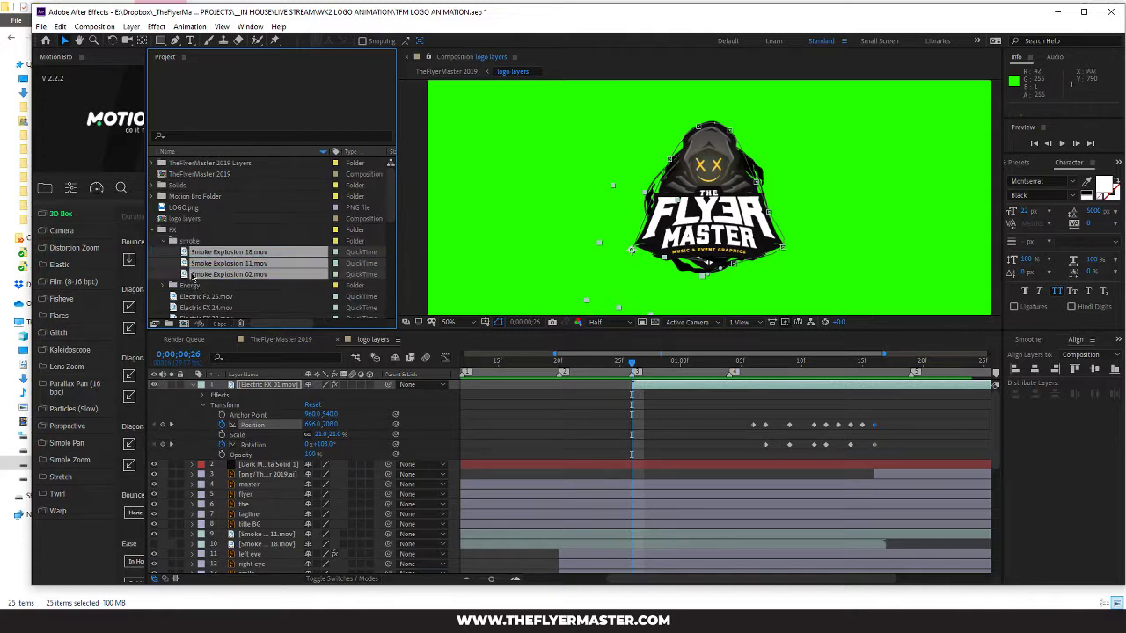
click(166, 240)
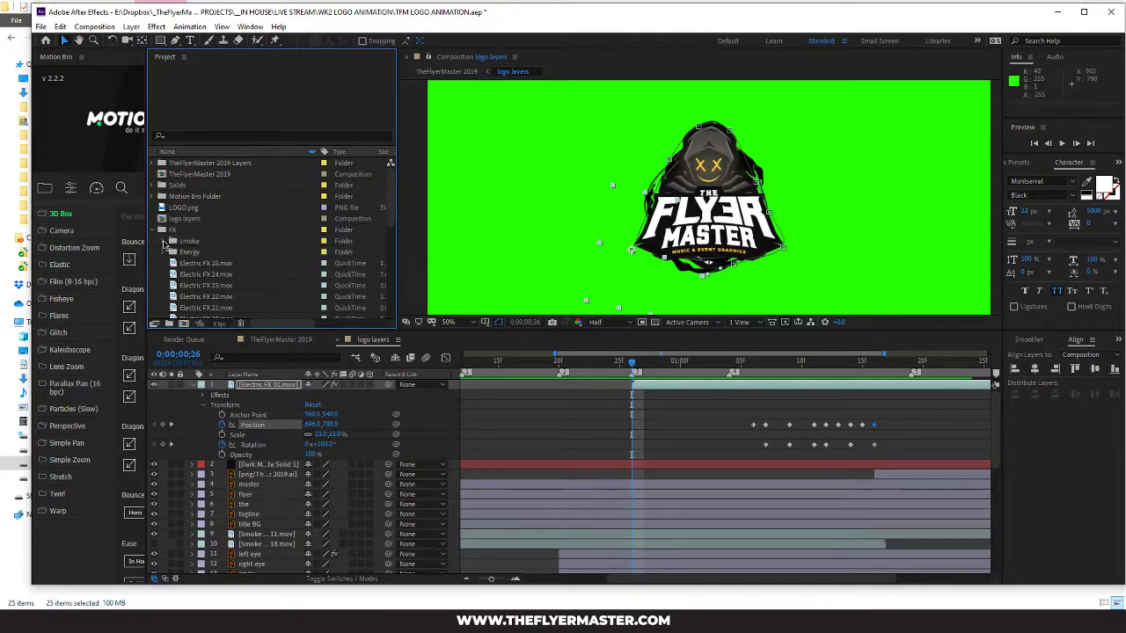
Step: Move all the Electric FX clips, 25 through 01, into the Electric folder
click(208, 263)
scroll(211, 283, down, 3)
scroll(211, 283, down, 4)
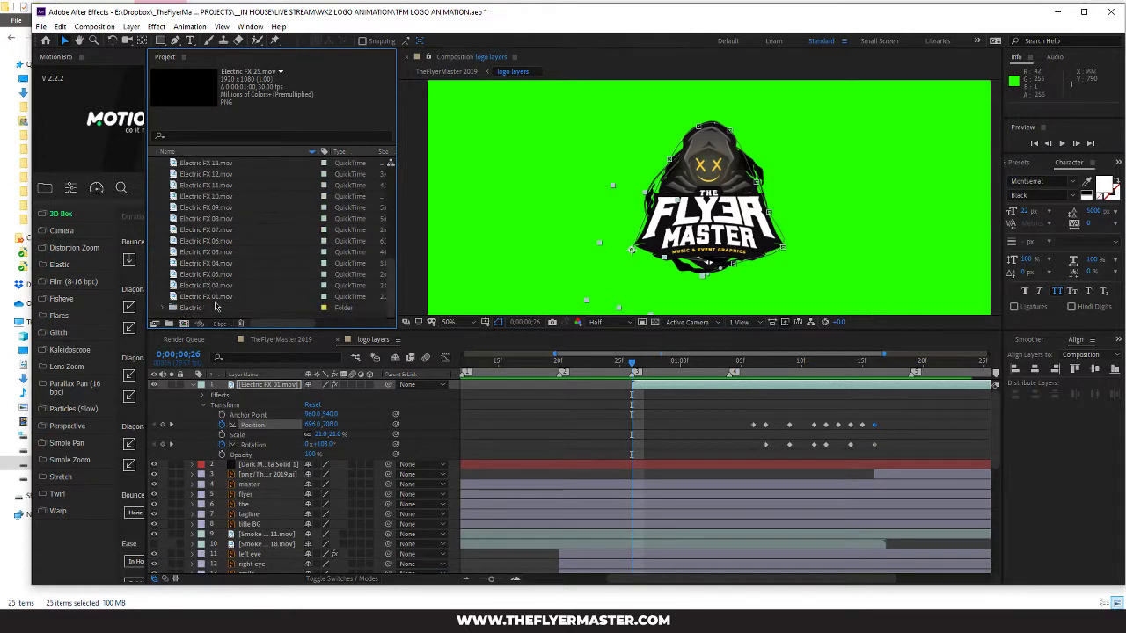
drag(214, 303, 214, 309)
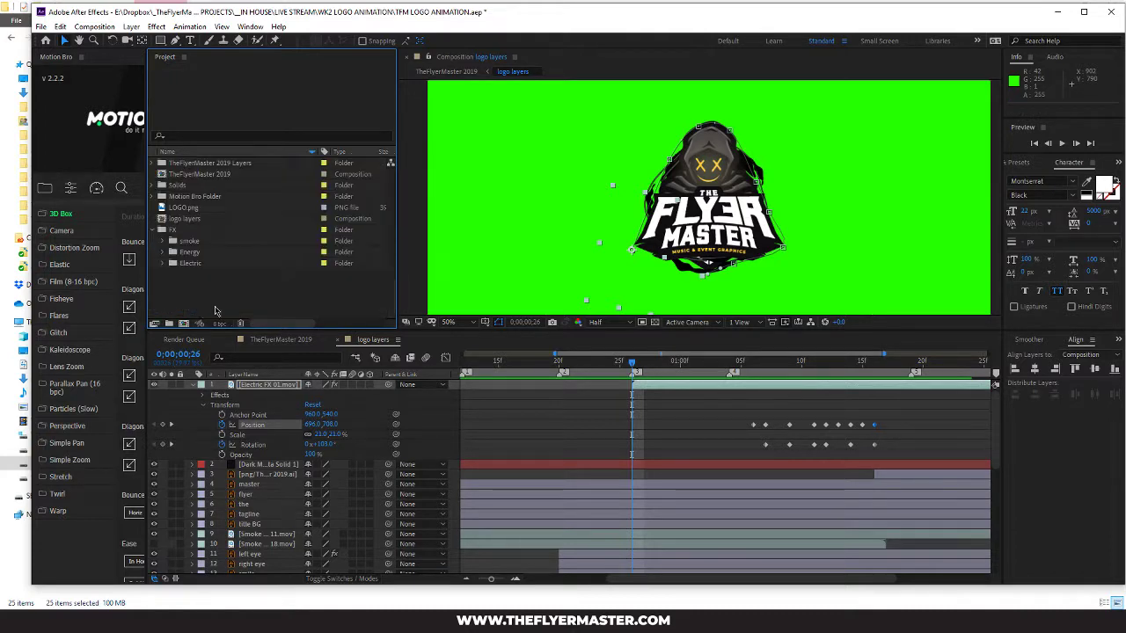
Step: Add Energy Fields 20.mov from the Energy folder as the top layer of the logo layers composition
click(164, 252)
click(243, 183)
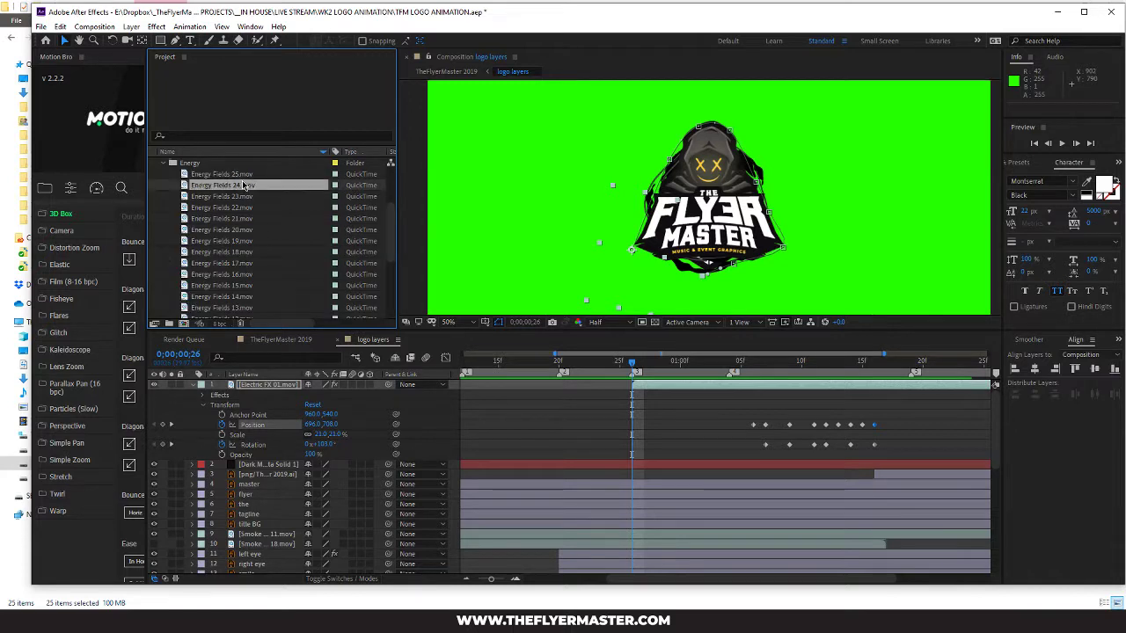
click(241, 174)
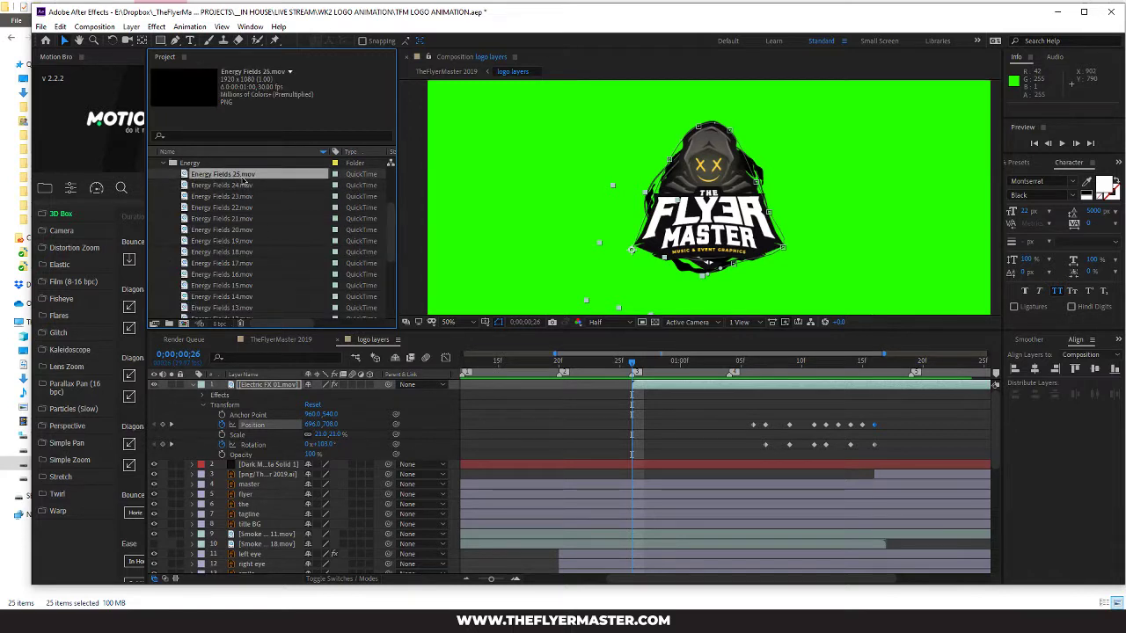
drag(234, 229, 273, 387)
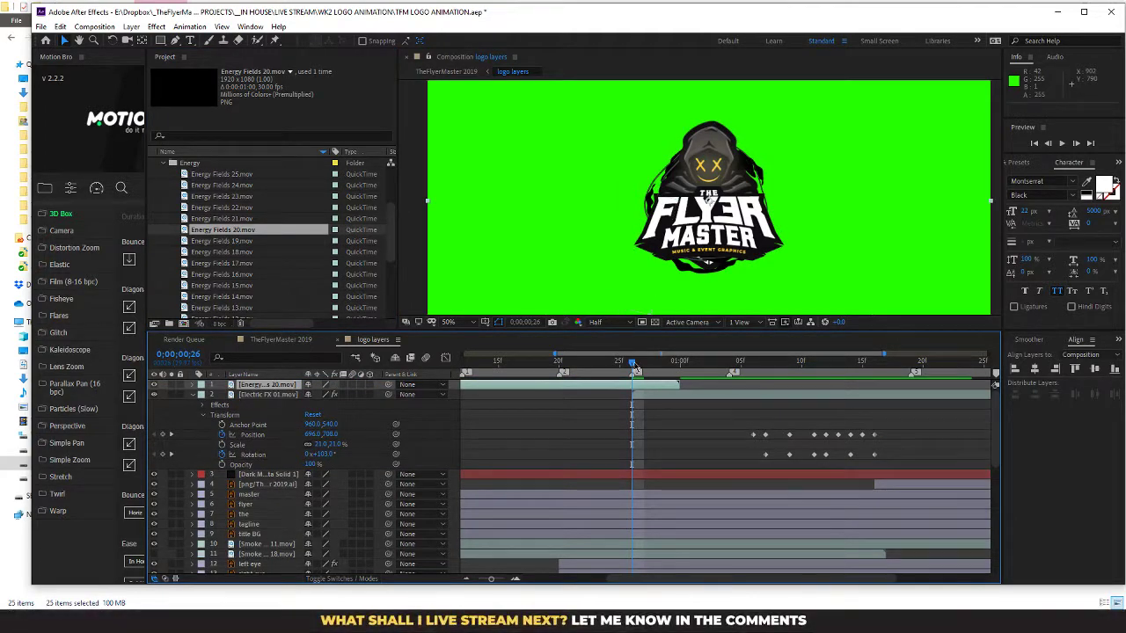
Step: Scale the Energy Fields 20 layer to 47% while viewing the composition at 0;00;00;16
click(521, 361)
drag(519, 359, 631, 376)
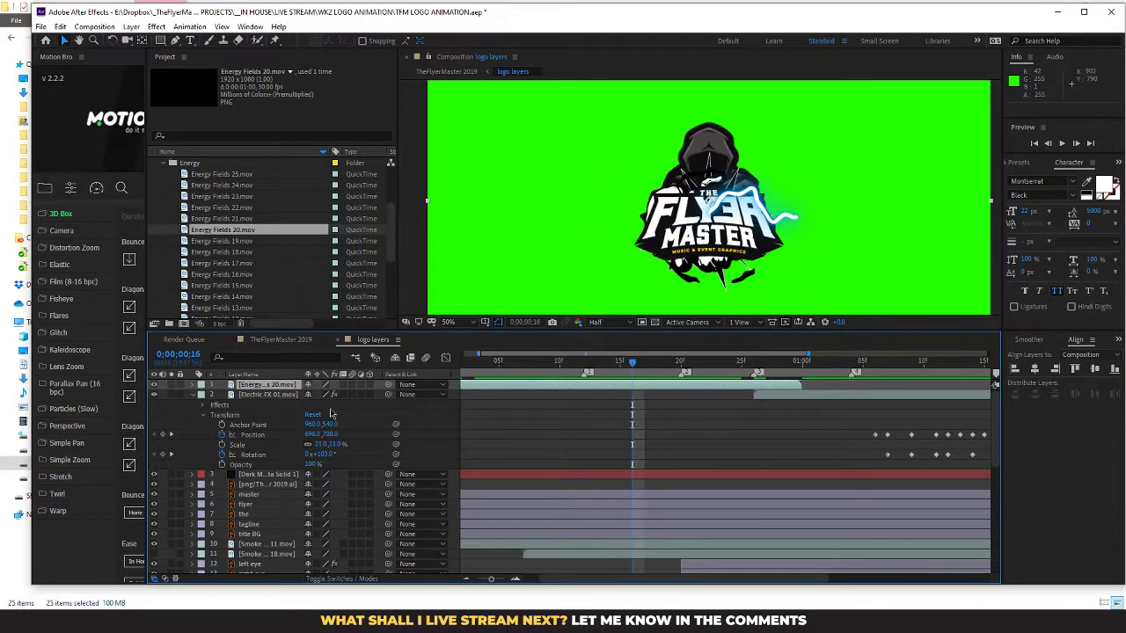
click(193, 385)
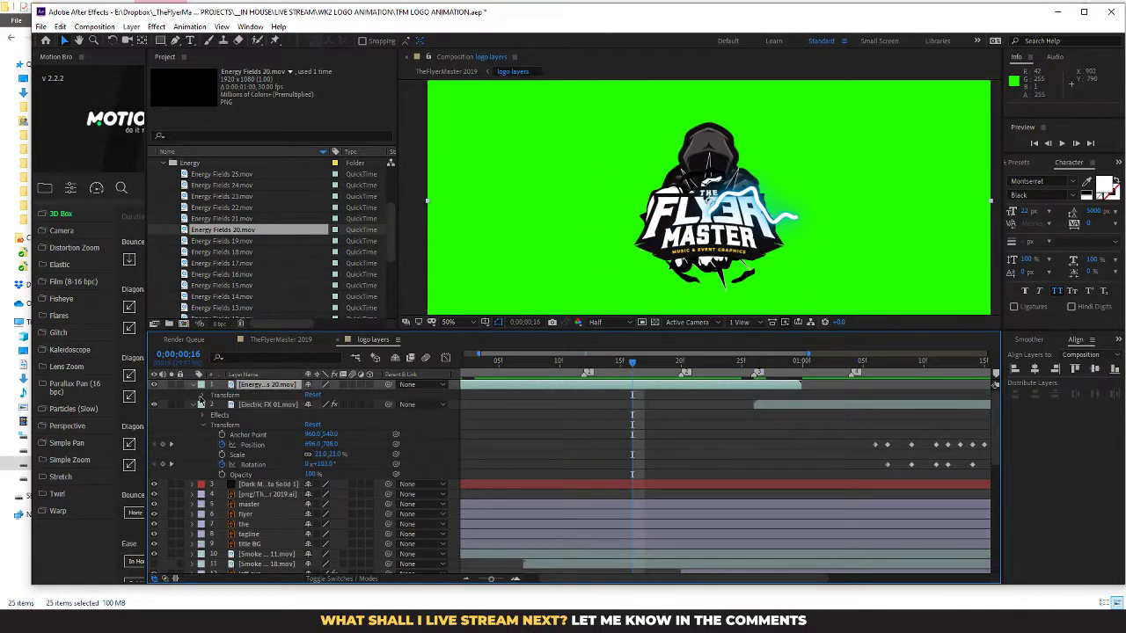
click(201, 398)
drag(343, 425, 310, 424)
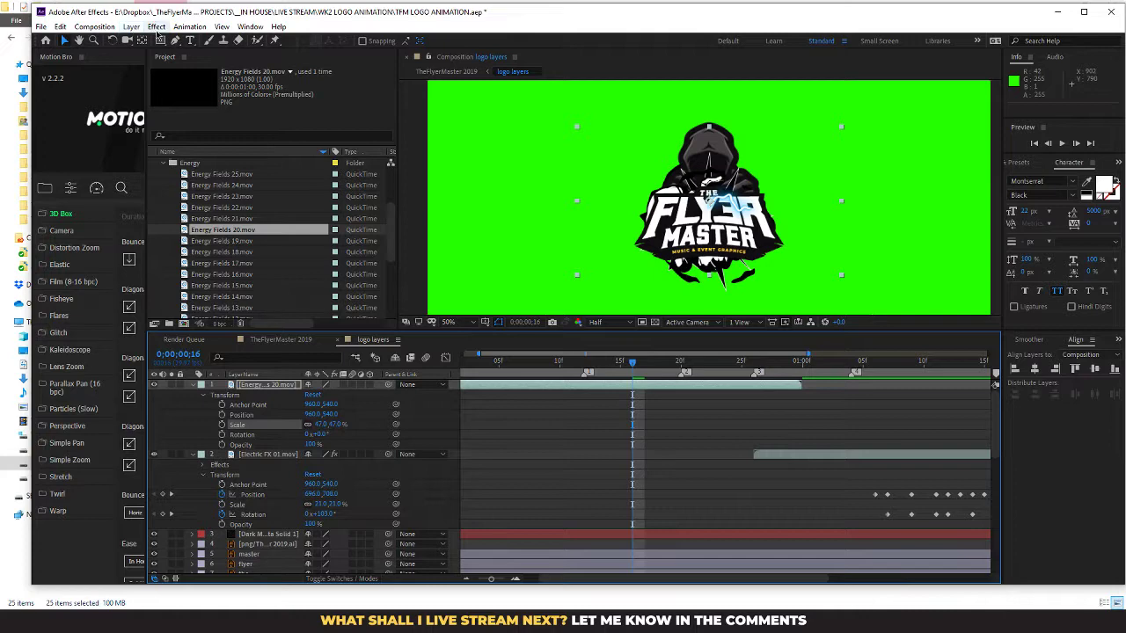
Step: Apply a Hue/Saturation effect to the Energy Fields 20 layer and set Master Hue to 222° for a yellow tint
click(158, 28)
mouse_move(250, 161)
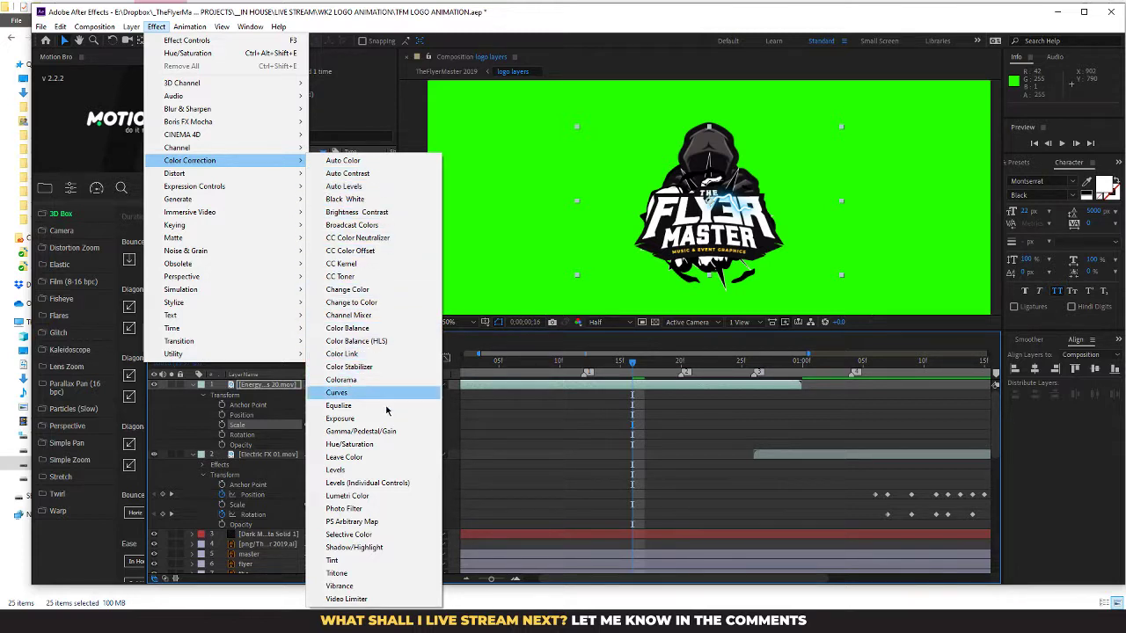
click(389, 445)
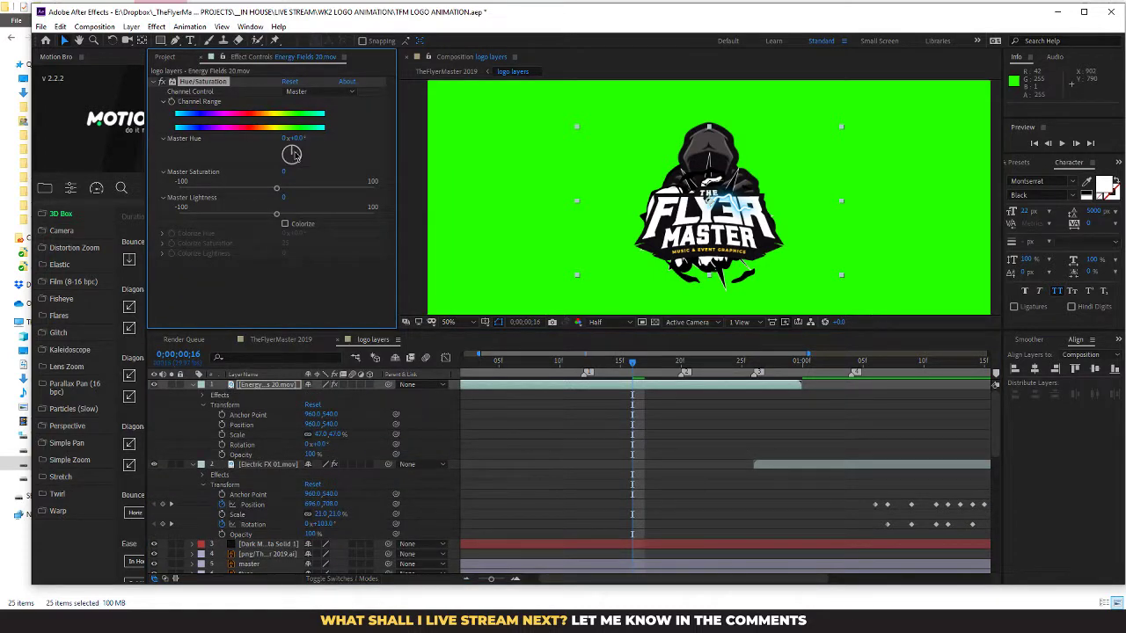
drag(294, 156, 273, 184)
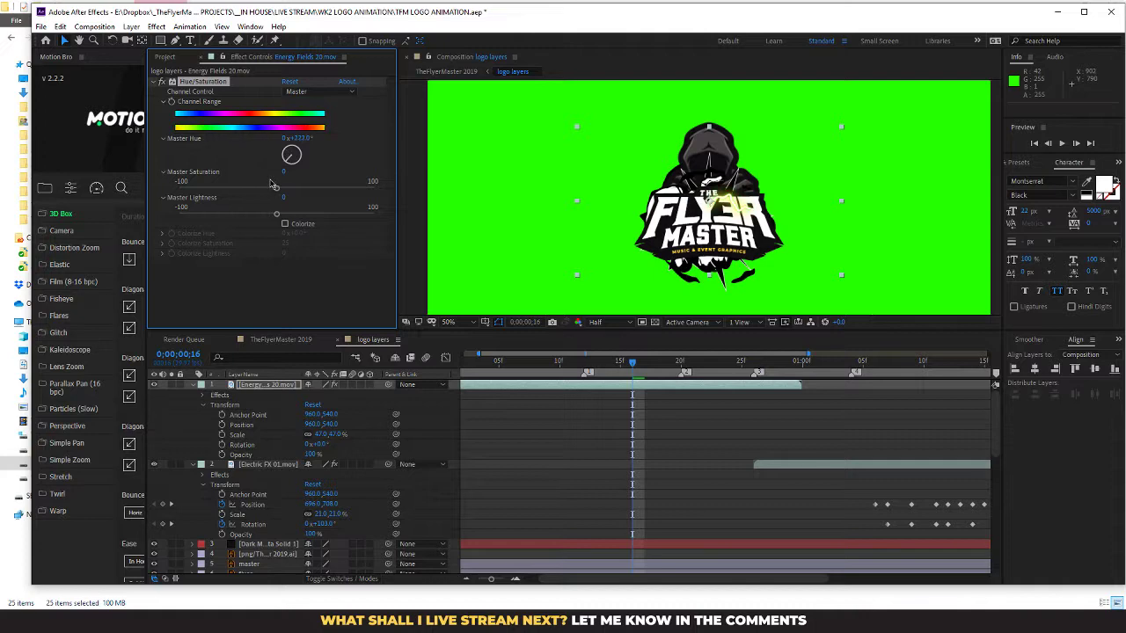
Step: Change the blending mode of the Energy Fields 20 layer
click(131, 27)
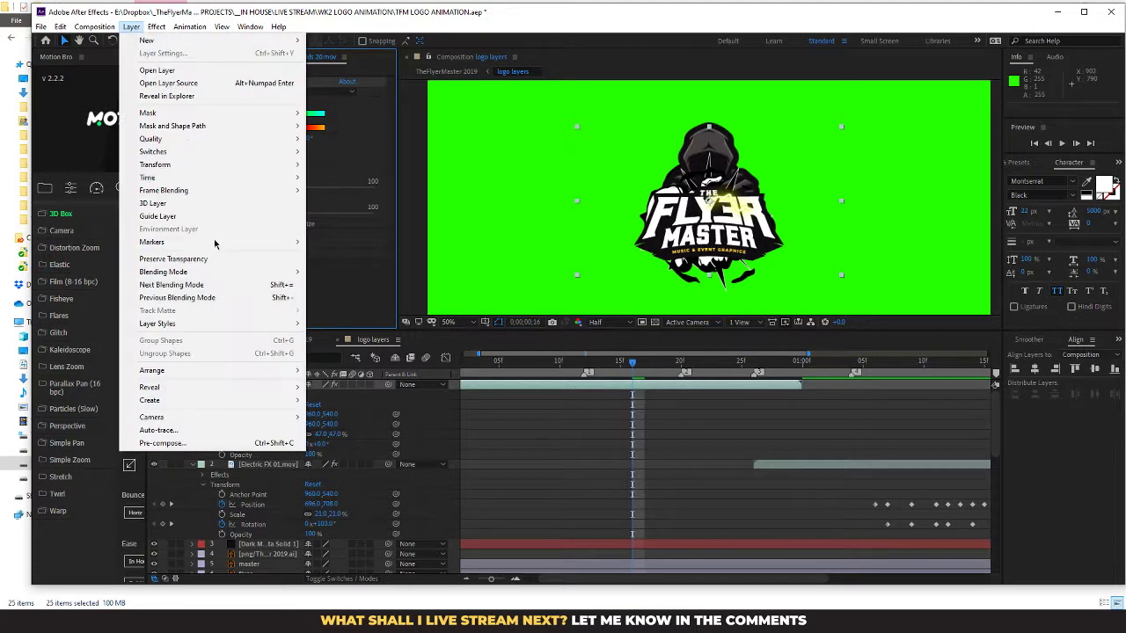
mouse_move(214, 328)
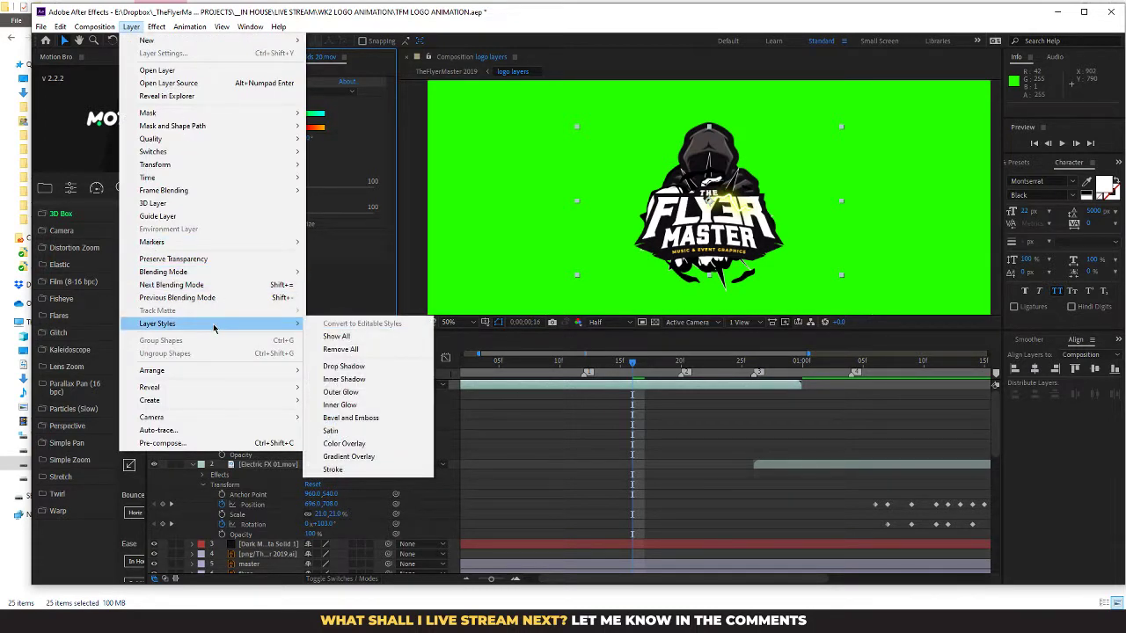
mouse_move(242, 272)
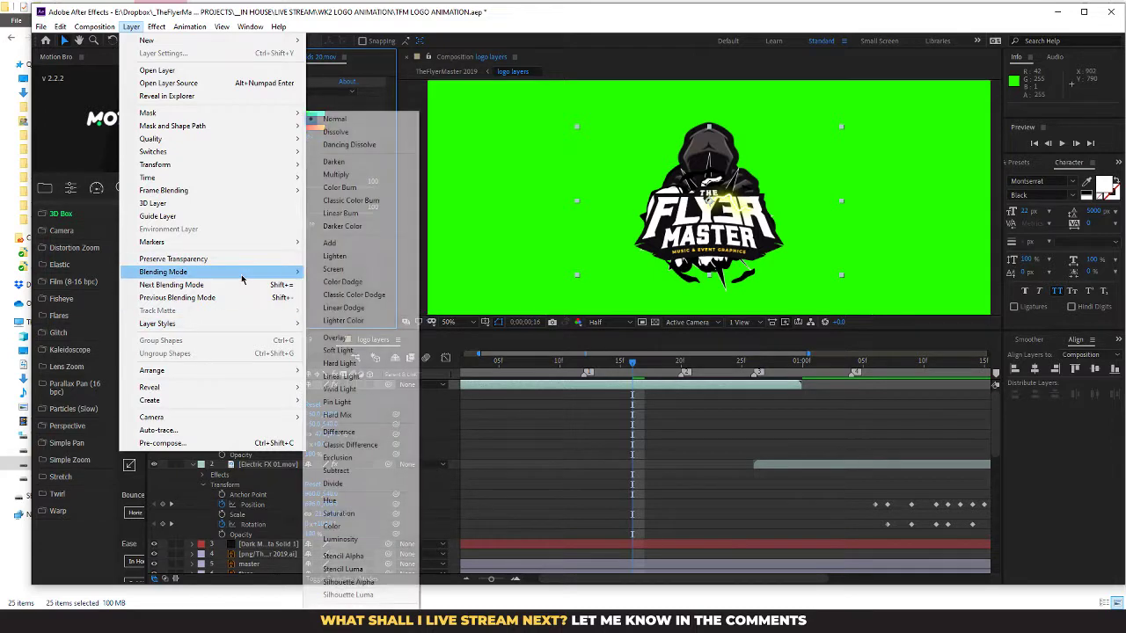
click(366, 277)
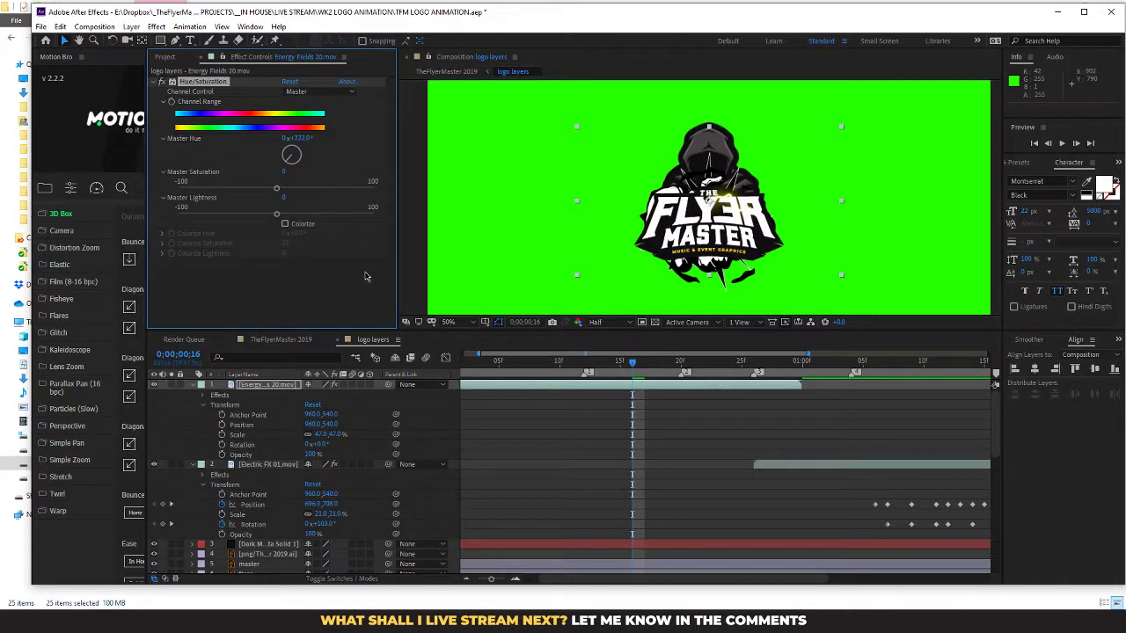
Step: Set the Energy Fields 20 layer's scale to 30% and shift its clip about four frames later
drag(633, 365, 583, 366)
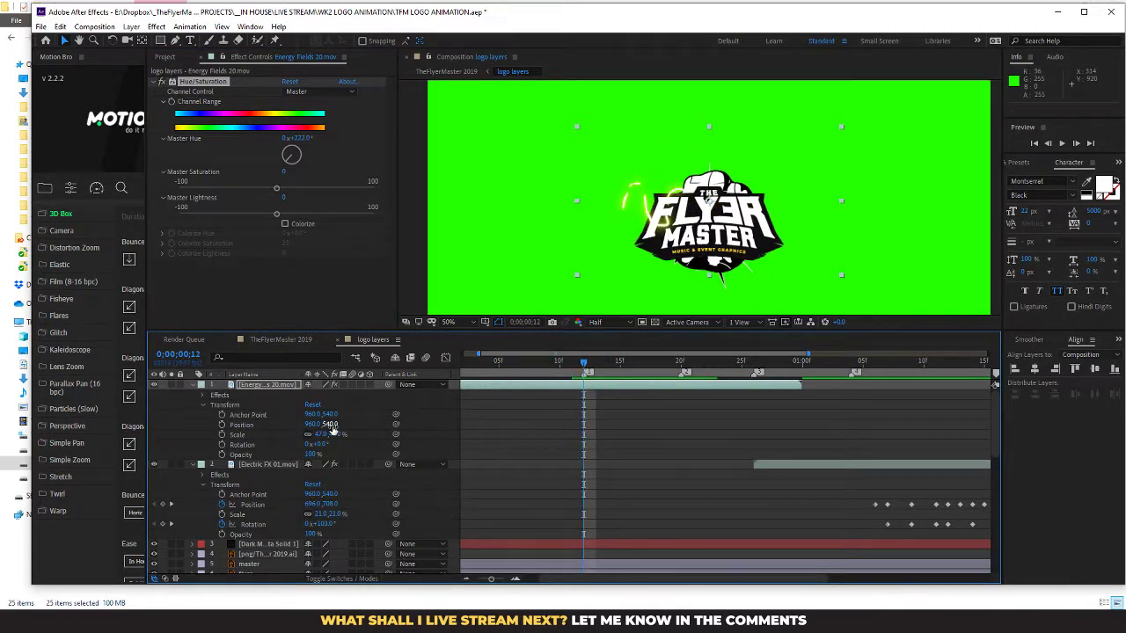
drag(334, 435, 325, 434)
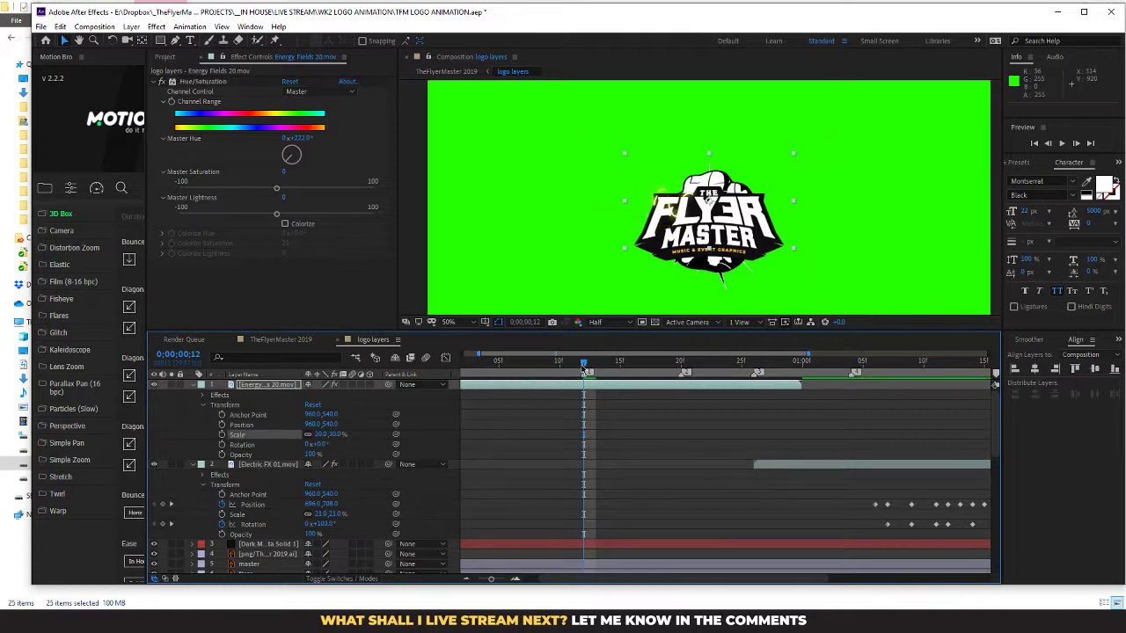
drag(585, 368, 559, 373)
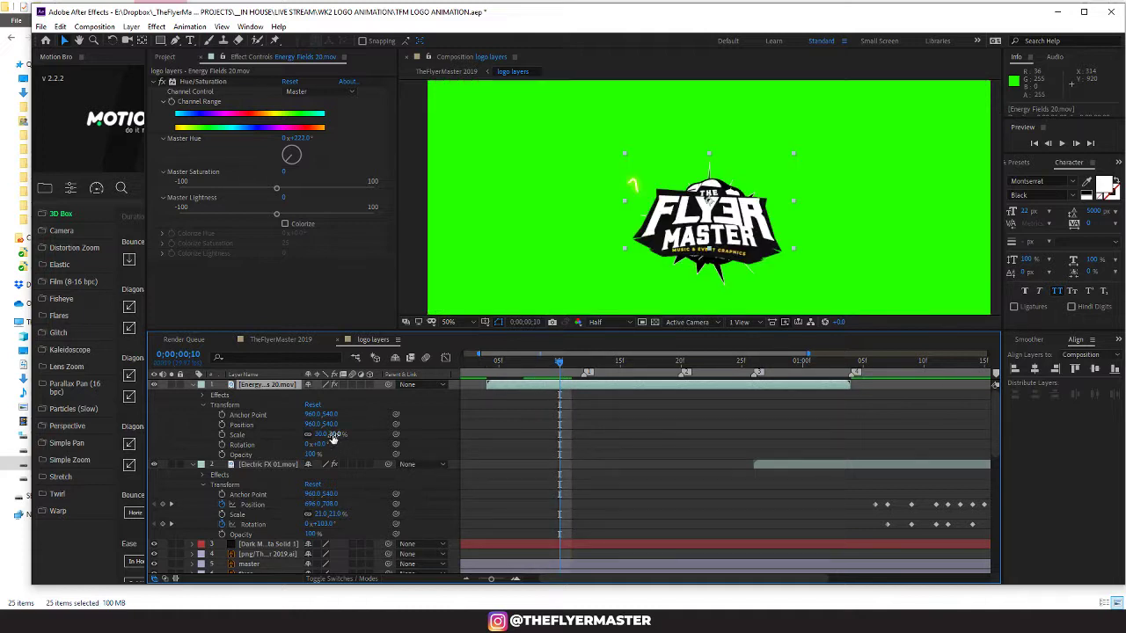
Step: Try the Energy Fields 20 layer at 20% scale, compare at 0;00;00;12, and restore the scale to 30%
drag(332, 434, 325, 435)
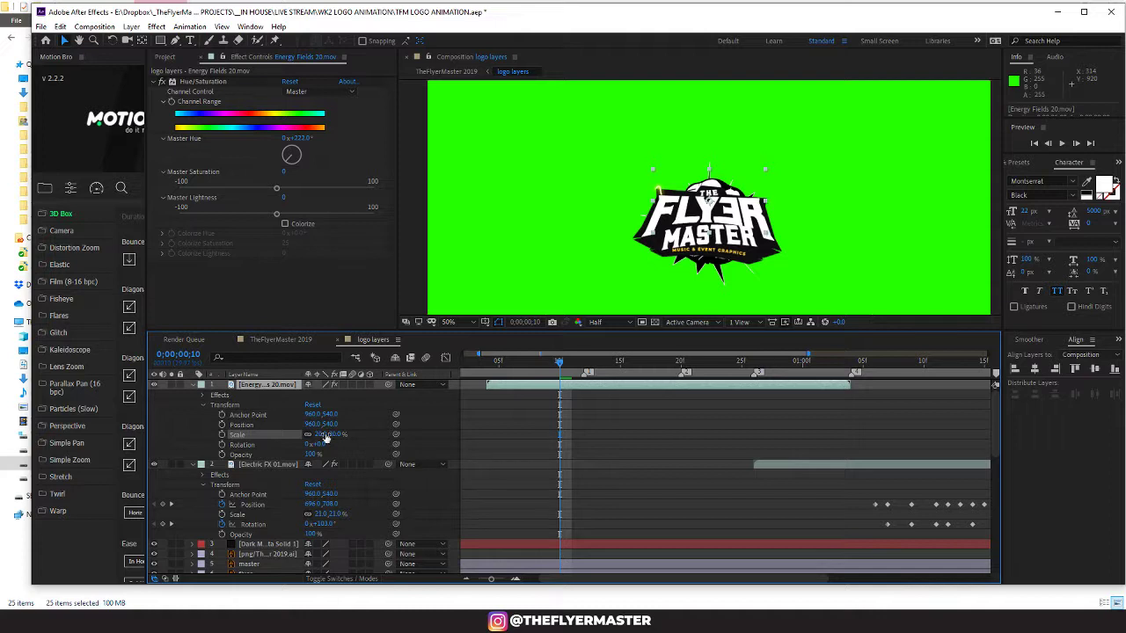
mouse_move(567, 373)
mouse_down()
mouse_move(816, 361)
mouse_move(586, 368)
mouse_up()
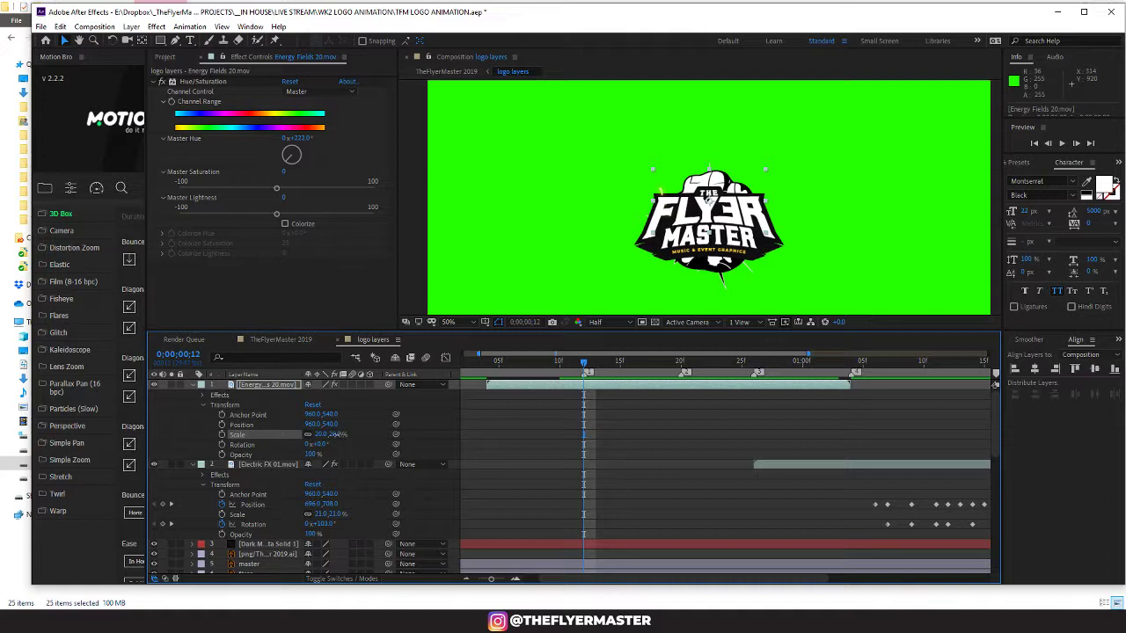
drag(334, 435, 343, 435)
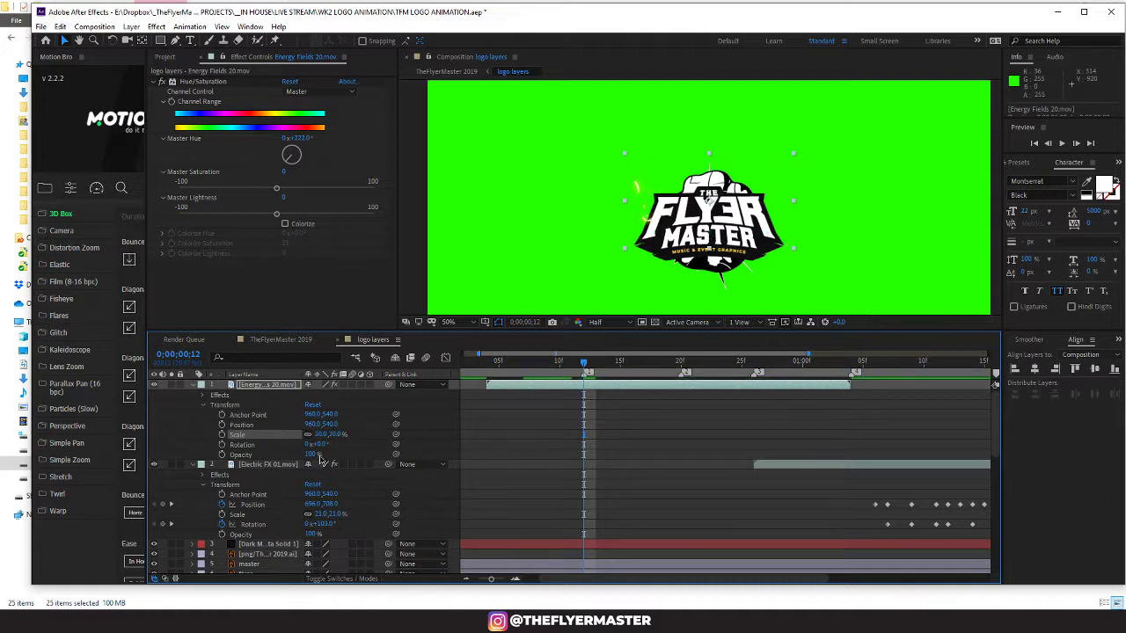
Step: Rotate the Energy Fields 20 layer to 29°, add Rotation, Scale and Position keyframes at 0;00;00;12, and move it to about 980, 632
drag(319, 444, 339, 444)
click(222, 445)
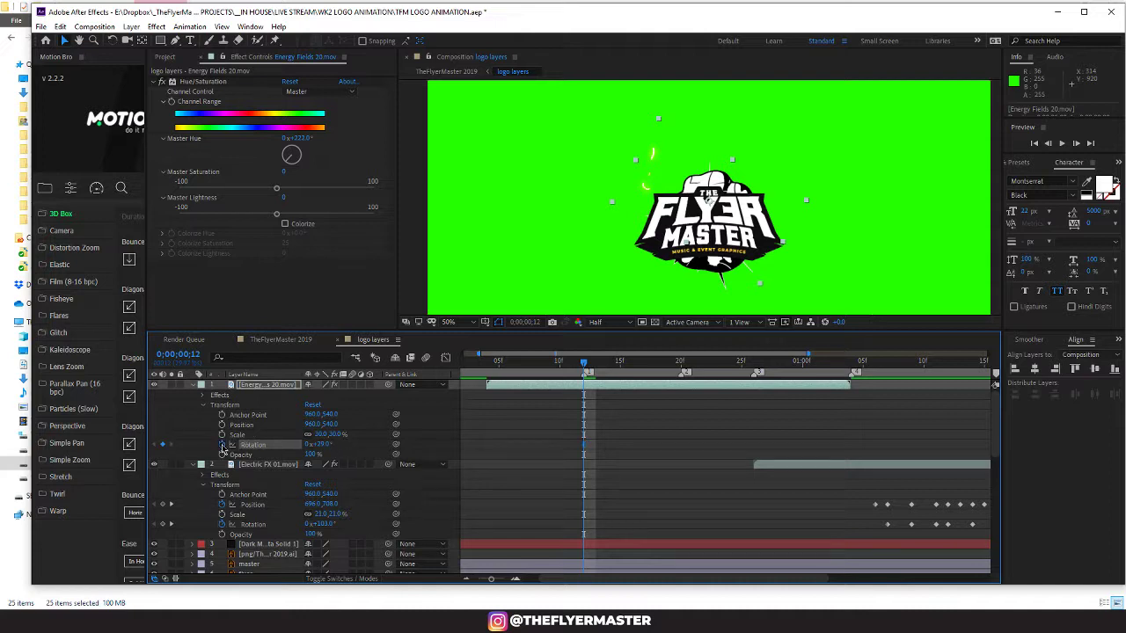
click(222, 435)
click(222, 425)
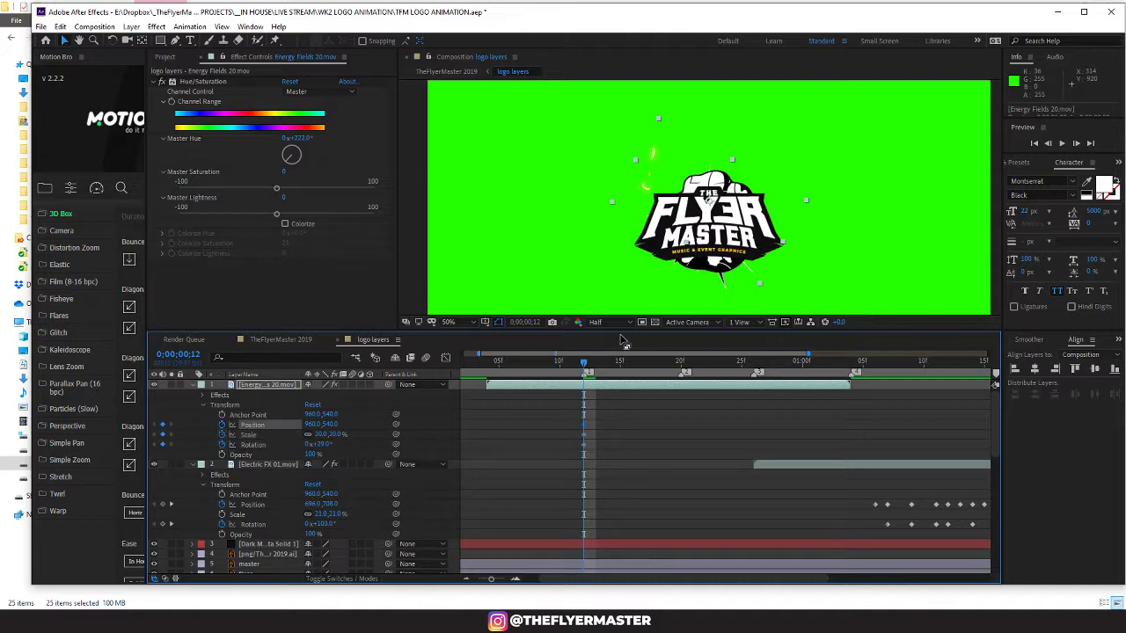
drag(658, 178, 663, 194)
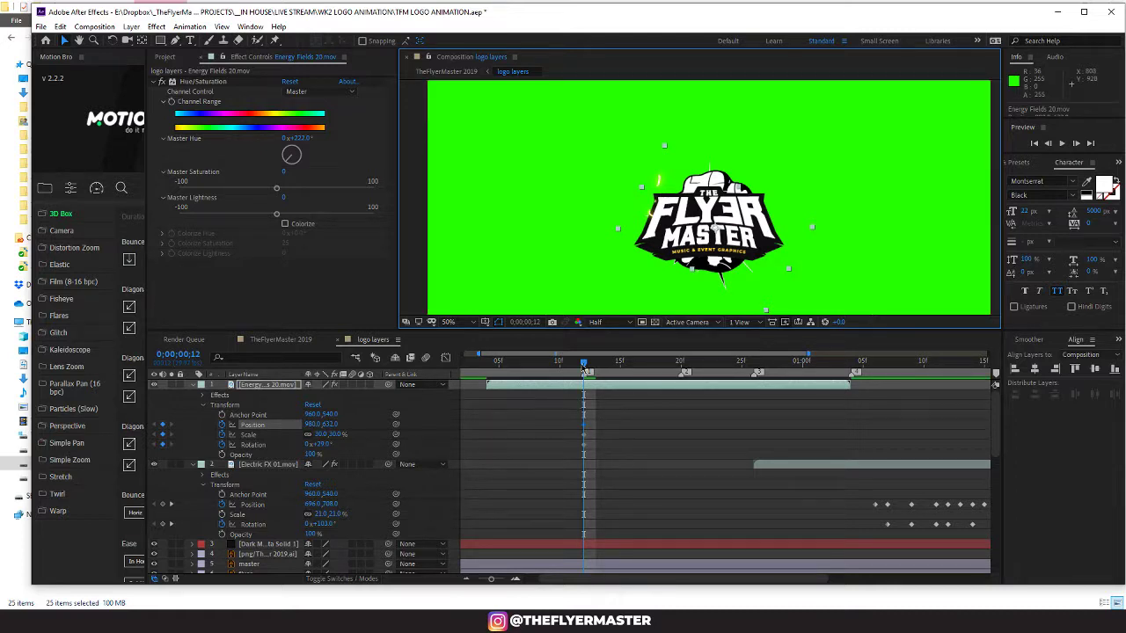
Step: Trim the end of the Energy Fields 20 clip to about 0;00;00;25, preview it, and collapse the layer's properties
drag(583, 366, 742, 392)
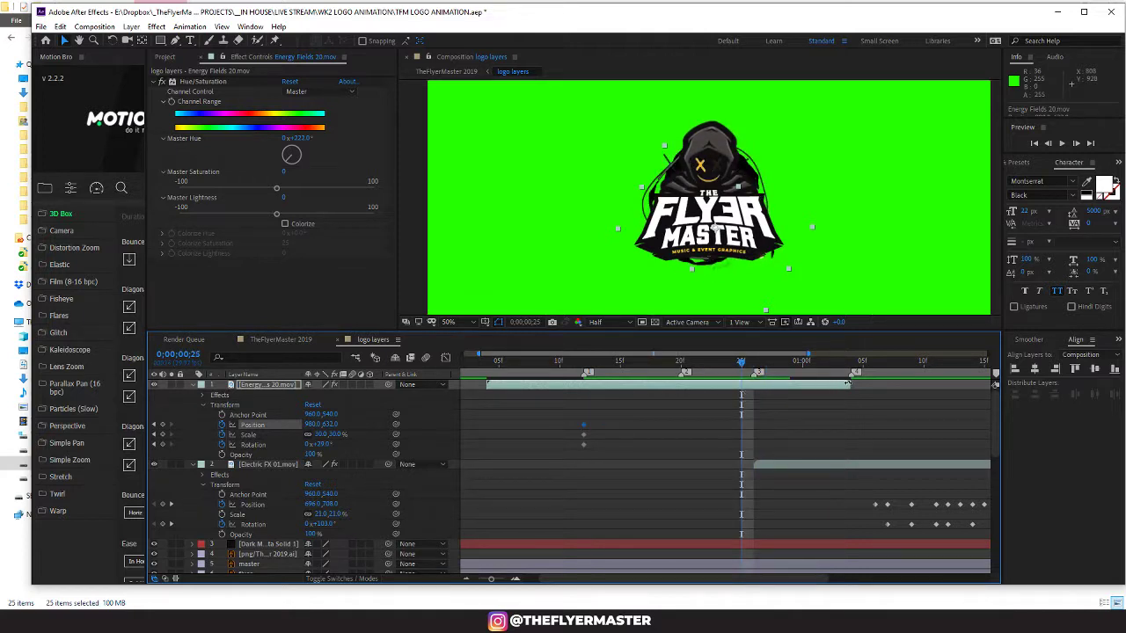
drag(847, 384, 727, 399)
drag(759, 399, 694, 396)
drag(622, 397, 689, 394)
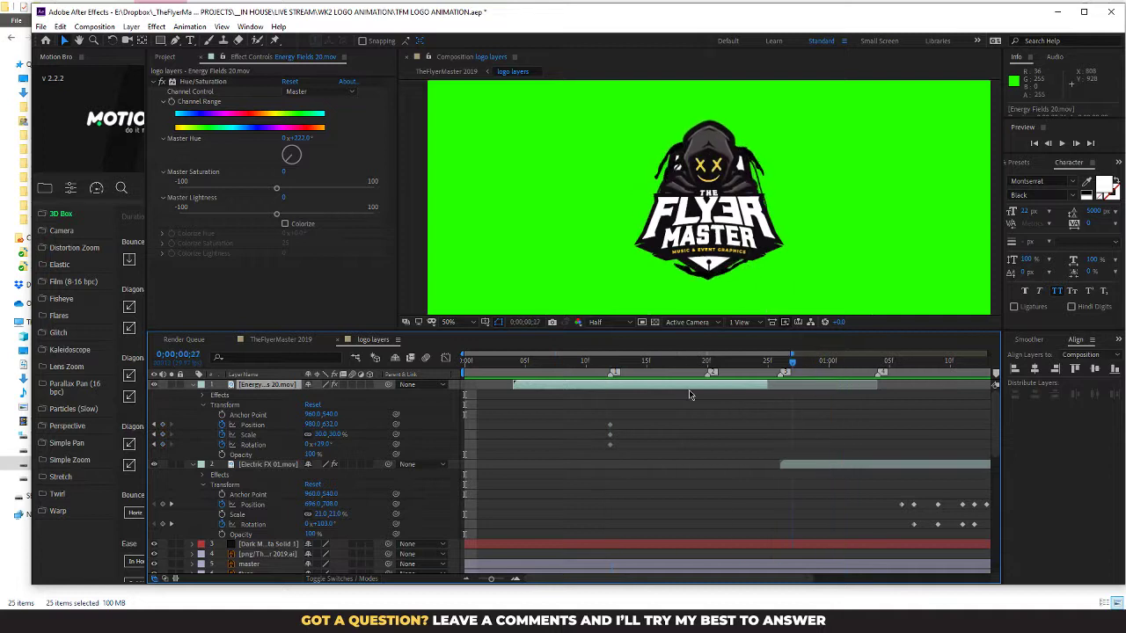
drag(943, 376, 789, 373)
drag(671, 375, 668, 378)
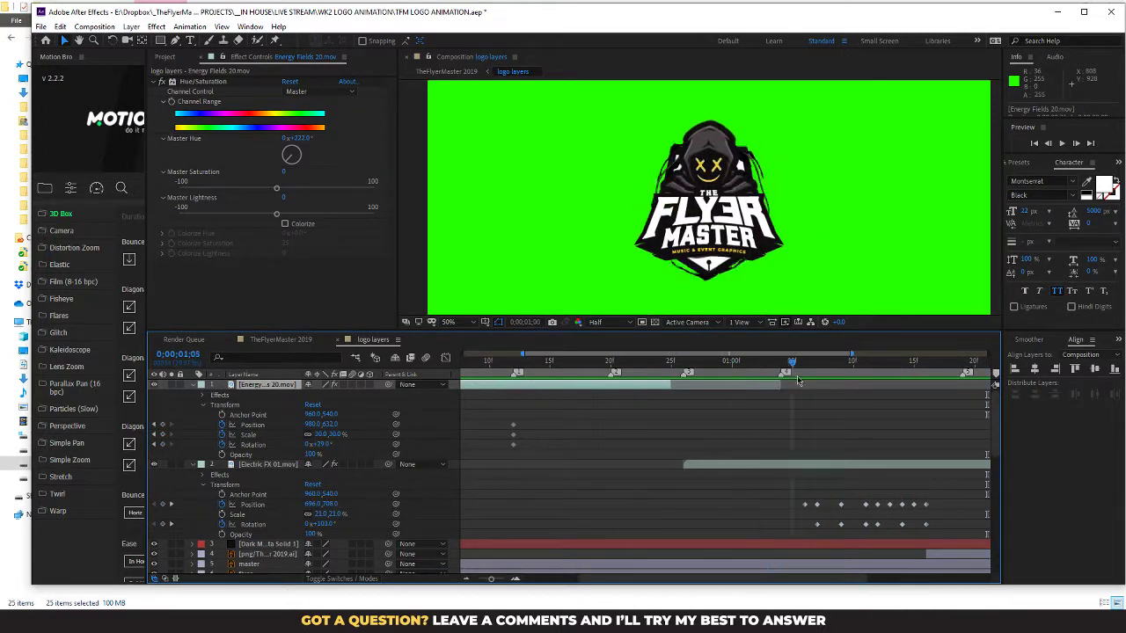
drag(798, 380, 507, 392)
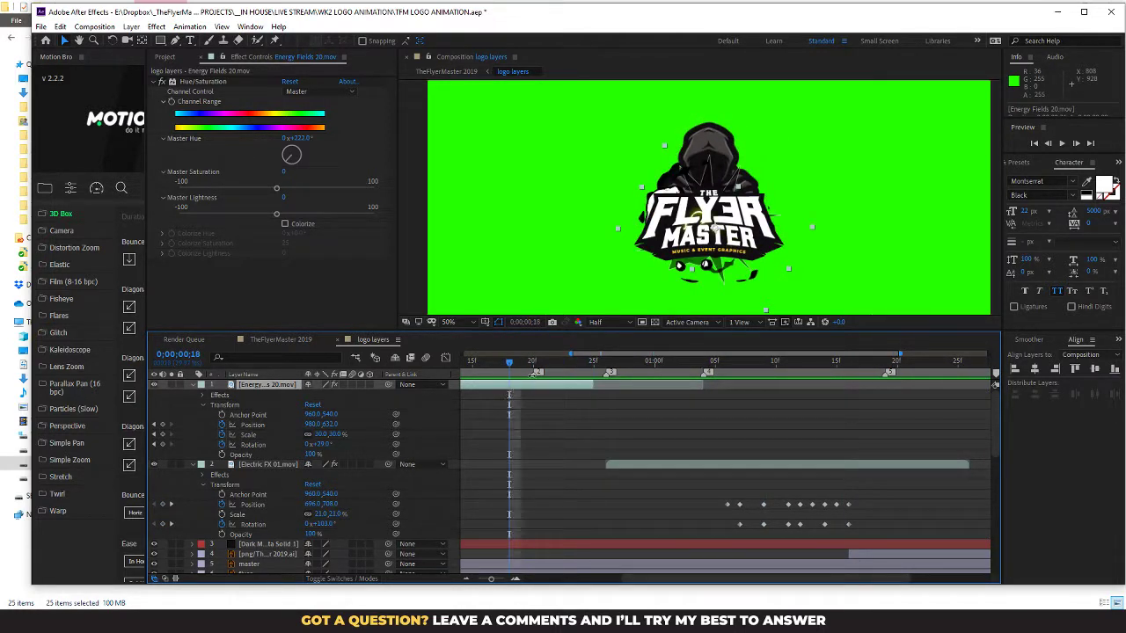
click(193, 386)
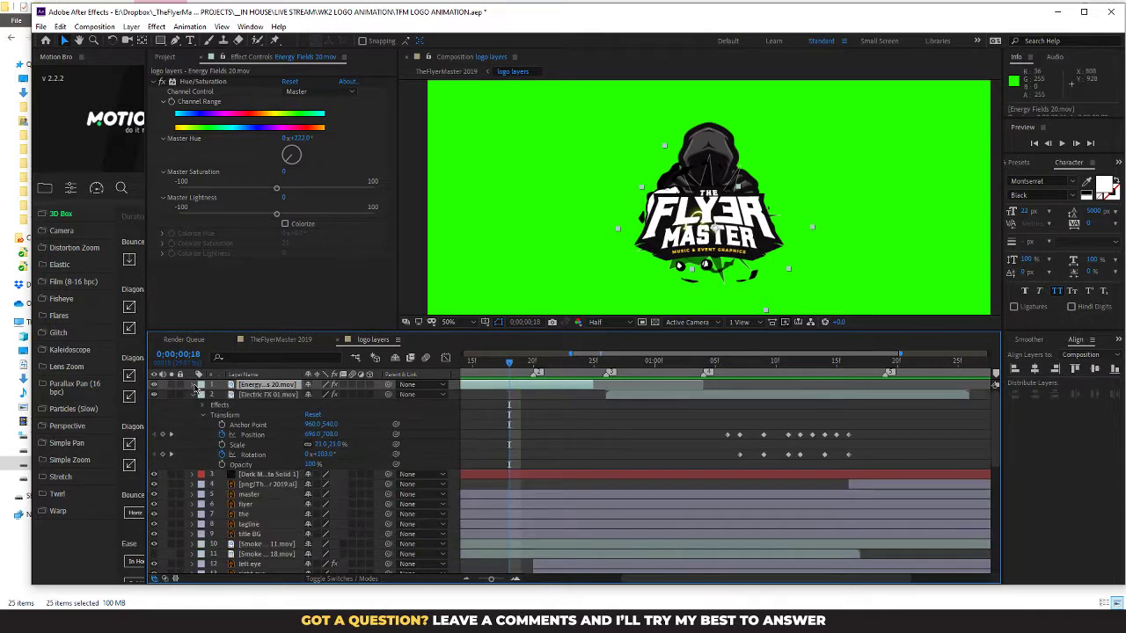
Step: Trim the end of the Smoke Explosion 11 clip to 0;00;00;18
mouse_move(508, 364)
mouse_down()
mouse_move(545, 365)
mouse_move(482, 369)
mouse_move(546, 372)
mouse_move(522, 371)
mouse_up()
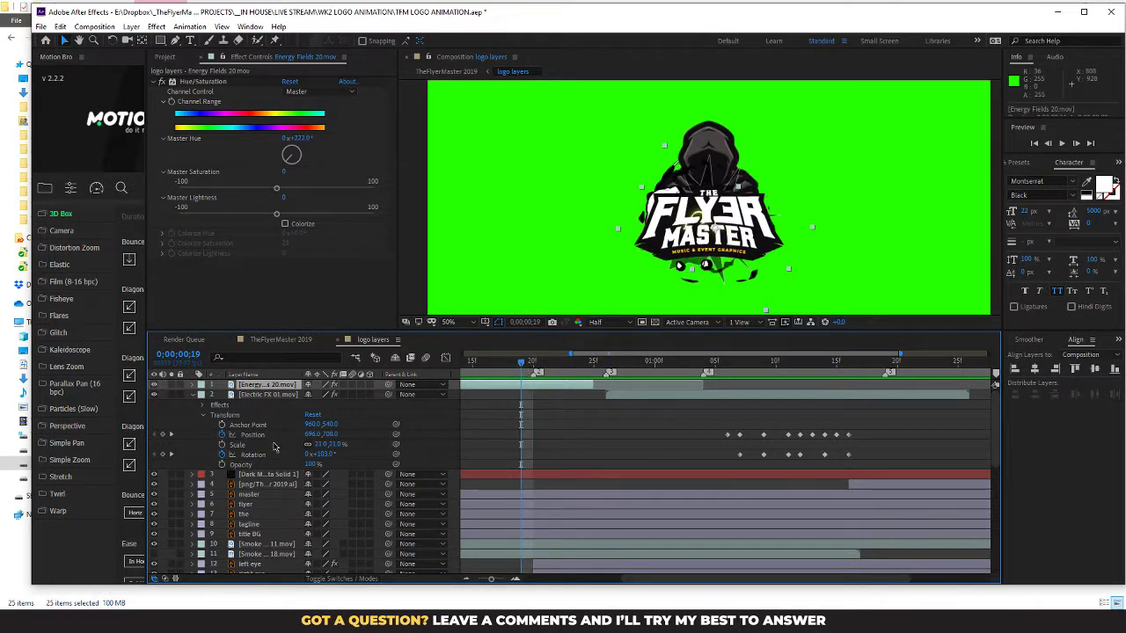
scroll(253, 530, down, 3)
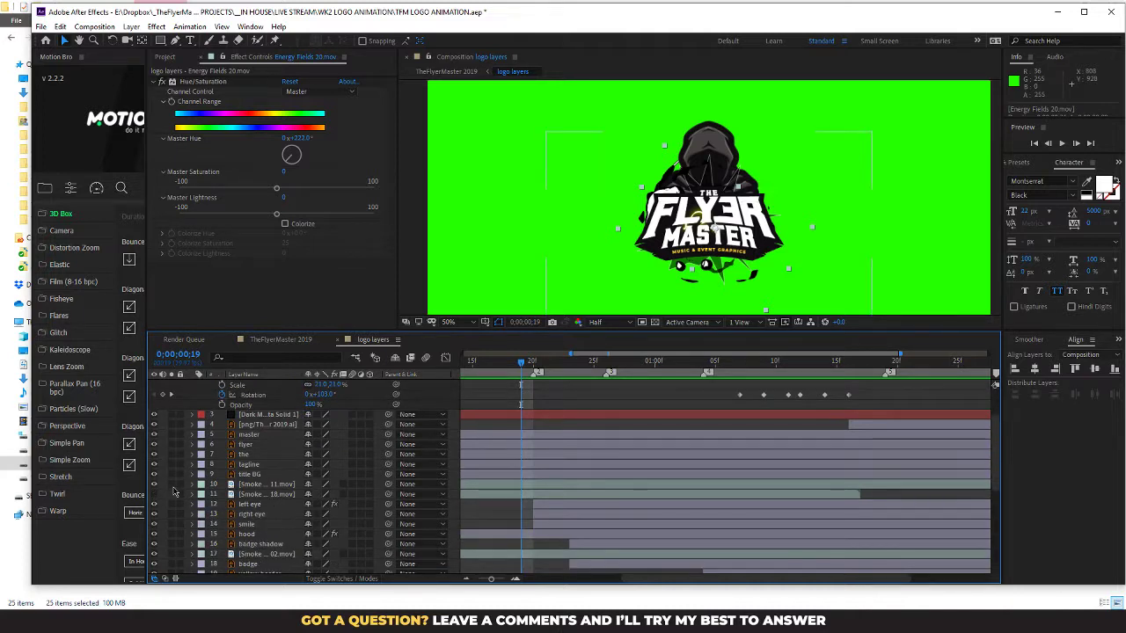
click(491, 484)
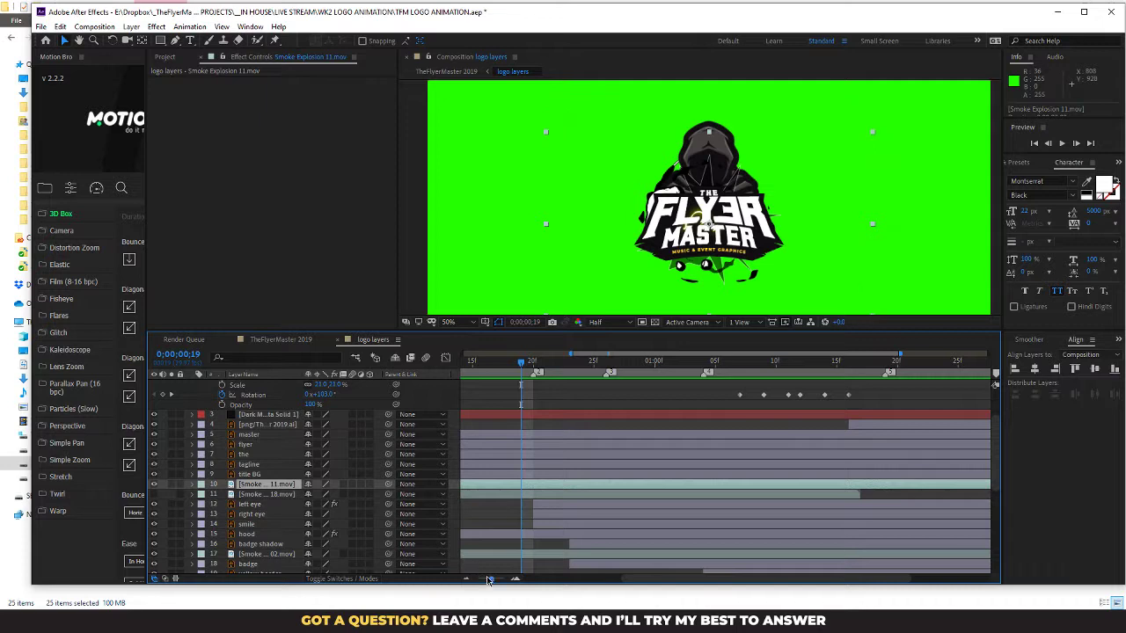
drag(489, 579, 472, 580)
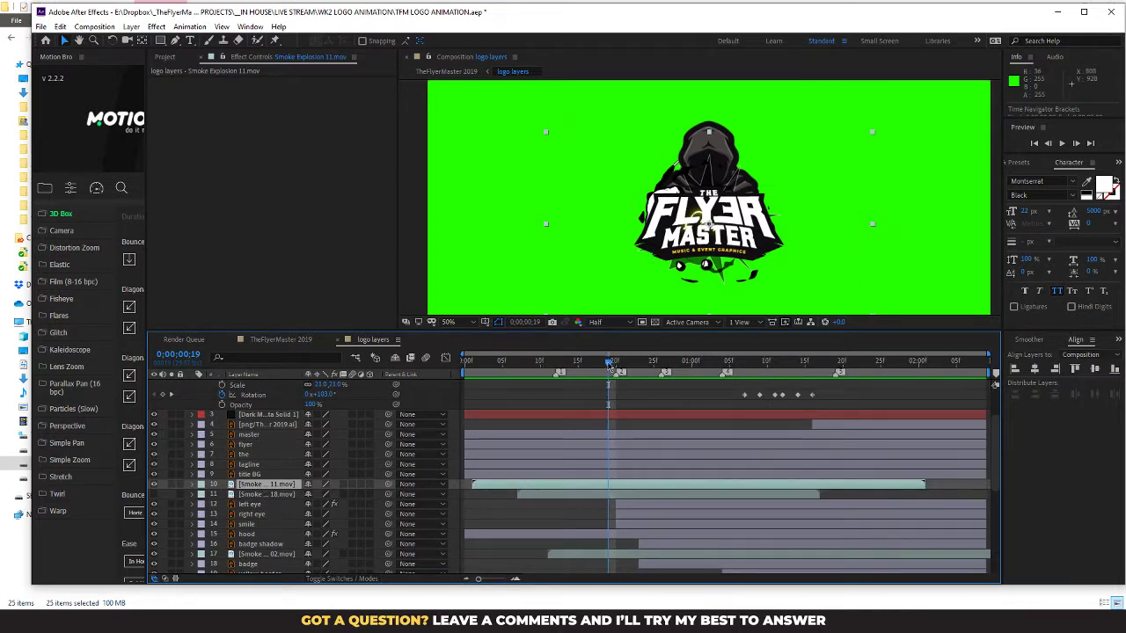
drag(609, 366, 598, 404)
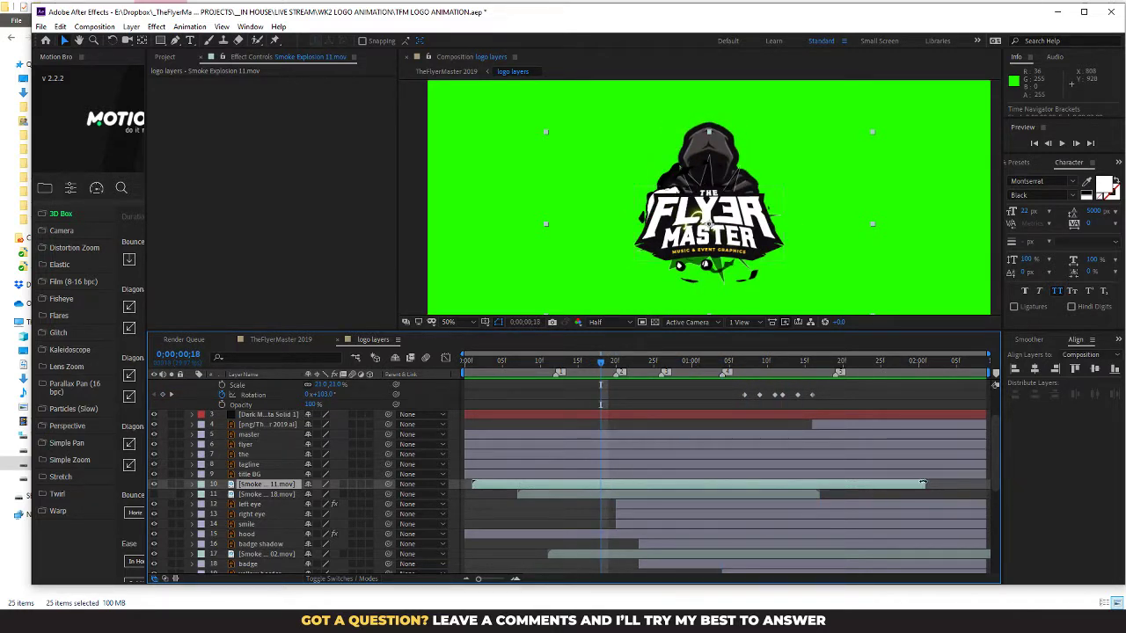
drag(922, 483, 597, 489)
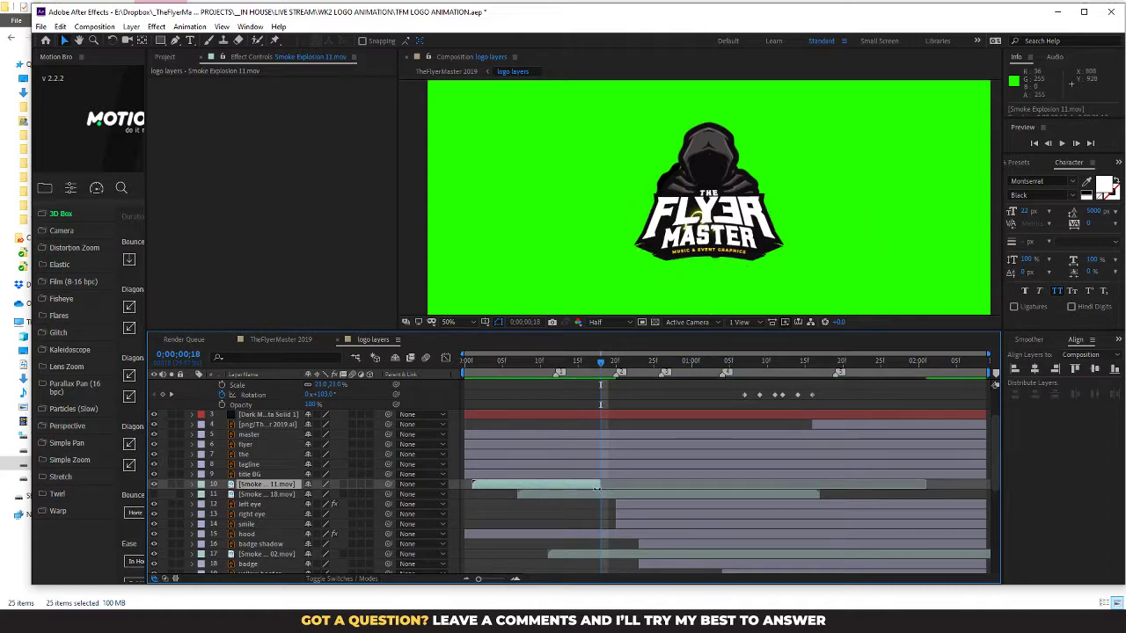
drag(603, 370, 536, 371)
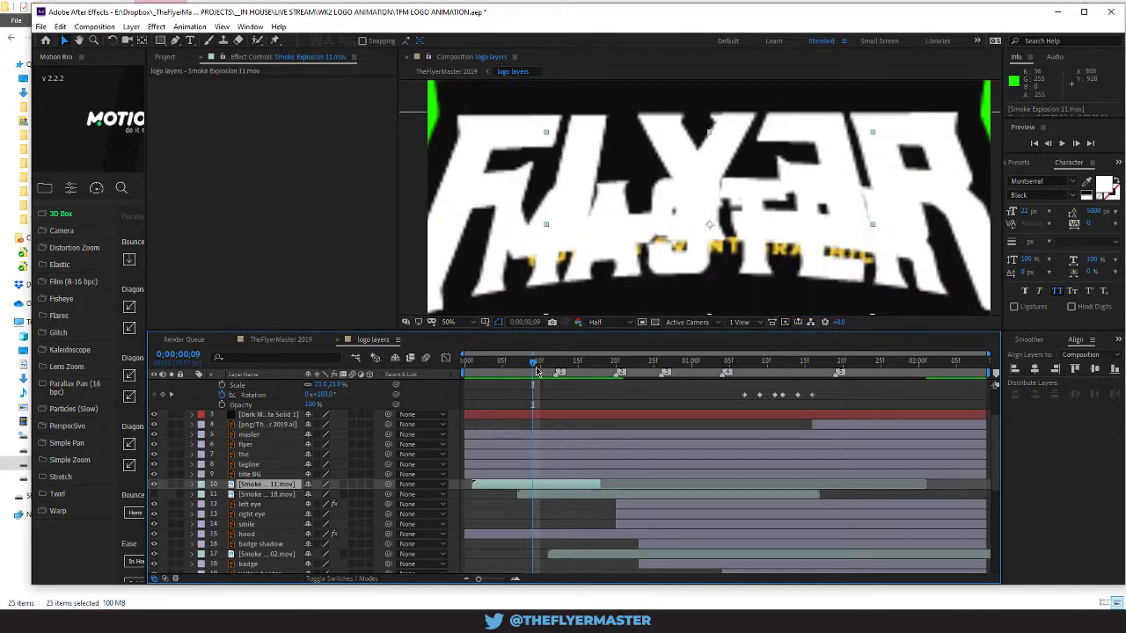
right_click(546, 496)
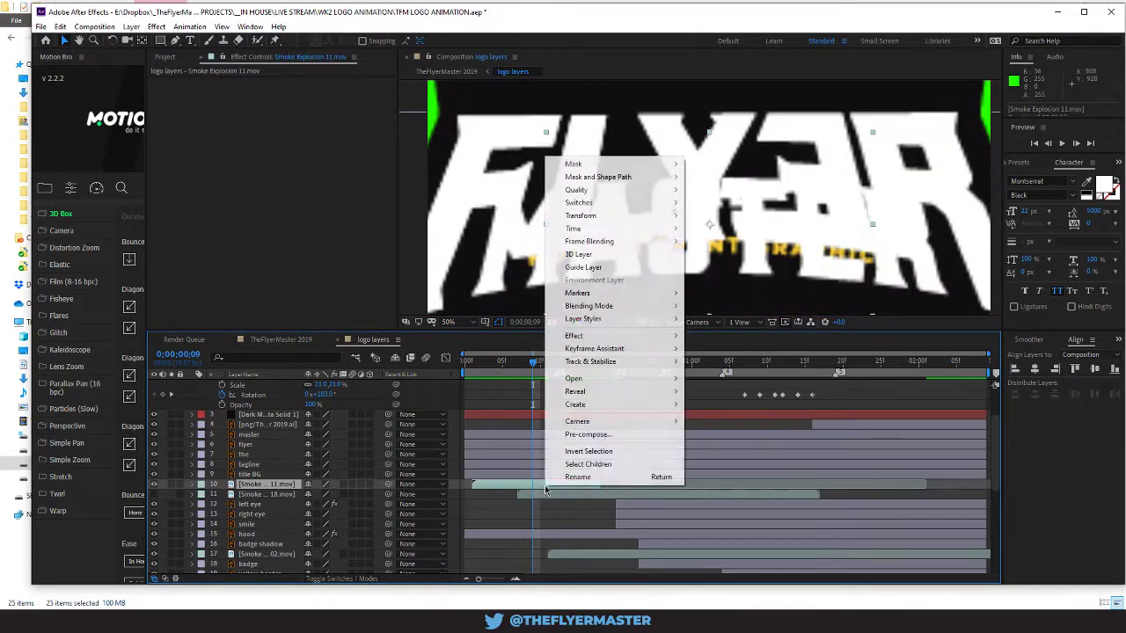
click(582, 435)
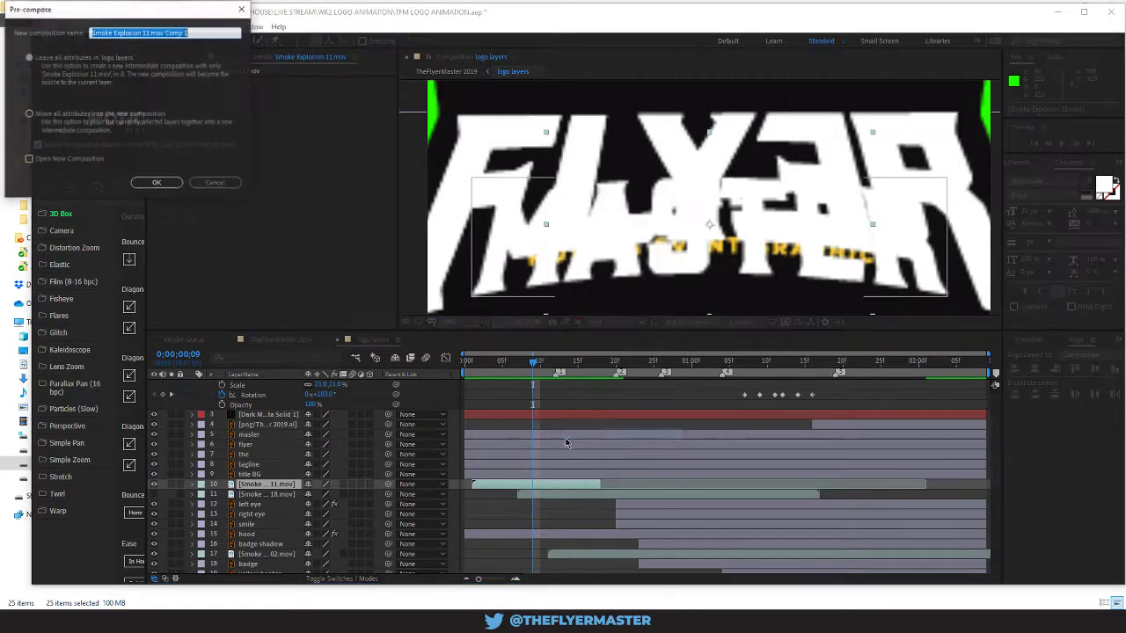
click(156, 183)
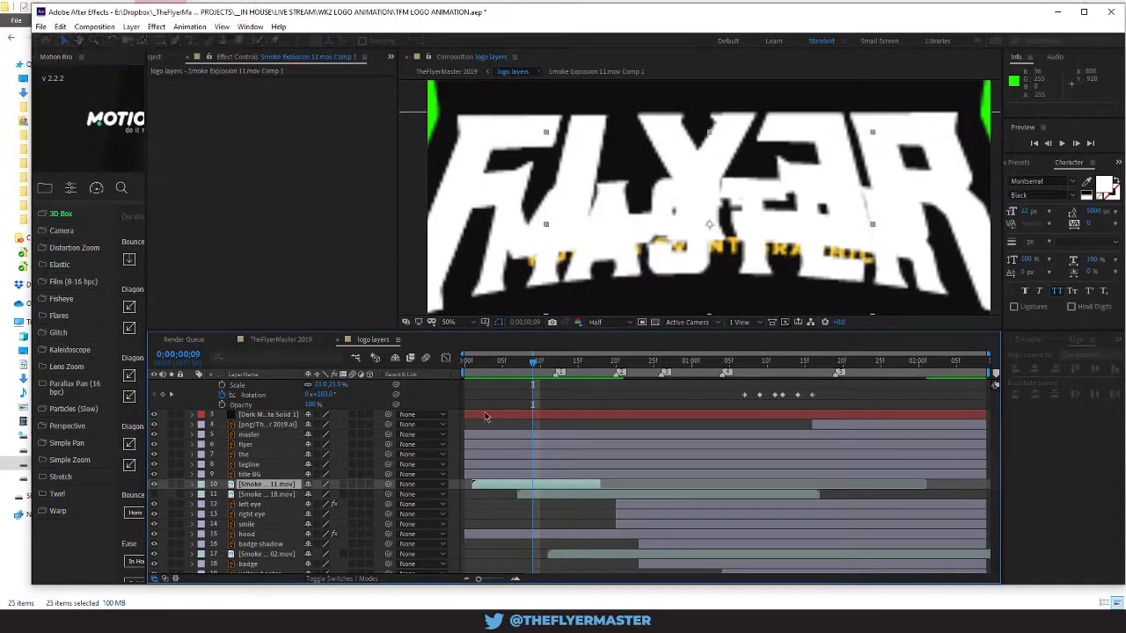
key(ctrl+z)
Step: Pre-compose the Smoke Explosion 11 layer, moving all attributes and adjusting the composition duration to the layer's time span
right_click(579, 498)
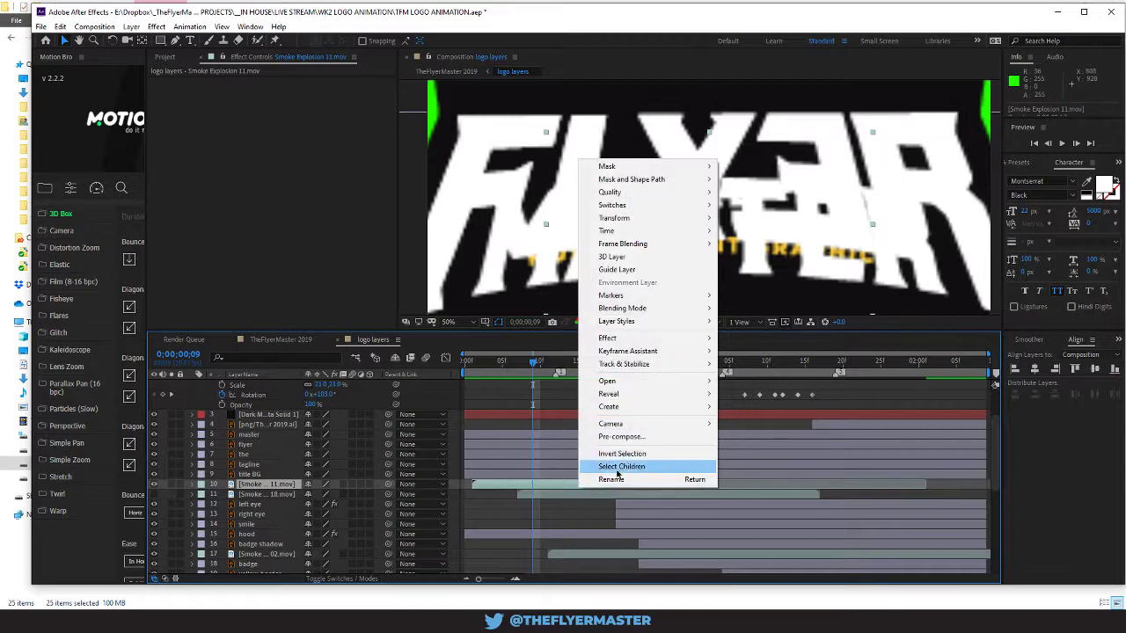
click(648, 437)
click(56, 116)
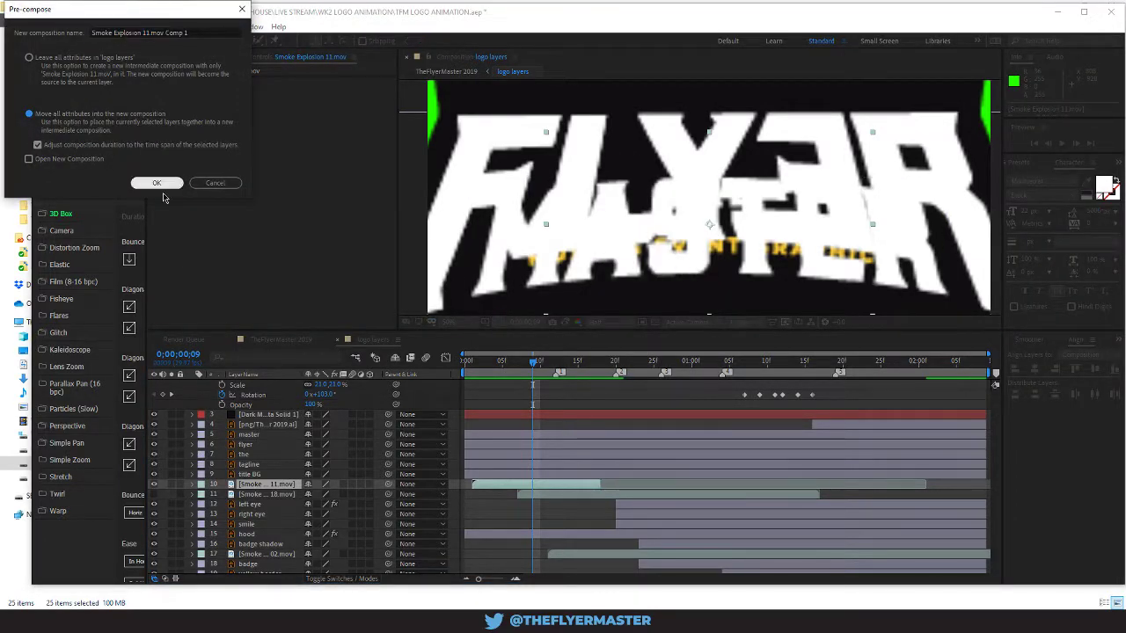
click(156, 182)
Step: Time-reverse the Smoke Explosion 11 pre-composed layer and preview it up to 0;00;00;12
right_click(570, 489)
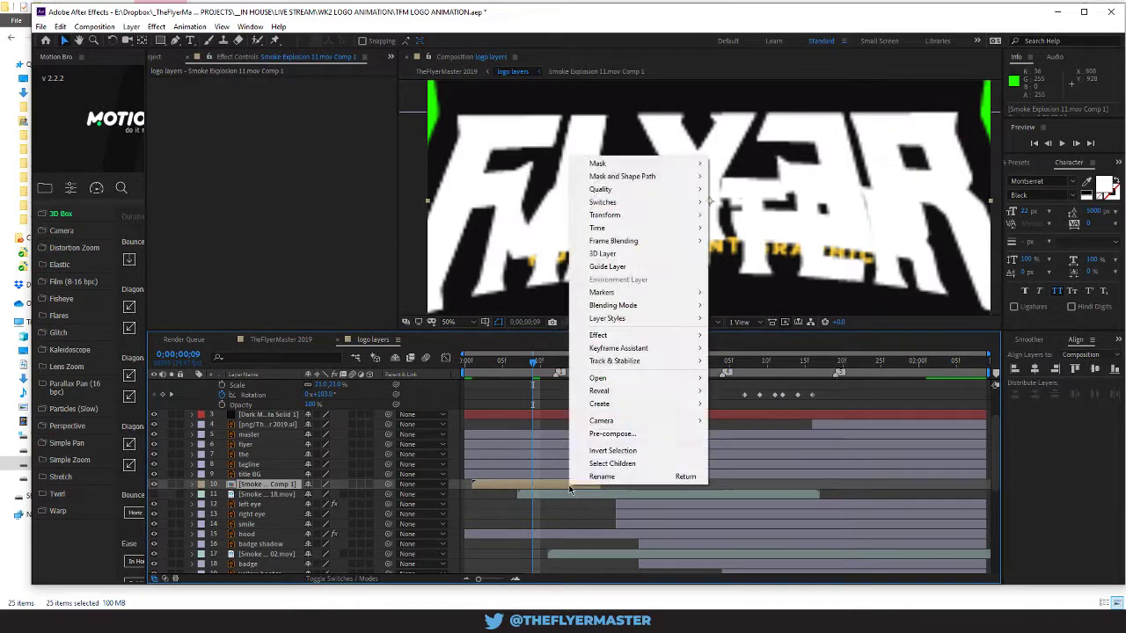
mouse_move(646, 229)
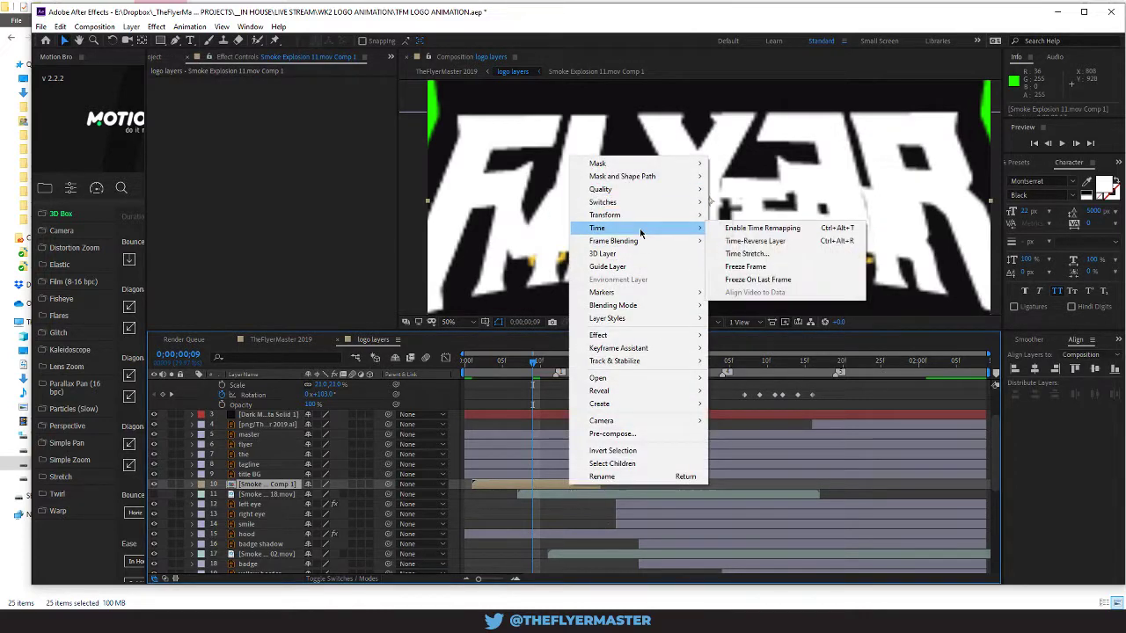
click(788, 240)
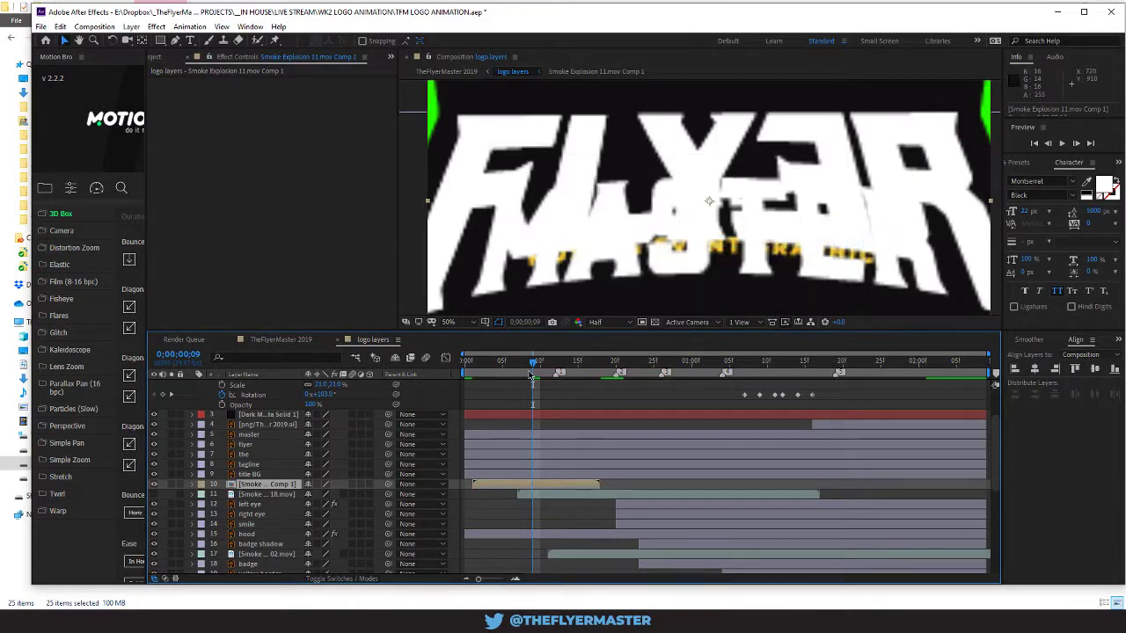
mouse_move(535, 365)
mouse_down()
mouse_move(588, 369)
mouse_move(530, 370)
mouse_move(556, 372)
mouse_up()
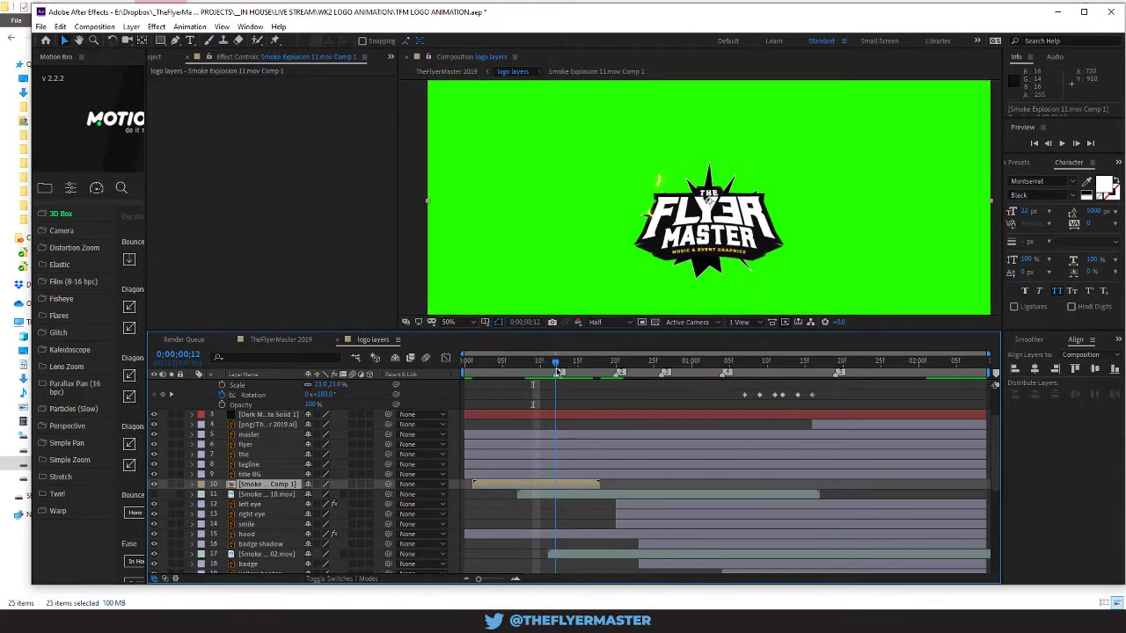
Step: Try the reversed Smoke Explosion 11 comp at later and earlier timeline positions, then undo the shifts
drag(501, 489, 569, 498)
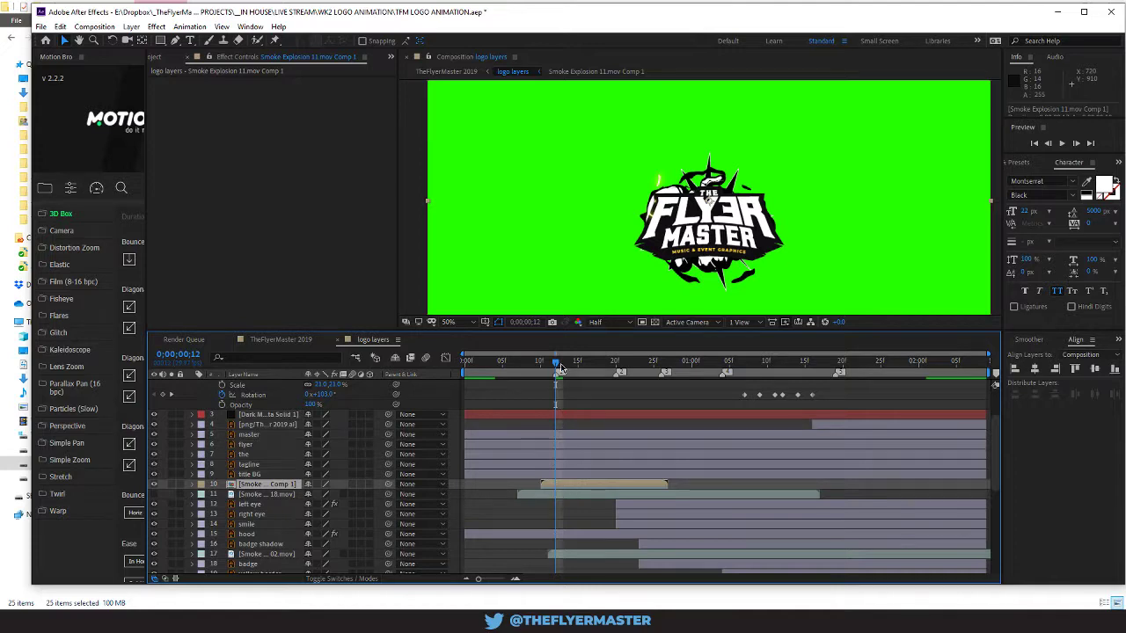
mouse_move(560, 368)
mouse_down()
mouse_move(533, 362)
mouse_move(547, 363)
mouse_up()
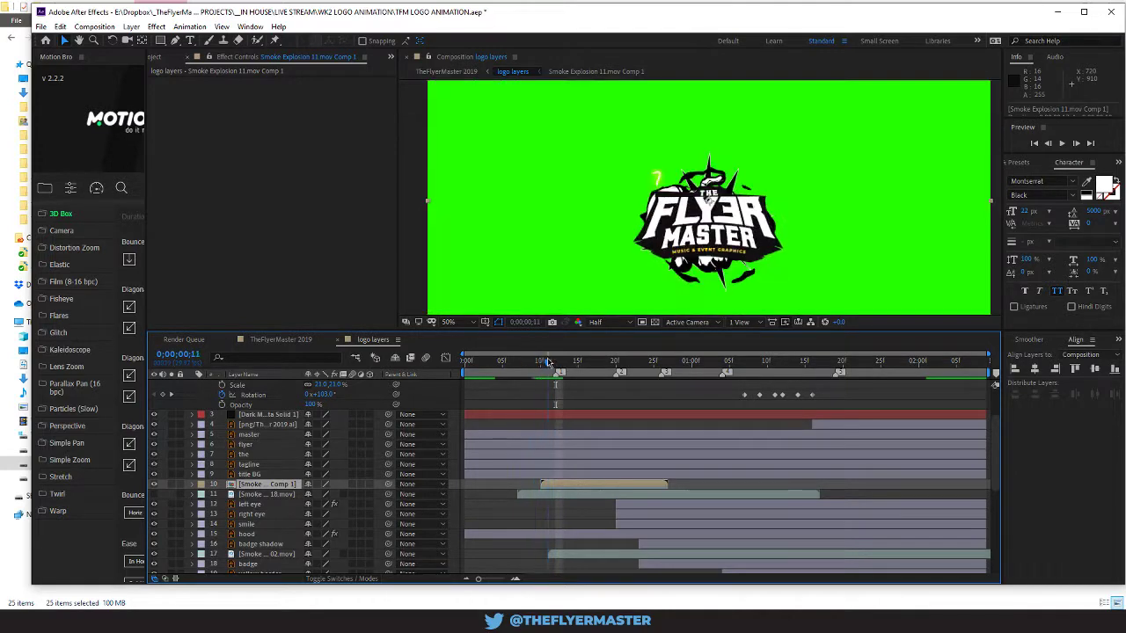
drag(595, 482, 573, 483)
drag(545, 363, 585, 383)
drag(598, 489, 540, 479)
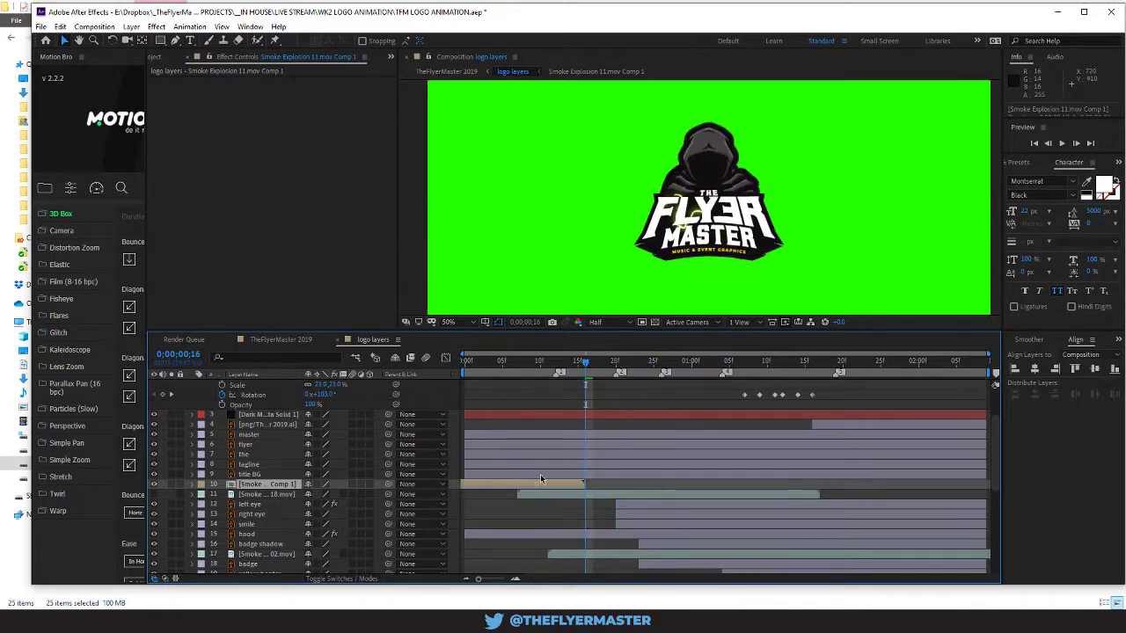
drag(589, 363, 617, 384)
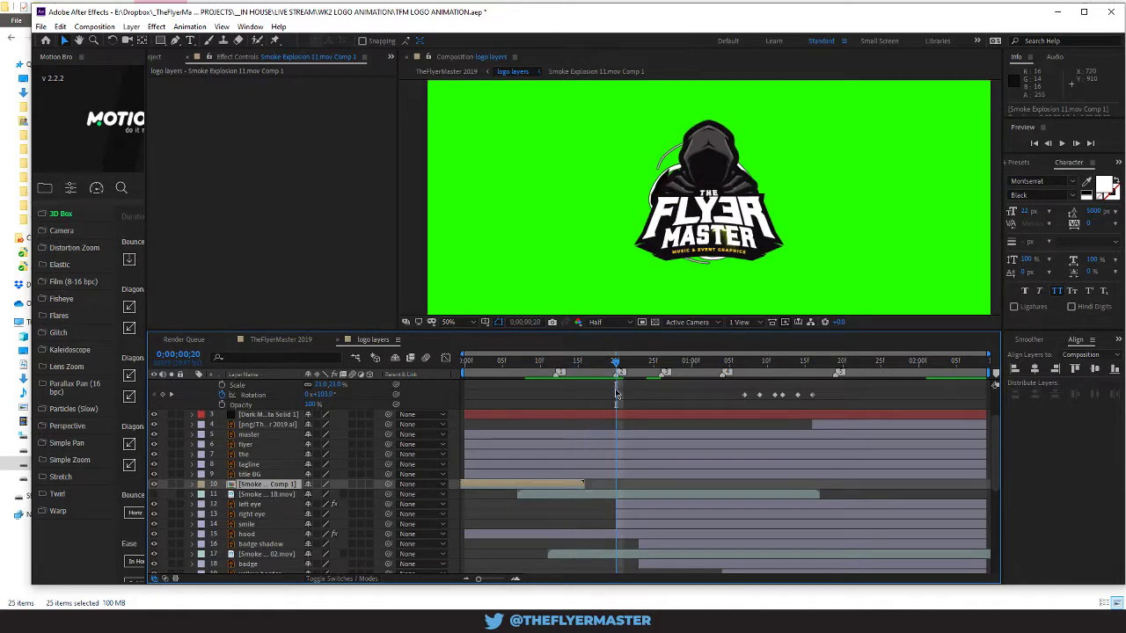
key(ctrl+z)
key(ctrl+z)
key(ctrl+z)
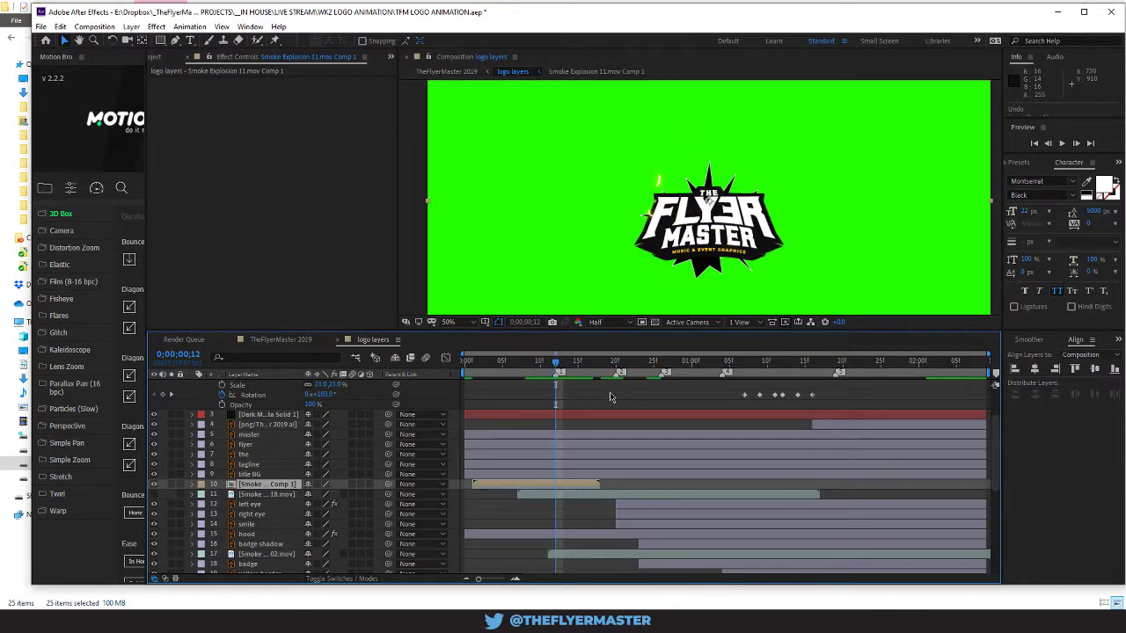
Step: Shift the reversed Smoke Explosion 11 comp earlier in the timeline so it ends at about frame 15
key(Page_Up)
key(Page_Up)
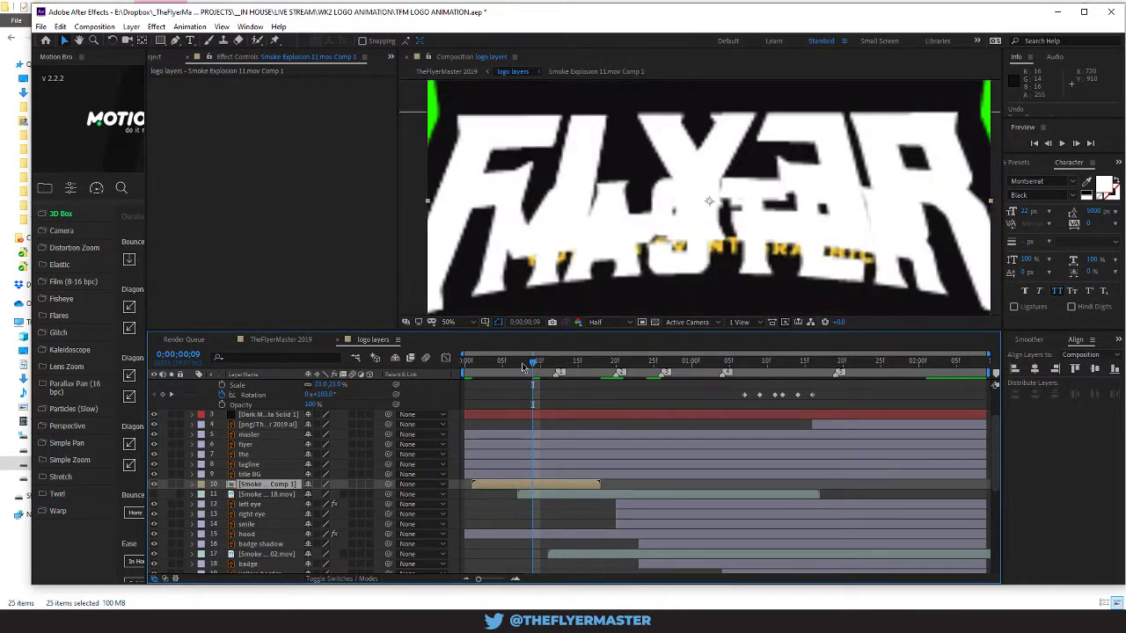
mouse_move(523, 366)
mouse_down()
mouse_move(568, 370)
mouse_move(540, 369)
mouse_up()
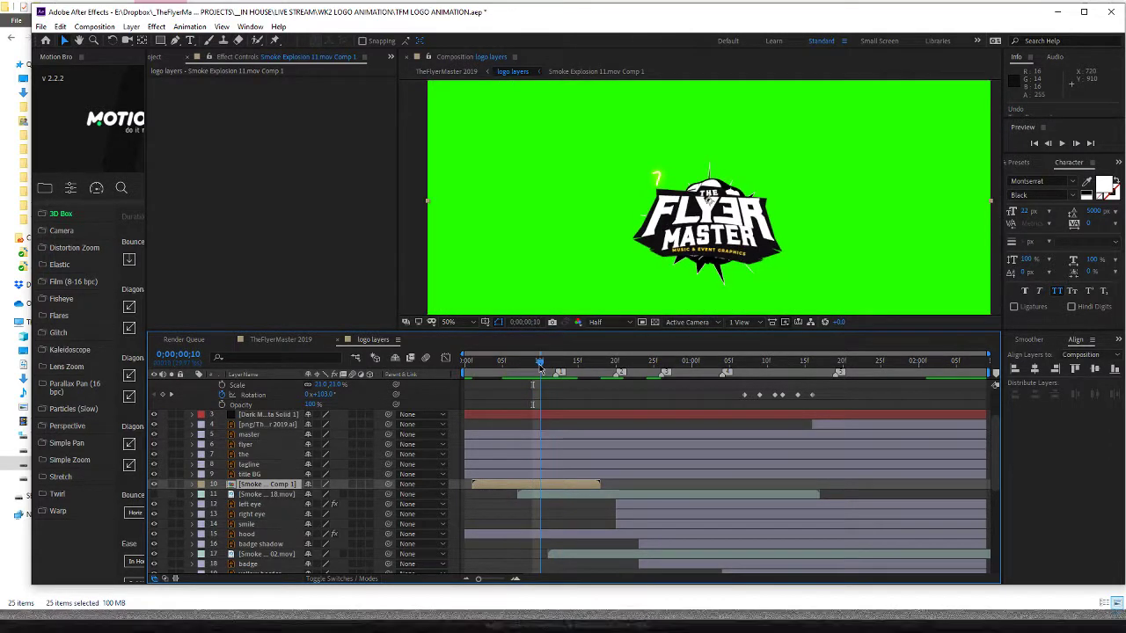
mouse_move(540, 486)
mouse_down()
mouse_move(569, 486)
mouse_move(529, 475)
mouse_up()
drag(538, 361, 573, 373)
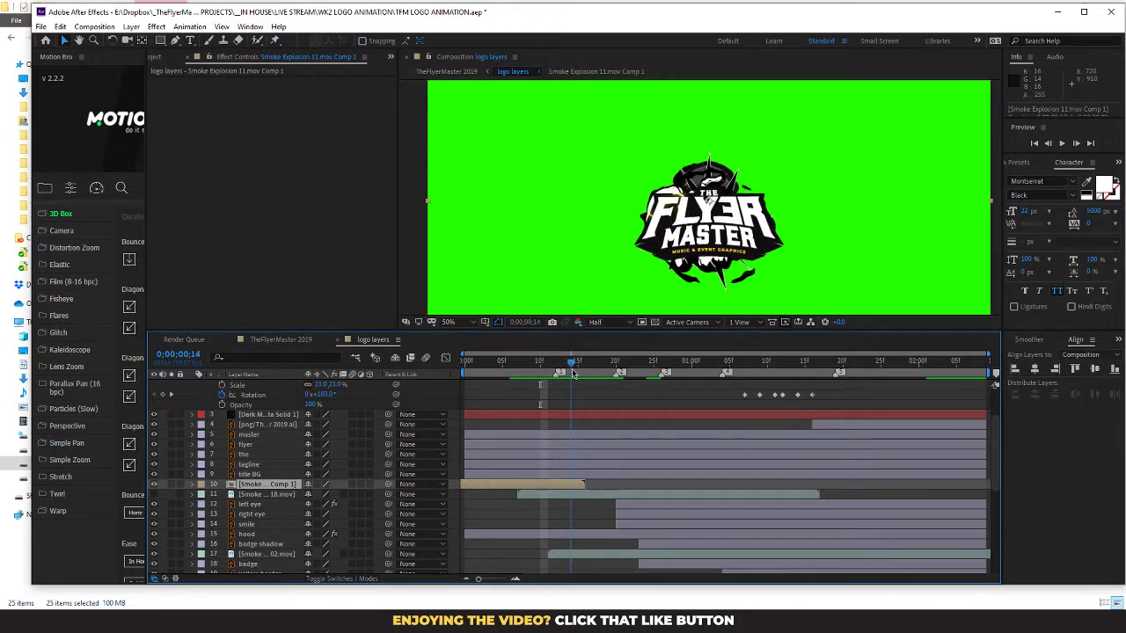
drag(583, 485, 562, 484)
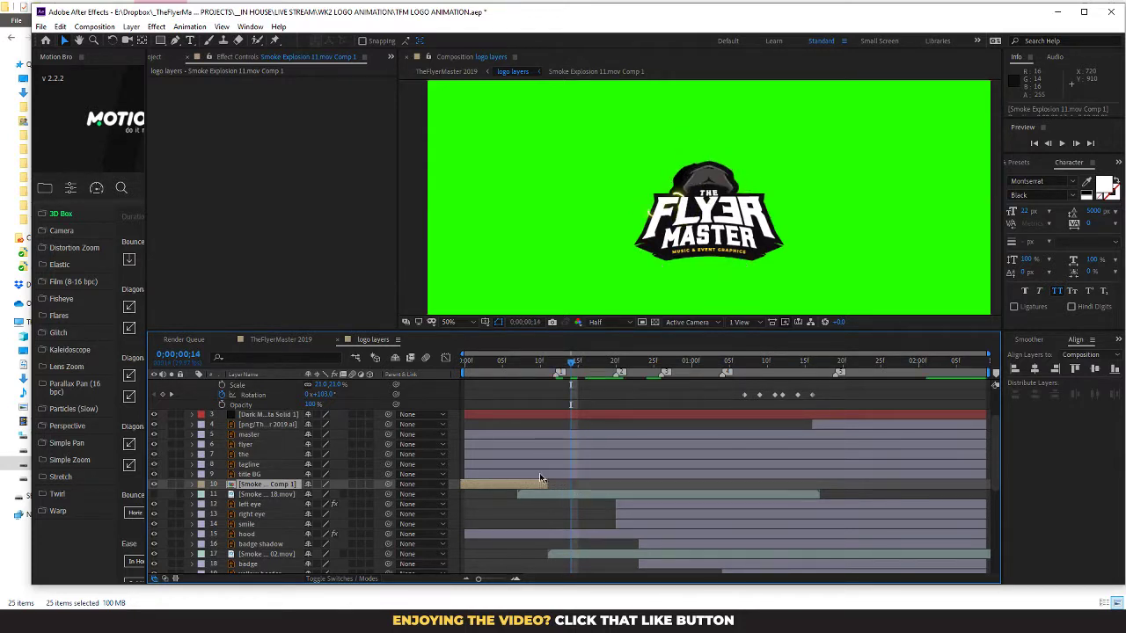
drag(551, 362, 555, 391)
drag(553, 485, 574, 489)
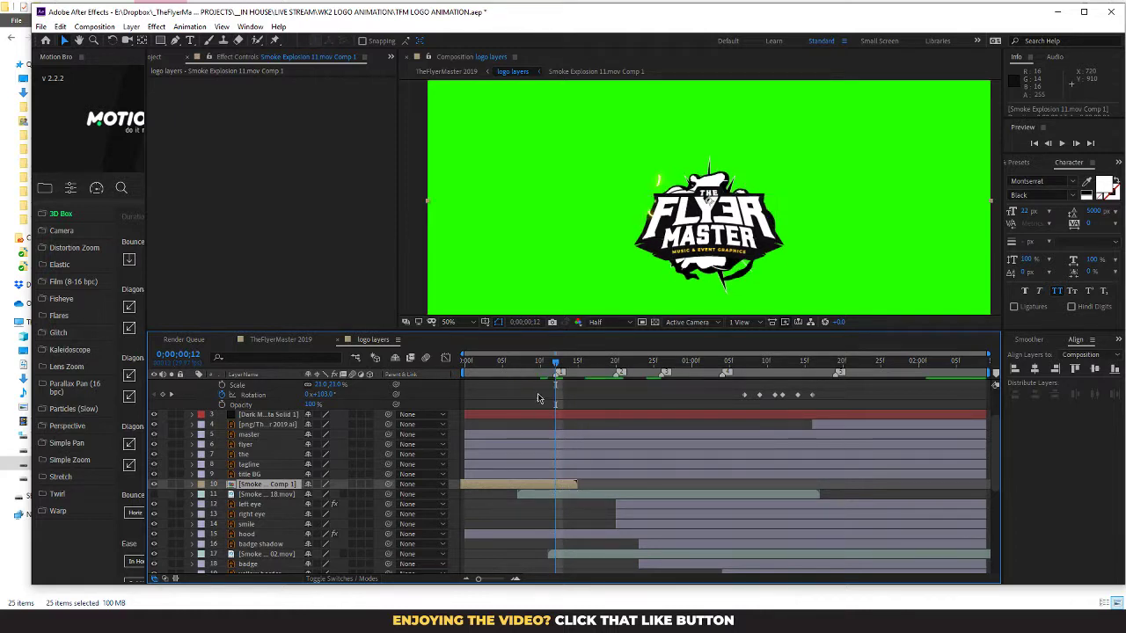
Step: Delete the Smoke Explosion 11 comp layer from the logo layers composition
mouse_move(554, 366)
mouse_down()
mouse_move(587, 366)
mouse_move(535, 365)
mouse_move(574, 366)
mouse_move(535, 366)
mouse_move(555, 377)
mouse_up()
key(Delete)
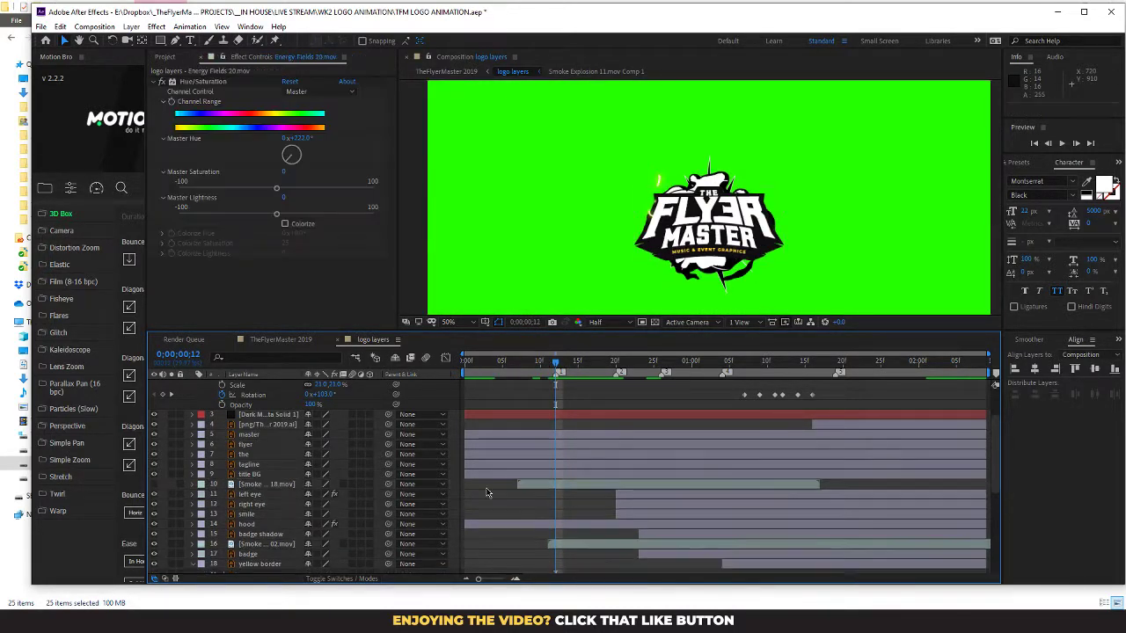
Step: Browse the smoke folder in the project and open the Smoke Explosion 18 footage for preview
click(299, 485)
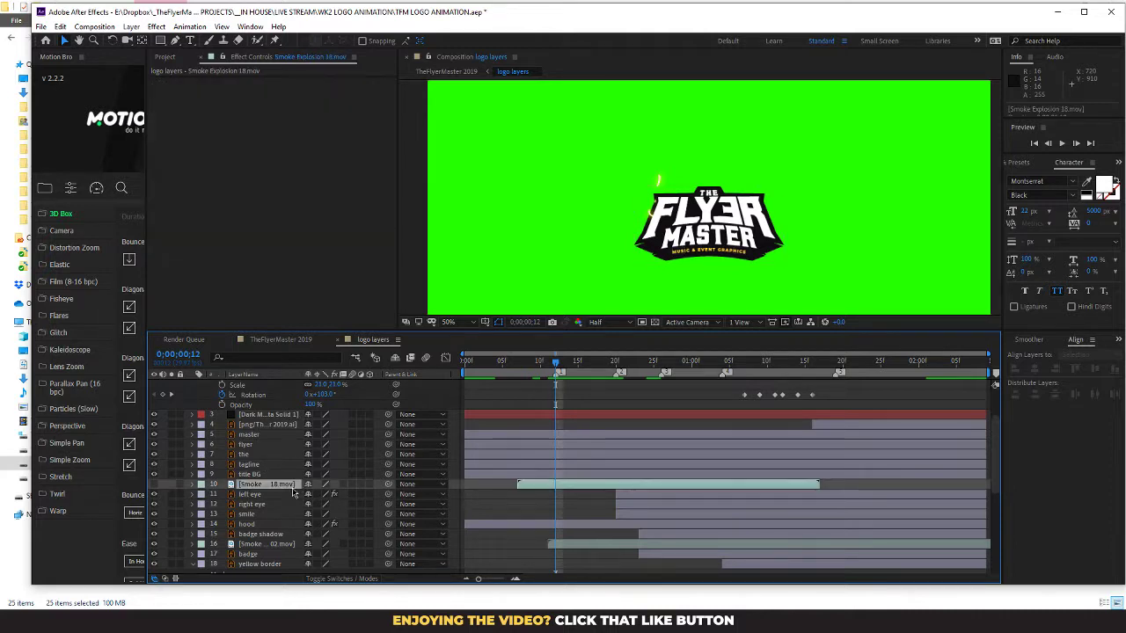
mouse_move(556, 362)
mouse_down()
mouse_move(673, 361)
mouse_move(563, 362)
mouse_up()
click(180, 59)
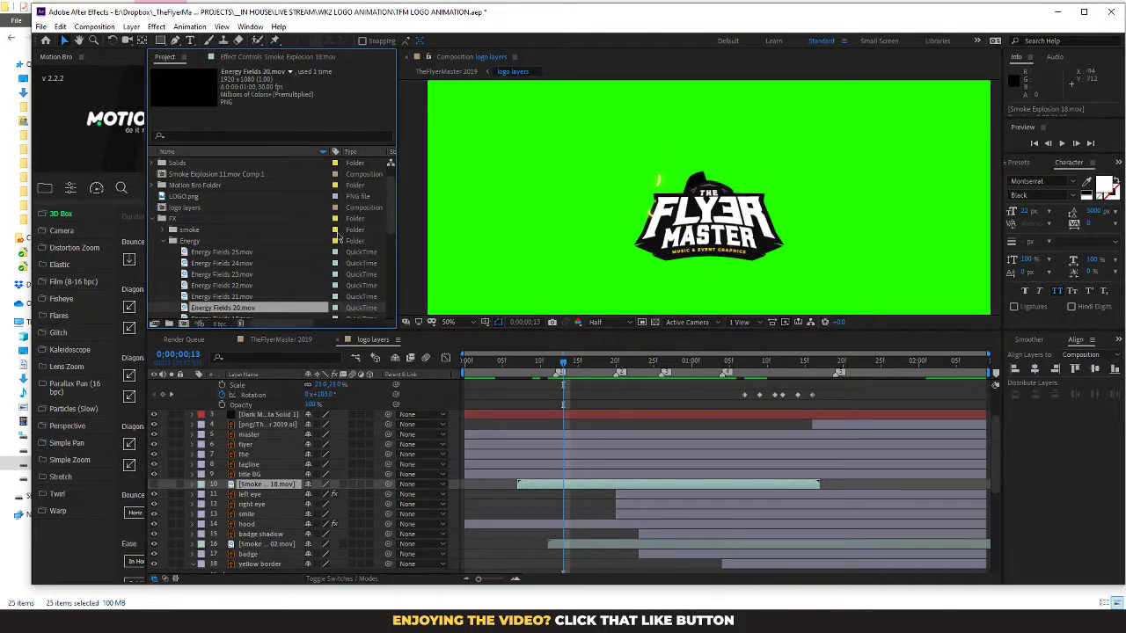
scroll(254, 266, down, 2)
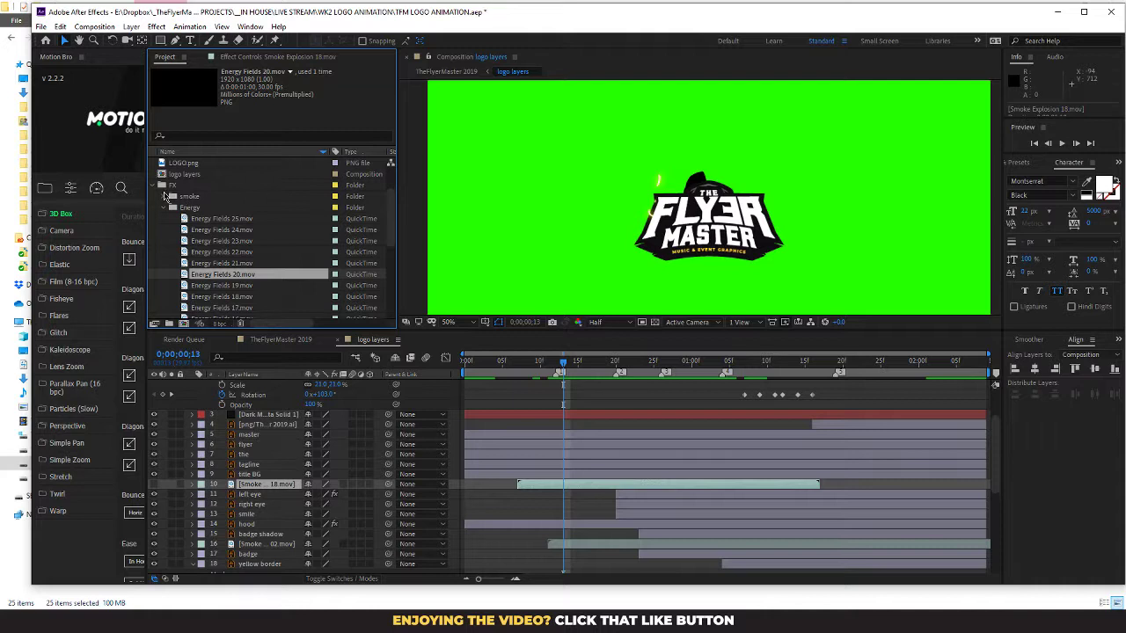
click(166, 196)
click(223, 231)
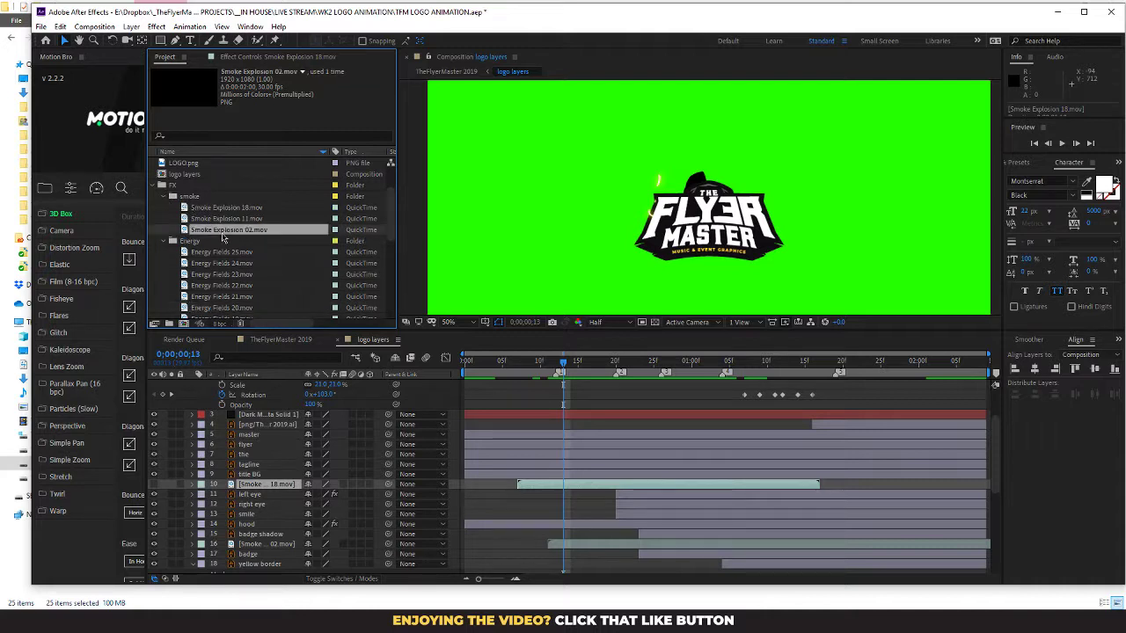
click(231, 219)
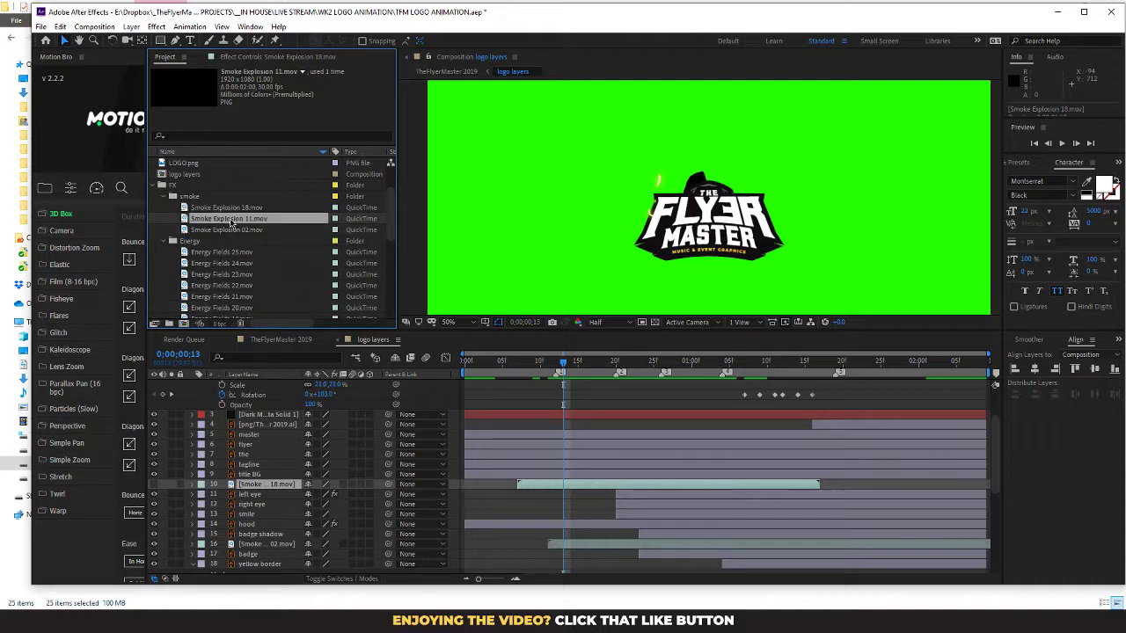
double_click(229, 211)
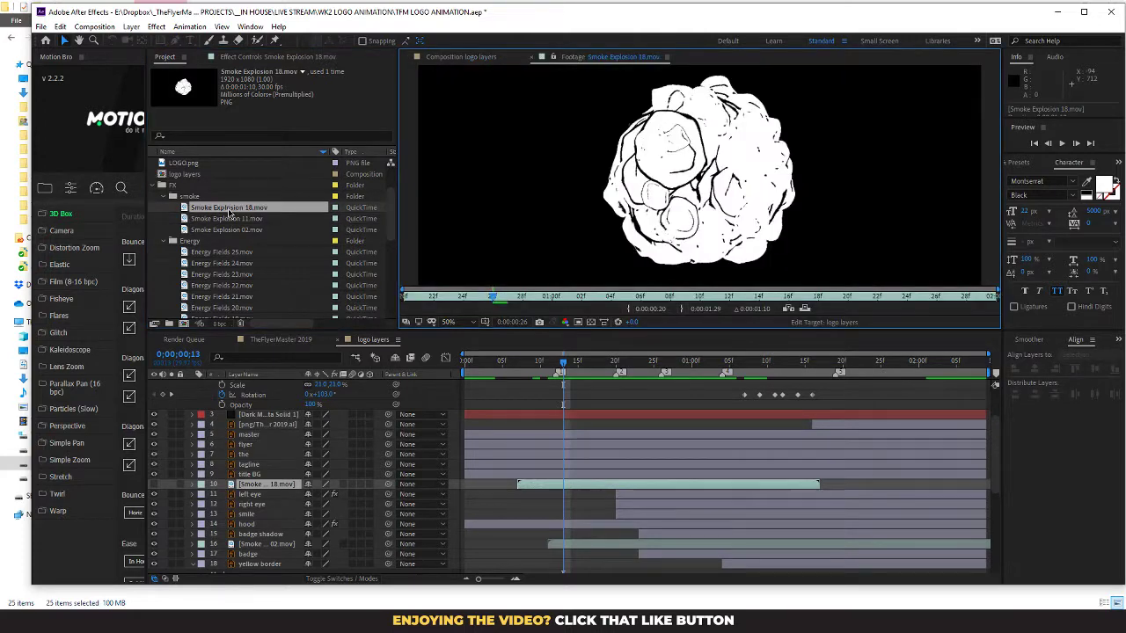
Step: Scrub through the opening frames of the Smoke Explosion 18 footage to examine how the burst develops
mouse_move(564, 364)
mouse_down()
mouse_move(593, 363)
mouse_move(548, 363)
mouse_up()
click(578, 56)
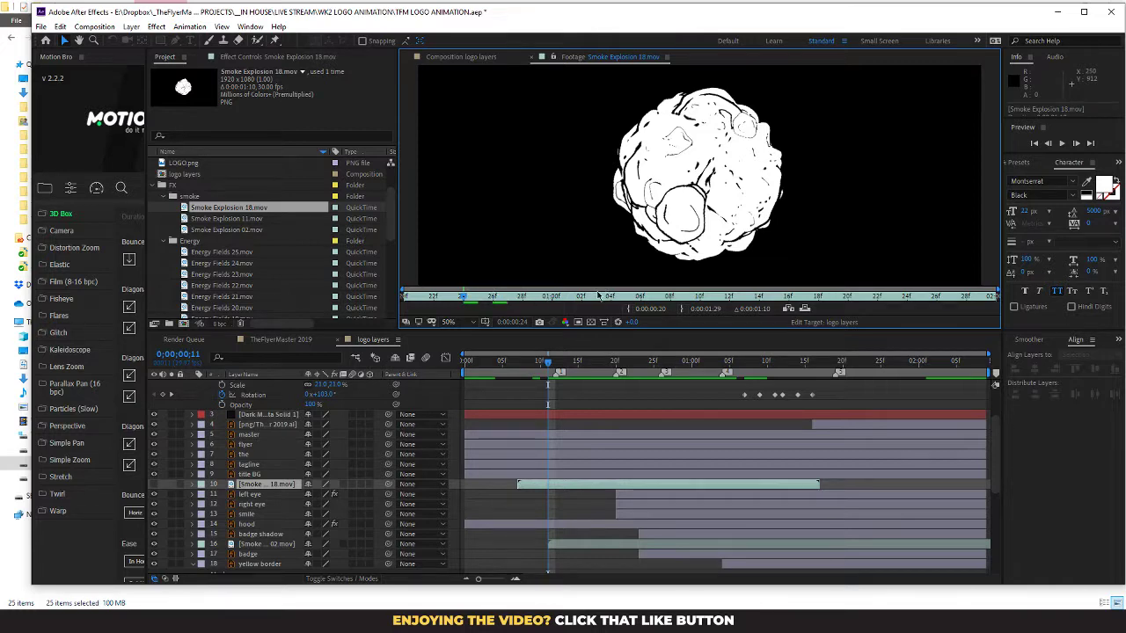
click(446, 298)
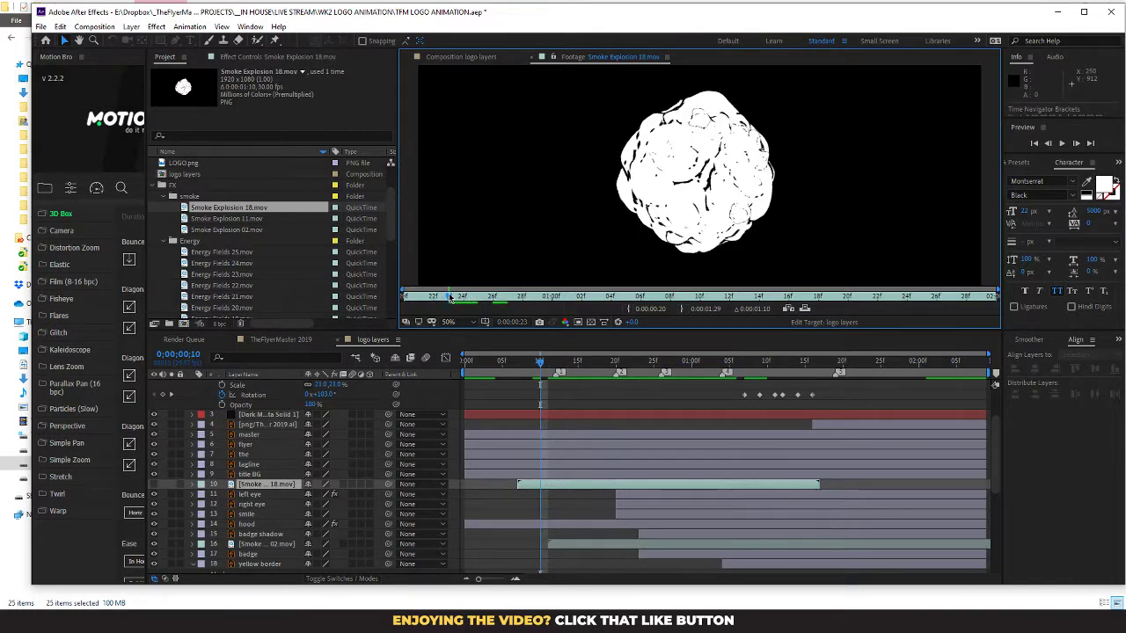
drag(449, 297, 477, 292)
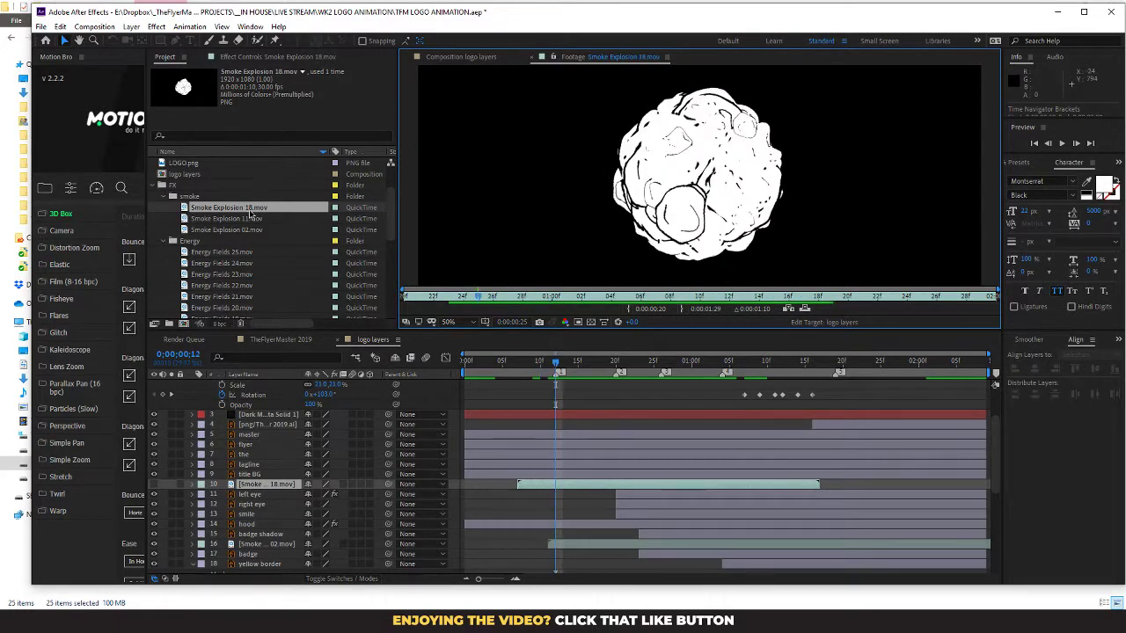
Step: Try adding another Smoke Explosion 18 layer just below title BG and preview it back to 0;00;00;18
drag(249, 212, 225, 213)
drag(556, 363, 649, 381)
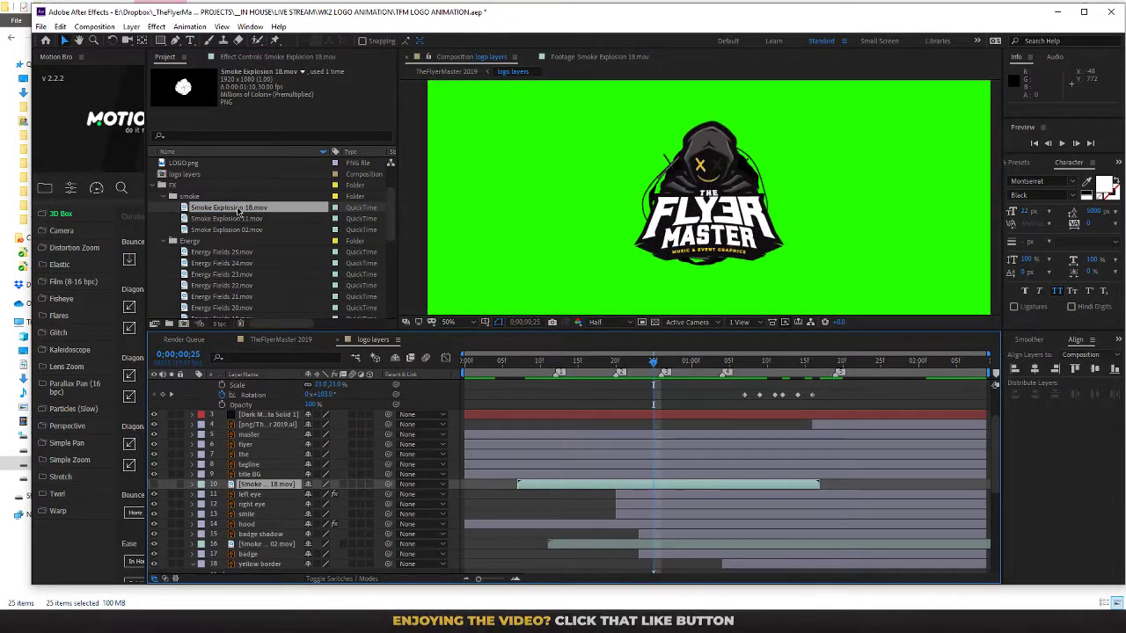
drag(243, 210, 307, 485)
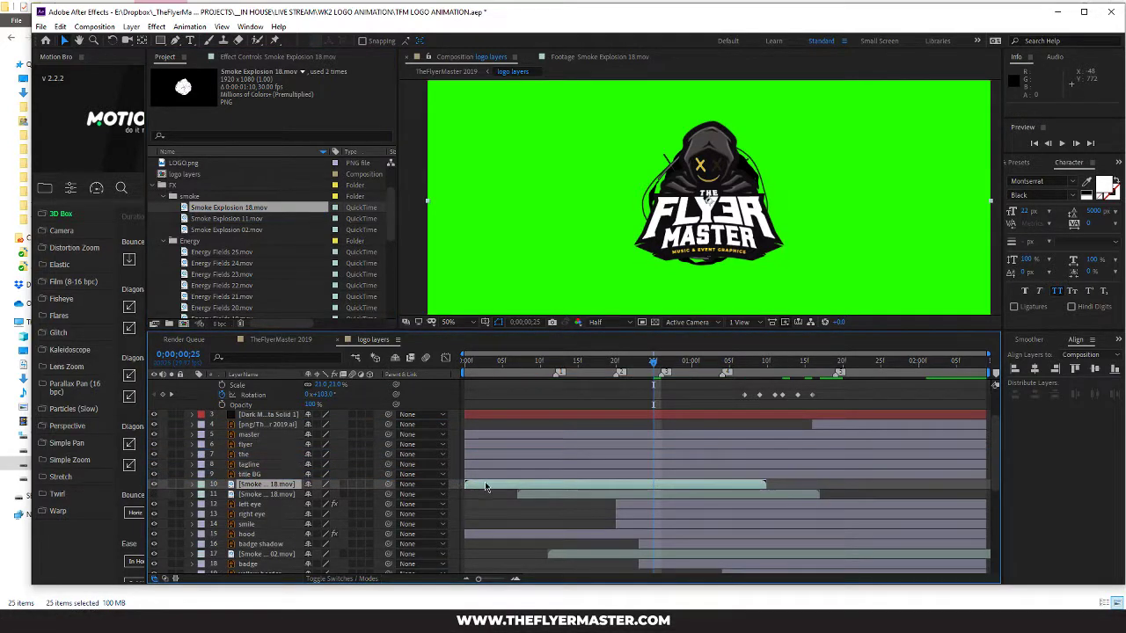
drag(652, 363, 596, 384)
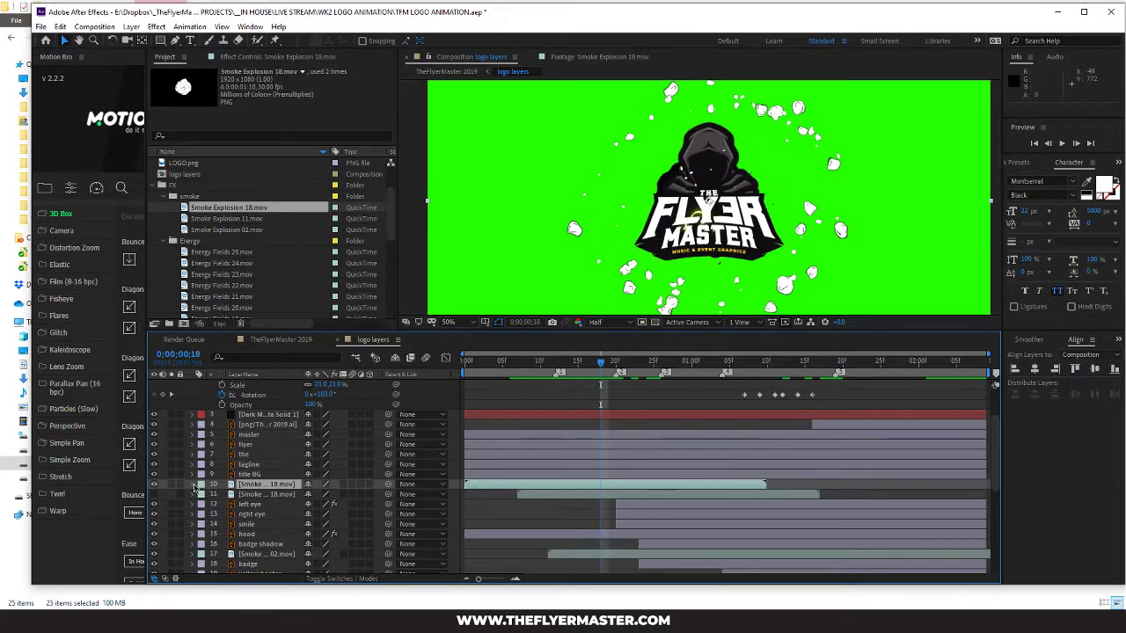
Step: Try scaling the added Smoke Explosion 18 layer to 45% and positioning it at 960, 620
click(194, 485)
click(204, 496)
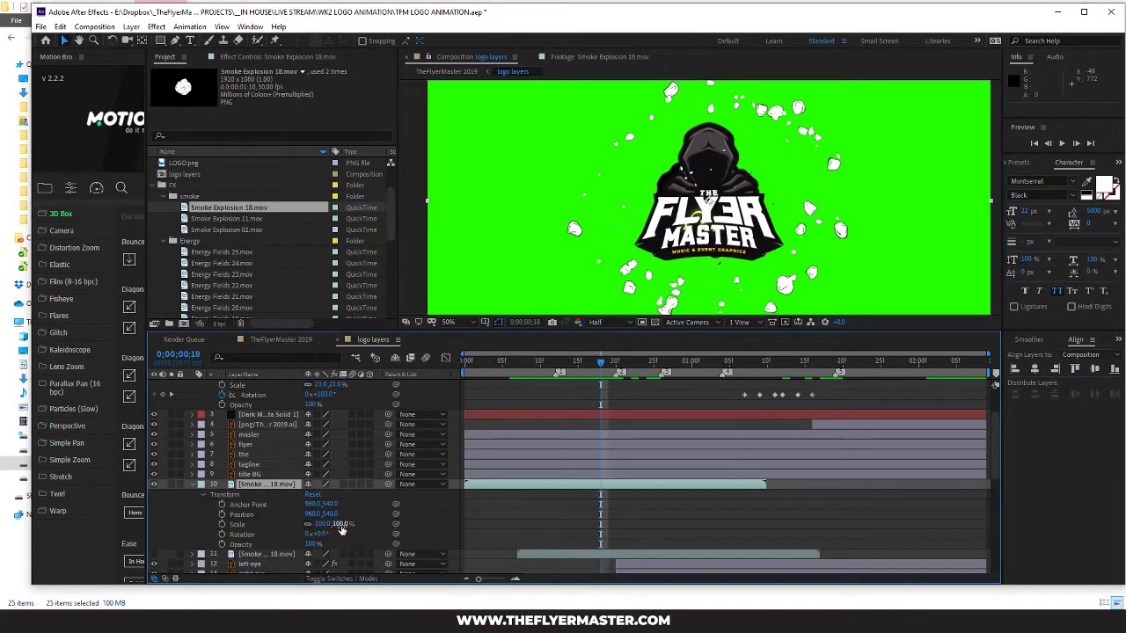
drag(341, 529, 377, 523)
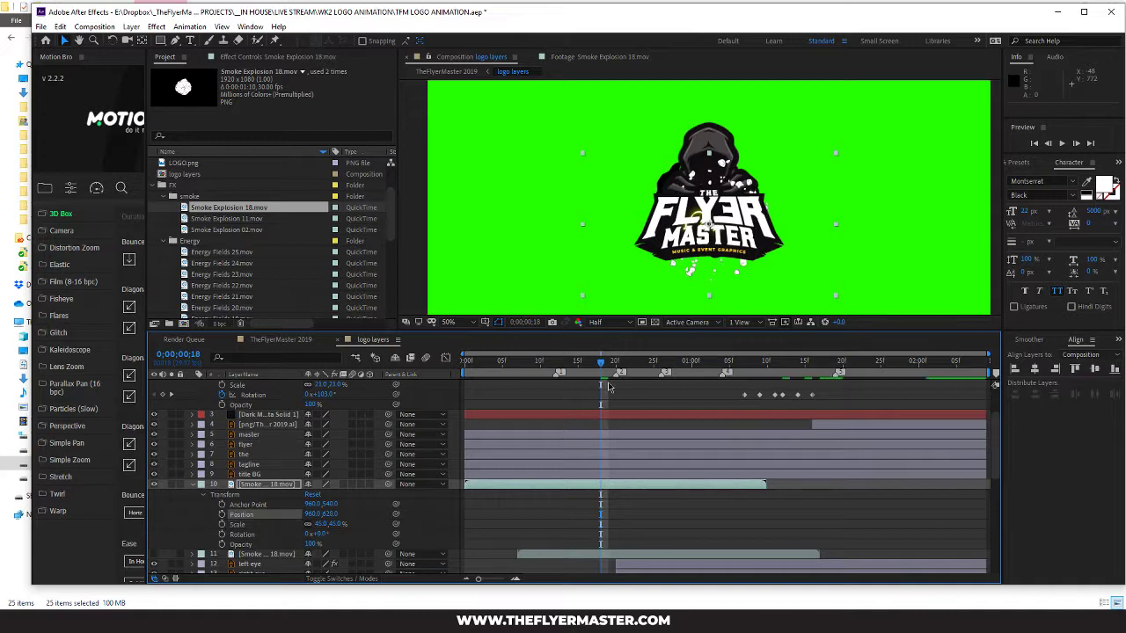
Step: Try starting the added Smoke Explosion 18 layer at about frame 12, then about frame 6, previewing each timing
drag(601, 365, 557, 383)
drag(600, 392, 525, 366)
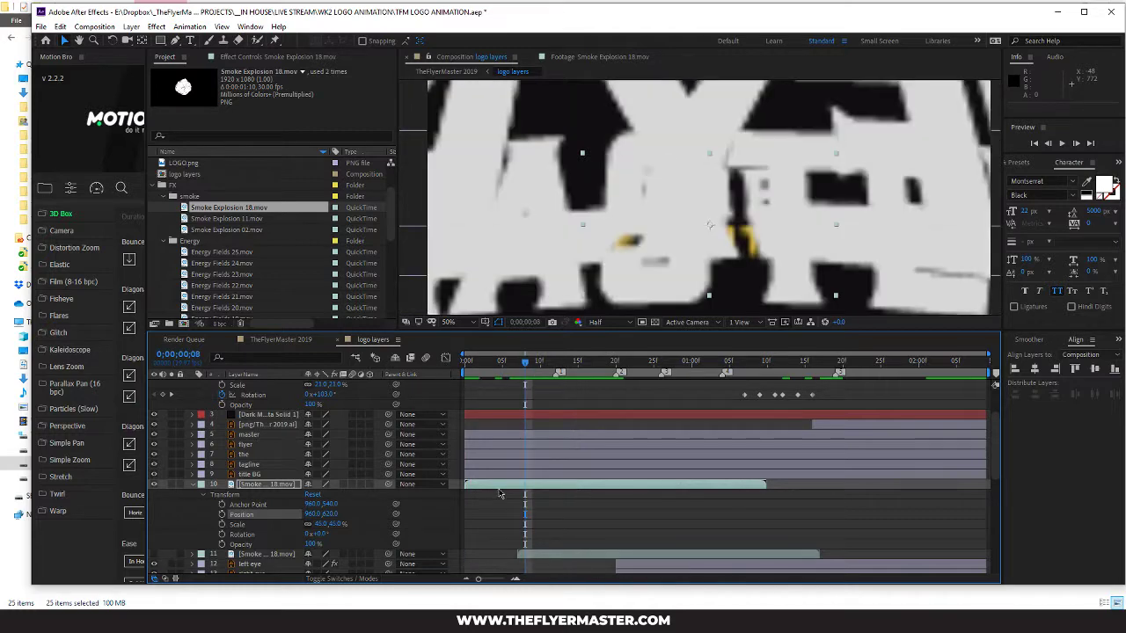
drag(521, 484, 595, 482)
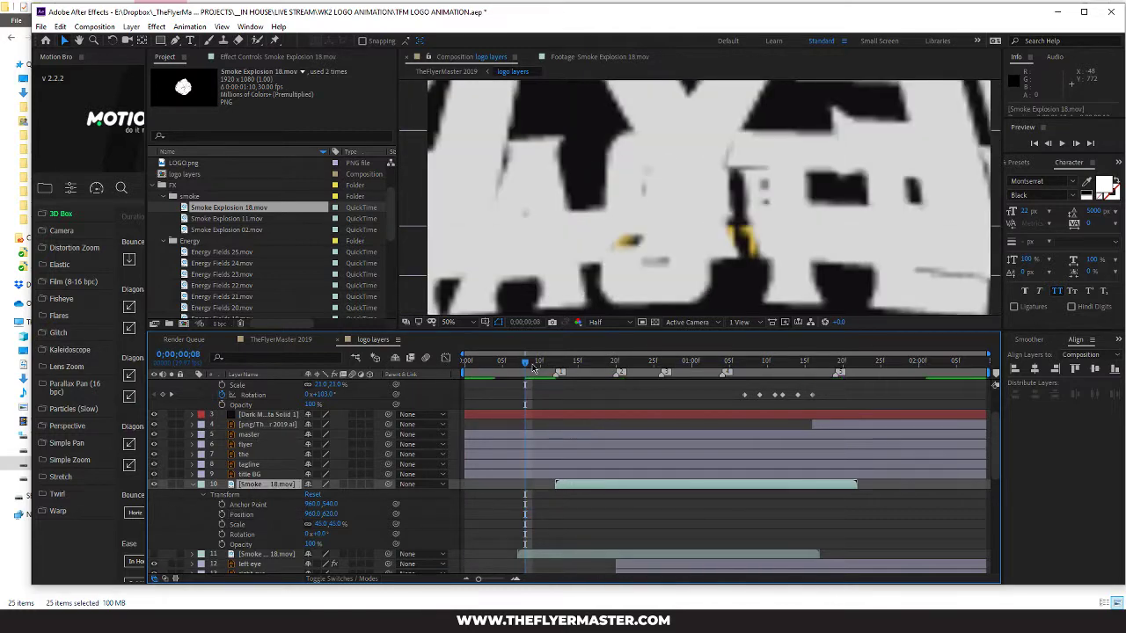
drag(533, 368, 582, 384)
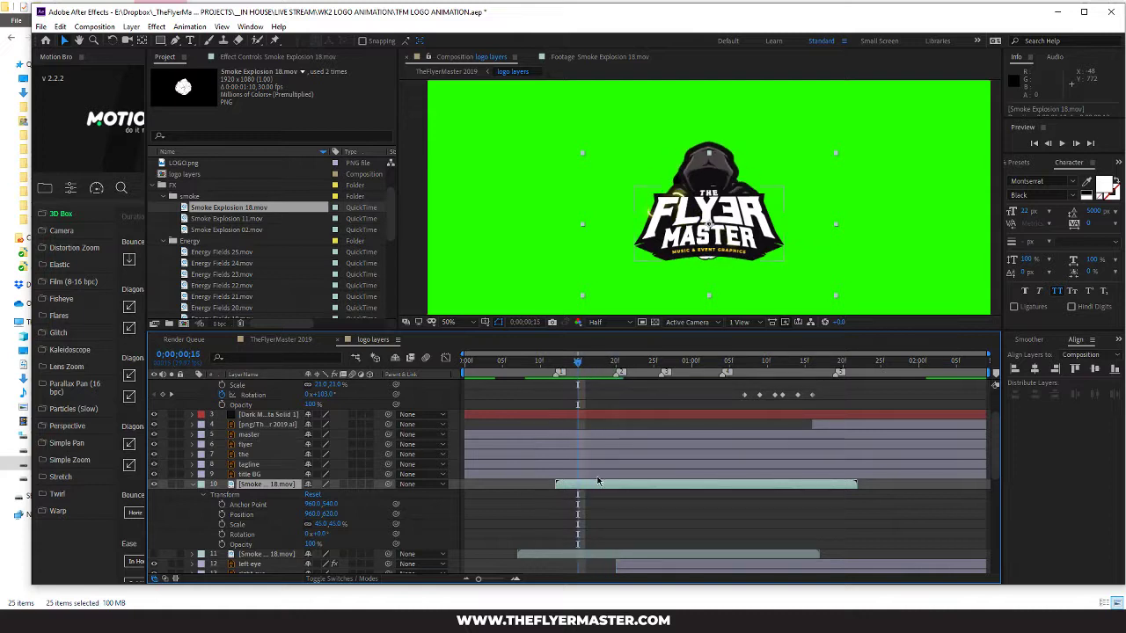
drag(595, 485, 549, 489)
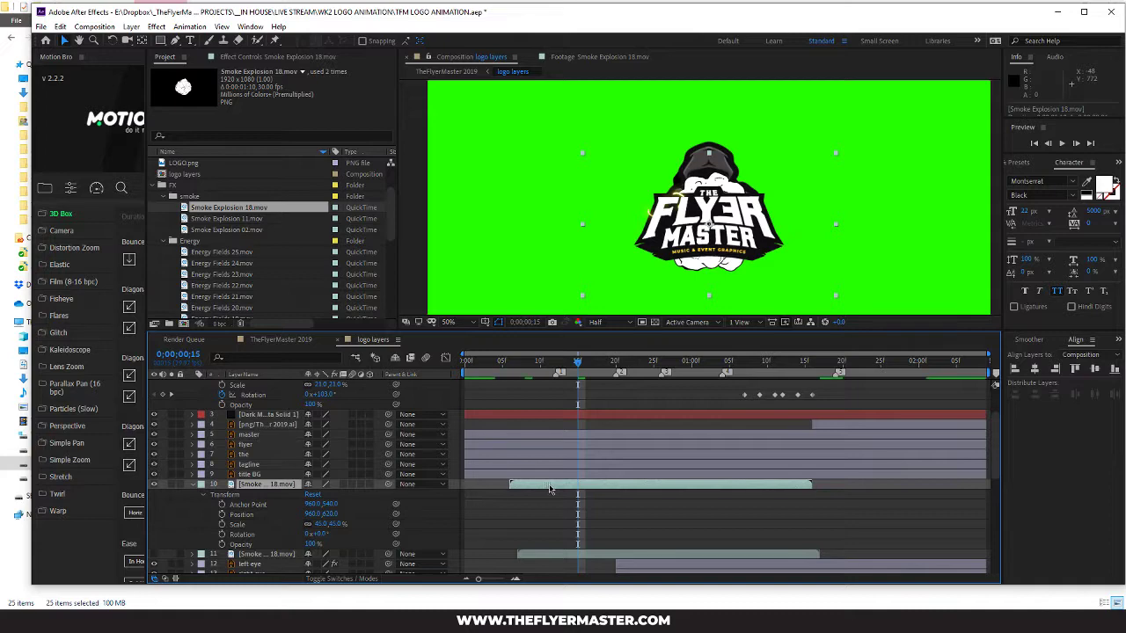
drag(577, 361, 654, 380)
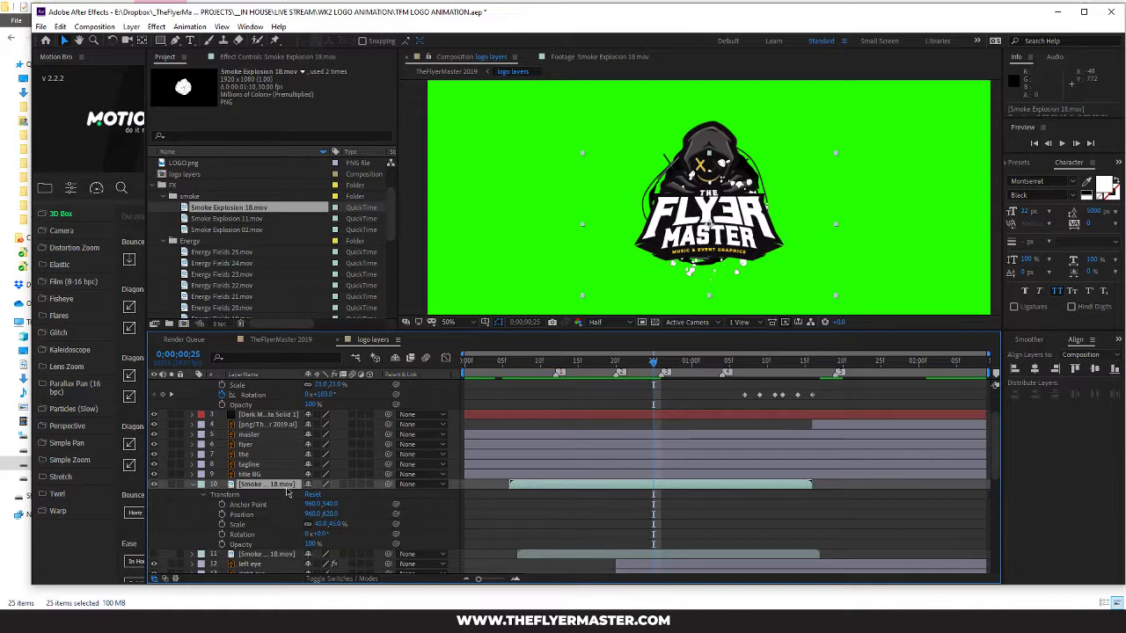
Step: Delete both Smoke Explosion 18 layers from the logo layers composition
key(Delete)
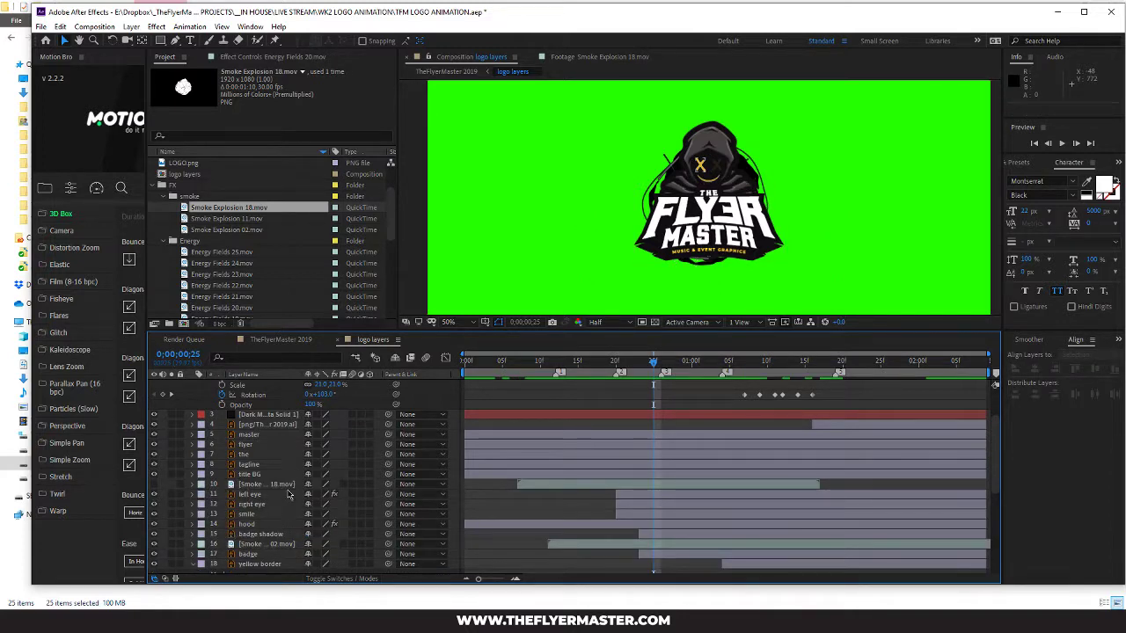
click(289, 495)
click(286, 485)
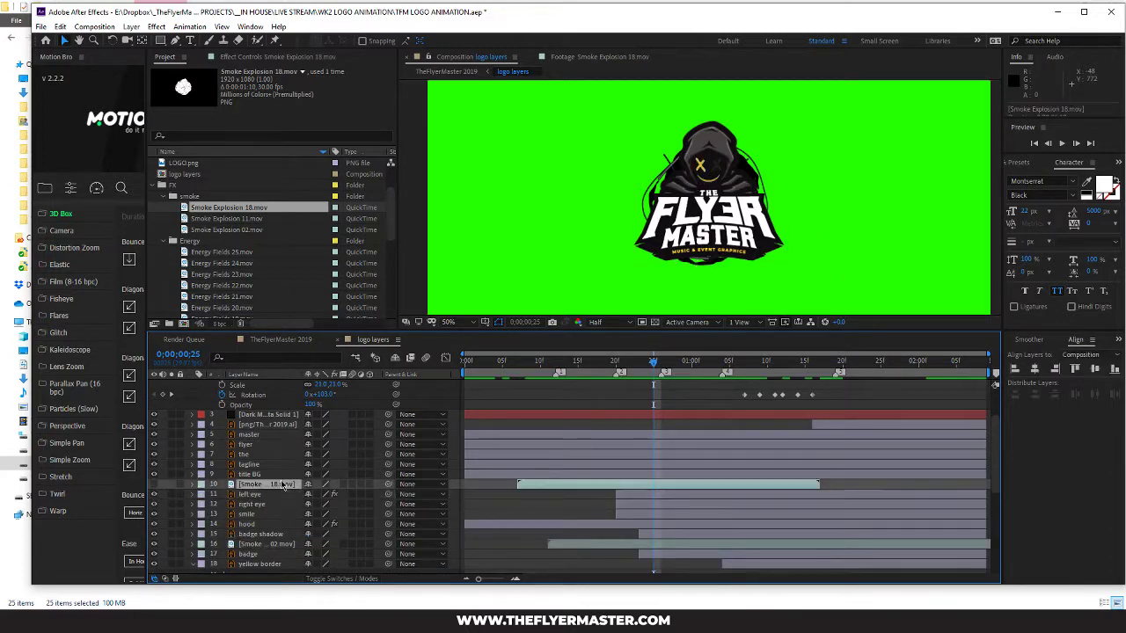
key(Delete)
Step: Switch to File Explorer and import all the clips from the Smoke Explosions folder into the project's smoke folder
key(alt+Tab)
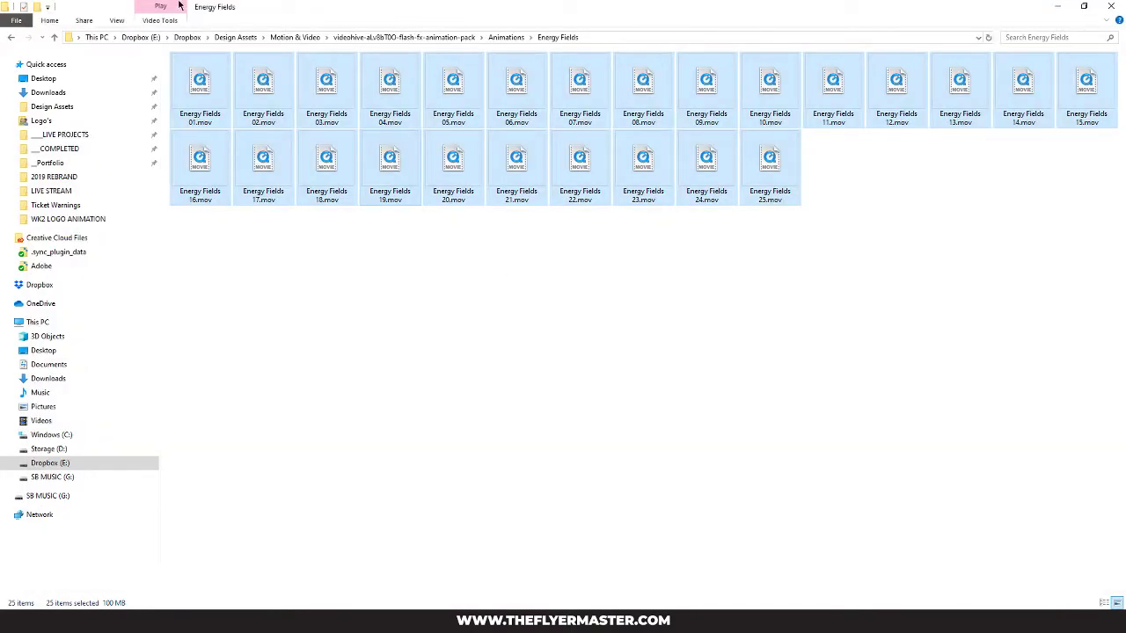
click(505, 37)
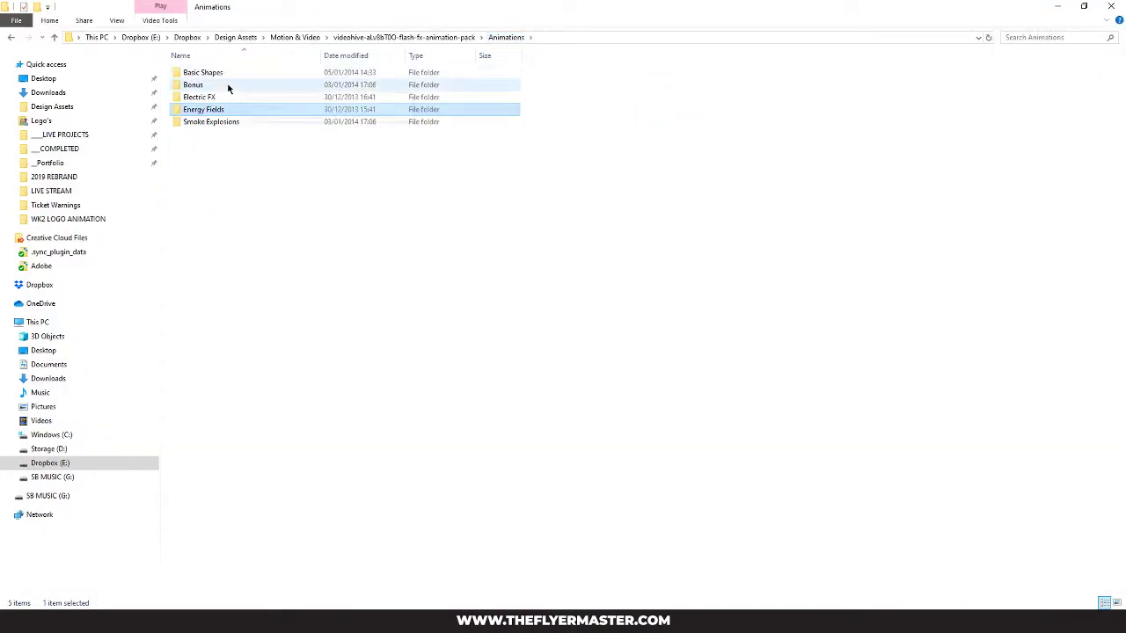
double_click(229, 127)
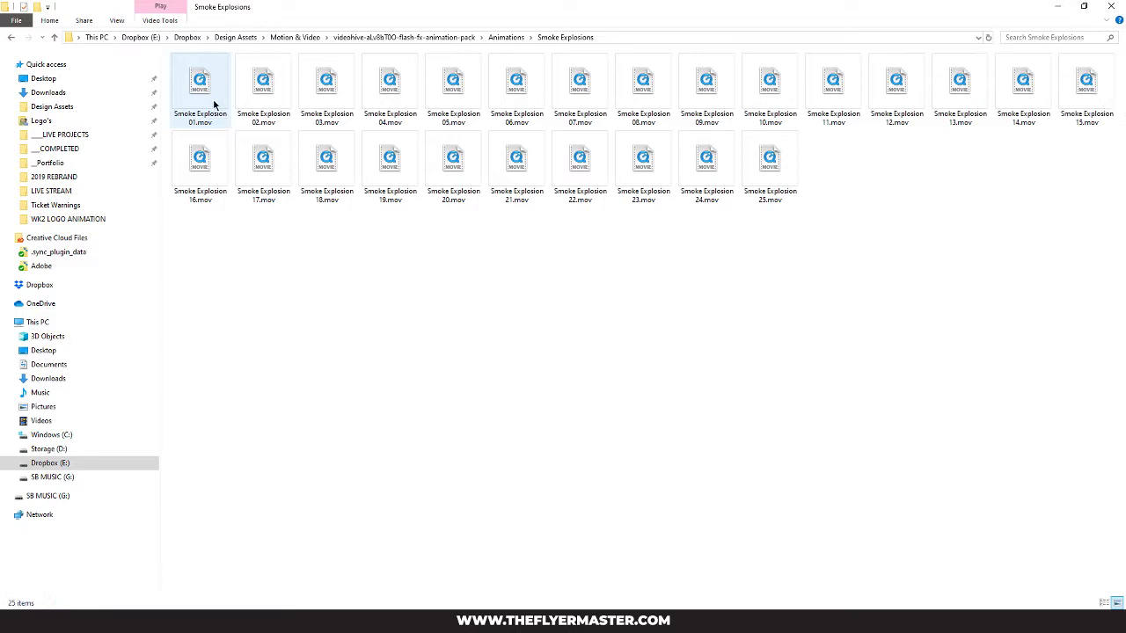
drag(198, 256, 220, 213)
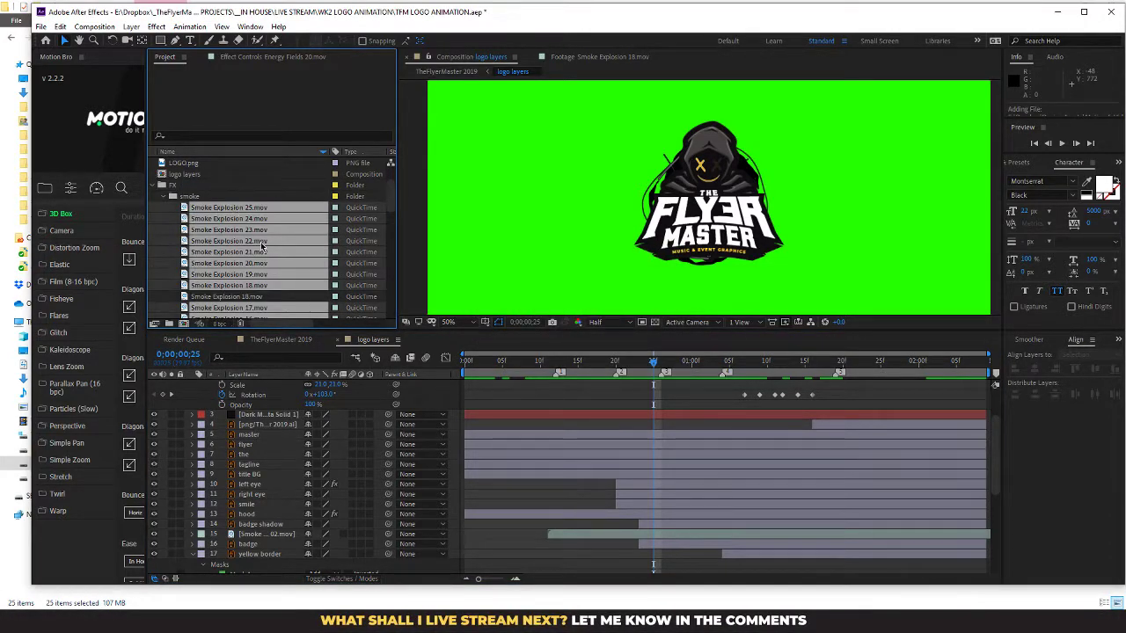
click(201, 196)
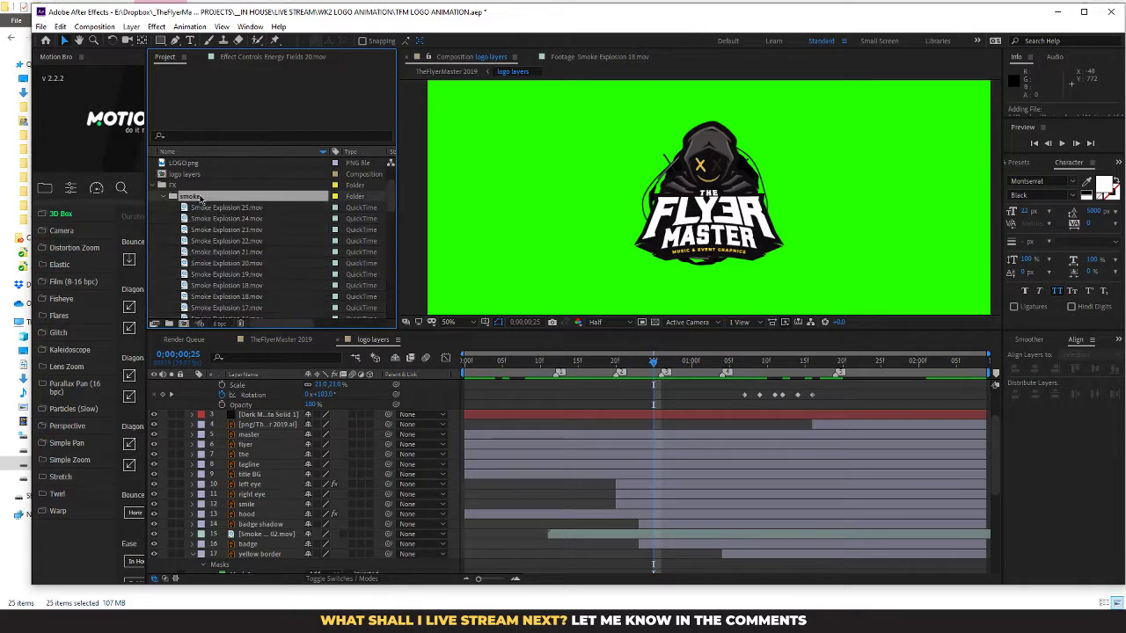
Step: Try Smoke Explosion 15 as the top layer, preview it back to 0;00;00;19, then delete it
click(236, 209)
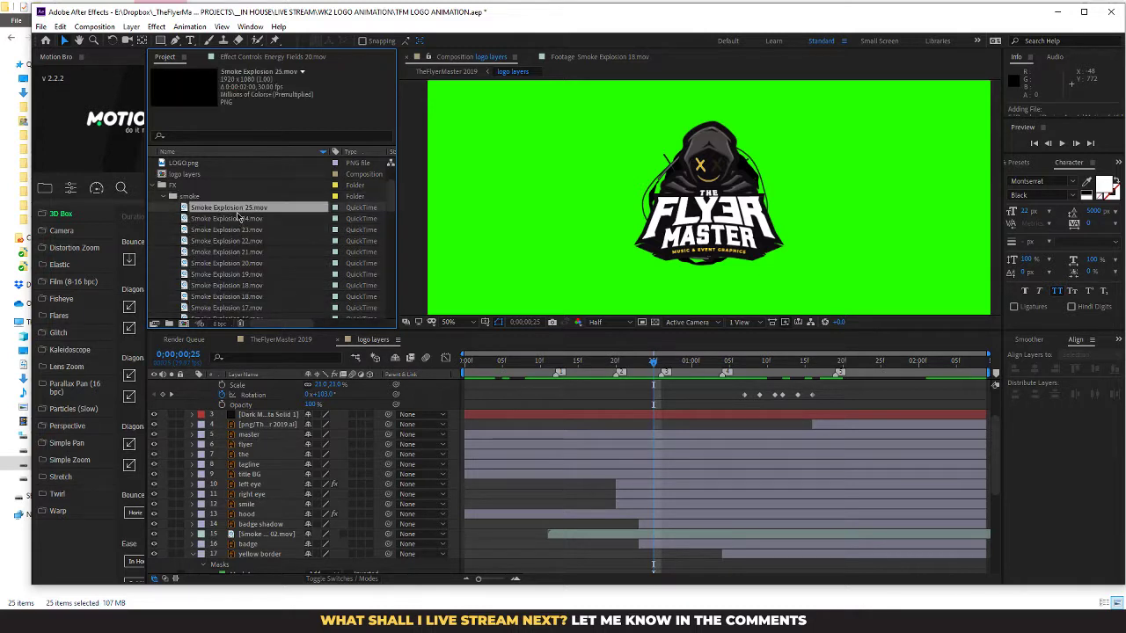
scroll(256, 278, down, 2)
click(240, 263)
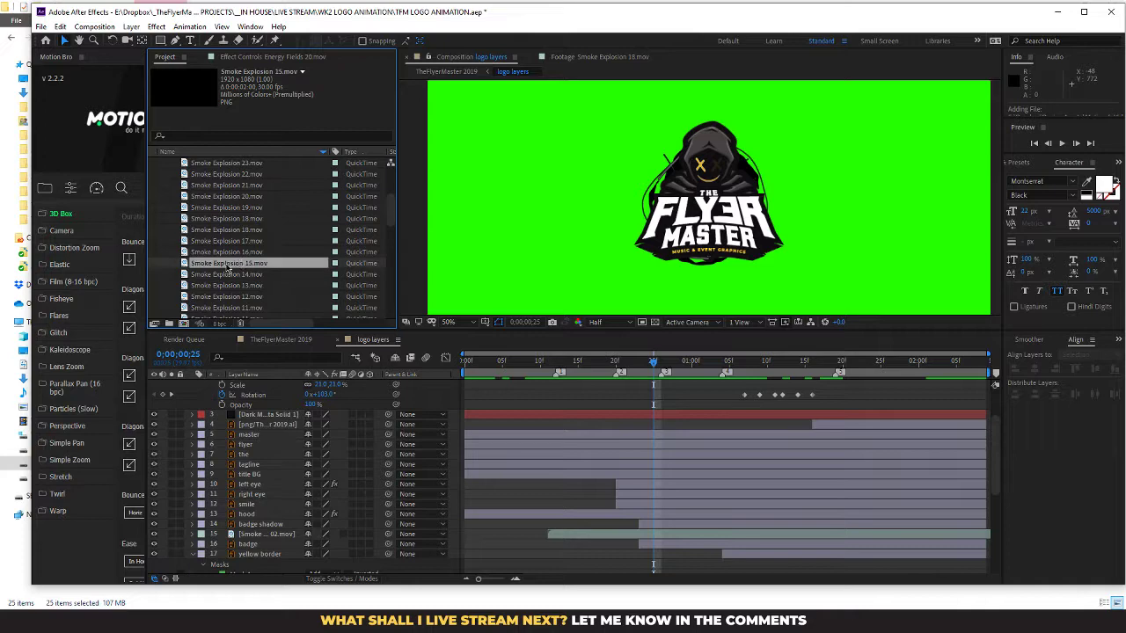
drag(258, 297, 271, 387)
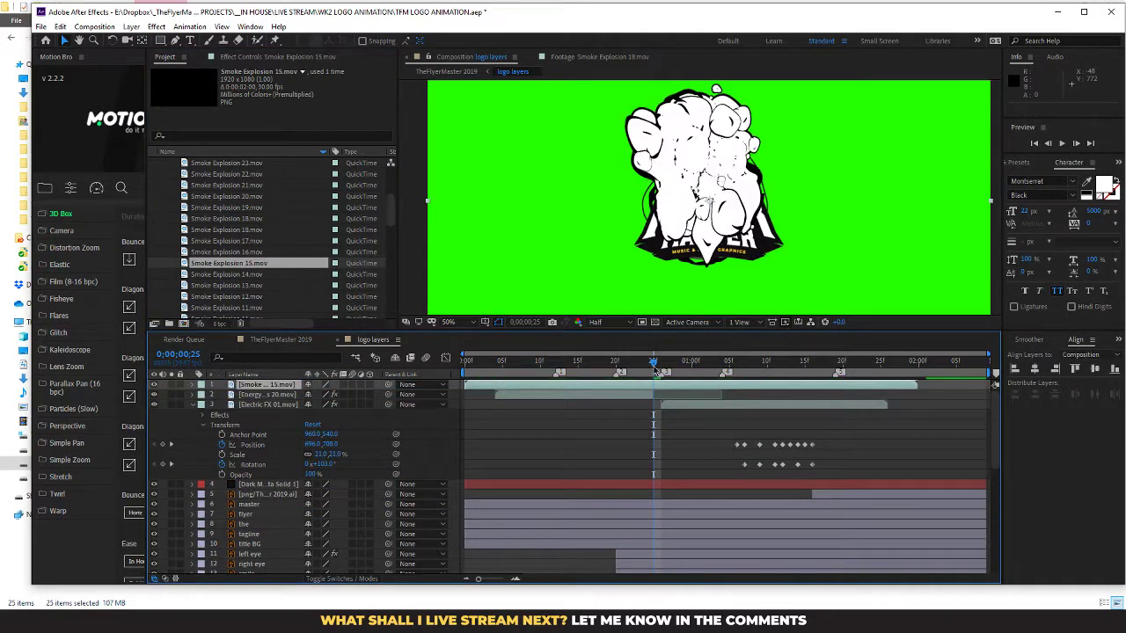
drag(654, 366, 608, 362)
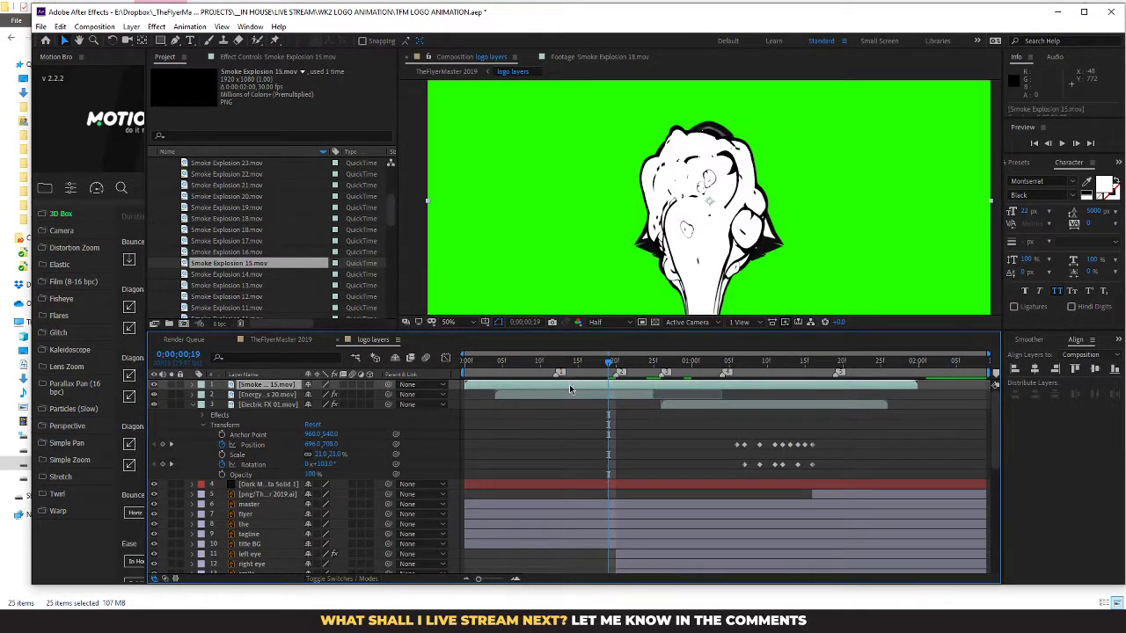
key(Delete)
Step: Try Smoke Explosion 13 as the top layer of the composition, then delete it
click(233, 220)
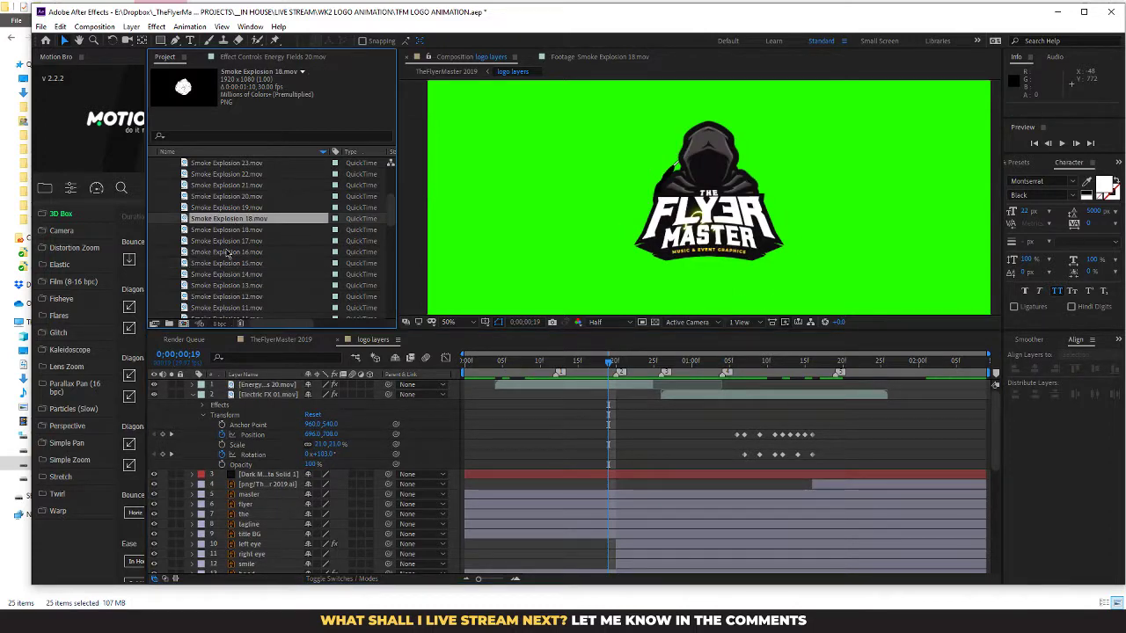
click(219, 287)
drag(219, 289, 264, 385)
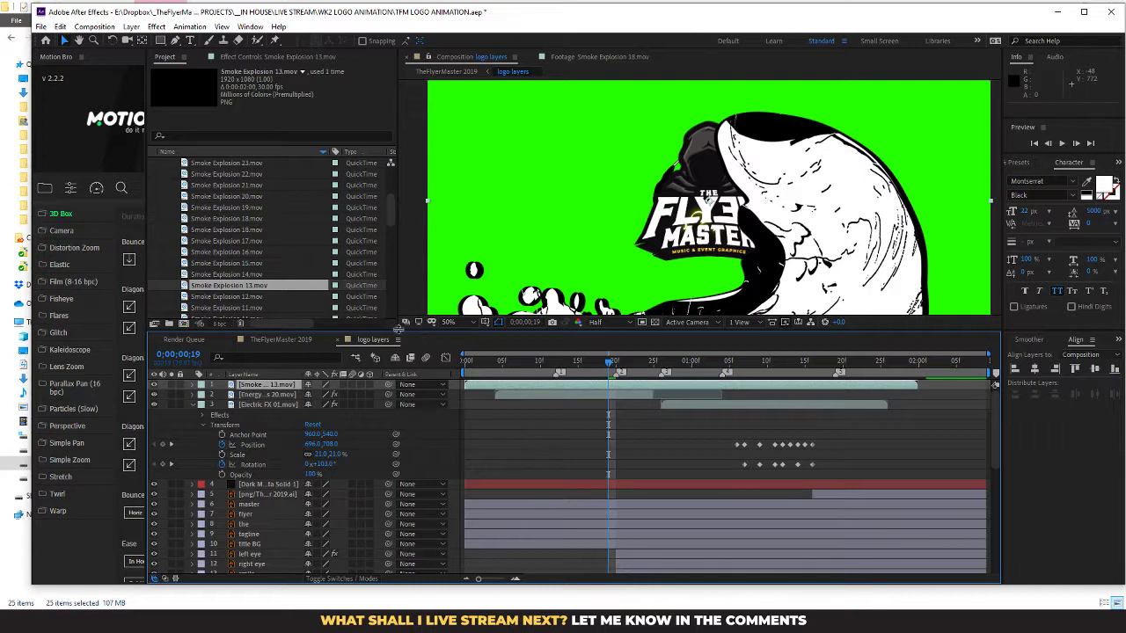
key(Delete)
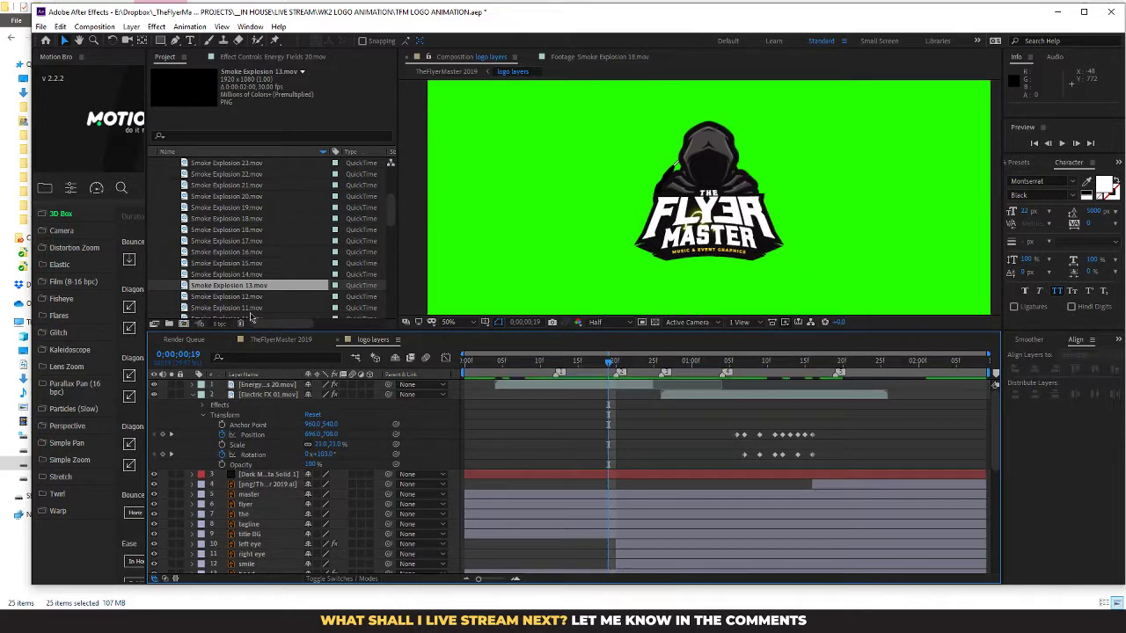
Step: Add Smoke Explosion 07 as the top layer of the composition and preview it at 0;00;00;15
click(255, 307)
scroll(269, 229, down, 2)
drag(236, 298, 273, 384)
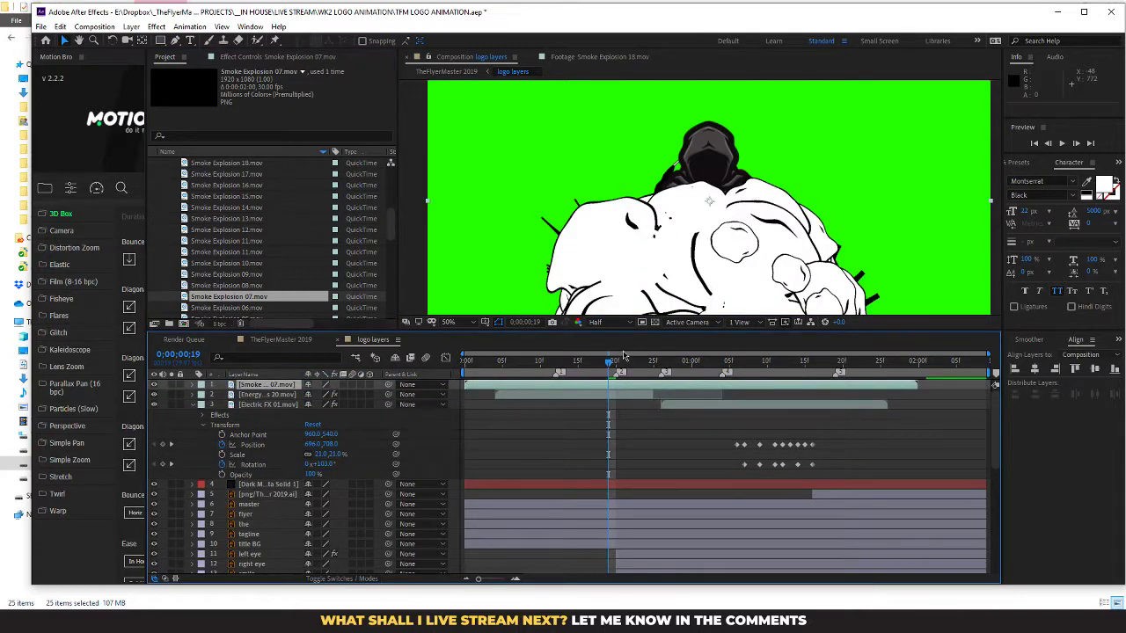
mouse_move(579, 369)
mouse_down()
mouse_move(783, 362)
mouse_move(466, 362)
mouse_move(577, 378)
mouse_up()
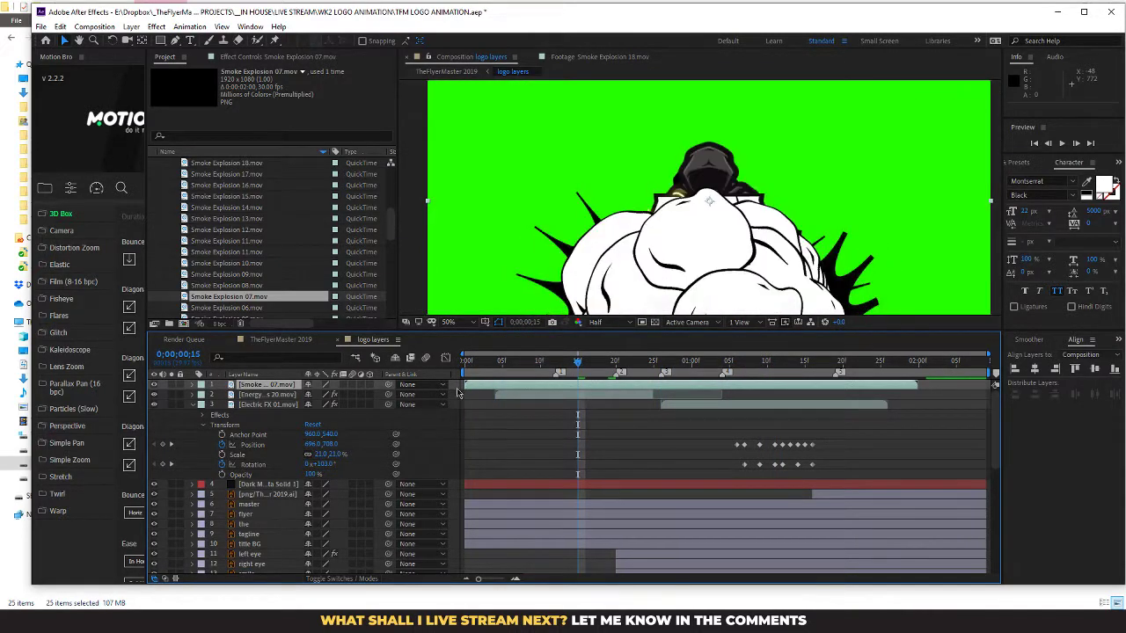
Step: Scale the Smoke Explosion 07 layer to 35% and move it directly beneath the title BG layer
click(193, 386)
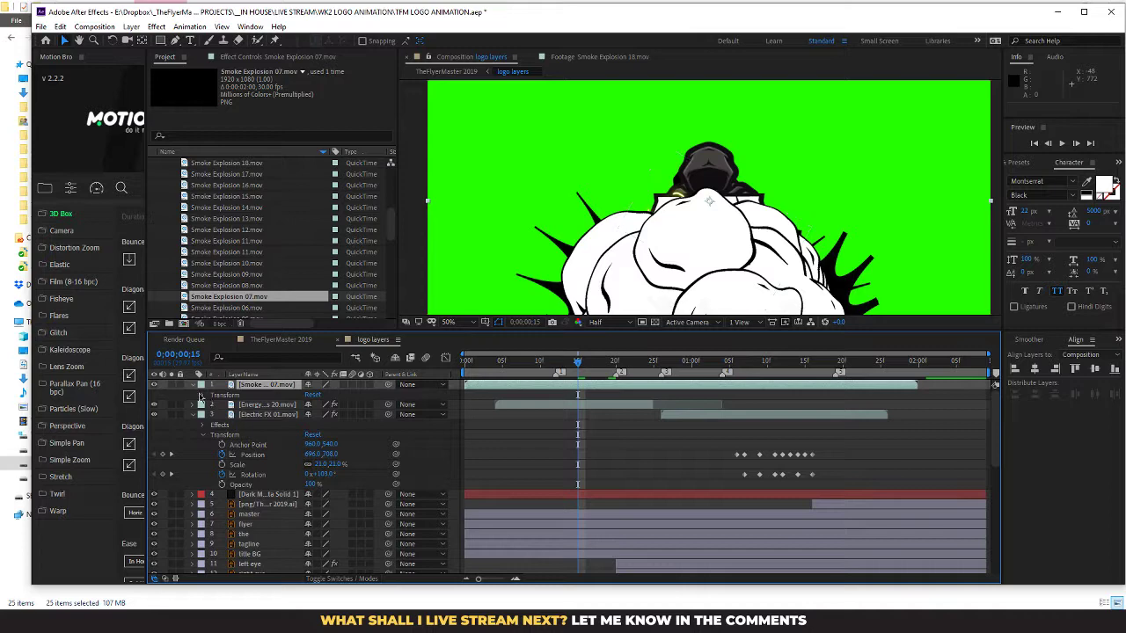
click(202, 395)
drag(345, 425, 307, 425)
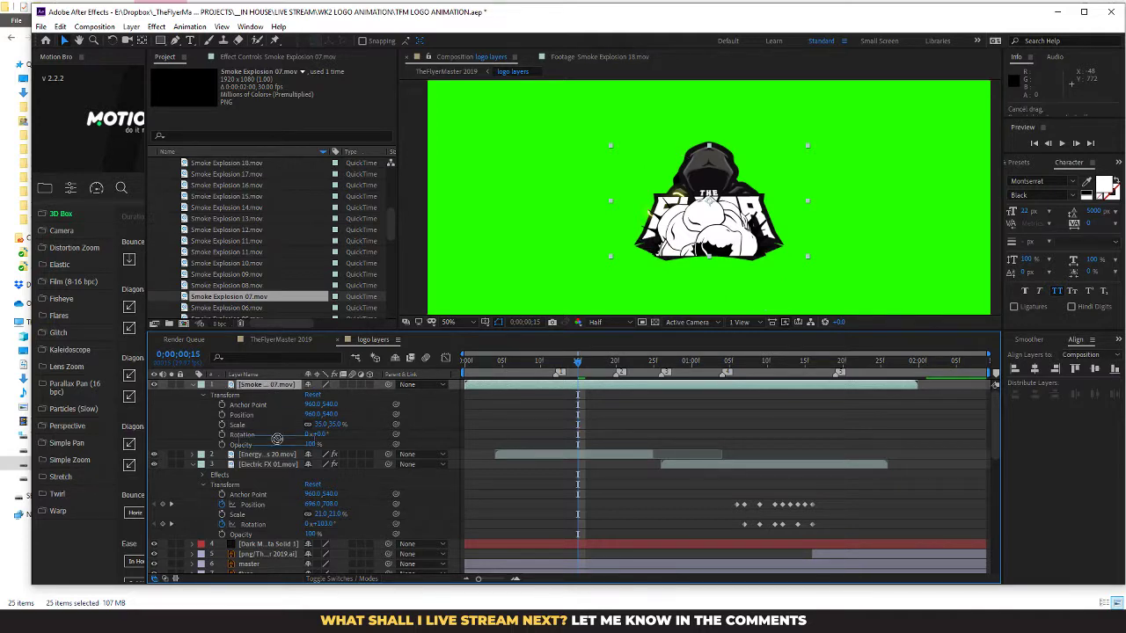
drag(297, 566, 297, 486)
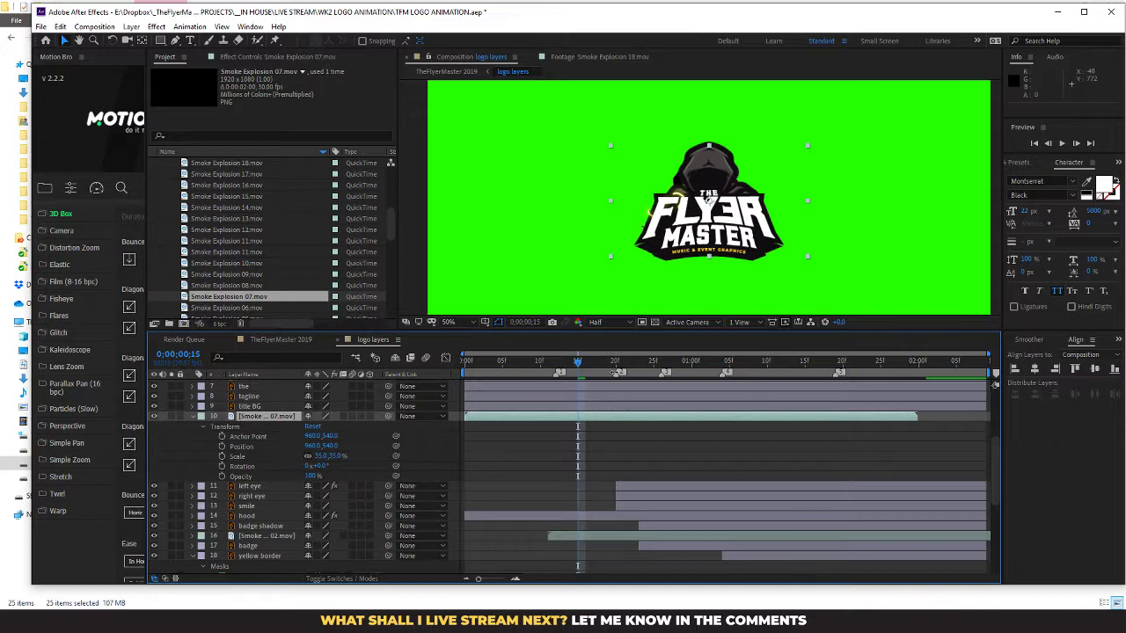
Step: Try a vertical position of 457 for the Smoke Explosion 07 layer and preview it up to 0;00;01;03
drag(580, 370, 616, 362)
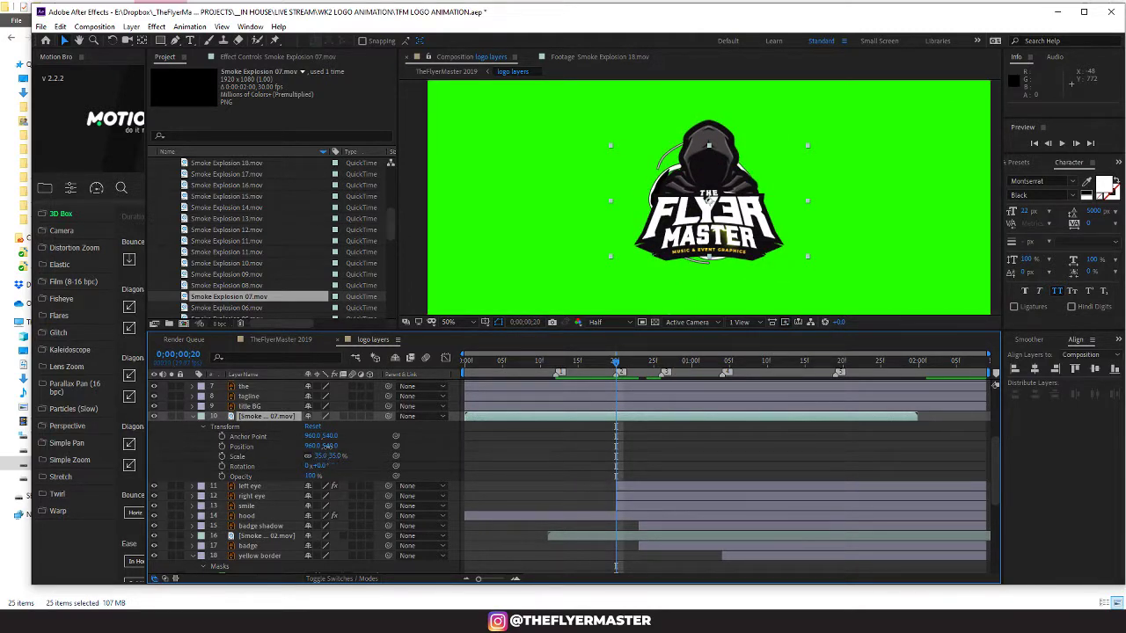
drag(327, 446, 300, 428)
drag(620, 362, 714, 376)
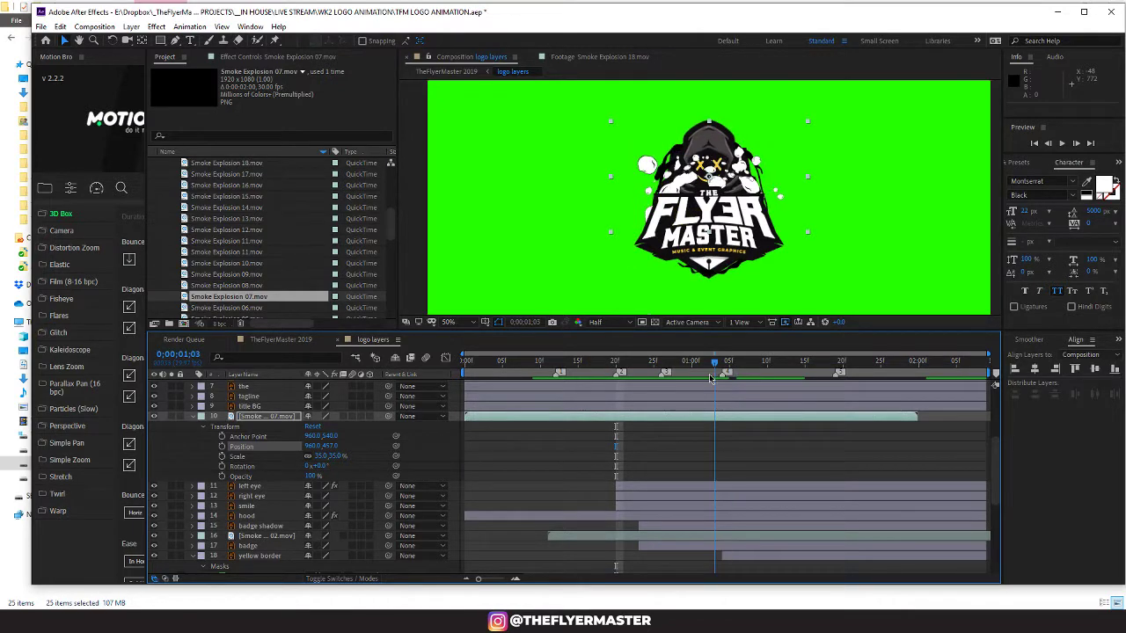
Step: Shift the Smoke Explosion 07 clip earlier to end at about 0;00;01;16 and set its vertical position to 501
drag(665, 419, 562, 420)
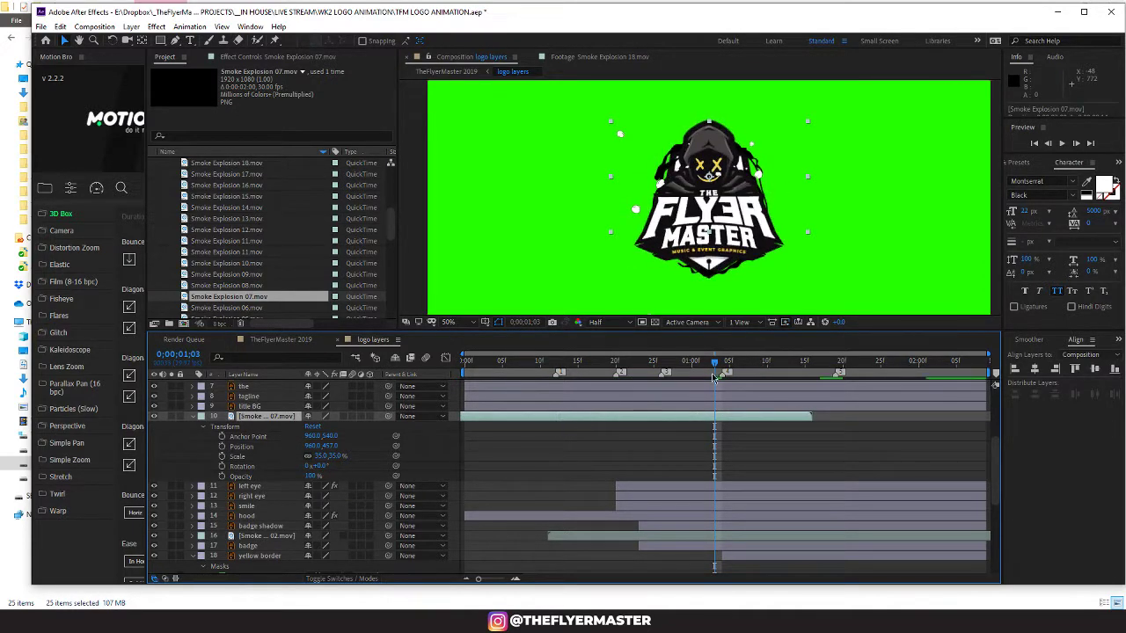
drag(684, 364, 588, 381)
drag(333, 445, 364, 450)
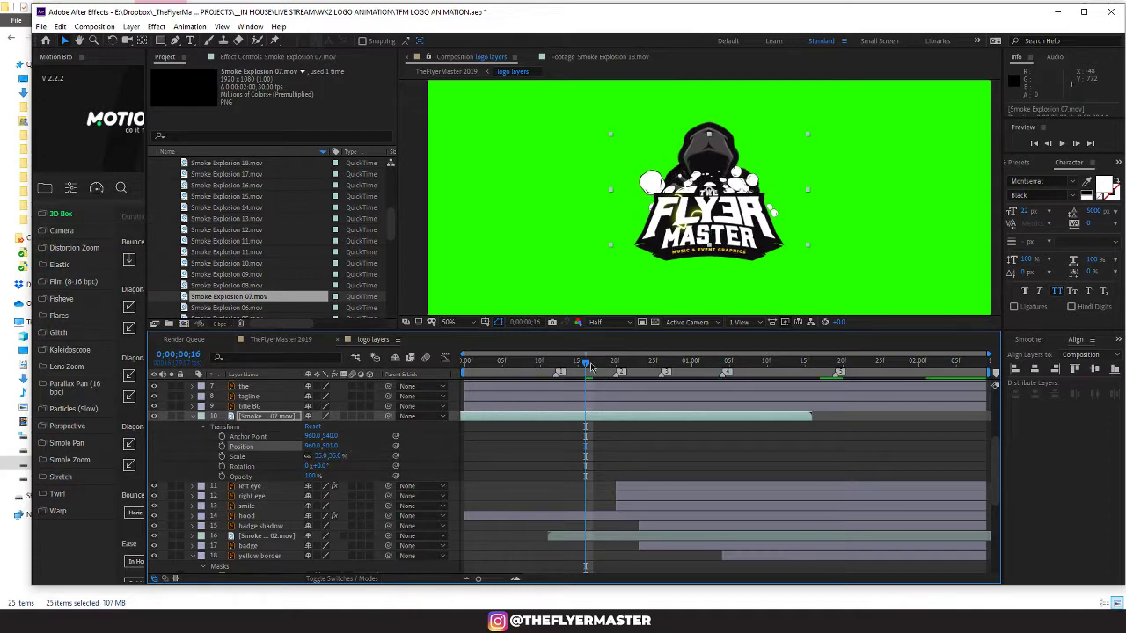
Step: Scrub through the animation between about 0;00;00;16 and 0;00;01;17 to examine the smoke against the logo reveal, and collapse the Smoke Explosion 07 properties
drag(591, 364, 678, 379)
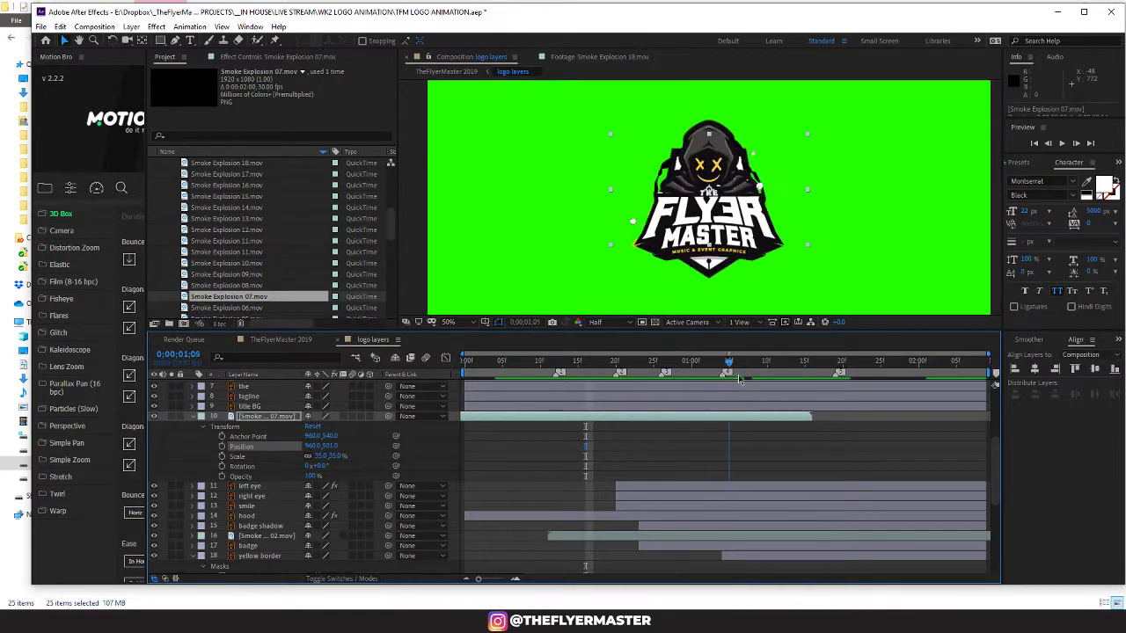
drag(811, 369, 828, 370)
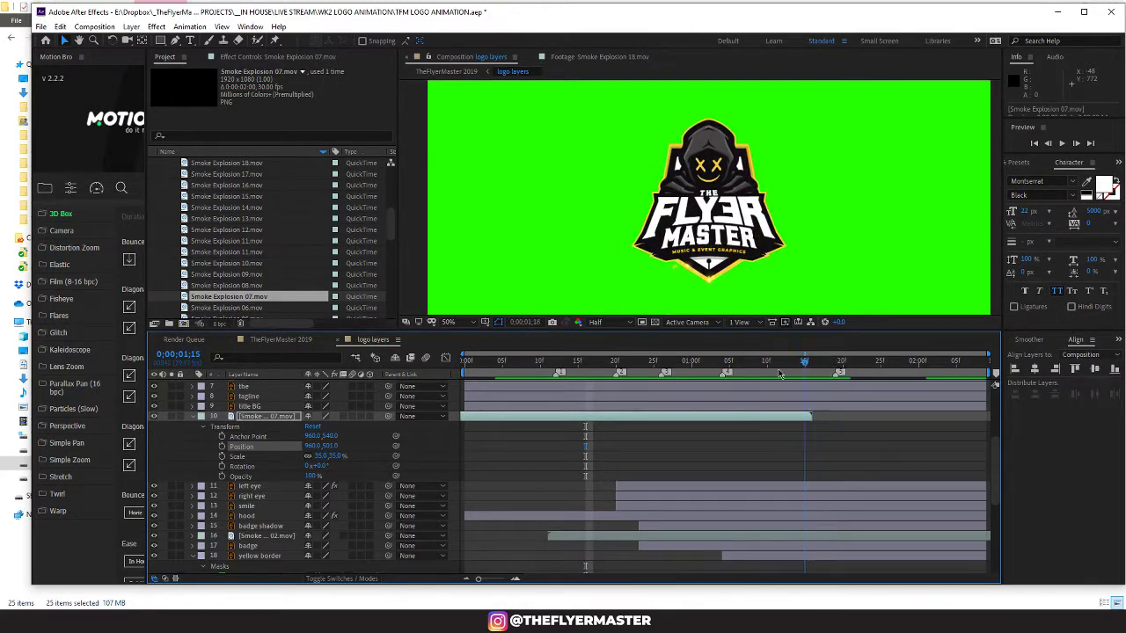
drag(810, 373, 675, 370)
drag(600, 373, 716, 373)
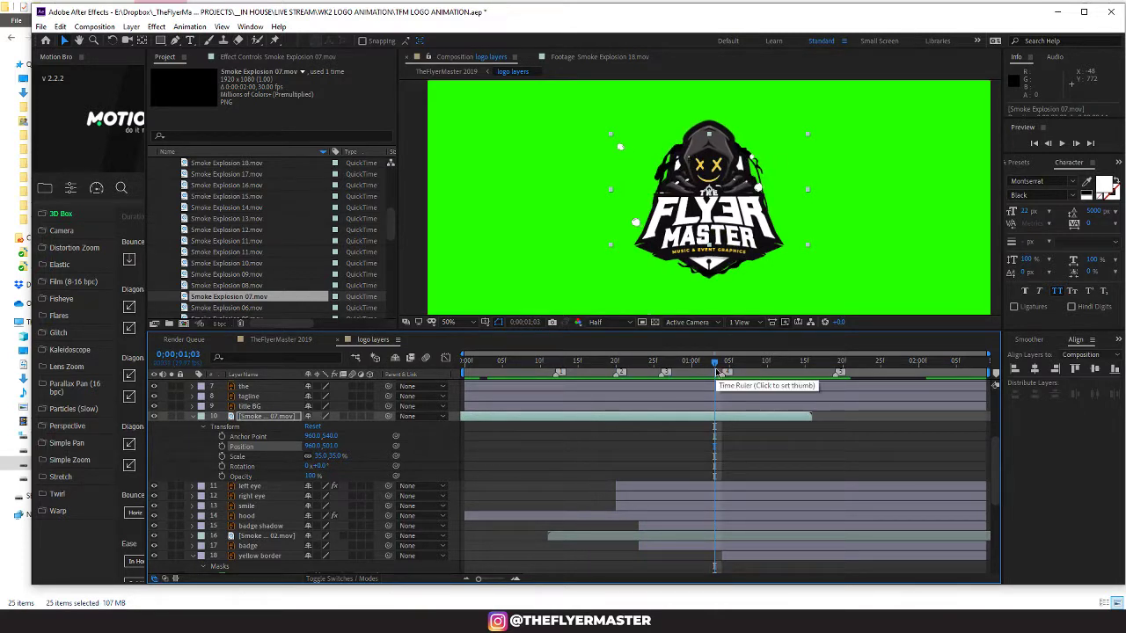
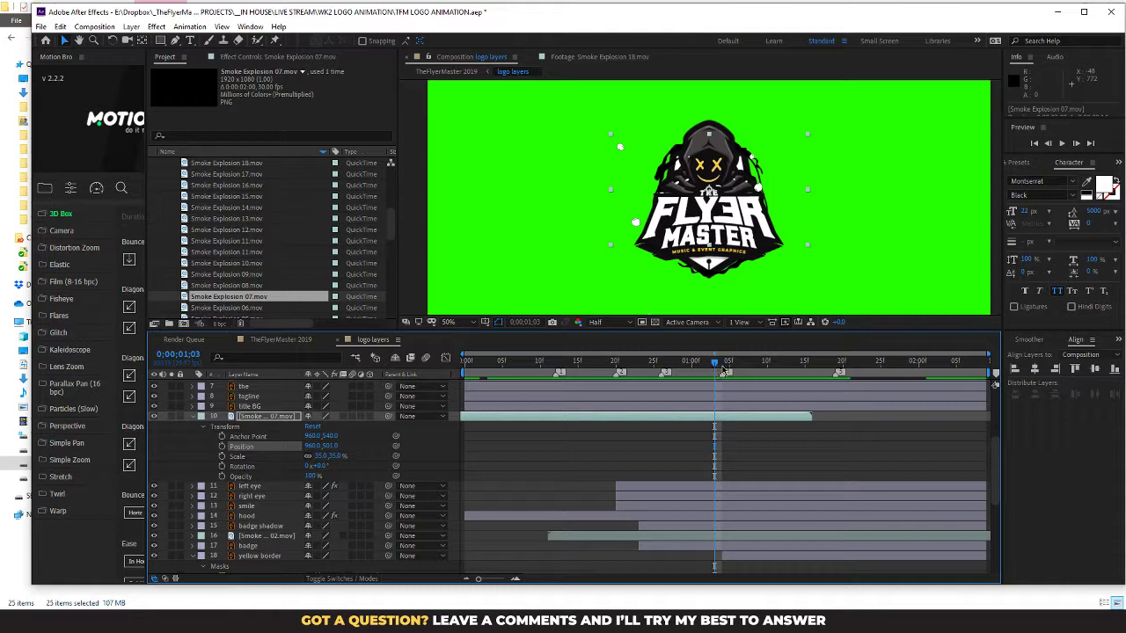
drag(713, 359, 654, 385)
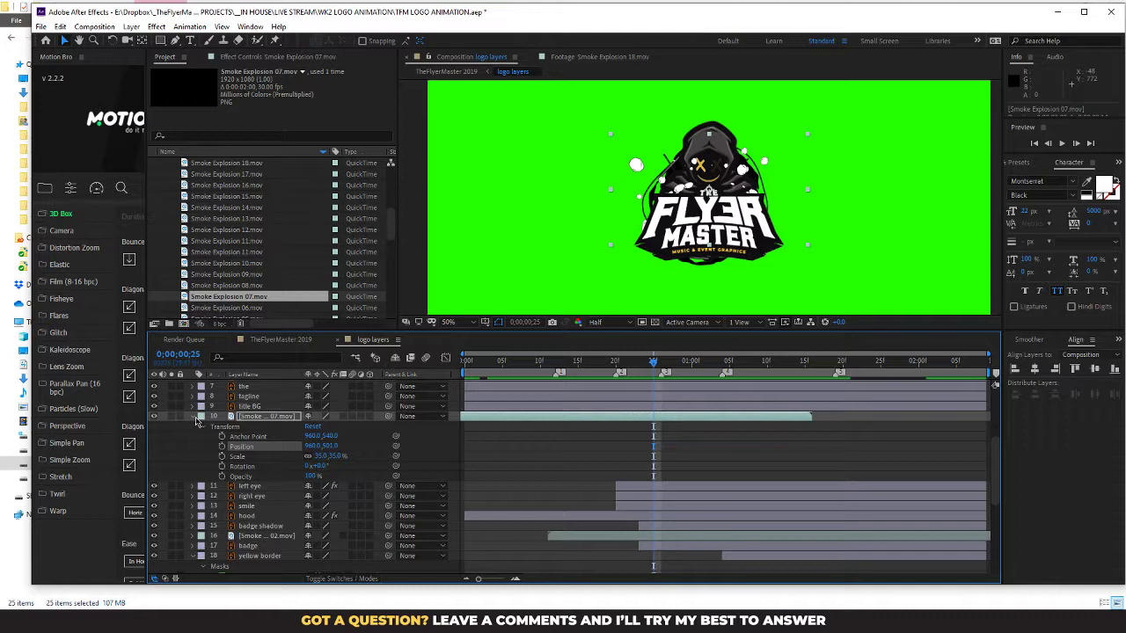
click(193, 417)
key(Page_Down)
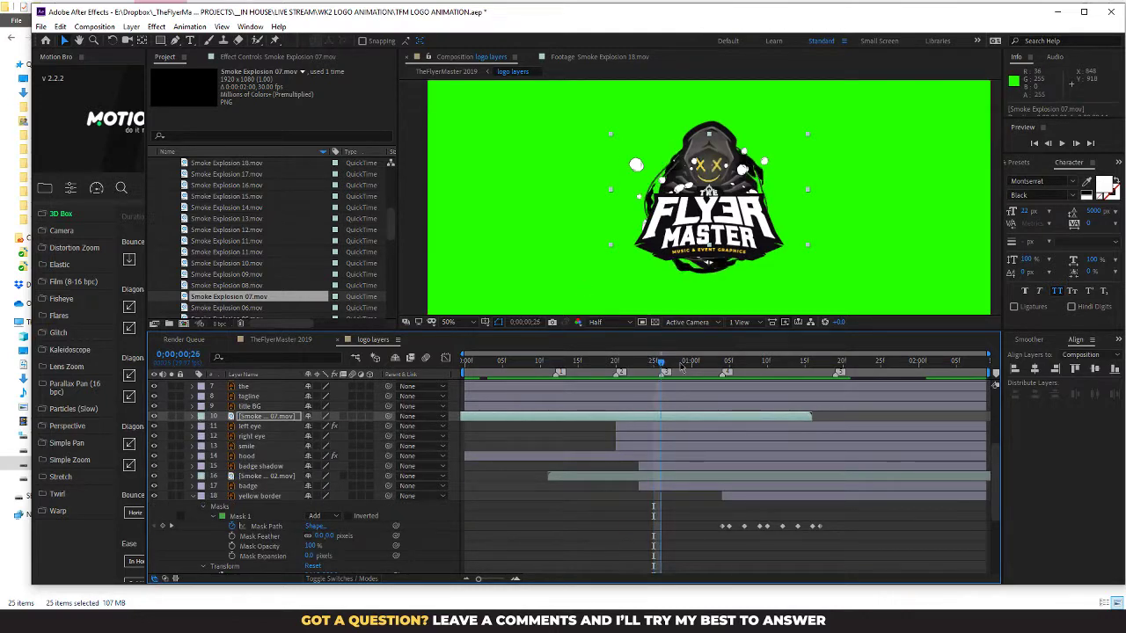
drag(682, 367, 629, 369)
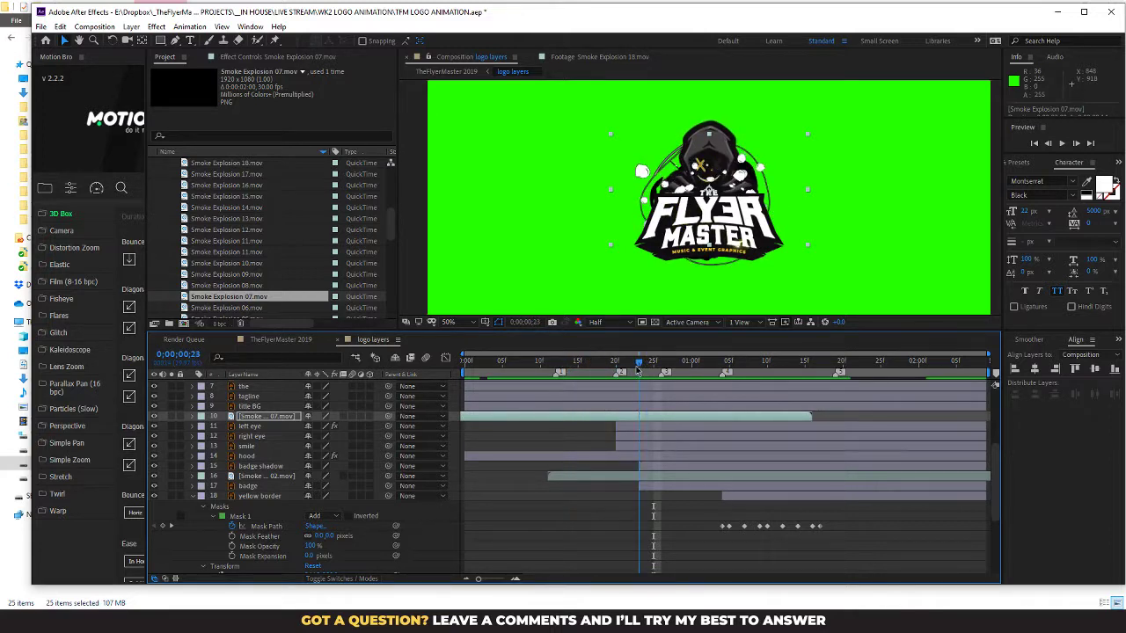
click(639, 363)
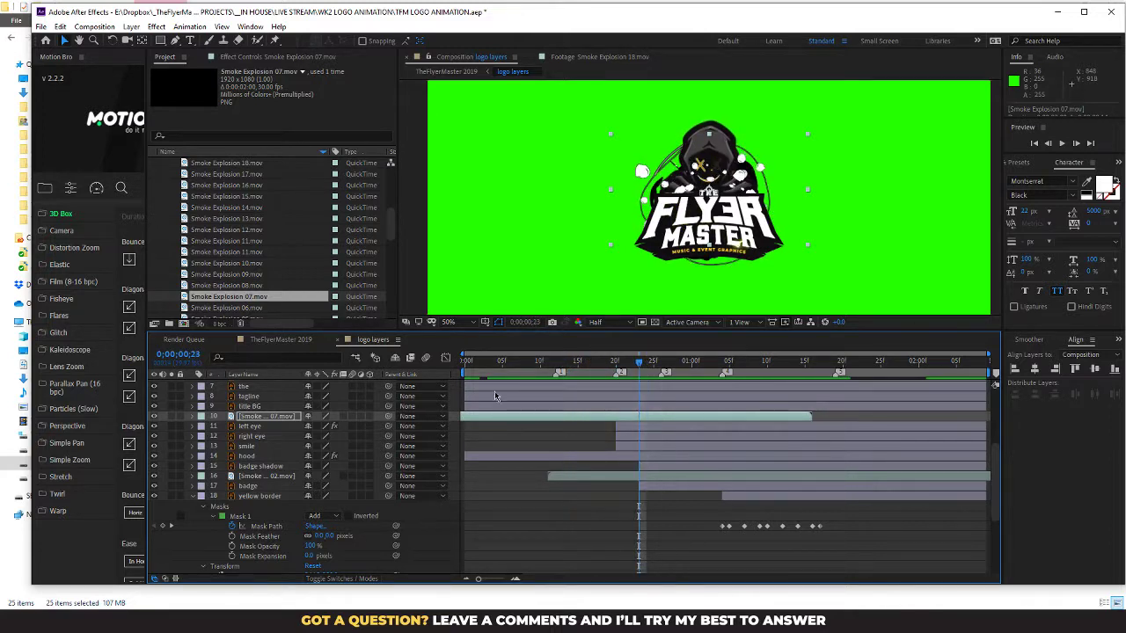
Step: Try different start times for the Smoke Explosion 02 clip, ending with about 0;00;00;10, and preview the animation
click(292, 477)
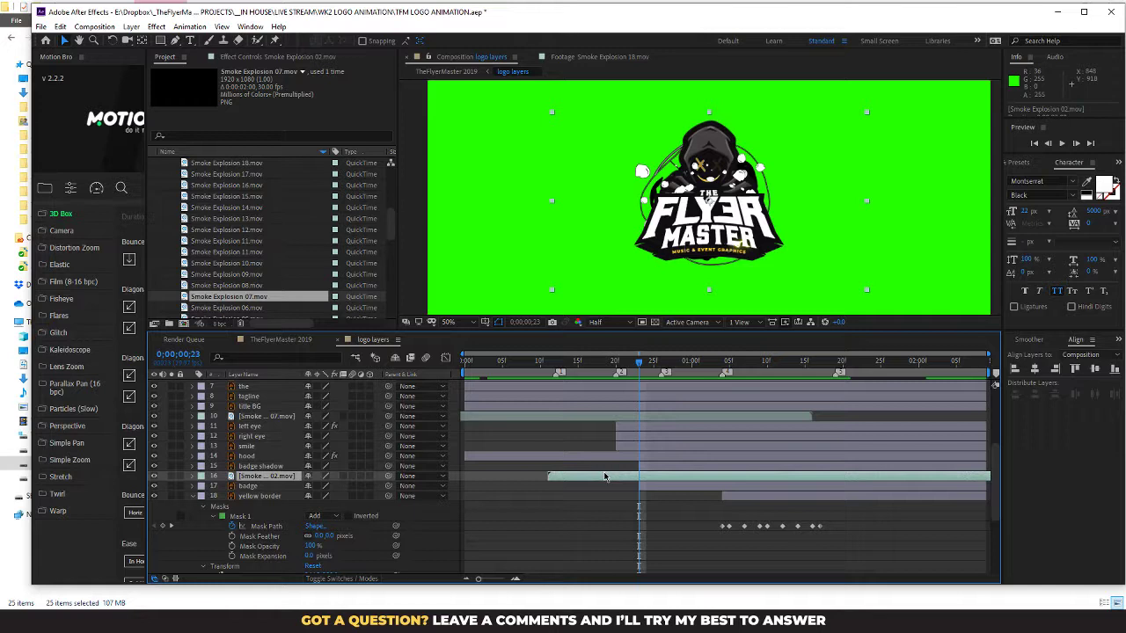
drag(604, 476, 617, 477)
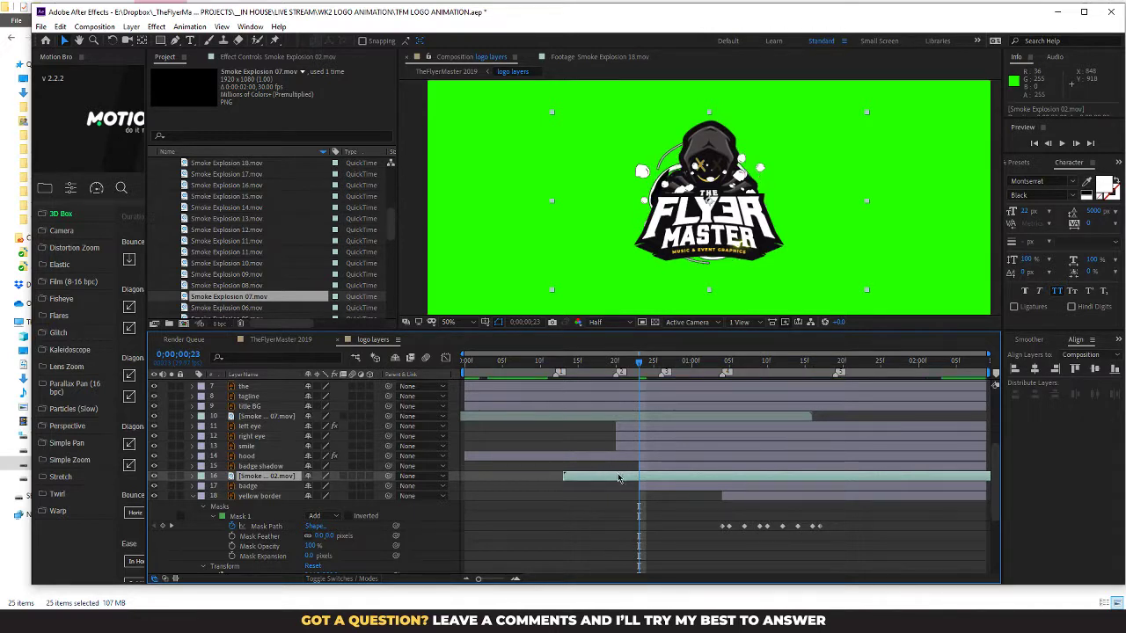
drag(647, 365, 738, 381)
drag(738, 474, 730, 477)
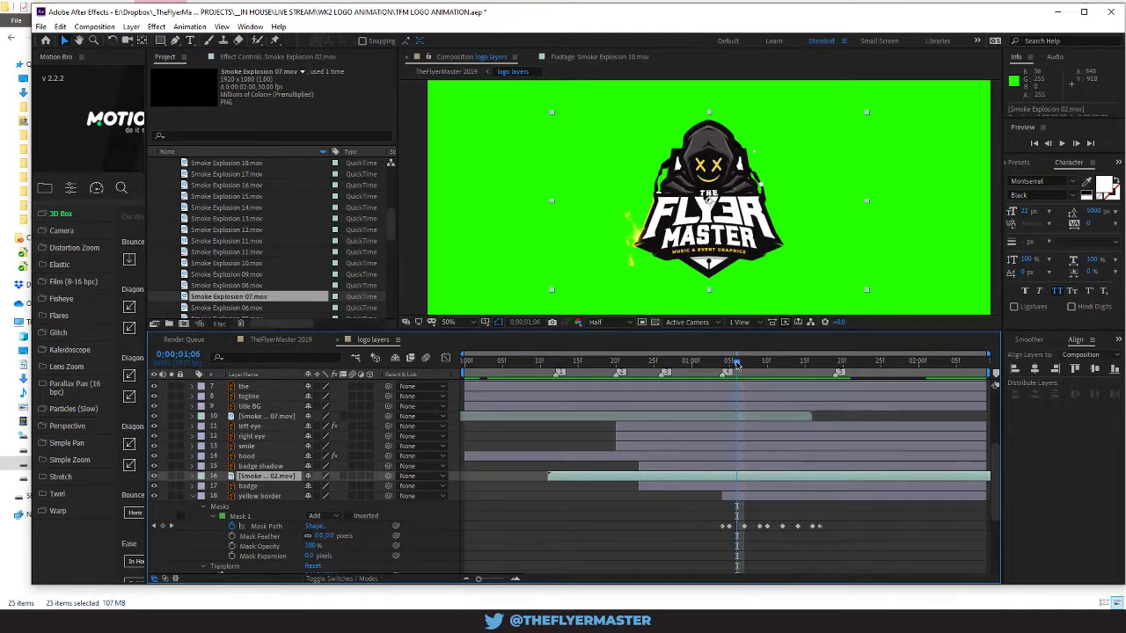
drag(778, 476, 771, 477)
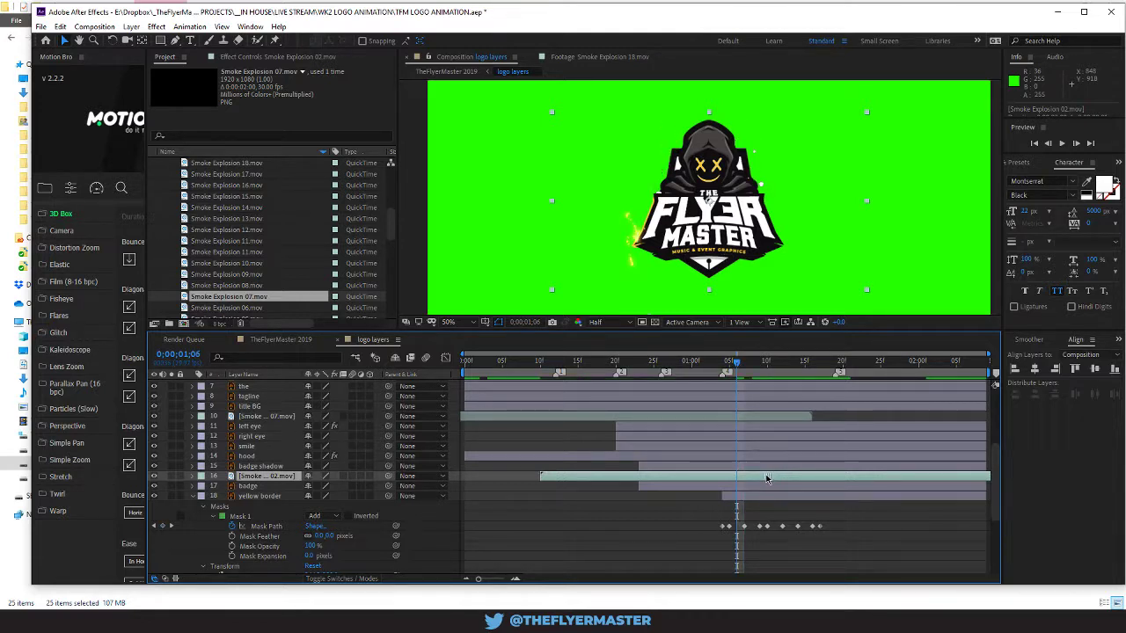
drag(736, 370, 818, 373)
key(space)
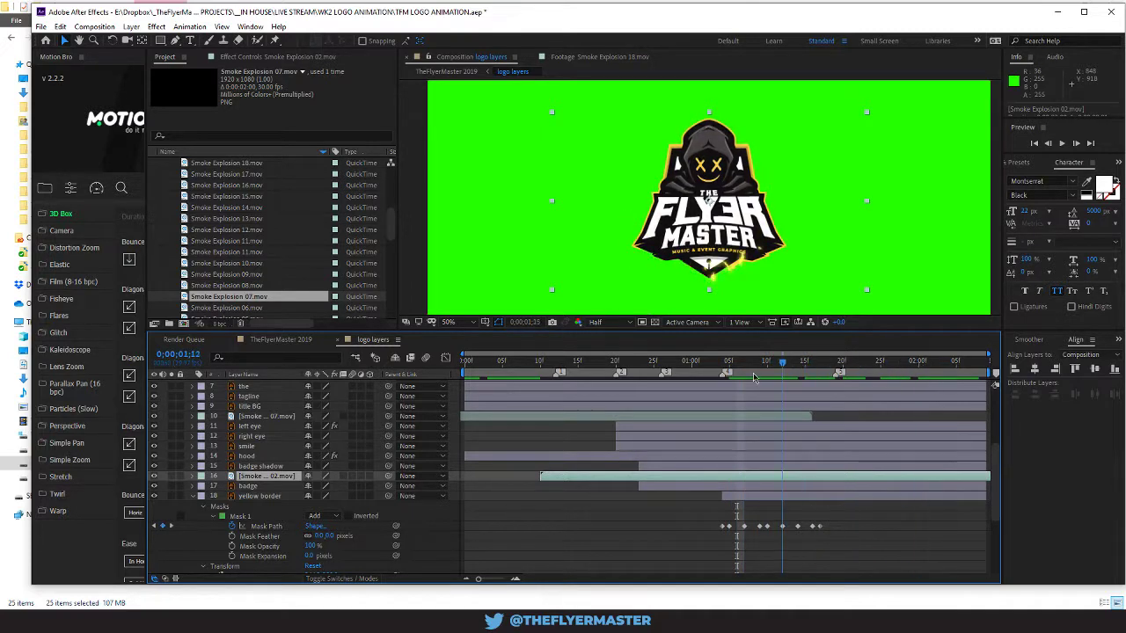
drag(640, 378, 614, 385)
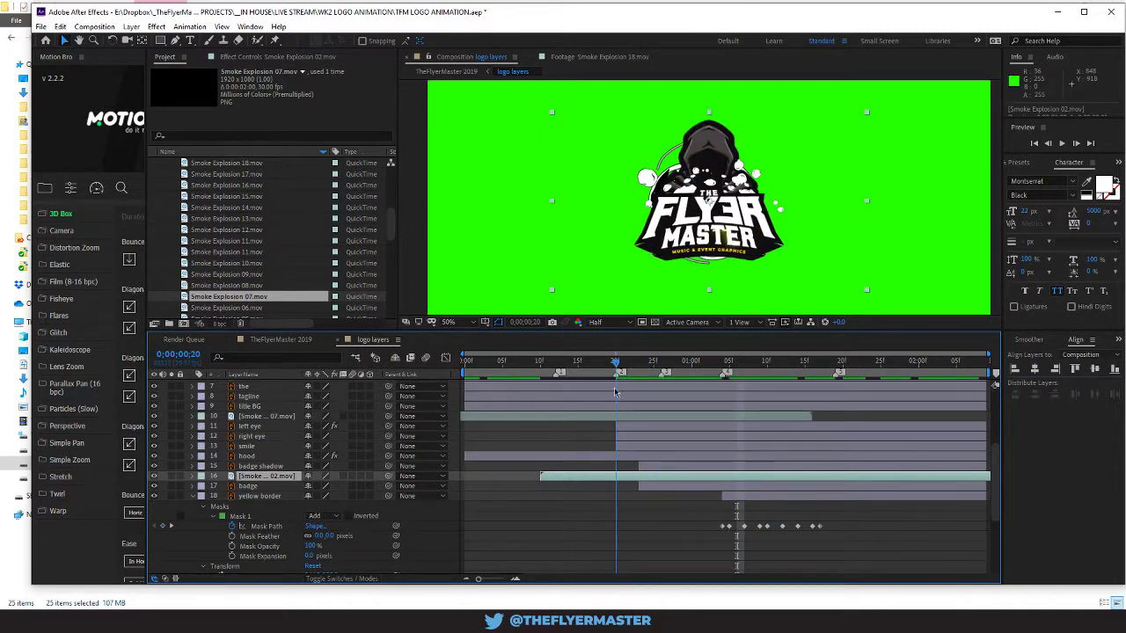
Step: Time-stretch the Smoke Explosion 02 layer to a shorter duration so it ends at about 0;00;01;25
right_click(600, 476)
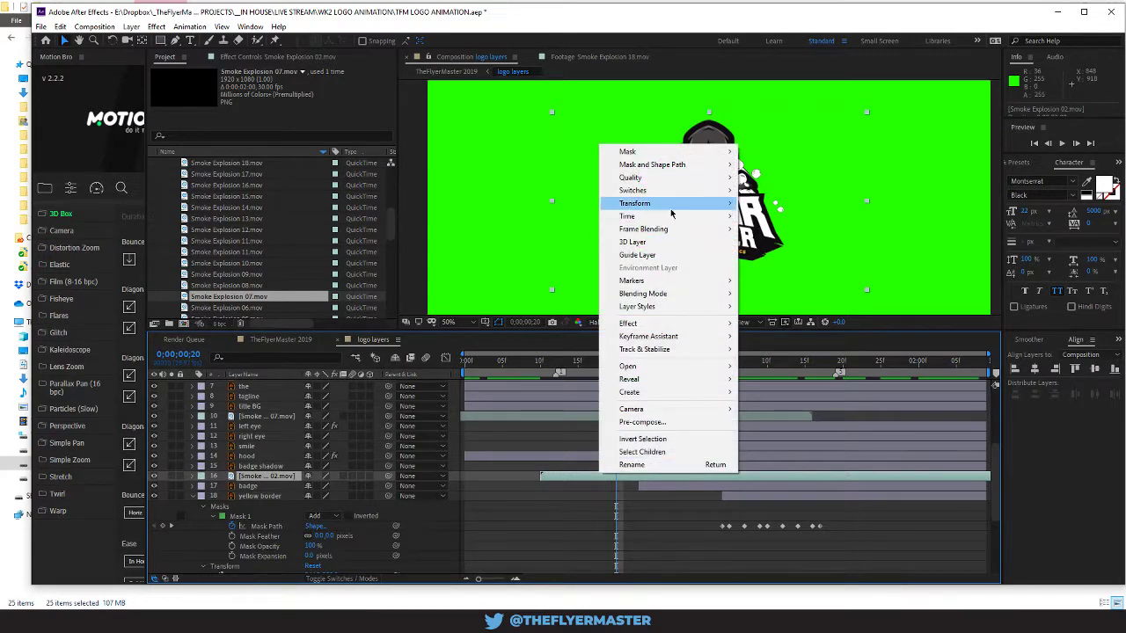
mouse_move(672, 216)
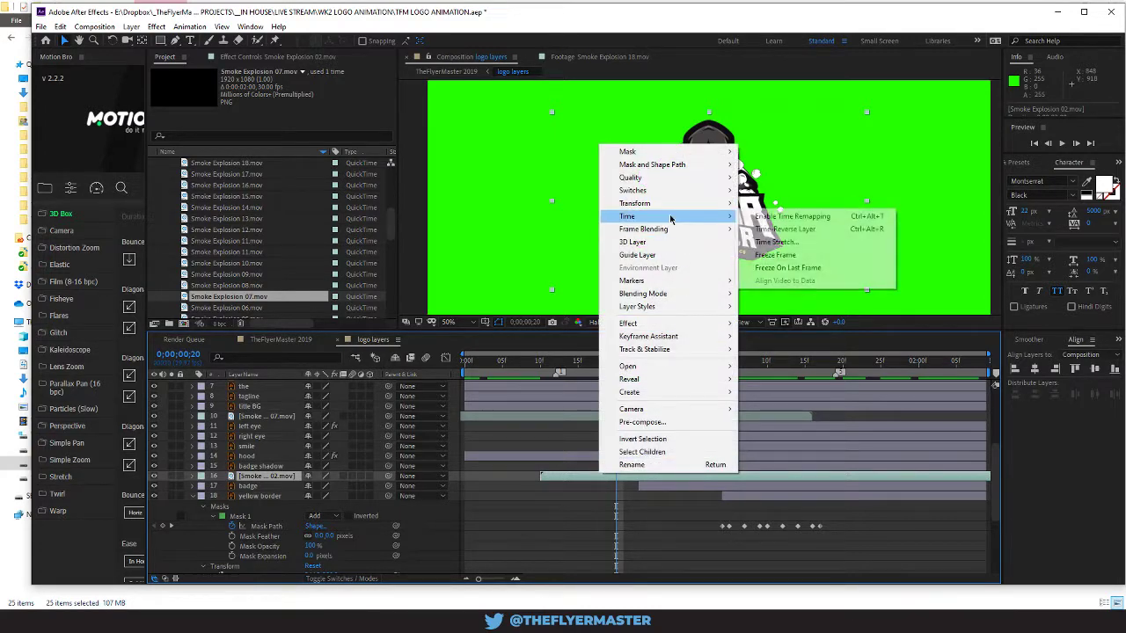
click(809, 242)
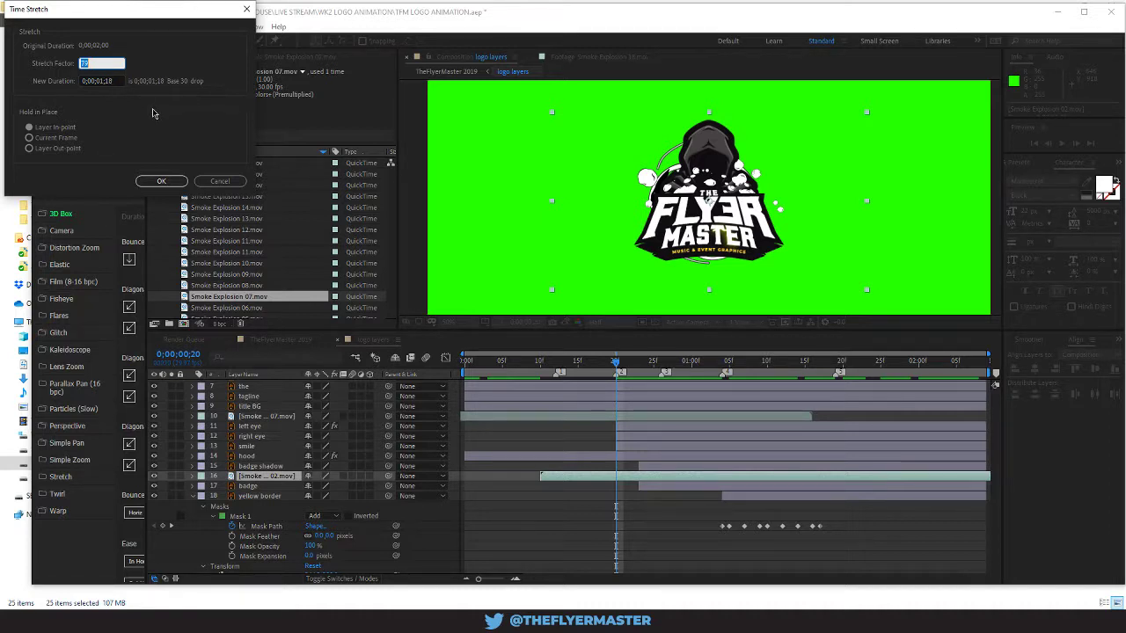
key(Down)
key(Down)
key(Return)
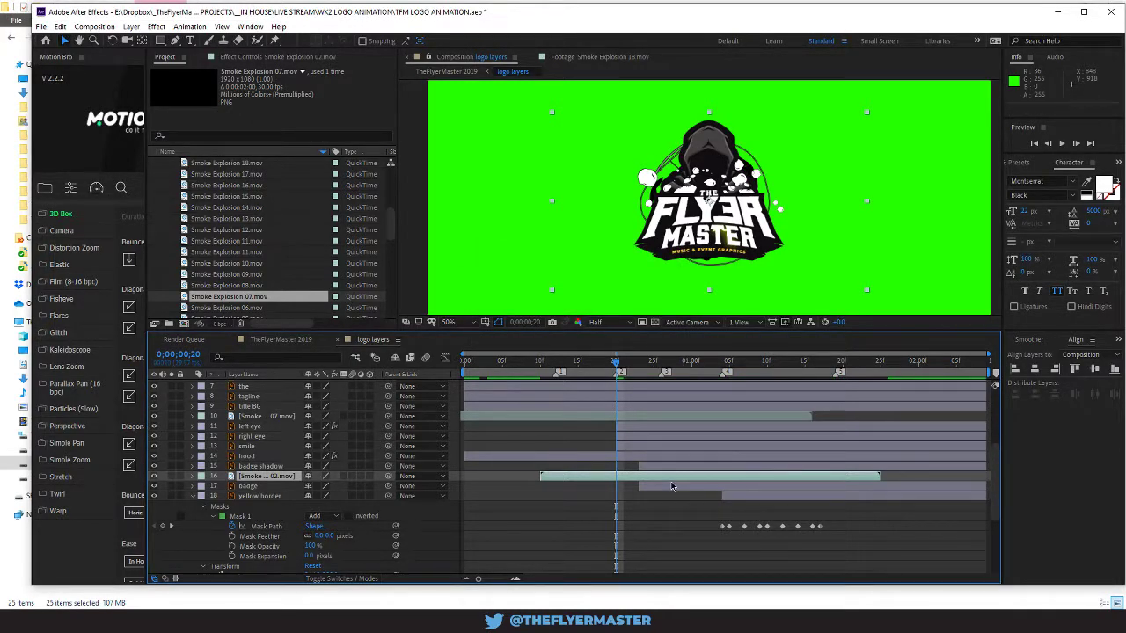
Step: Shift the shortened Smoke Explosion 02 clip to start at about 0;00;00;15 and preview it at 0;00;00;29
drag(616, 360, 723, 373)
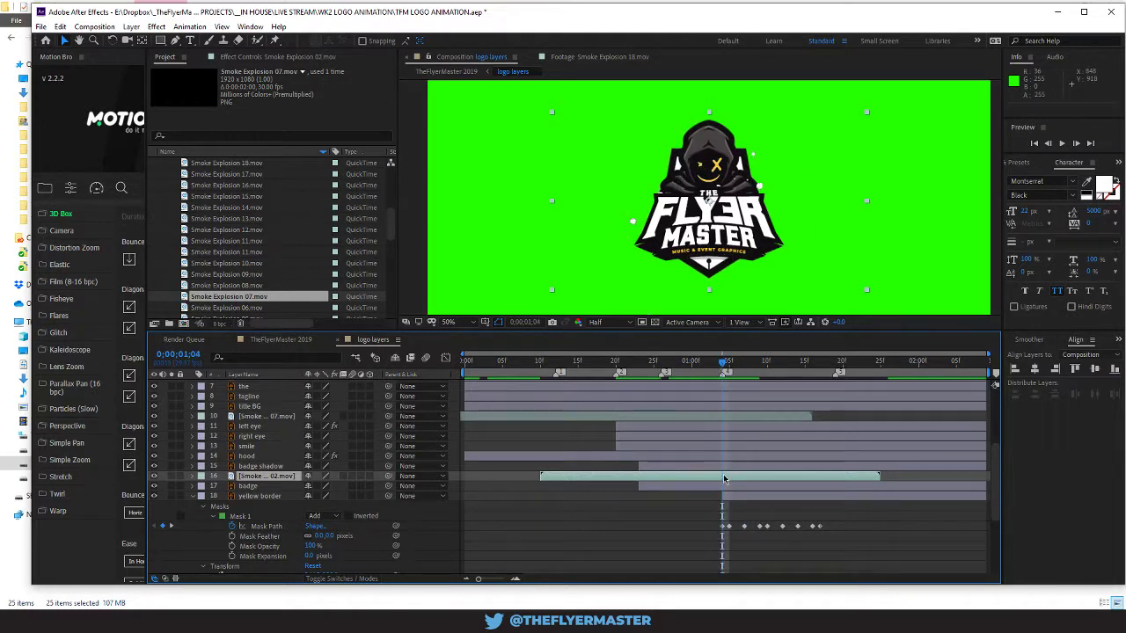
drag(726, 480, 761, 480)
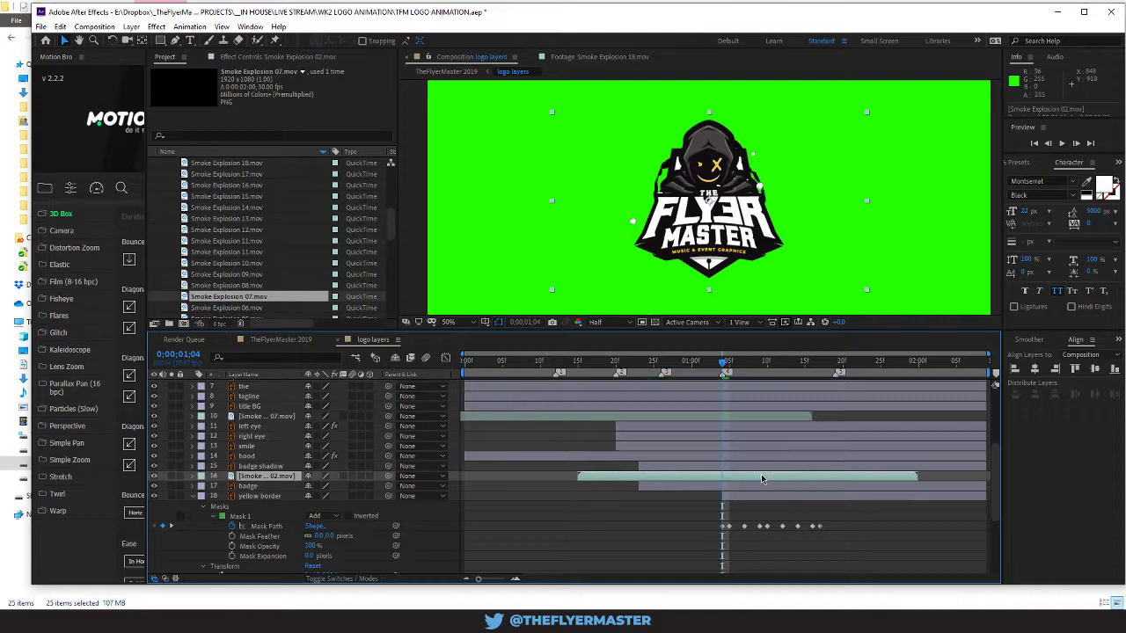
click(683, 361)
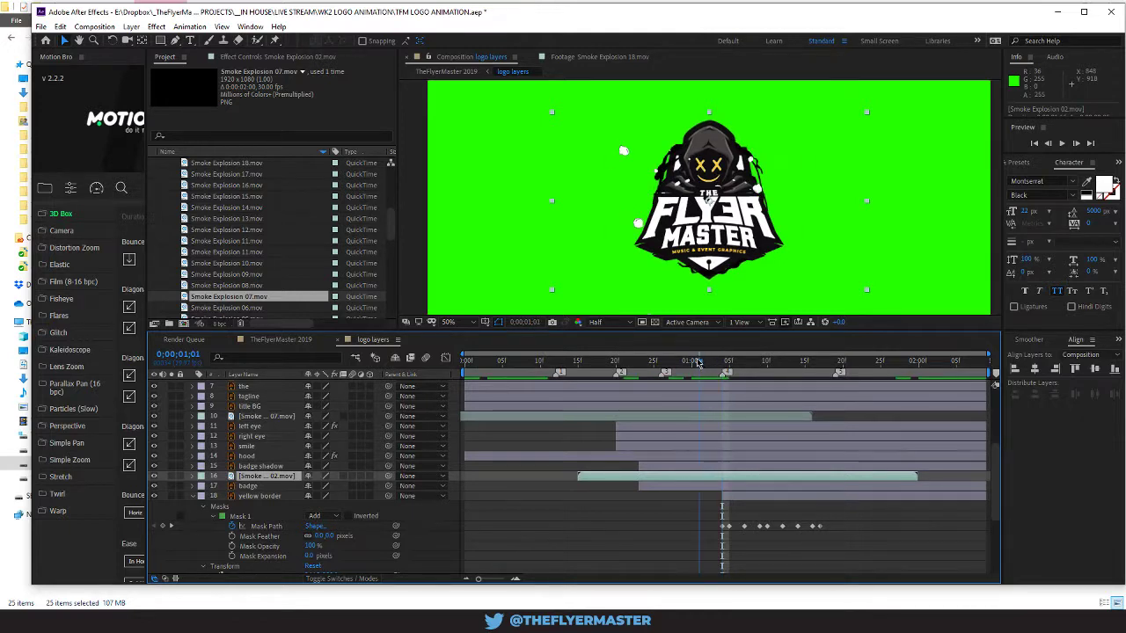
drag(683, 361, 682, 389)
Step: Duplicate the Energy Fields 20 layer and move the top copy to start at about 0;00;01;05
scroll(282, 431, up, 4)
click(280, 390)
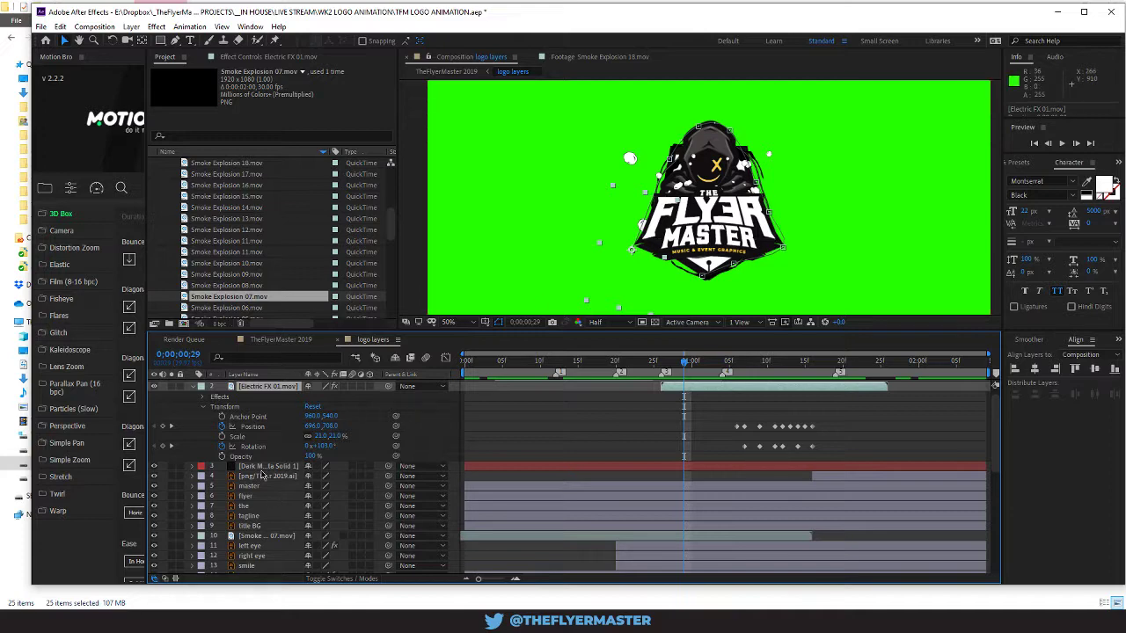
scroll(272, 396, up, 1)
click(274, 386)
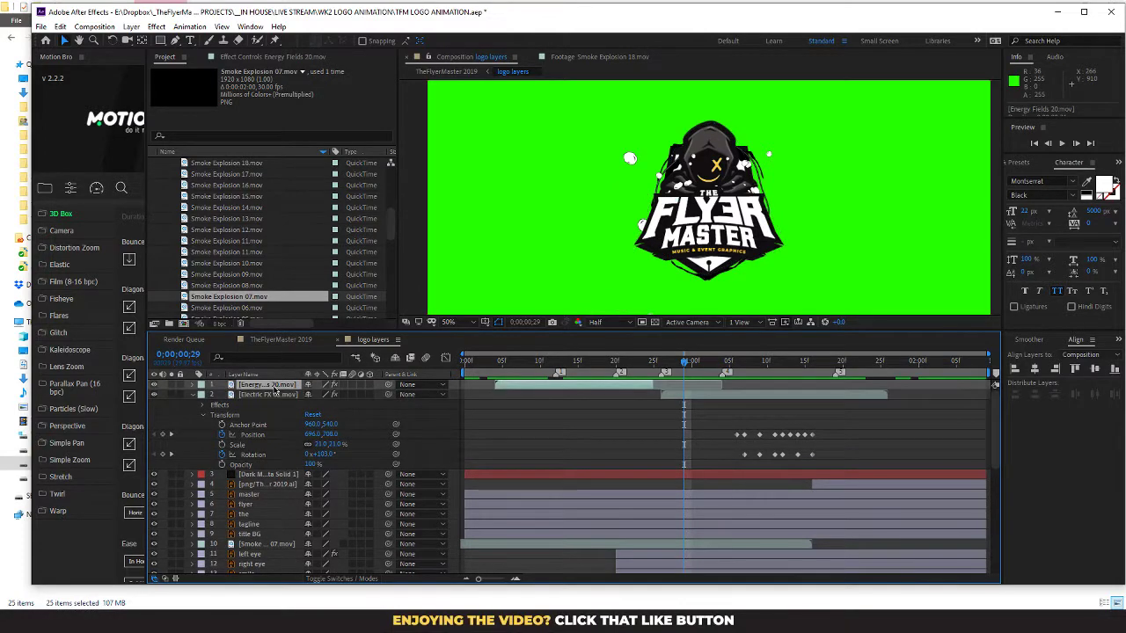
key(ctrl+d)
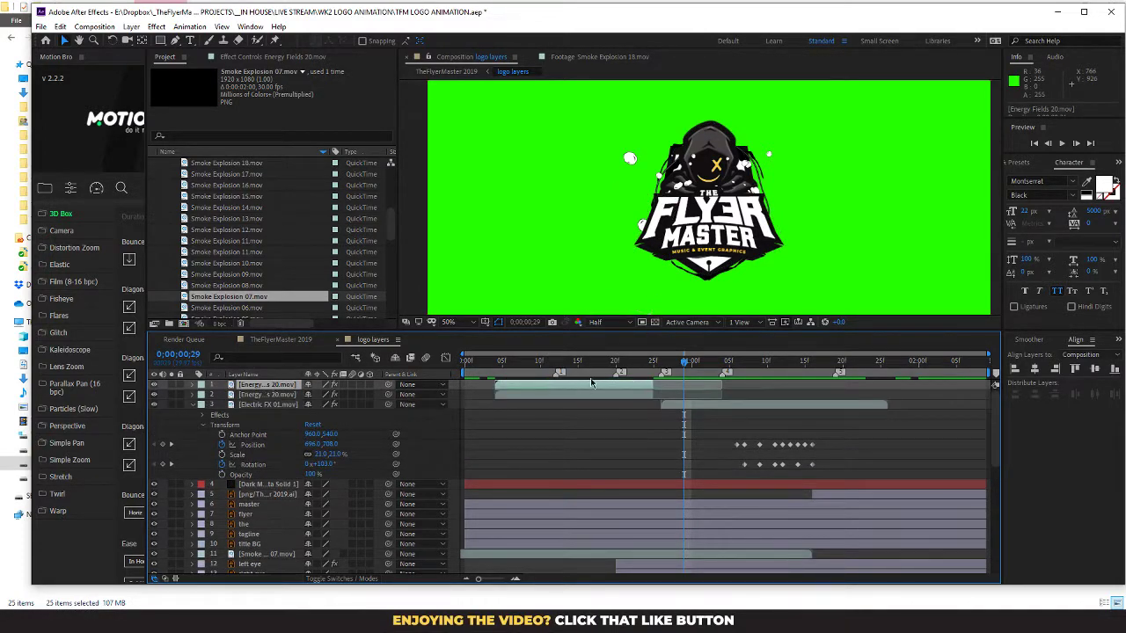
drag(583, 385, 819, 401)
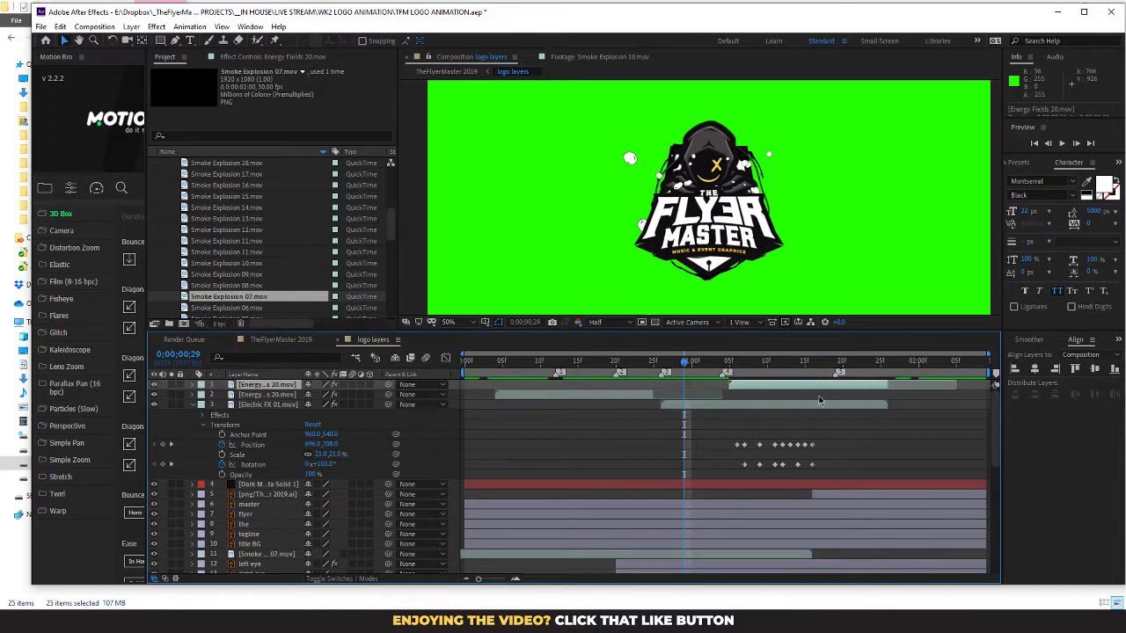
Step: Preview the duplicated energy effect up to 0;00;01;17 and save the project
drag(714, 362, 668, 378)
drag(762, 376, 819, 396)
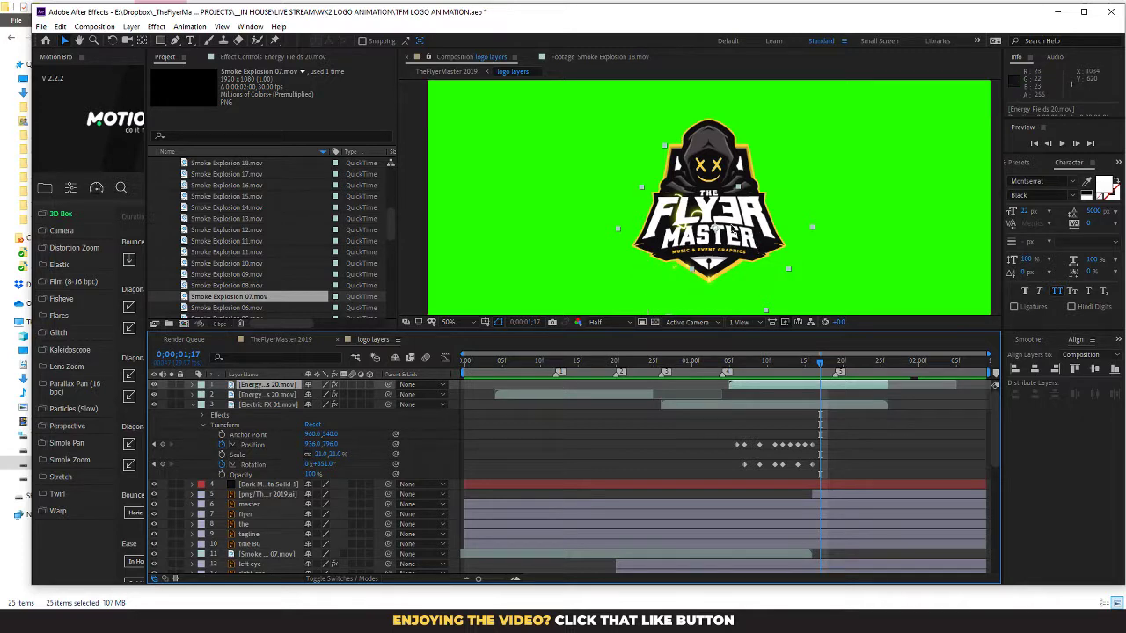
key(ctrl+s)
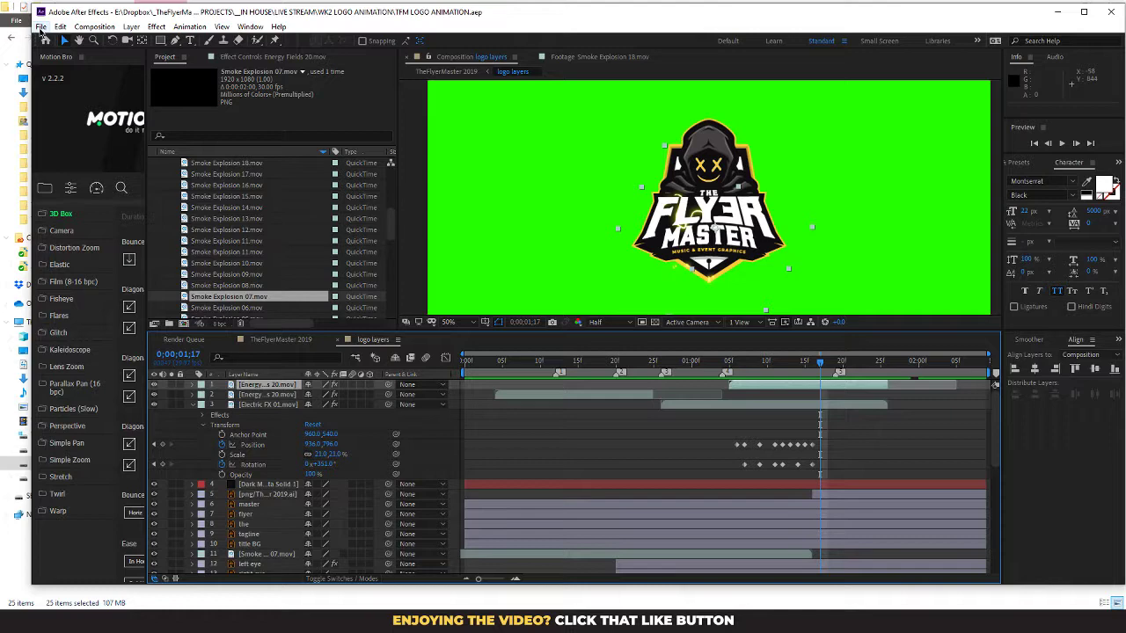
click(40, 26)
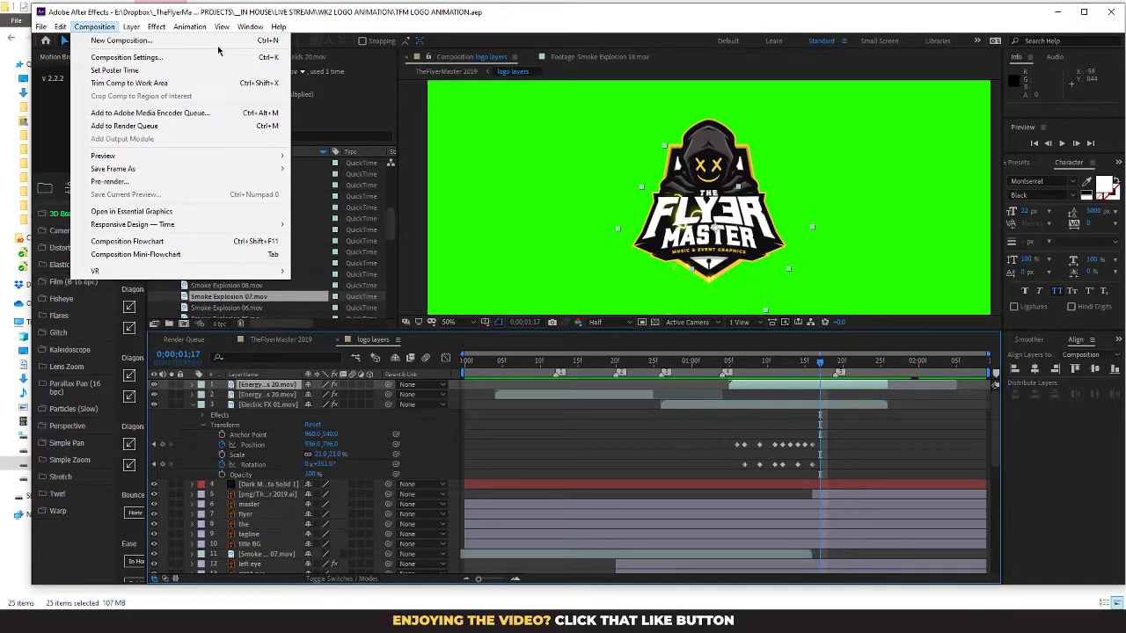
click(110, 41)
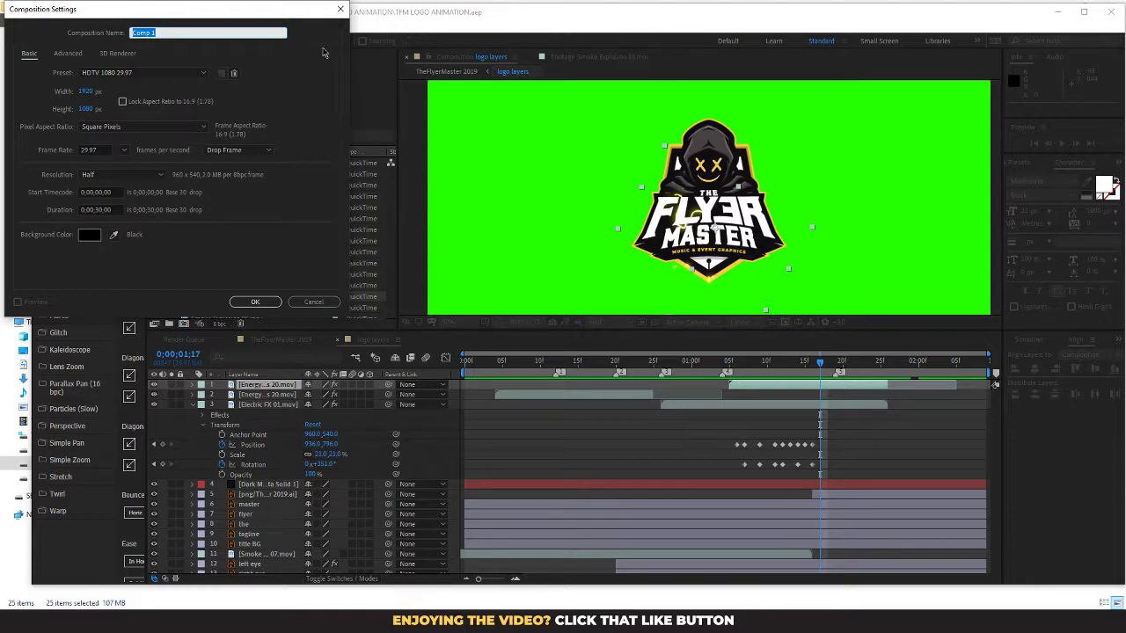
click(305, 306)
key(comma)
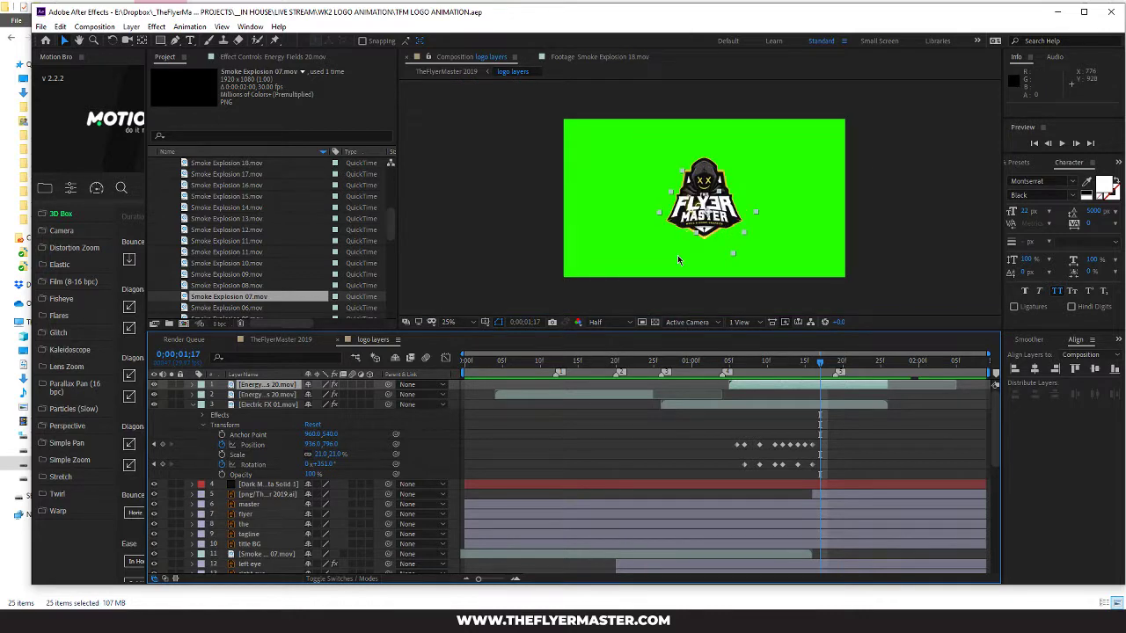
scroll(678, 260, up, 1)
scroll(678, 260, down, 1)
right_click(375, 343)
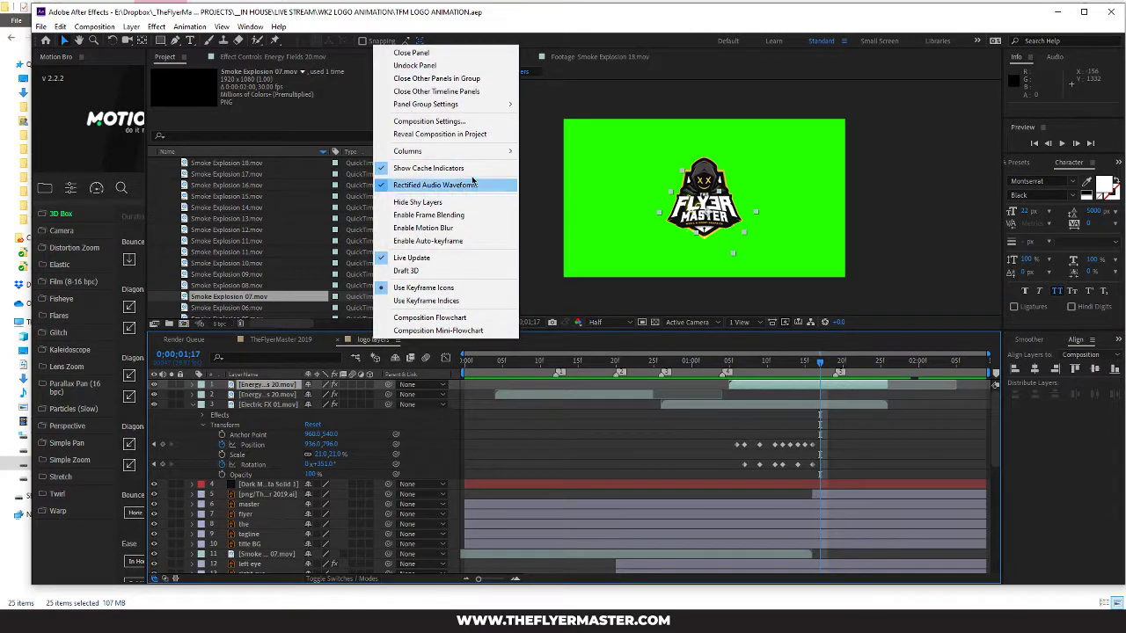
click(457, 123)
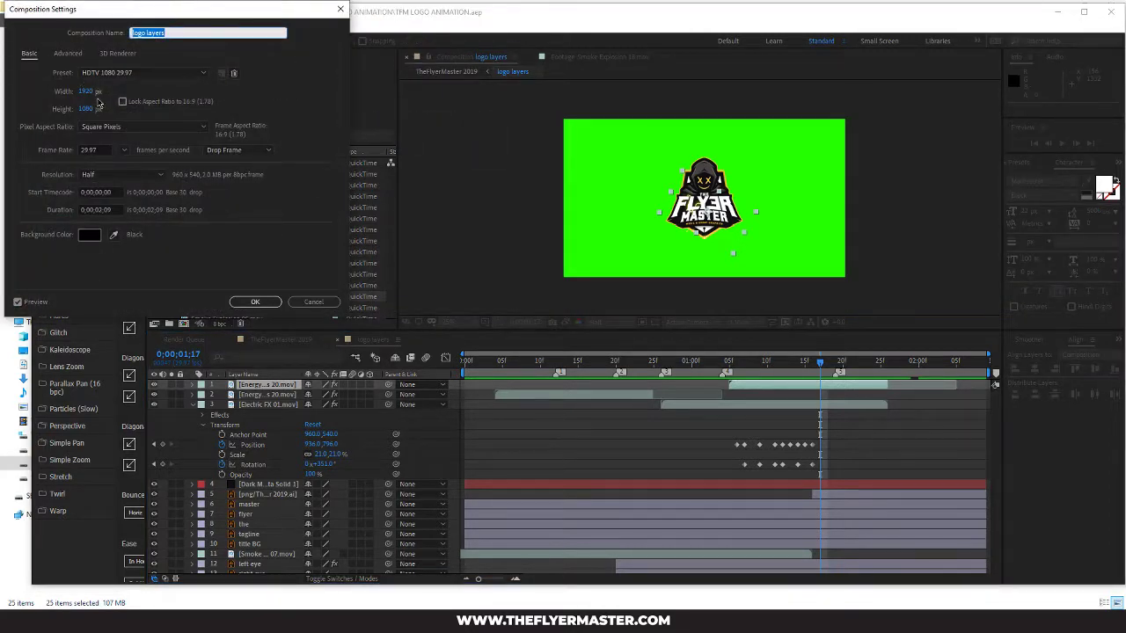
click(234, 304)
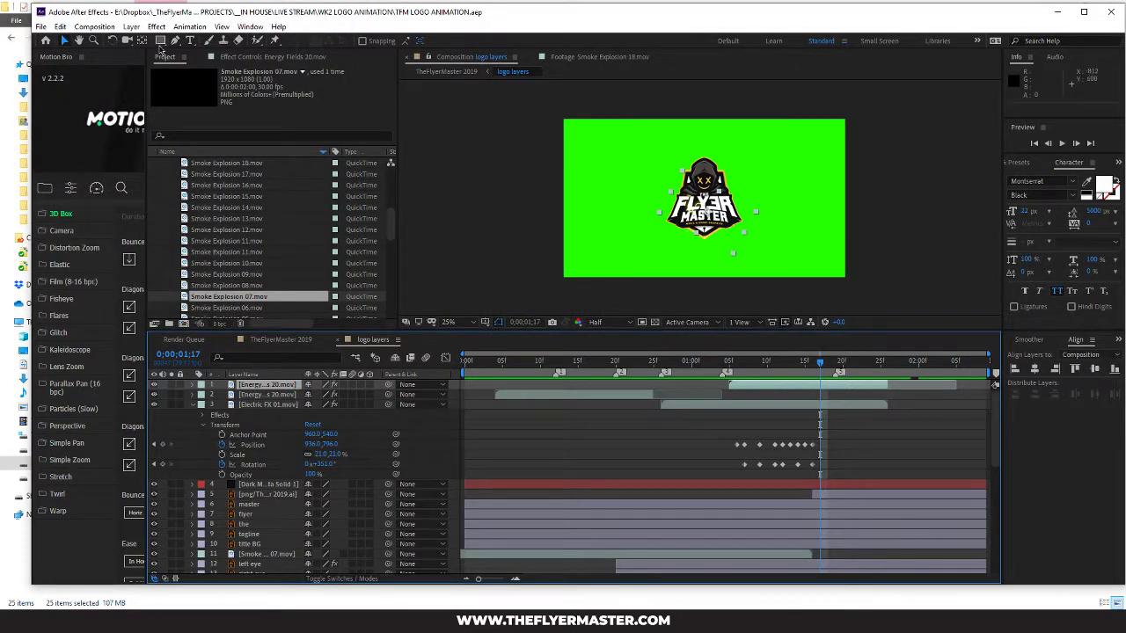
Step: Rename the logo layers composition to "TFM LOGO STING1 (GREENSCREEN)" in its composition settings
right_click(367, 342)
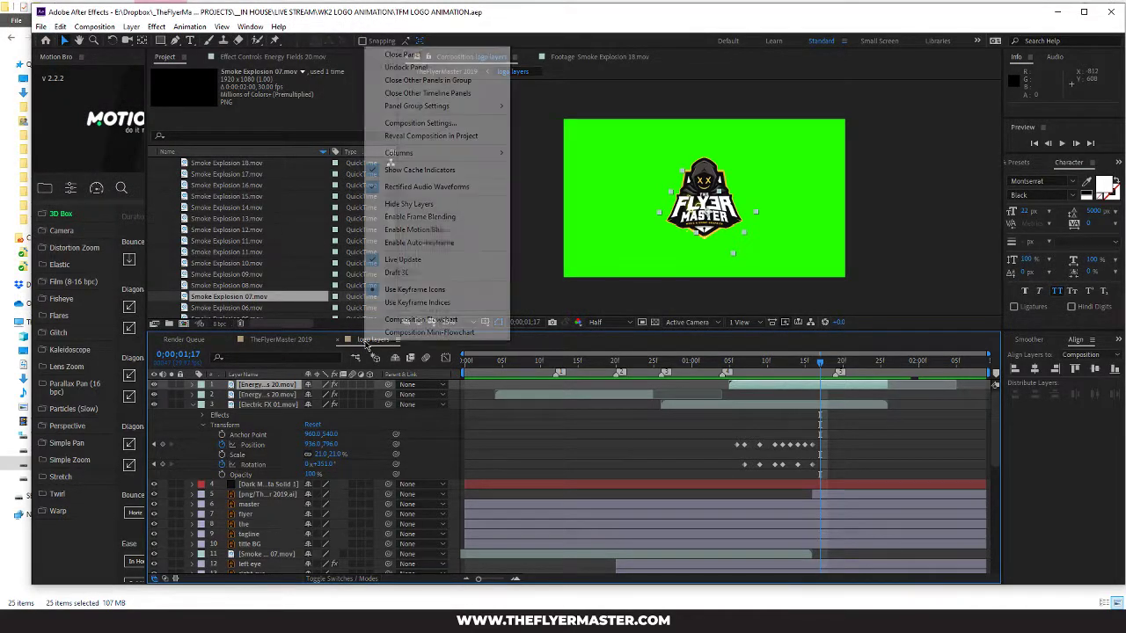
click(409, 128)
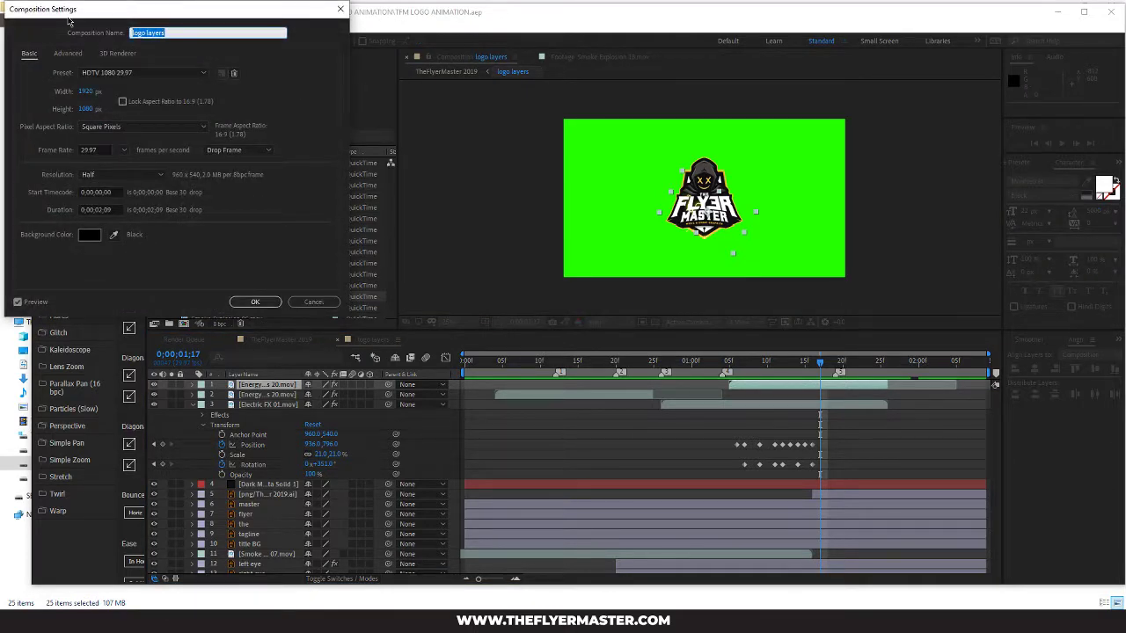
text(TFM LOGO STING1 GREENSCREEN)
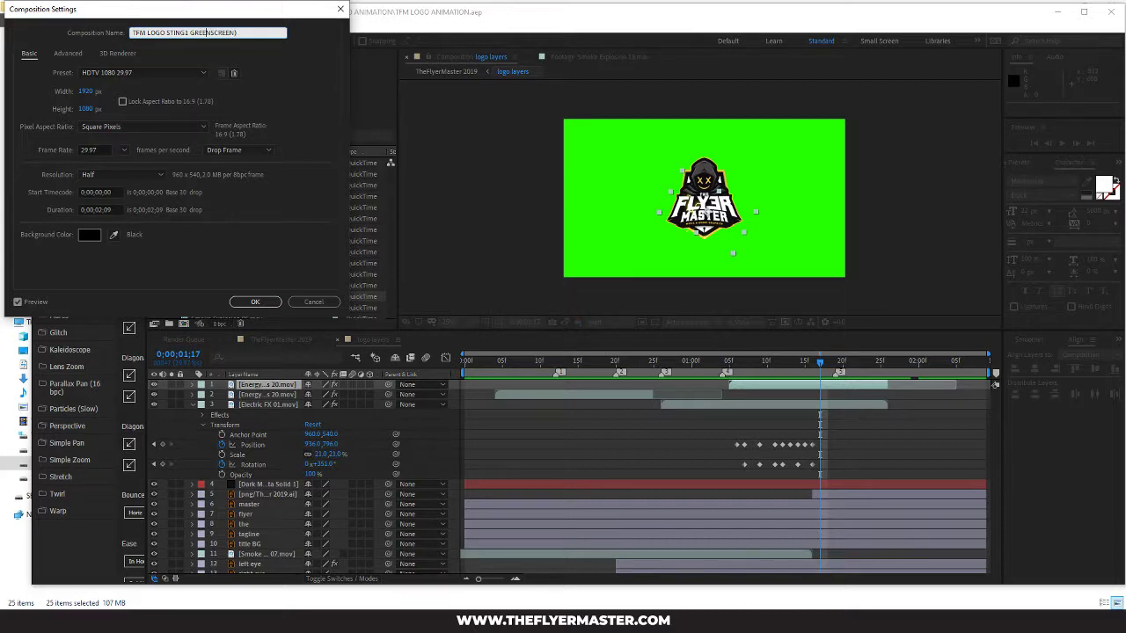
text(()
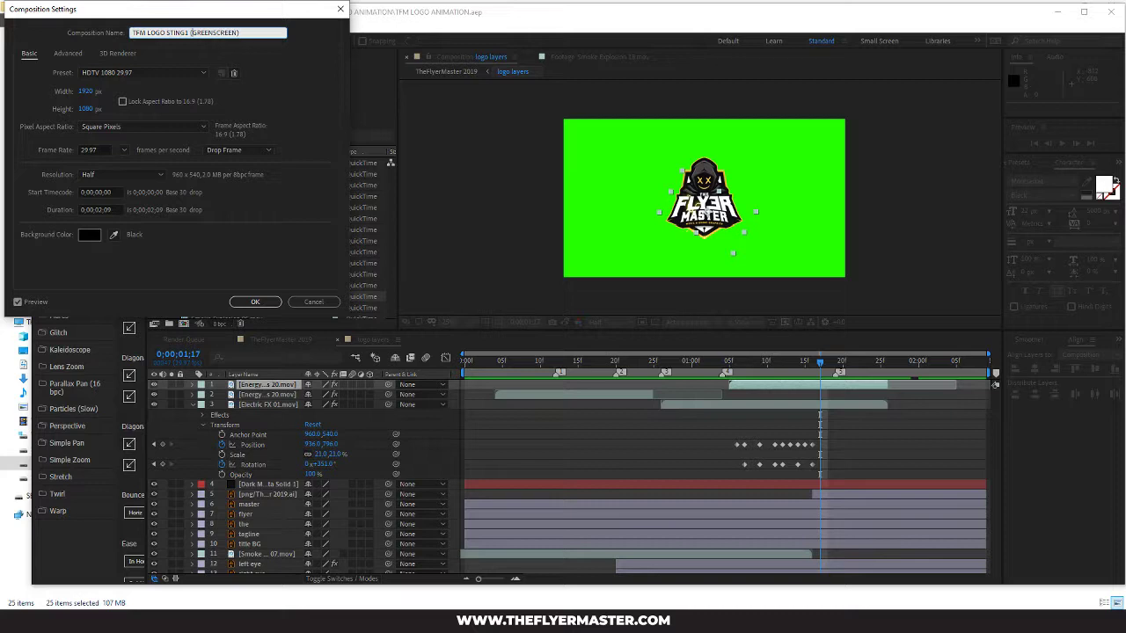
click(266, 304)
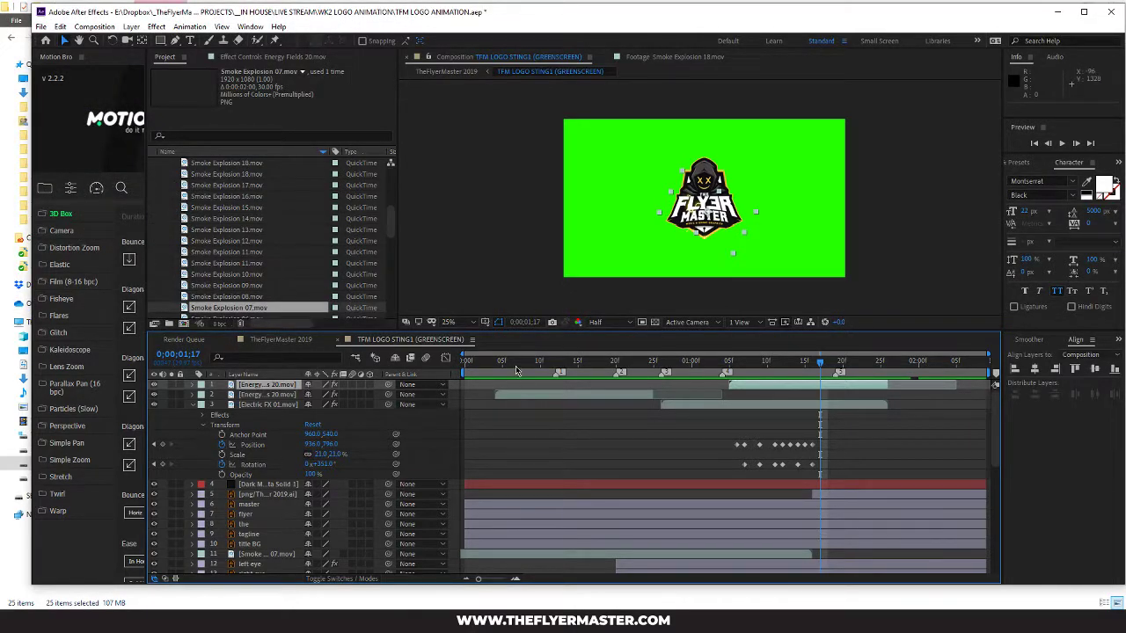
Step: Send the composition to the Adobe Media Encoder queue and render it as H.264 with the Match Source - High bitrate preset
key(Home)
key(Caps_Lock)
key(Caps_Lock)
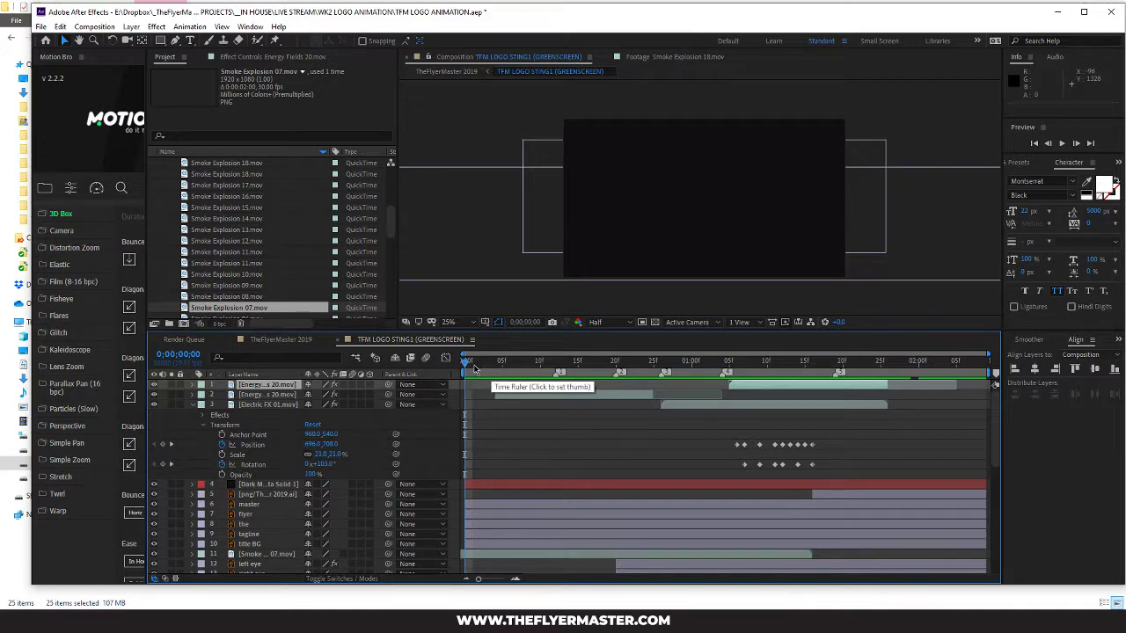
click(40, 27)
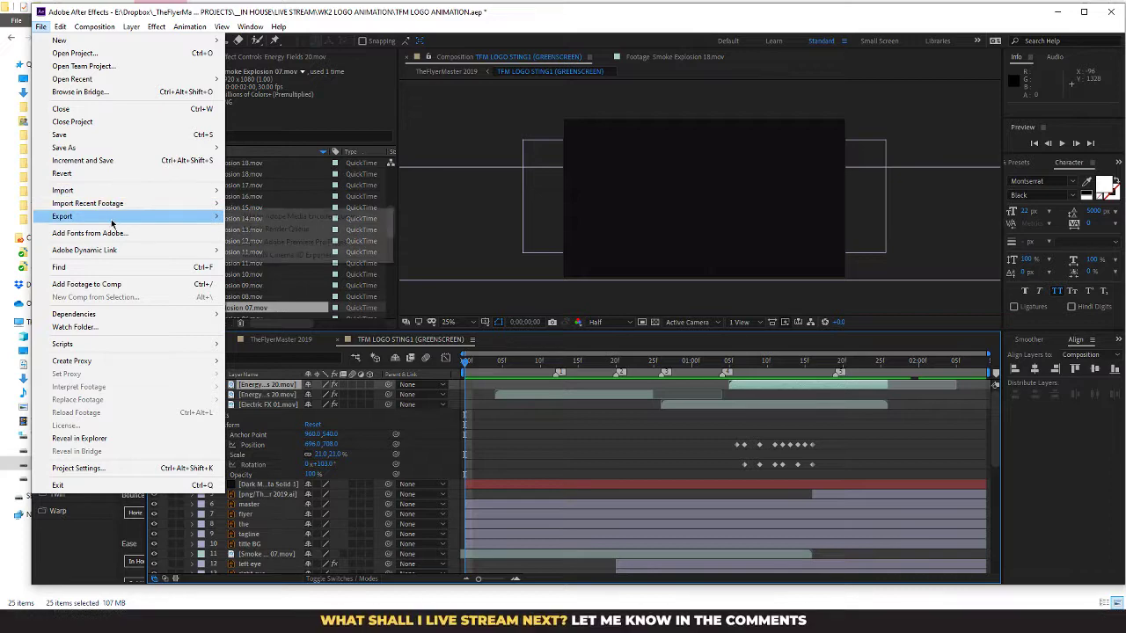
click(320, 218)
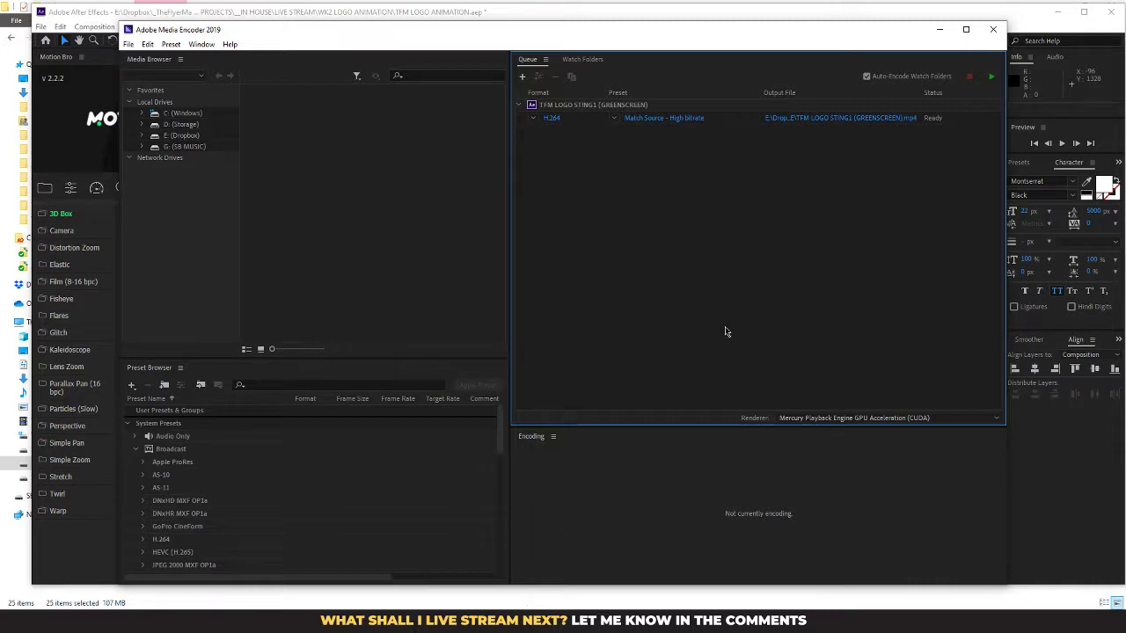
click(992, 77)
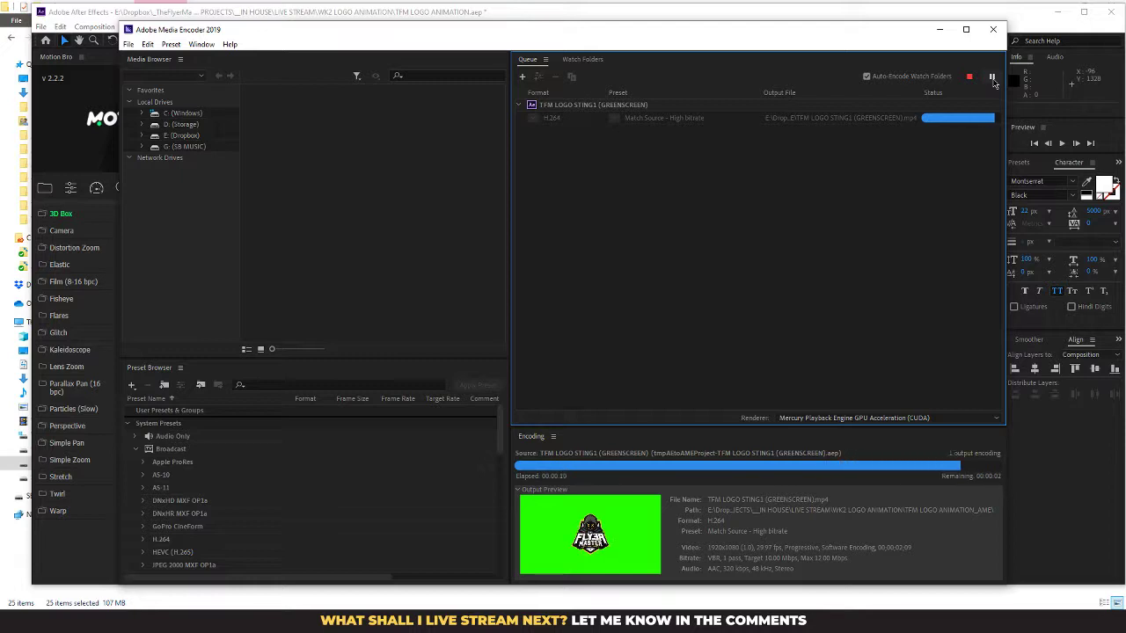
Step: Switch to File Explorer, find the rendered greenscreen MP4 in WK2 LOGO ANIMATION's TFM LOGO ANIMATION_AME folder, and play it
click(320, 593)
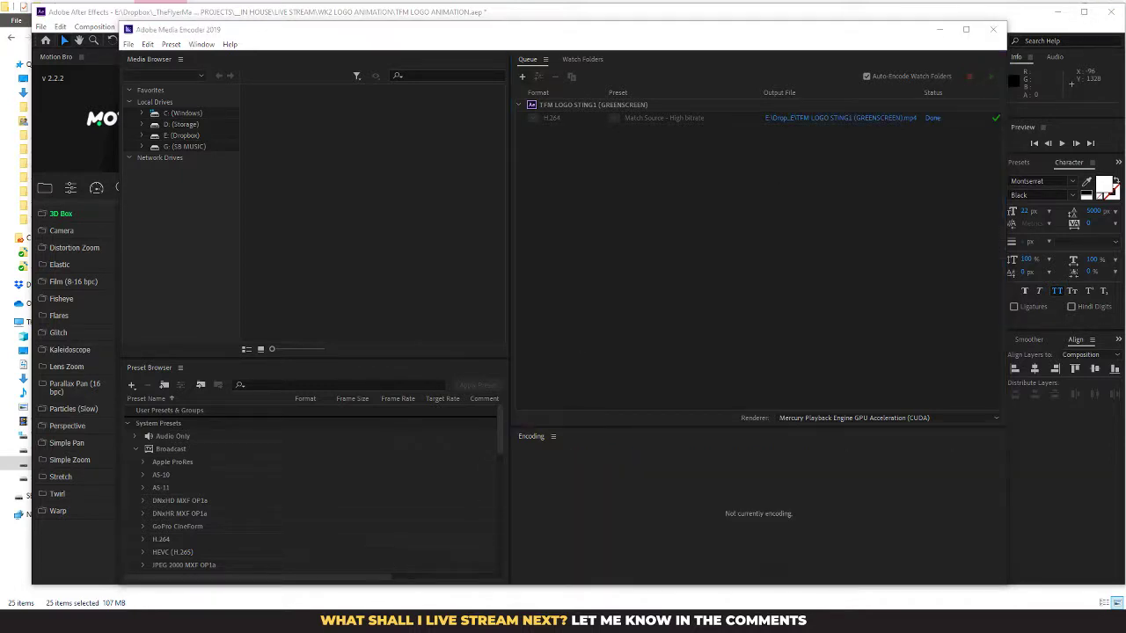
click(77, 137)
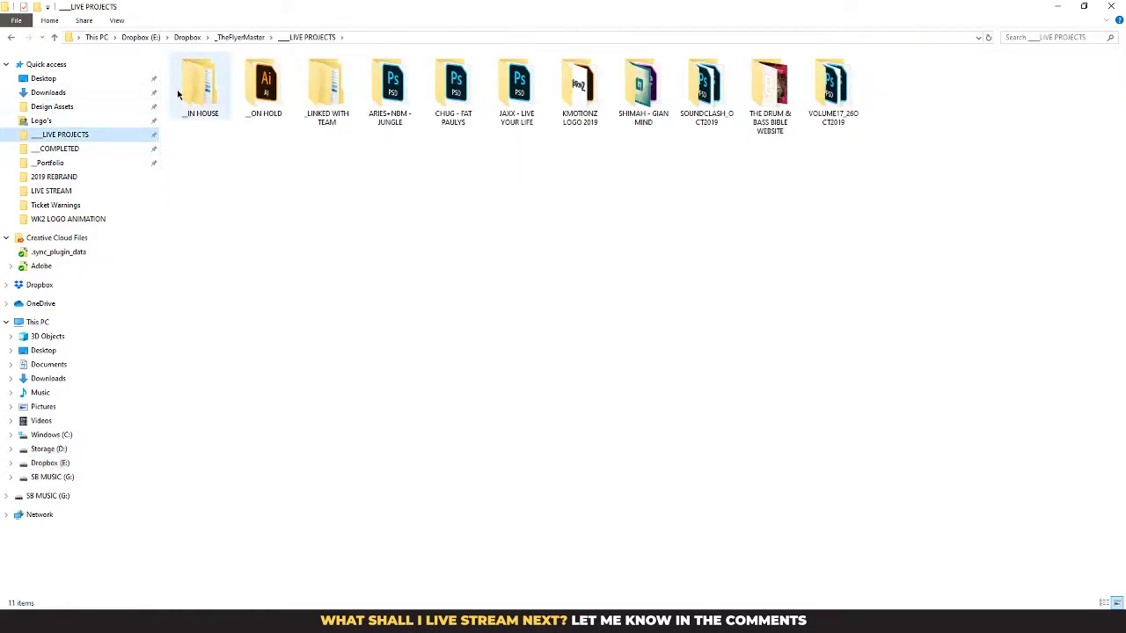
double_click(198, 86)
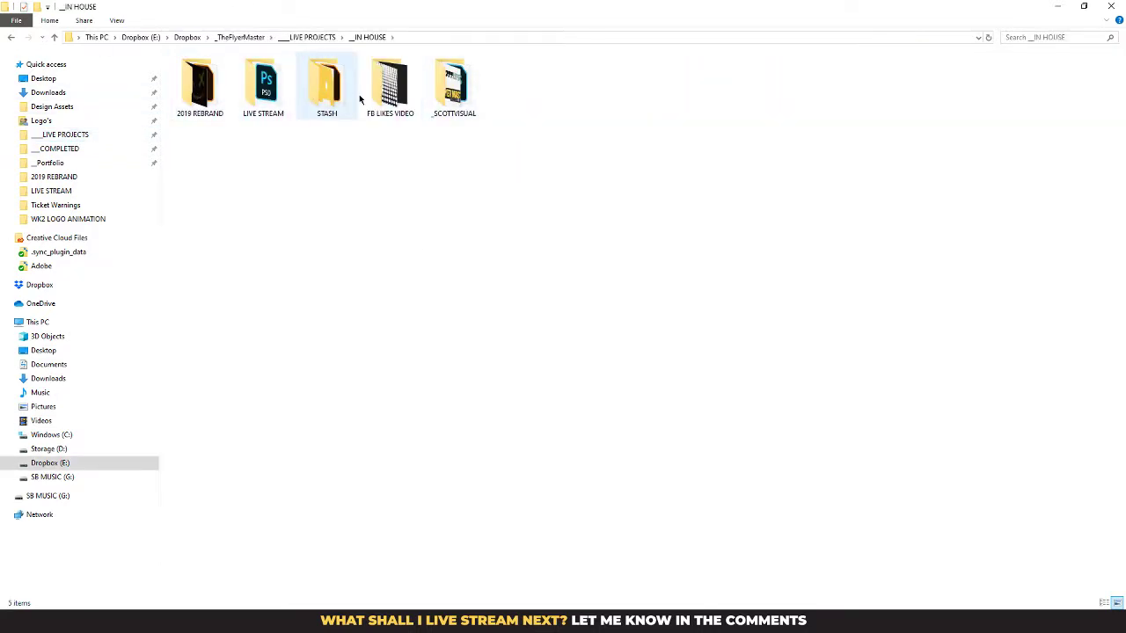
double_click(278, 86)
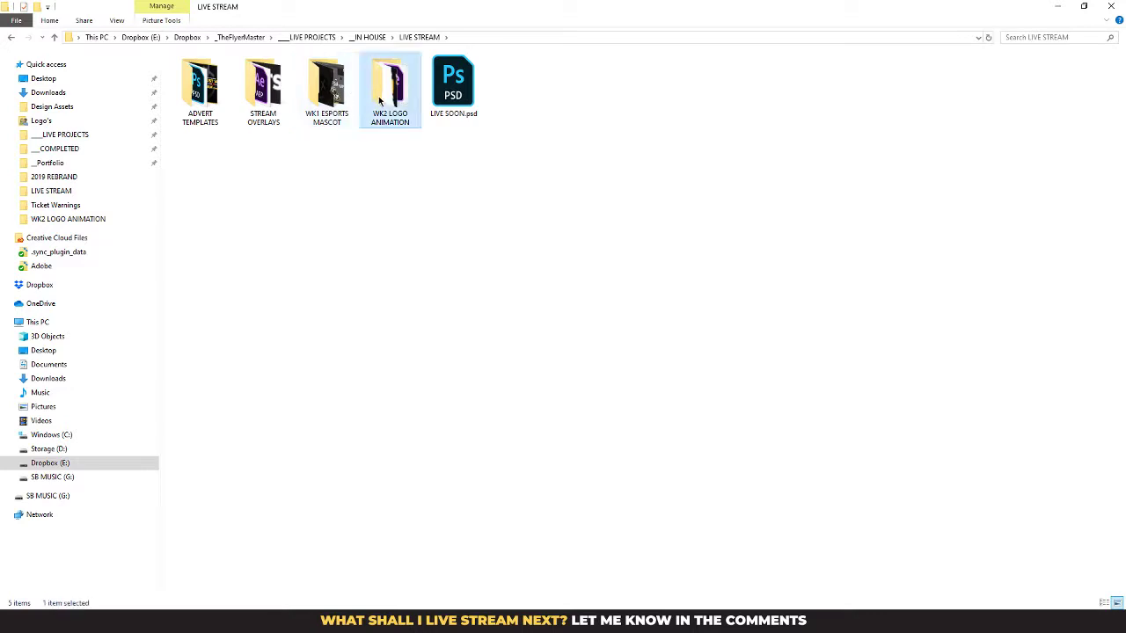
double_click(390, 88)
double_click(263, 92)
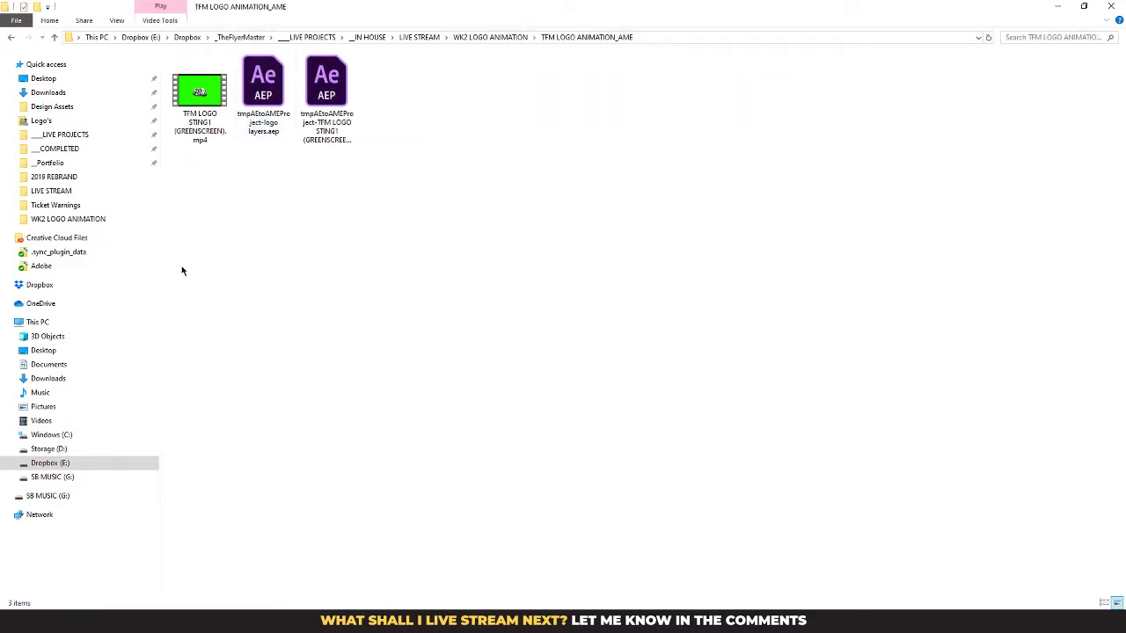
double_click(201, 97)
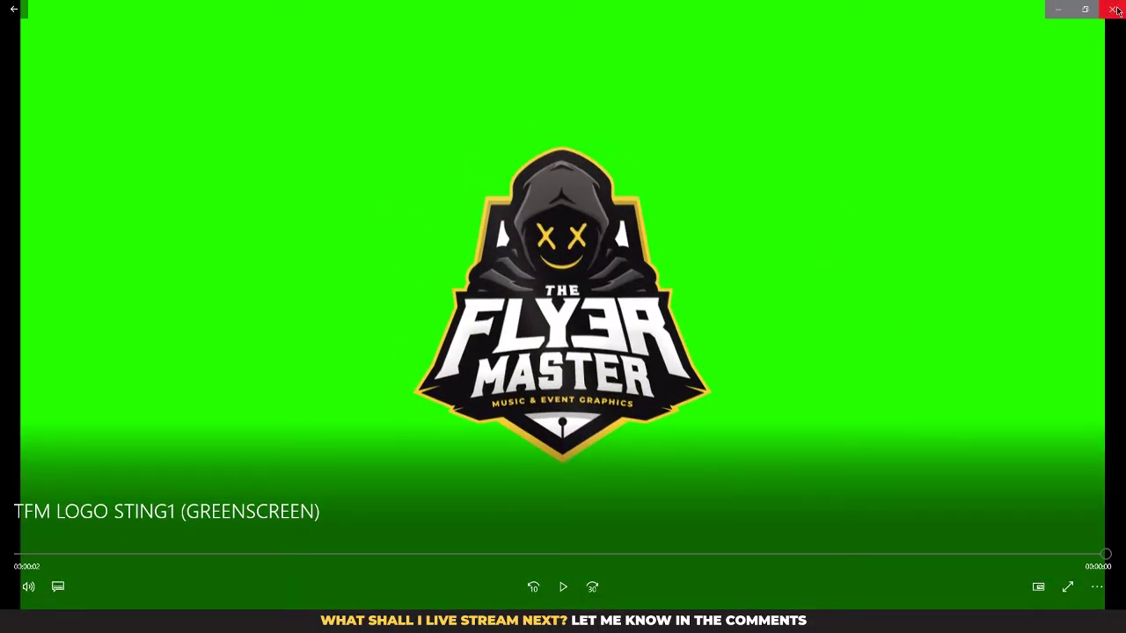
click(1116, 11)
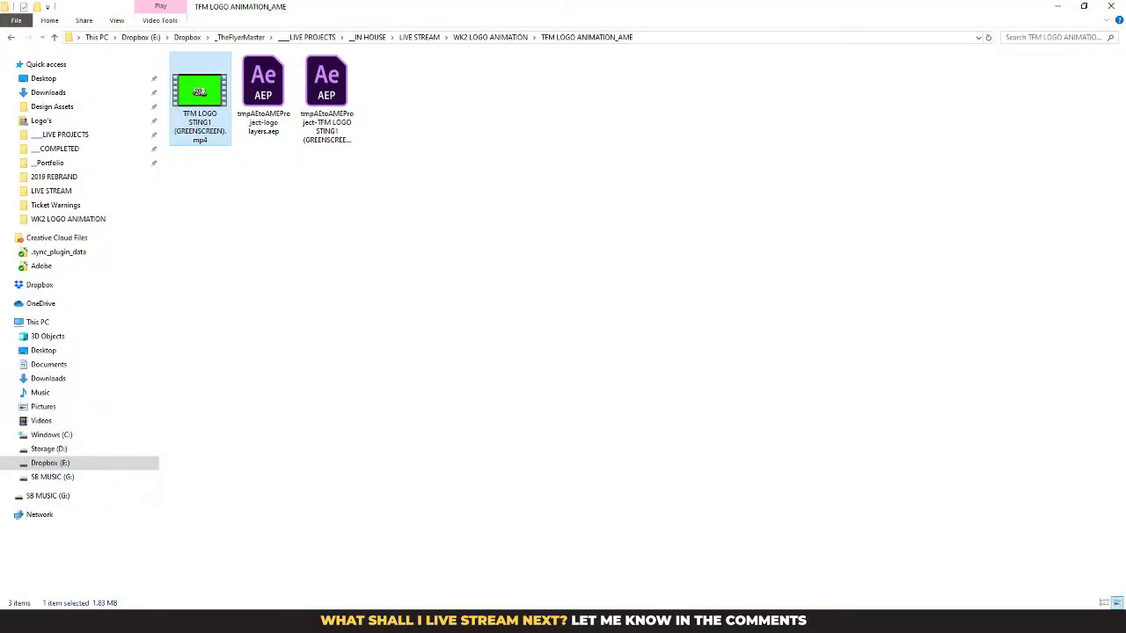
Step: Return to After Effects and set the greenscreen composition's duration to 0;00;03;00, showing its full length in the timeline
key(alt+Tab)
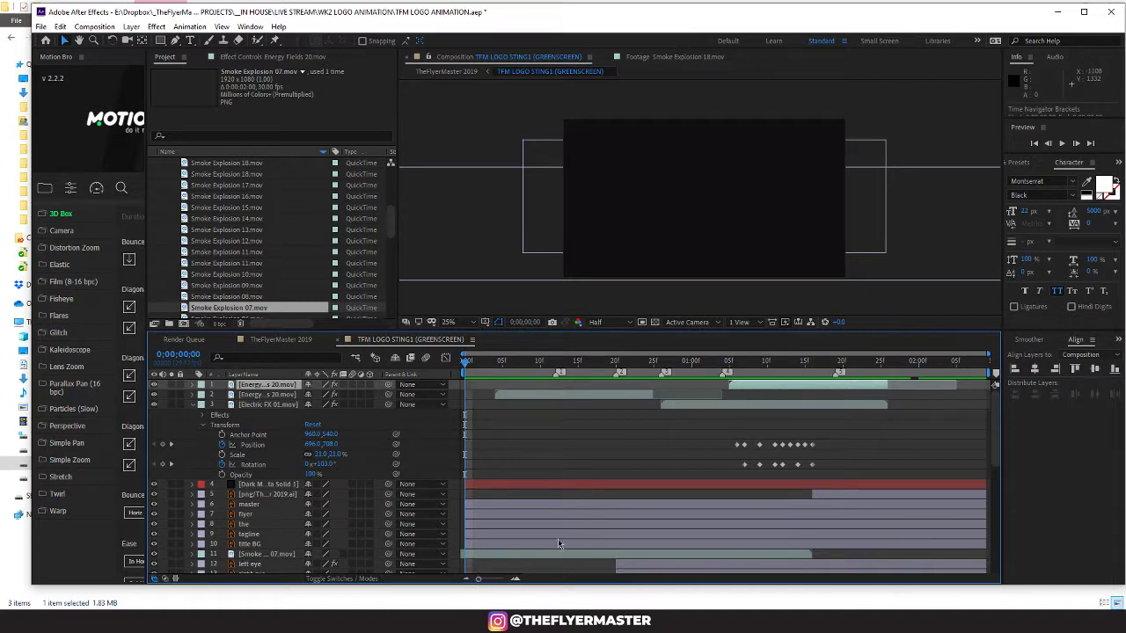
right_click(442, 349)
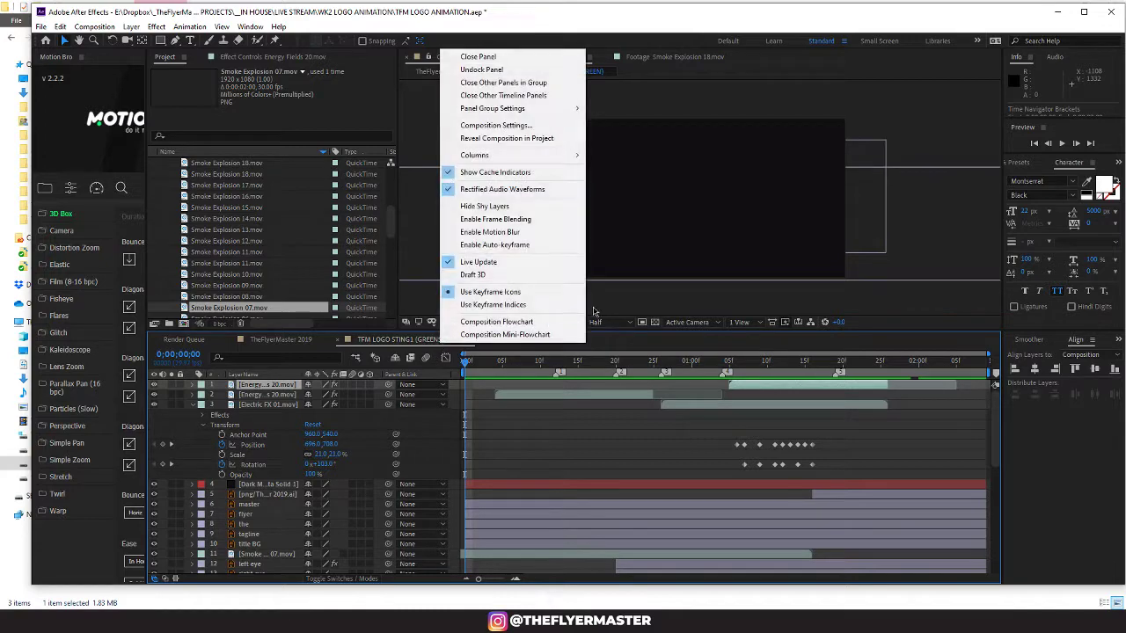
click(479, 126)
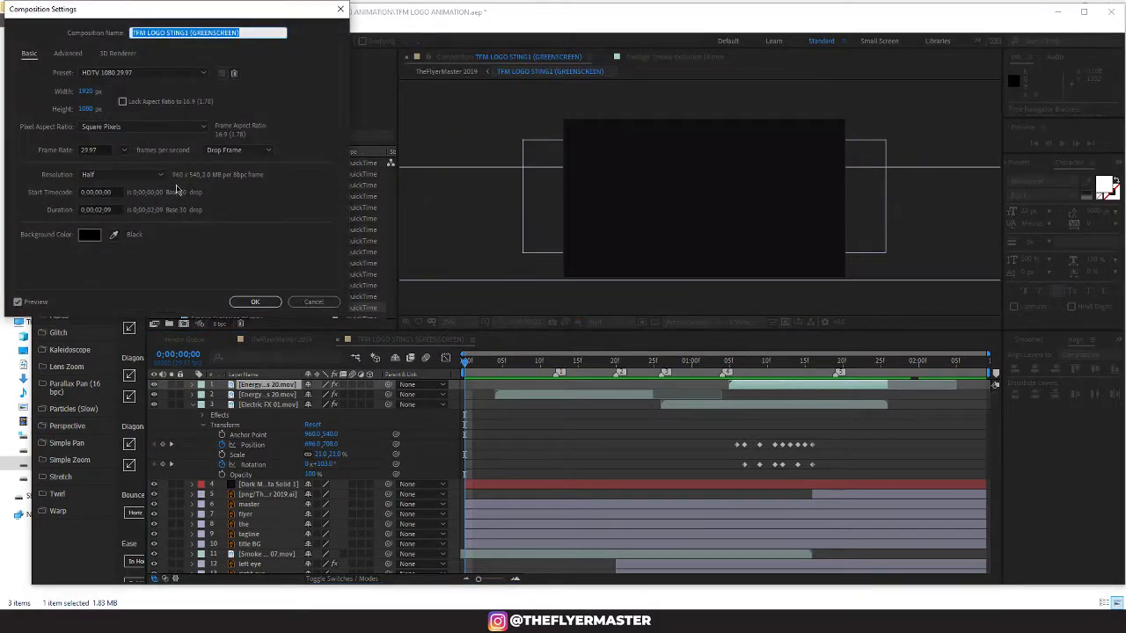
click(99, 209)
key(BackSpace)
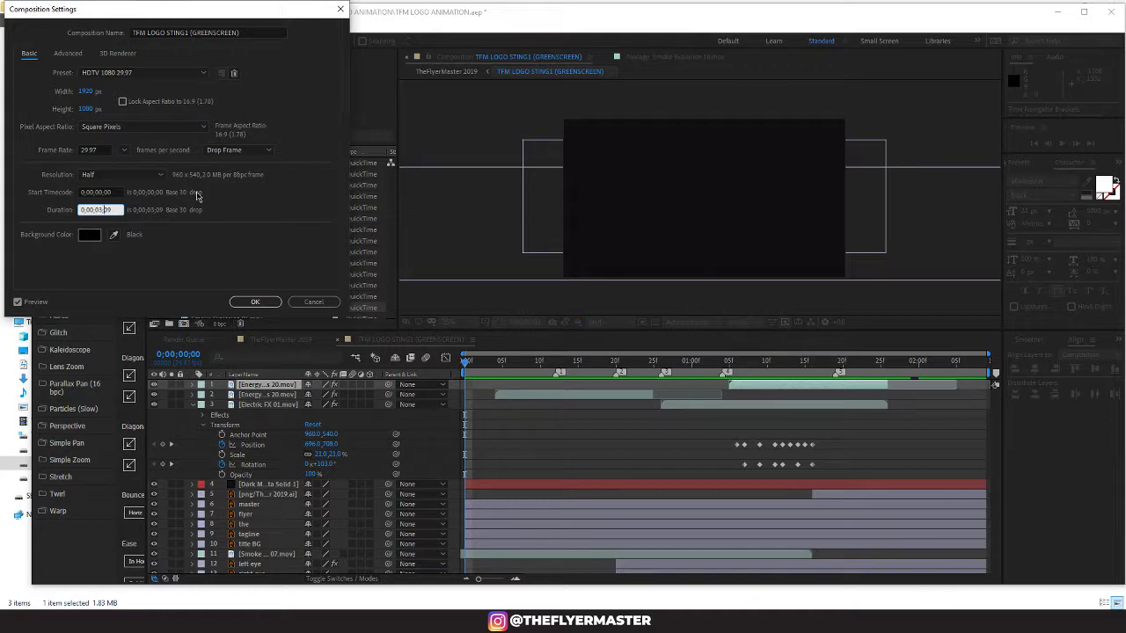
text(0)
key(Return)
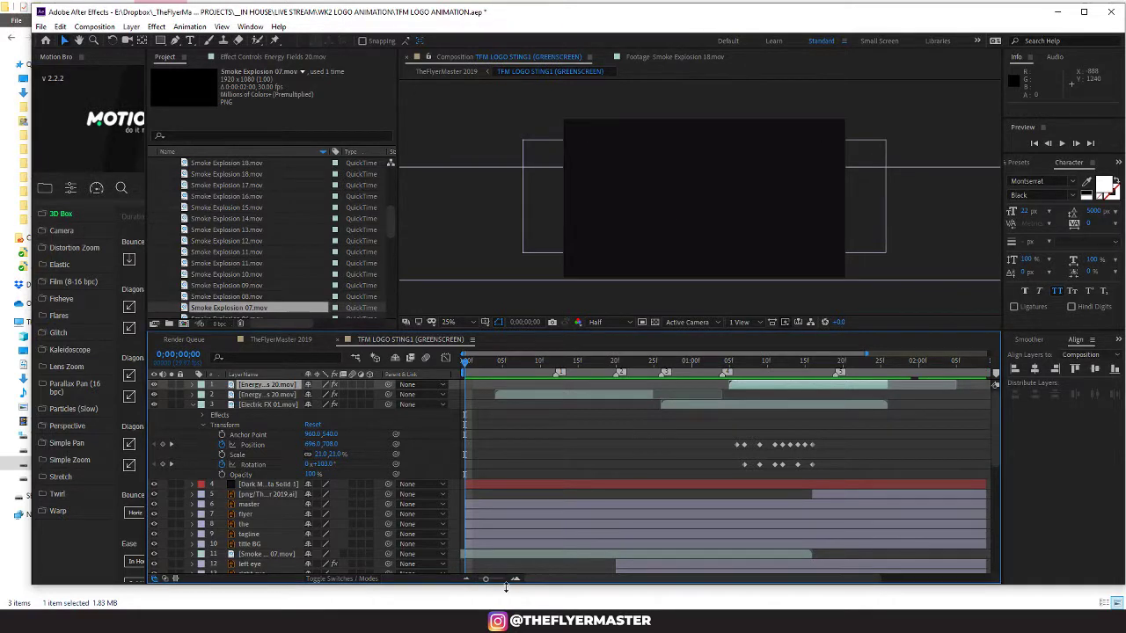
drag(484, 581, 459, 582)
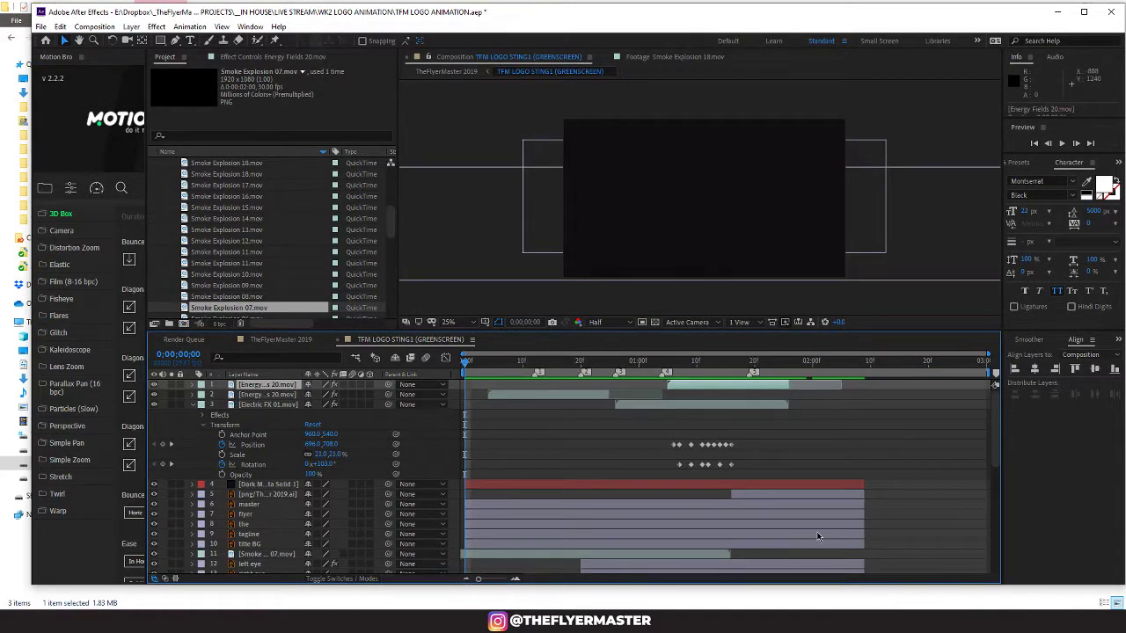
click(837, 497)
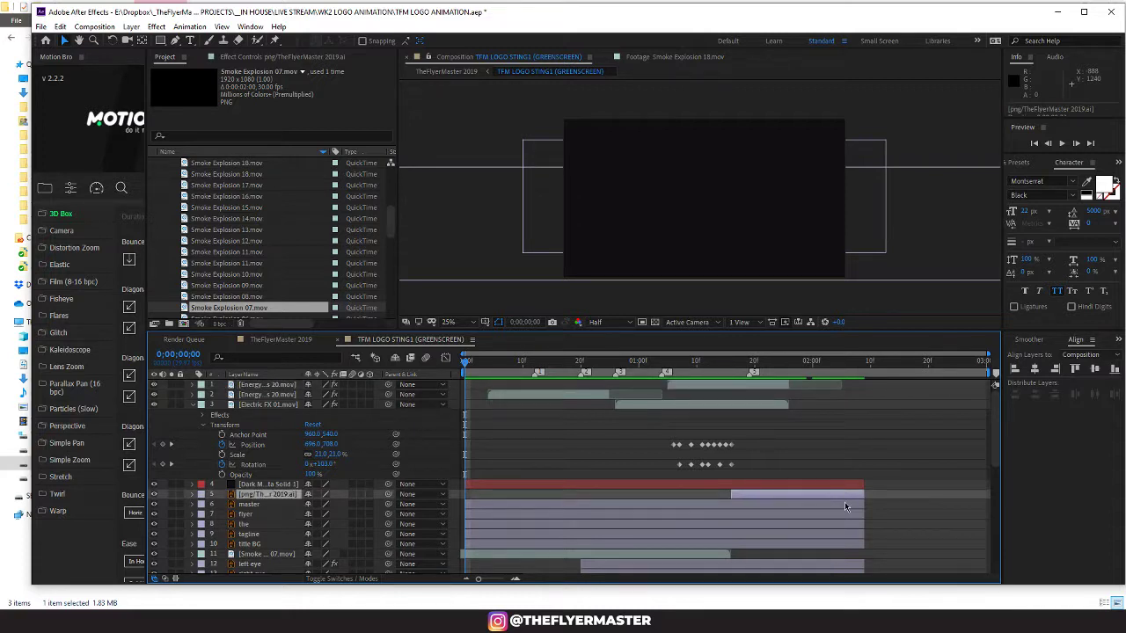
ctrl+click(846, 505)
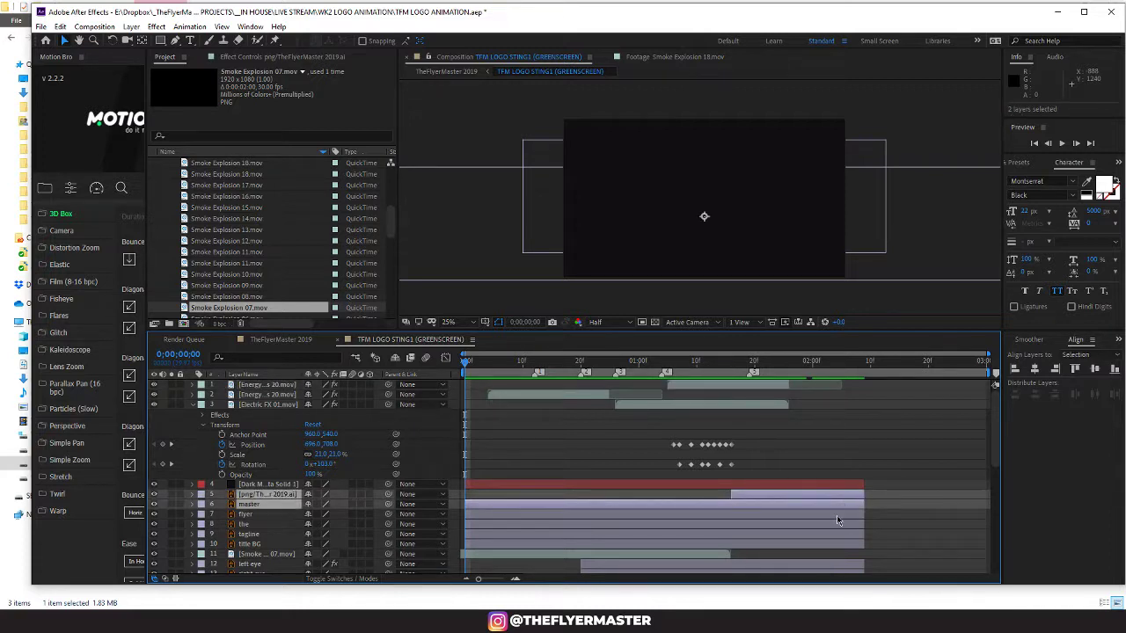
ctrl+click(838, 515)
ctrl+click(839, 524)
ctrl+click(837, 534)
ctrl+click(839, 544)
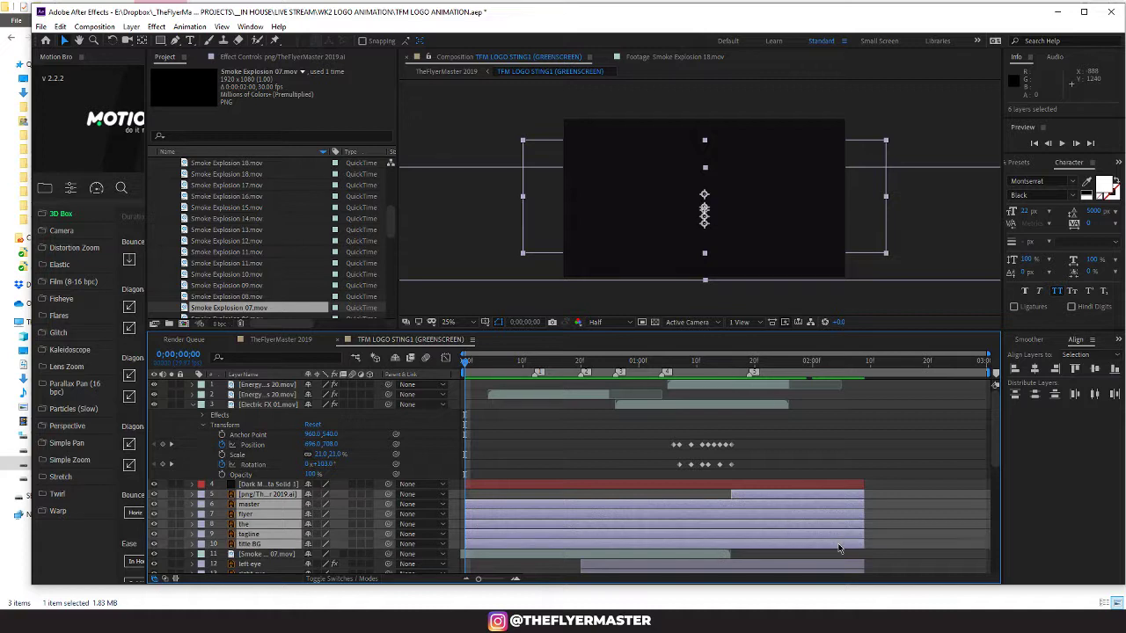
scroll(883, 528, down, 3)
ctrl+click(824, 482)
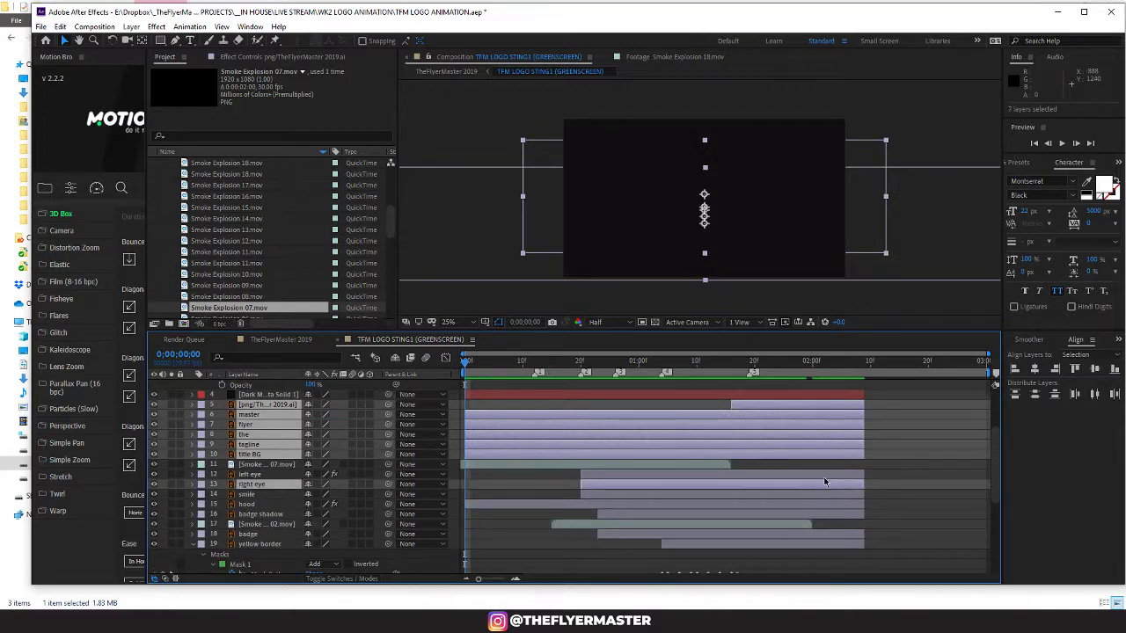
ctrl+click(825, 475)
ctrl+click(823, 494)
ctrl+click(825, 505)
ctrl+click(827, 514)
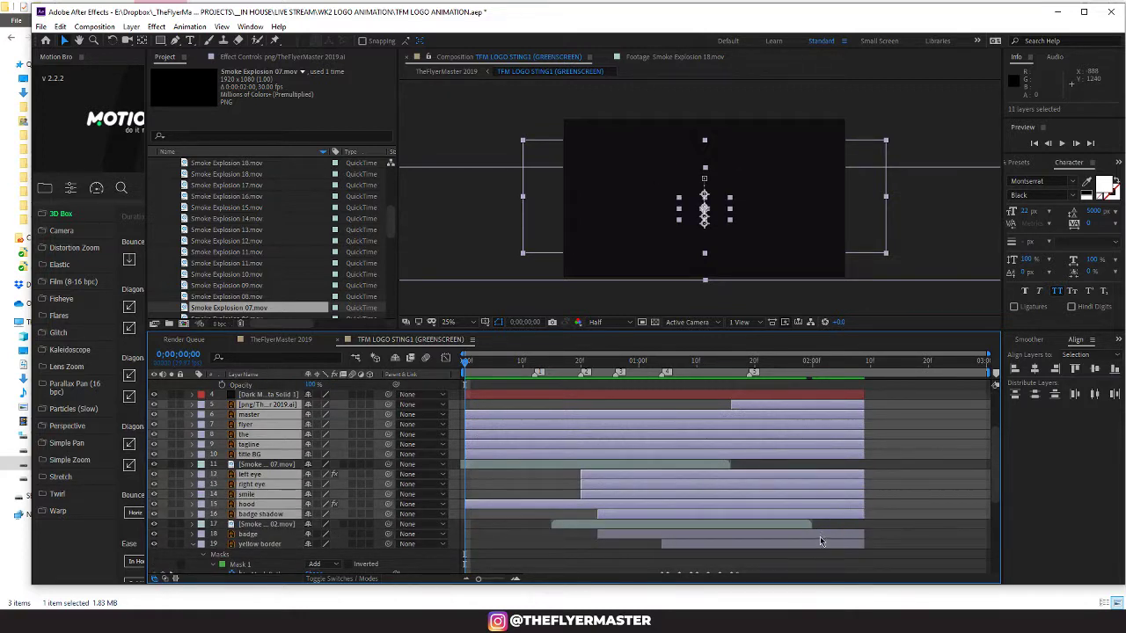
ctrl+click(820, 533)
ctrl+click(821, 545)
scroll(846, 526, up, 3)
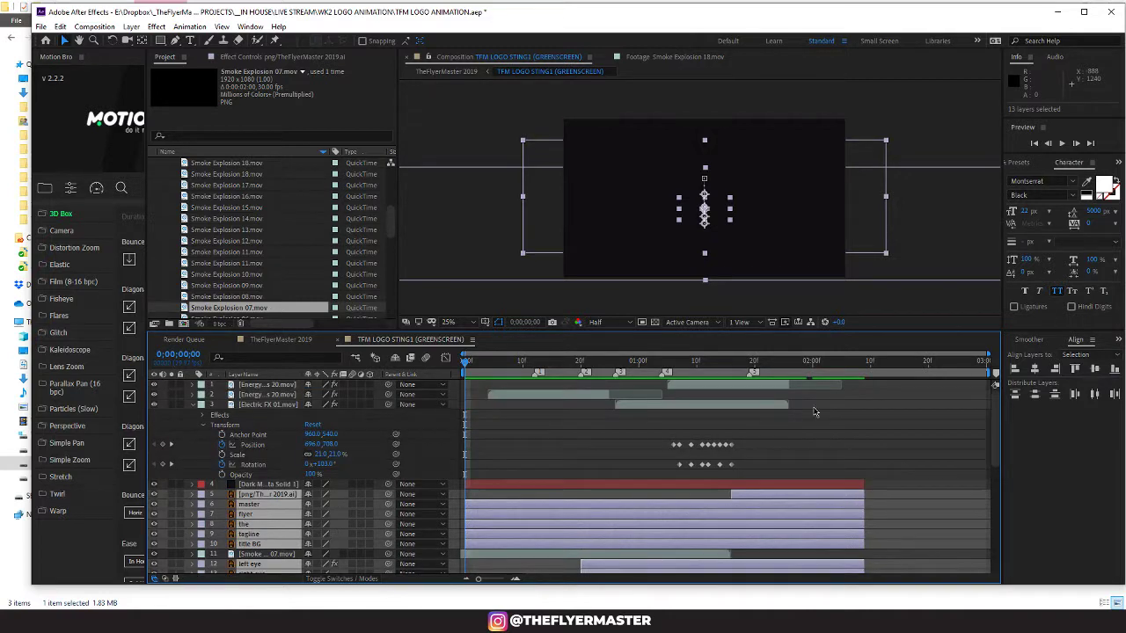
Step: Extend the end of the complete logo layer, png/TheFlyerMaster 2019.ai, to the end of the composition
click(778, 486)
click(789, 498)
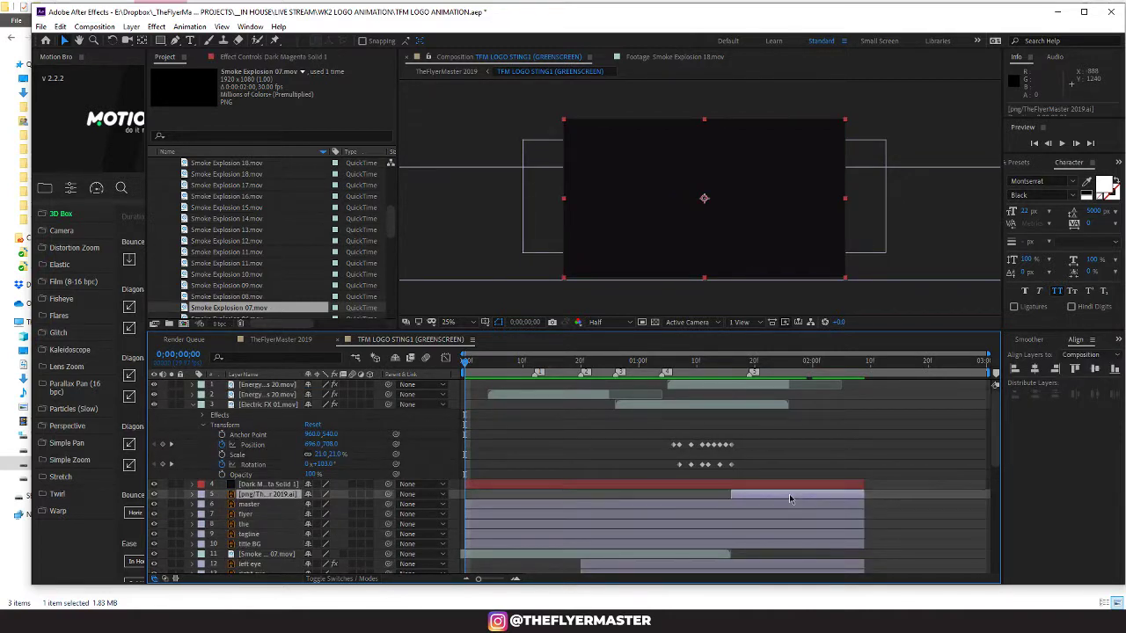
drag(862, 494, 987, 496)
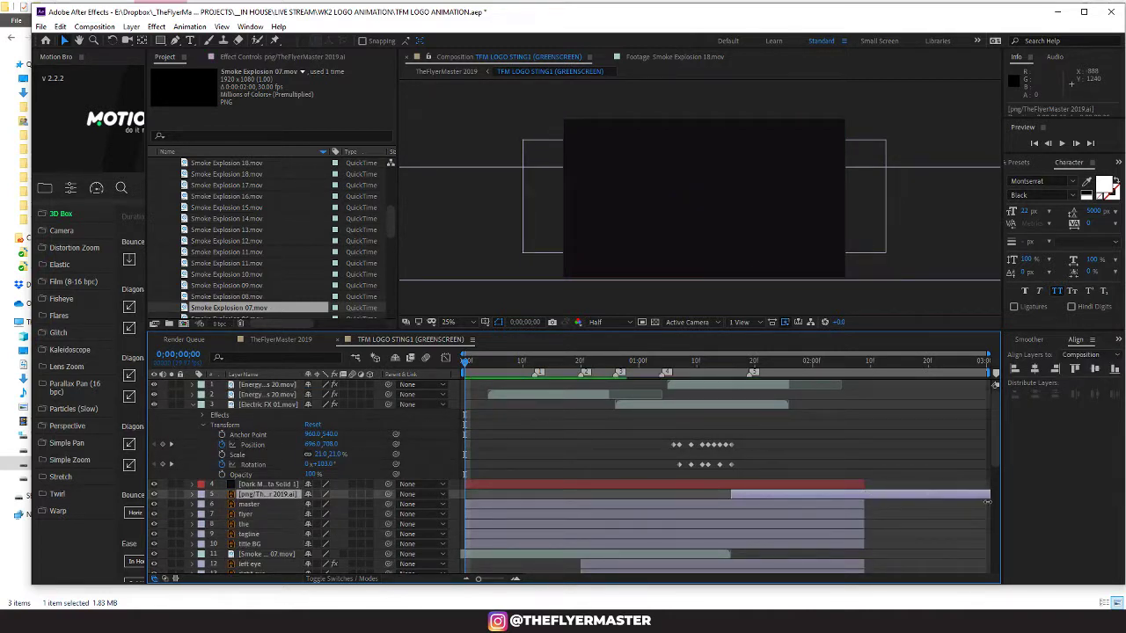
Step: Extend the end of the Green Solid 1 layer to the end of the greenscreen composition
drag(778, 369, 882, 380)
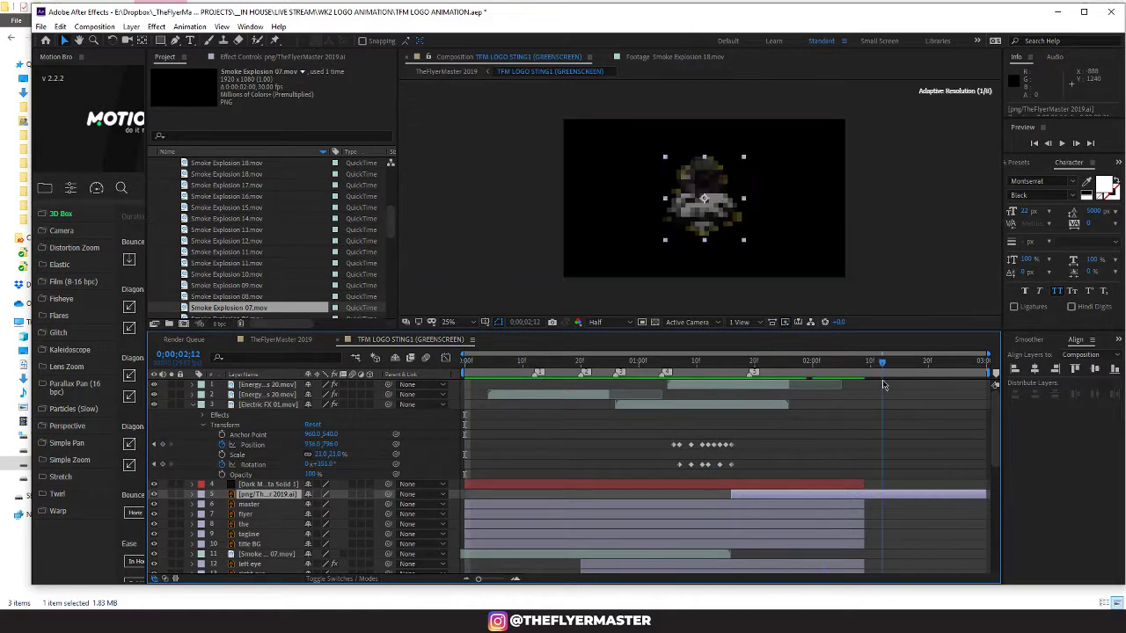
scroll(858, 498, down, 8)
scroll(787, 488, down, 2)
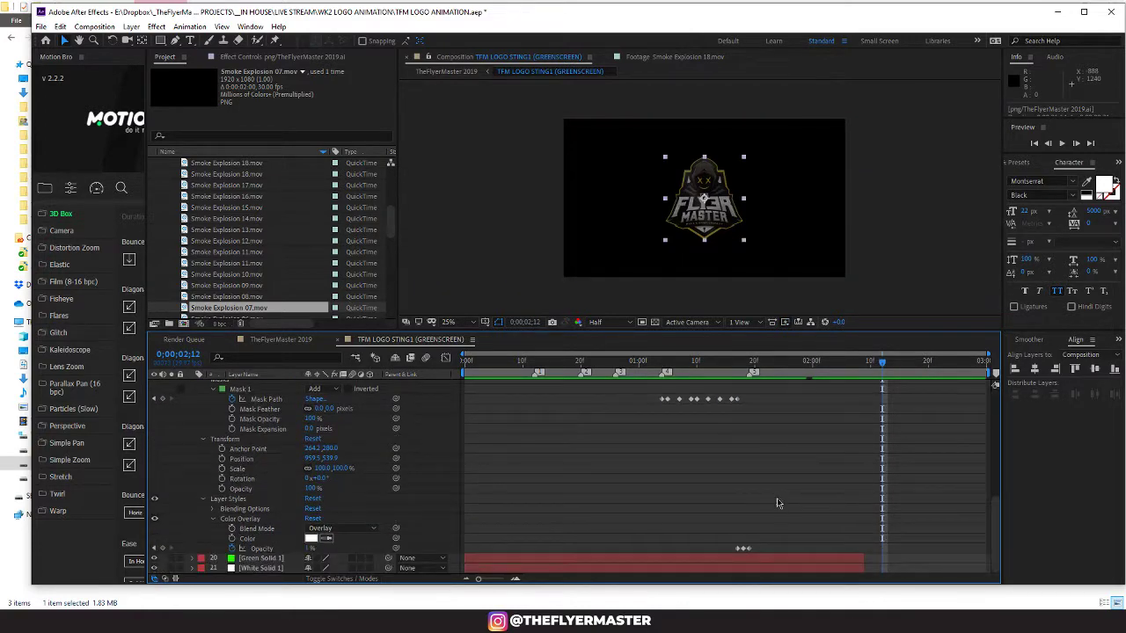
click(800, 560)
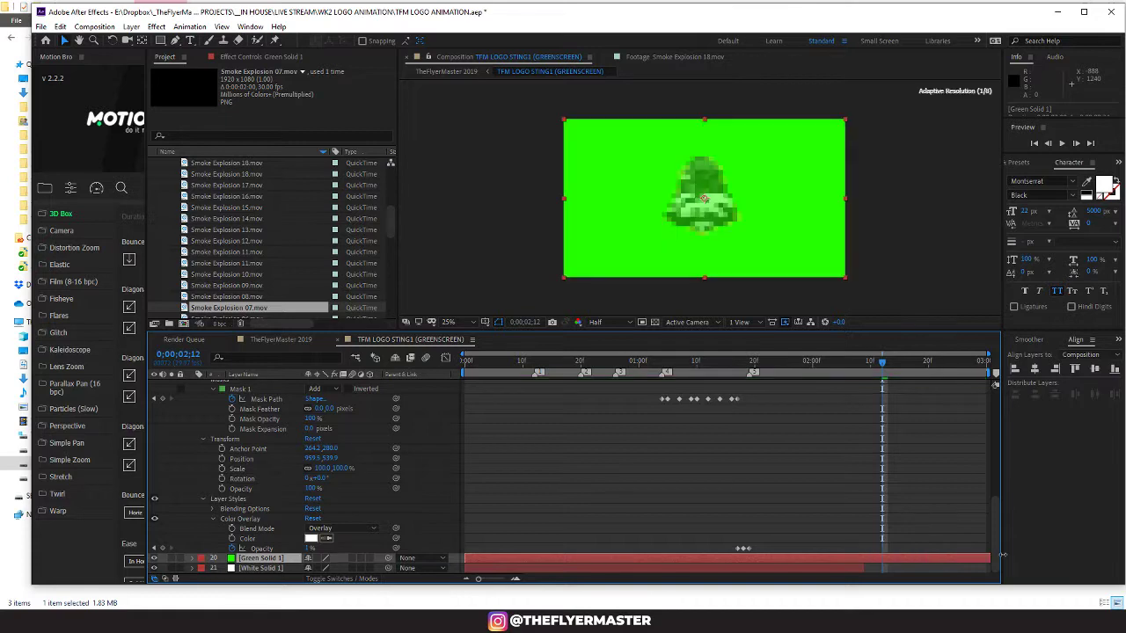
drag(863, 560, 990, 560)
scroll(866, 476, up, 5)
scroll(866, 476, up, 4)
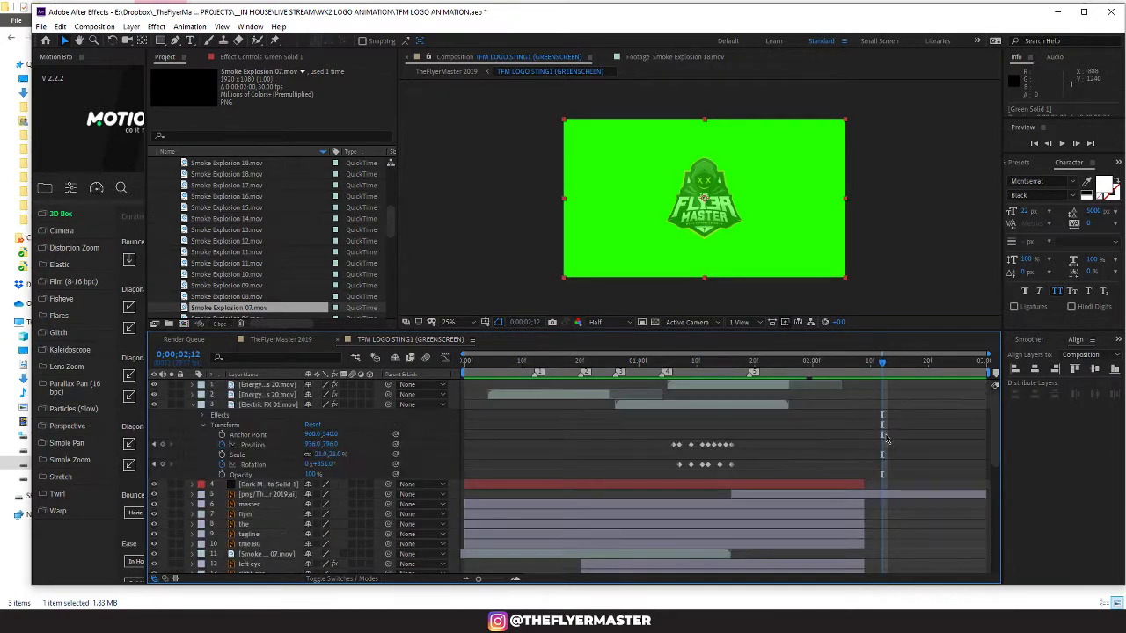
Step: Reveal the complete logo layer's opacity keyframes and add a 100% opacity keyframe at 0;00;02;29
click(242, 496)
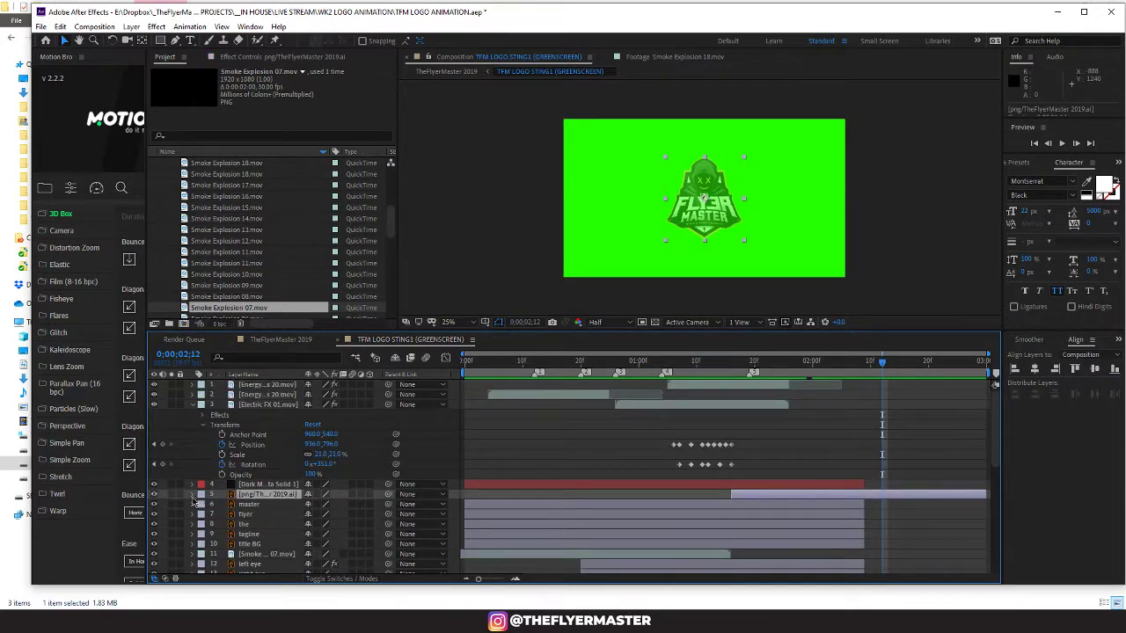
click(193, 495)
click(747, 557)
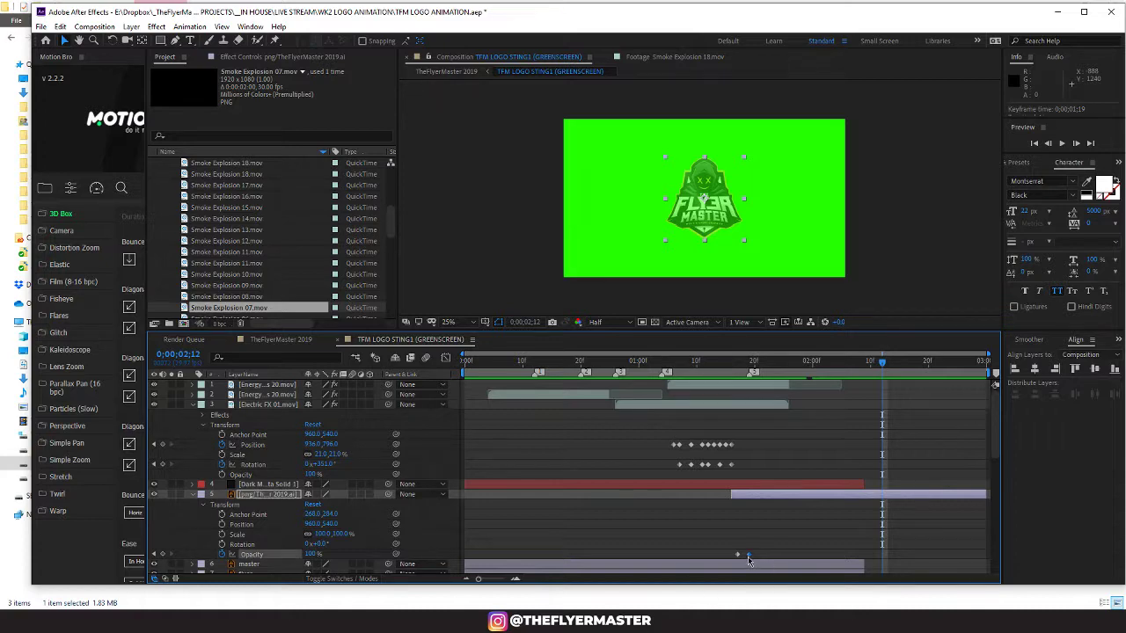
drag(883, 364, 749, 364)
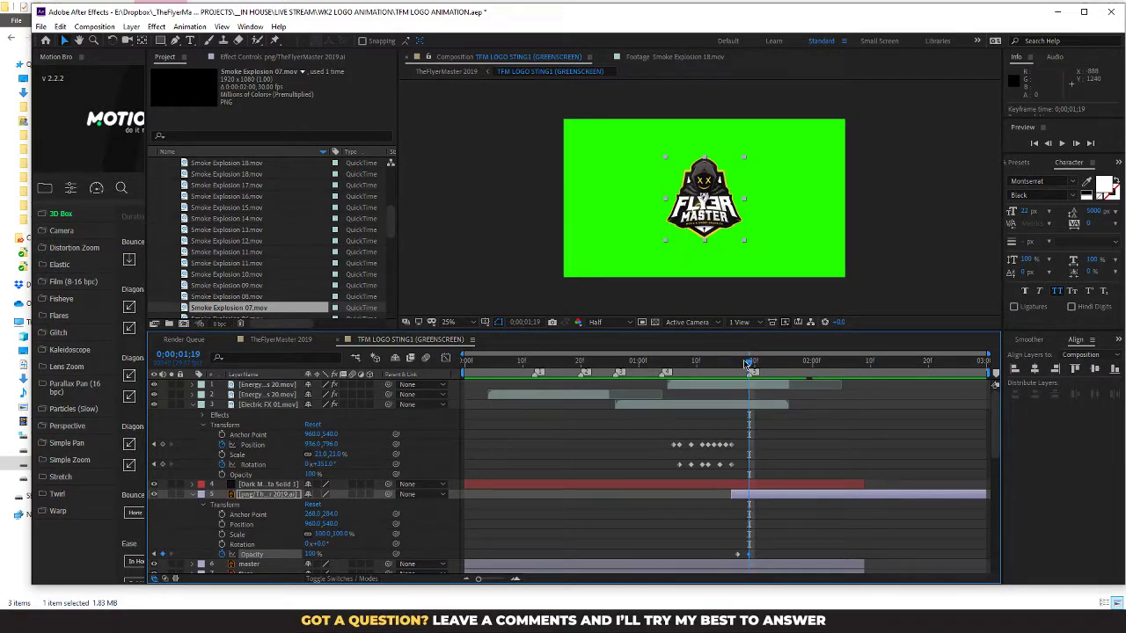
drag(744, 360, 1013, 393)
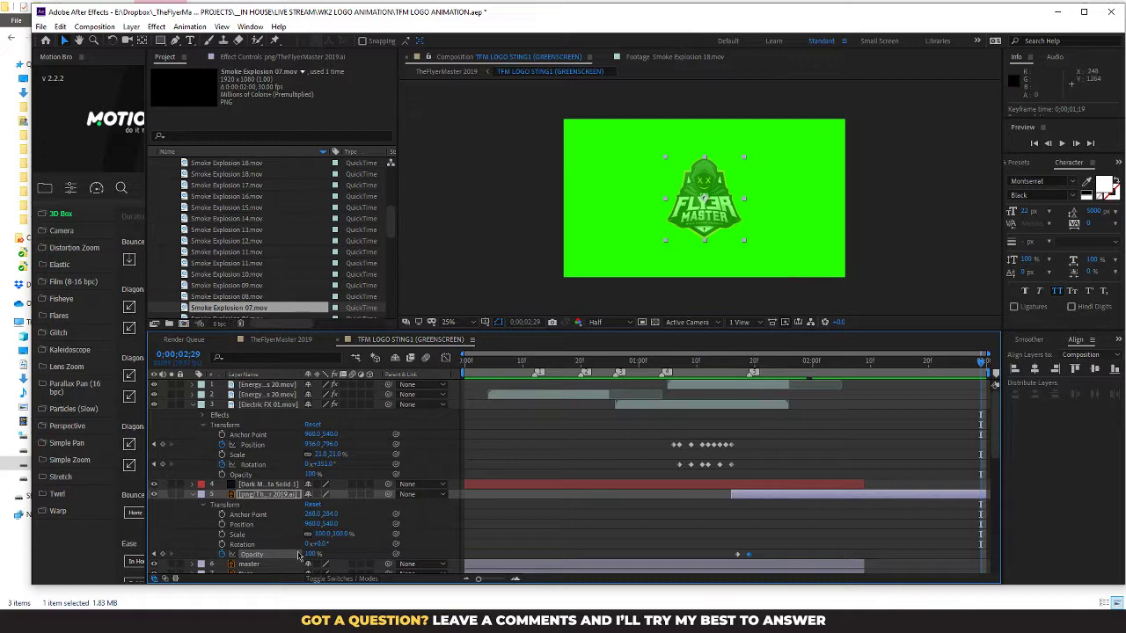
drag(313, 555, 406, 547)
scroll(675, 510, down, 12)
scroll(675, 510, up, 10)
scroll(674, 506, up, 3)
click(131, 26)
mouse_move(282, 180)
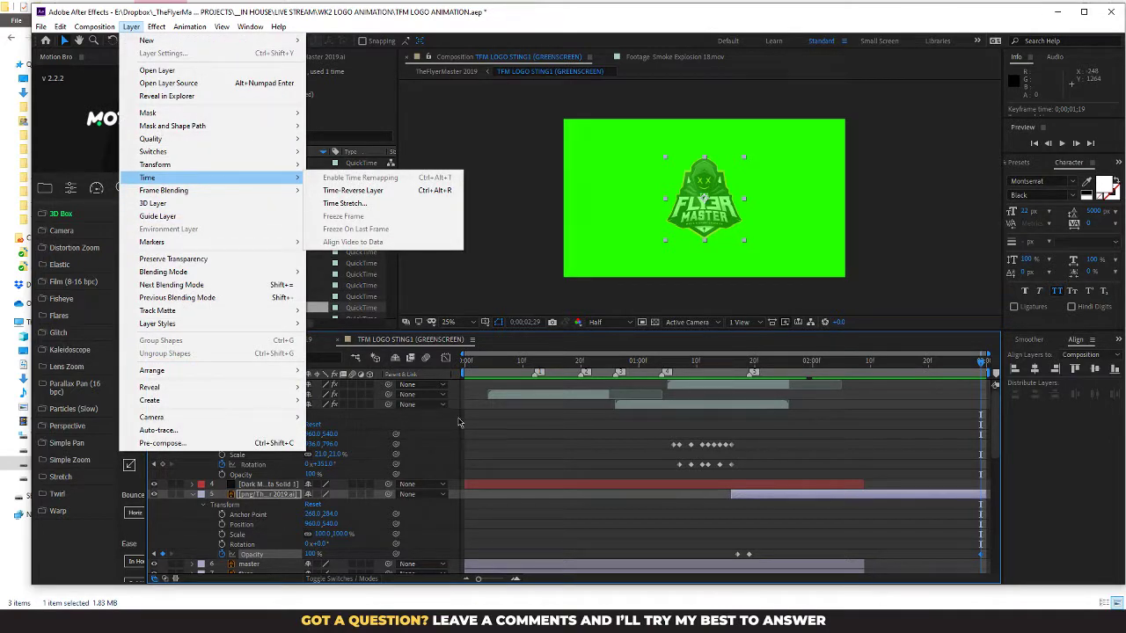
Step: Launch Adobe Illustrator 2019 and open the recent file TheFlyerMaster 2019.ai
key(super)
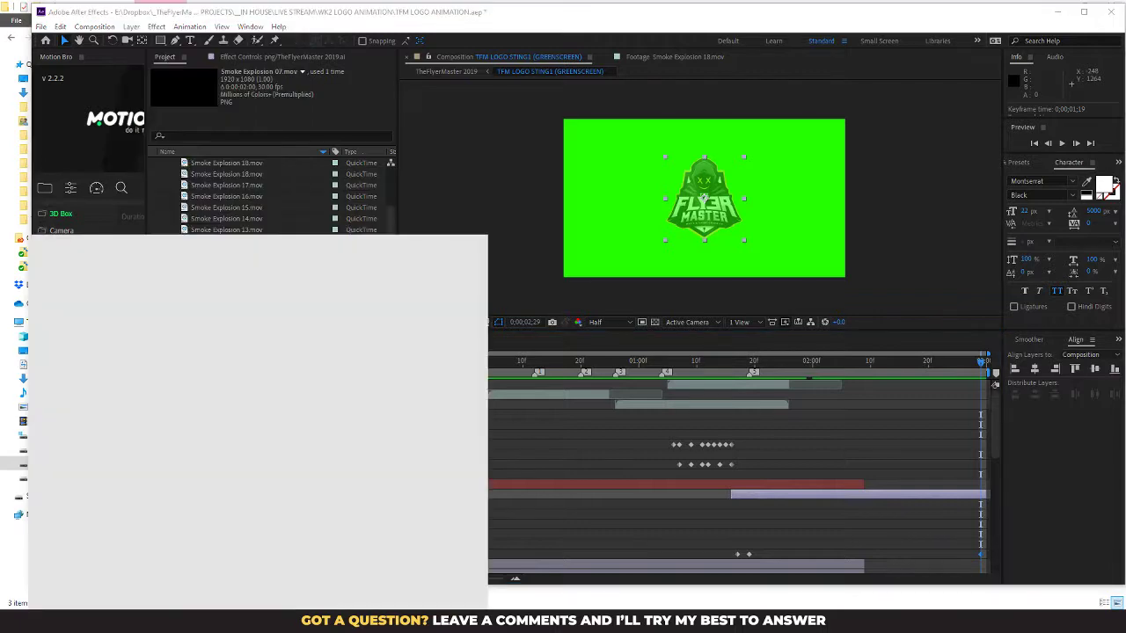
text(illu)
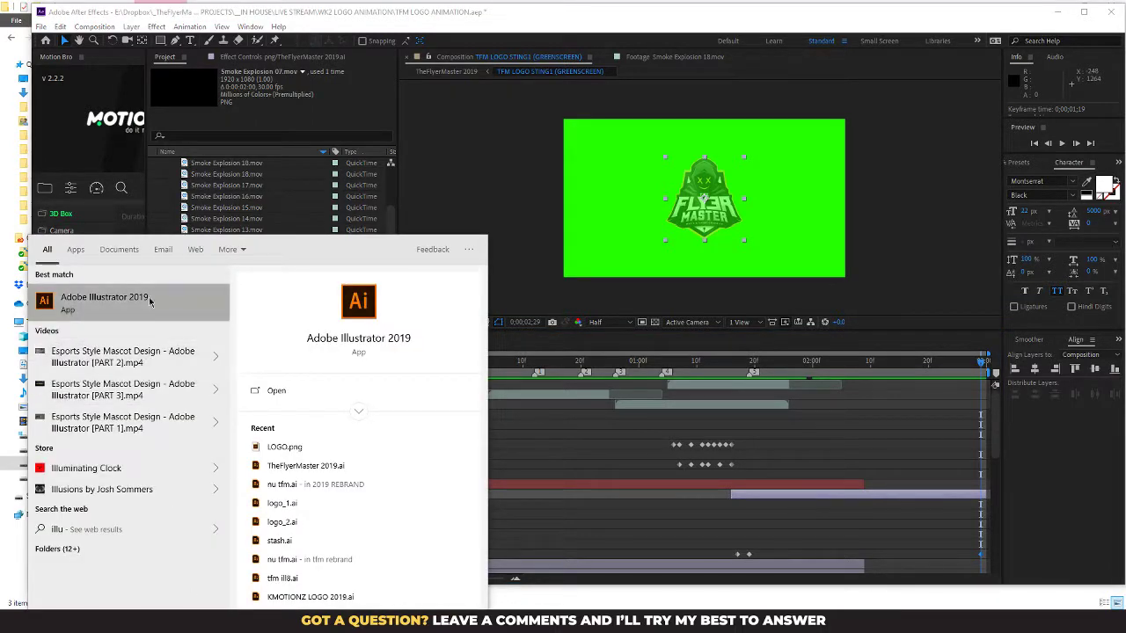
click(154, 303)
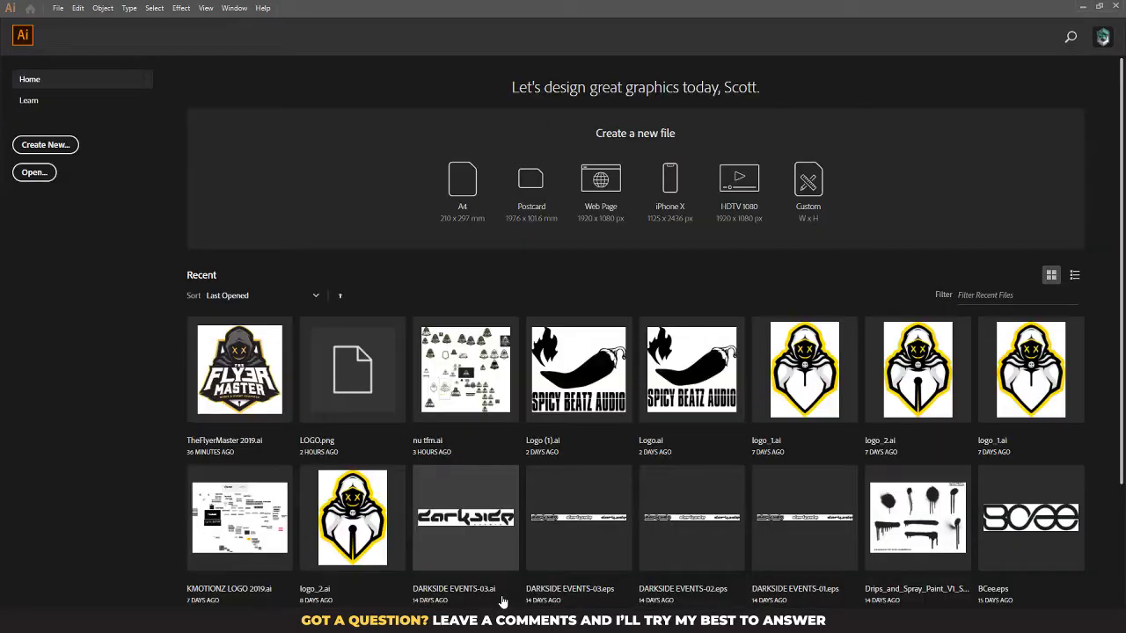
click(256, 354)
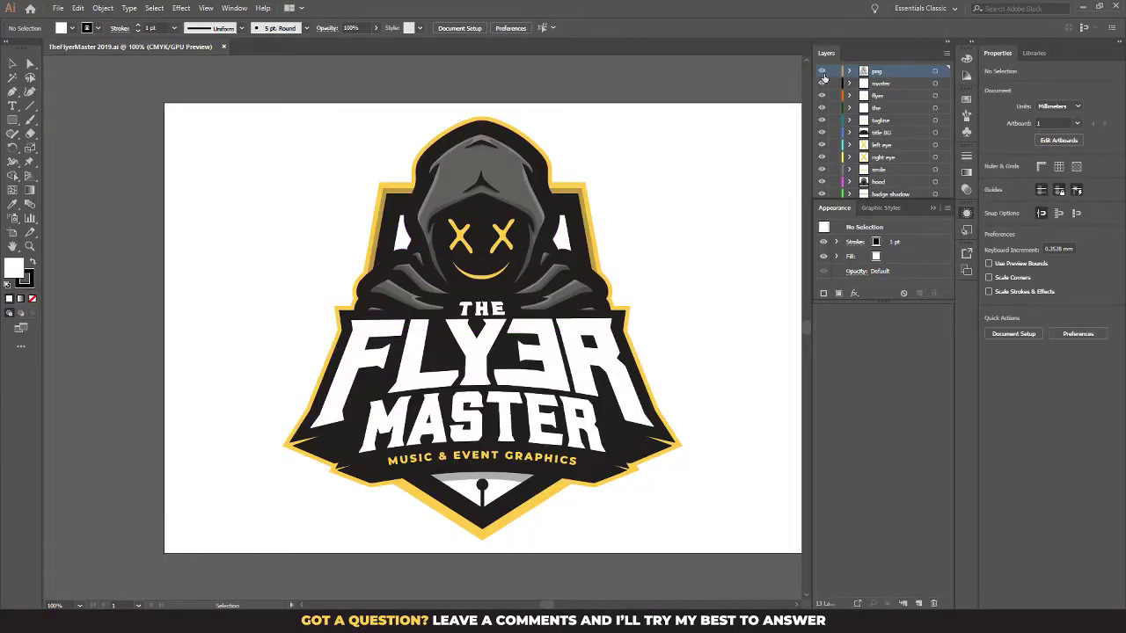
Step: Set the opacity of the linked LOGO.png image in the png layer to 100%
click(854, 272)
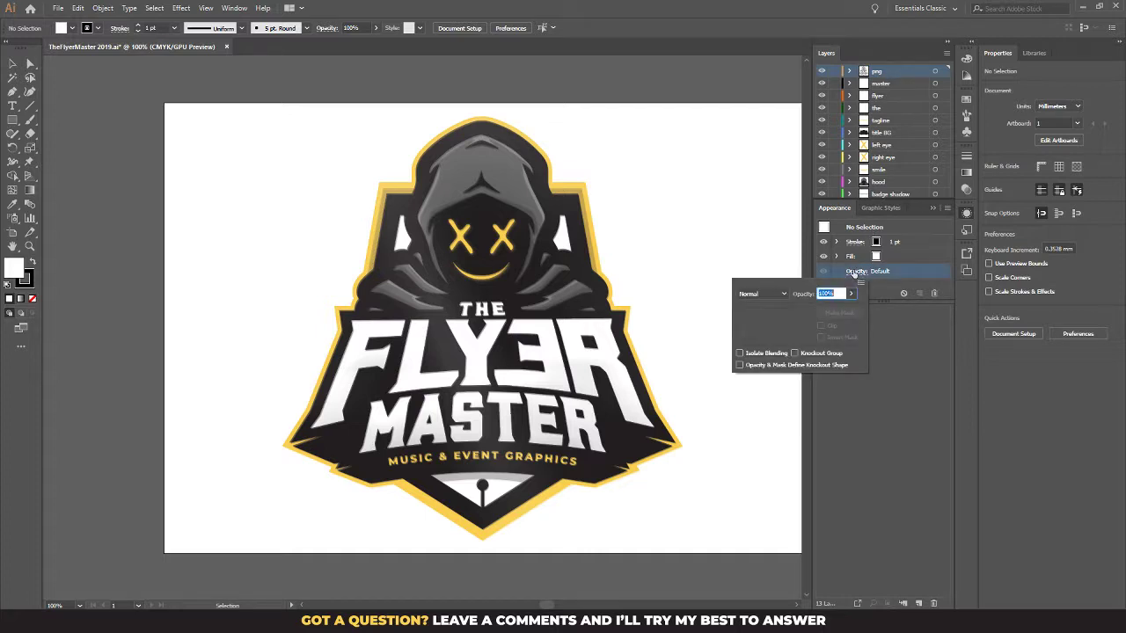
click(848, 71)
click(898, 84)
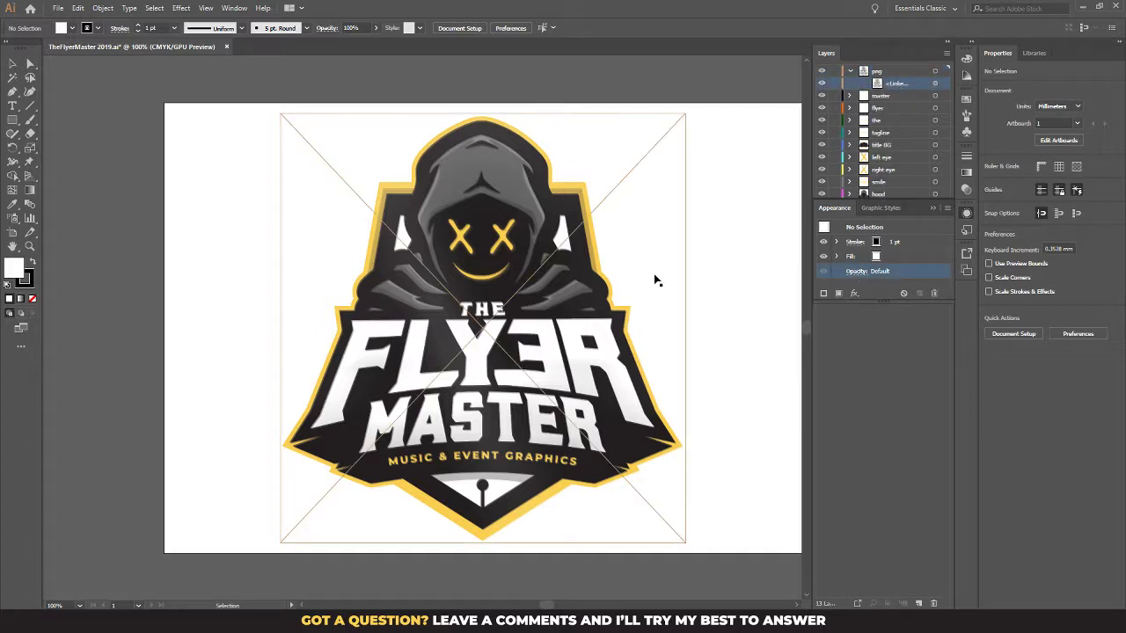
click(654, 280)
click(863, 258)
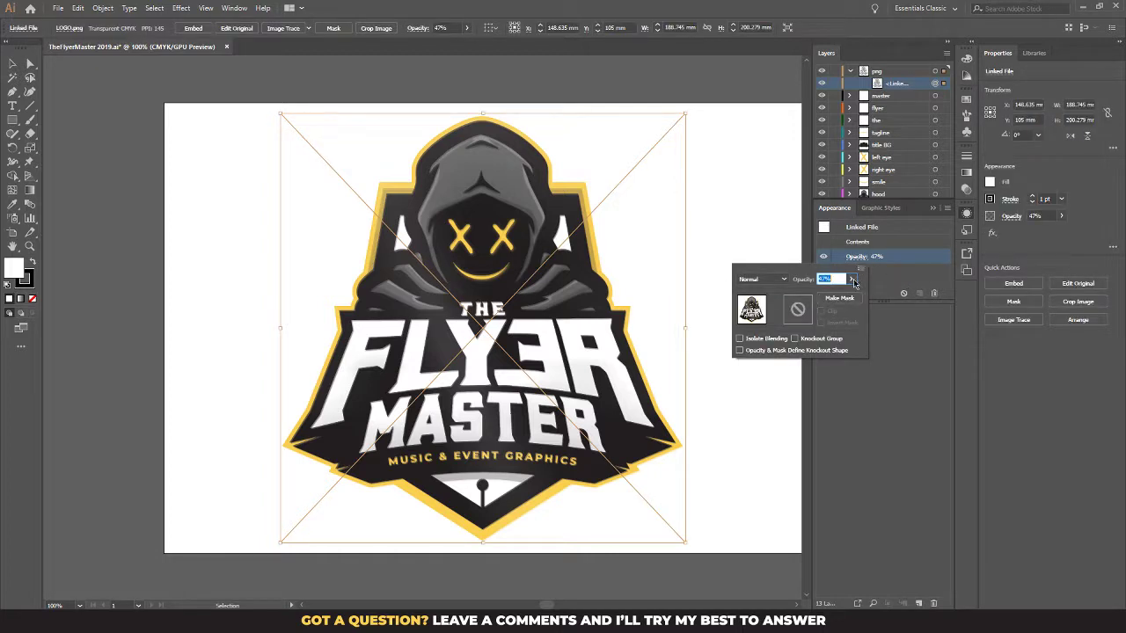
click(852, 278)
drag(826, 294, 1004, 296)
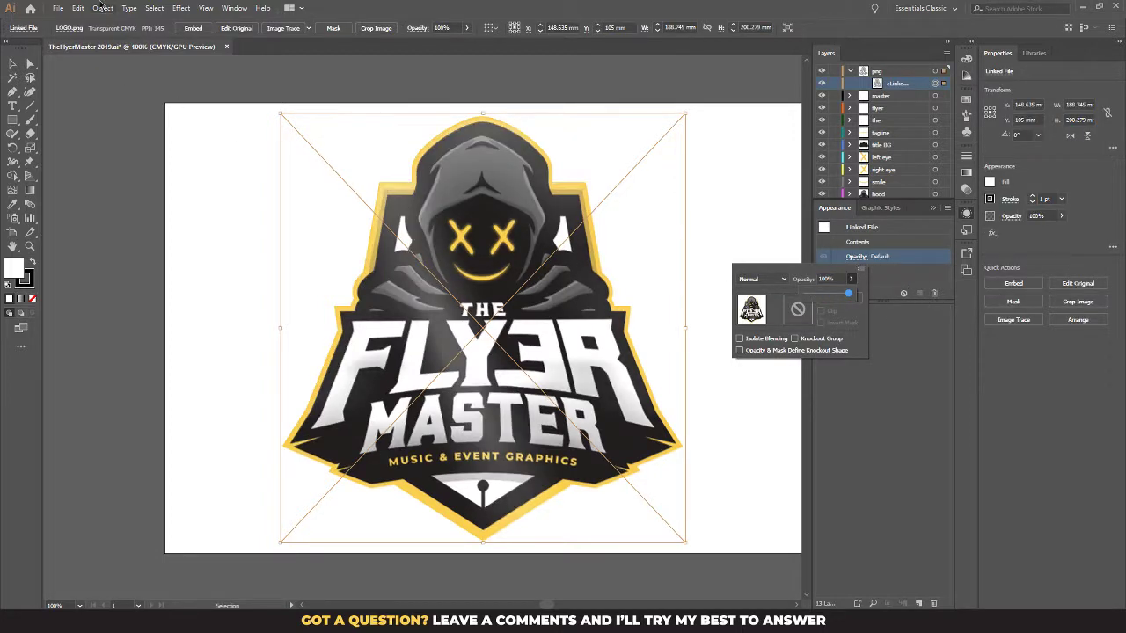
Step: Save the TheFlyerMaster 2019.ai document
click(60, 13)
click(58, 8)
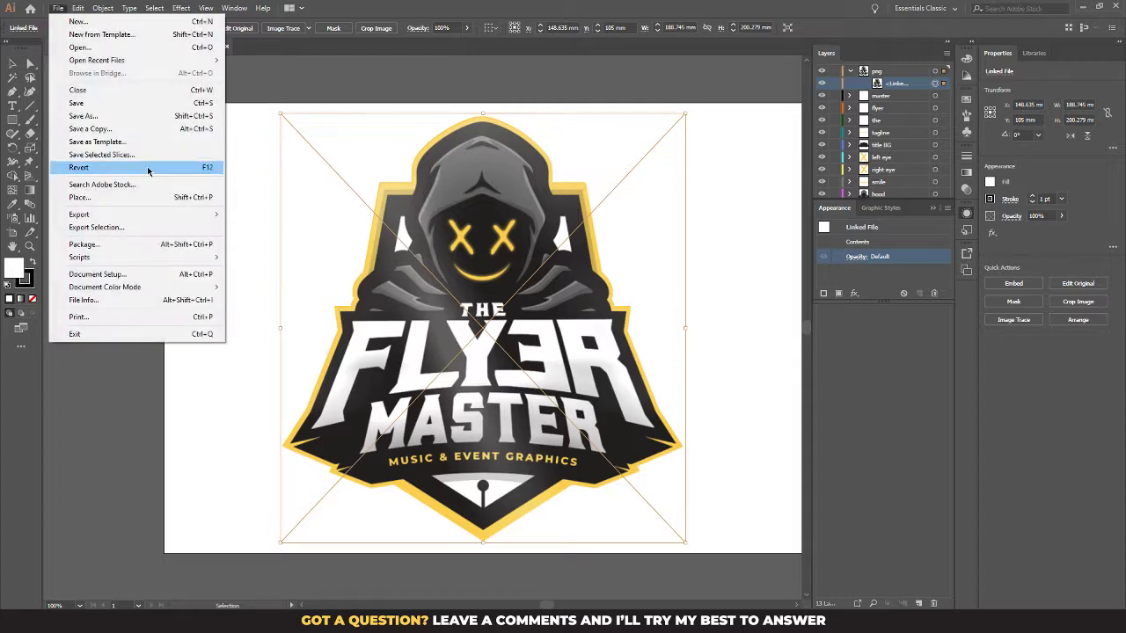
click(142, 104)
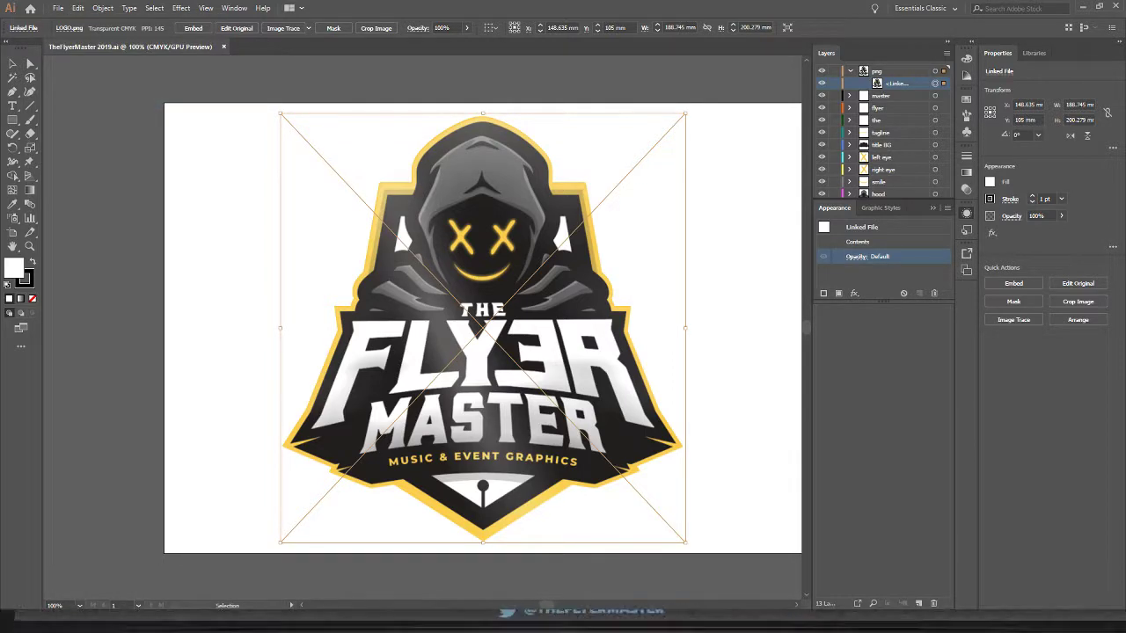
Step: Switch back to After Effects and play a preview of the greenscreen logo animation with the updated logo
key(alt+Tab)
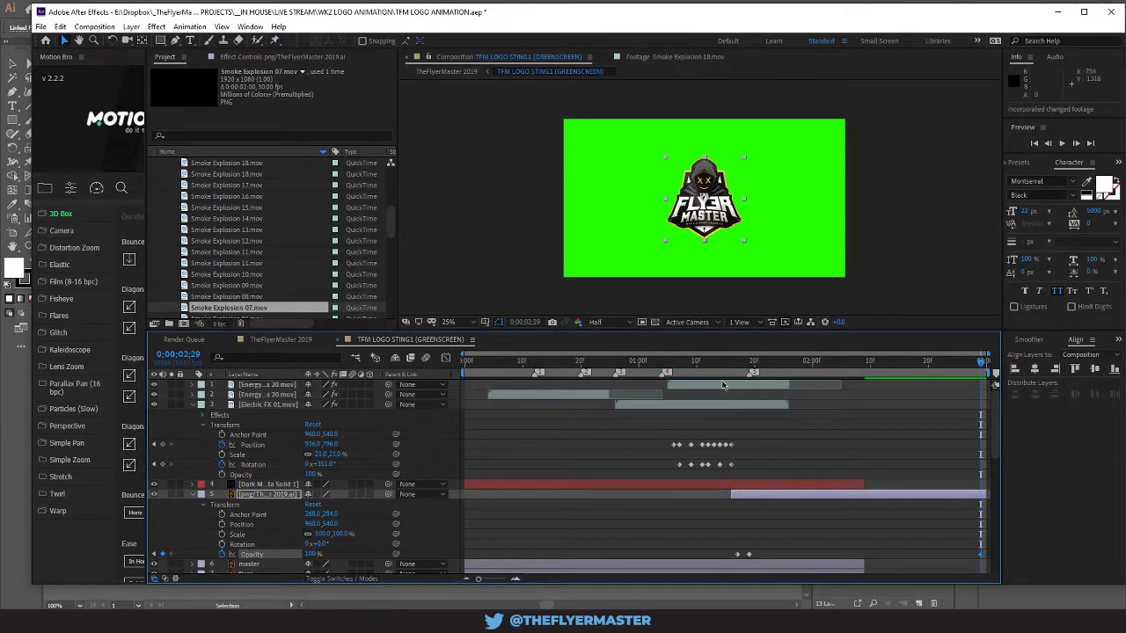
drag(718, 371, 655, 371)
key(space)
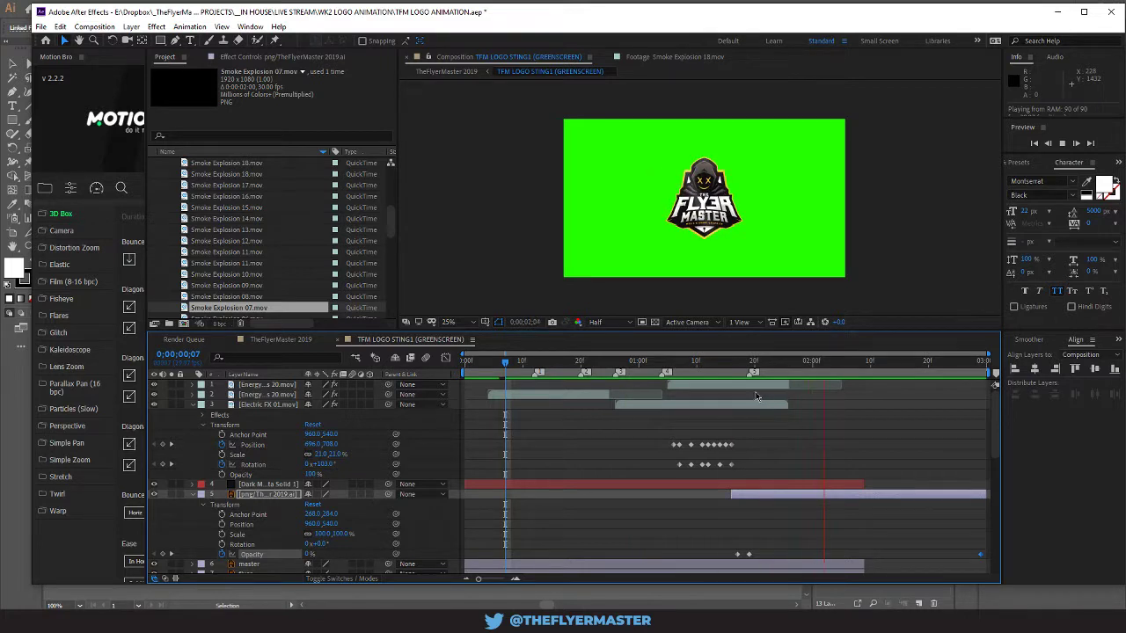
Step: Shift the topmost Energy Fields 20.mov layer about two frames later, checking it during playback, and save the project
drag(744, 384, 777, 395)
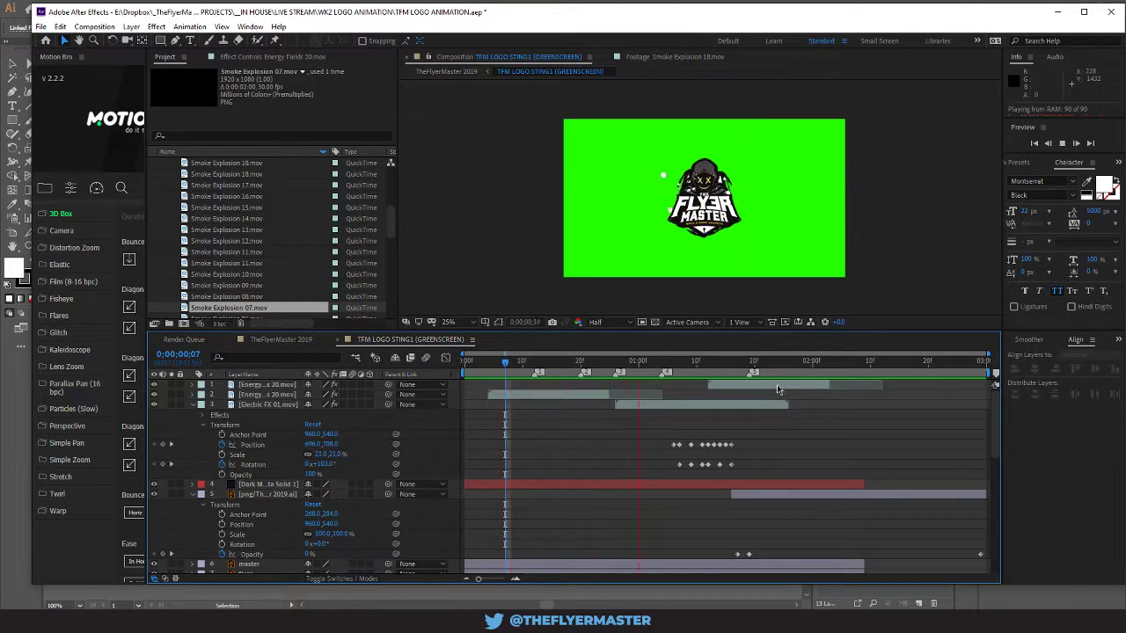
click(776, 384)
drag(777, 384, 757, 387)
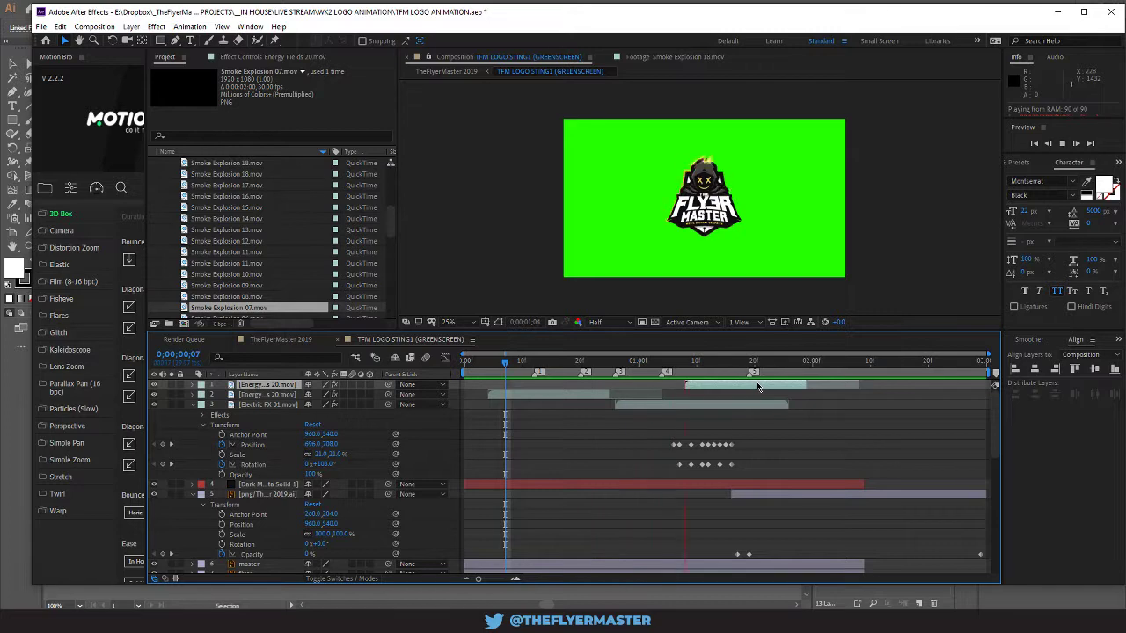
key(.)
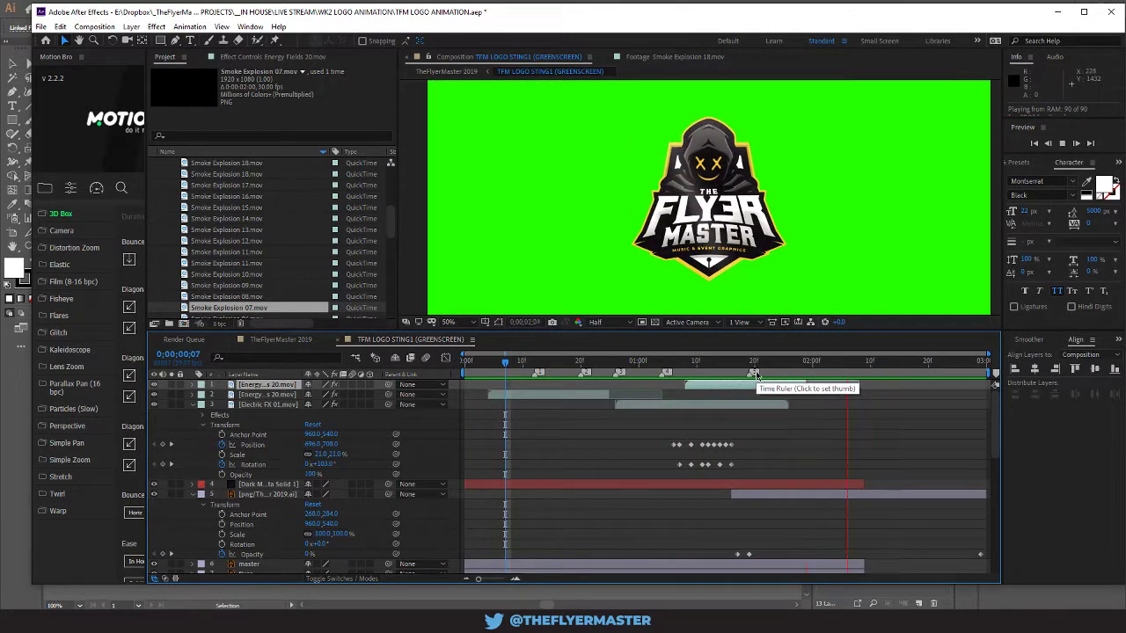
drag(756, 384, 749, 386)
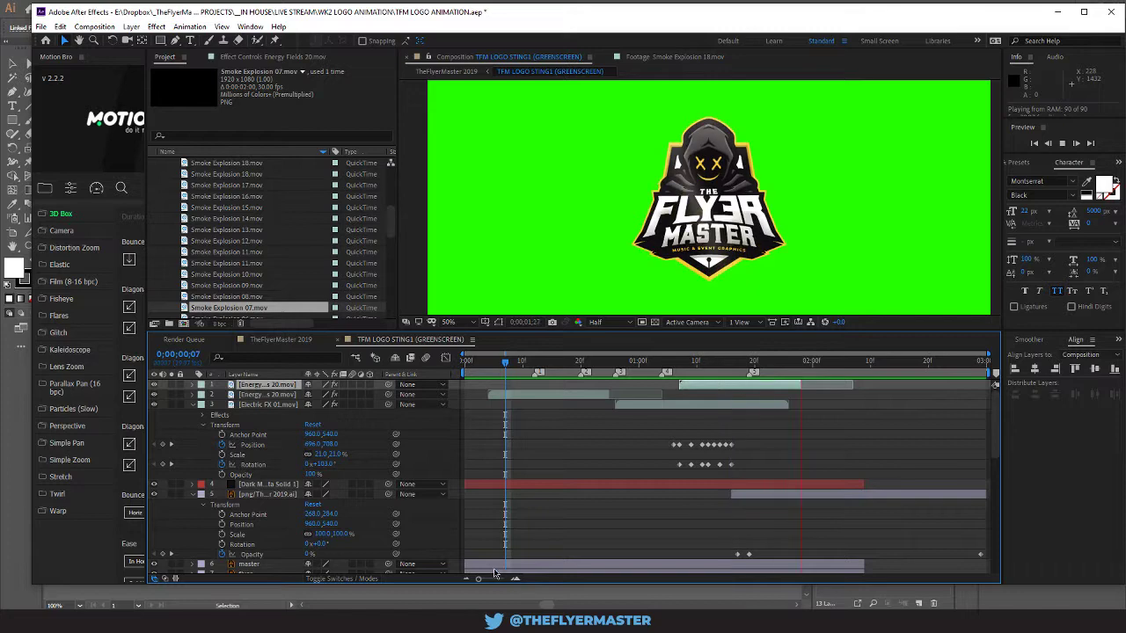
key(space)
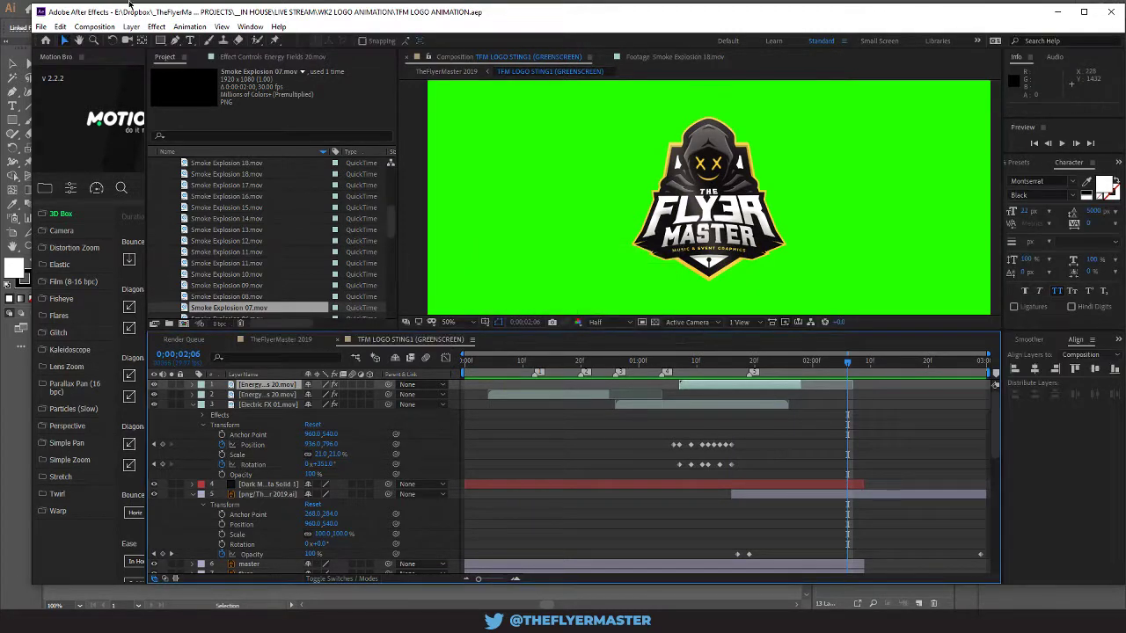
Step: Send the greenscreen composition to the Adobe Media Encoder queue
click(41, 28)
mouse_move(146, 217)
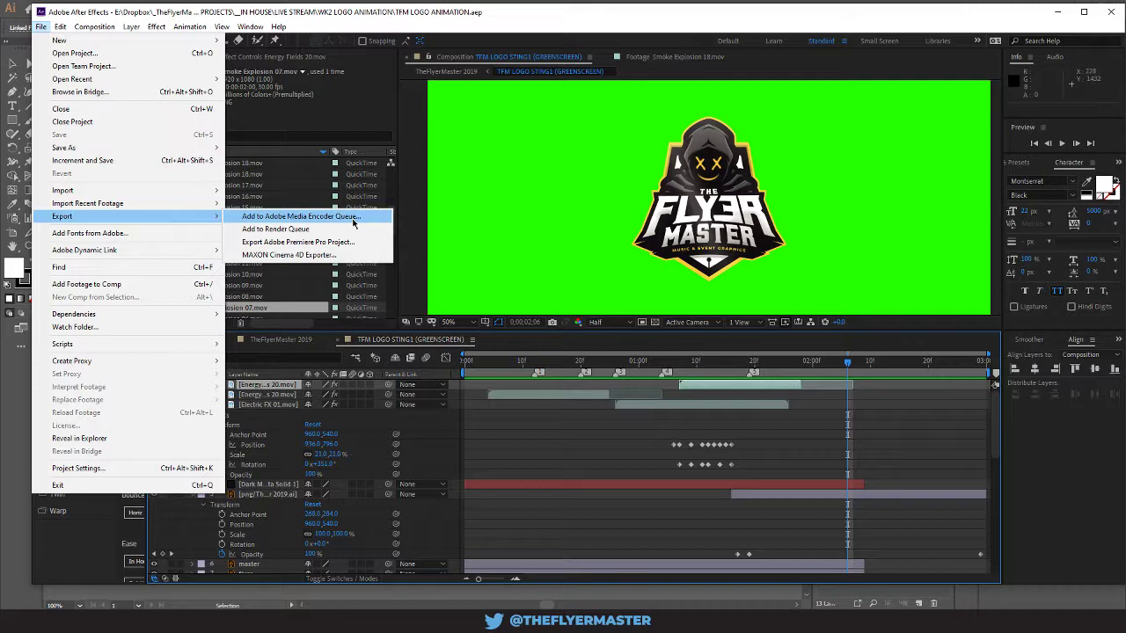
click(353, 224)
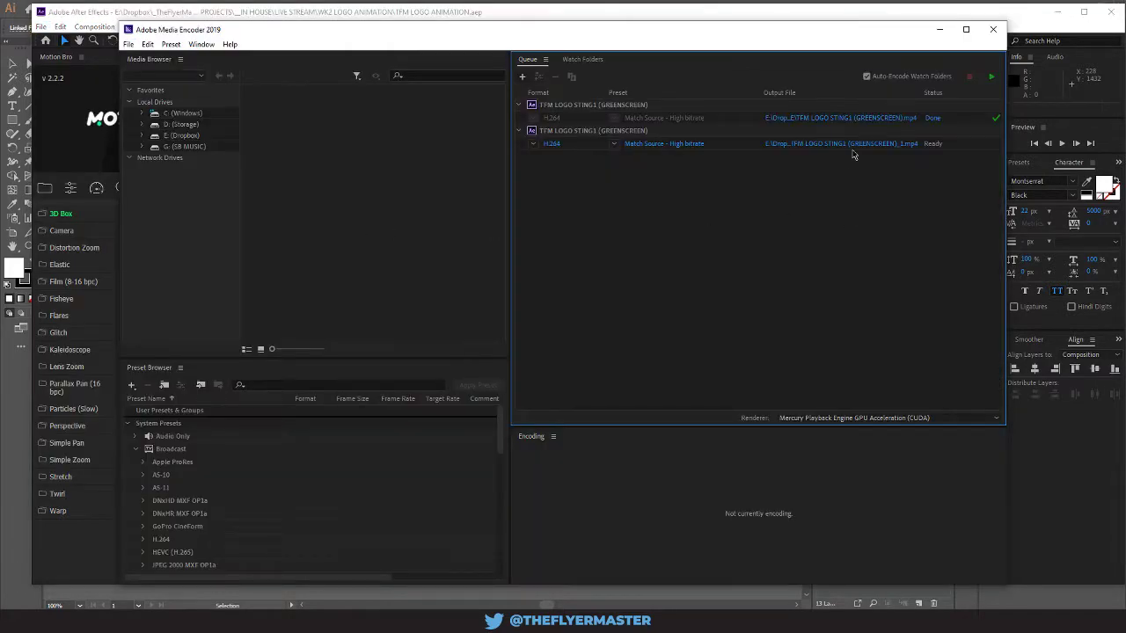
Step: Set the new queue item to overwrite TFM LOGO STING1 (GREENSCREEN).mp4, render it, and return to After Effects
click(802, 142)
click(276, 130)
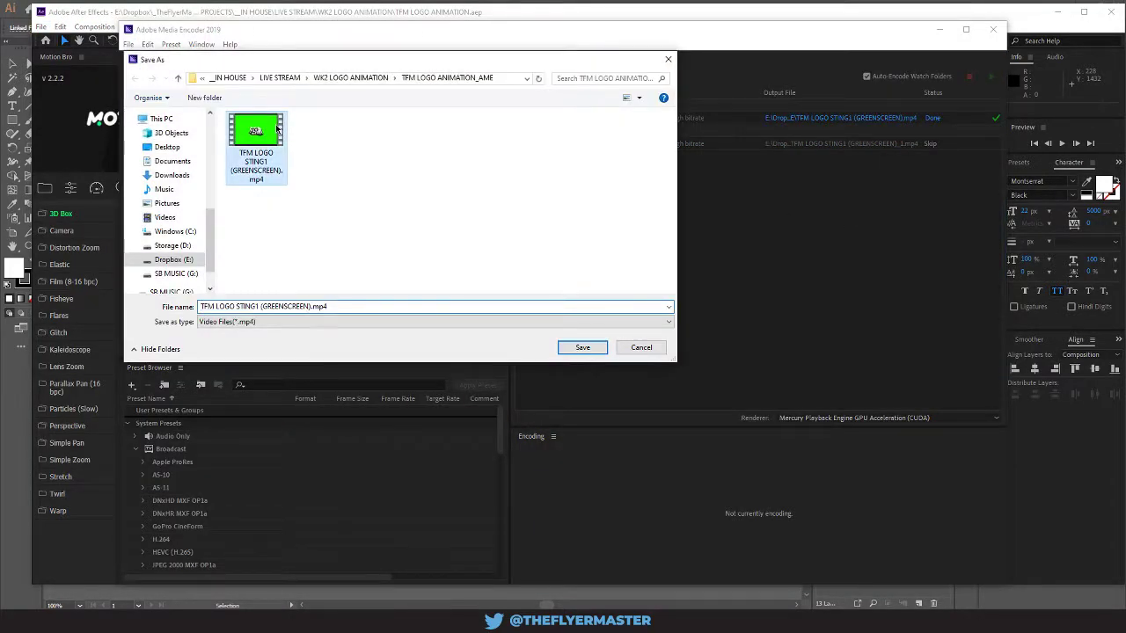
click(583, 348)
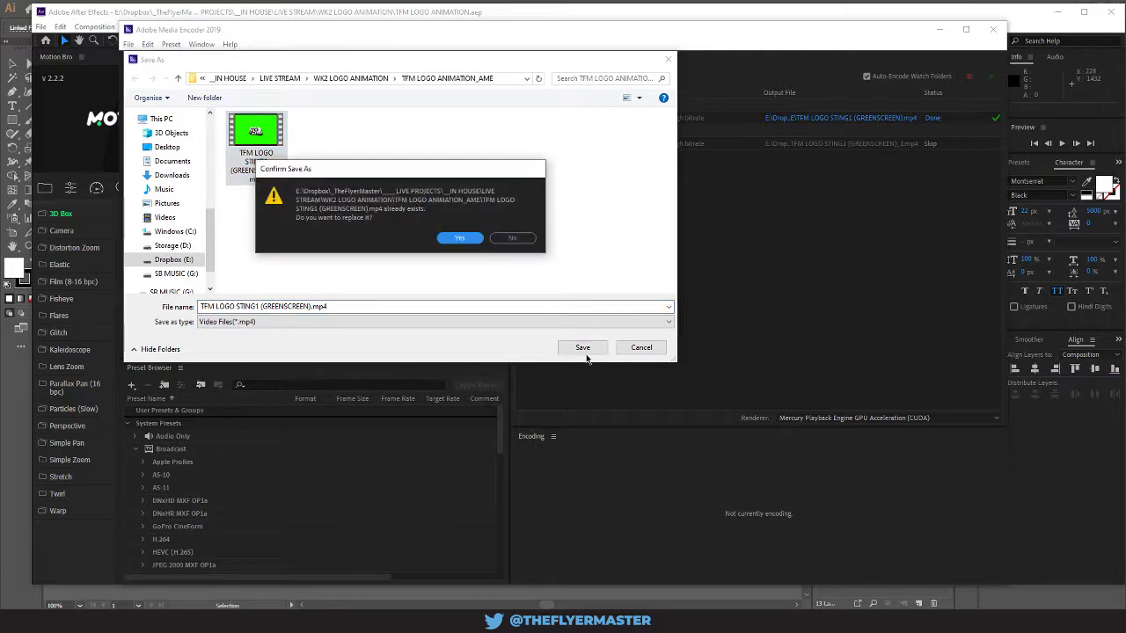
click(470, 241)
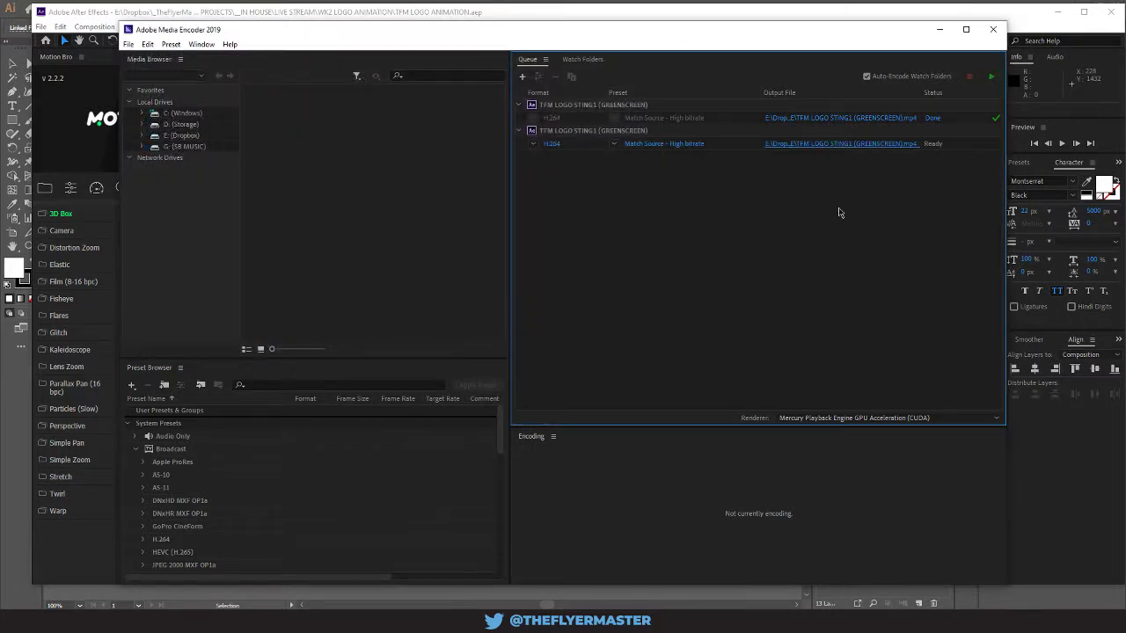
click(985, 77)
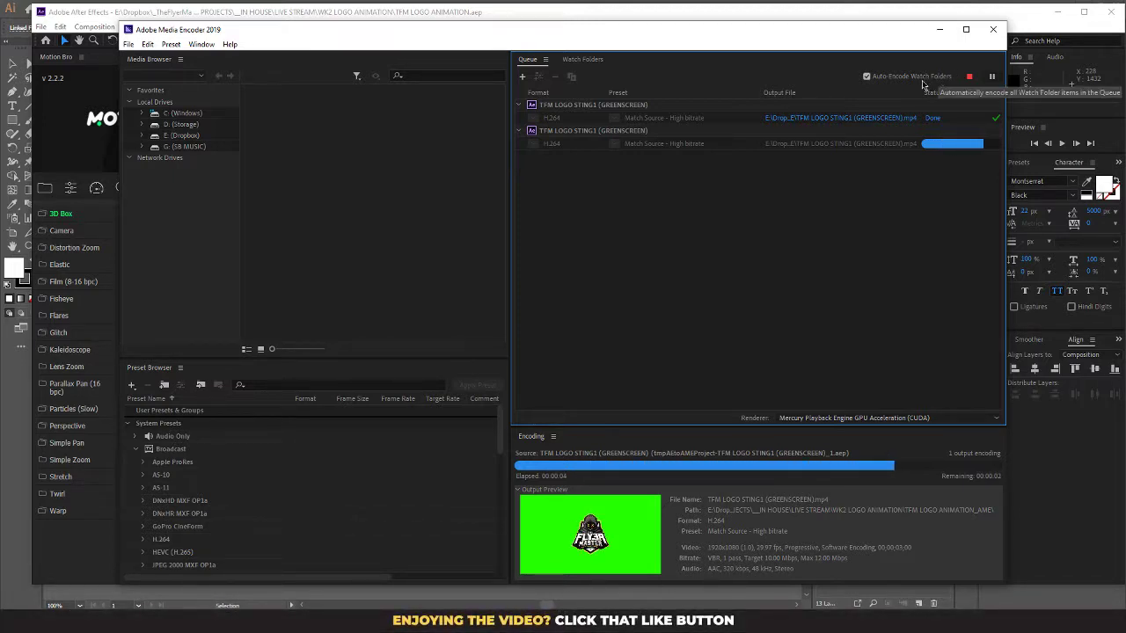
click(940, 29)
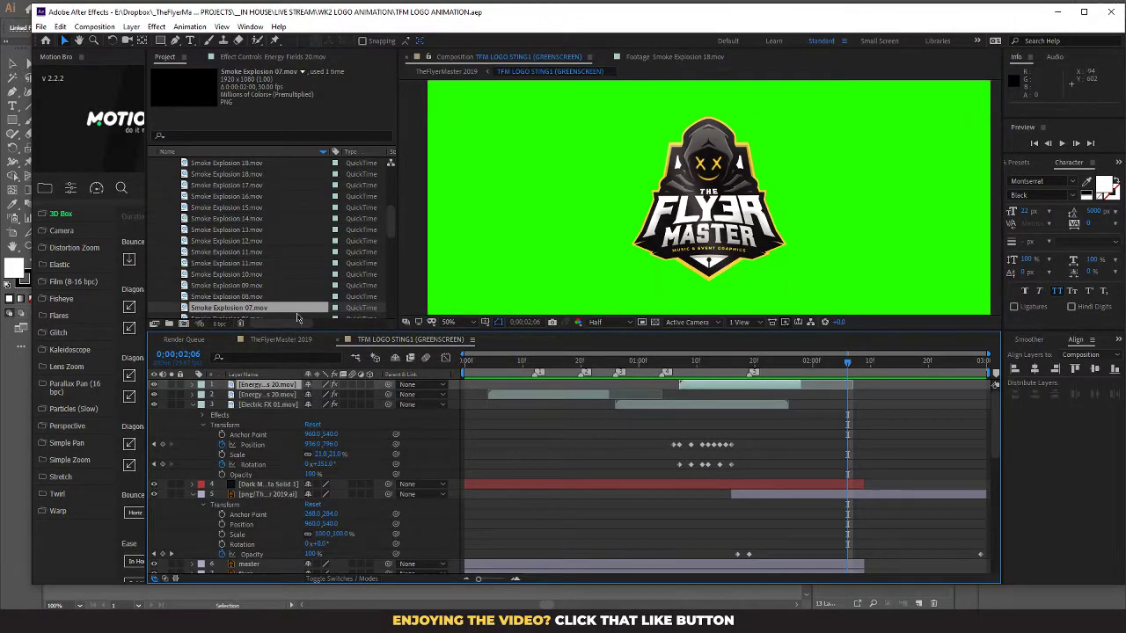
Step: Create a 1920 × 1080 composition named TFM INTRO 1 at 29.97 fps with a duration of 0;00;06;00
click(94, 26)
click(126, 41)
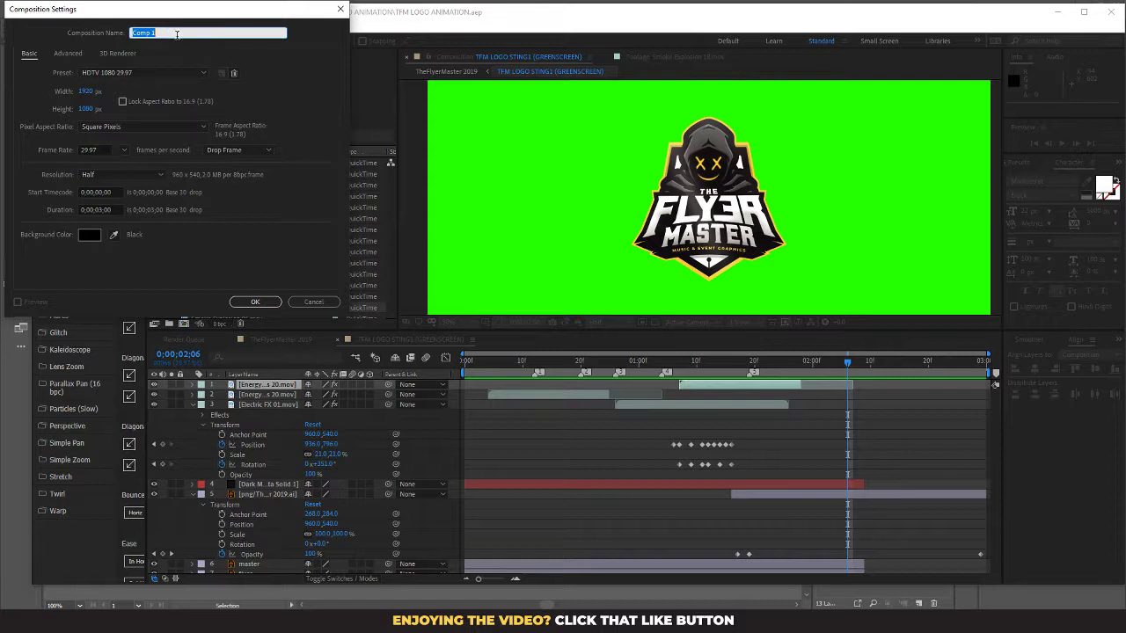
text(E)
click(102, 210)
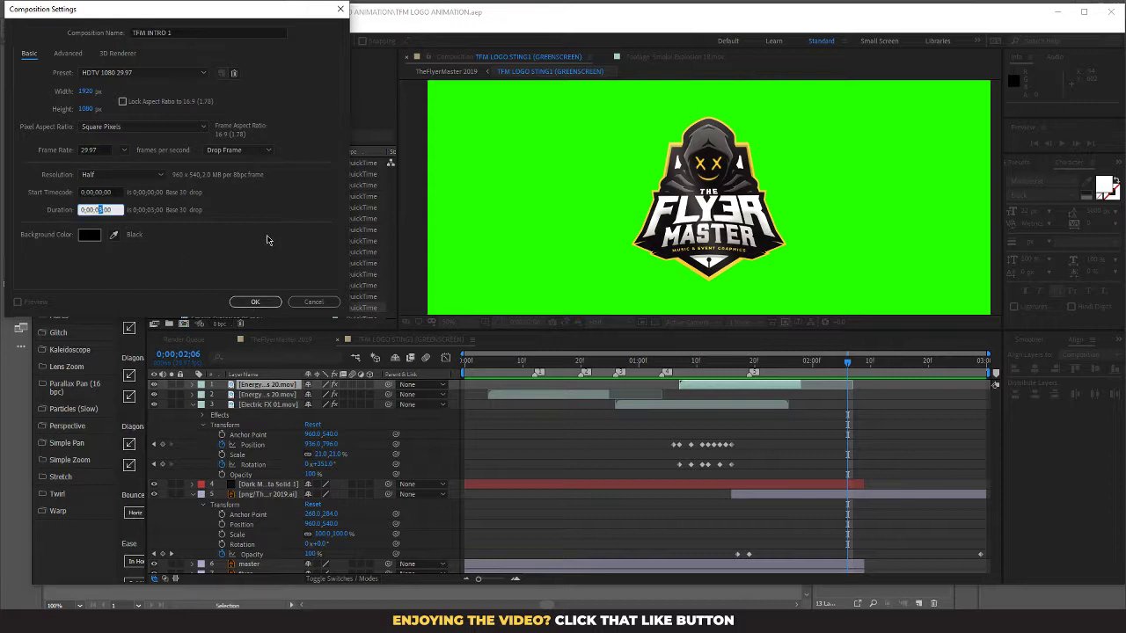
click(255, 302)
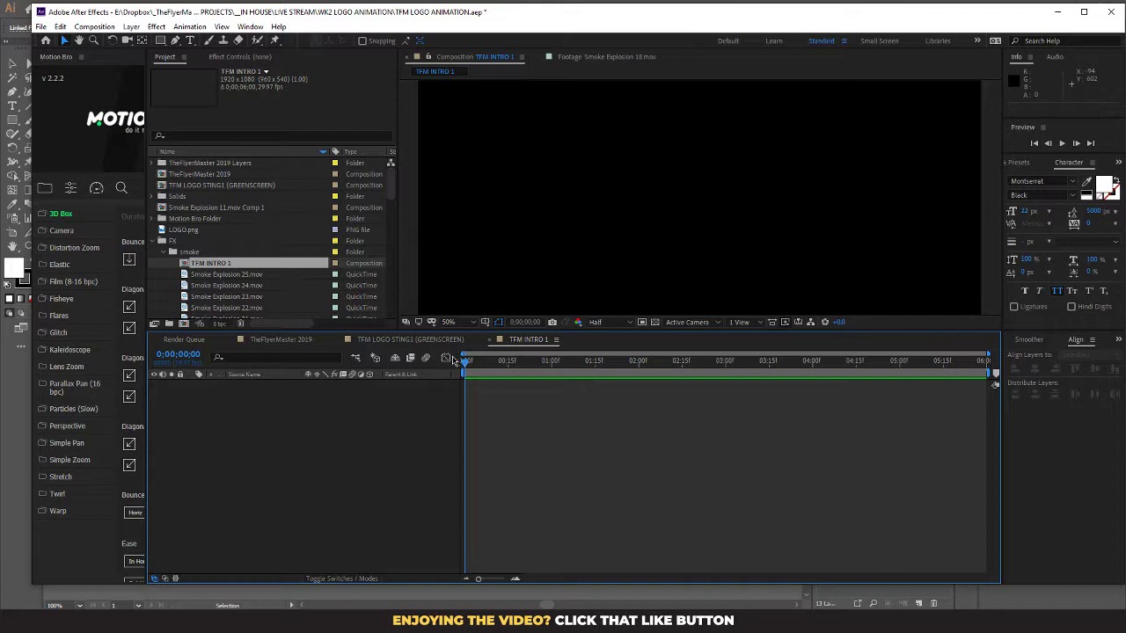
Step: Add a 1920 × 1080 black solid as the background layer of TFM INTRO 1
click(131, 27)
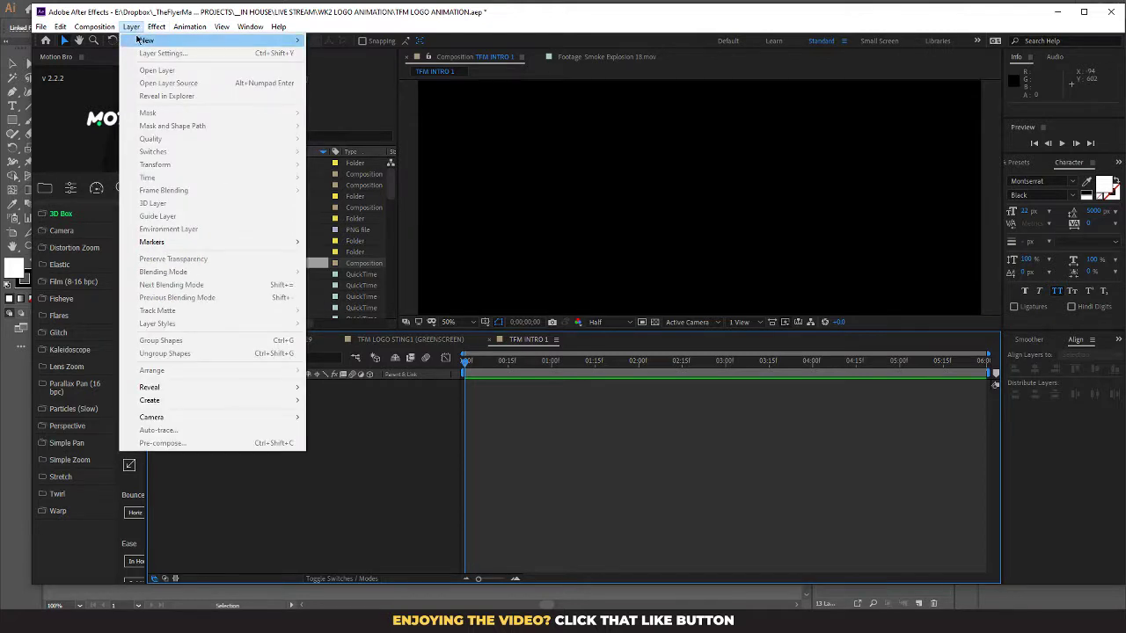
mouse_move(148, 40)
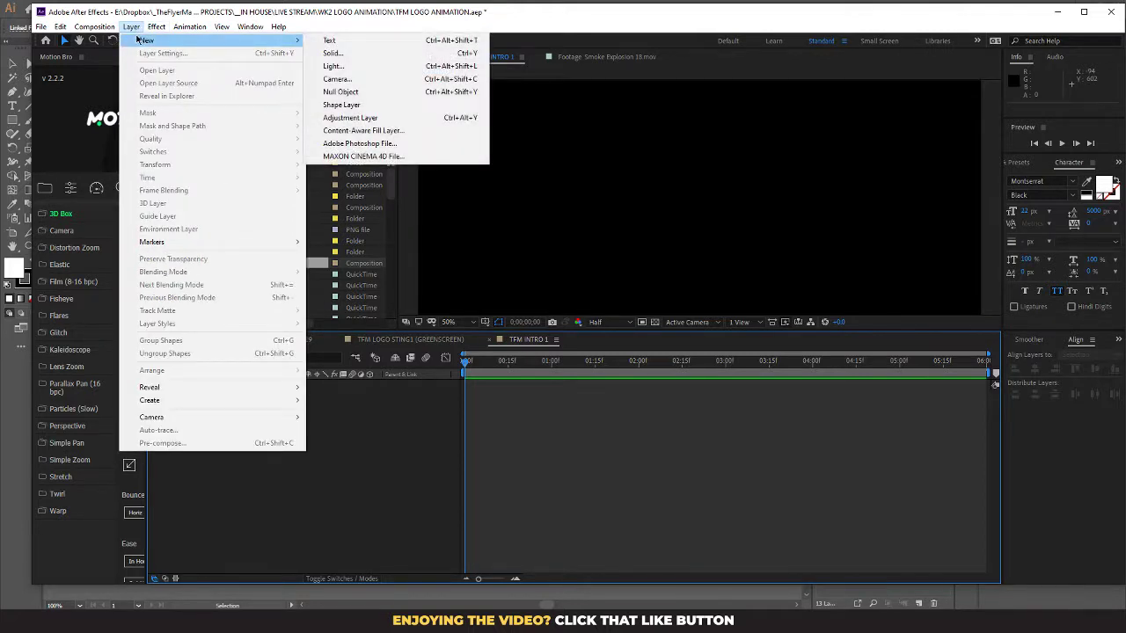
click(363, 54)
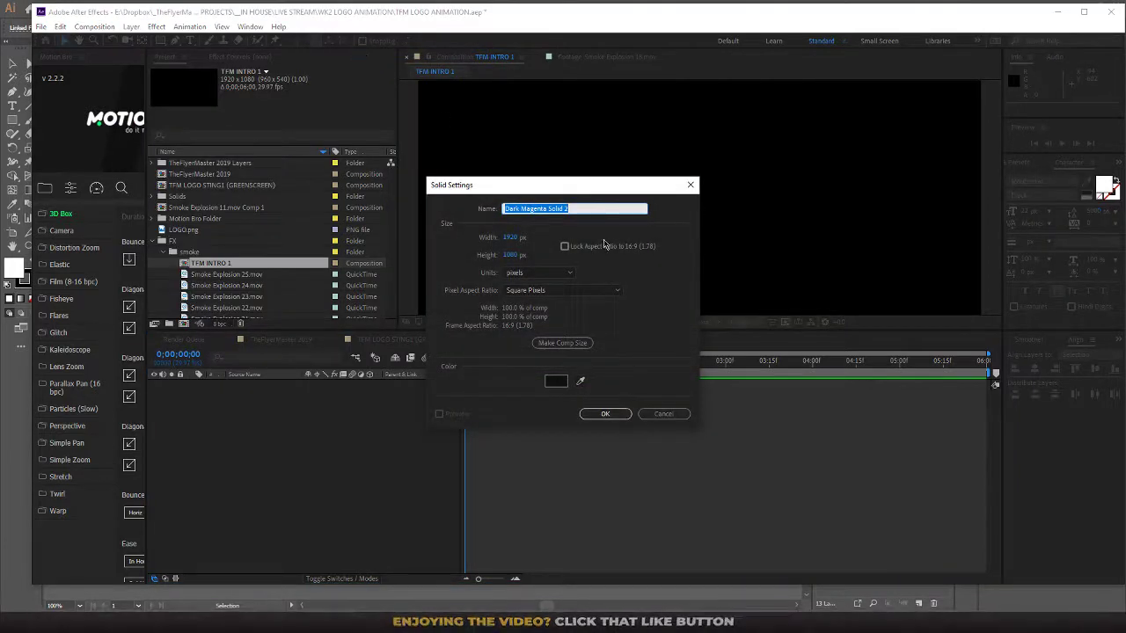
click(604, 414)
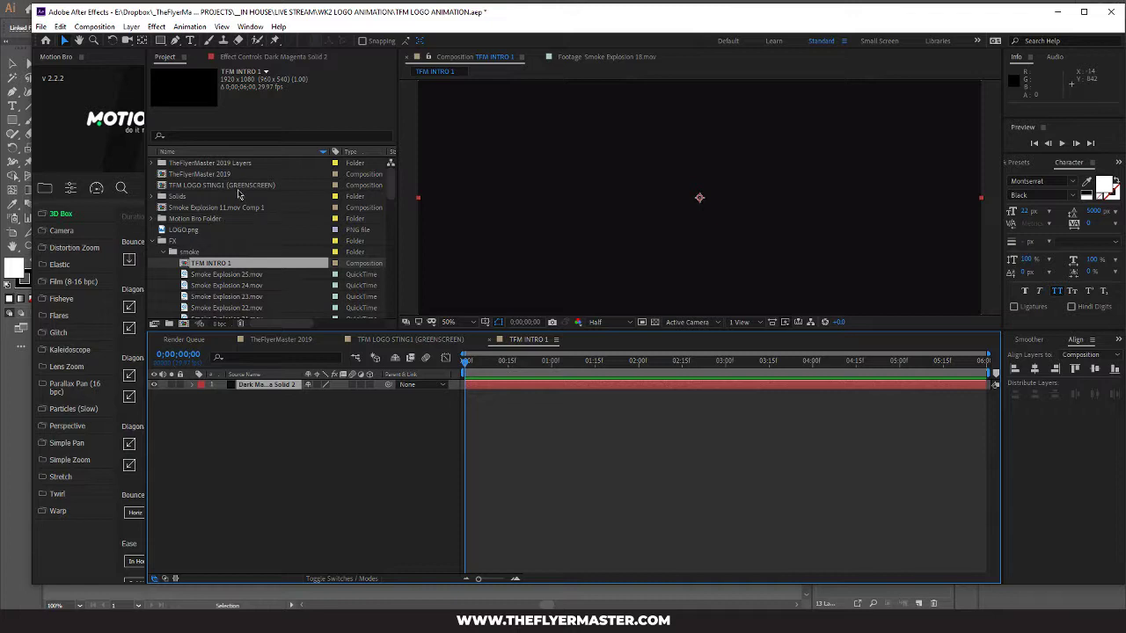
Step: Place the TFM LOGO STING1 (GREENSCREEN) composition above the solid and go to 0;00;01;11, where the logo is visible
drag(239, 193, 329, 388)
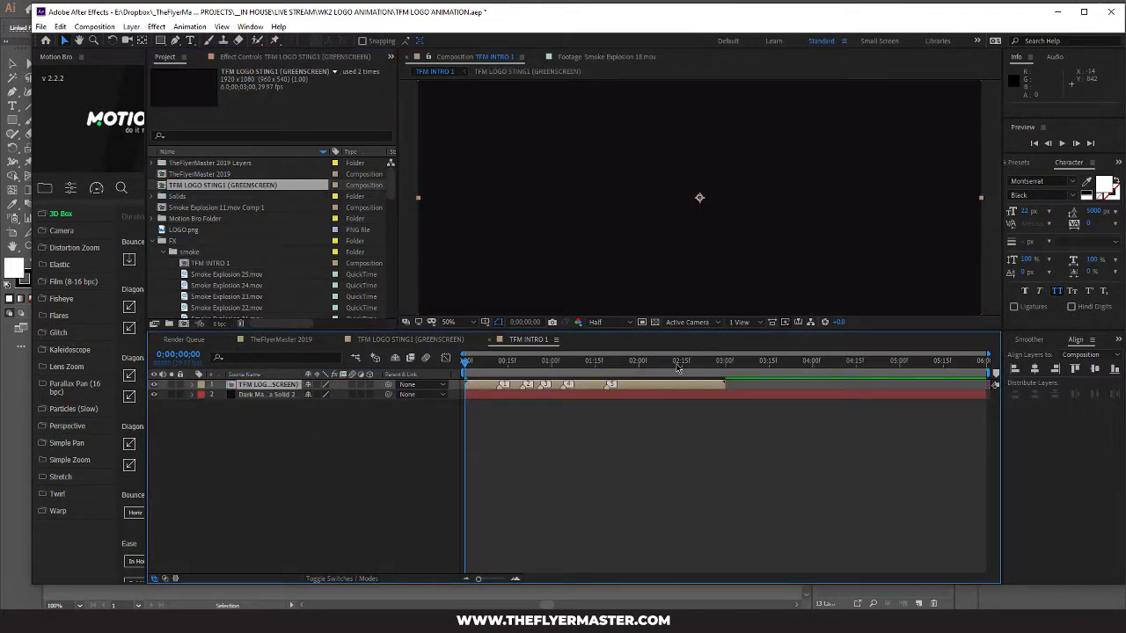
drag(677, 367, 583, 362)
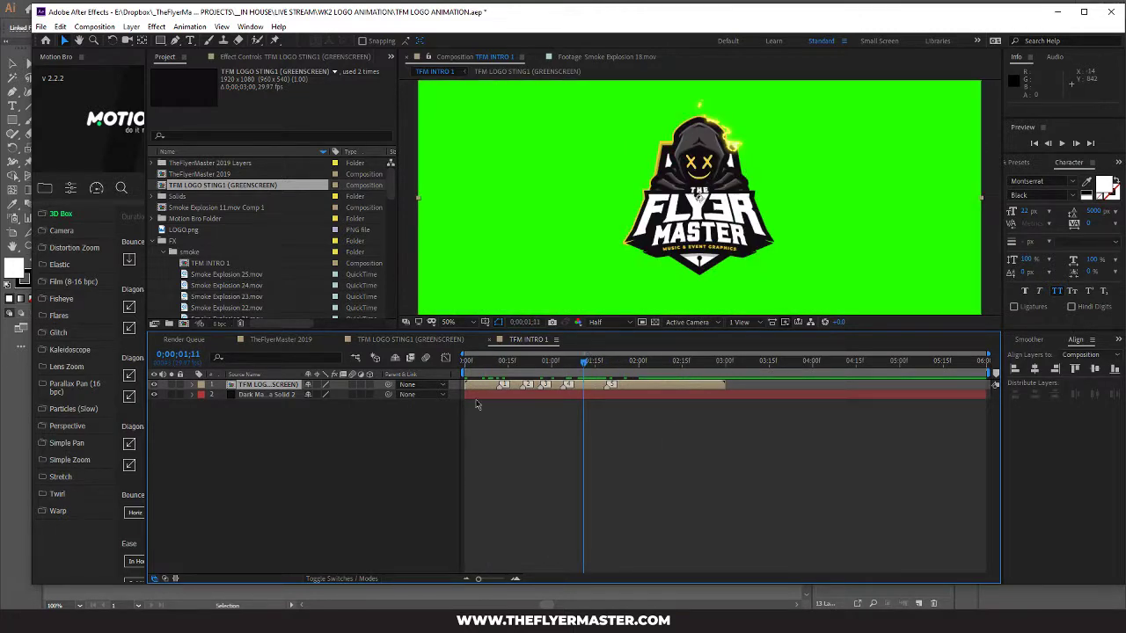
scroll(716, 267, down, 2)
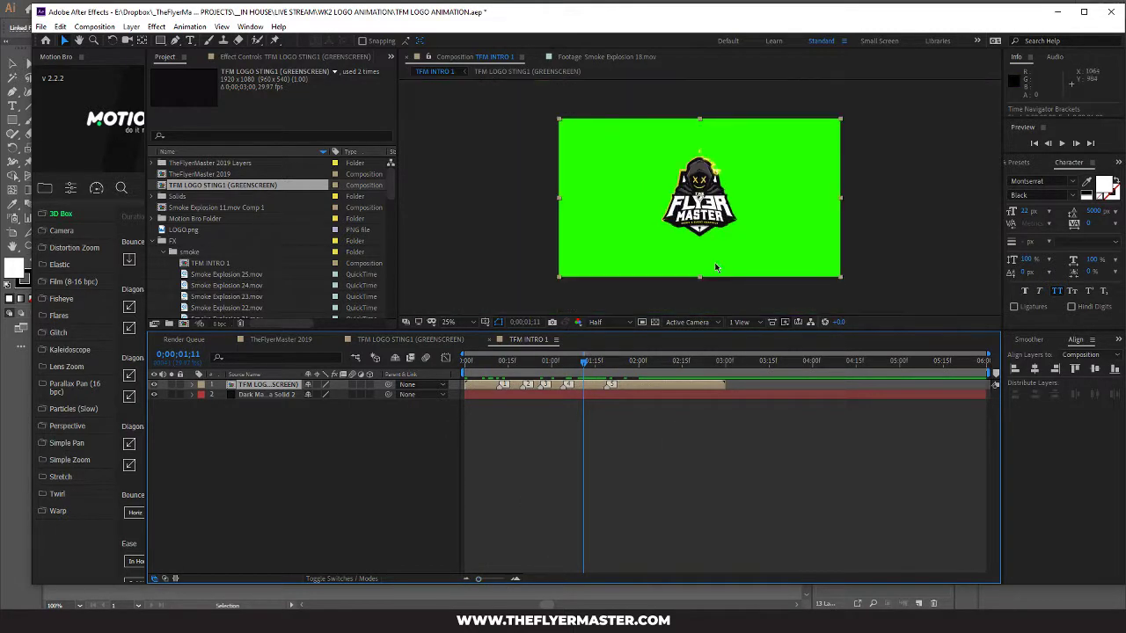
Step: Apply Keylight (1.2) to the logo sting layer, sample the green background as Screen Colour, and check the key at a later frame
click(156, 26)
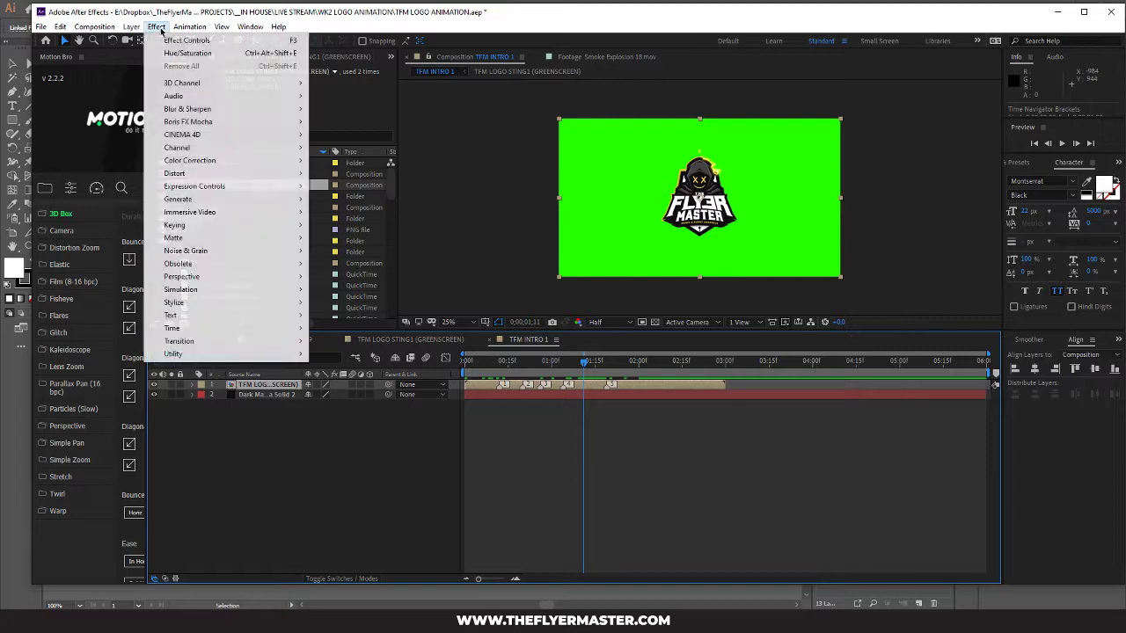
mouse_move(255, 227)
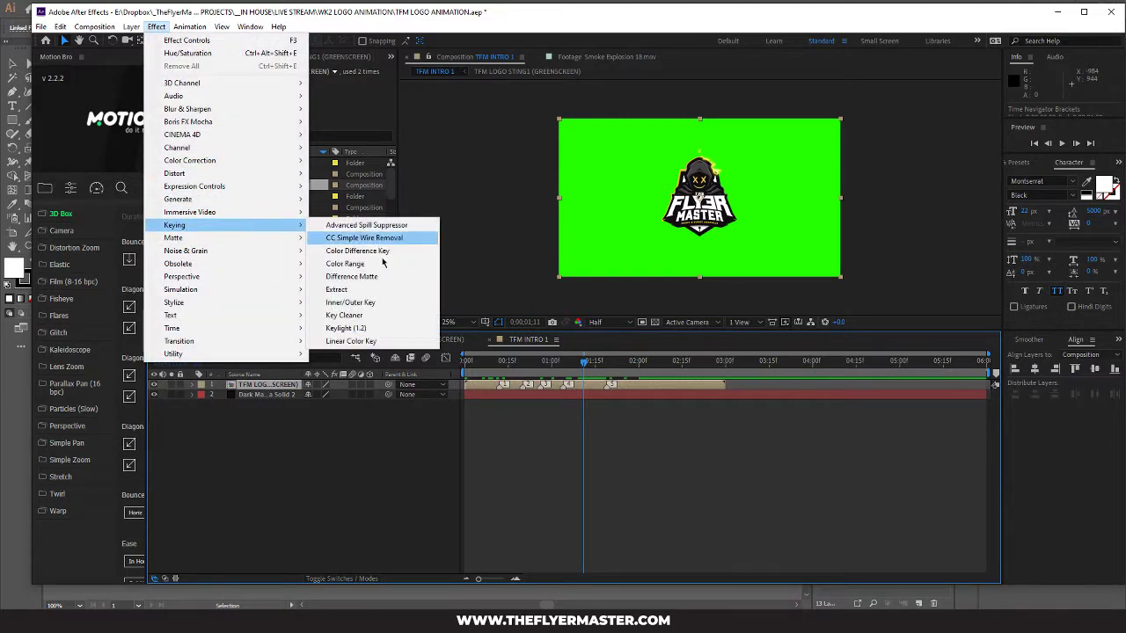
click(369, 329)
click(303, 156)
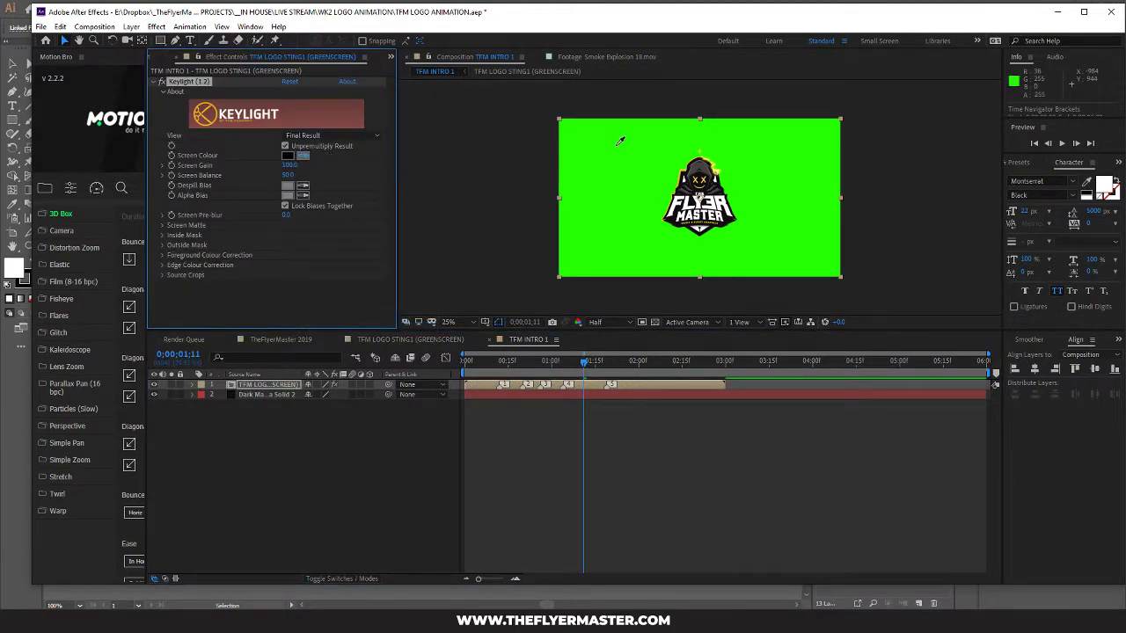
click(620, 142)
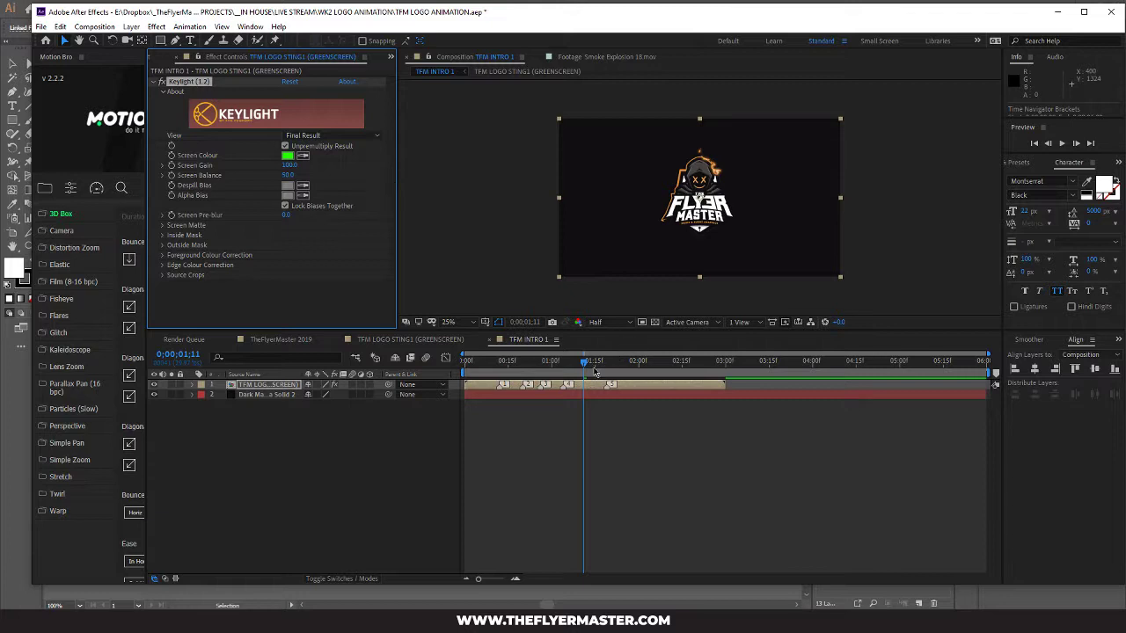
drag(585, 362, 664, 378)
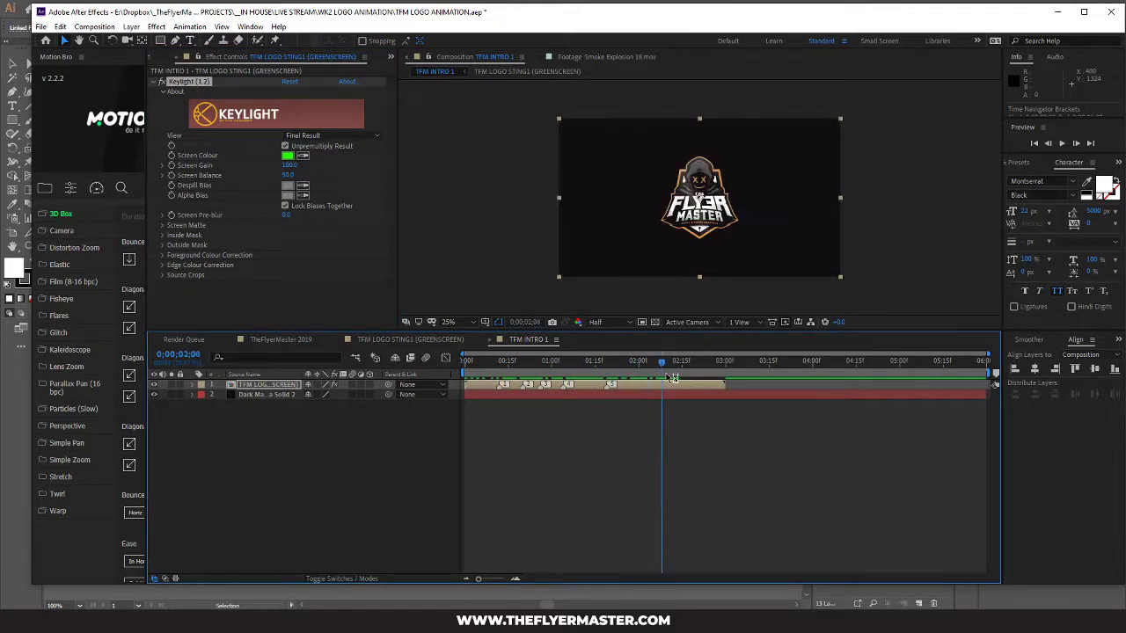
Step: Add a Gradient Overlay layer style to the black background solid
click(260, 395)
click(156, 27)
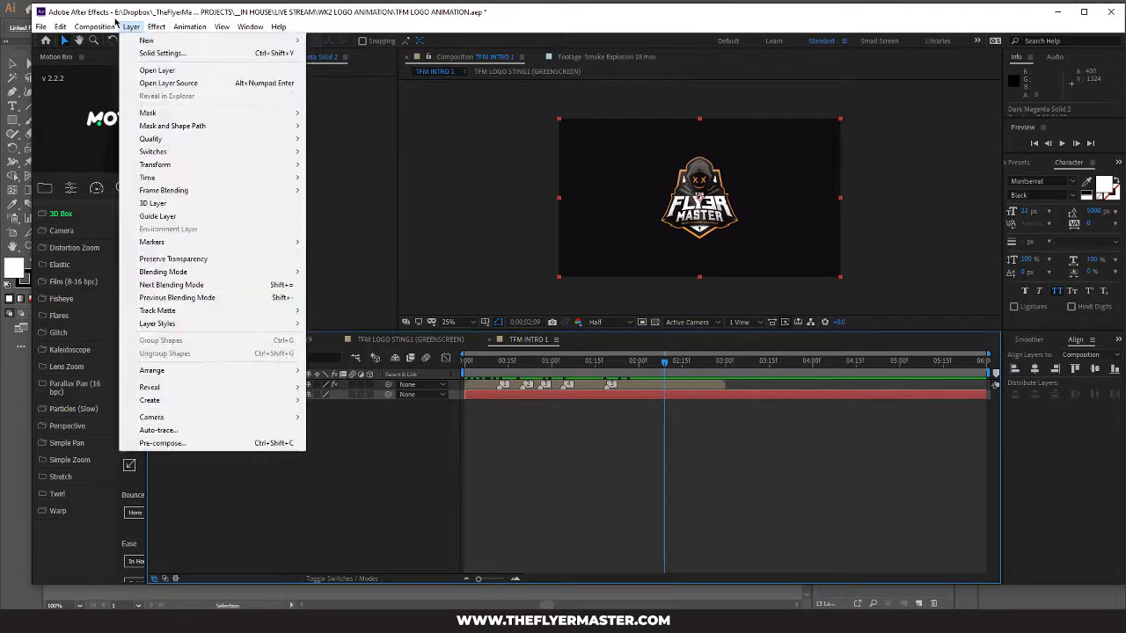
mouse_move(131, 28)
mouse_move(234, 327)
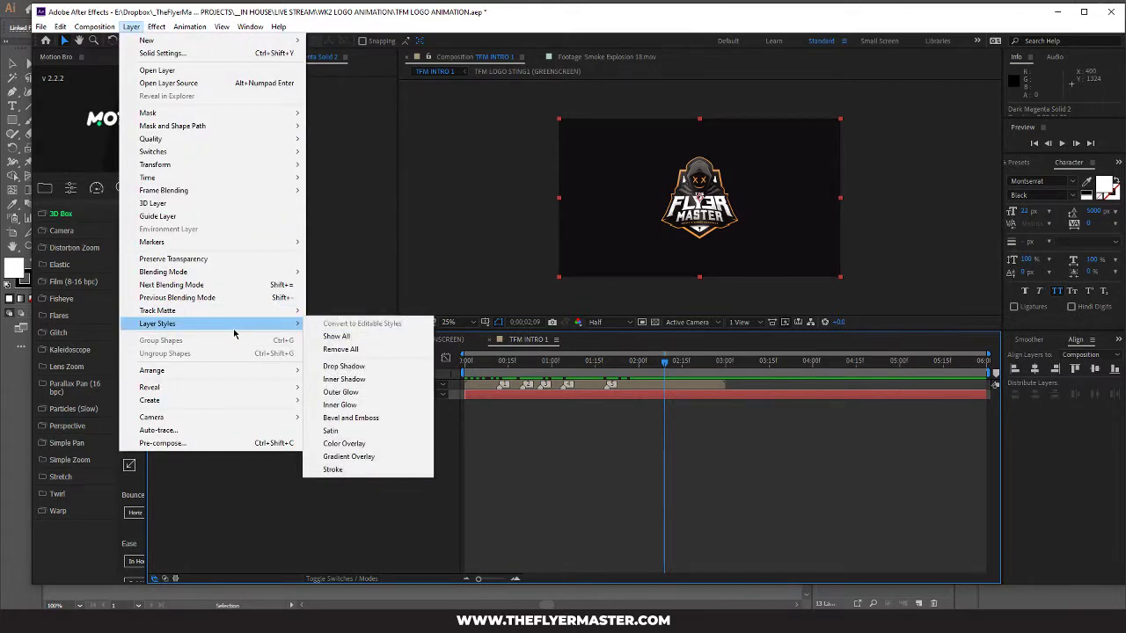
click(349, 456)
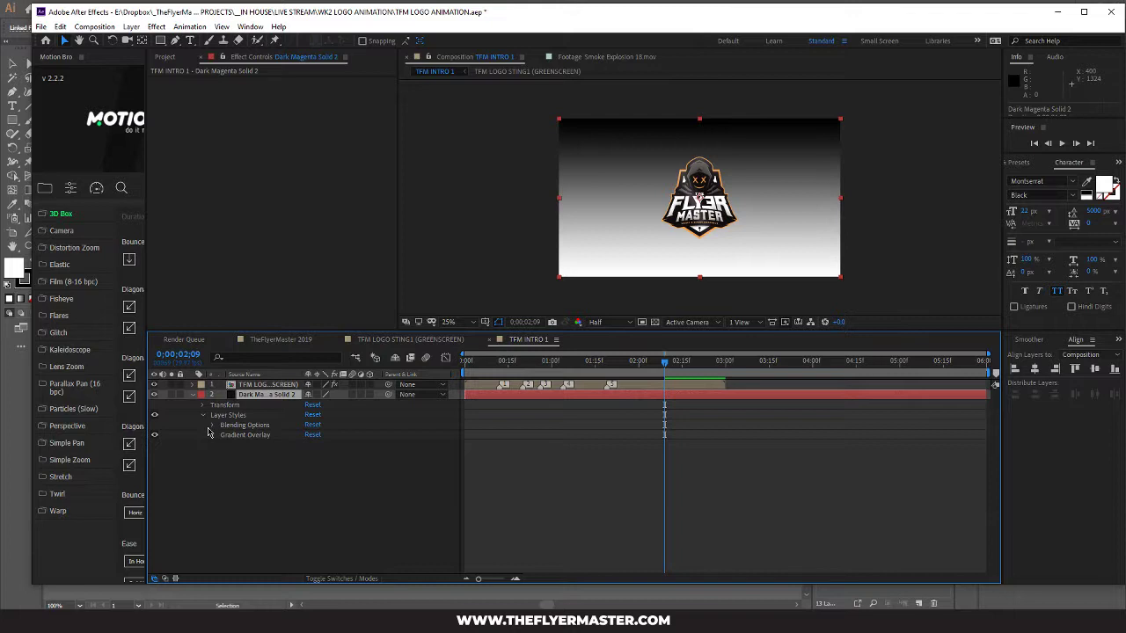
Step: Inspect the keyed logo against the gradient at 0;00;01;24 with the preview at Full resolution
drag(666, 365, 621, 362)
scroll(780, 278, up, 6)
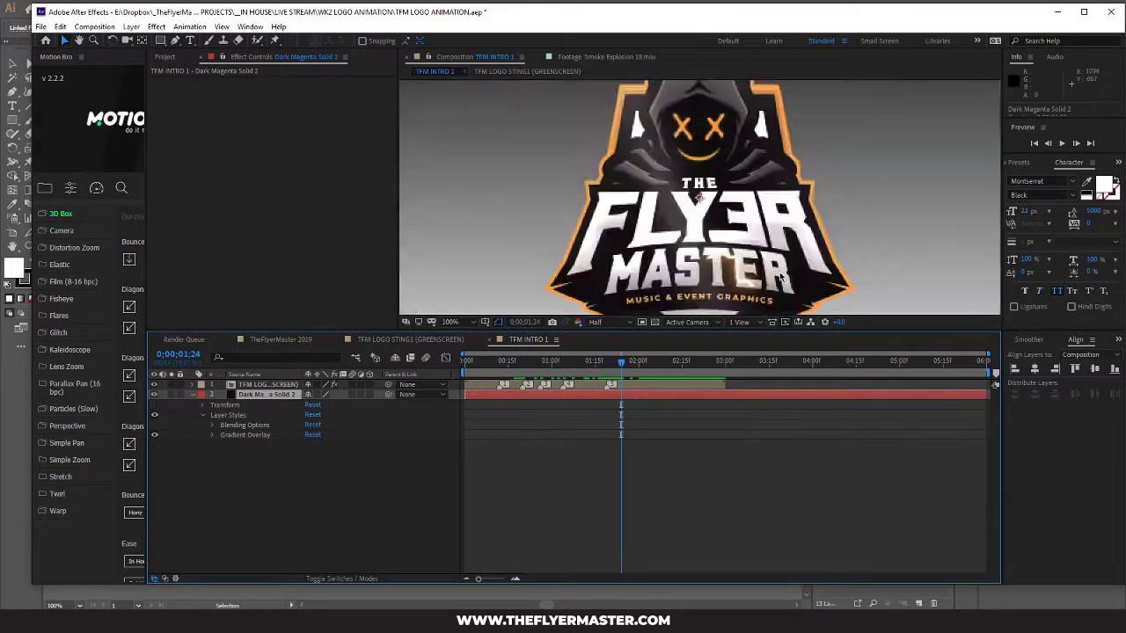
scroll(779, 272, down, 4)
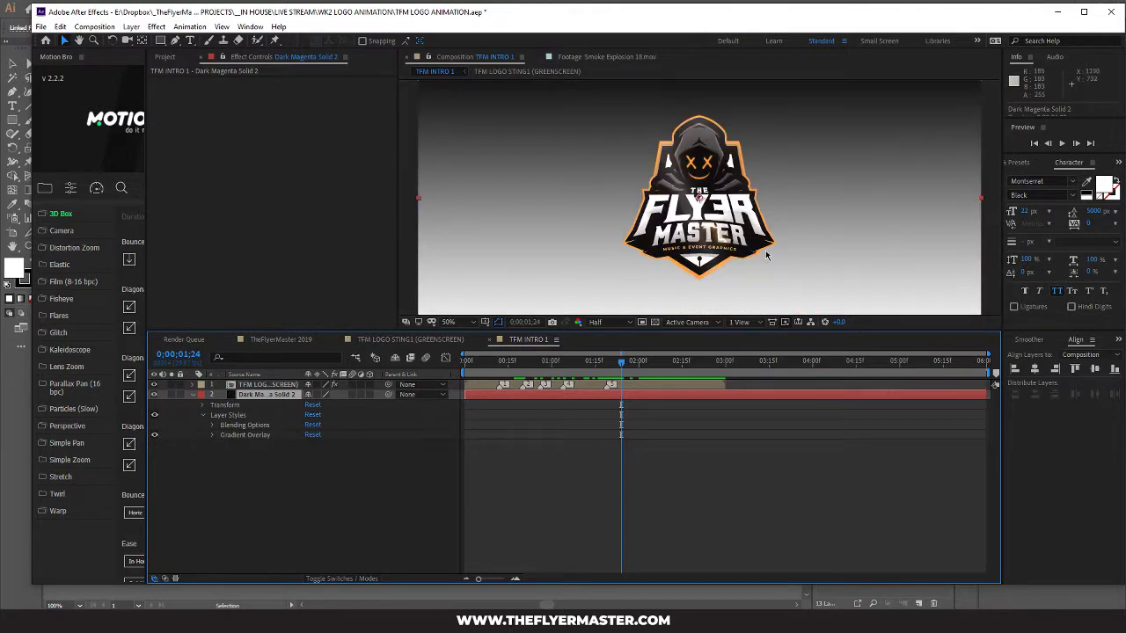
key(period)
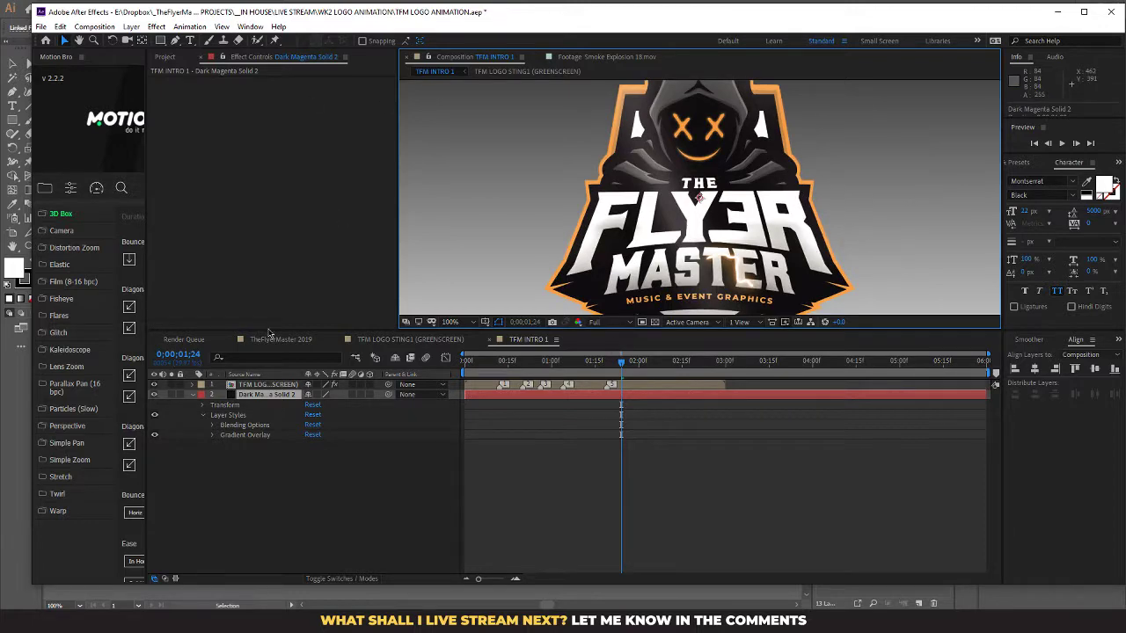
Step: Compare the logo's colours and edges in the greenscreen composition with the keyed version in TFM INTRO 1, and show its Keylight settings
click(396, 342)
scroll(675, 246, up, 4)
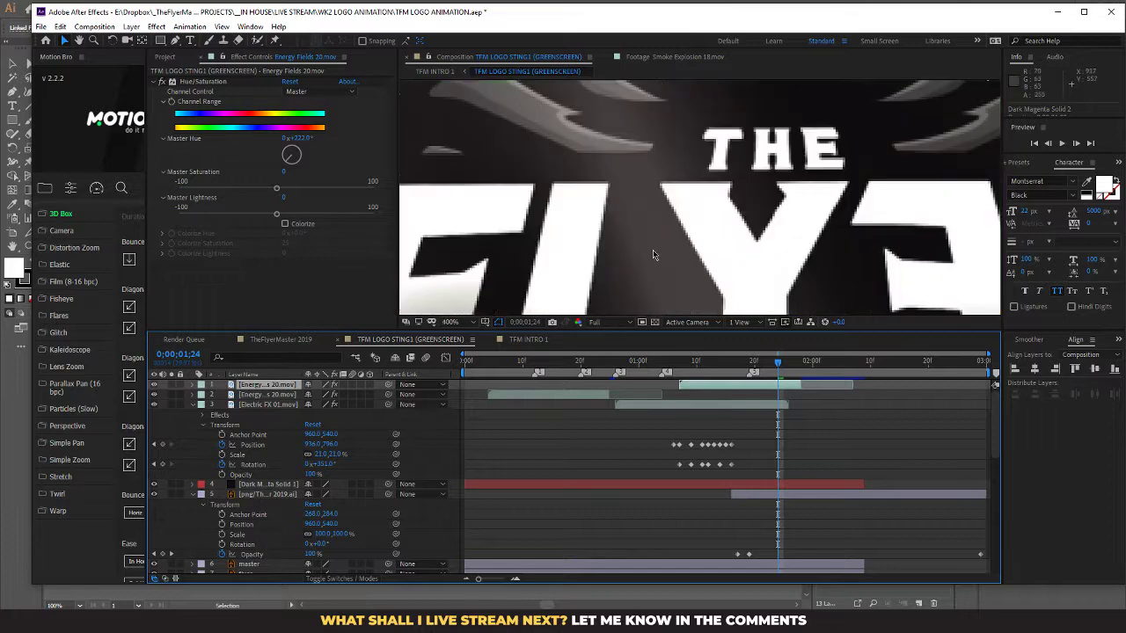
scroll(536, 275, down, 1)
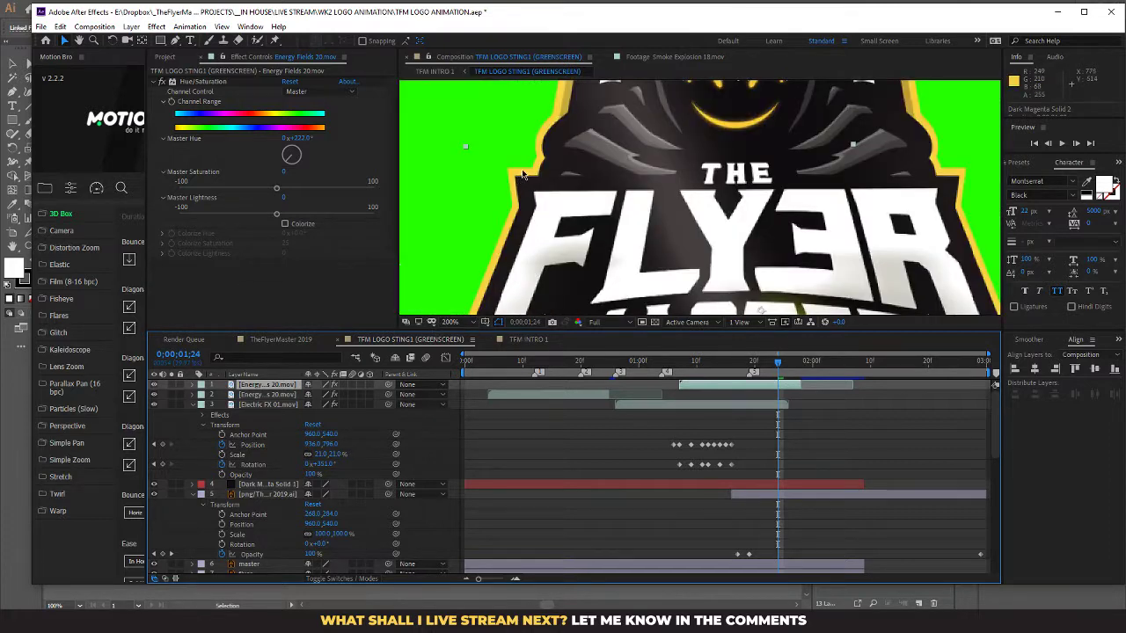
click(526, 341)
scroll(586, 188, up, 2)
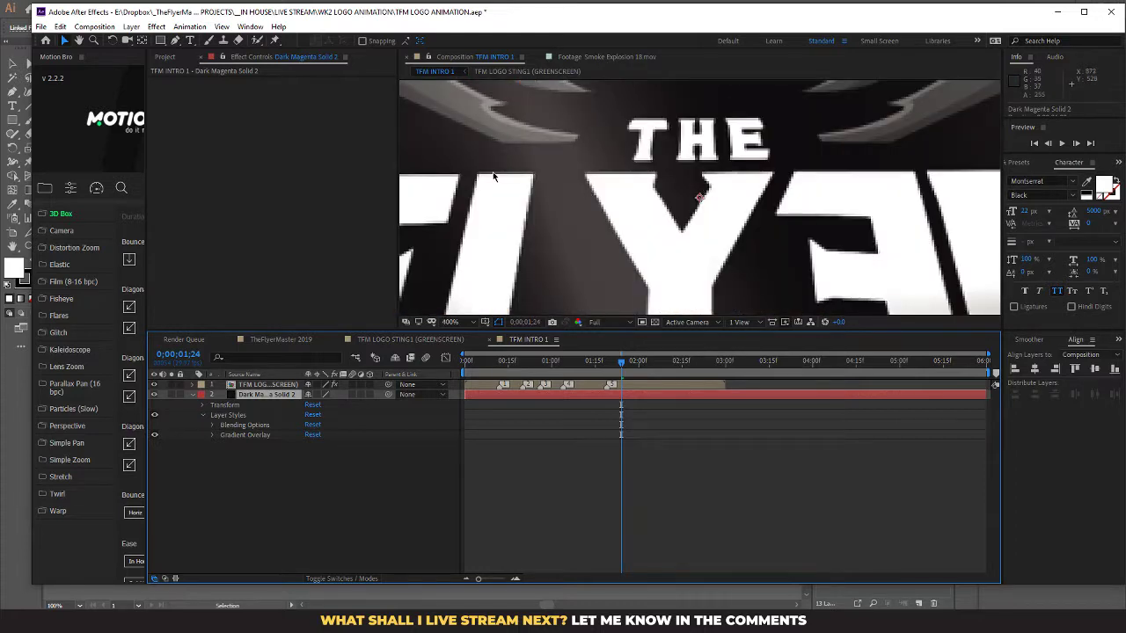
drag(508, 134, 782, 201)
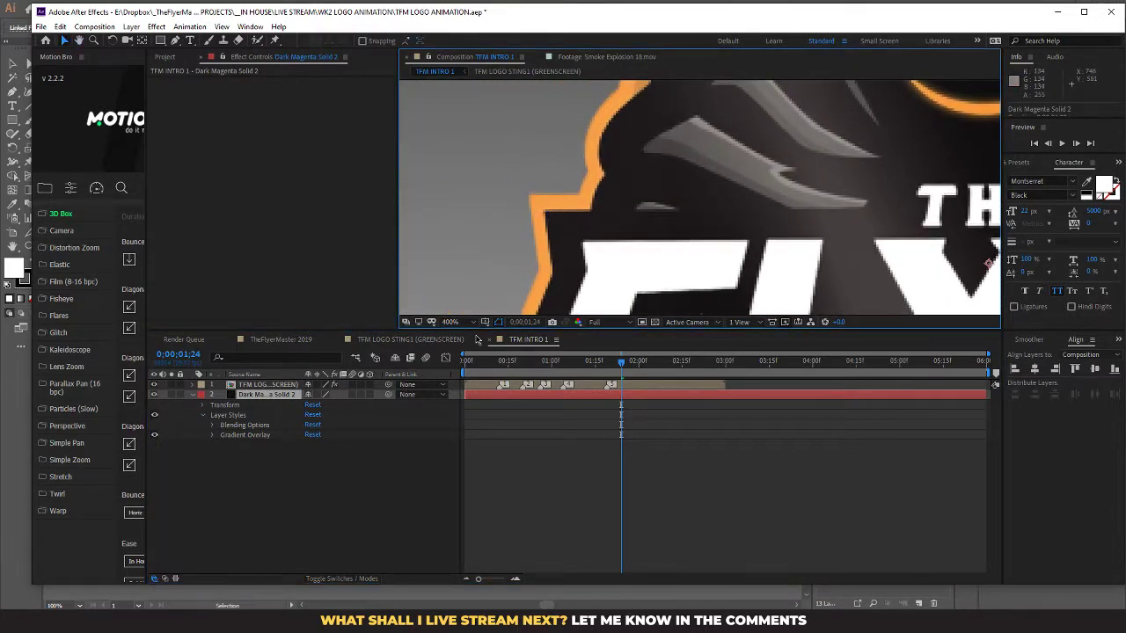
click(268, 385)
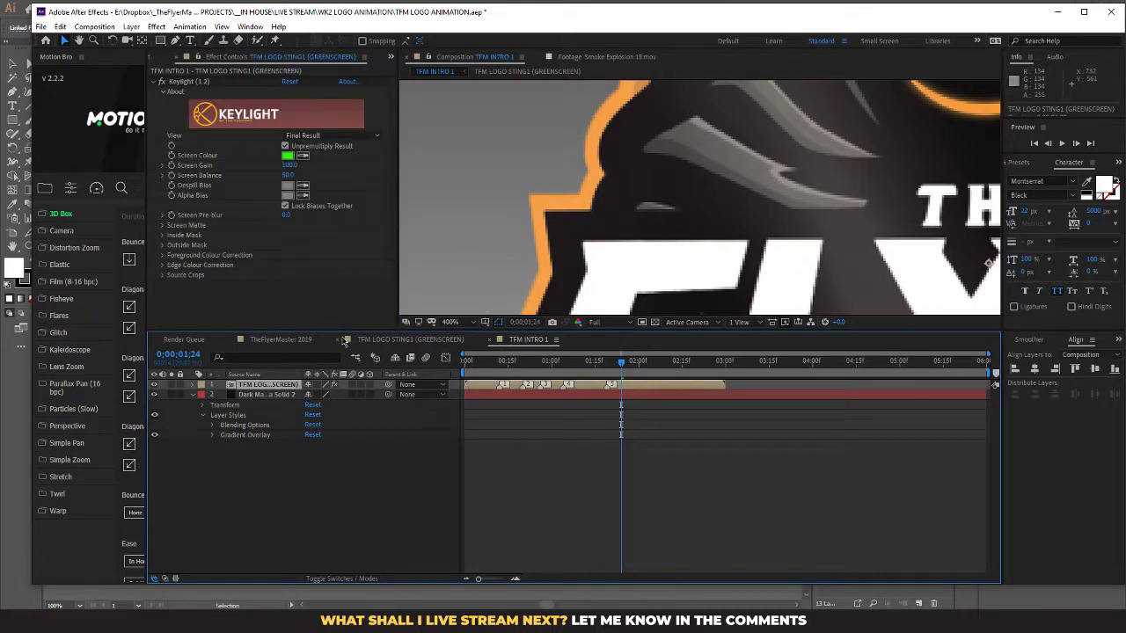
Step: Select and expand Green Solid 1 in the greenscreen composition, and close the open layer and Smoke Explosion 18.mov footage viewers
click(420, 340)
scroll(354, 499, down, 10)
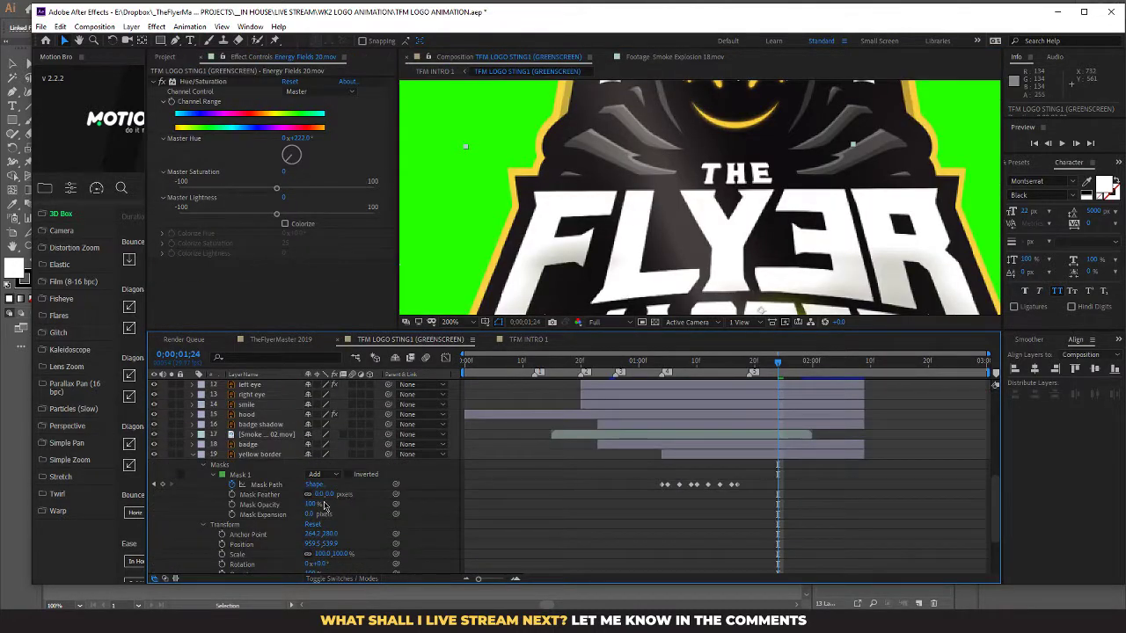
double_click(229, 561)
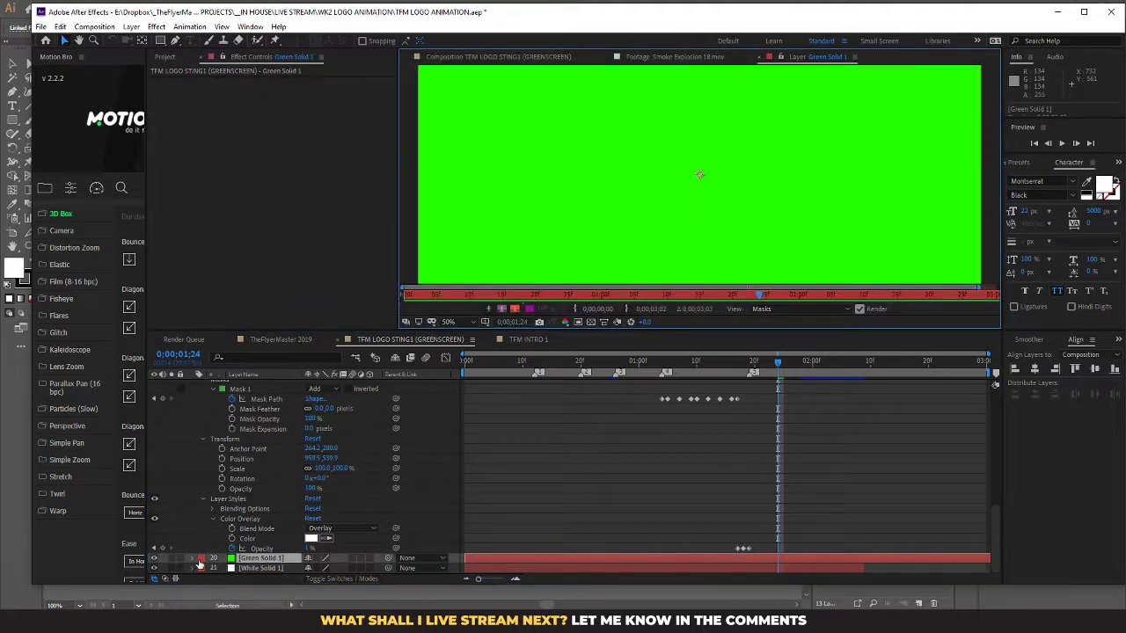
click(193, 560)
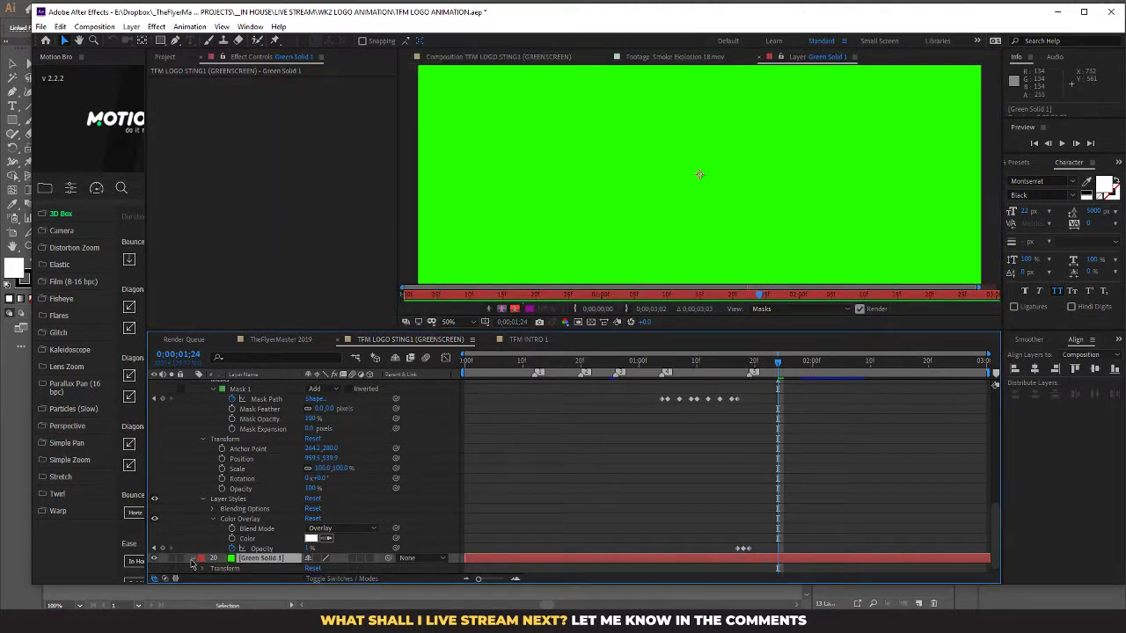
click(760, 58)
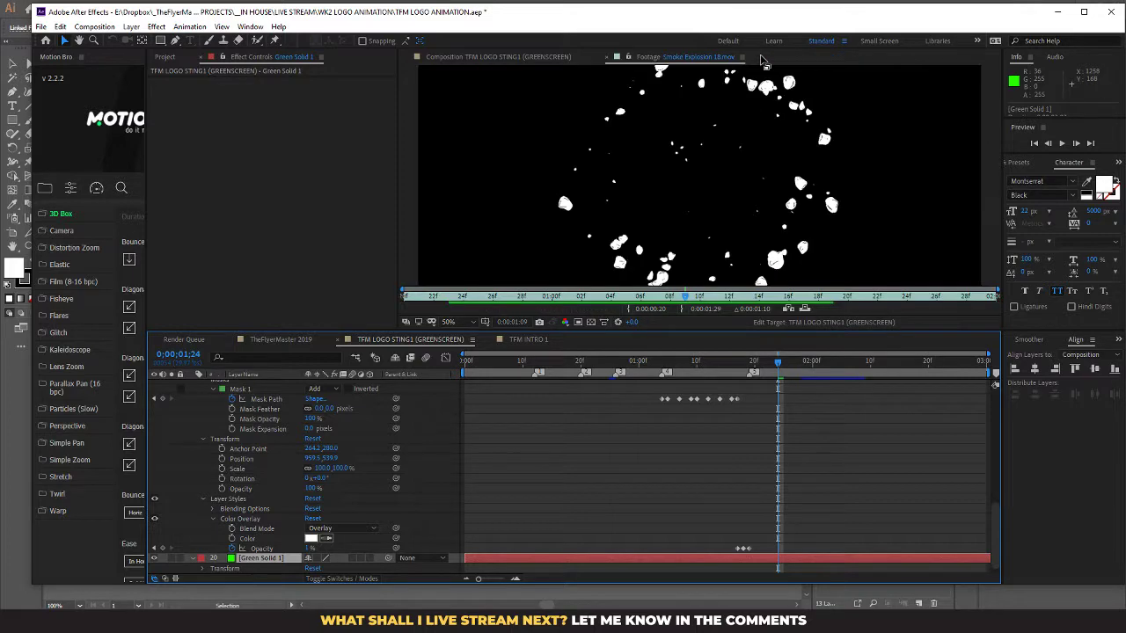
click(616, 57)
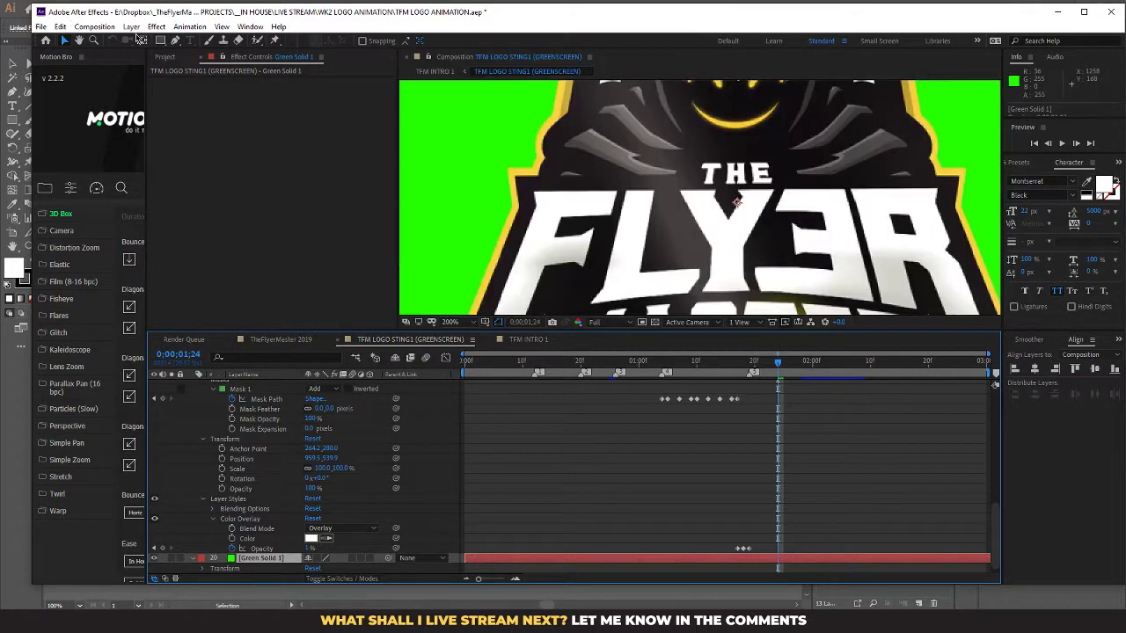
Step: Add a Color Overlay layer style to Green Solid 1 in the greenscreen composition
scroll(877, 160, up, 3)
scroll(867, 162, down, 5)
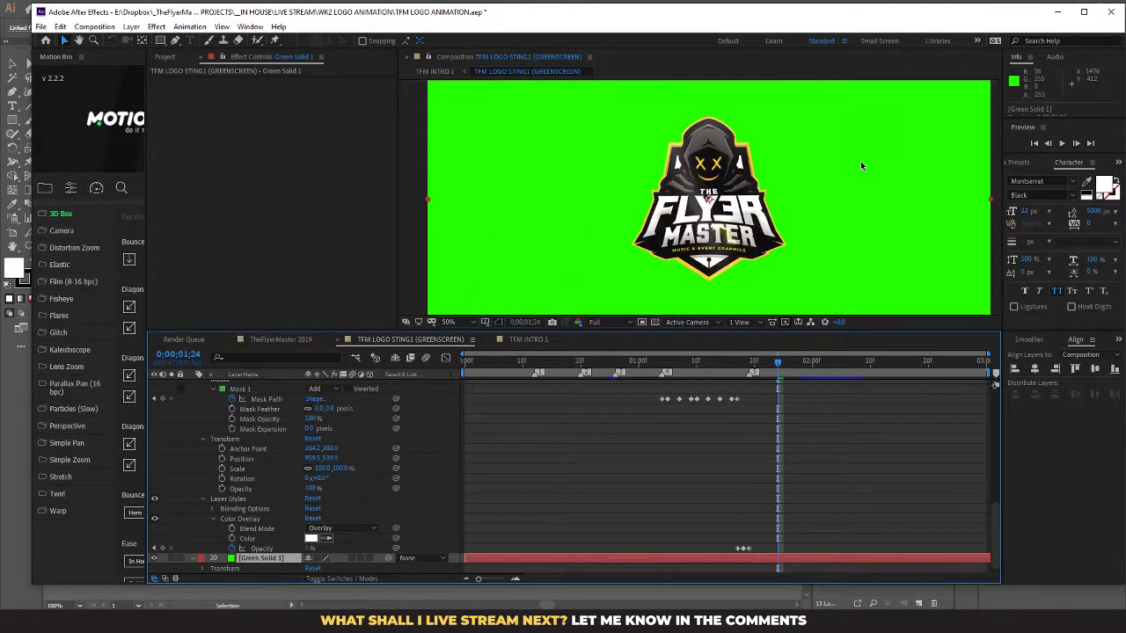
scroll(861, 165, up, 1)
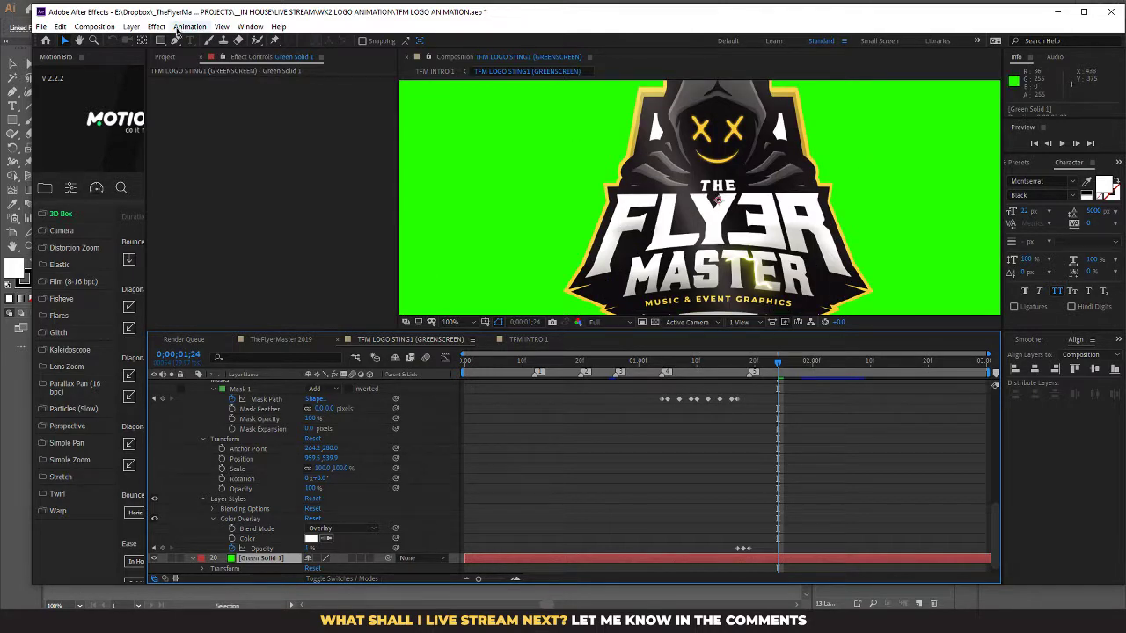
click(132, 27)
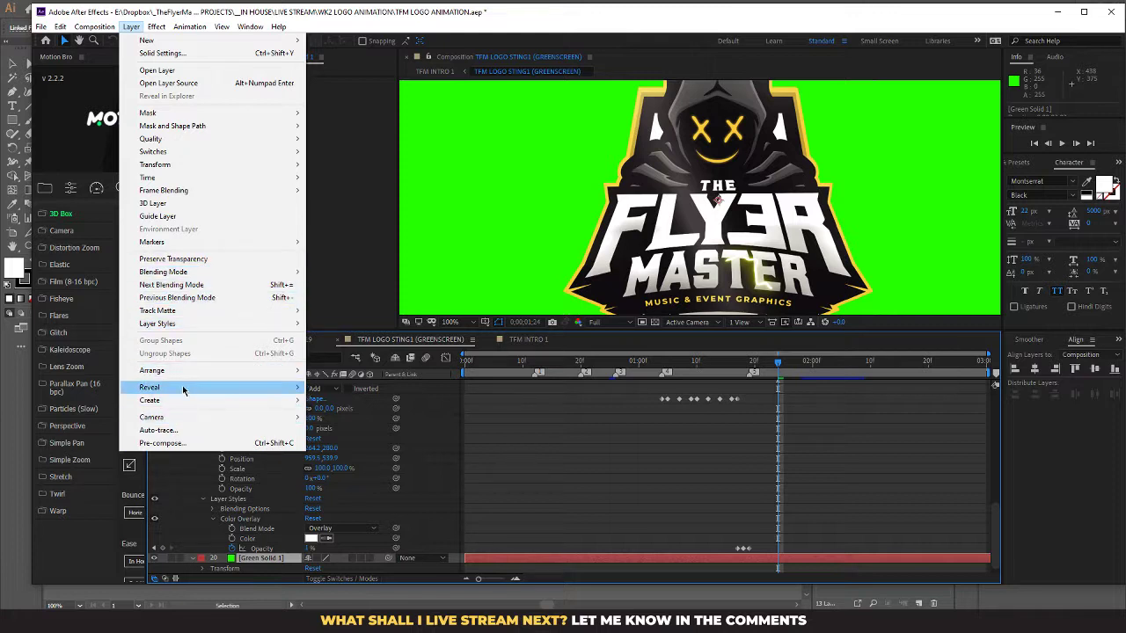
mouse_move(214, 324)
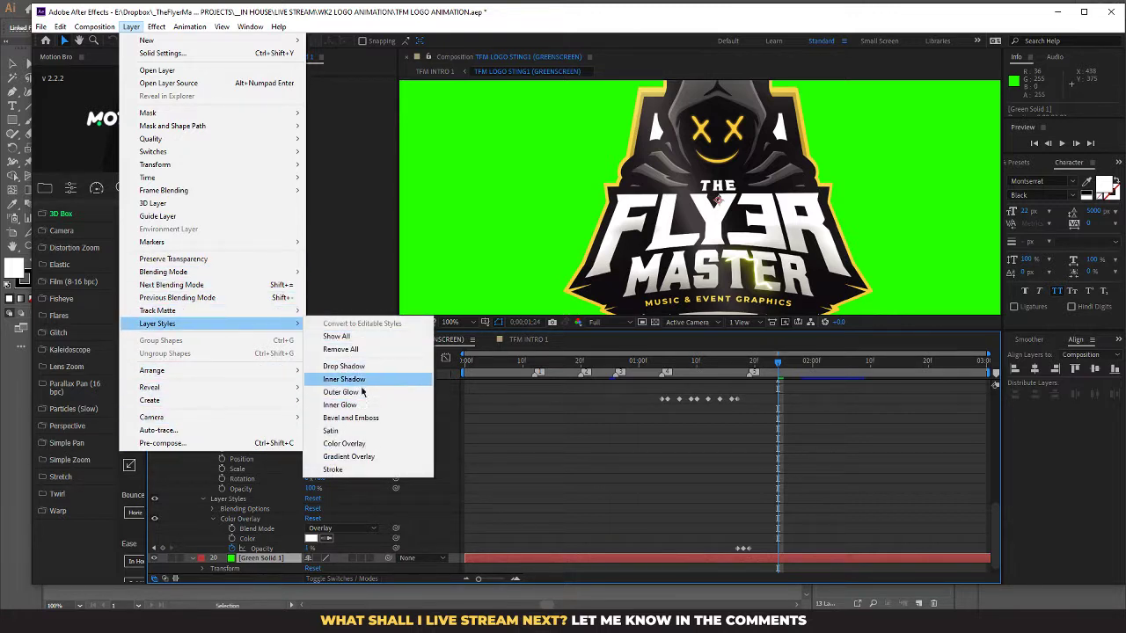
click(353, 444)
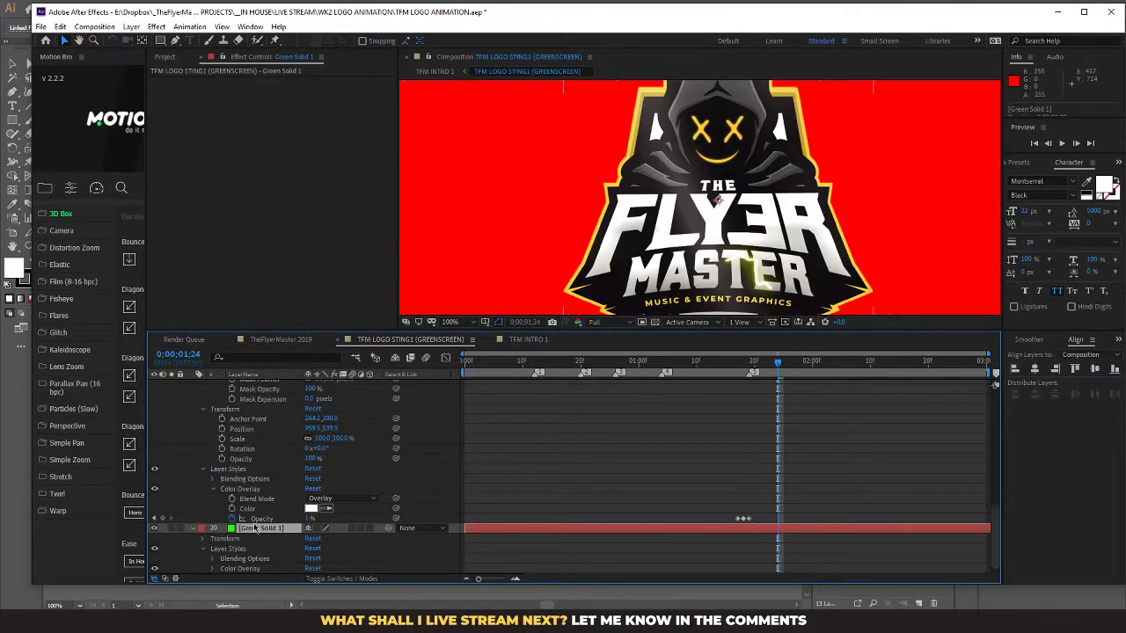
Step: Set the Color Overlay colour of Green Solid 1 to purple C600FF
scroll(213, 573, down, 2)
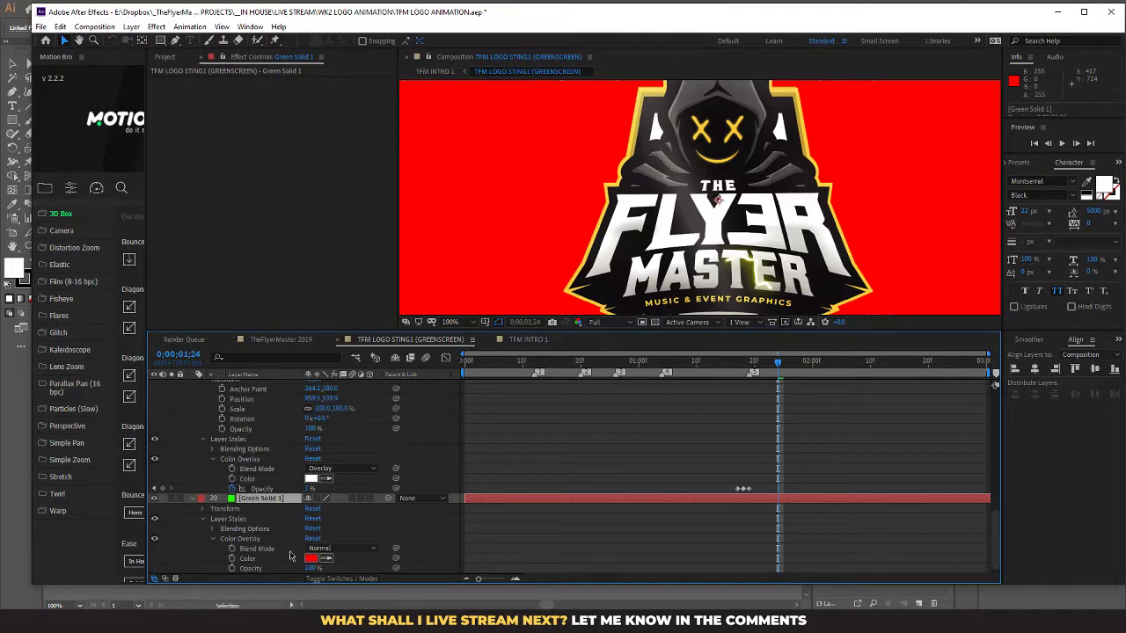
click(212, 538)
click(310, 558)
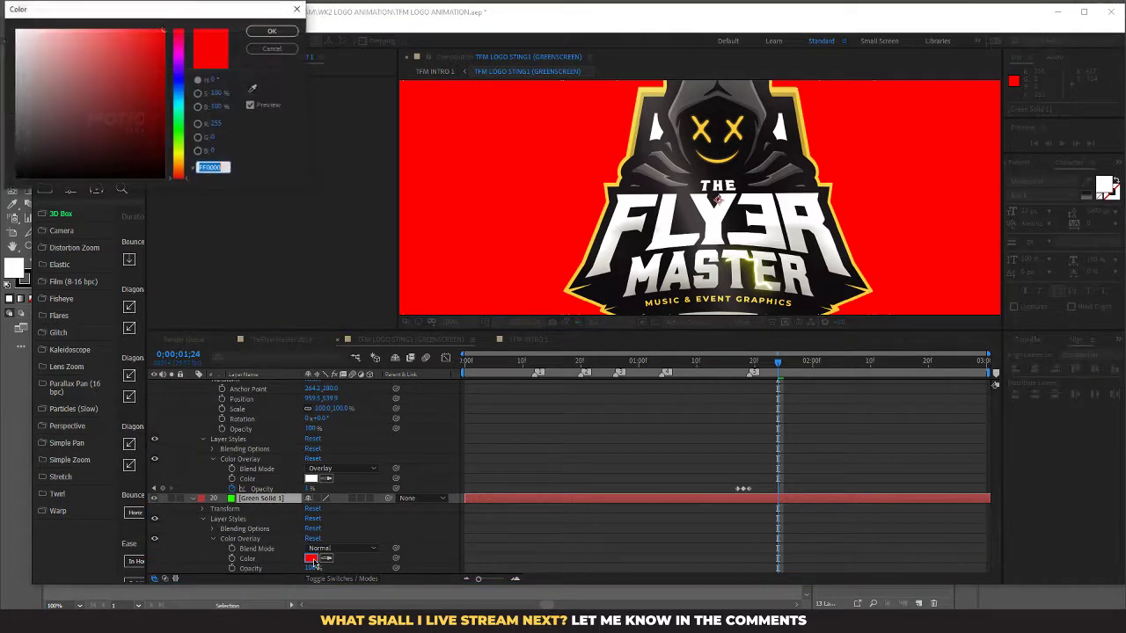
click(180, 59)
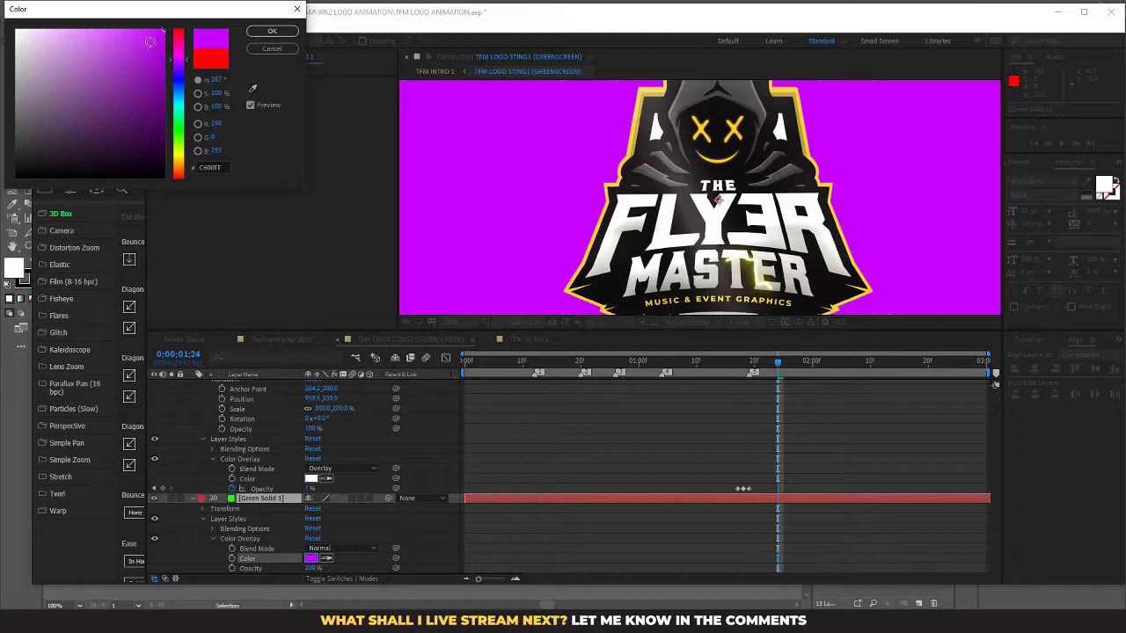
click(283, 31)
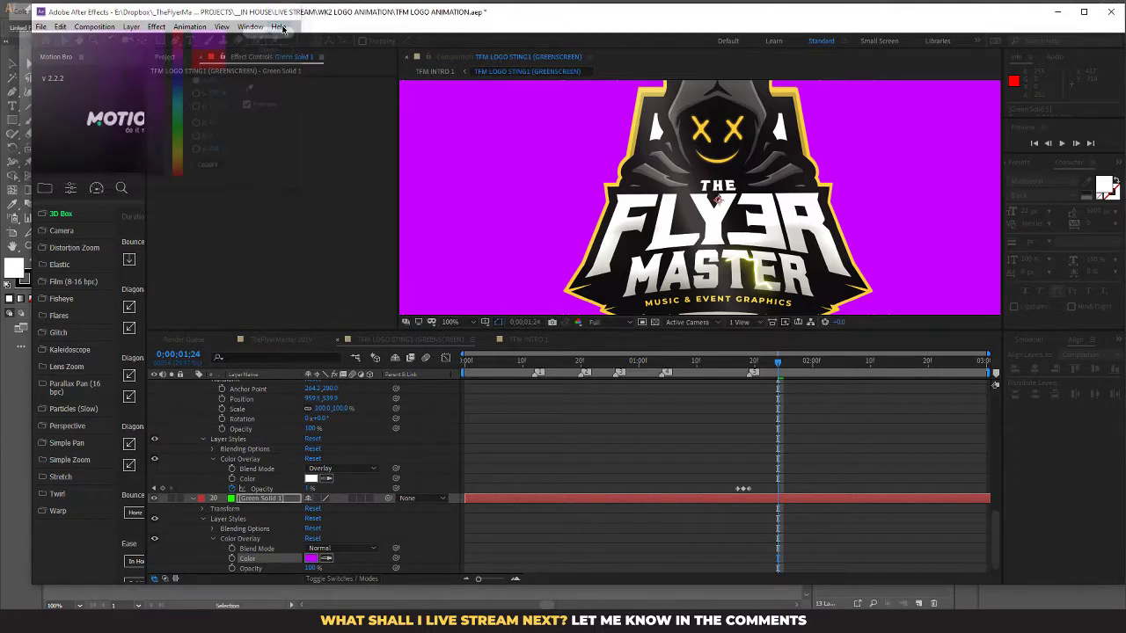
Step: Return the playhead to 0;00;00;00 and rename the greenscreen composition as TFM LOGO STING1 (KEY)
drag(563, 363, 242, 154)
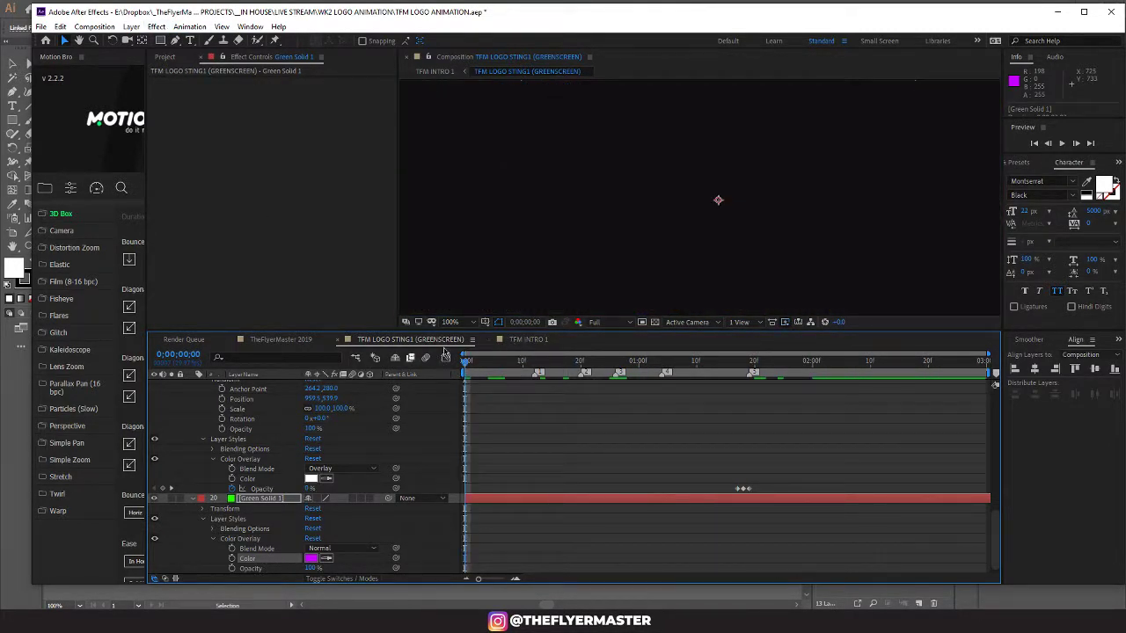
click(524, 339)
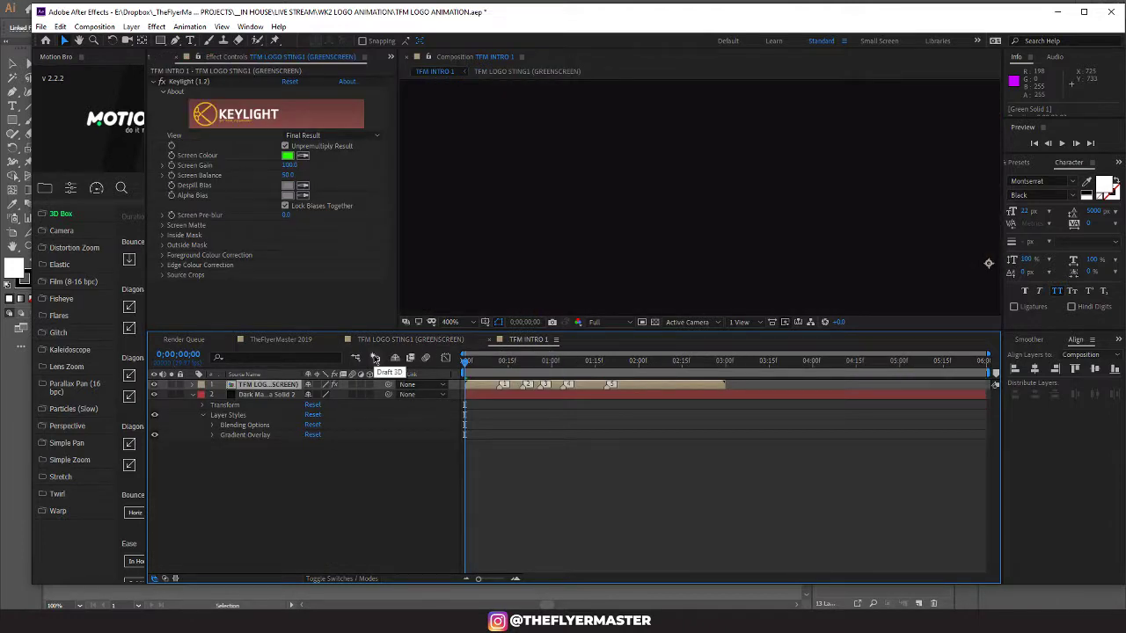
click(399, 341)
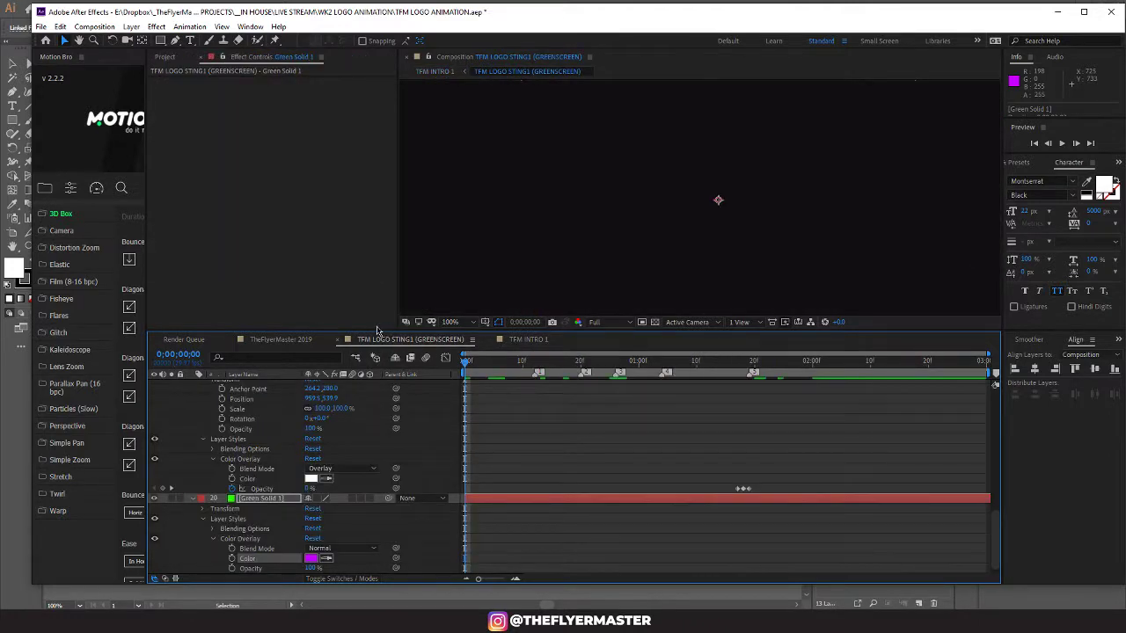
right_click(449, 344)
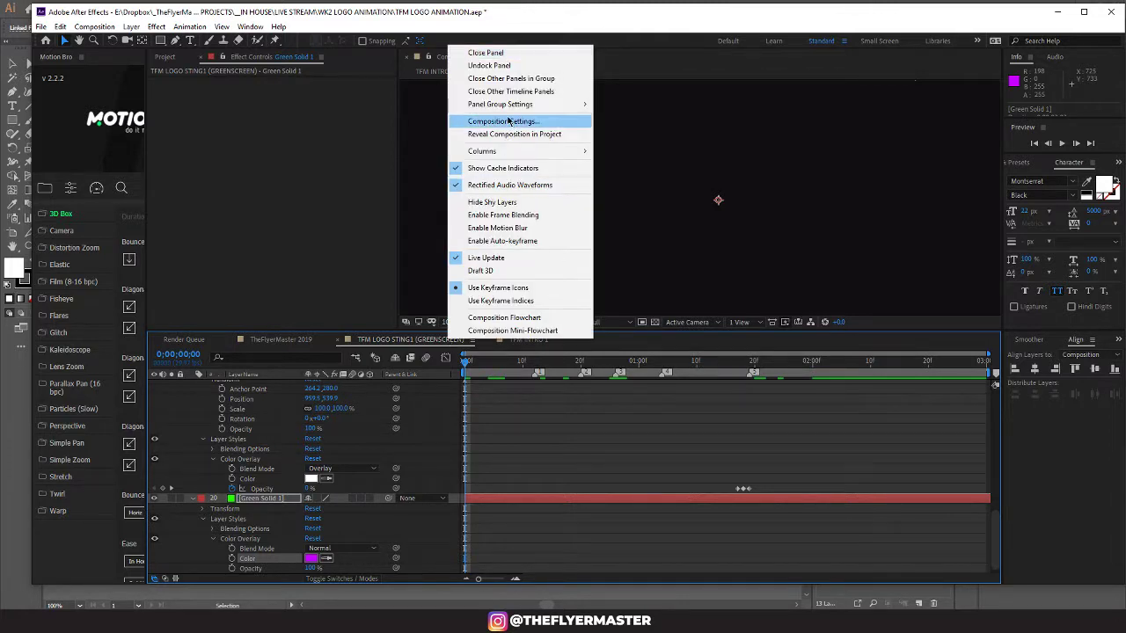
click(508, 121)
drag(193, 33, 241, 33)
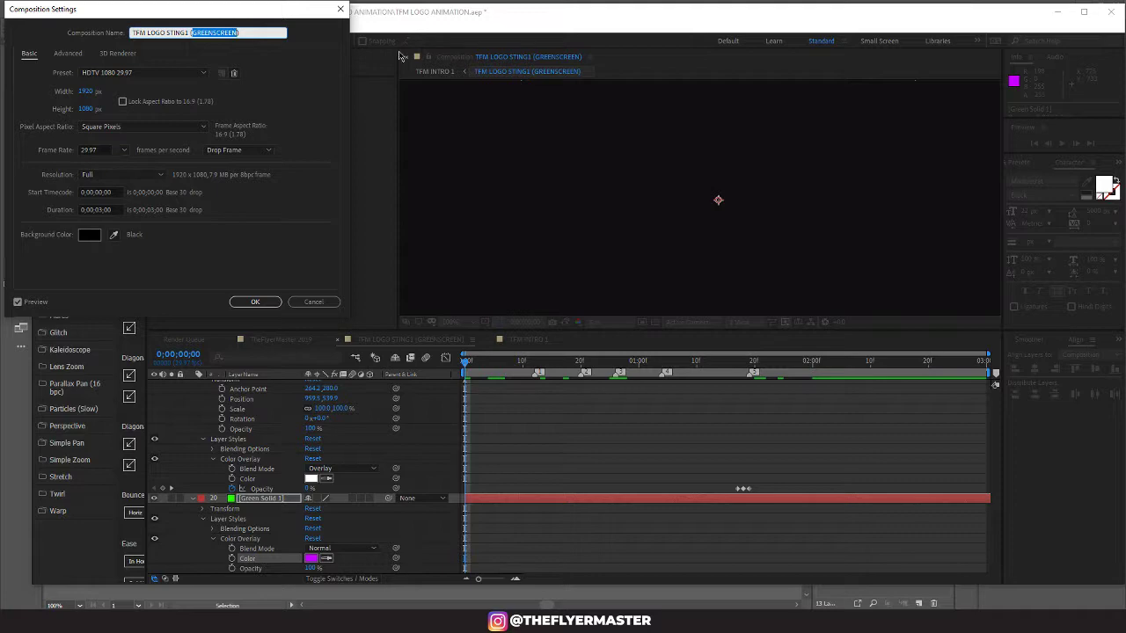
text(KEY)
key(Return)
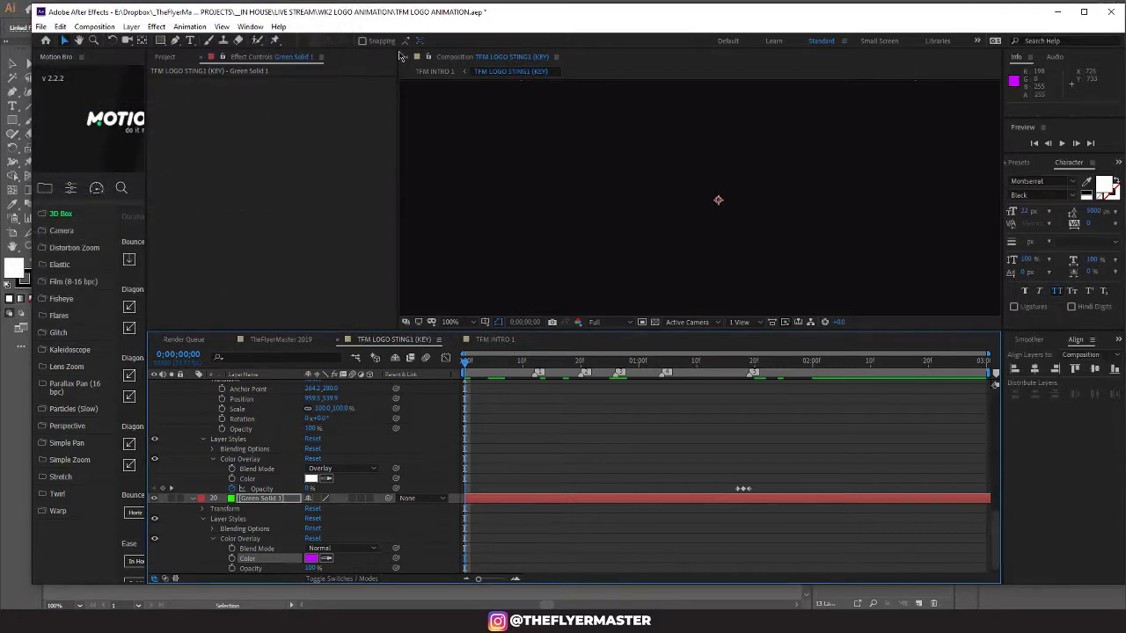
Step: Send TFM LOGO STING1 (KEY) to the Adobe Media Encoder queue, start encoding it, and minimize the encoder
click(46, 27)
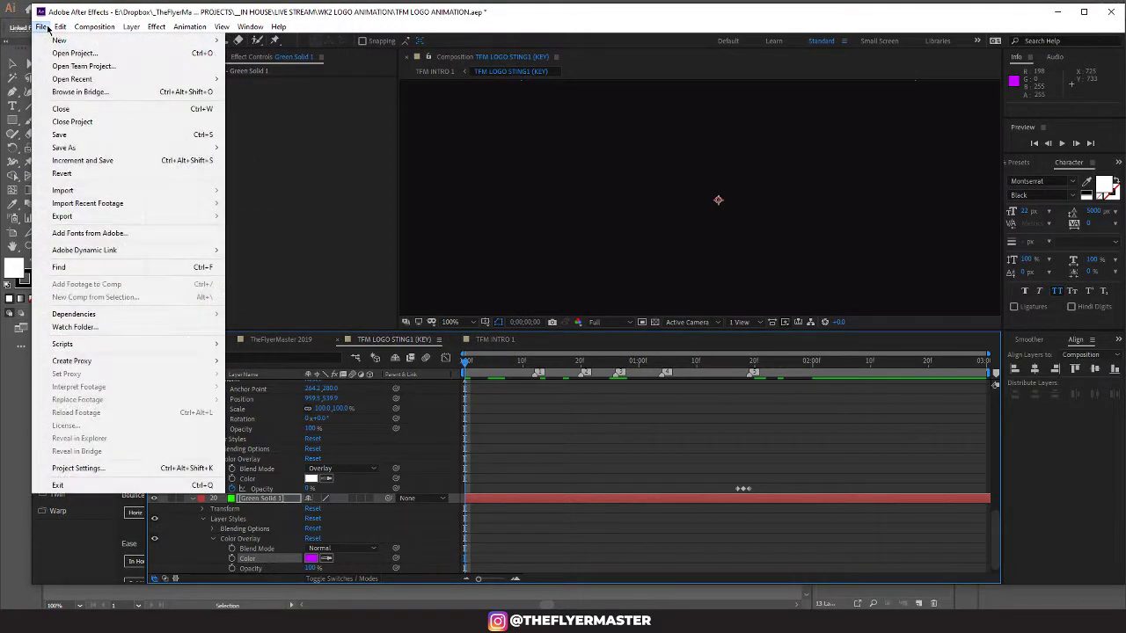
mouse_move(60, 27)
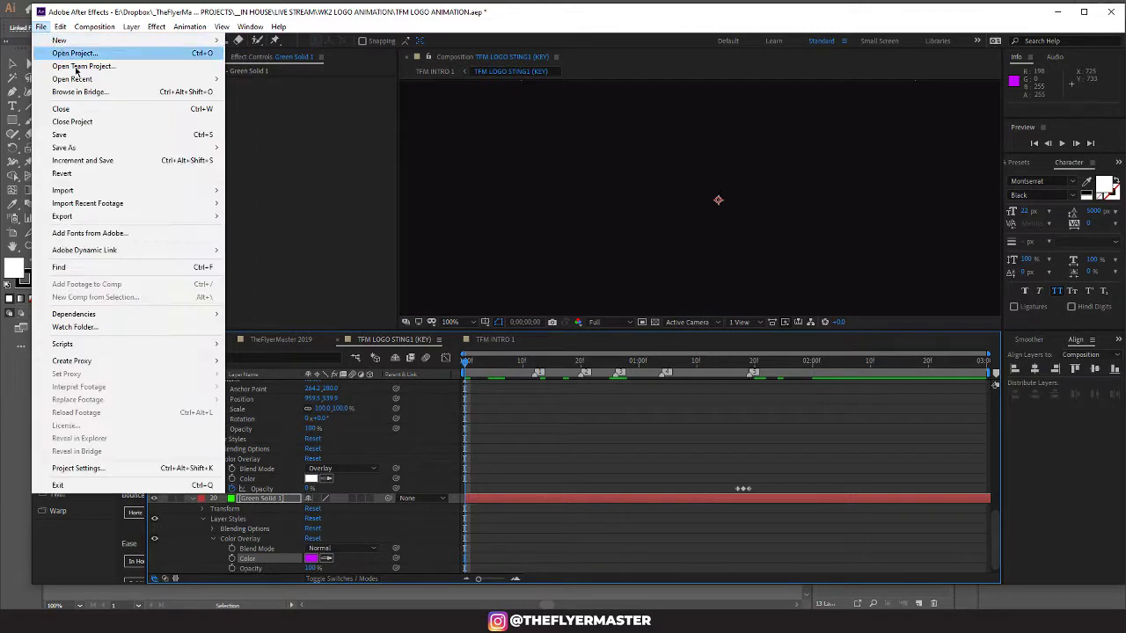
mouse_move(104, 216)
click(304, 217)
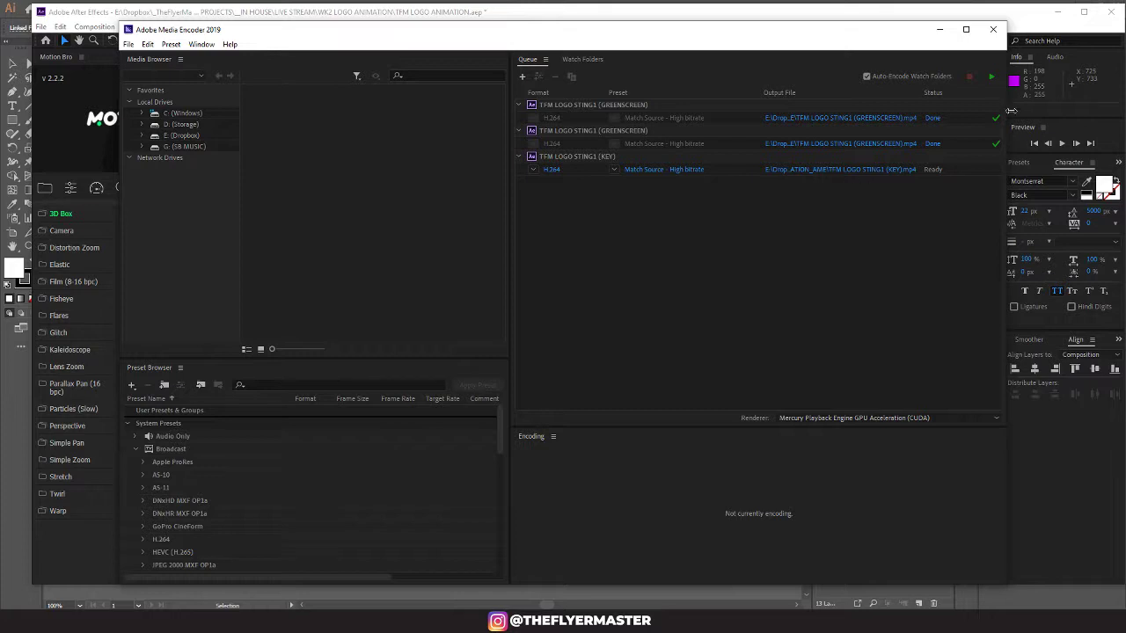
click(991, 77)
click(939, 29)
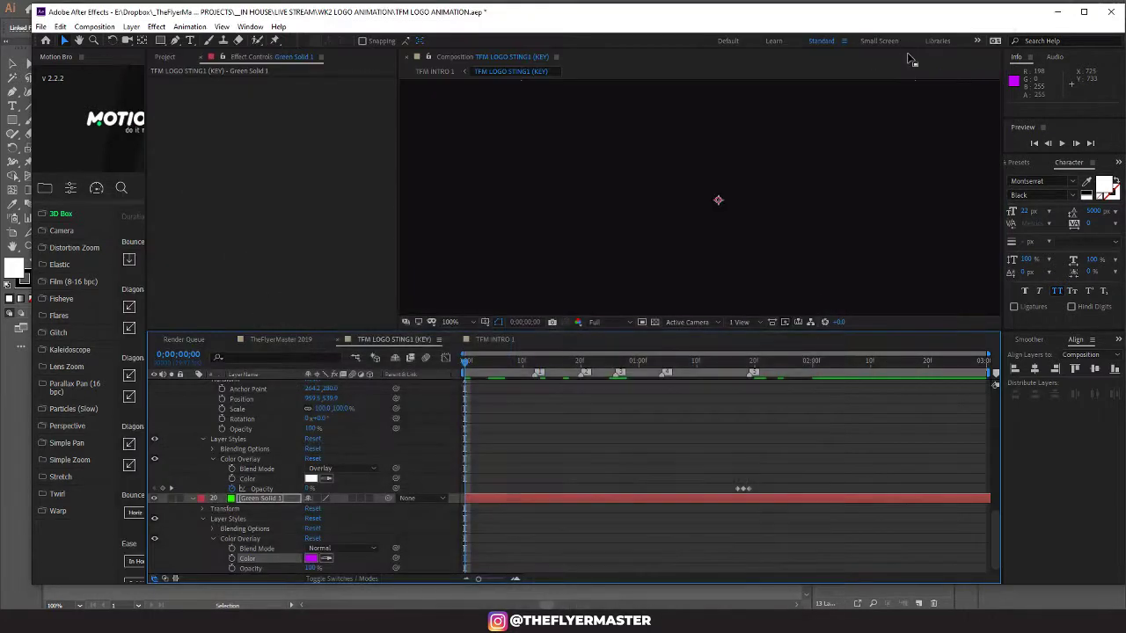
Step: In TFM INTRO 1, sample the purple background as the logo layer's Keylight Screen Colour and check the key at 0;00;01;00
click(486, 341)
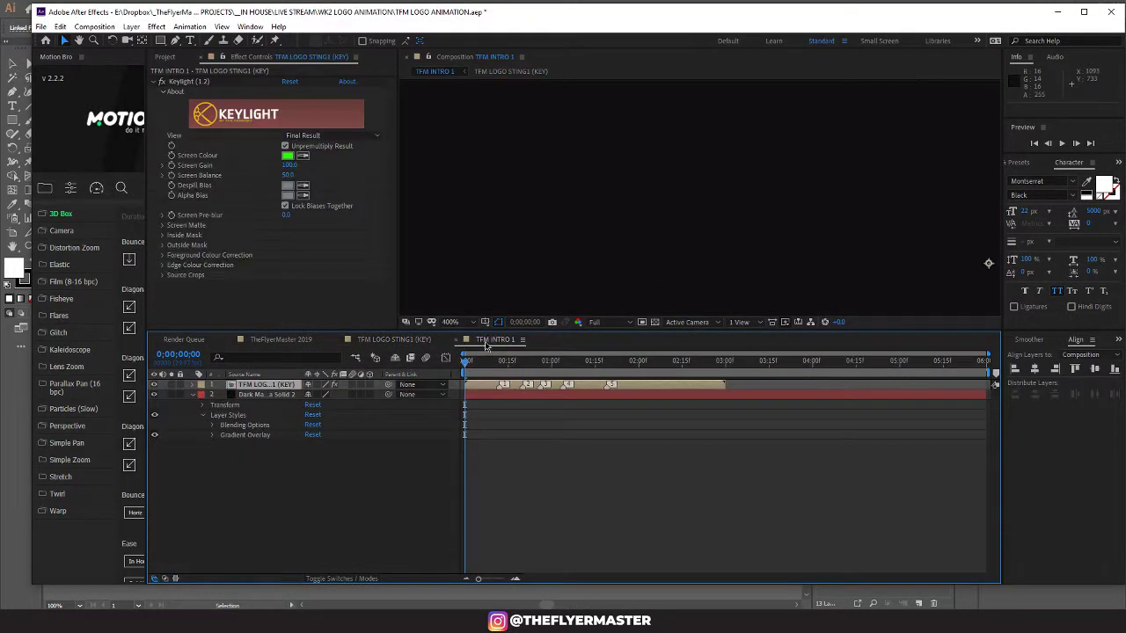
drag(480, 362, 538, 374)
scroll(482, 254, down, 6)
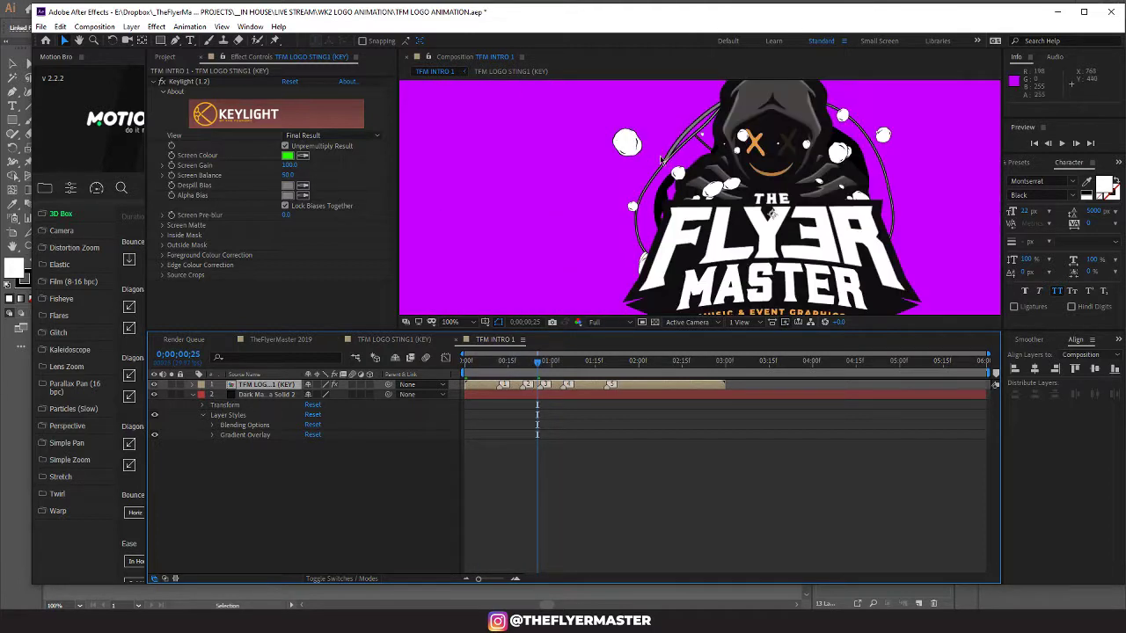
click(203, 405)
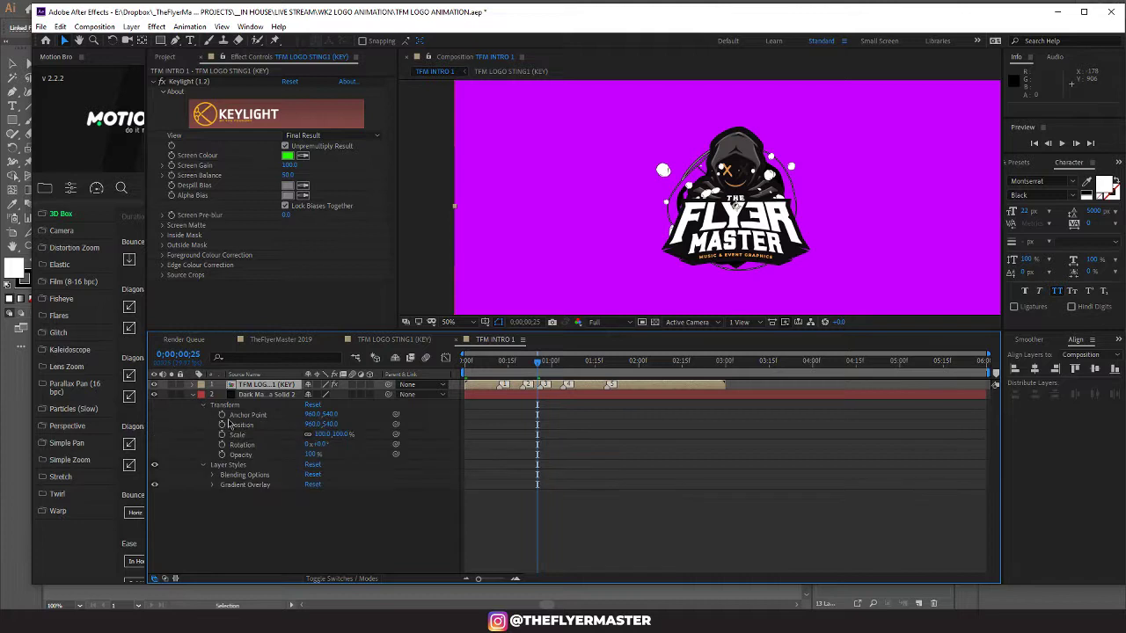
click(193, 386)
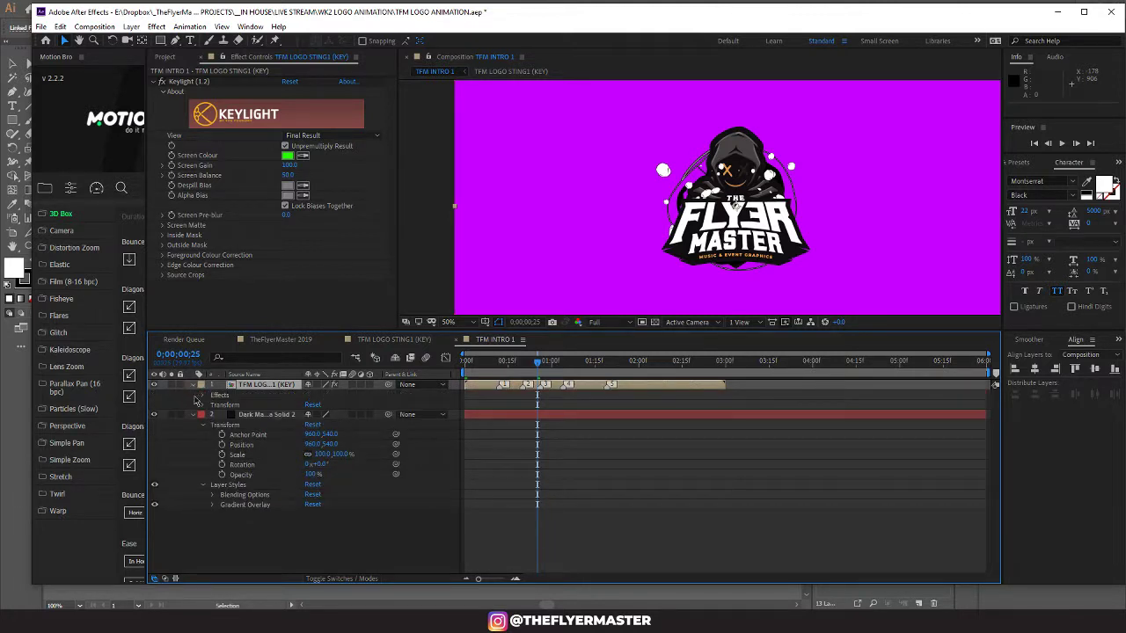
click(204, 396)
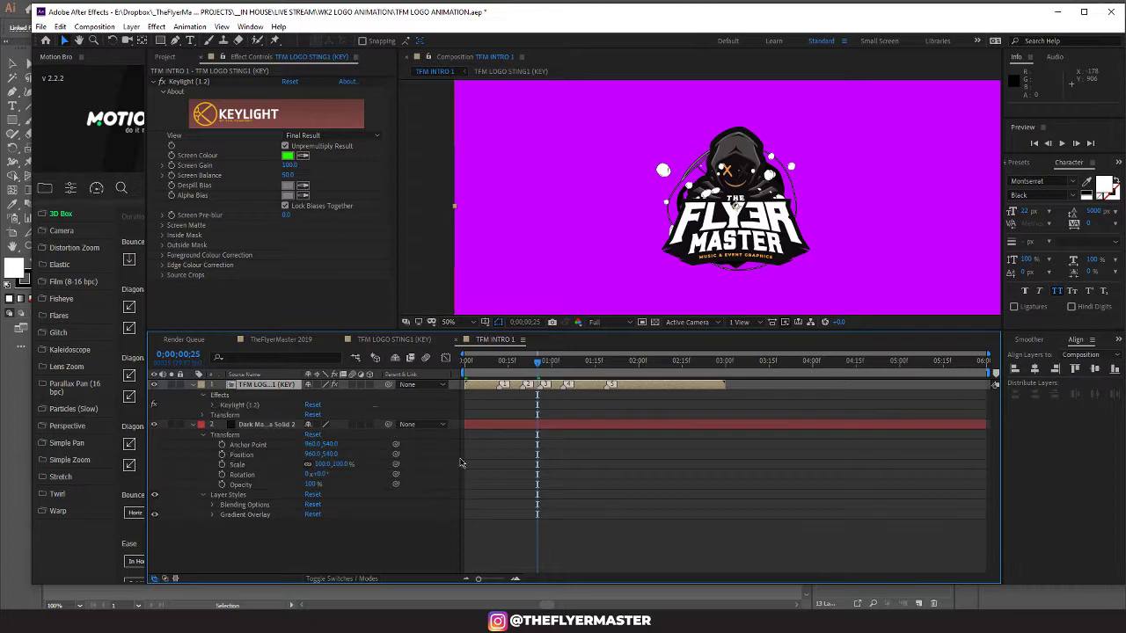
click(214, 406)
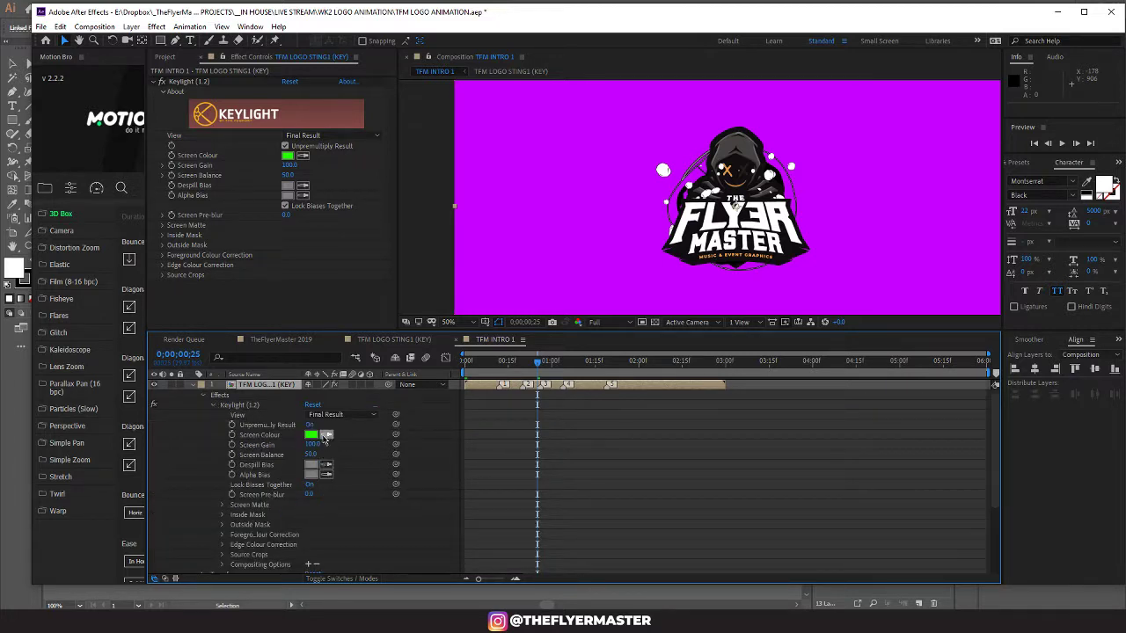
click(586, 159)
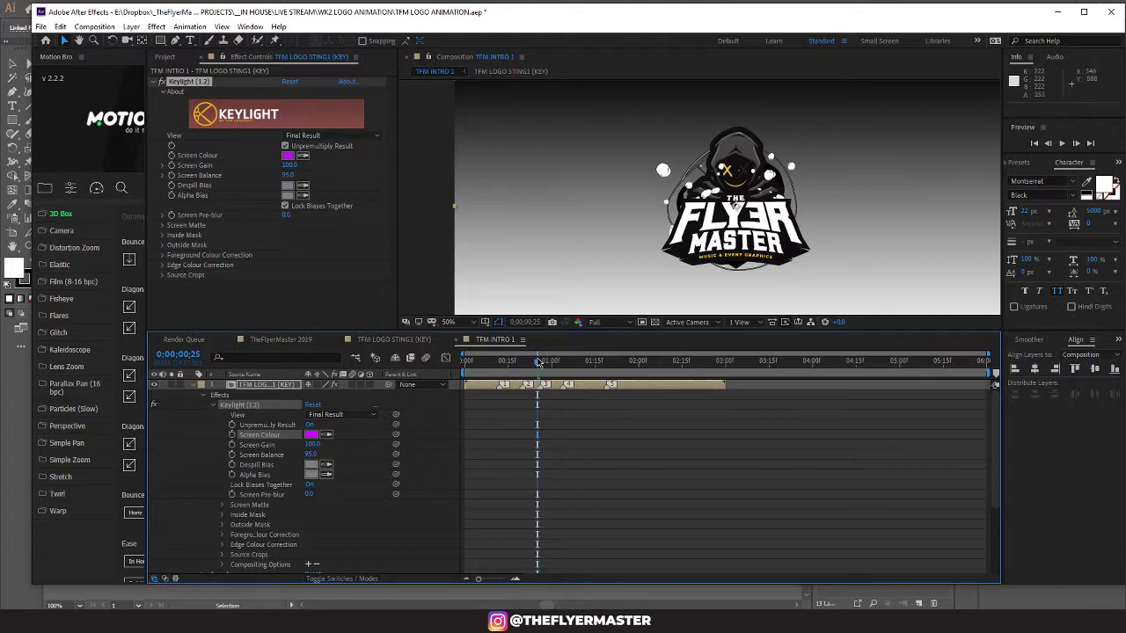
mouse_move(537, 361)
mouse_down()
mouse_move(465, 370)
mouse_move(551, 376)
mouse_up()
key(comma)
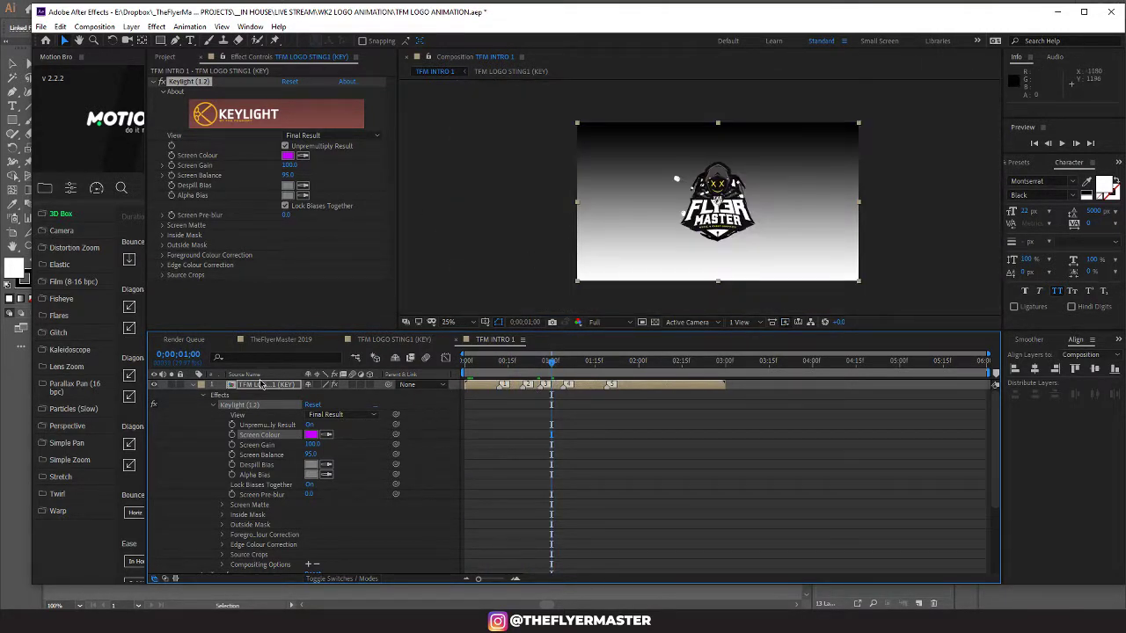
Step: In the Dark Magenta Solid 2 layer's Gradient Overlay, change the white colour stop to dark grey 5D5D5D
click(194, 388)
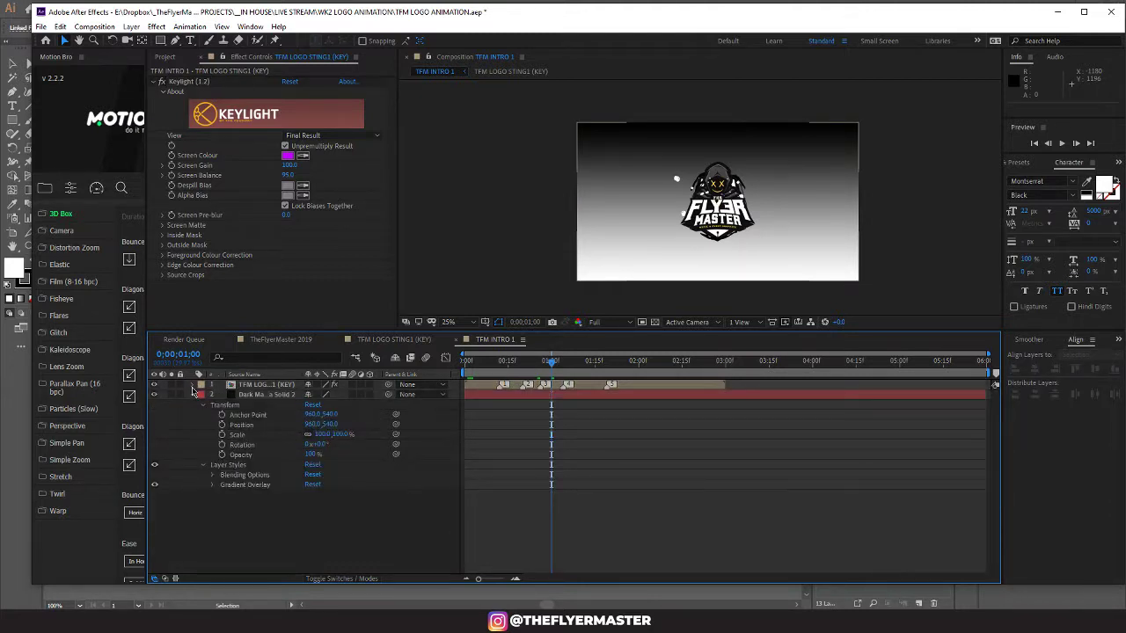
click(193, 395)
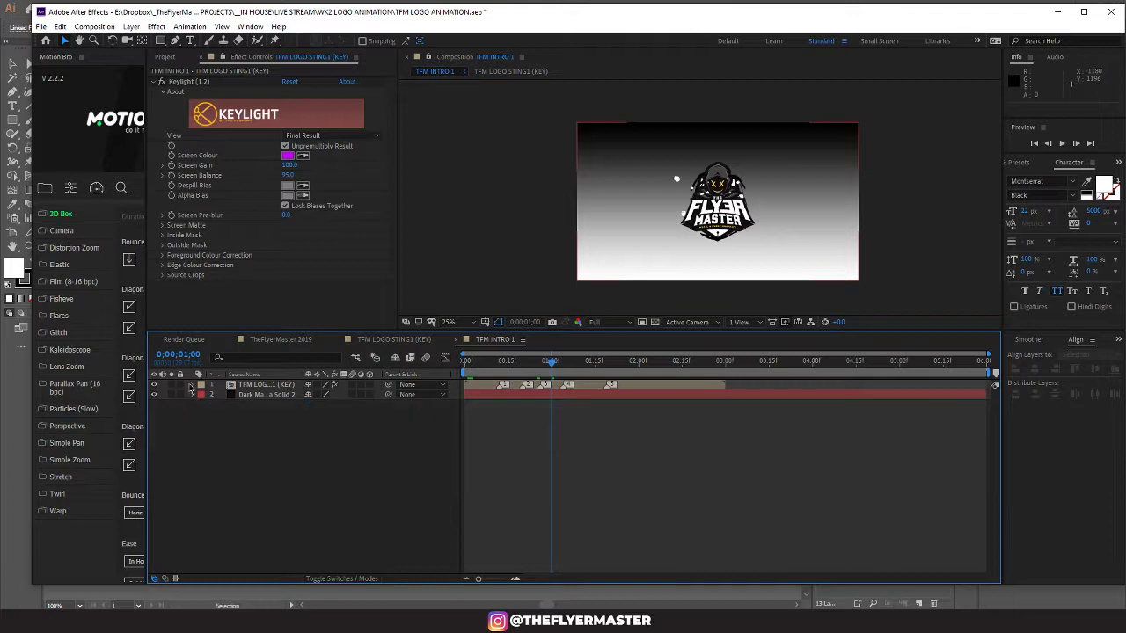
click(193, 384)
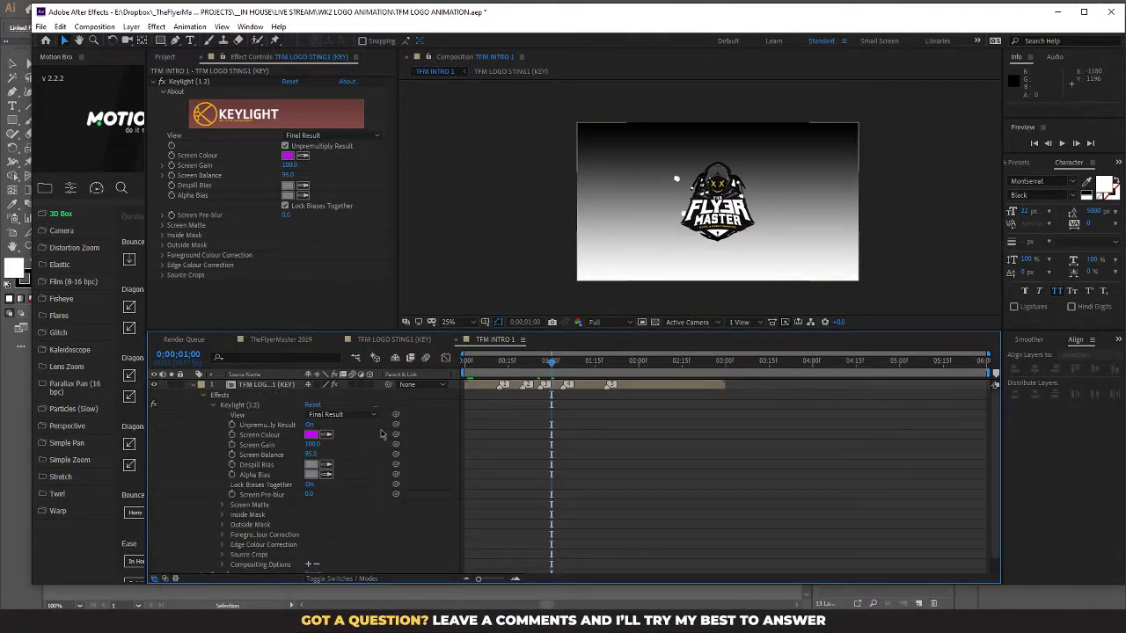
scroll(273, 459, down, 1)
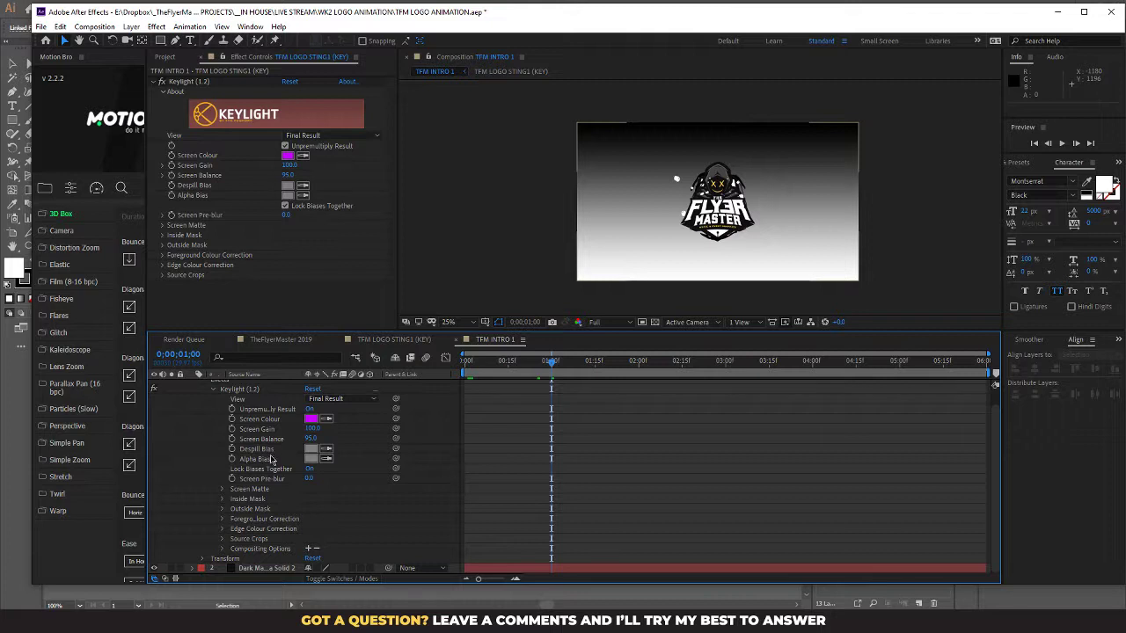
click(244, 567)
click(193, 568)
scroll(189, 573, down, 3)
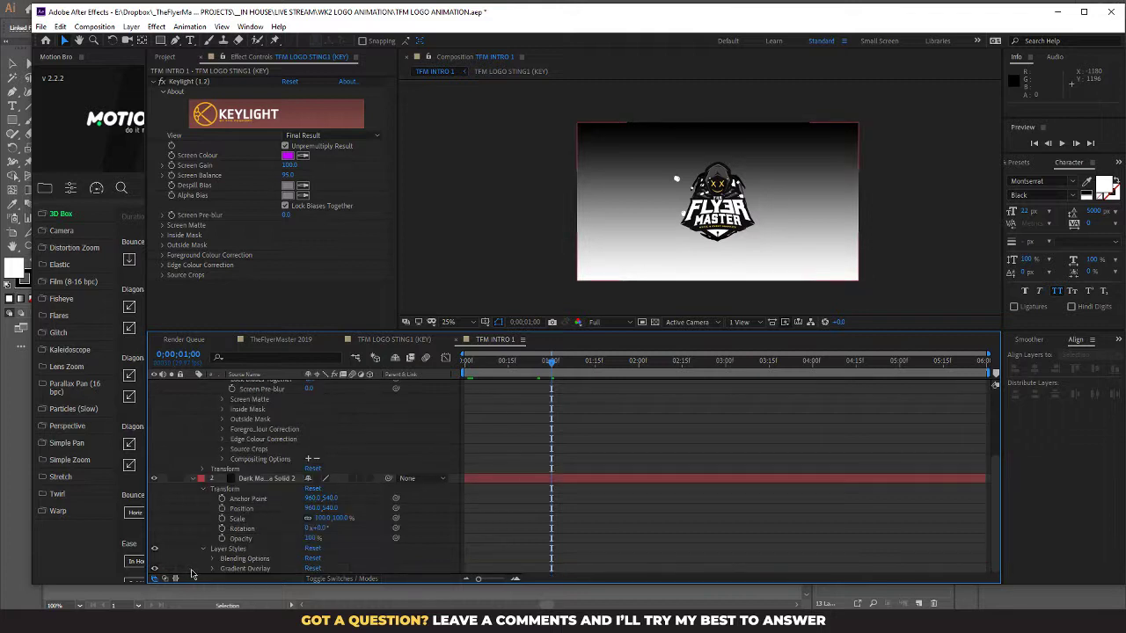
click(214, 568)
scroll(216, 573, down, 3)
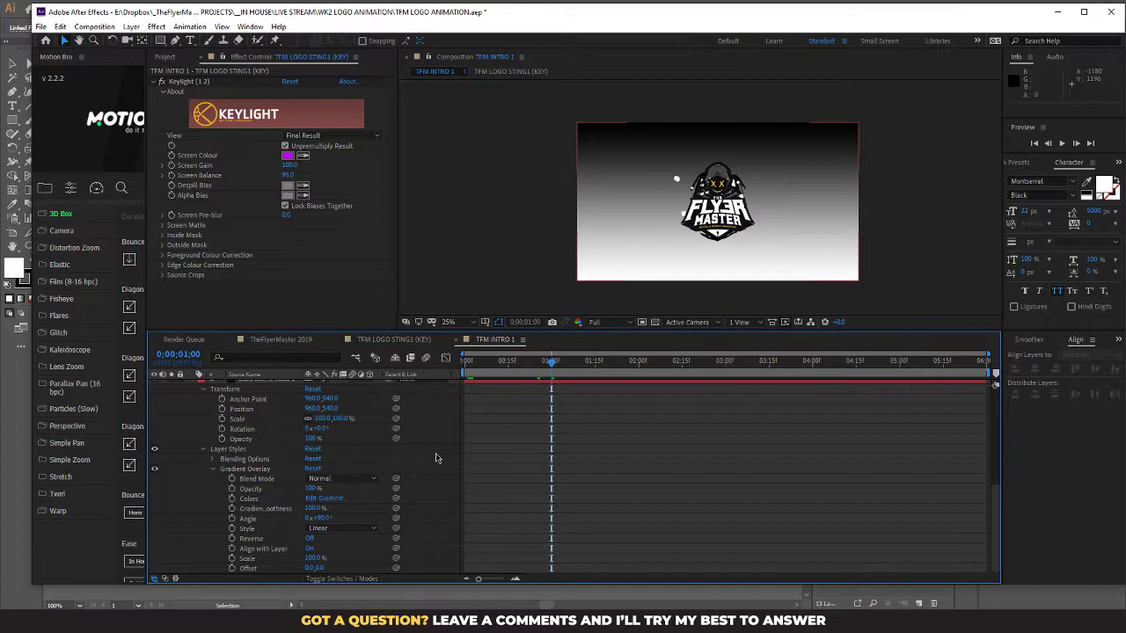
click(327, 499)
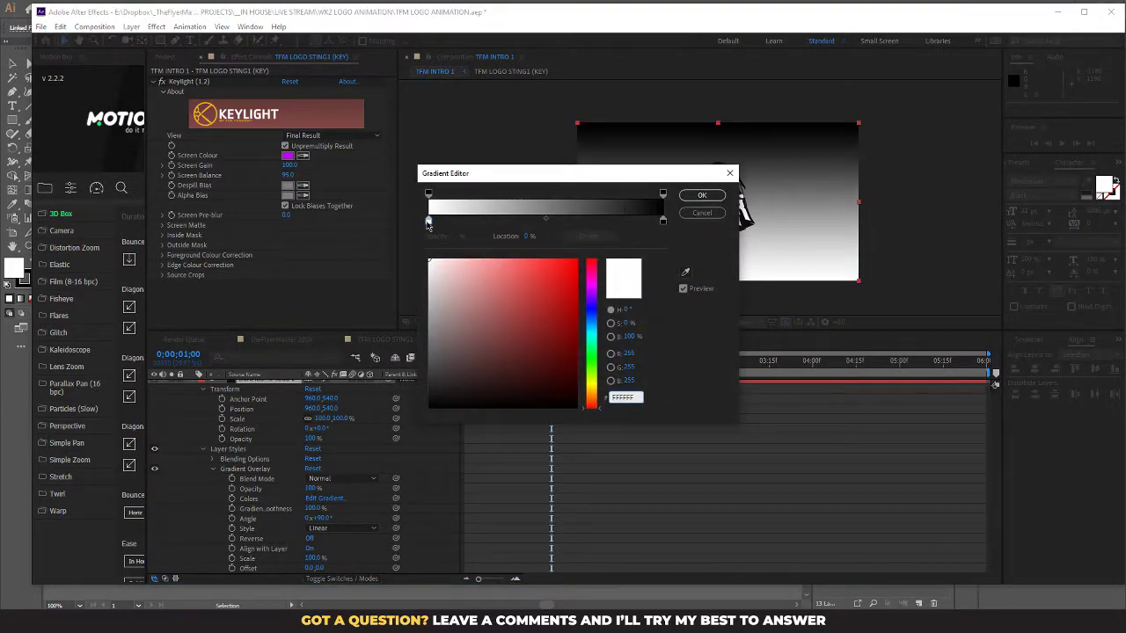
drag(441, 265, 408, 355)
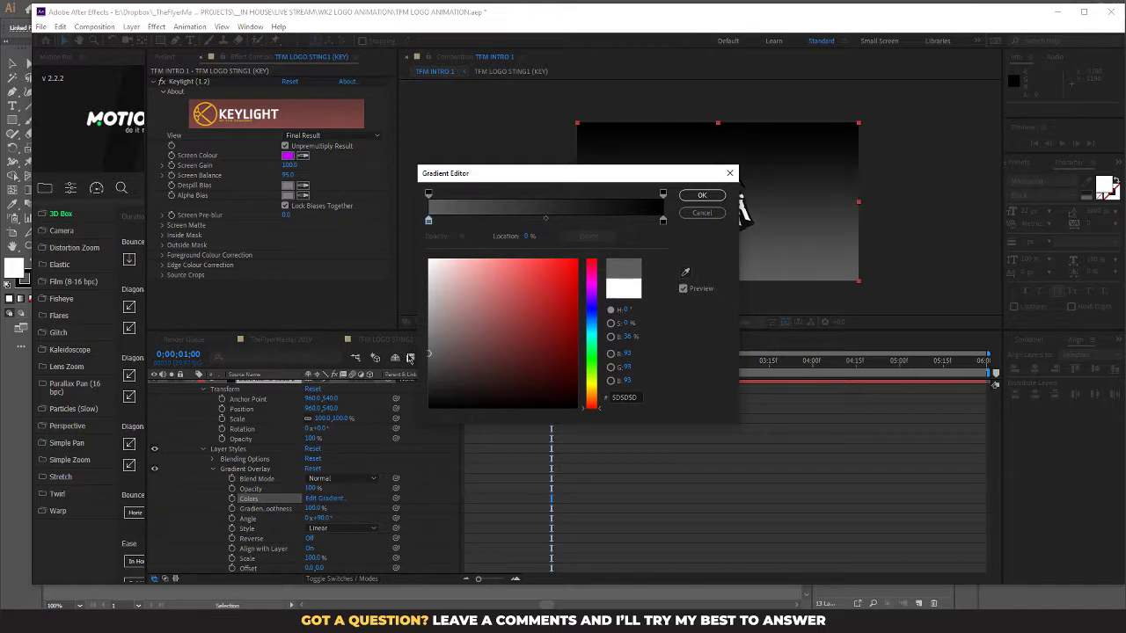
click(705, 195)
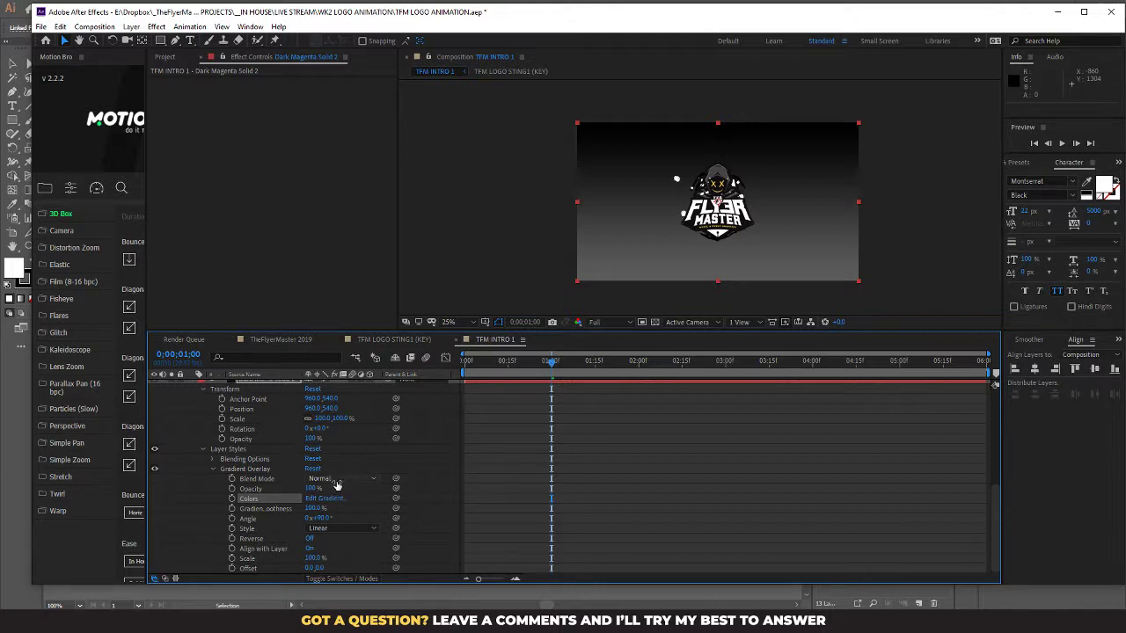
Step: Set the background's Gradient Overlay to Radial style with 23% opacity and 150% scale, and check it against the logo animation
click(361, 529)
click(361, 554)
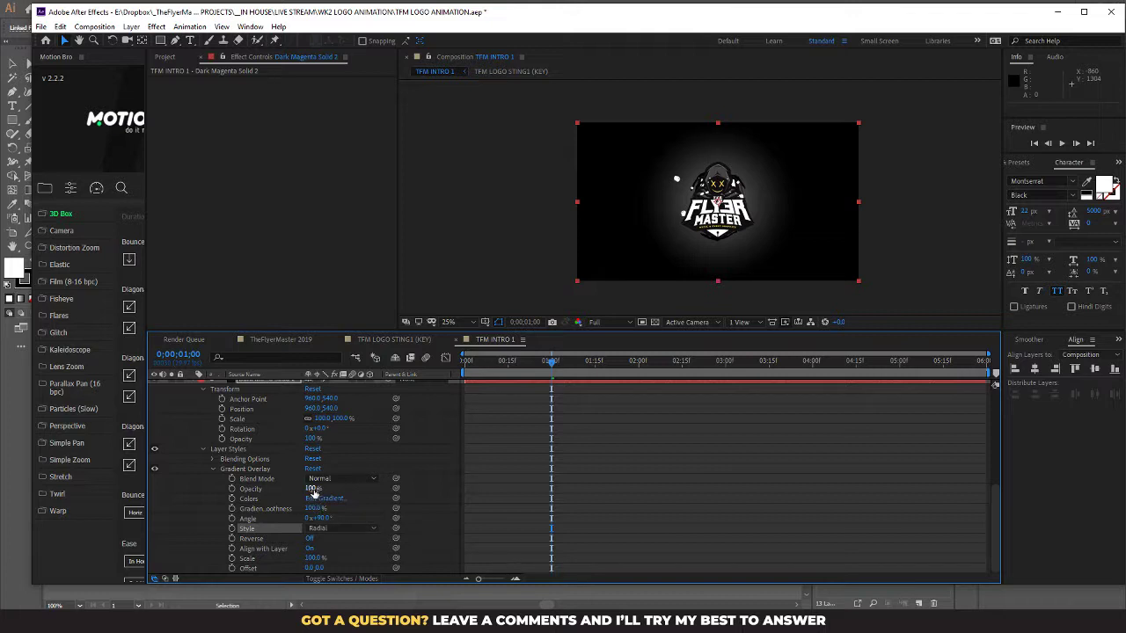
drag(311, 488, 274, 497)
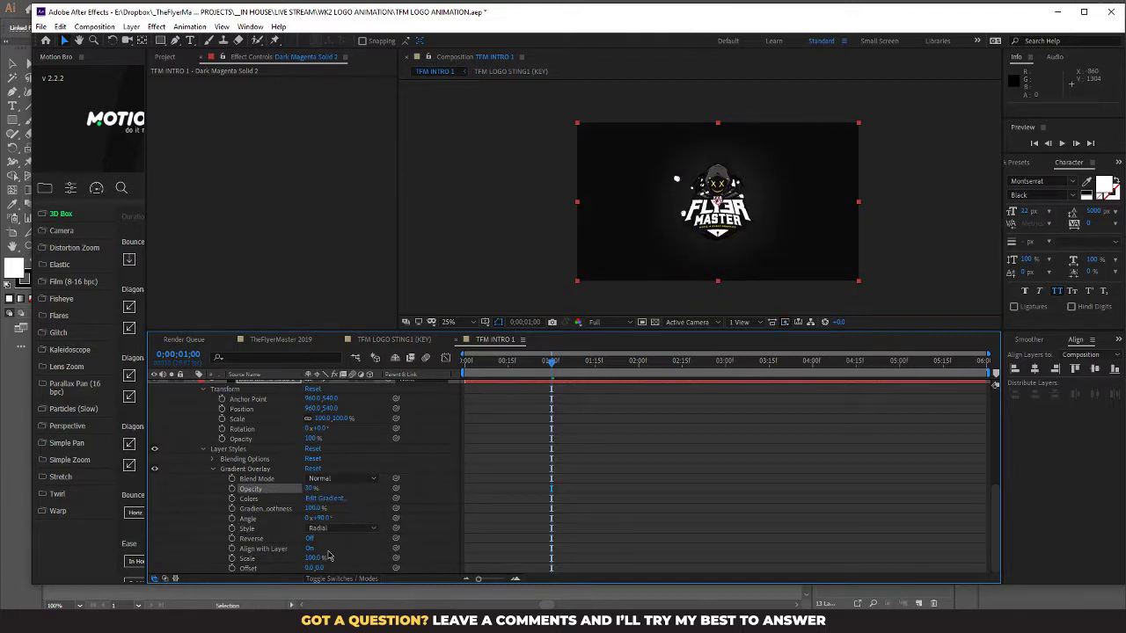
drag(313, 558, 359, 558)
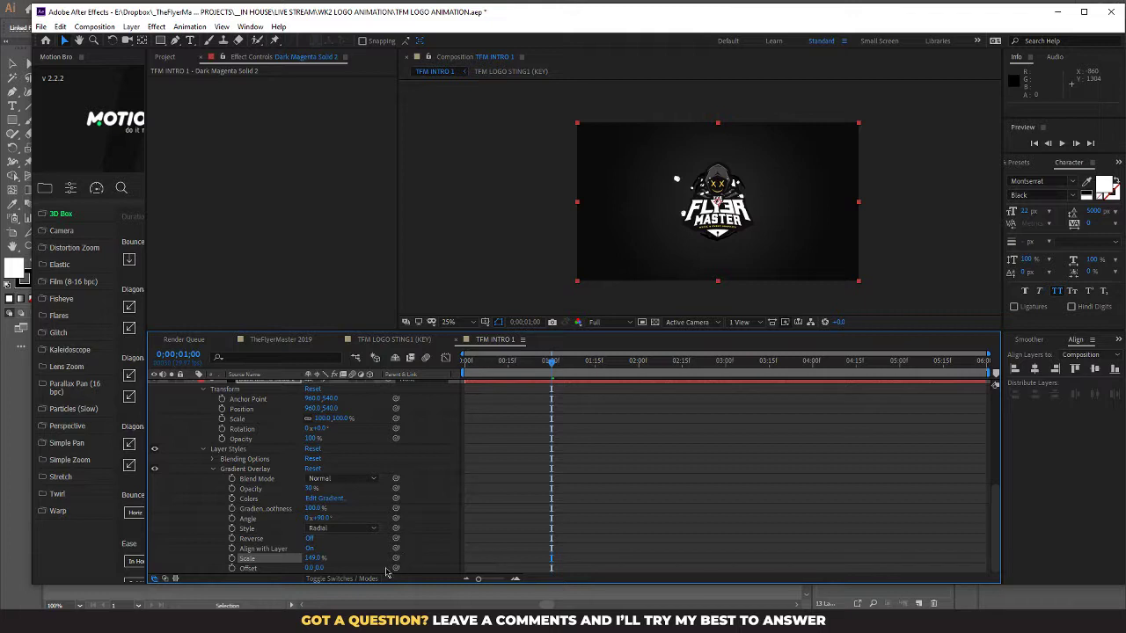
drag(315, 557, 404, 548)
drag(313, 560, 360, 556)
mouse_move(307, 490)
mouse_down()
mouse_move(302, 502)
mouse_move(309, 493)
mouse_up()
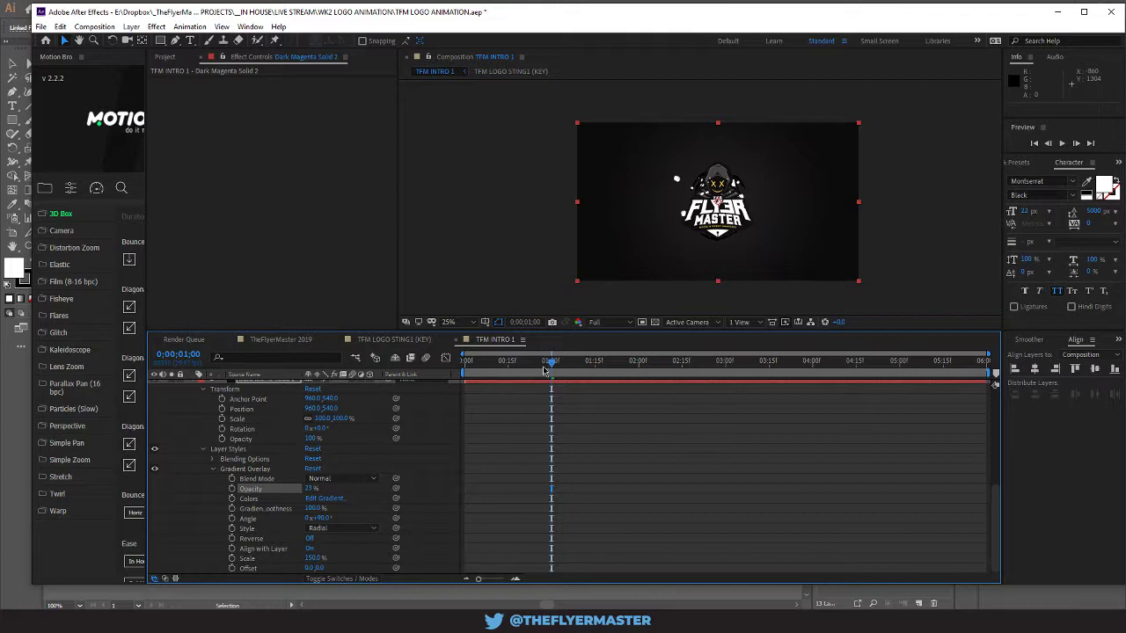
mouse_move(552, 365)
mouse_down()
mouse_move(495, 366)
mouse_move(550, 374)
mouse_up()
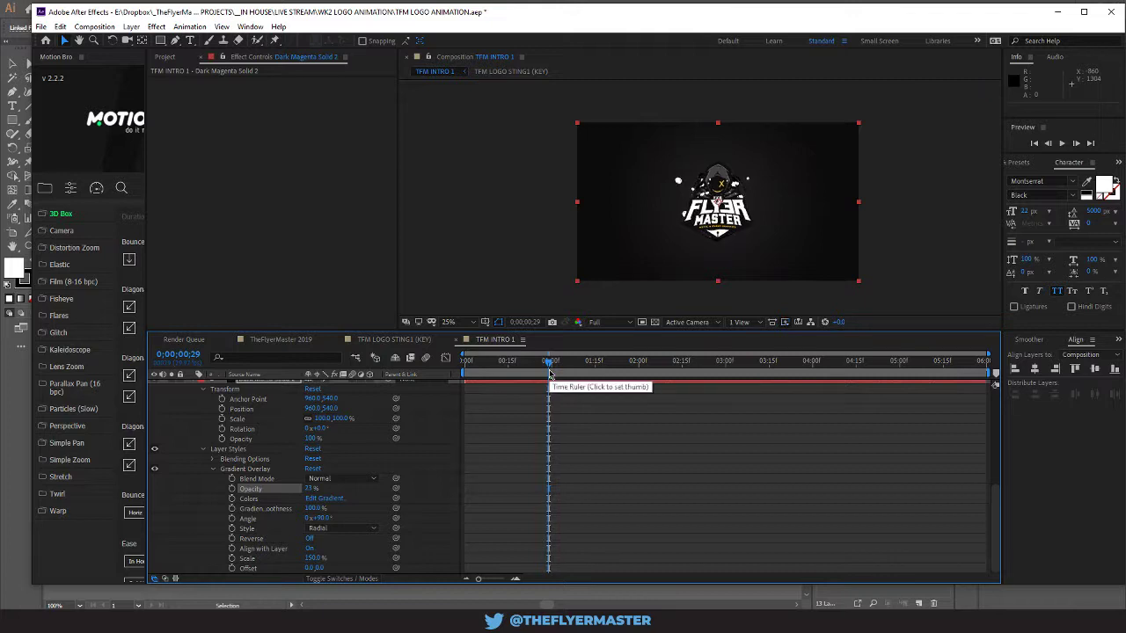
drag(550, 374, 581, 373)
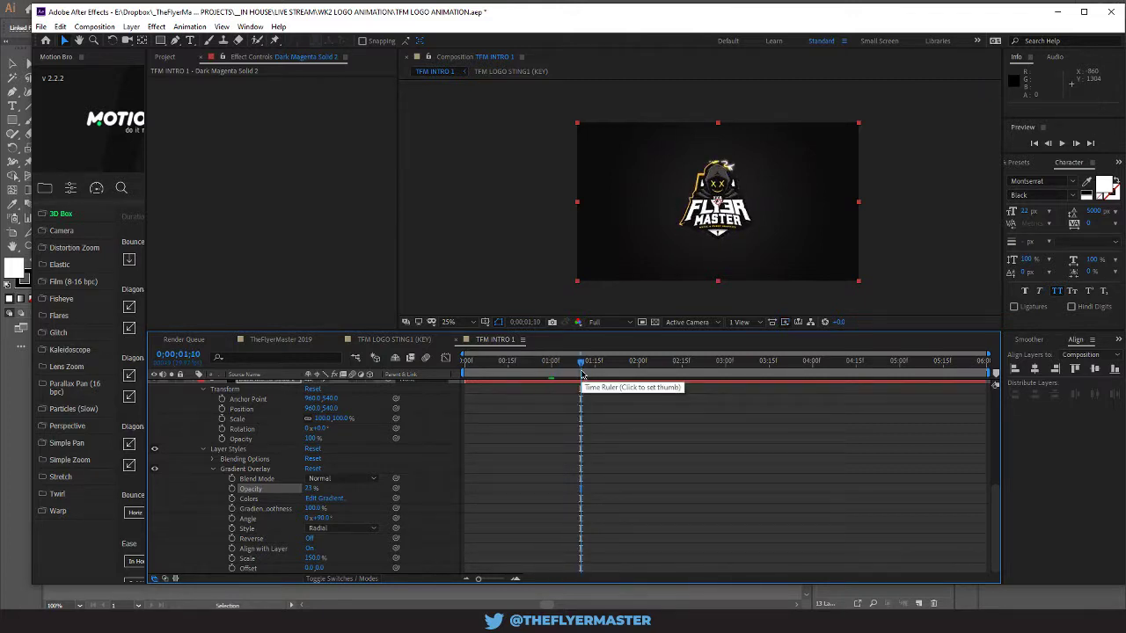
Step: Reveal the keyed logo layer's Transform properties and scale the logo up to 131%
scroll(215, 431, up, 8)
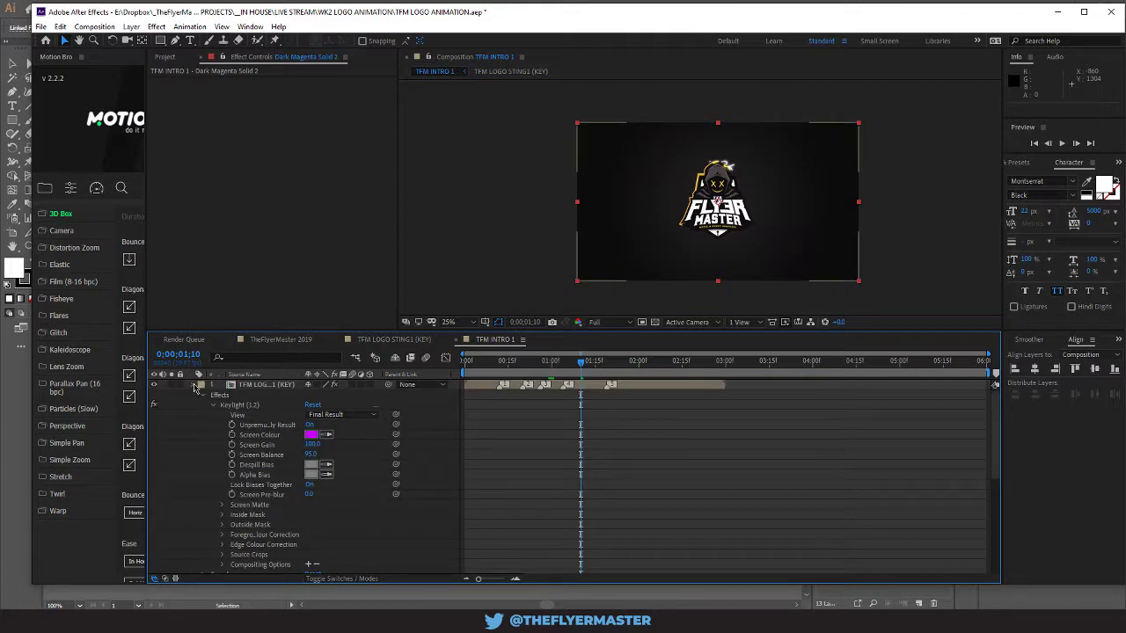
click(192, 384)
click(199, 385)
click(192, 385)
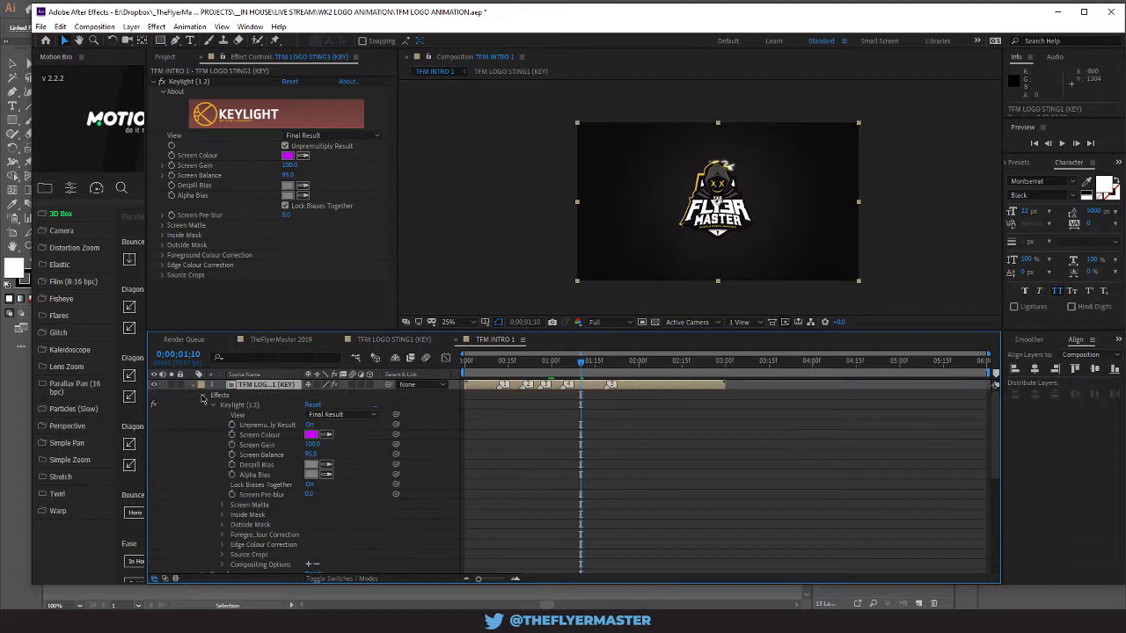
click(212, 406)
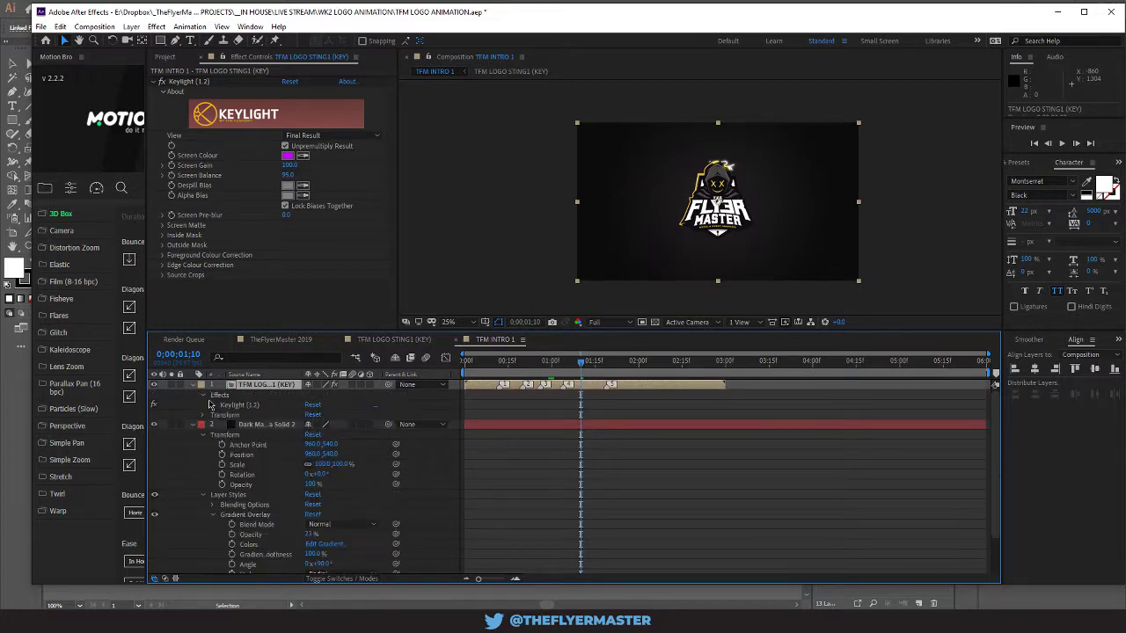
click(203, 415)
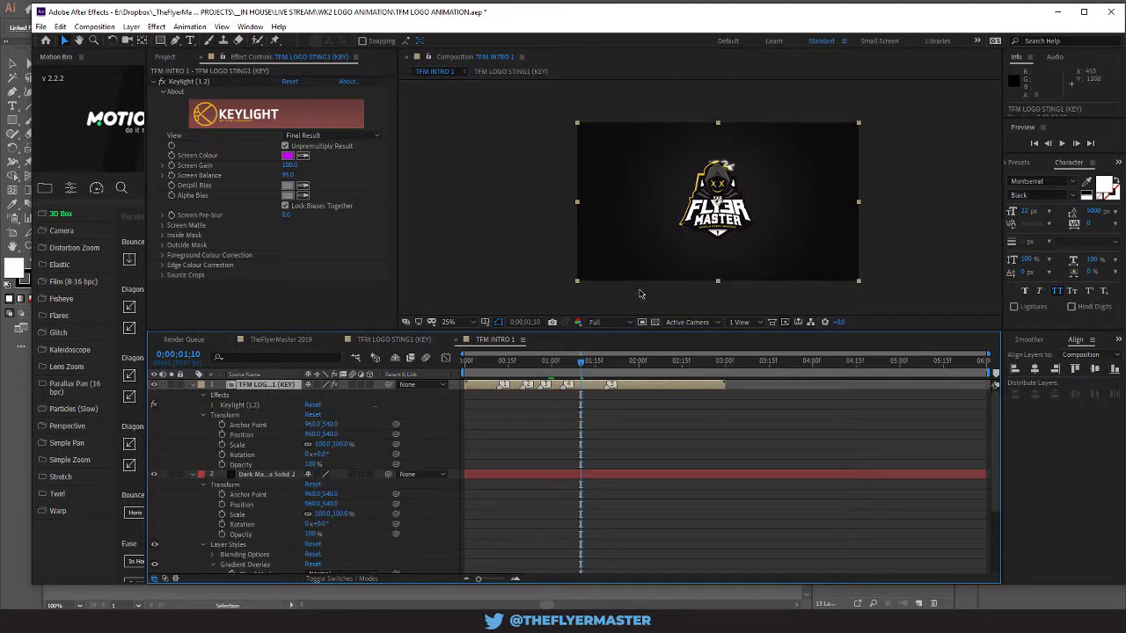
drag(582, 362, 471, 366)
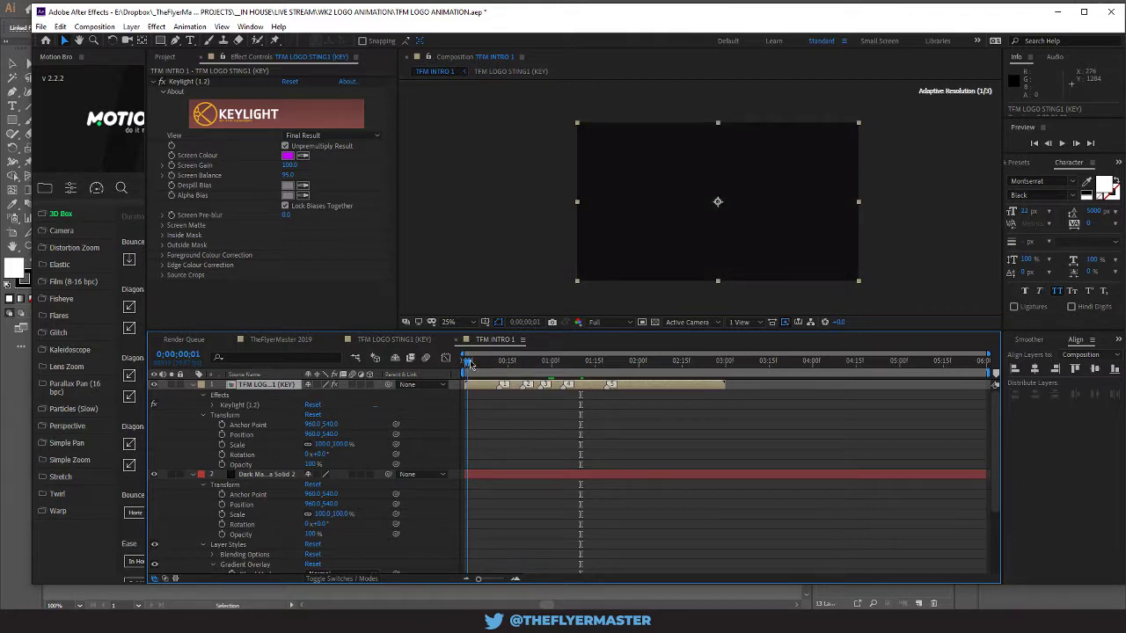
drag(336, 445, 357, 445)
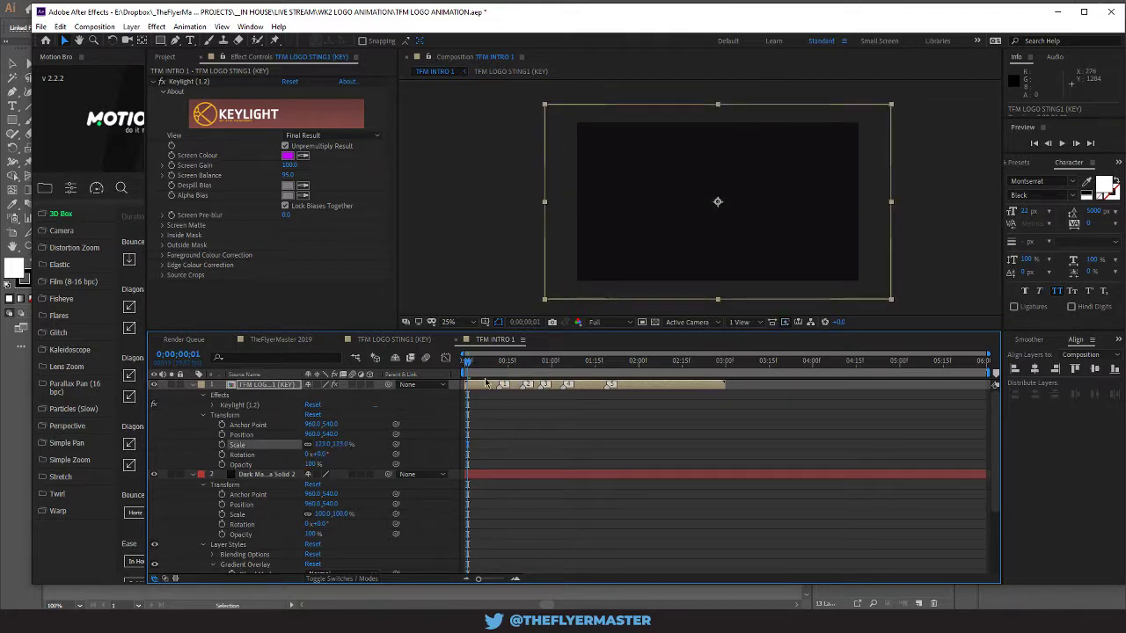
drag(469, 364, 552, 368)
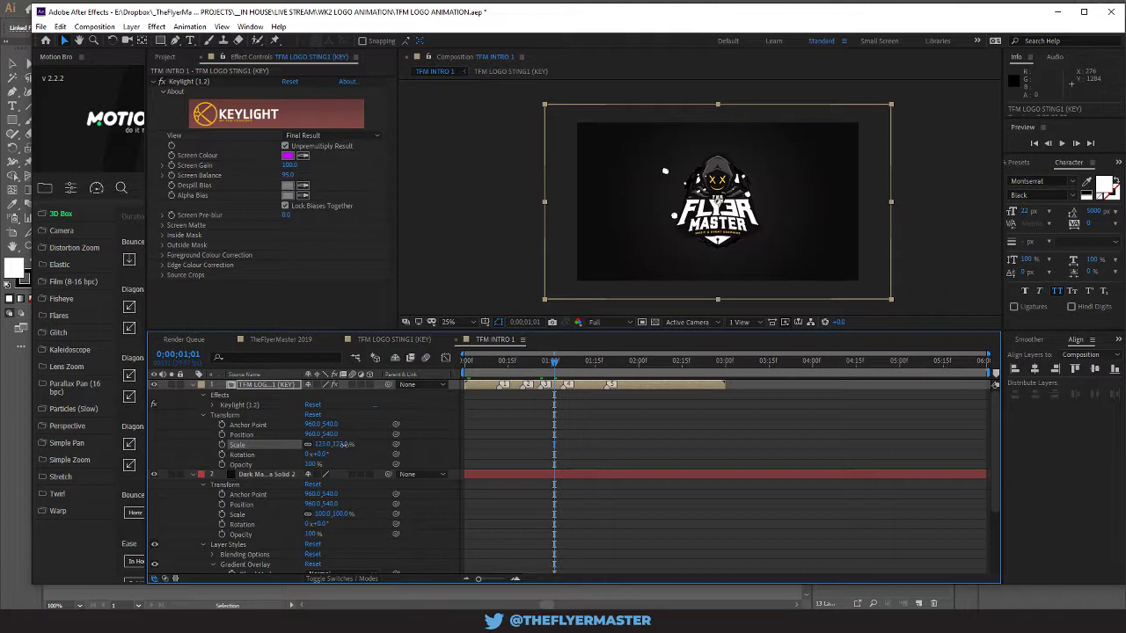
drag(346, 445, 351, 448)
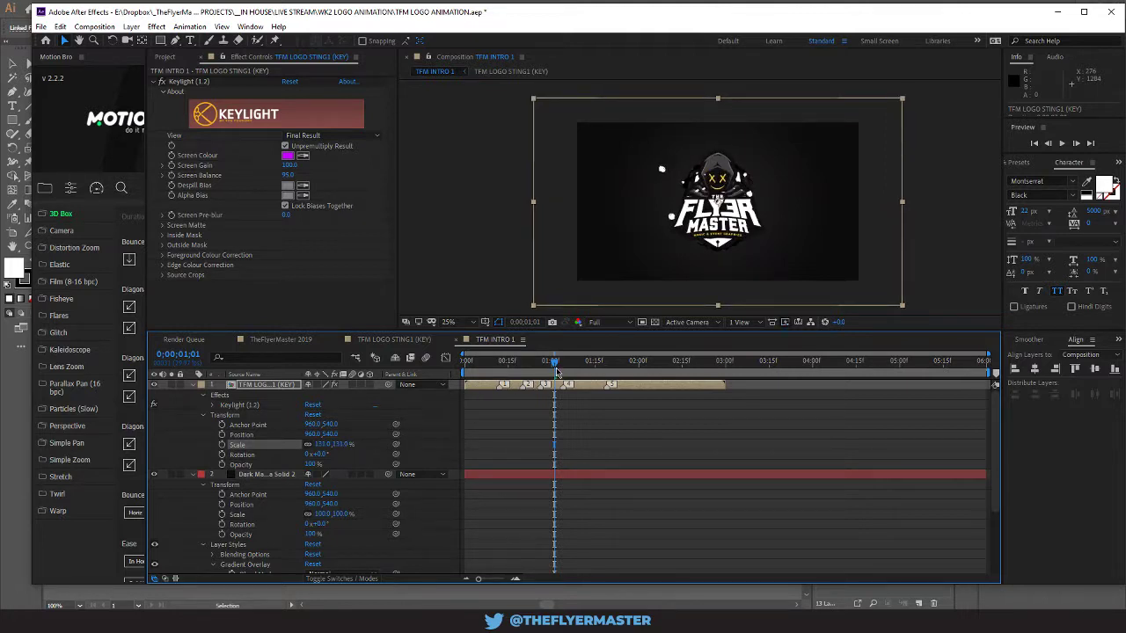
Step: Examine the enlarged logo's key edges and outline animation up close between 0;00;01;01 and 0;00;01;26
scroll(734, 274, up, 2)
scroll(734, 274, up, 1)
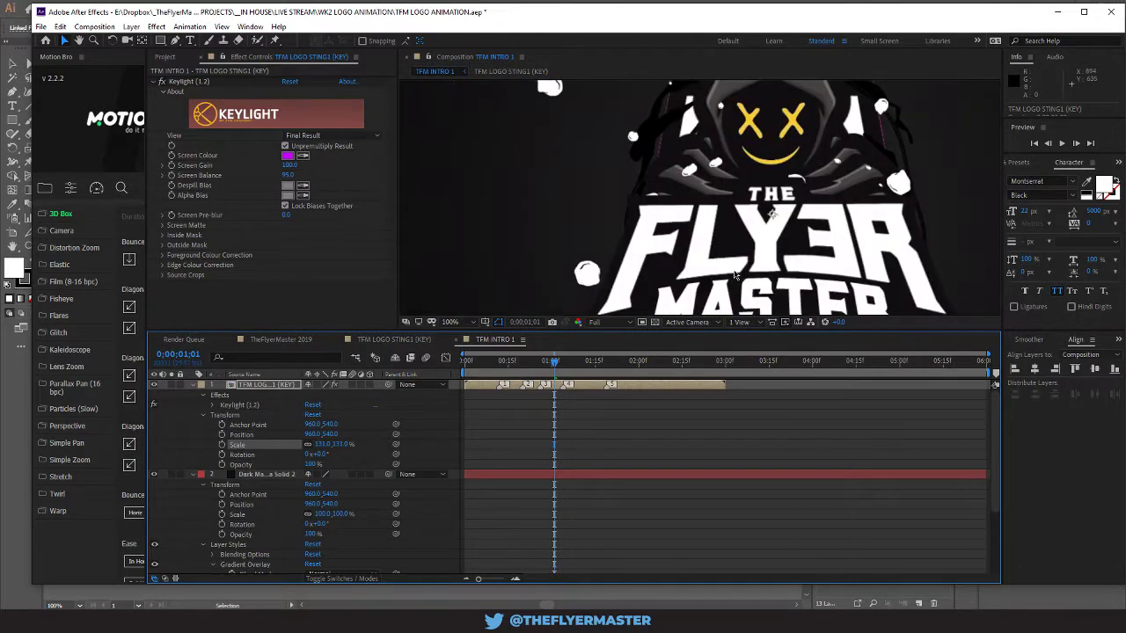
scroll(734, 274, down, 1)
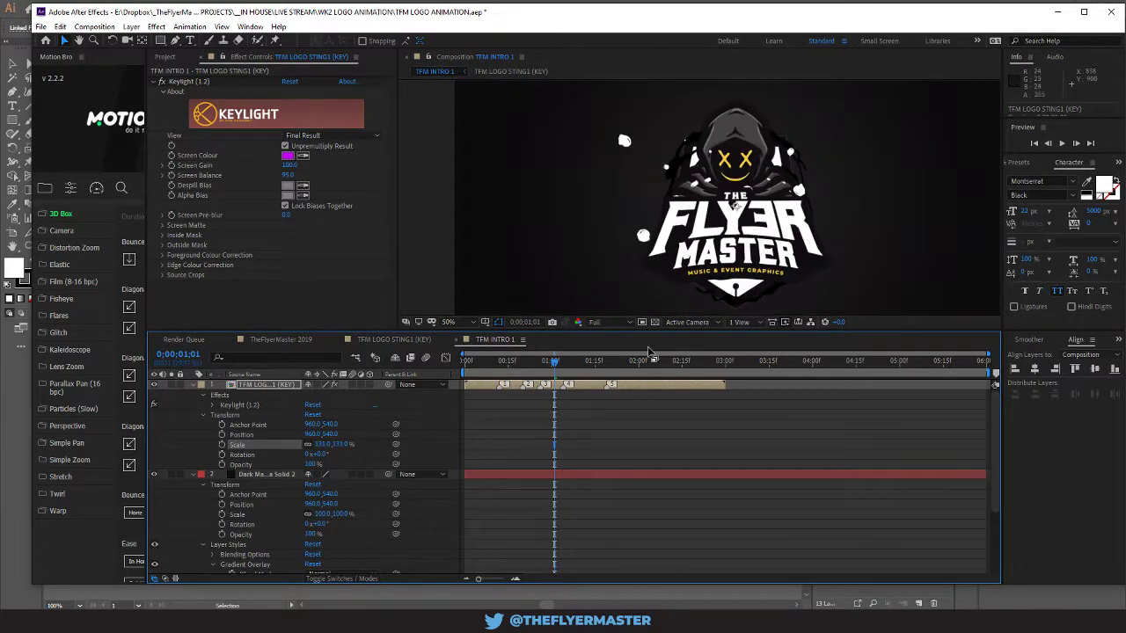
drag(554, 362, 575, 362)
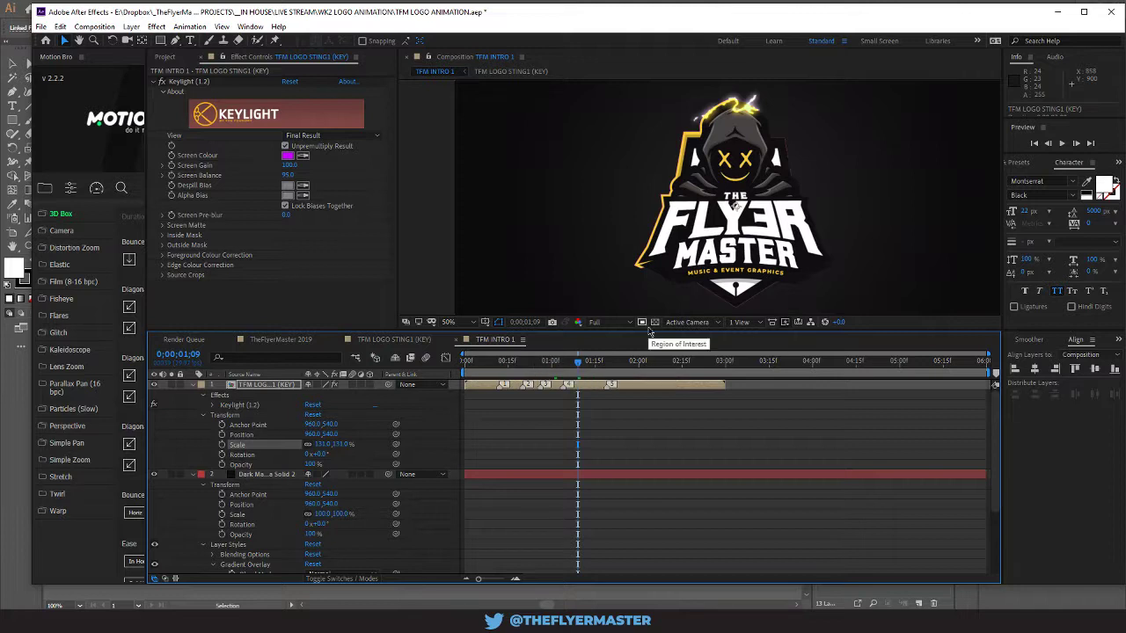
drag(578, 361, 588, 367)
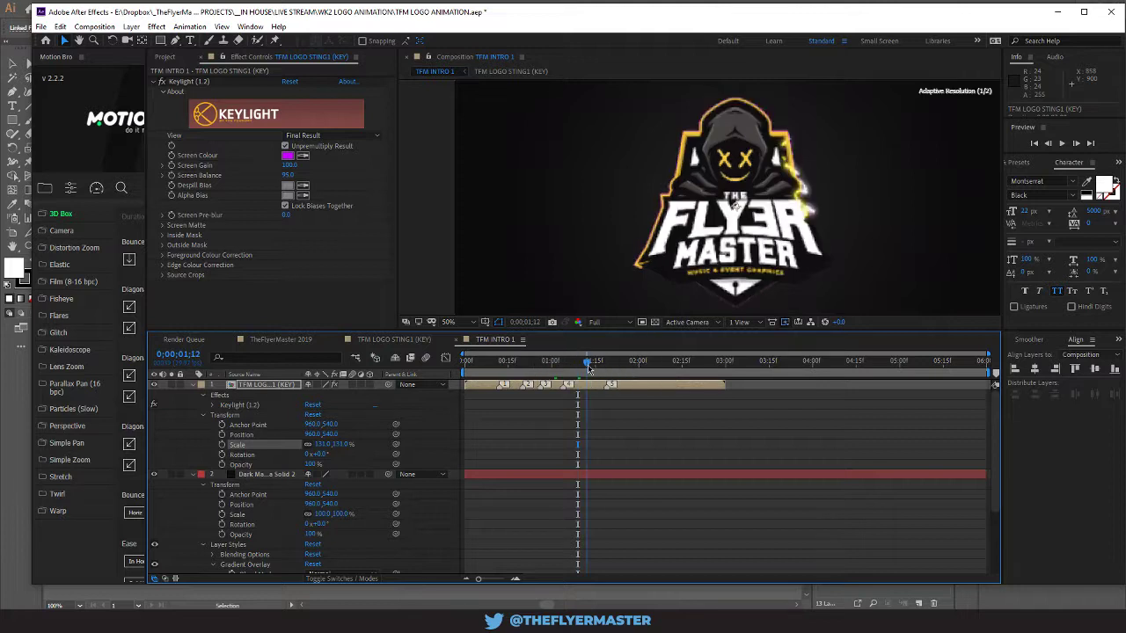
click(536, 479)
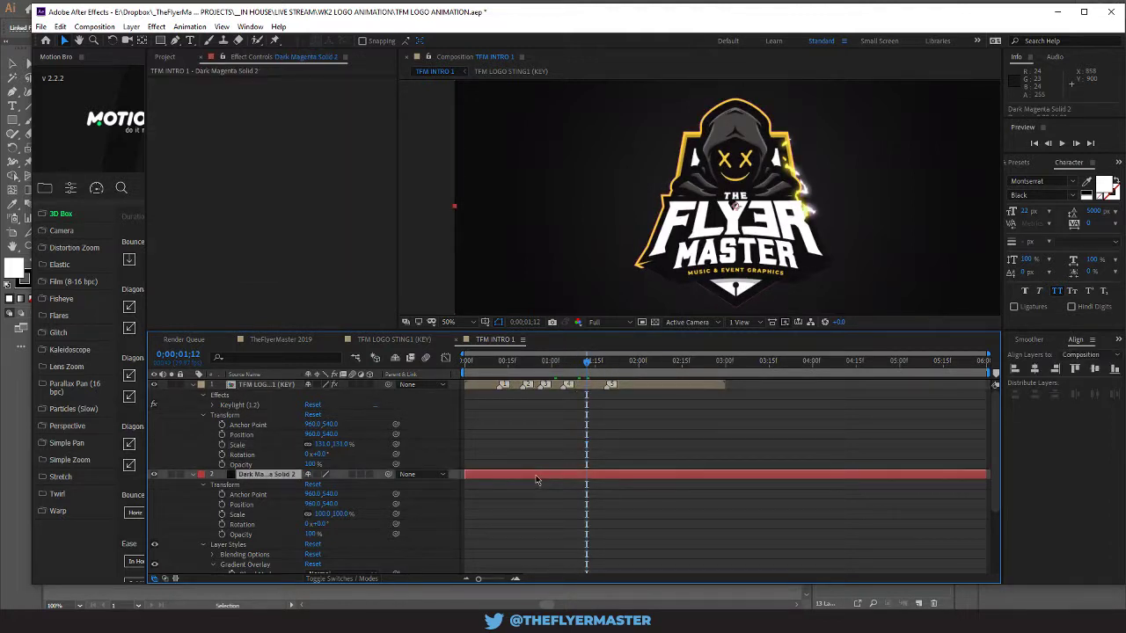
click(264, 387)
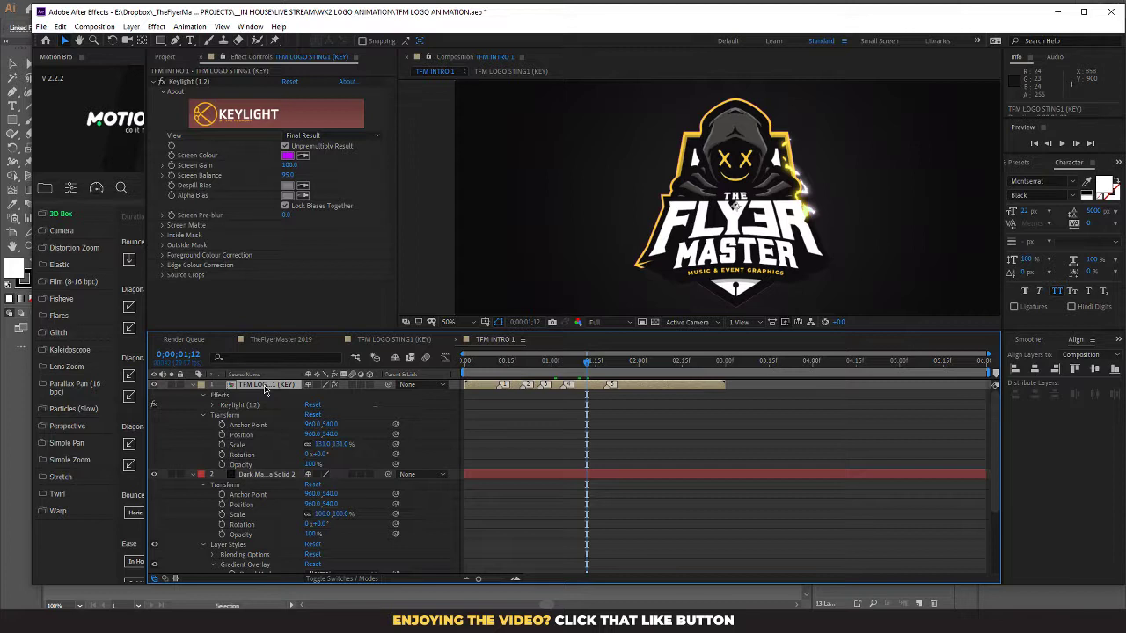
drag(598, 367, 628, 363)
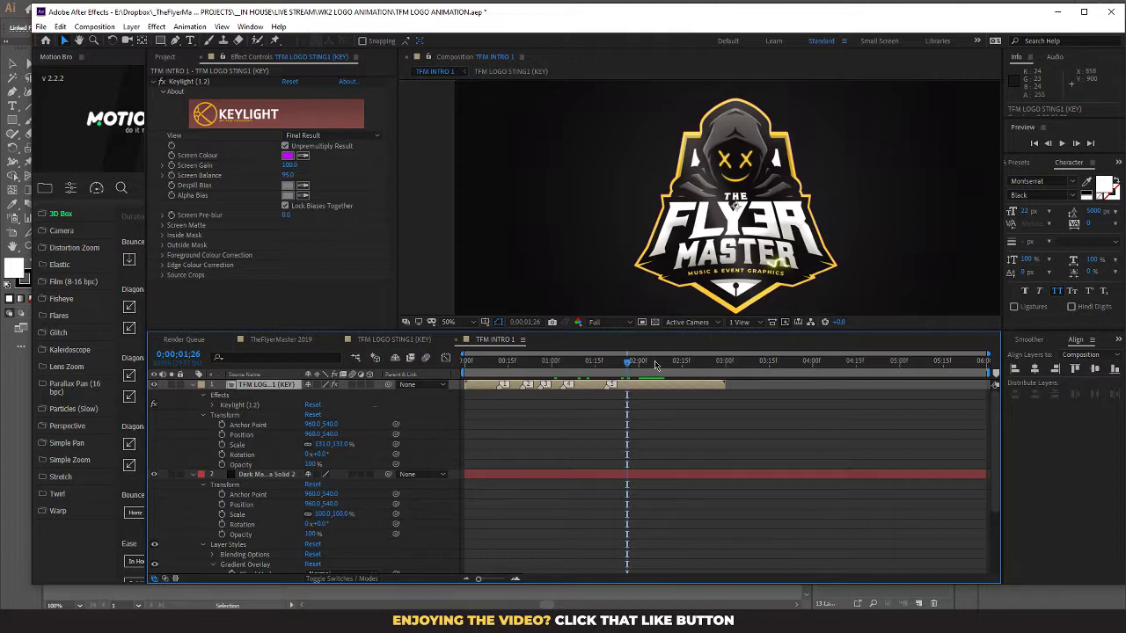
Step: Animate the logo layer's Scale from about 149% at 0;00;00;00 to 131% at 0;00;00;21
key(Home)
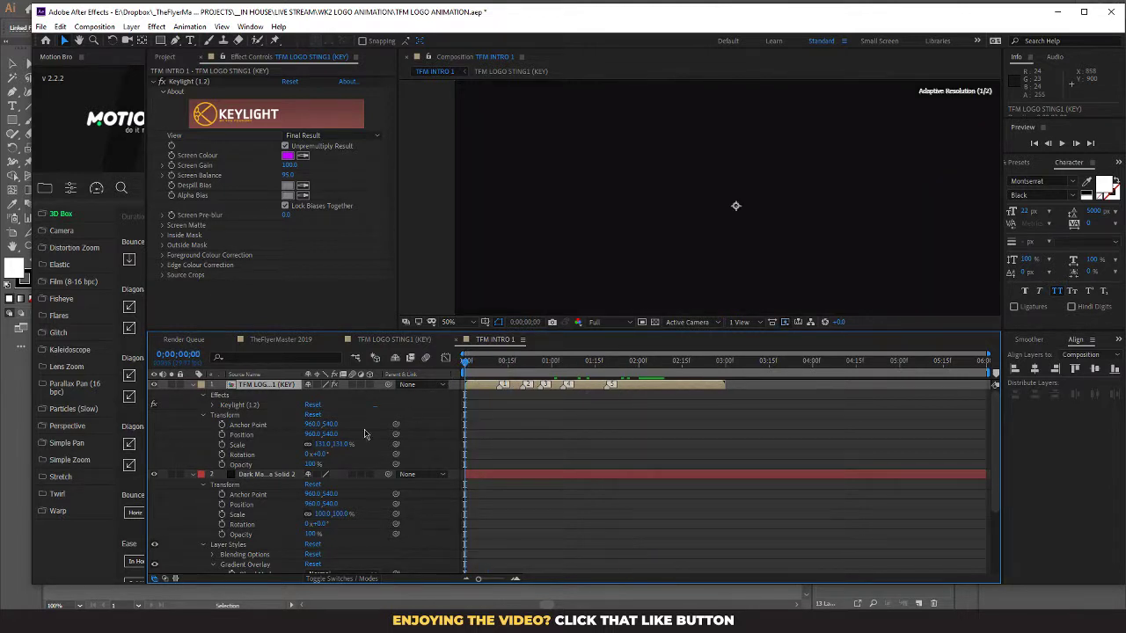
click(221, 444)
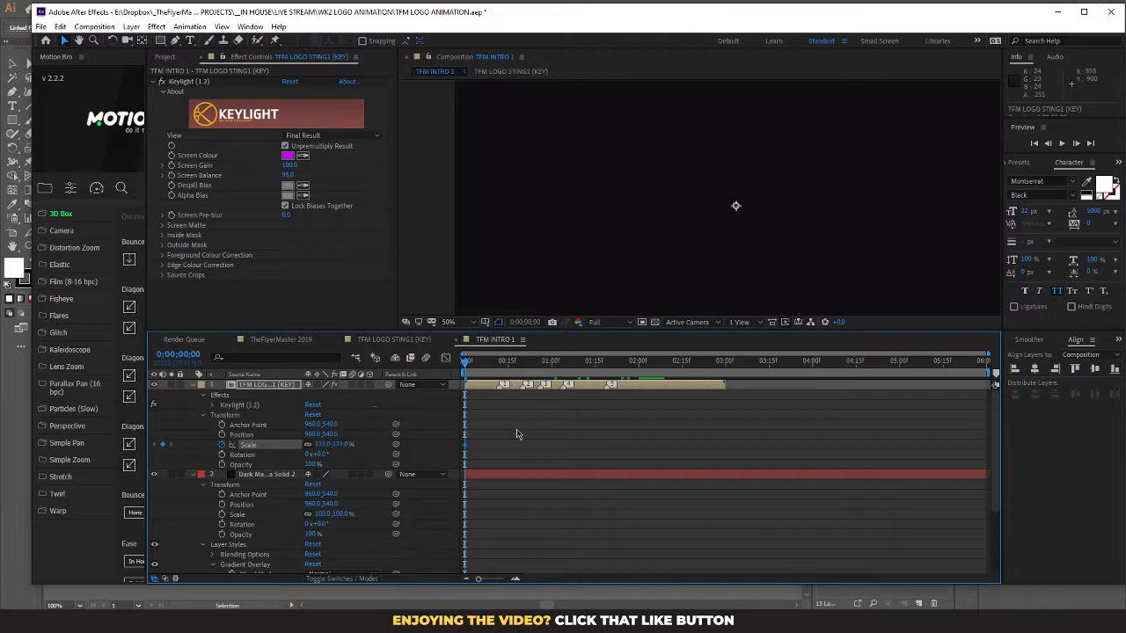
drag(465, 446, 525, 446)
drag(326, 444, 351, 446)
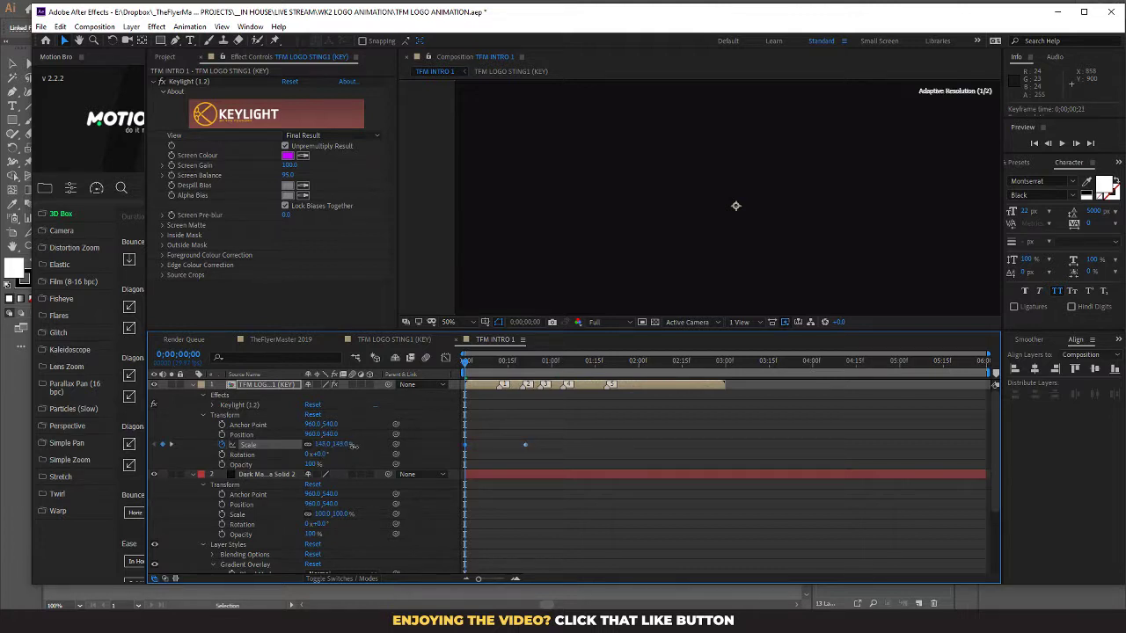
Step: Add a new adjustment layer above the keyed logo layer in TFM INTRO 1
drag(469, 366, 576, 379)
key(comma)
key(comma)
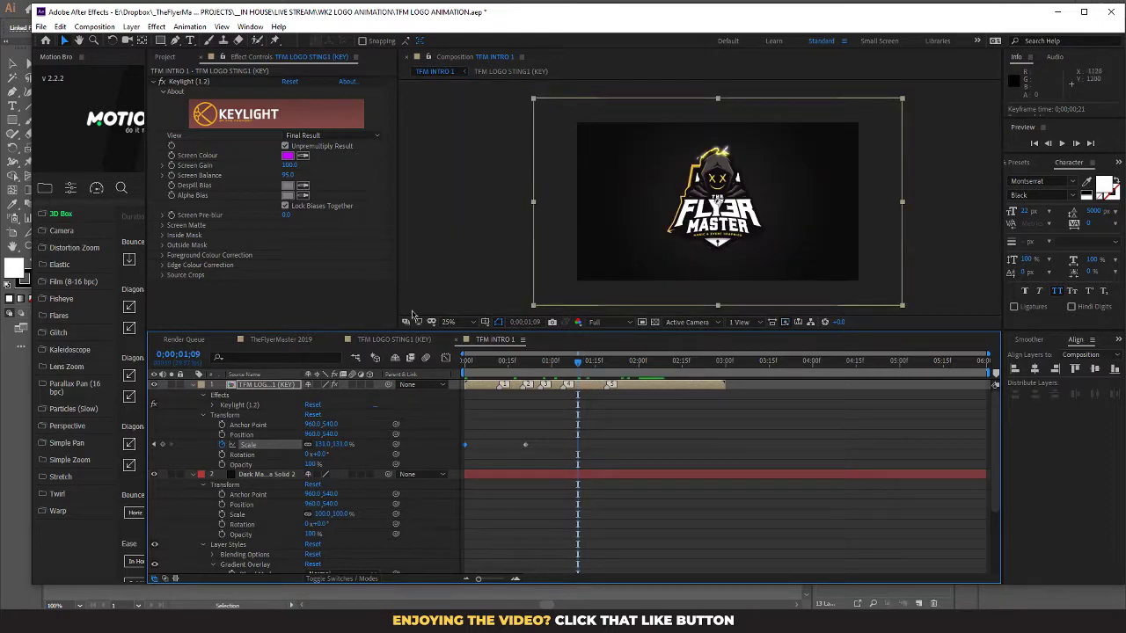
click(156, 26)
mouse_move(131, 27)
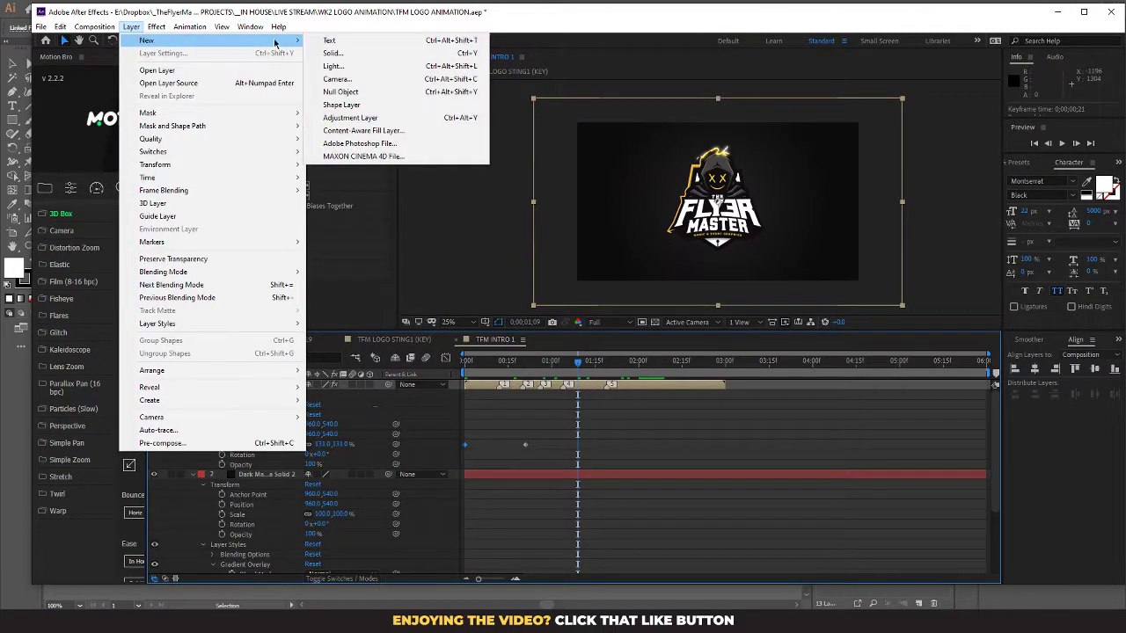
click(387, 117)
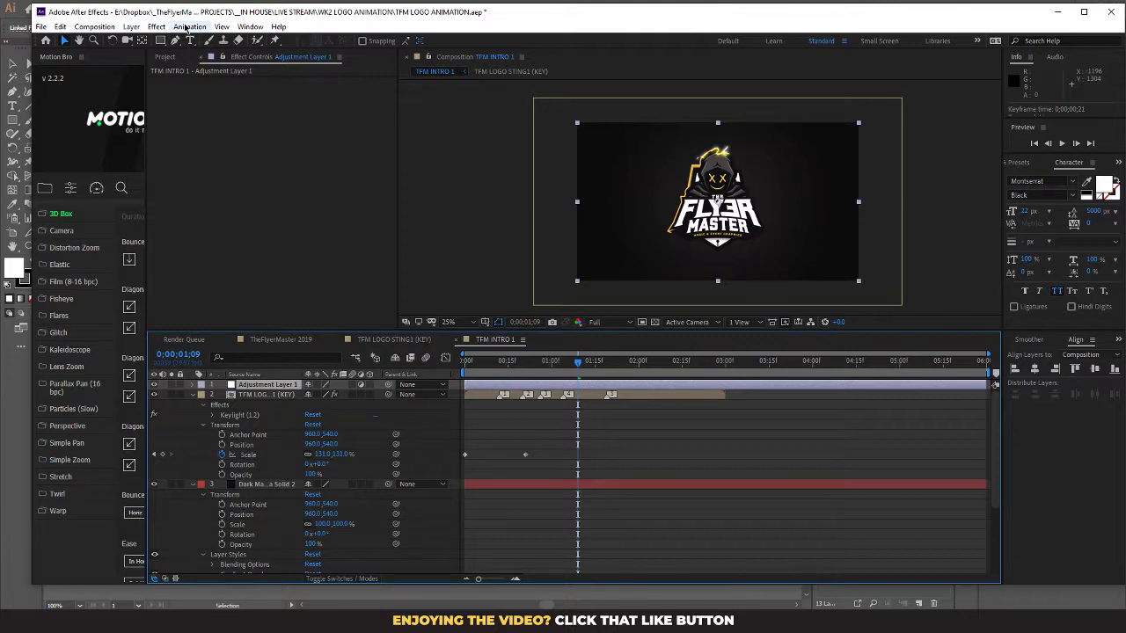
Step: Apply the Radial Blur effect to the adjustment layer and set its Type to Zoom
click(155, 27)
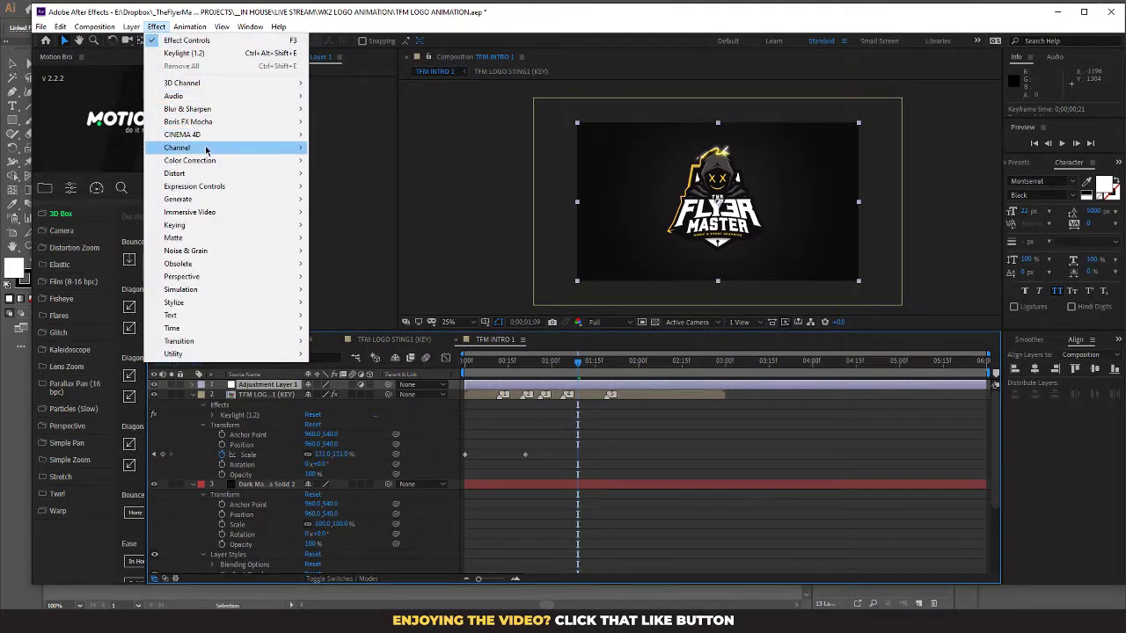
mouse_move(211, 108)
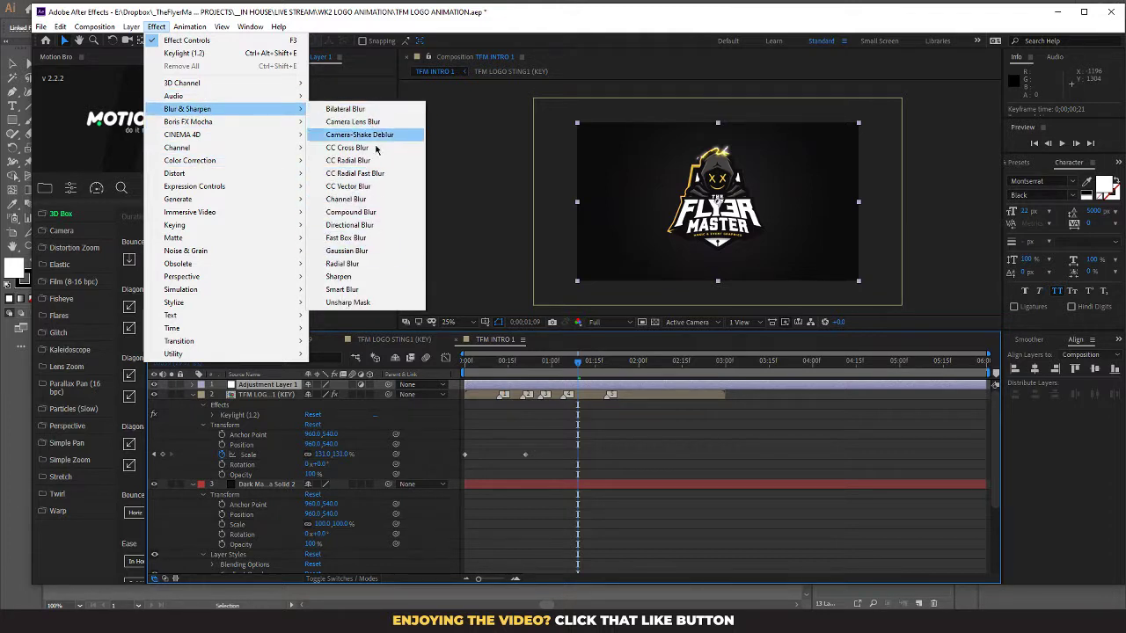
click(343, 264)
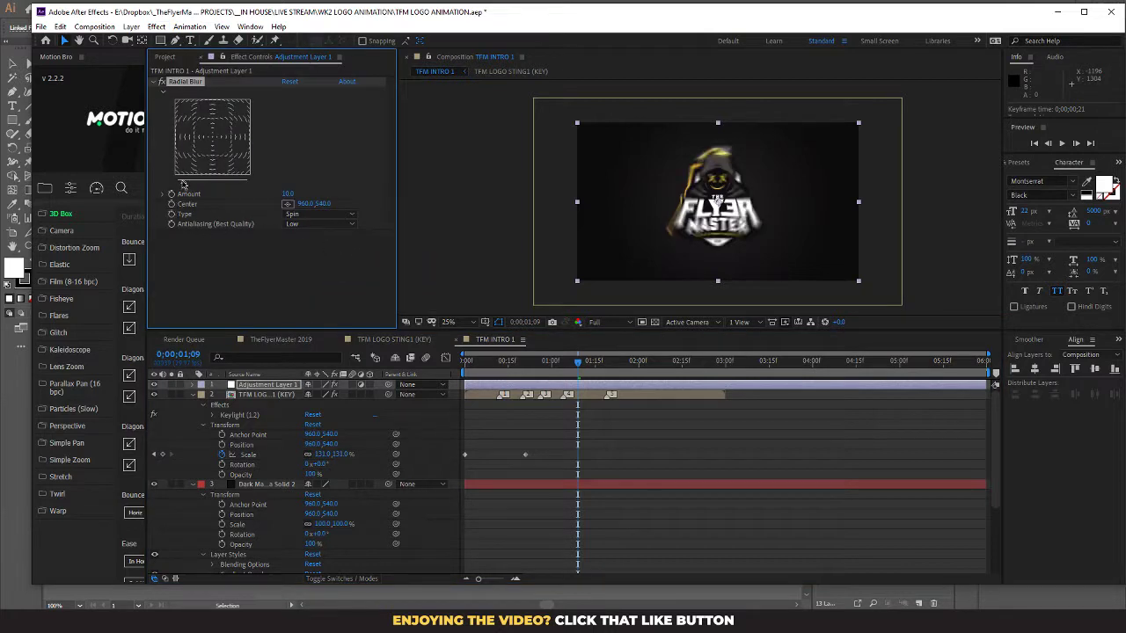
click(300, 216)
click(322, 241)
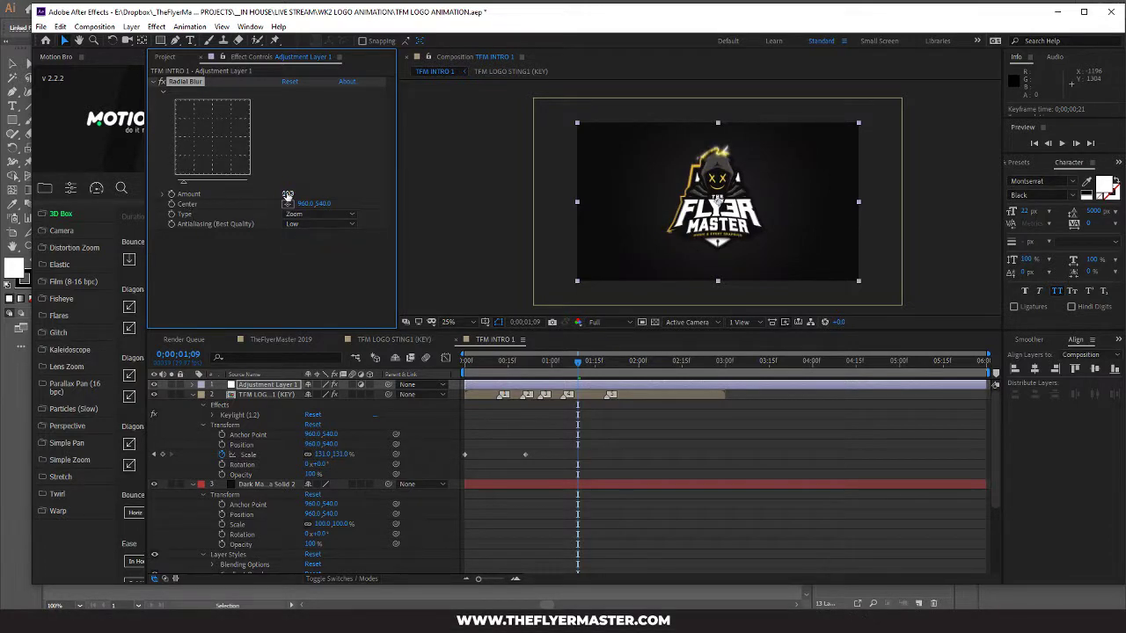
Step: Lower the Radial Blur Amount to 8, judging the blur on the logo at 0;00;00;11
drag(288, 194, 183, 186)
drag(581, 366, 499, 376)
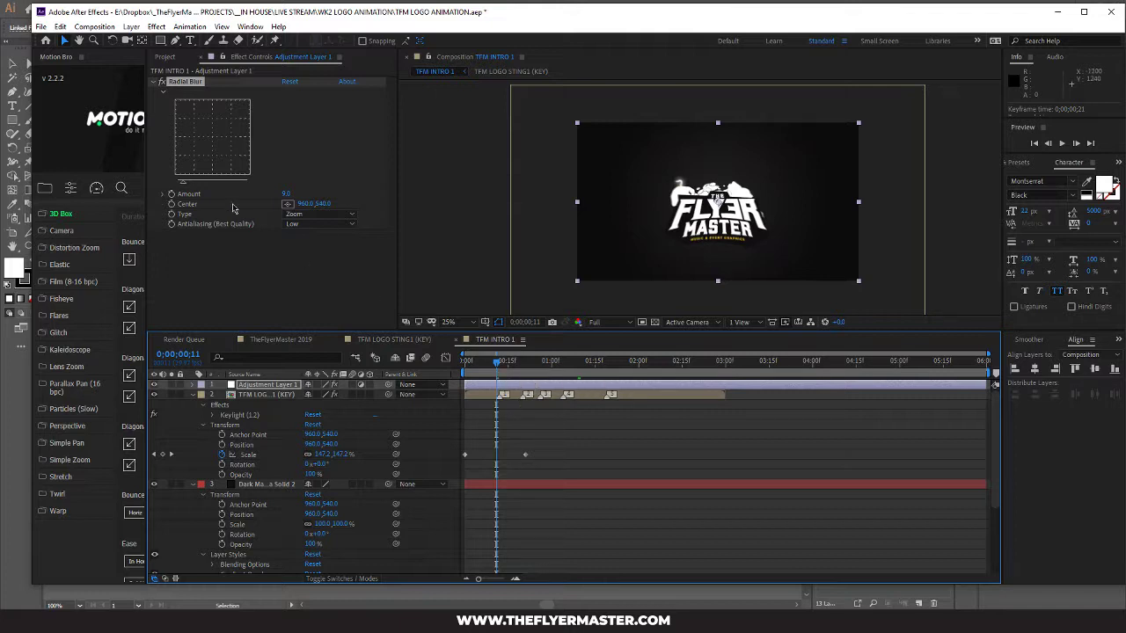
mouse_move(185, 182)
mouse_down()
mouse_move(213, 183)
mouse_move(168, 190)
mouse_move(183, 189)
mouse_up()
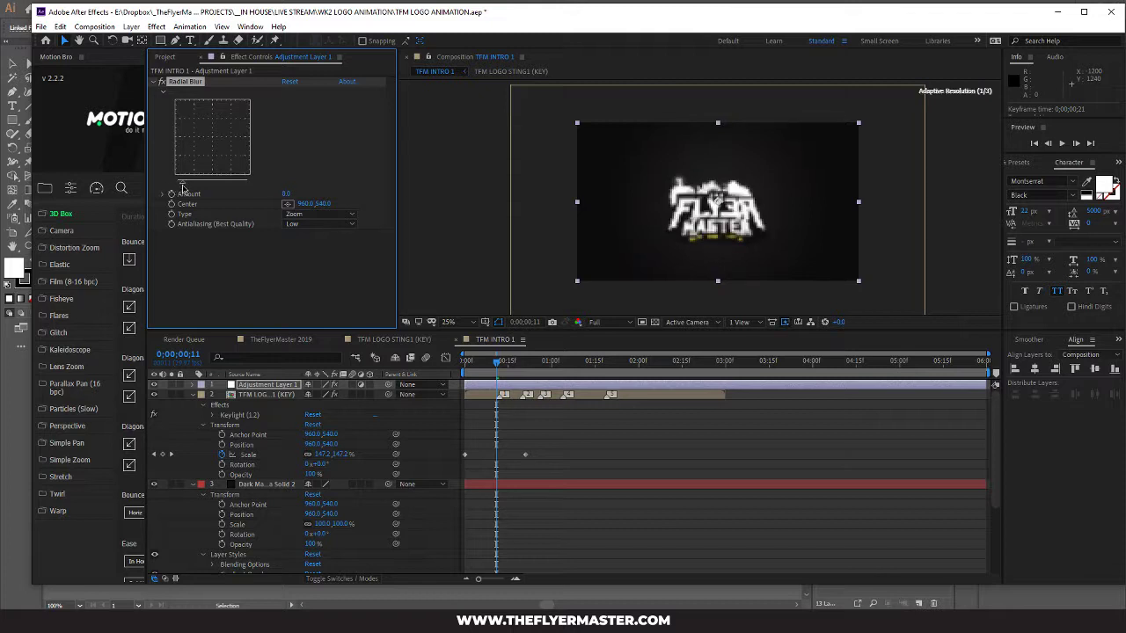
click(347, 224)
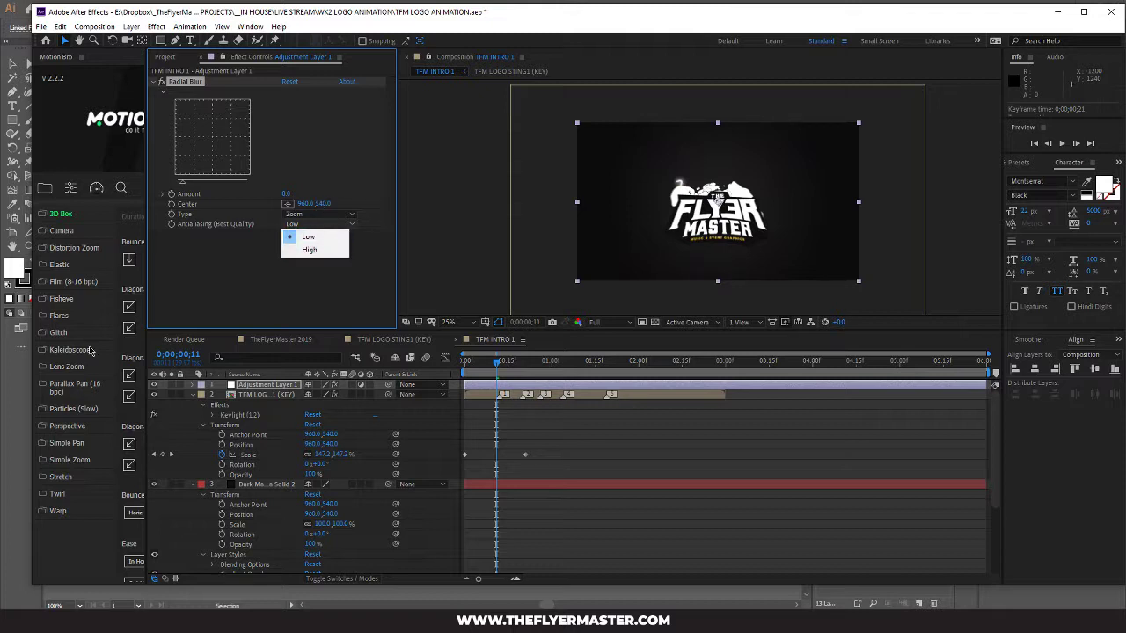
click(184, 294)
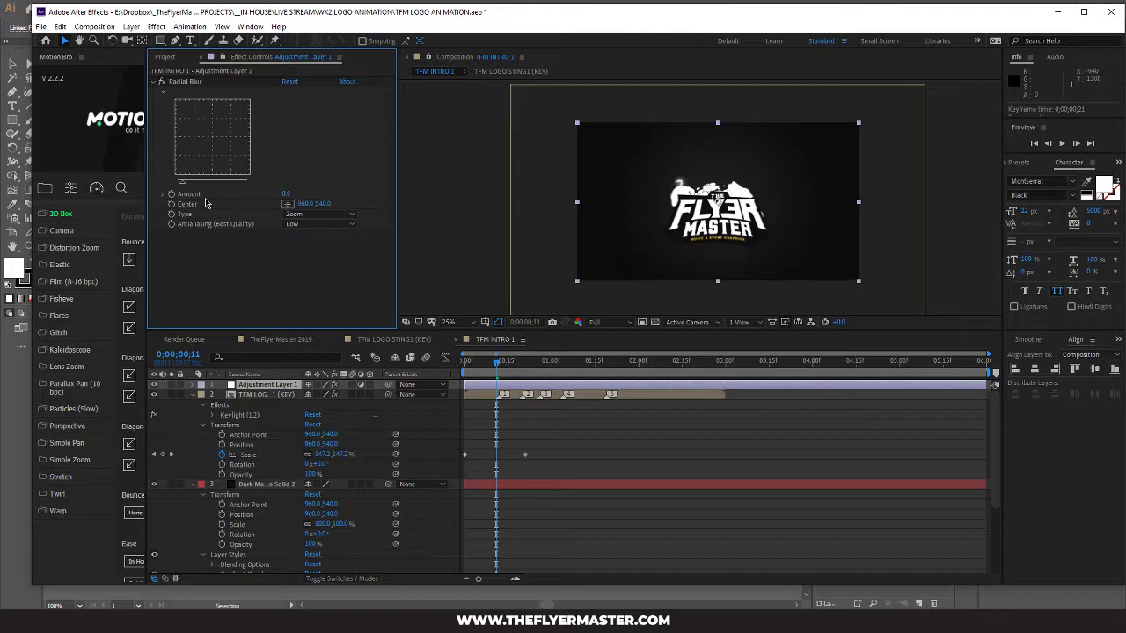
Step: Keyframe the Radial Blur Amount at 21 on 0;00;00;00, 8 on 0;00;00;11 and 0 on 0;00;00;15
click(173, 195)
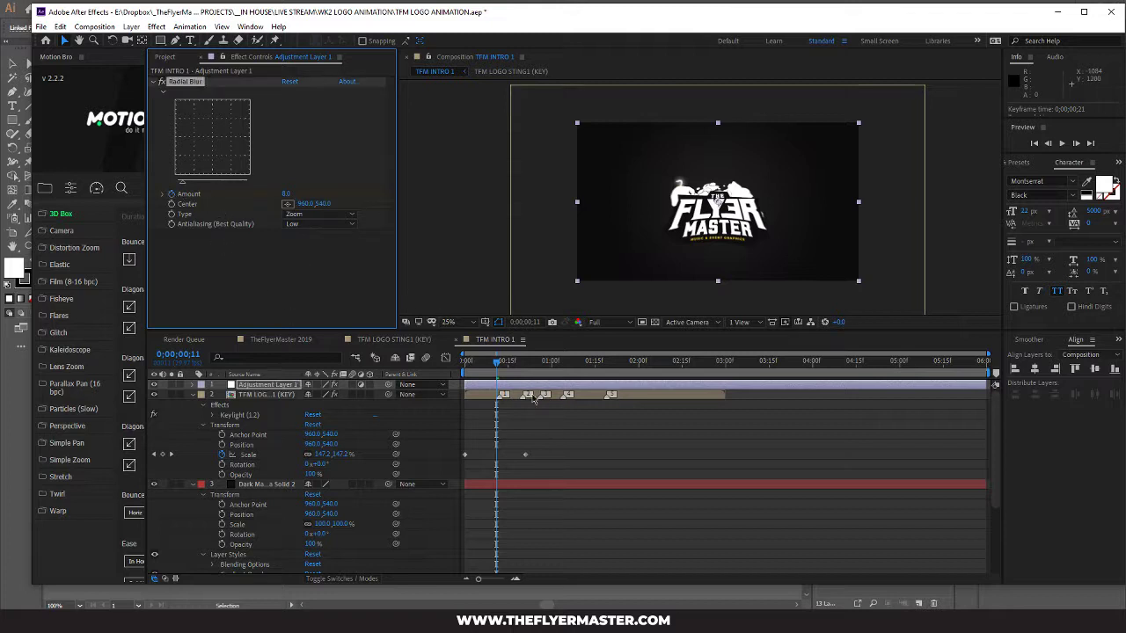
drag(495, 367, 465, 364)
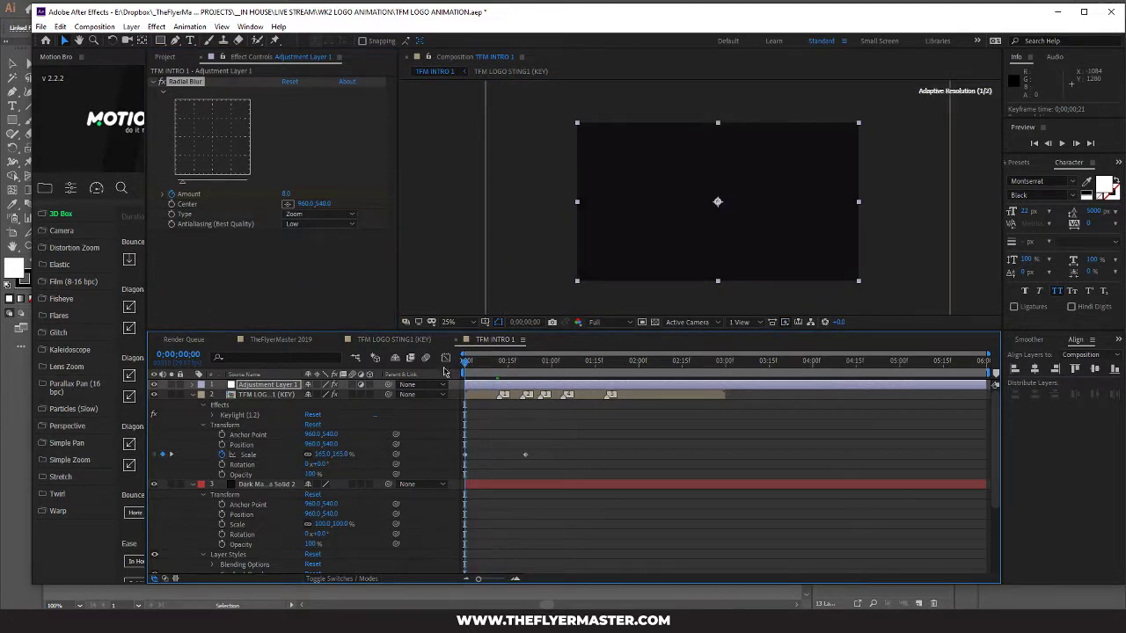
click(288, 194)
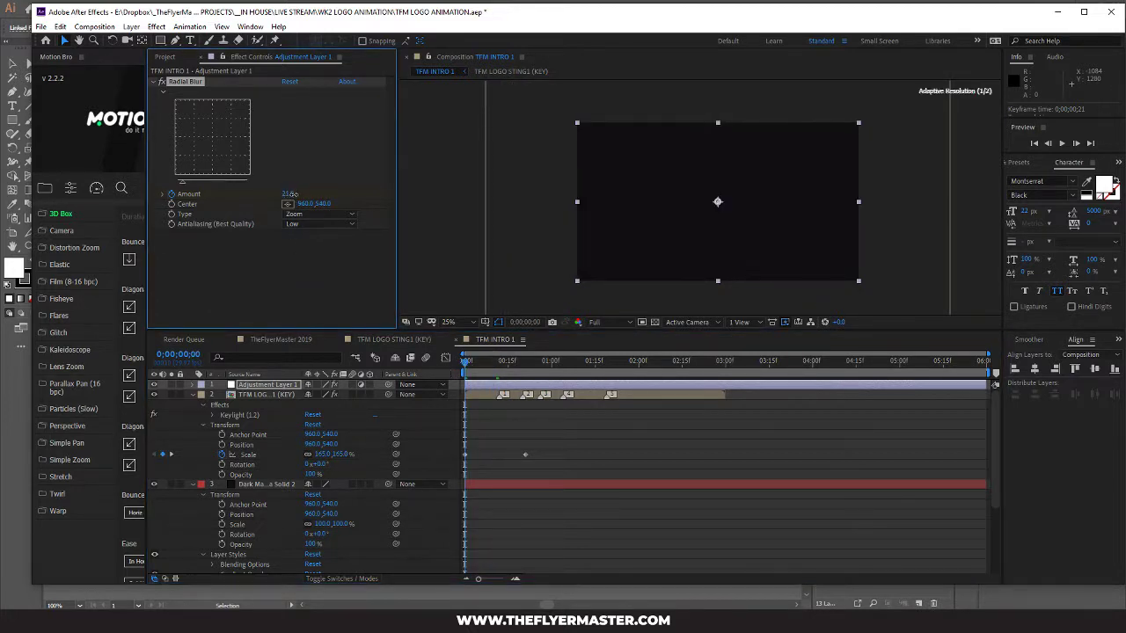
drag(472, 367, 509, 377)
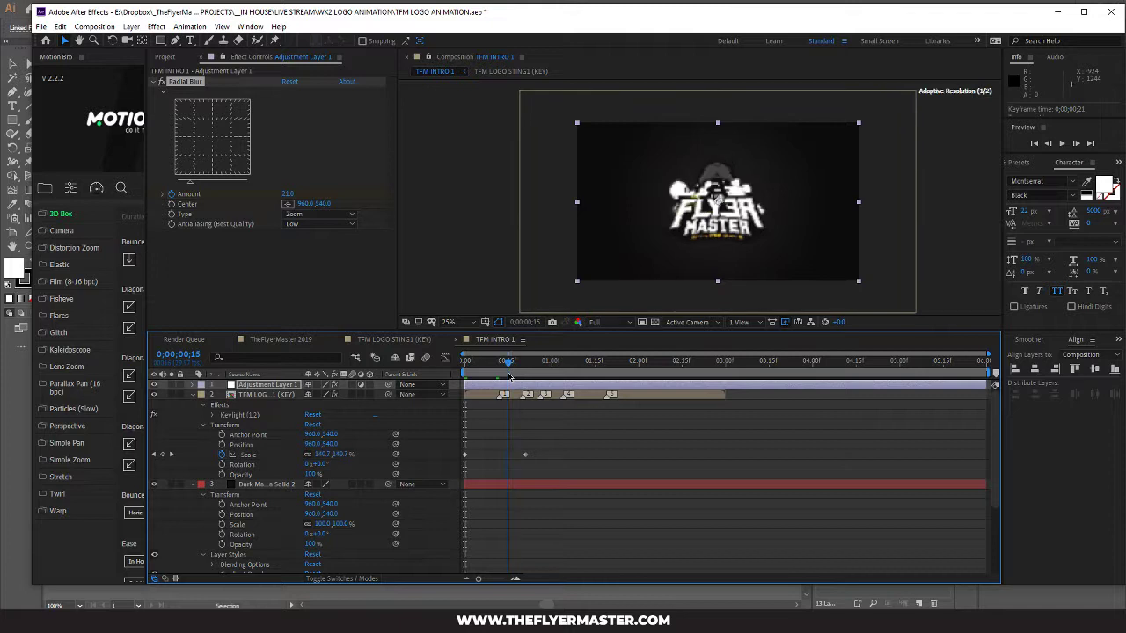
click(183, 188)
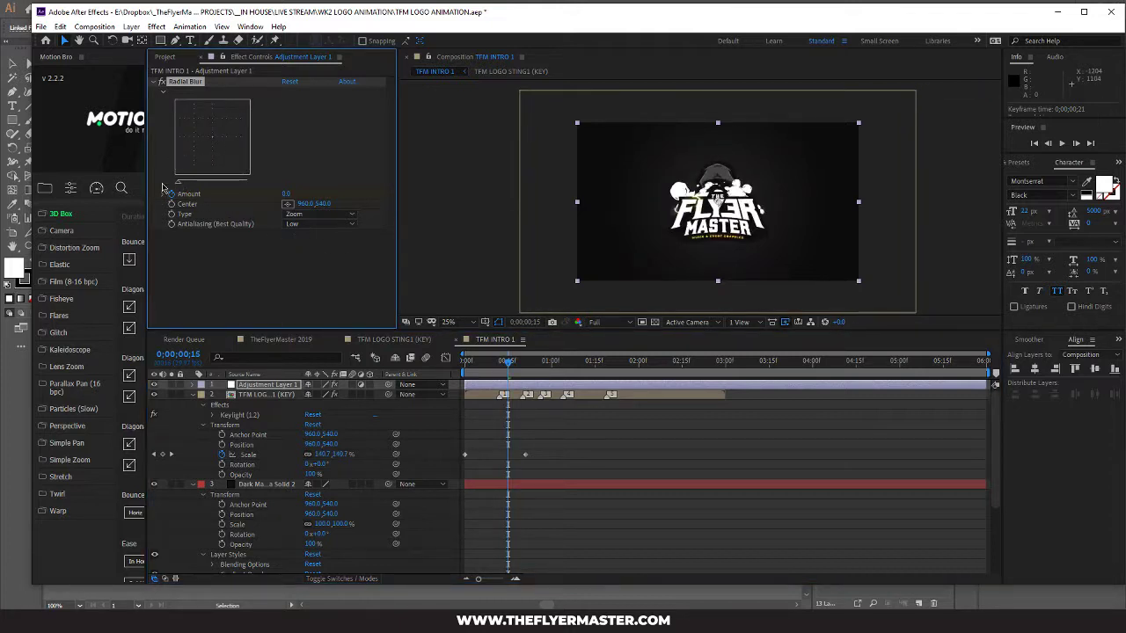
Step: Trim the adjustment layer to end at about 0;00;00;16 and preview the logo animation from the start
click(508, 371)
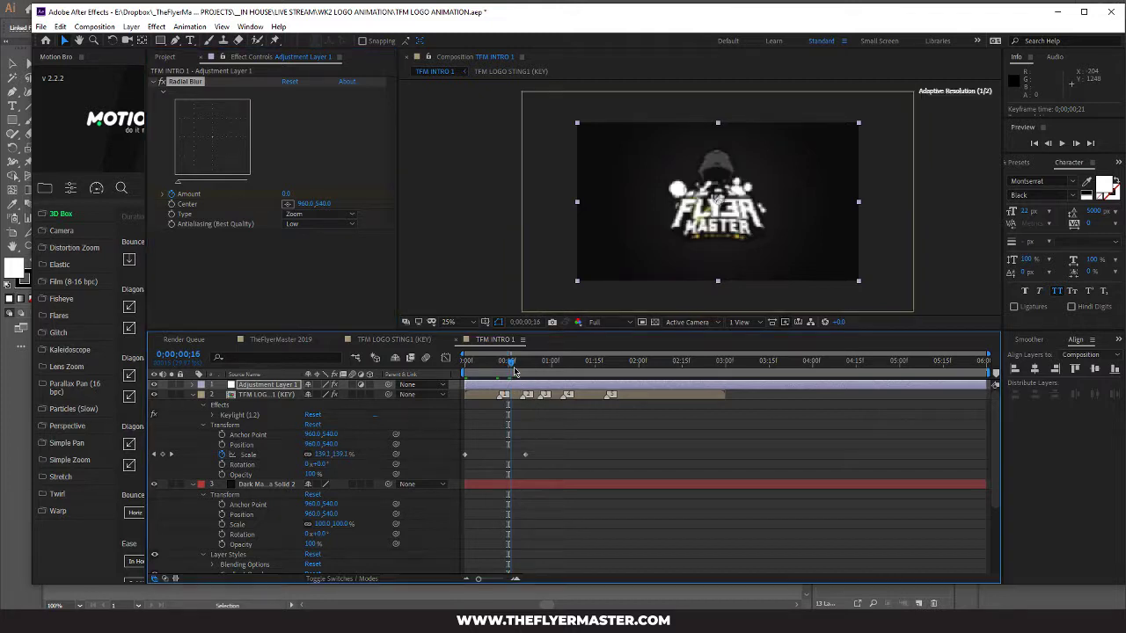
drag(984, 393, 515, 399)
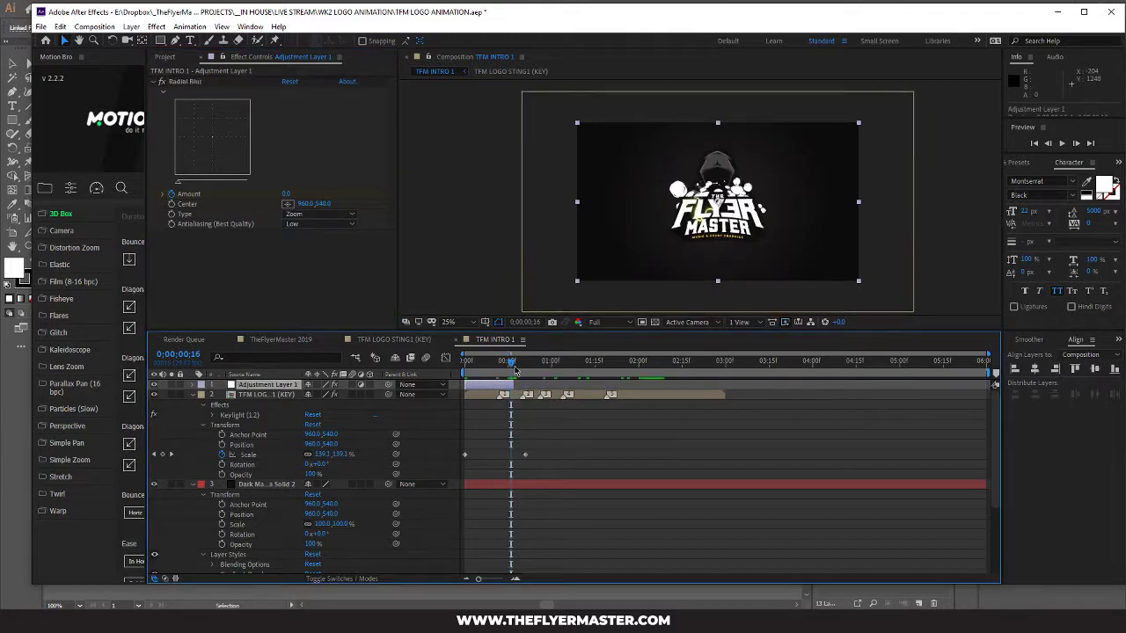
key(Home)
key(space)
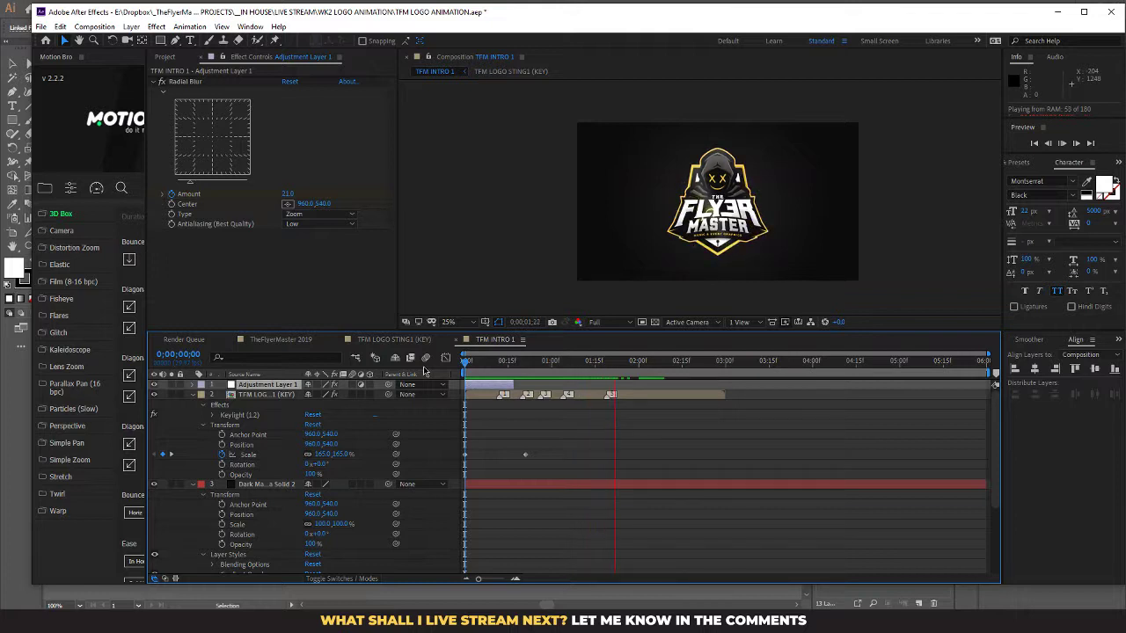
key(space)
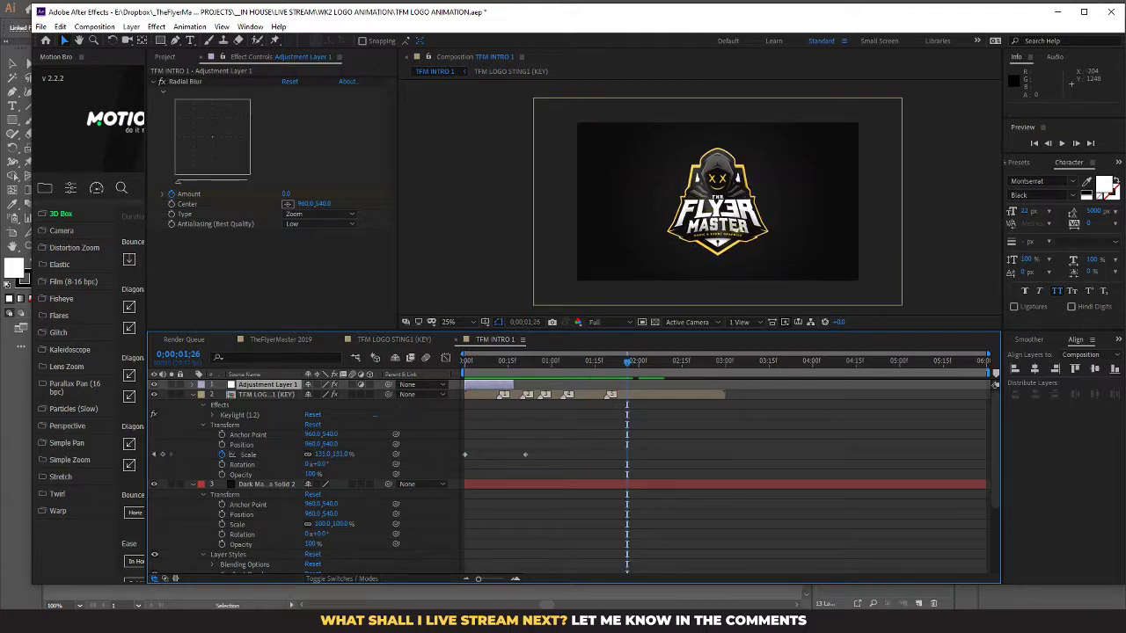
Step: Switch to File Explorer and open the Motion & Video folder inside Design Assets
click(300, 606)
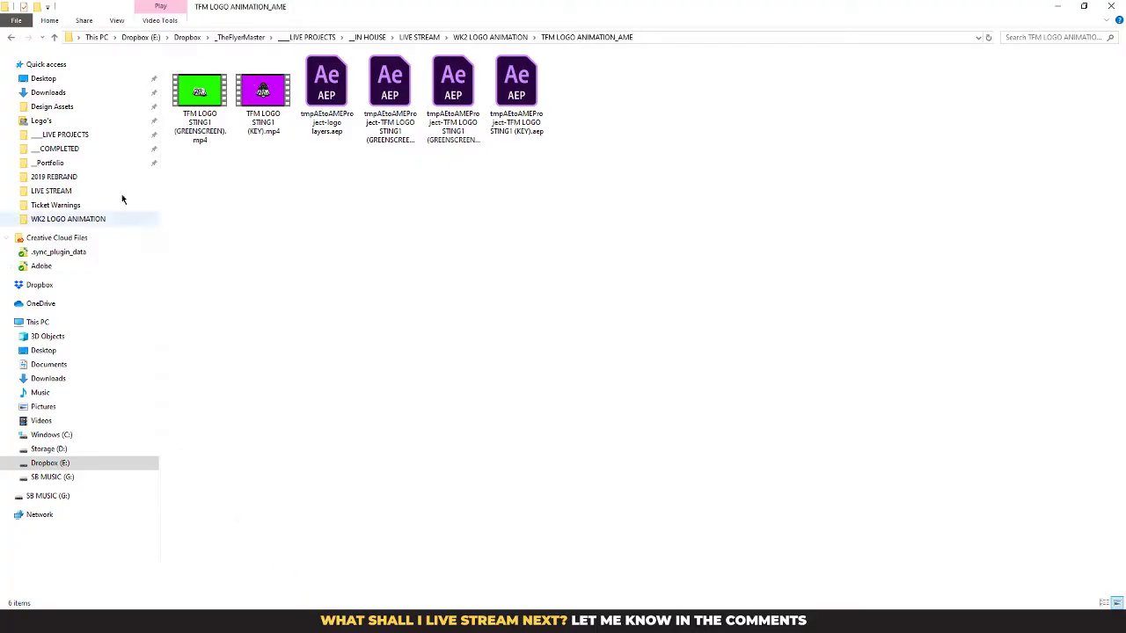
click(40, 121)
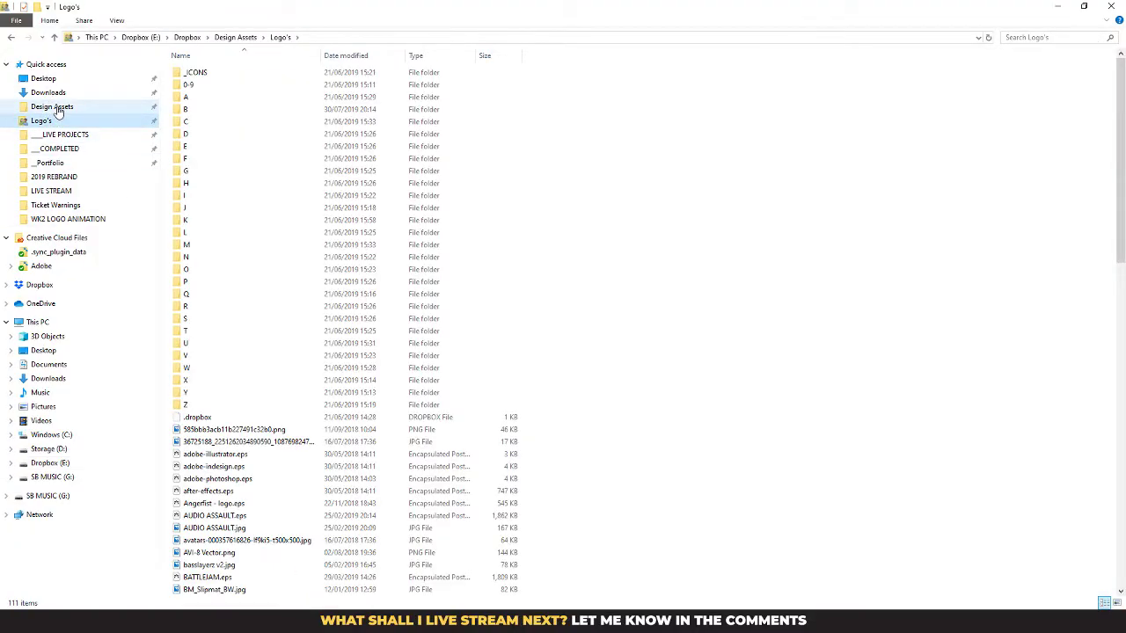
click(52, 107)
double_click(226, 122)
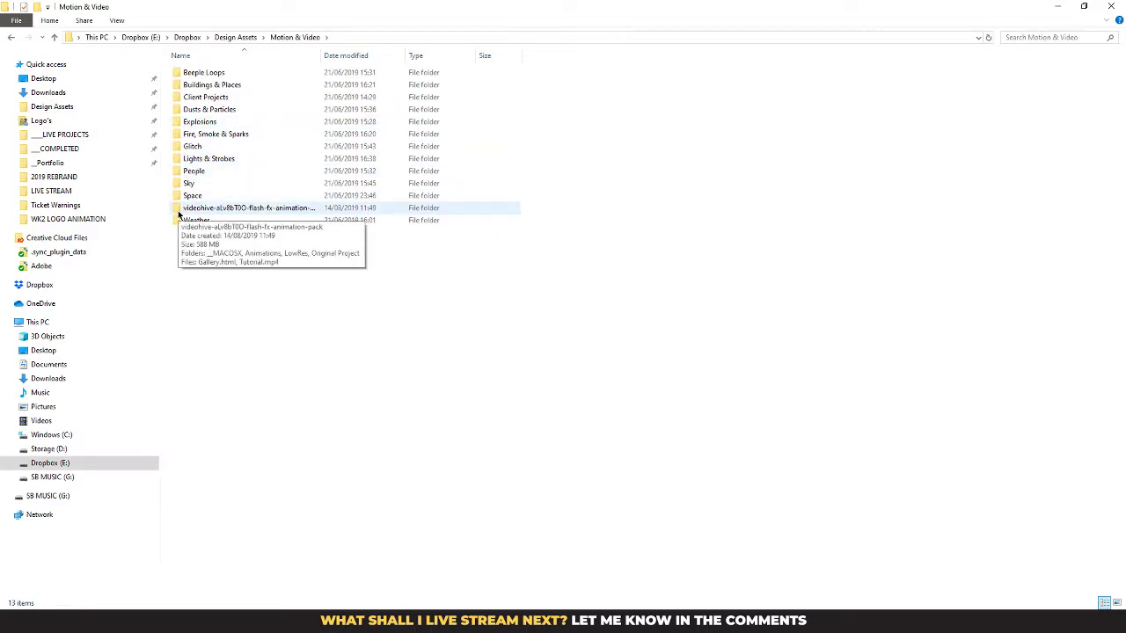
Step: Look through the Glitch, Lights & Strobes and Weather folders for usable overlay footage
click(209, 147)
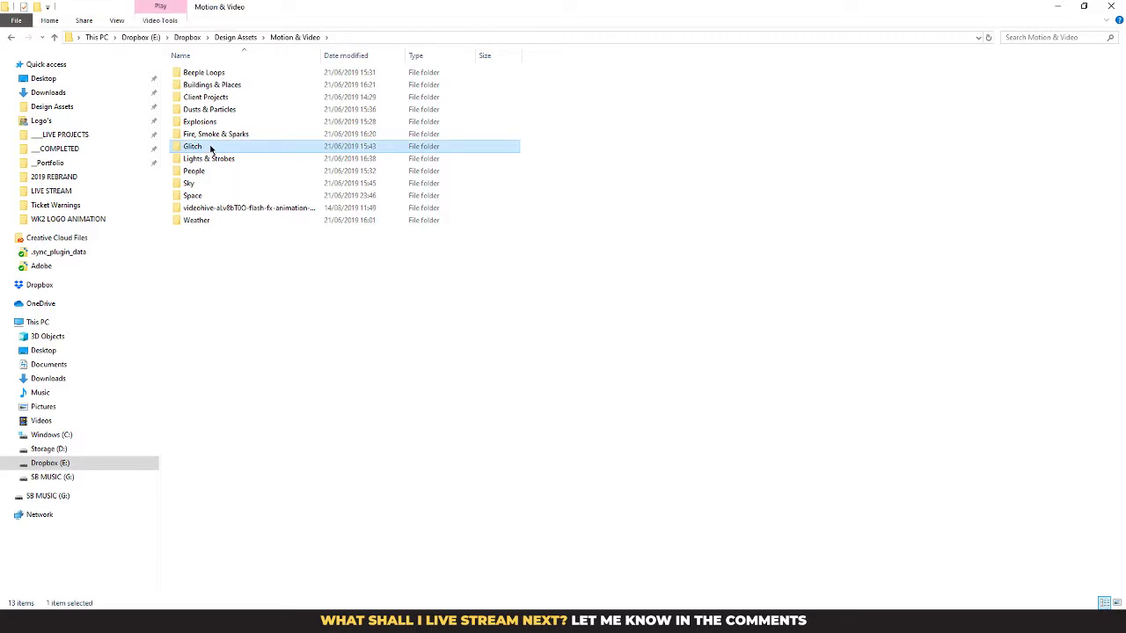
double_click(209, 147)
click(12, 37)
double_click(241, 162)
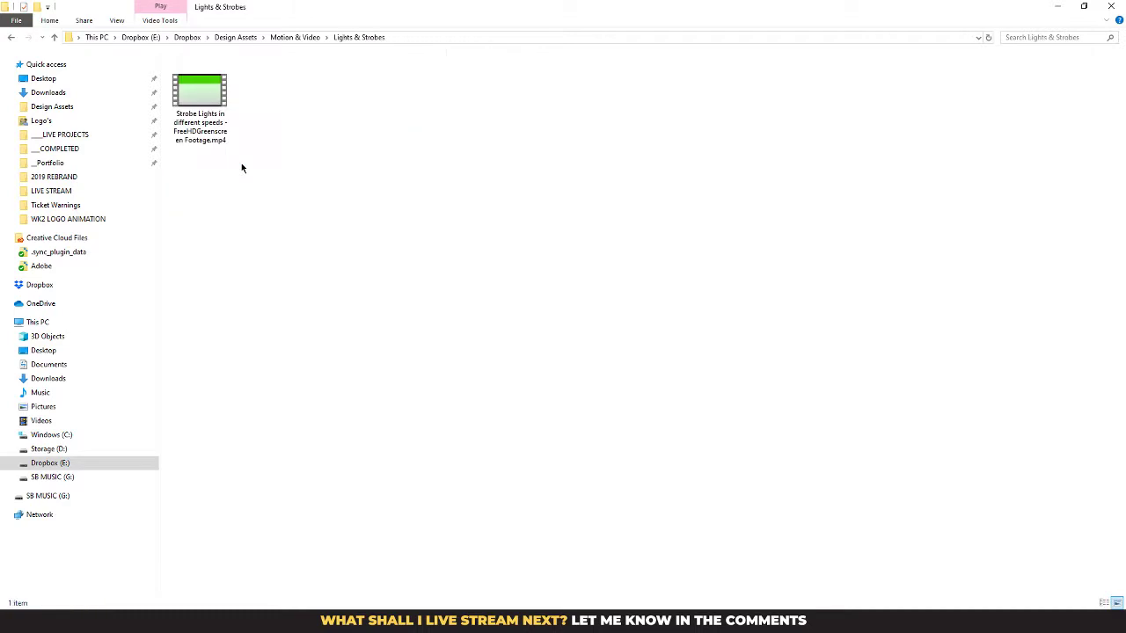
click(12, 37)
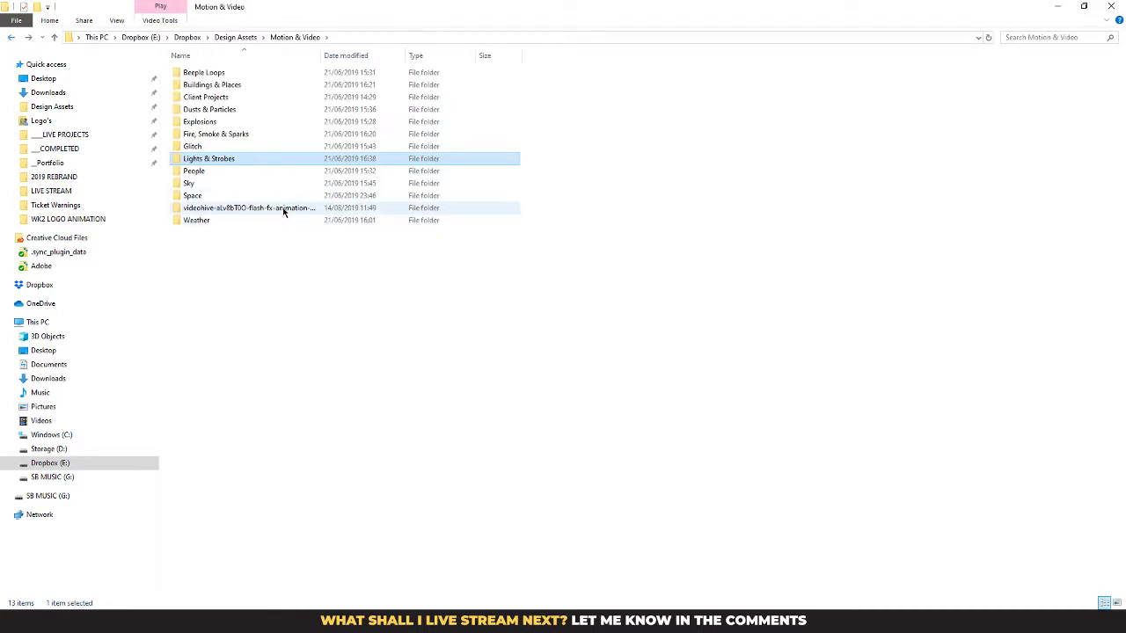
double_click(209, 224)
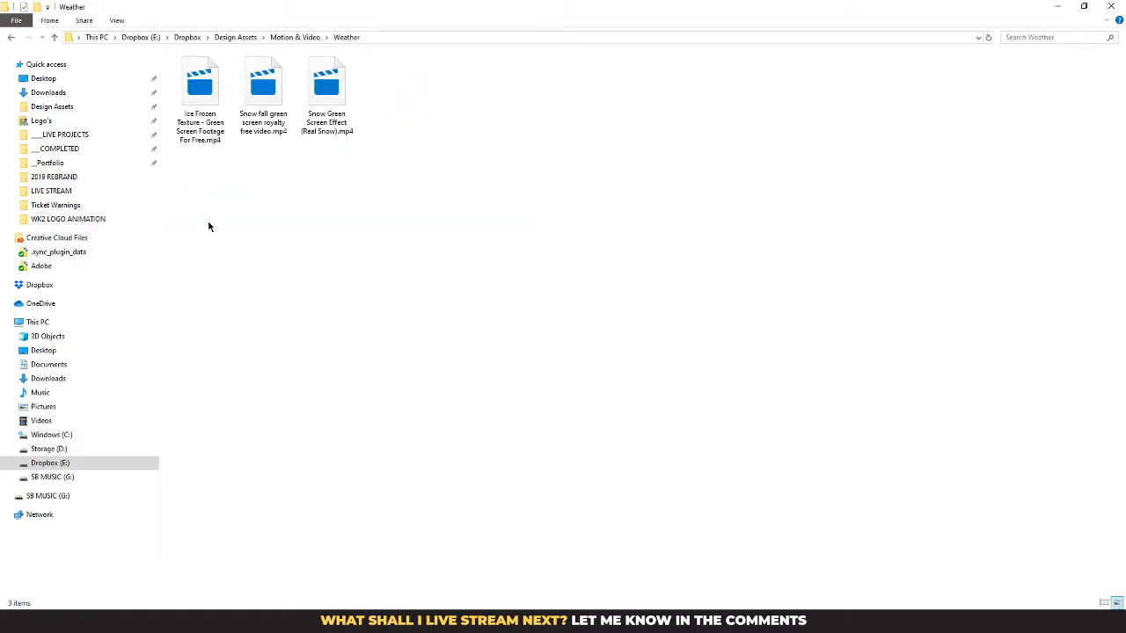
click(11, 38)
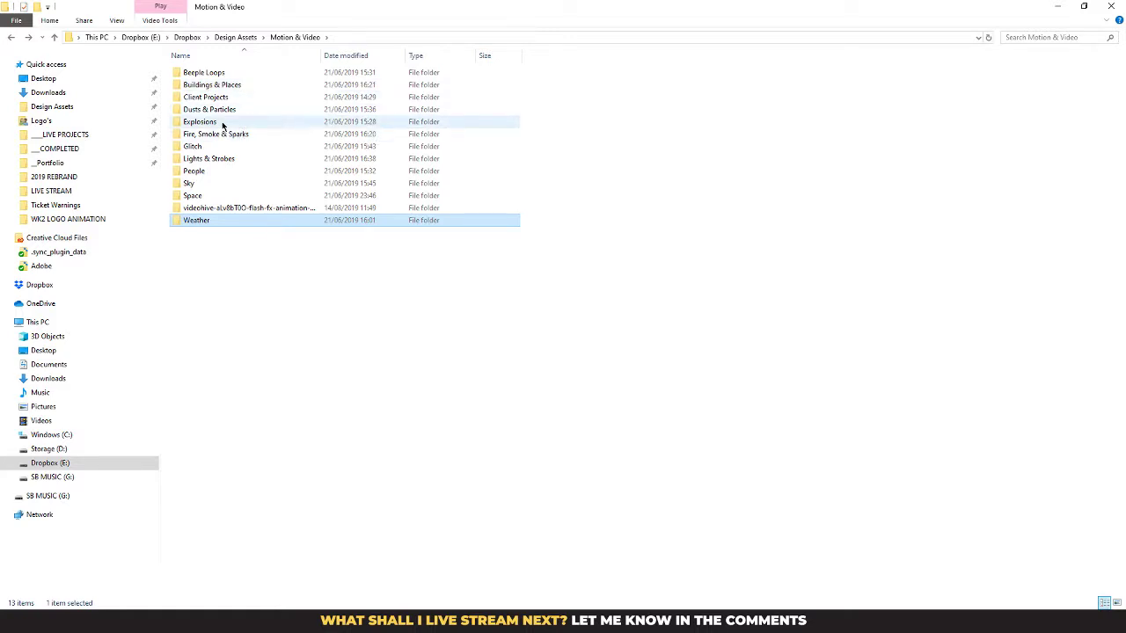
Step: Open the Explosions folder and watch the Blast Effect - 16025.mp4 clip
double_click(225, 123)
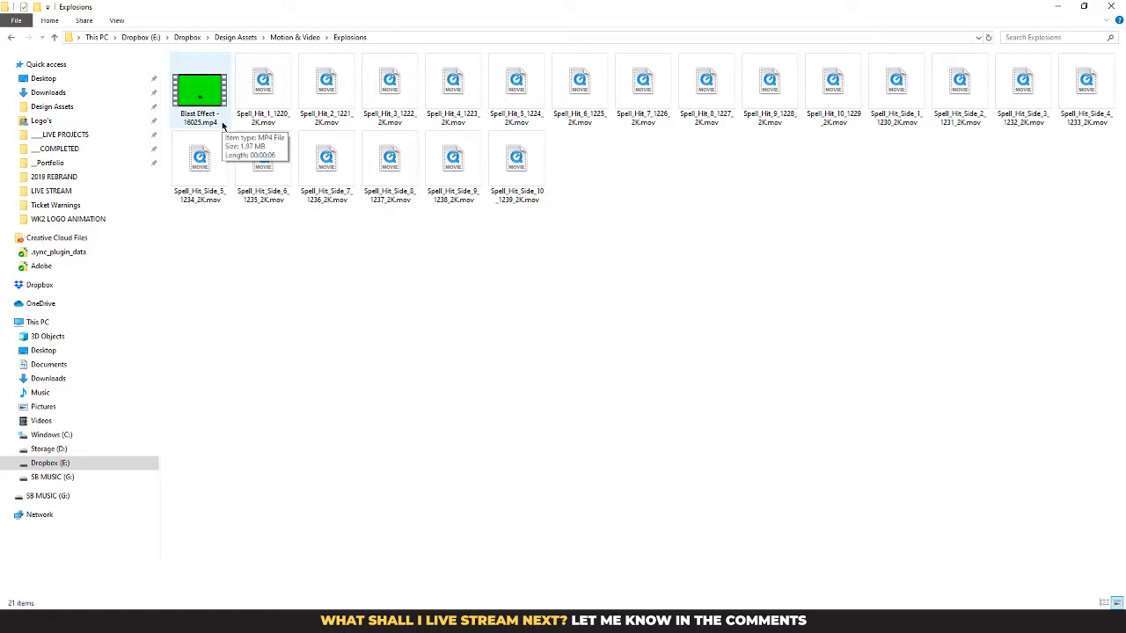
double_click(220, 102)
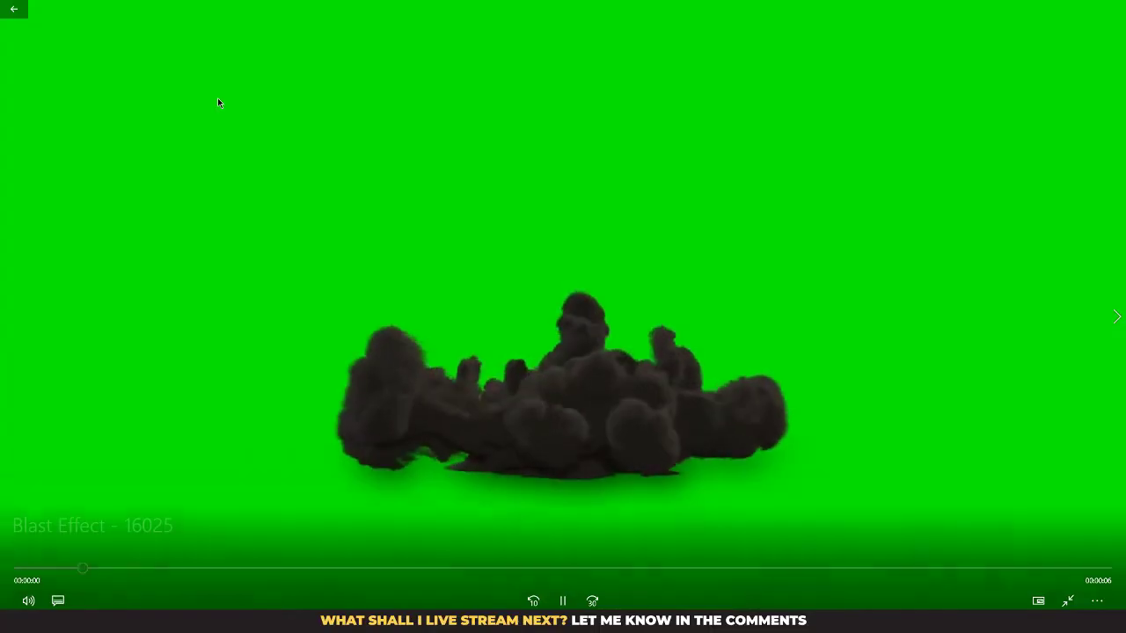
double_click(691, 177)
click(1109, 9)
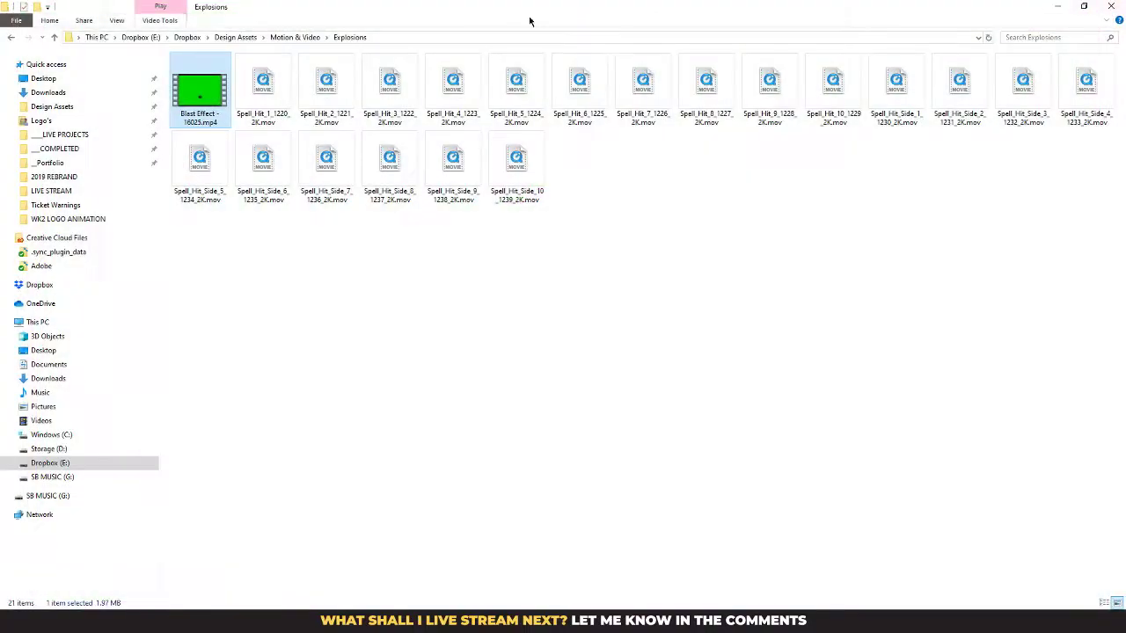
Step: Add Dust - 3226.mp4 from the Dusts & Particles folder as the top layer of the TFM INTRO 1 composition in After Effects
click(10, 38)
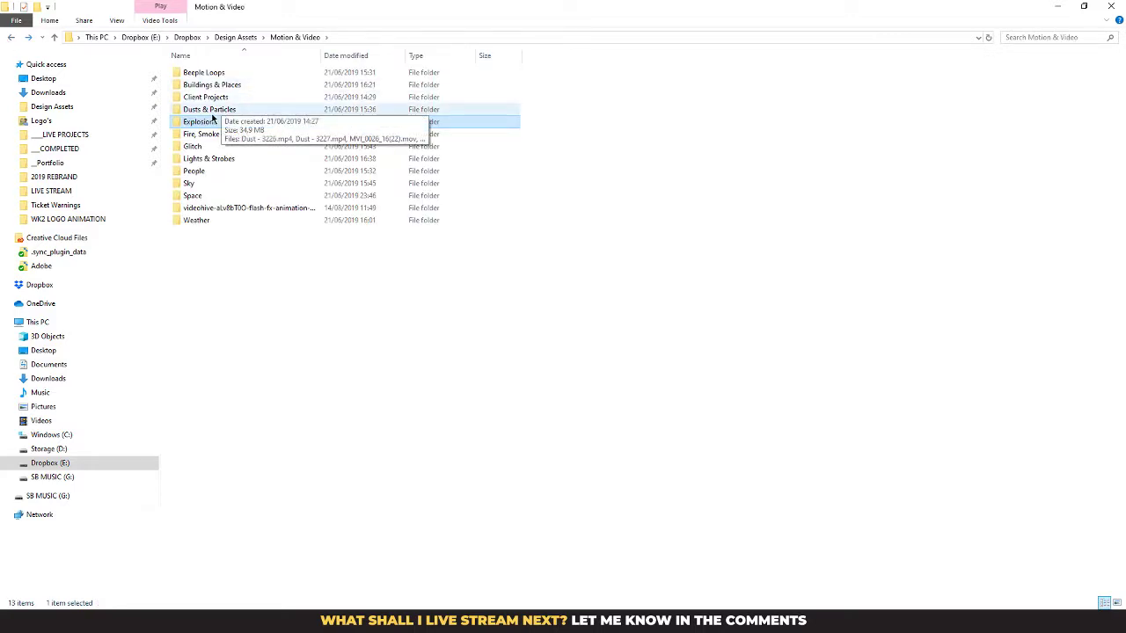
click(211, 110)
double_click(212, 113)
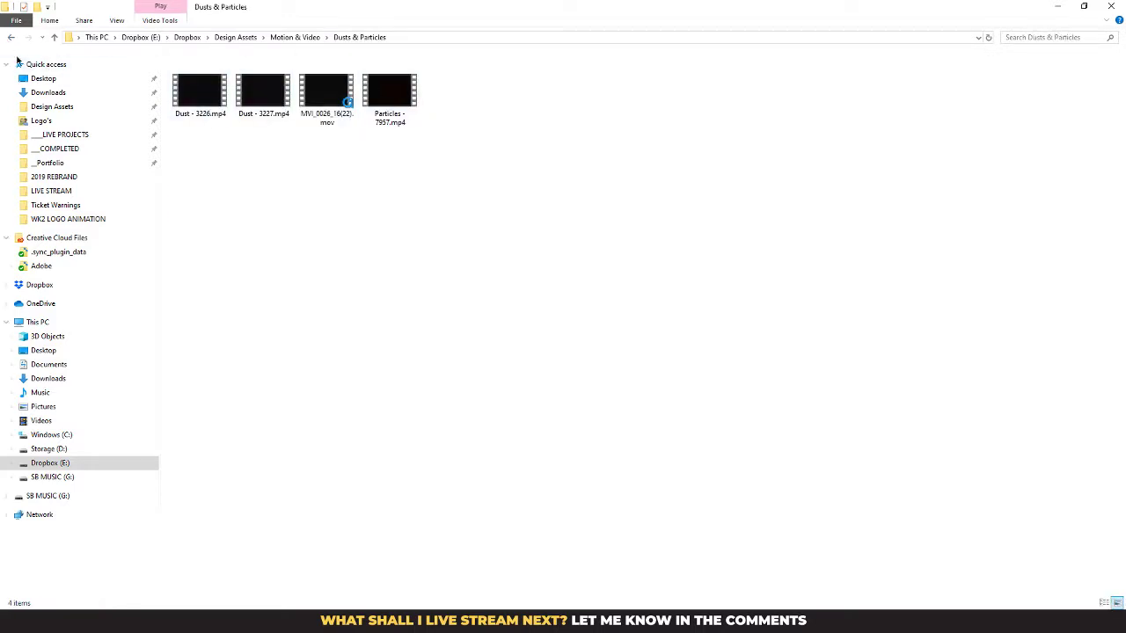
drag(209, 95, 274, 384)
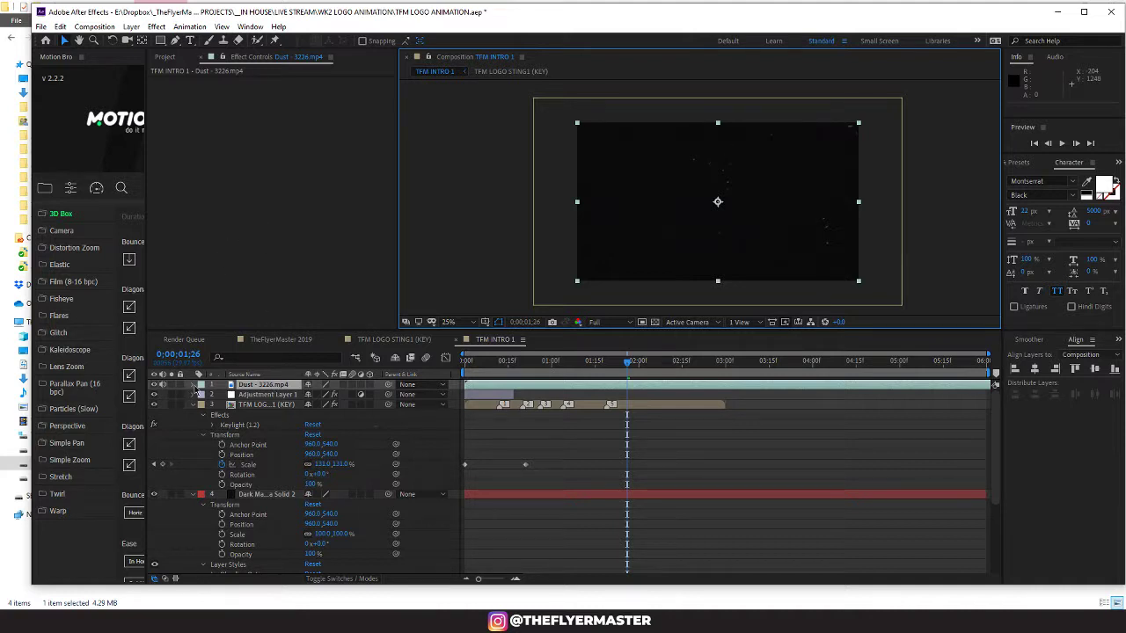
click(194, 385)
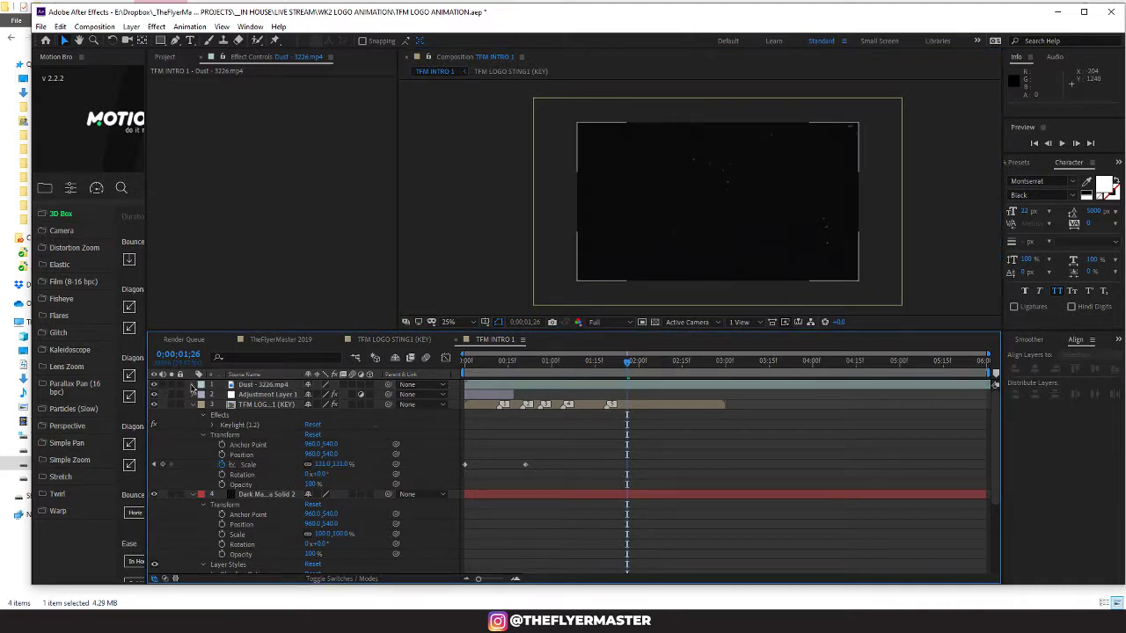
Step: Scale the Dust - 3226.mp4 layer to 112% and set its blending mode to Screen
click(194, 385)
click(203, 395)
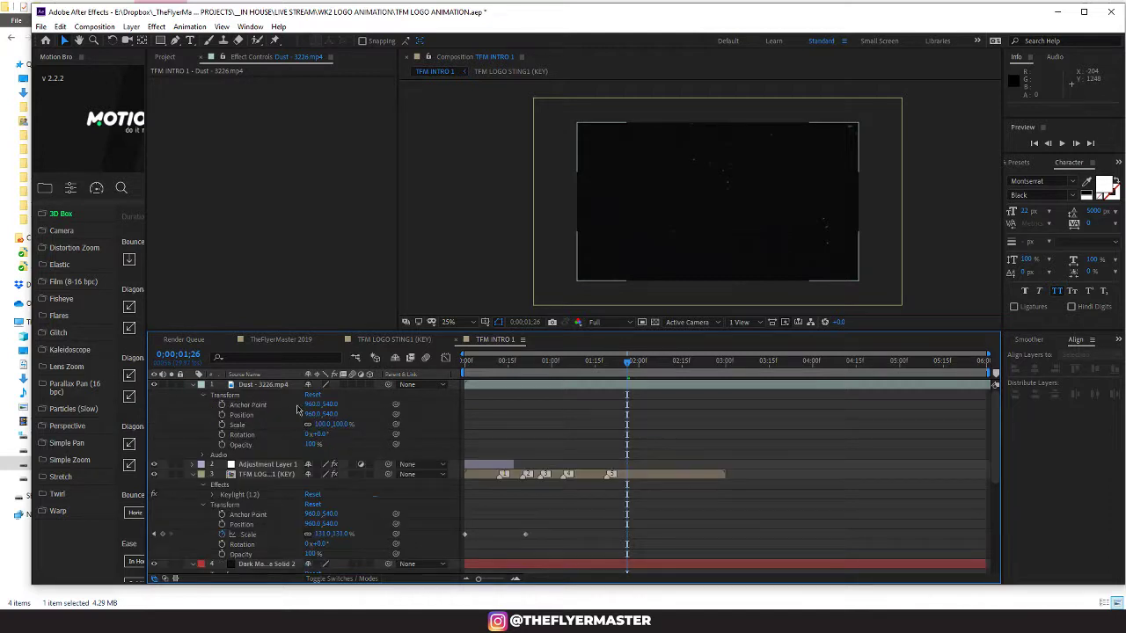
drag(339, 424, 349, 424)
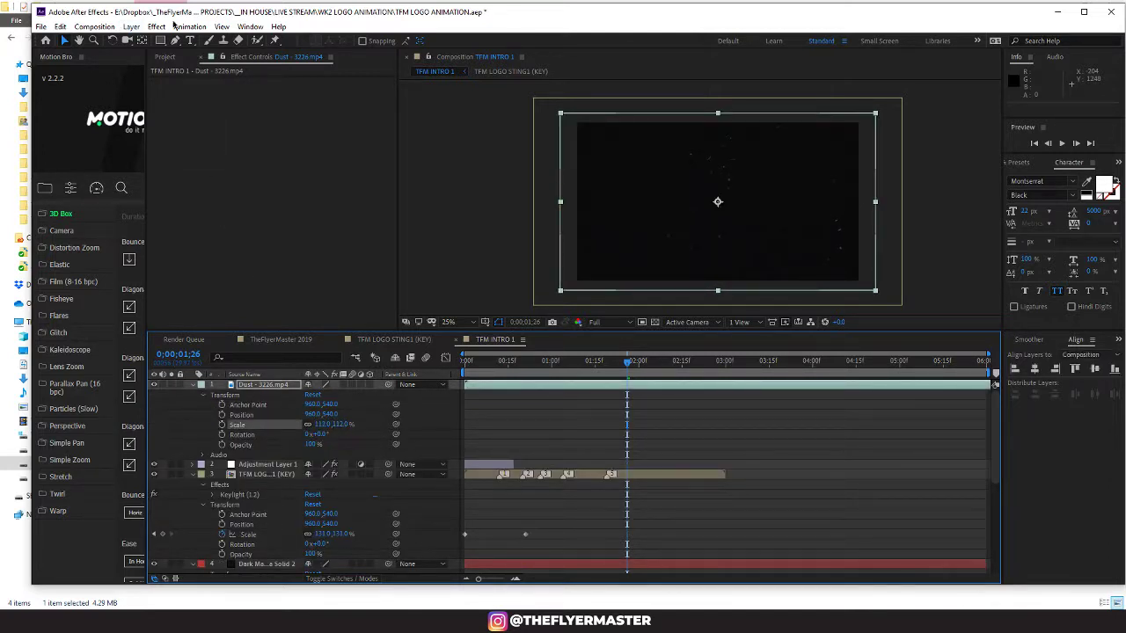
click(131, 27)
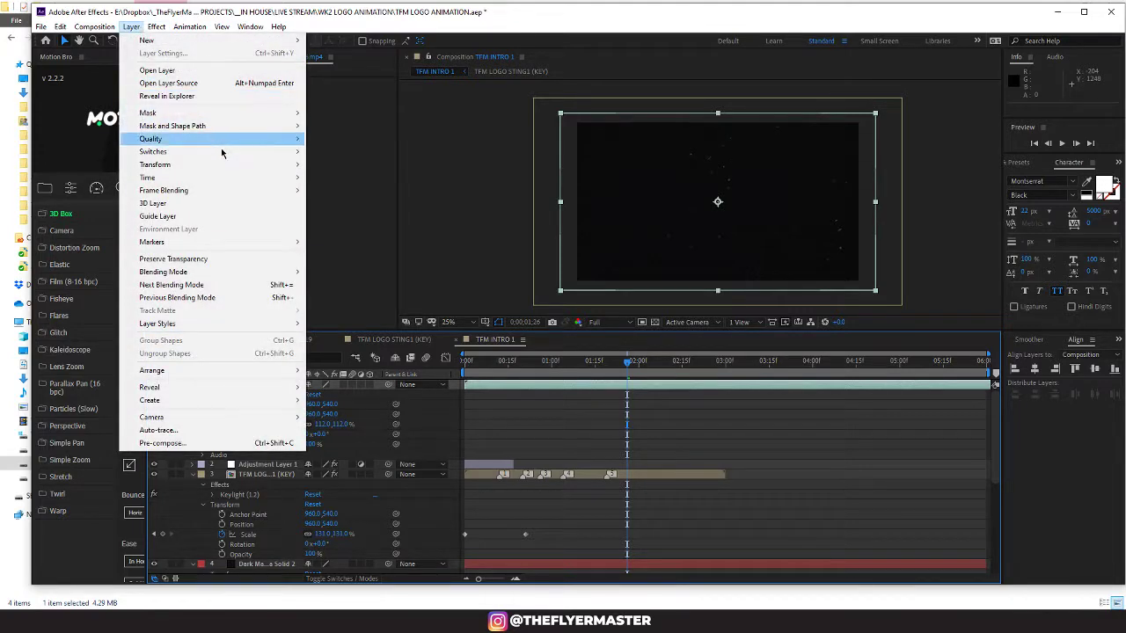
mouse_move(216, 272)
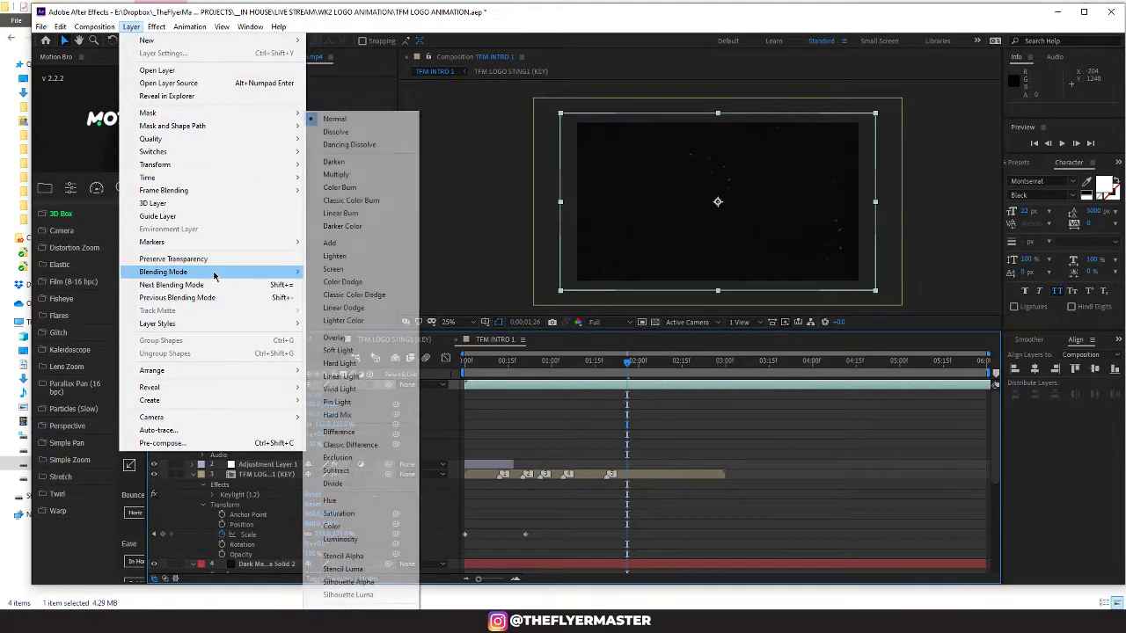
click(358, 272)
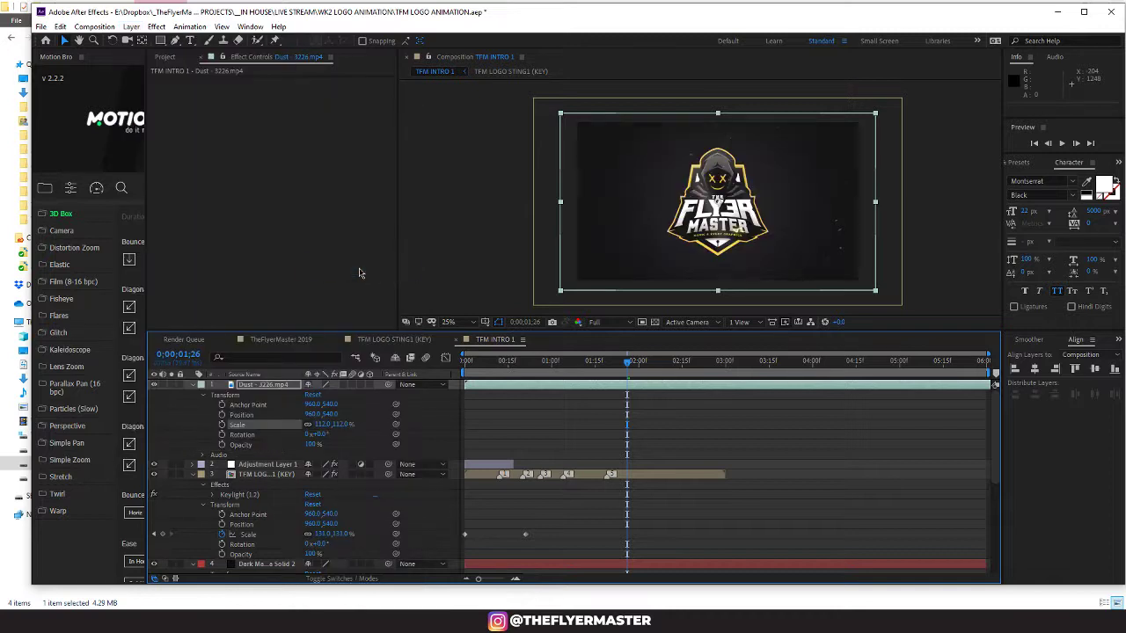
Step: Move the Dust - 3226.mp4 layer below Adjustment Layer 1 and preview the composition from the start
drag(626, 373, 458, 371)
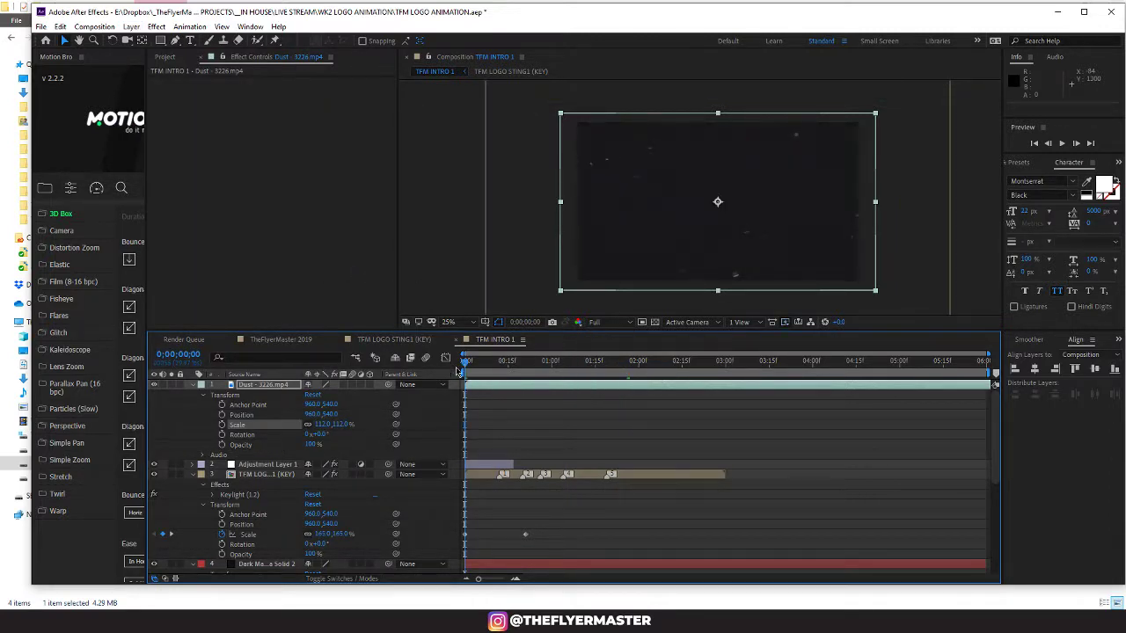
drag(277, 391, 286, 475)
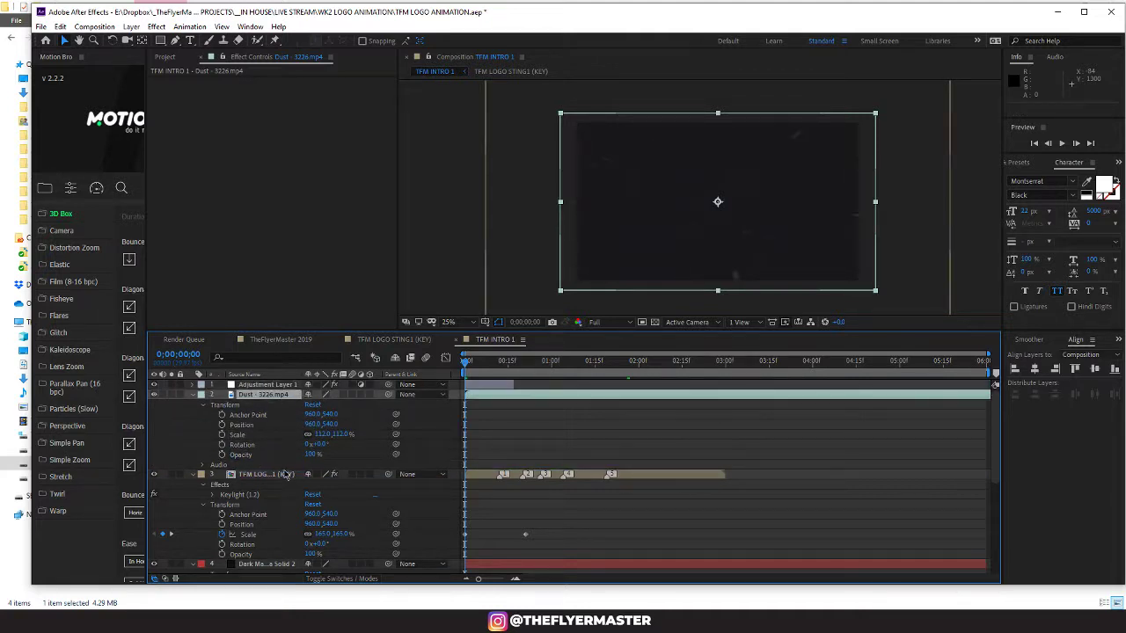
key(space)
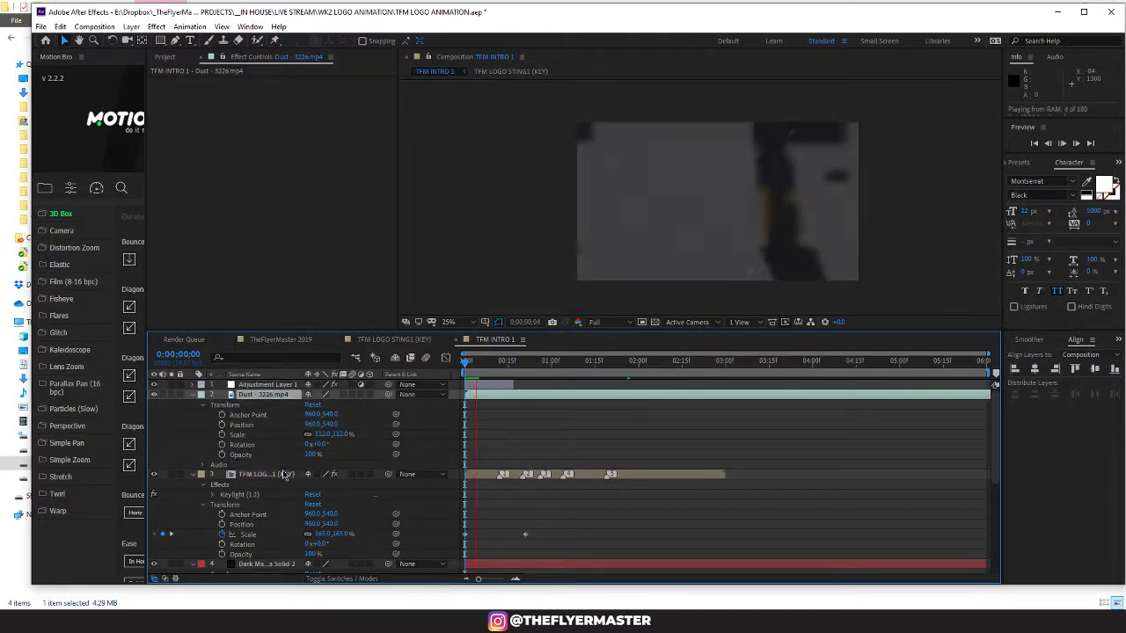
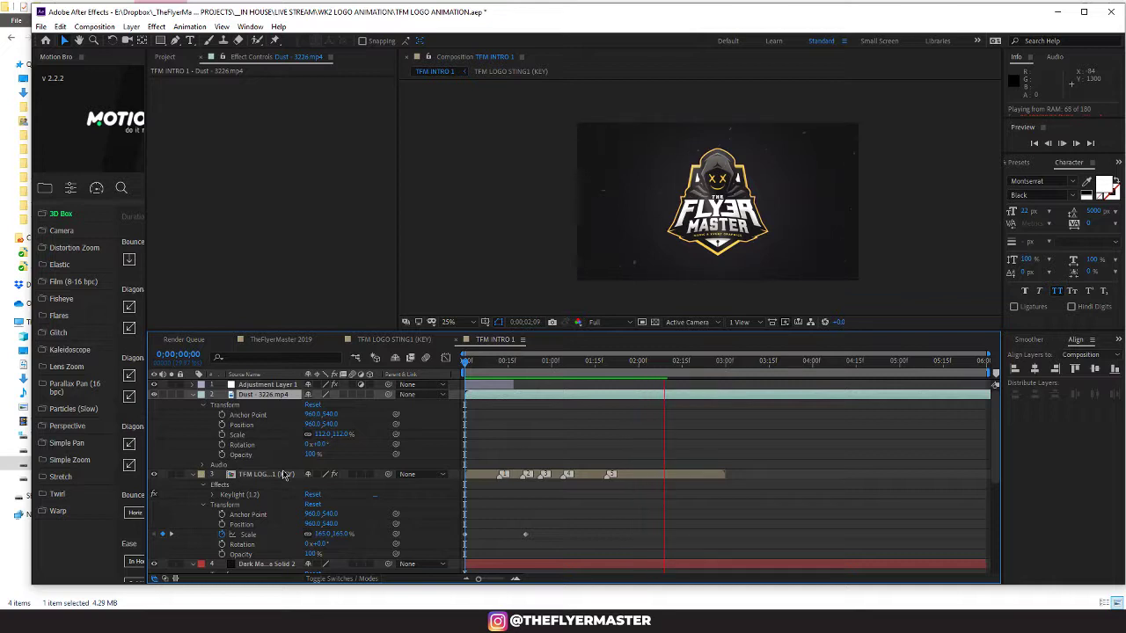
key(space)
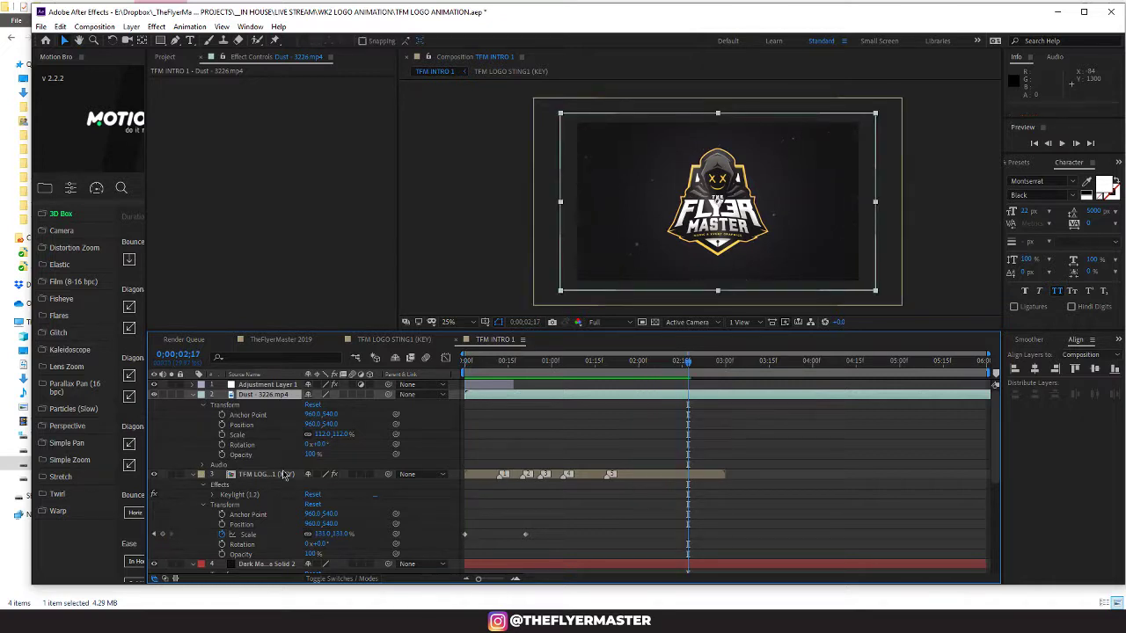
Step: Move the Dust - 3226.mp4 layer between the keyed logo layer and the dark solid, and preview from the start
drag(691, 367, 457, 376)
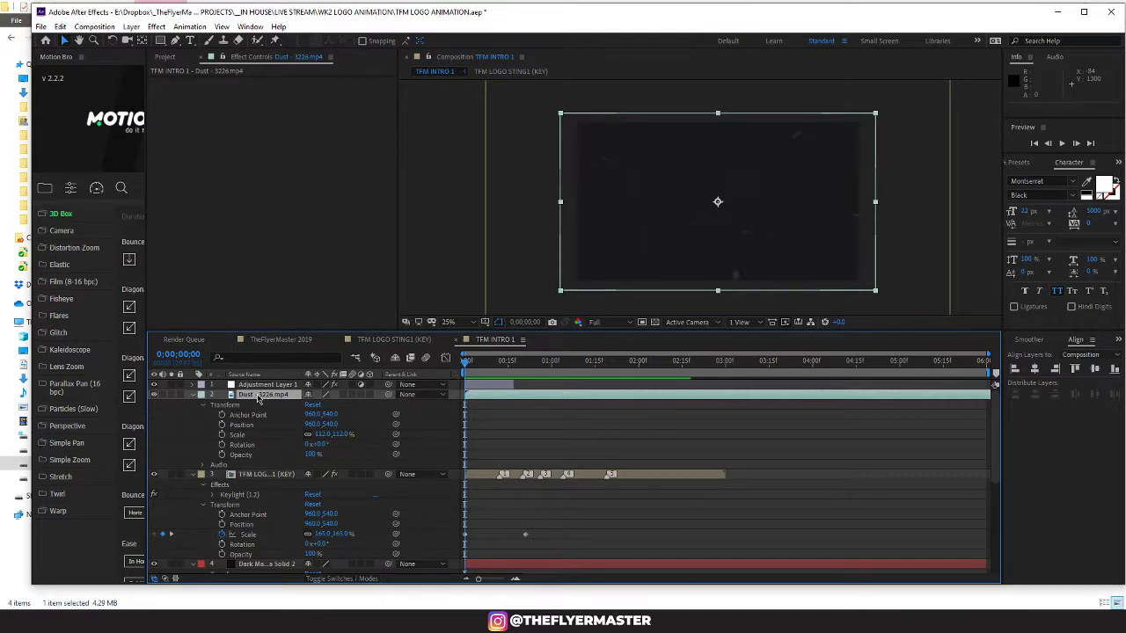
drag(258, 399, 273, 556)
key(space)
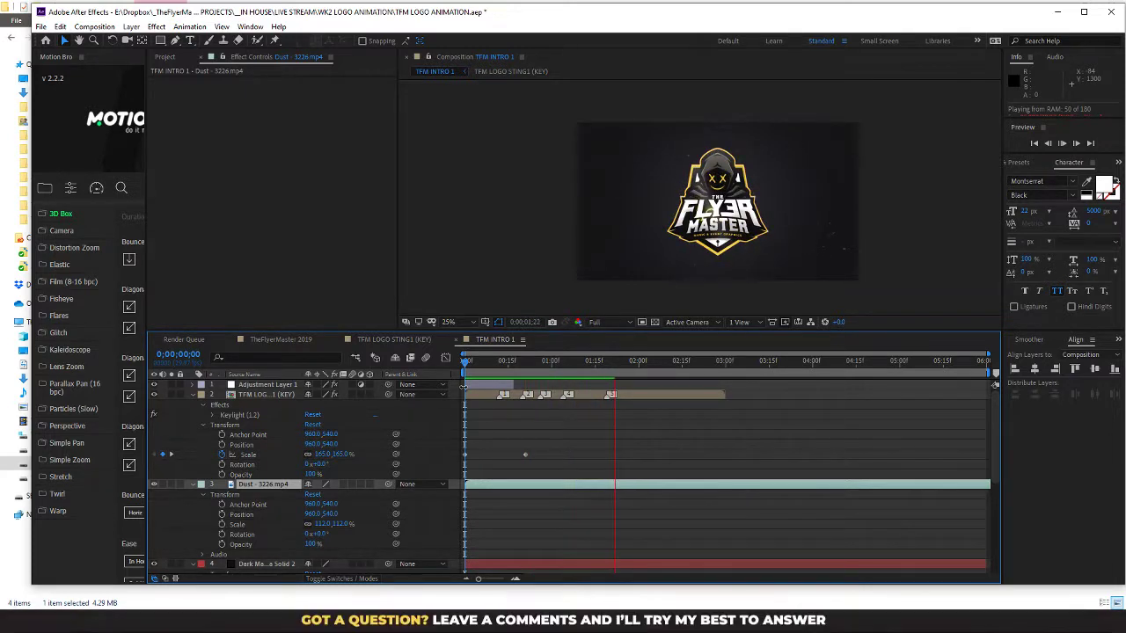
key(space)
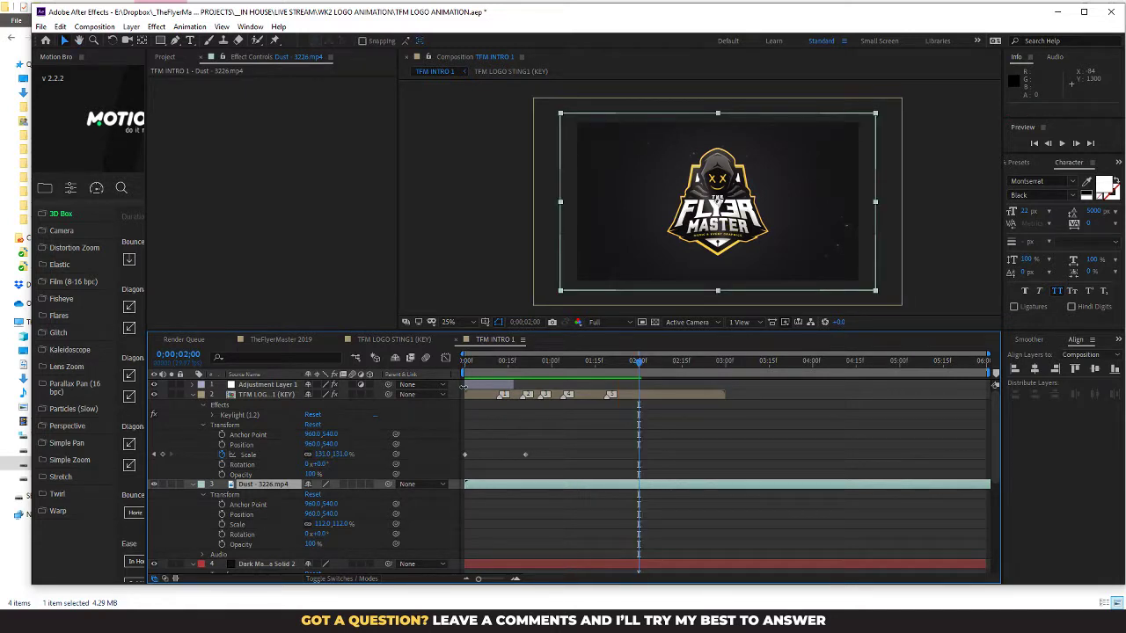
Step: Open the colors of the dark background solid's Gradient Overlay for editing
scroll(319, 454, down, 8)
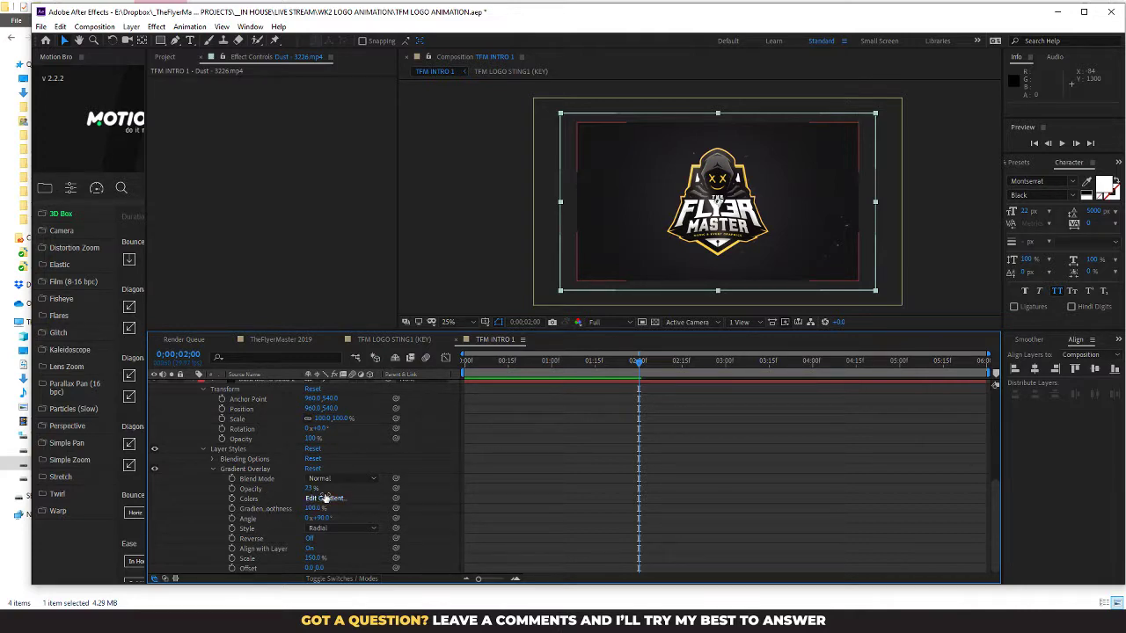
click(324, 498)
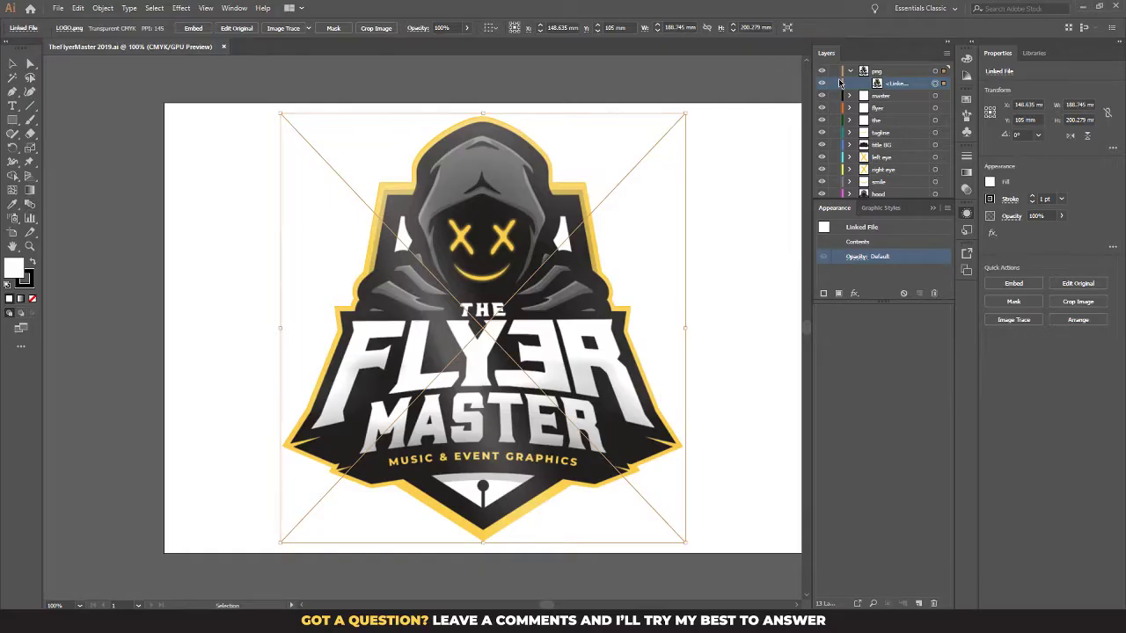
Step: Switch to TheFlyerMaster 2019.ai in Illustrator, hide the png layer and activate the Eyedropper tool
click(833, 72)
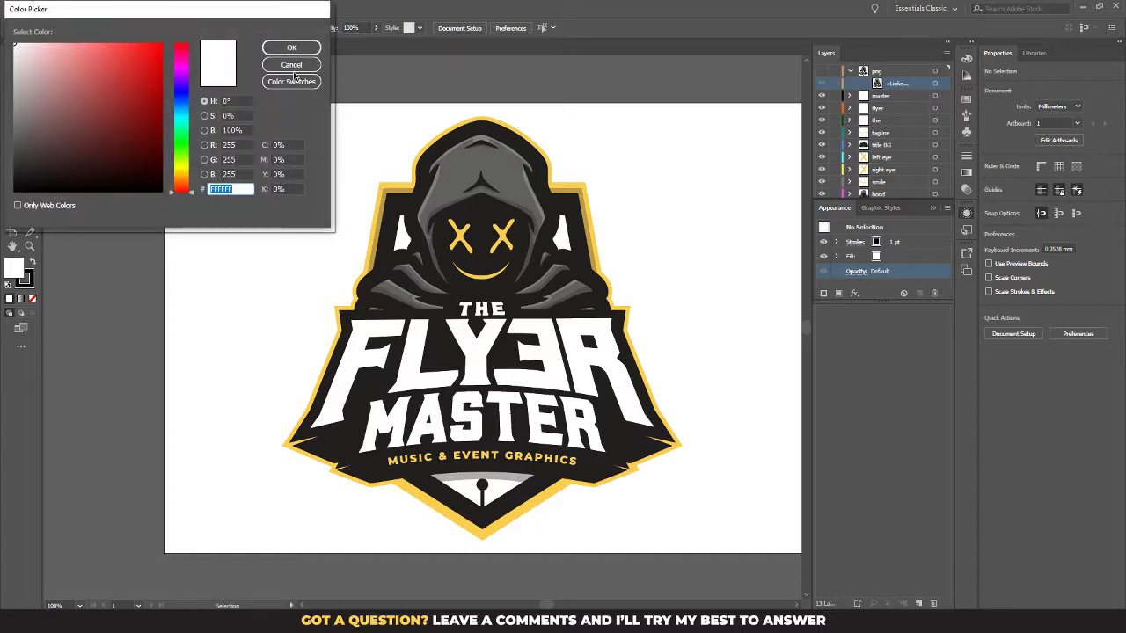
click(302, 70)
key(i)
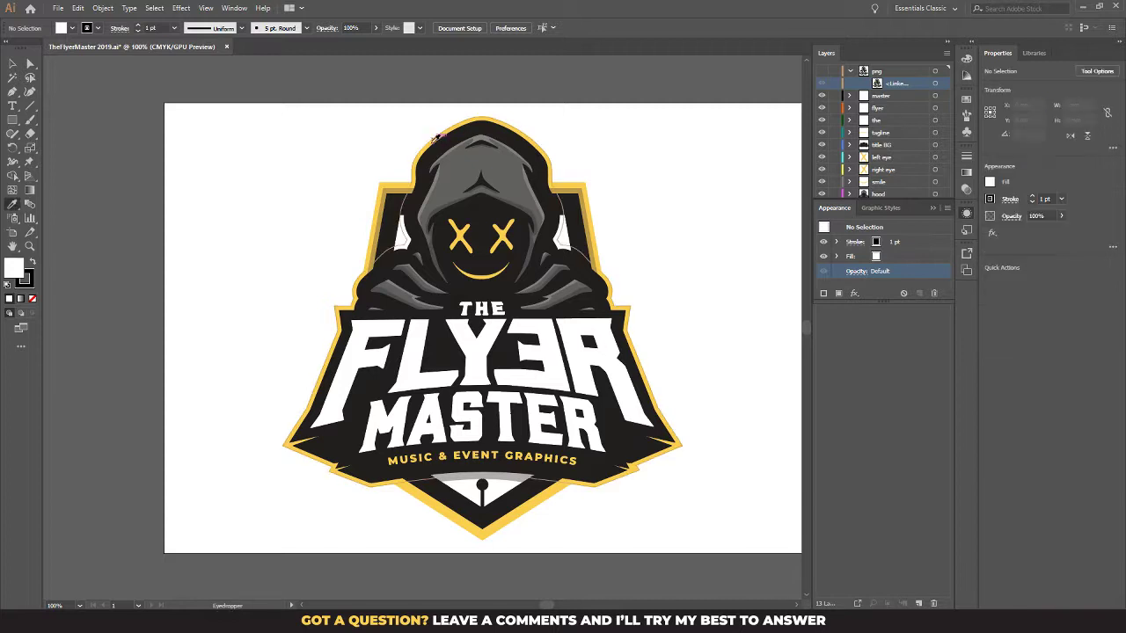
Step: Sample the logo's yellow outline in Illustrator, return to After Effects and set the gradient's end colour stop to FBCF4F
click(383, 179)
double_click(13, 269)
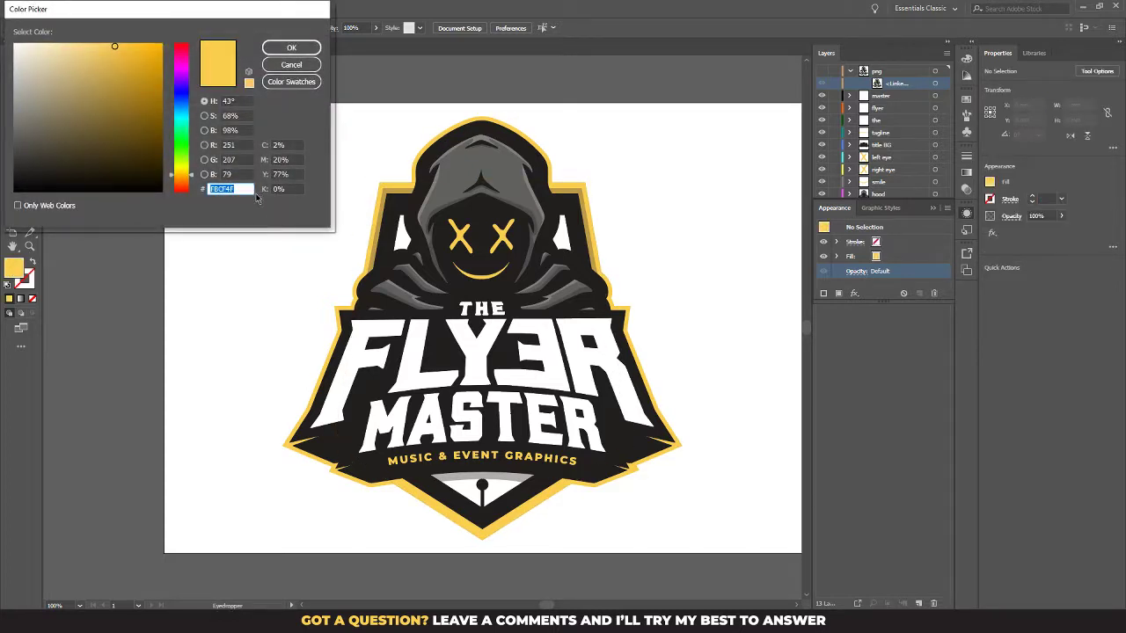
key(alt+Tab)
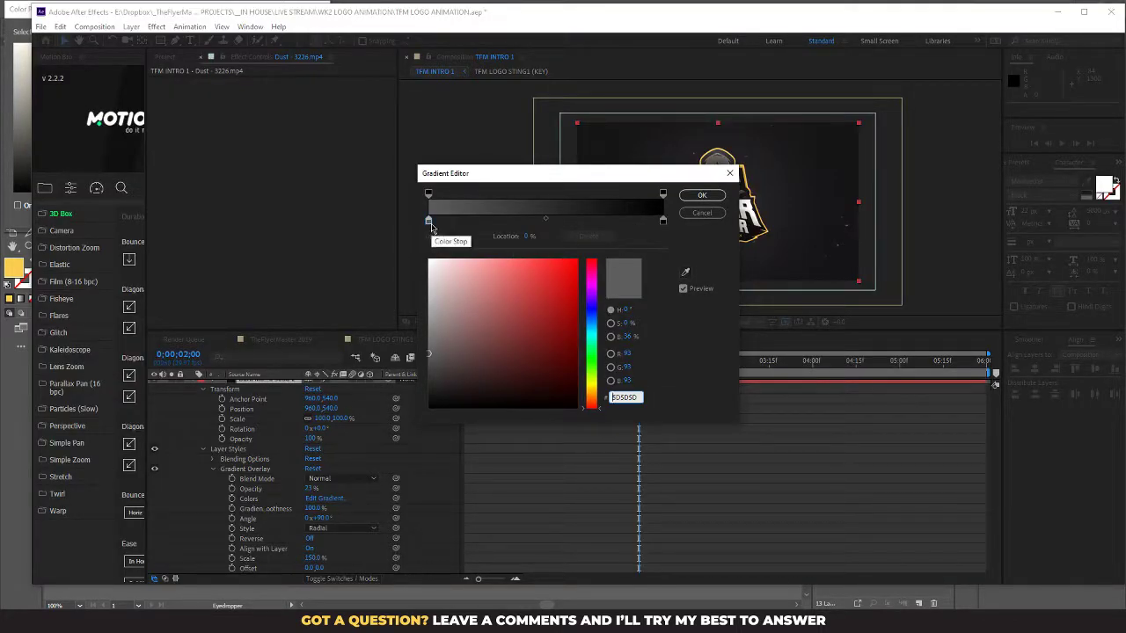
click(663, 222)
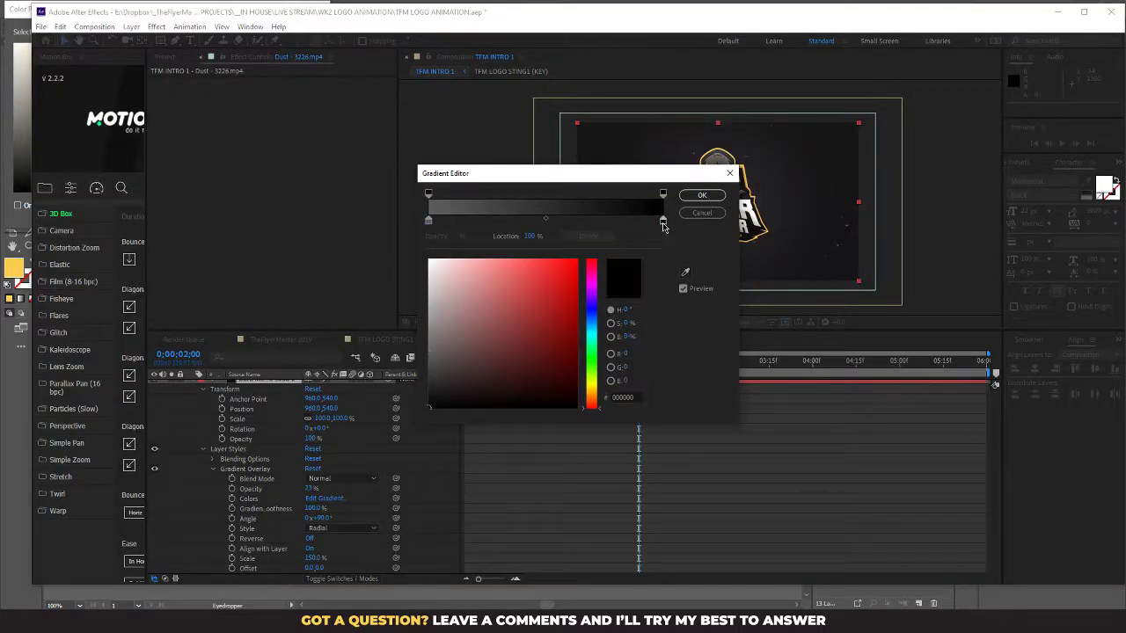
click(631, 397)
text(F8CF4F)
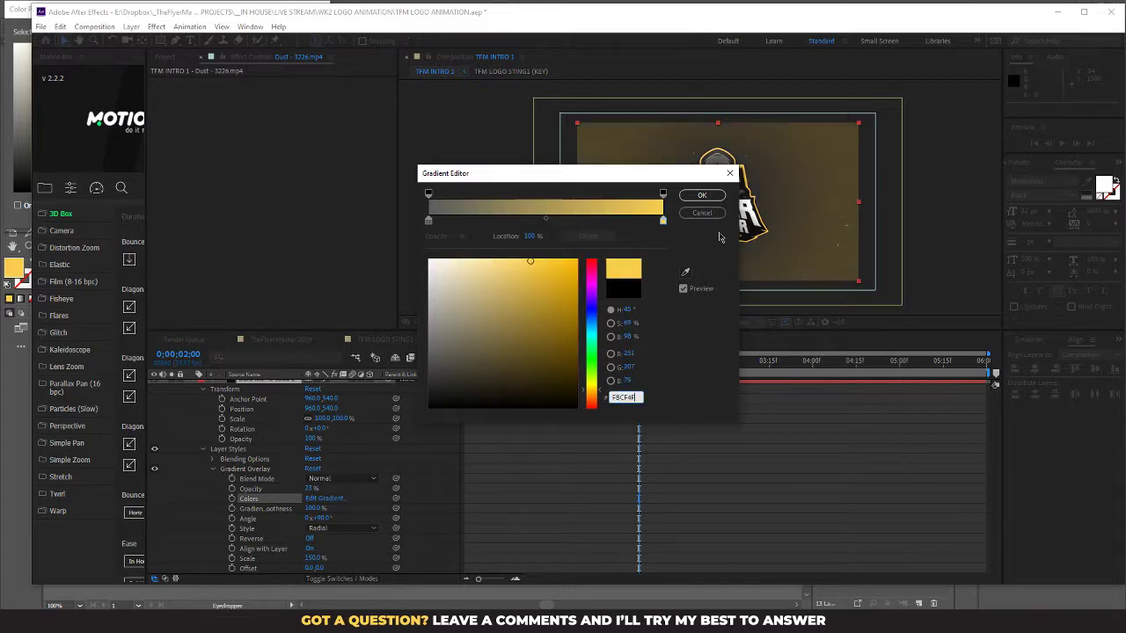
Step: Set the gradient's starting colour stop to black (000000) and apply the gradient
click(428, 221)
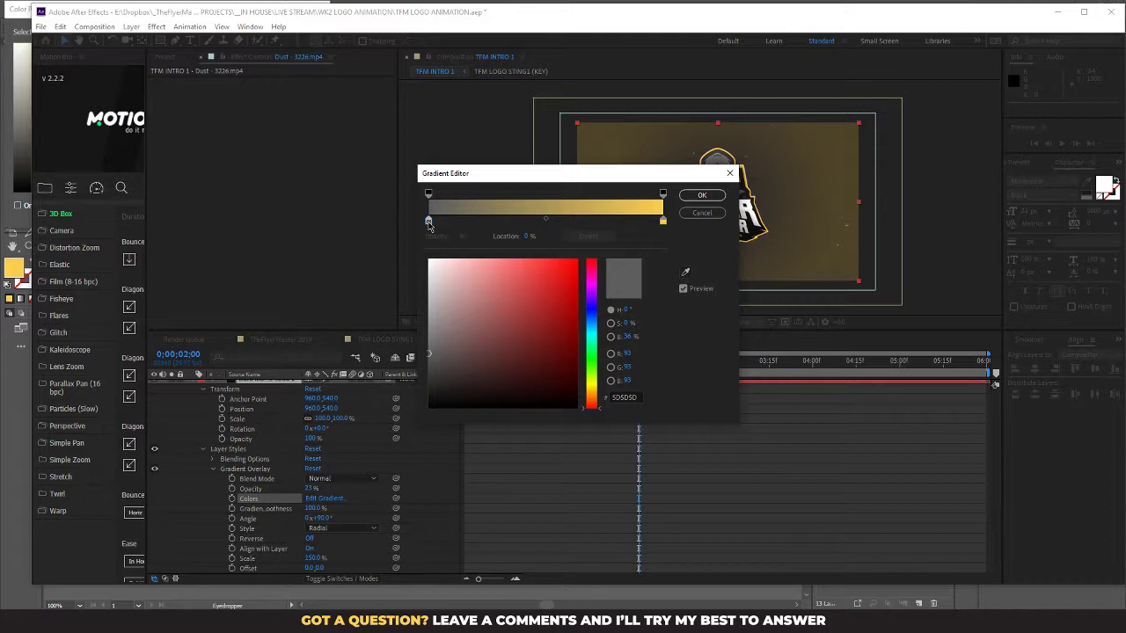
drag(430, 261, 420, 255)
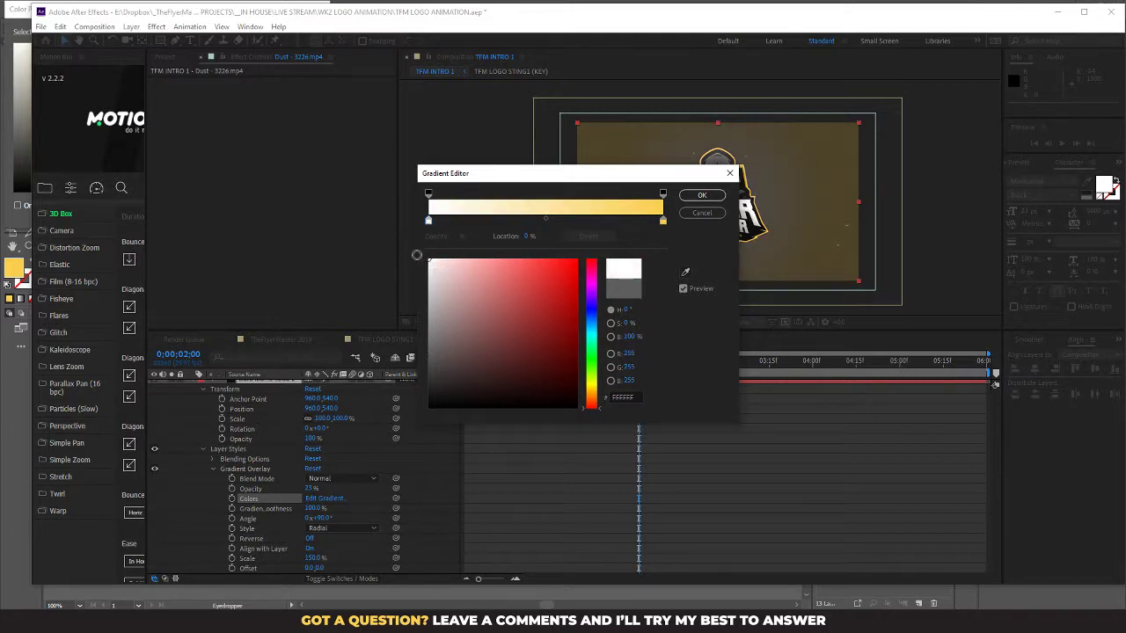
click(430, 223)
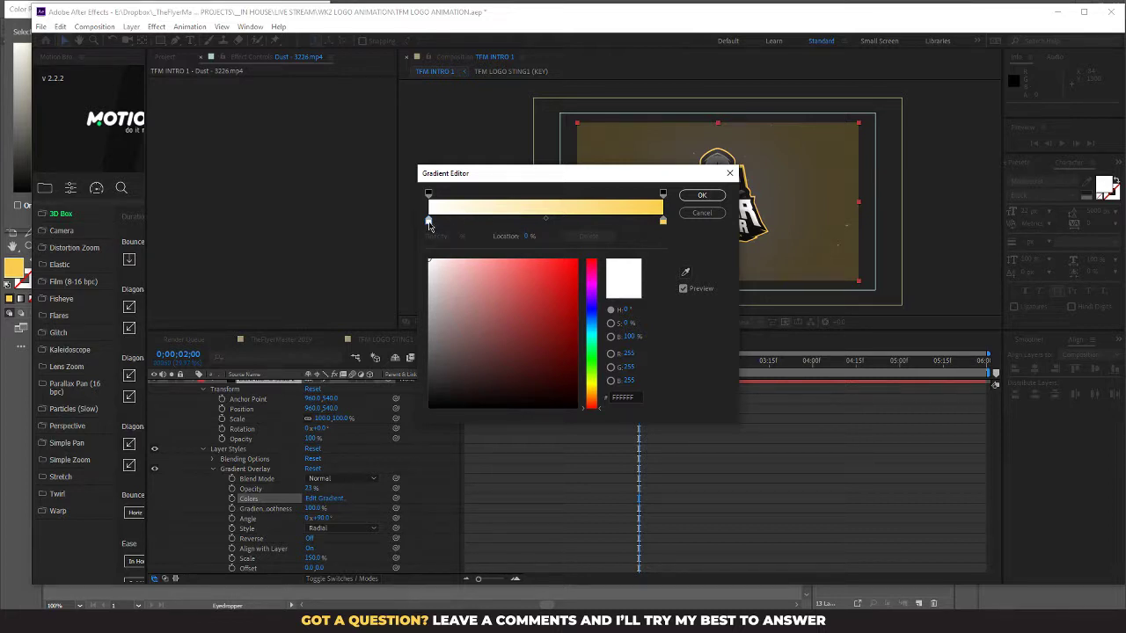
drag(509, 275, 578, 410)
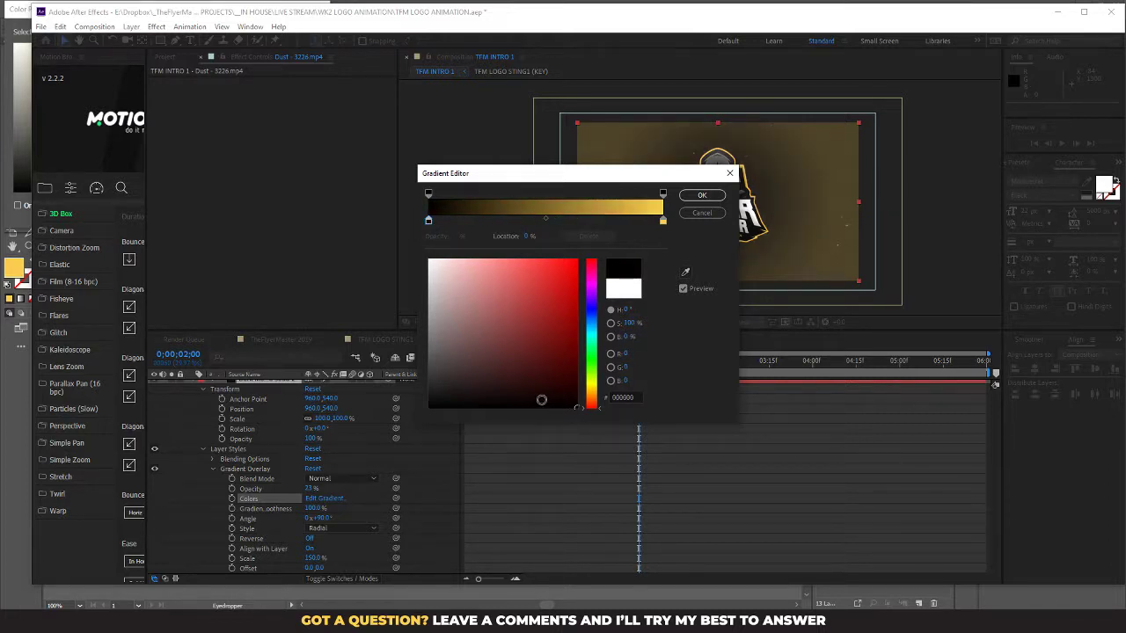
click(702, 195)
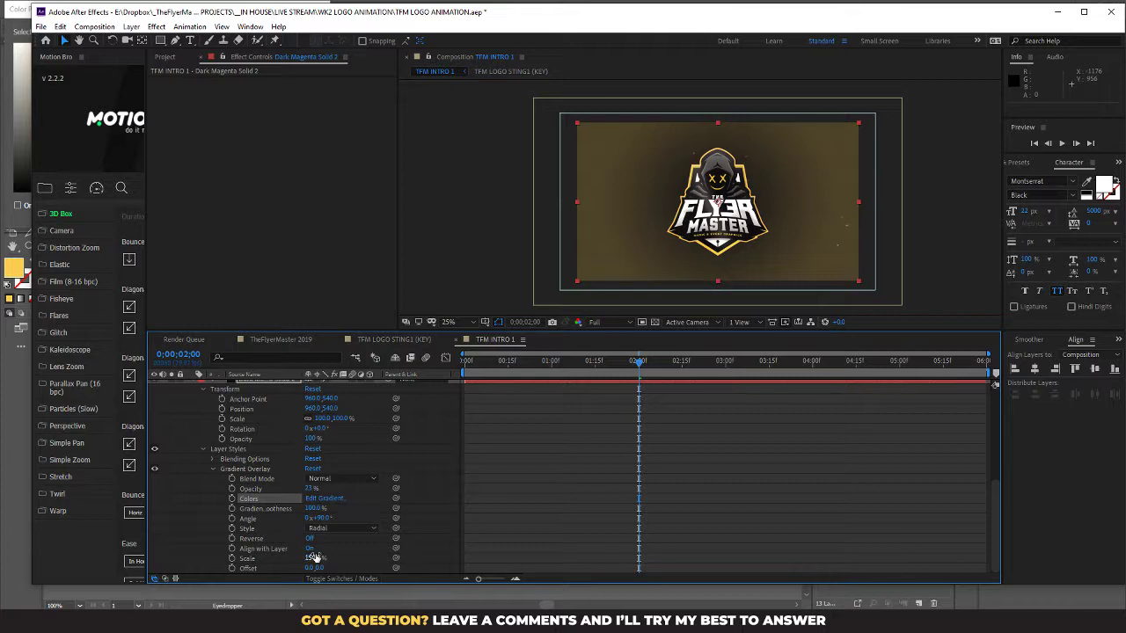
Step: Reverse the background solid's radial gradient overlay and raise its opacity to about 99%
click(310, 539)
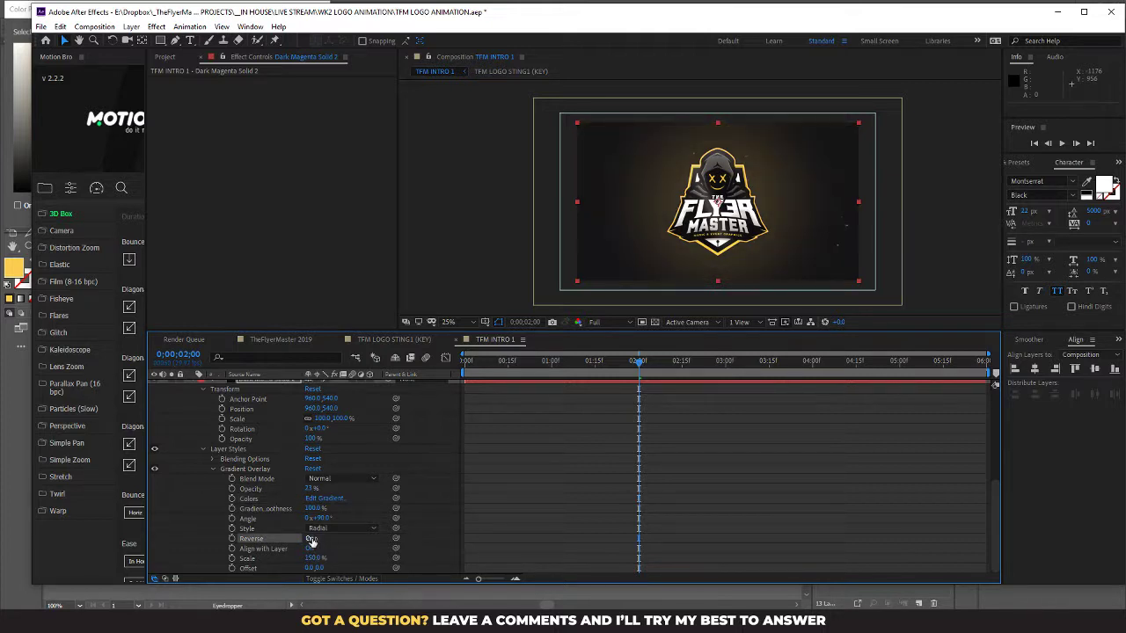
drag(548, 369, 583, 359)
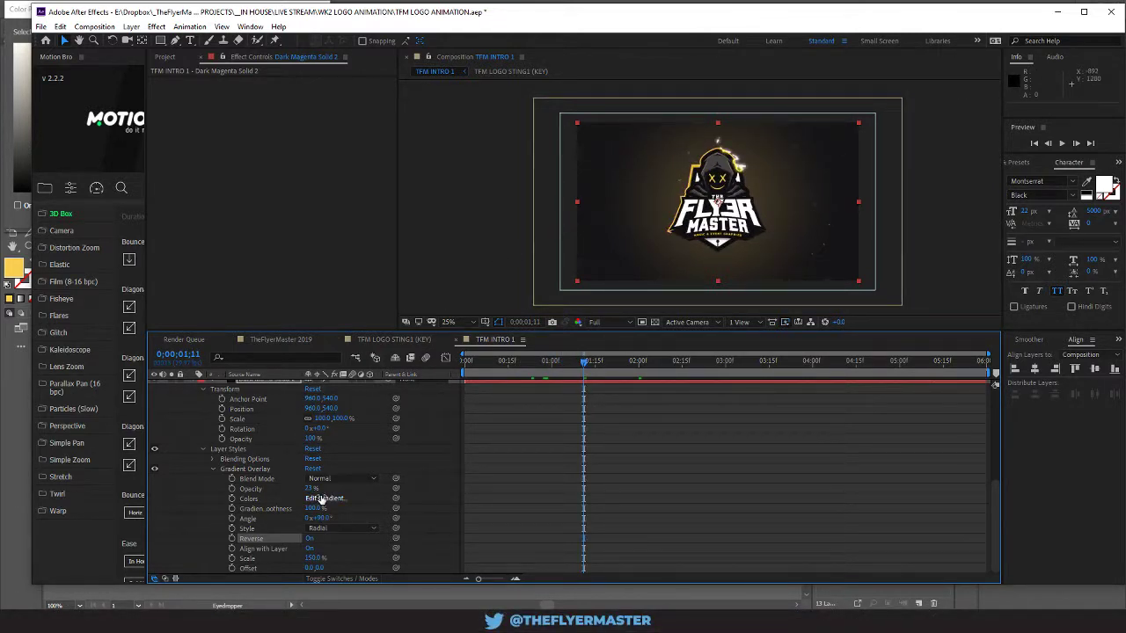
drag(312, 489, 501, 479)
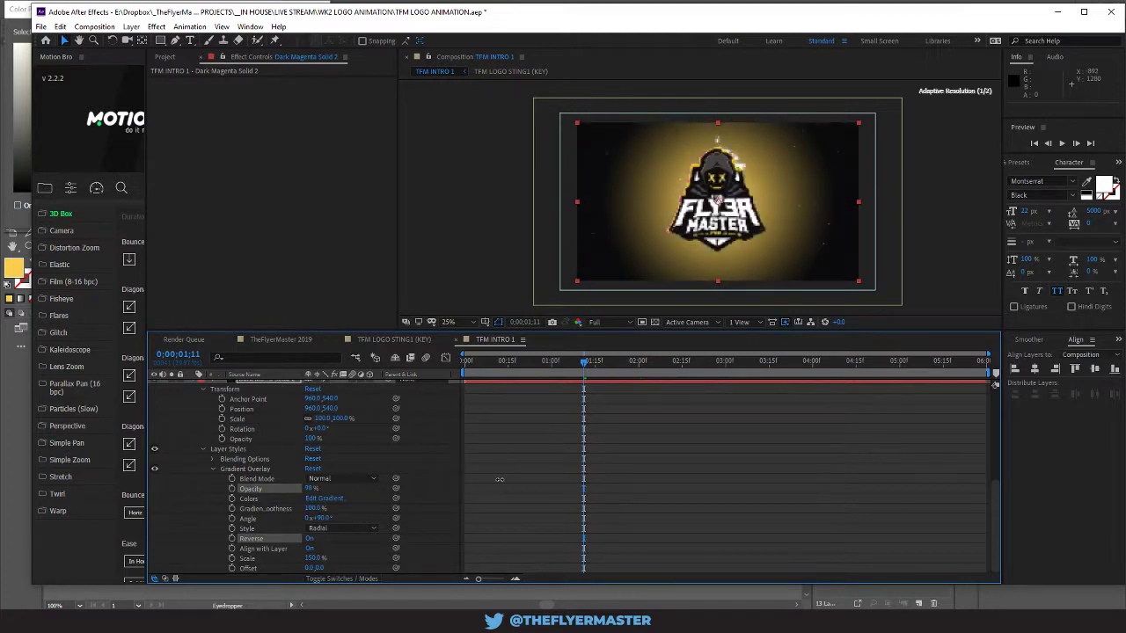
Step: Change the gradient overlay style to Linear and preview the background between about 2 and 3 seconds
click(318, 528)
click(338, 542)
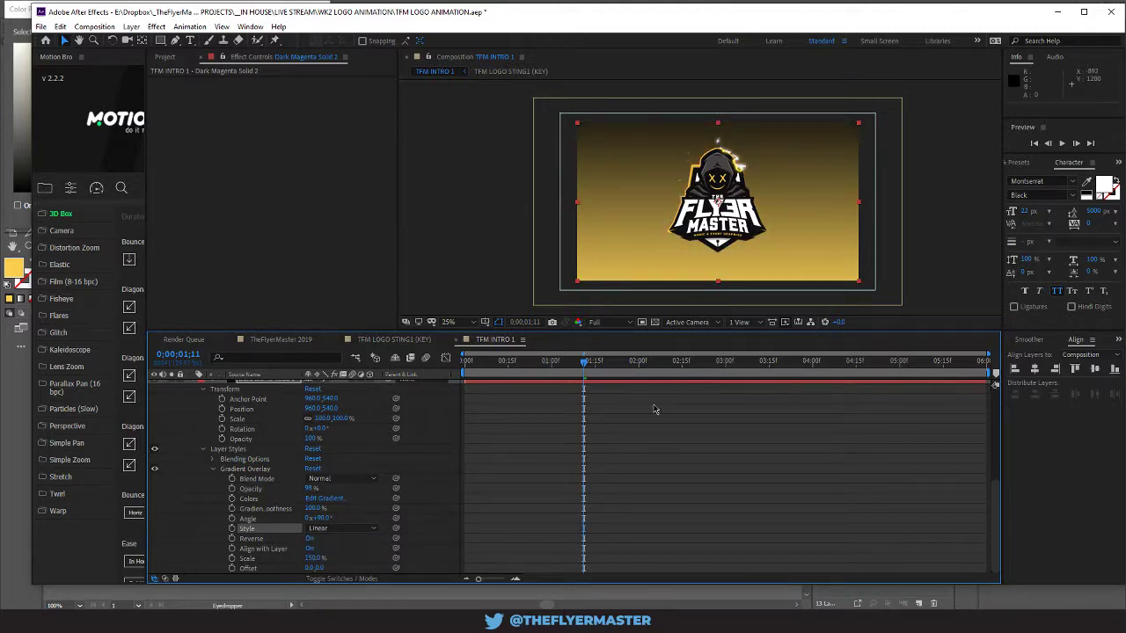
drag(583, 368, 734, 368)
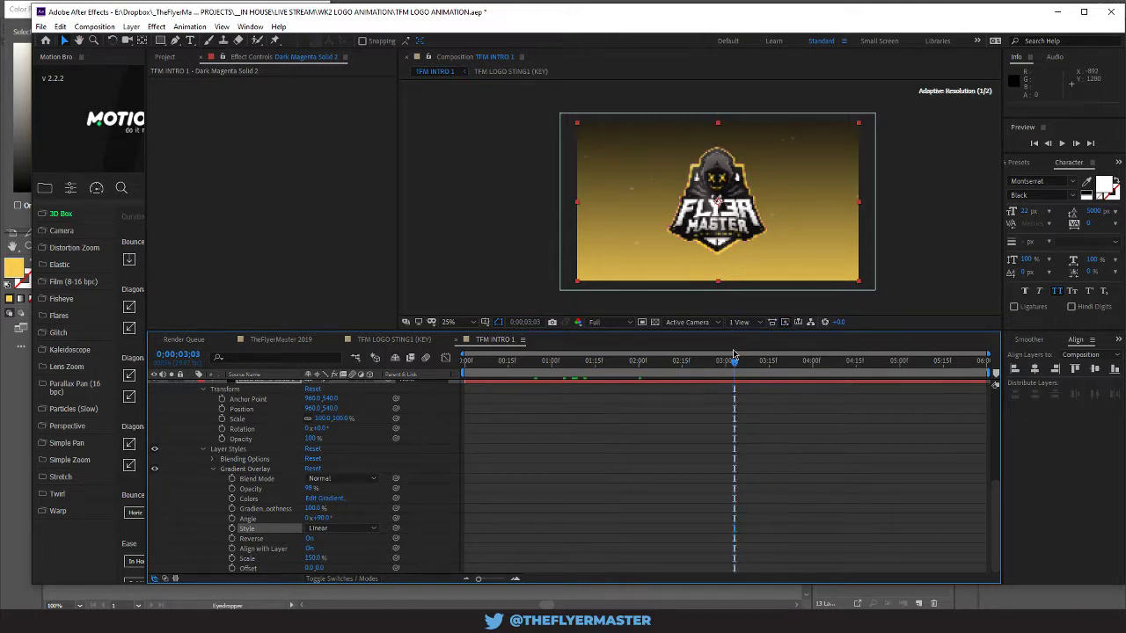
click(640, 361)
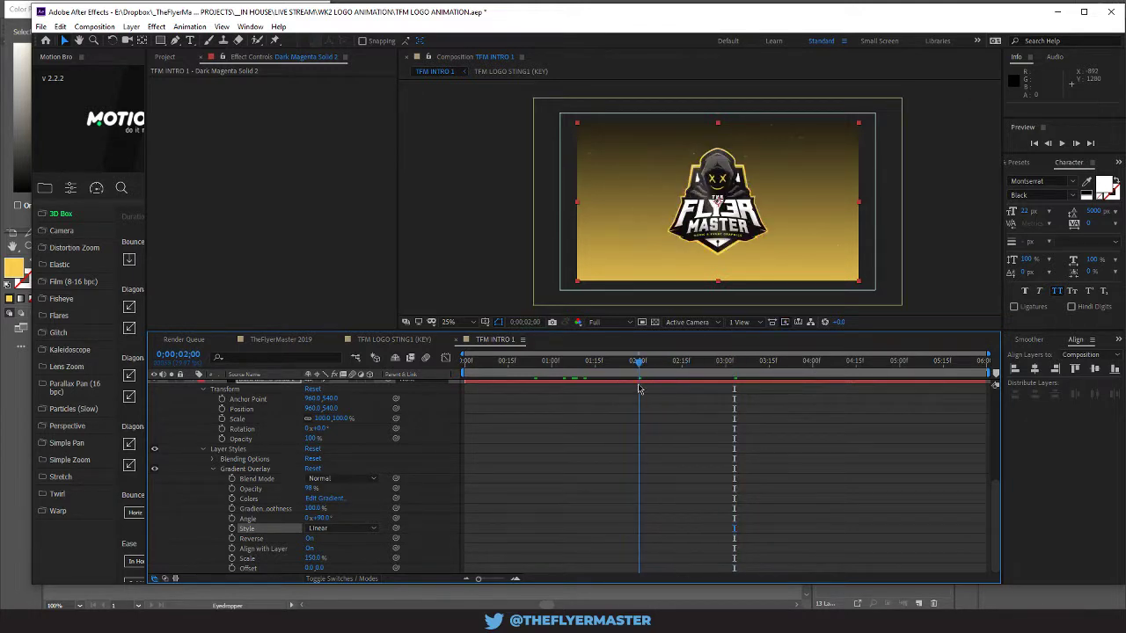
Step: End the work area at 0;00;03;00, where the logo layer stops, and trim the composition to it
scroll(747, 406, up, 3)
scroll(747, 406, up, 3)
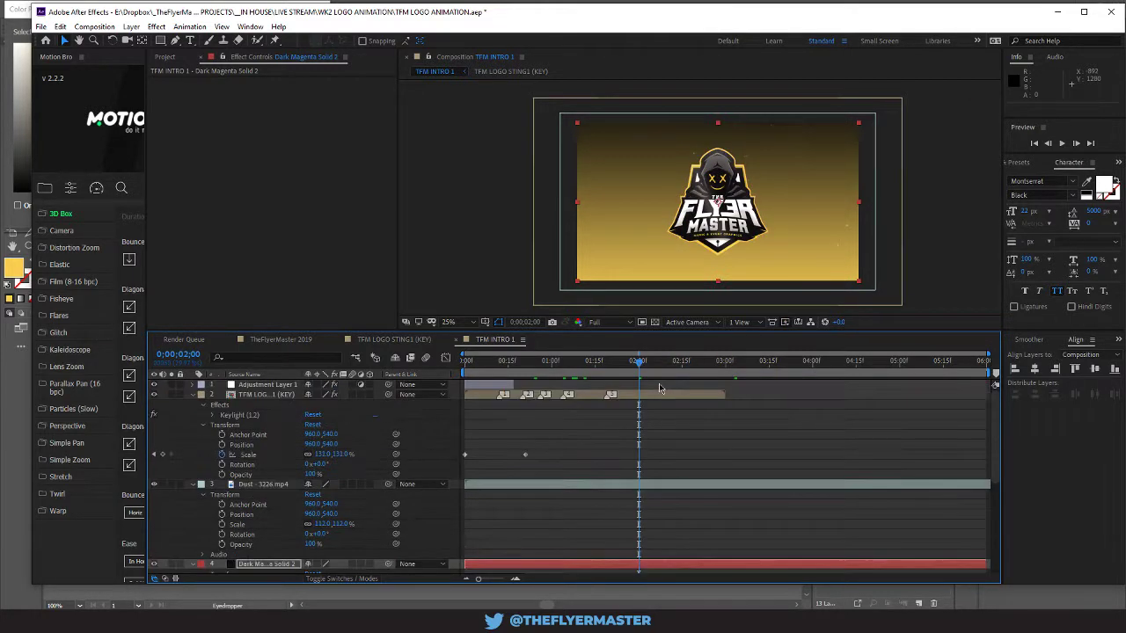
click(725, 358)
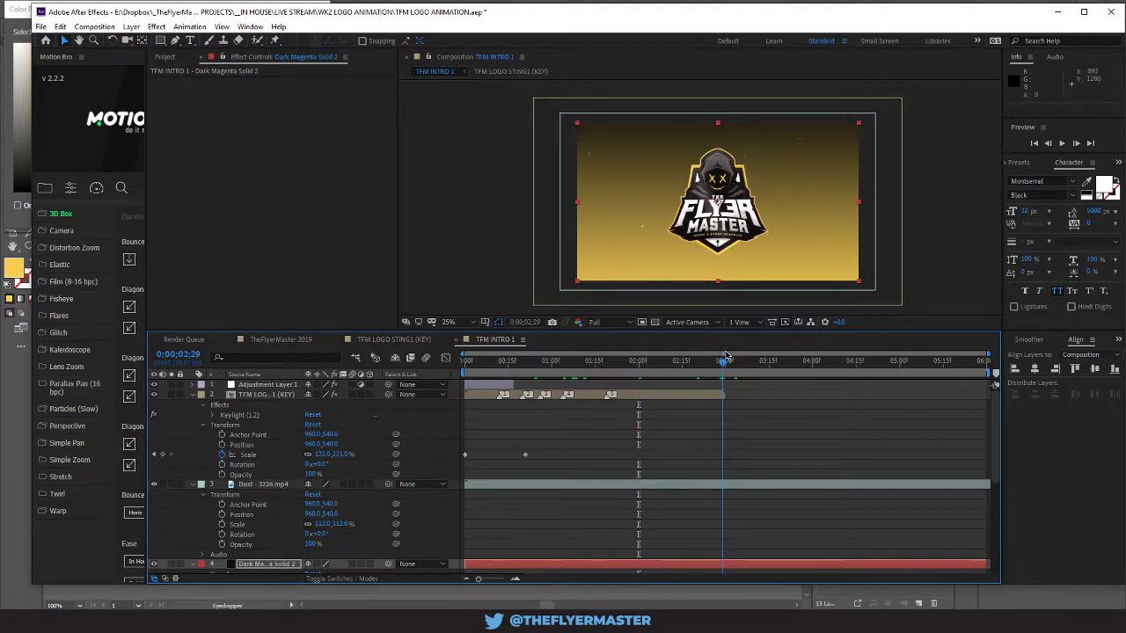
drag(733, 355, 728, 365)
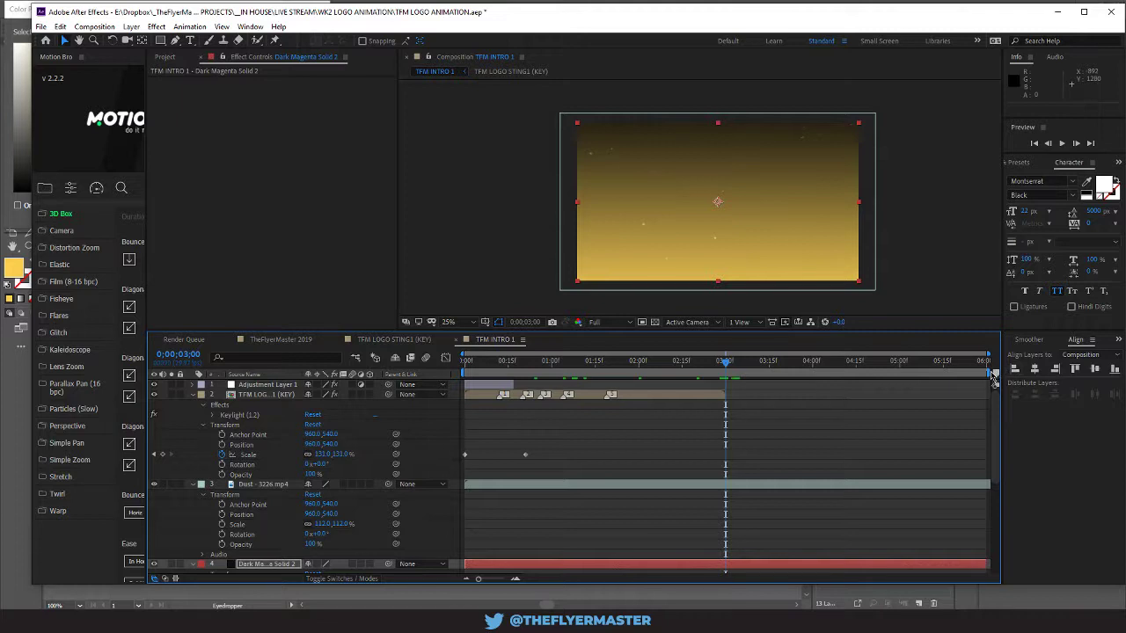
drag(994, 371, 732, 389)
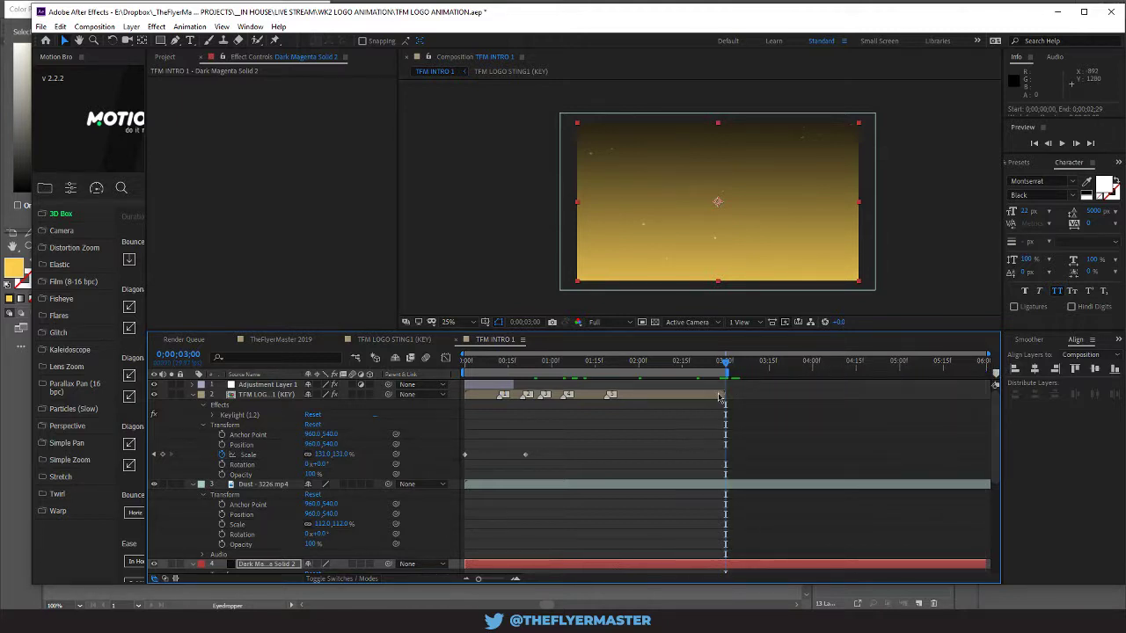
right_click(702, 385)
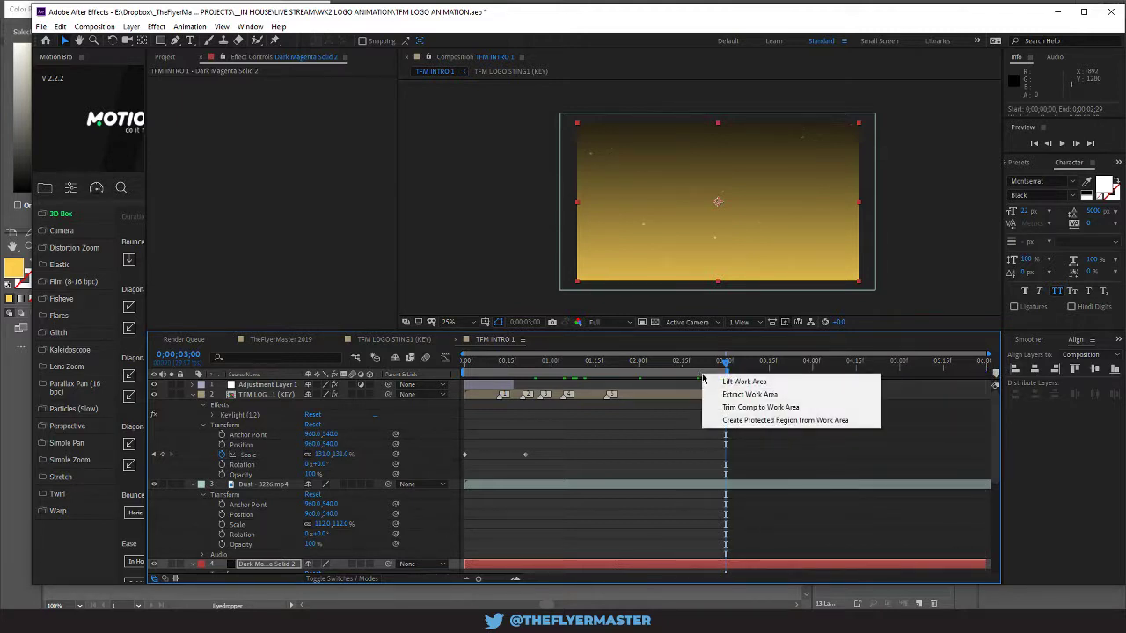
click(767, 406)
Step: Inspect the logo's edge up close at 0;00;01;07 and delete the Keylight effect from the logo sting layer
drag(651, 363, 679, 385)
scroll(781, 258, up, 6)
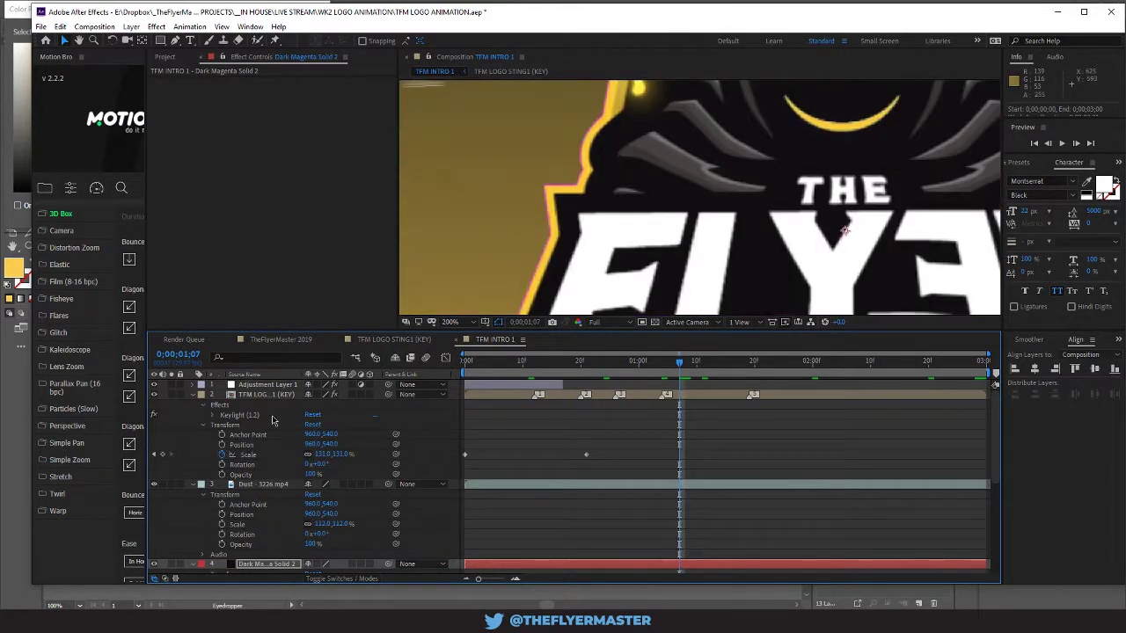
click(214, 416)
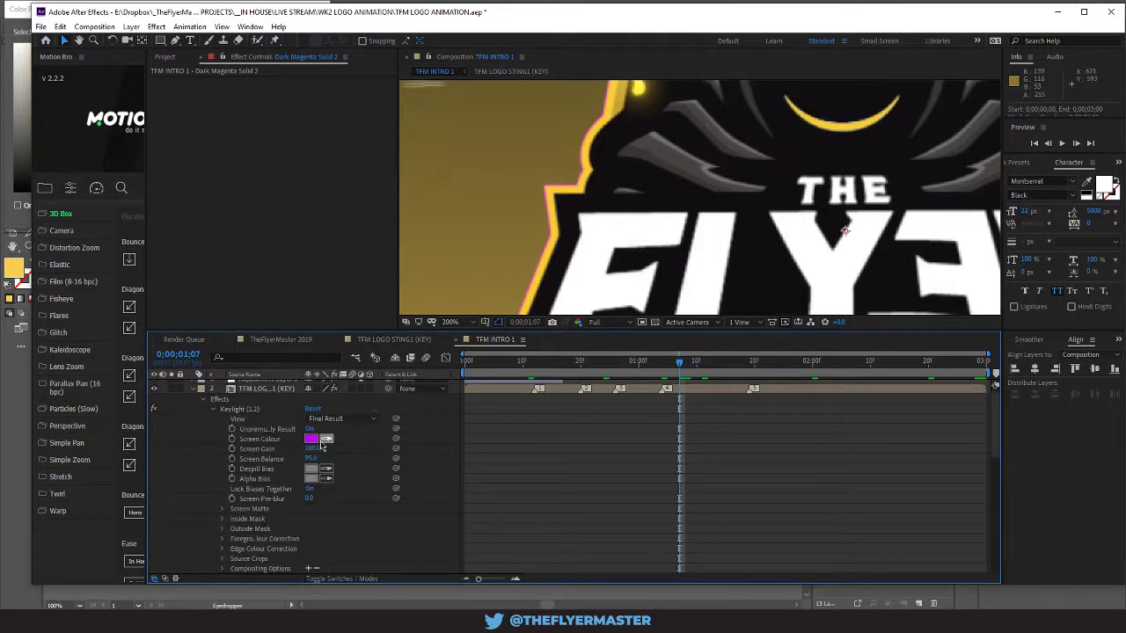
click(237, 409)
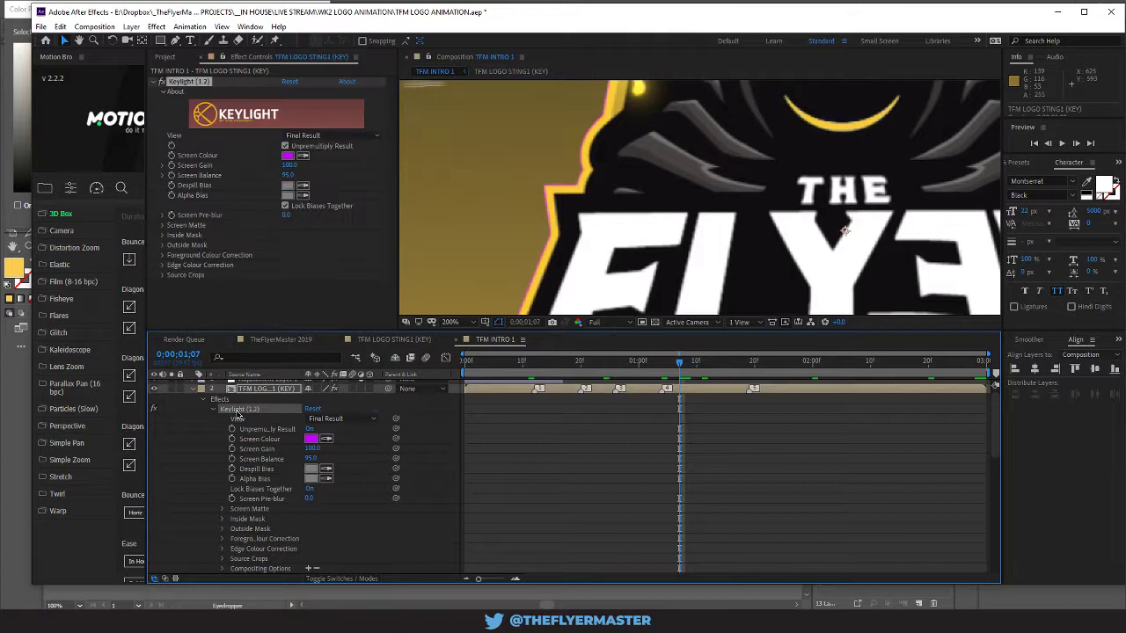
key(Delete)
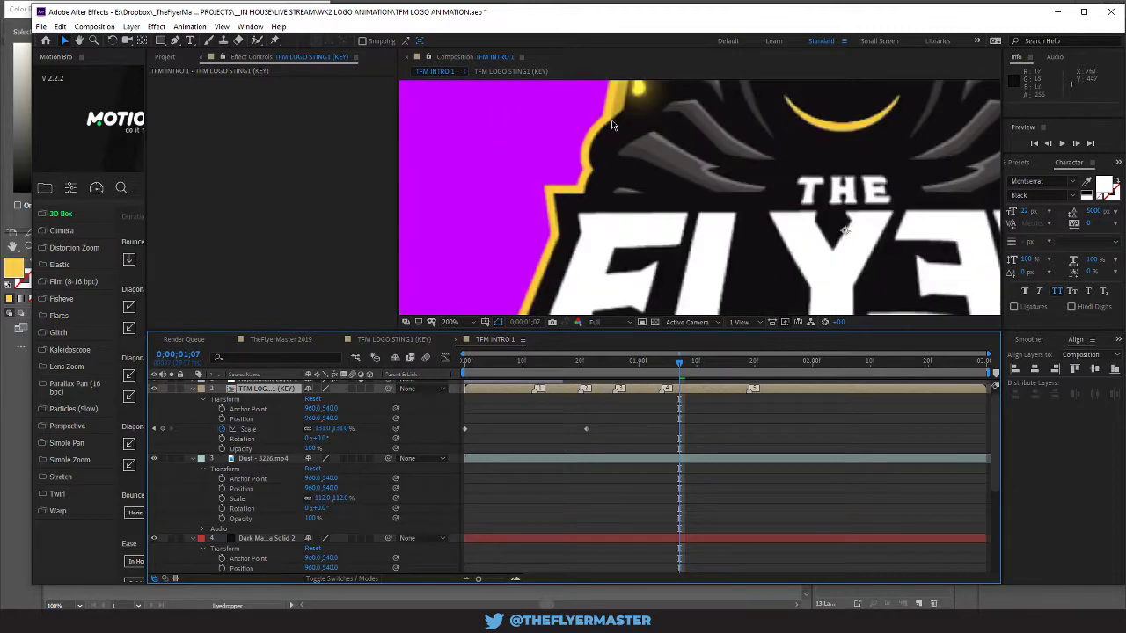
Step: In the TFM LOGO STING1 (KEY) composition, toggle the Green Solid 1 background's visibility to compare, then delete that layer
click(383, 345)
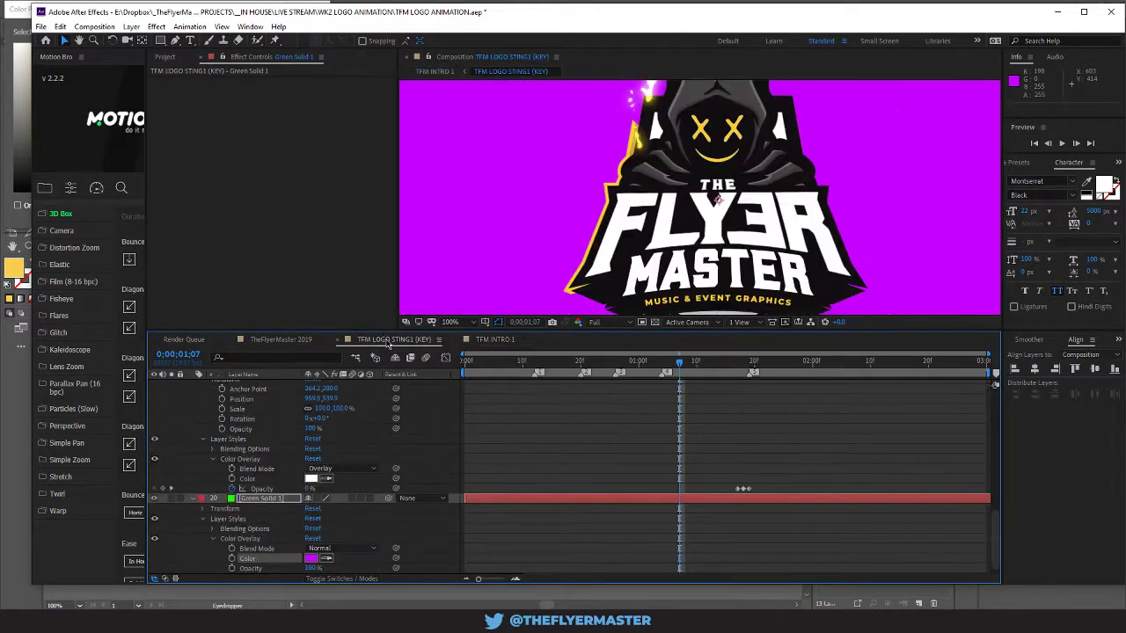
scroll(639, 262, up, 3)
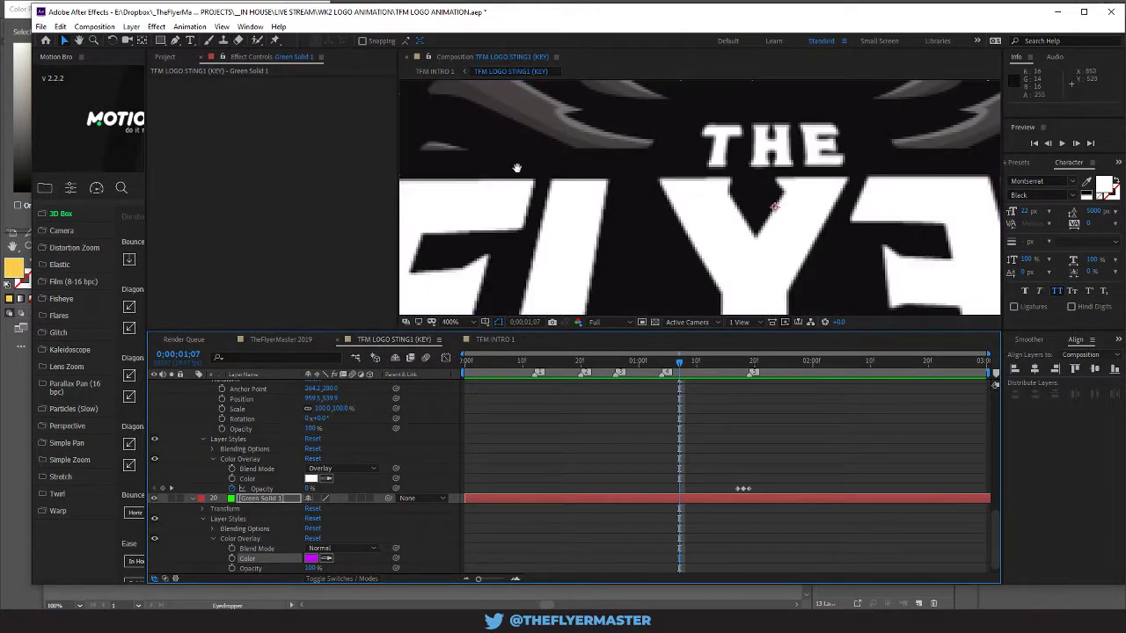
drag(515, 168, 880, 175)
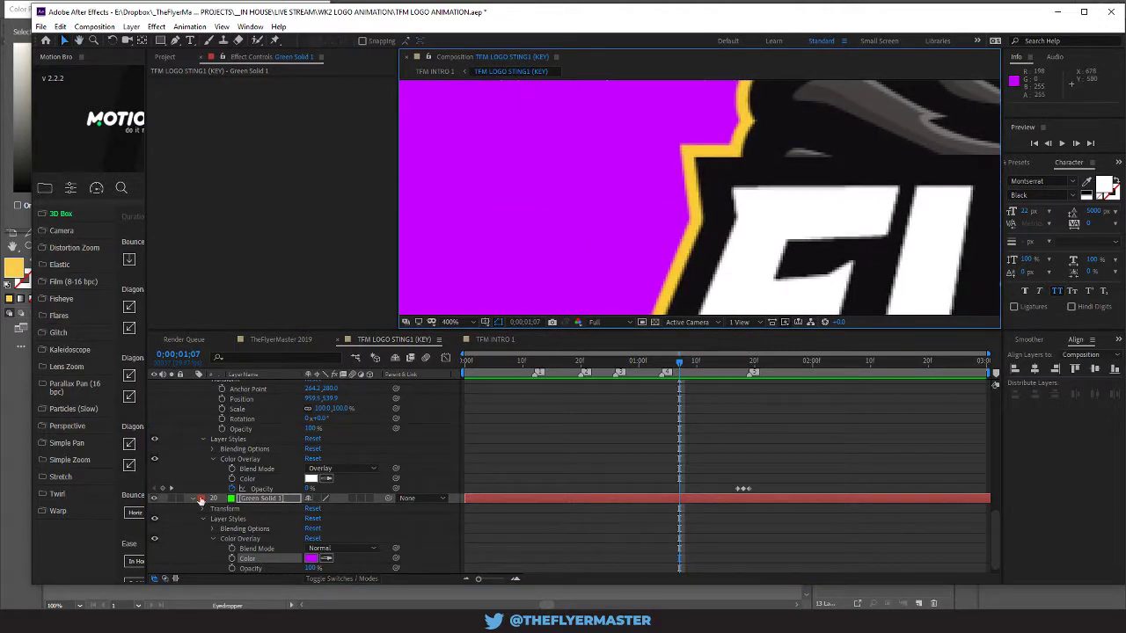
click(154, 499)
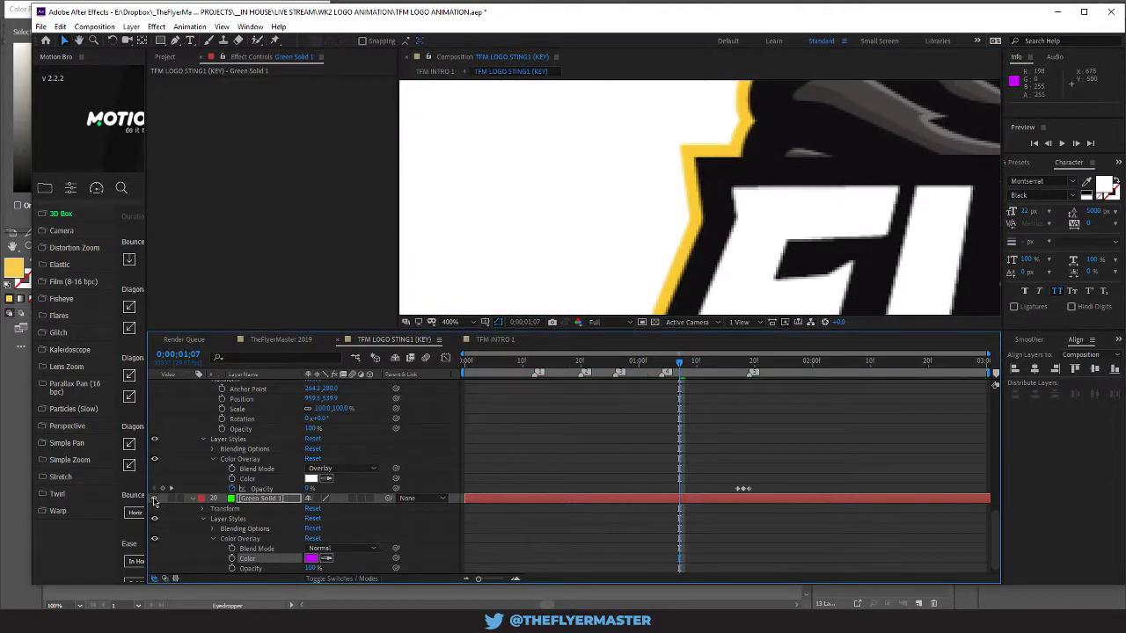
click(154, 499)
click(154, 498)
click(154, 499)
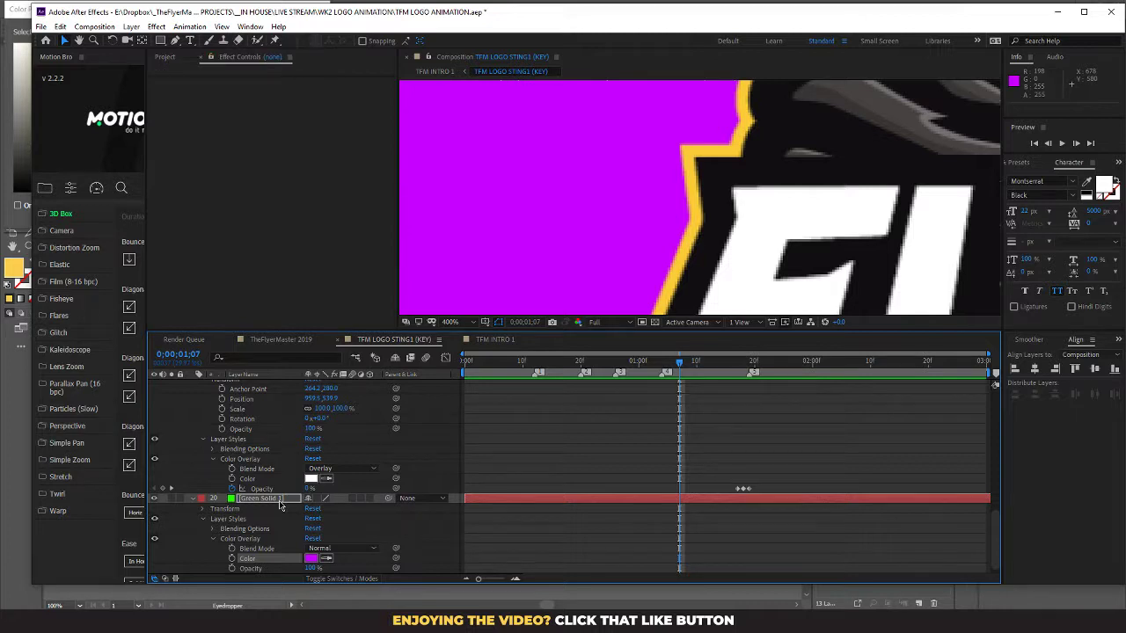
key(Delete)
click(264, 568)
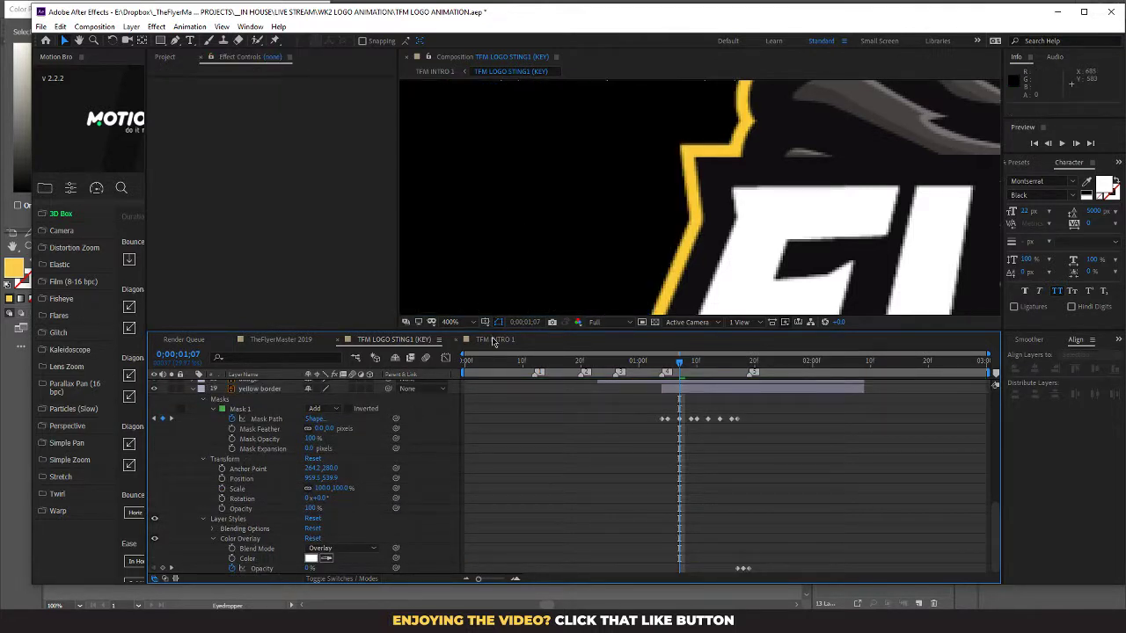
Step: Return to the TFM INTRO 1 composition and check the whole logo against the gold background at about 0;00;01;01
click(494, 340)
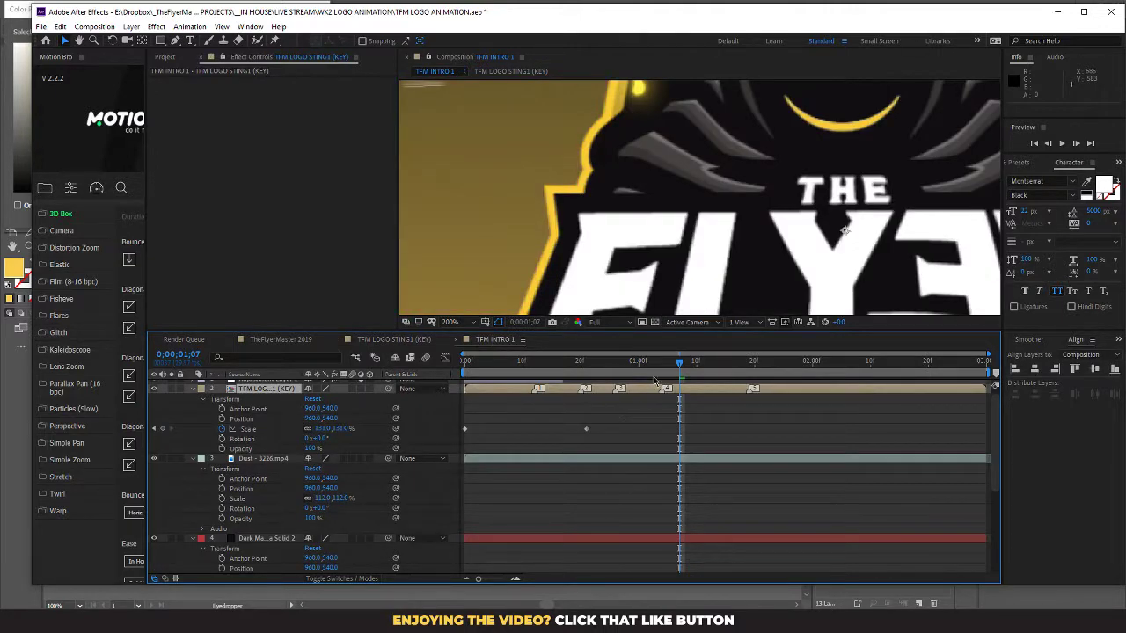
scroll(695, 264, down, 3)
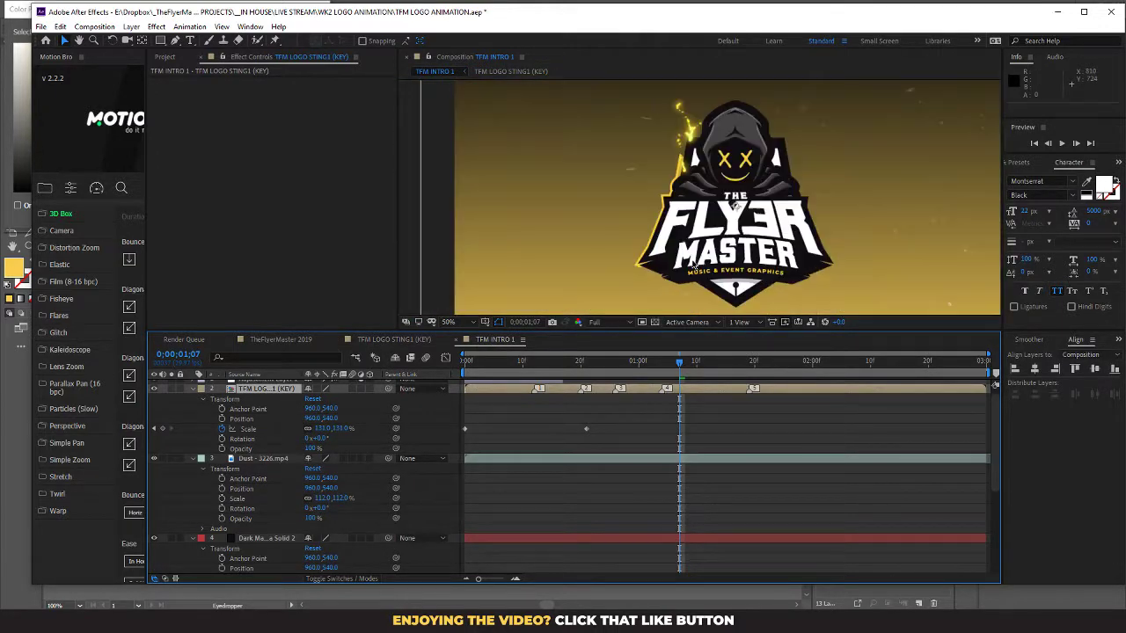
drag(680, 365, 643, 361)
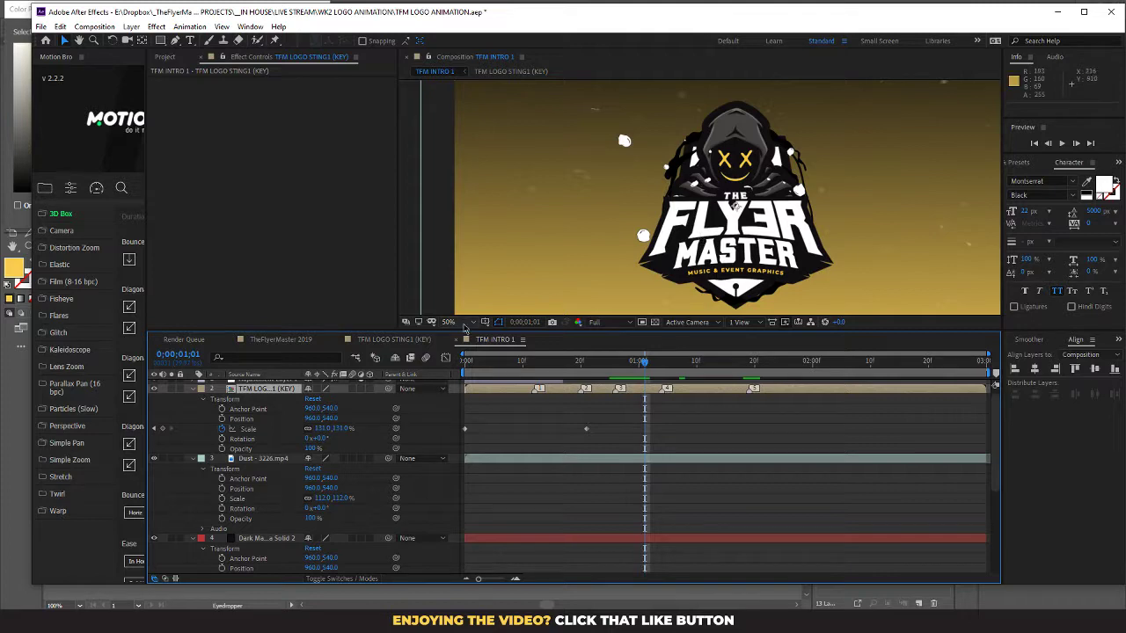
Step: Open the TFM LOGO STING1 (KEY) composition and collapse the expanded properties of its layers
click(391, 341)
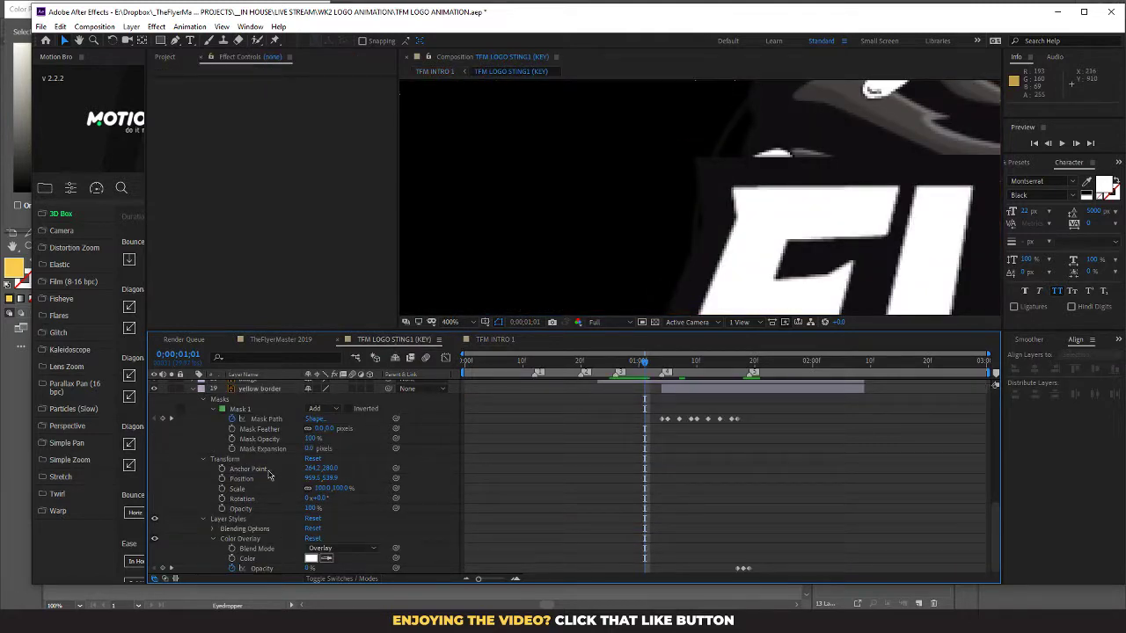
scroll(270, 476, up, 10)
click(192, 404)
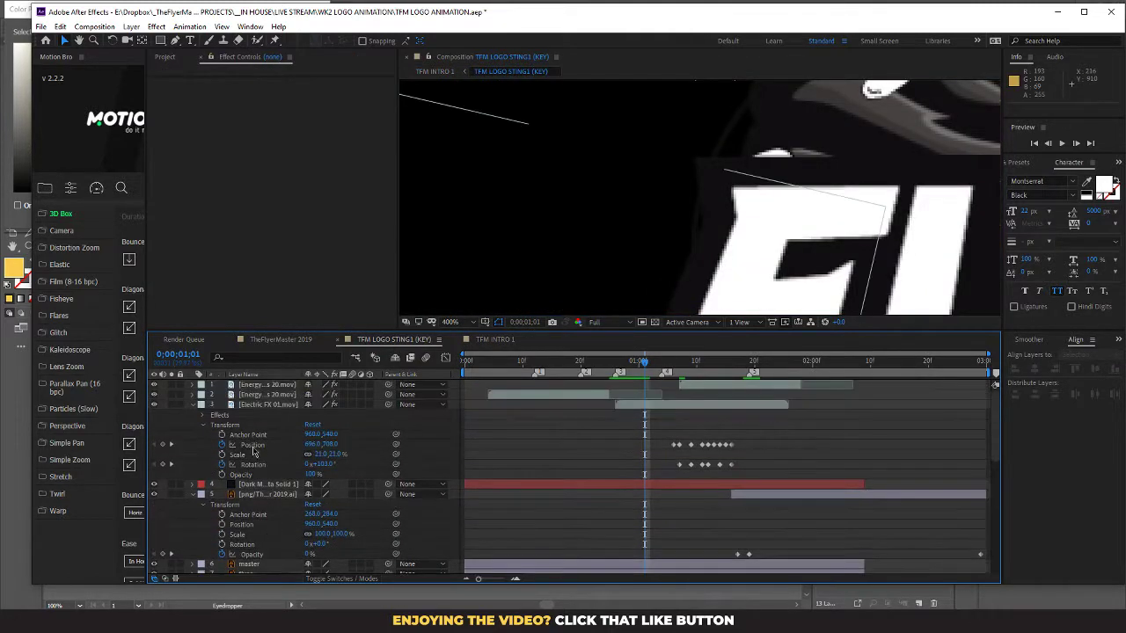
click(192, 405)
click(192, 425)
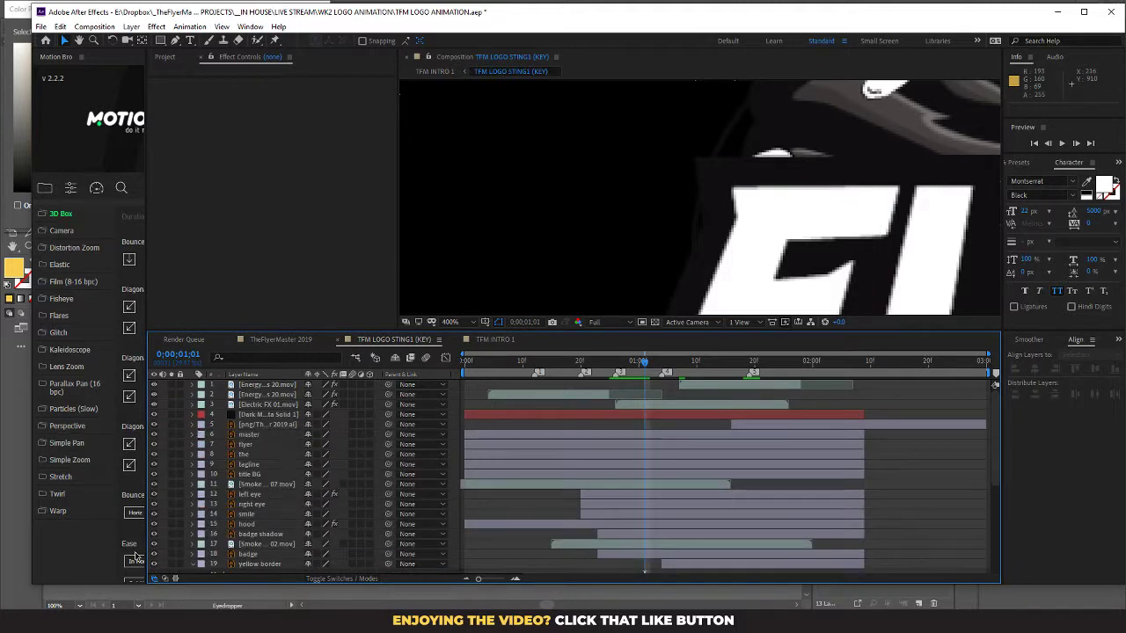
Step: Check the whole logo and its smoke shapes against the empty background in the TFM LOGO STING1 (KEY) composition
mouse_move(134, 582)
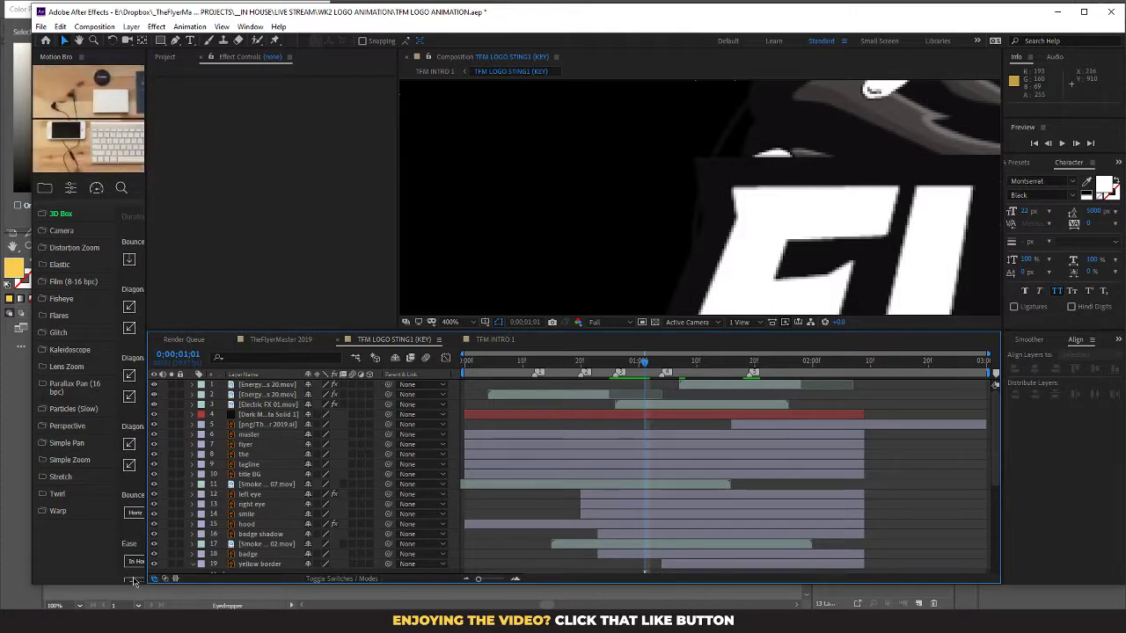
scroll(744, 178, down, 4)
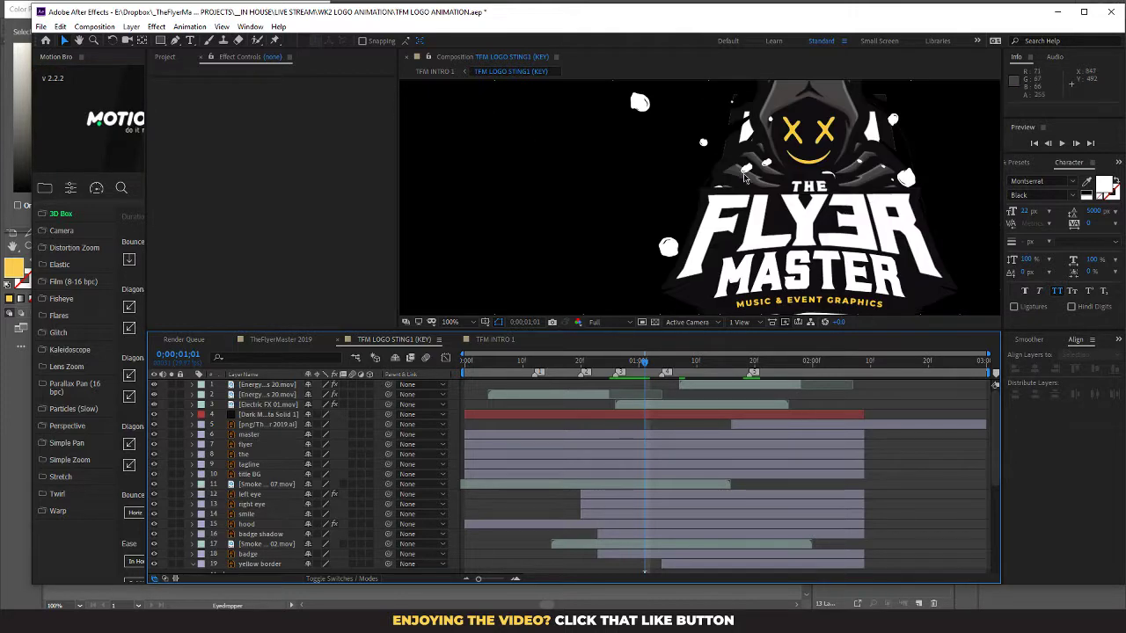
scroll(743, 178, down, 1)
scroll(743, 178, up, 1)
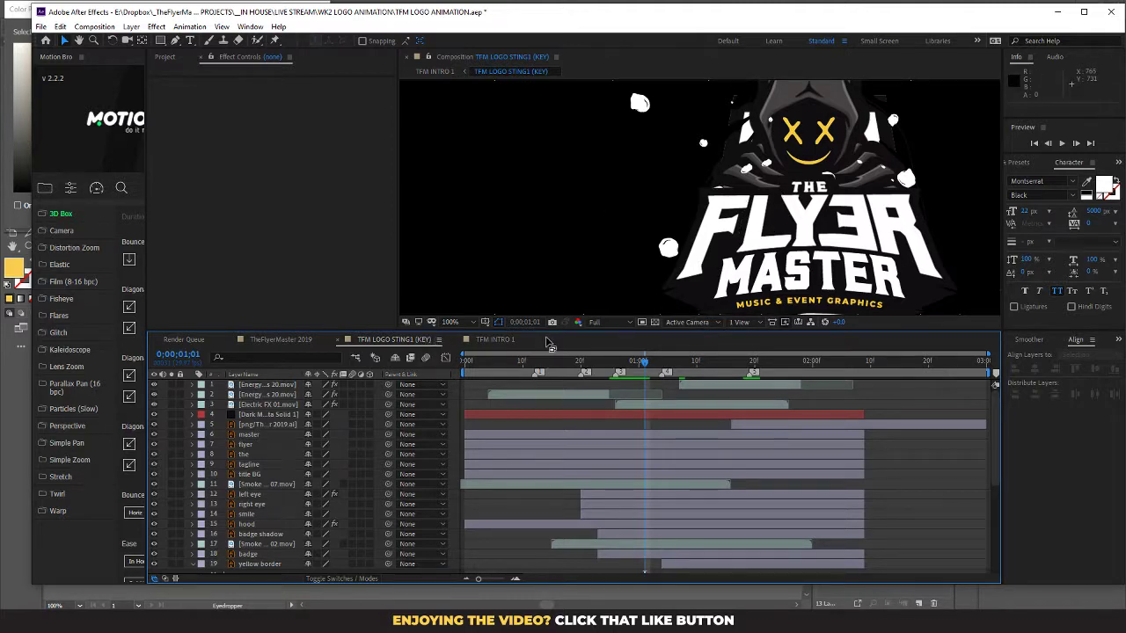
scroll(771, 289, up, 3)
scroll(772, 289, down, 5)
scroll(773, 291, up, 1)
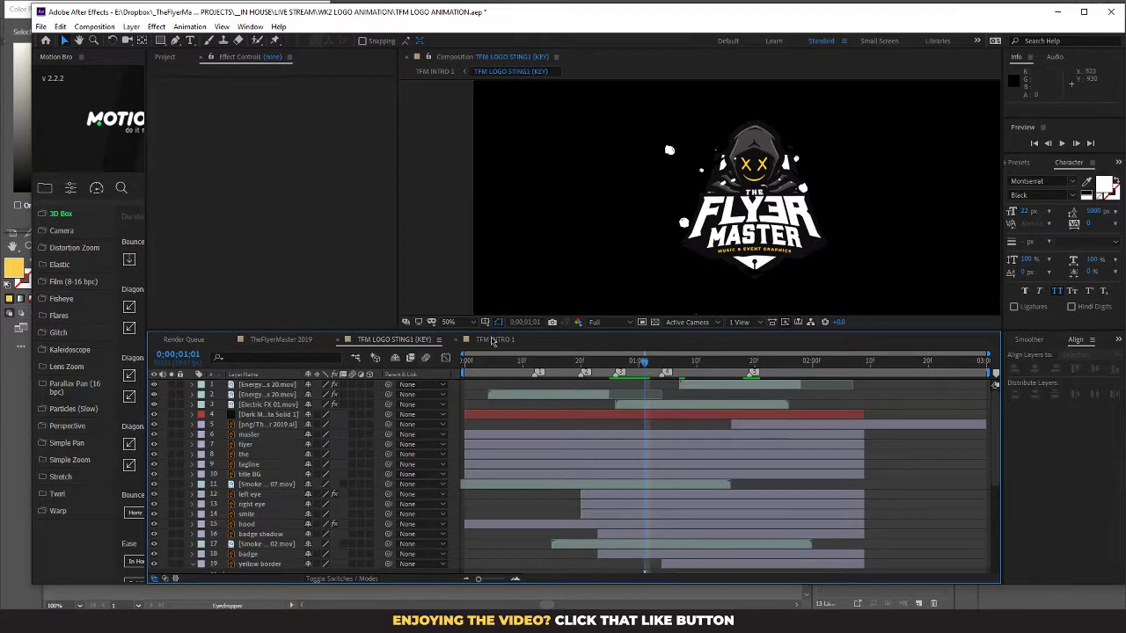
Step: Return to the TFM INTRO 1 composition and view the finished logo at 0;00;01;20
click(493, 340)
drag(643, 360, 756, 364)
scroll(767, 203, down, 2)
scroll(690, 299, up, 2)
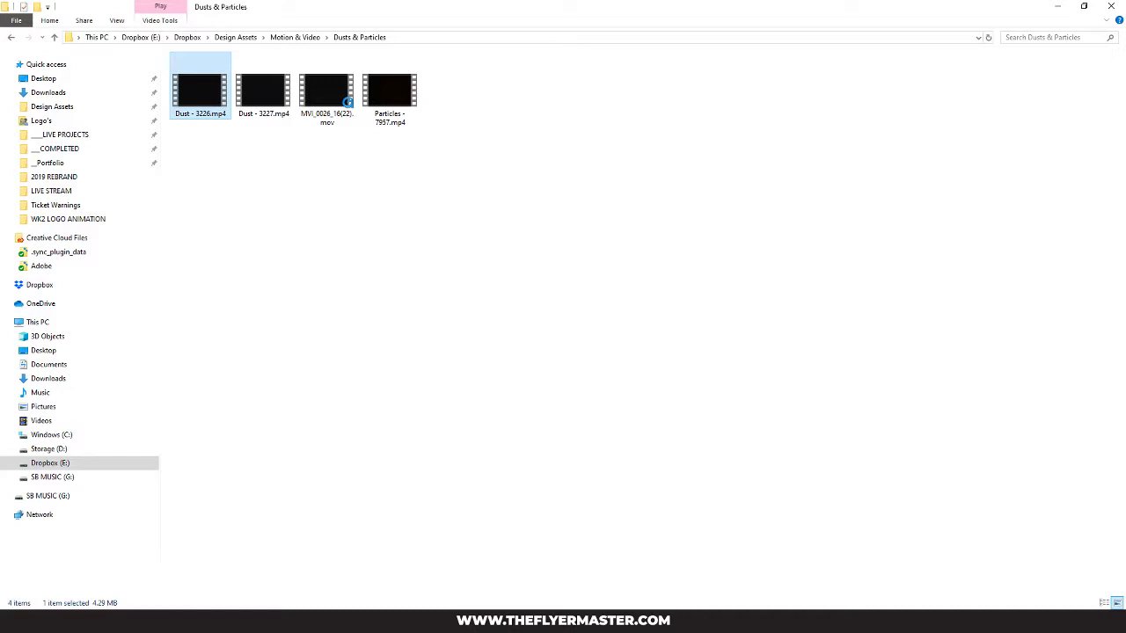
Step: Switch to YouTube in the browser and search for "royalty free sound effects"
key(alt+Tab)
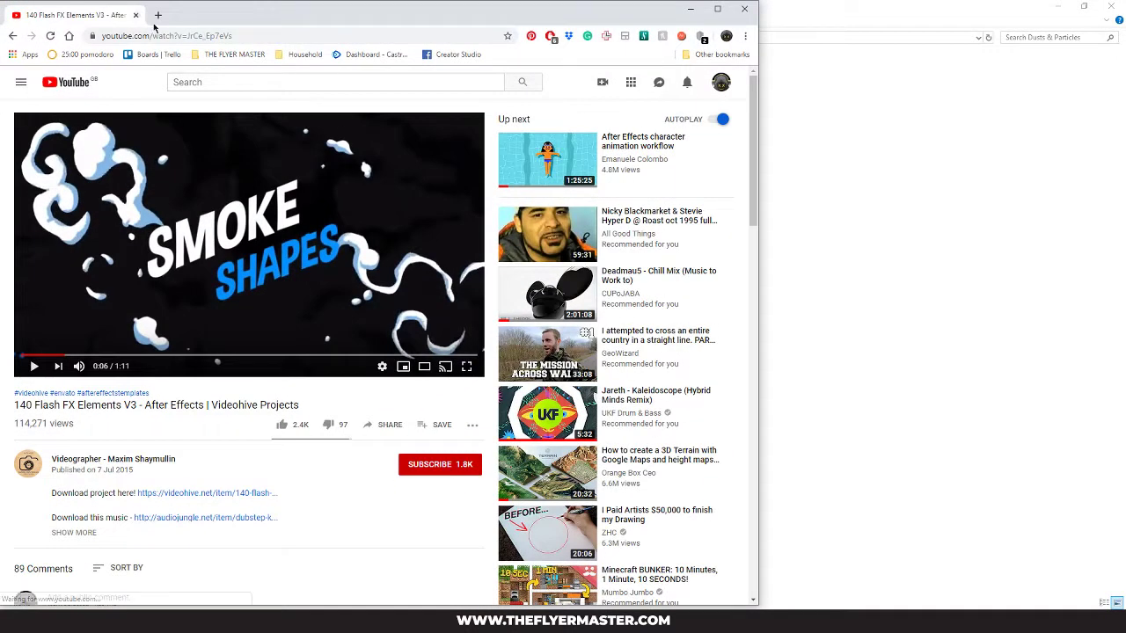
click(214, 79)
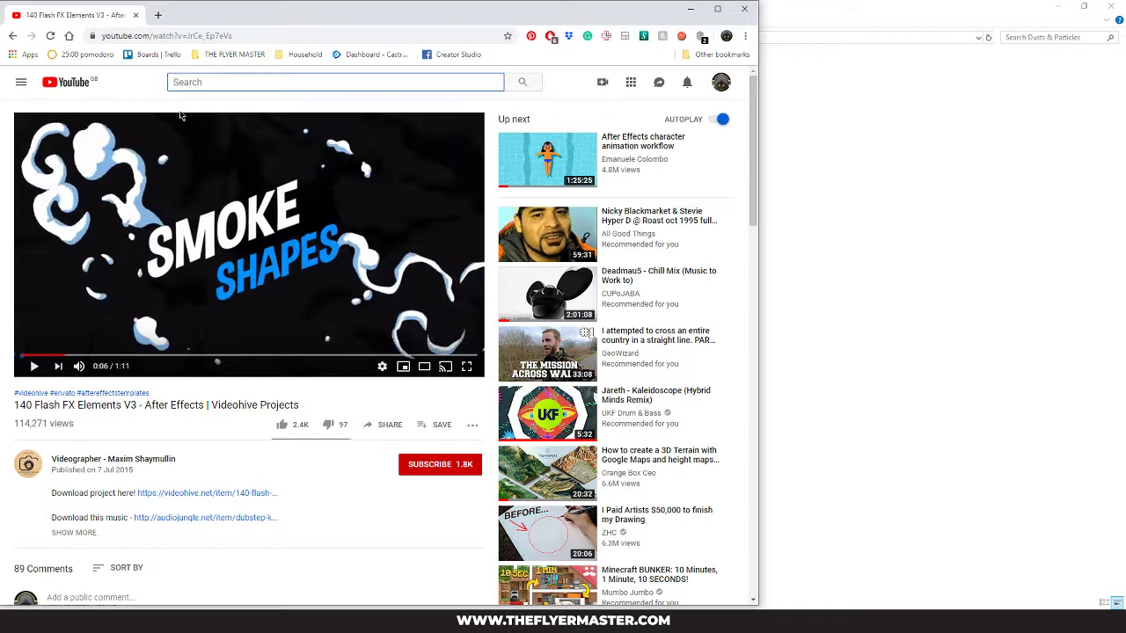
text(royal)
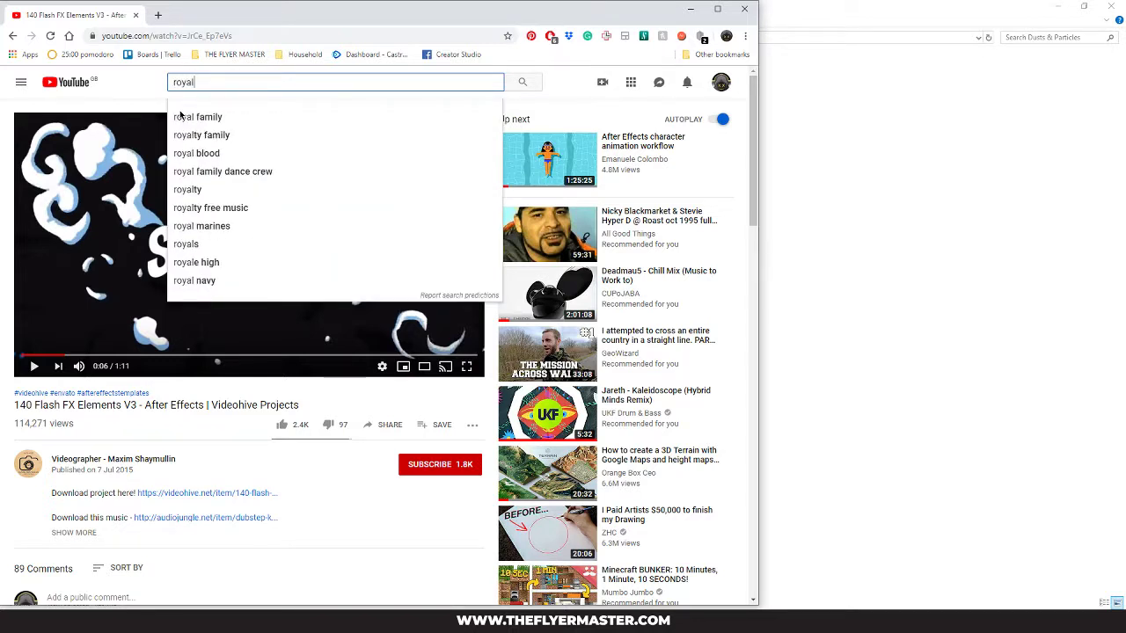
text(ty free)
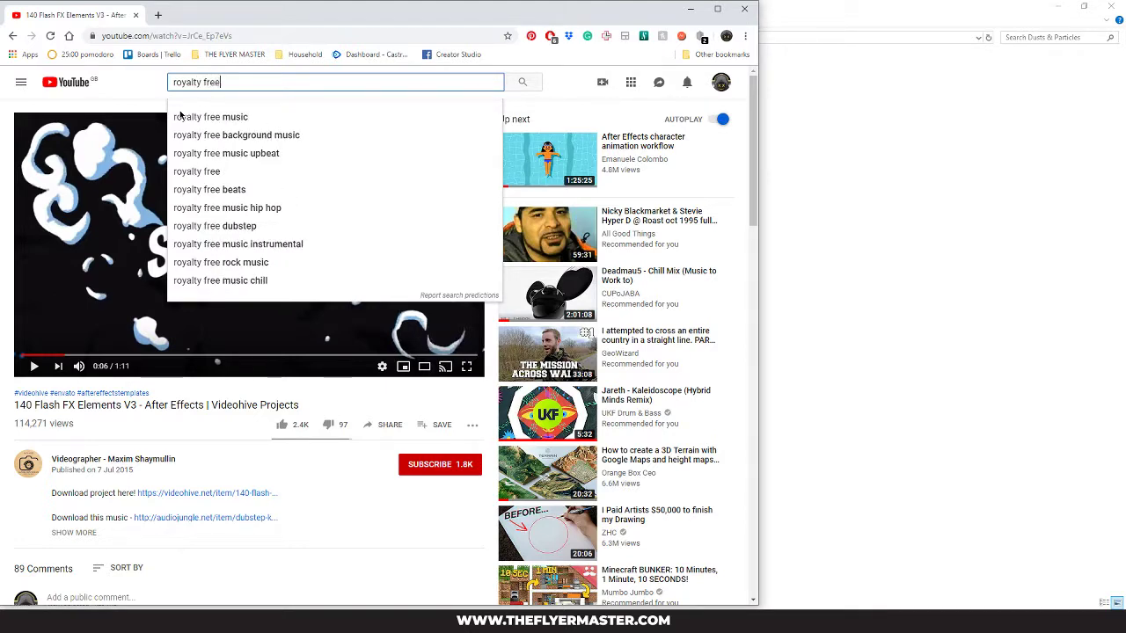
text( sou)
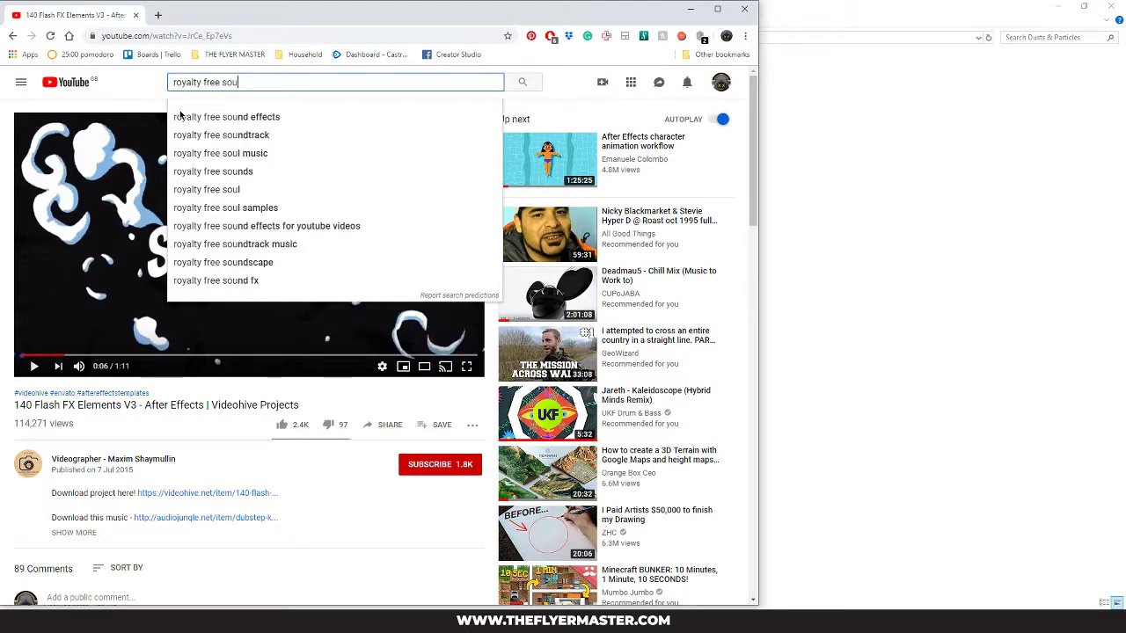
text(nd f)
key(BackSpace)
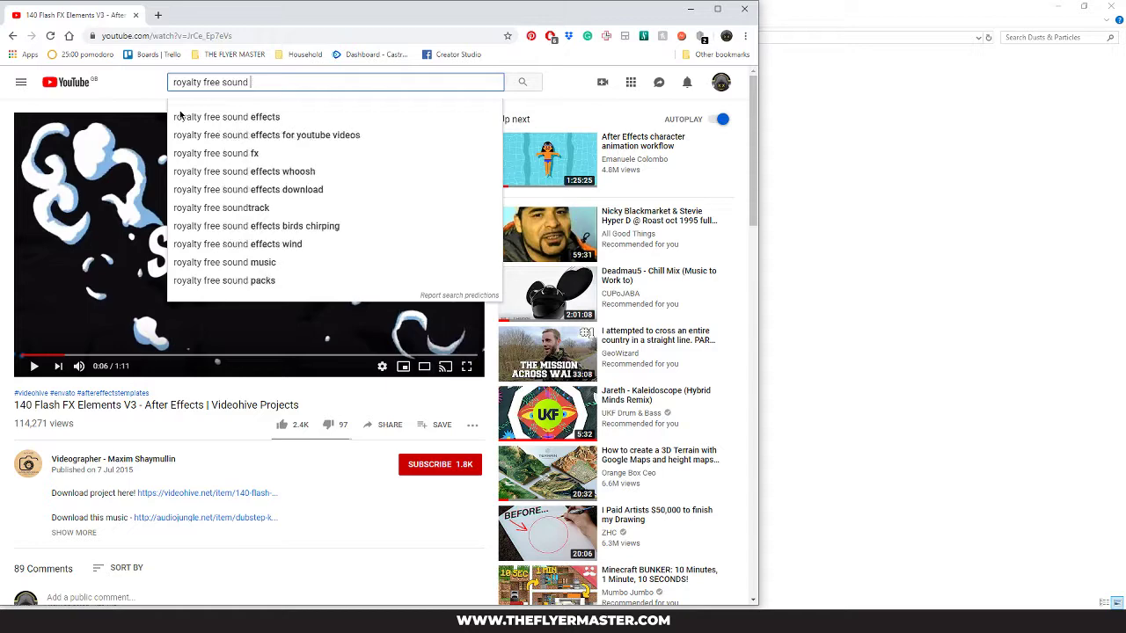
click(225, 117)
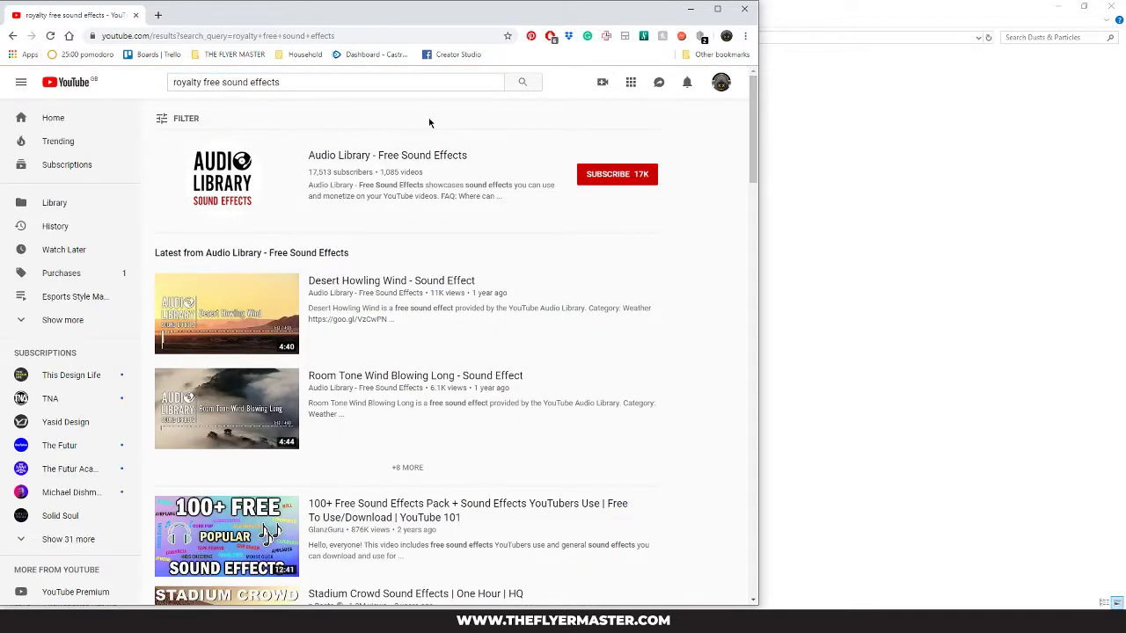
Step: Look through the royalty-free sound effects results for suitable free packs, down to the related searches
scroll(449, 167, down, 3)
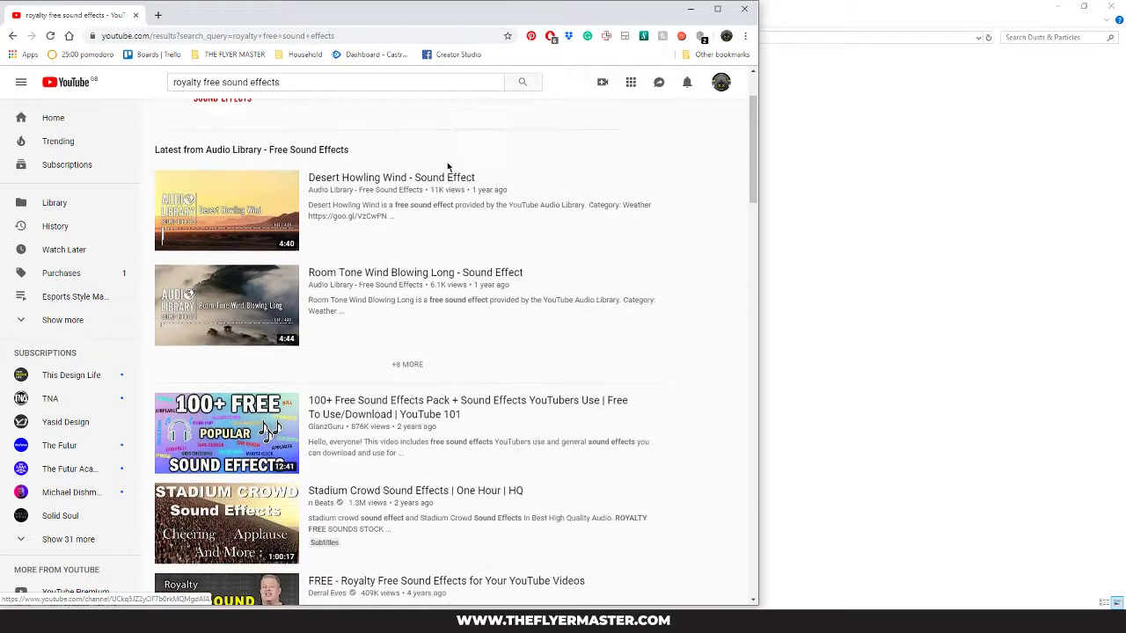
scroll(445, 167, up, 2)
scroll(435, 167, up, 1)
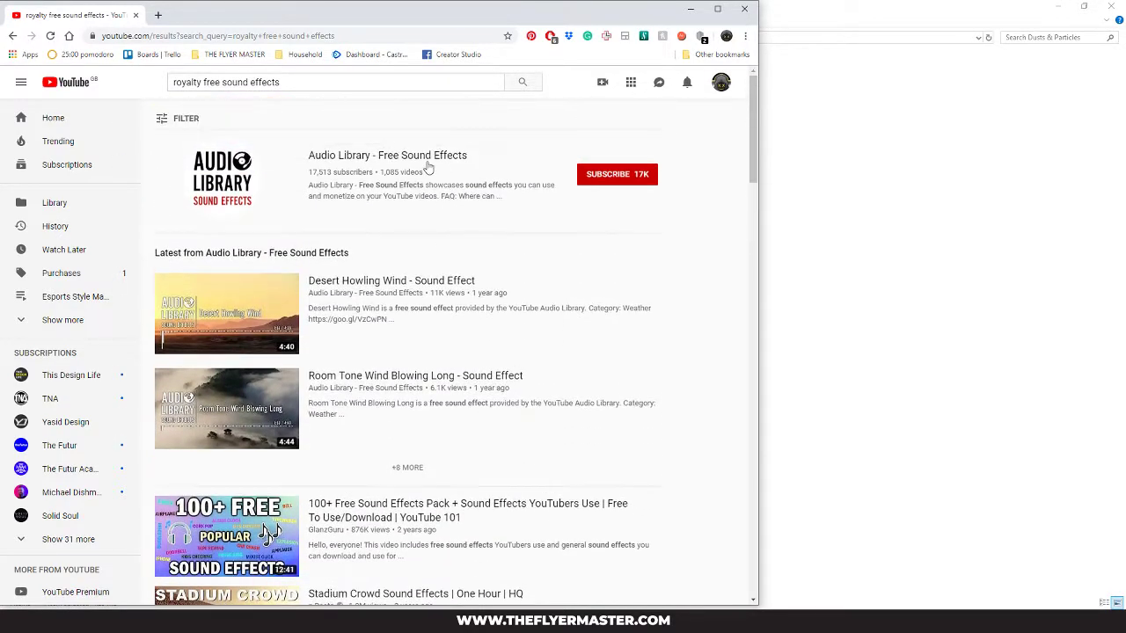
scroll(403, 239, down, 6)
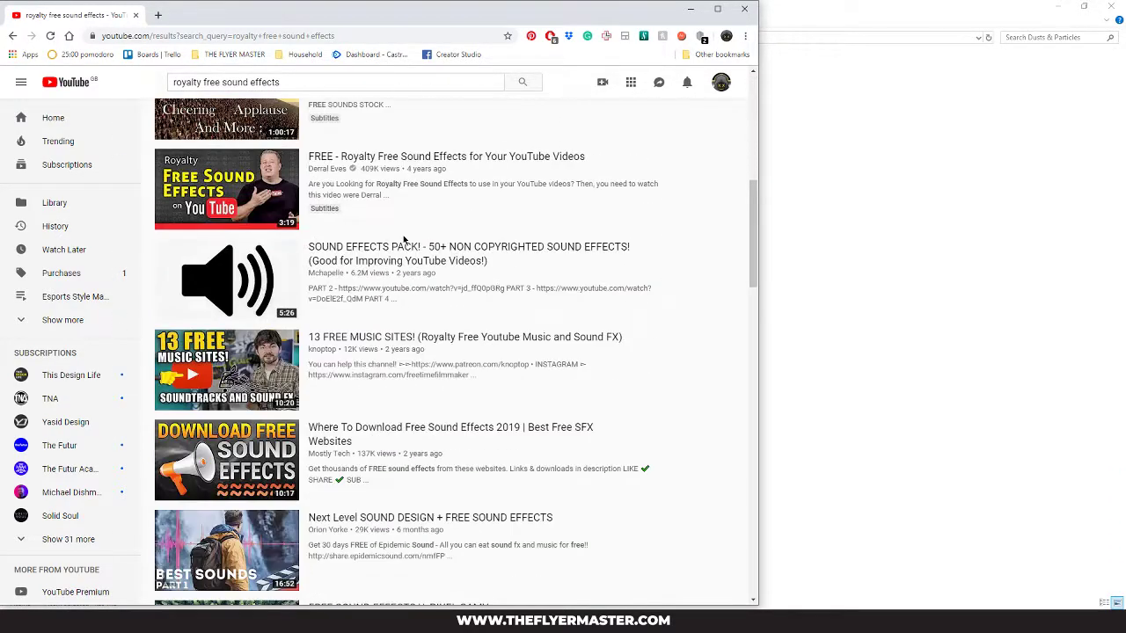
scroll(404, 239, down, 2)
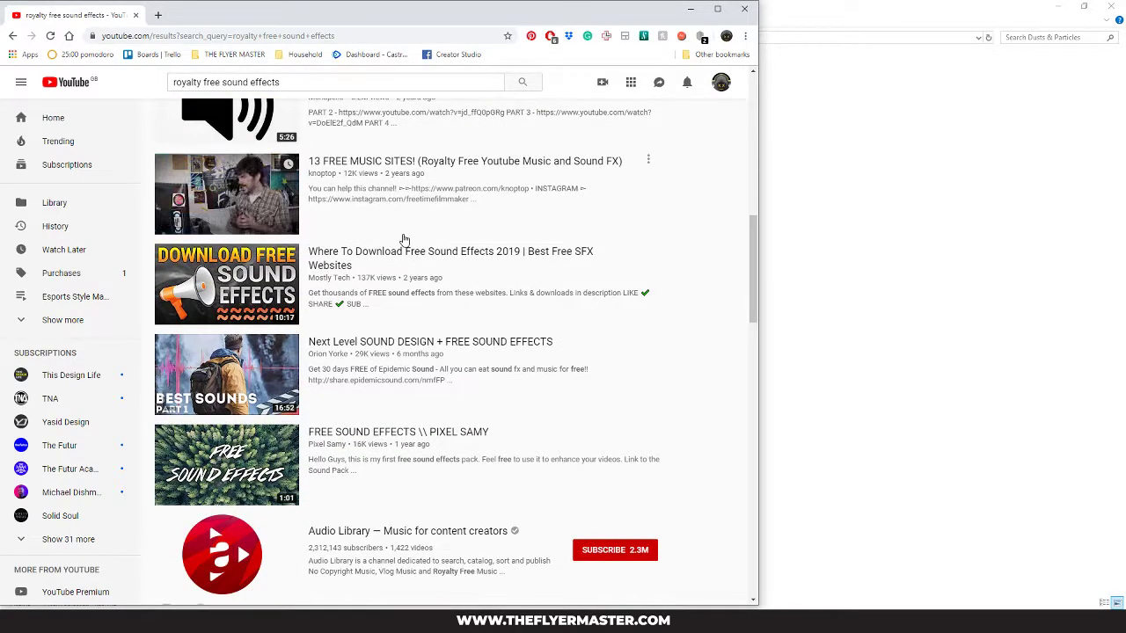
scroll(404, 239, down, 1)
scroll(403, 239, down, 1)
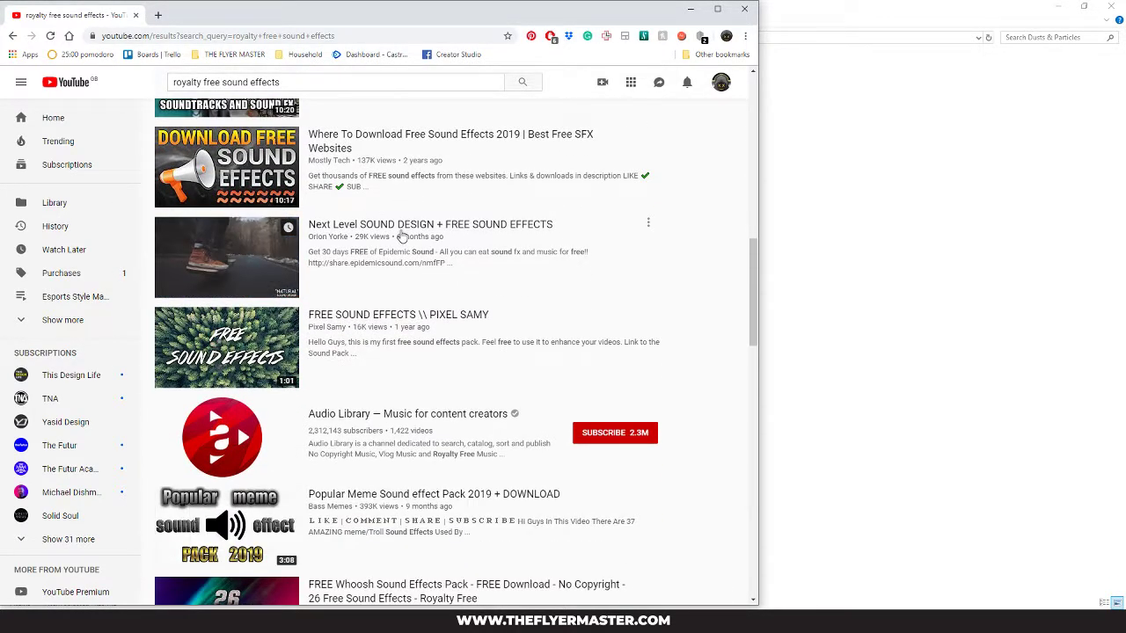
scroll(542, 259, down, 2)
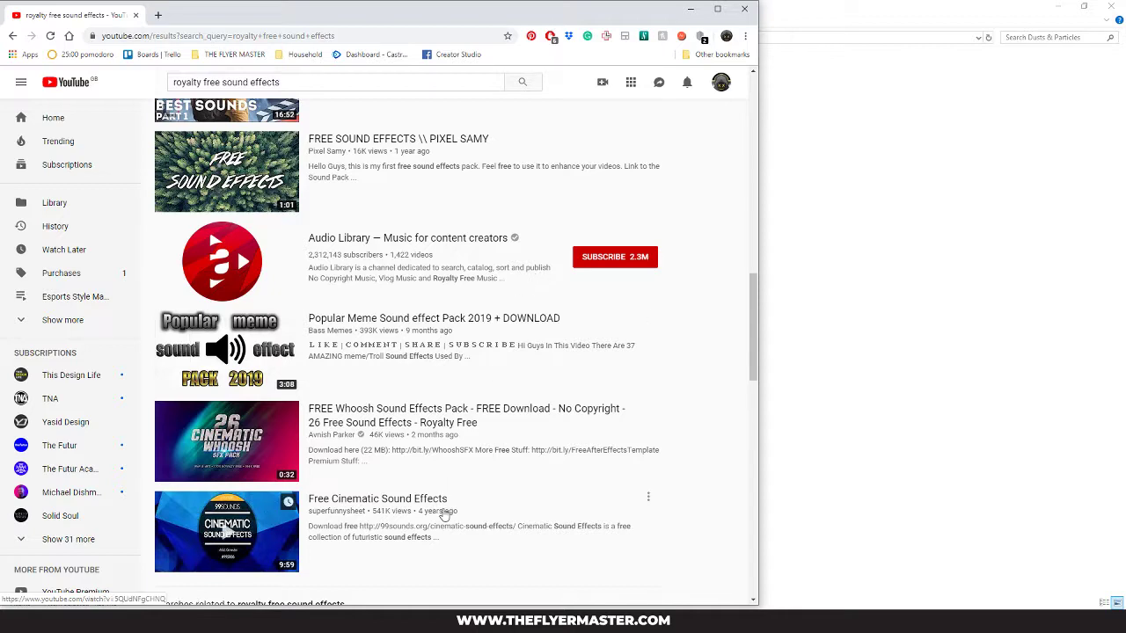
scroll(547, 521, down, 1)
scroll(549, 523, down, 1)
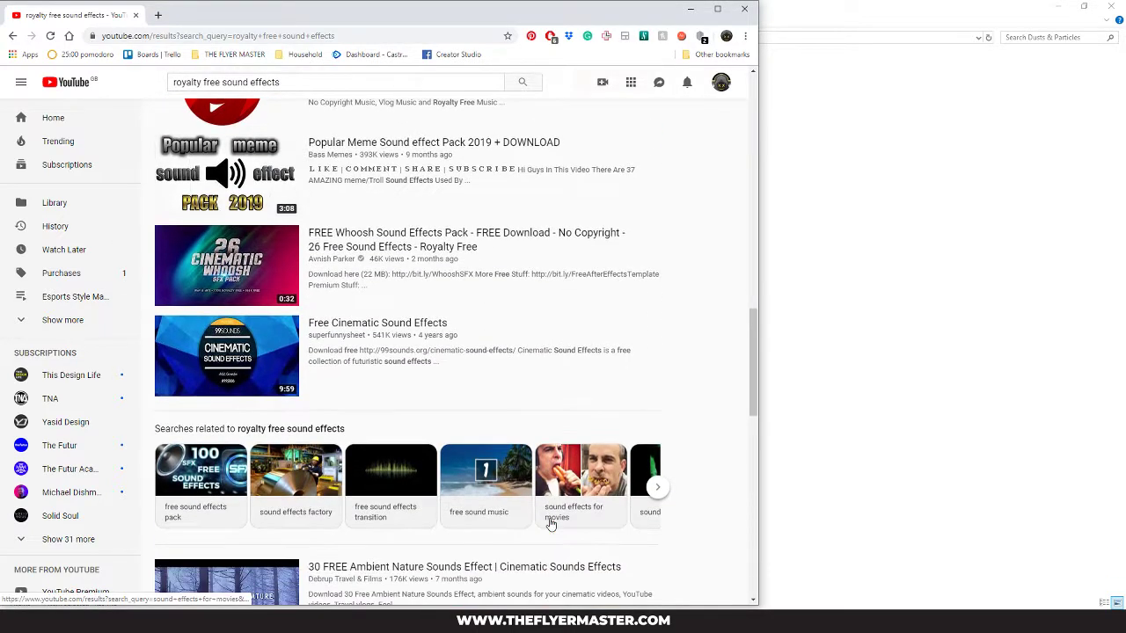
scroll(549, 524, down, 2)
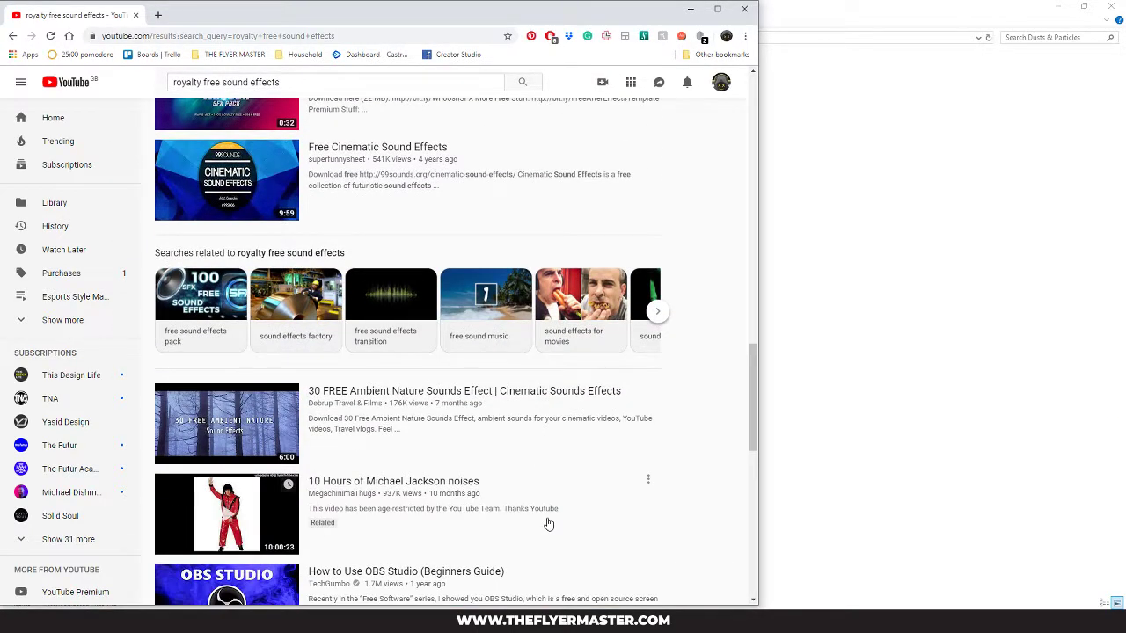
Step: Follow the related search "free sound effects pack", open the video "350 Free Sound FX [Motion Bro]" and pause it
click(214, 338)
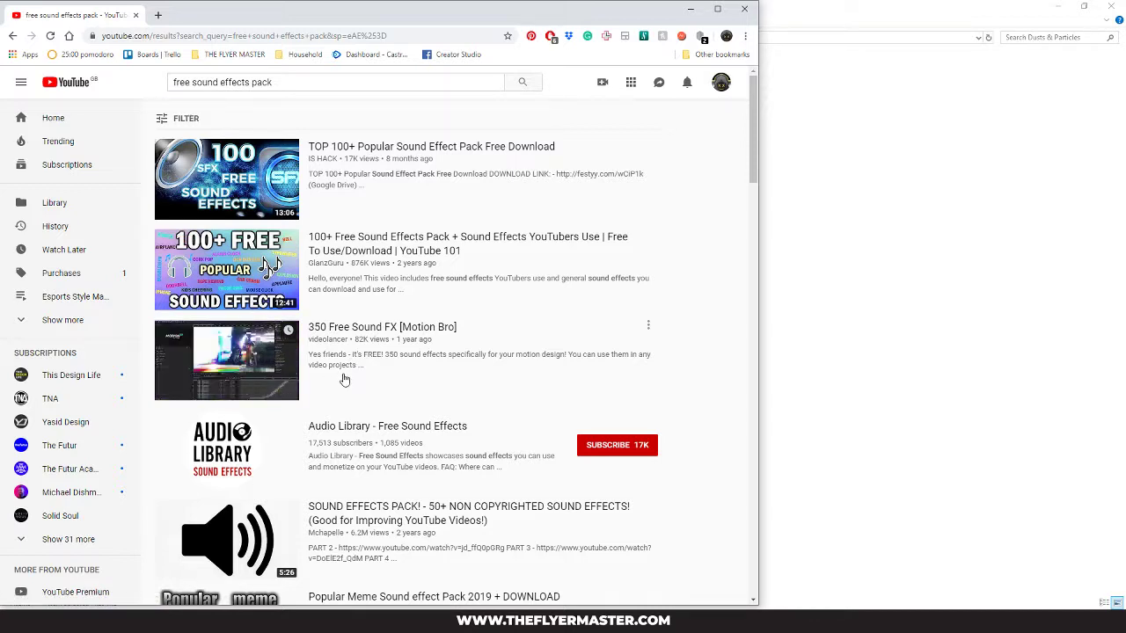
click(402, 327)
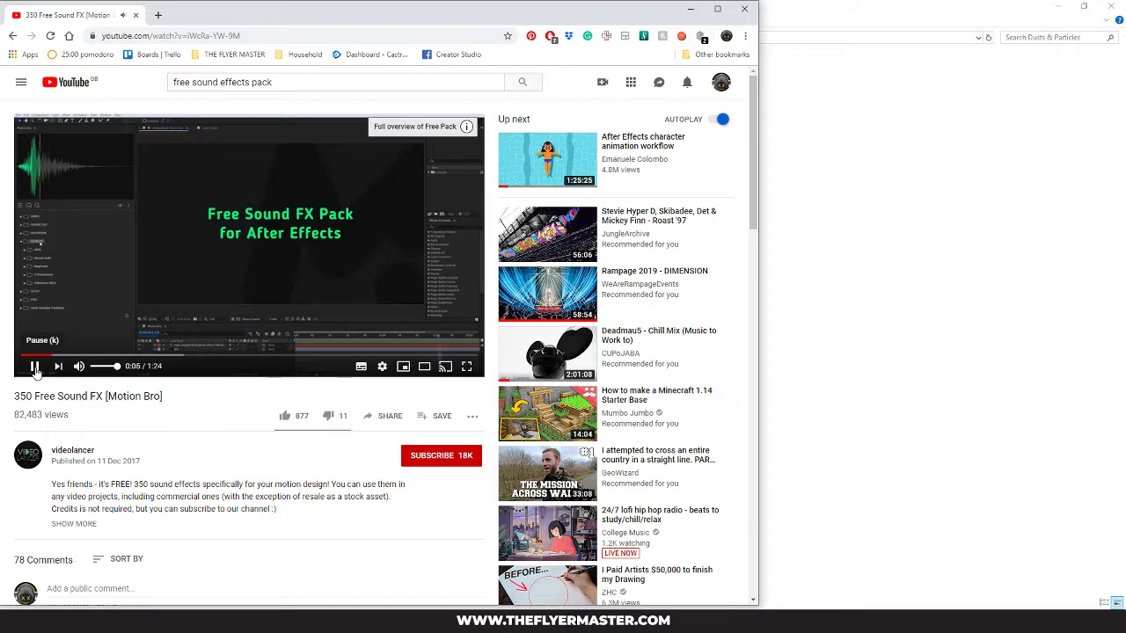
click(35, 369)
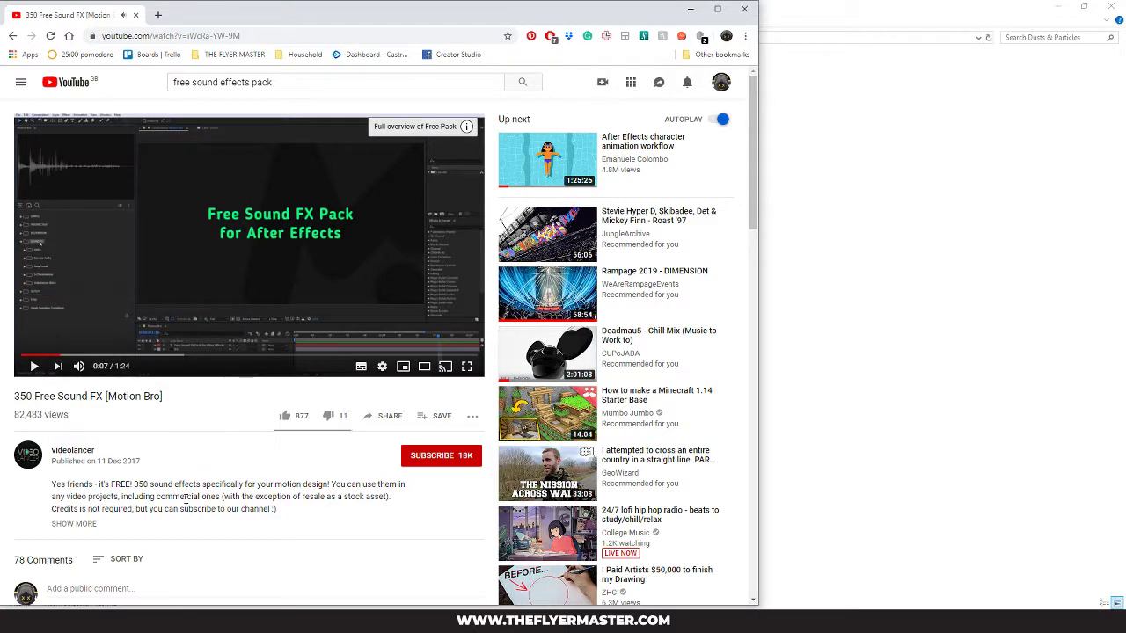
Step: Expand the Motion Bro video's description and open its link to the musicians who provided the sound libraries
scroll(186, 498, down, 1)
click(72, 465)
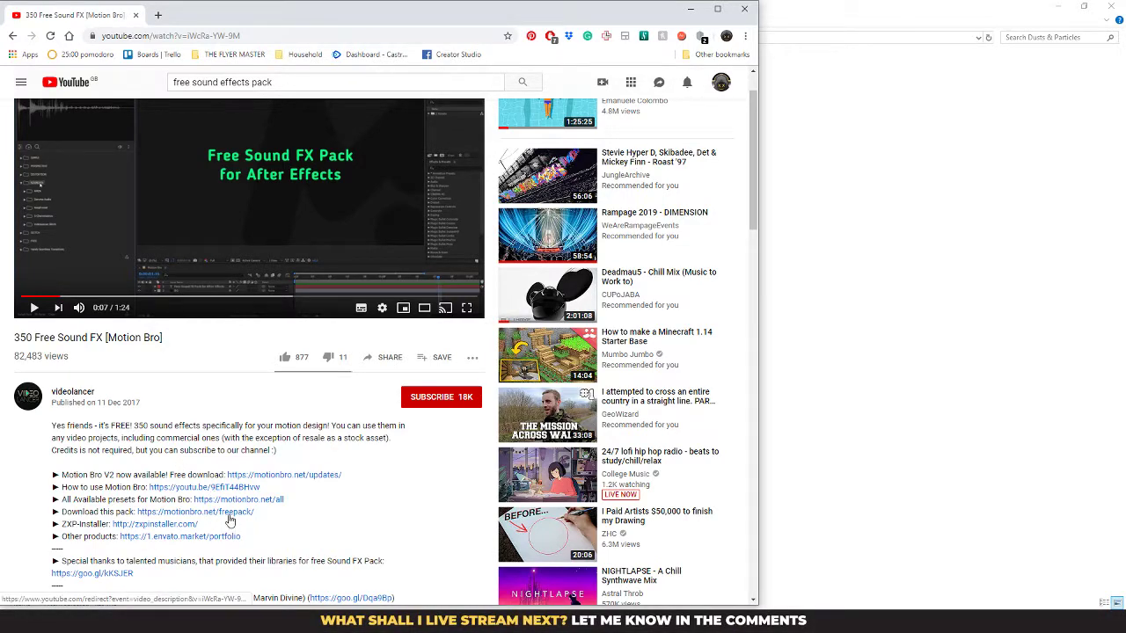
scroll(249, 525, down, 1)
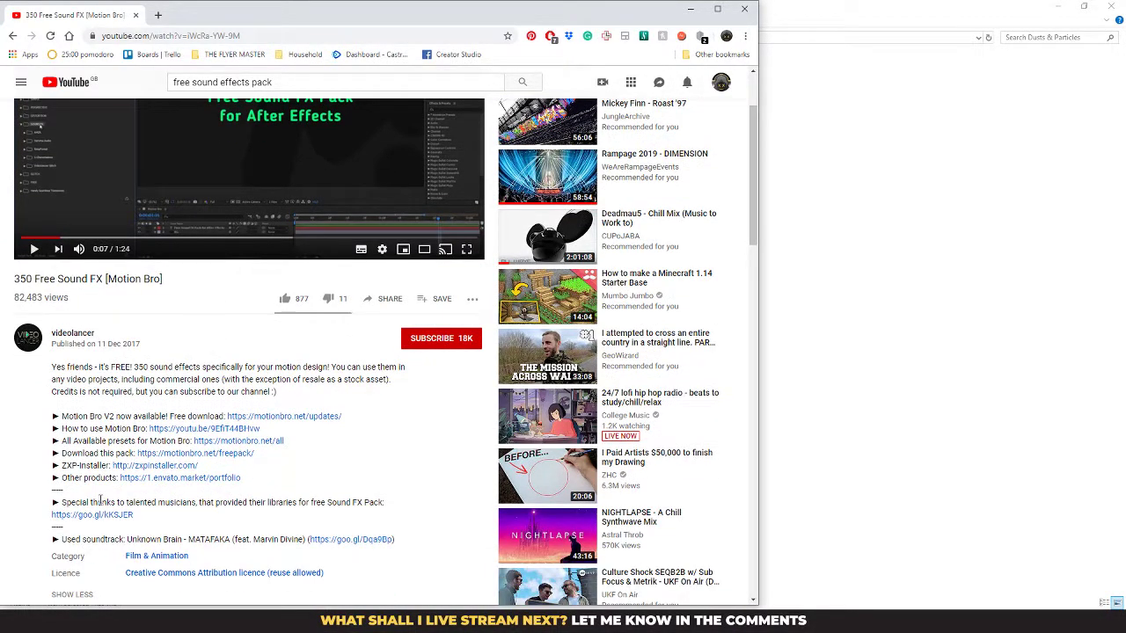
click(98, 516)
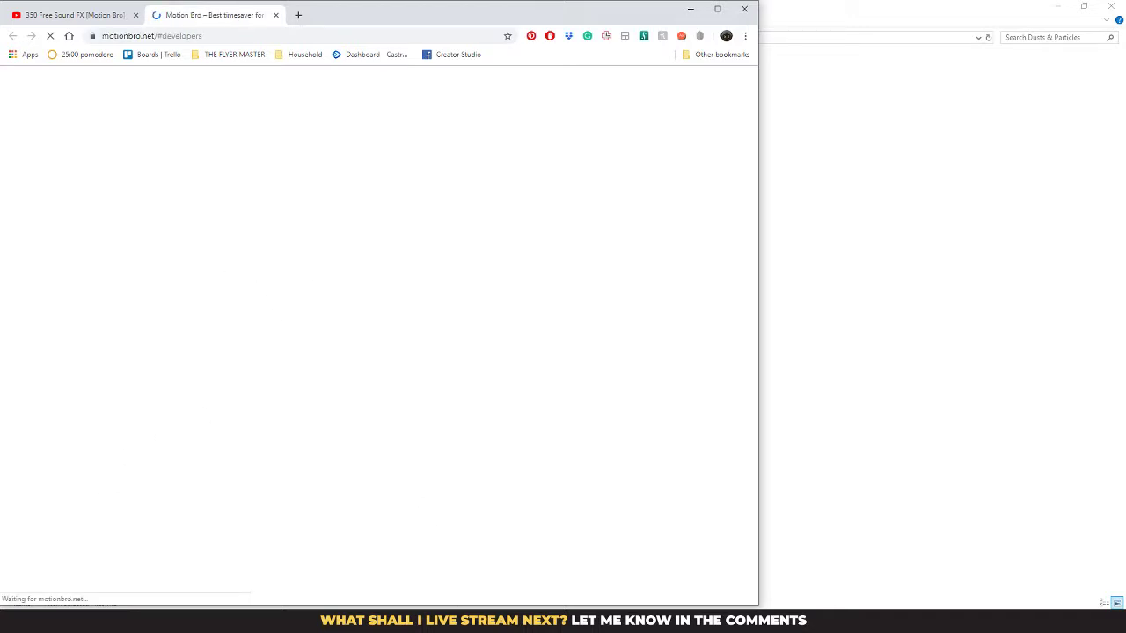
Step: Switch to After Effects, widen the Motion Bro panel and select the TFM LOGO STING1 (KEY) layer
key(alt+Tab)
drag(146, 134, 296, 135)
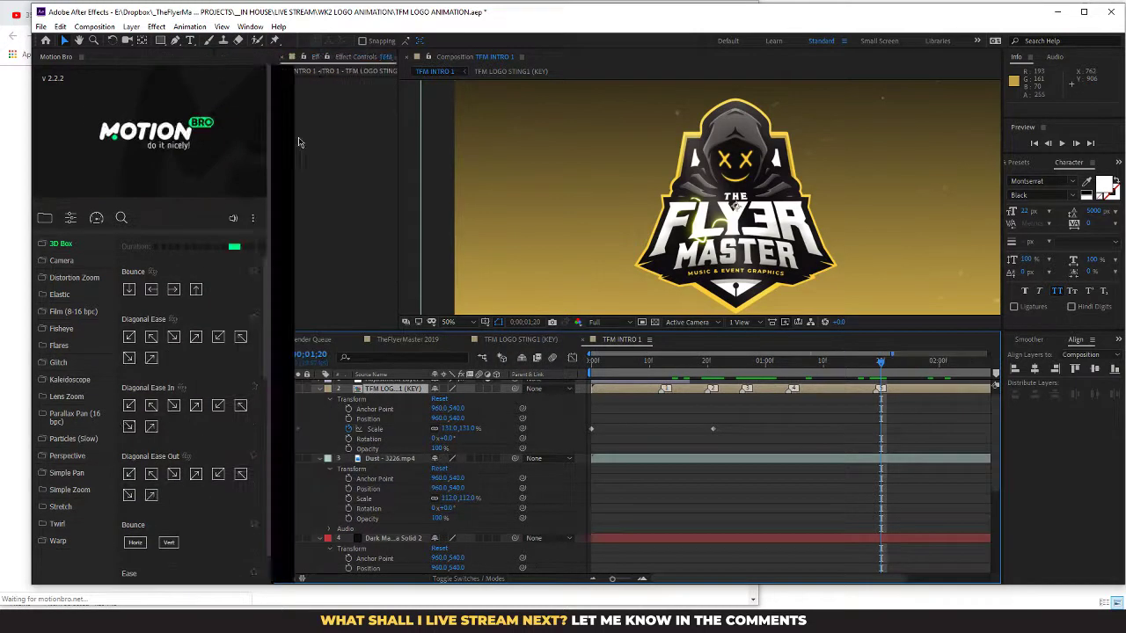
click(638, 393)
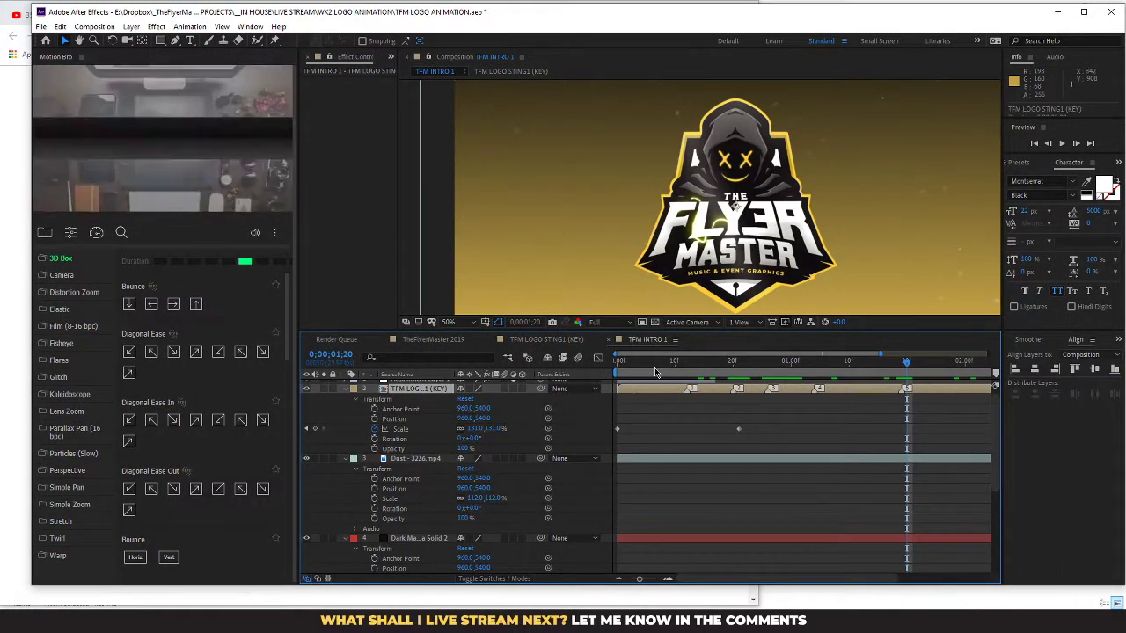
Step: Move the playhead to 0;00;00;00 in TFM INTRO 1 and show Motion Bro's Distortion Zoom presets
drag(652, 365, 583, 374)
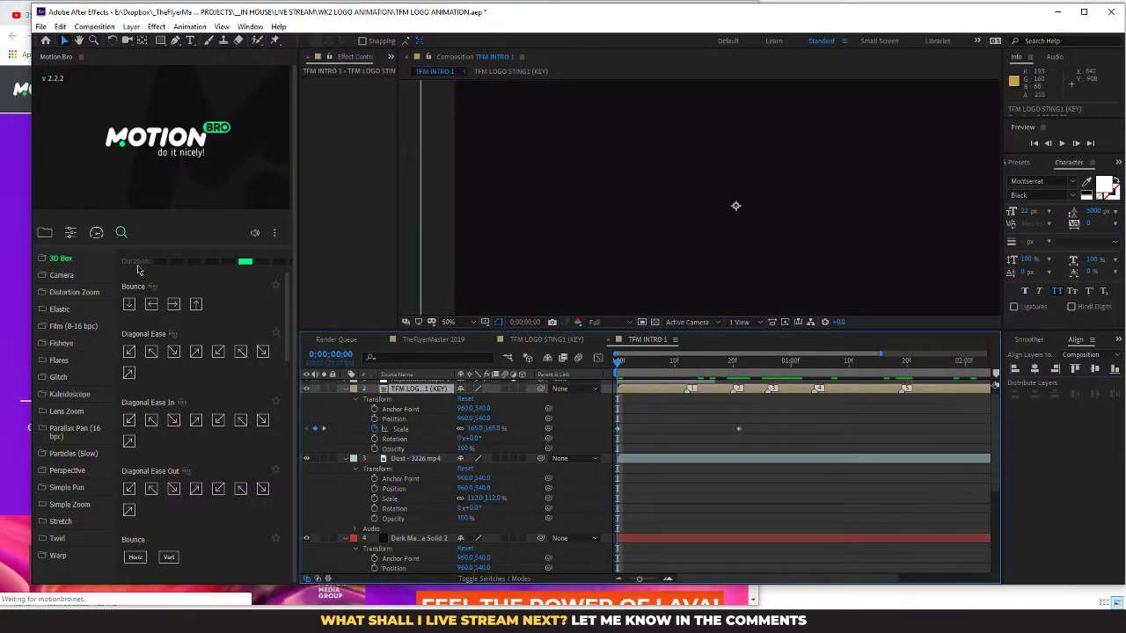
mouse_move(155, 353)
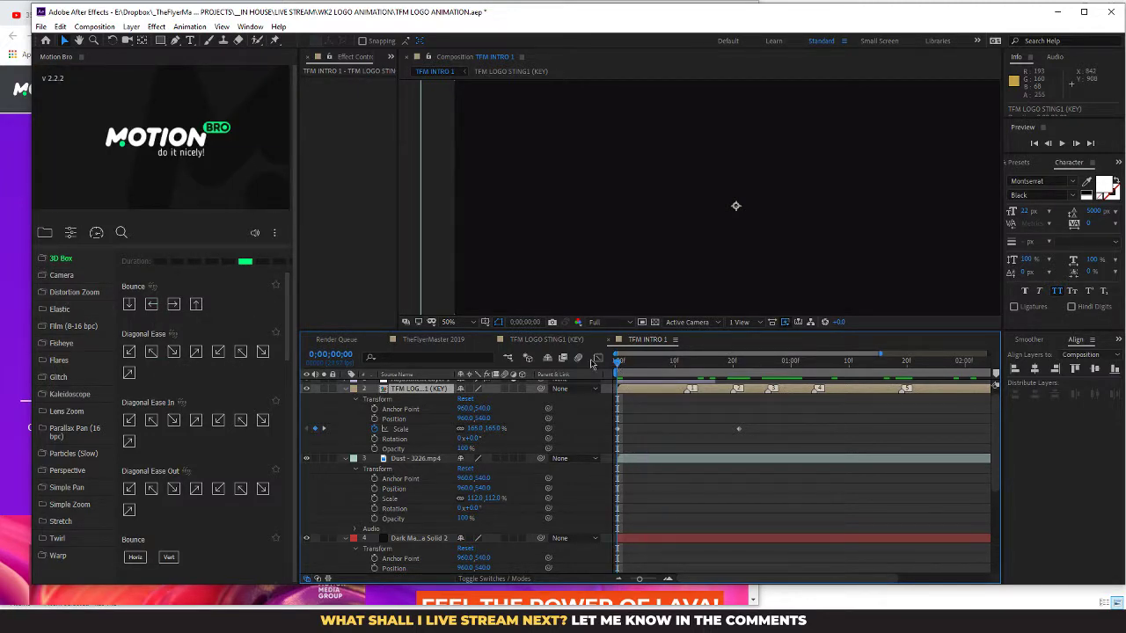
drag(692, 367, 483, 363)
scroll(498, 416, up, 1)
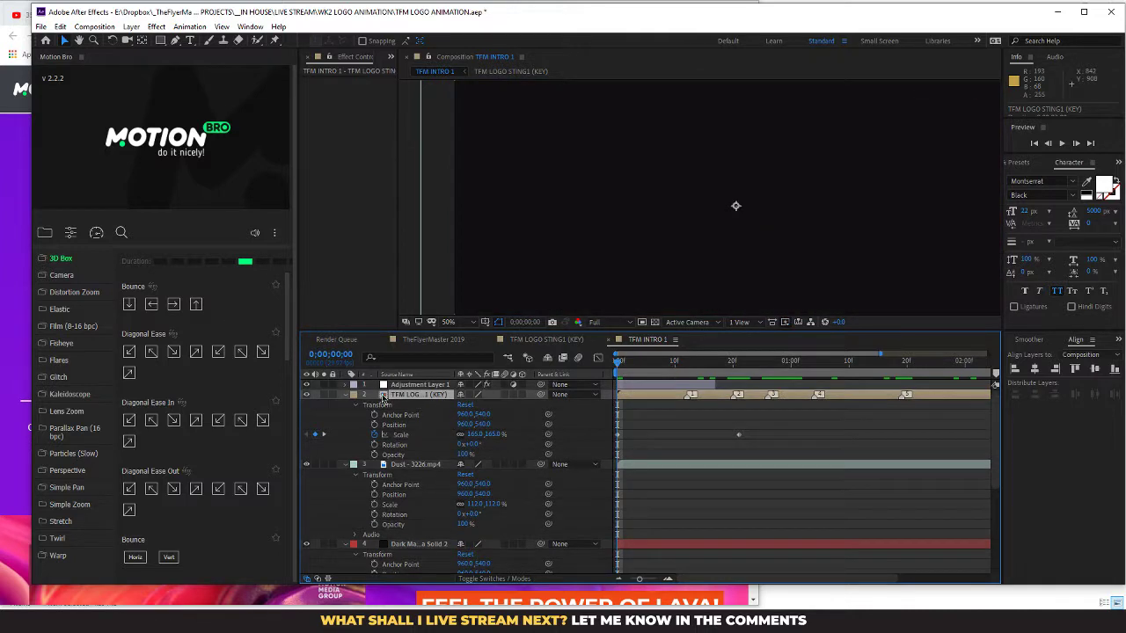
click(74, 292)
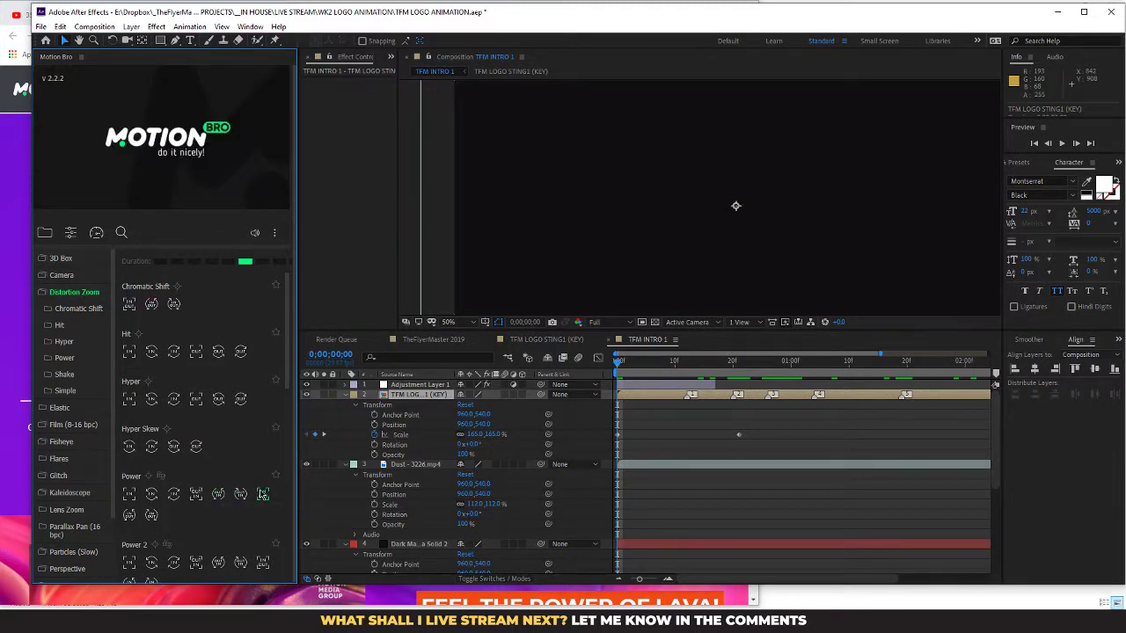
Step: Try the Distortion Zoom Power In Out CW transition at the start of TFM INTRO 1 and delete its layer
mouse_move(262, 494)
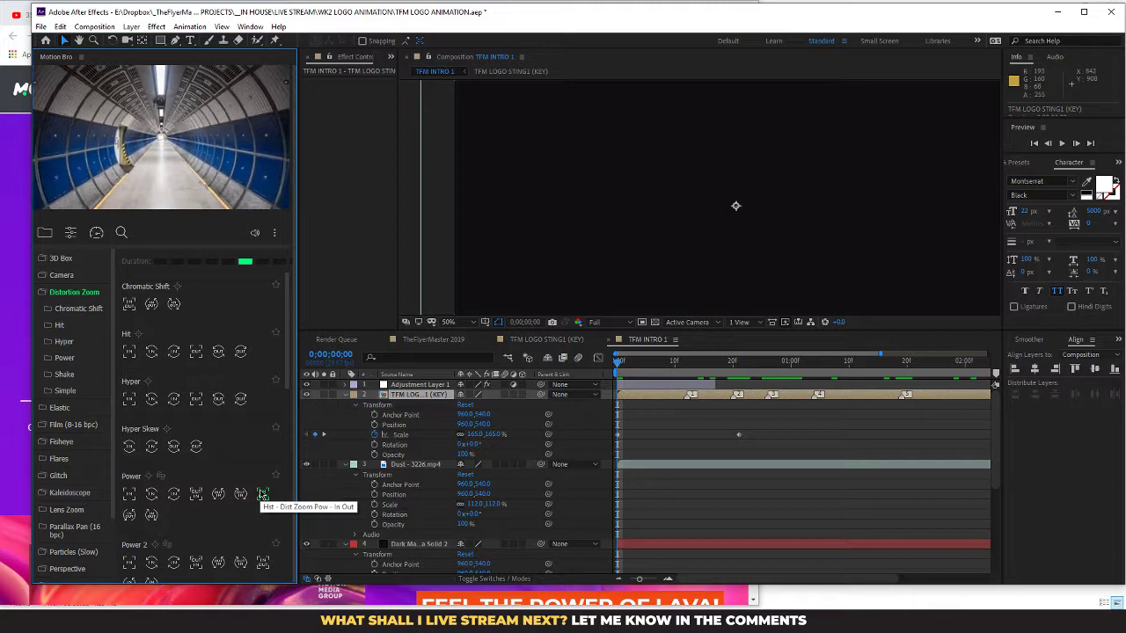
mouse_move(153, 517)
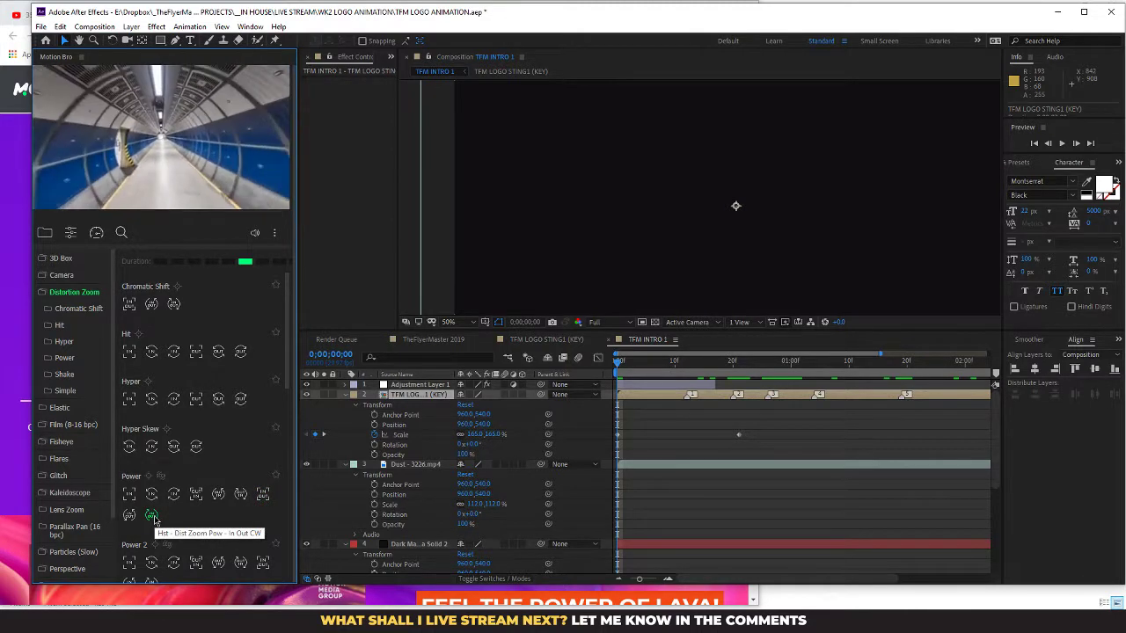
click(153, 517)
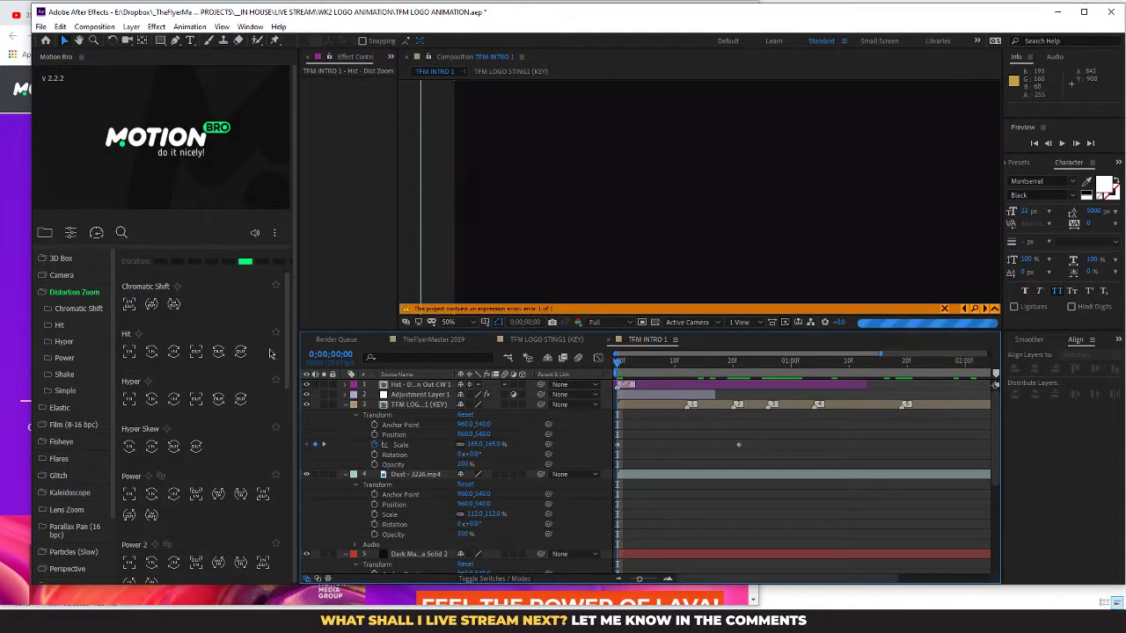
click(623, 386)
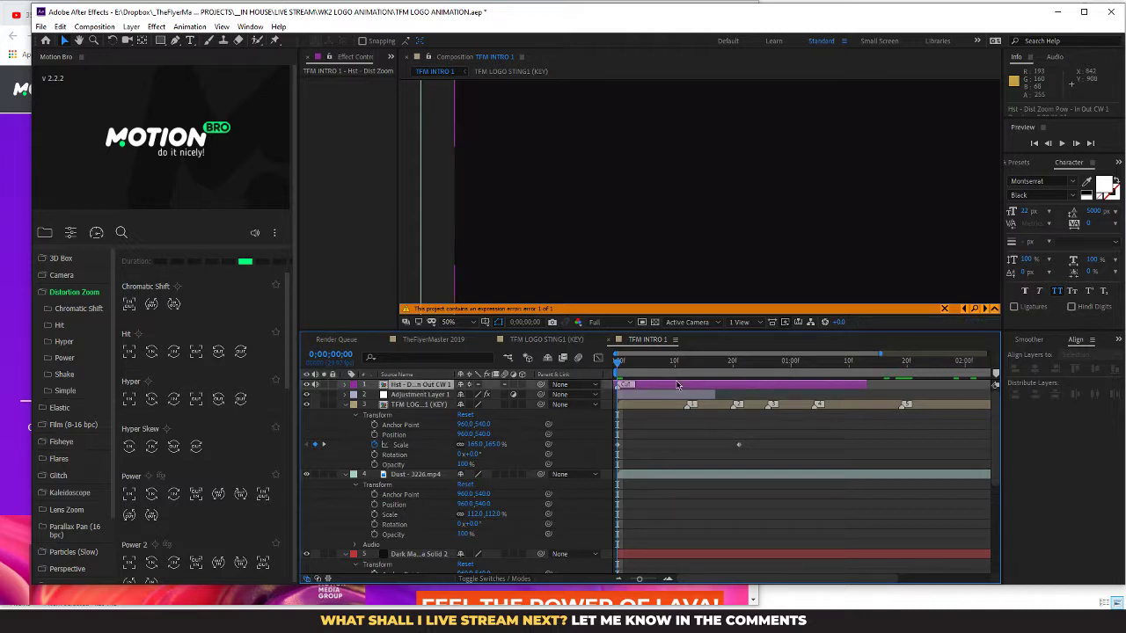
key(Delete)
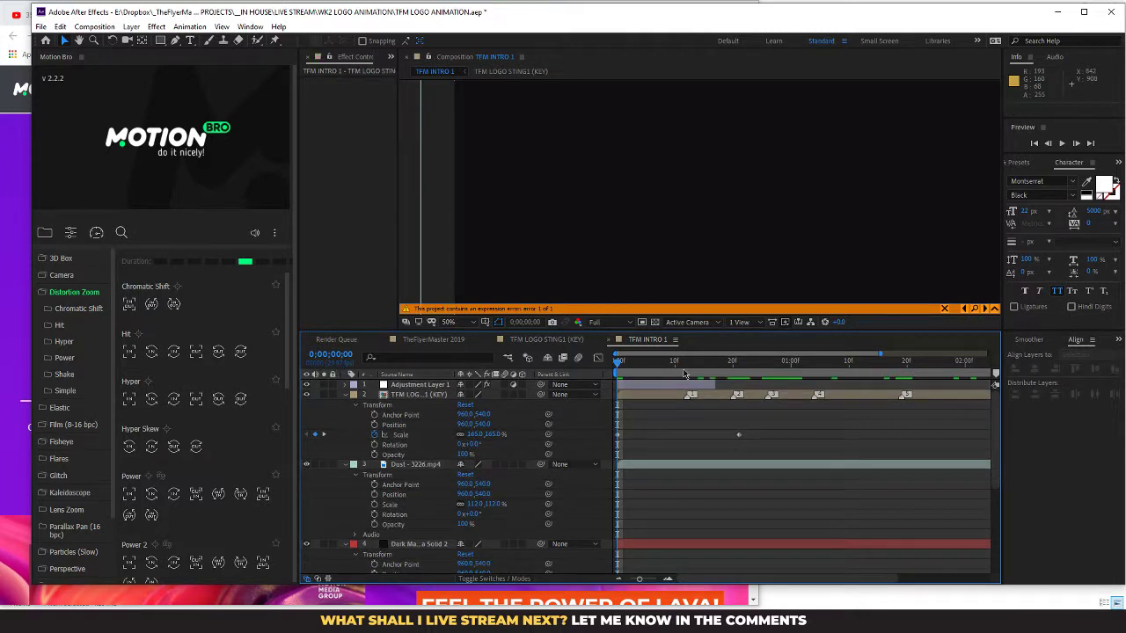
click(649, 387)
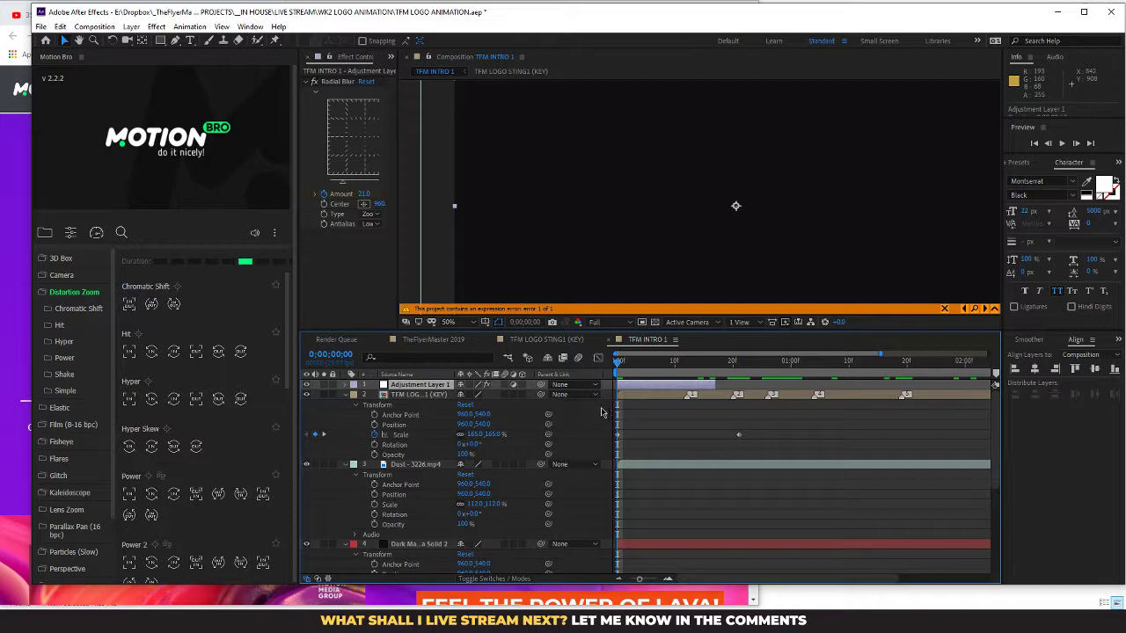
key(ctrl+z)
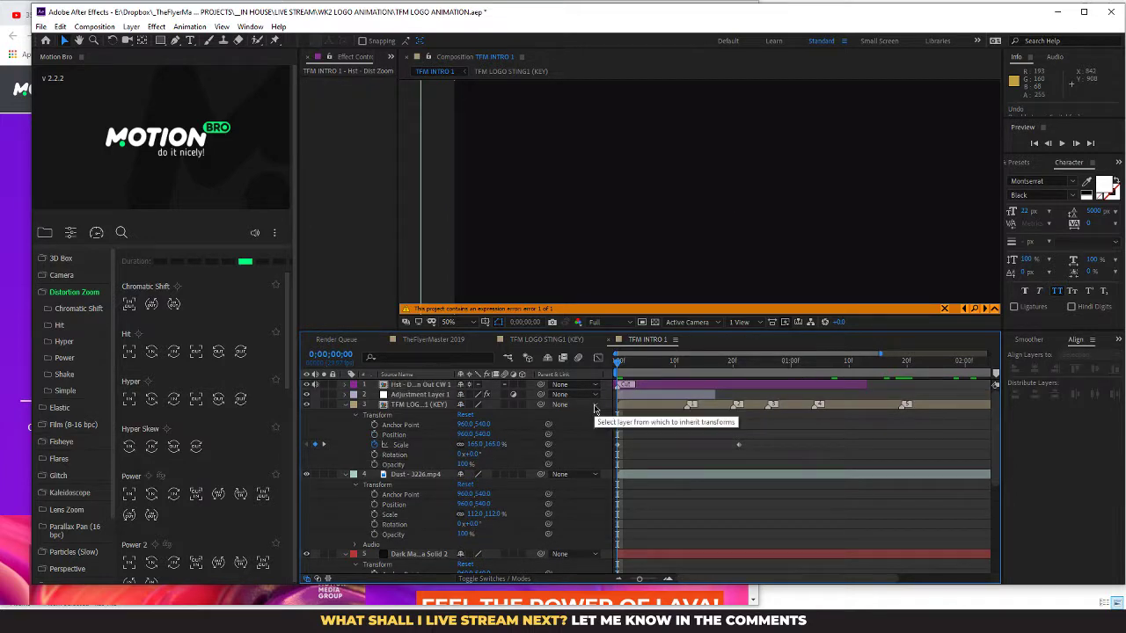
key(Delete)
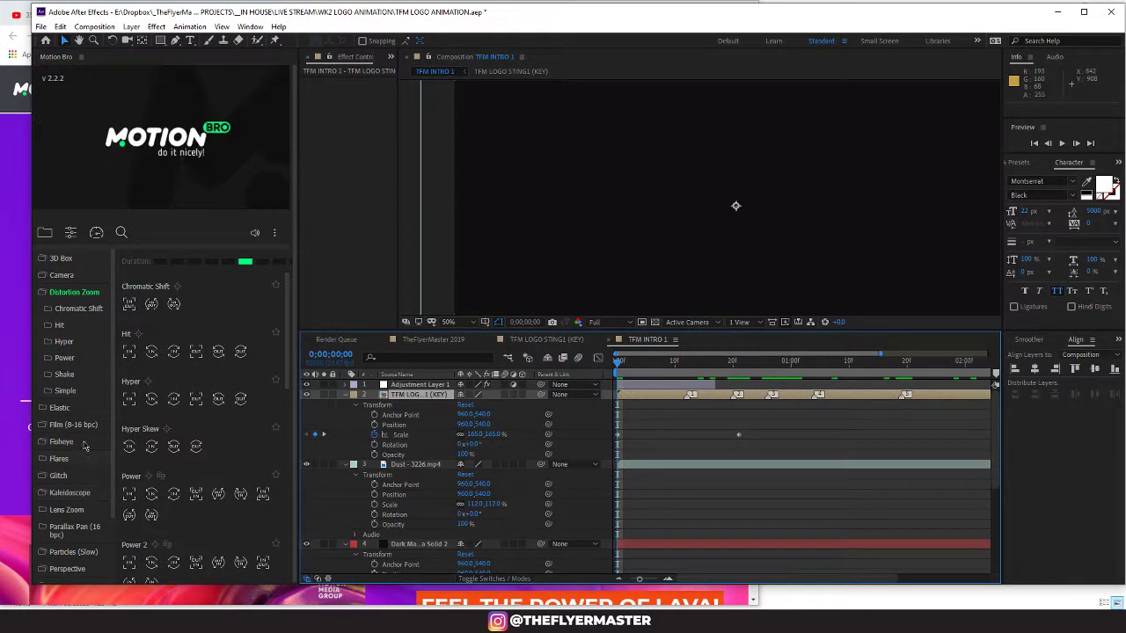
Step: Apply the Power In distortion zoom transition at the start of TFM INTRO 1 and mute its audio
click(79, 357)
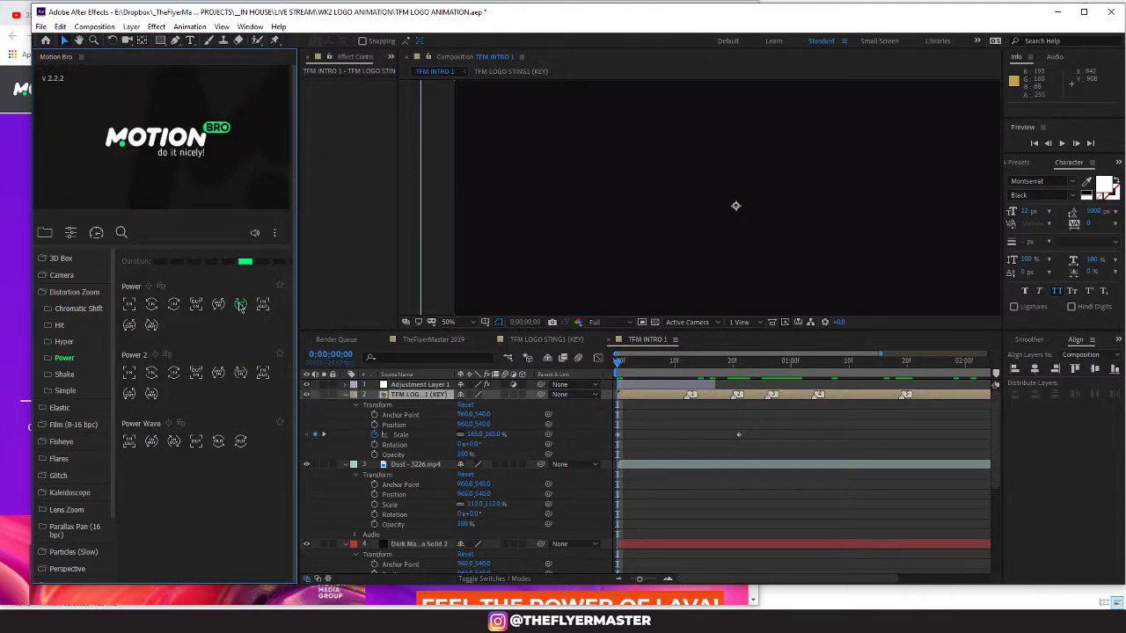
click(129, 308)
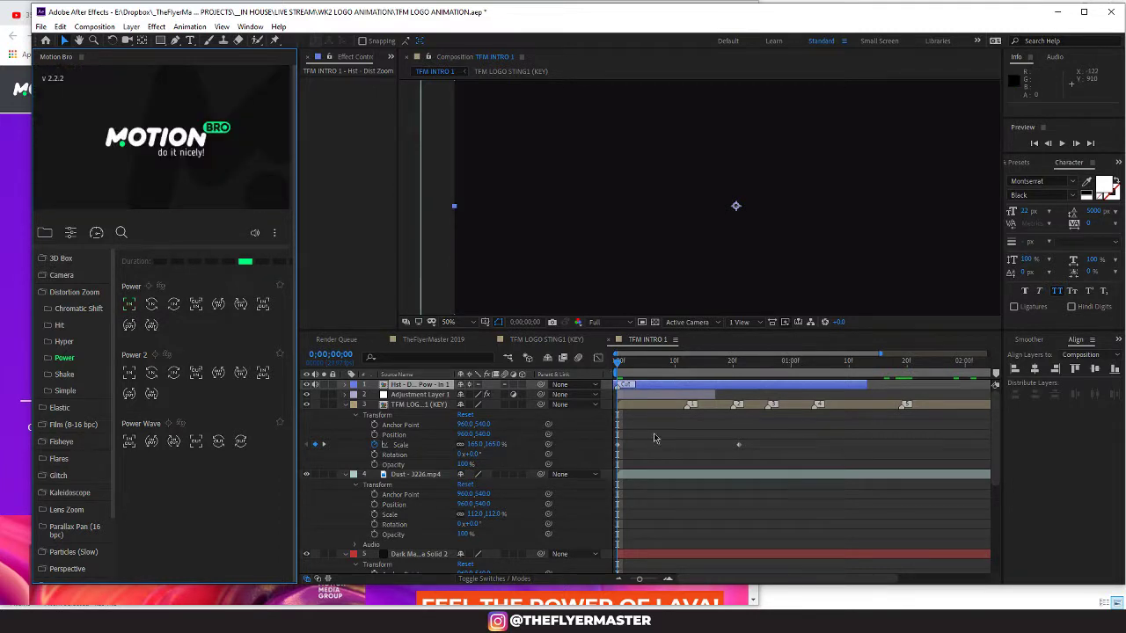
click(317, 385)
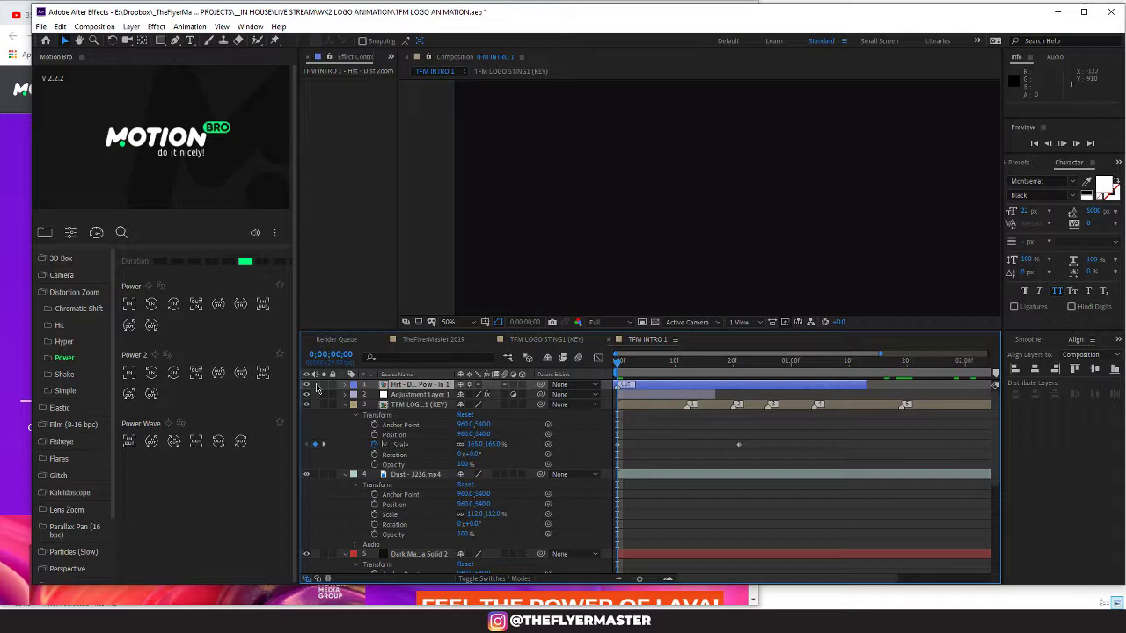
Step: Set the preview resolution to Quarter, play the intro from the start and zoom the composition view out to 25%
key(space)
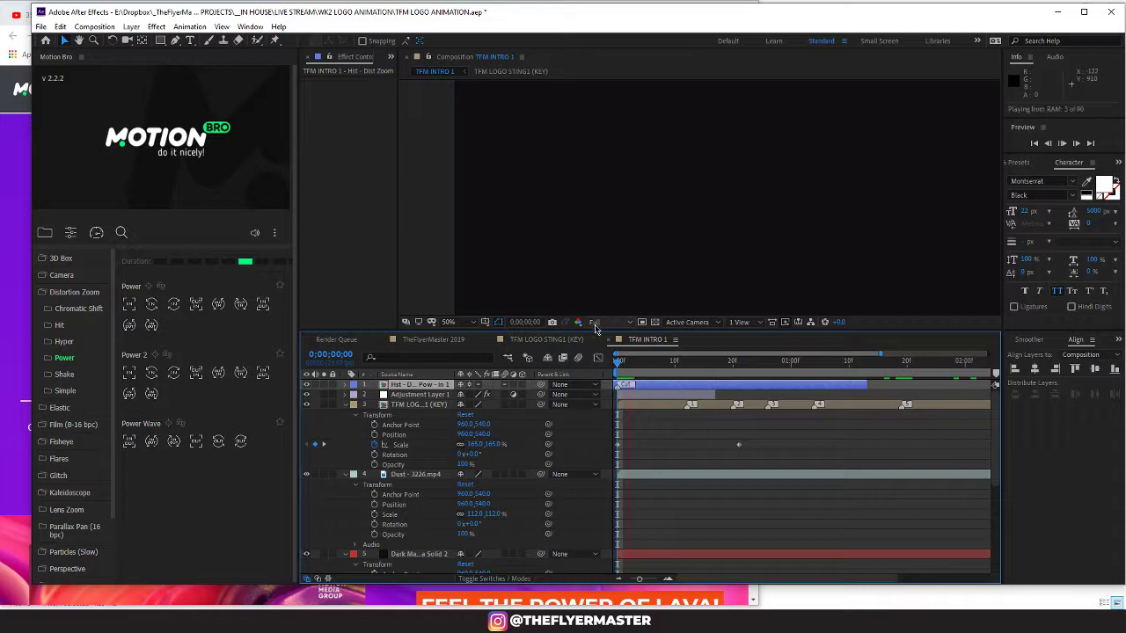
click(600, 322)
click(604, 392)
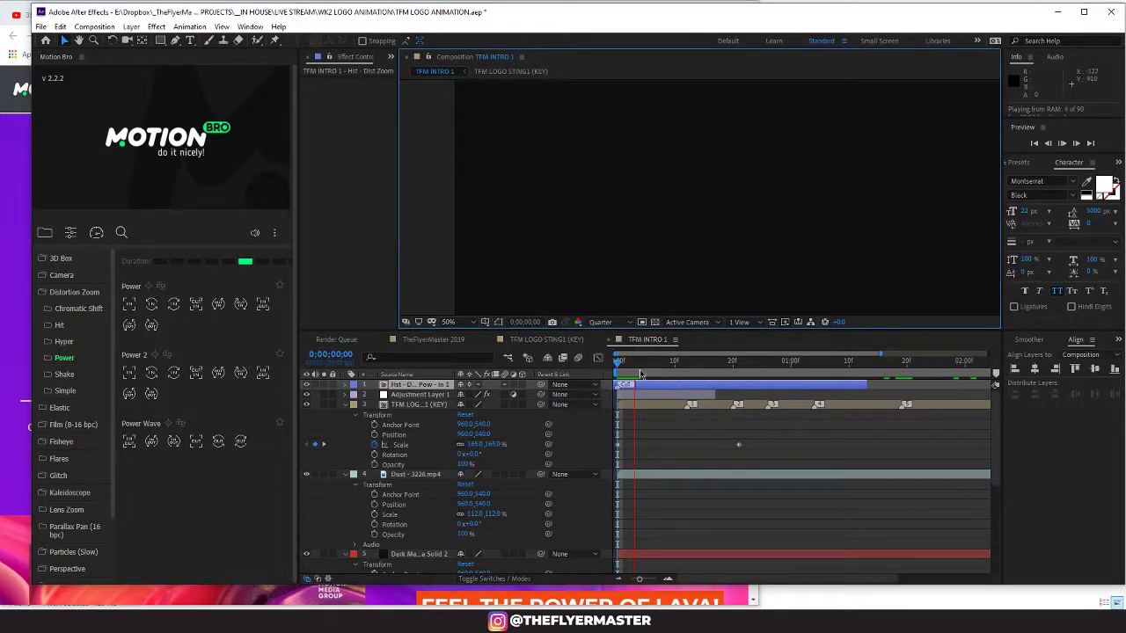
click(608, 371)
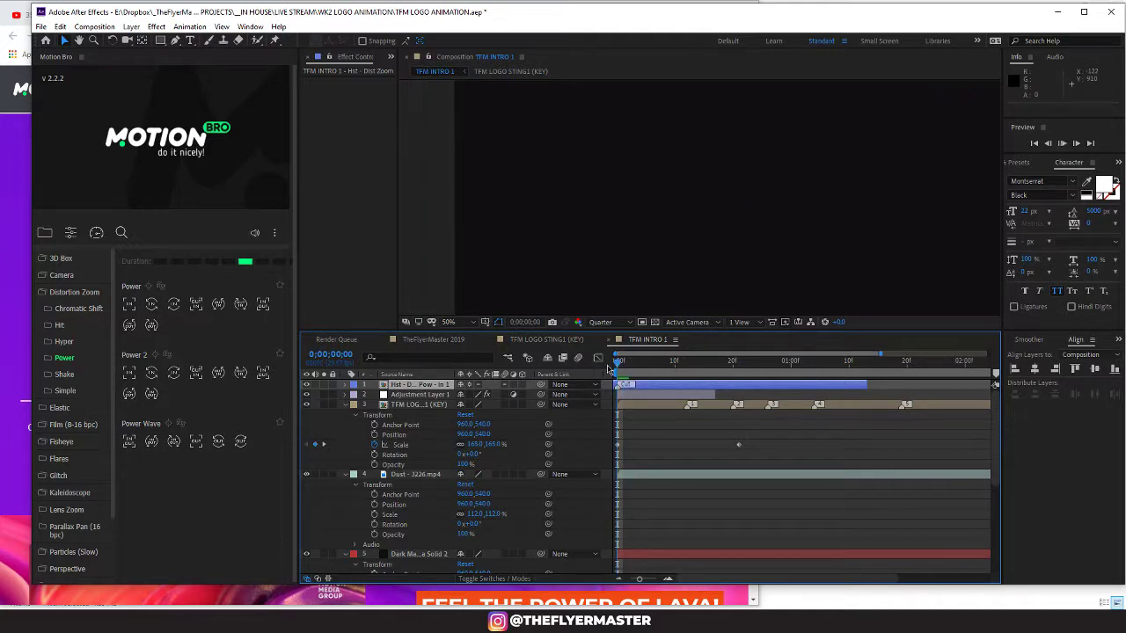
key(space)
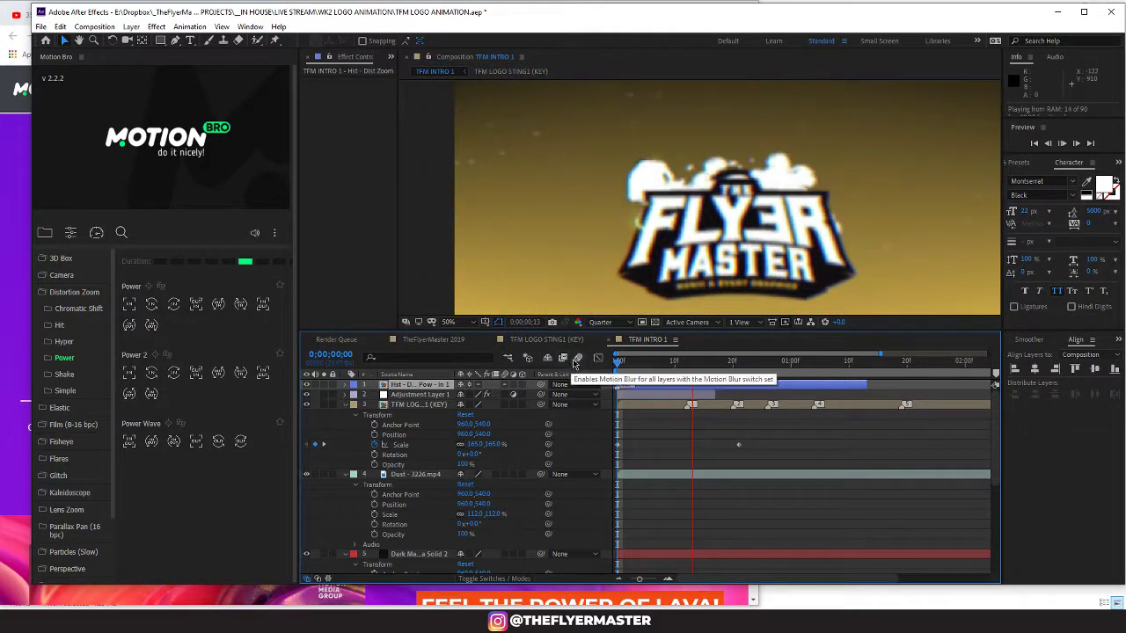
scroll(742, 234, down, 2)
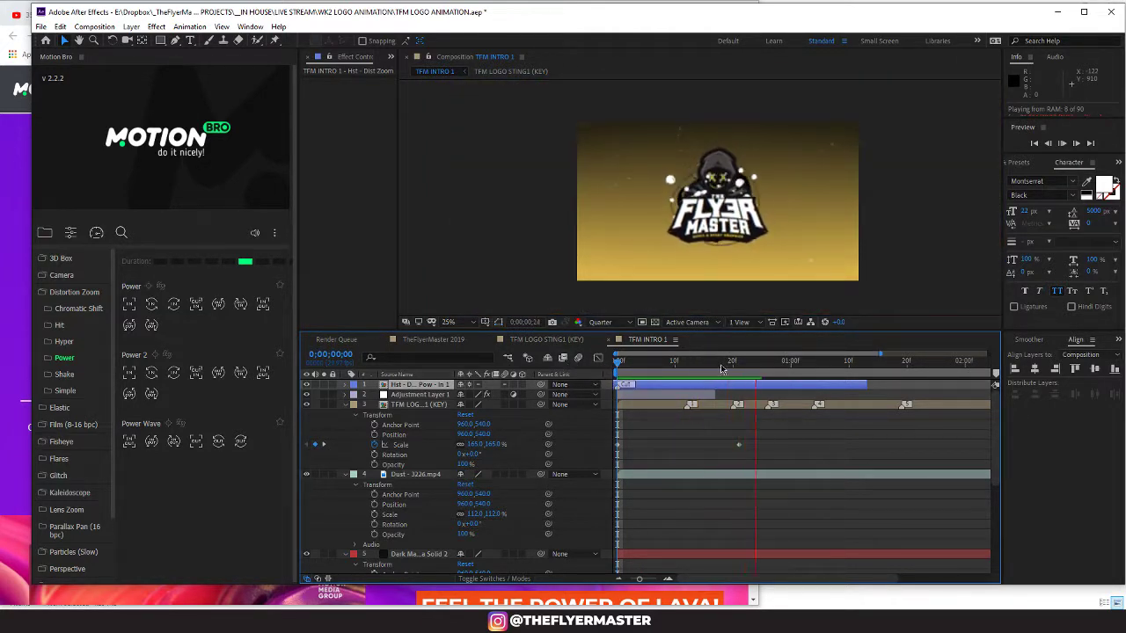
Step: Shift the Power In transition layer slightly later, scrub through the logo reveal and delete the layer
click(670, 362)
drag(670, 363, 687, 364)
mouse_move(634, 389)
mouse_down()
mouse_move(657, 390)
mouse_move(641, 365)
mouse_move(721, 362)
mouse_up()
click(669, 363)
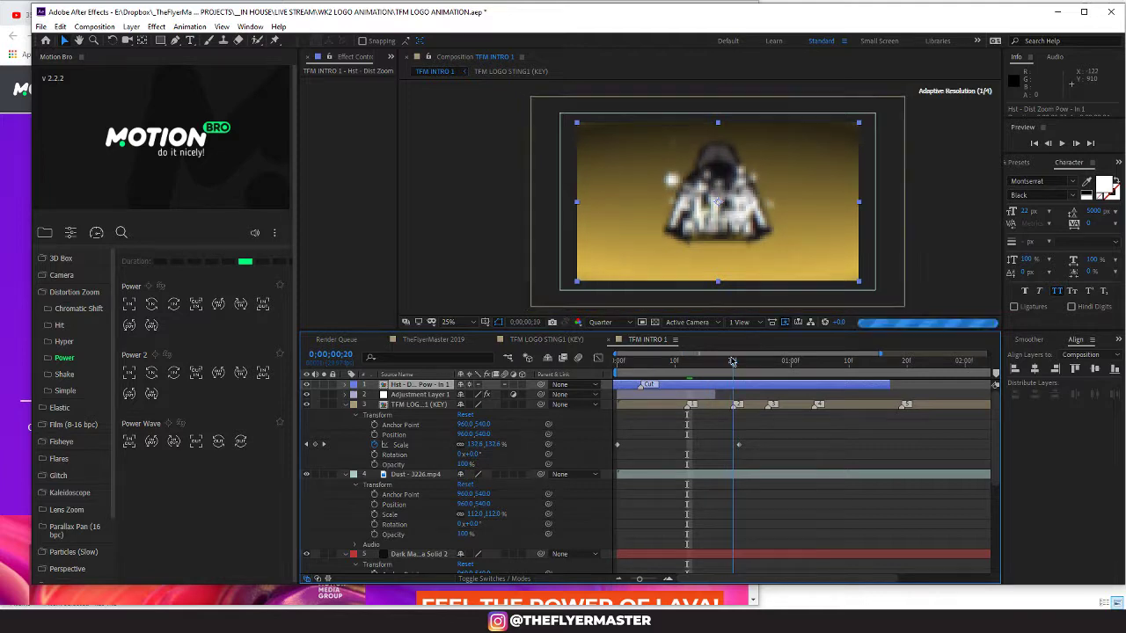
key(Delete)
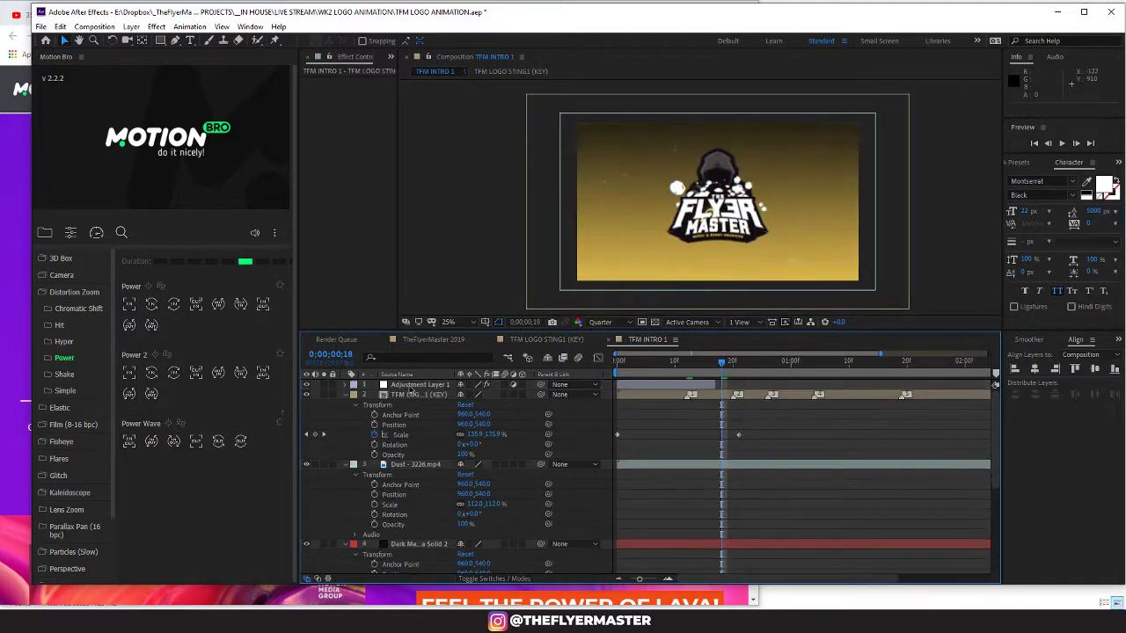
Step: Shorten the transition duration, add the Power Out In transition at 0;00;00;18 and shift its layer to the beginning of the intro
click(176, 264)
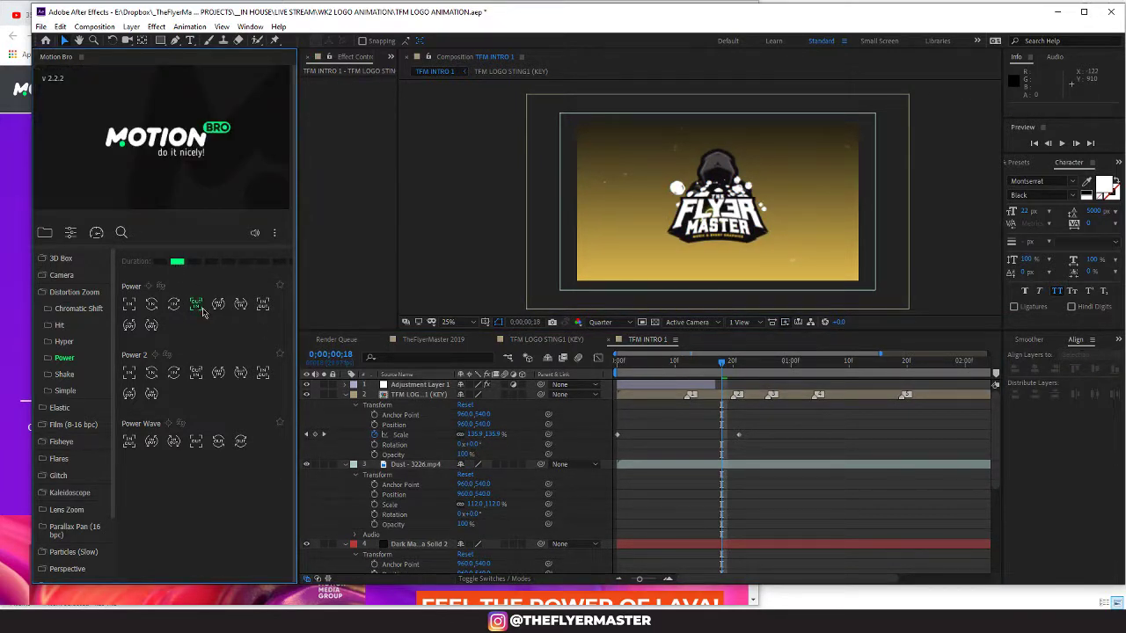
click(197, 306)
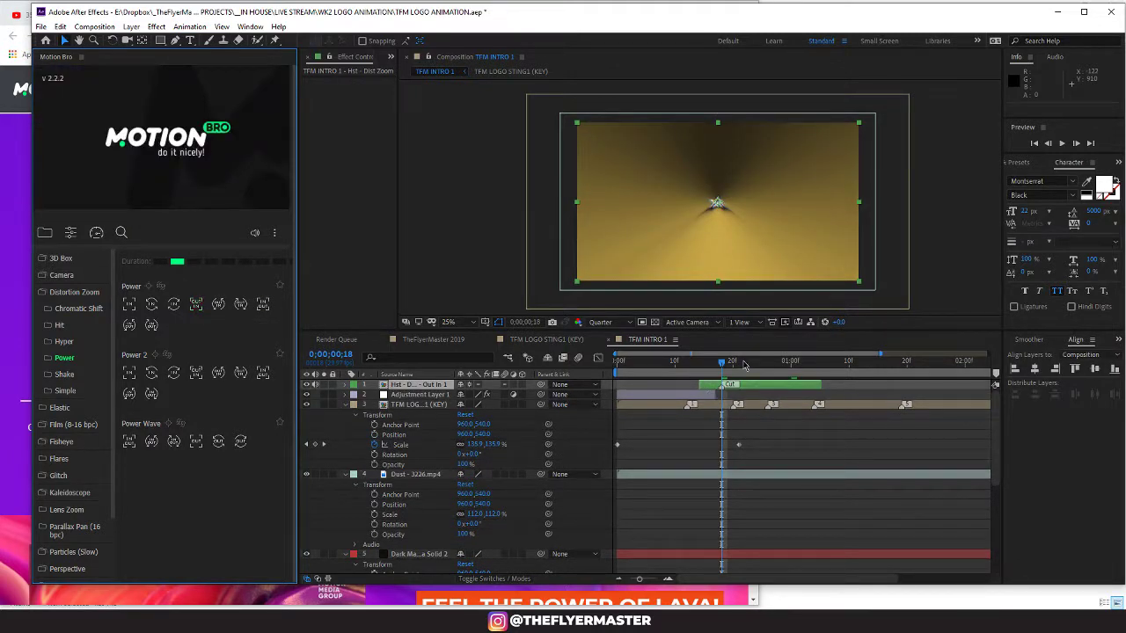
drag(726, 364, 628, 363)
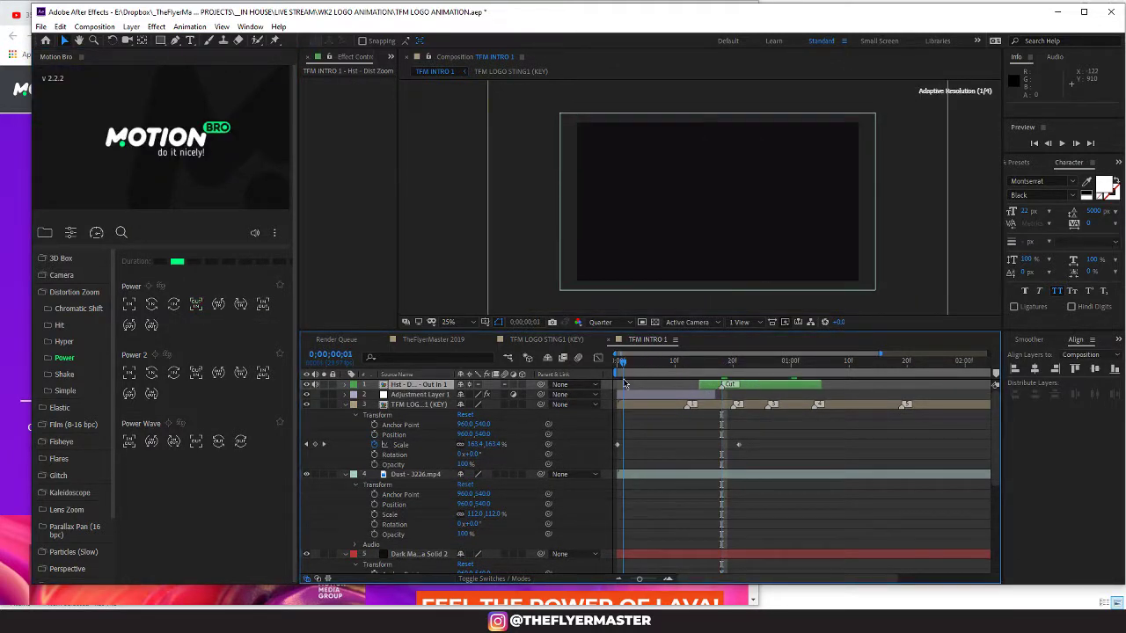
drag(620, 385, 692, 363)
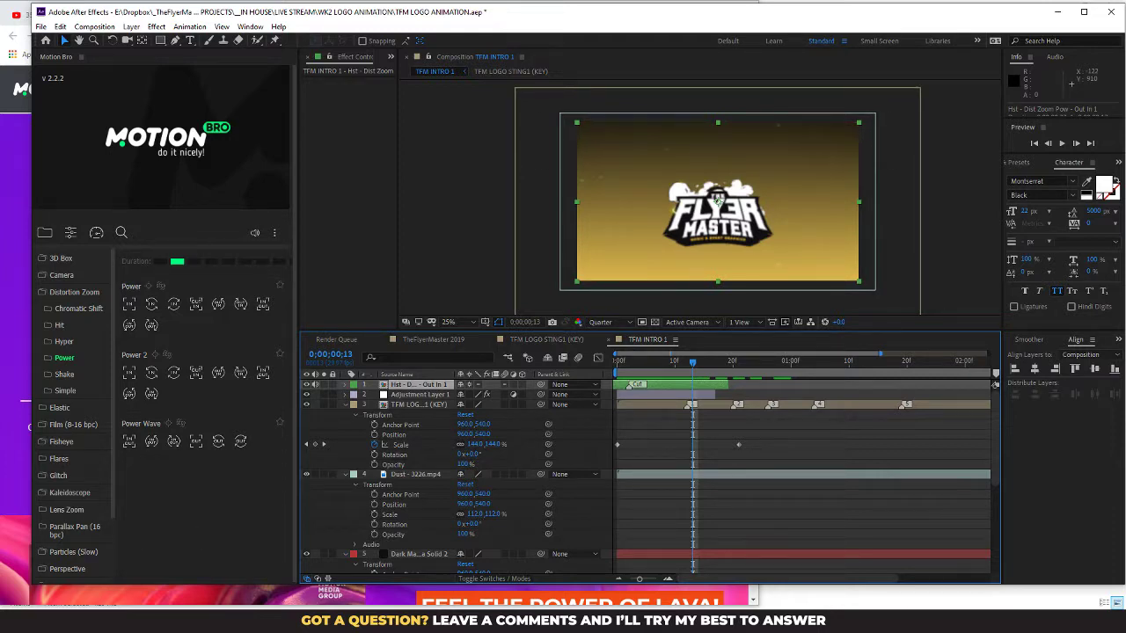
Step: Switch to the browser, maximize its window and look through the upper part of the Motion Bro website
click(320, 591)
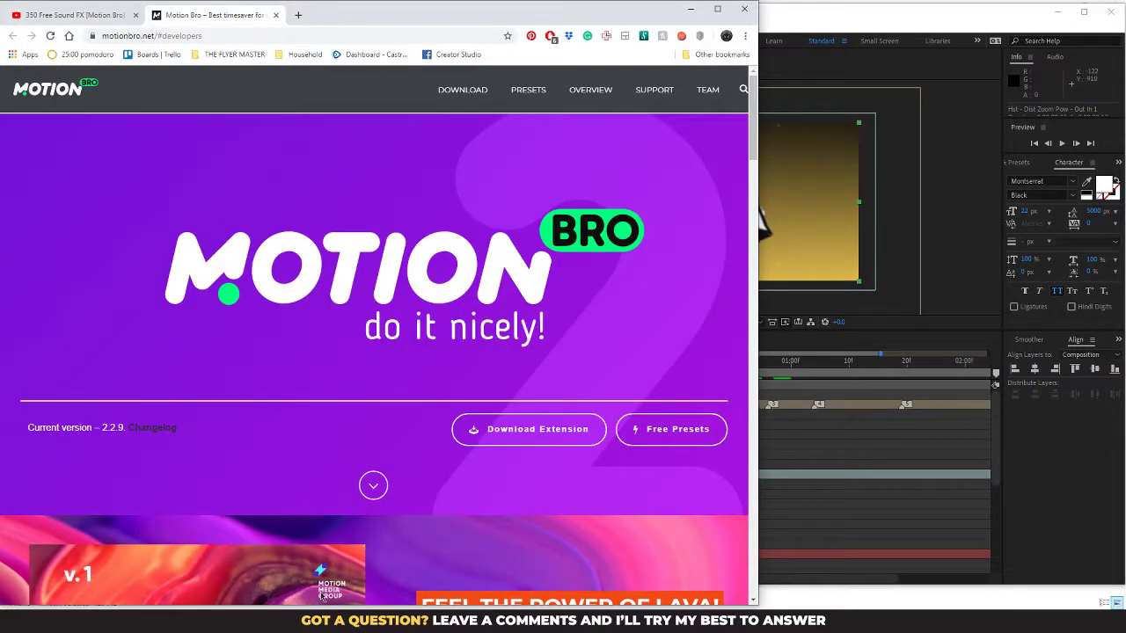
click(717, 9)
scroll(99, 287, down, 2)
scroll(99, 288, down, 2)
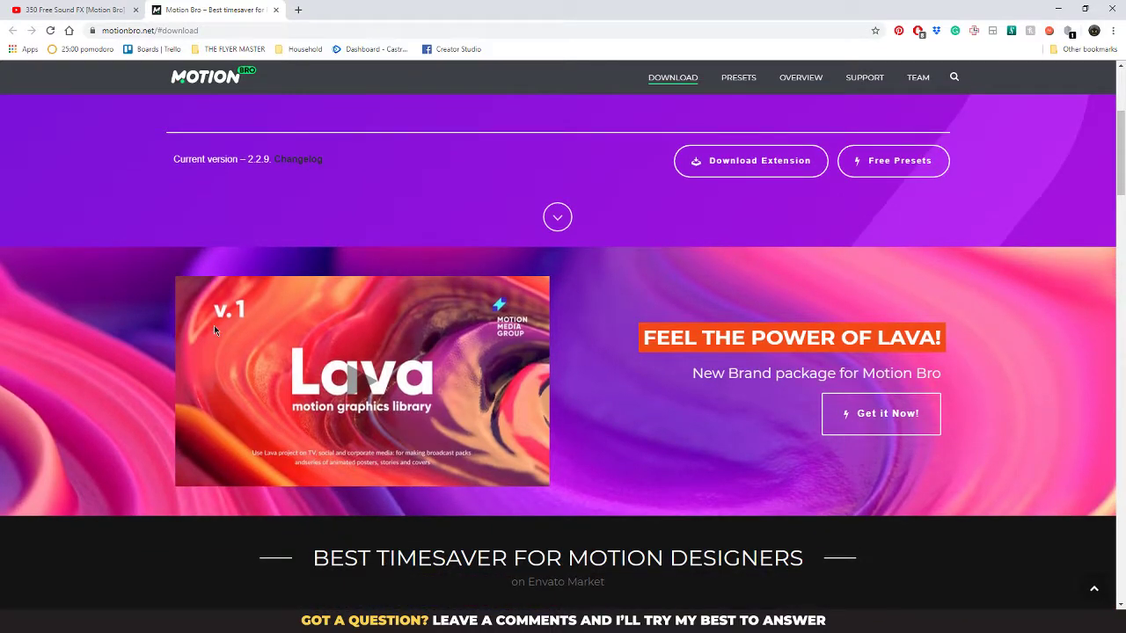
scroll(214, 328, down, 4)
scroll(211, 331, up, 6)
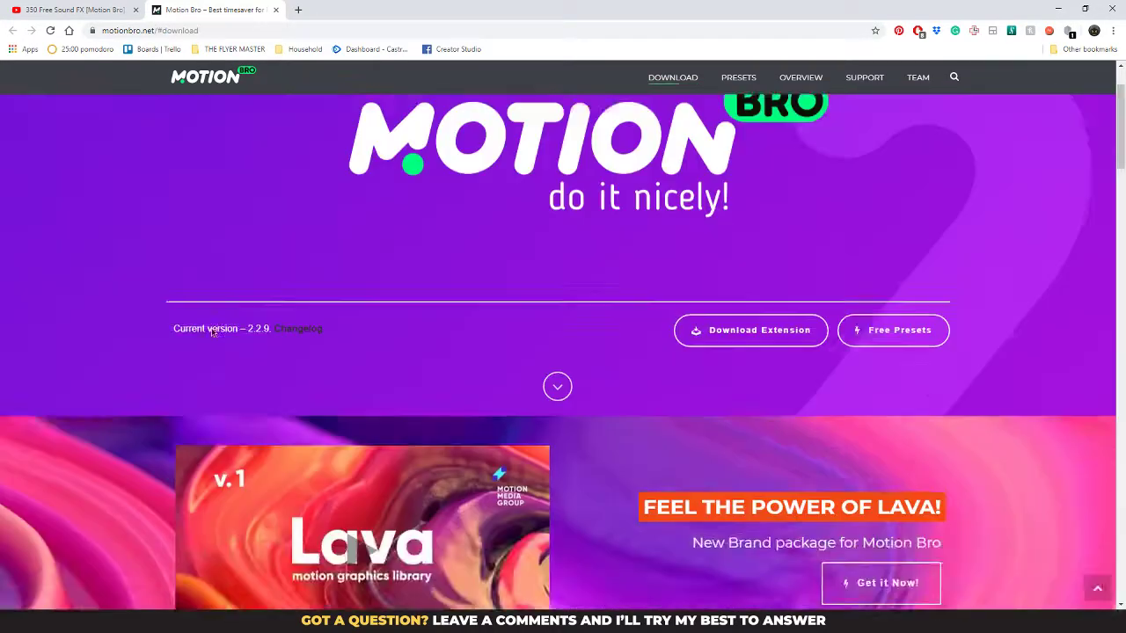
scroll(211, 331, up, 1)
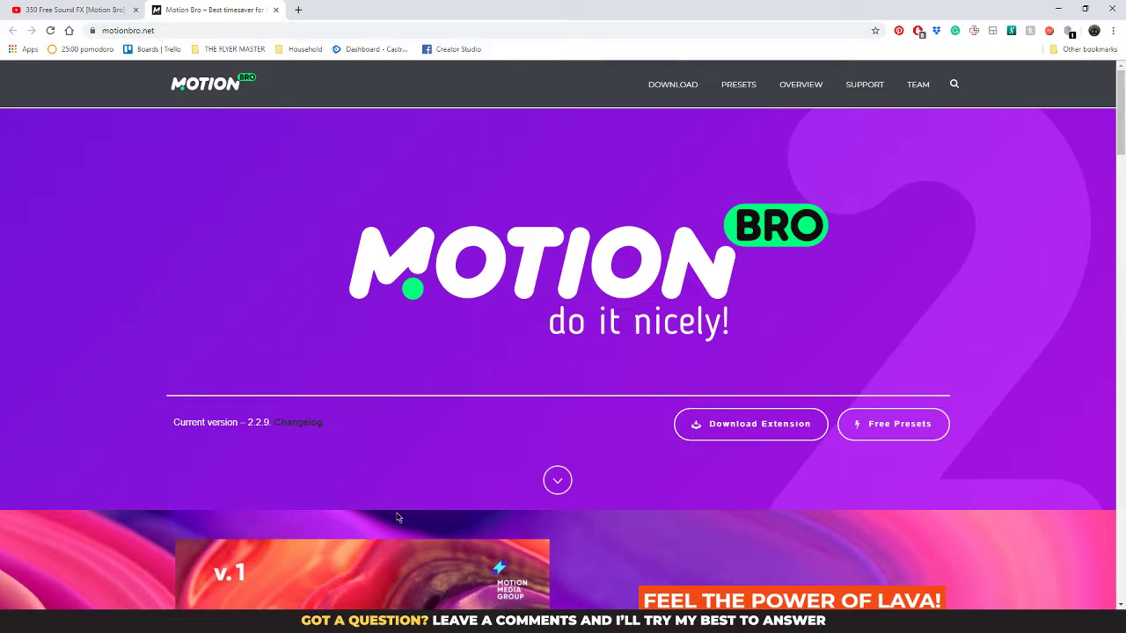
Step: Return to After Effects, show Motion Bro's preset packs, open the 350 SFX pack's web page and close it
key(alt+Tab)
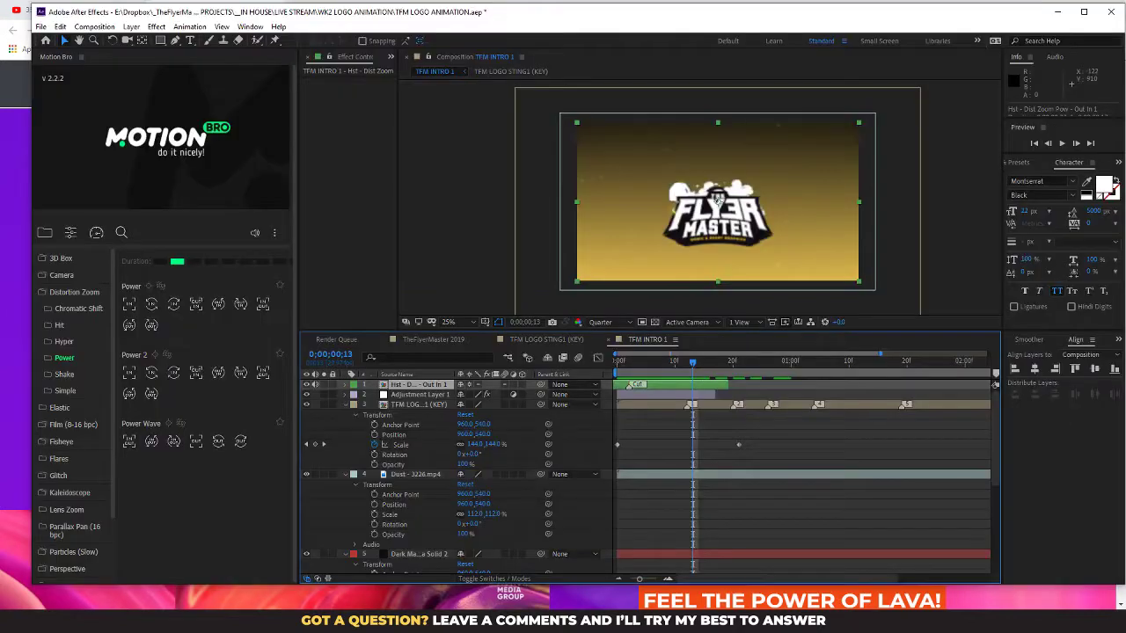
click(45, 234)
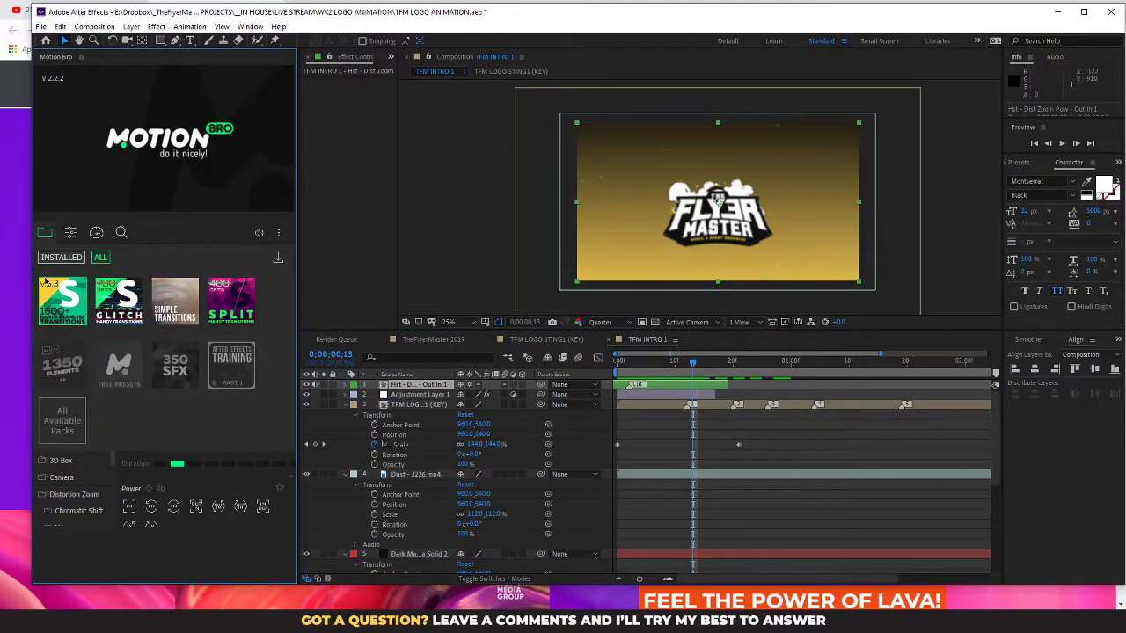
click(177, 381)
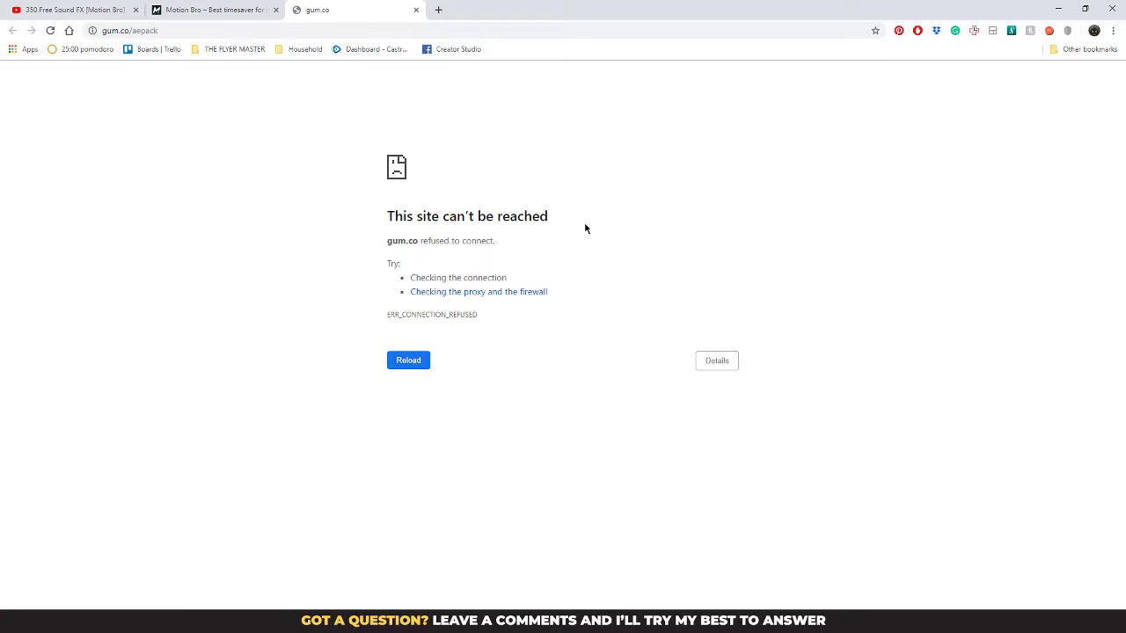
click(416, 10)
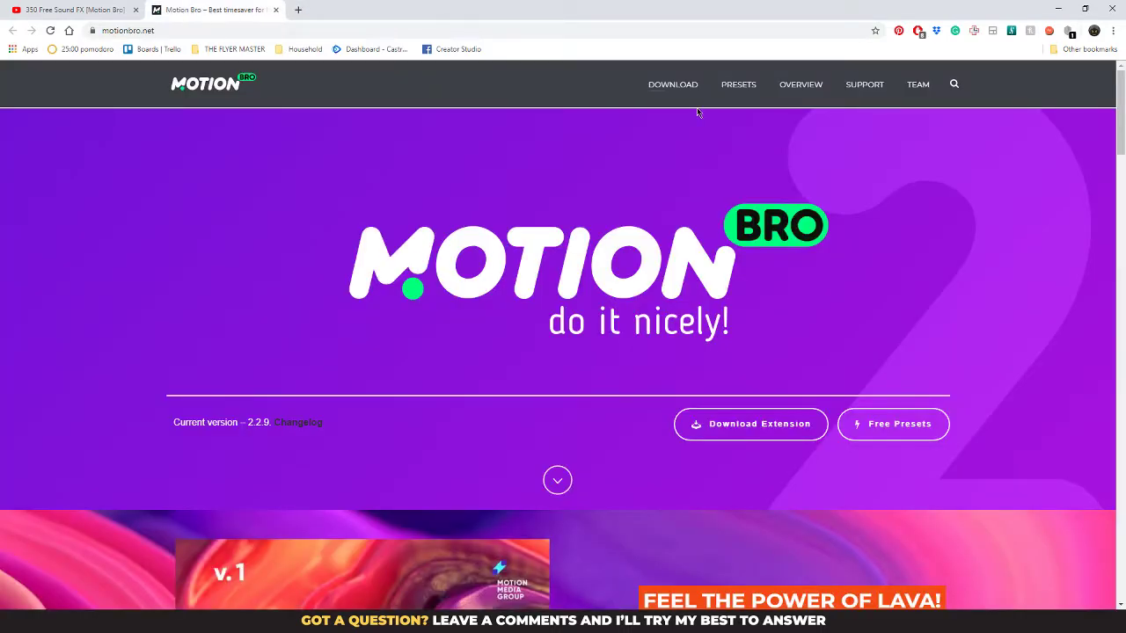
Step: Find the free Sound FX pack in the Motion Bro site's Presets section and open its page
click(666, 88)
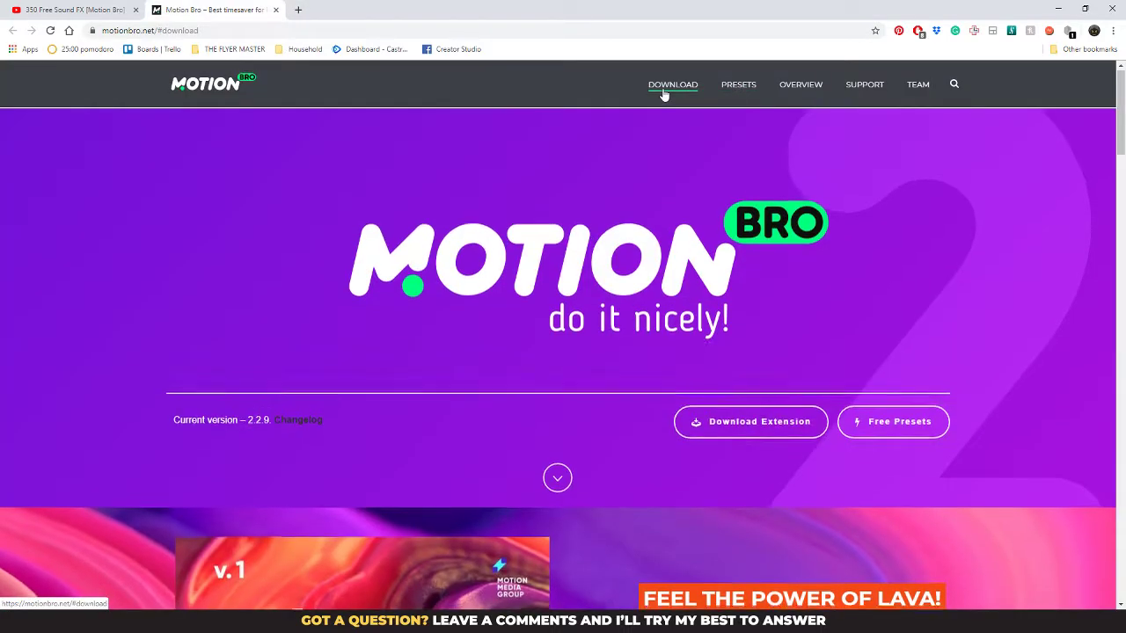
click(557, 466)
scroll(919, 475, down, 6)
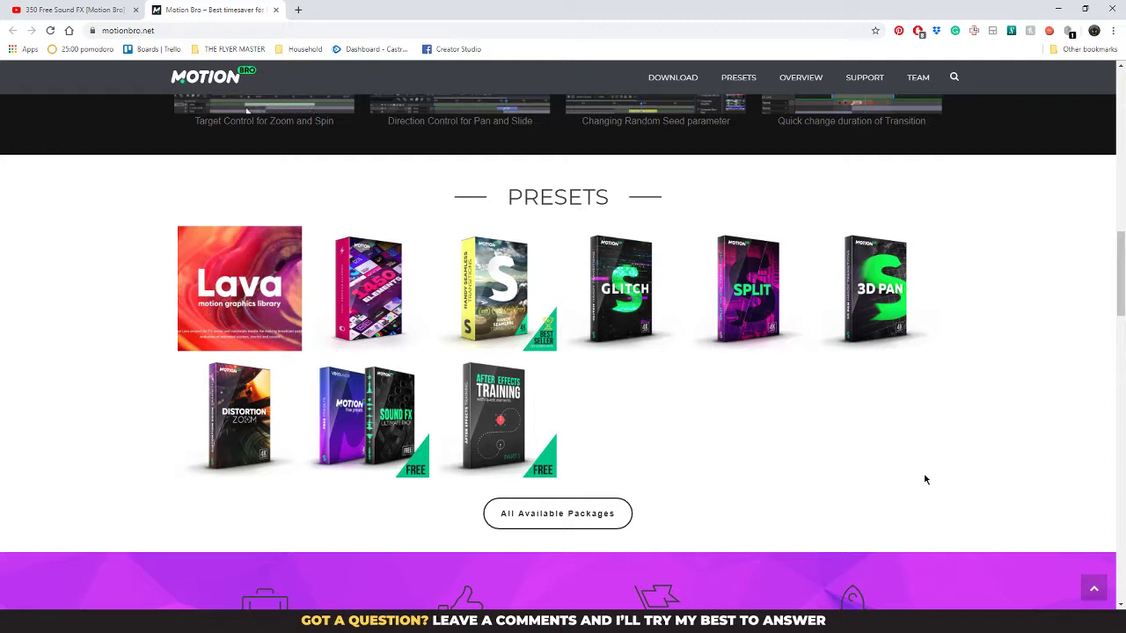
click(383, 427)
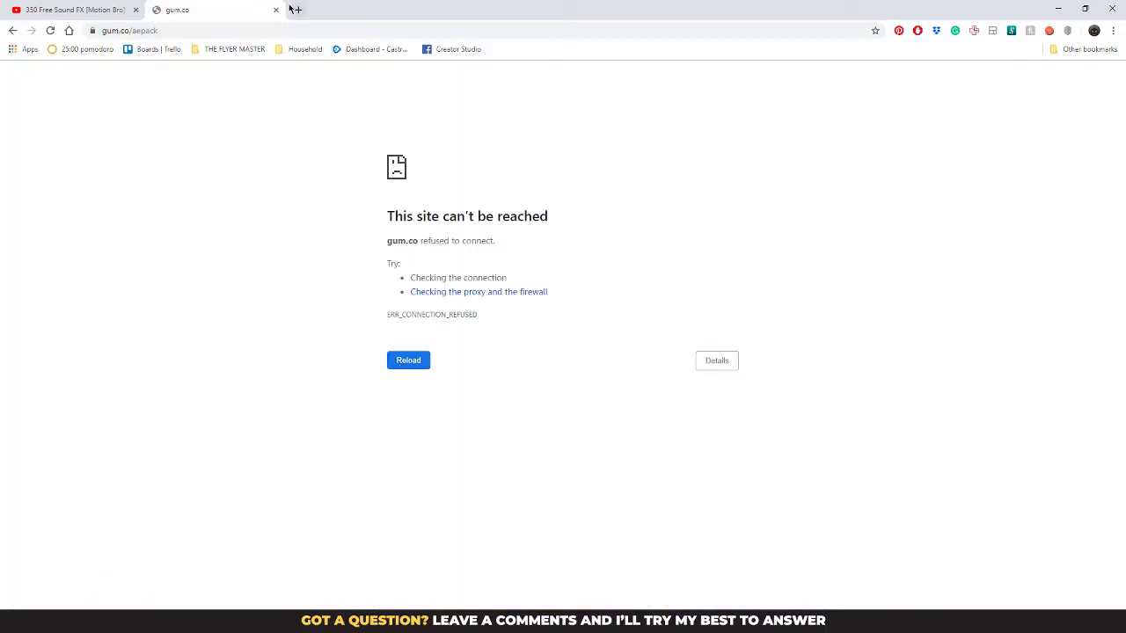
Step: Go back to the Motion Bro home page and look through its sections below Presets, down to Support and Team
click(13, 30)
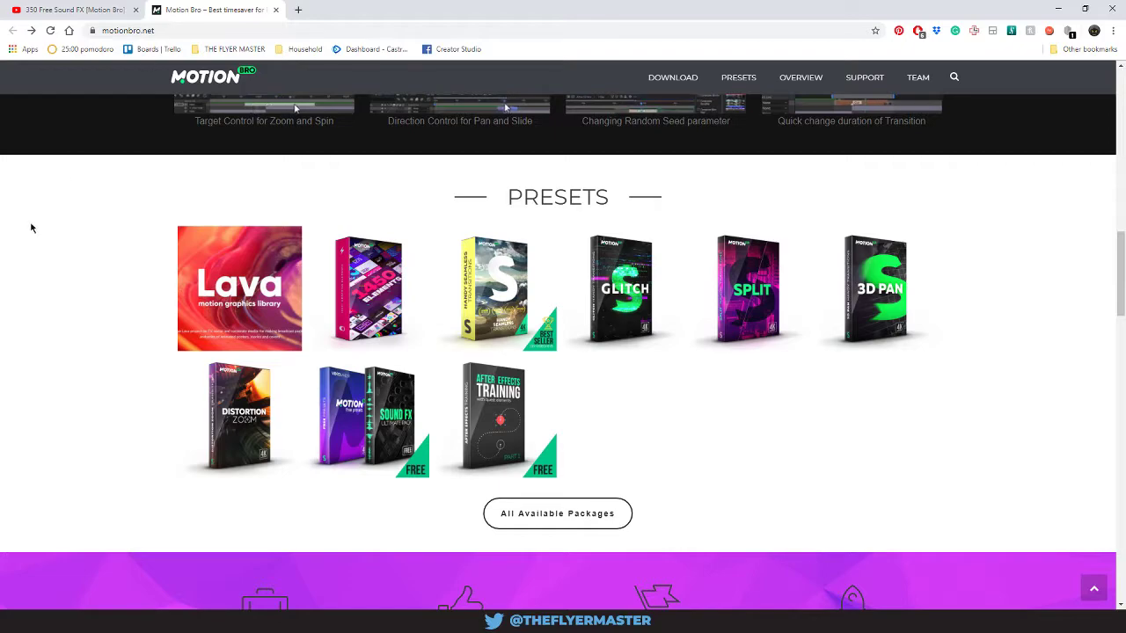
scroll(35, 229, down, 7)
scroll(36, 231, down, 10)
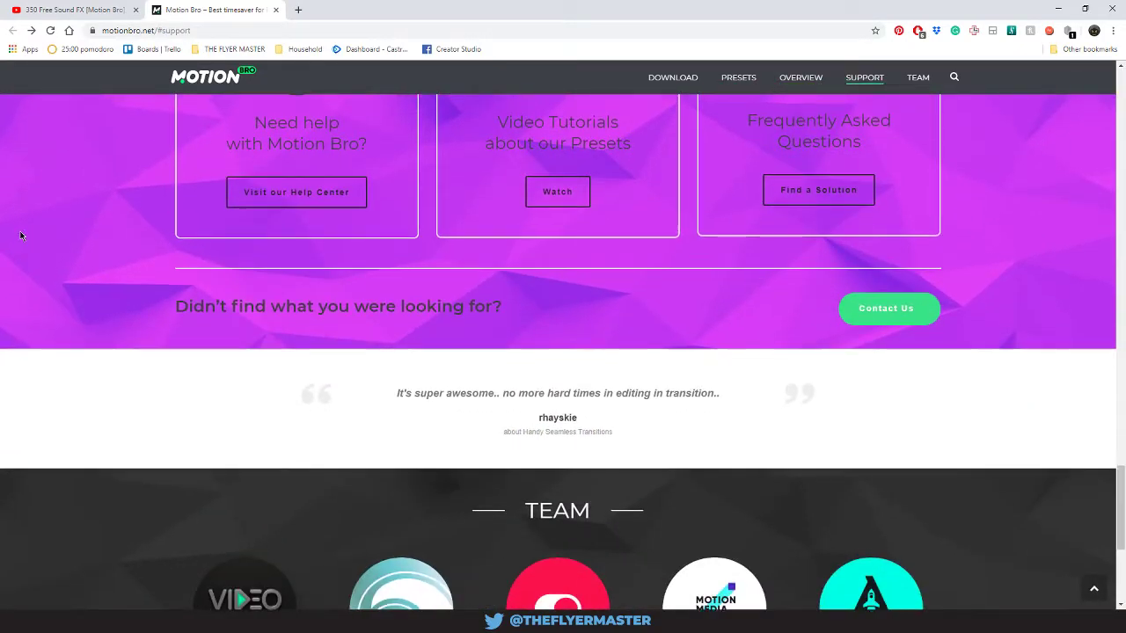
Step: Go back to the Presets section of the Motion Bro site and copy the link address of the free presets pack
scroll(22, 233, up, 15)
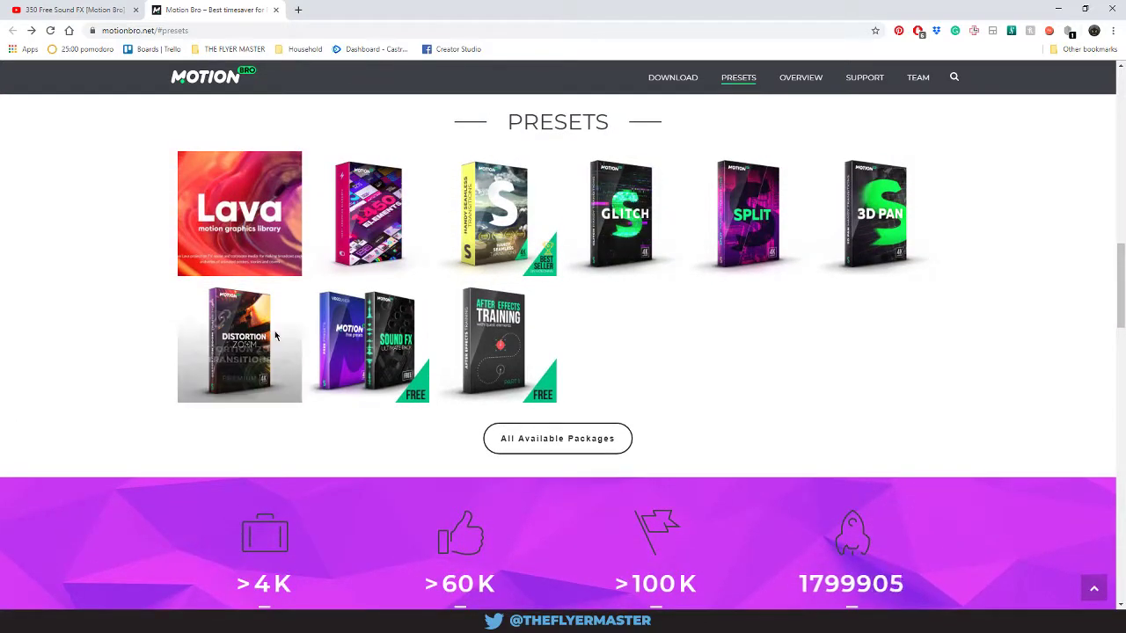
right_click(382, 353)
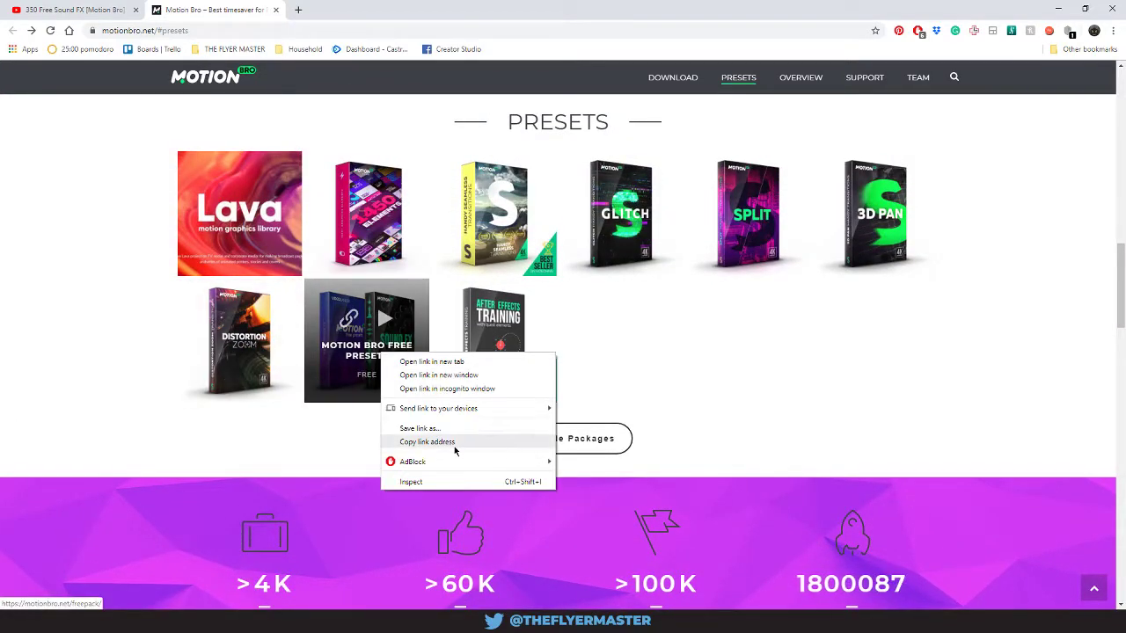
click(424, 441)
Step: Launch Firefox and load the copied free pack link in it
key(super)
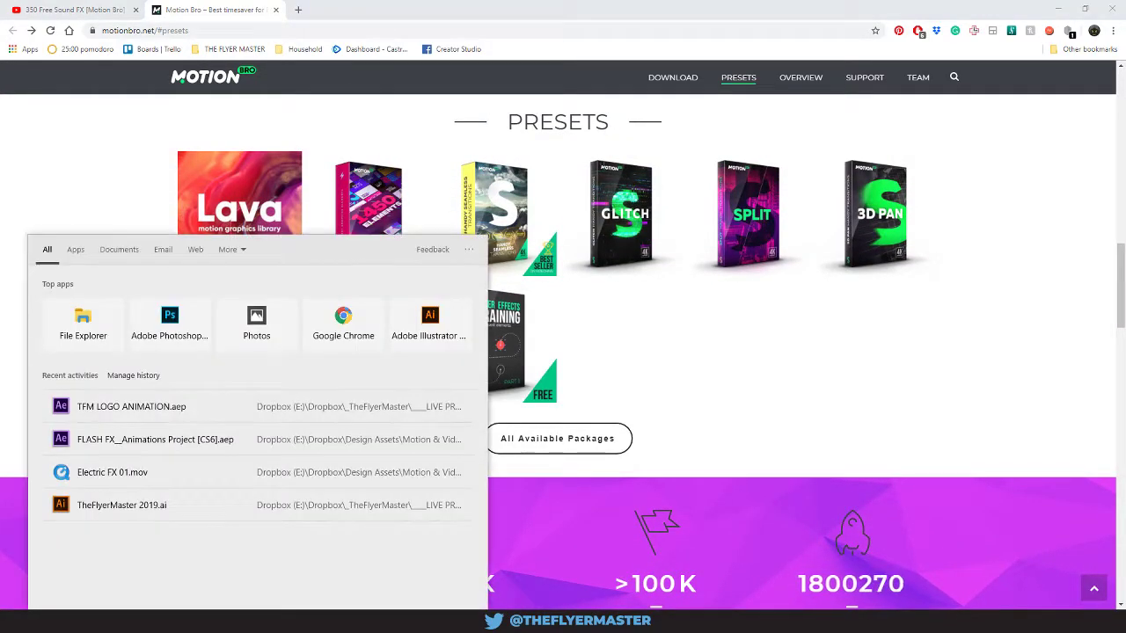
text(fire)
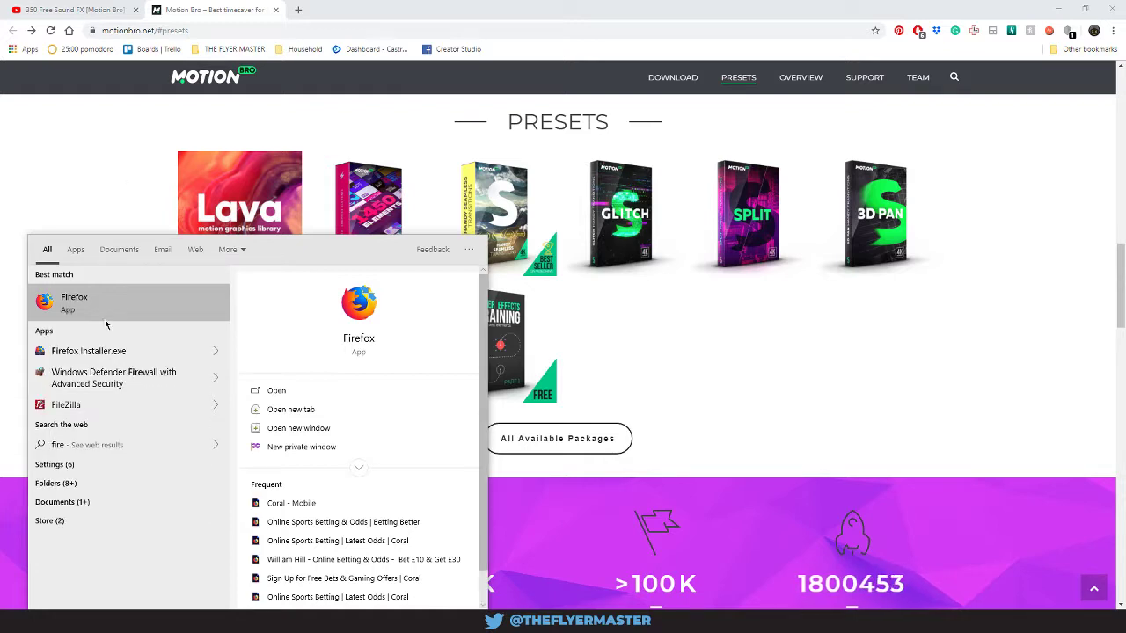
click(105, 319)
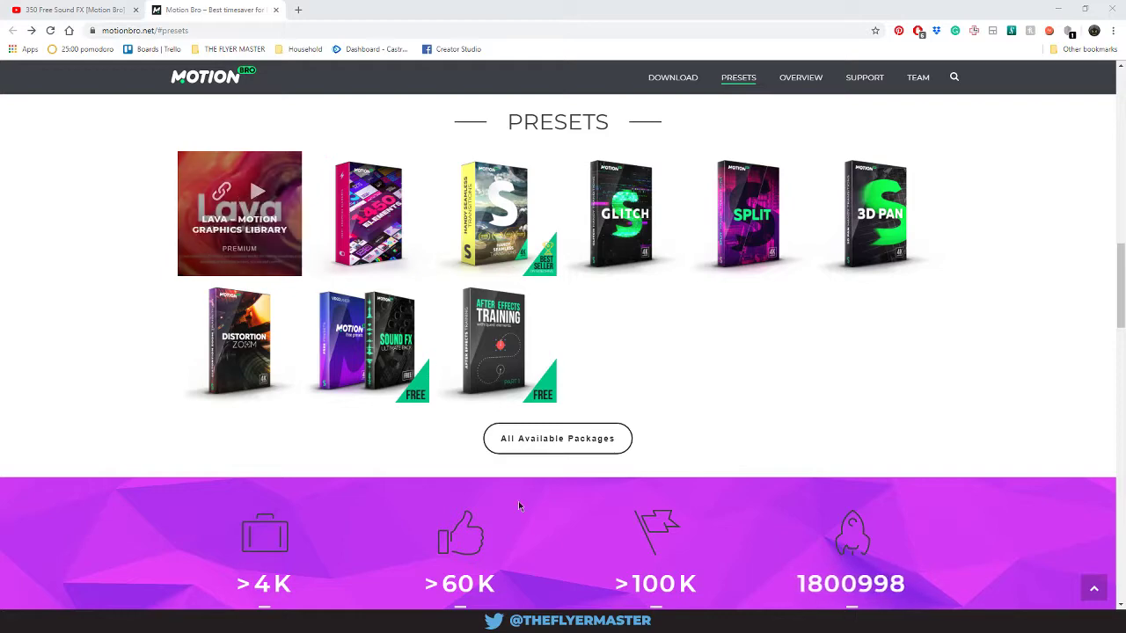
scroll(580, 421, up, 2)
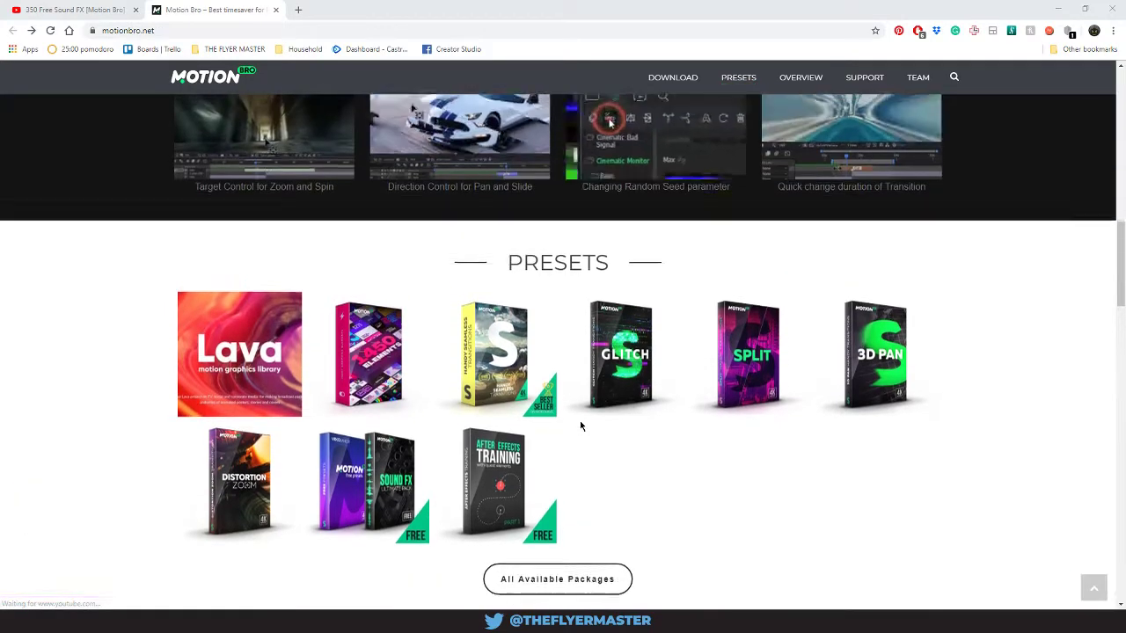
scroll(704, 495, up, 2)
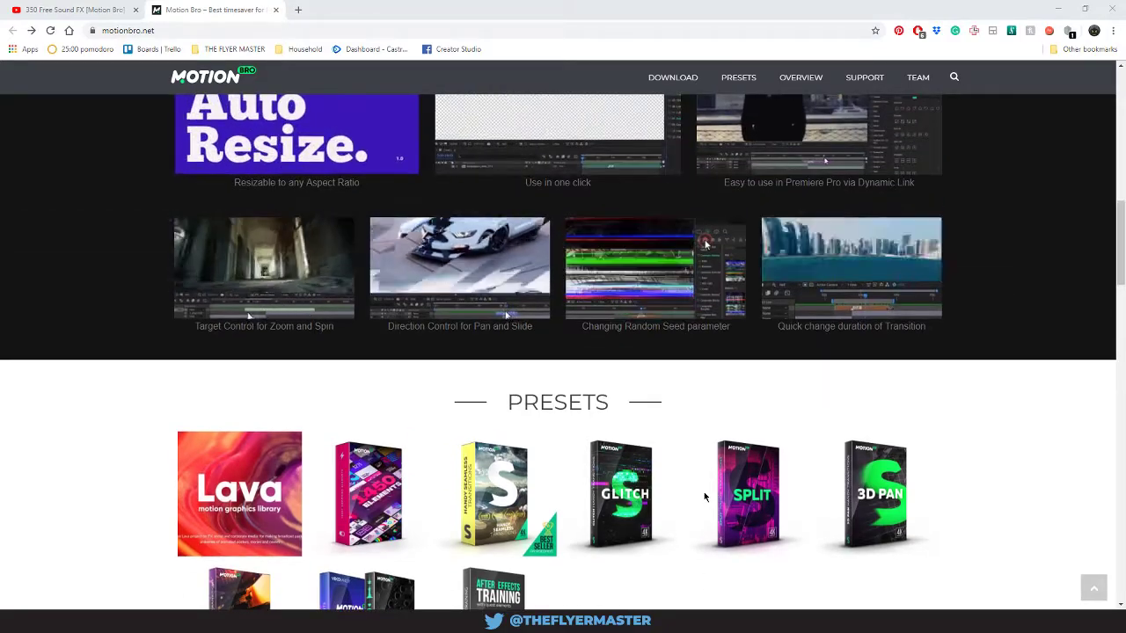
scroll(702, 495, down, 3)
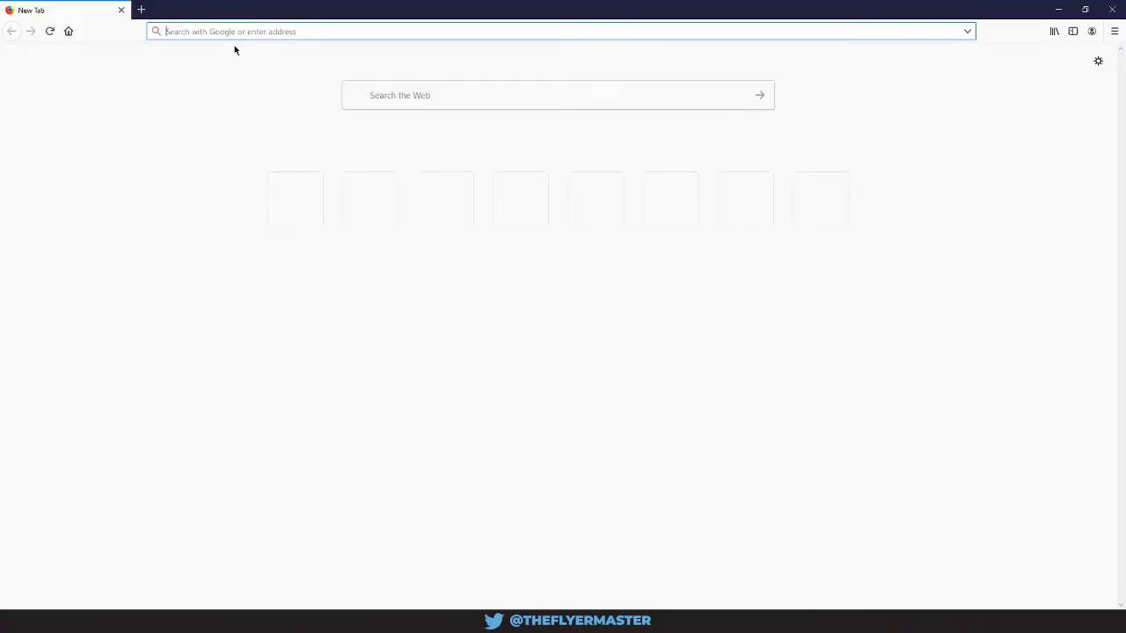
key(ctrl+v)
key(Return)
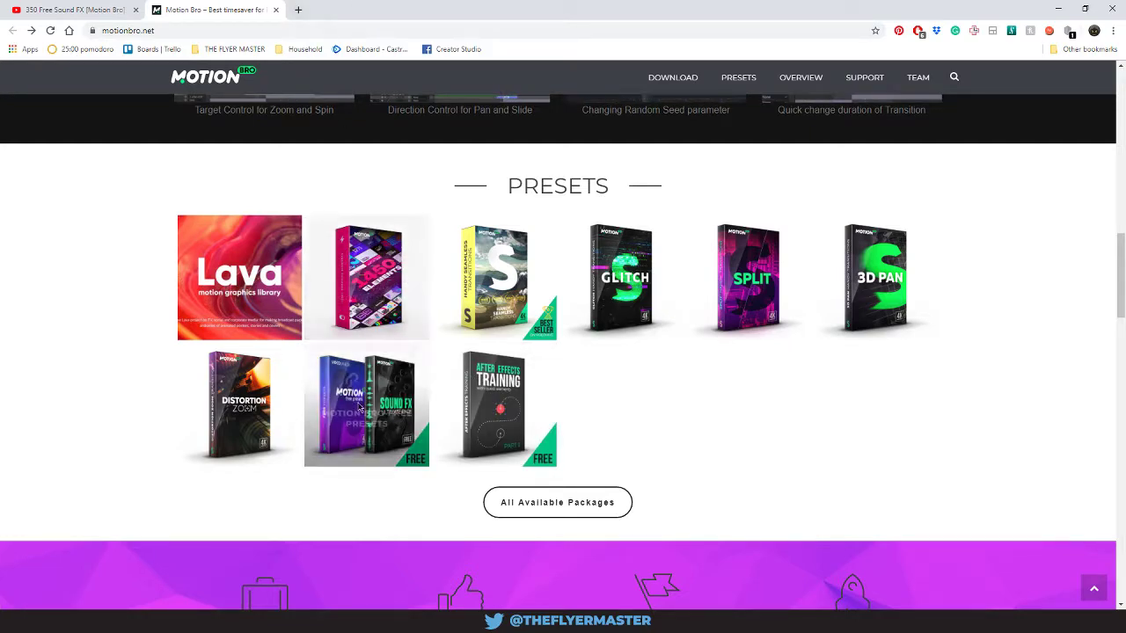
Step: Copy the title of the YouTube video about the sound pack and search Google for "350 Free Sound FX [Motion Bro]" in a new tab
click(50, 10)
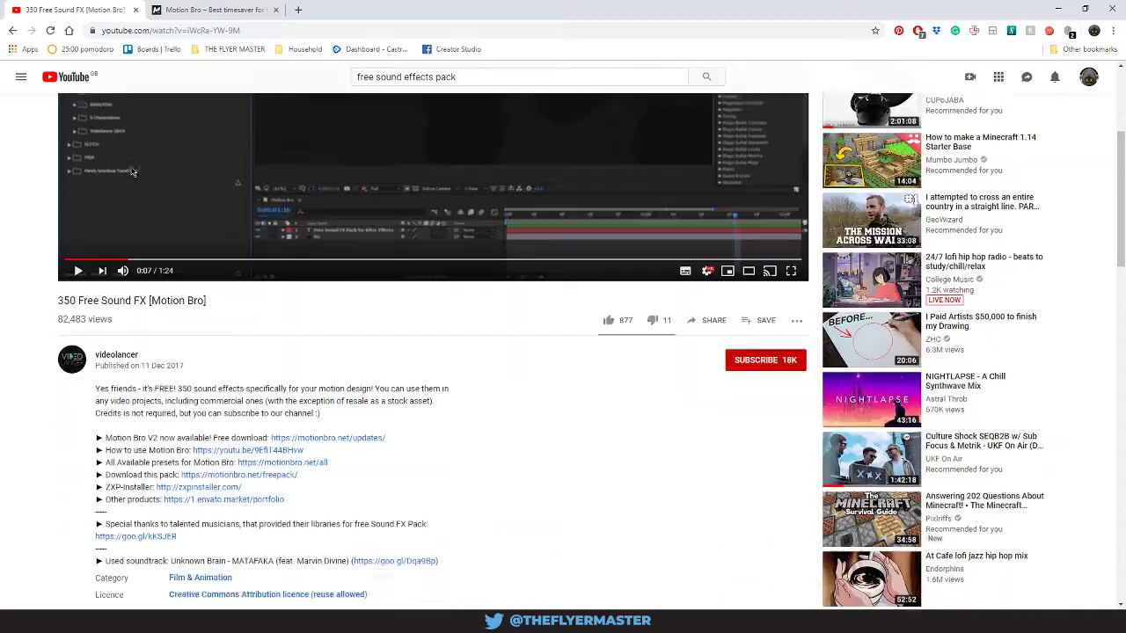
scroll(132, 172, down, 1)
drag(60, 255, 207, 255)
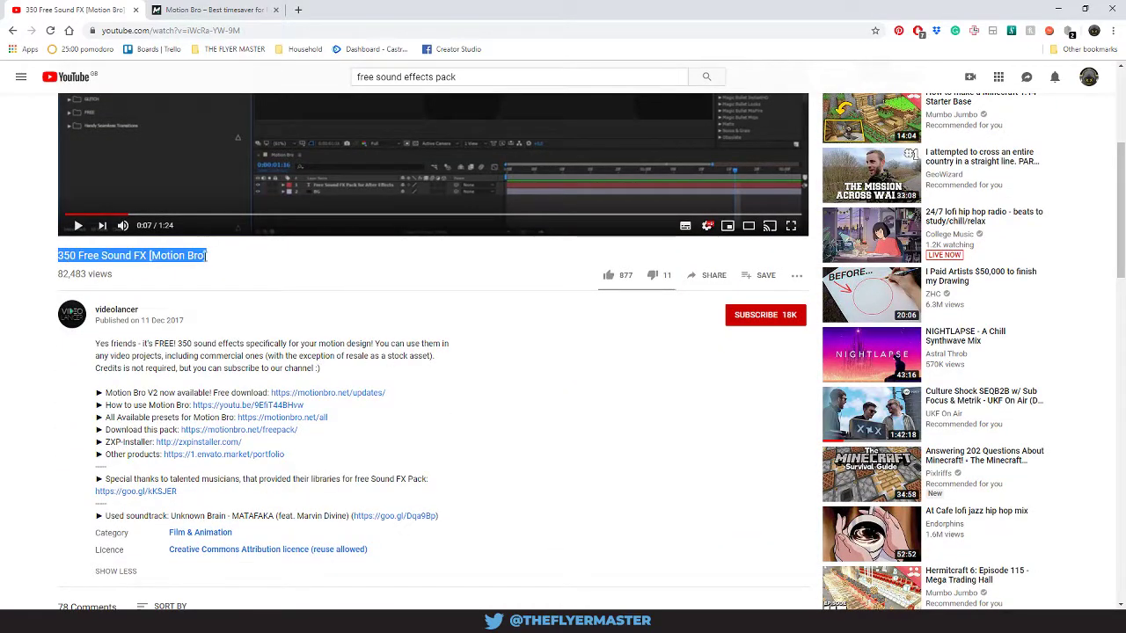
click(298, 9)
key(ctrl+v)
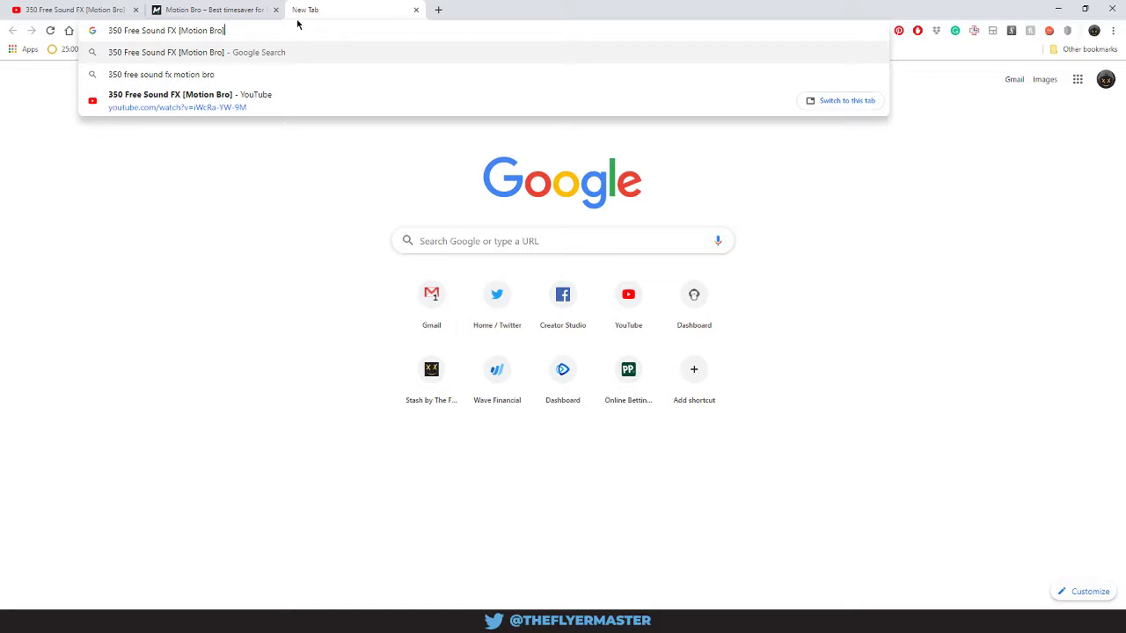
key(Return)
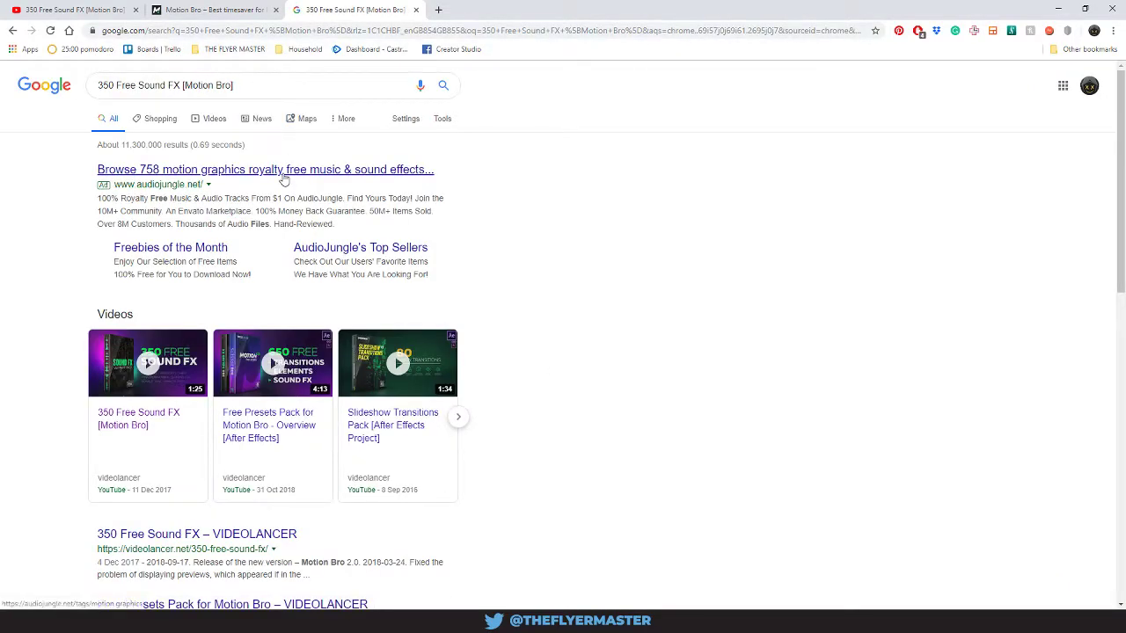
Step: Look through the search results, open the Sound Anytime Mega Store result and return to the results
scroll(483, 252, down, 1)
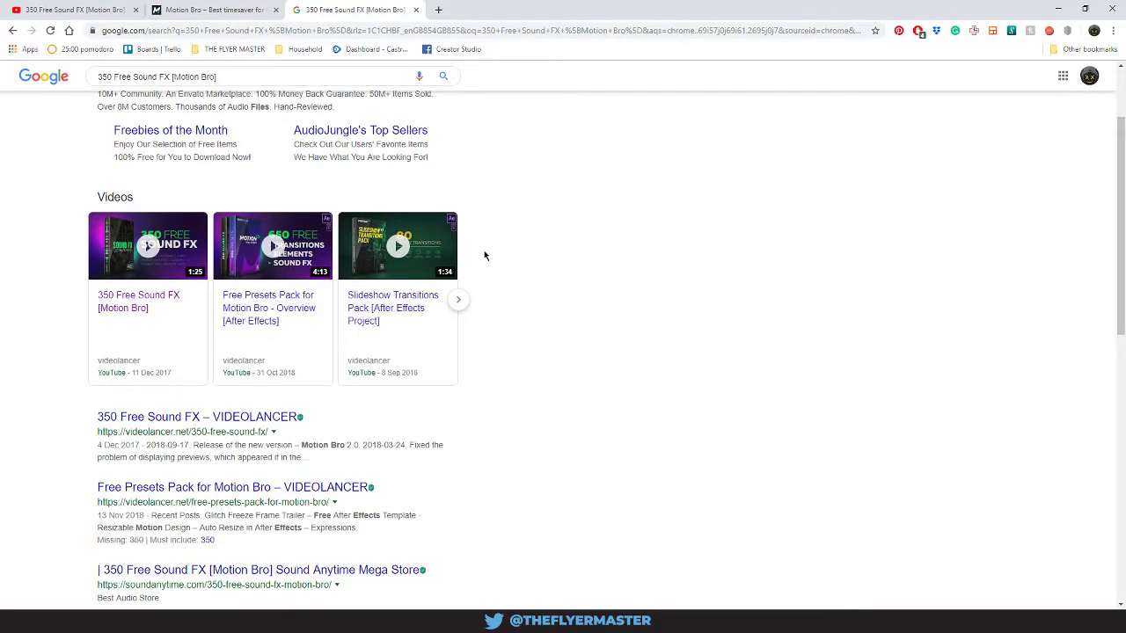
scroll(484, 255, down, 1)
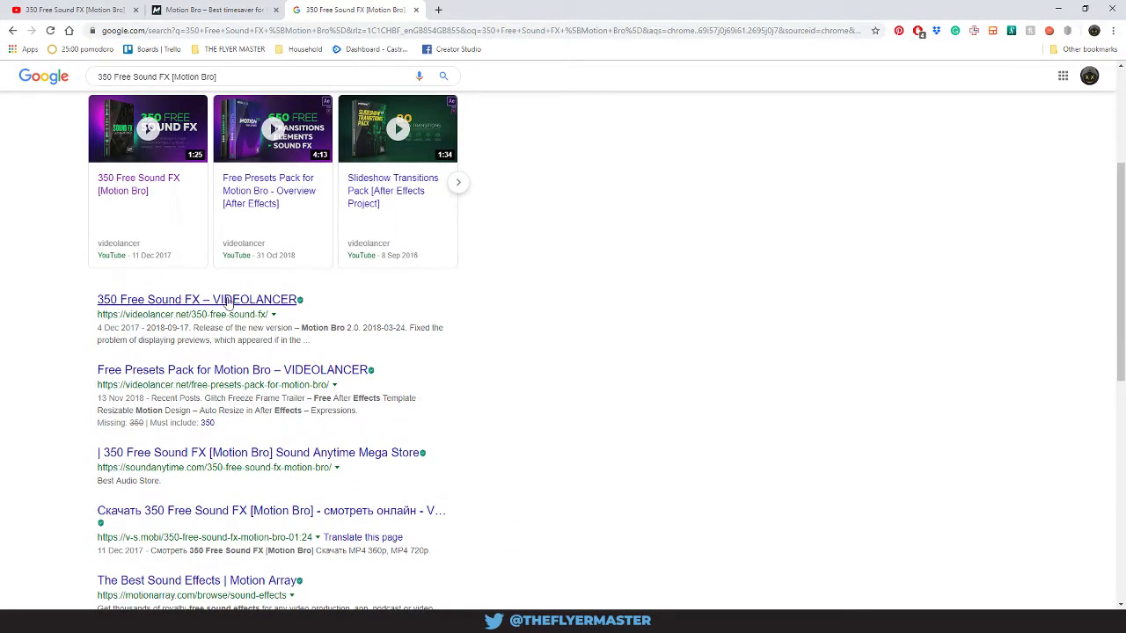
scroll(473, 347, down, 1)
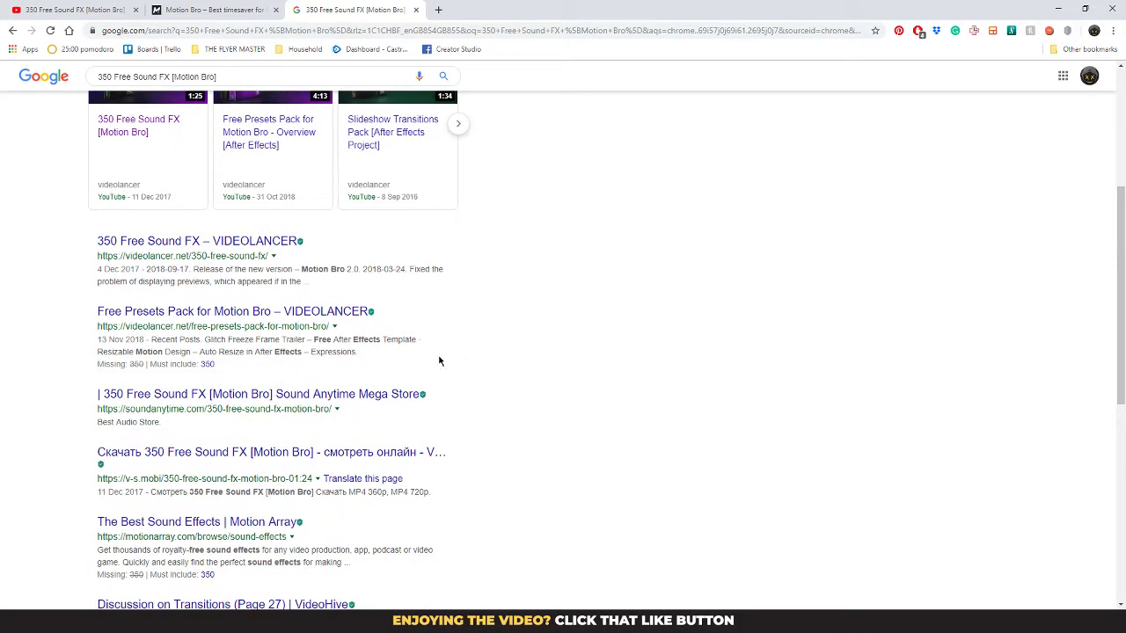
click(368, 396)
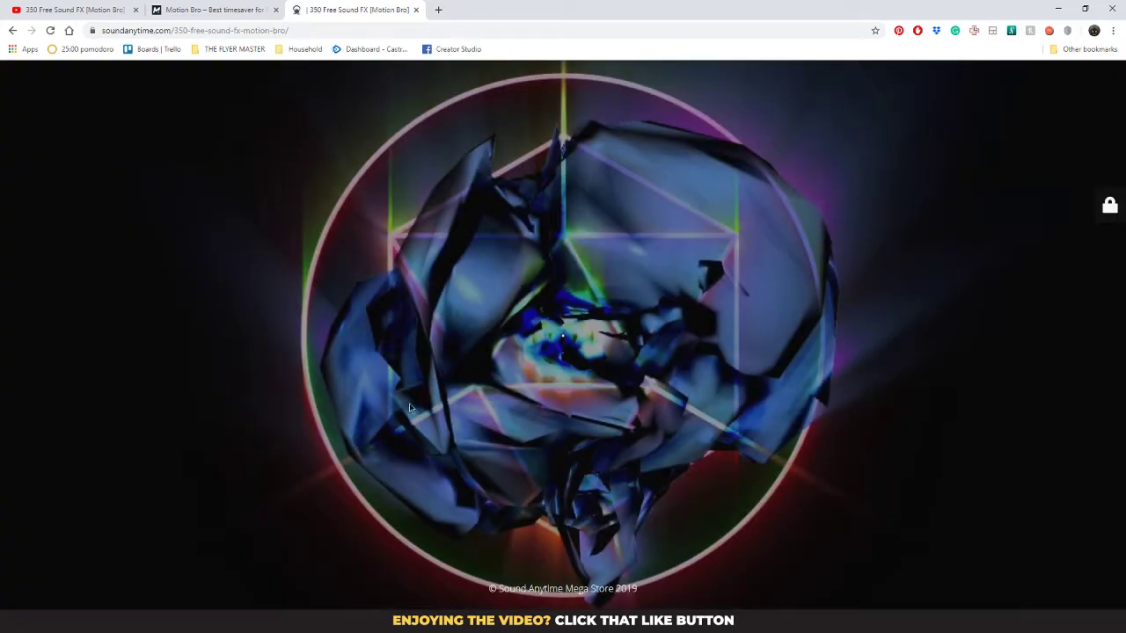
click(12, 30)
scroll(552, 321, down, 2)
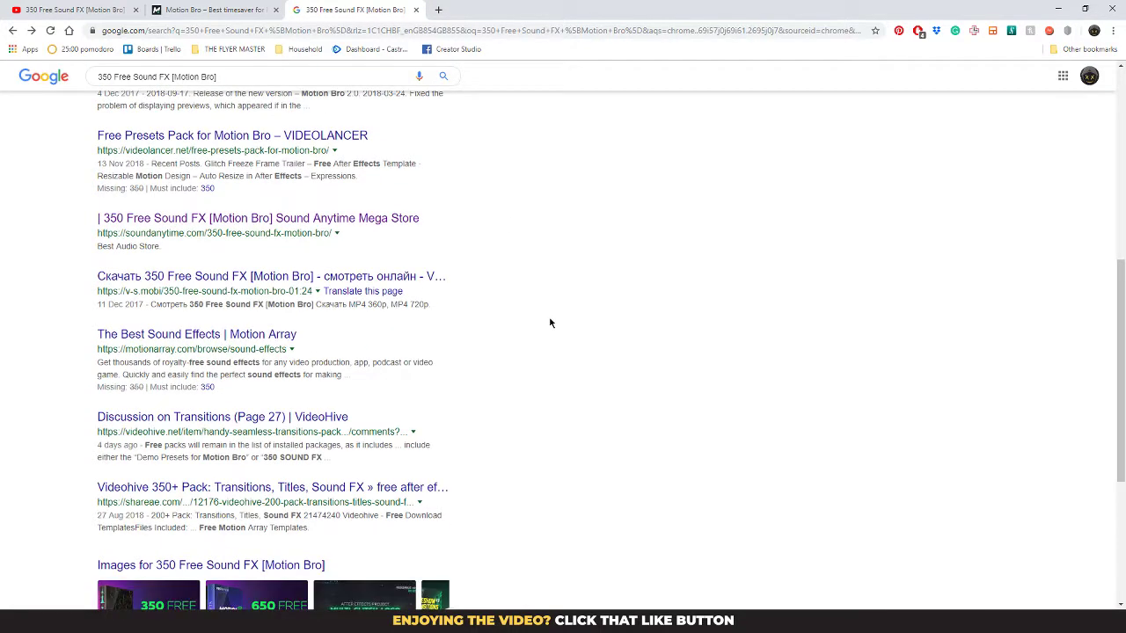
Step: Open the ShareAE result for the Videohive 350+ transitions and sound FX pack, look at it and close its tab
click(312, 507)
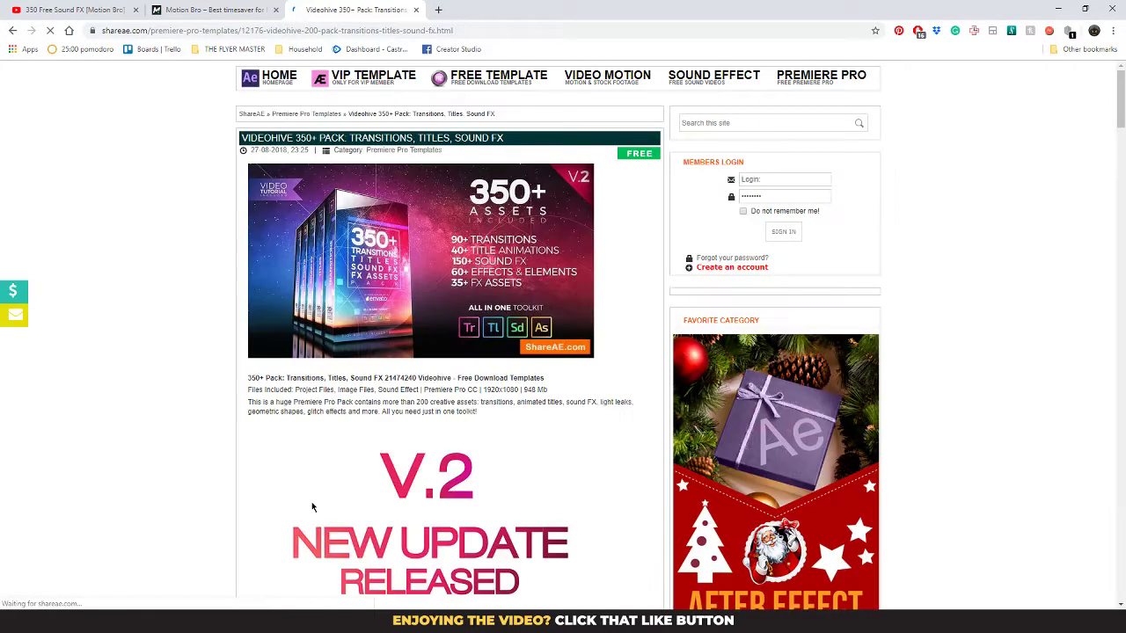
scroll(300, 436, down, 1)
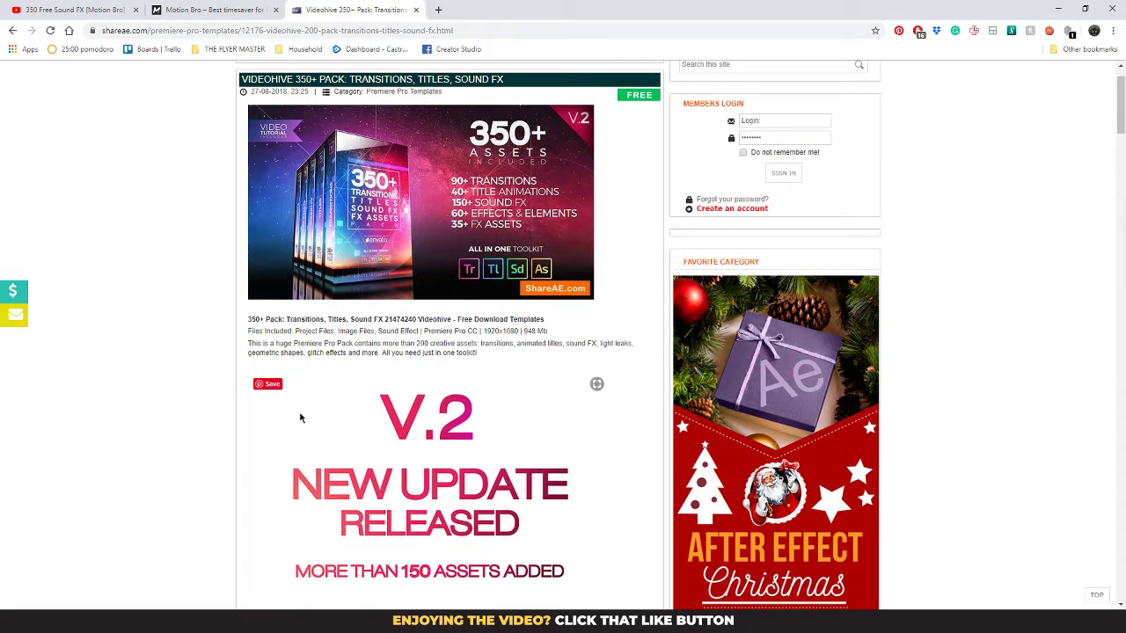
click(415, 12)
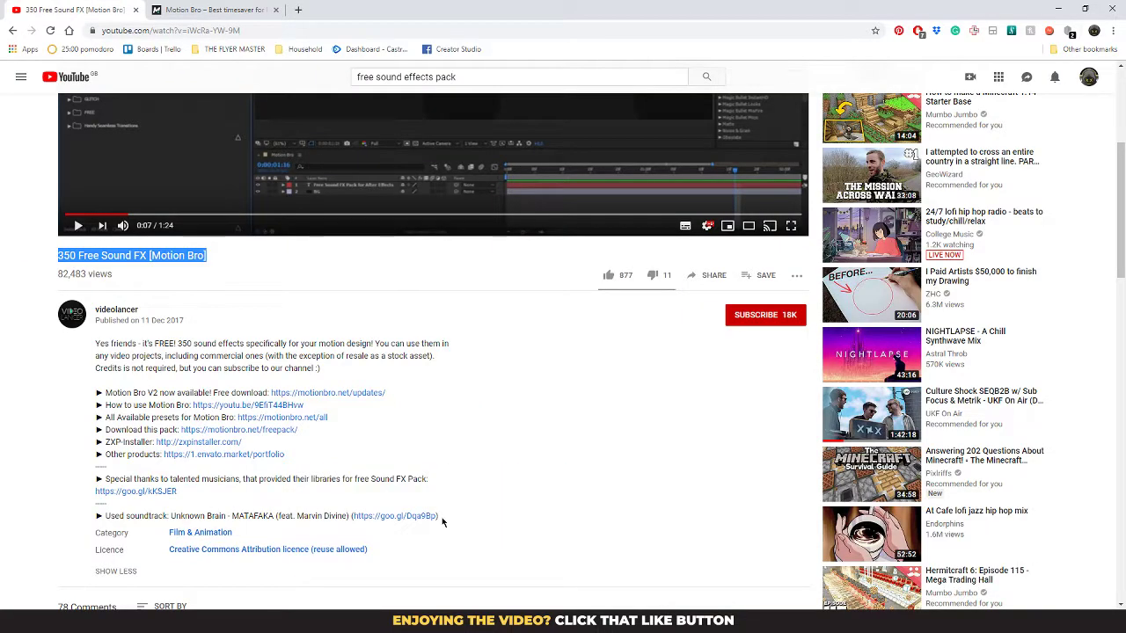
Step: Play part of the 350 Free Sound FX video on YouTube to hear the sounds and pause it
scroll(81, 367, up, 2)
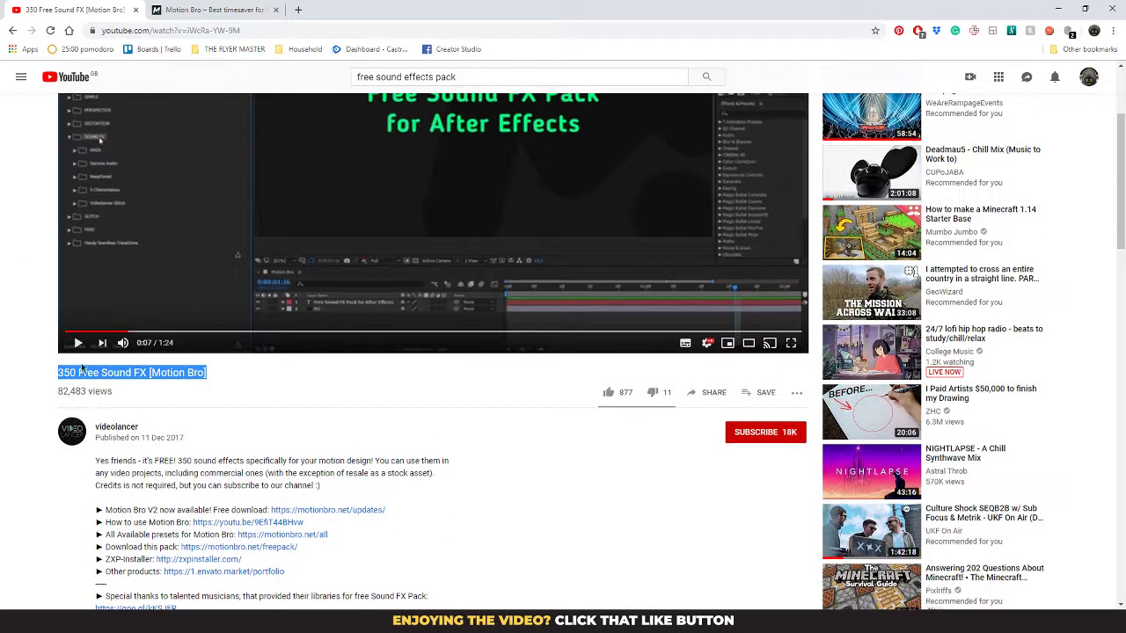
scroll(81, 347, up, 2)
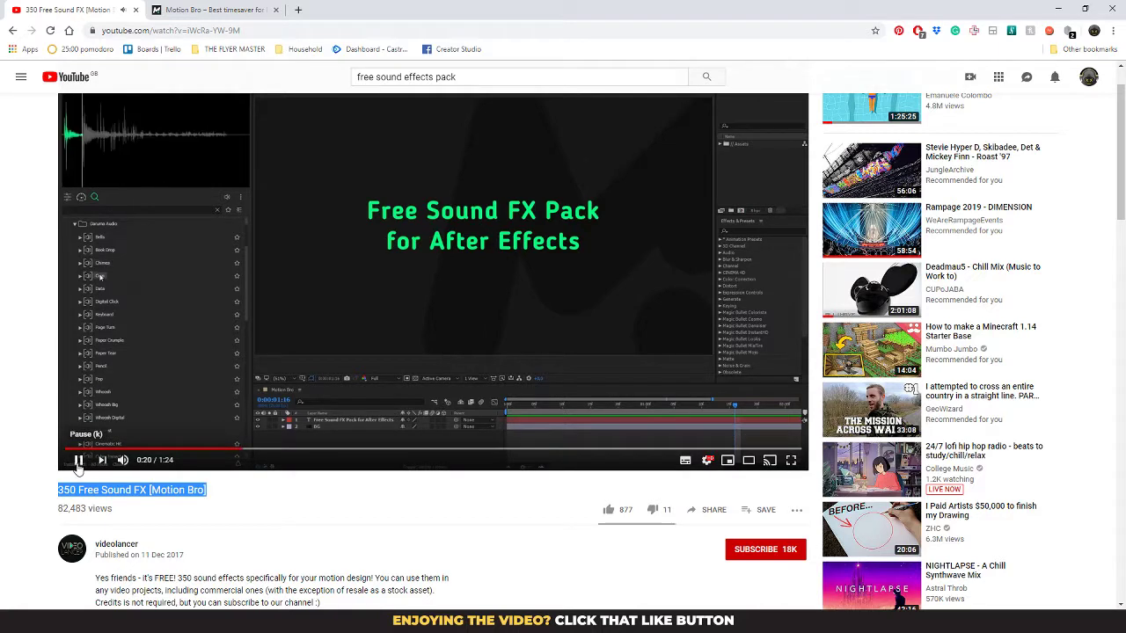
click(78, 461)
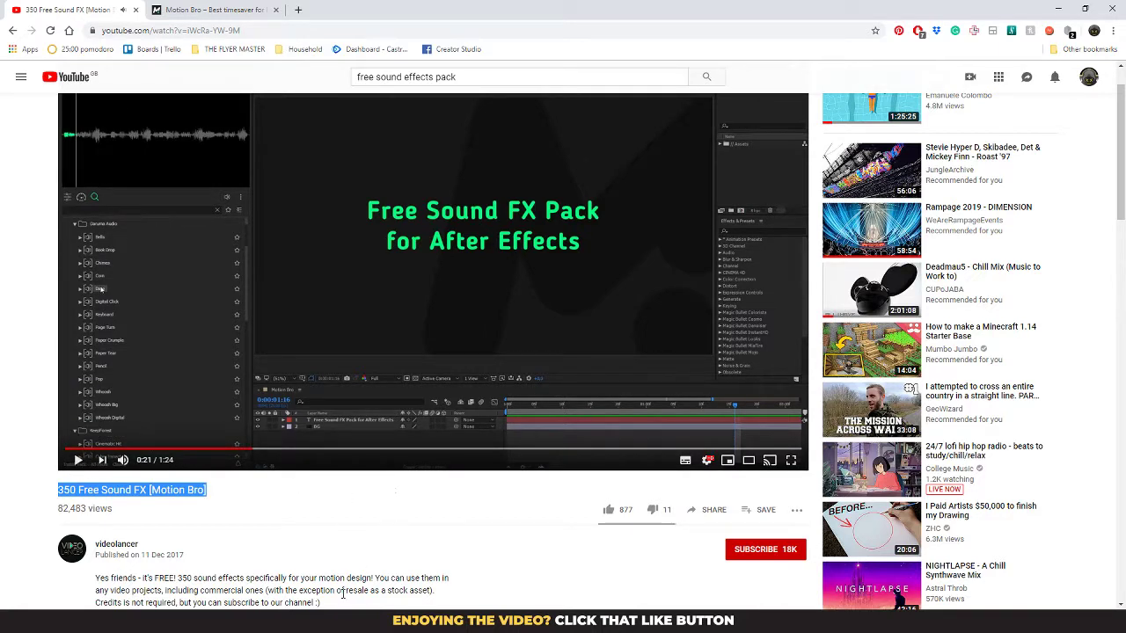
Step: Switch back to After Effects, preview the TFM INTRO 1 composition and return the playhead to its start
click(1056, 8)
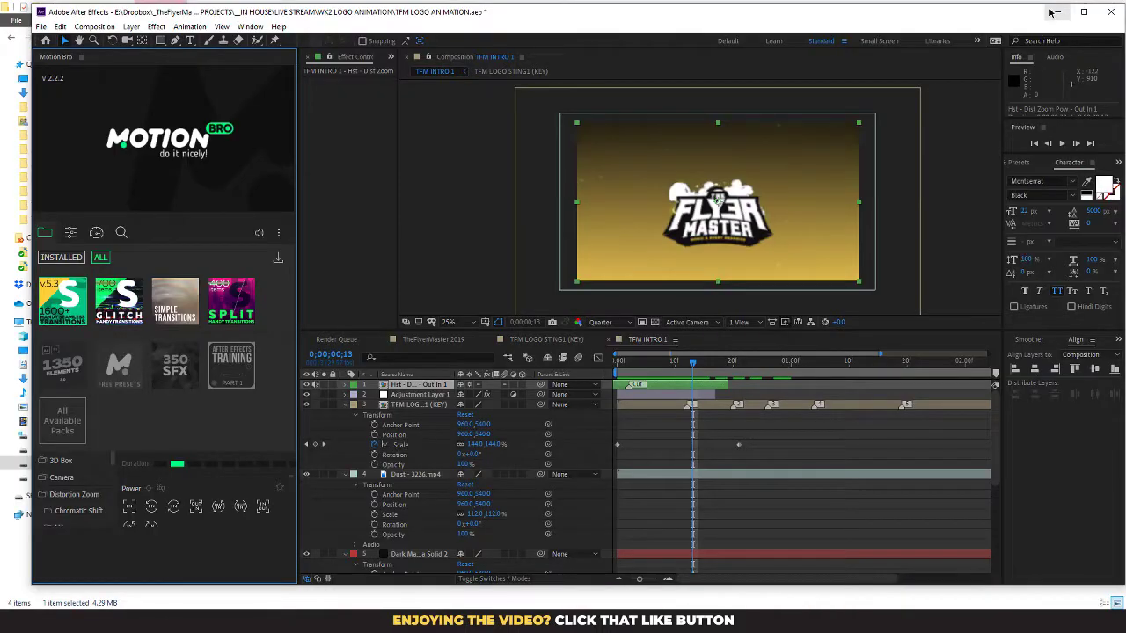
key(space)
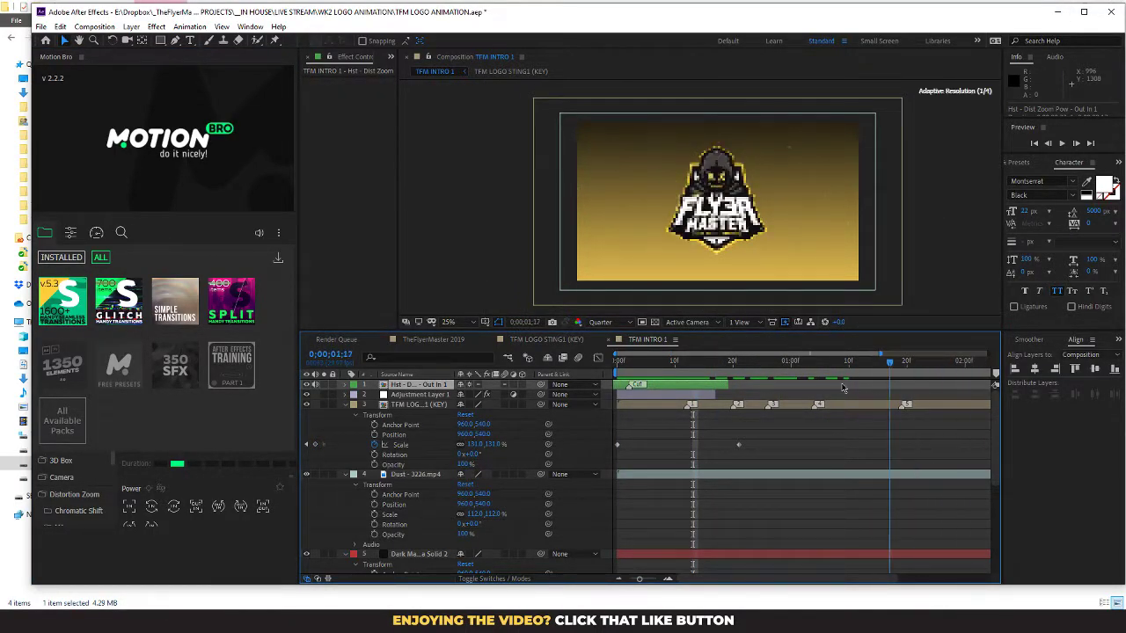
key(space)
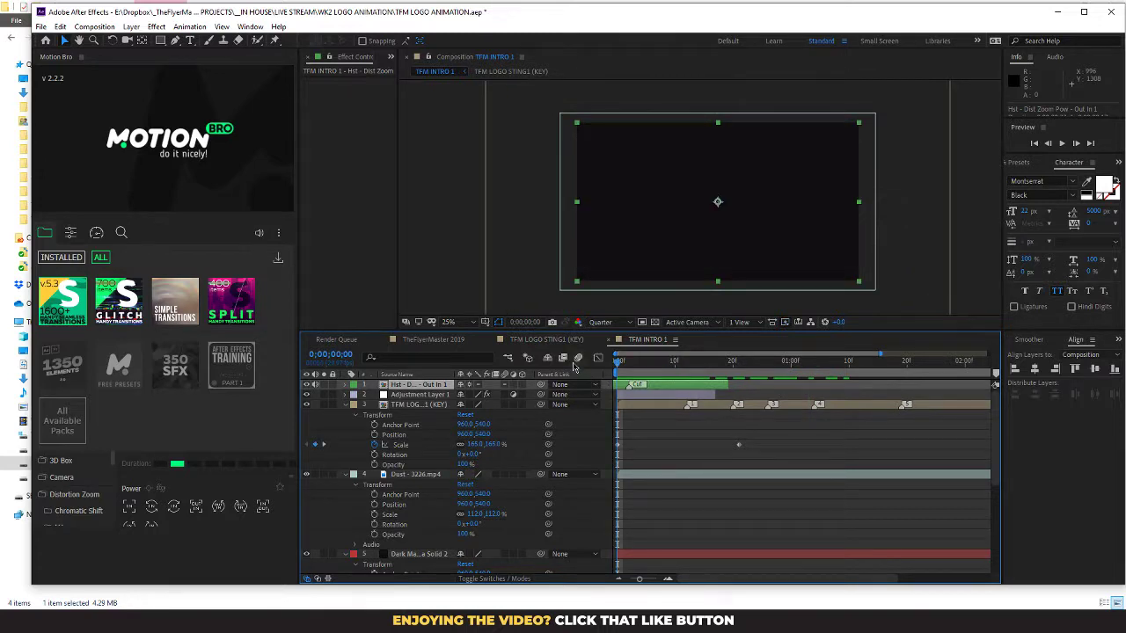
key(space)
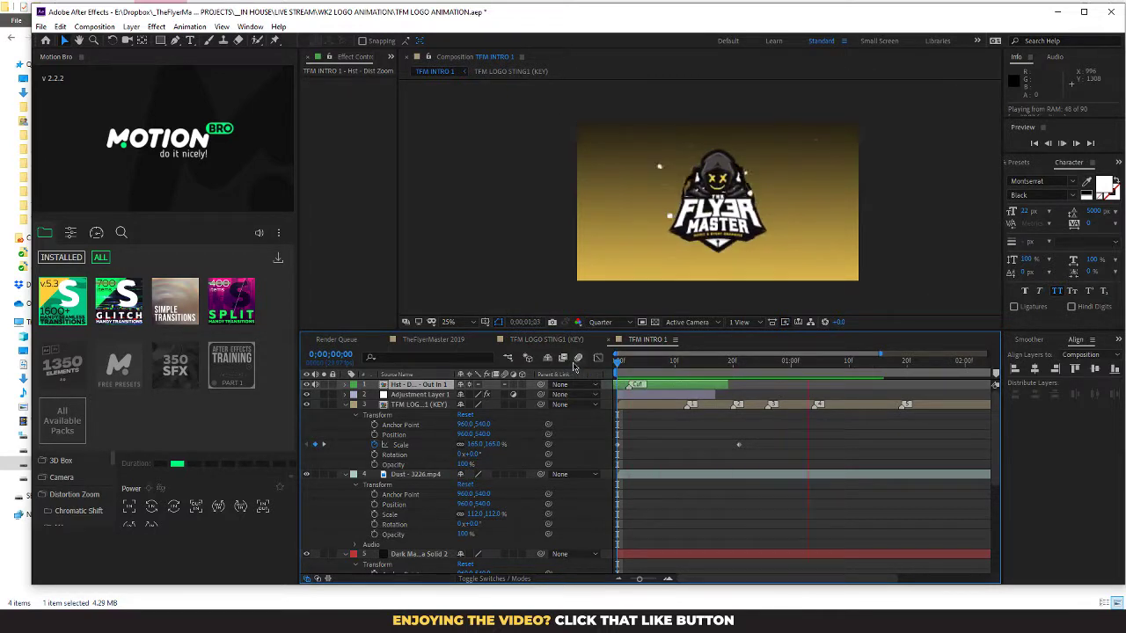
drag(620, 373, 579, 373)
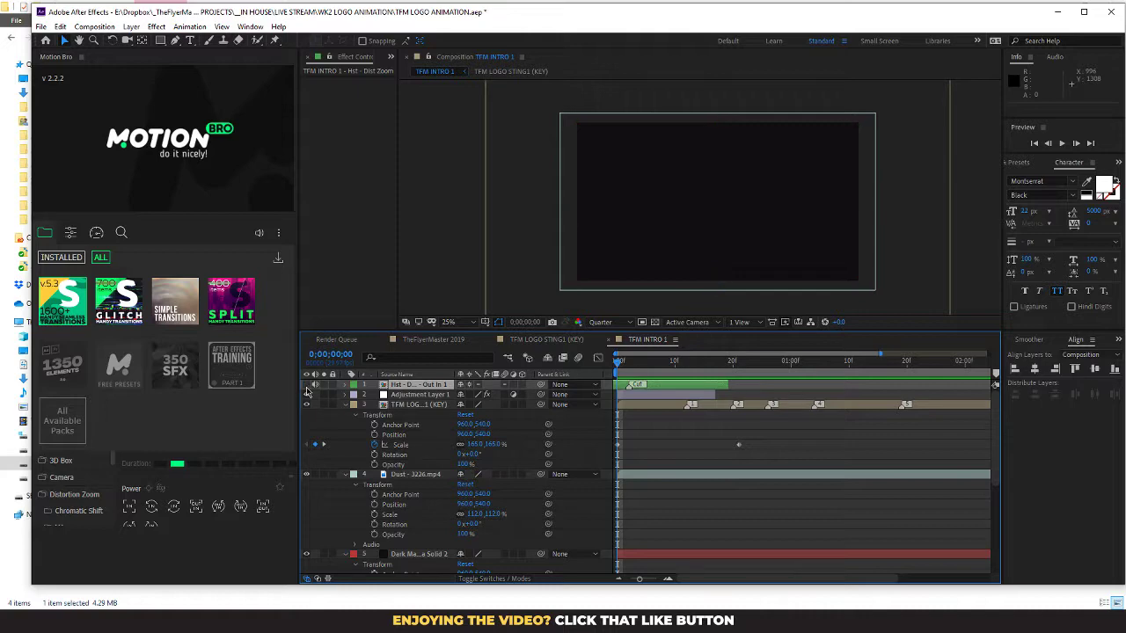
Step: Preview the intro with the Distortion Zoom transition layer hidden and make that layer visible again
key(space)
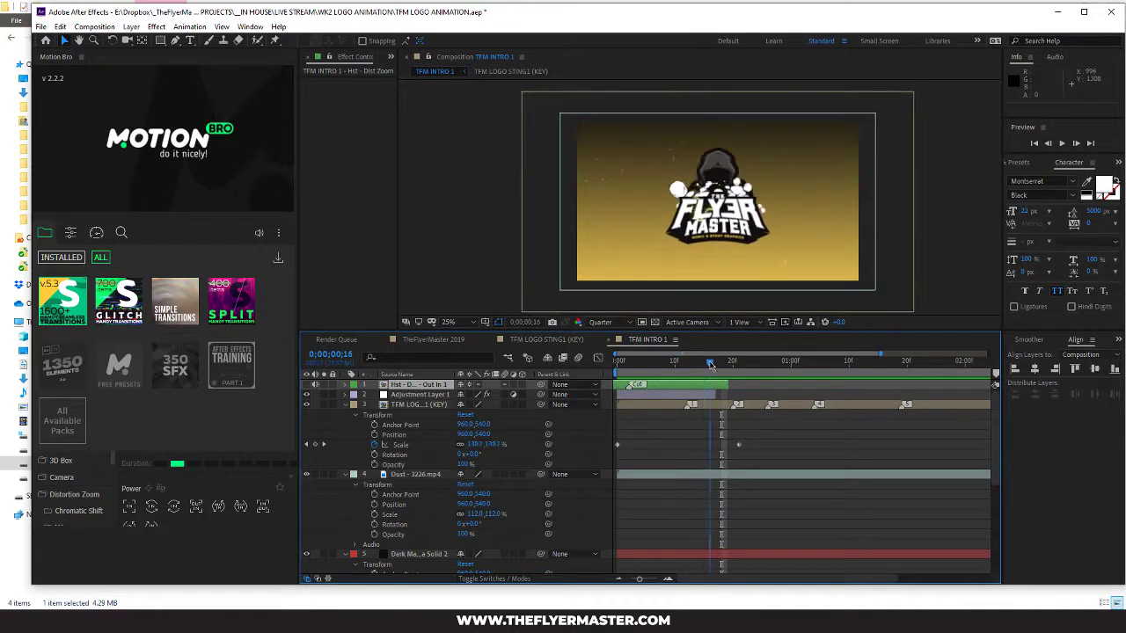
key(space)
click(307, 385)
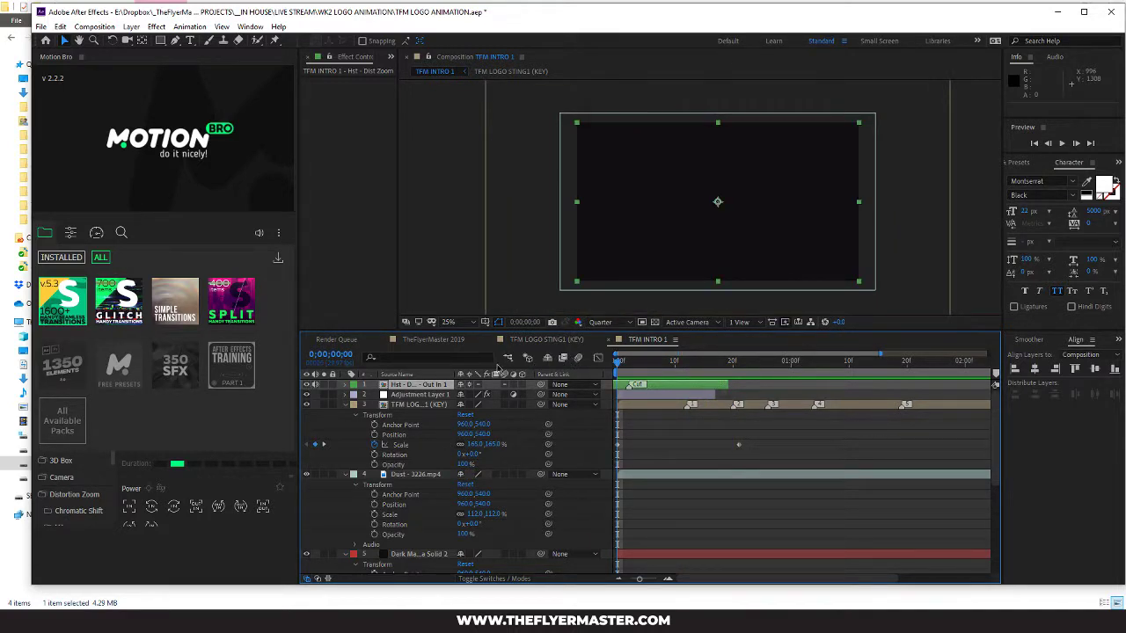
Step: Duplicate the Distortion Zoom transition layer, shift the copy to start at about frame 10 and hide its picture, keeping its audio on
key(ctrl+d)
drag(624, 386, 679, 390)
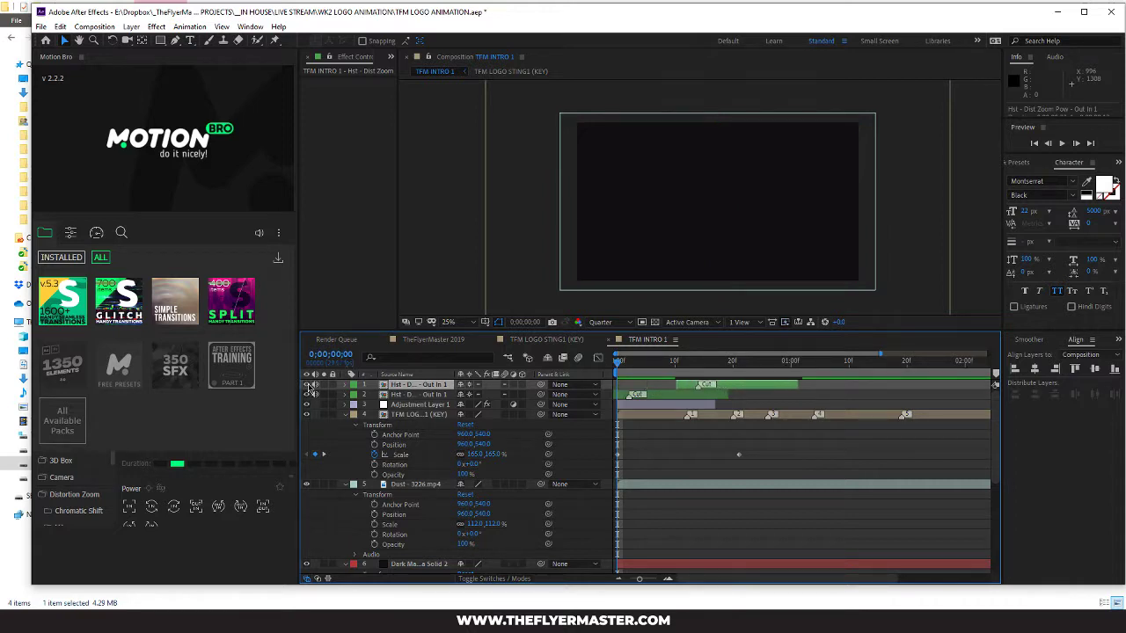
click(307, 385)
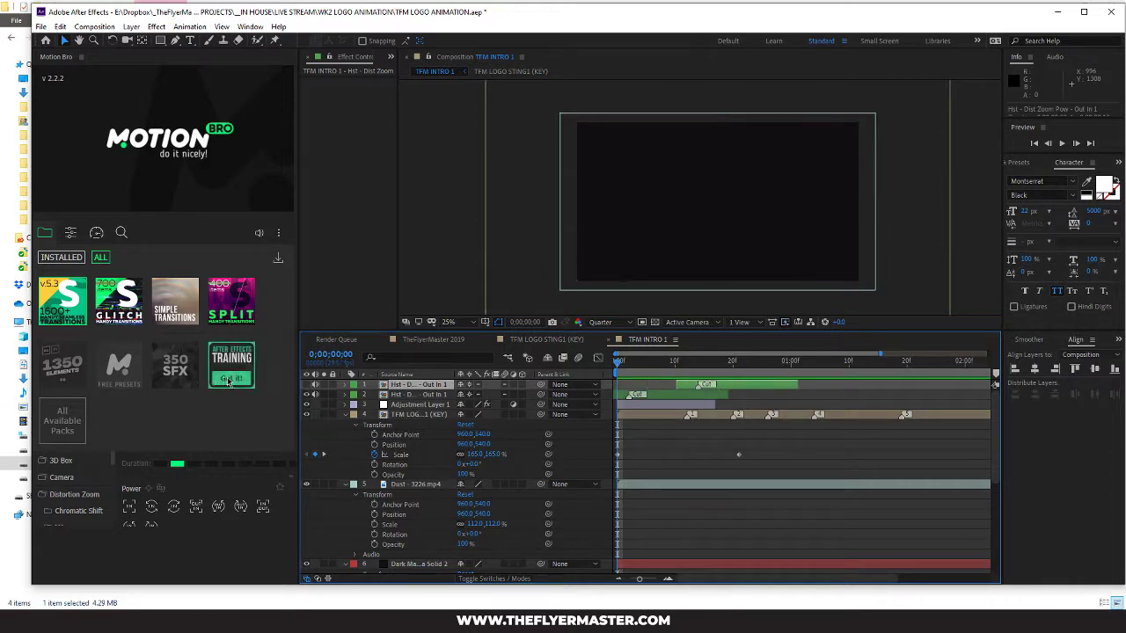
Step: Shift the duplicate Distortion Zoom layer to start at about frame 7, switch off the original's picture and audio, and preview the intro
drag(671, 363, 694, 364)
drag(706, 362, 626, 372)
key(space)
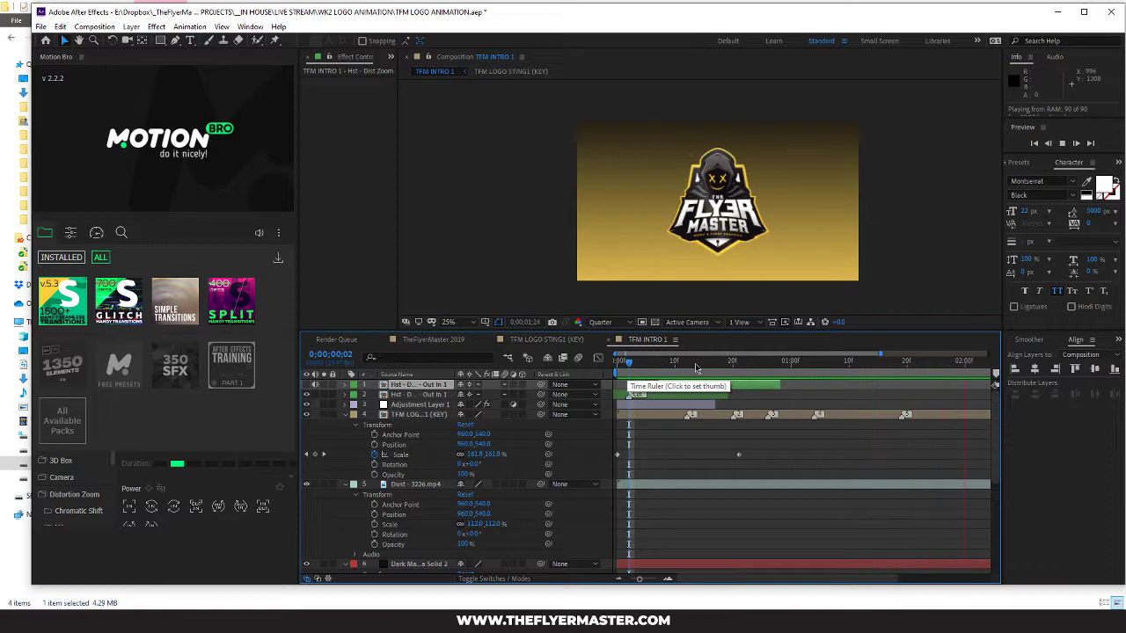
click(652, 370)
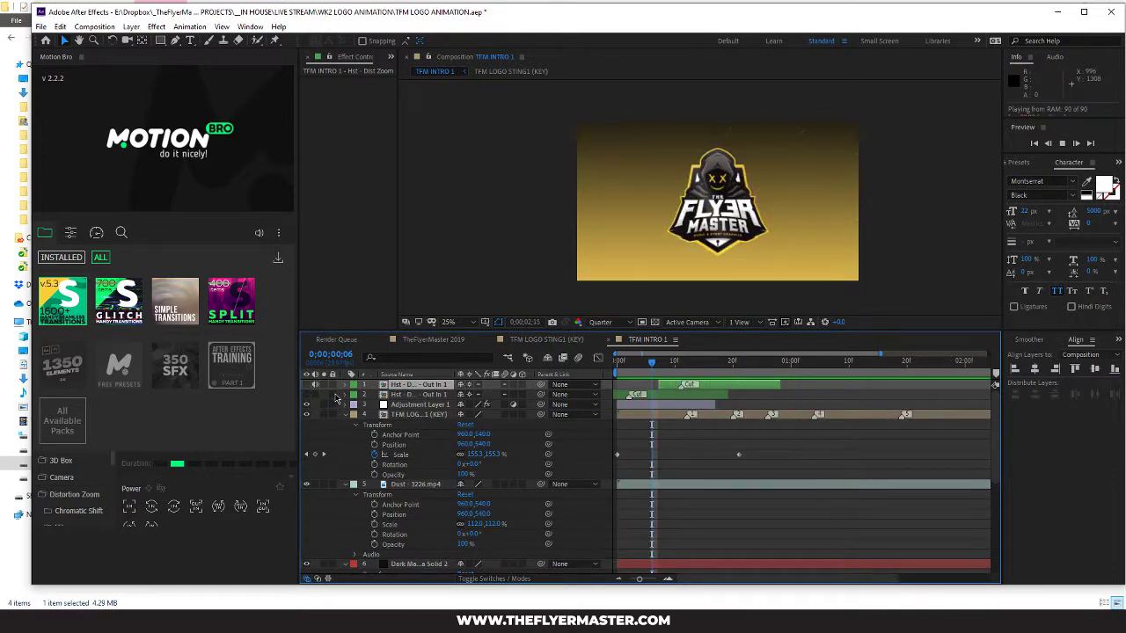
key(space)
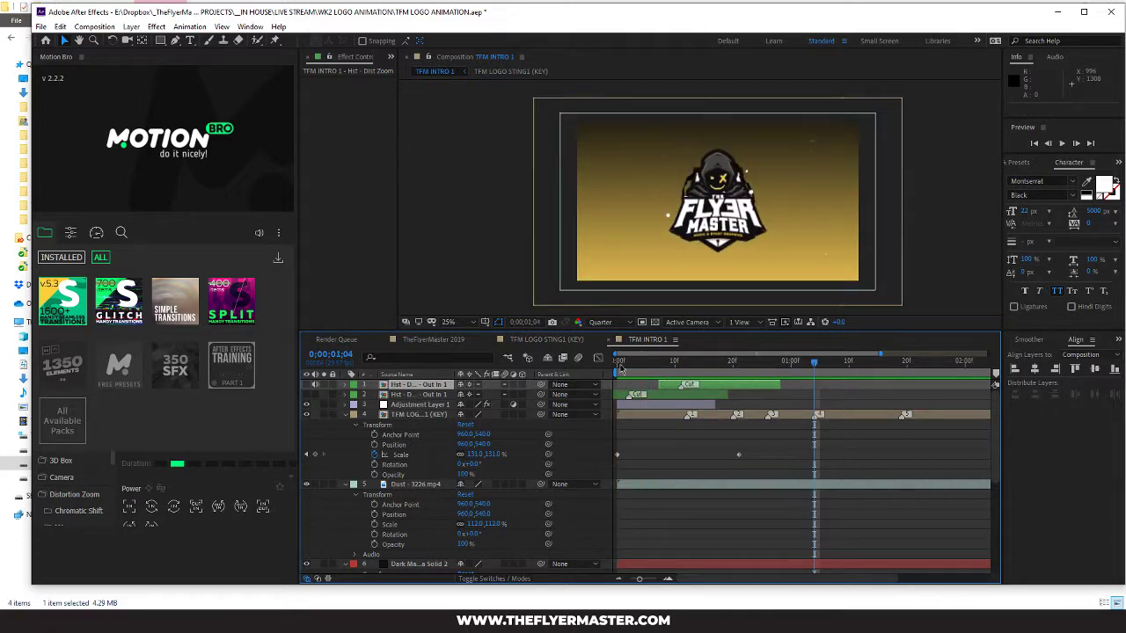
Step: Move the logo layer's second Scale keyframe earlier, to about frame 12, and preview the faster zoom
drag(738, 456, 687, 459)
drag(812, 364, 736, 374)
key(space)
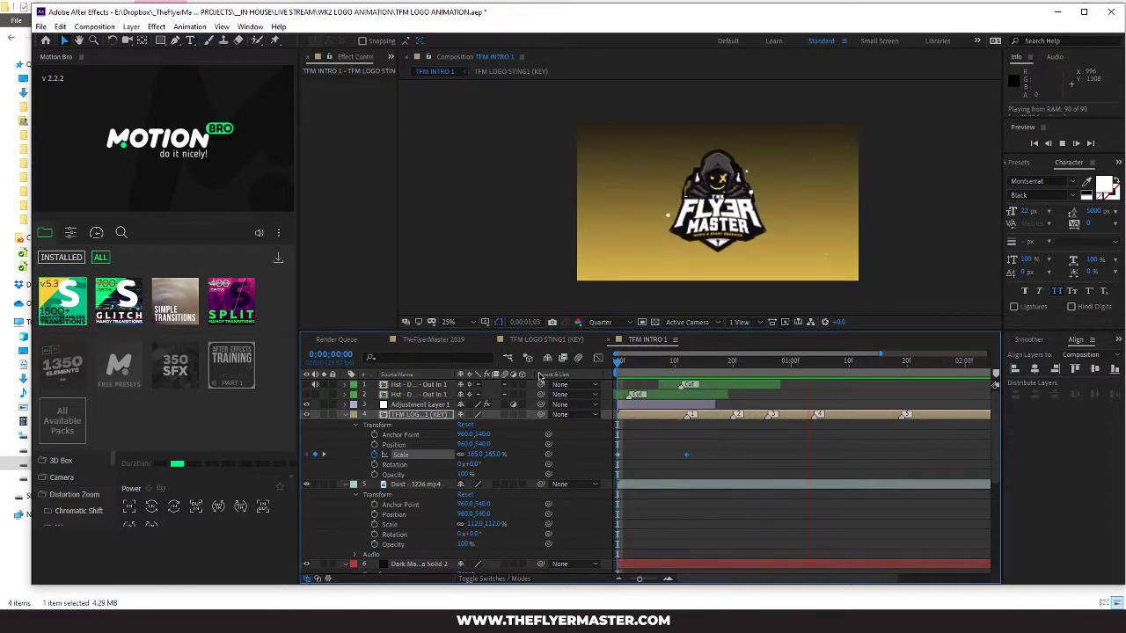
key(space)
Step: Change the gold end of the background solid's Gradient Overlay to dark grey 323232
scroll(435, 462, down, 5)
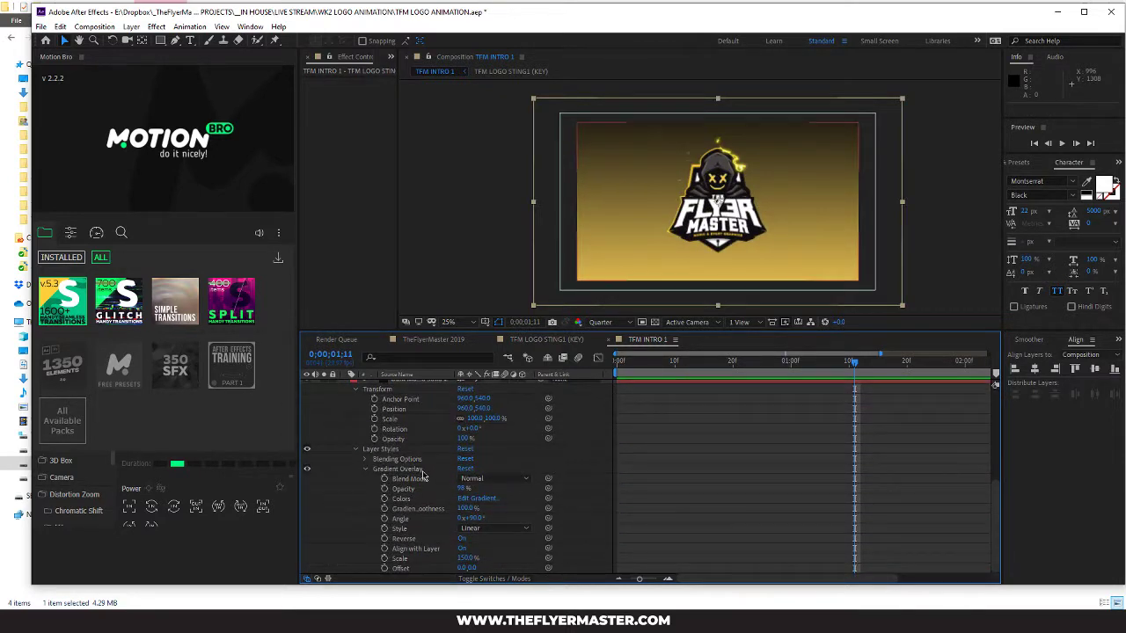
click(480, 499)
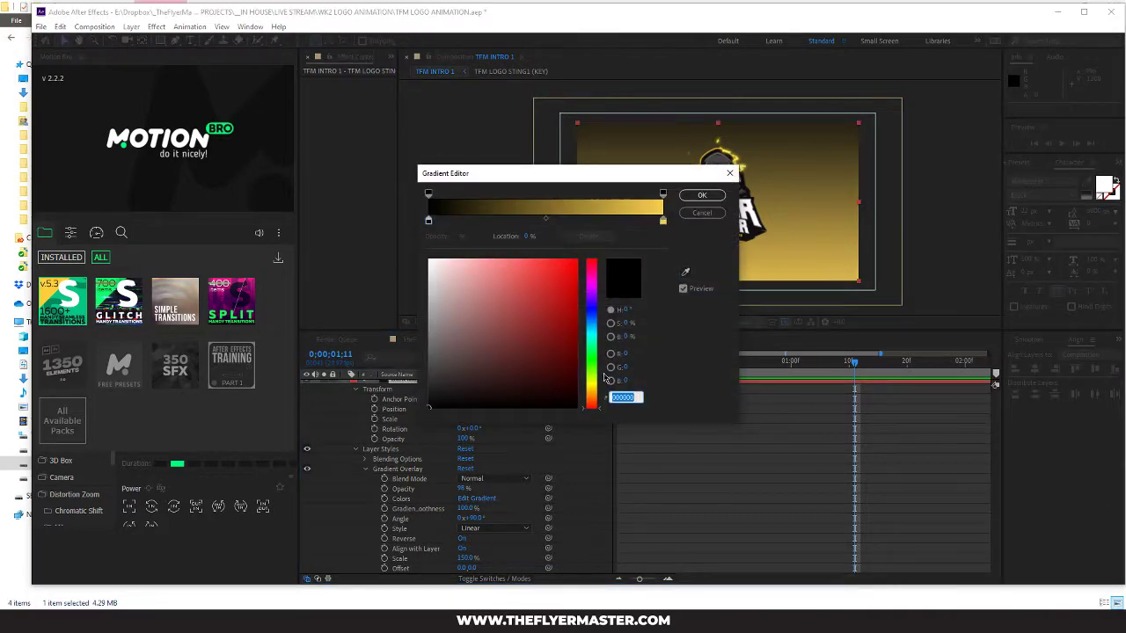
click(662, 221)
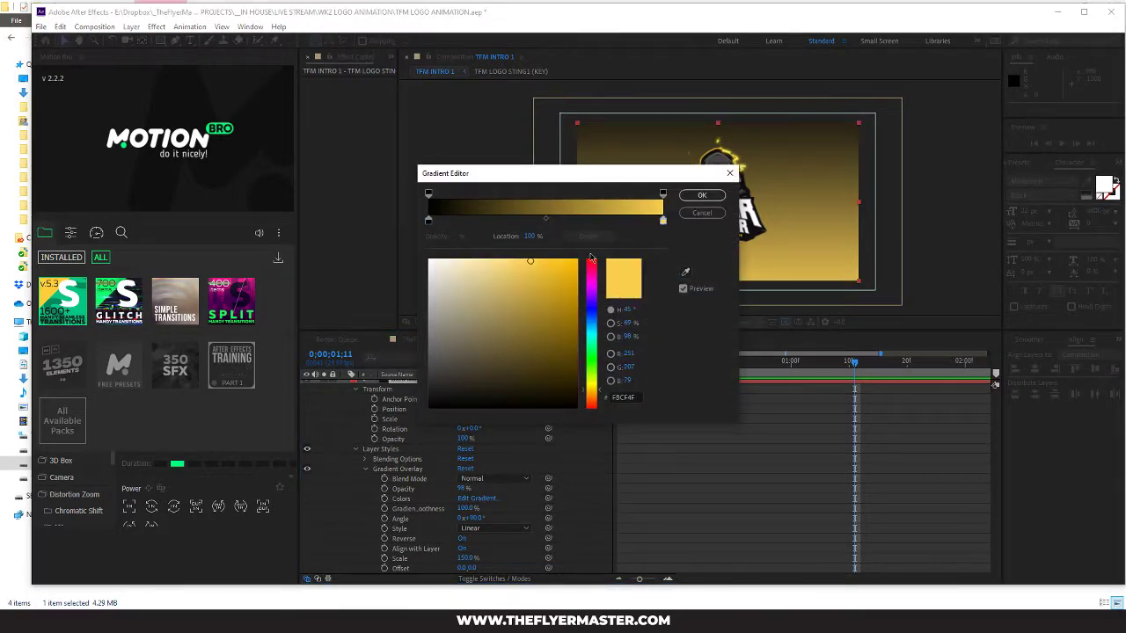
click(427, 343)
mouse_move(427, 343)
mouse_down()
mouse_move(428, 375)
mouse_move(387, 379)
mouse_up()
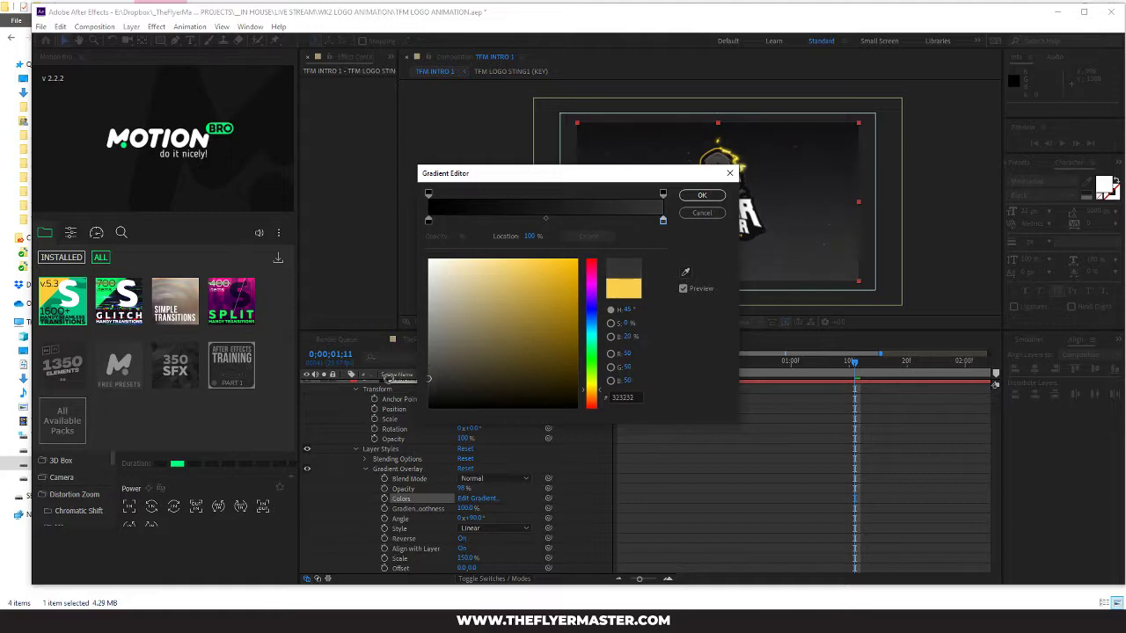
click(701, 194)
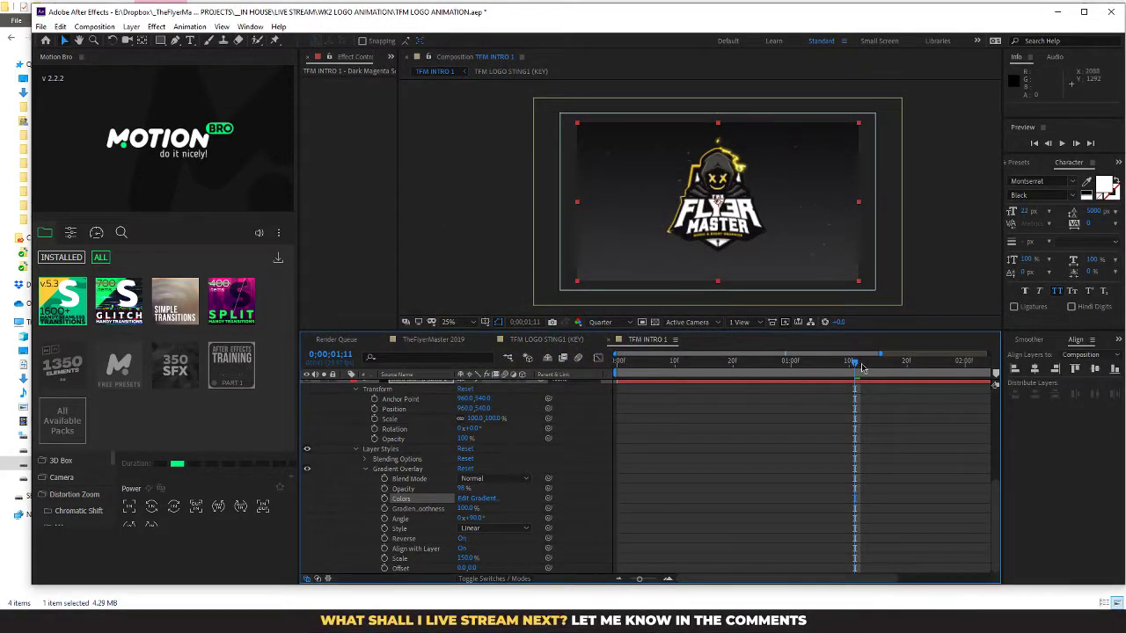
Step: Preview the logo intro against the dark gradient background
drag(859, 364, 820, 362)
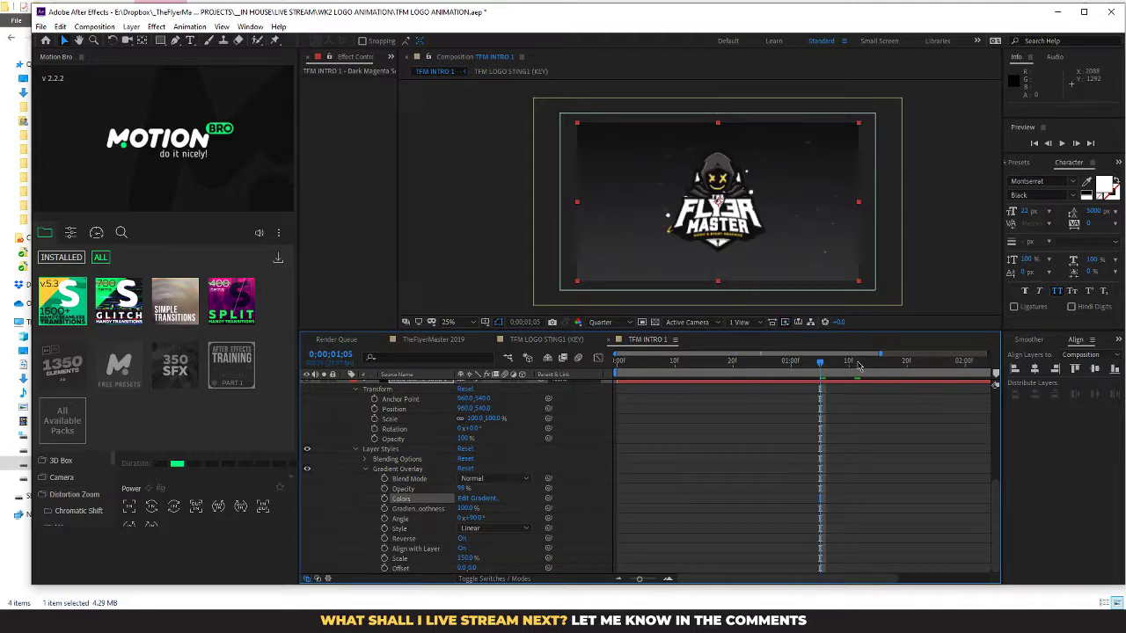
key(space)
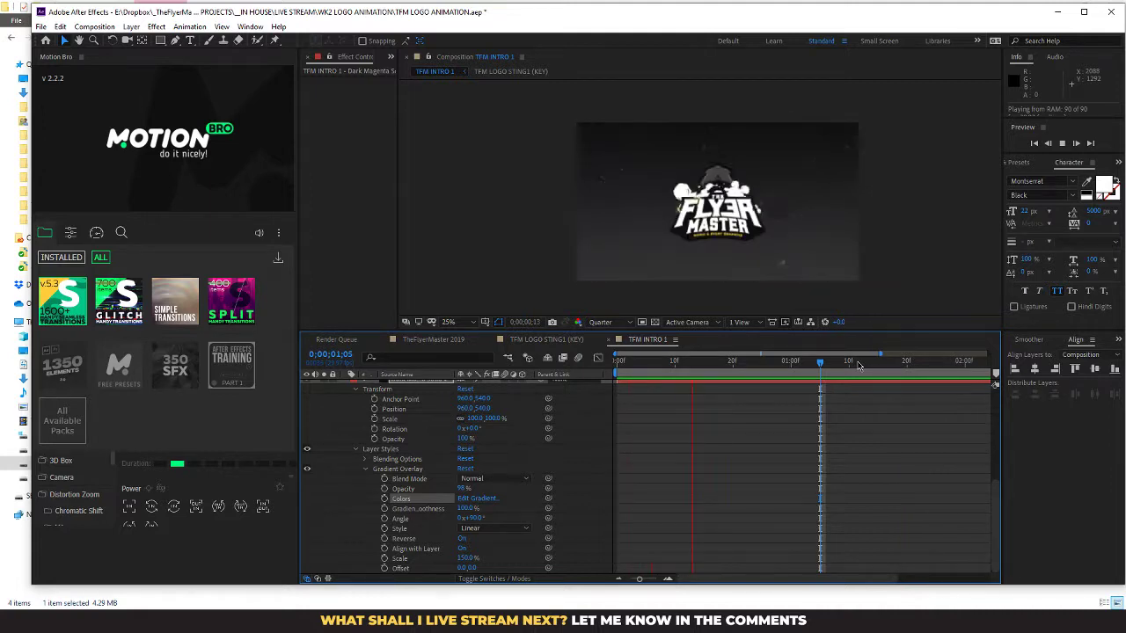
key(space)
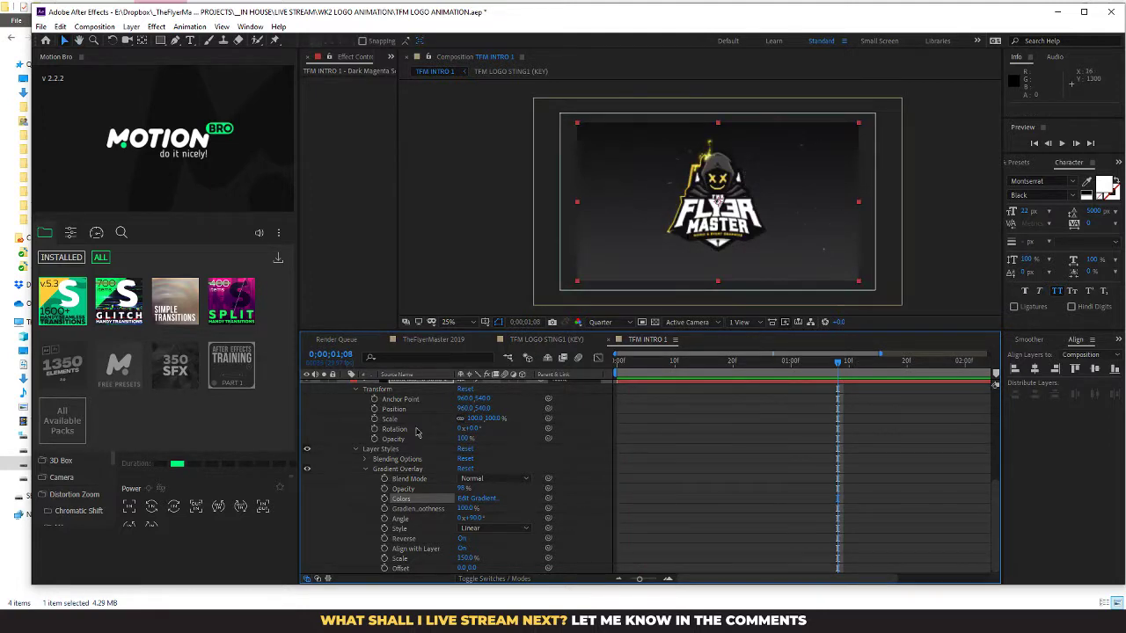
Step: Extend Adjustment Layer 1 to the end of the composition and check the last frame
scroll(418, 433, up, 5)
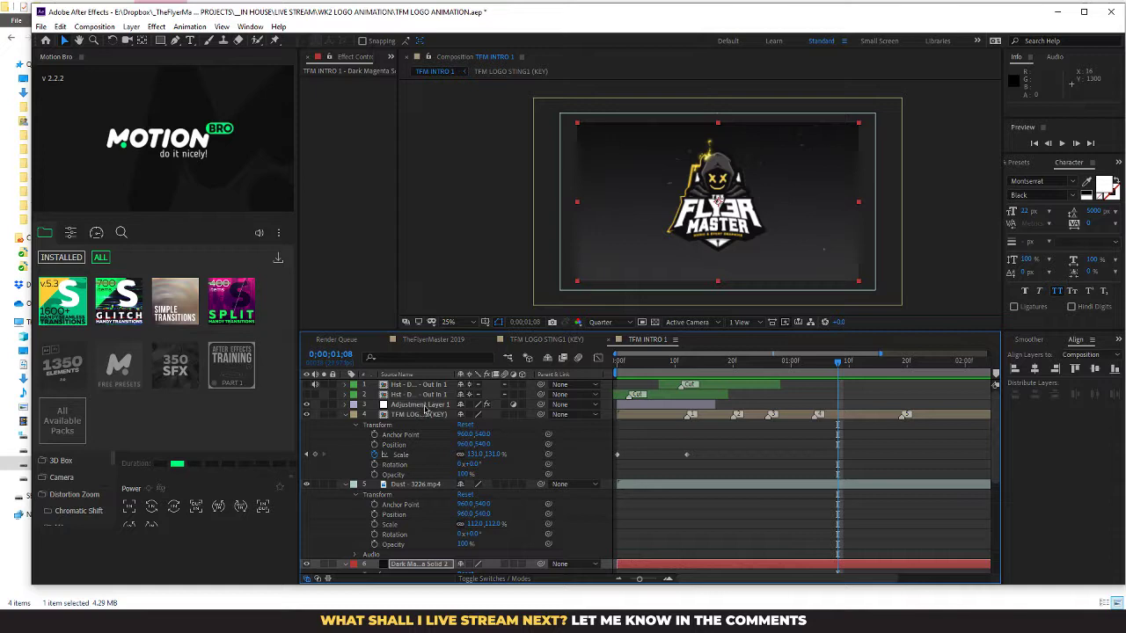
click(424, 406)
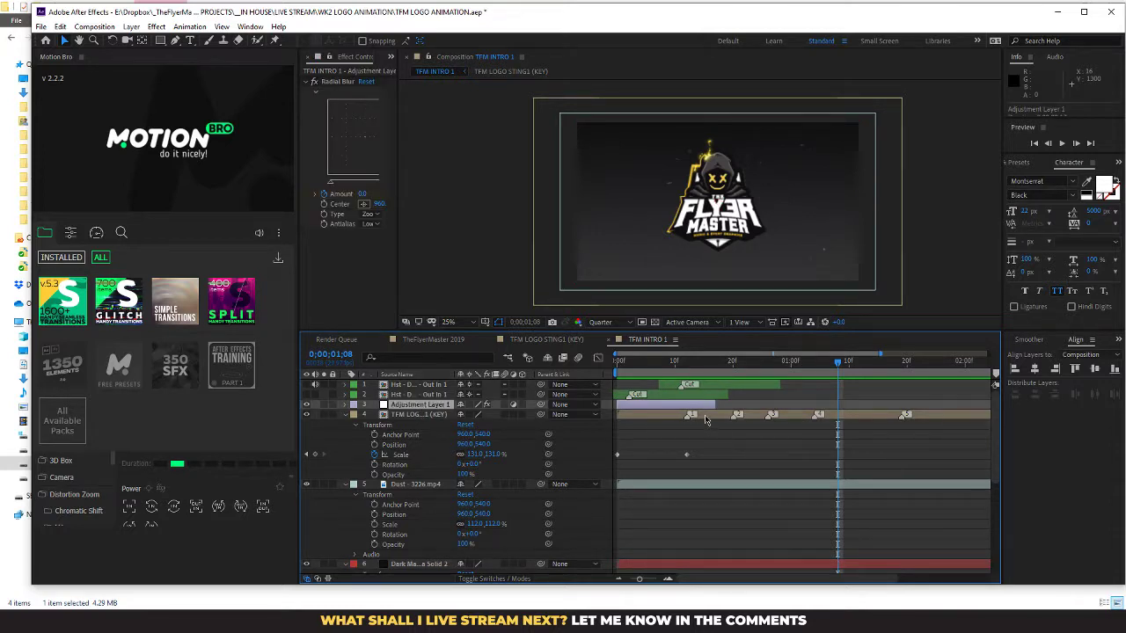
drag(713, 403, 992, 412)
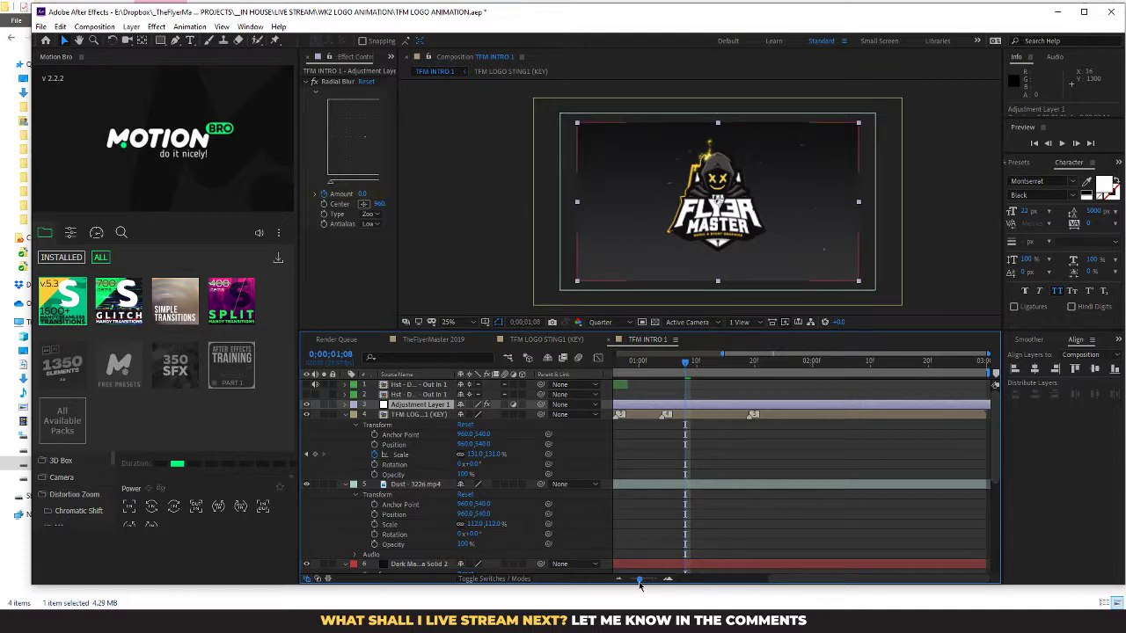
drag(639, 579, 640, 580)
drag(803, 367, 1004, 367)
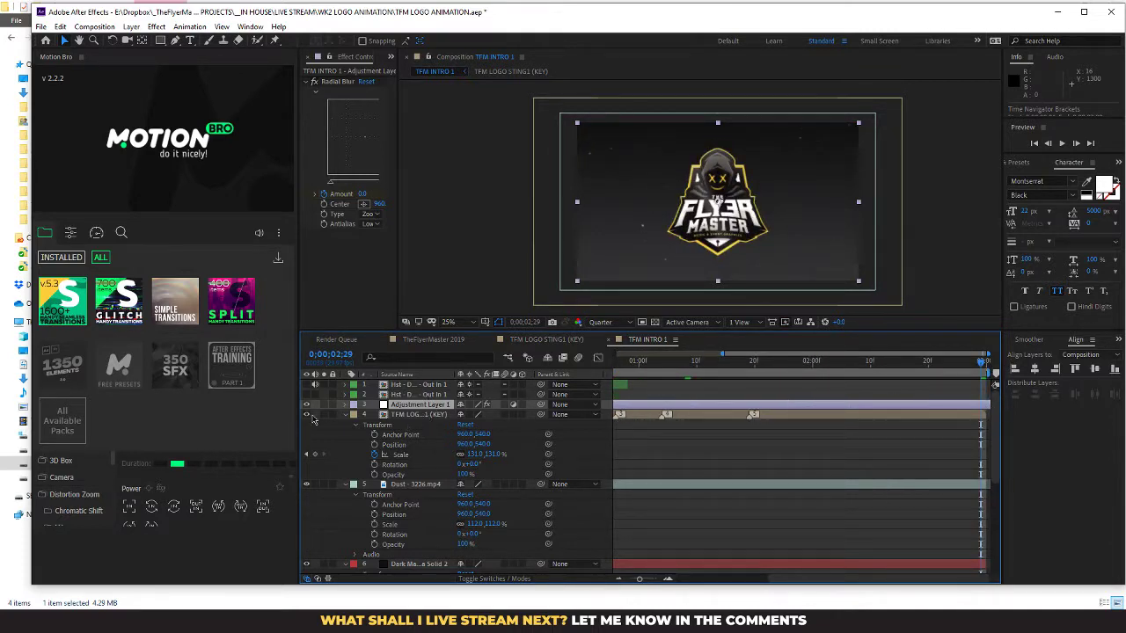
Step: Expand Adjustment Layer 1's Radial Blur properties and set its Amount keyframe at frame 15 to 1.0
click(344, 406)
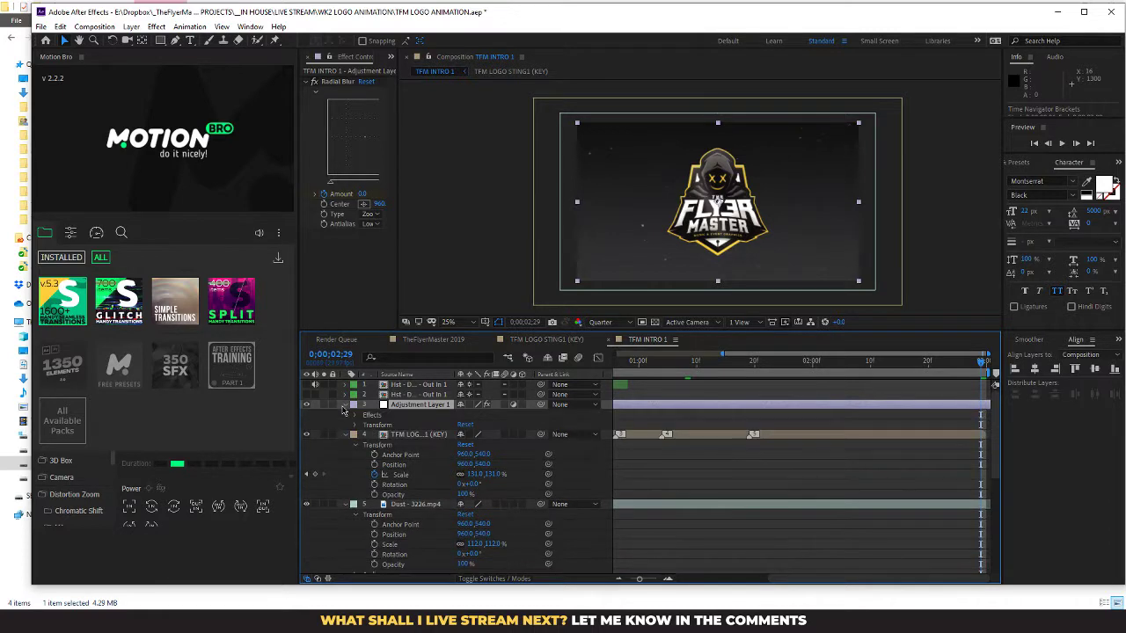
click(356, 425)
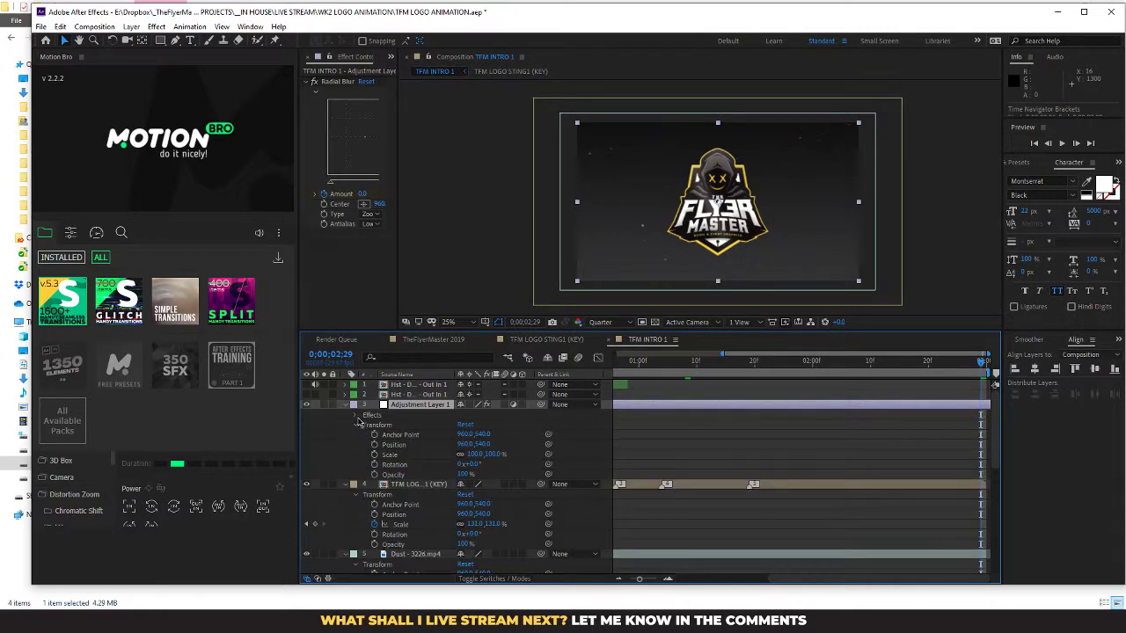
click(354, 416)
click(366, 425)
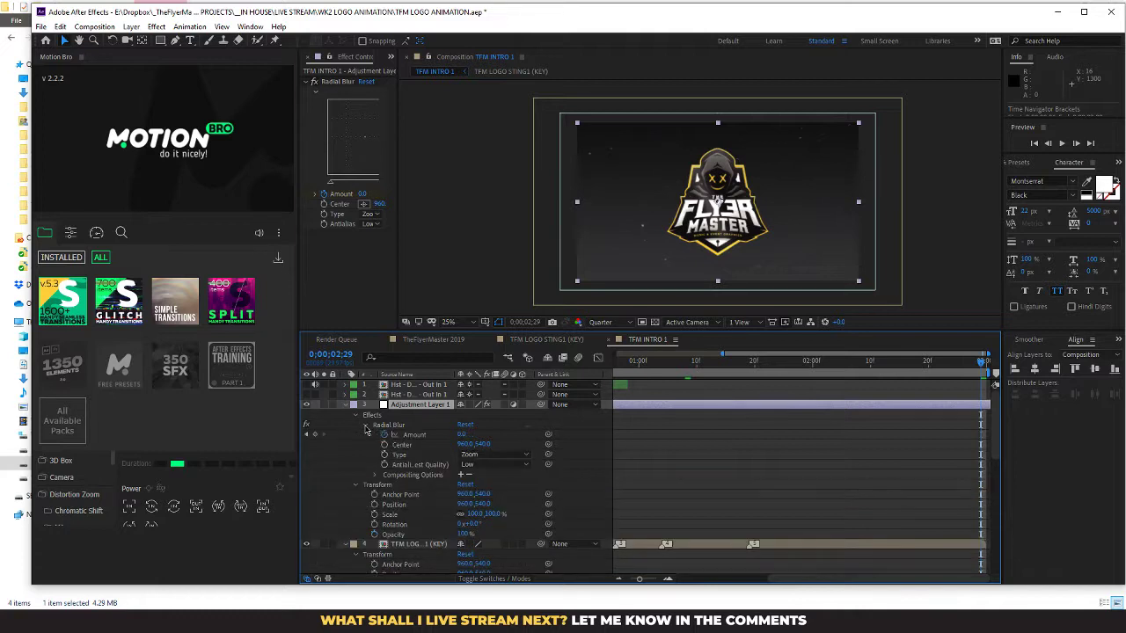
drag(667, 368, 705, 390)
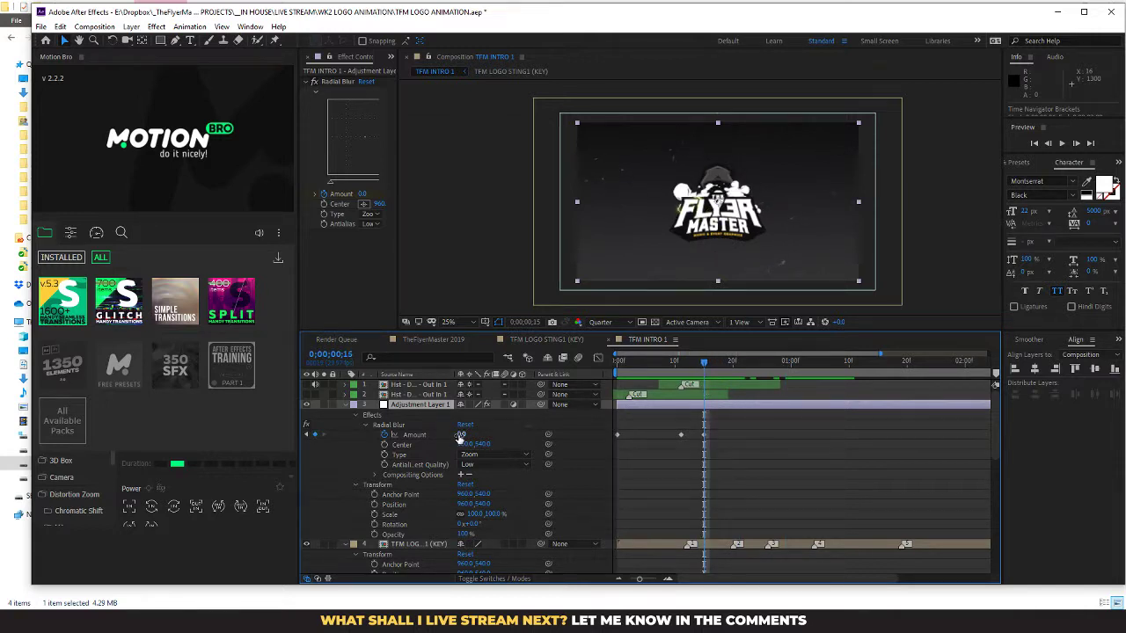
drag(706, 369, 697, 370)
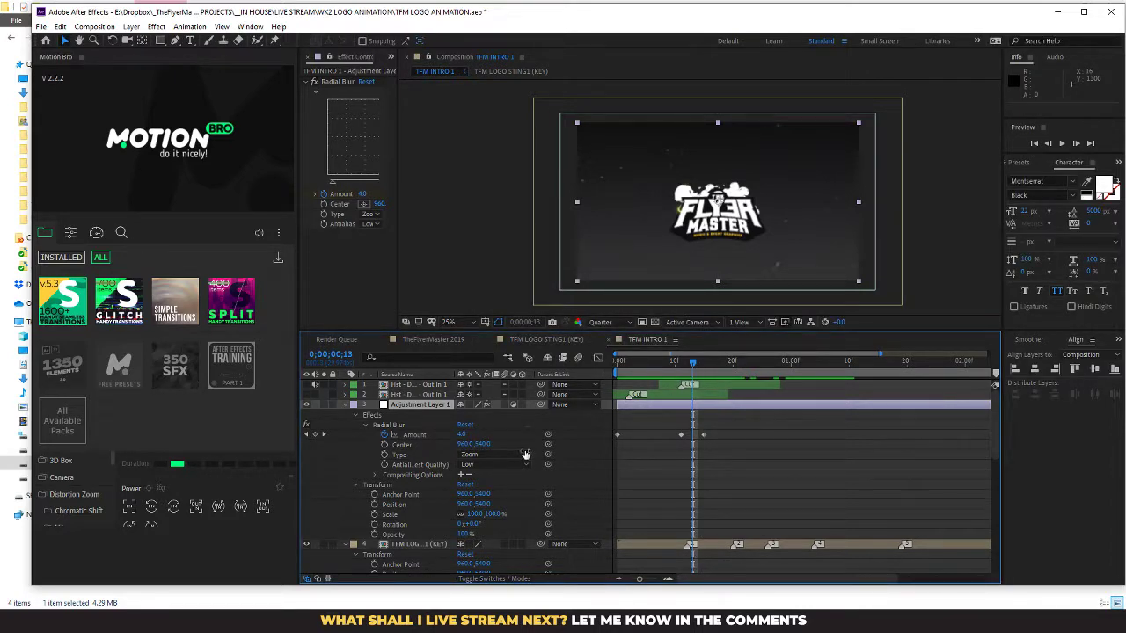
drag(694, 366, 704, 365)
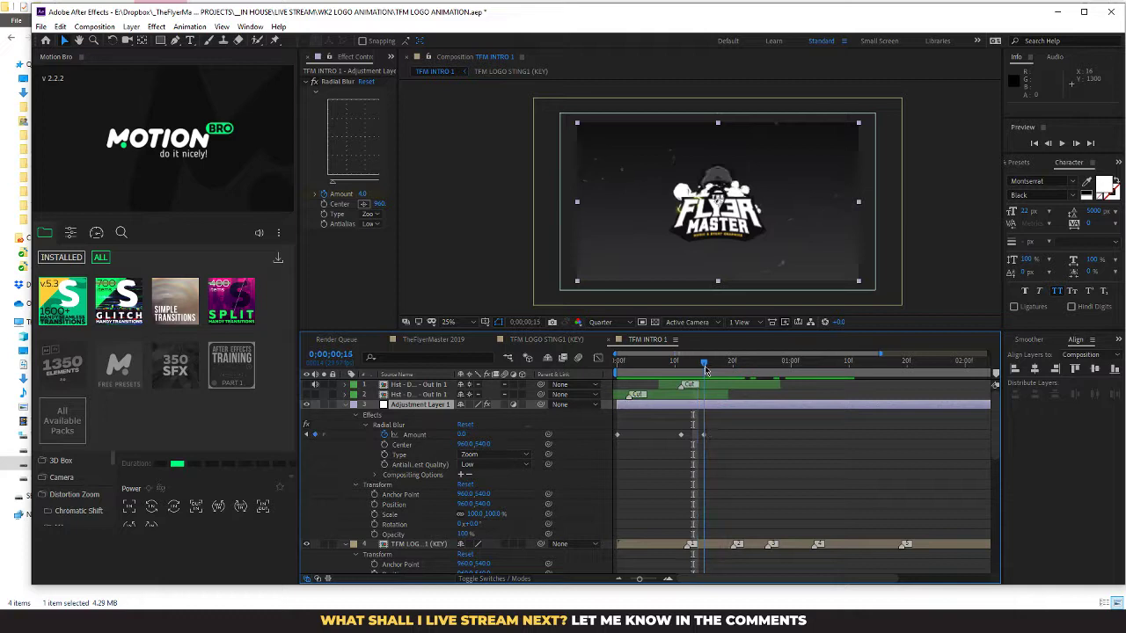
drag(463, 434, 467, 433)
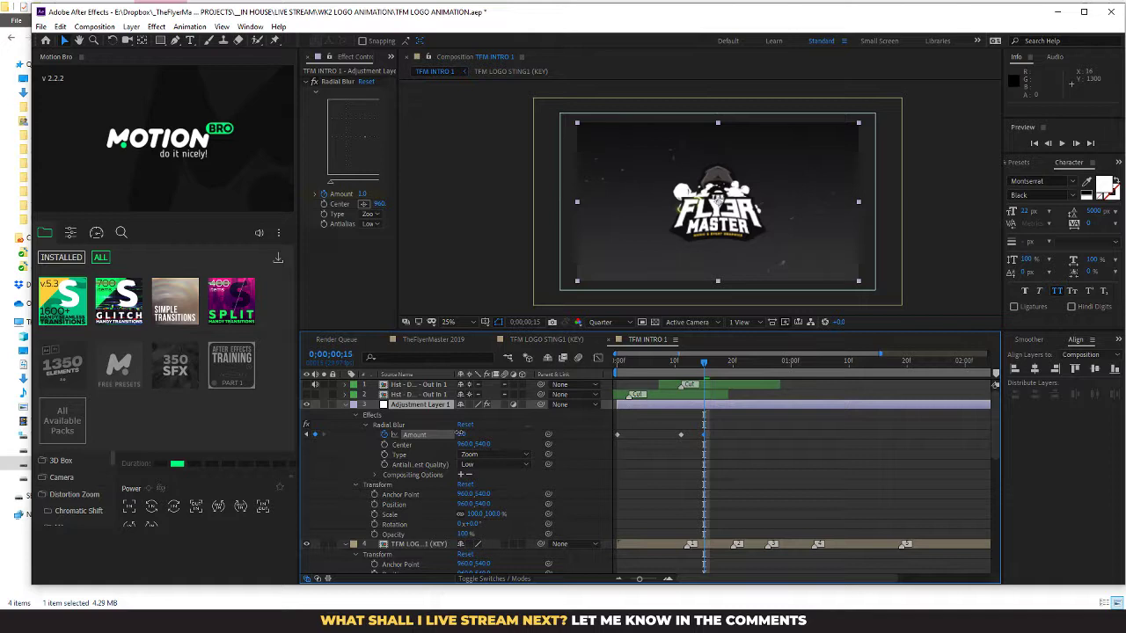
drag(459, 435, 458, 435)
Step: Go to frame 19, set the preview resolution to Full and inspect the logo's blur up close
drag(705, 368, 728, 367)
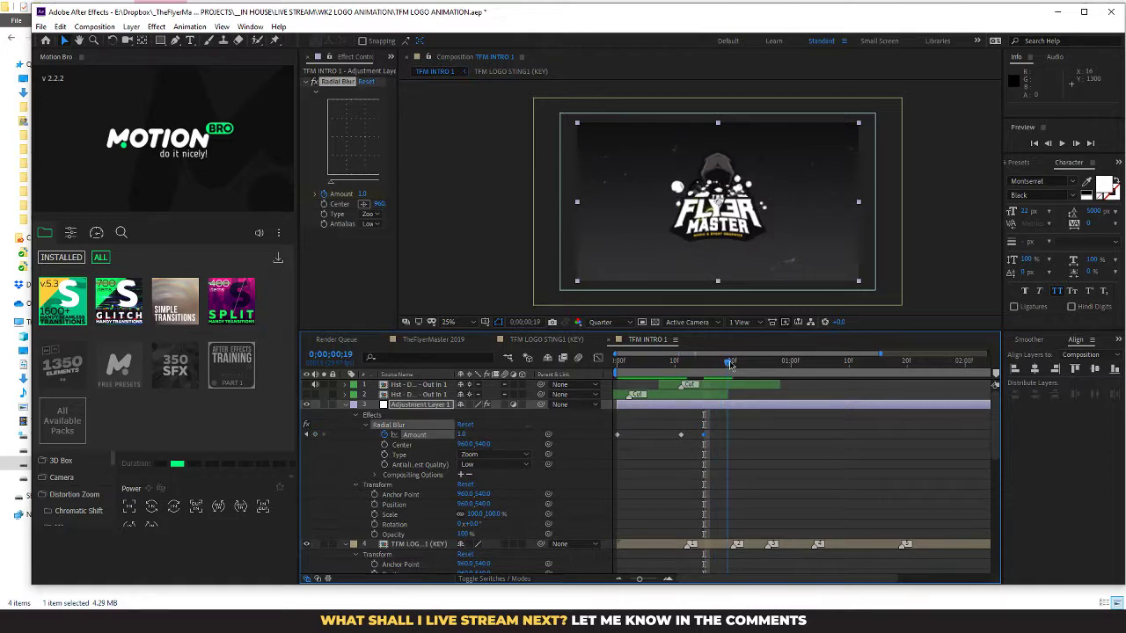
click(601, 321)
click(609, 348)
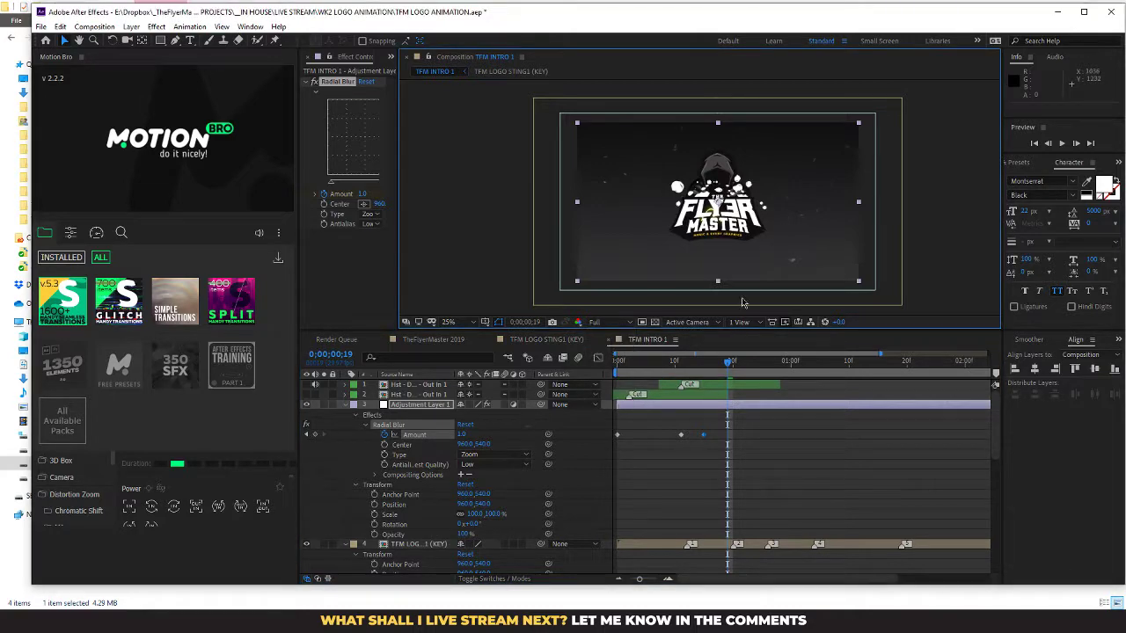
scroll(790, 278, up, 4)
scroll(790, 278, down, 2)
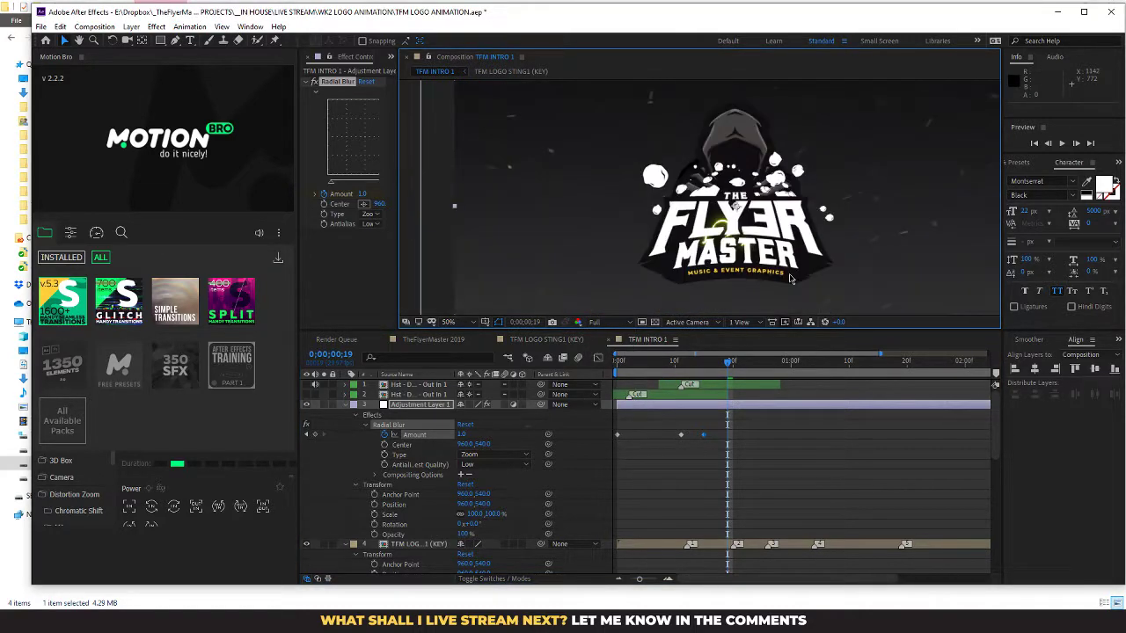
scroll(790, 278, down, 2)
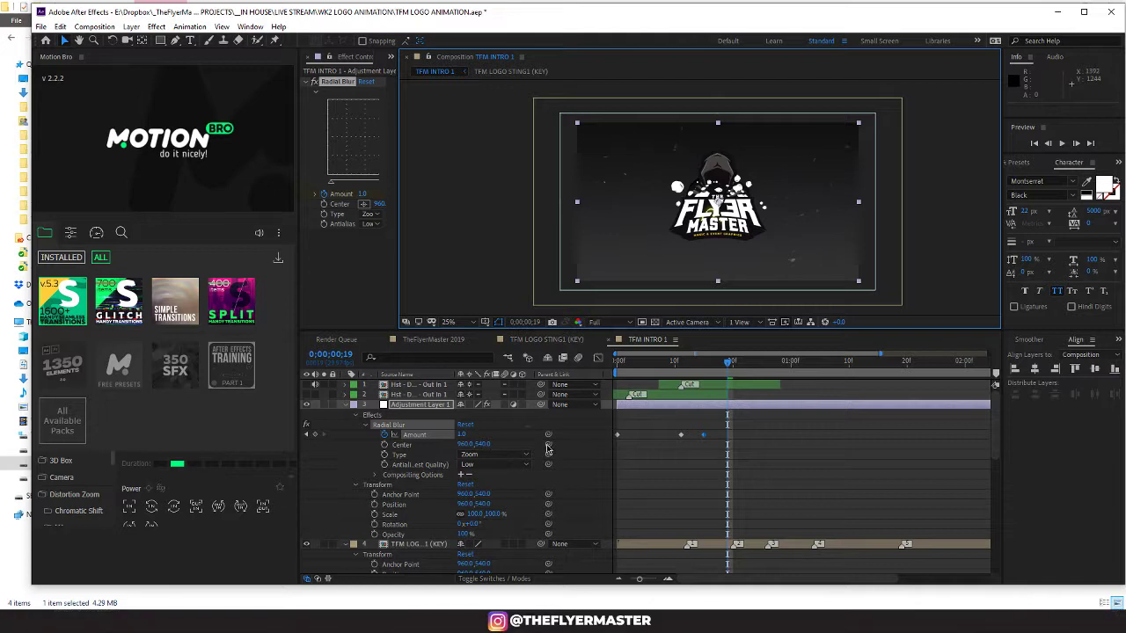
Step: Try a Radial Blur Amount of 2.0 at frame 19, checking the rest of the intro and toggling Adjustment Layer 1's visibility
click(463, 436)
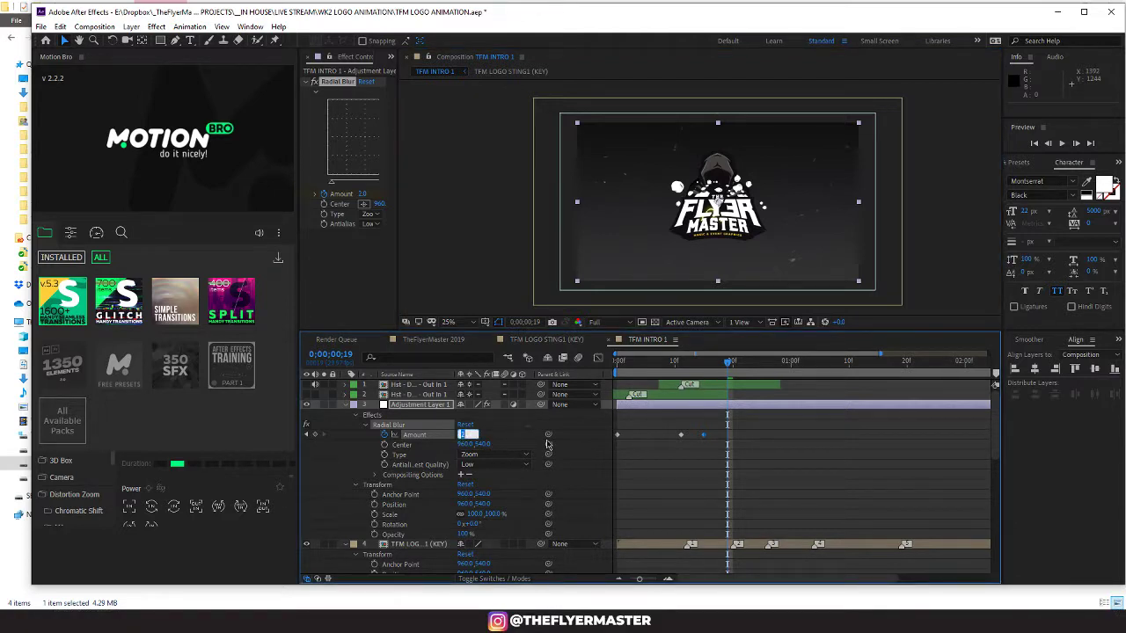
key(Return)
key(space)
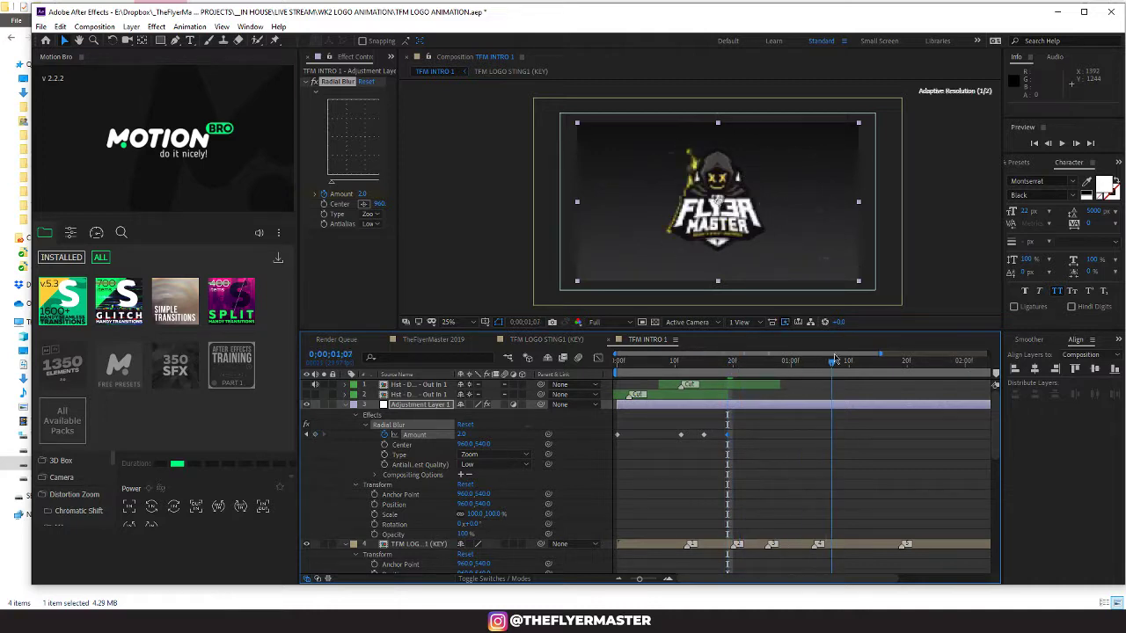
mouse_move(933, 344)
mouse_down()
mouse_move(965, 341)
mouse_move(941, 342)
mouse_up()
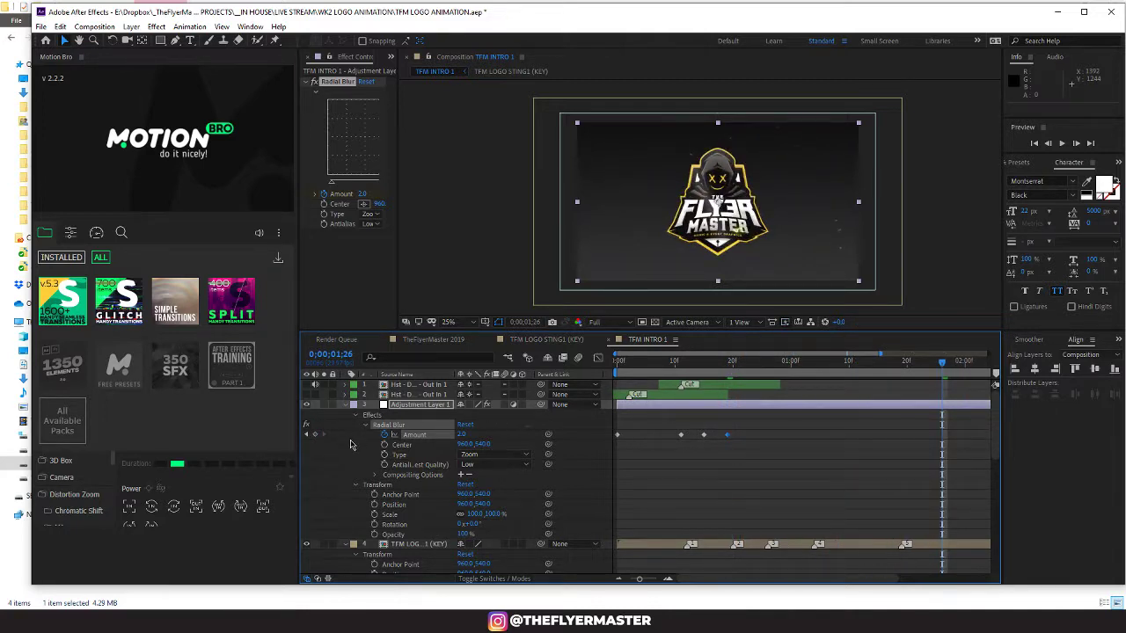
click(306, 405)
Step: Return to frame 19 and set the Radial Blur Amount keyframe there to 3.0
drag(941, 365, 728, 363)
click(460, 435)
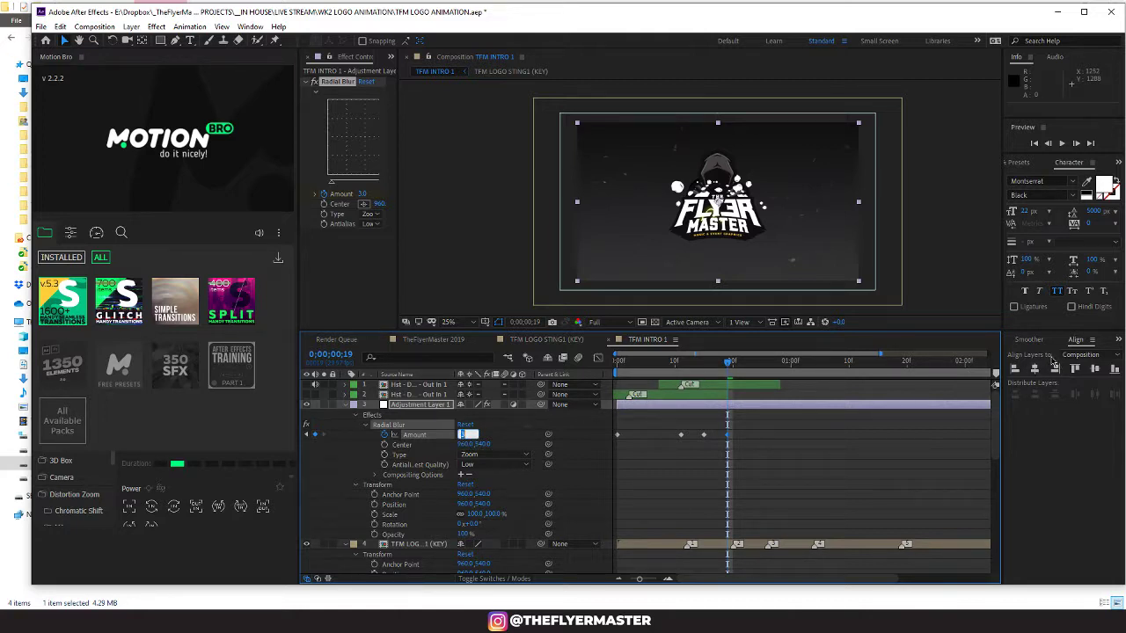
key(Return)
Step: Go to frame 25 and apply the Black & White colour correction effect to the Dust - 3226.mp4 layer
drag(730, 368, 762, 368)
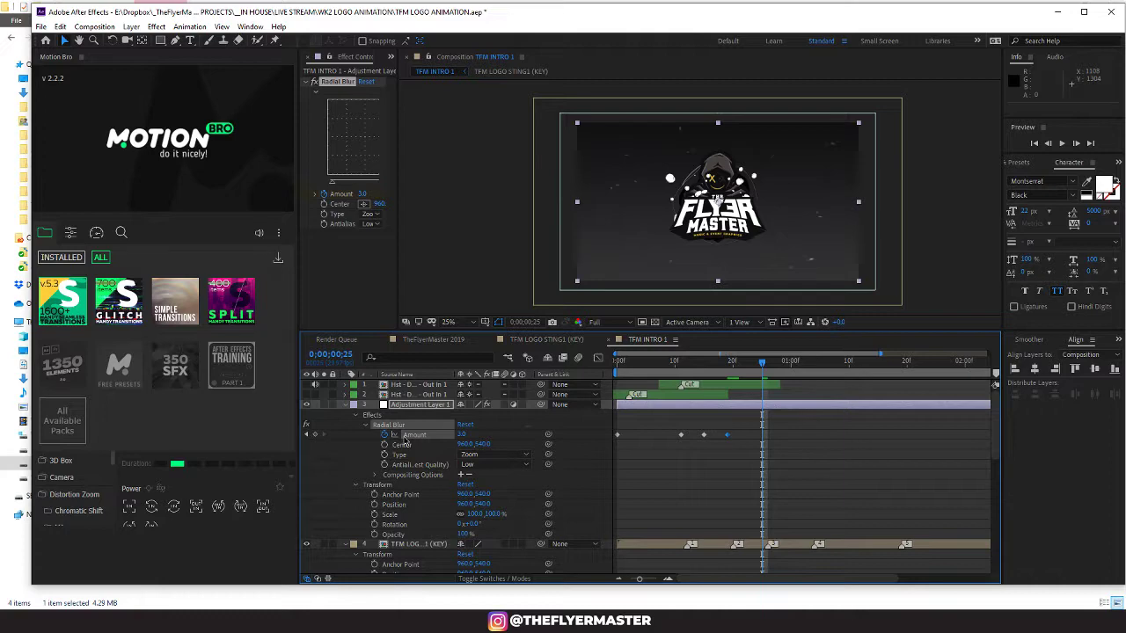
click(416, 407)
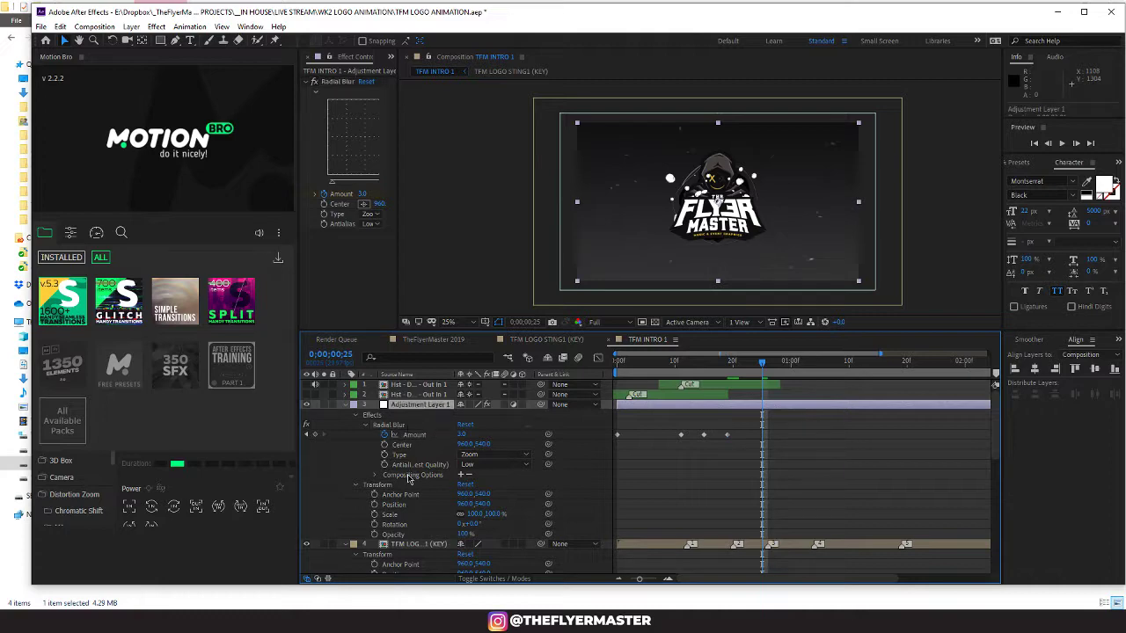
scroll(408, 529, down, 10)
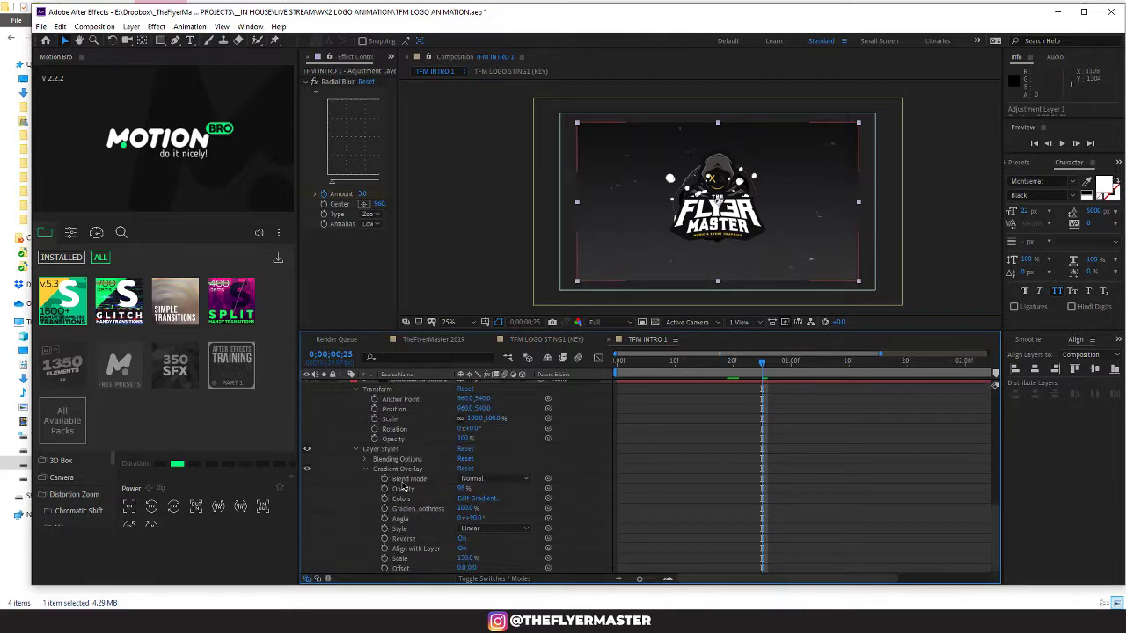
scroll(378, 461, up, 3)
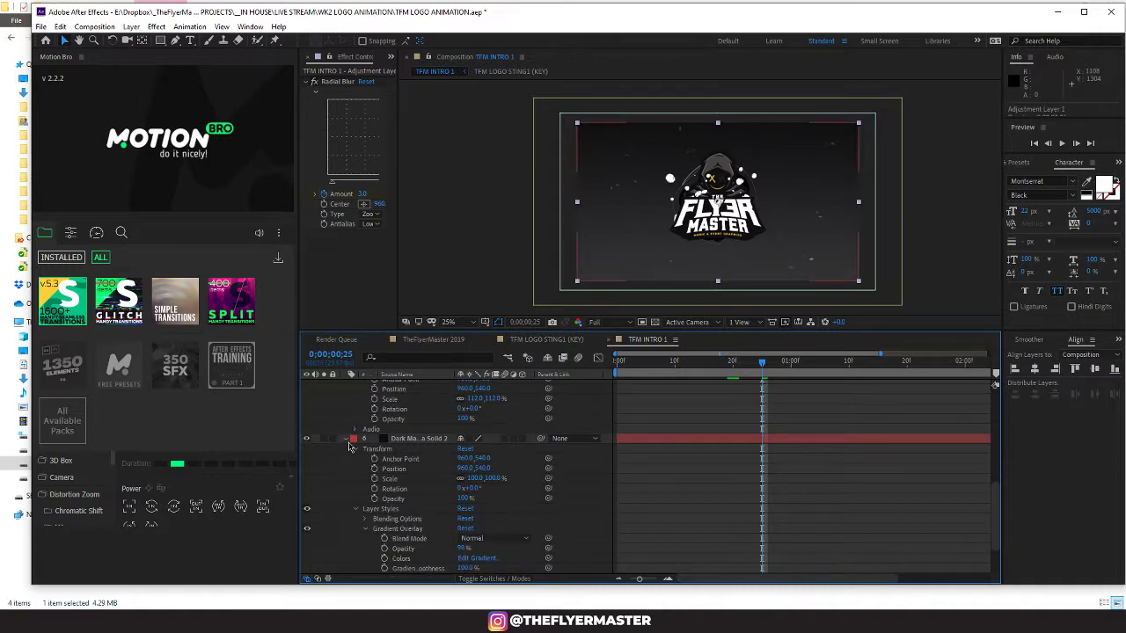
scroll(346, 444, up, 6)
click(398, 490)
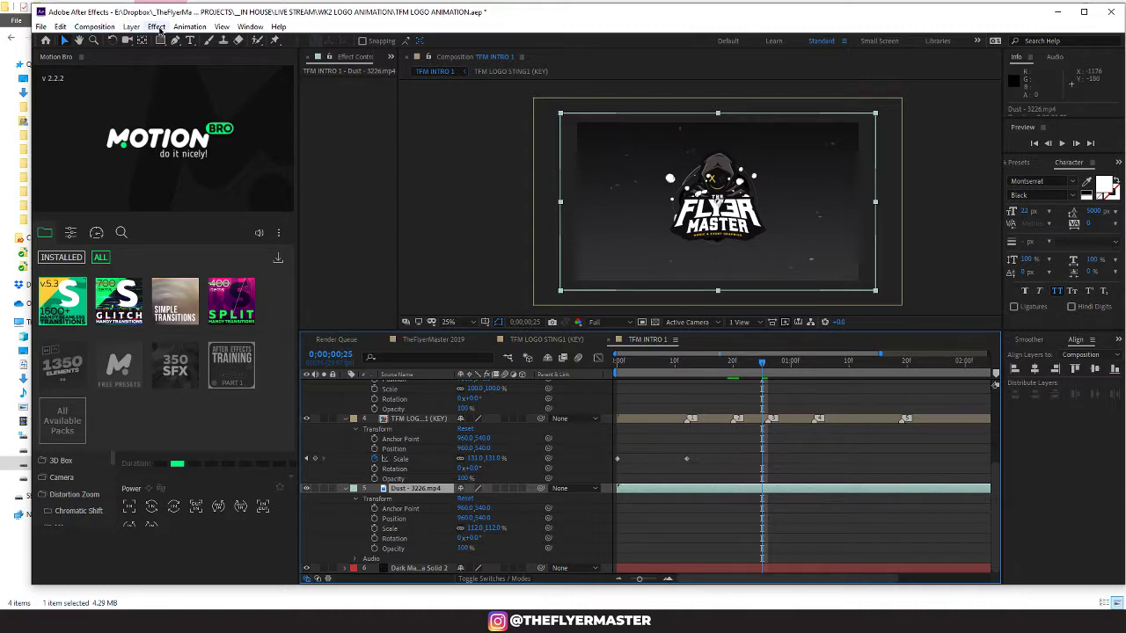
click(157, 27)
mouse_move(249, 167)
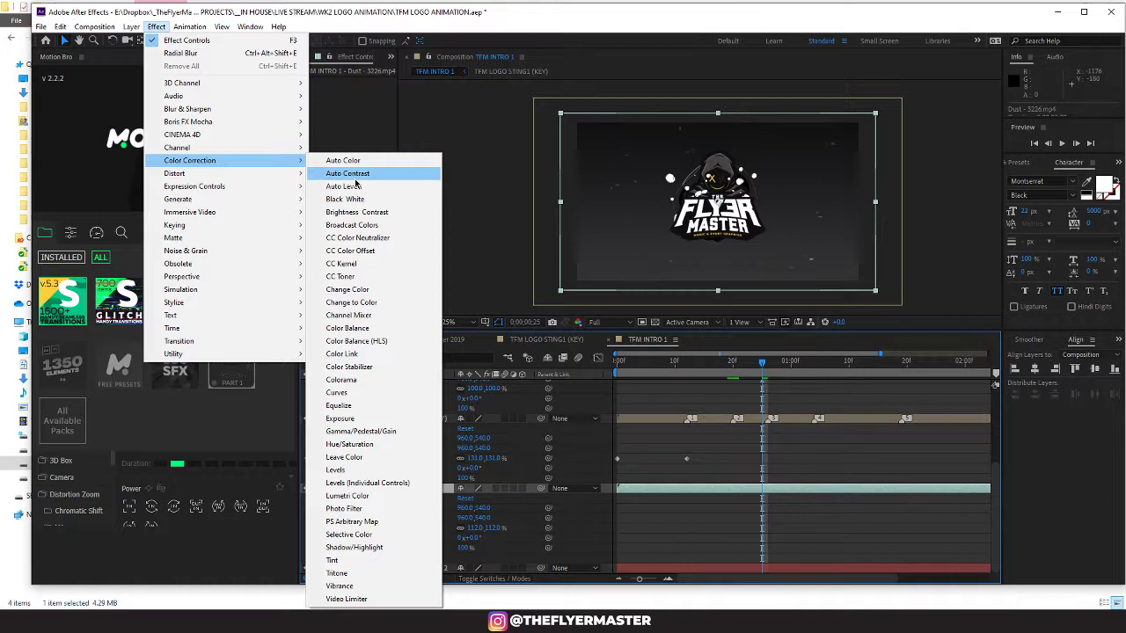
click(378, 207)
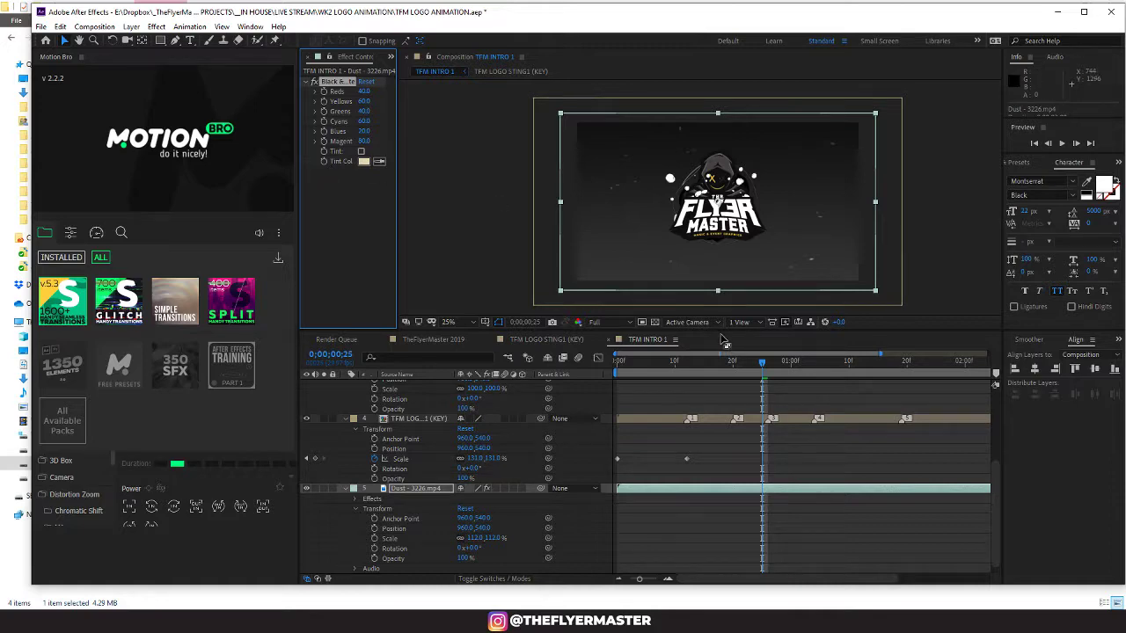
Step: Change the Tint Color of the dust layer's Black & White effect to a neutral grey
click(363, 161)
drag(94, 97, 1, 26)
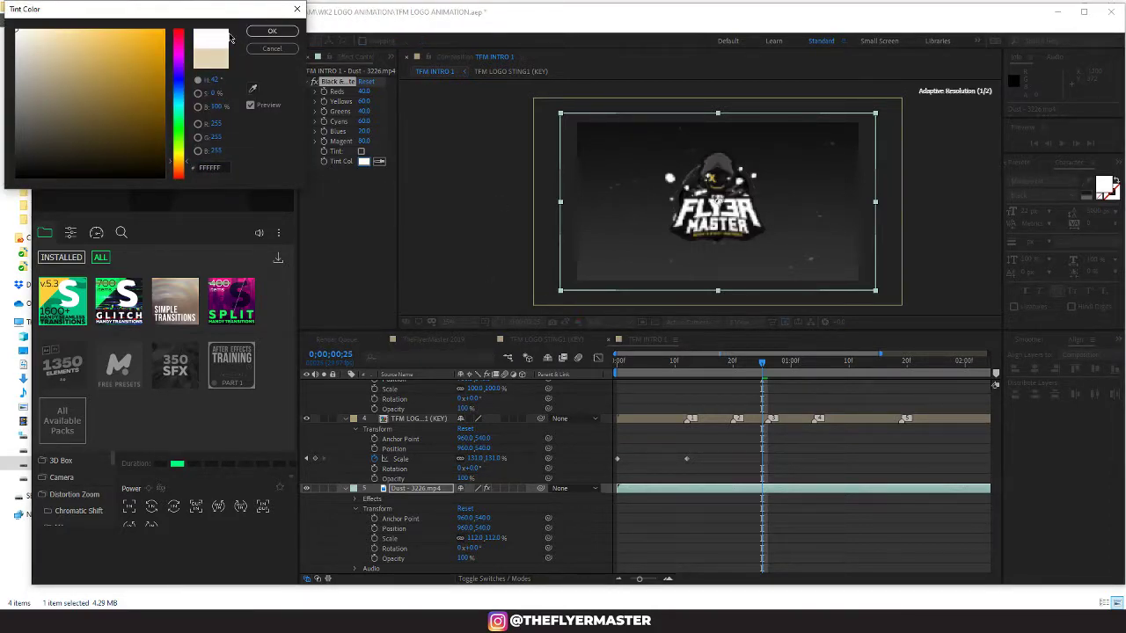
click(273, 34)
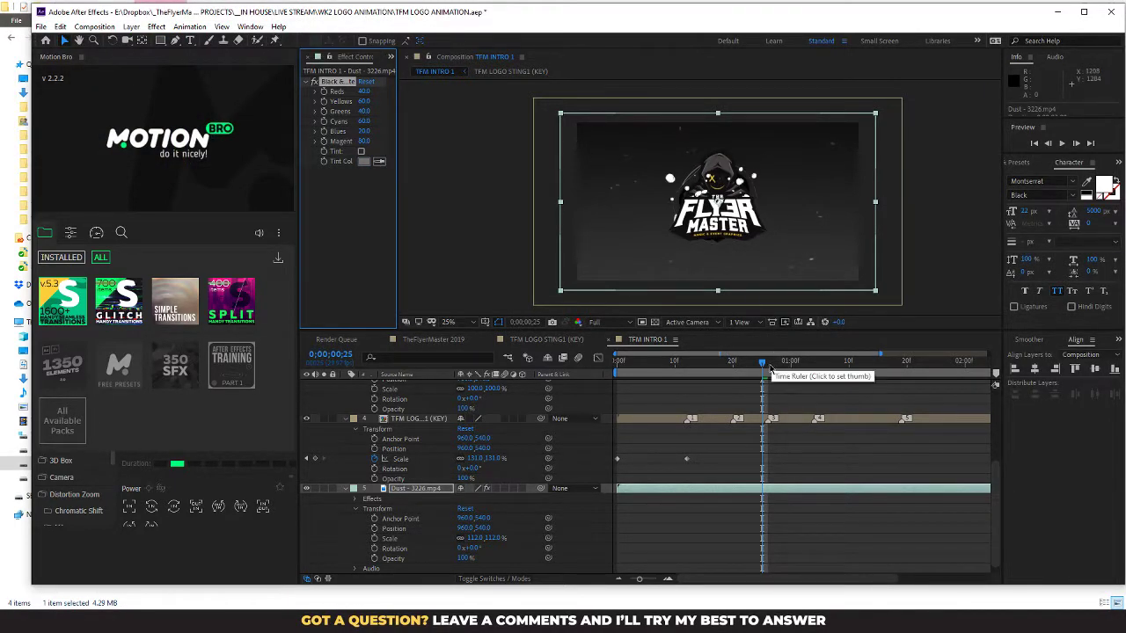
Step: Scrub the intro forward to 0;00;01;09 to check how the desaturated dust looks around the logo
drag(764, 362, 823, 352)
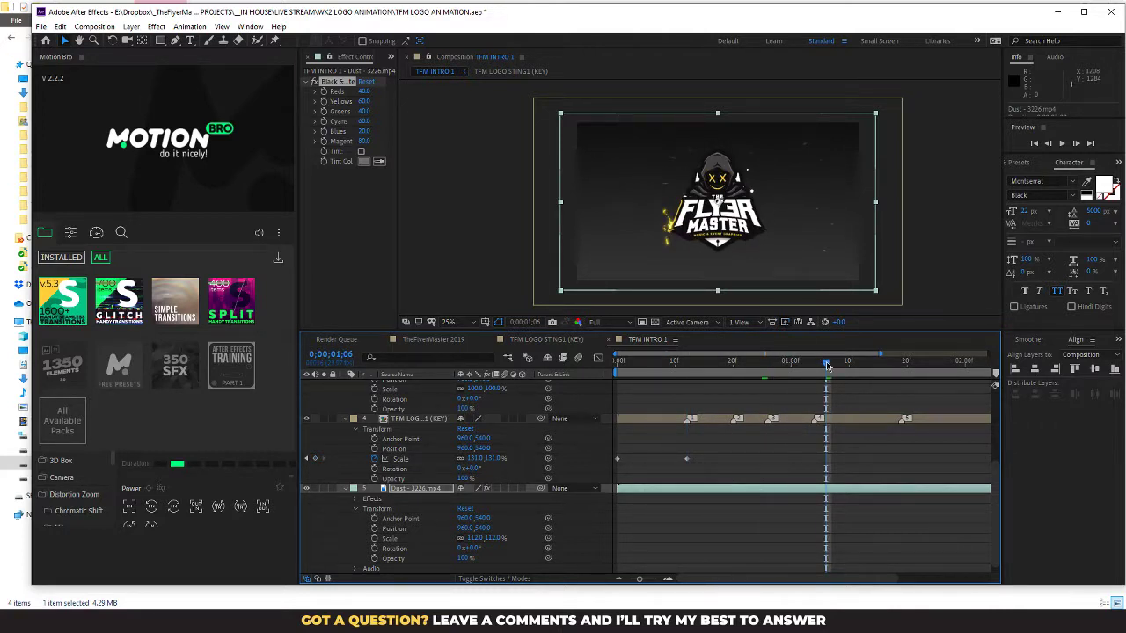
mouse_move(826, 364)
mouse_down()
mouse_move(969, 376)
mouse_move(648, 364)
mouse_move(844, 368)
mouse_up()
click(613, 323)
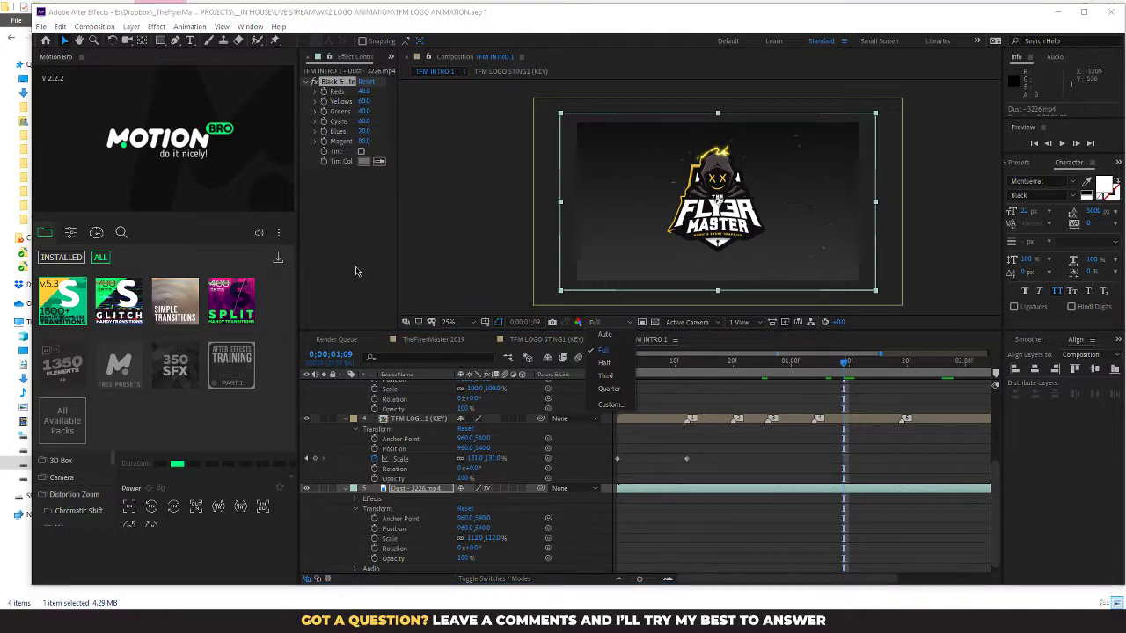
click(361, 313)
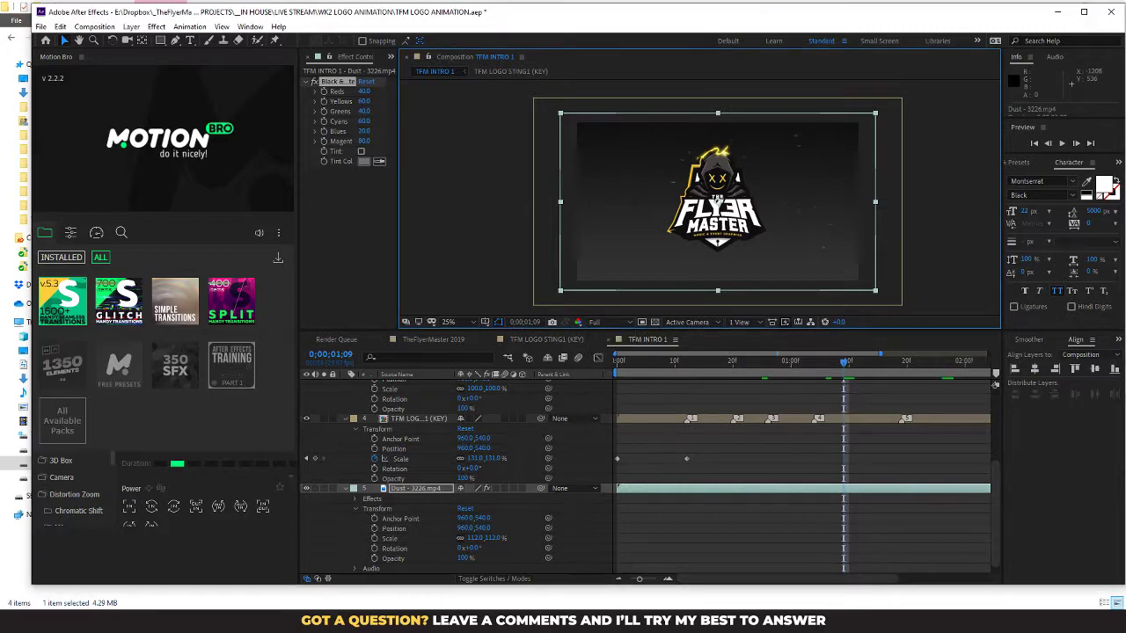
Step: Switch to File Explorer, add 111.jpg from the __IN HOUSE 2019 REBRAND folder to TFM INTRO 1, and place it directly beneath the dust layer
click(284, 549)
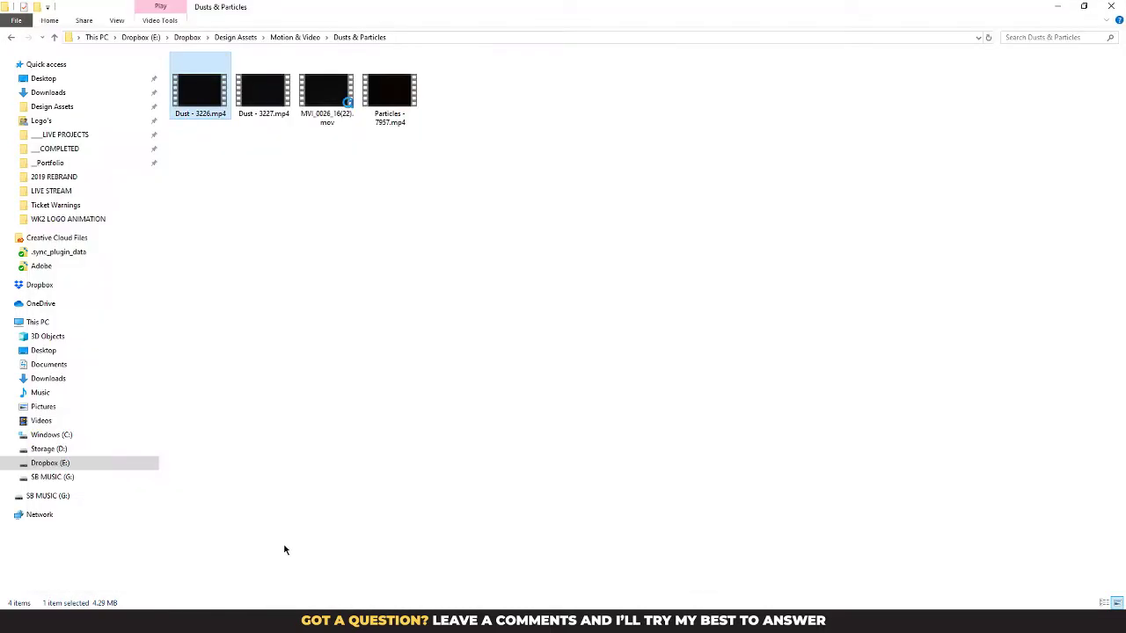
click(295, 37)
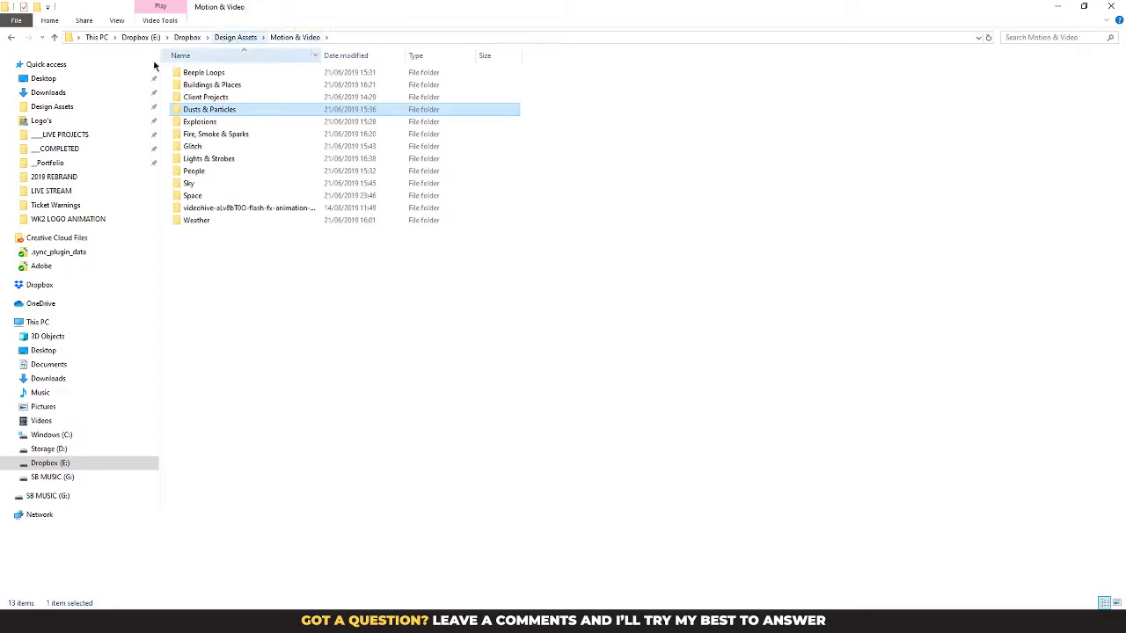
click(66, 133)
double_click(191, 91)
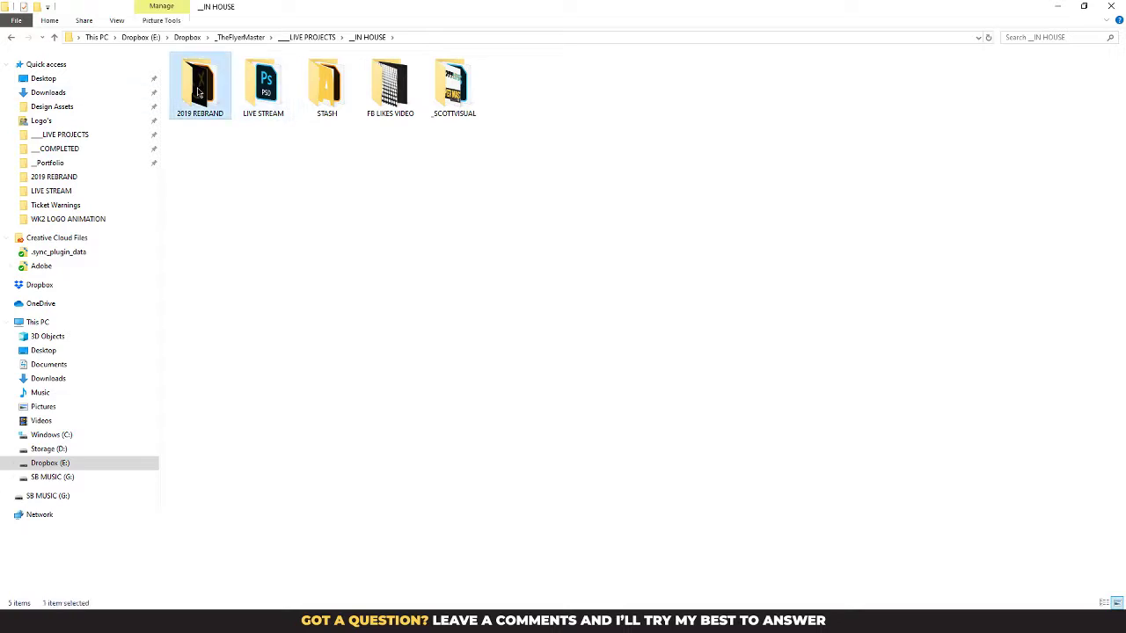
double_click(200, 88)
click(328, 90)
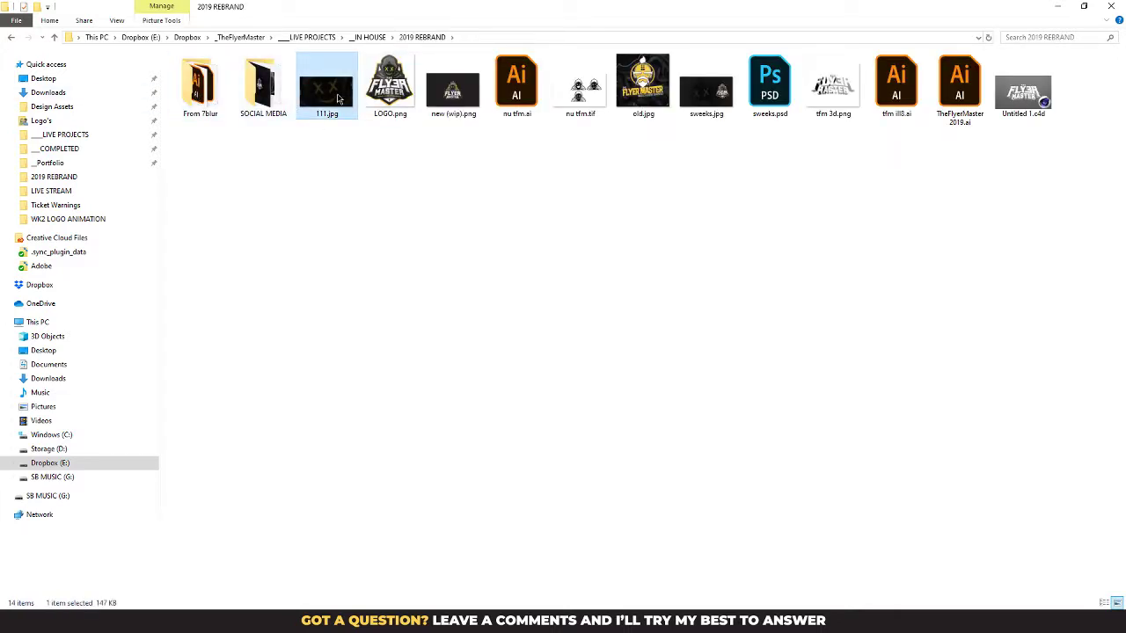
drag(337, 99, 430, 471)
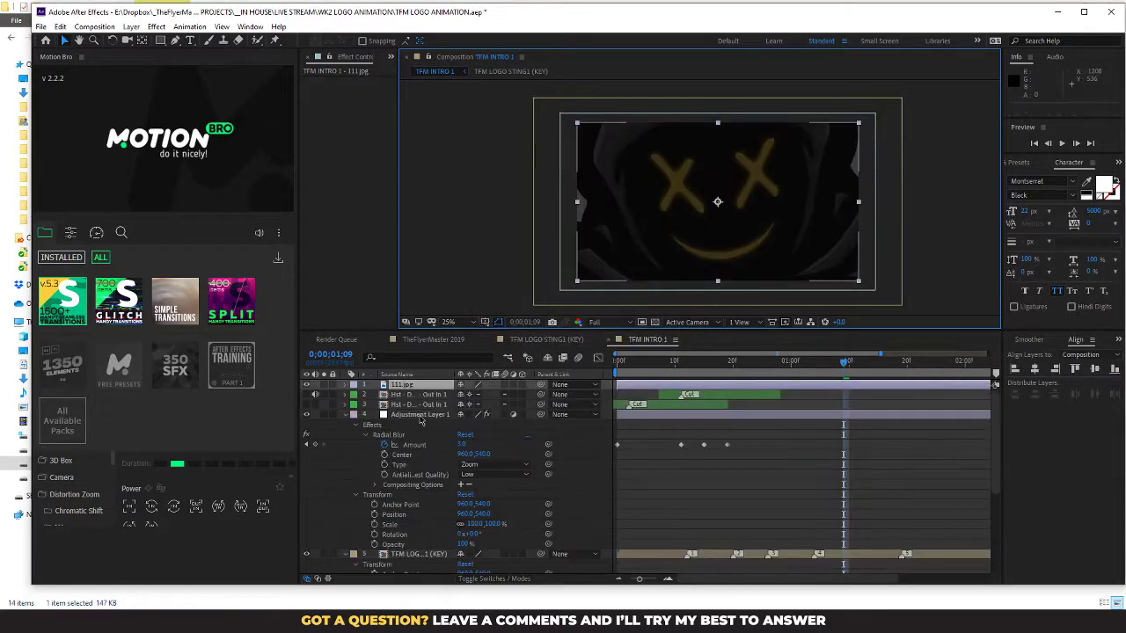
drag(412, 384, 434, 567)
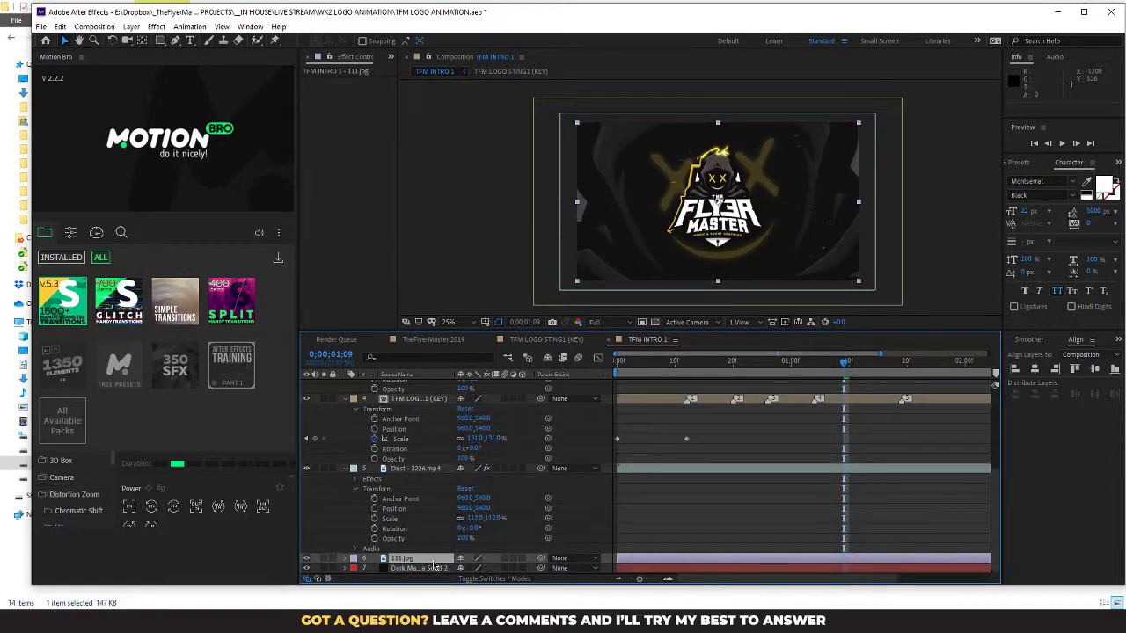
Step: Keyframe the 111.jpg layer's Scale from 121% at the first frame to 201% at 0;00;02;29
click(345, 559)
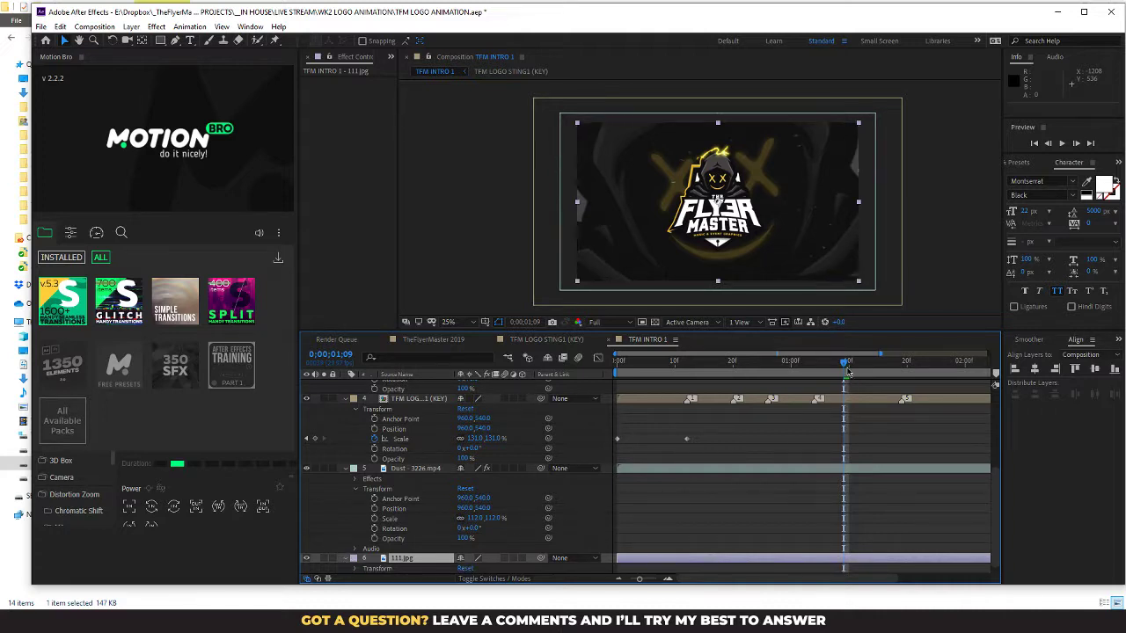
drag(845, 361, 617, 359)
scroll(355, 569, down, 1)
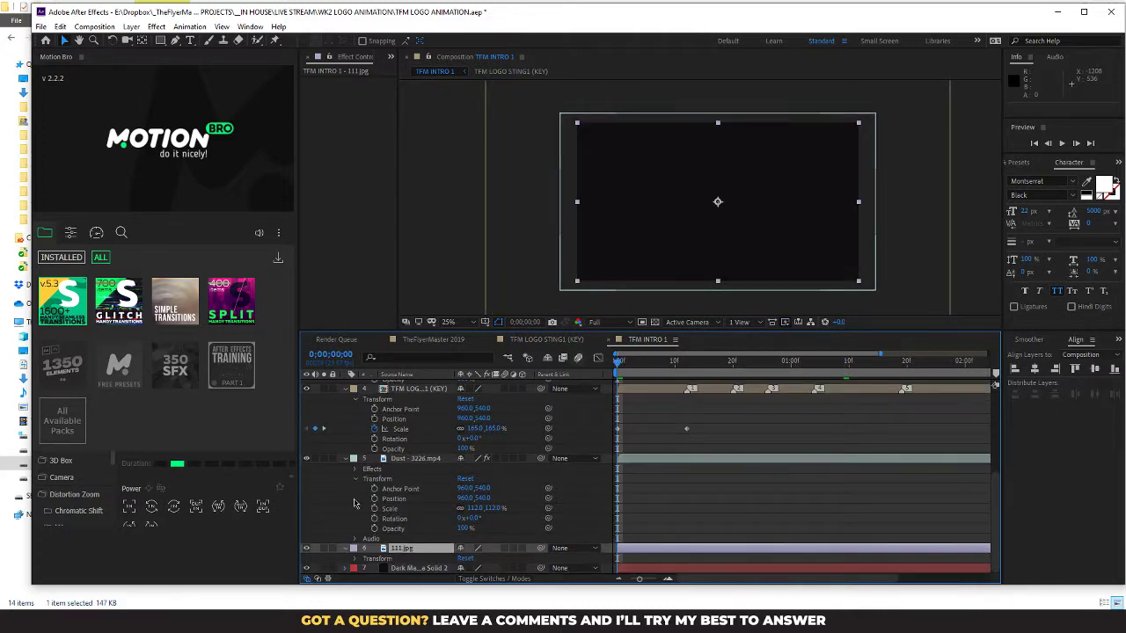
click(356, 559)
scroll(358, 562, down, 2)
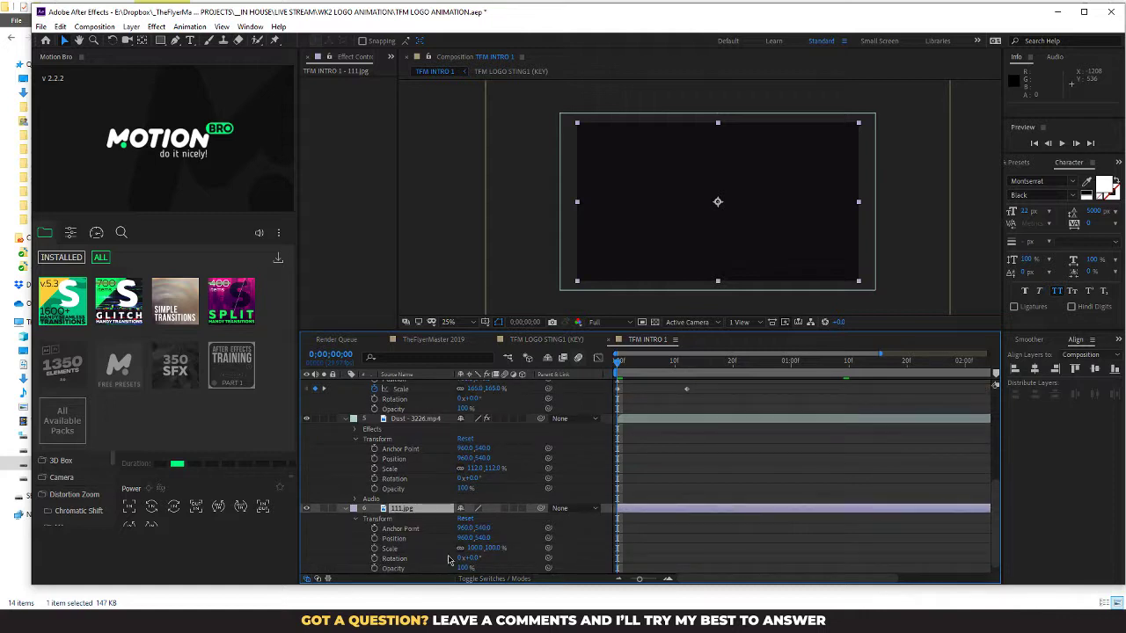
click(374, 548)
drag(491, 550, 503, 551)
key(End)
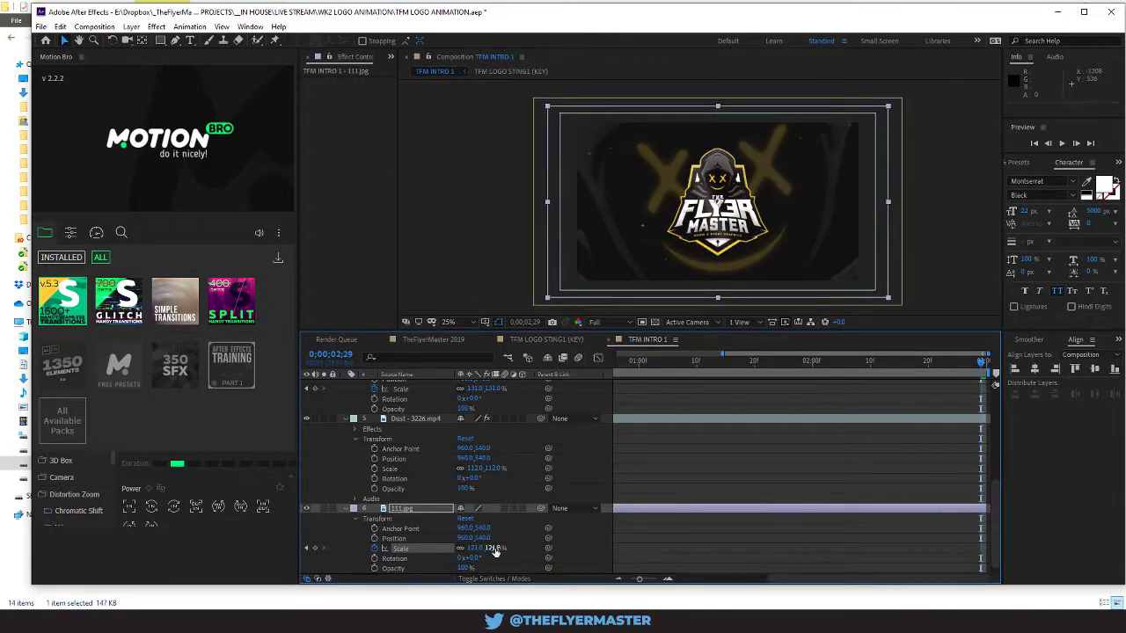
drag(495, 551, 542, 547)
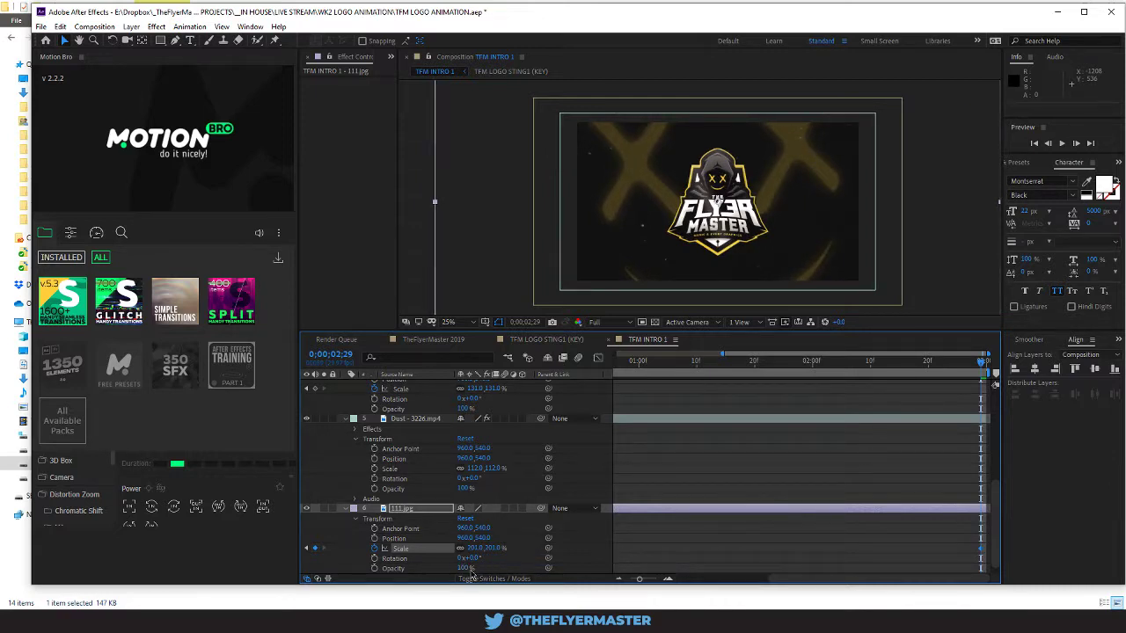
Step: Try the Lighten blending mode and an Opacity of 60% on the 111.jpg layer
drag(464, 568, 456, 568)
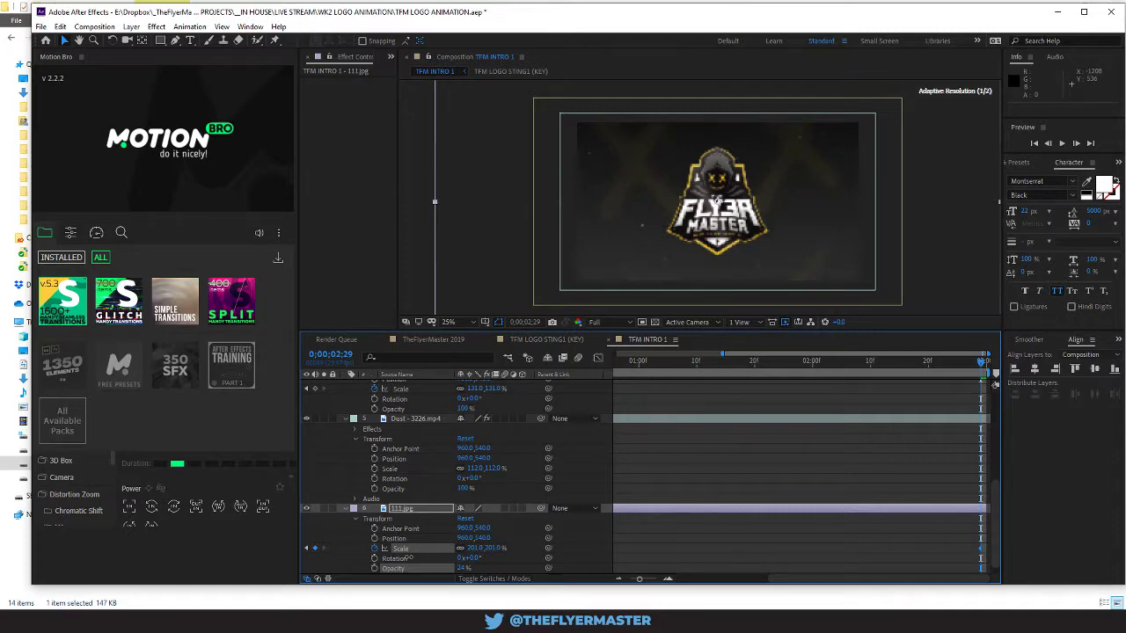
drag(408, 559, 526, 557)
drag(449, 553, 614, 547)
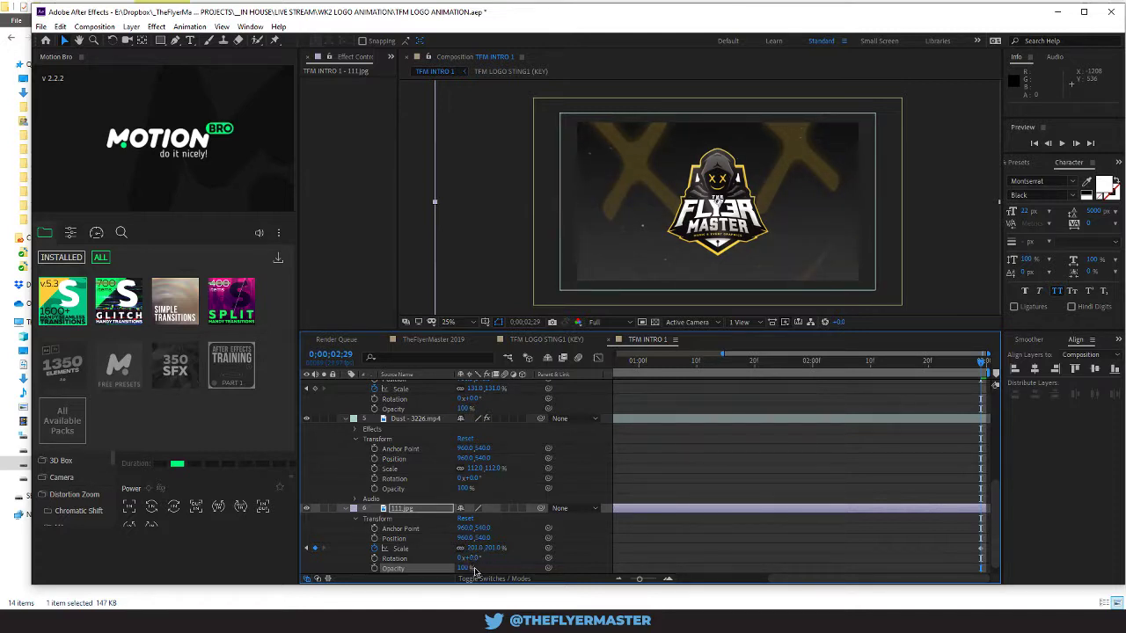
drag(460, 567, 451, 567)
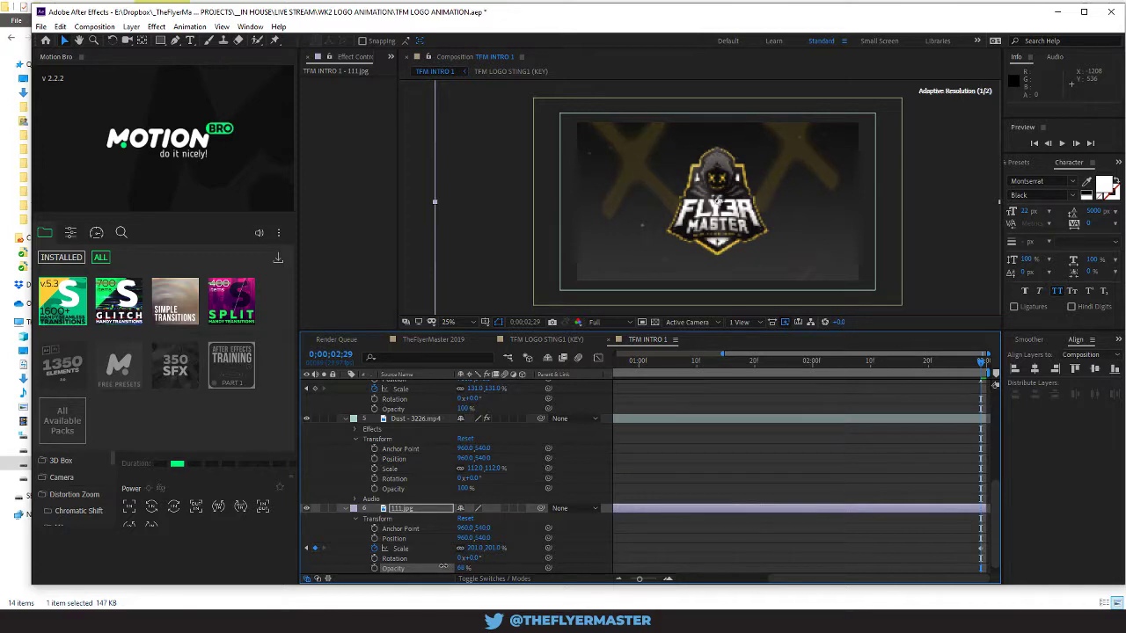
Step: Play the intro from the first frame to check the scaling 111.jpg background, stopping at 0;00;01;00
drag(967, 360, 578, 408)
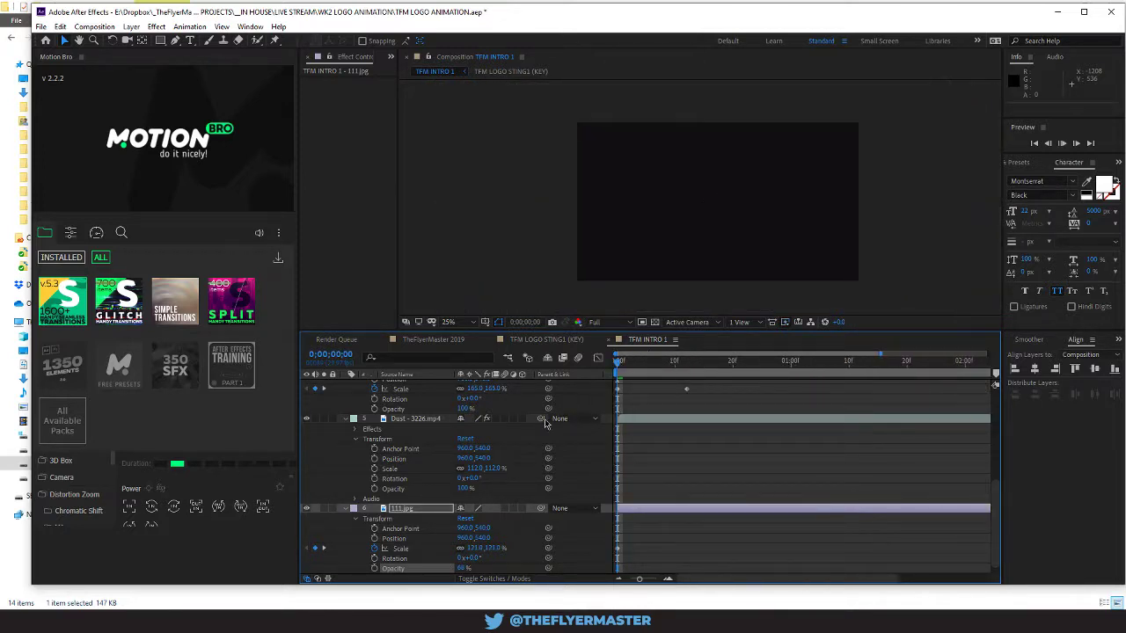
key(space)
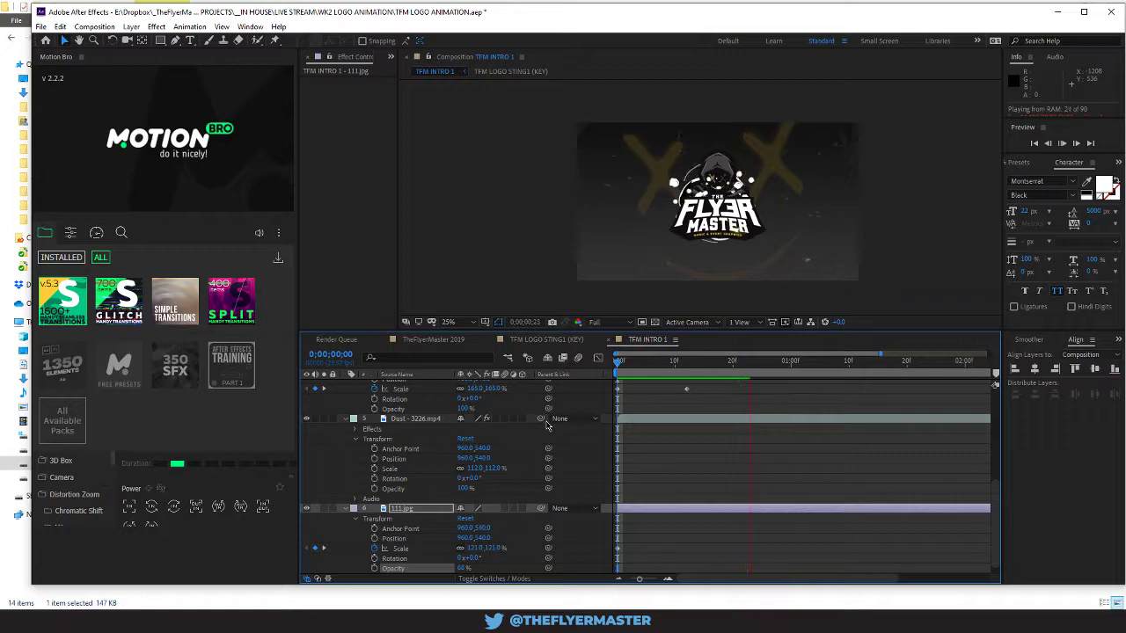
key(space)
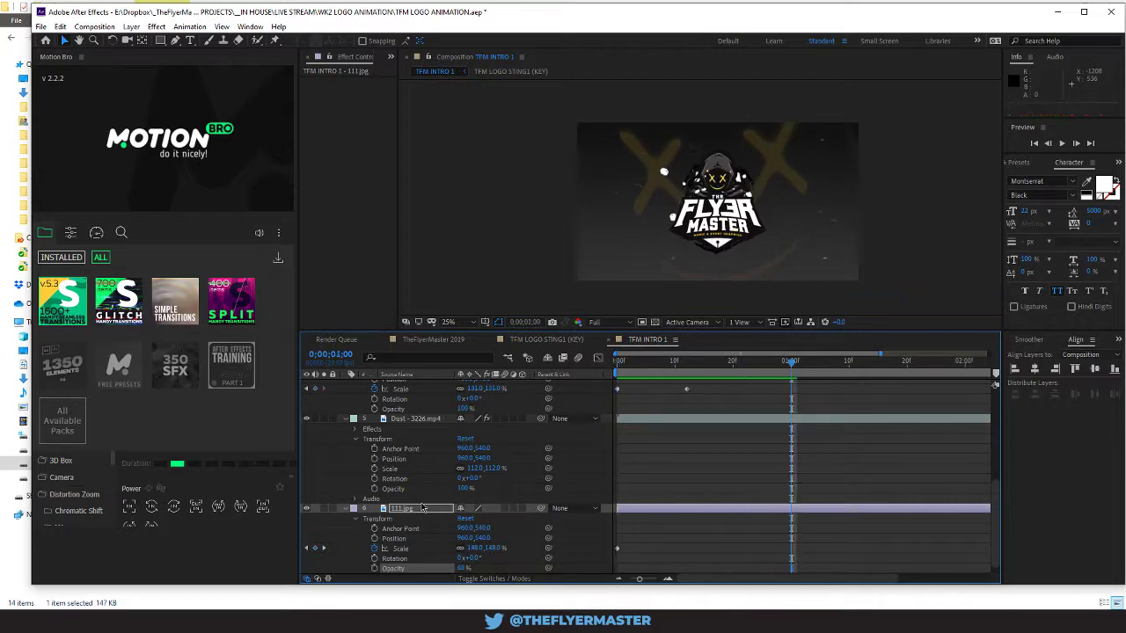
Step: Apply the Black & White effect to the 111.jpg layer and set its blending mode to Normal
click(156, 27)
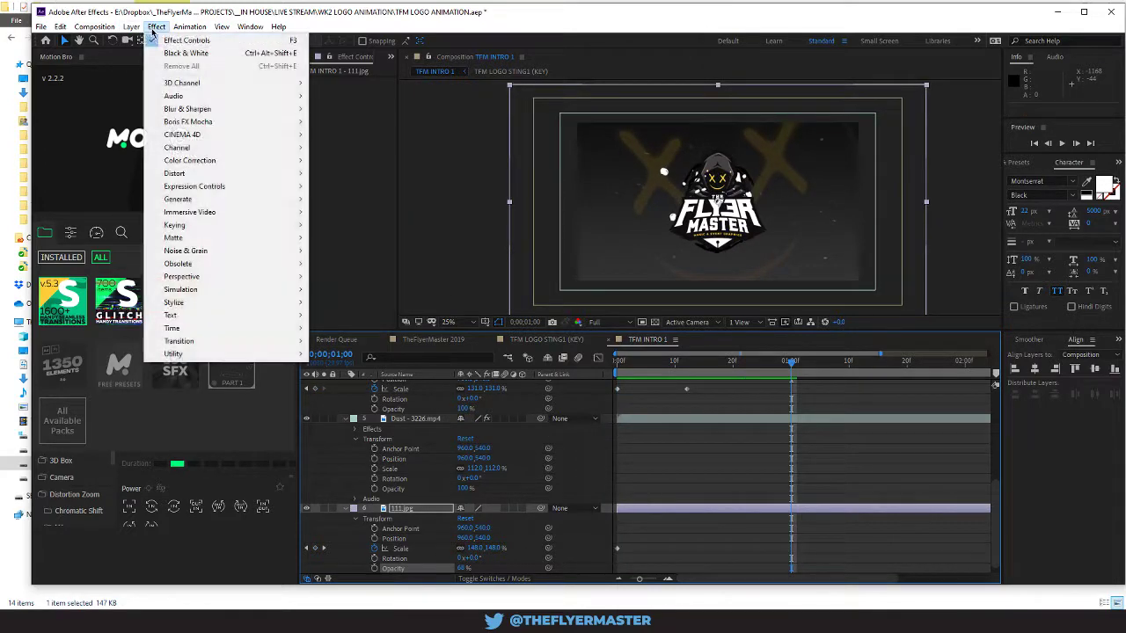
click(176, 52)
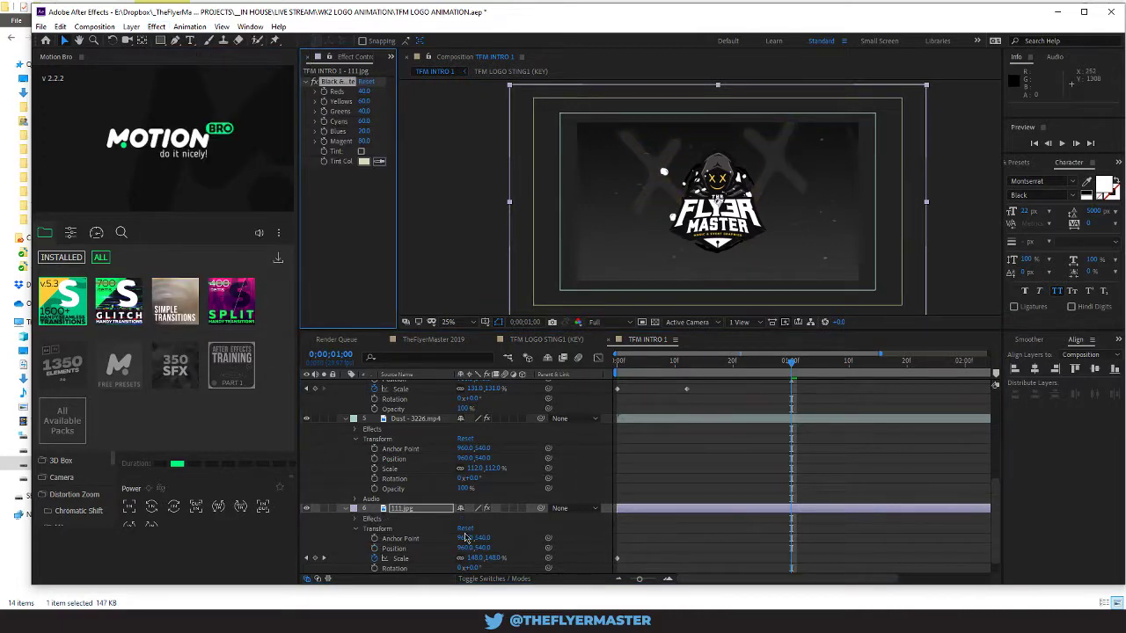
click(130, 27)
mouse_move(227, 271)
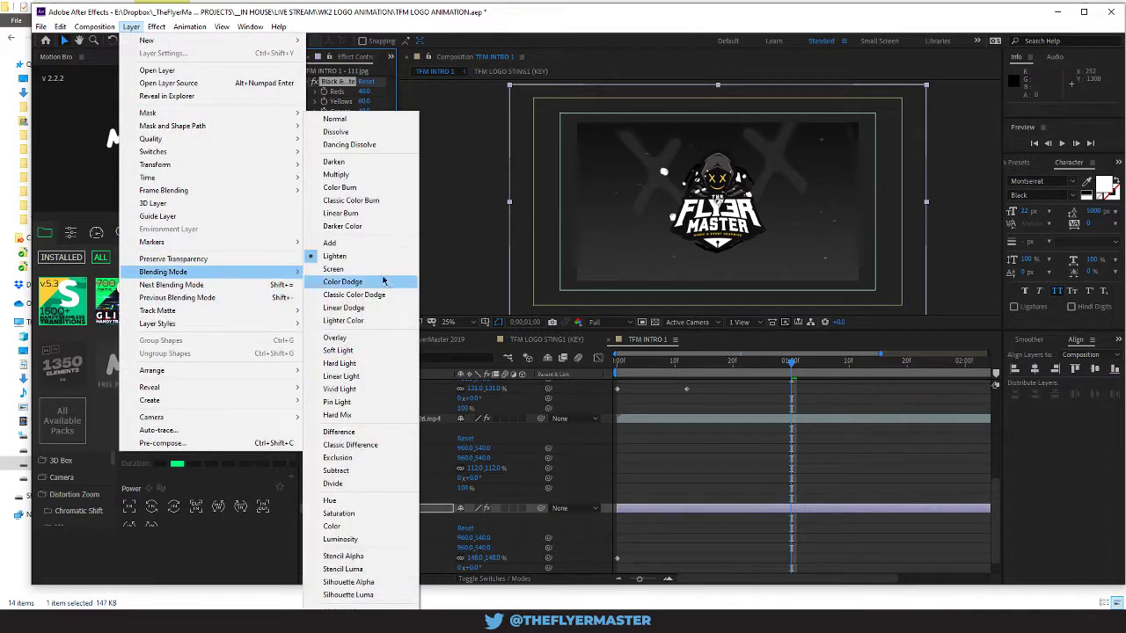
click(382, 119)
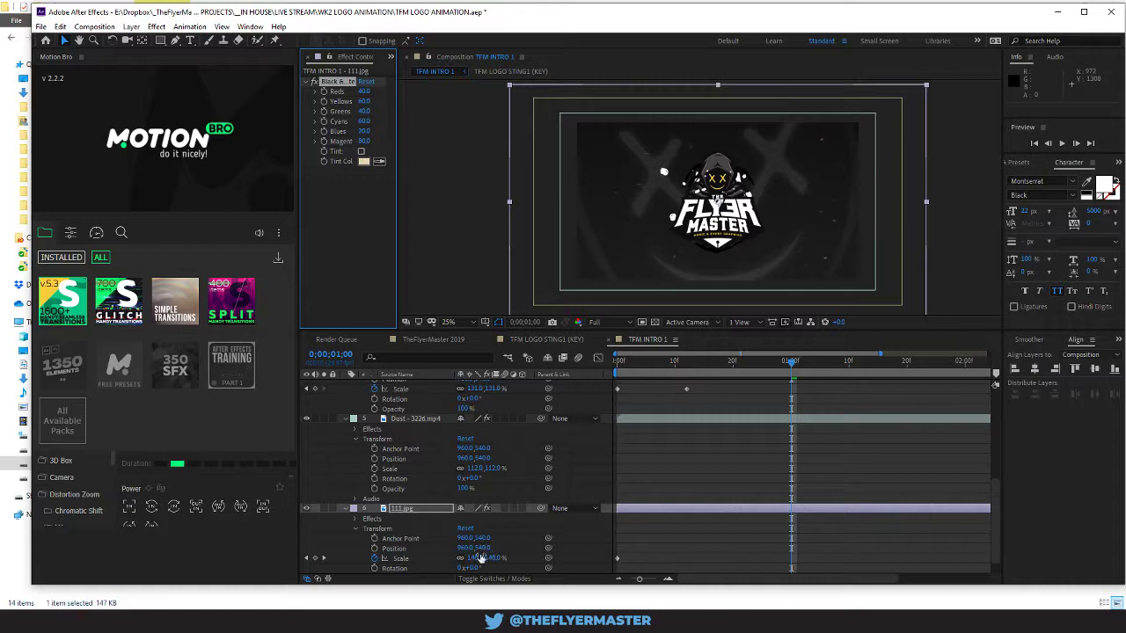
Step: Lower the 111.jpg layer's Opacity to about 20%
scroll(484, 549, down, 1)
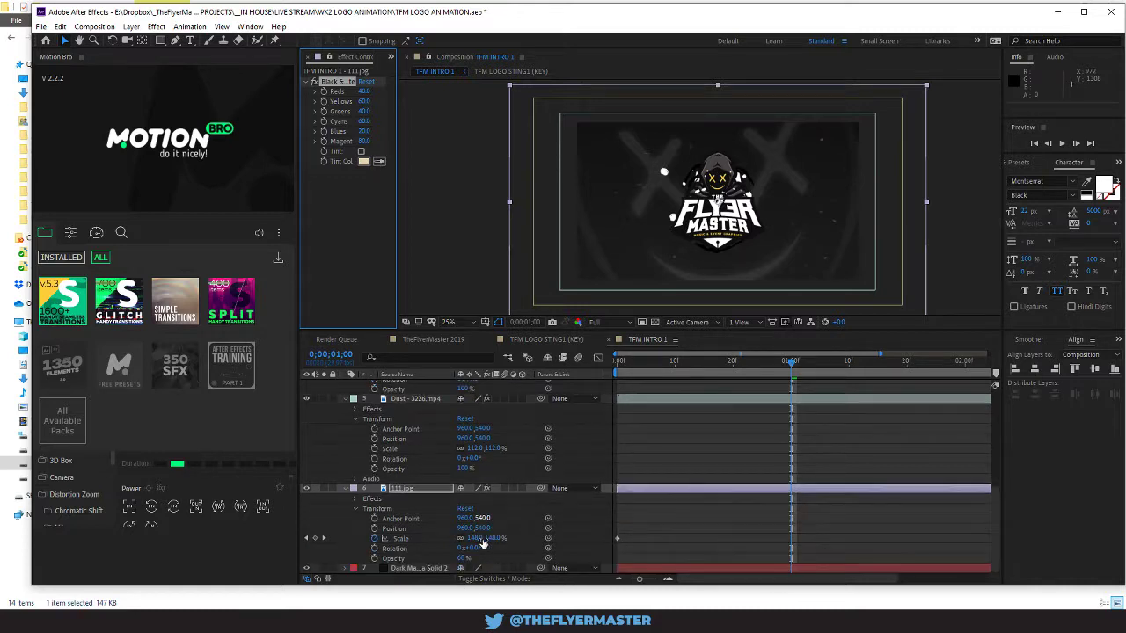
drag(463, 563, 433, 560)
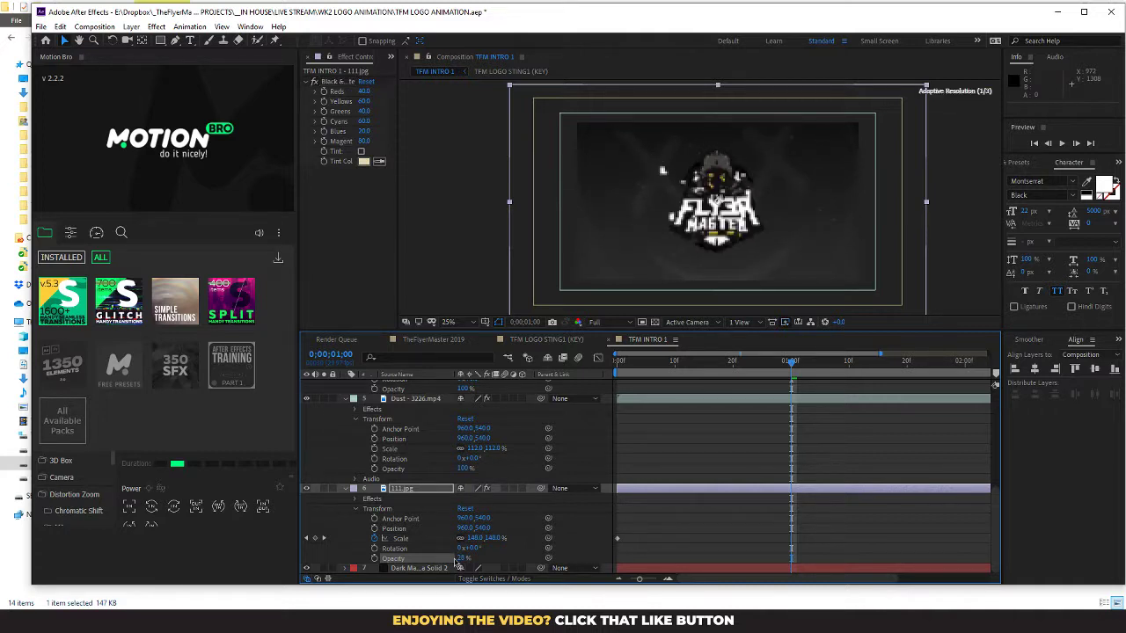
Step: Animate the 111.jpg layer's Rotation from about 6° at the first frame to about -19° at 0;00;01;23
drag(772, 364, 574, 380)
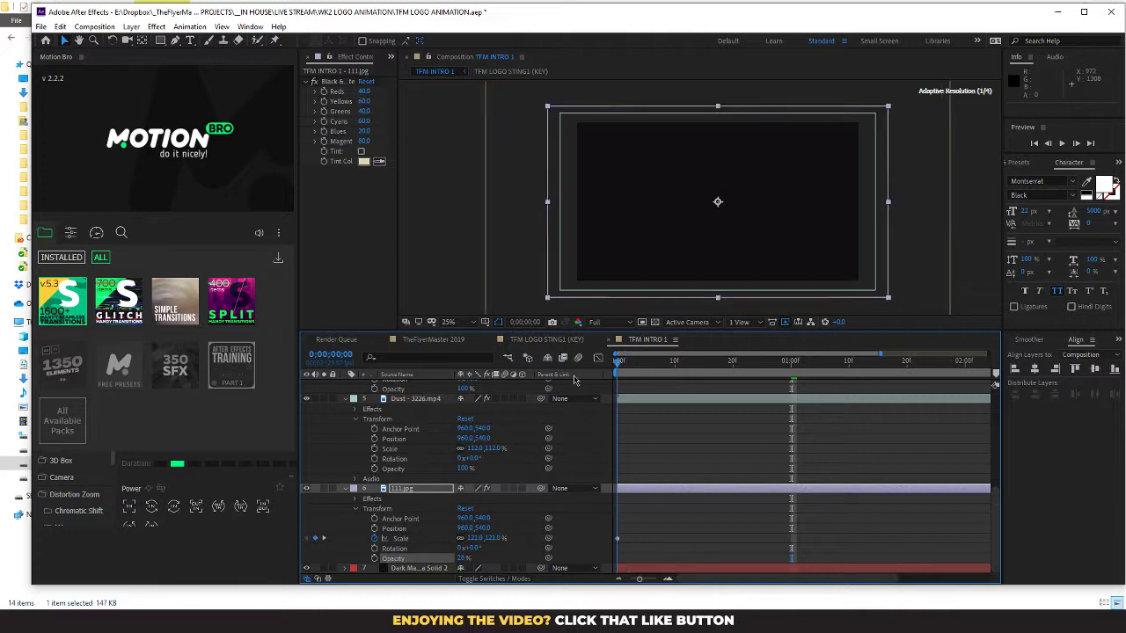
click(374, 548)
drag(475, 549, 479, 548)
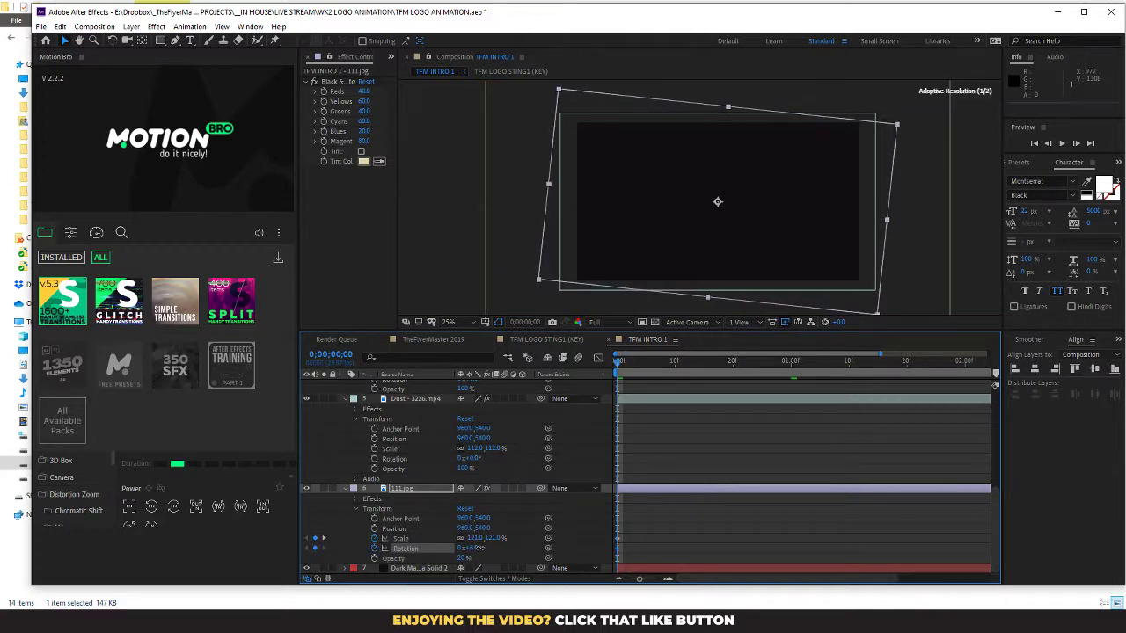
click(641, 363)
drag(640, 367, 923, 384)
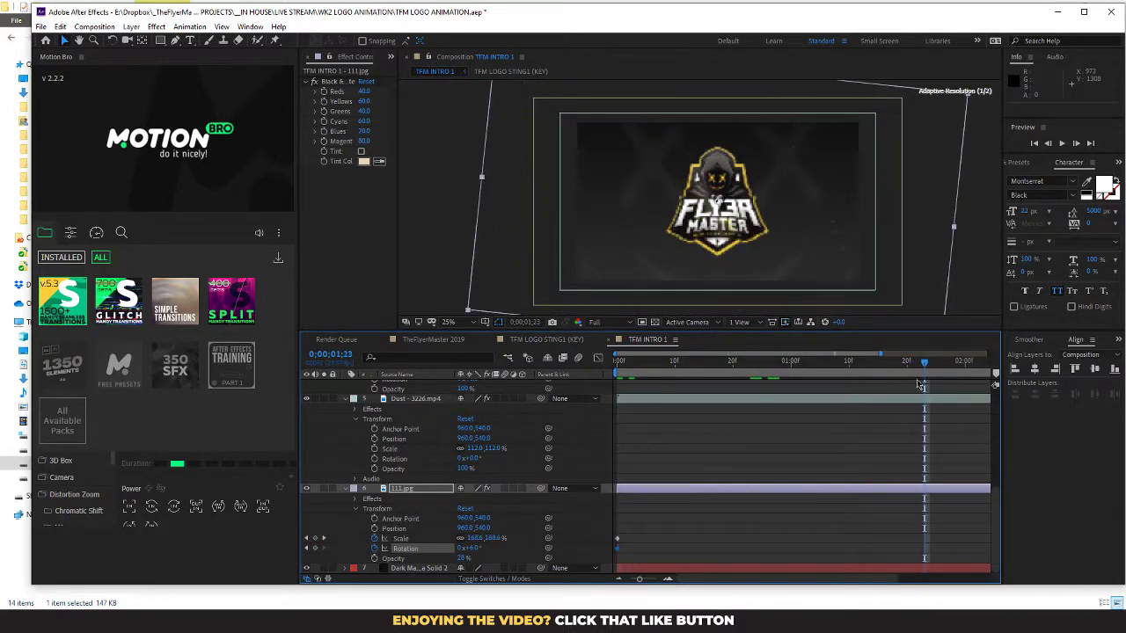
drag(469, 548, 446, 534)
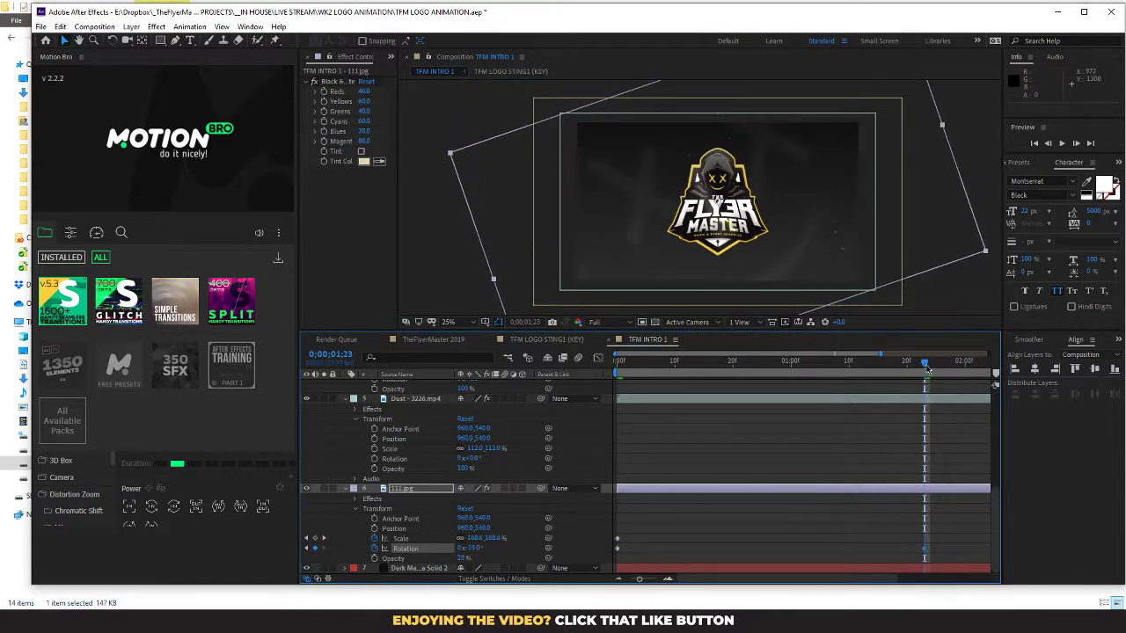
drag(923, 370, 988, 380)
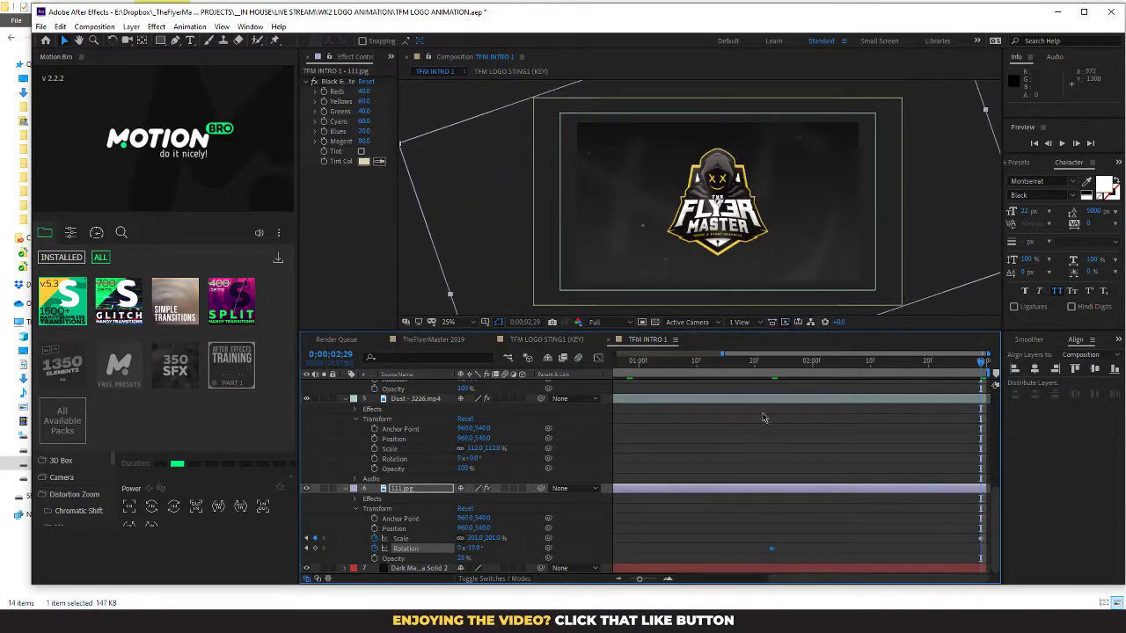
Step: Add a new adjustment layer at the top of the TFM INTRO 1 layer stack
scroll(416, 464, up, 4)
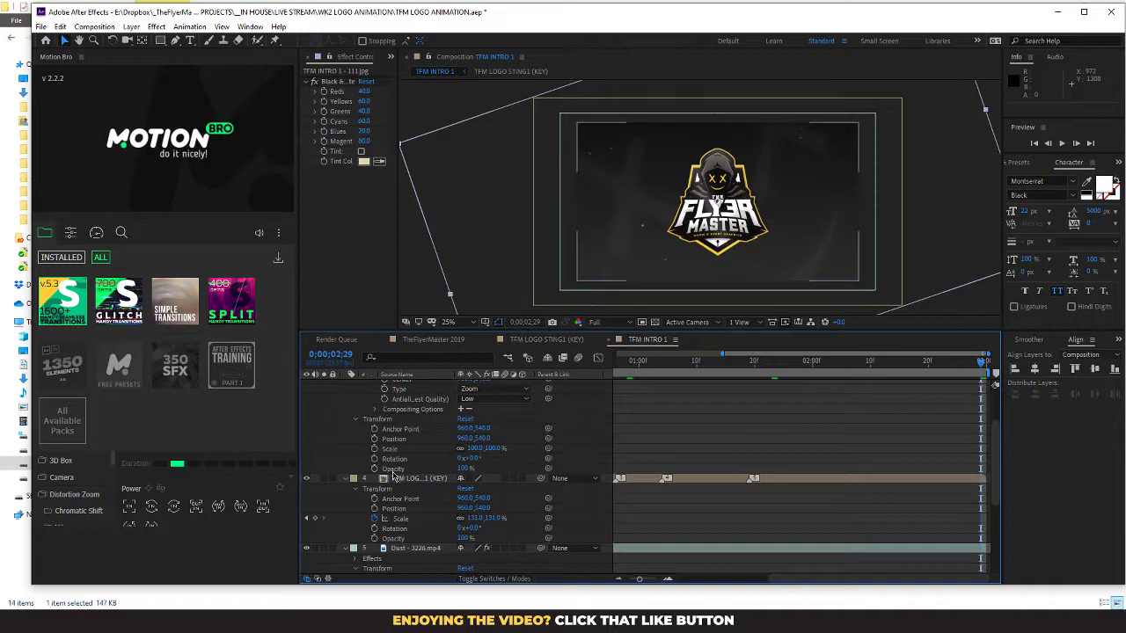
scroll(400, 455, up, 2)
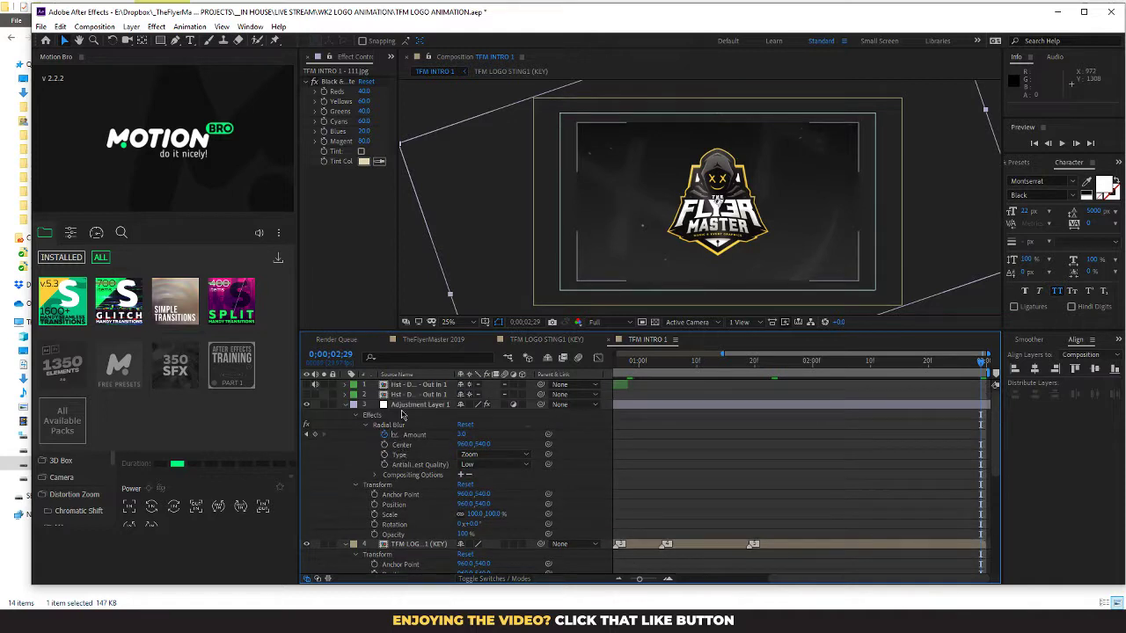
click(411, 384)
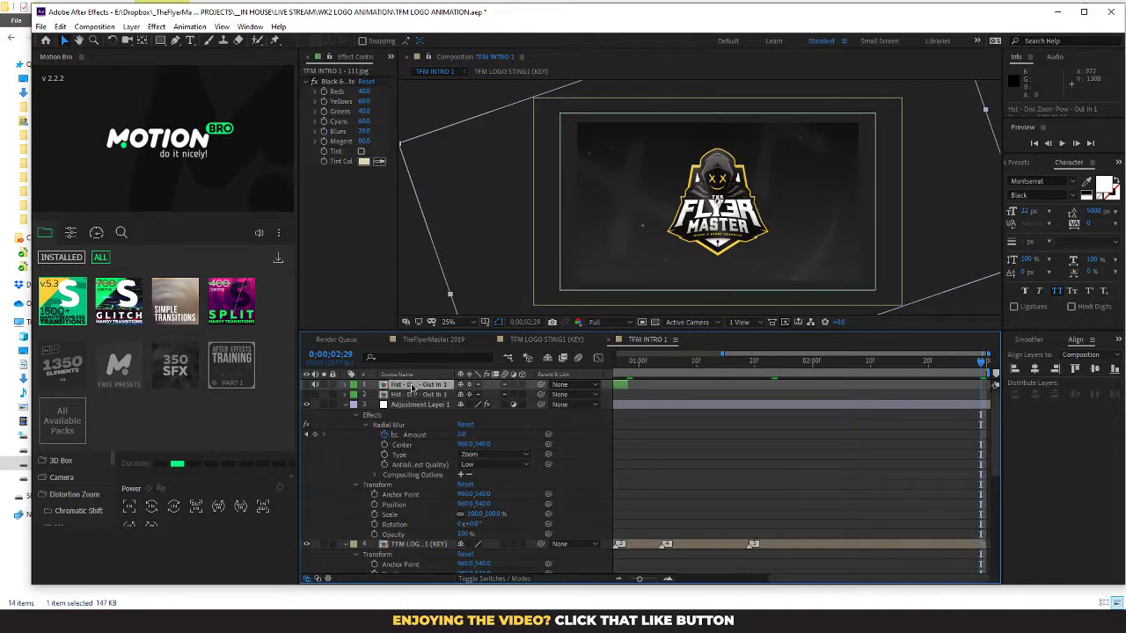
click(144, 27)
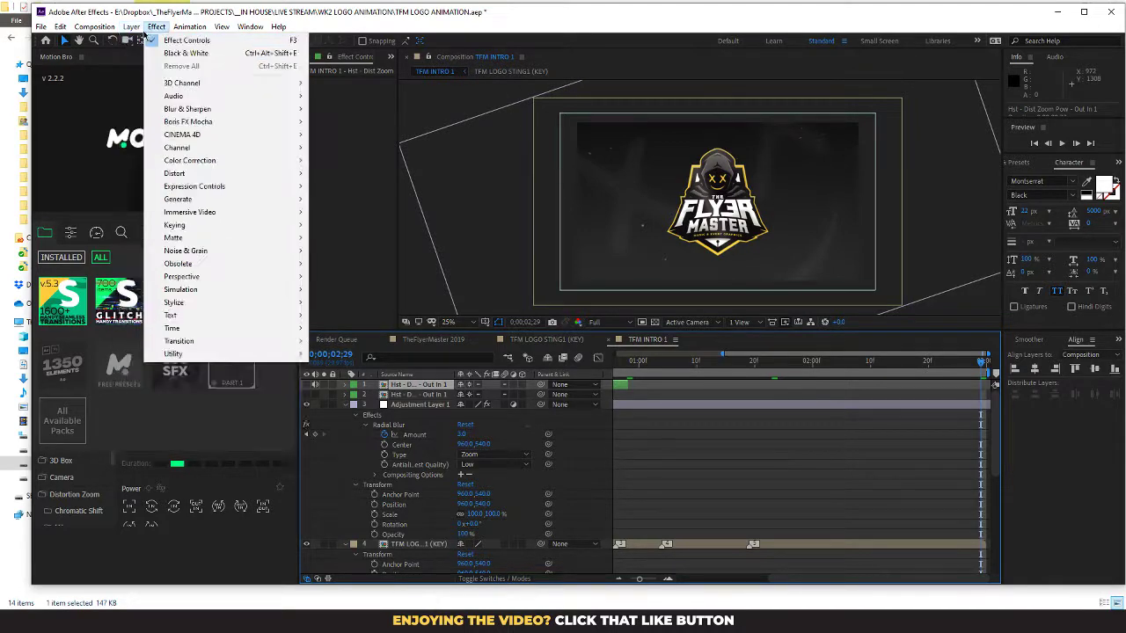
mouse_move(157, 28)
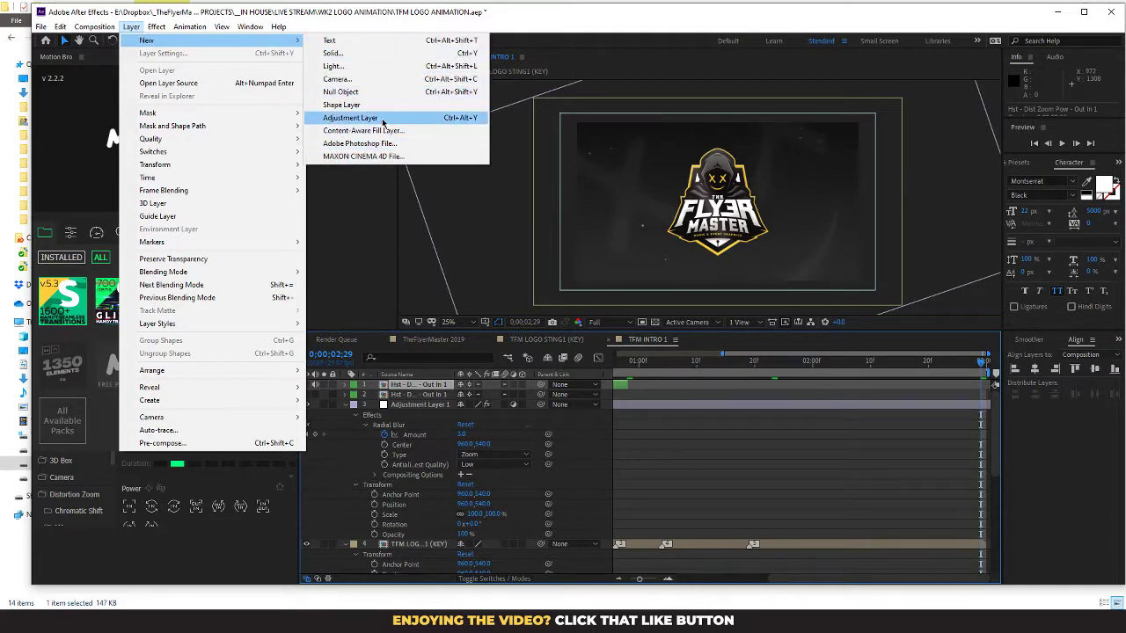
click(384, 119)
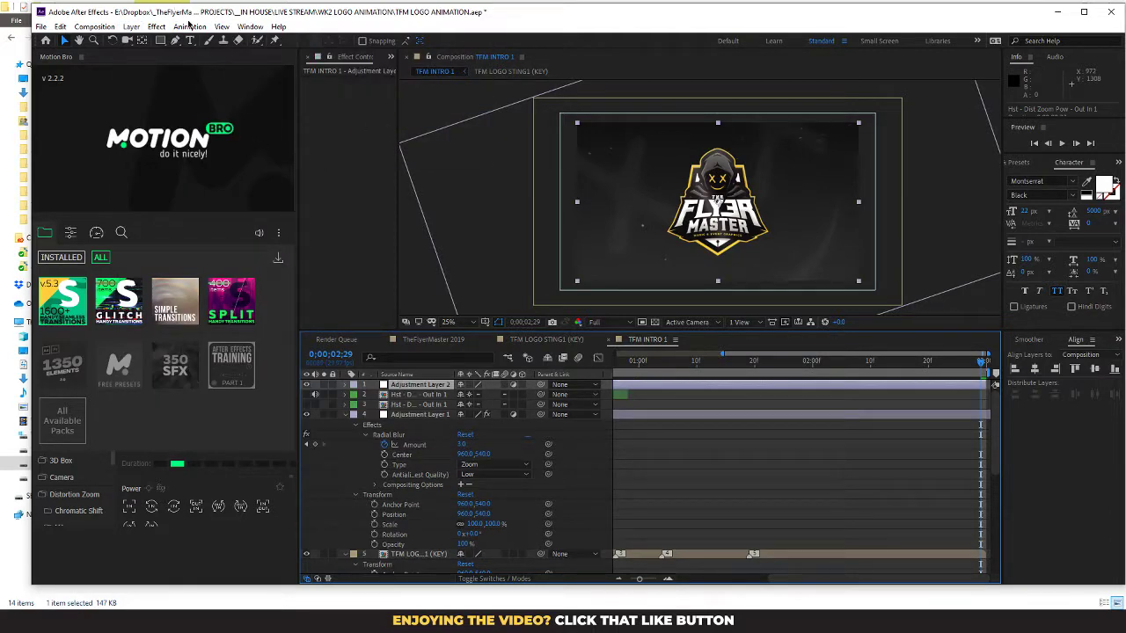
click(158, 27)
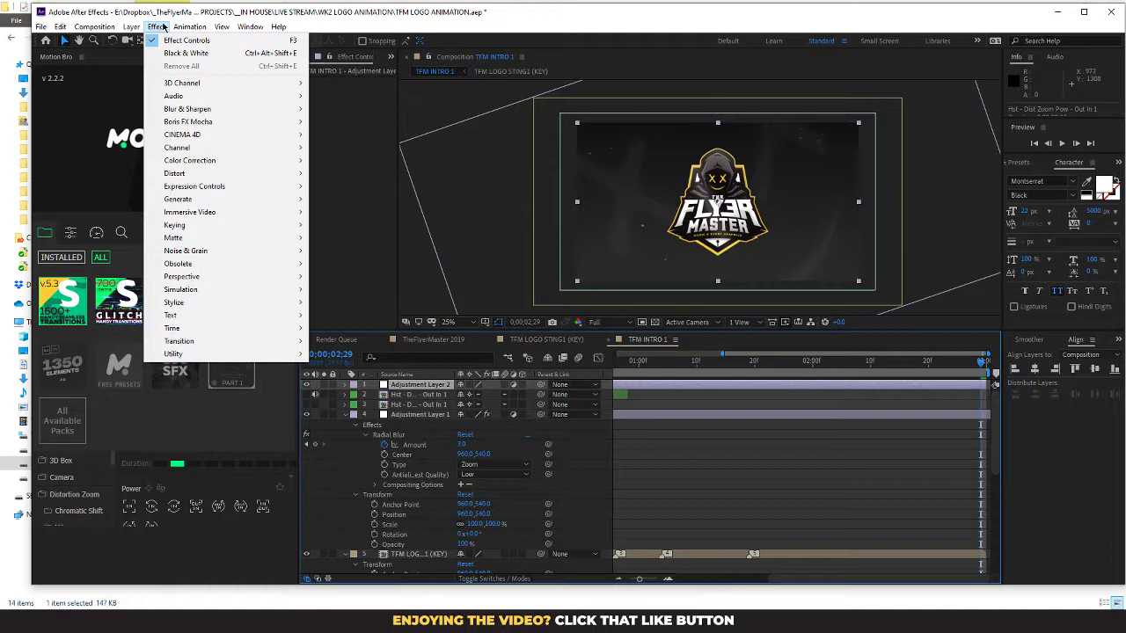
mouse_move(237, 165)
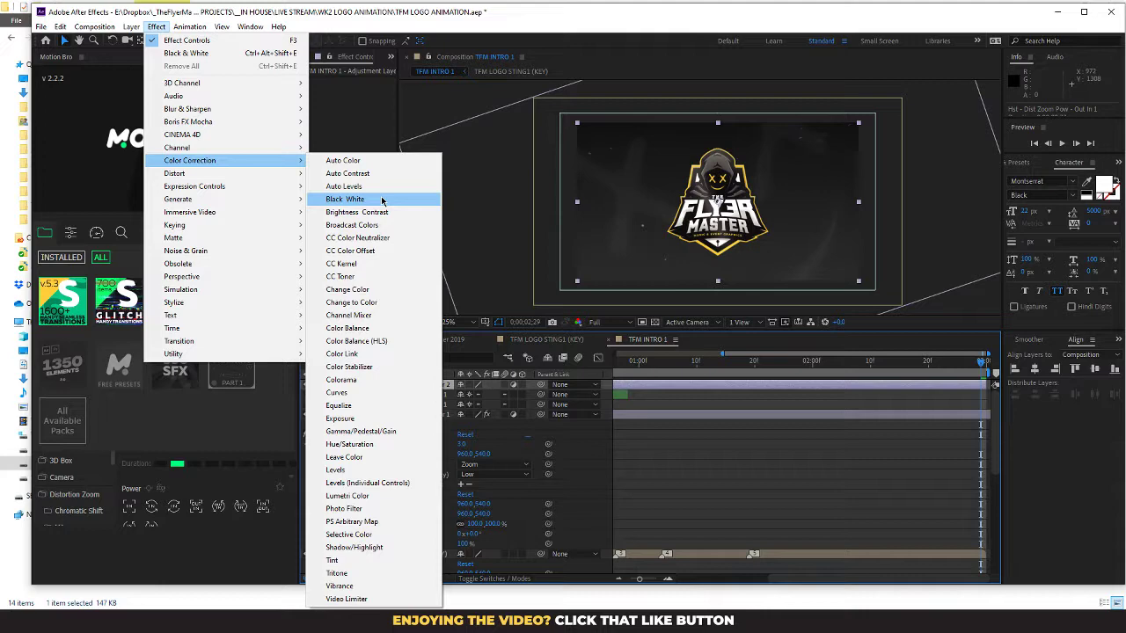
click(531, 24)
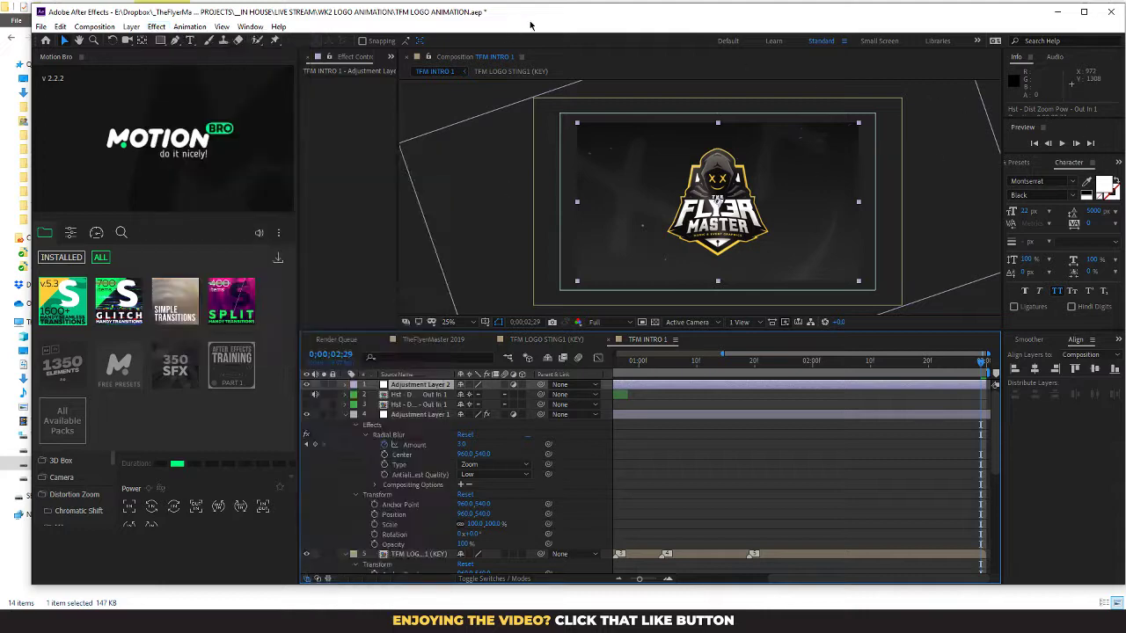
click(155, 25)
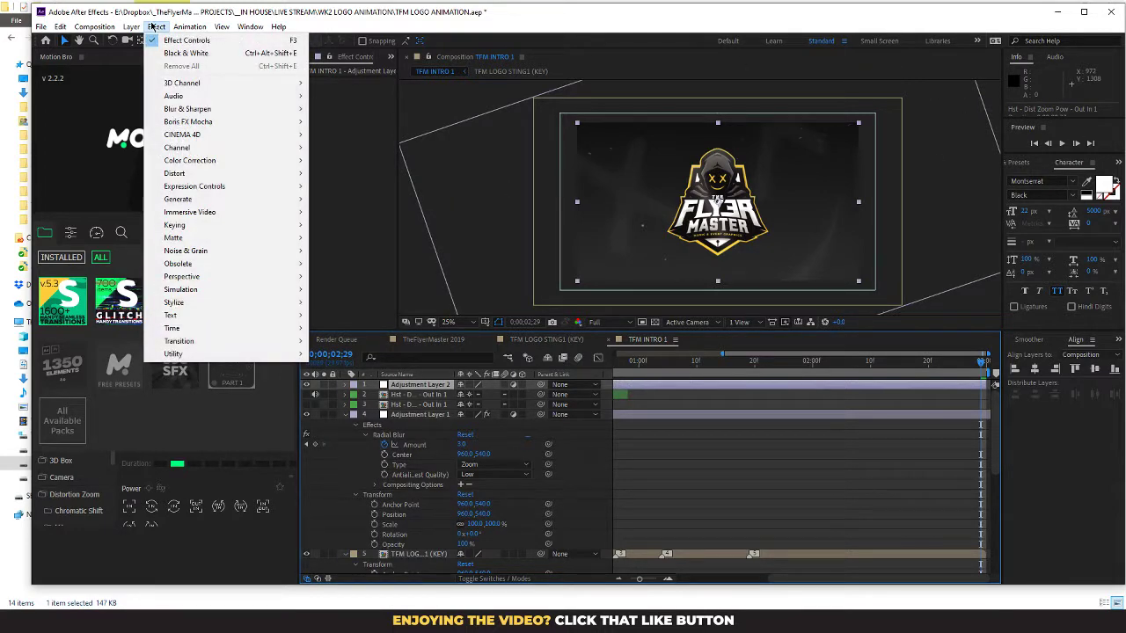
click(1065, 169)
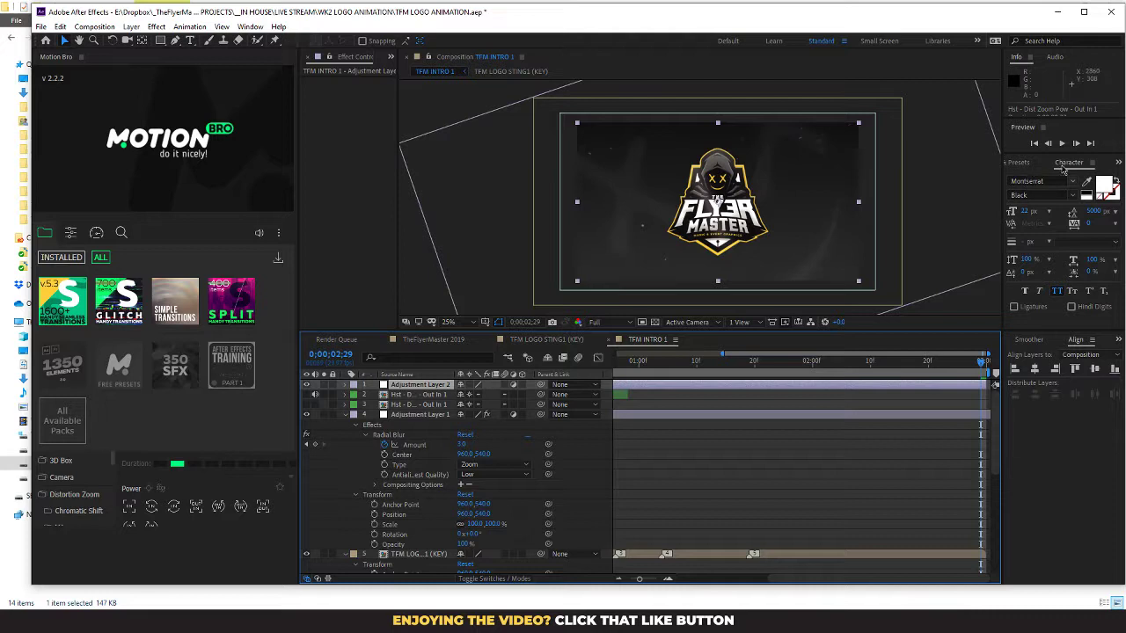
Step: Search the effects for "vig" and apply CC Vignette to Adjustment Layer 2
click(1117, 164)
click(1070, 175)
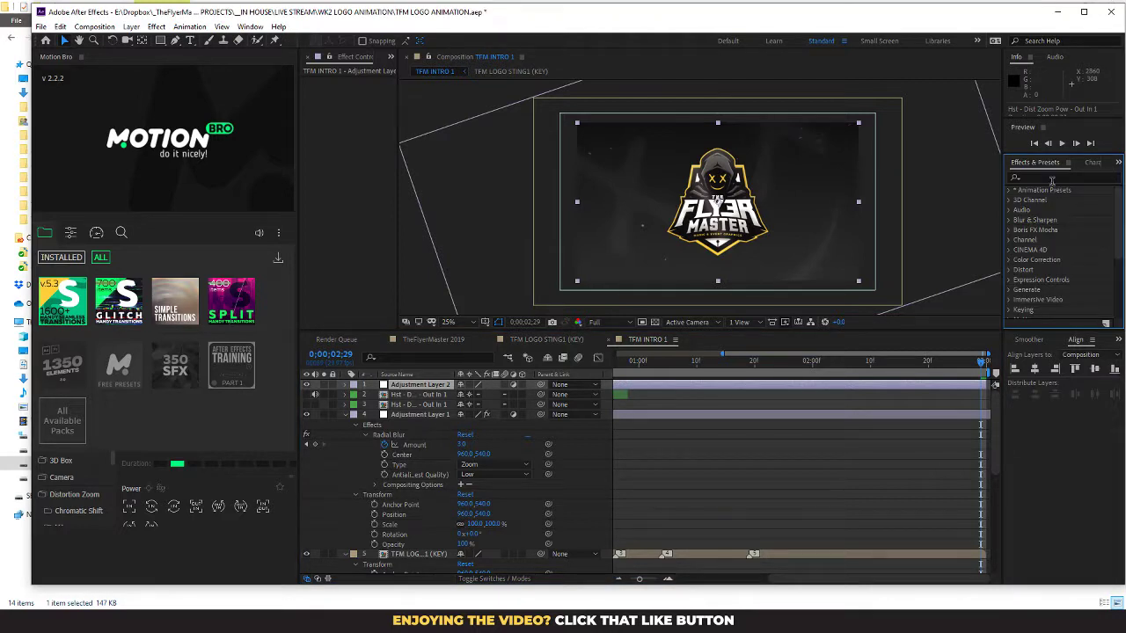
click(1048, 177)
text(vig)
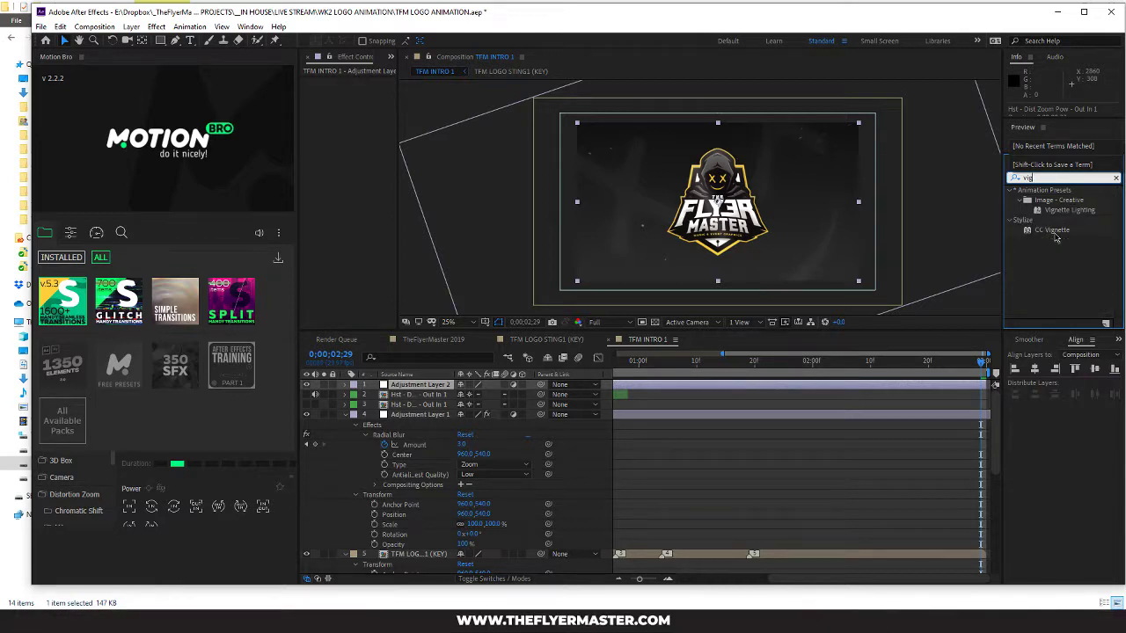
click(1054, 231)
drag(1057, 236, 427, 388)
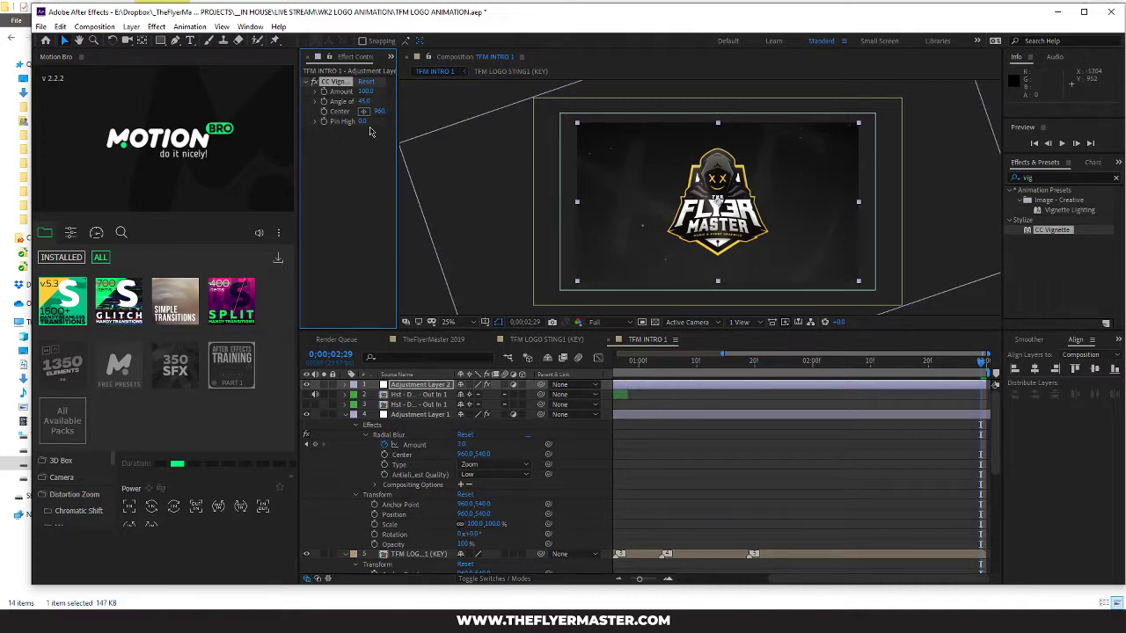
Step: Set the CC Vignette Amount to 125 and its Angle of View to about 68.4
drag(398, 84, 480, 81)
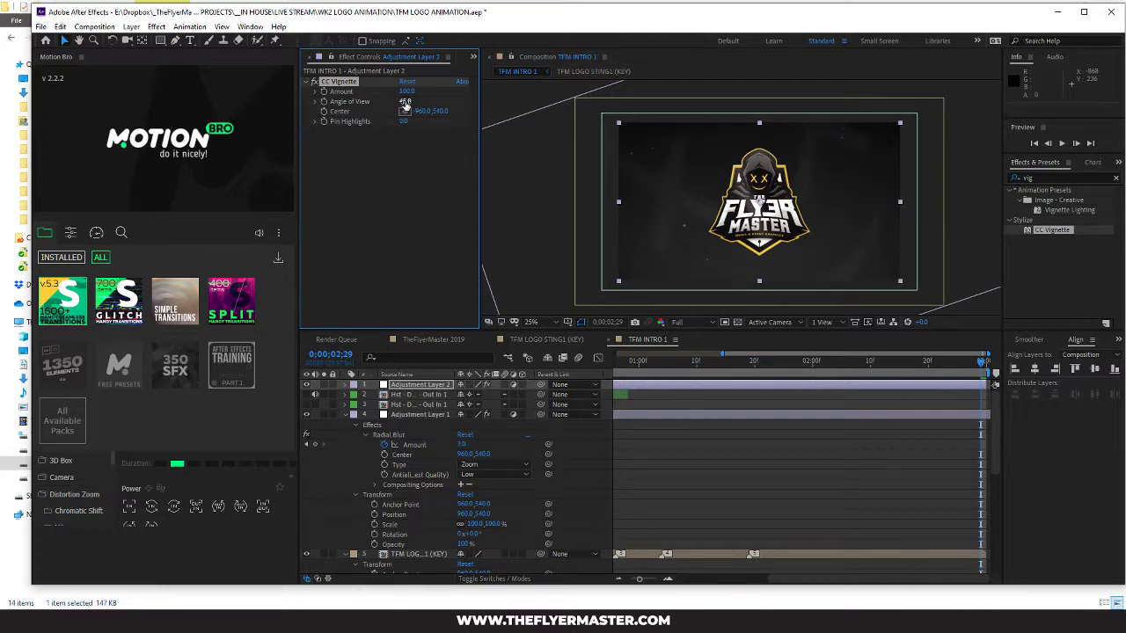
drag(424, 102, 524, 97)
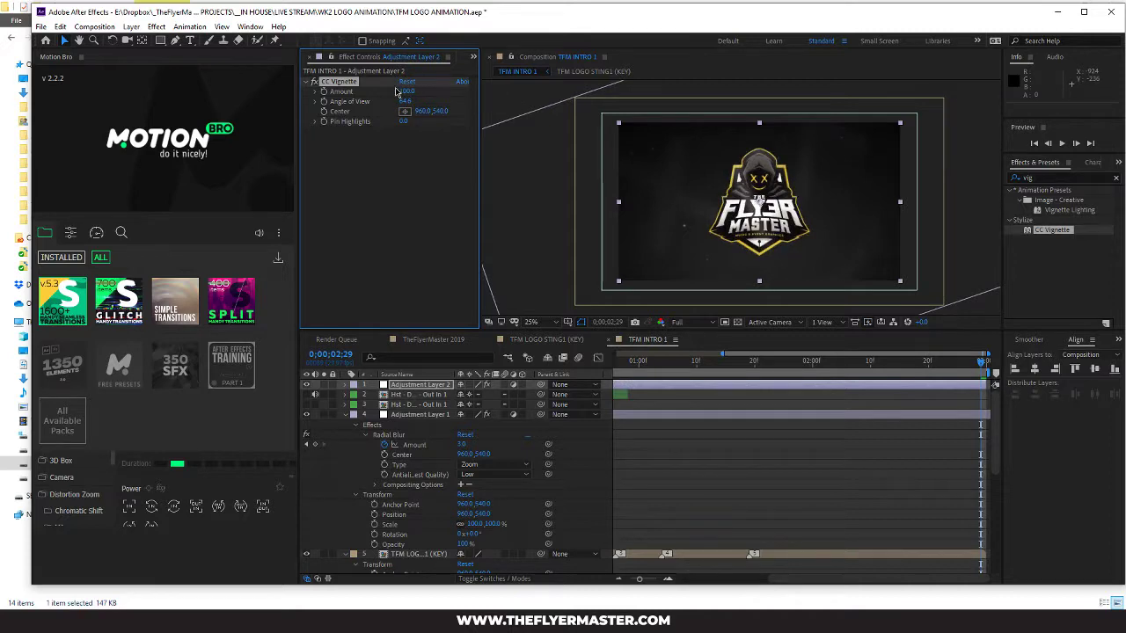
drag(405, 101, 417, 101)
drag(405, 101, 433, 91)
Step: Play and scrub through the intro to check how the vignette looks across the animation
key(space)
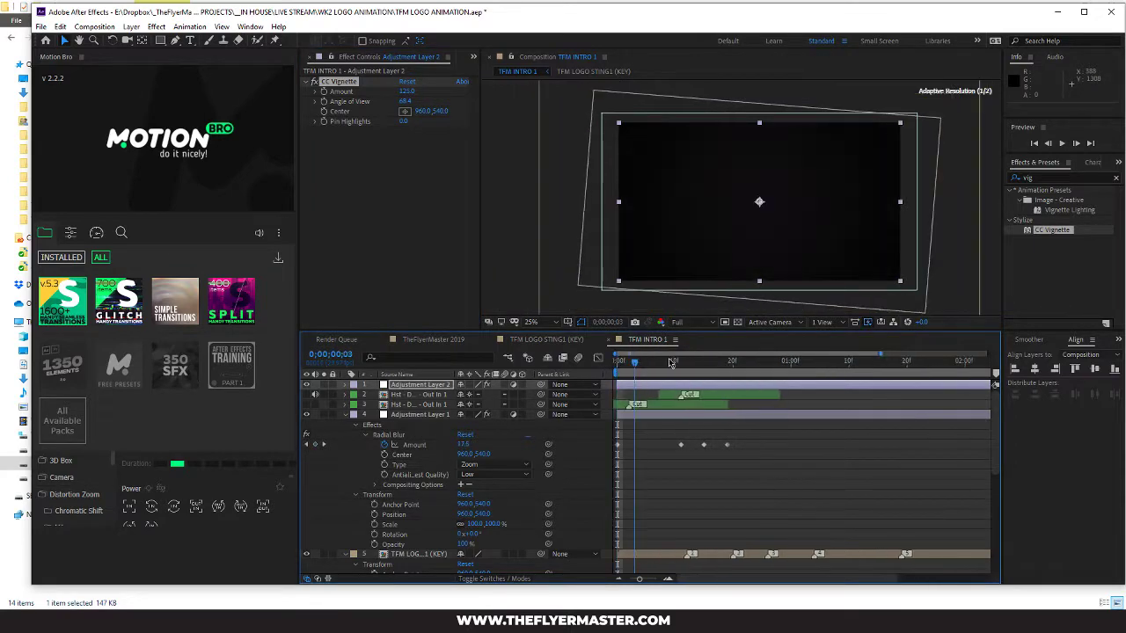
drag(848, 355, 1070, 355)
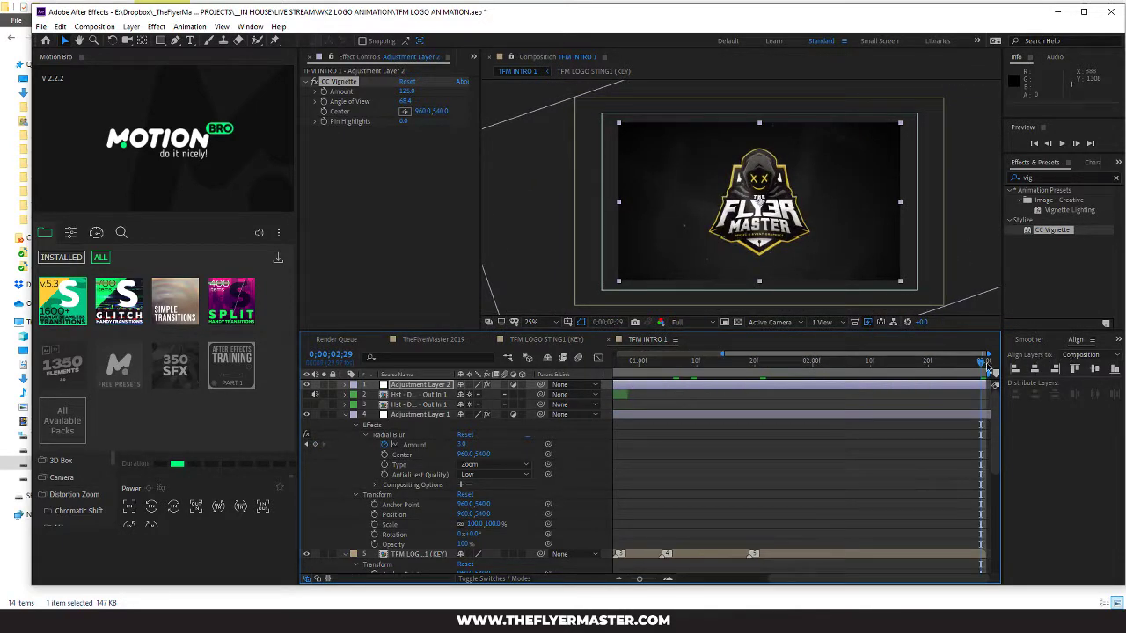
drag(986, 368, 422, 439)
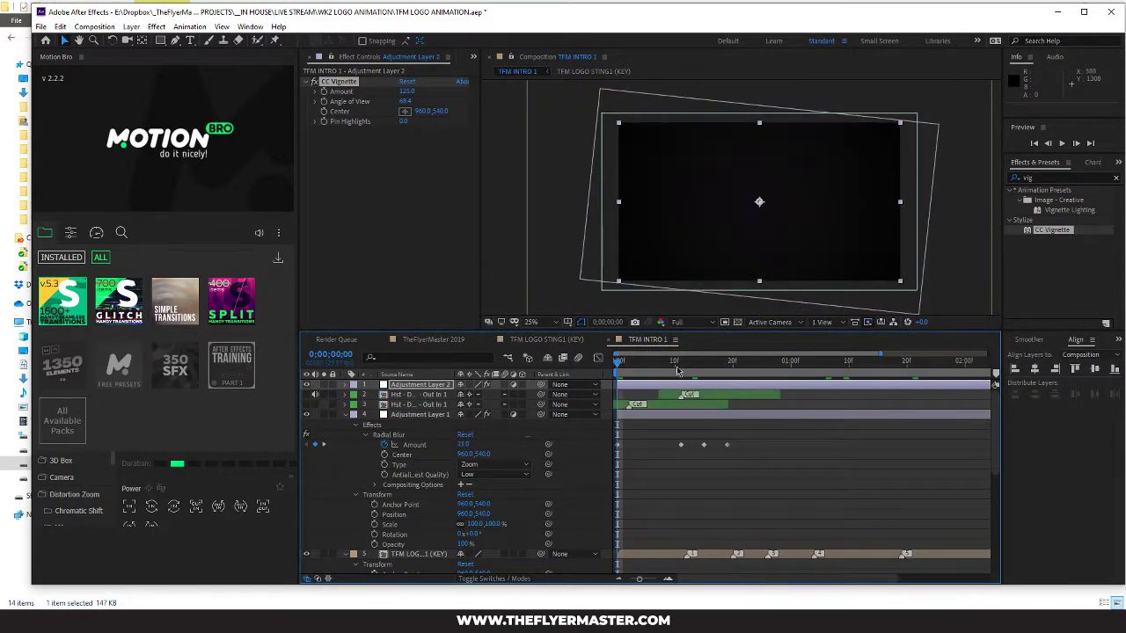
drag(618, 368, 680, 375)
drag(664, 376, 808, 376)
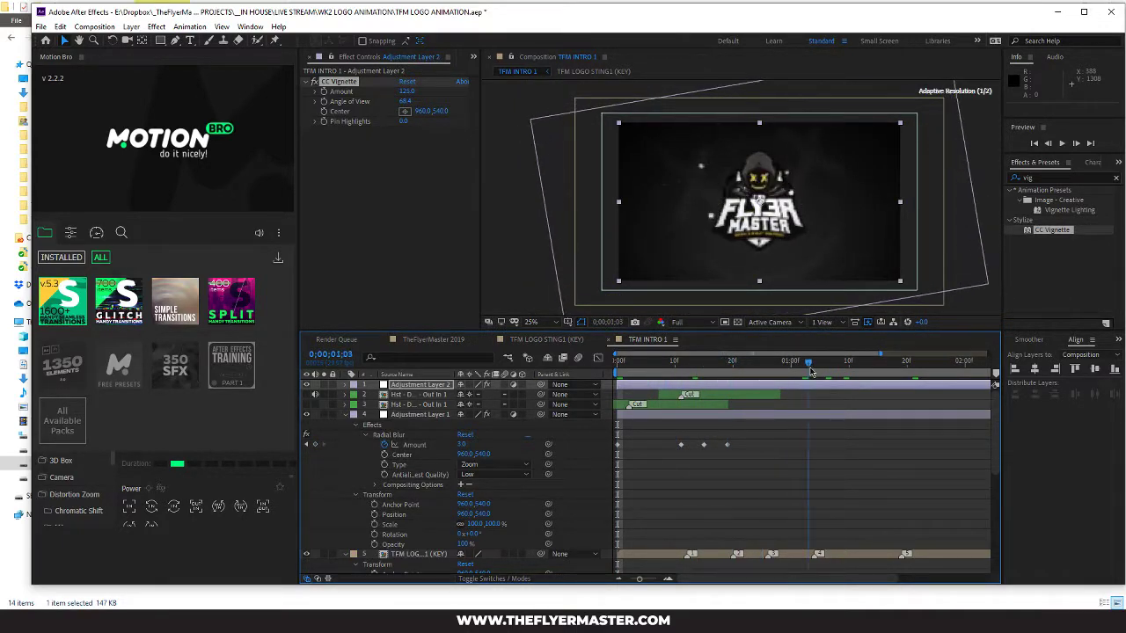
Step: Delete the upper Hst - Dist Zoom Pow - Out In 1 layer and replay the intro from the first frame
click(404, 394)
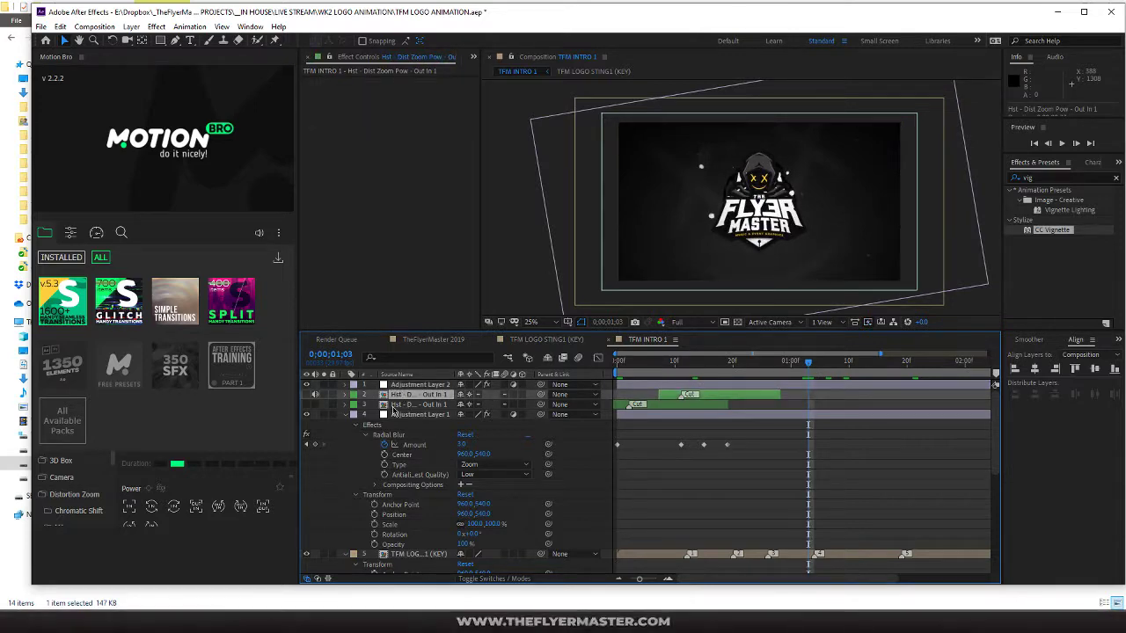
key(Delete)
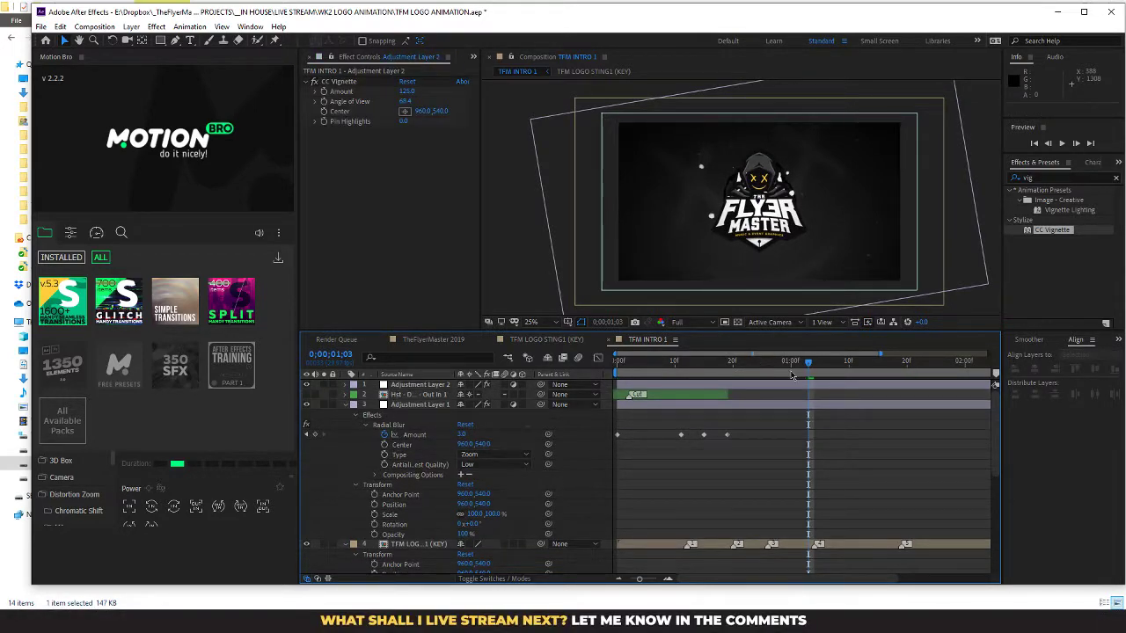
drag(795, 368, 605, 388)
key(space)
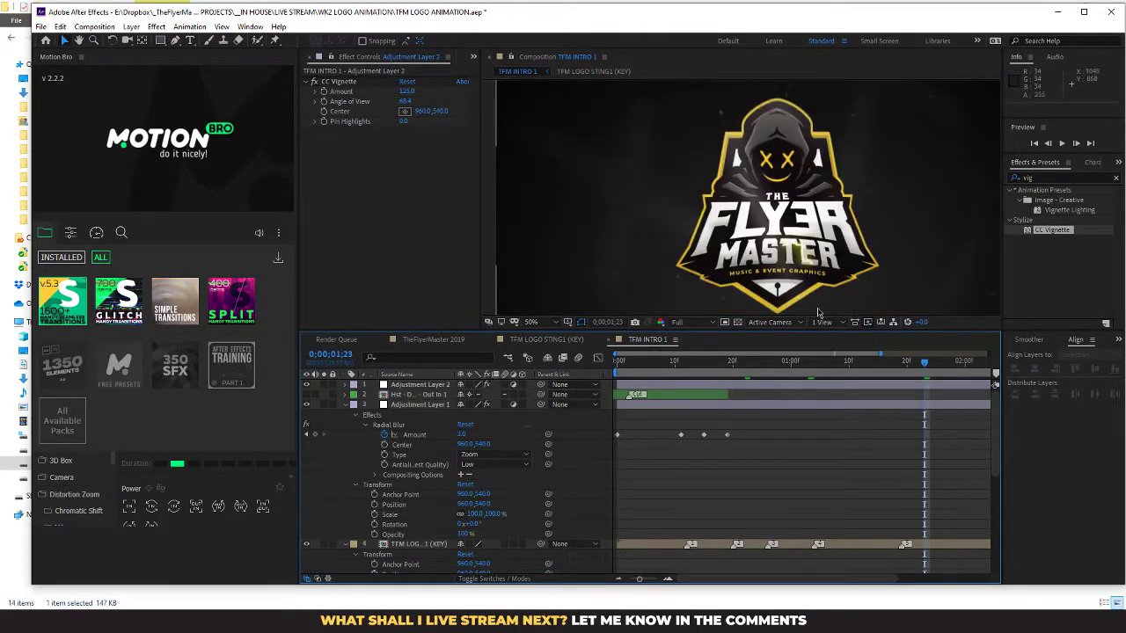
drag(923, 366, 944, 369)
key(space)
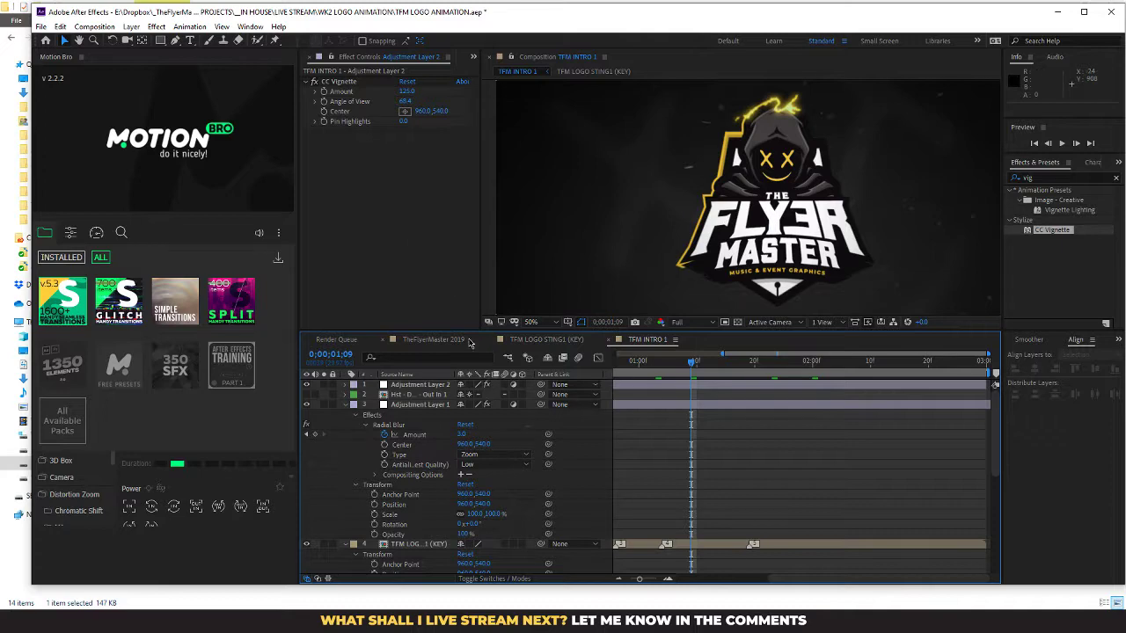
Step: Add the TFM INTRO 1 composition to the Render Queue
click(40, 27)
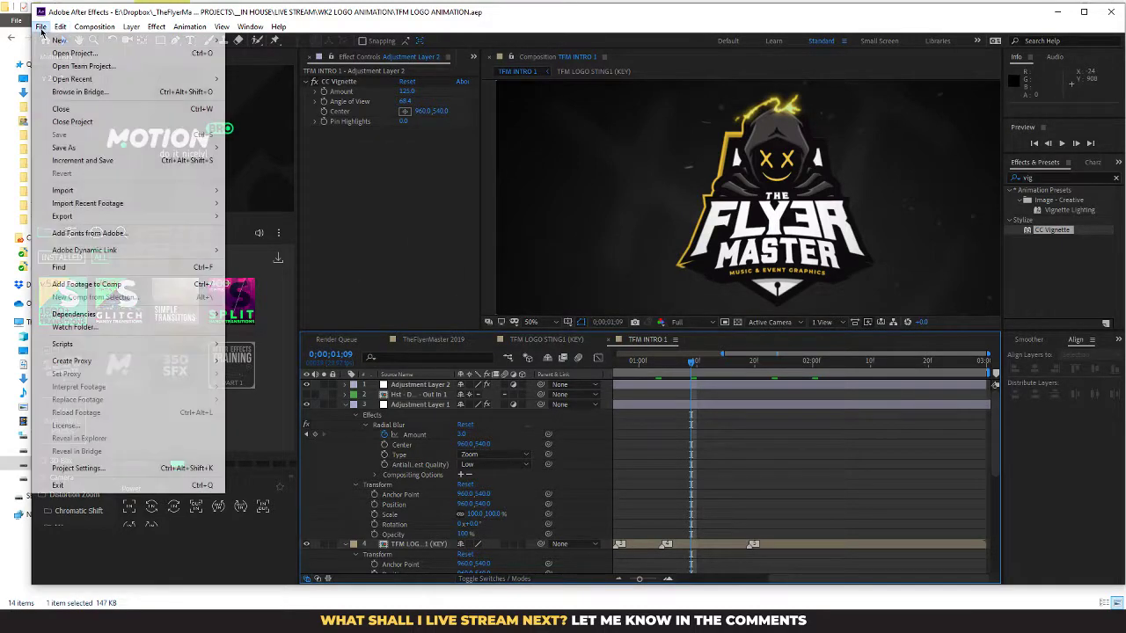
mouse_move(130, 216)
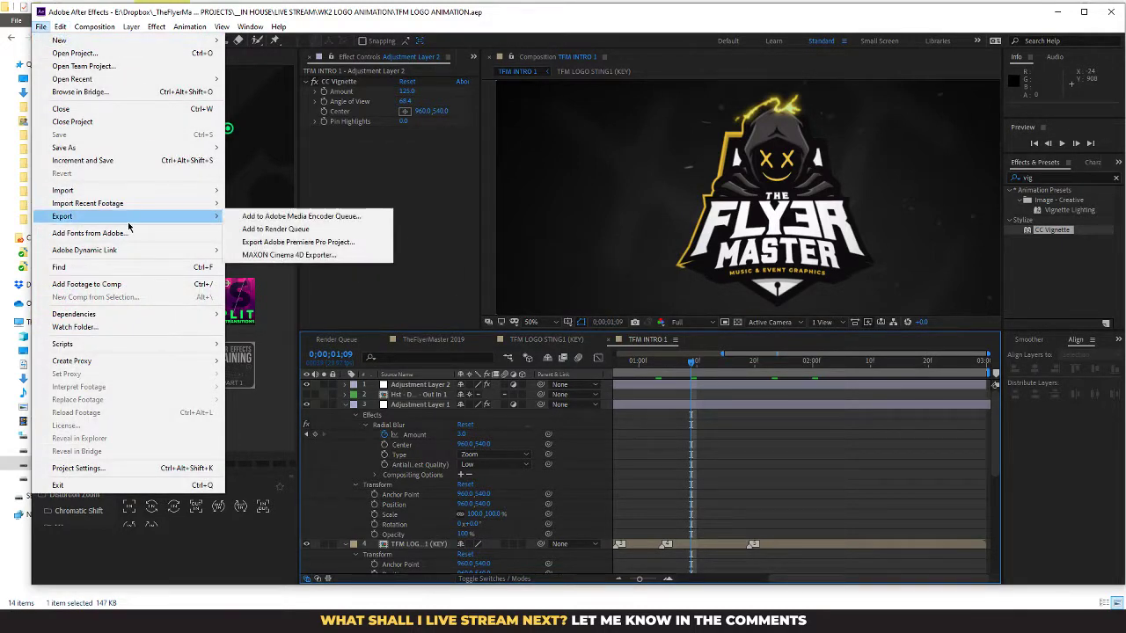
click(328, 232)
Step: Send TFM INTRO 1 to the Adobe Media Encoder queue and start encoding it as an H.264 file
click(41, 26)
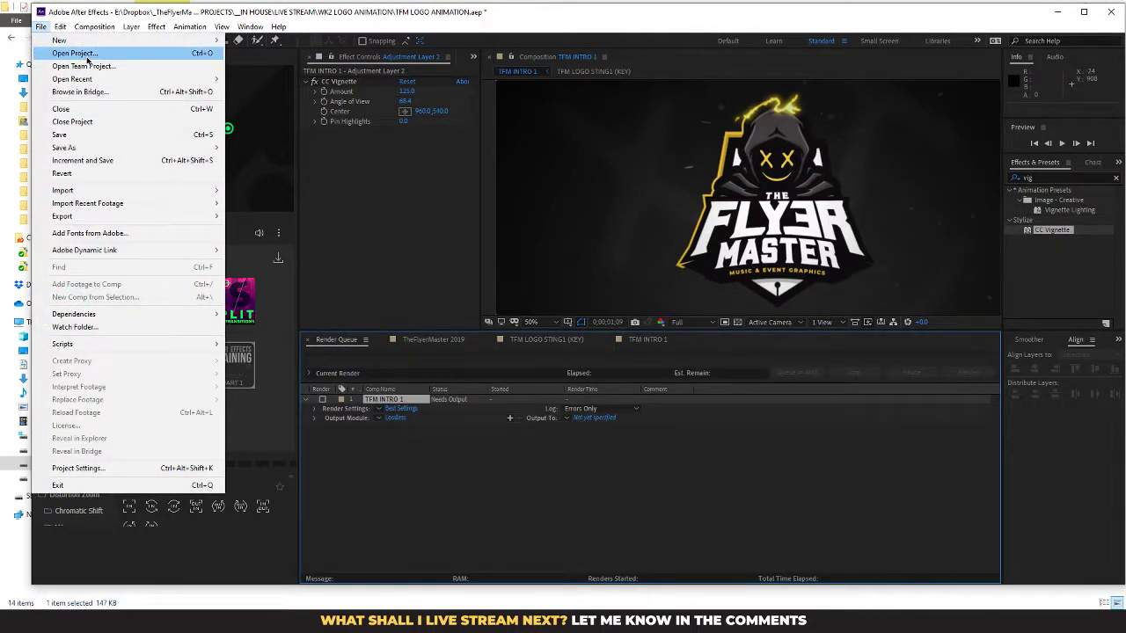
mouse_move(166, 216)
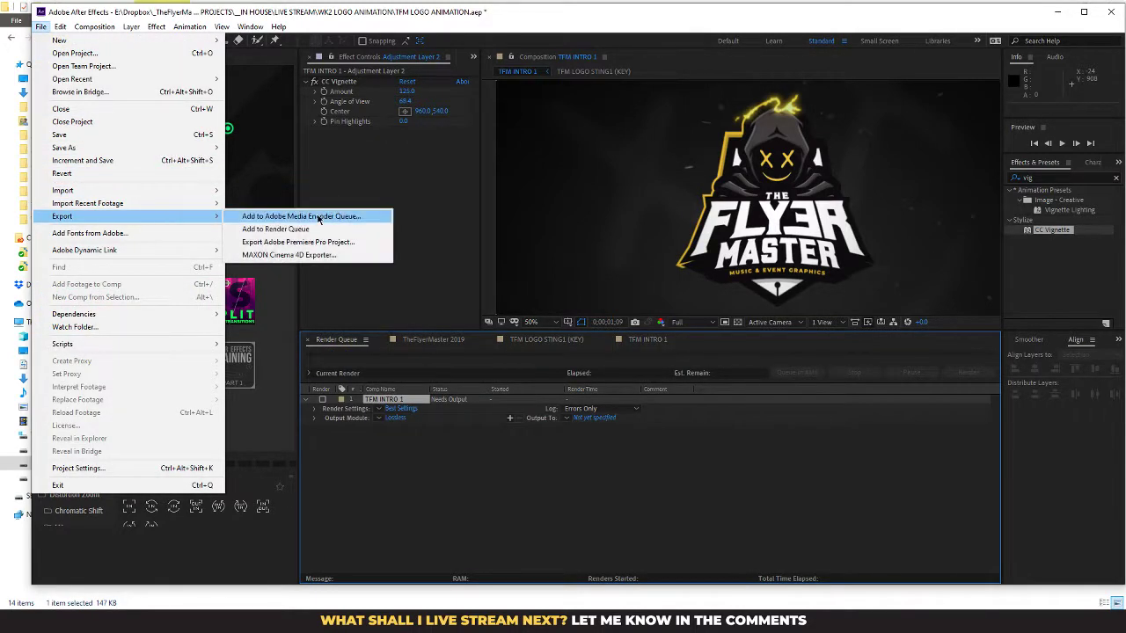
click(318, 217)
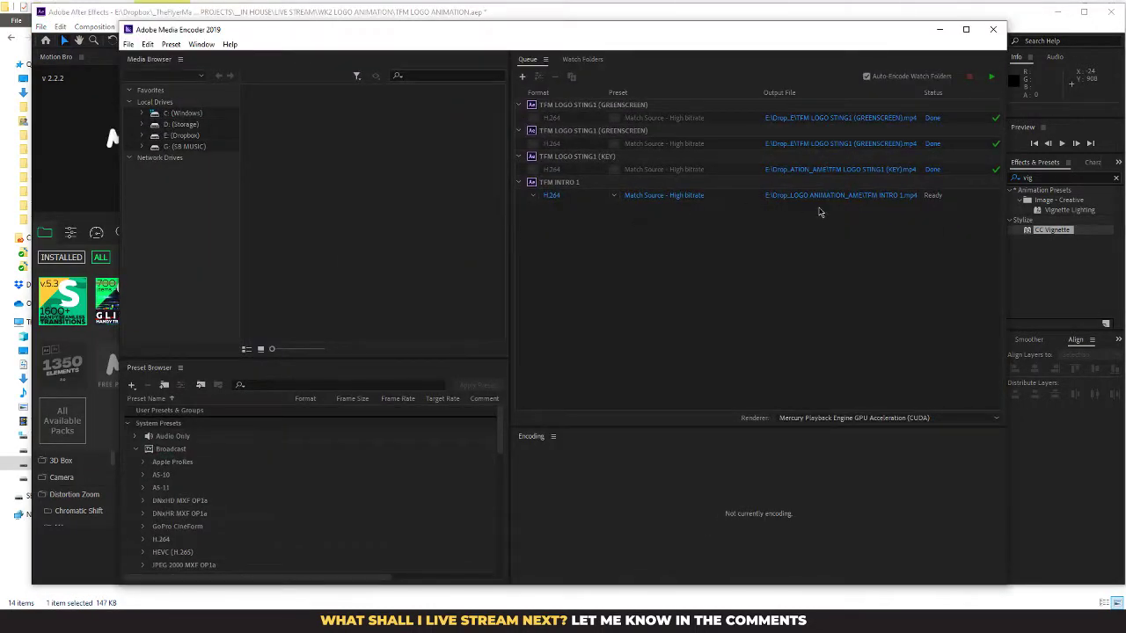
click(989, 79)
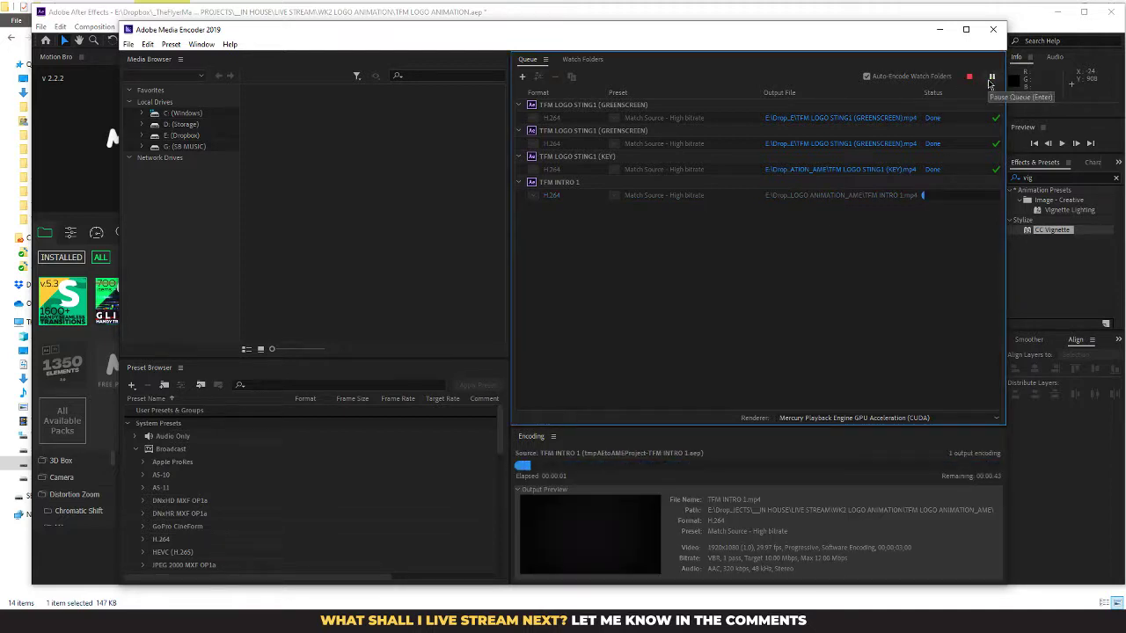
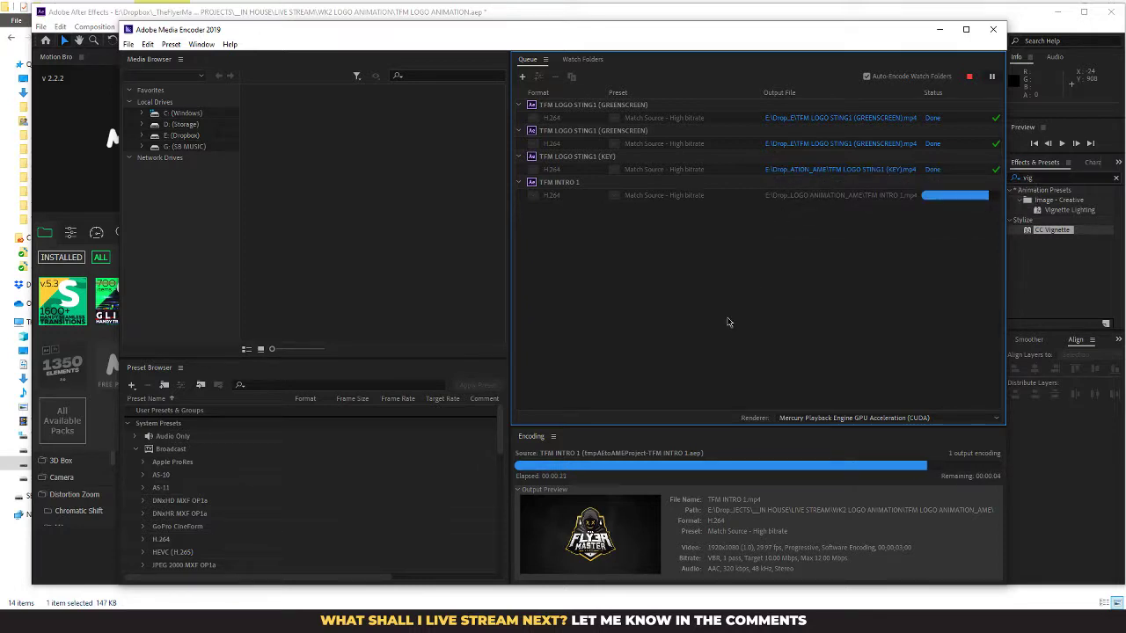
Step: Switch to File Explorer, open TFM LOGO ANIMATION_AME under LIVE STREAM's WK2 LOGO ANIMATION folder, and play TFM INTRO 1.mp4 to check the export
key(alt+Tab)
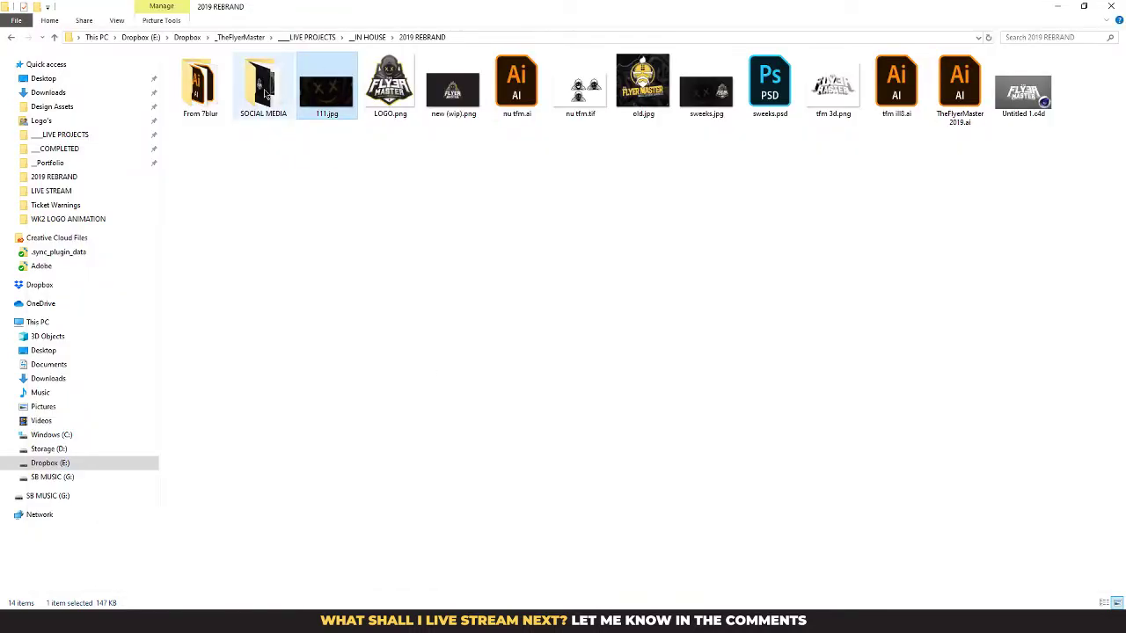
click(369, 37)
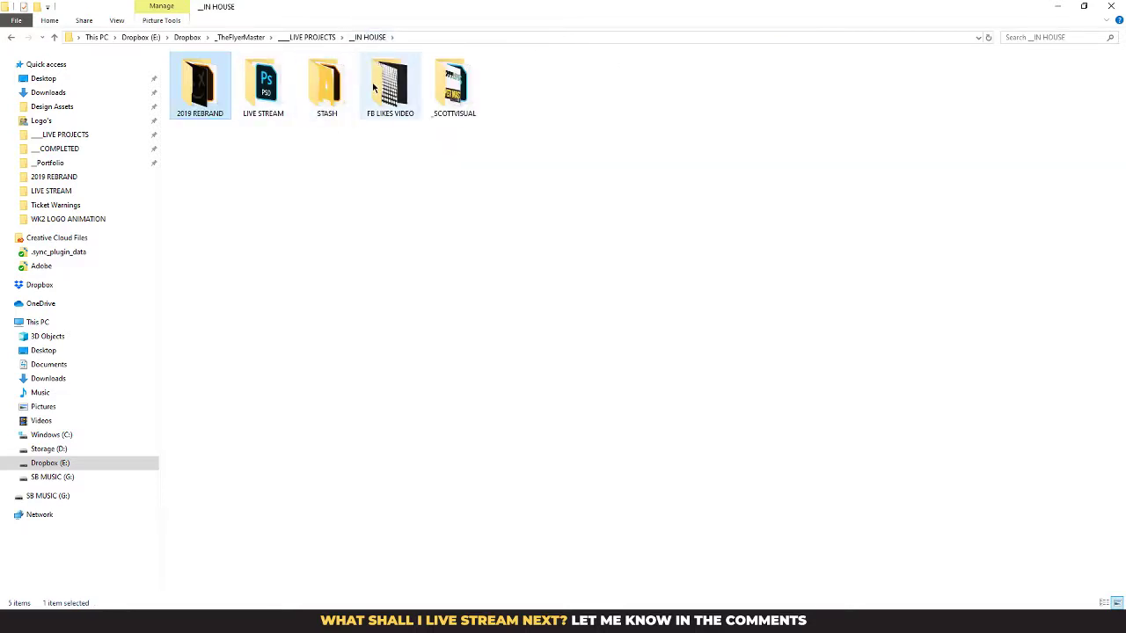
double_click(264, 84)
double_click(387, 88)
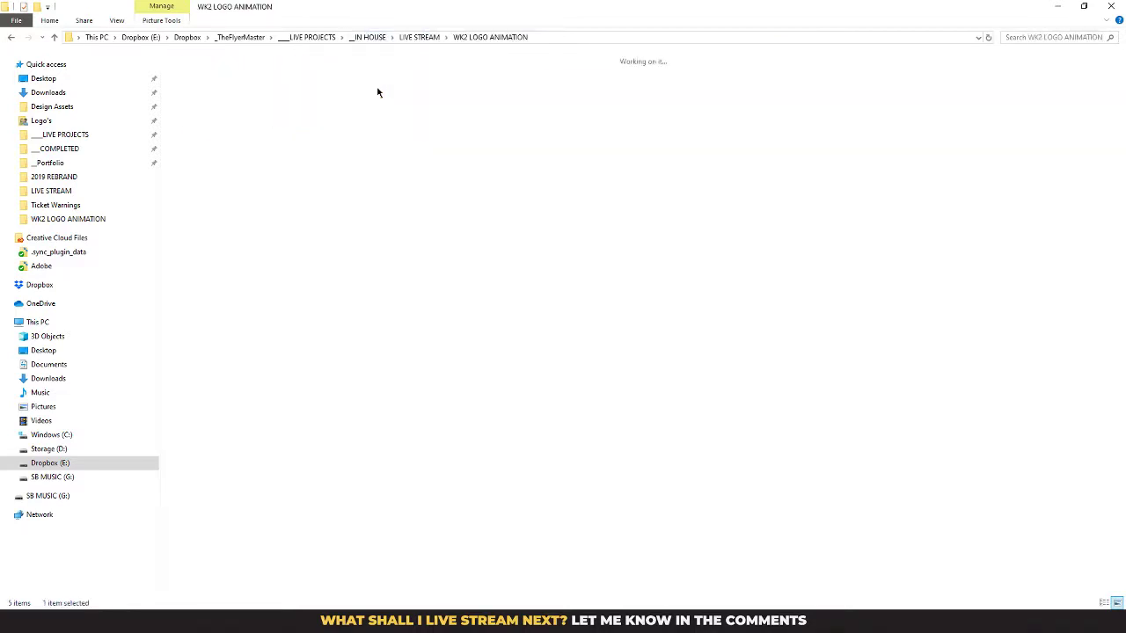
click(264, 88)
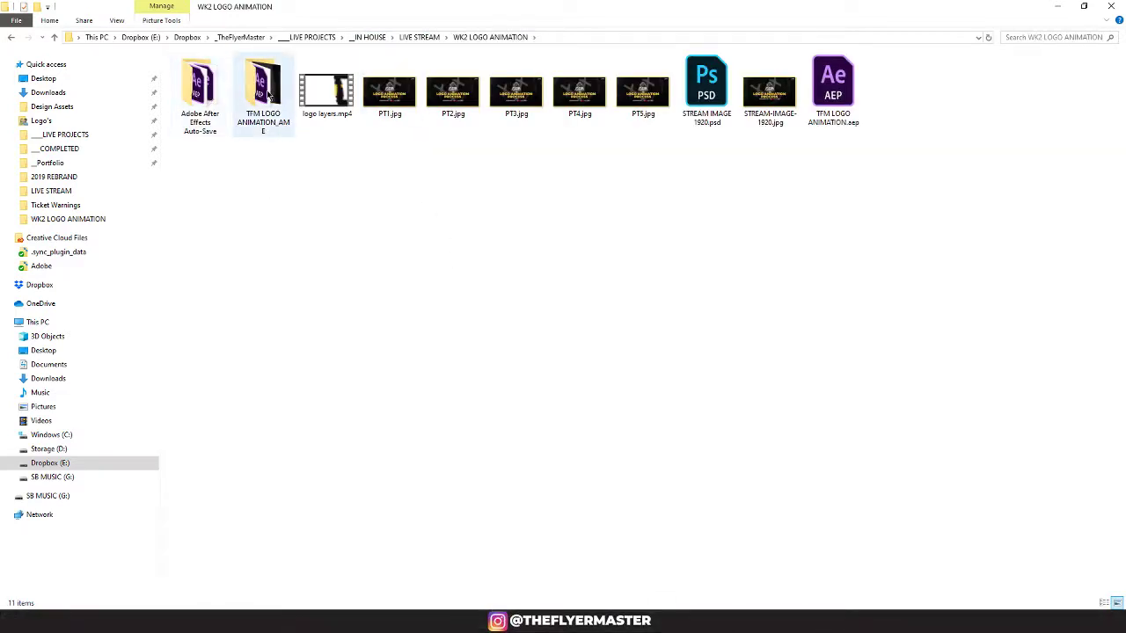
double_click(264, 88)
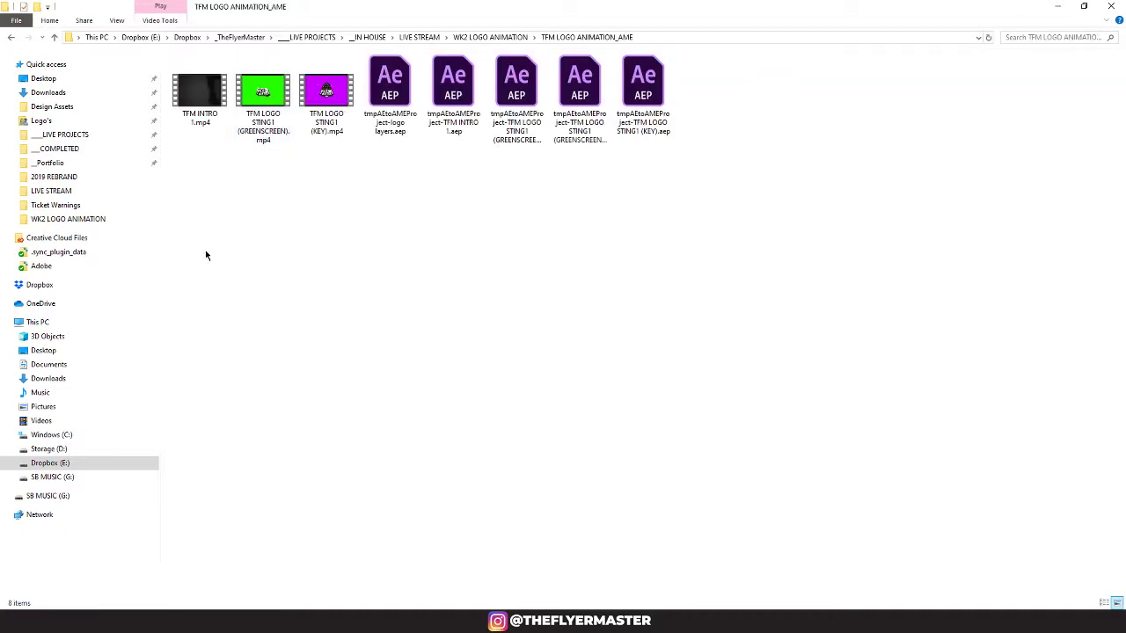
double_click(201, 96)
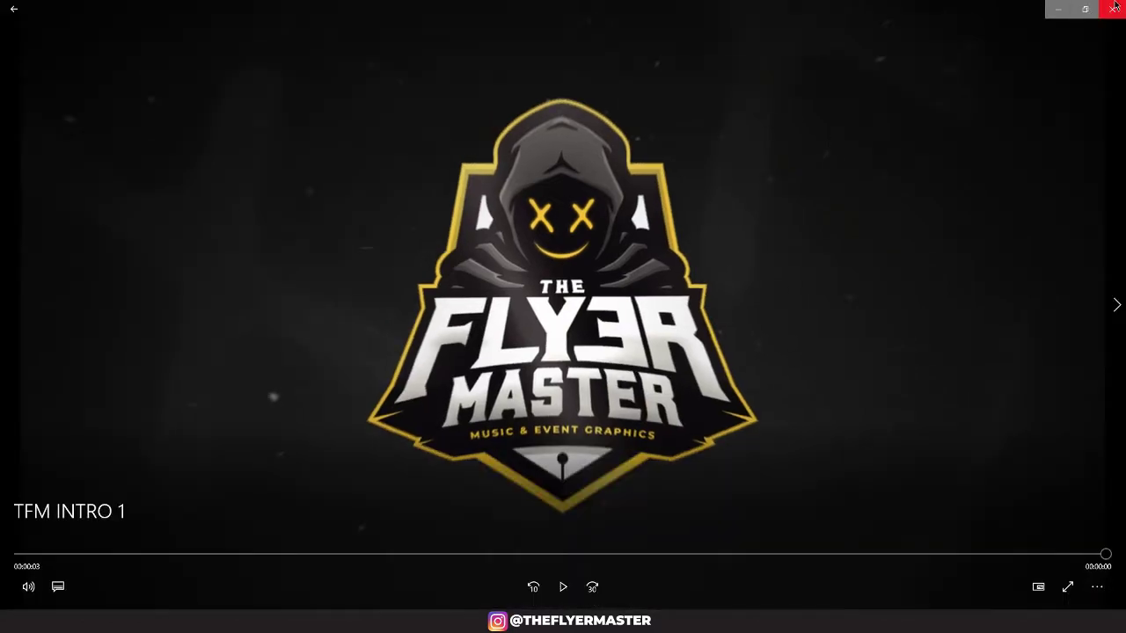
click(1110, 6)
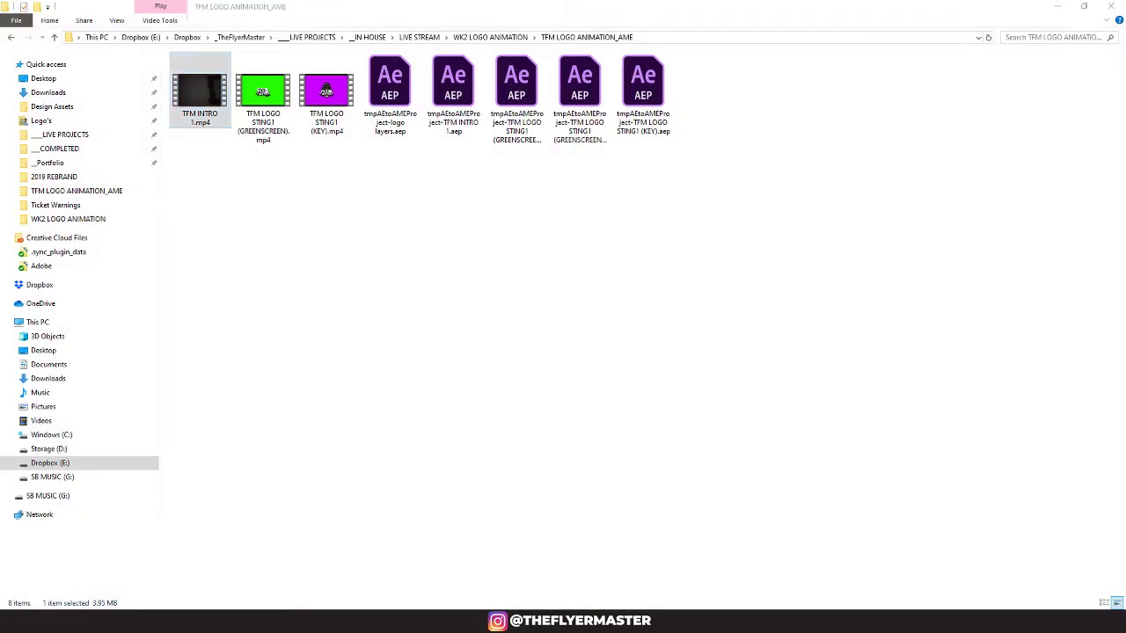
Step: Return to After Effects, show the TFM INTRO 1 timeline, and collapse its expanded layers
key(alt+Tab)
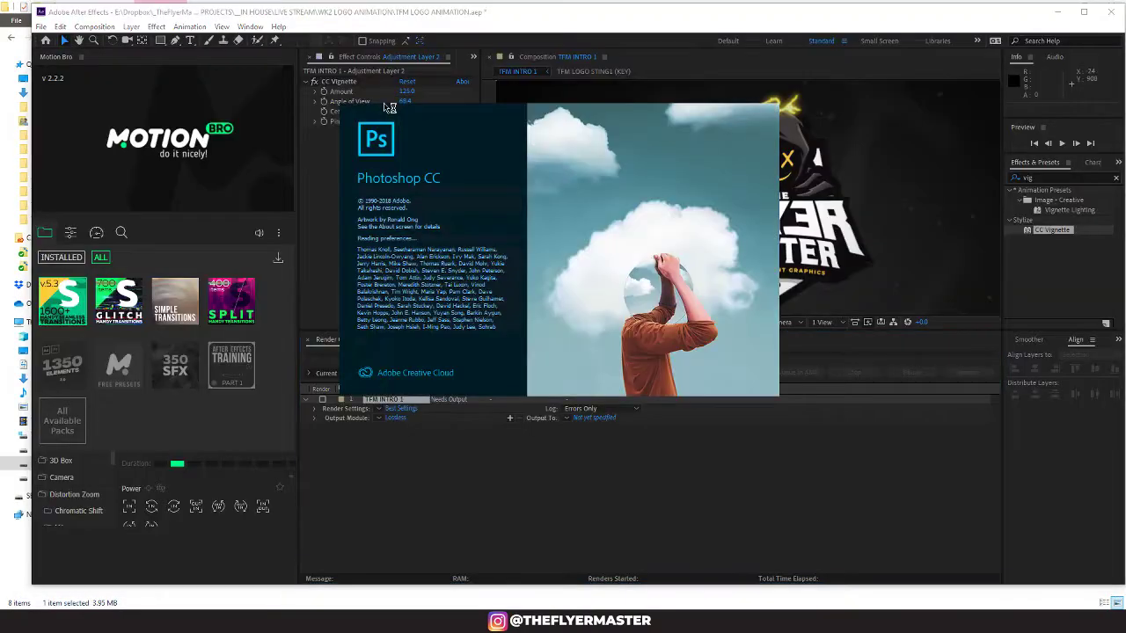
click(418, 494)
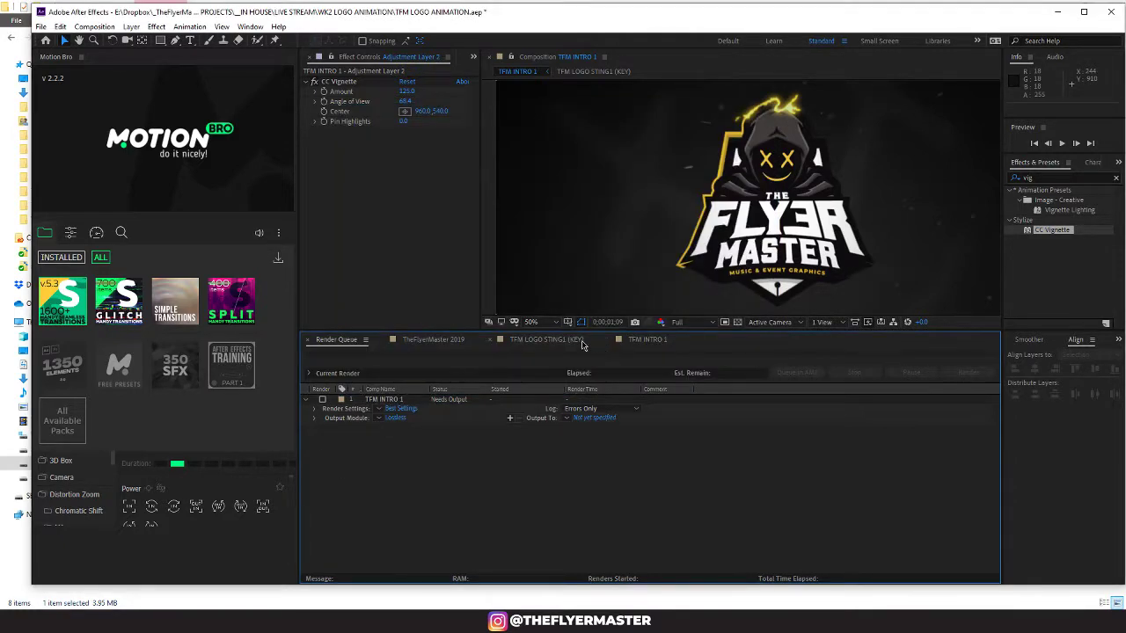
click(642, 339)
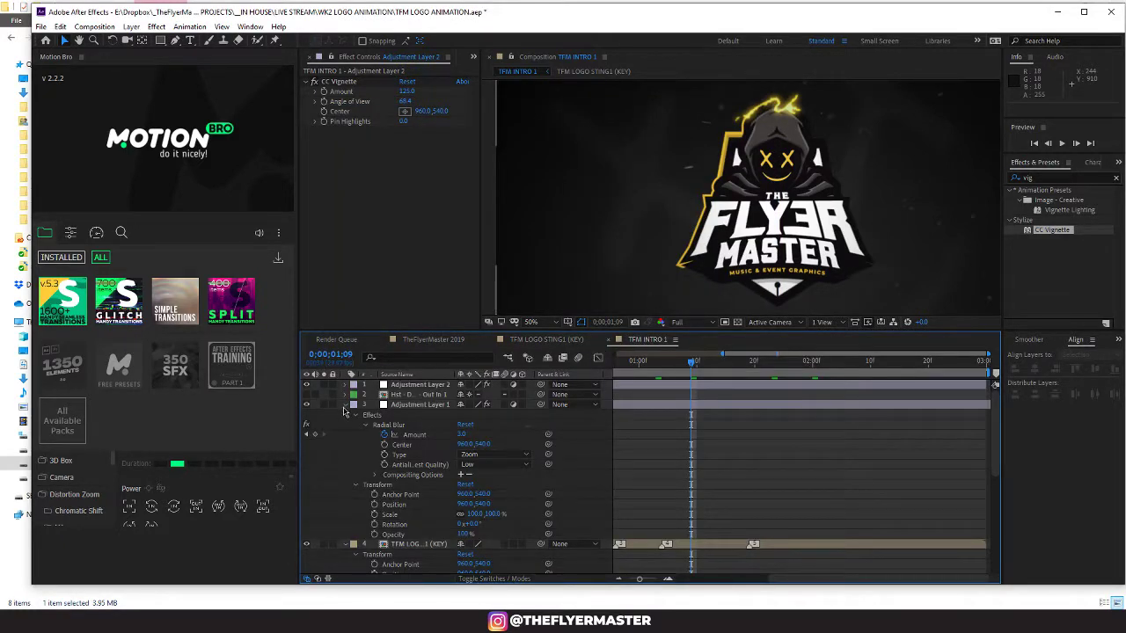
click(343, 405)
click(345, 415)
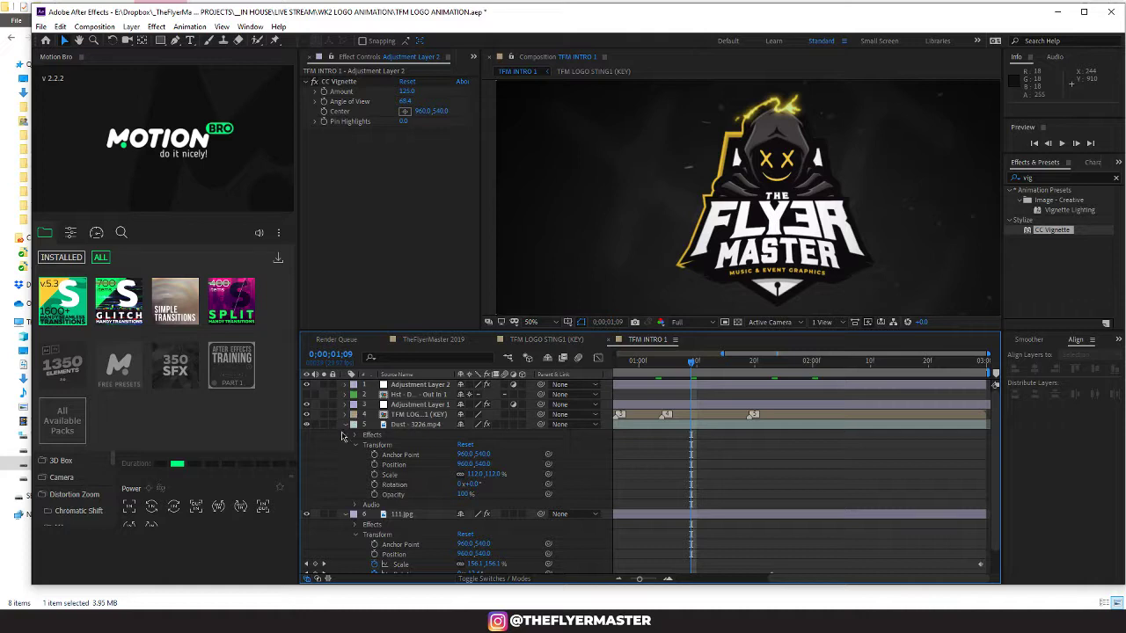
click(344, 424)
click(344, 434)
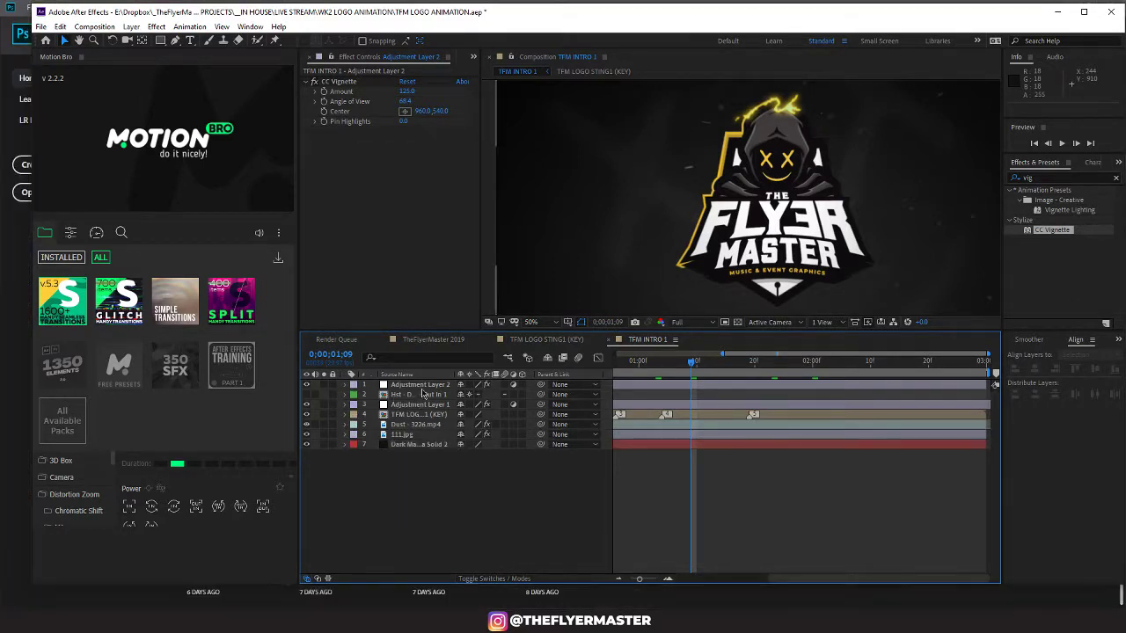
Step: Set the TFM INTRO 1 composition's duration to 0;00;05;00
click(420, 413)
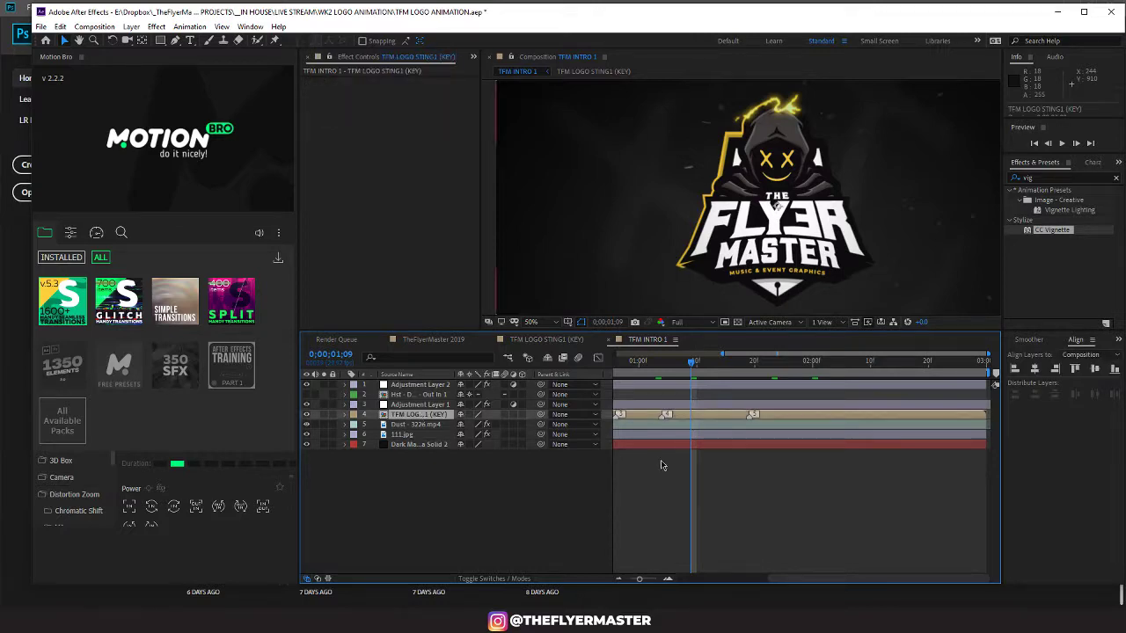
click(926, 360)
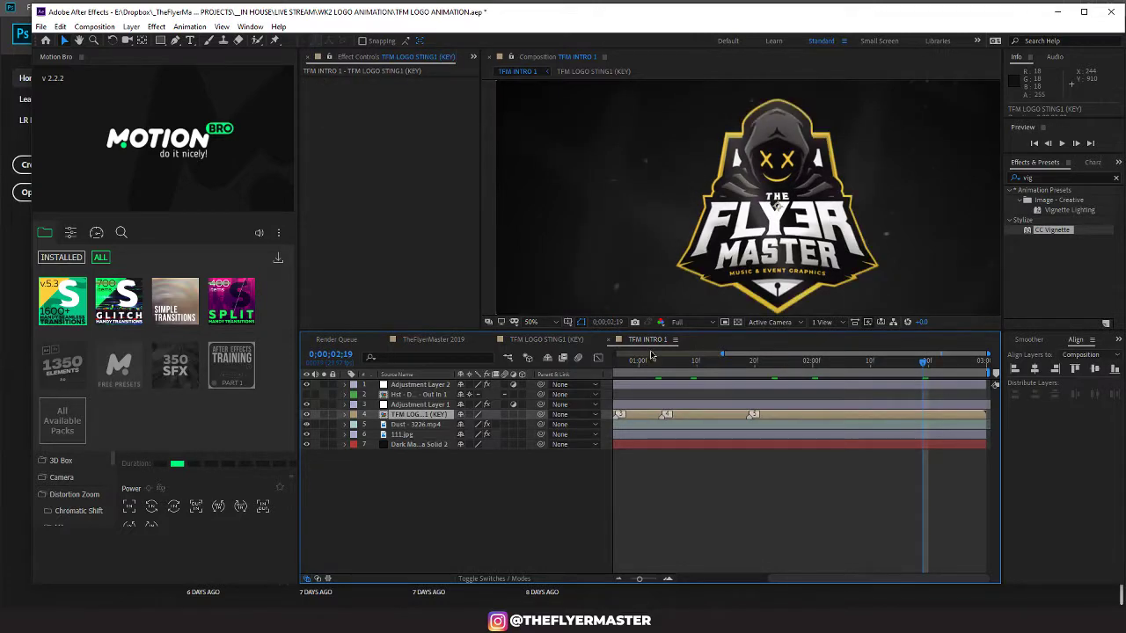
right_click(654, 343)
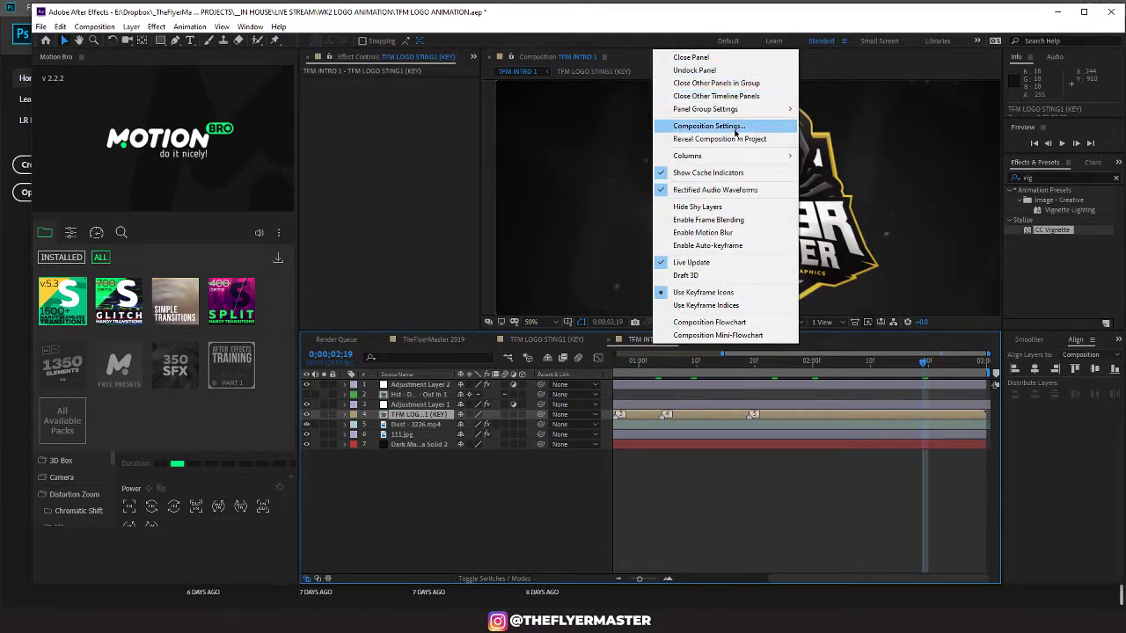
click(706, 125)
click(101, 210)
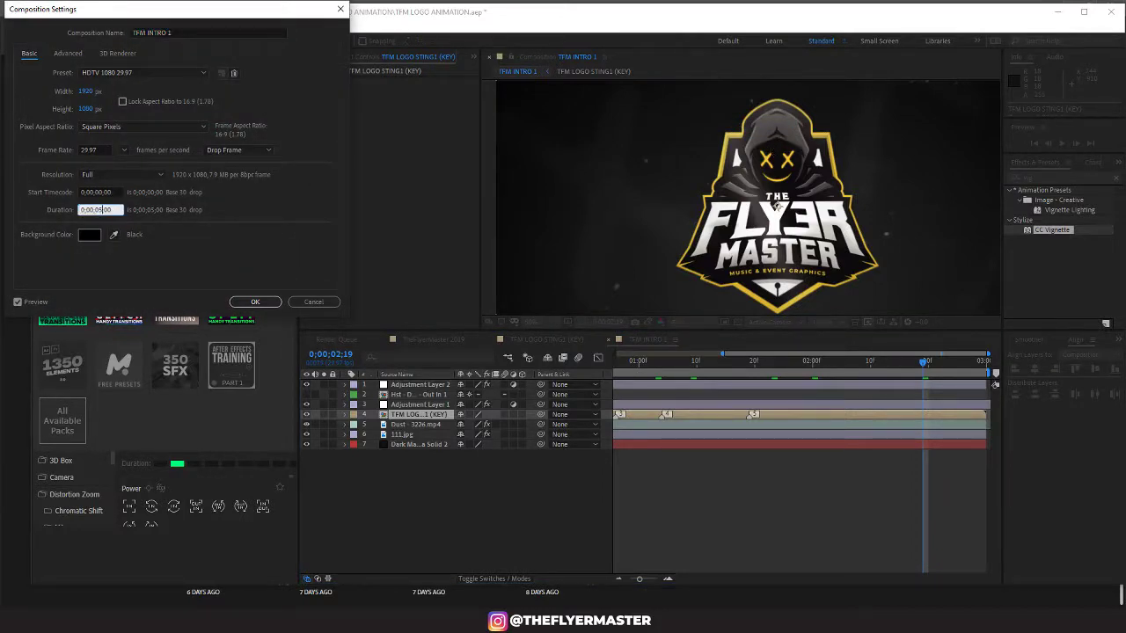
key(Return)
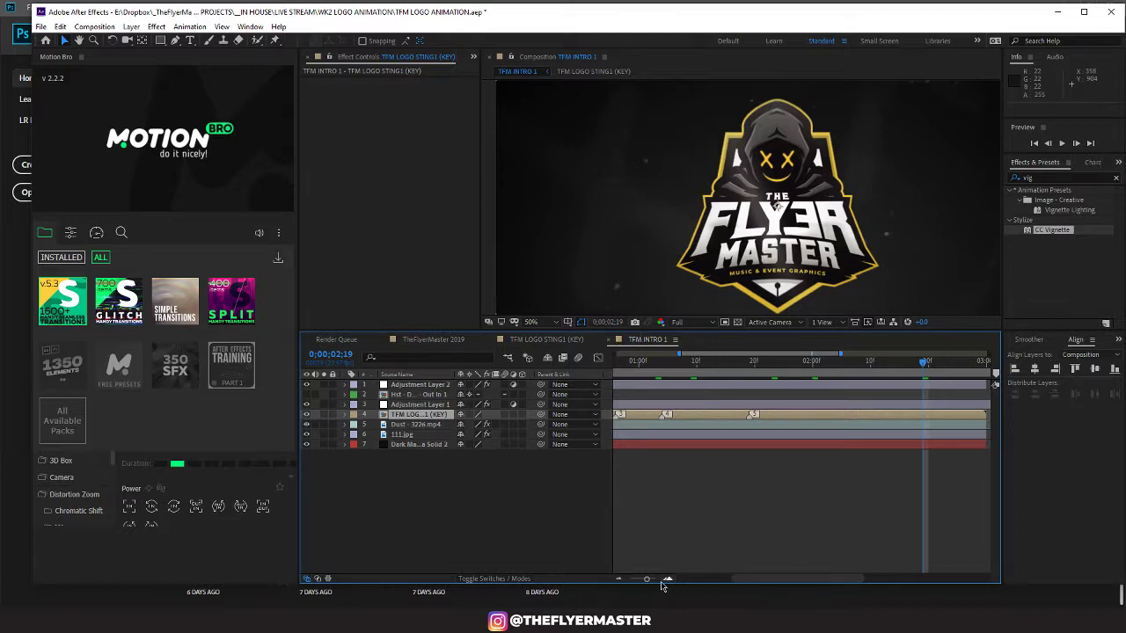
Step: Extend both adjustment layers, 111.jpg and the bottom Solid 2 layer to the end of the five-second composition
drag(649, 579, 593, 595)
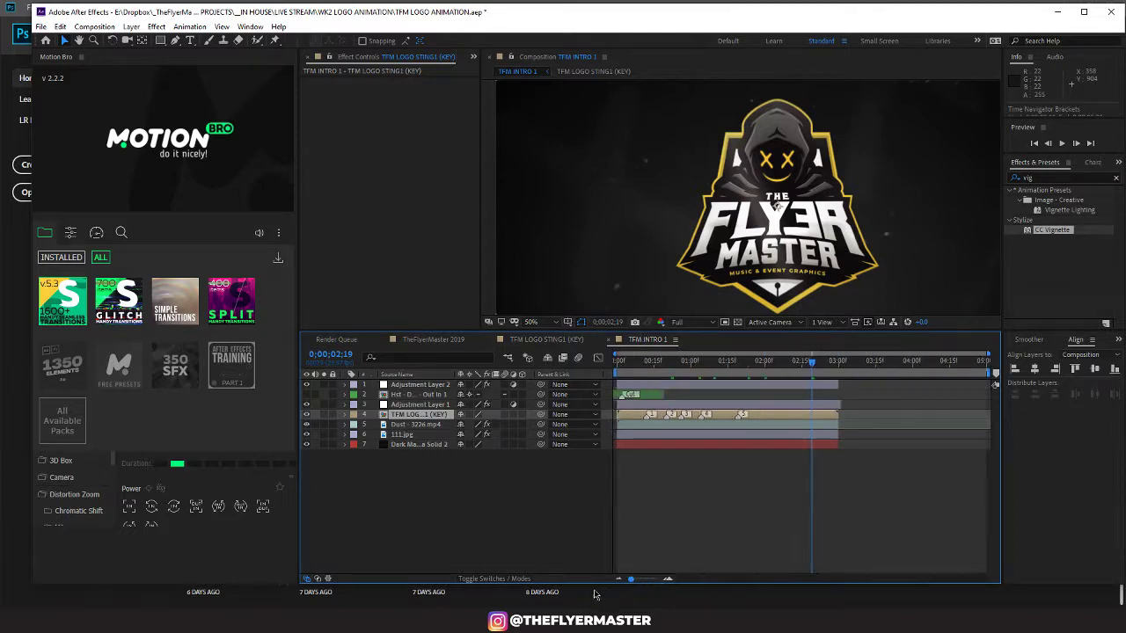
click(784, 425)
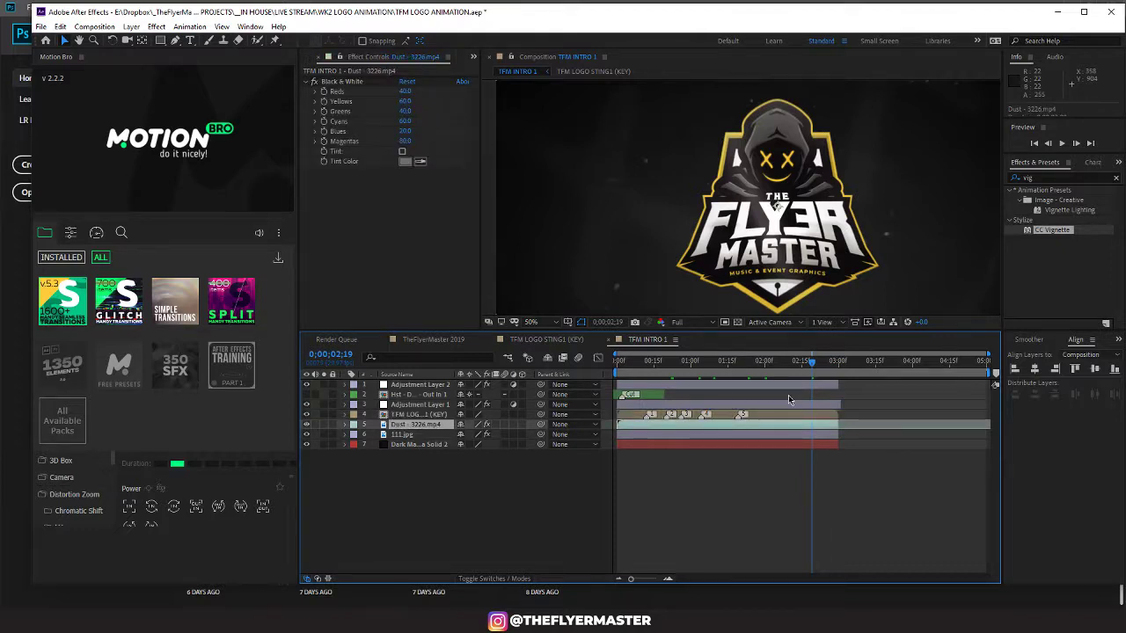
ctrl+click(786, 385)
ctrl+click(785, 403)
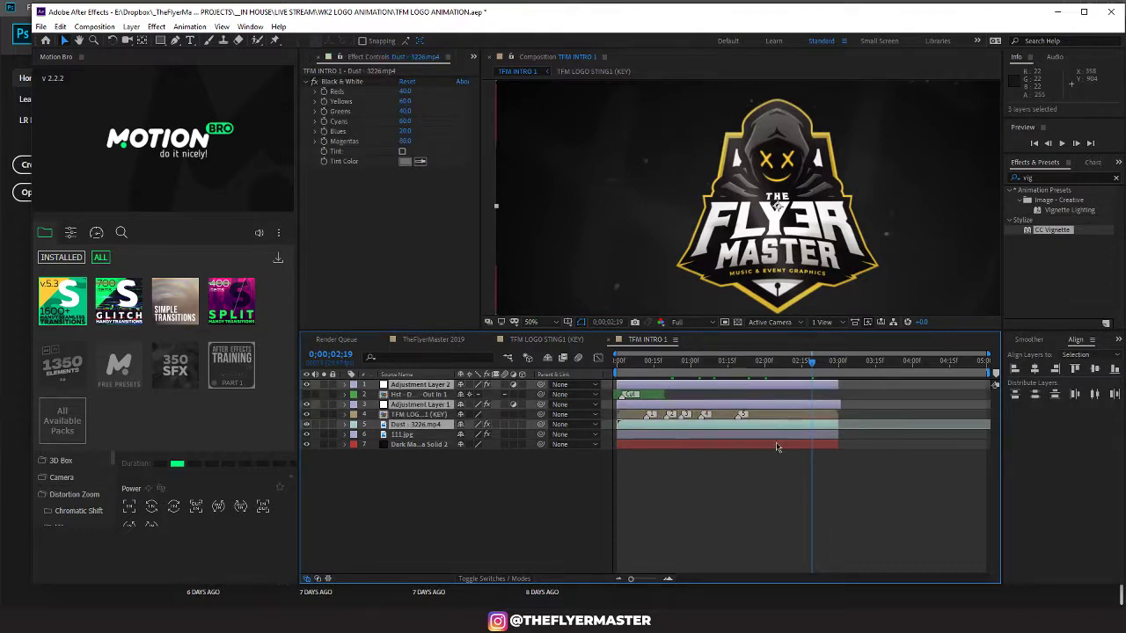
ctrl+click(774, 435)
ctrl+click(775, 446)
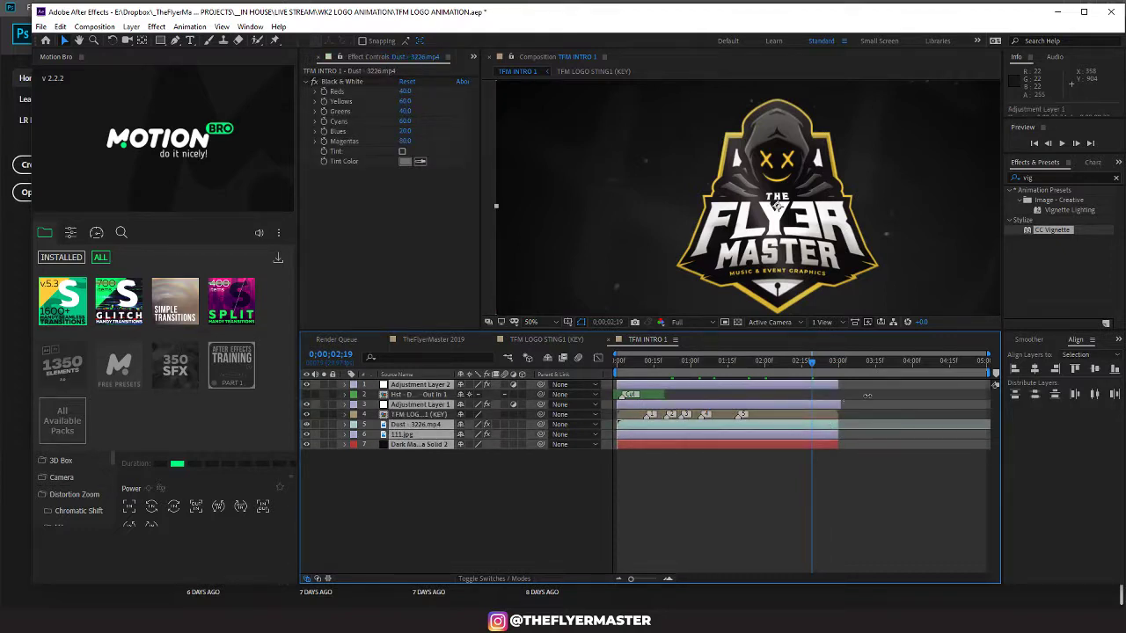
drag(867, 395, 994, 384)
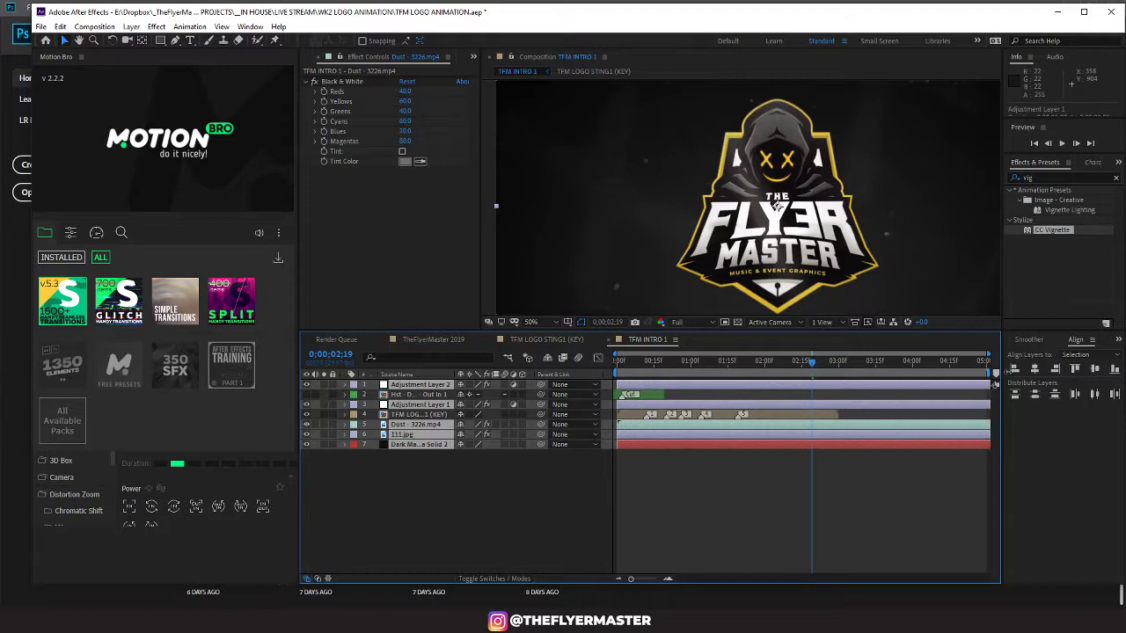
Step: Time-stretch the TFM LOGO STING1 (KEY) layer to a new duration of five seconds, holding its in-point in place
click(786, 418)
right_click(785, 415)
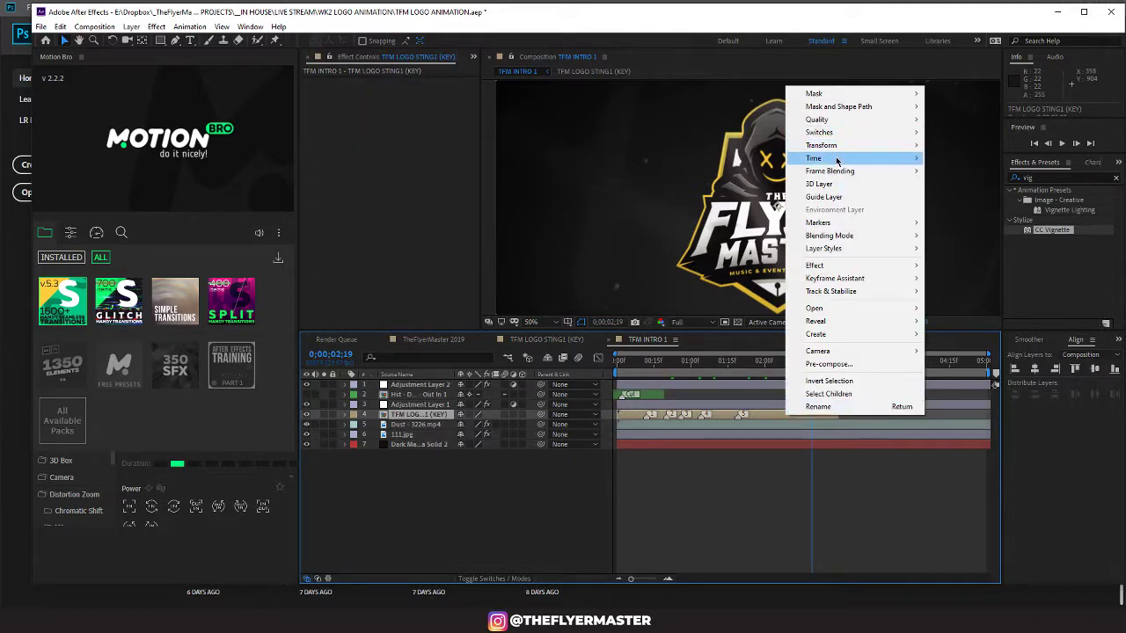
mouse_move(837, 159)
click(976, 186)
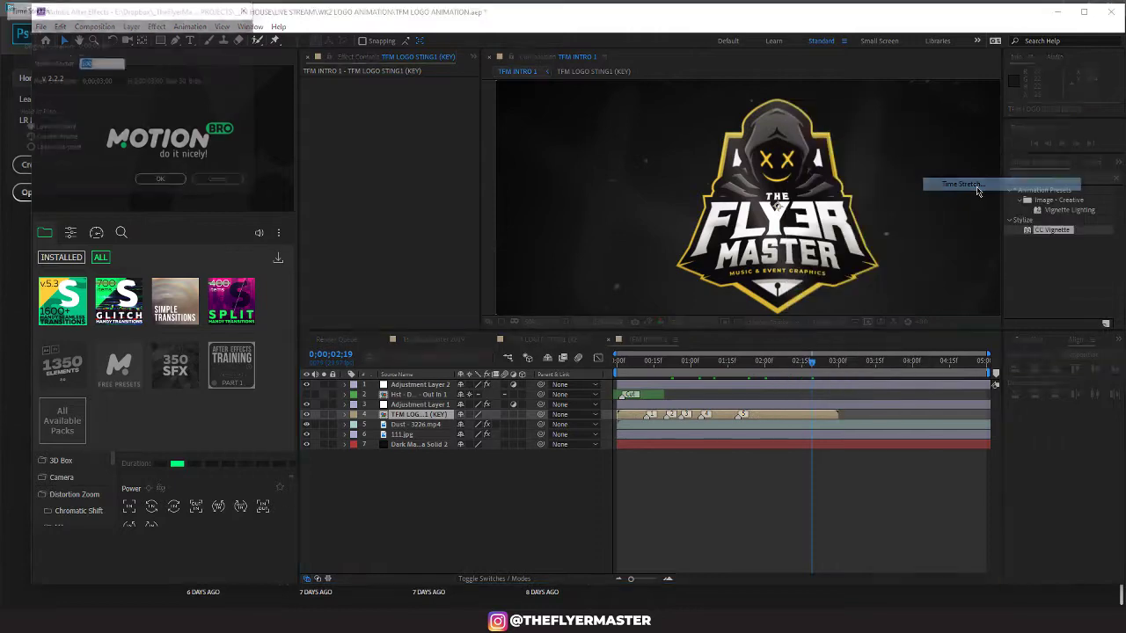
click(103, 80)
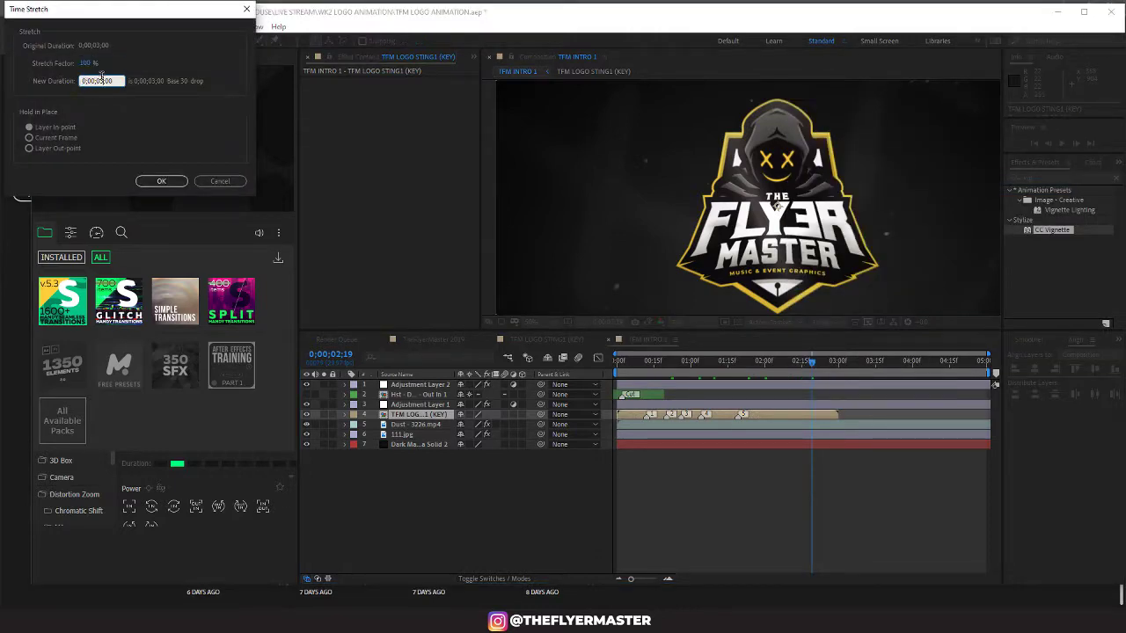
key(Return)
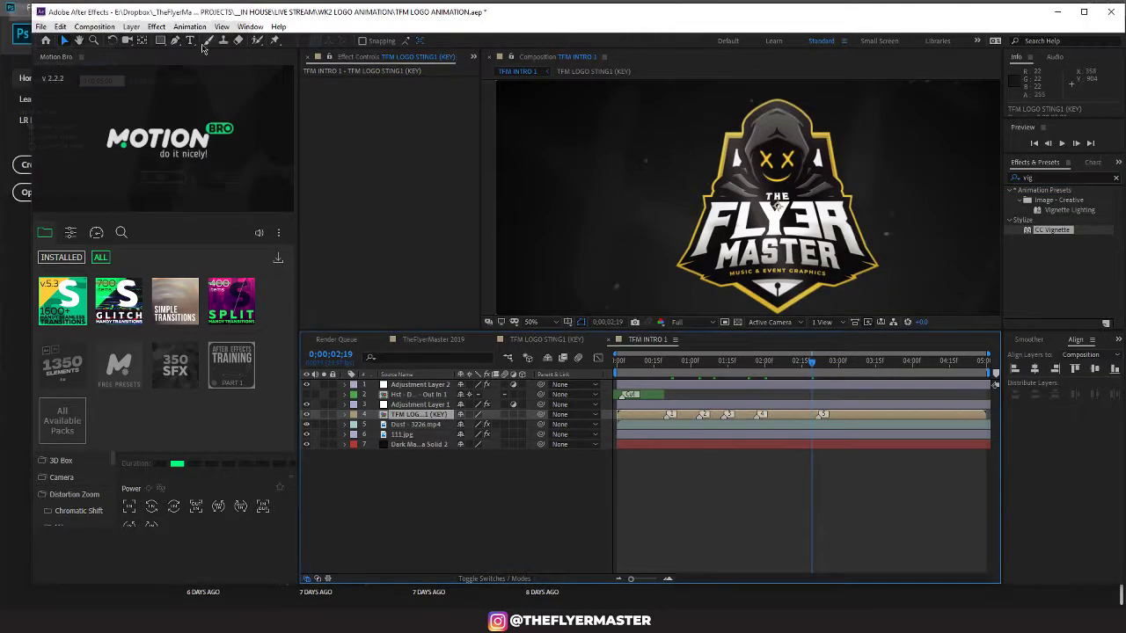
Step: Make the Hst - Dist Zoom Pow - Out In 1 layer visible and shift it to start about 10 frames into the intro
drag(804, 369, 649, 370)
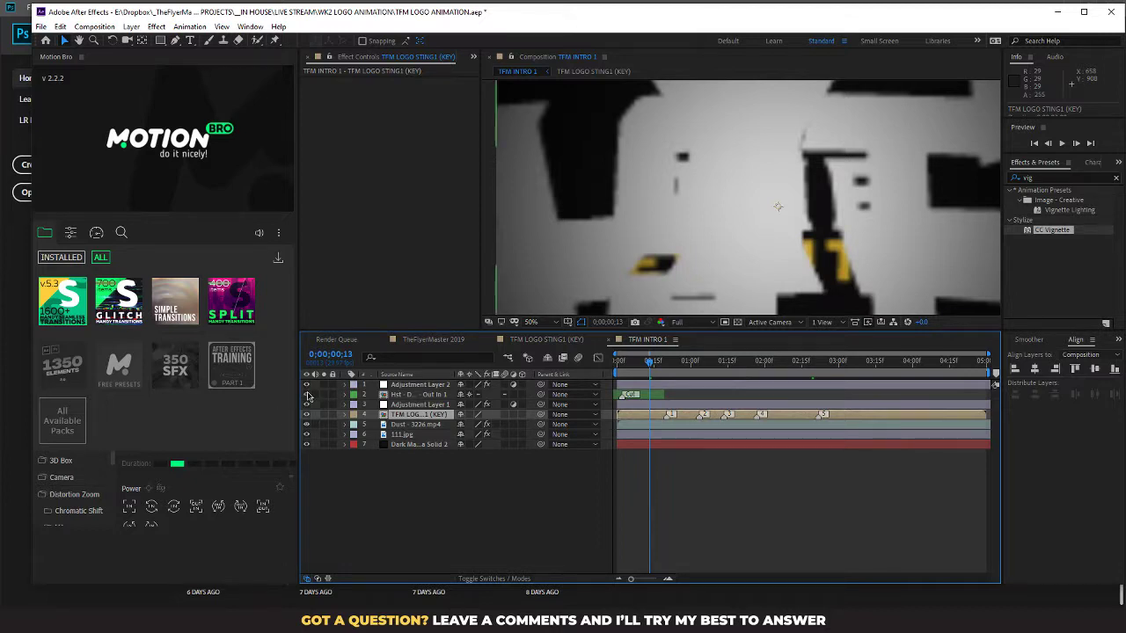
drag(649, 395, 705, 373)
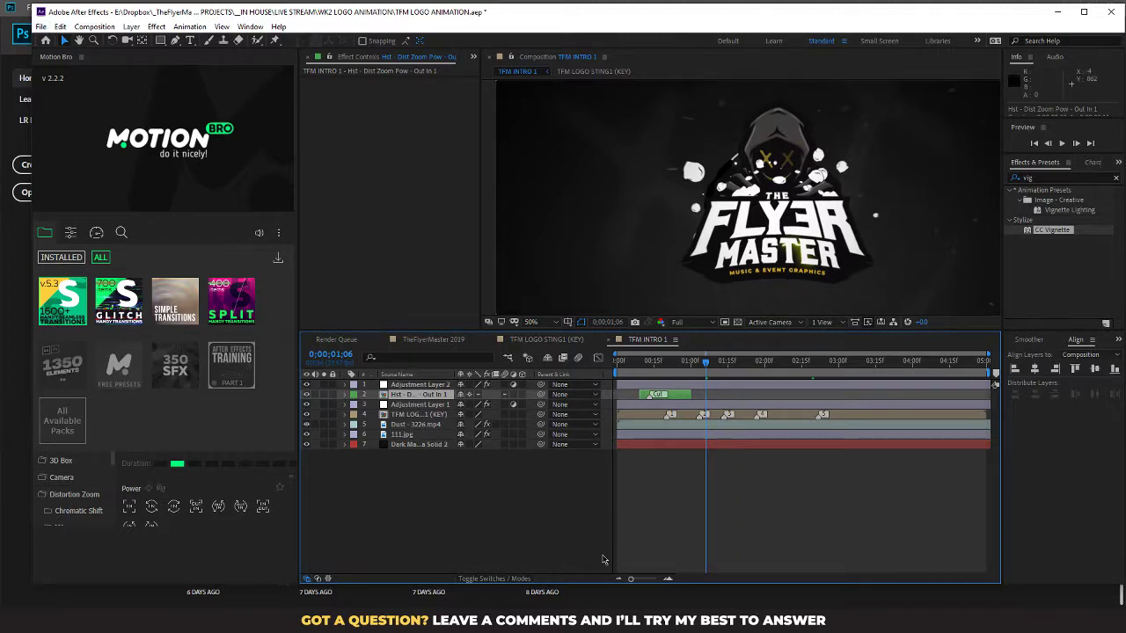
Step: Set the preview resolution to Quarter and play the lengthened intro from the first frame
scroll(780, 247, down, 2)
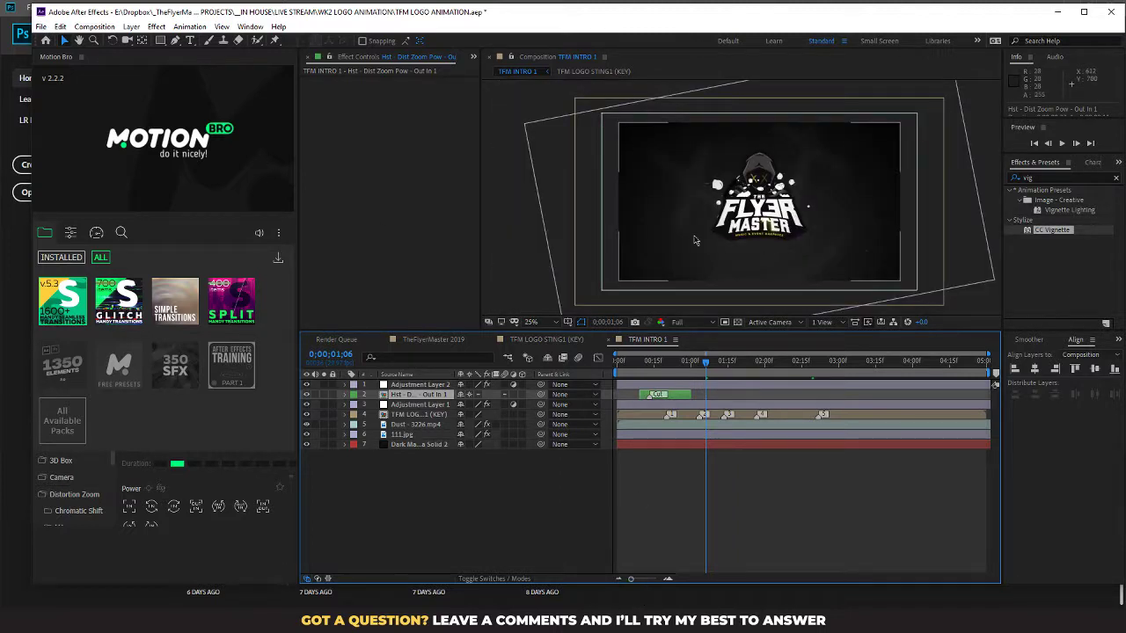
click(693, 322)
click(704, 402)
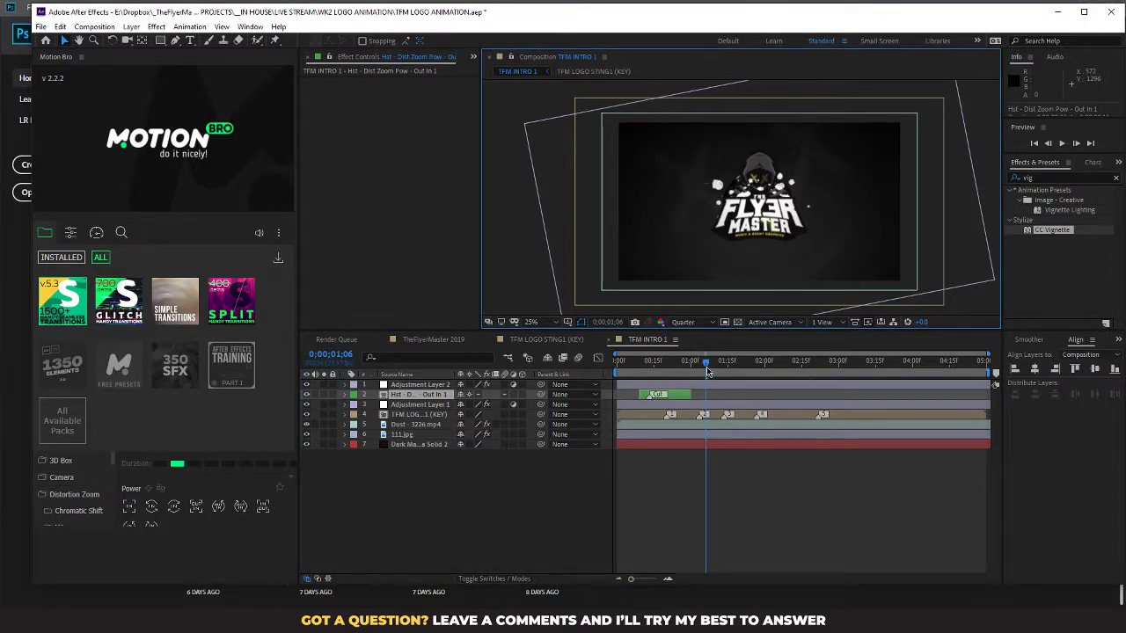
drag(706, 368, 600, 392)
key(space)
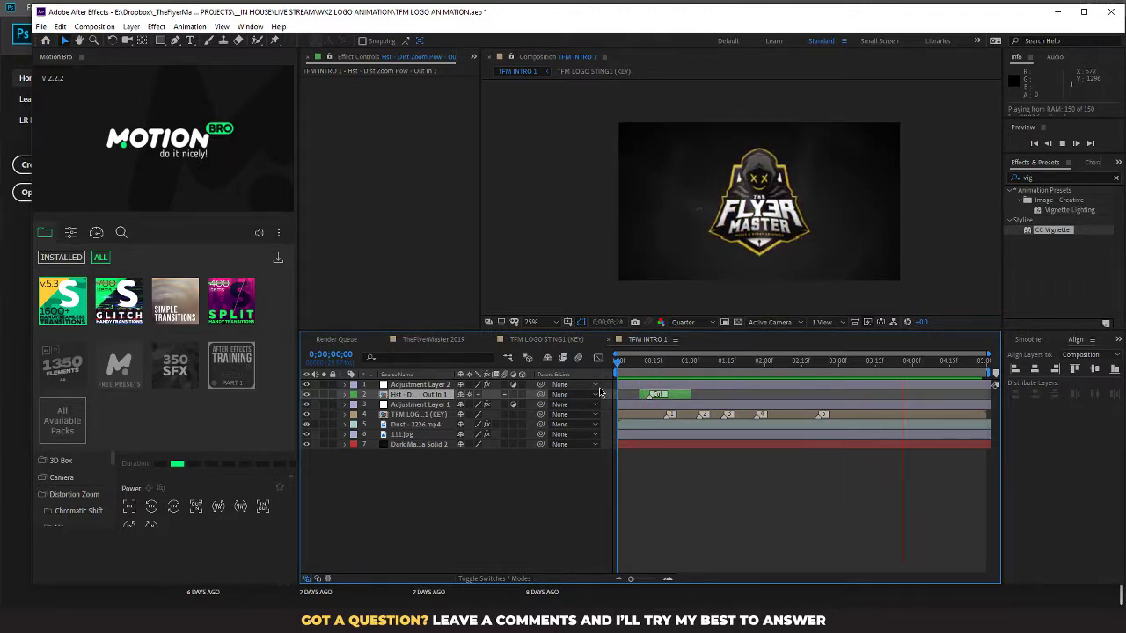
key(space)
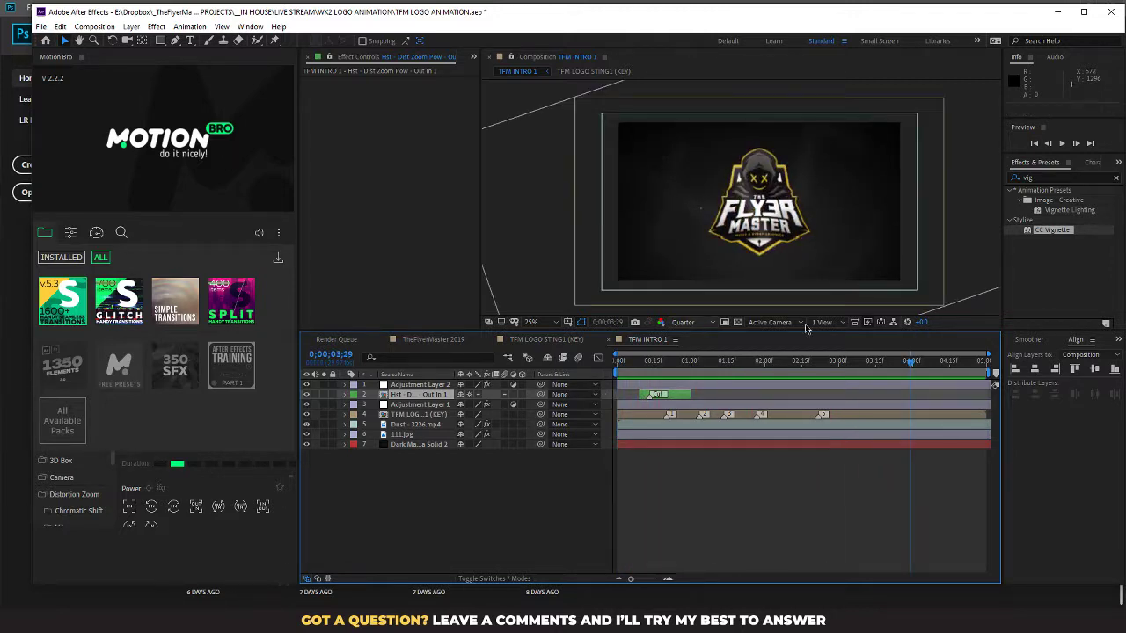
Step: Reveal the 111.jpg layer's transform properties and move its last Scale keyframe to 0;00;04;27
click(345, 436)
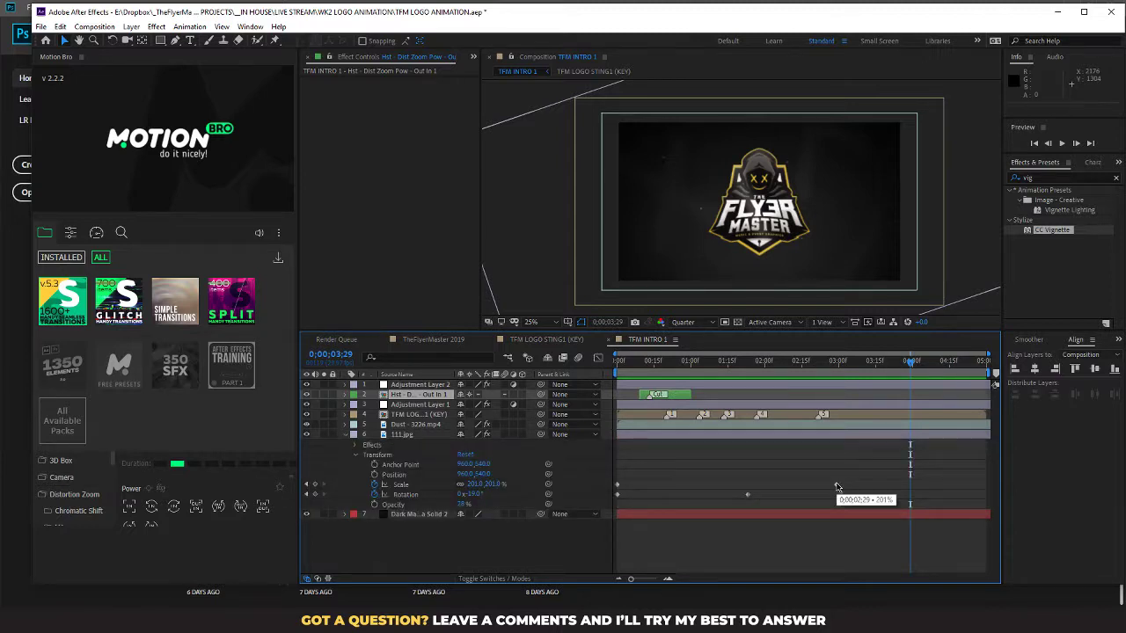
drag(836, 487, 981, 487)
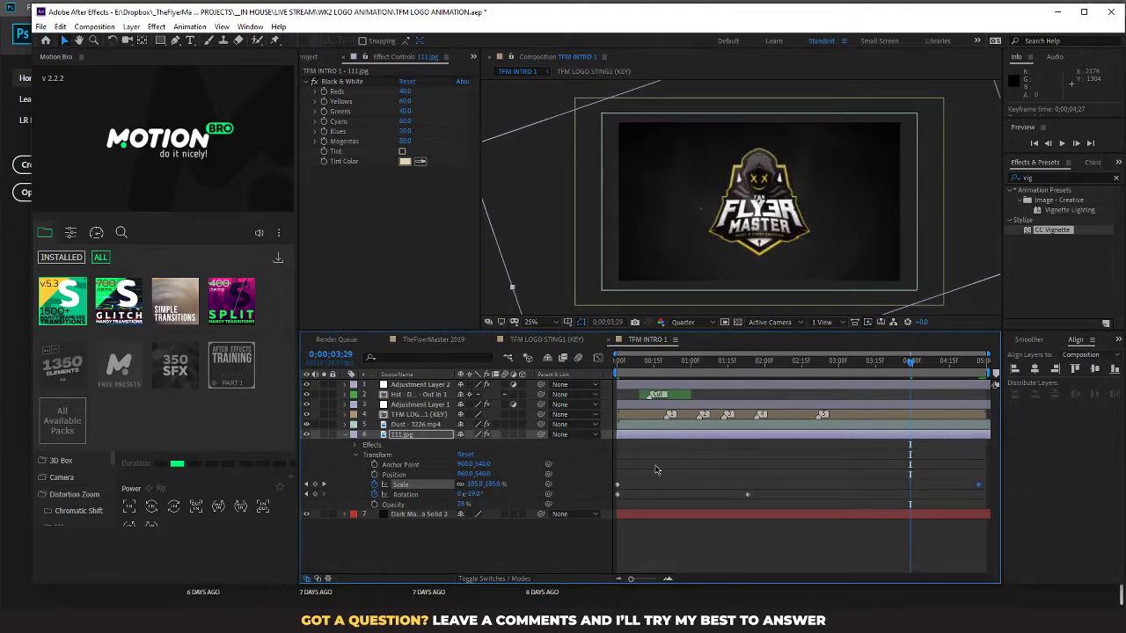
Step: Keyframe the 111.jpg layer's Opacity from its current value at 0;00;03;29 down to 0% at 0;00;04;29
click(375, 504)
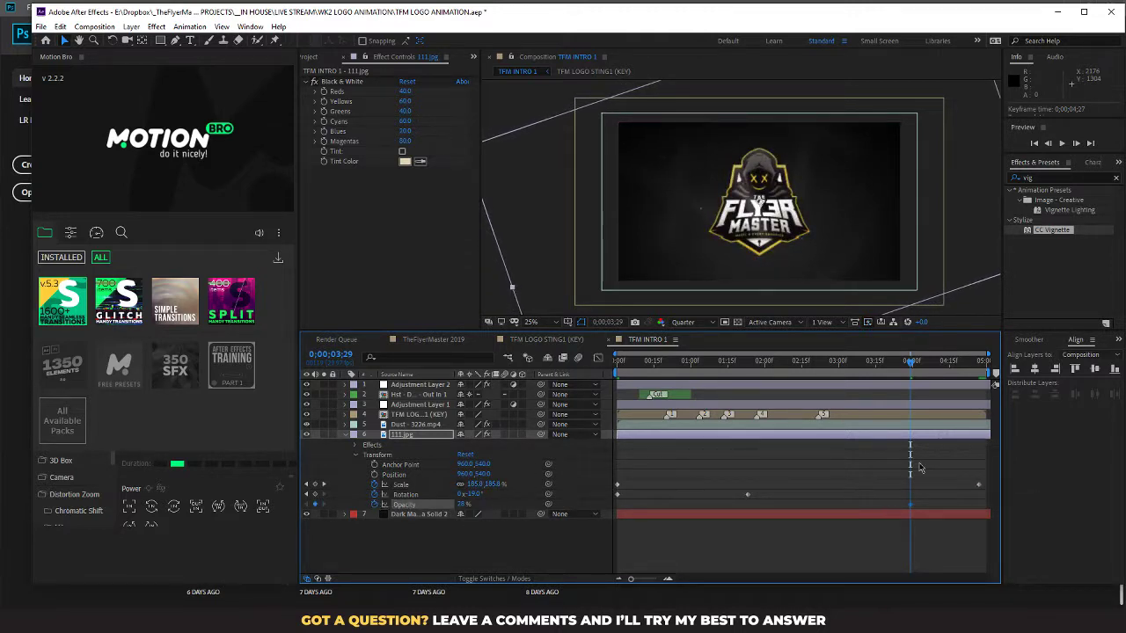
drag(913, 362, 987, 374)
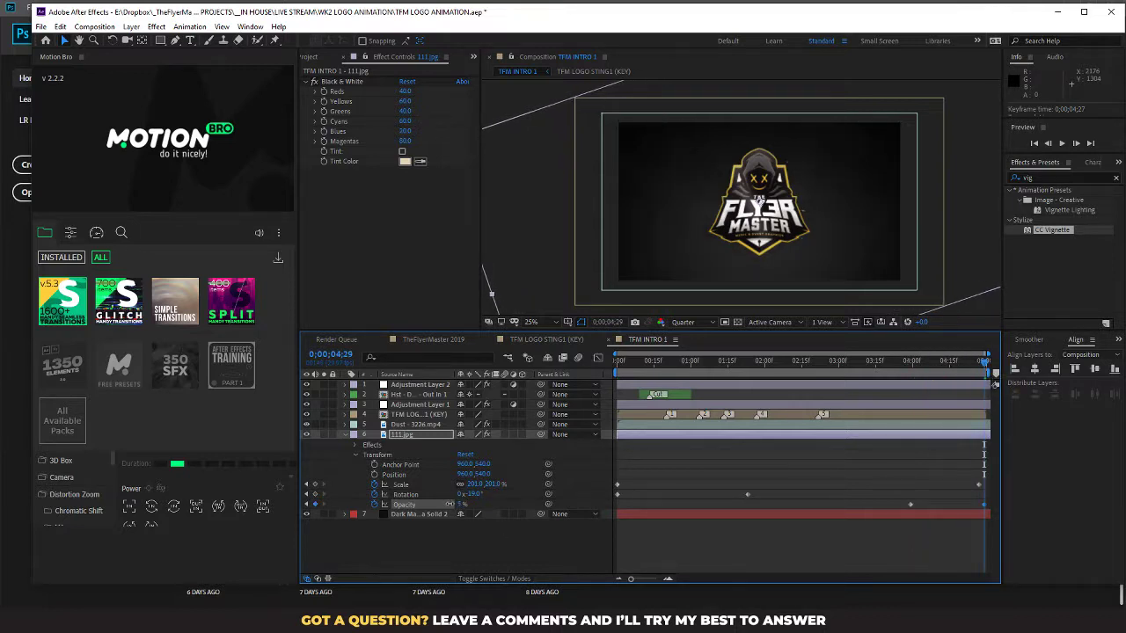
Step: Create a 1920 by 1080 px solid named Dark Magenta Solid 3 and place it below Dark Magenta Solid 2
click(420, 515)
click(133, 27)
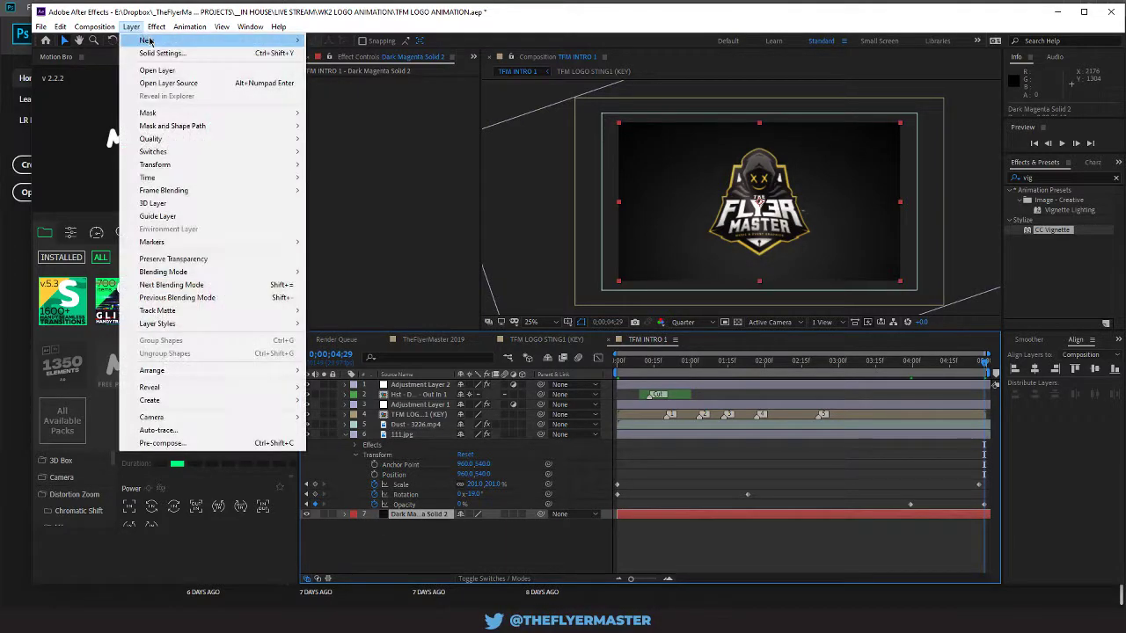
mouse_move(150, 40)
click(396, 56)
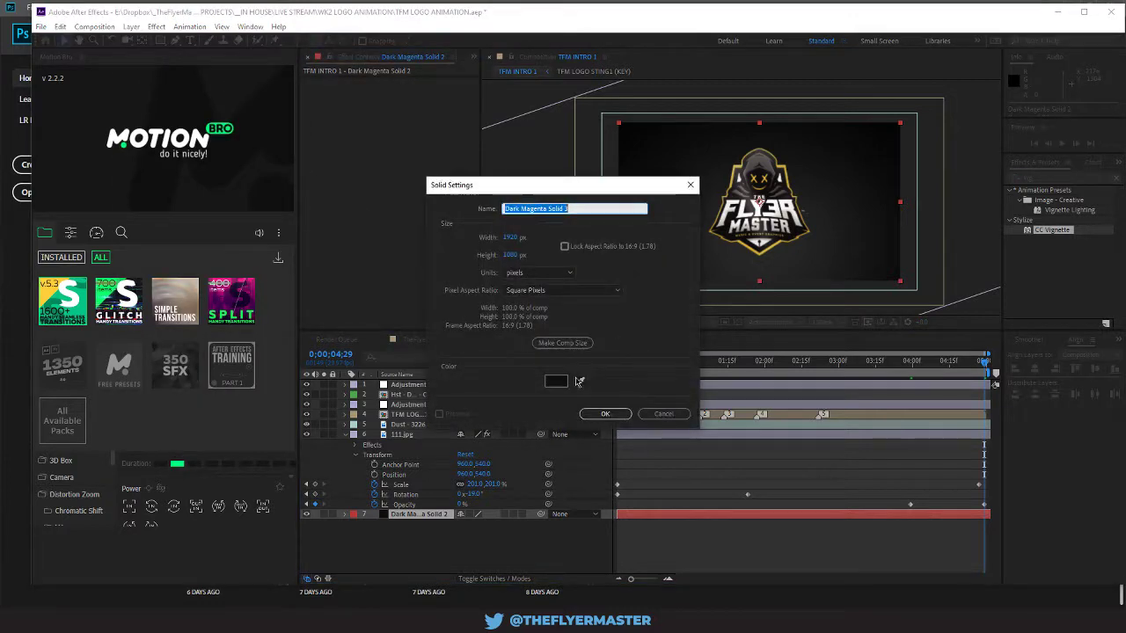
click(602, 414)
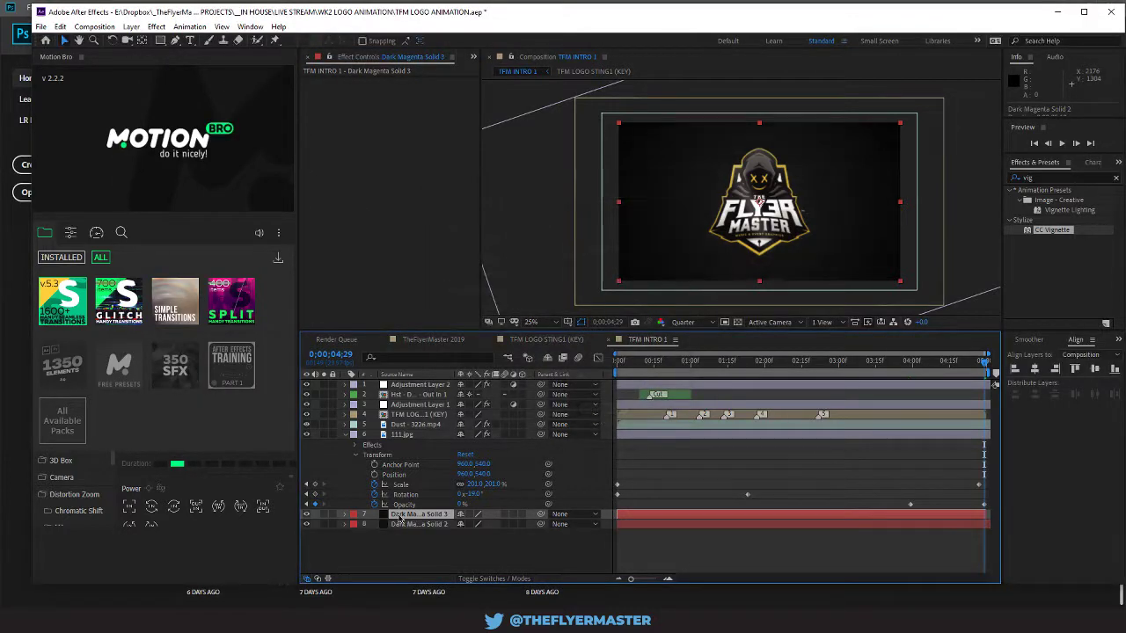
drag(414, 516, 418, 535)
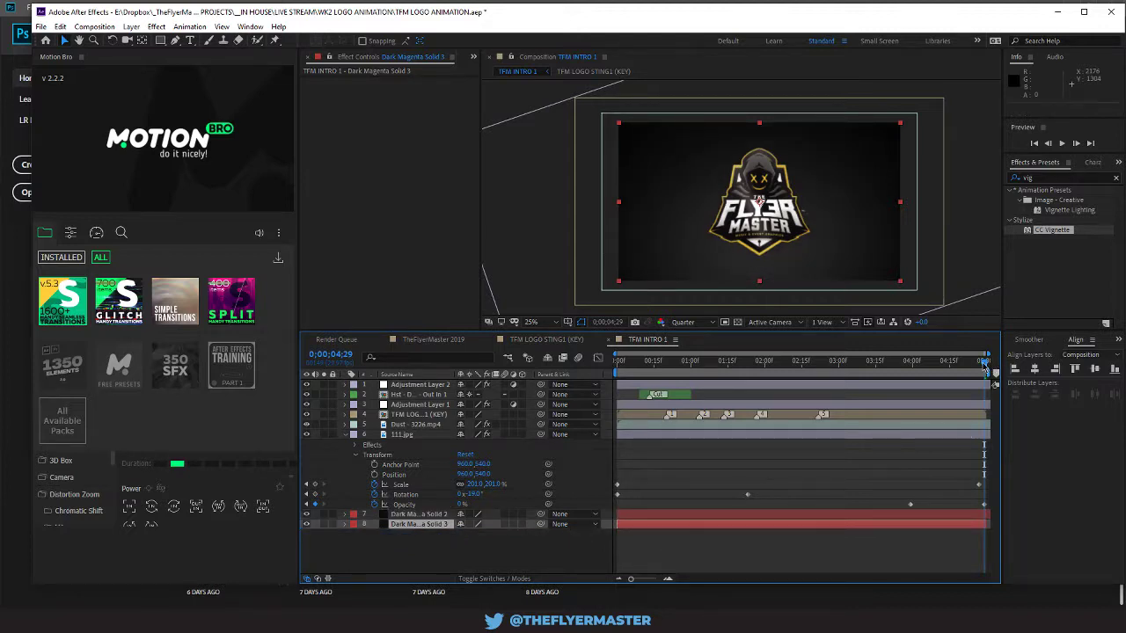
Step: Keyframe Dark Magenta Solid 2's Opacity from 100% at about 0;00;03;10 to 0% at about 0;00;04;00
click(402, 515)
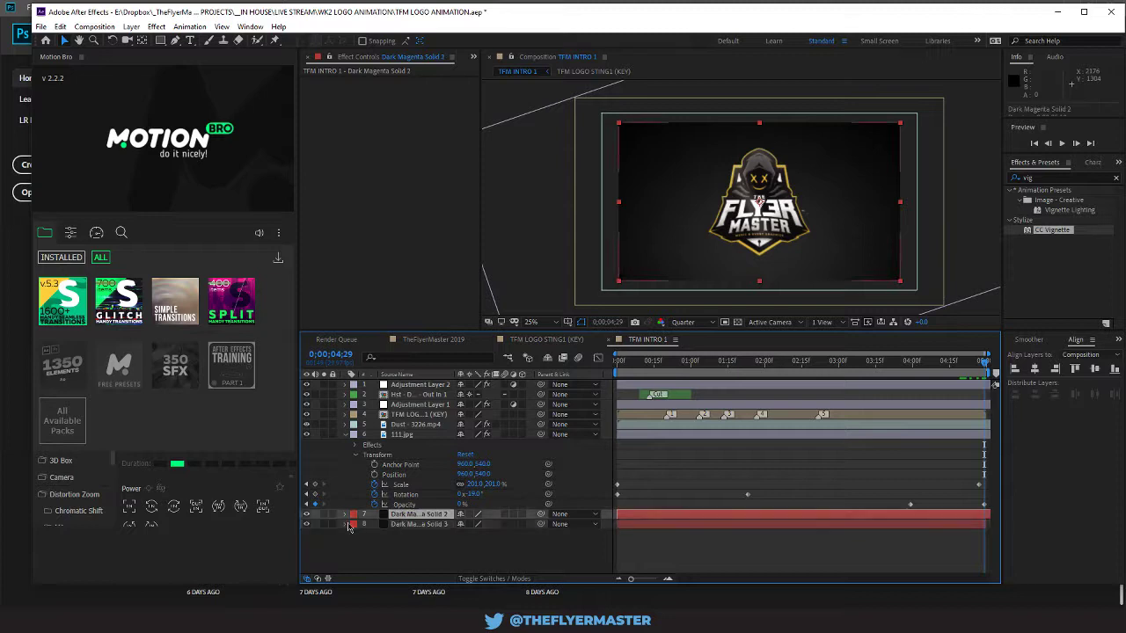
click(345, 515)
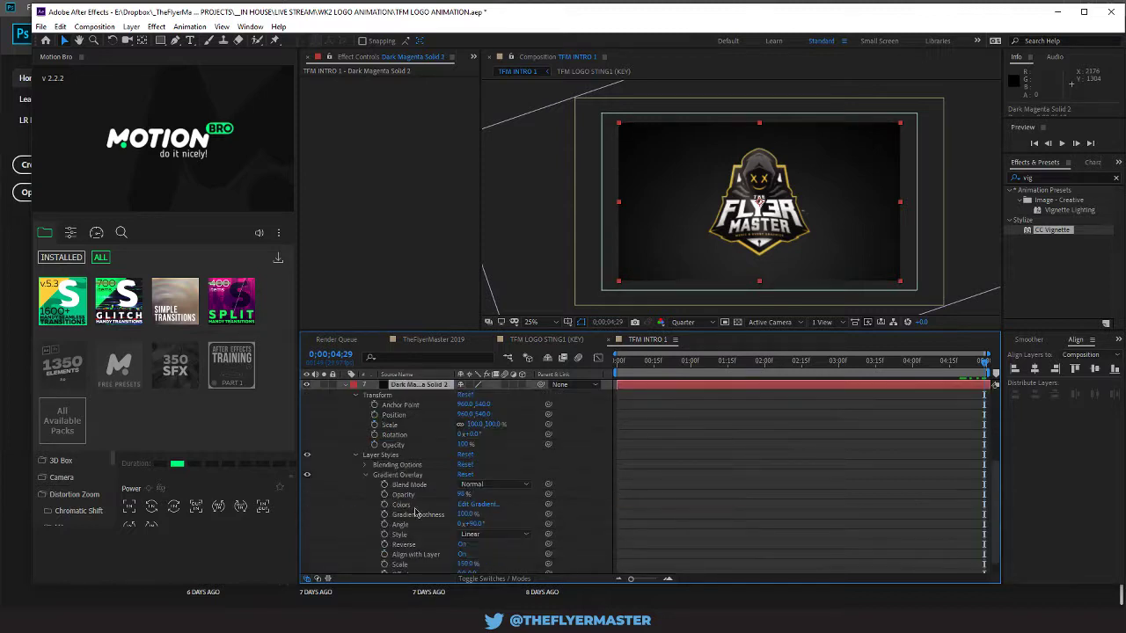
click(376, 445)
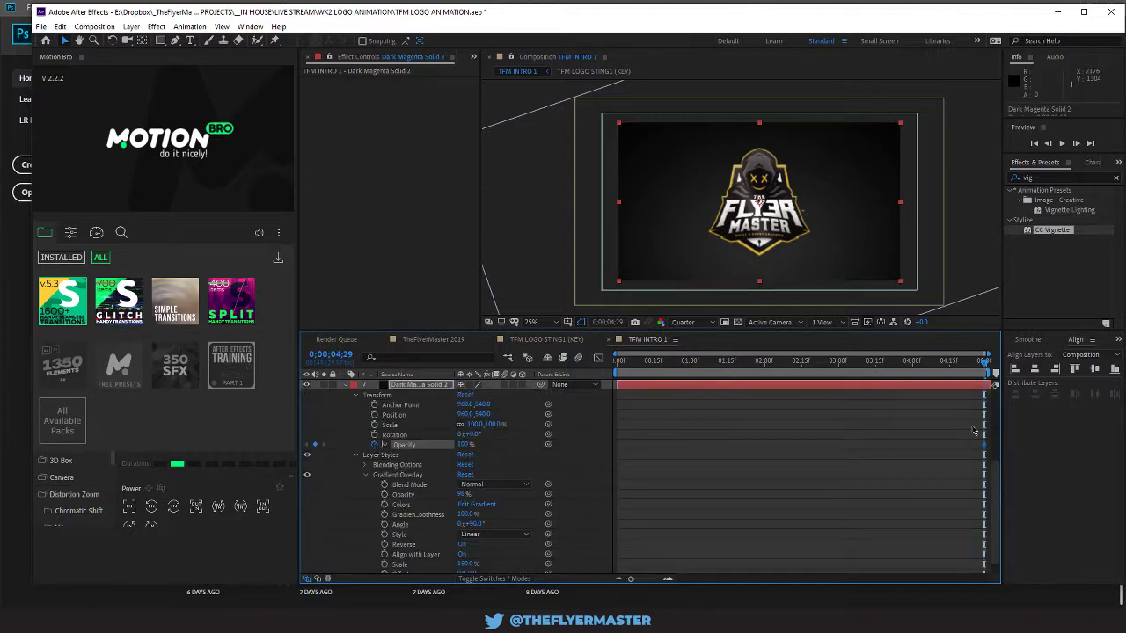
drag(984, 445, 939, 444)
scroll(714, 503, down, 1)
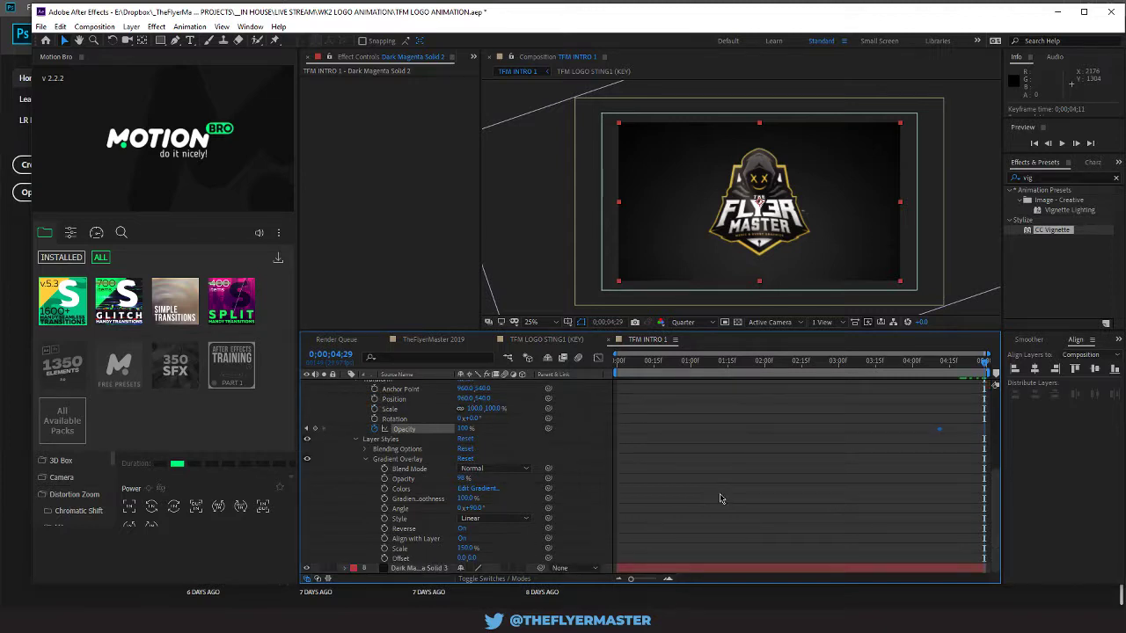
scroll(719, 499, up, 8)
scroll(719, 499, down, 3)
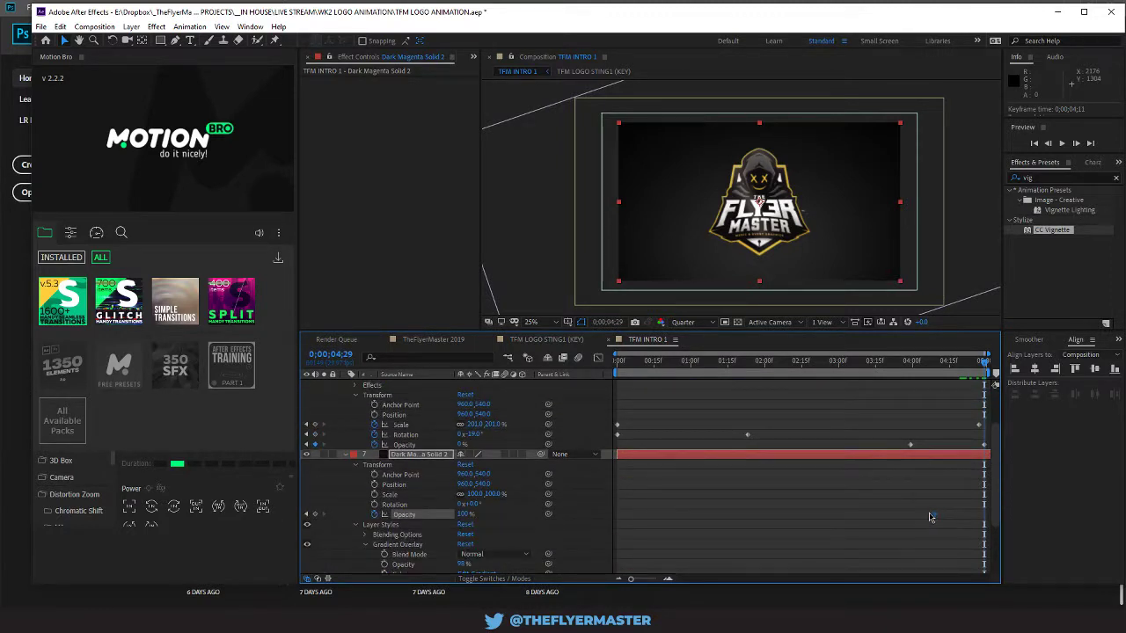
drag(930, 516, 918, 515)
drag(460, 515, 327, 509)
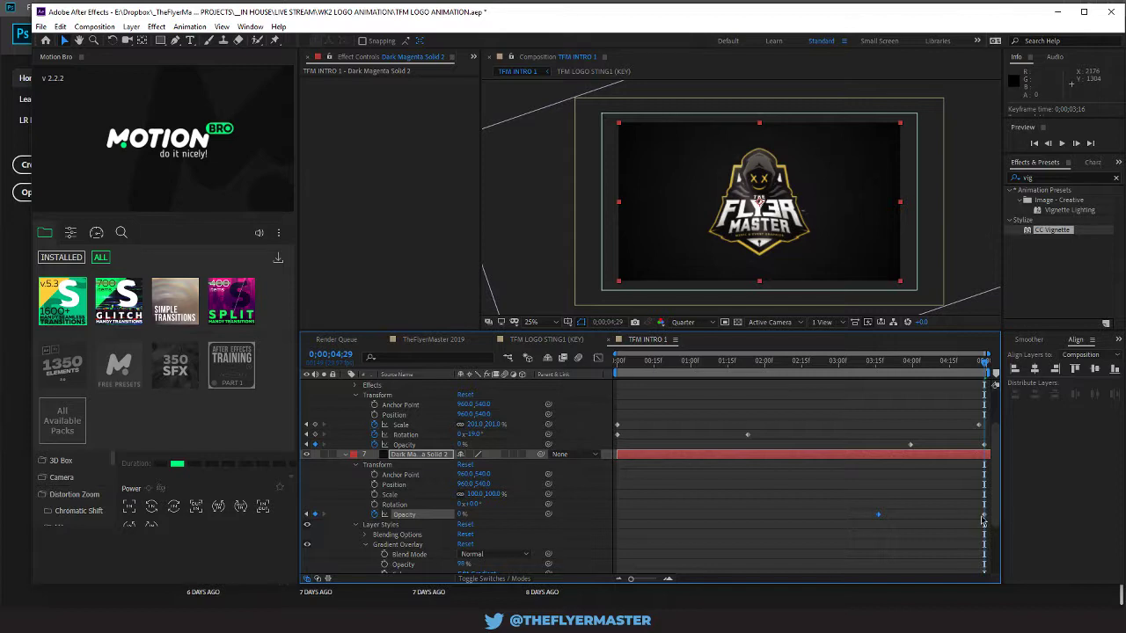
drag(984, 514, 863, 515)
Step: Move the 111.jpg layer's Opacity keyframes to about 0;00;03;10 and 0;00;04;00, matching Dark Magenta Solid 2's fade
click(954, 445)
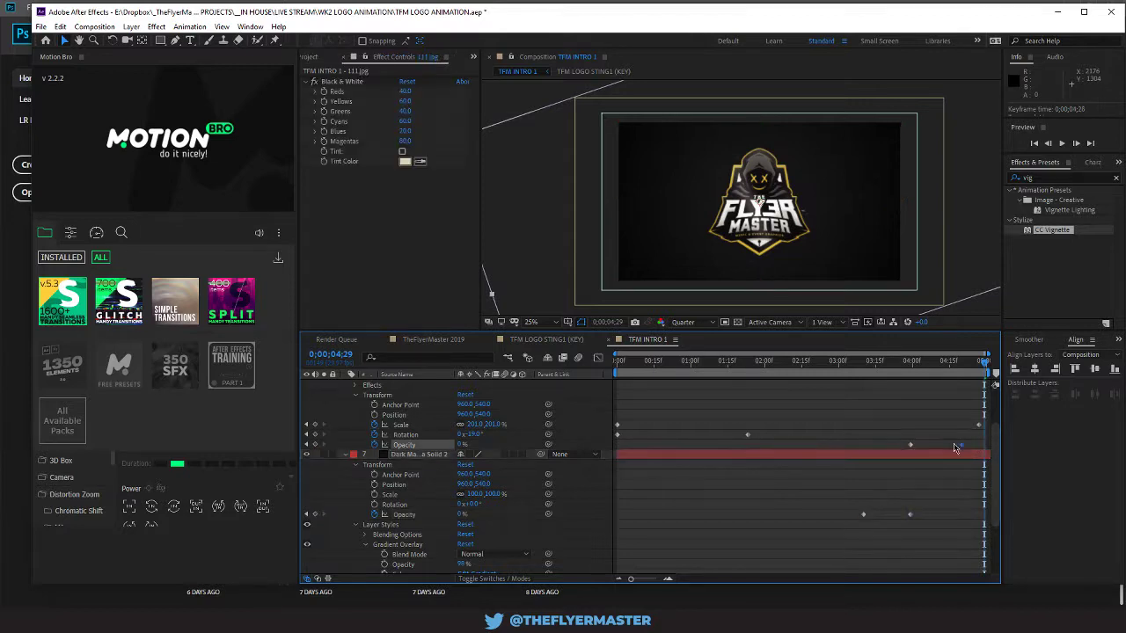
drag(943, 446, 937, 445)
drag(937, 446, 915, 446)
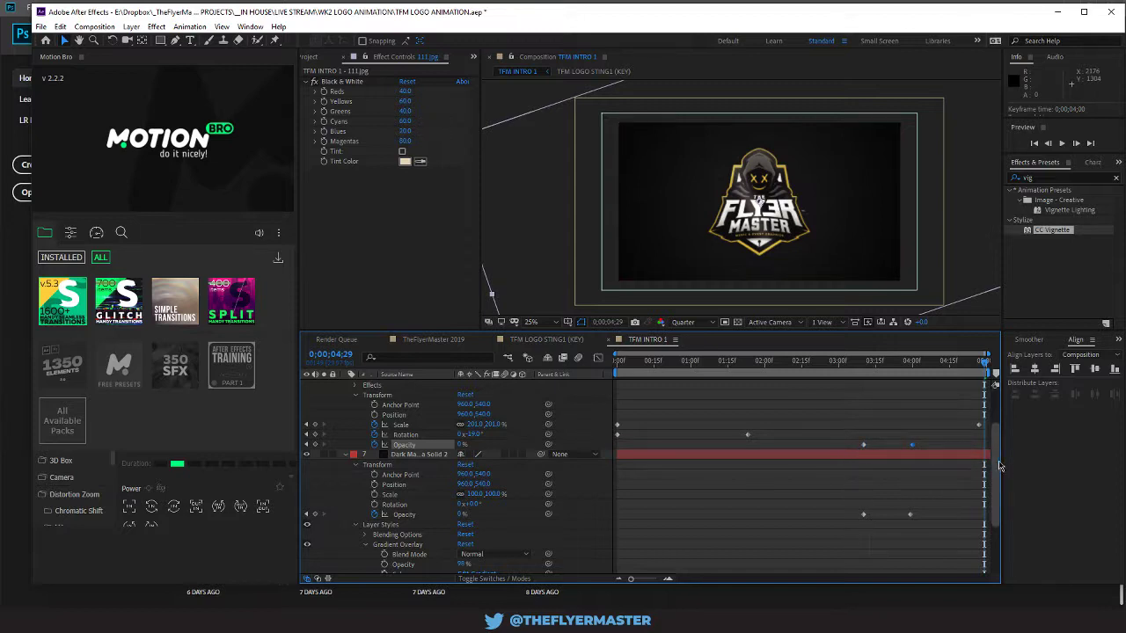
Step: Reveal Dark Magenta Solid 3's transform properties and expand the project's Solids folder to inspect its items
scroll(999, 439, up, 3)
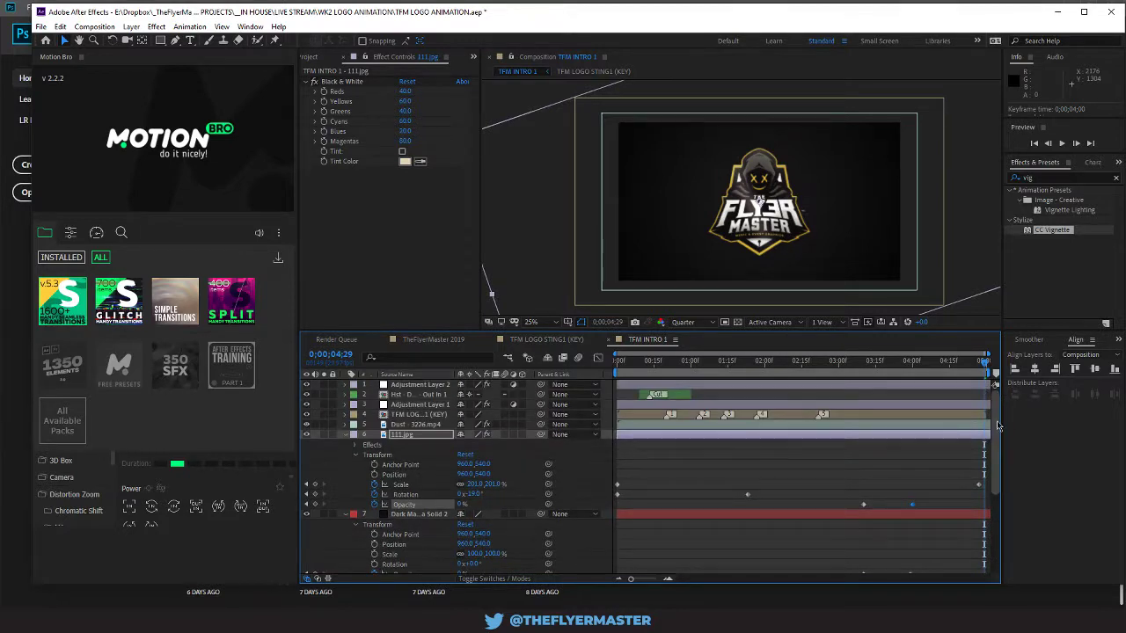
scroll(996, 528, down, 5)
click(405, 568)
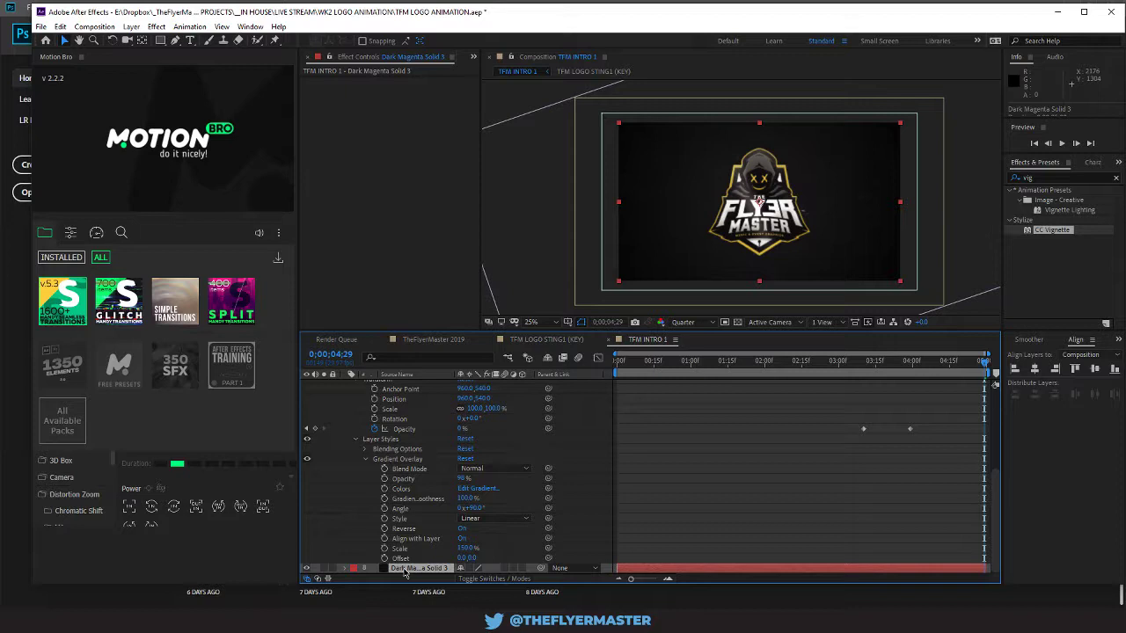
click(345, 568)
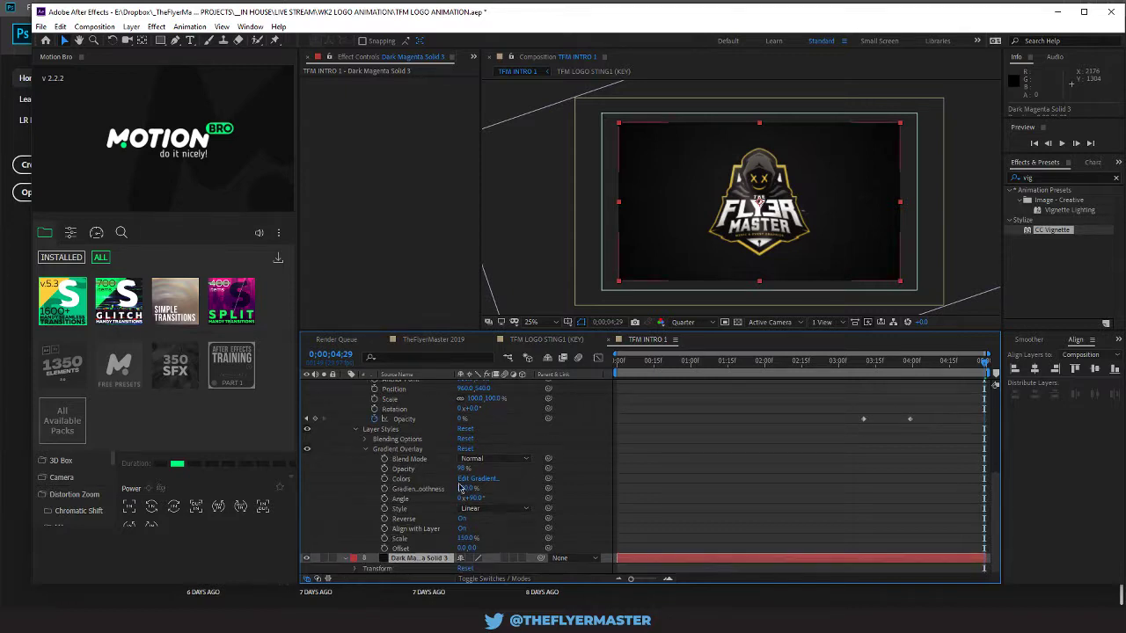
click(356, 569)
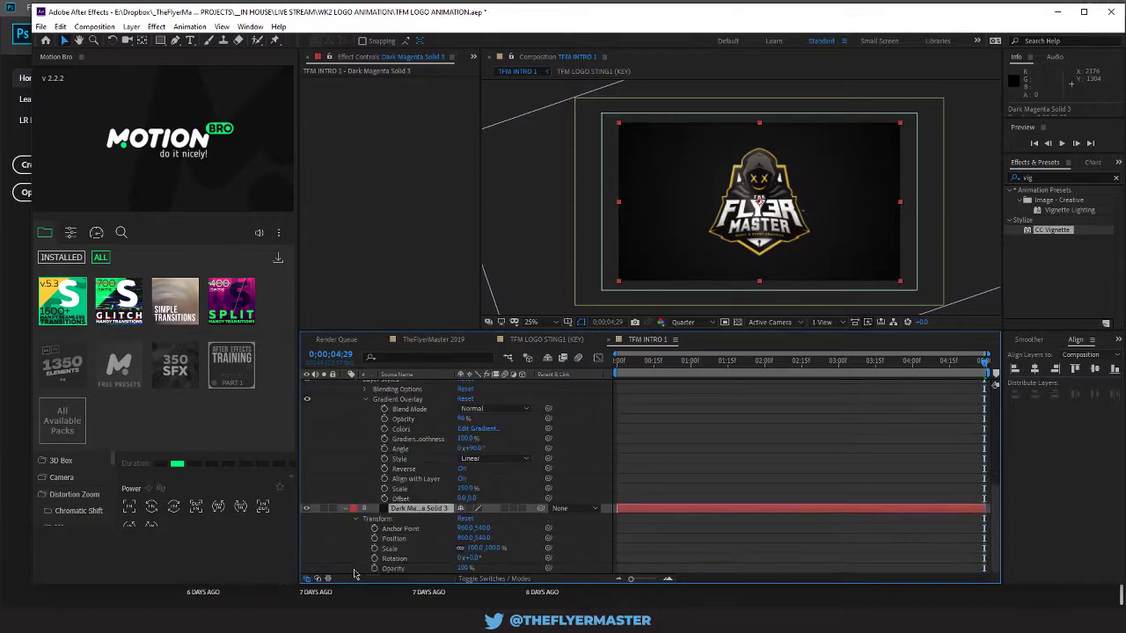
click(308, 58)
scroll(378, 231, up, 10)
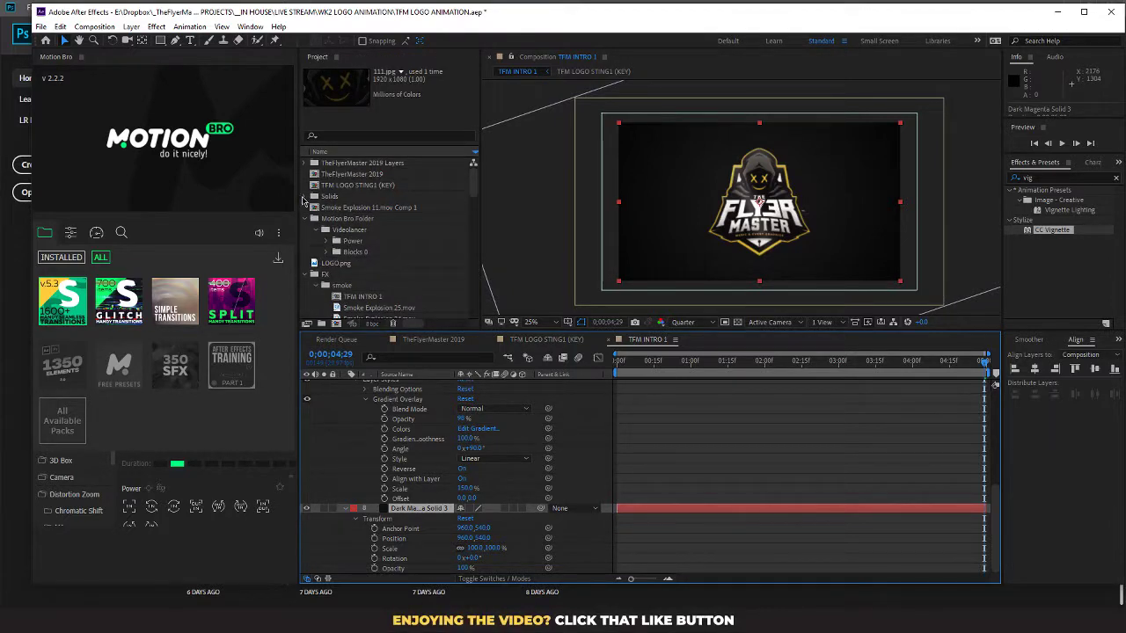
click(303, 198)
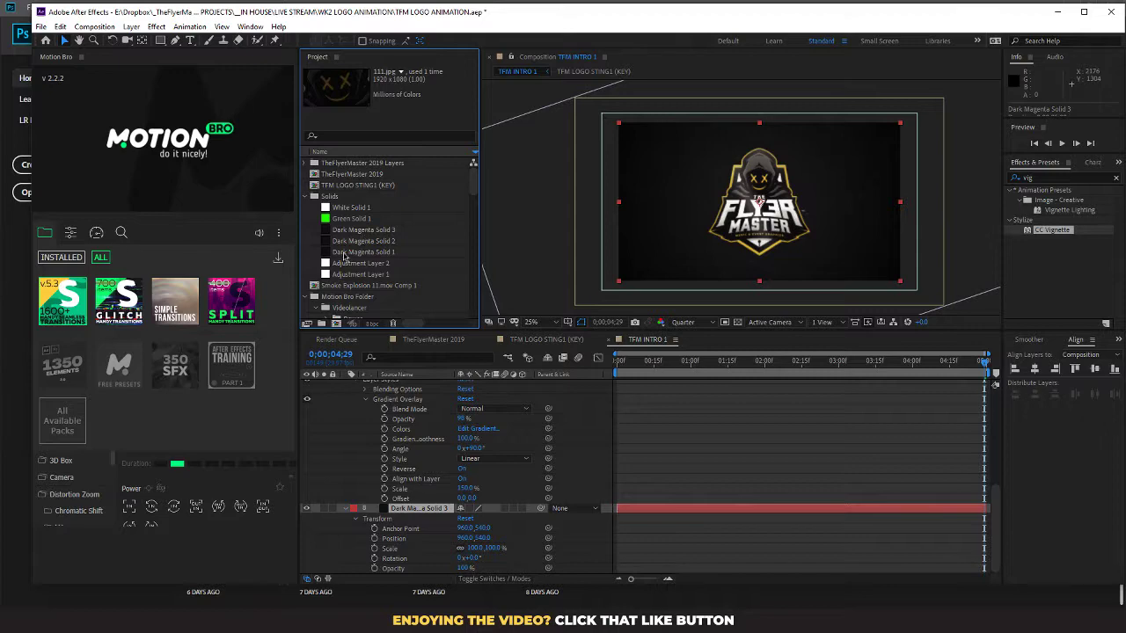
Step: Add a Color Overlay layer style to Dark Magenta Solid 3 and set its color to black, 000000
click(131, 26)
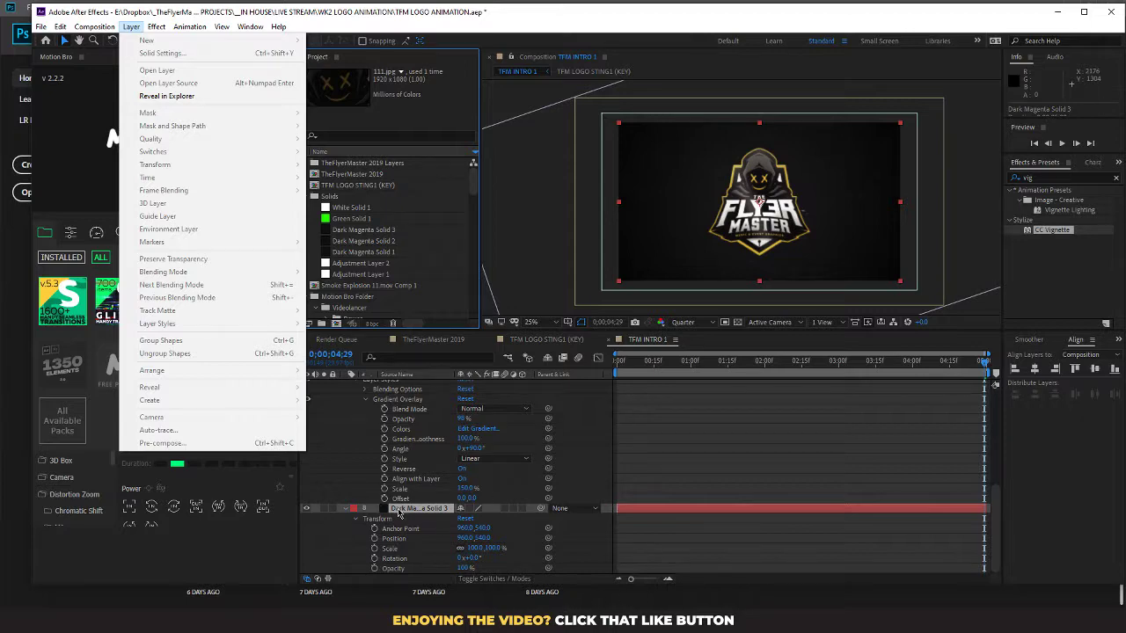
click(399, 512)
click(131, 26)
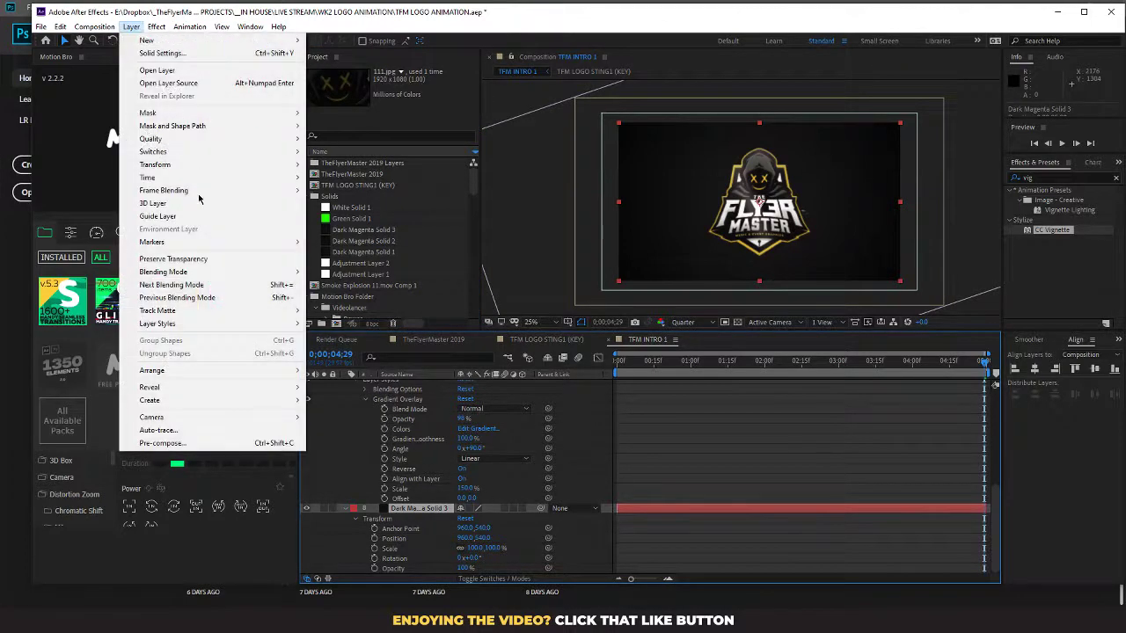
mouse_move(215, 324)
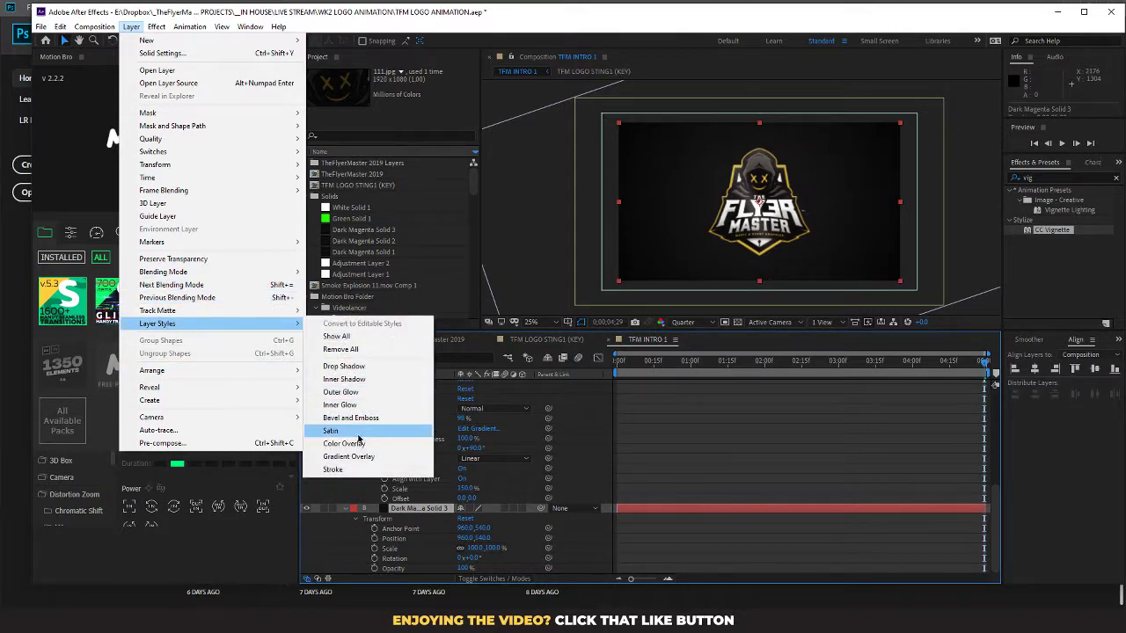
click(356, 444)
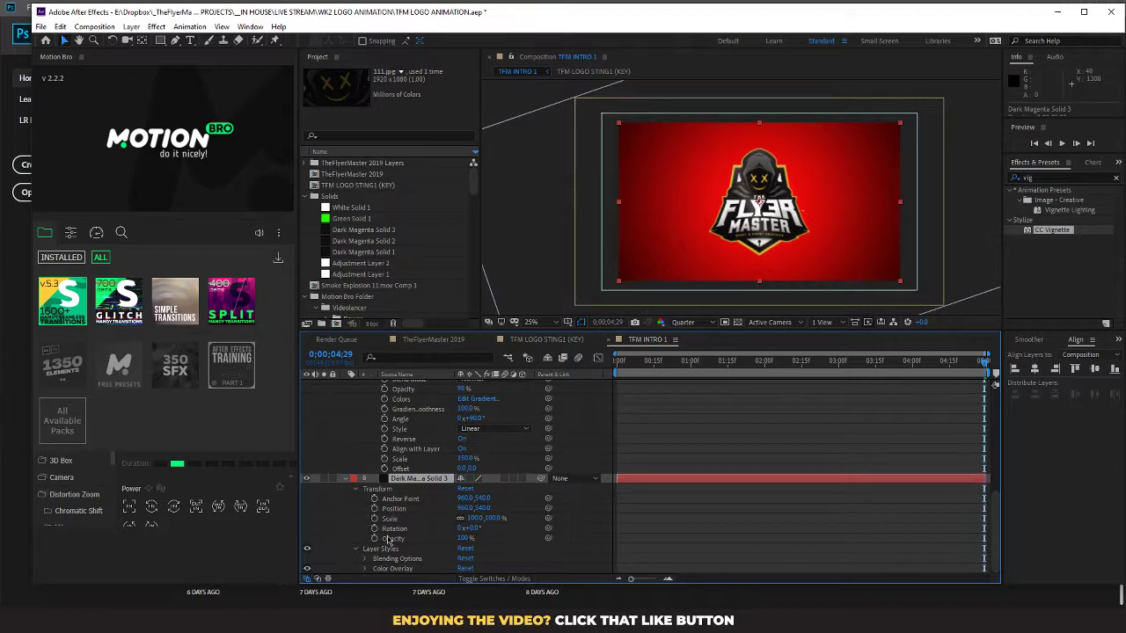
click(365, 569)
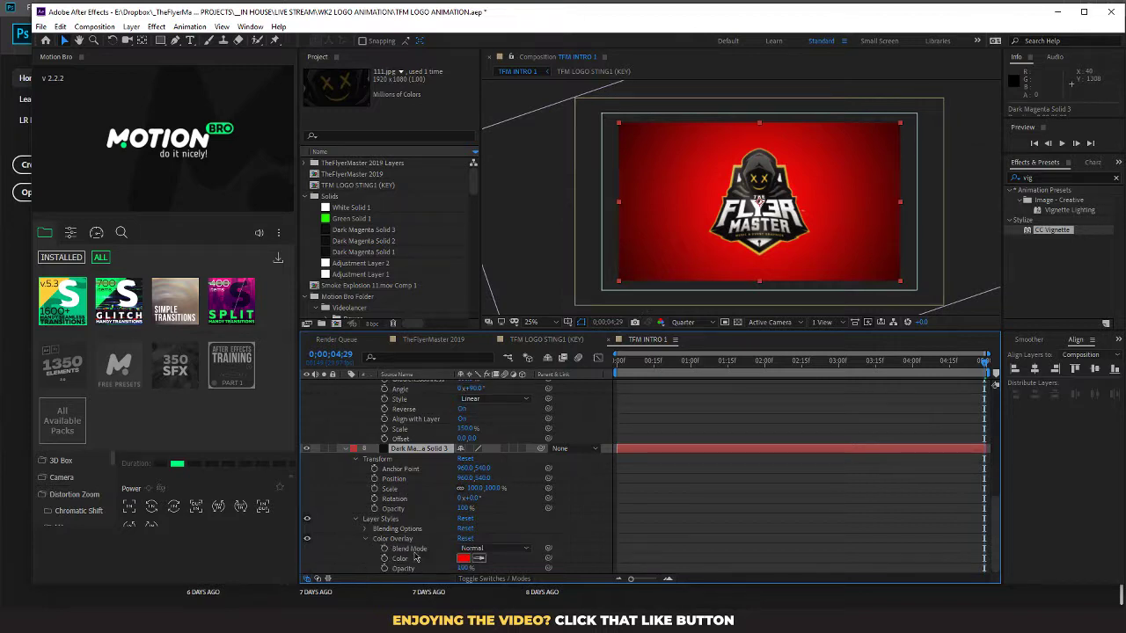
click(463, 558)
drag(107, 168, 94, 181)
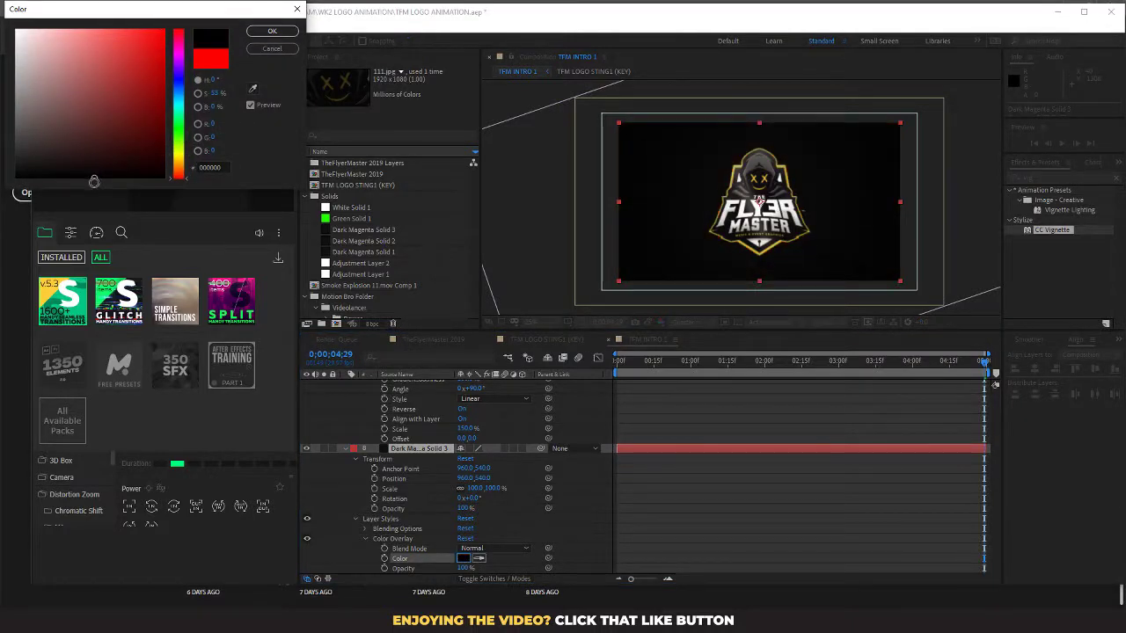
click(272, 30)
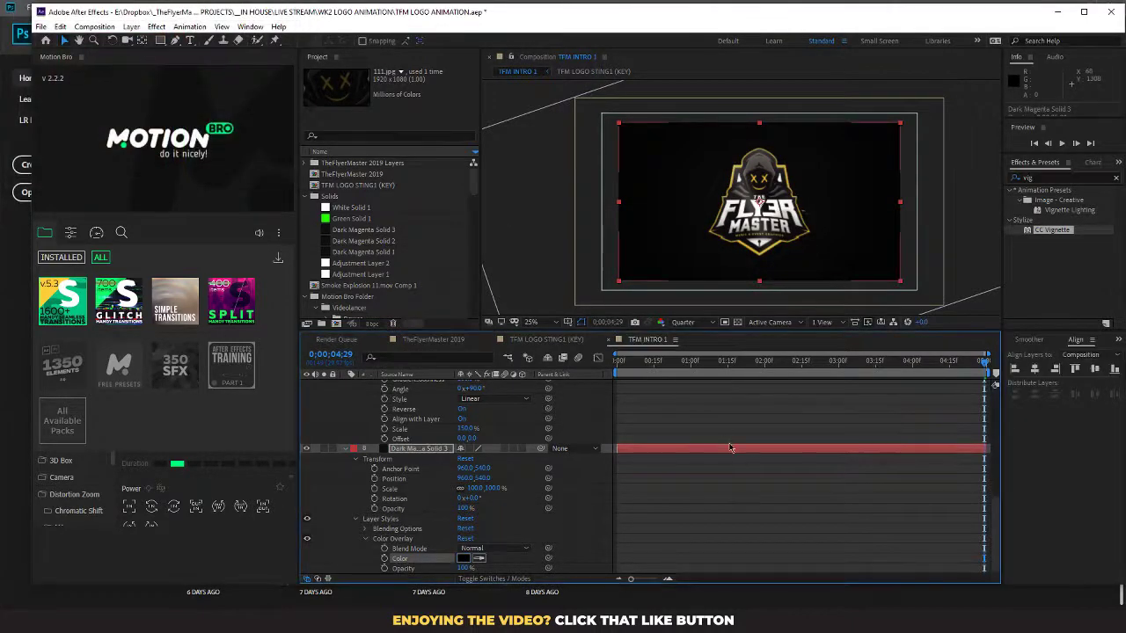
Step: Scrub the intro to 0;00;03;18 to check the fade and collapse the expanded layer properties
drag(624, 368, 883, 379)
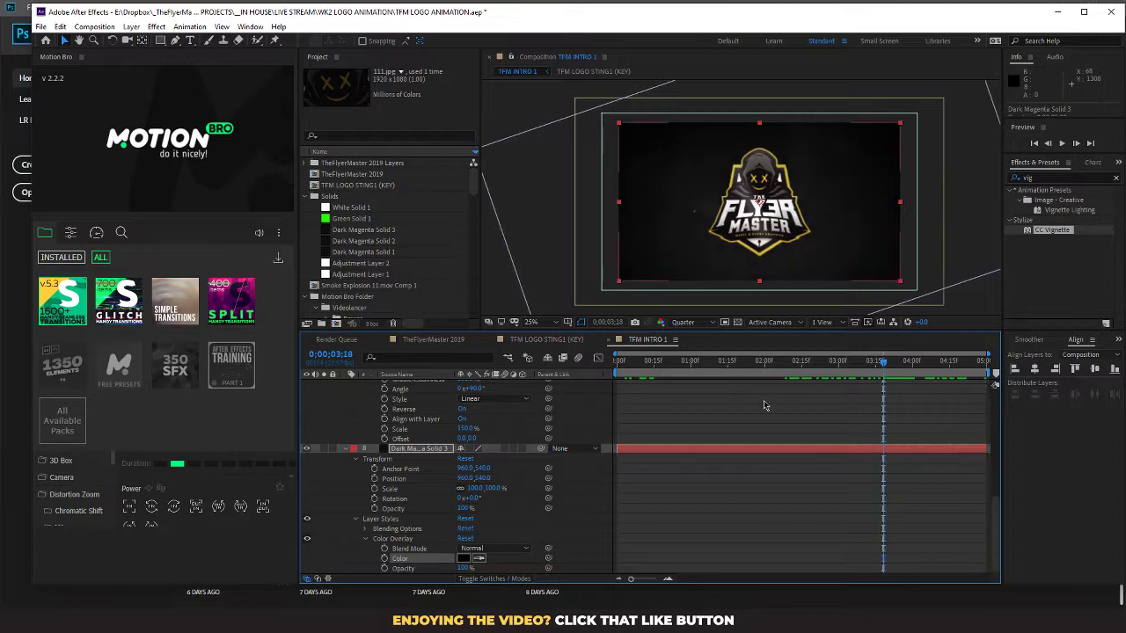
click(351, 450)
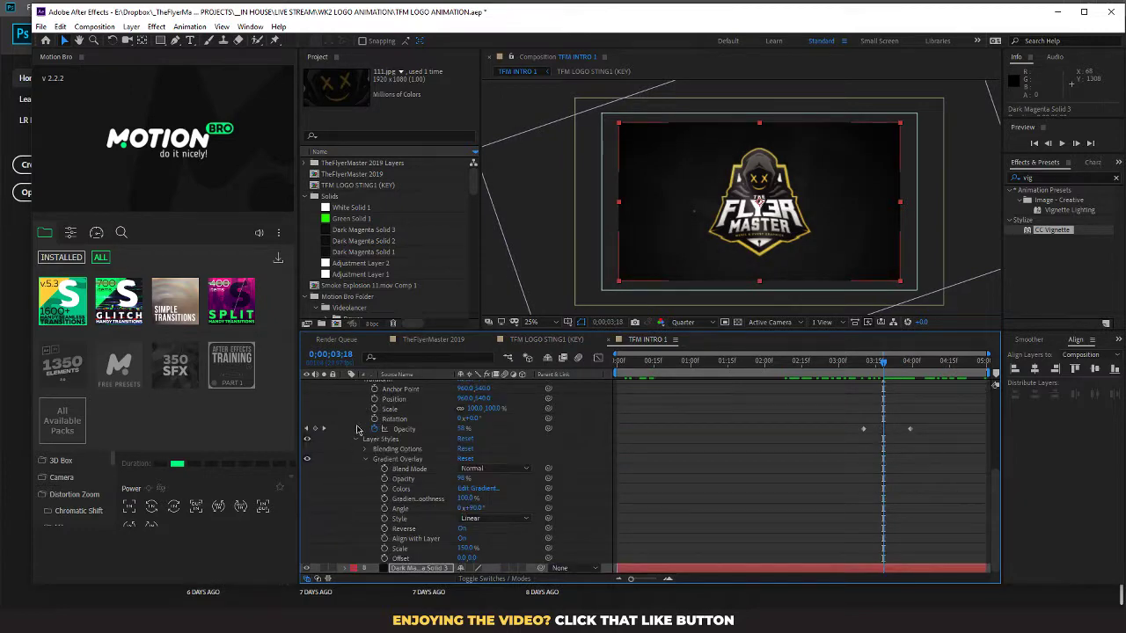
scroll(356, 428, up, 5)
click(348, 434)
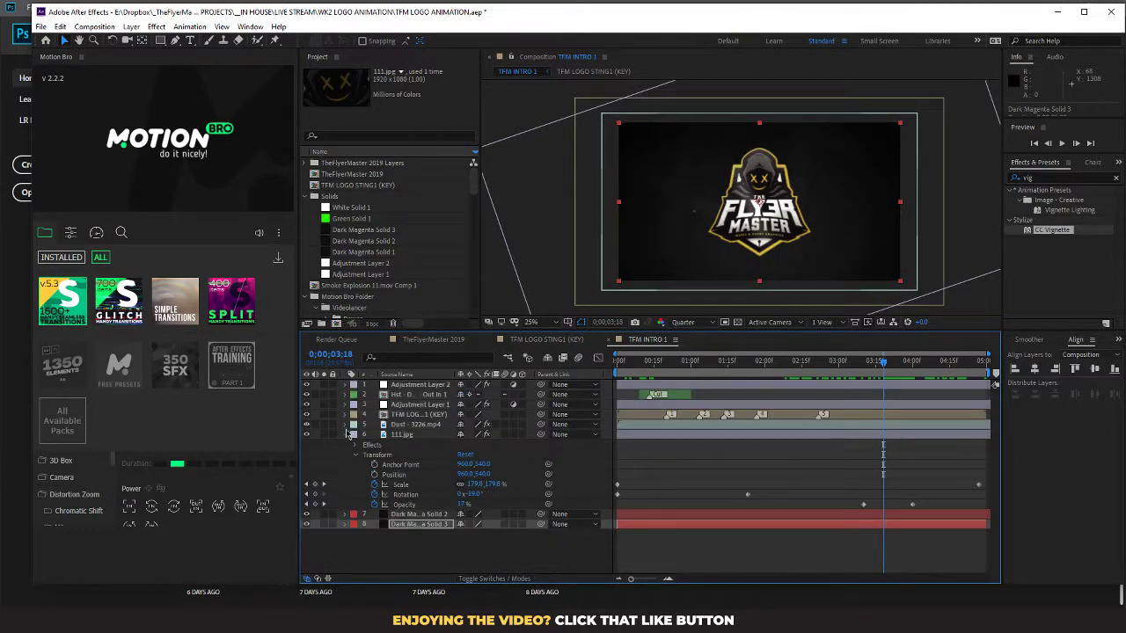
click(349, 435)
click(720, 437)
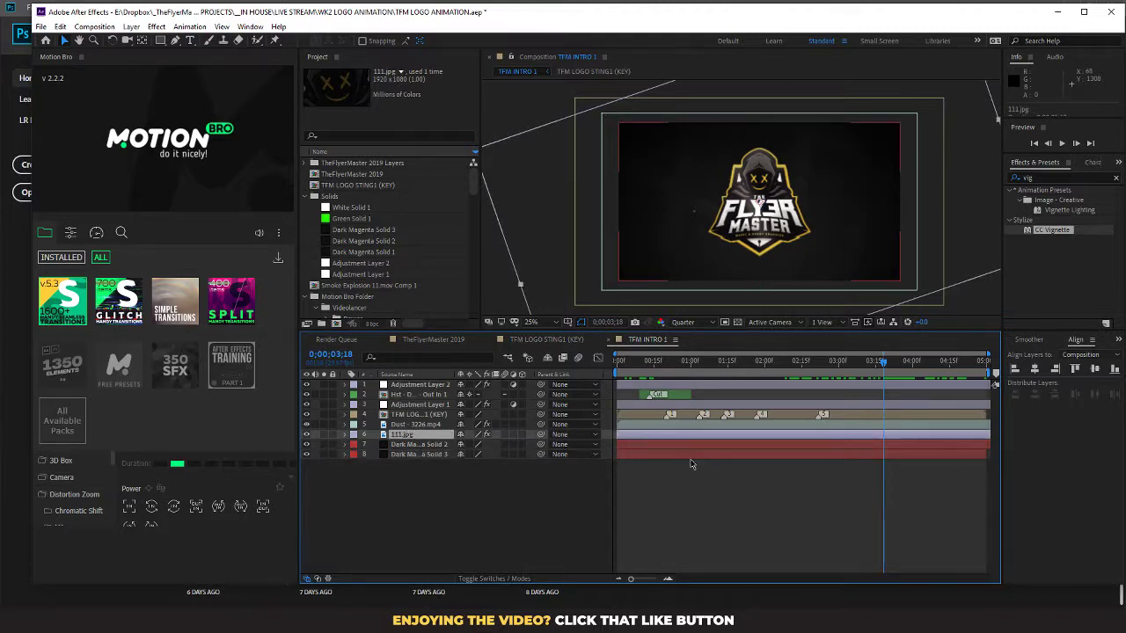
Step: Shift both of Dark Magenta Solid 2's Opacity keyframes later so the fade ends at 0;00;04;26
click(344, 444)
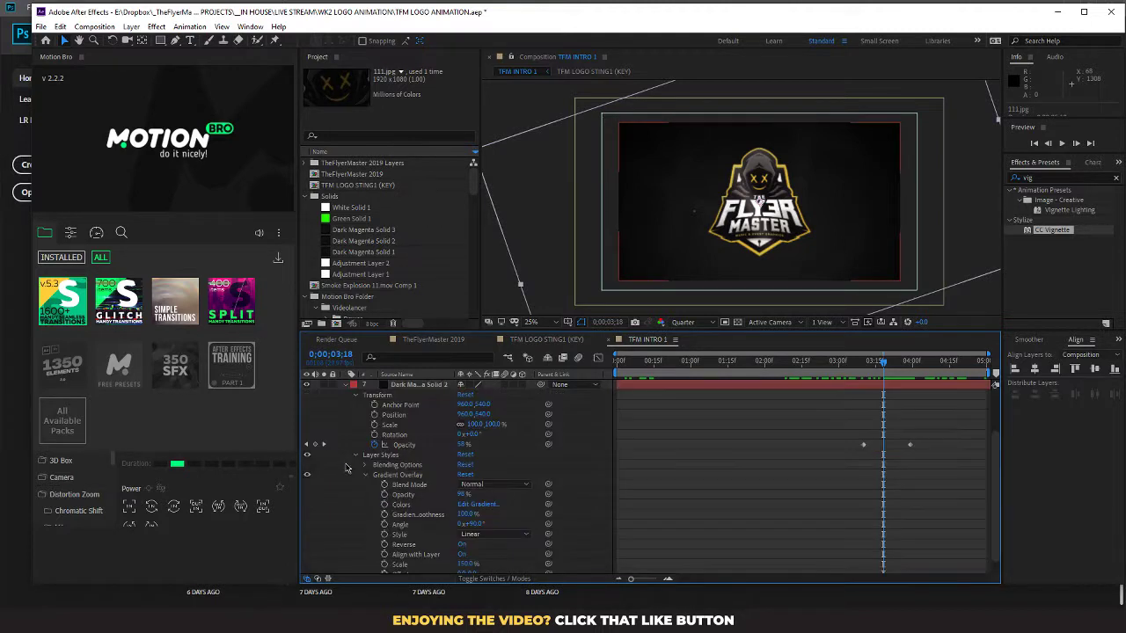
drag(858, 432, 978, 456)
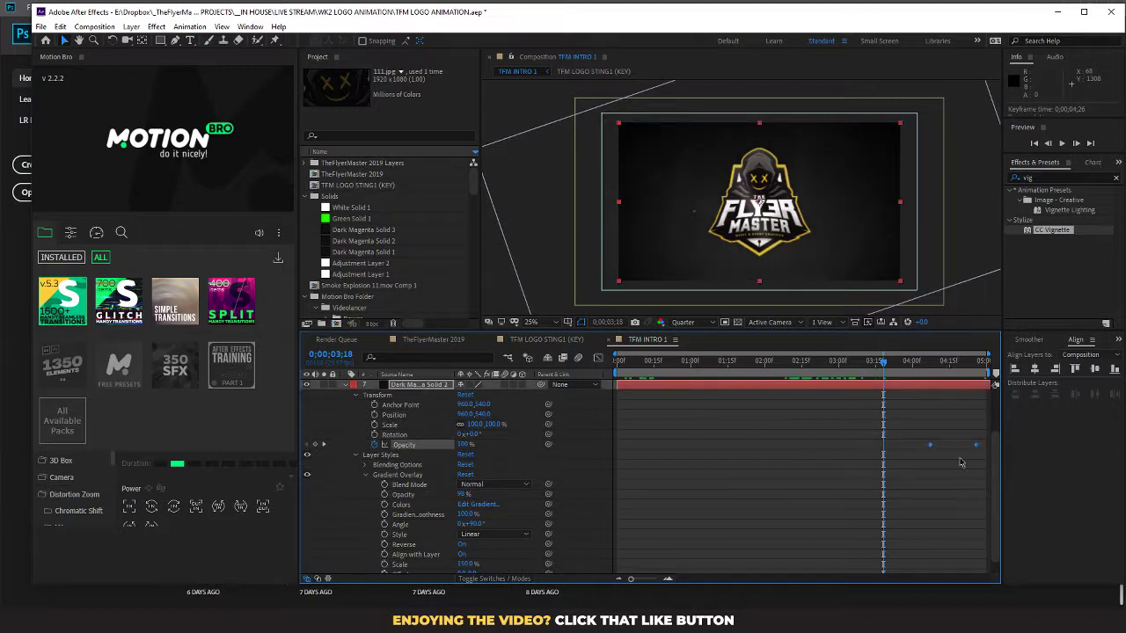
scroll(903, 506, down, 1)
scroll(342, 431, up, 5)
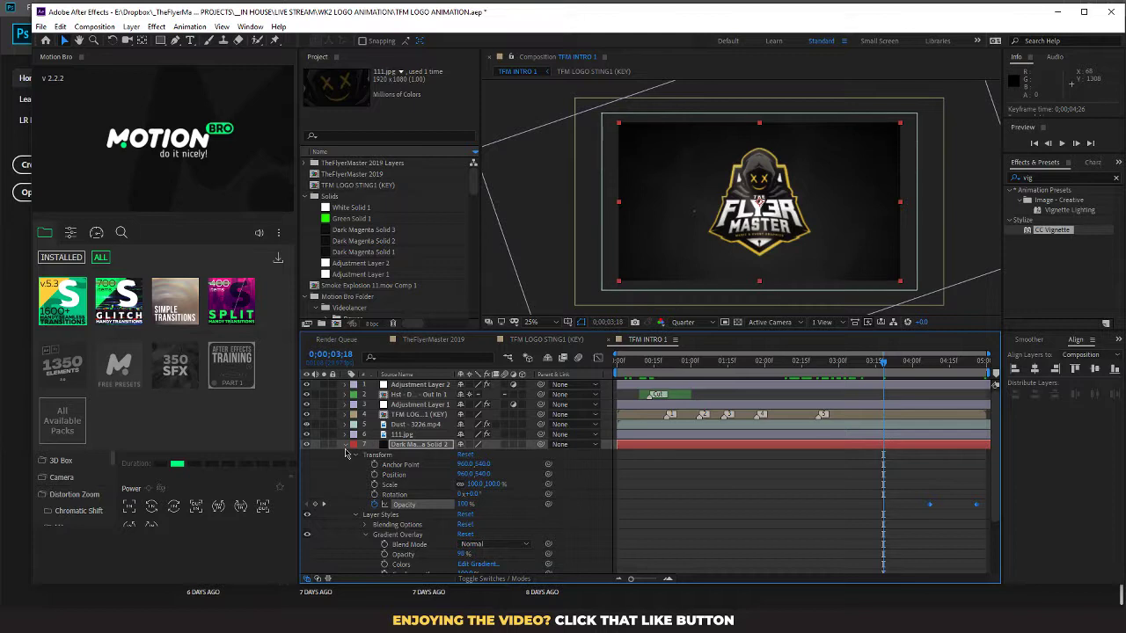
click(345, 445)
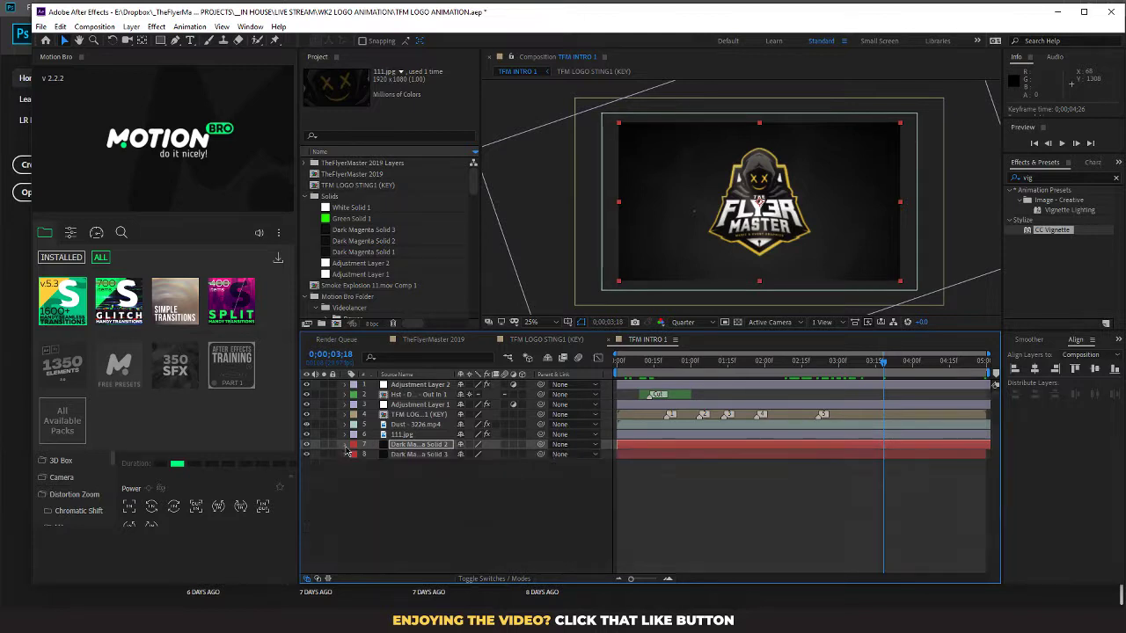
Step: Shift both of the 111.jpg layer's Opacity keyframes later so its fade ends at 0;00;04;27
click(401, 435)
click(345, 435)
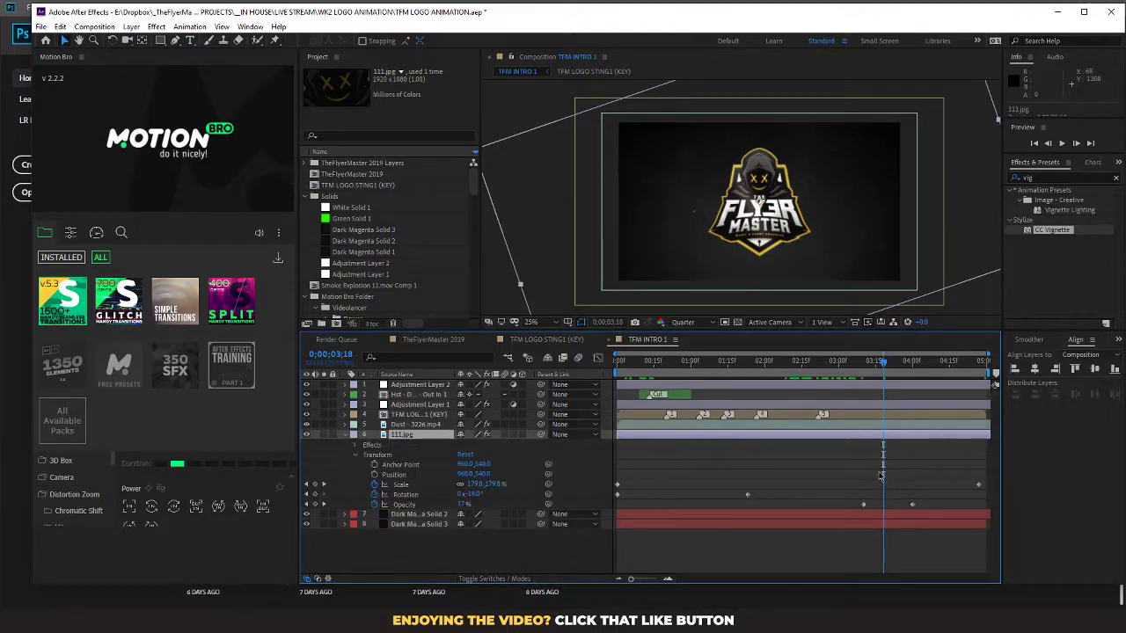
drag(854, 499, 979, 515)
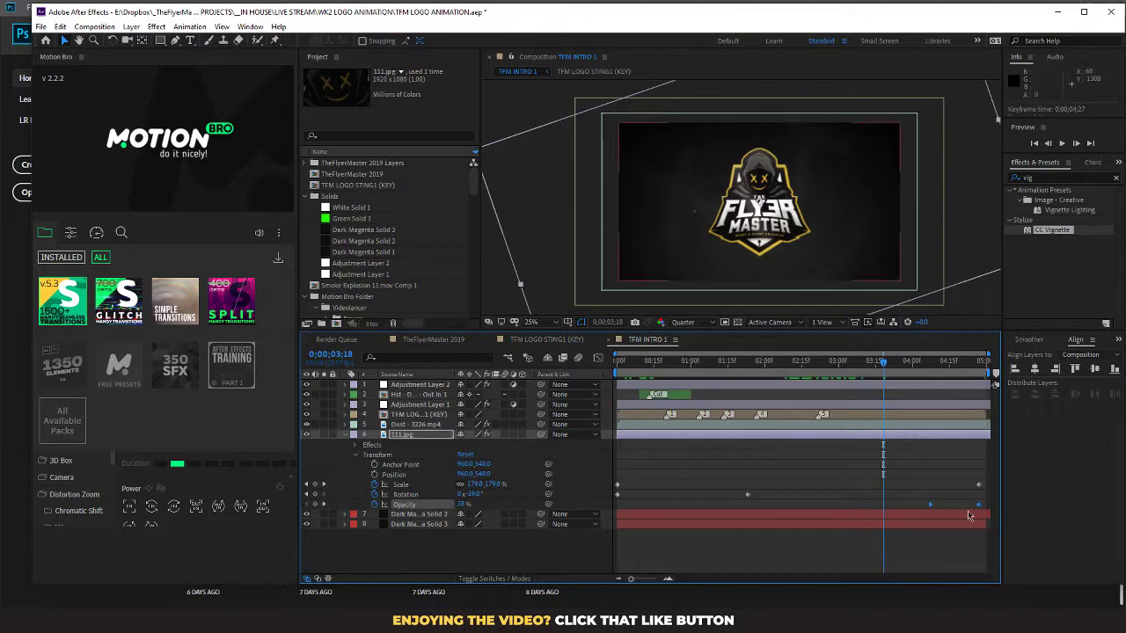
Step: Keyframe the Dust - 3226.mp4 layer's Opacity to fade from 100% at 0;00;04;04 to 0% at 0;00;04;27
click(410, 427)
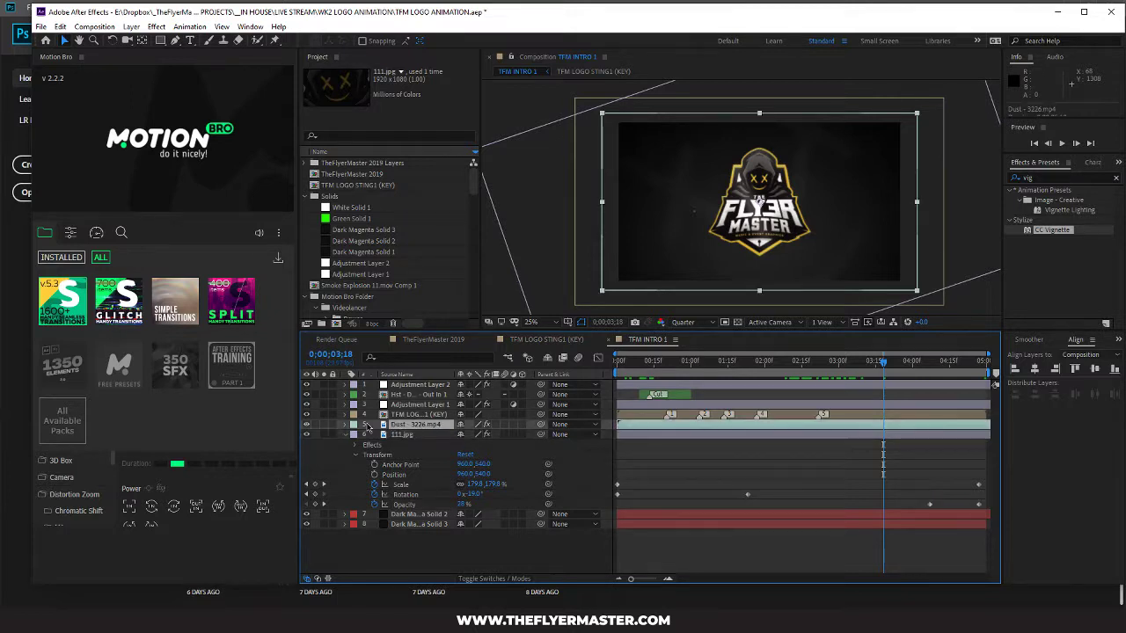
click(345, 425)
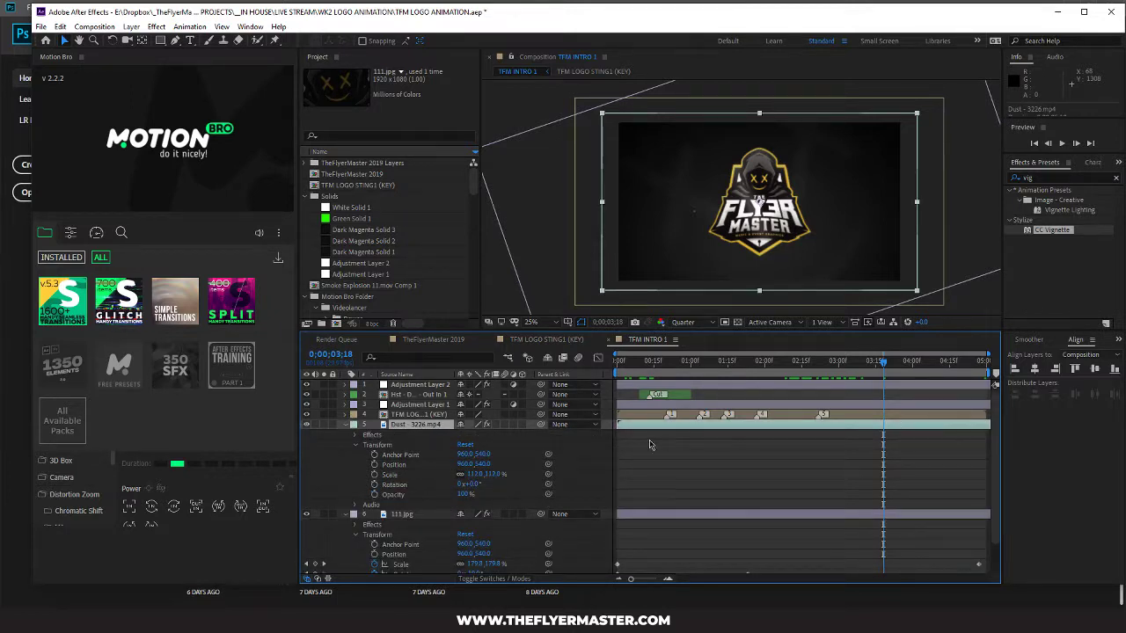
click(374, 495)
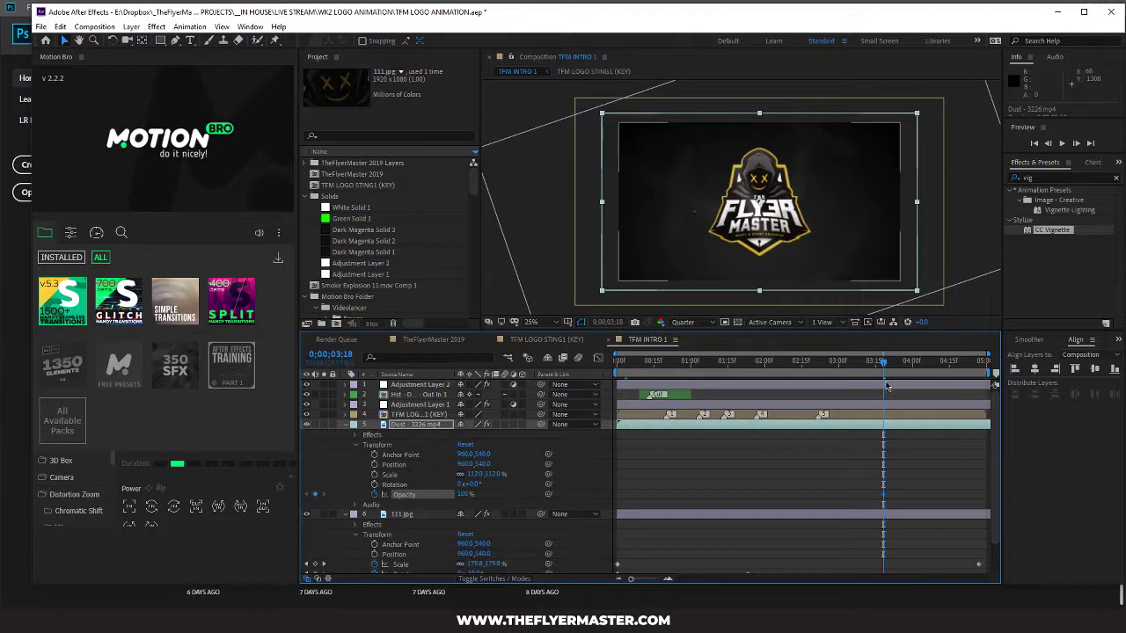
drag(885, 362, 980, 373)
drag(470, 495, 461, 496)
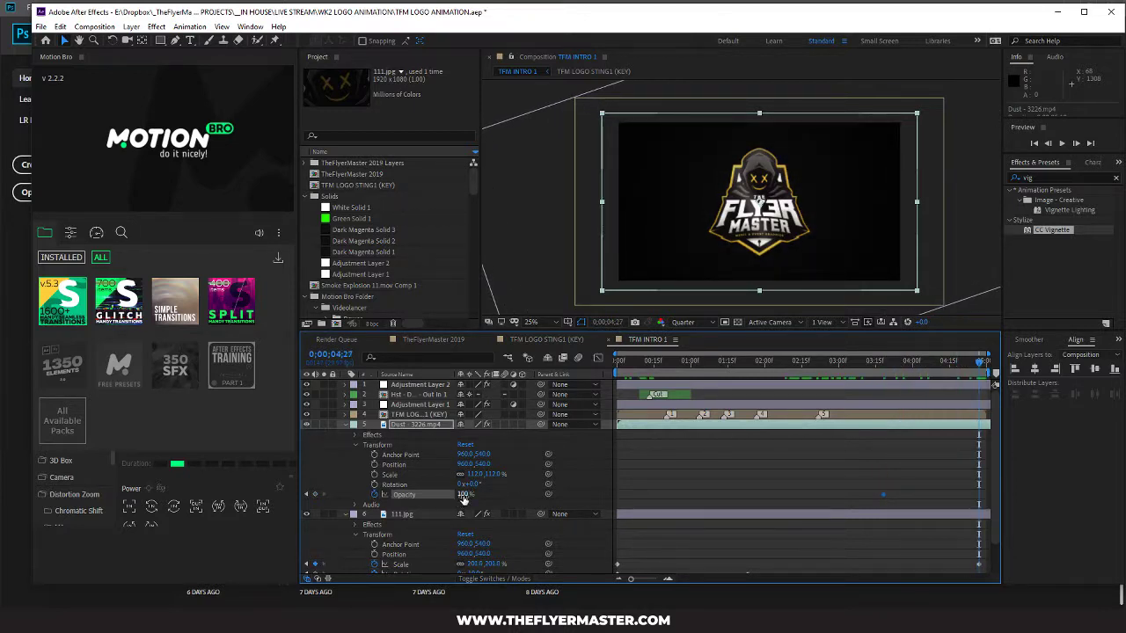
click(886, 495)
drag(884, 495, 923, 502)
mouse_move(983, 368)
mouse_down()
mouse_move(935, 363)
mouse_move(982, 364)
mouse_move(950, 368)
mouse_move(972, 382)
mouse_move(952, 376)
mouse_move(991, 377)
mouse_up()
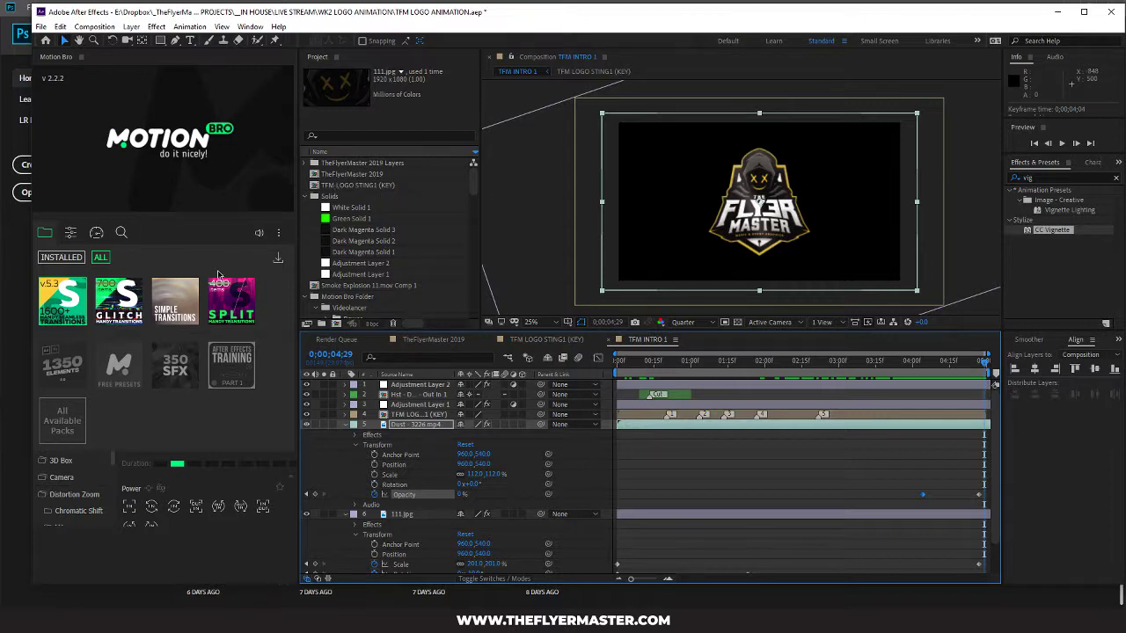
Step: Add the Distortion Zoom Power In transition from Motion Bro's Seamless Transitions pack above Adjustment Layer 2
click(65, 299)
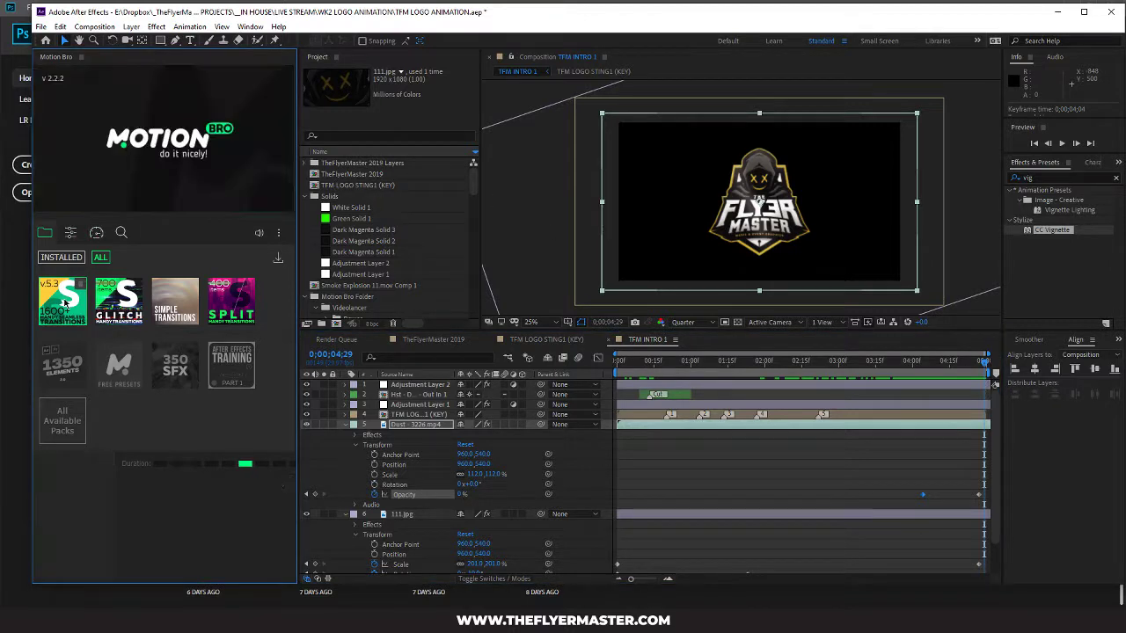
mouse_move(86, 490)
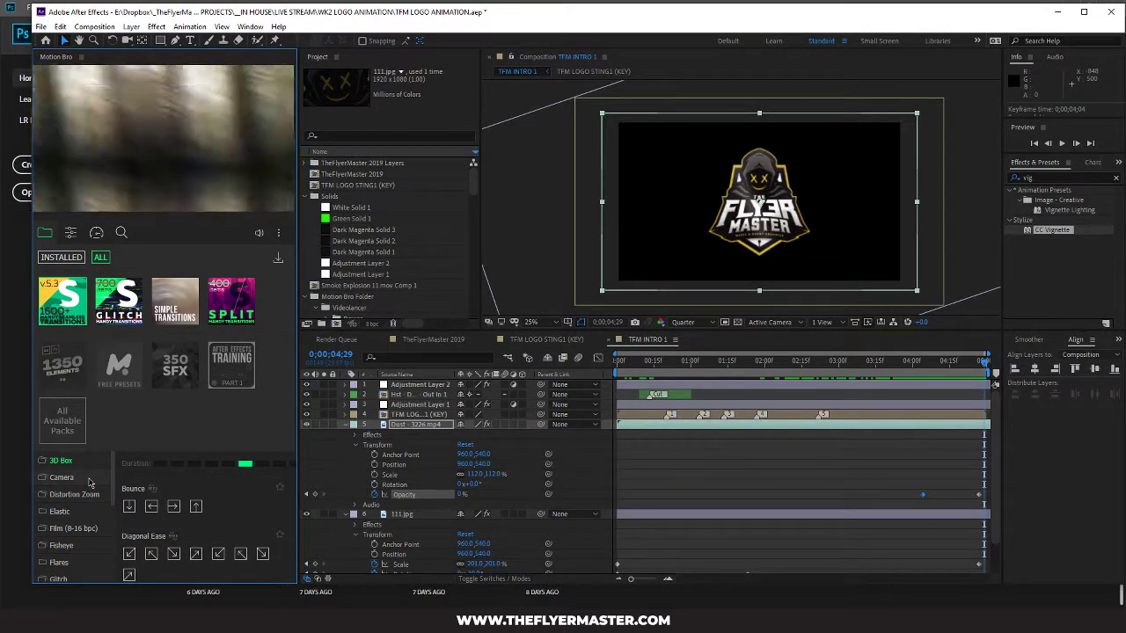
click(61, 478)
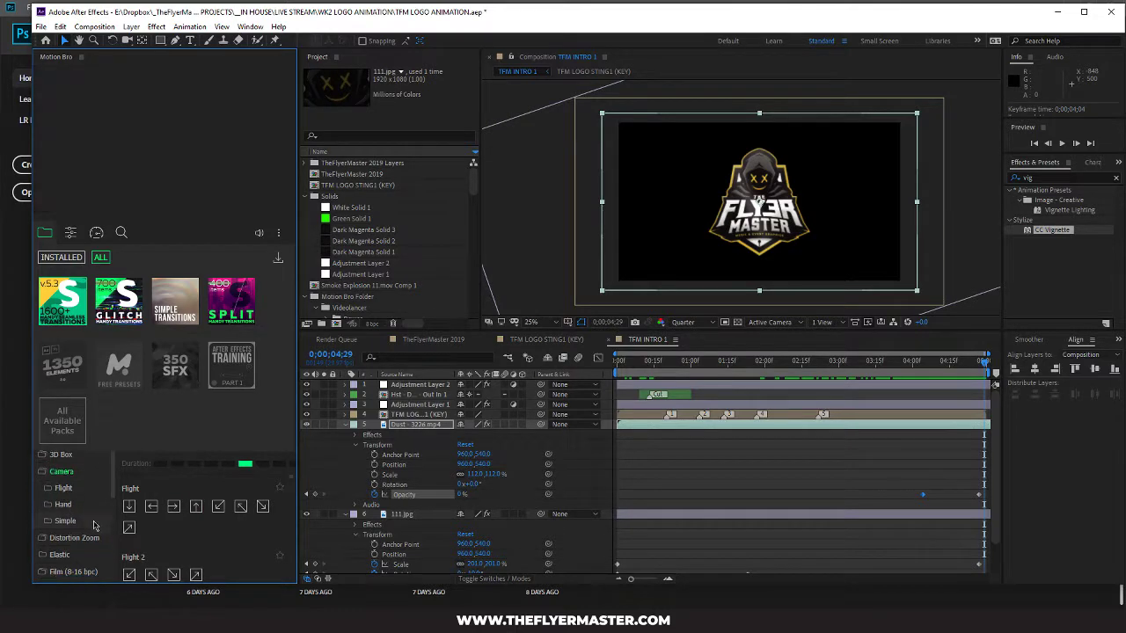
click(75, 544)
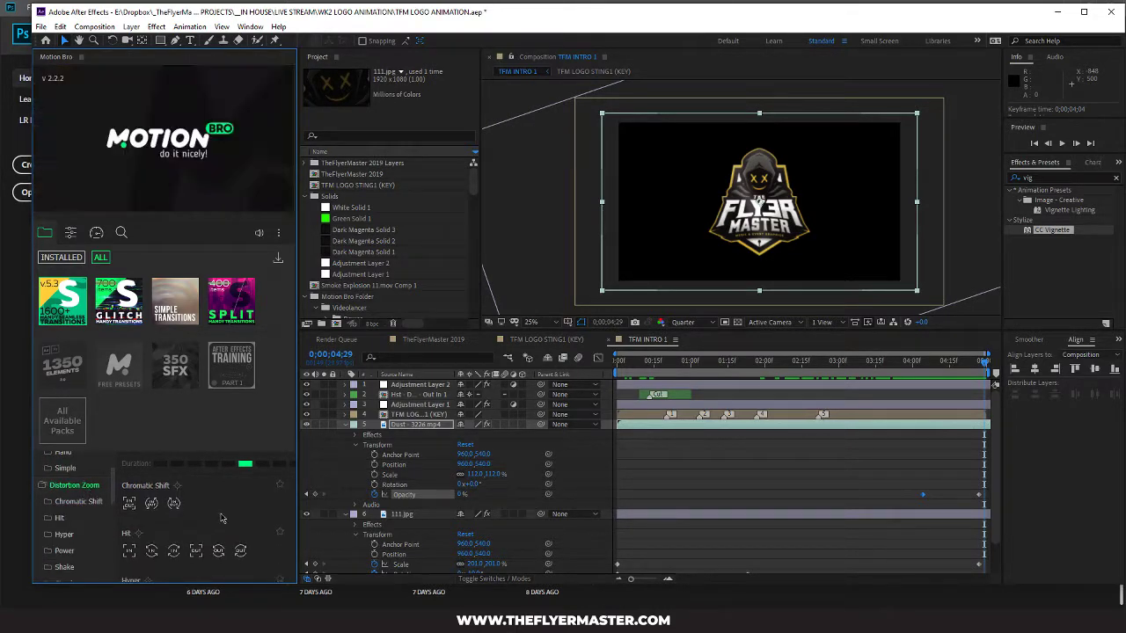
scroll(223, 519, down, 1)
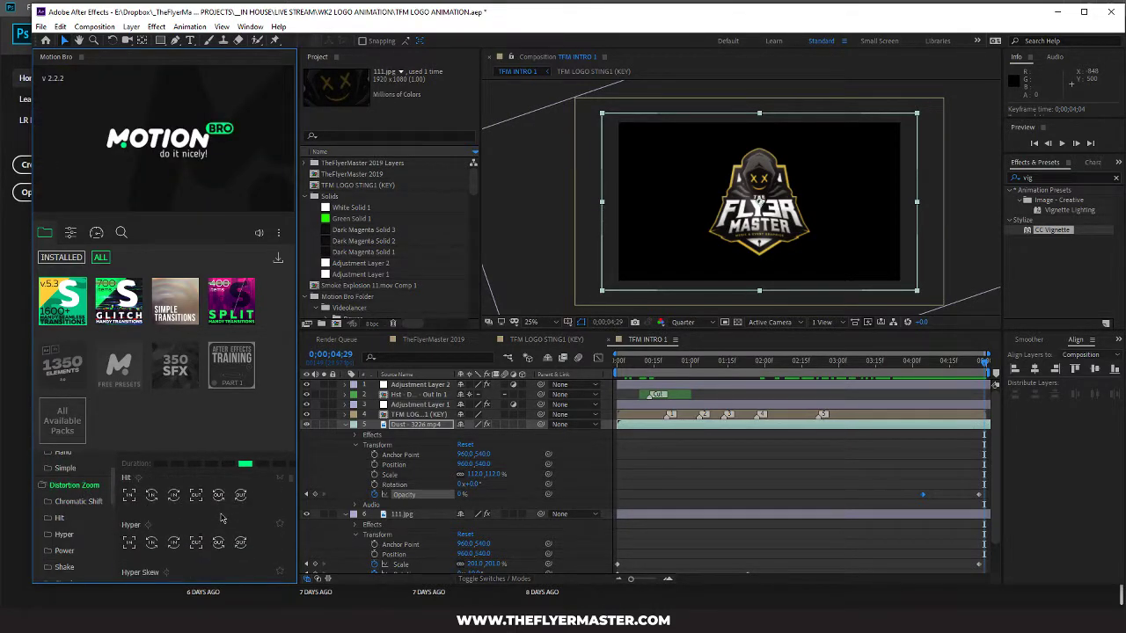
click(129, 498)
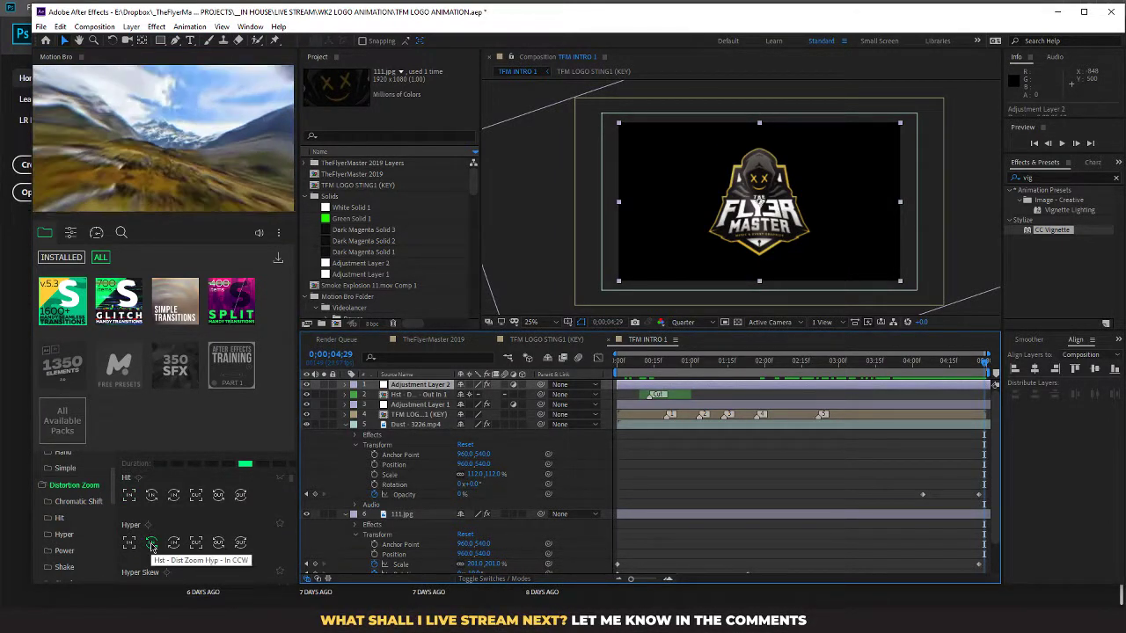
scroll(130, 552, down, 2)
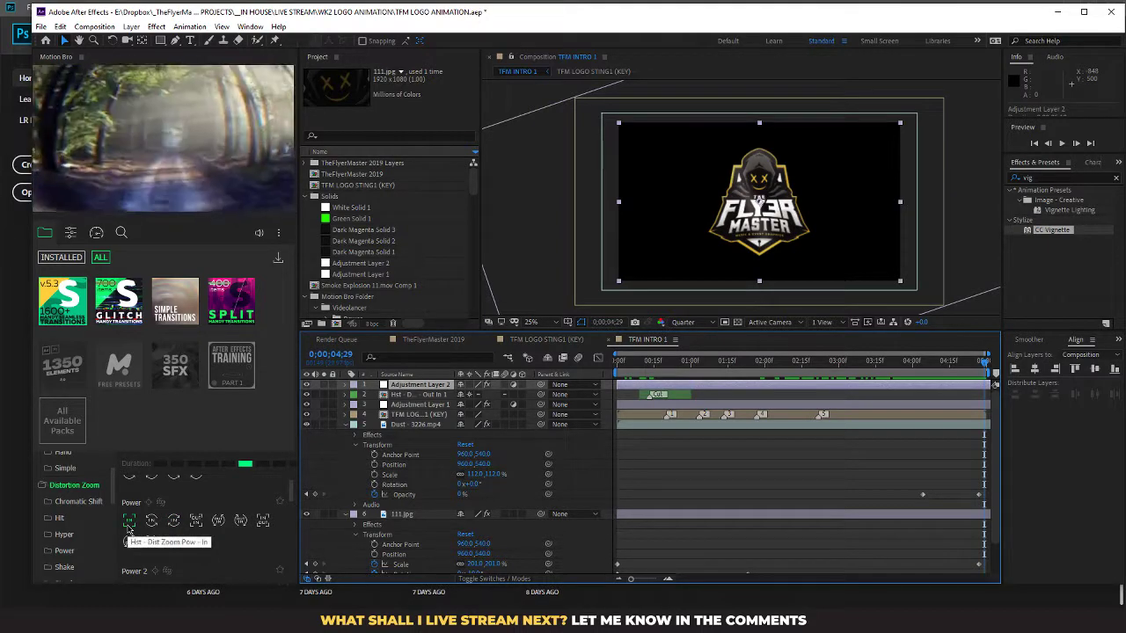
click(129, 525)
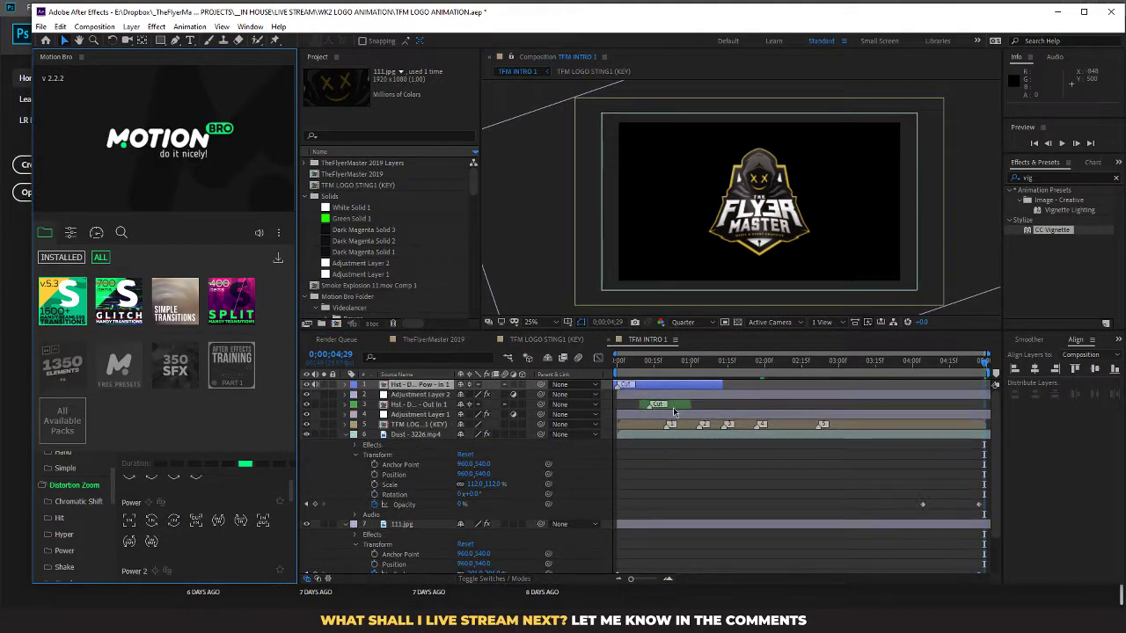
Step: Move the Power In transition layer to the end of the intro and time-reverse it
drag(668, 385, 937, 386)
right_click(937, 386)
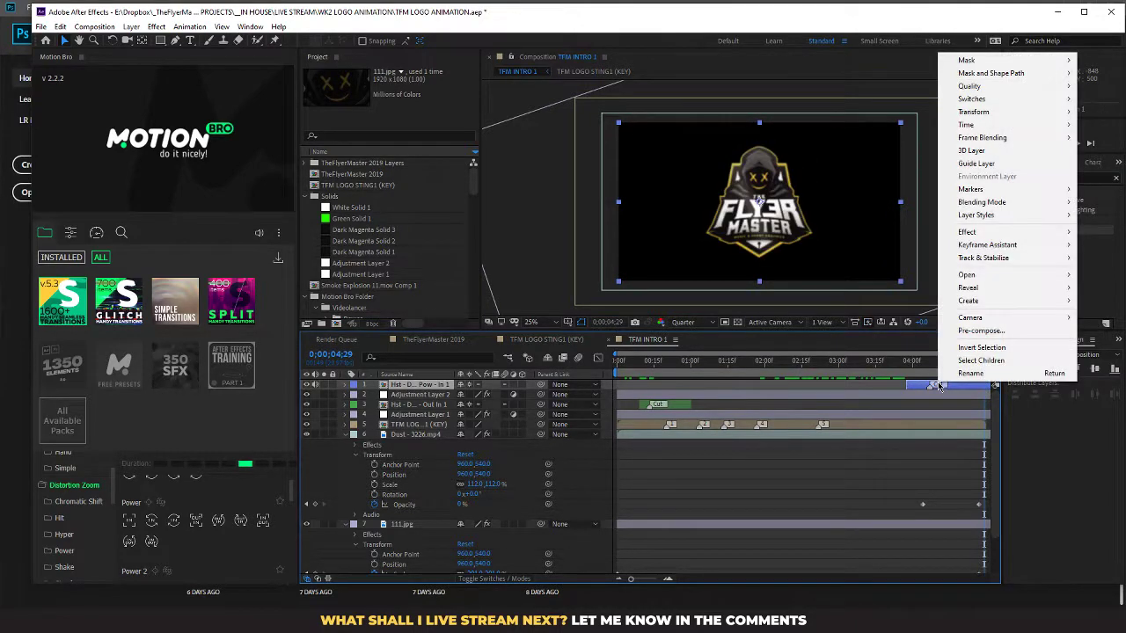
mouse_move(967, 125)
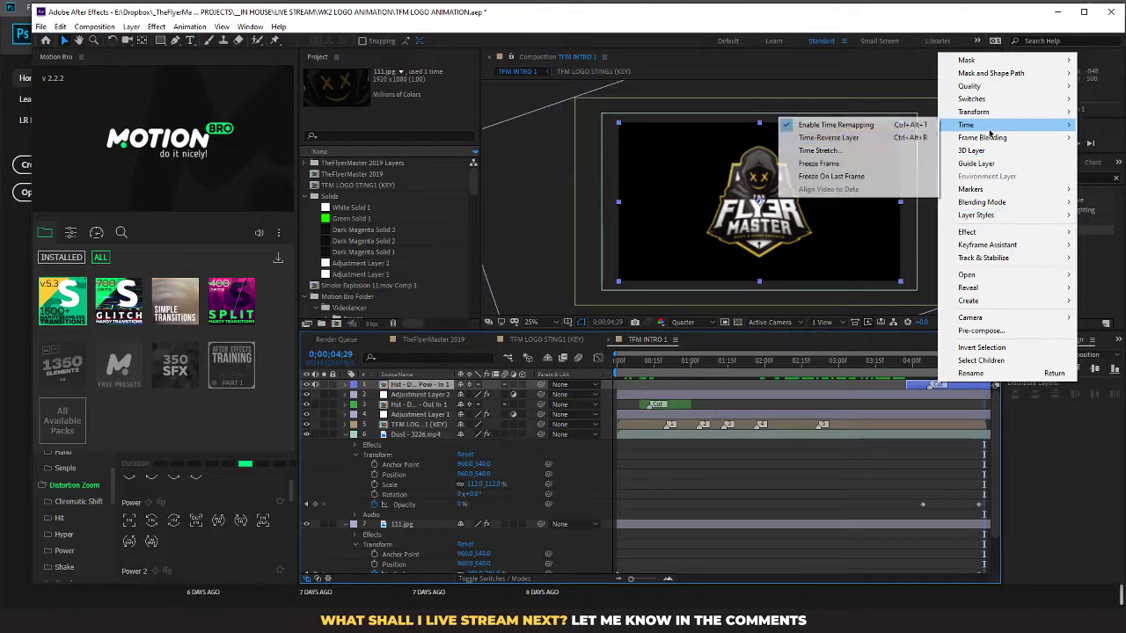
click(861, 141)
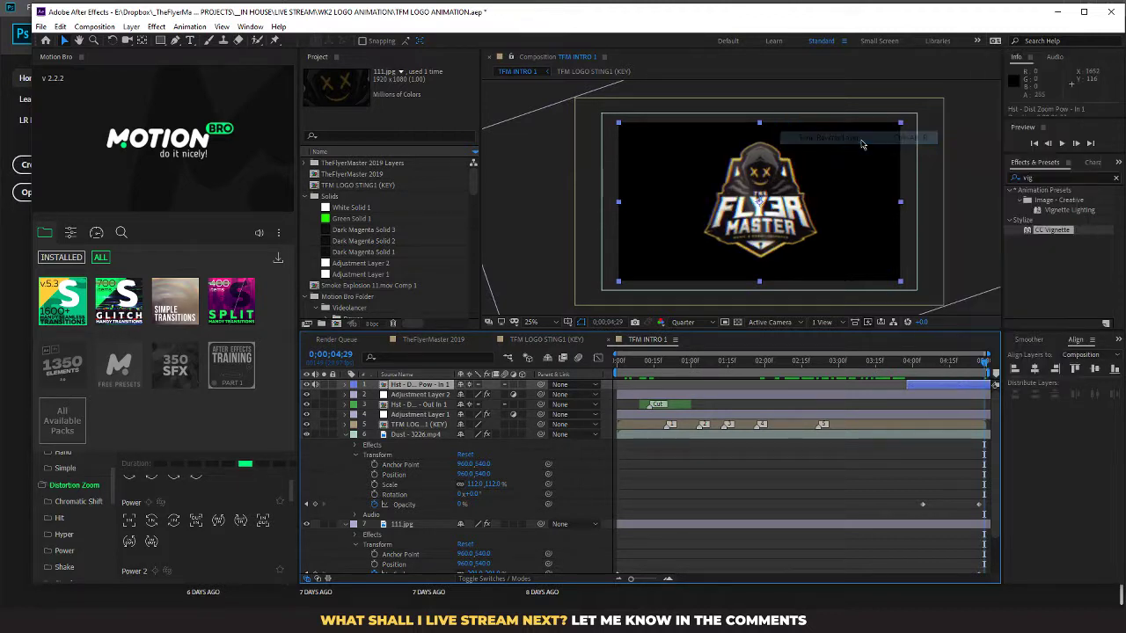
drag(945, 392, 915, 386)
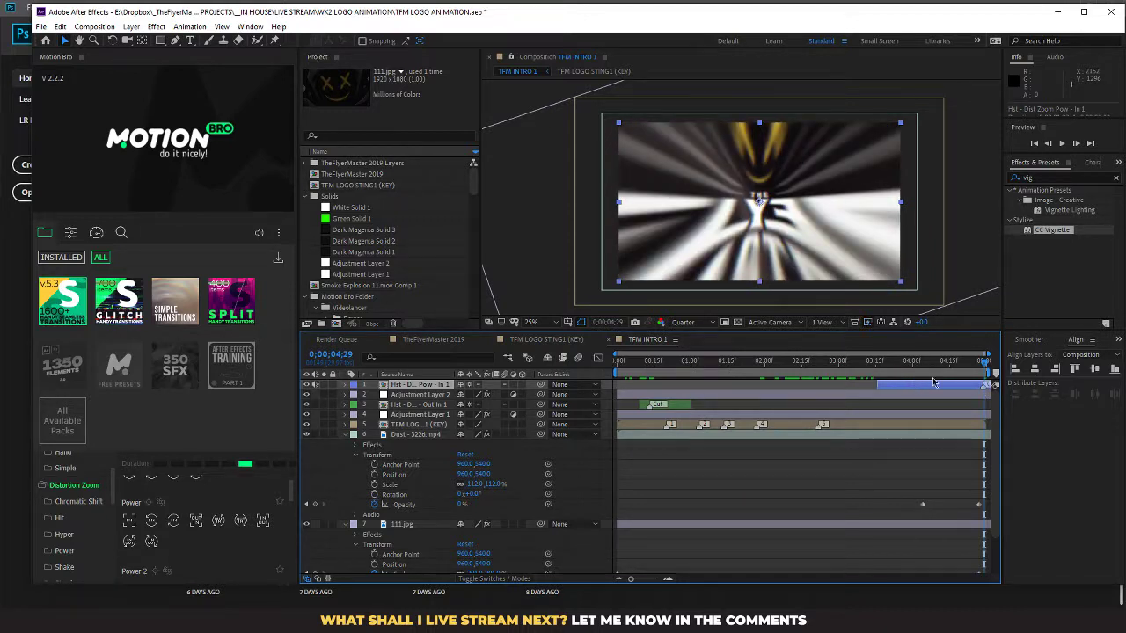
Step: Preview the intro and shift the reversed closing transition slightly later, starting at about 0;00;03;22
drag(986, 367, 856, 362)
key(space)
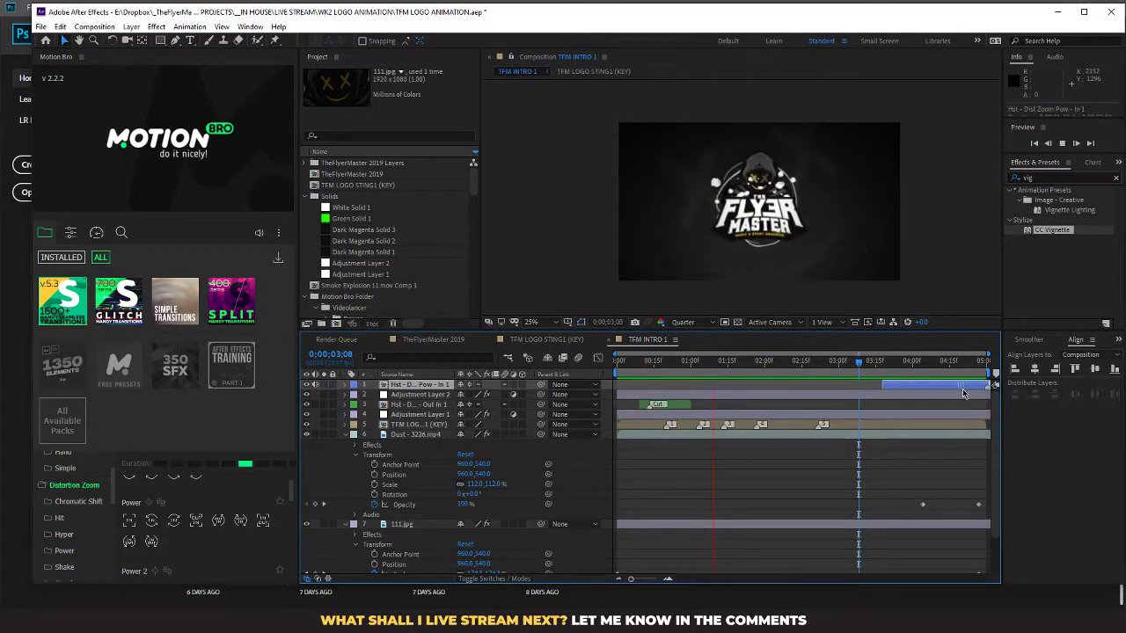
drag(959, 386, 972, 386)
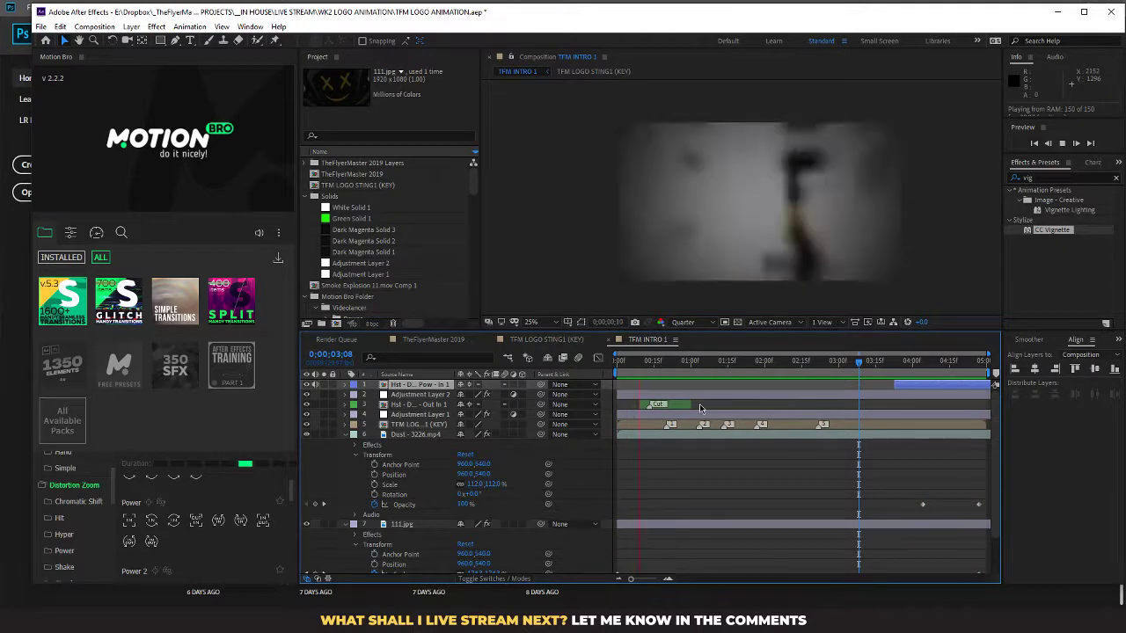
Step: Replace the opening Out In transition with a duplicate of the Power In transition, time-reversed and placed at the start of the intro
click(675, 407)
key(Delete)
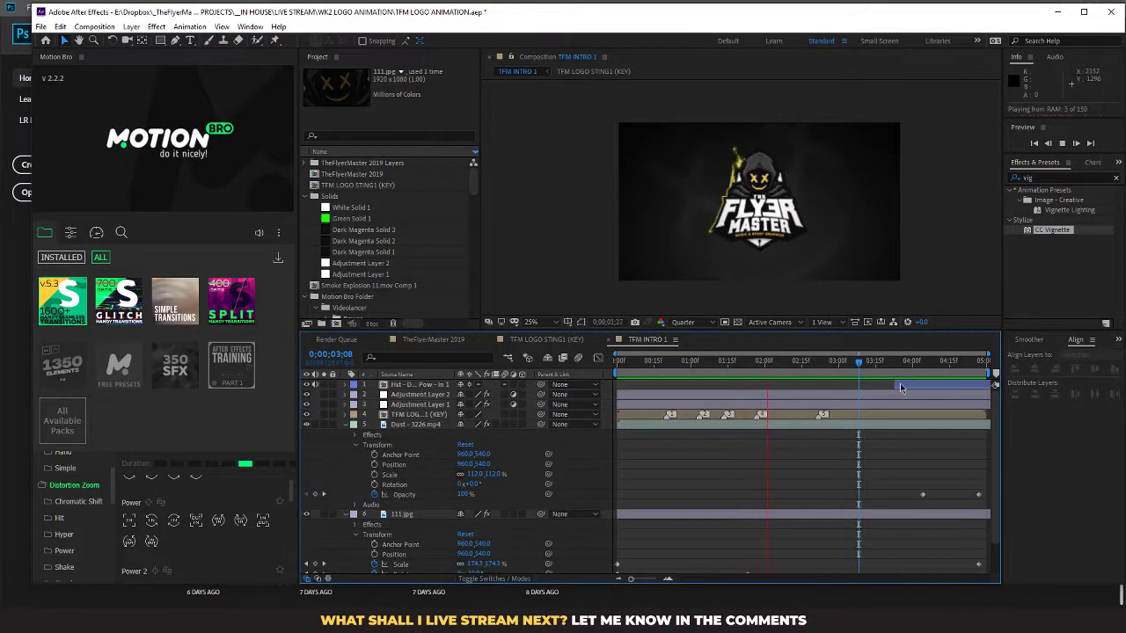
click(910, 387)
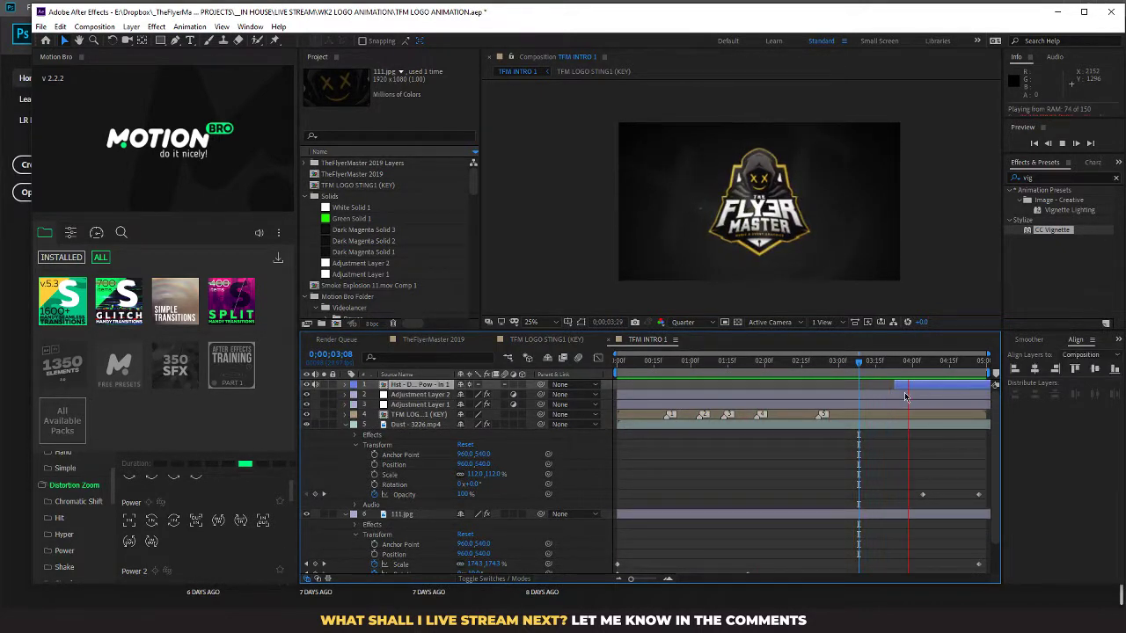
key(ctrl+d)
right_click(899, 389)
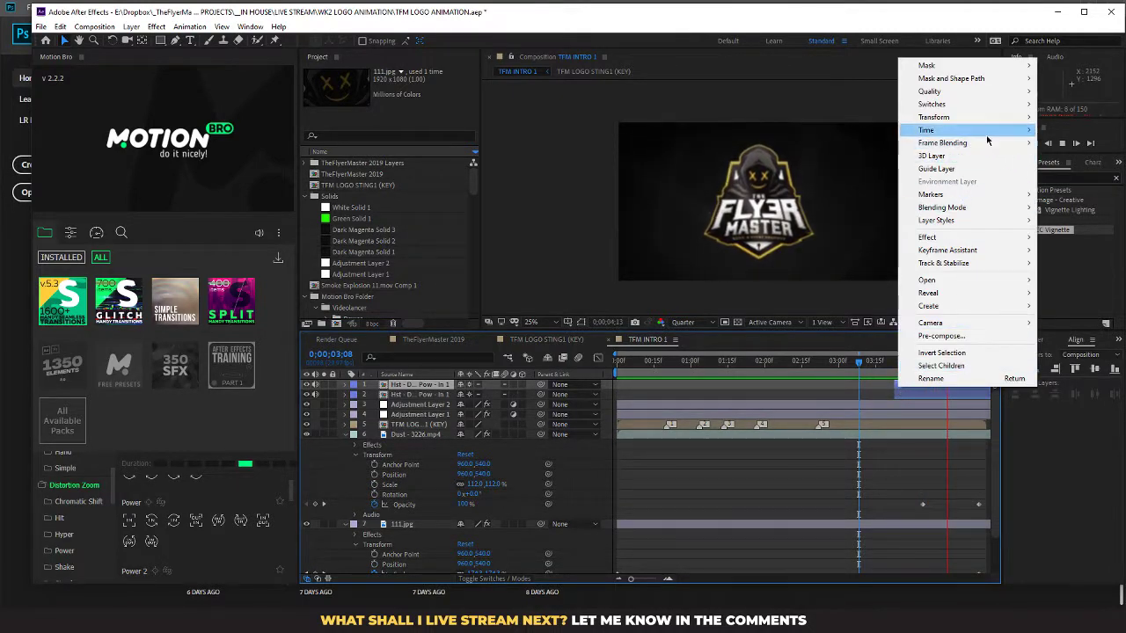
mouse_move(978, 132)
click(848, 143)
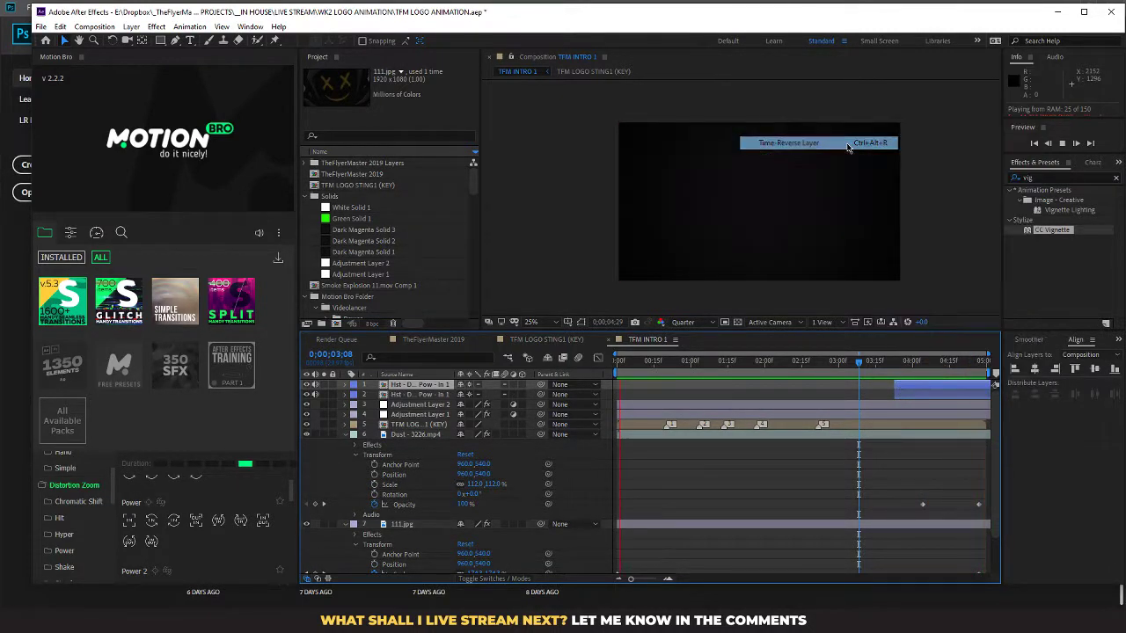
drag(925, 384, 624, 389)
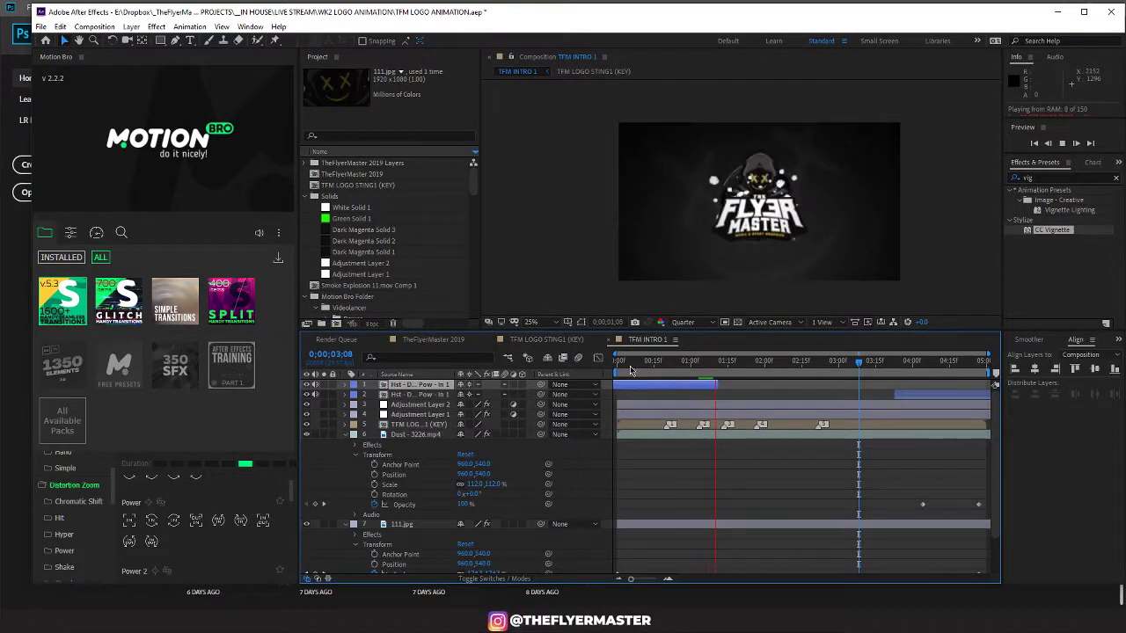
Step: Preview the opening and shift the duplicated Power In transition slightly earlier at the start of the intro
key(space)
key(space)
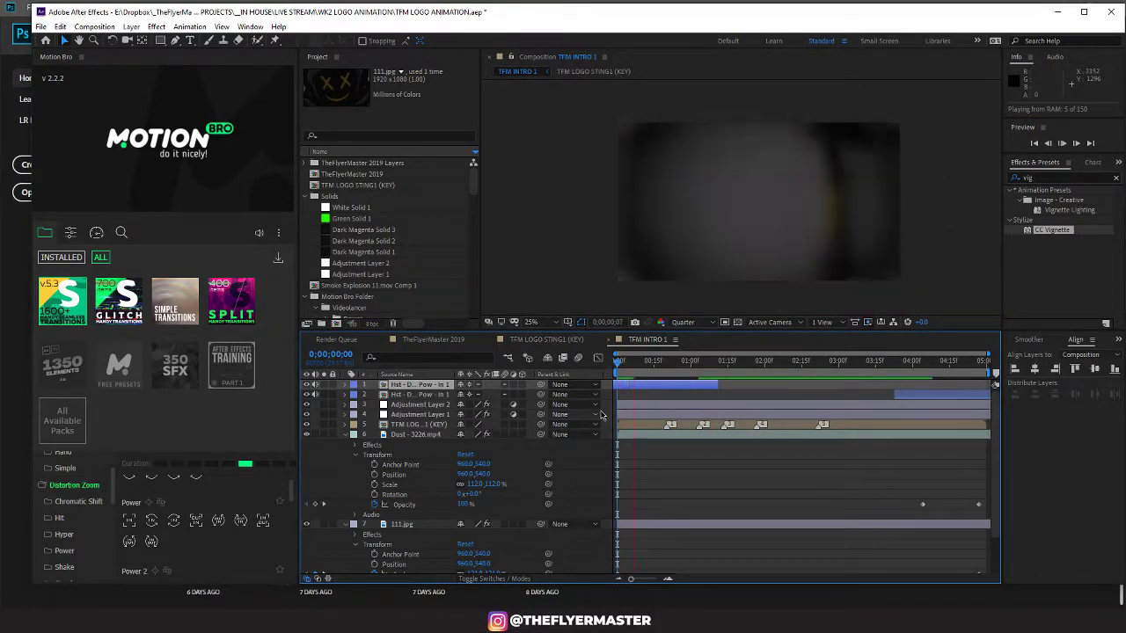
click(629, 363)
drag(628, 363, 603, 360)
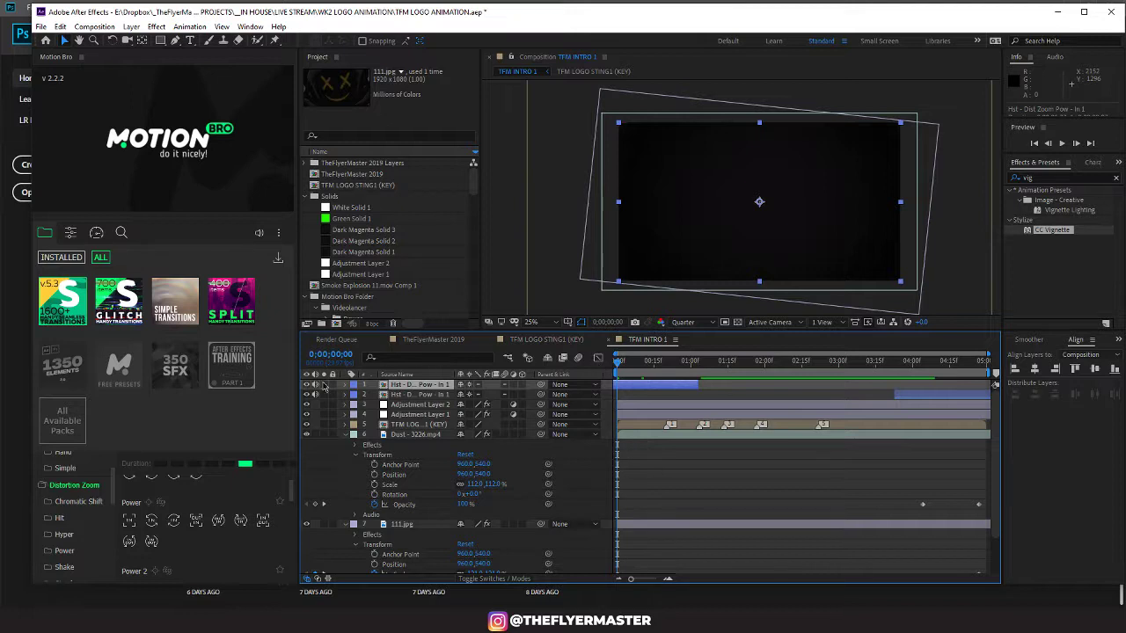
key(space)
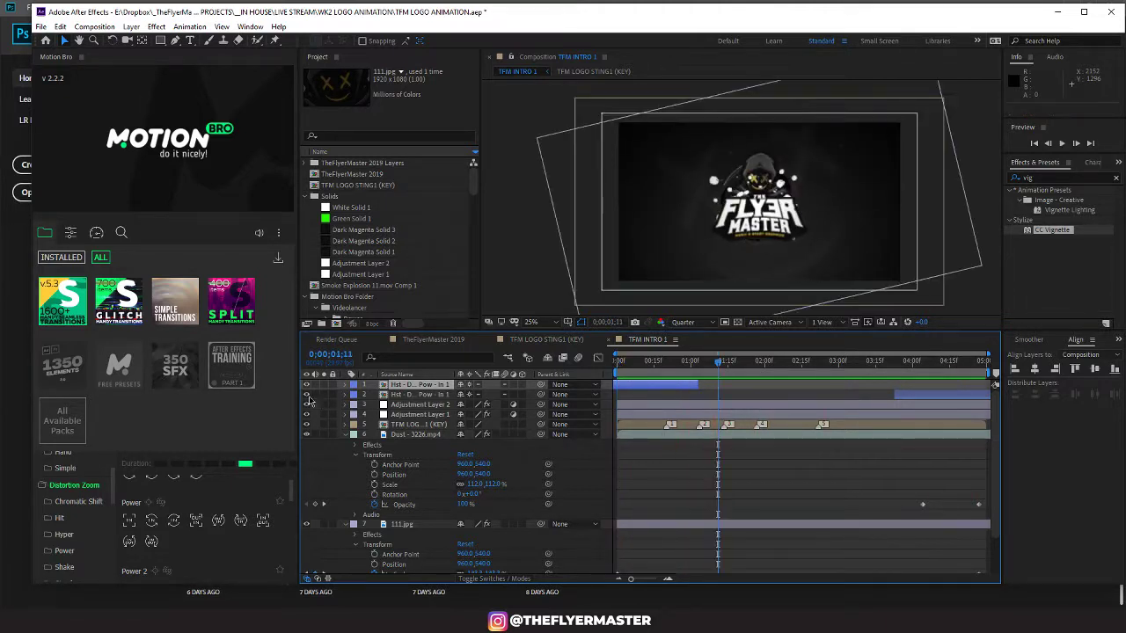
Step: Save the project and export TFM INTRO 1 through Adobe Media Encoder as H.264, leaving the encode running in the background
key(ctrl+s)
click(41, 26)
mouse_move(94, 226)
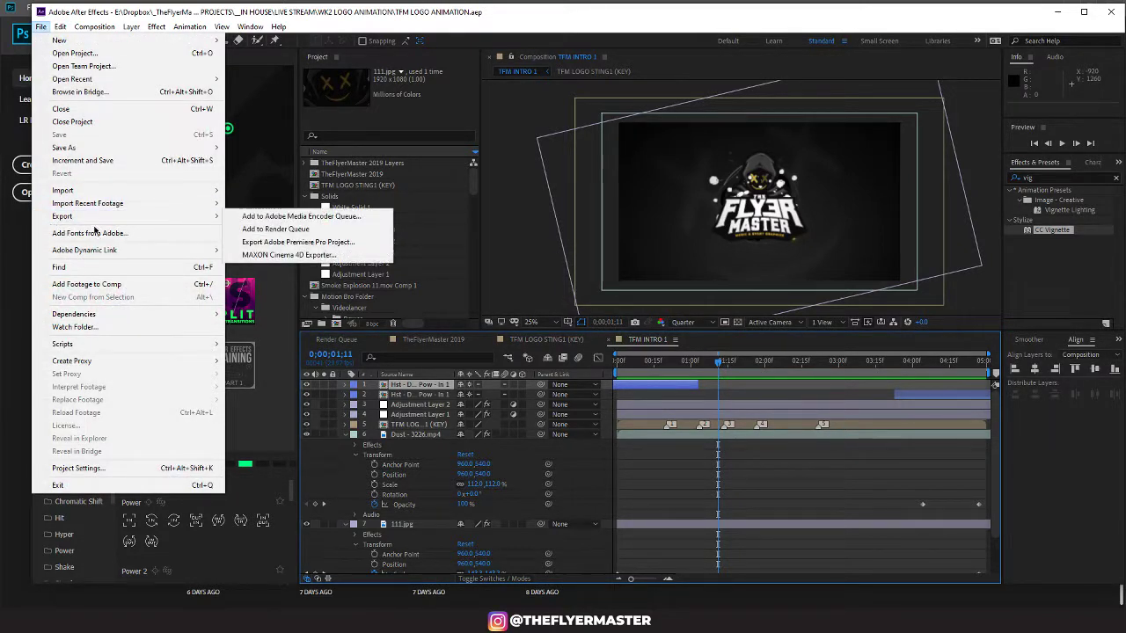
click(300, 219)
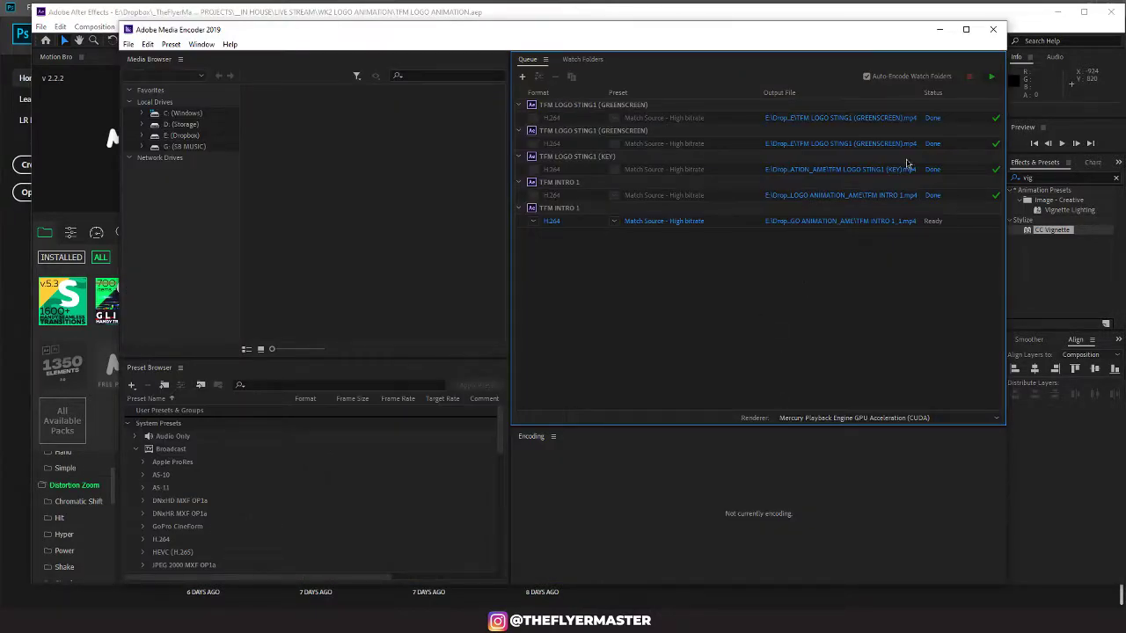
click(990, 78)
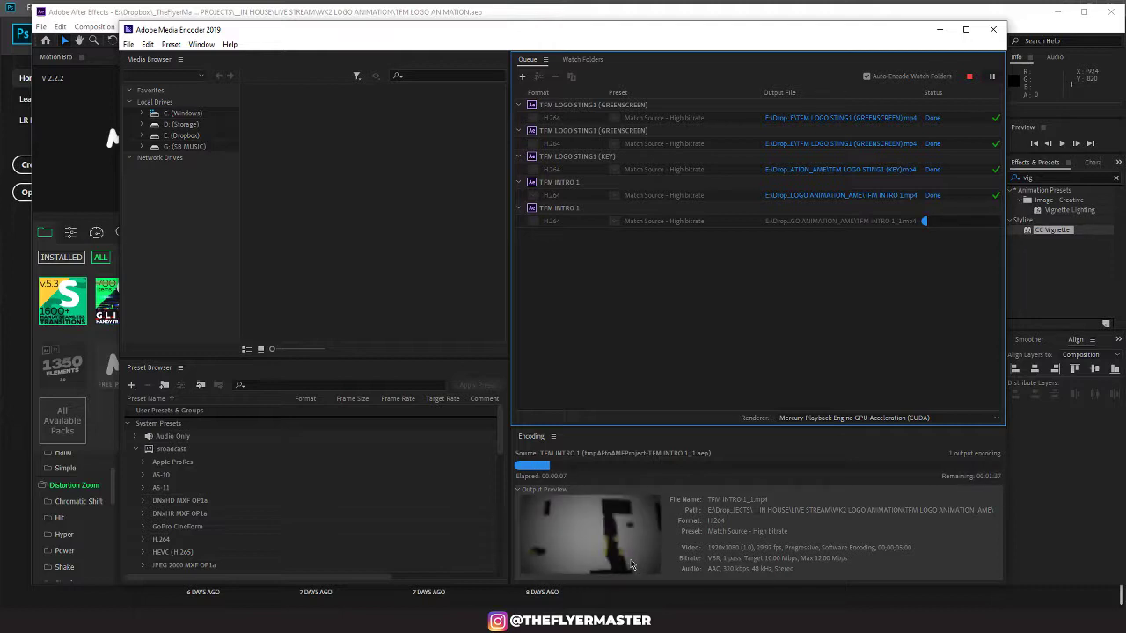
click(939, 29)
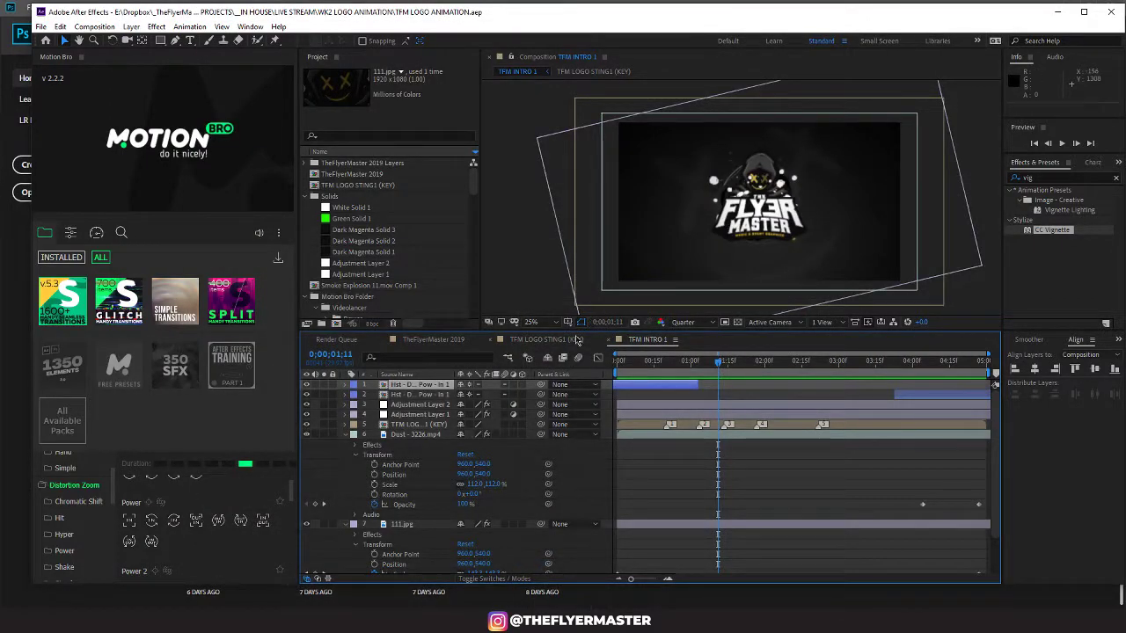
Step: Shrink the Timeline and Motion Bro panels to enlarge the composition viewer and reveal the Project panel's detail columns
drag(595, 330, 591, 521)
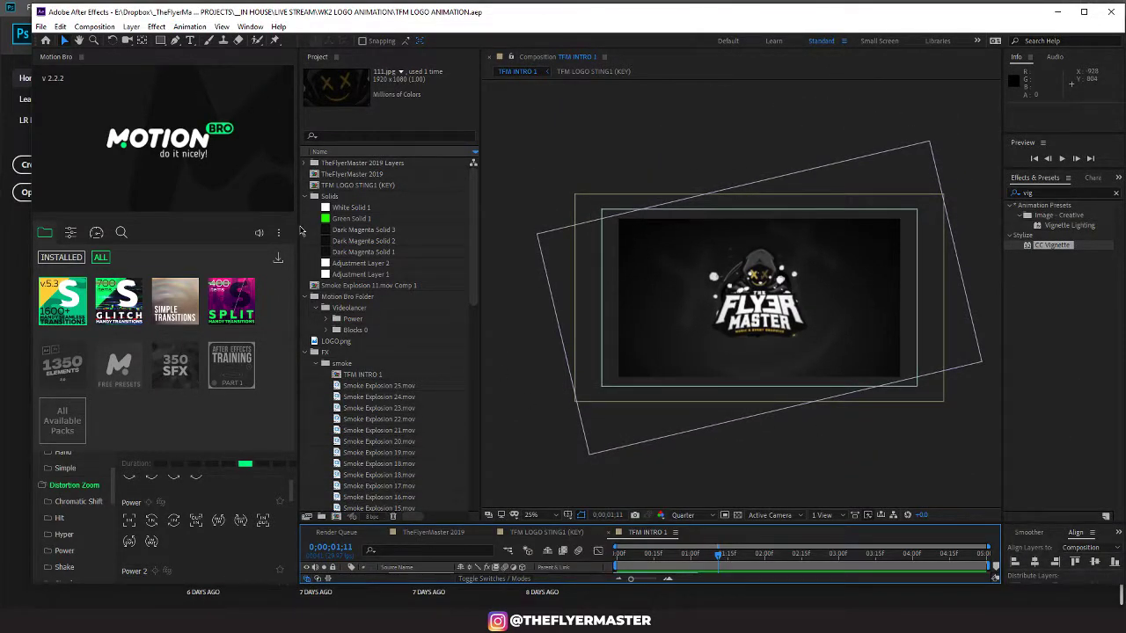
drag(298, 222, 117, 222)
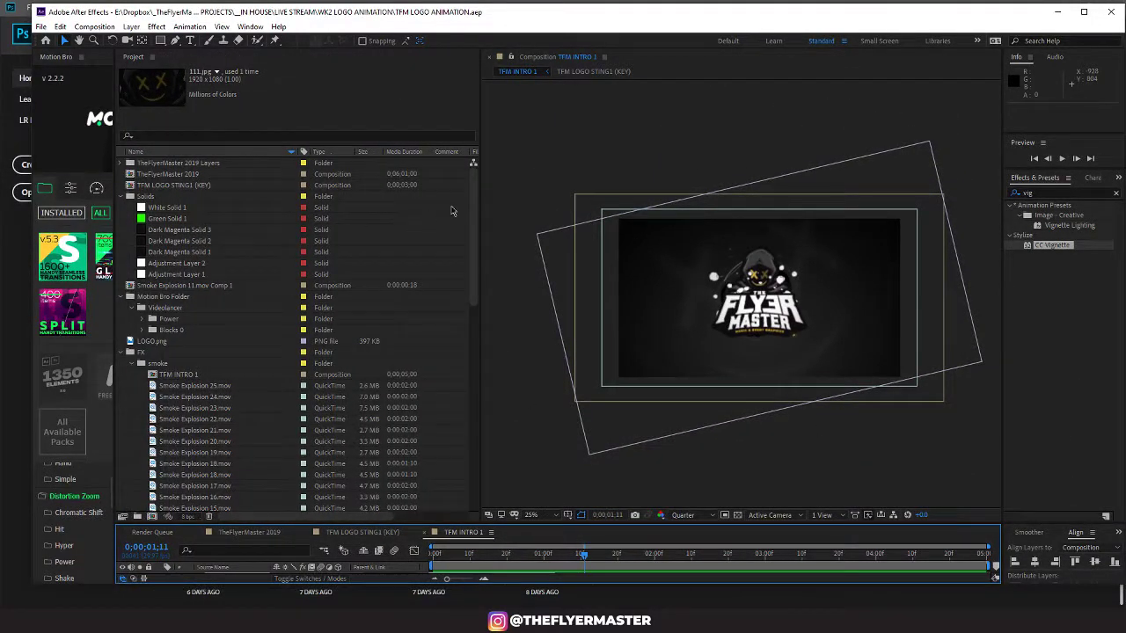
Step: Narrow the Project panel, fit the TFM INTRO 1 composition to the enlarged viewer, and set the preview resolution to Full
drag(480, 201, 189, 203)
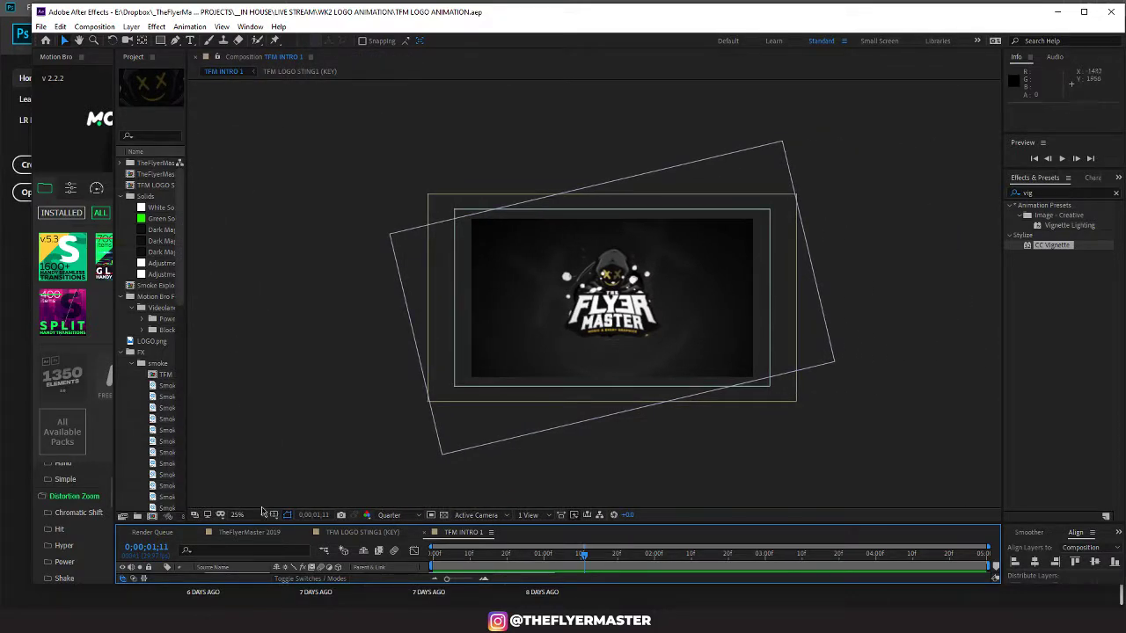
click(260, 516)
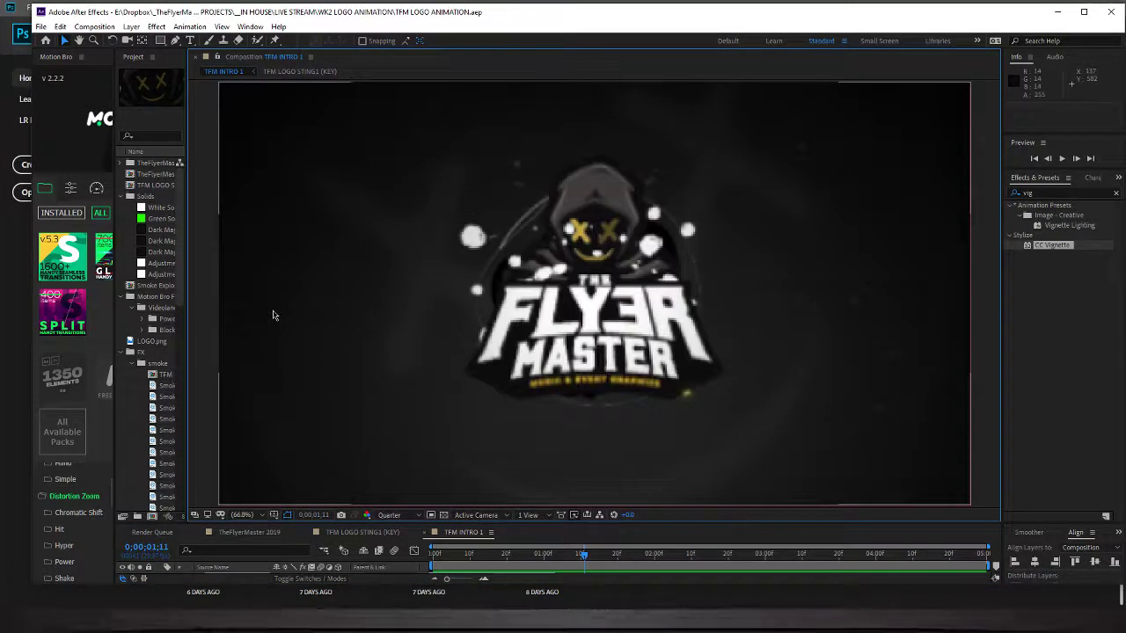
click(246, 307)
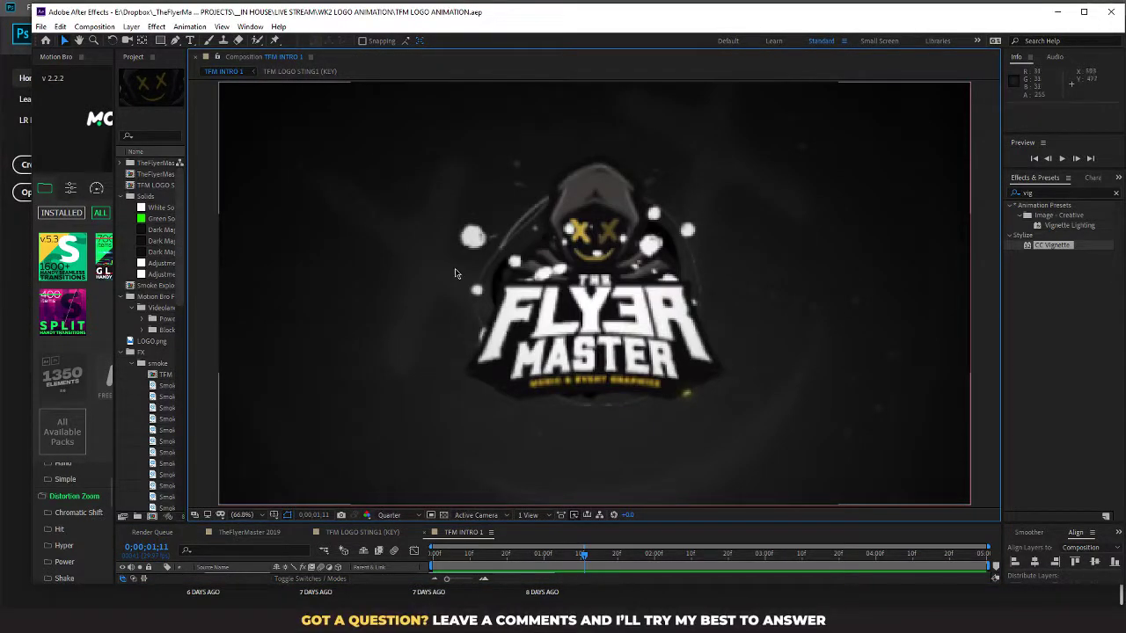
click(389, 515)
click(396, 539)
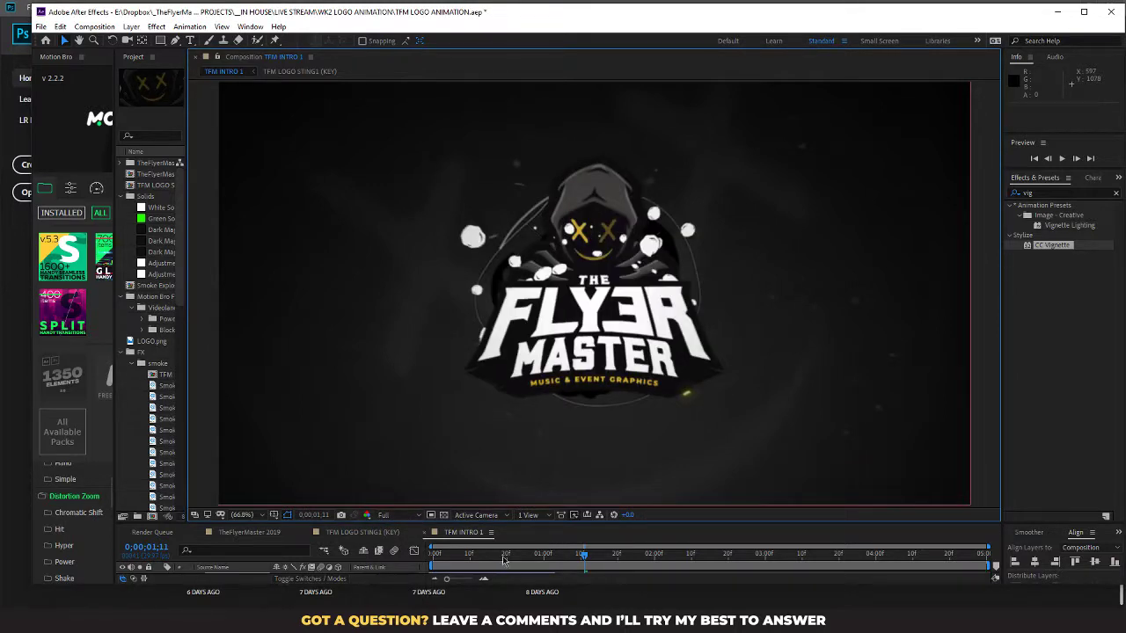
Step: Scrub through the TFM INTRO 1 timeline to review the logo reveal, gold outline and closing transition frames
drag(504, 560, 658, 573)
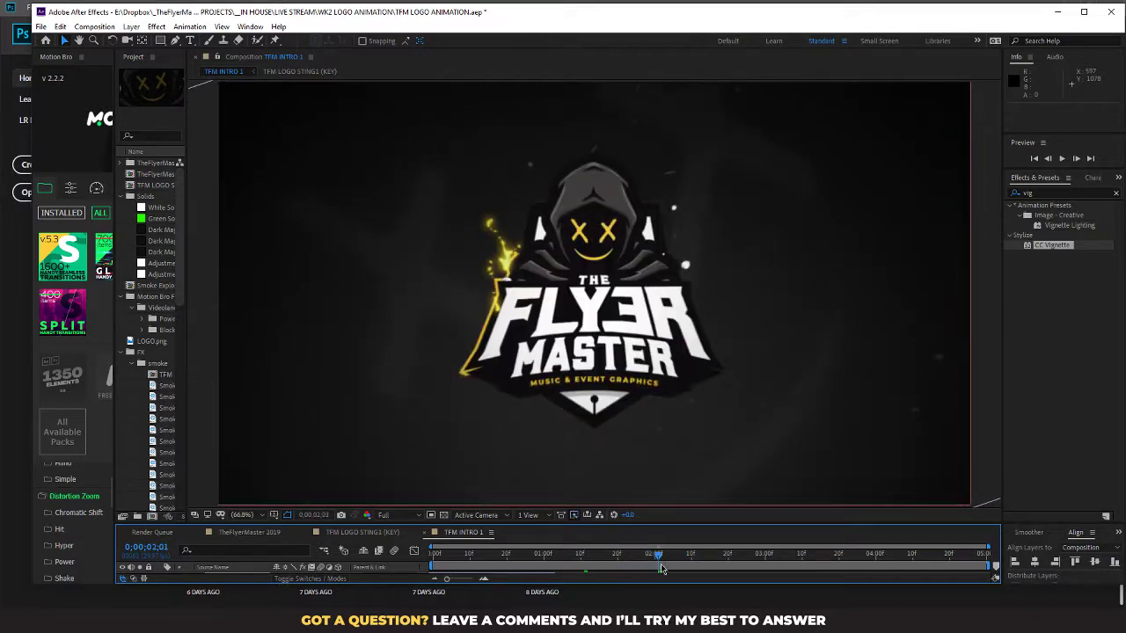
drag(659, 560, 1014, 528)
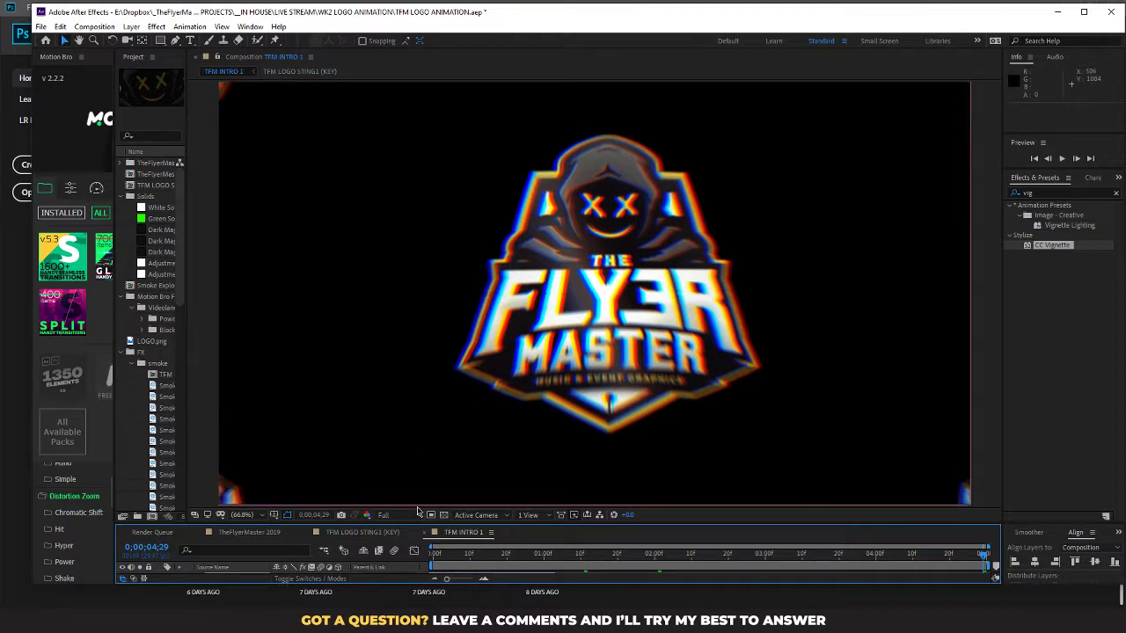
click(443, 555)
drag(455, 558, 505, 556)
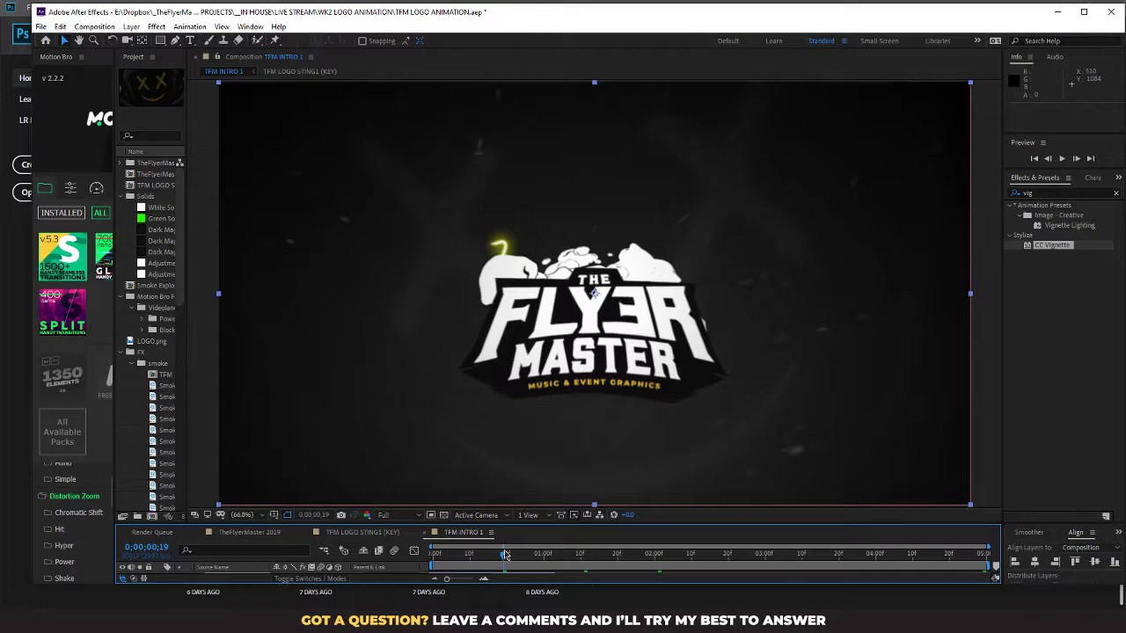
drag(505, 554, 811, 568)
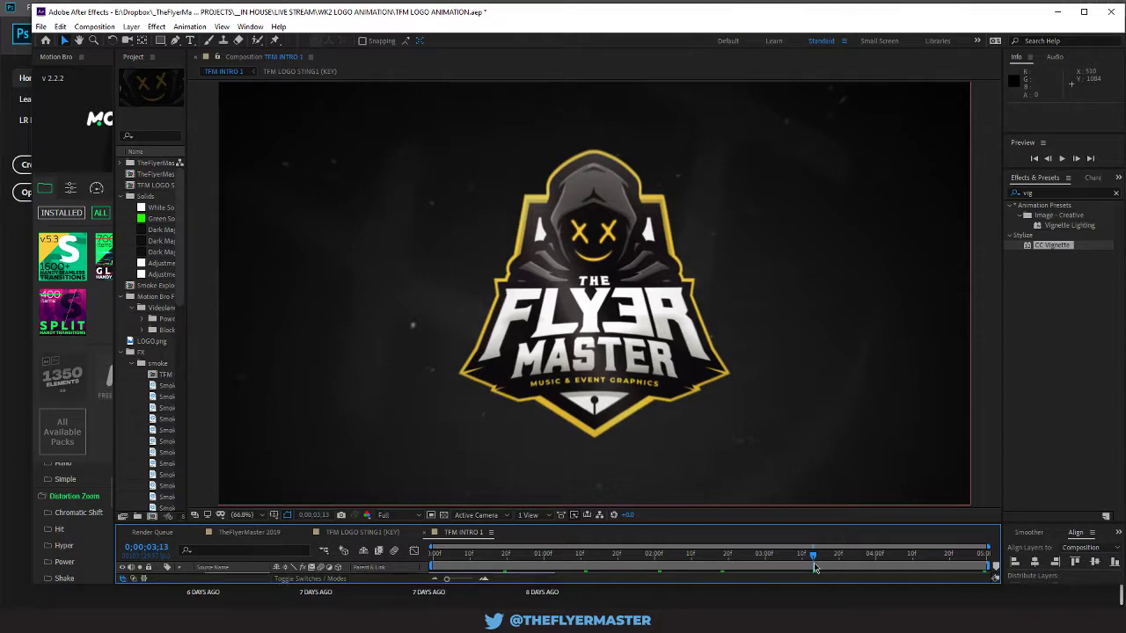
drag(813, 567, 865, 564)
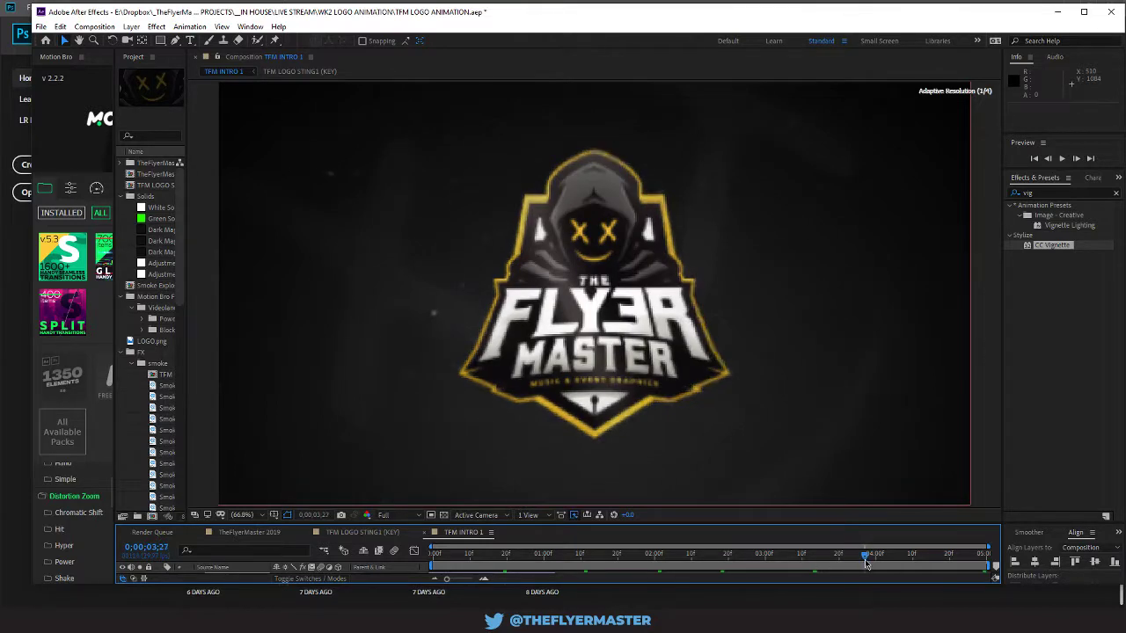